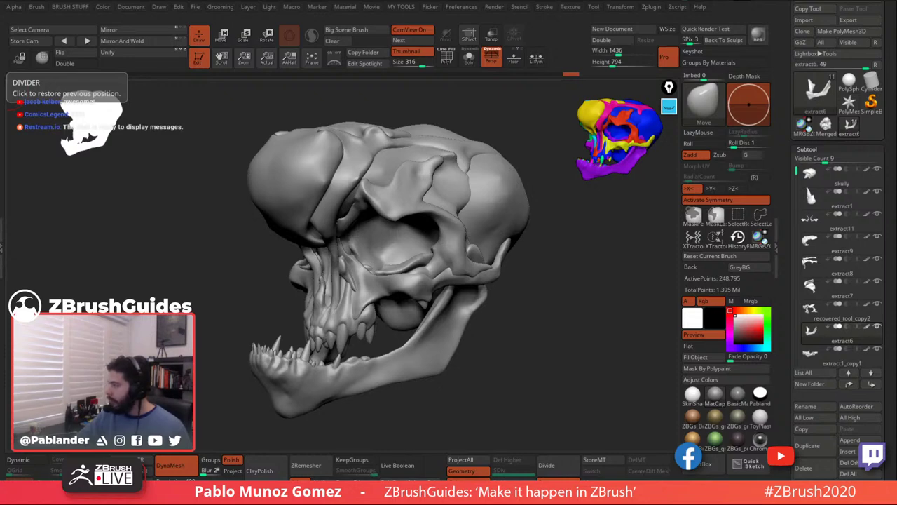
Examine the skull's forehead, eye sockets, cranium and jaw from the front, side and three-quarter angles.
{"action": "left_click_drag", "start_coordinate": [537, 264], "coordinate": [546, 336]}
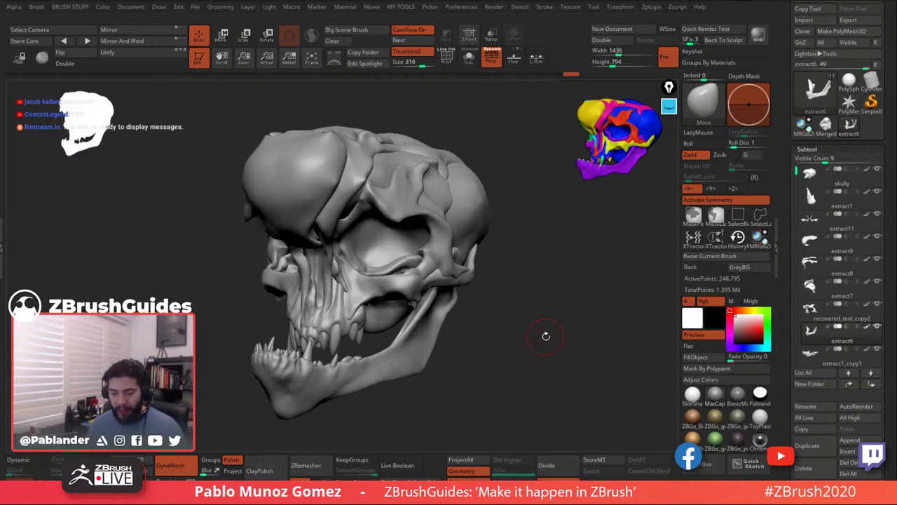
{"action": "left_click_drag", "start_coordinate": [545, 336], "coordinate": [534, 273]}
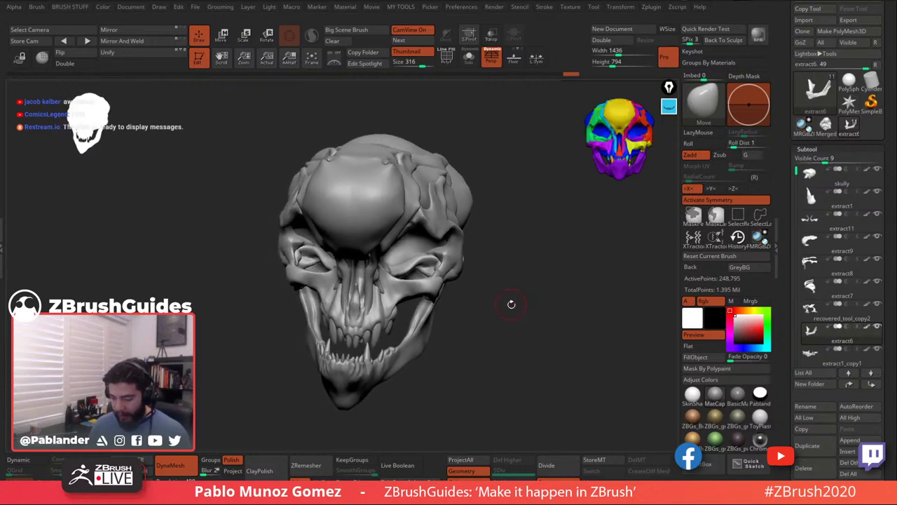
{"action": "left_click_drag", "start_coordinate": [511, 304], "coordinate": [502, 295]}
{"action": "right_click_drag", "start_coordinate": [447, 260], "coordinate": [444, 228]}
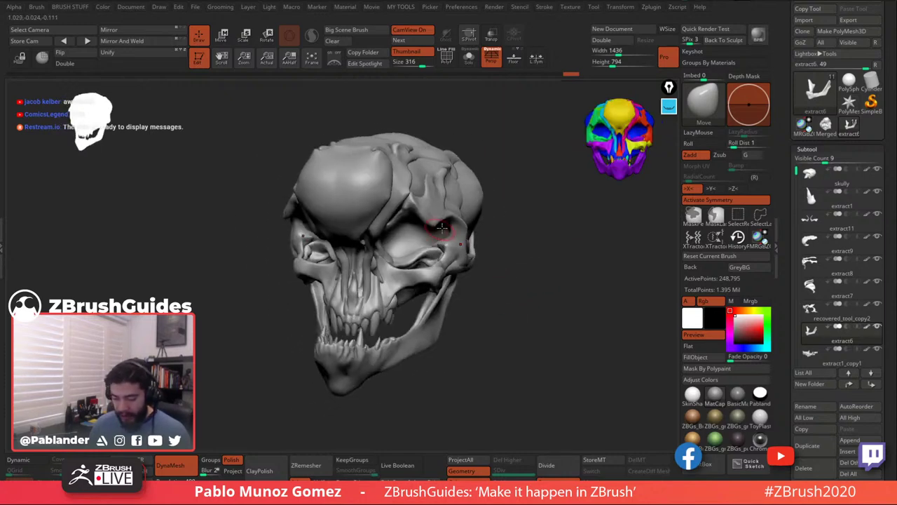
{"action": "left_click_drag", "start_coordinate": [520, 234], "coordinate": [502, 230]}
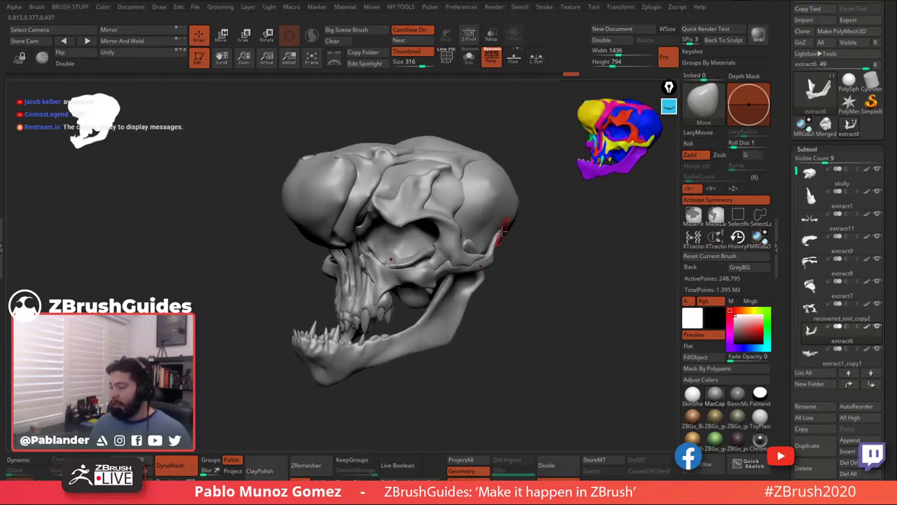
{"action": "left_click_drag", "start_coordinate": [507, 279], "coordinate": [544, 291]}
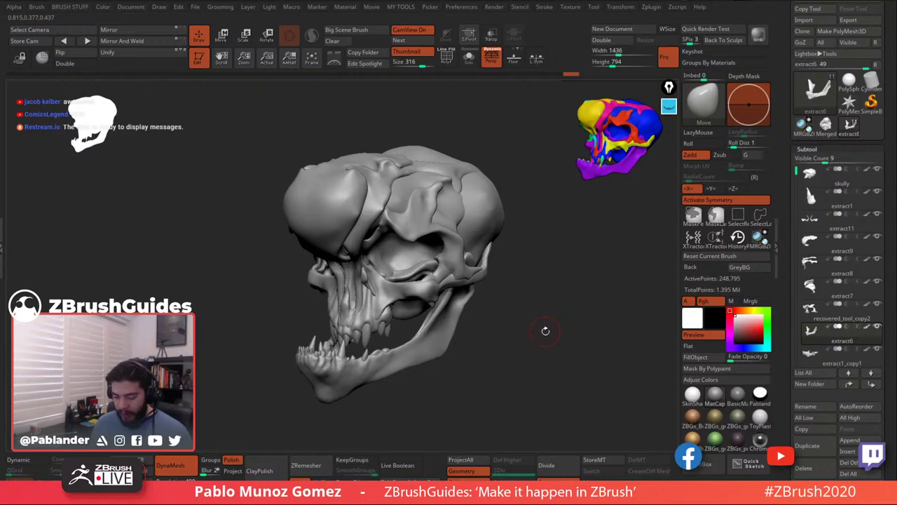
{"action": "left_click_drag", "start_coordinate": [545, 326], "coordinate": [499, 254]}
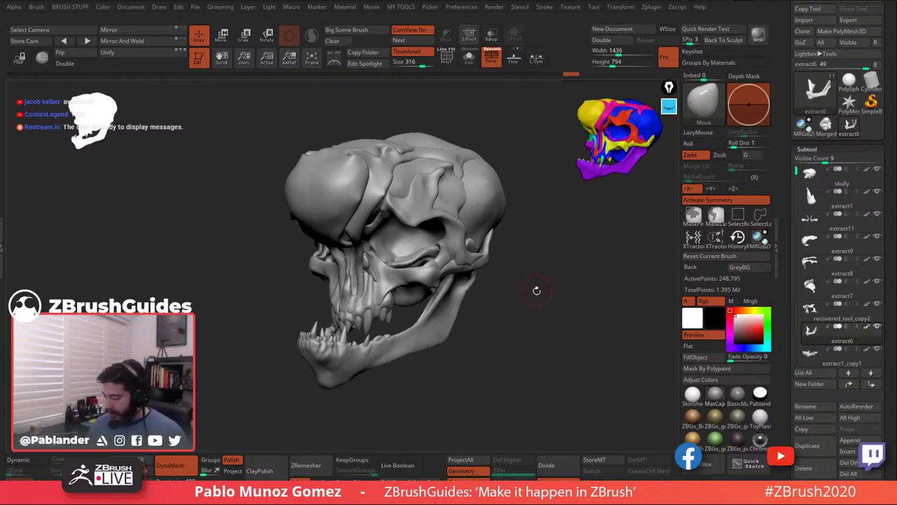
{"action": "left_click_drag", "start_coordinate": [536, 290], "coordinate": [553, 248]}
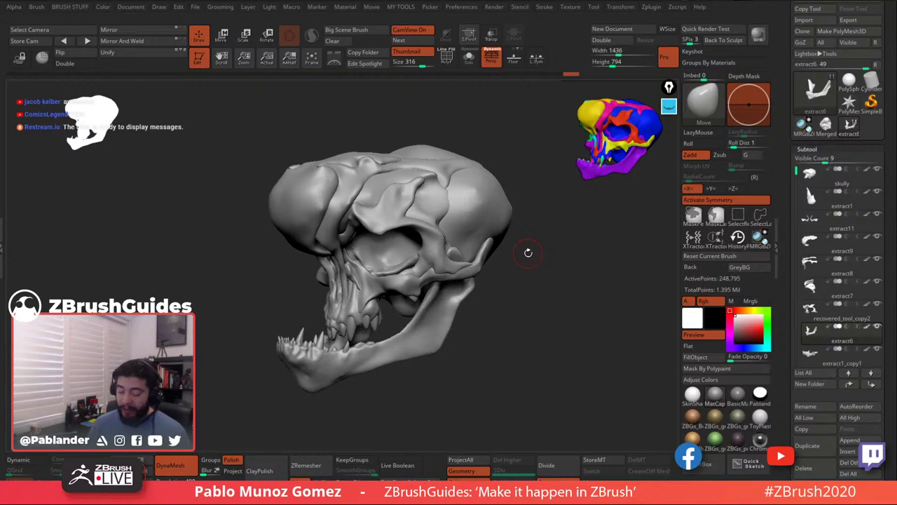
{"action": "left_click_drag", "start_coordinate": [555, 288], "coordinate": [622, 182]}
{"action": "left_click_drag", "start_coordinate": [536, 222], "coordinate": [554, 232], "text": "shift"}
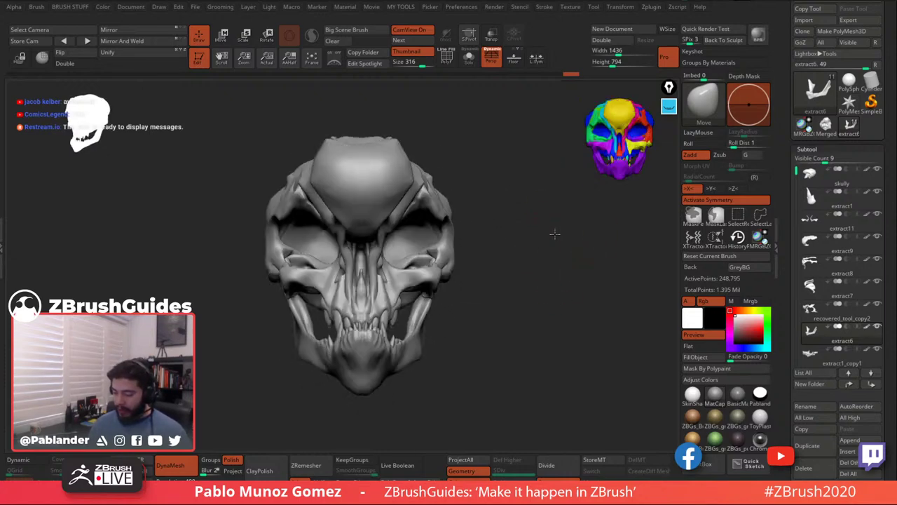
{"action": "left_click_drag", "start_coordinate": [598, 160], "coordinate": [621, 152]}
{"action": "left_click_drag", "start_coordinate": [595, 194], "coordinate": [478, 161]}
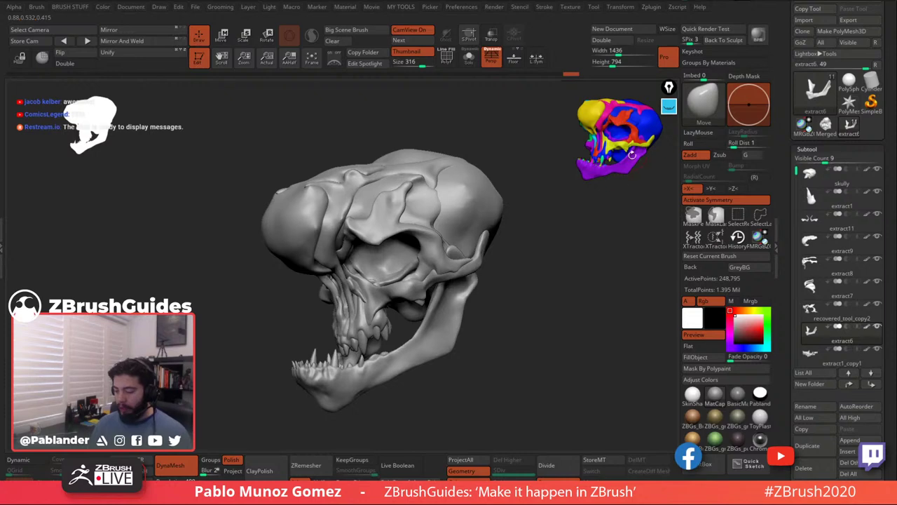
{"action": "left_click_drag", "start_coordinate": [541, 186], "coordinate": [592, 87]}
{"action": "left_click_drag", "start_coordinate": [583, 260], "coordinate": [543, 249]}
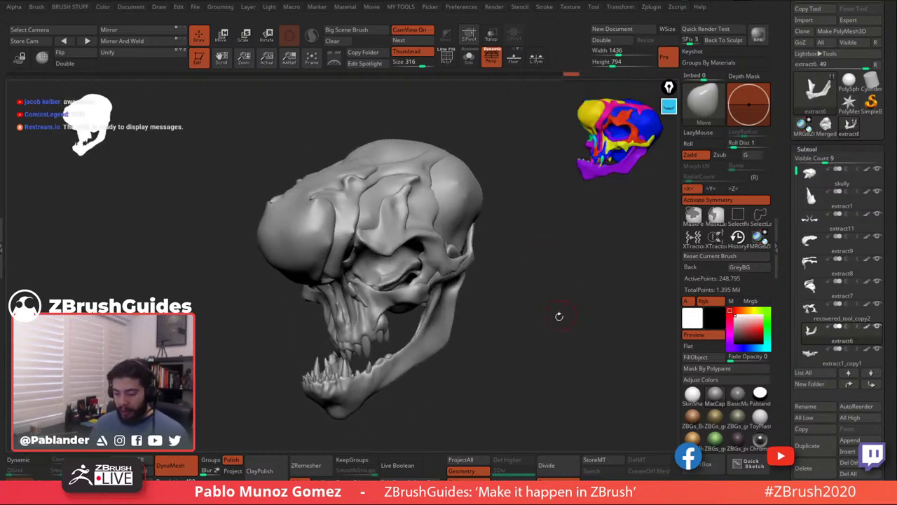
{"action": "mouse_move", "coordinate": [559, 315]}
{"action": "left_mouse_down"}
{"action": "mouse_move", "coordinate": [550, 324]}
{"action": "mouse_move", "coordinate": [541, 316]}
{"action": "left_mouse_up"}
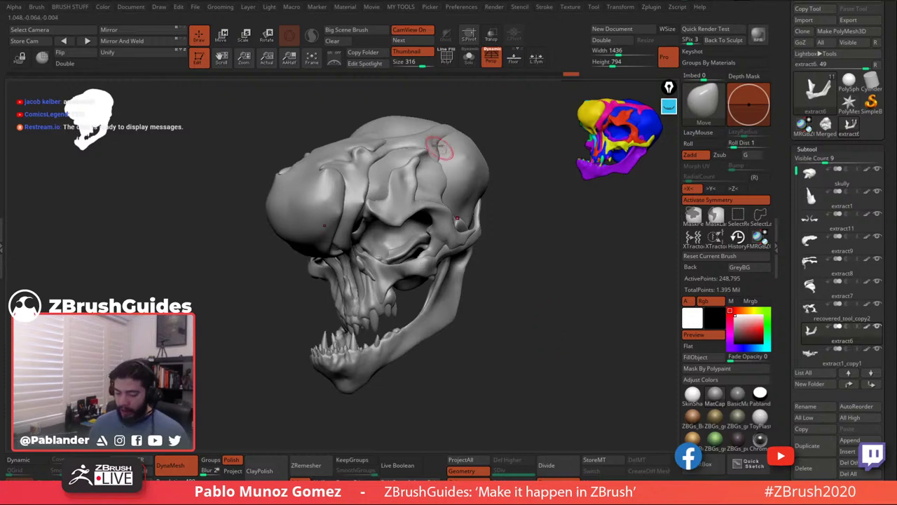
{"action": "left_click_drag", "start_coordinate": [531, 210], "coordinate": [515, 197]}
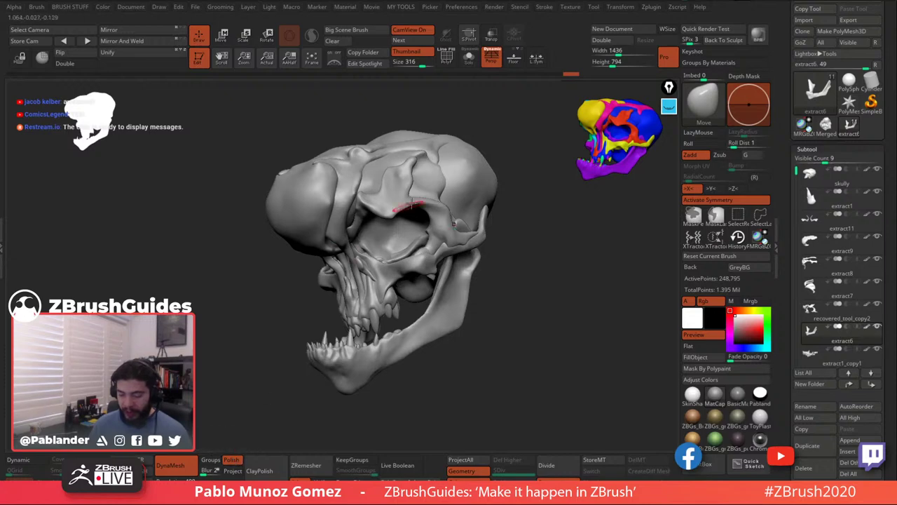
{"action": "mouse_move", "coordinate": [477, 173]}
{"action": "right_mouse_down"}
{"action": "mouse_move", "coordinate": [462, 171]}
{"action": "mouse_move", "coordinate": [482, 184]}
{"action": "mouse_move", "coordinate": [469, 180]}
{"action": "right_mouse_up"}
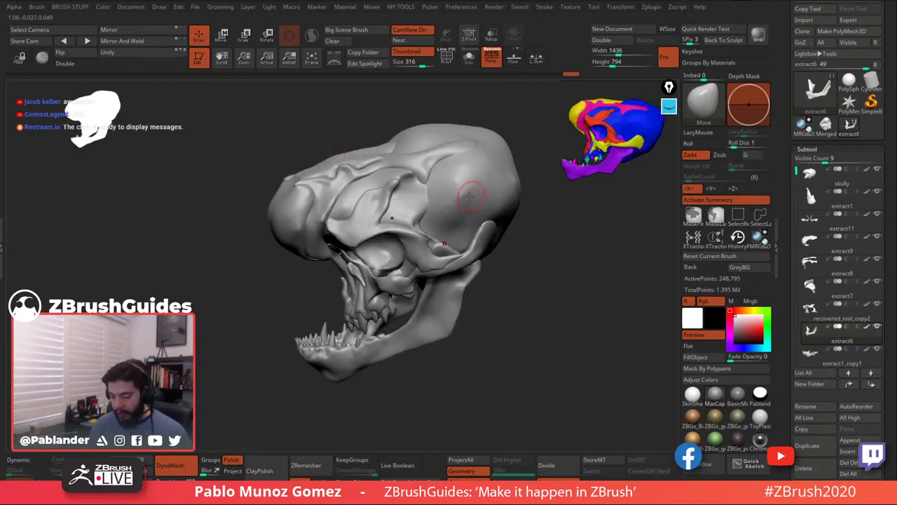
{"action": "mouse_move", "coordinate": [470, 140]}
{"action": "right_mouse_down"}
{"action": "mouse_move", "coordinate": [528, 297]}
{"action": "mouse_move", "coordinate": [514, 304]}
{"action": "mouse_move", "coordinate": [519, 279]}
{"action": "mouse_move", "coordinate": [511, 301]}
{"action": "mouse_move", "coordinate": [525, 268]}
{"action": "mouse_move", "coordinate": [510, 268]}
{"action": "mouse_move", "coordinate": [497, 288]}
{"action": "mouse_move", "coordinate": [508, 270]}
{"action": "mouse_move", "coordinate": [494, 260]}
{"action": "right_mouse_up"}
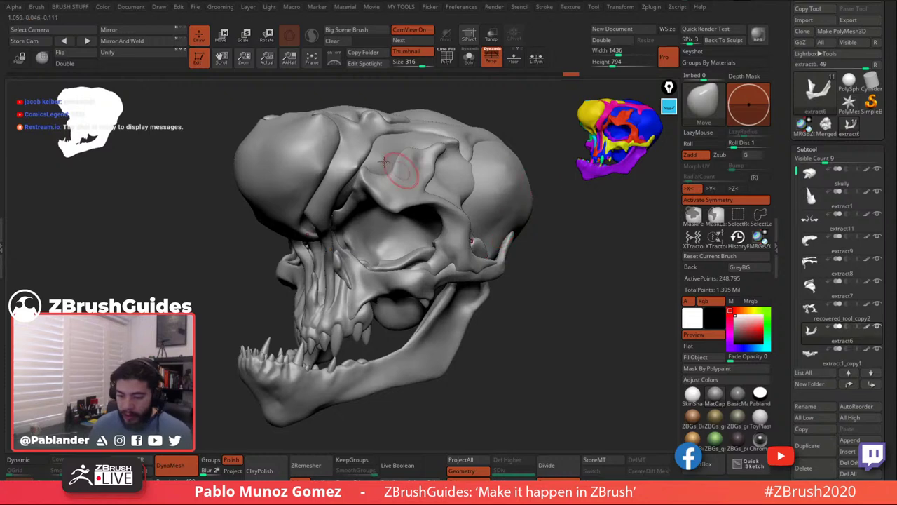
{"action": "right_click_drag", "start_coordinate": [384, 162], "coordinate": [315, 101]}
Enable interface customization and add the SkullPieces macro to the top shelf beside New Document.
{"action": "left_click", "coordinate": [462, 6]}
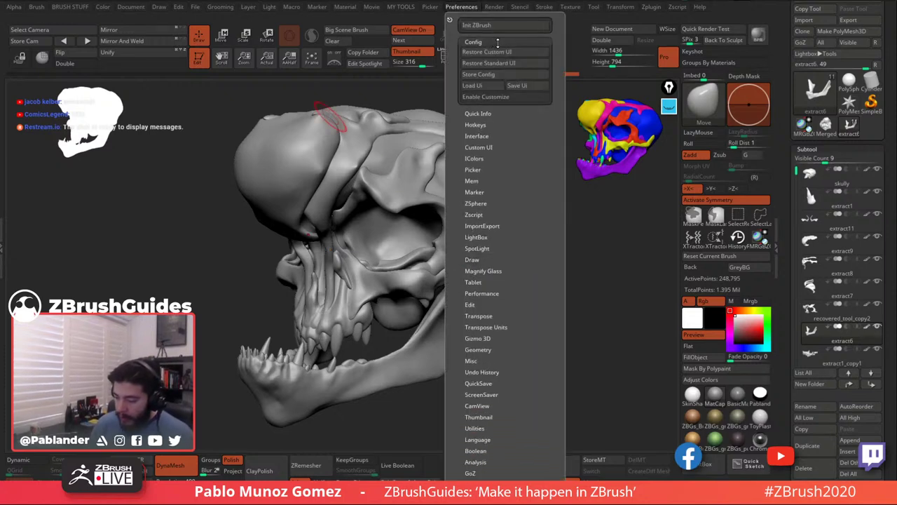
{"action": "left_click", "coordinate": [486, 96]}
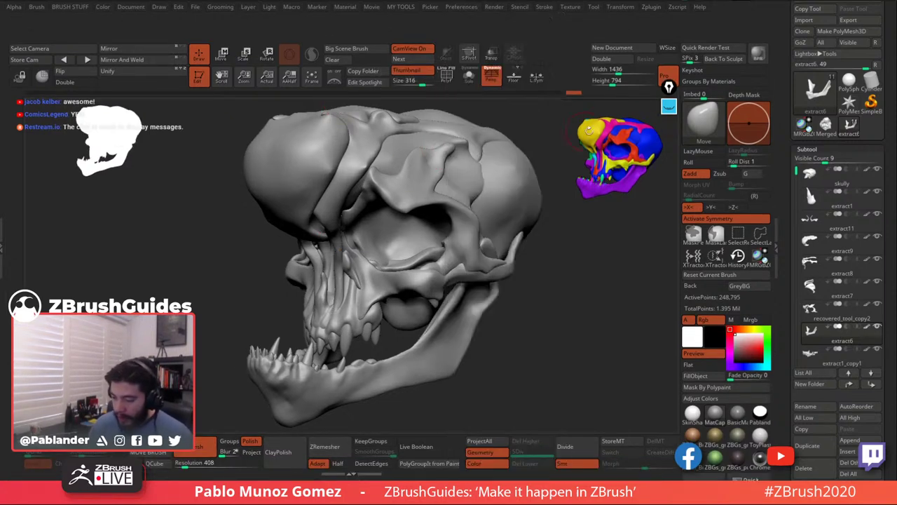
{"action": "left_click", "coordinate": [292, 7]}
{"action": "left_click", "coordinate": [329, 52]}
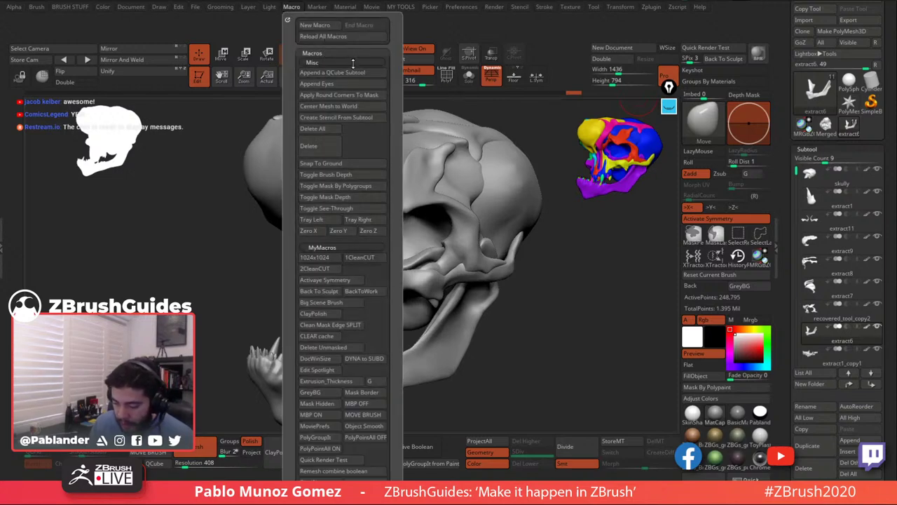
{"action": "scroll", "coordinate": [396, 153], "scroll_direction": "down", "scroll_amount": 5}
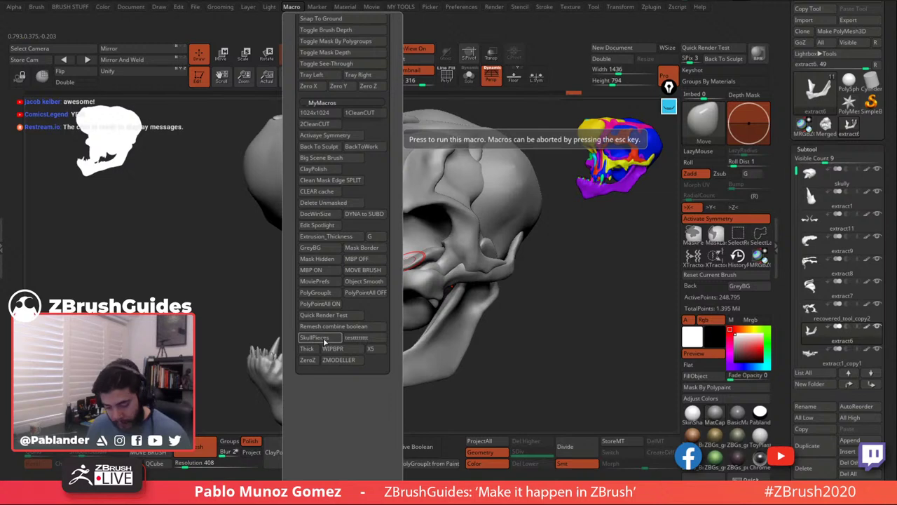
{"action": "left_click_drag", "start_coordinate": [325, 341], "coordinate": [571, 55], "text": "ctrl+alt"}
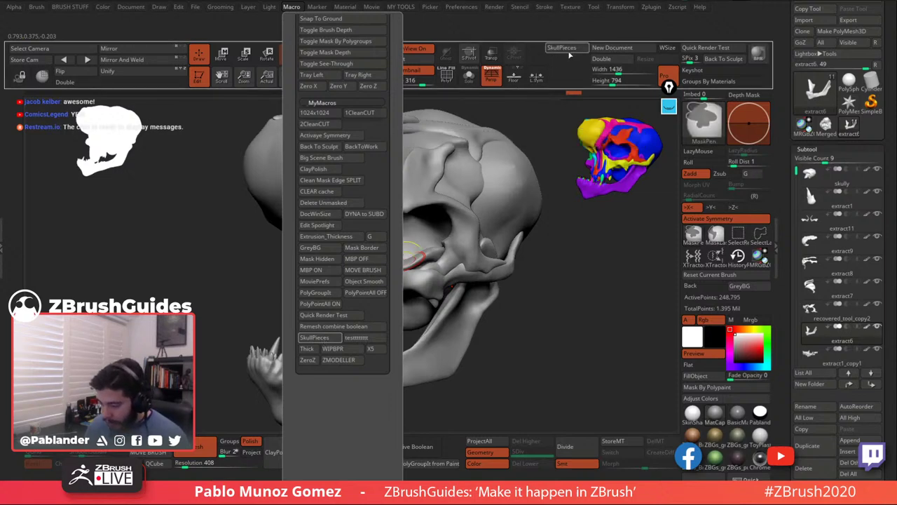
{"action": "left_click", "coordinate": [461, 7]}
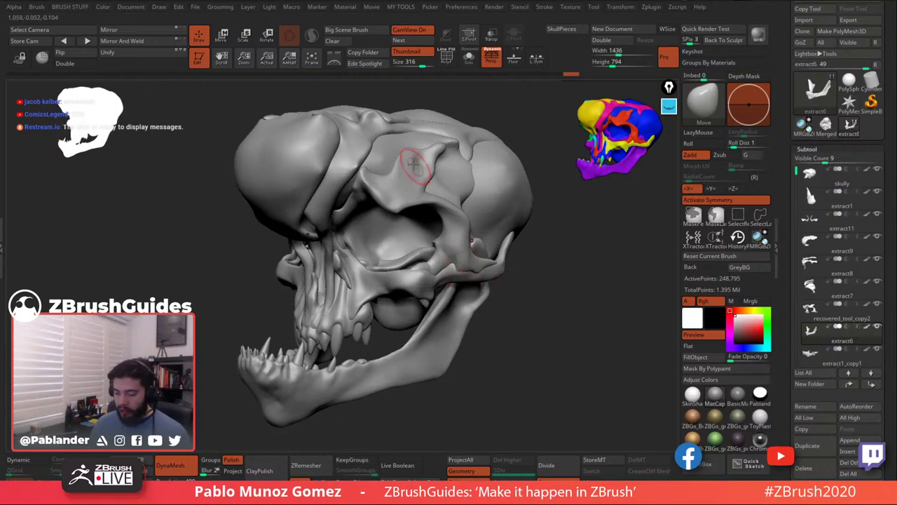
Mask a long curved strip on the lower jaw, from below the cheekbone down the ramus toward the teeth.
{"action": "left_click_drag", "start_coordinate": [415, 279], "coordinate": [483, 238]}
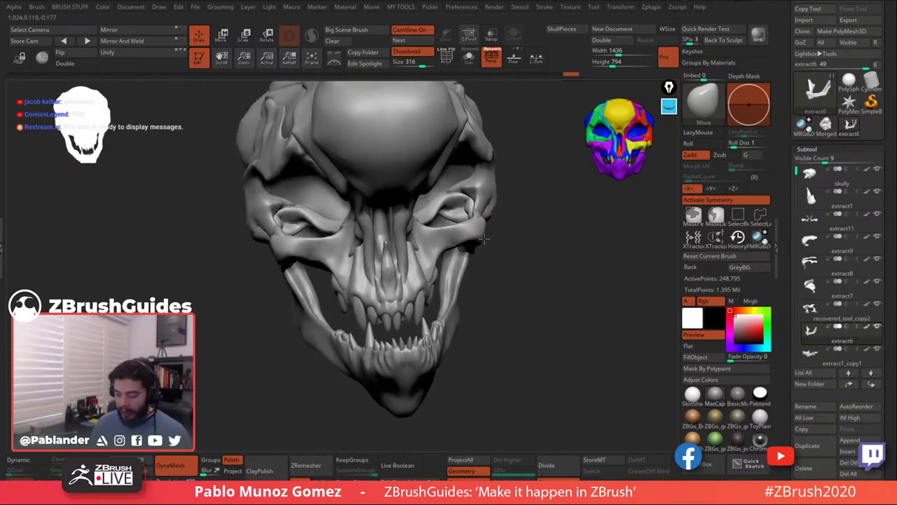
{"action": "right_click_drag", "start_coordinate": [483, 238], "coordinate": [492, 237]}
{"action": "right_click", "coordinate": [492, 236]}
{"action": "right_click_drag", "start_coordinate": [490, 180], "coordinate": [470, 253]}
{"action": "right_click", "coordinate": [472, 210]}
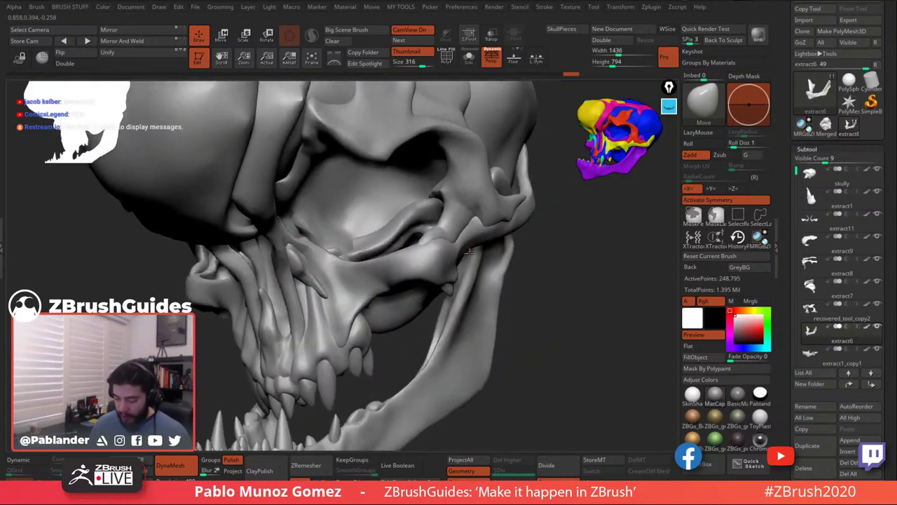
{"action": "left_click_drag", "start_coordinate": [468, 254], "coordinate": [459, 187]}
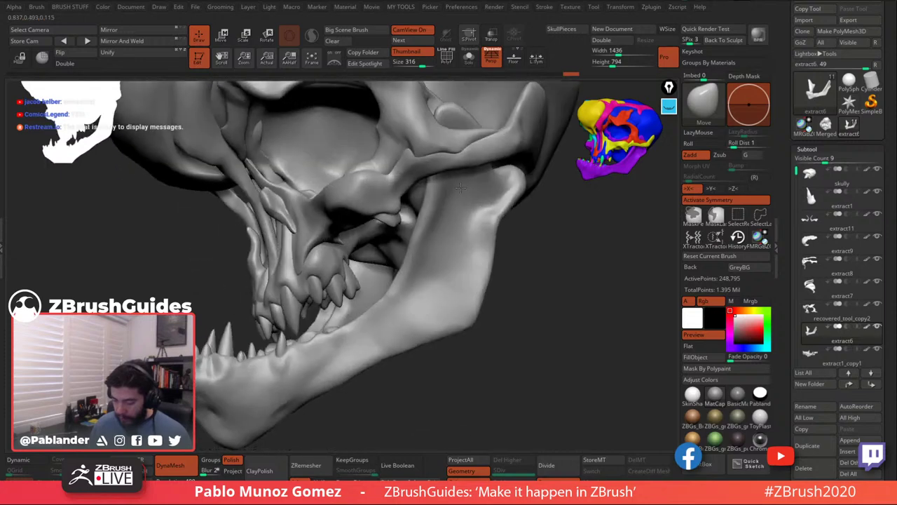
{"action": "mouse_move", "coordinate": [460, 188]}
{"action": "right_mouse_down"}
{"action": "mouse_move", "coordinate": [493, 224]}
{"action": "mouse_move", "coordinate": [487, 207]}
{"action": "right_mouse_up"}
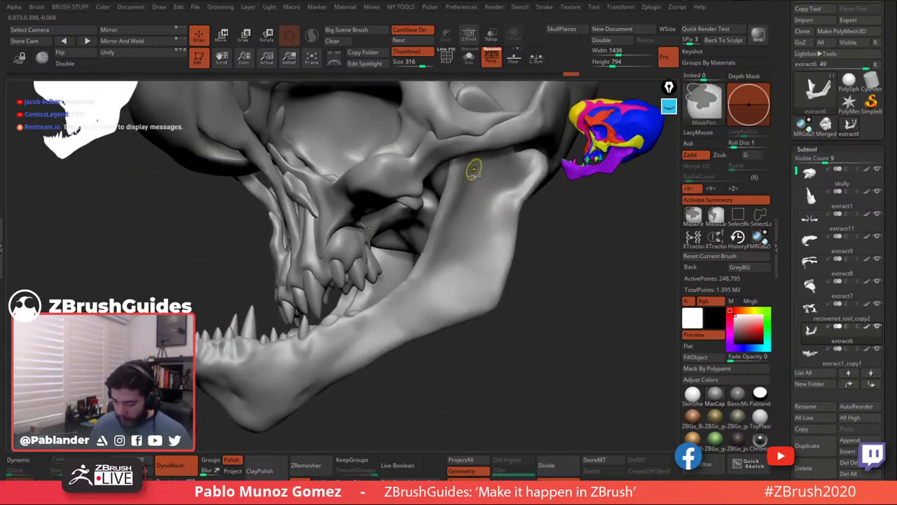
{"action": "mouse_move", "coordinate": [474, 171]}
{"action": "left_mouse_down", "text": "ctrl"}
{"action": "mouse_move", "coordinate": [427, 276]}
{"action": "mouse_move", "coordinate": [387, 313]}
{"action": "left_mouse_up", "text": "ctrl"}
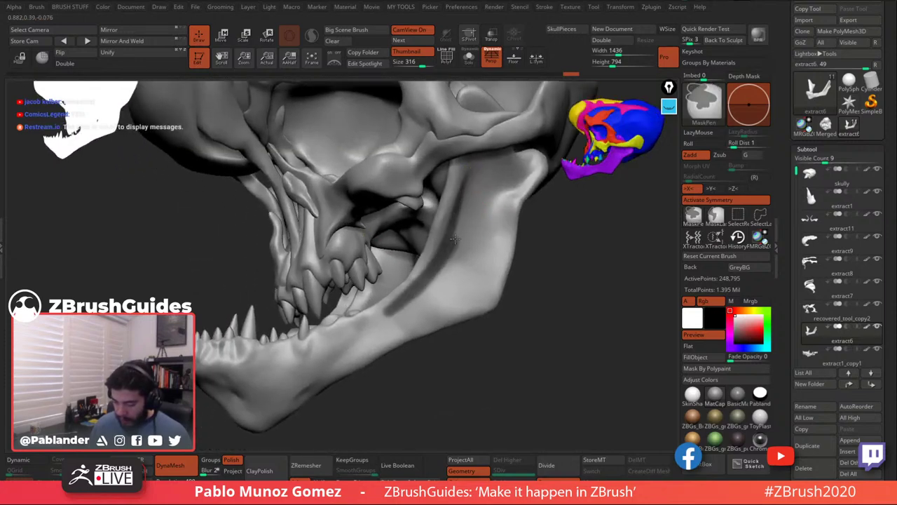
{"action": "mouse_move", "coordinate": [454, 239]}
{"action": "left_mouse_down", "text": "ctrl"}
{"action": "mouse_move", "coordinate": [479, 167]}
{"action": "mouse_move", "coordinate": [428, 269]}
{"action": "mouse_move", "coordinate": [375, 341]}
{"action": "left_mouse_up", "text": "ctrl"}
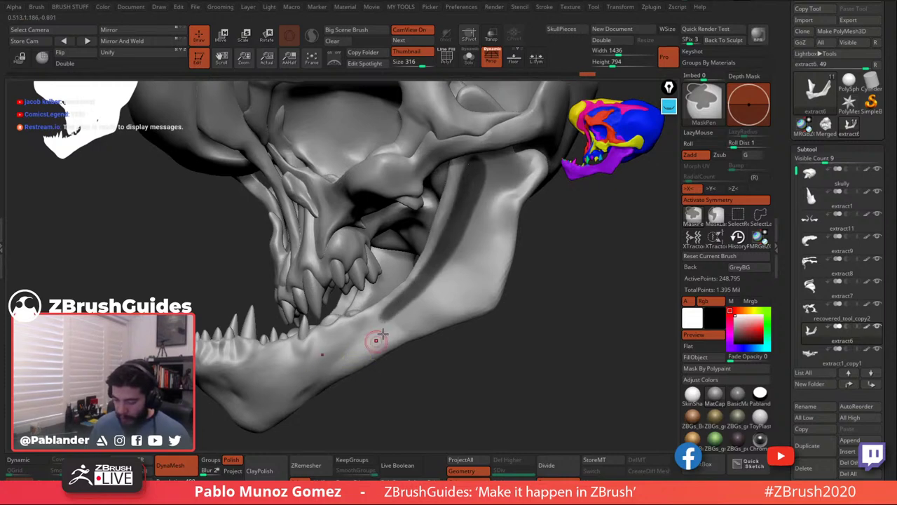
Run the SkullPieces macro to extract the masked jaw strip as a separate subtool.
{"action": "left_click_drag", "start_coordinate": [532, 239], "coordinate": [527, 281], "text": "alt"}
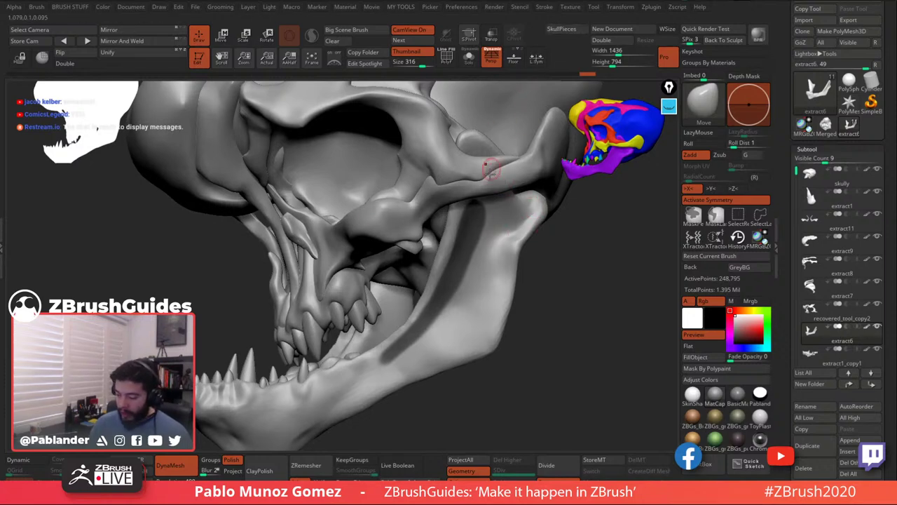
{"action": "left_click", "coordinate": [566, 29]}
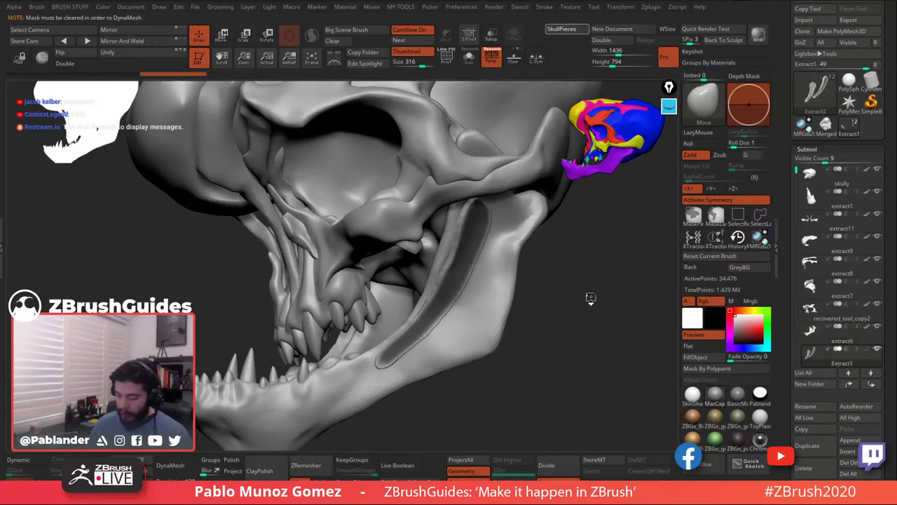
{"action": "left_click_drag", "start_coordinate": [567, 307], "coordinate": [506, 337]}
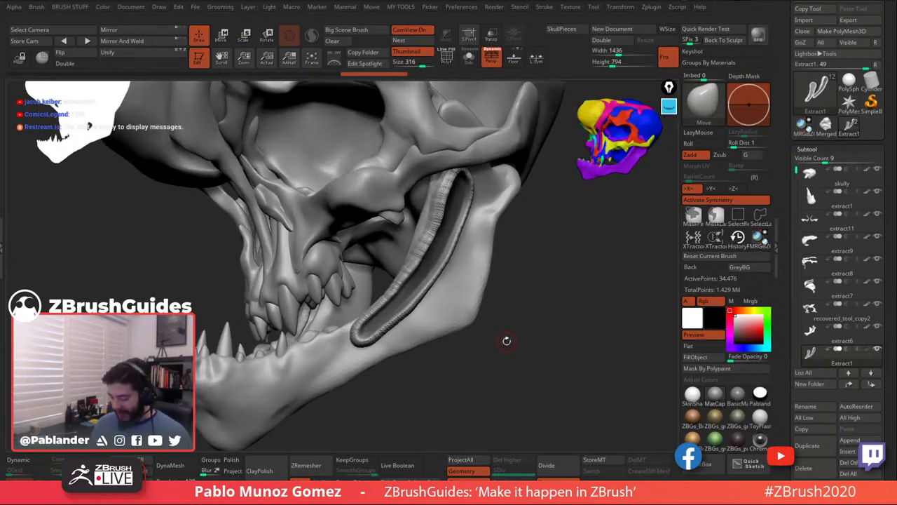
{"action": "left_click_drag", "start_coordinate": [786, 319], "coordinate": [795, 281]}
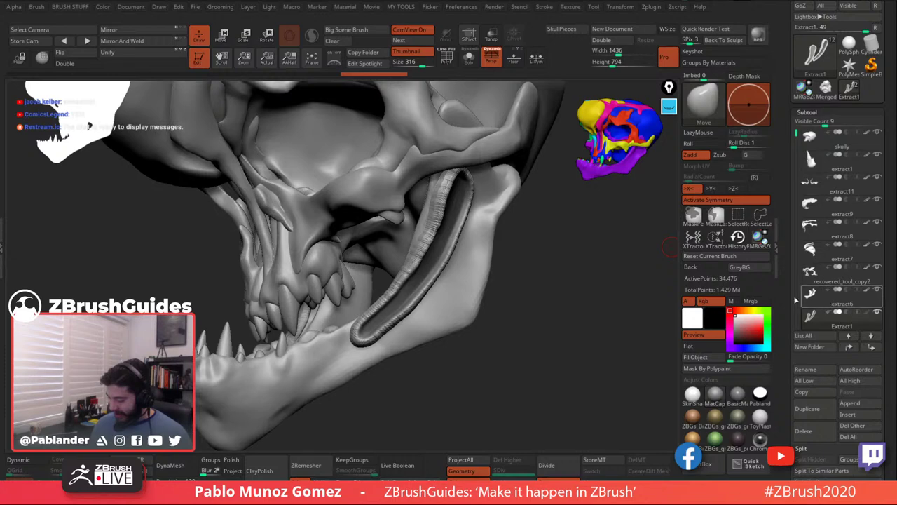
{"action": "left_click", "coordinate": [561, 310], "text": "ctrl"}
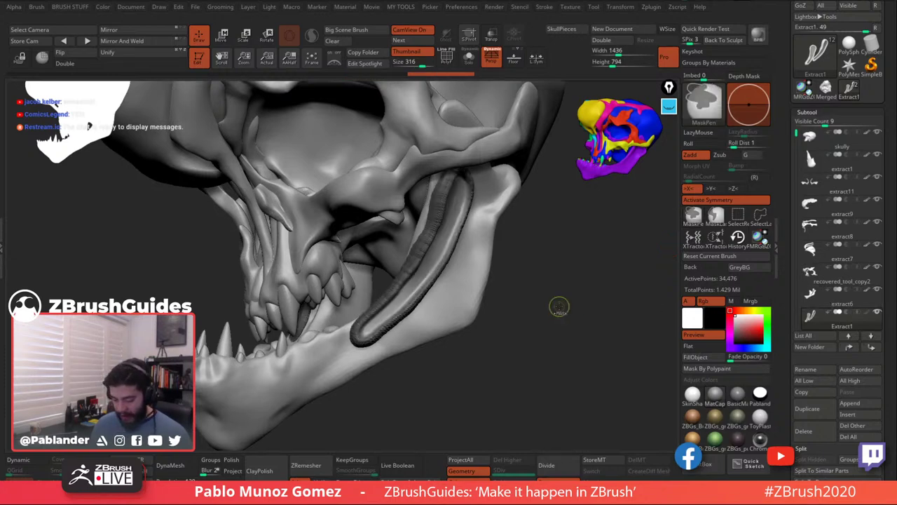
{"action": "left_click", "coordinate": [559, 306], "text": "ctrl"}
{"action": "left_click_drag", "start_coordinate": [560, 308], "coordinate": [567, 332], "text": "ctrl"}
Undo the raised rim on the extracted jaw strip and convert the piece to DynaMesh with its mask cleared.
{"action": "key", "text": "ctrl+z"}
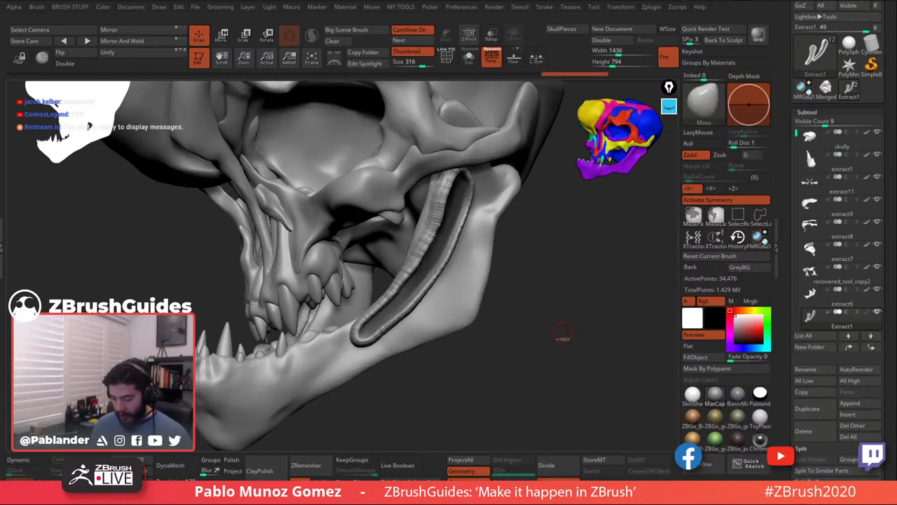
{"action": "key", "text": "ctrl+z"}
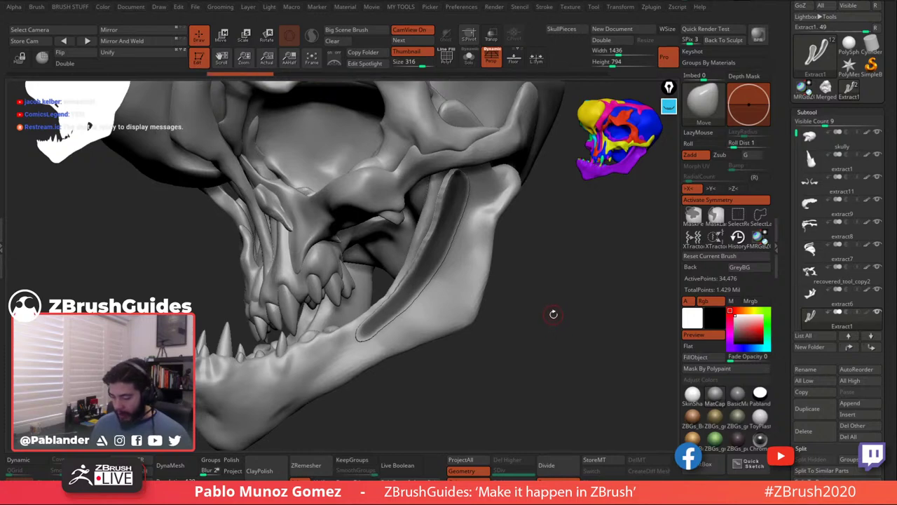
{"action": "left_click_drag", "start_coordinate": [552, 306], "coordinate": [562, 331], "text": "ctrl"}
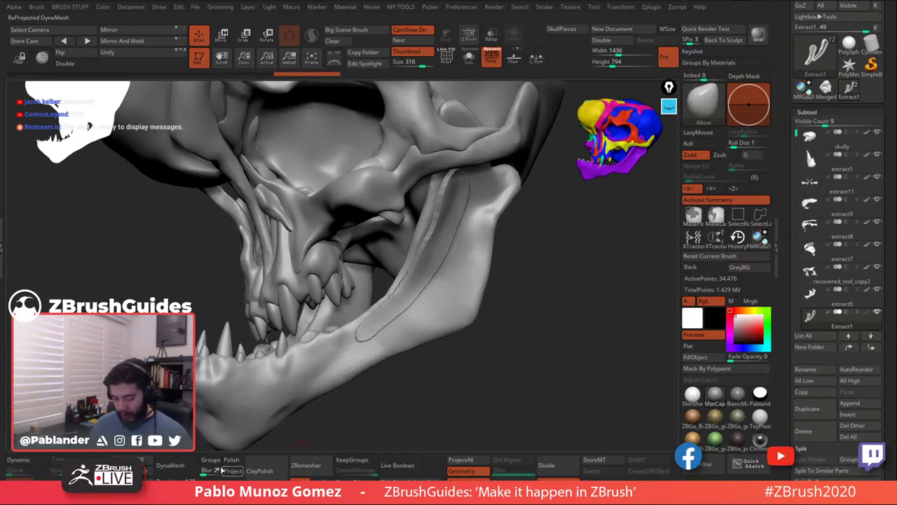
{"action": "left_click", "coordinate": [170, 465]}
{"action": "key", "text": "space"}
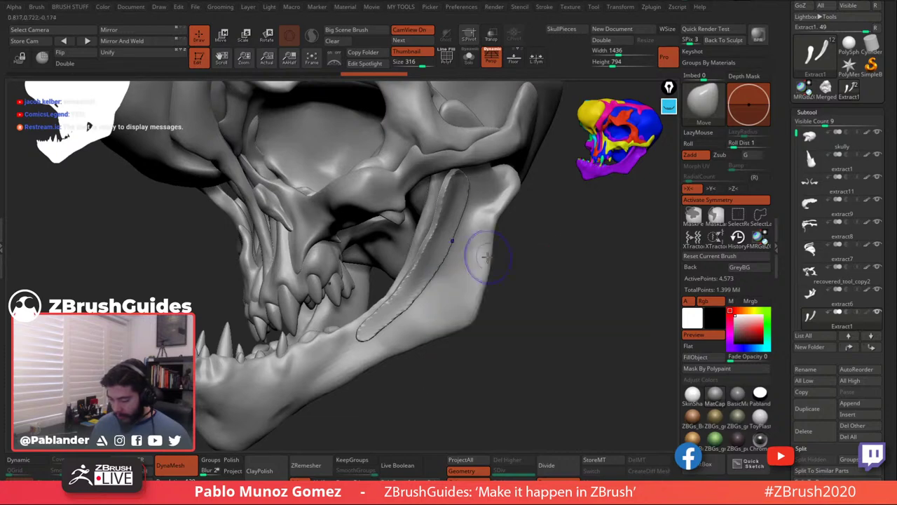
Smooth the extracted jaw strip's surface and raised edges from its upper end down to the lower tip.
{"action": "left_click_drag", "start_coordinate": [449, 181], "coordinate": [439, 244], "text": "shift"}
{"action": "left_click_drag", "start_coordinate": [436, 249], "coordinate": [370, 330], "text": "shift"}
{"action": "mouse_move", "coordinate": [471, 333]}
{"action": "left_mouse_down", "text": "alt"}
{"action": "mouse_move", "coordinate": [494, 307]}
{"action": "mouse_move", "coordinate": [518, 326]}
{"action": "mouse_move", "coordinate": [478, 343]}
{"action": "left_mouse_up", "text": "alt"}
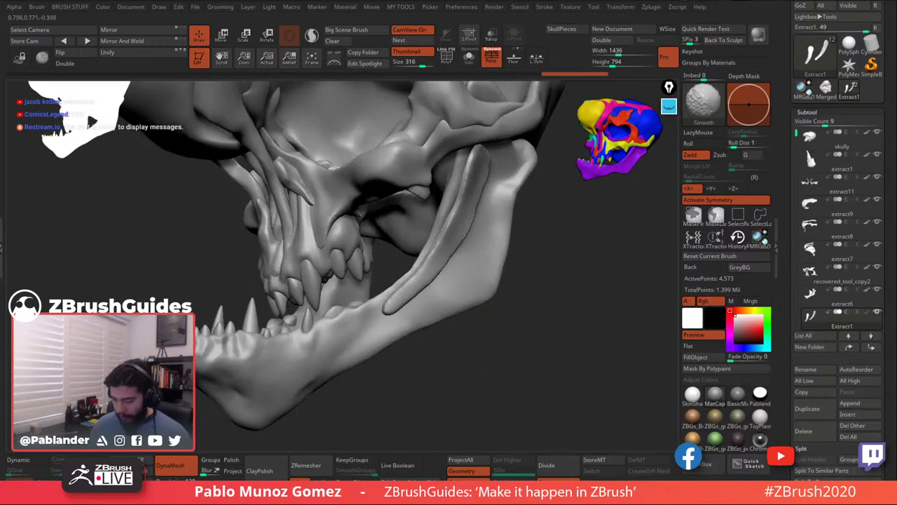
{"action": "left_click", "coordinate": [538, 239], "text": "alt"}
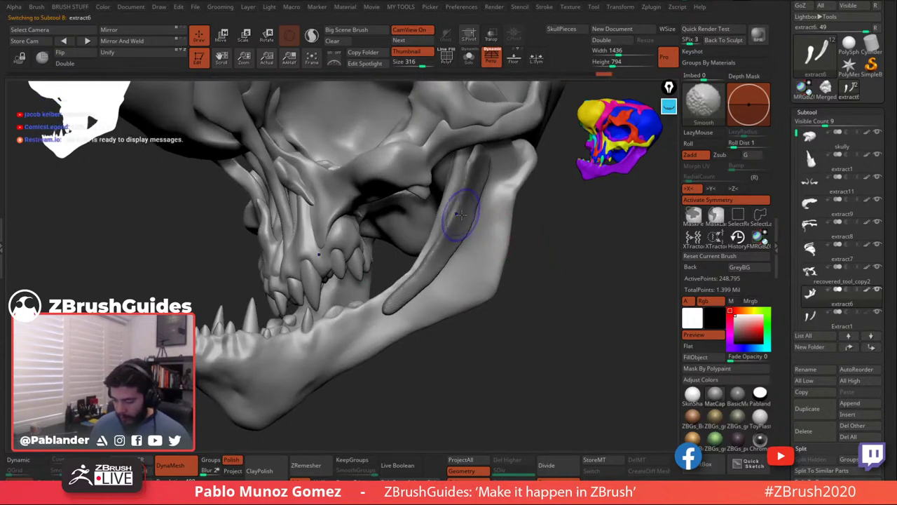
{"action": "left_click", "coordinate": [457, 221], "text": "alt"}
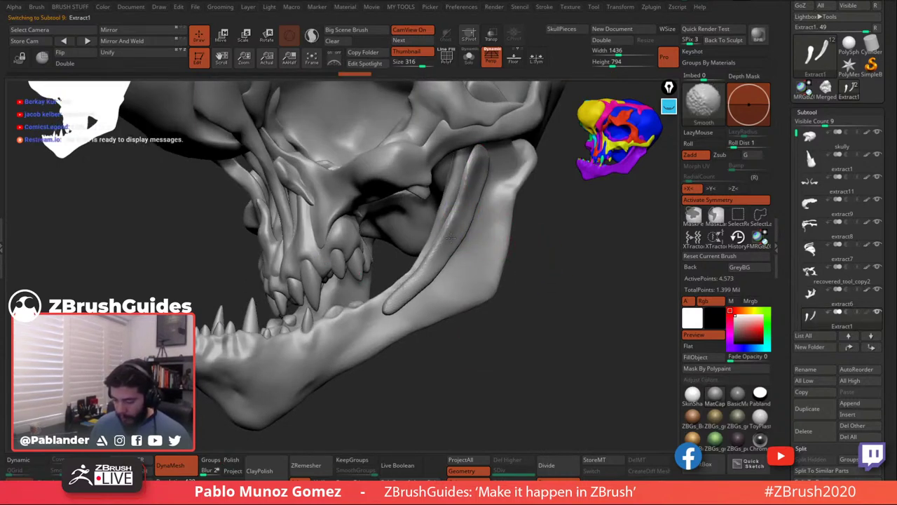
{"action": "left_click_drag", "start_coordinate": [451, 238], "coordinate": [420, 277], "text": "shift"}
Set the DynaMesh resolution to 264 and remesh the jaw strip.
{"action": "left_click", "coordinate": [184, 480]}
{"action": "type", "text": "264"}
{"action": "mouse_move", "coordinate": [454, 364]}
{"action": "left_mouse_down", "text": "ctrl"}
{"action": "mouse_move", "coordinate": [473, 382]}
{"action": "mouse_move", "coordinate": [464, 364]}
{"action": "left_mouse_up", "text": "ctrl"}
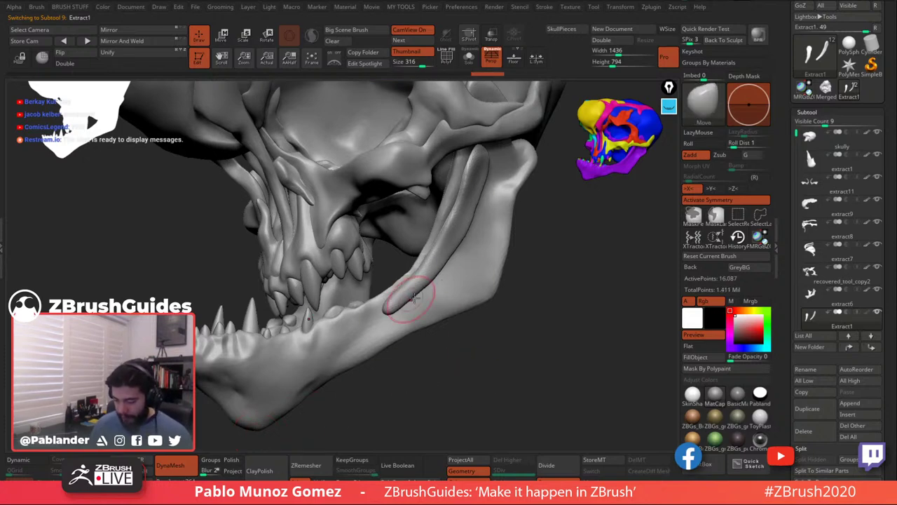
Move the strip's lower tip forward along the jaw toward the teeth and shift its middle section toward the ramus's front edge.
{"action": "key", "text": "space"}
{"action": "left_click", "coordinate": [431, 249]}
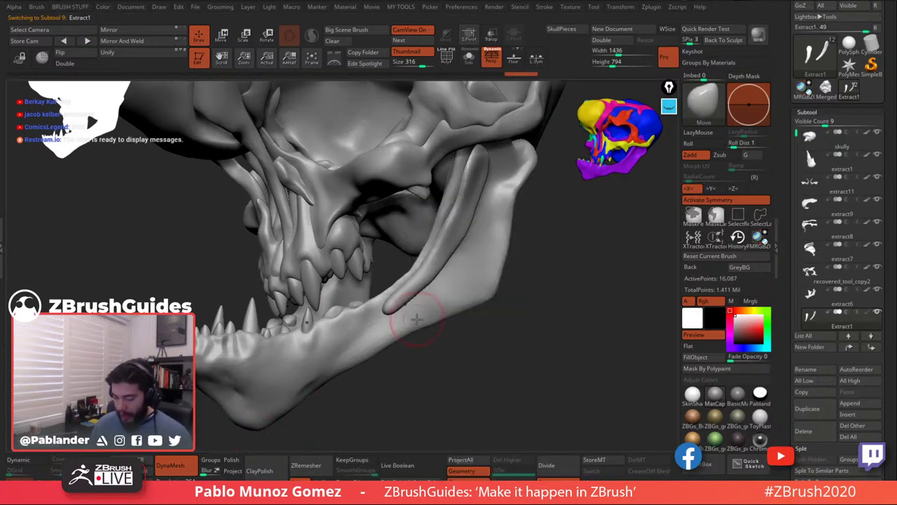
{"action": "right_click_drag", "start_coordinate": [416, 319], "coordinate": [447, 249]}
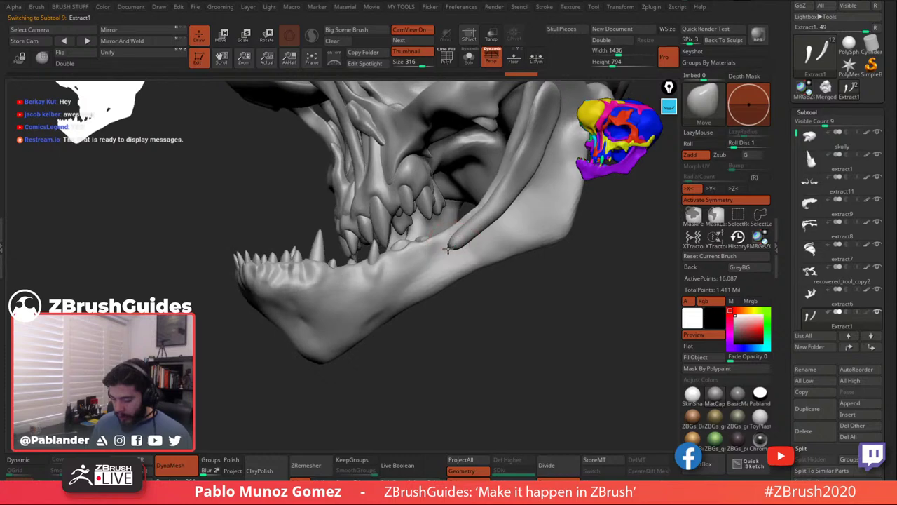
{"action": "right_click_drag", "start_coordinate": [401, 282], "coordinate": [420, 269]}
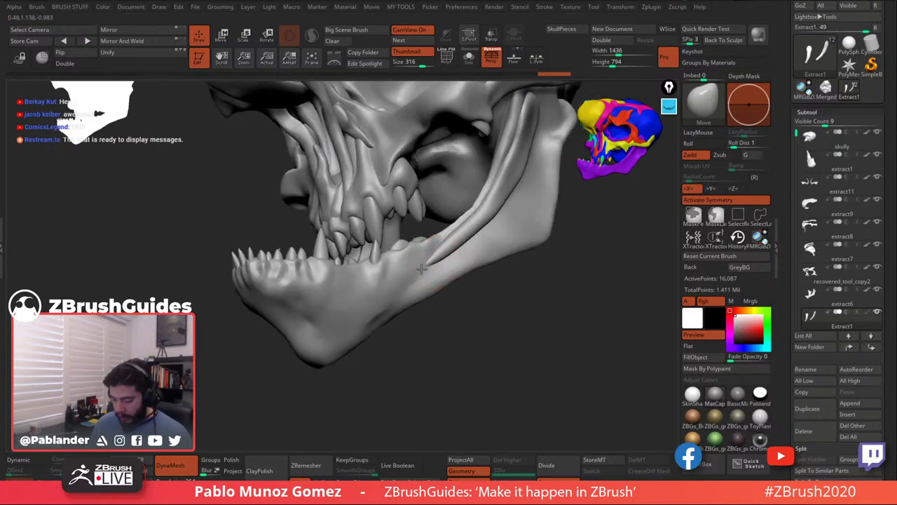
{"action": "key", "text": "shift"}
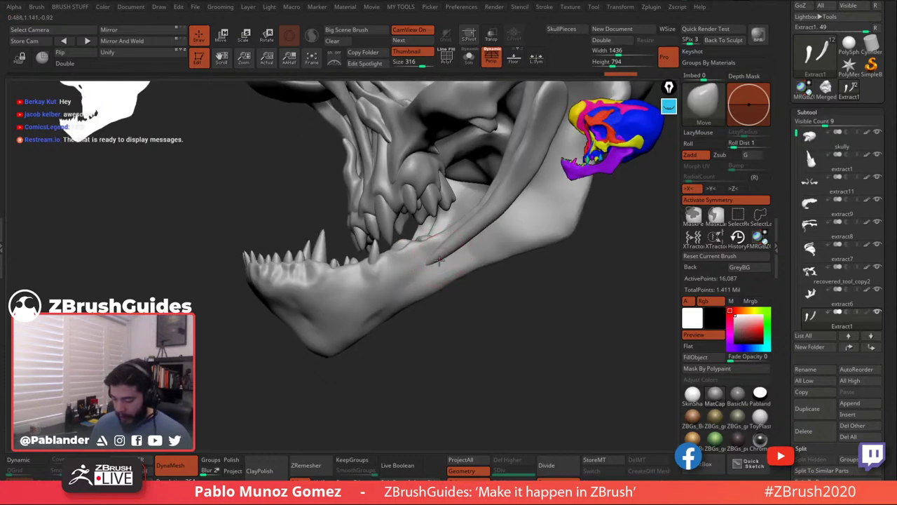
{"action": "left_click_drag", "start_coordinate": [438, 260], "coordinate": [449, 253]}
{"action": "right_click_drag", "start_coordinate": [467, 236], "coordinate": [447, 266]}
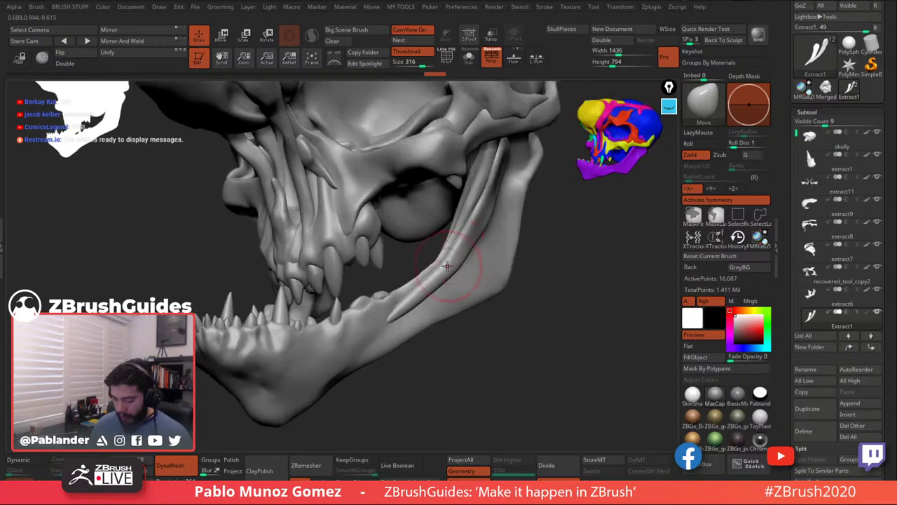
{"action": "left_click_drag", "start_coordinate": [447, 267], "coordinate": [442, 255]}
Reshape the strip's upper half below the cheekbone with the Move brush, adjusting its curve and rounded end.
{"action": "mouse_move", "coordinate": [468, 229]}
{"action": "right_mouse_down"}
{"action": "mouse_move", "coordinate": [442, 269]}
{"action": "mouse_move", "coordinate": [471, 222]}
{"action": "right_mouse_up"}
{"action": "key", "text": "space"}
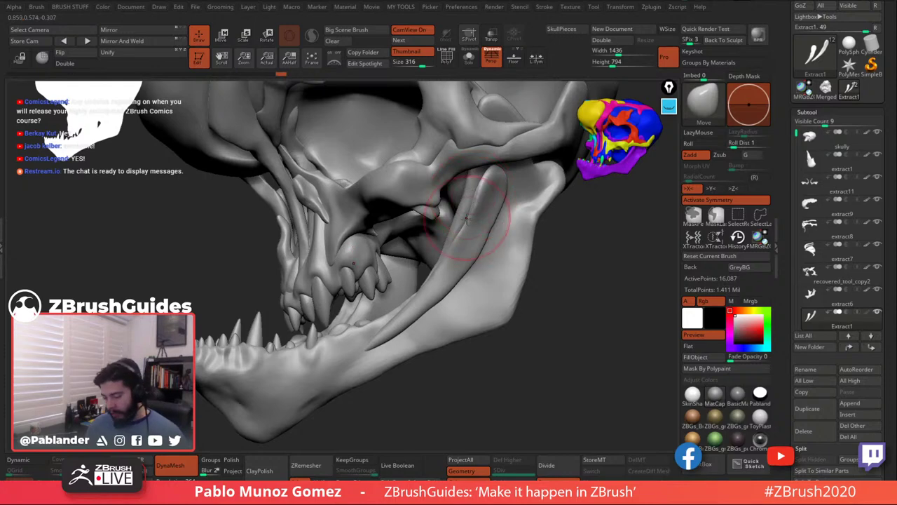
{"action": "left_click_drag", "start_coordinate": [475, 210], "coordinate": [482, 202]}
{"action": "right_click_drag", "start_coordinate": [491, 172], "coordinate": [482, 192]}
{"action": "left_click", "coordinate": [482, 201], "text": "alt"}
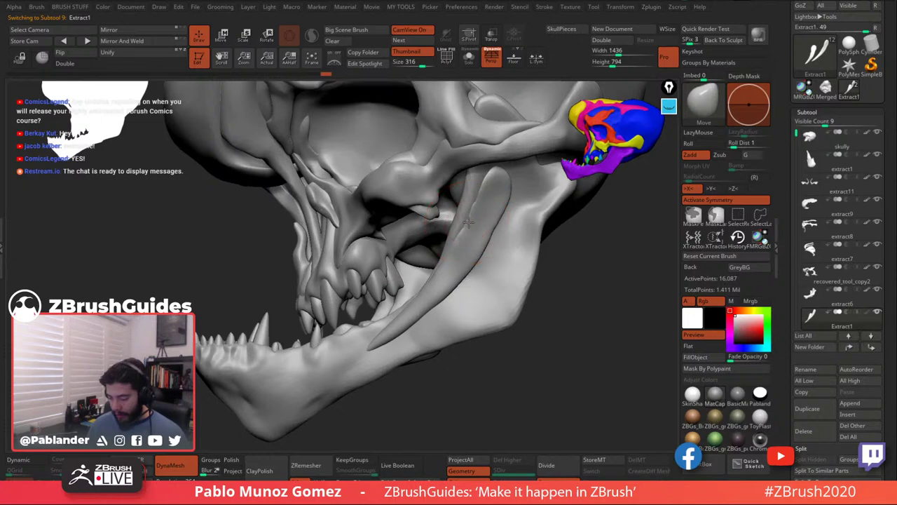
{"action": "mouse_move", "coordinate": [468, 222]}
{"action": "left_mouse_down", "text": "shift"}
{"action": "mouse_move", "coordinate": [462, 230]}
{"action": "mouse_move", "coordinate": [482, 210]}
{"action": "mouse_move", "coordinate": [471, 214]}
{"action": "left_mouse_up", "text": "shift"}
{"action": "left_click_drag", "start_coordinate": [493, 170], "coordinate": [492, 165]}
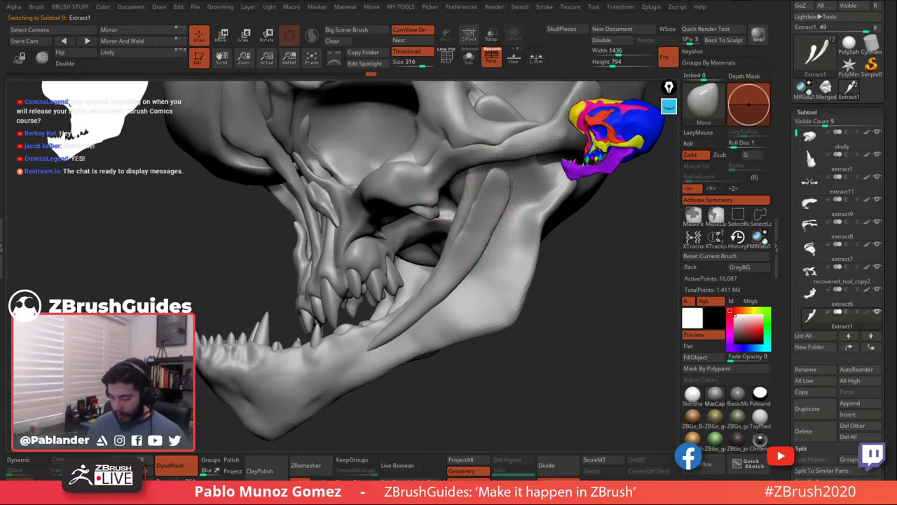
{"action": "right_click_drag", "start_coordinate": [512, 186], "coordinate": [538, 183]}
{"action": "mouse_move", "coordinate": [482, 204]}
{"action": "left_mouse_down"}
{"action": "mouse_move", "coordinate": [470, 206]}
{"action": "mouse_move", "coordinate": [495, 204]}
{"action": "mouse_move", "coordinate": [489, 195]}
{"action": "left_mouse_up"}
{"action": "right_click_drag", "start_coordinate": [488, 210], "coordinate": [513, 212]}
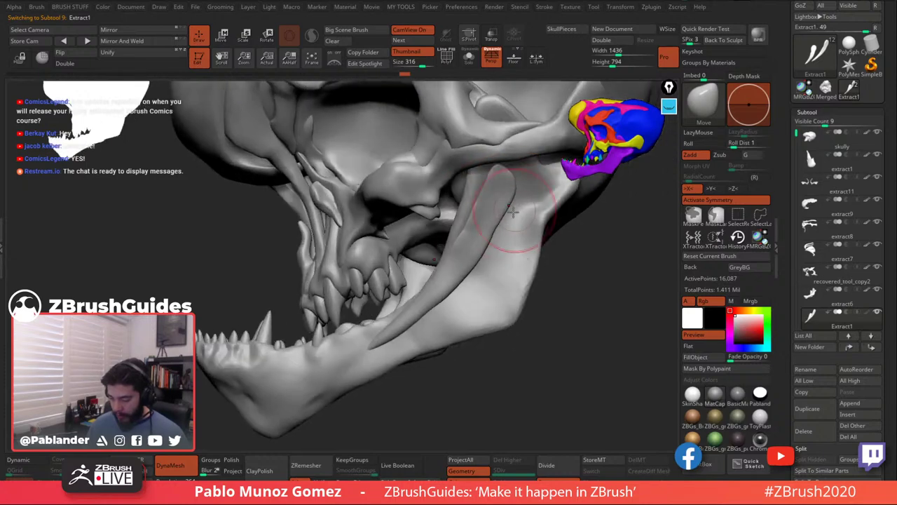
Refine the strip's lower tip and lower edge with the Move brush so they follow the jawbone.
{"action": "right_click_drag", "start_coordinate": [425, 280], "coordinate": [441, 266]}
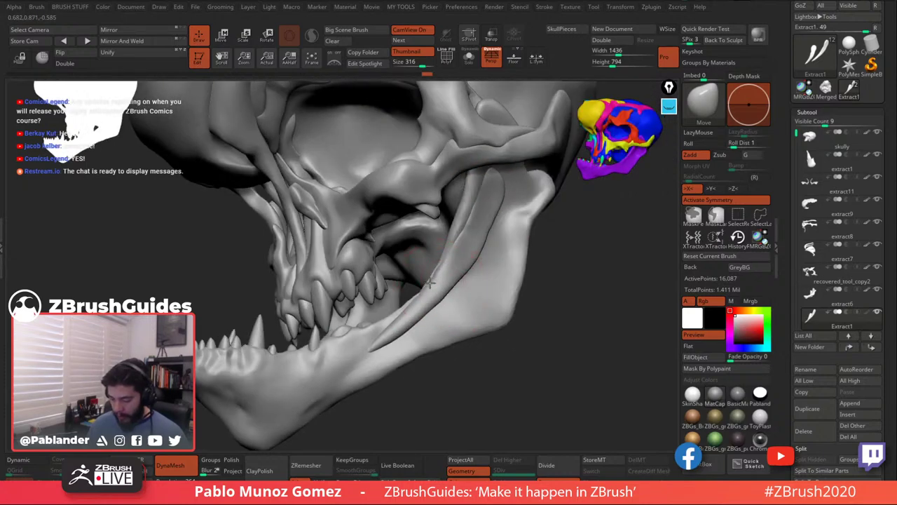
{"action": "left_click_drag", "start_coordinate": [373, 346], "coordinate": [358, 368]}
{"action": "left_click_drag", "start_coordinate": [407, 326], "coordinate": [415, 321]}
{"action": "left_click_drag", "start_coordinate": [542, 251], "coordinate": [556, 249]}
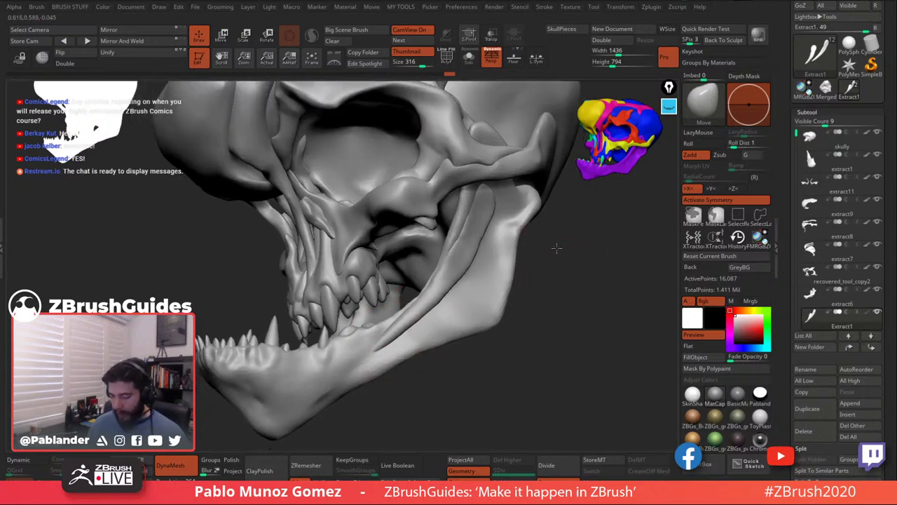
{"action": "mouse_move", "coordinate": [556, 247]}
{"action": "right_mouse_down"}
{"action": "mouse_move", "coordinate": [546, 290]}
{"action": "mouse_move", "coordinate": [502, 282]}
{"action": "right_mouse_up"}
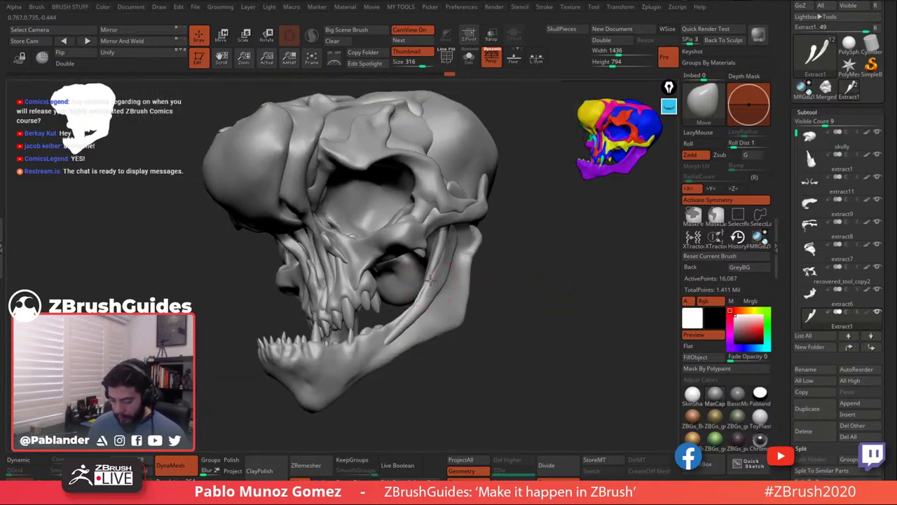
{"action": "right_click_drag", "start_coordinate": [431, 280], "coordinate": [509, 280]}
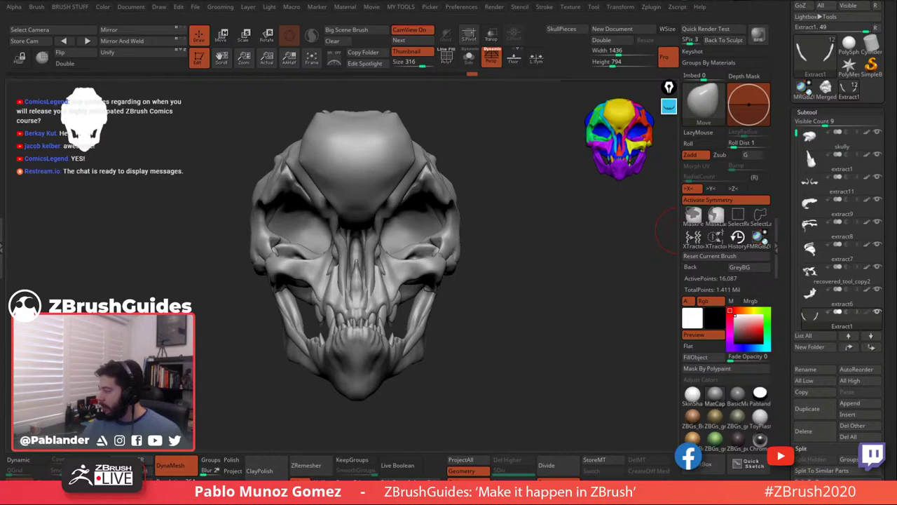
Switch to the browser, look over the 3dconceptartist.com home page and open the ZBrush for illustrators intensive course.
{"action": "key", "text": "super+d"}
{"action": "key", "text": "super+d"}
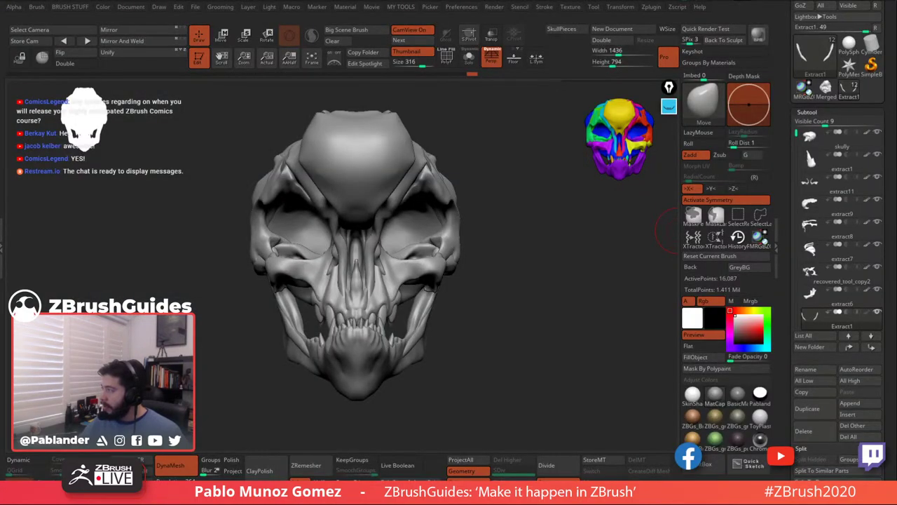
{"action": "left_click_drag", "start_coordinate": [896, 25], "coordinate": [448, 0]}
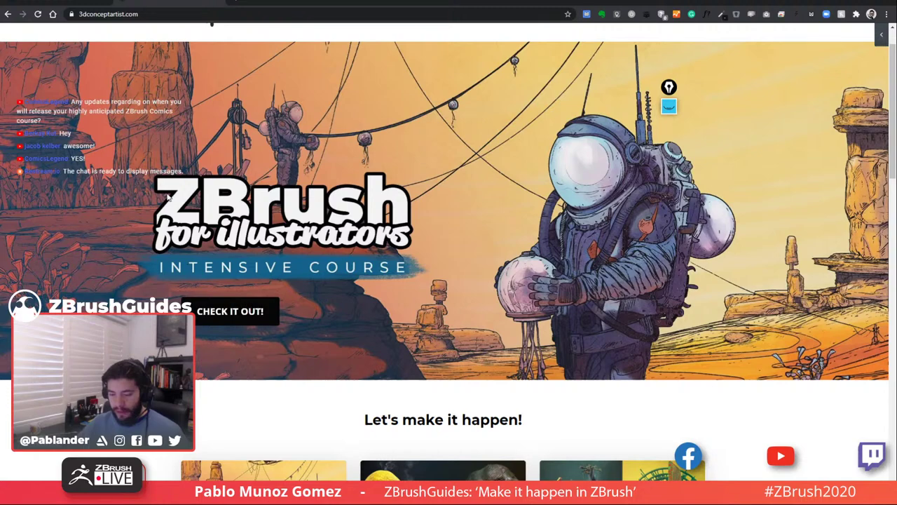
{"action": "scroll", "coordinate": [202, 97], "scroll_direction": "up", "scroll_amount": 1}
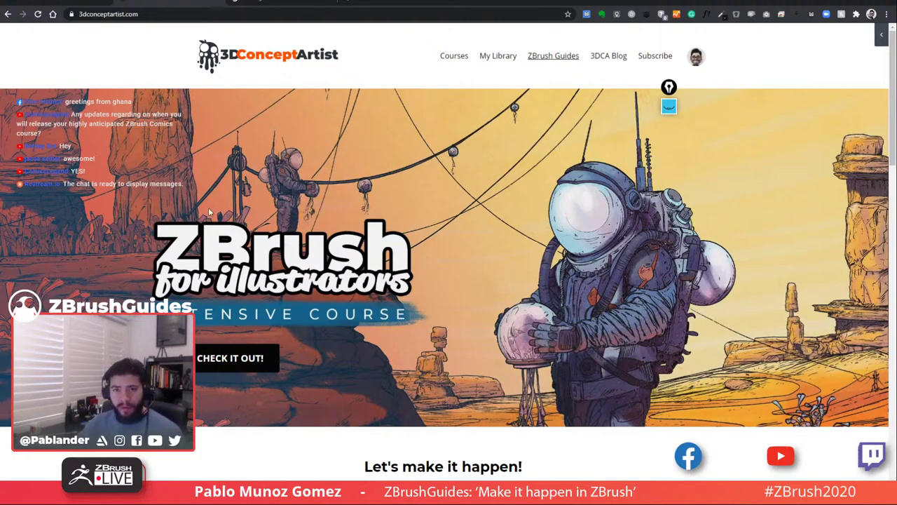
{"action": "scroll", "coordinate": [324, 220], "scroll_direction": "down", "scroll_amount": 4}
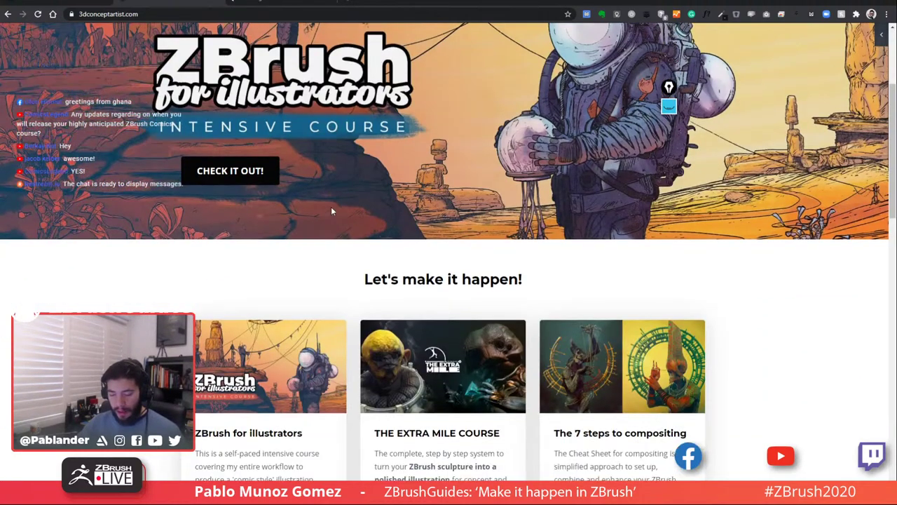
{"action": "scroll", "coordinate": [330, 206], "scroll_direction": "down", "scroll_amount": 2}
{"action": "scroll", "coordinate": [292, 216], "scroll_direction": "up", "scroll_amount": 2}
{"action": "scroll", "coordinate": [293, 216], "scroll_direction": "up", "scroll_amount": 3}
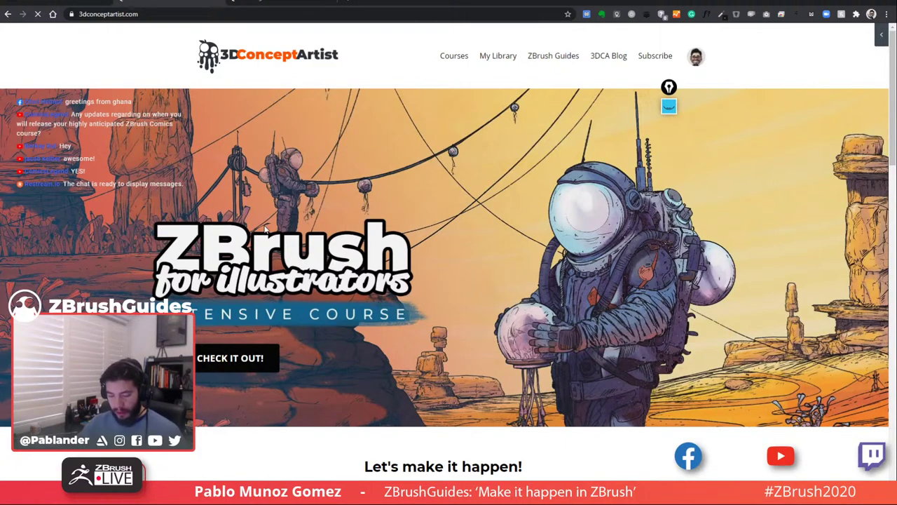
{"action": "left_click", "coordinate": [245, 356]}
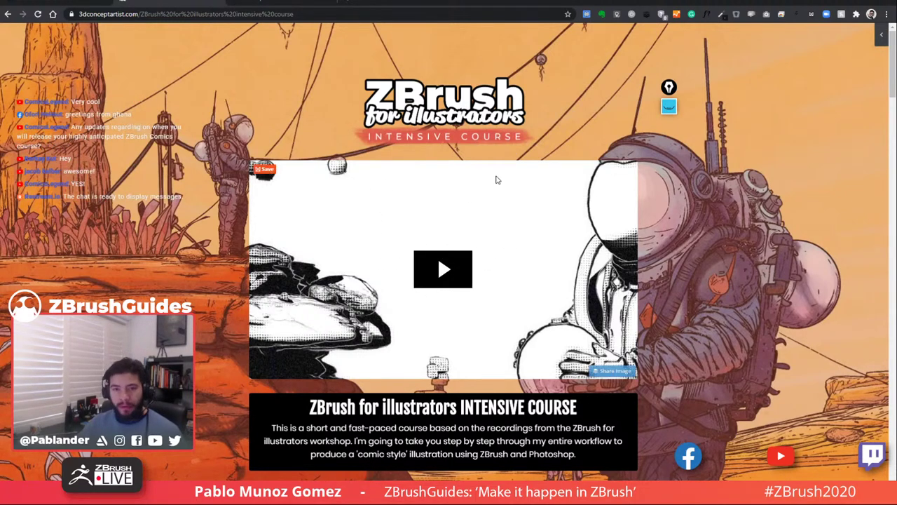
Look through the intensive course page, from the introduction video and course summary down to the Quick FAQ.
{"action": "scroll", "coordinate": [881, 105], "scroll_direction": "down", "scroll_amount": 5}
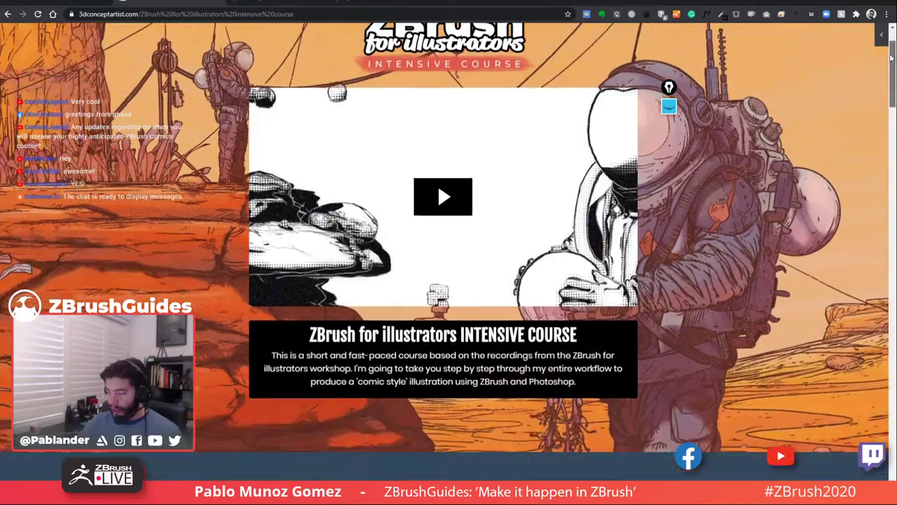
{"action": "scroll", "coordinate": [881, 105], "scroll_direction": "down", "scroll_amount": 8}
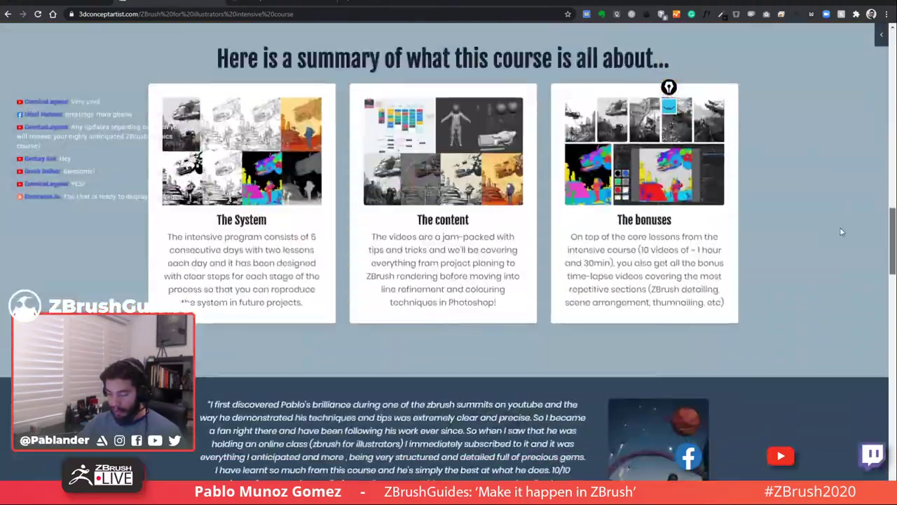
{"action": "scroll", "coordinate": [841, 231], "scroll_direction": "up", "scroll_amount": 15}
{"action": "scroll", "coordinate": [824, 318], "scroll_direction": "down", "scroll_amount": 20}
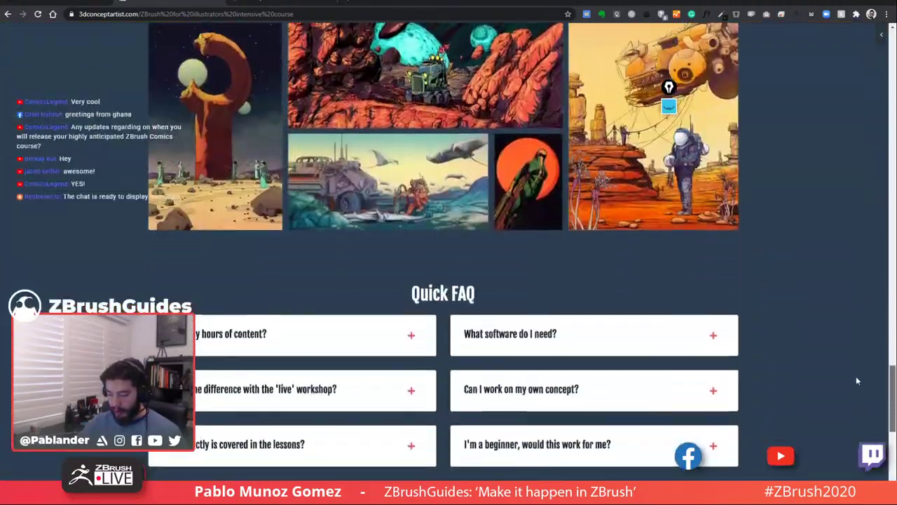
{"action": "scroll", "coordinate": [854, 199], "scroll_direction": "up", "scroll_amount": 12}
{"action": "scroll", "coordinate": [833, 310], "scroll_direction": "down", "scroll_amount": 6}
{"action": "scroll", "coordinate": [832, 309], "scroll_direction": "down", "scroll_amount": 10}
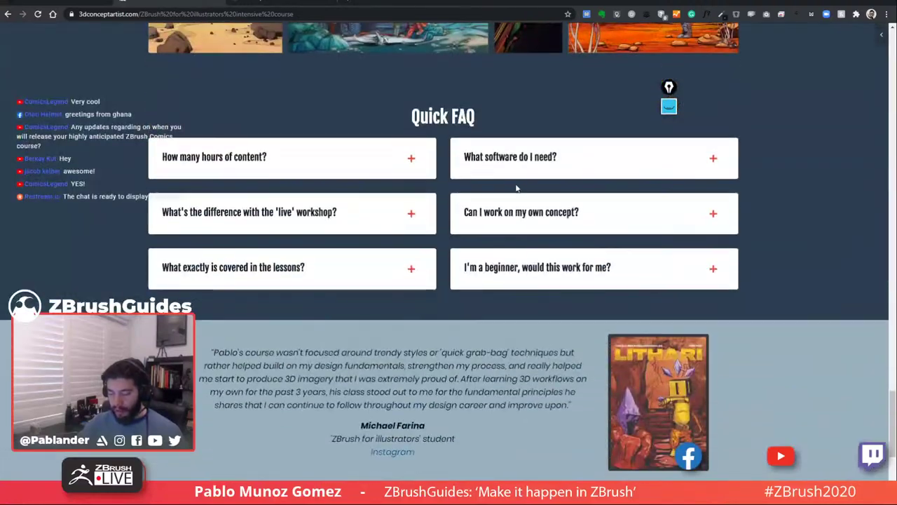
View the FAQ entries on required software and hours of content, and return to the course requirements section.
{"action": "left_click", "coordinate": [571, 159]}
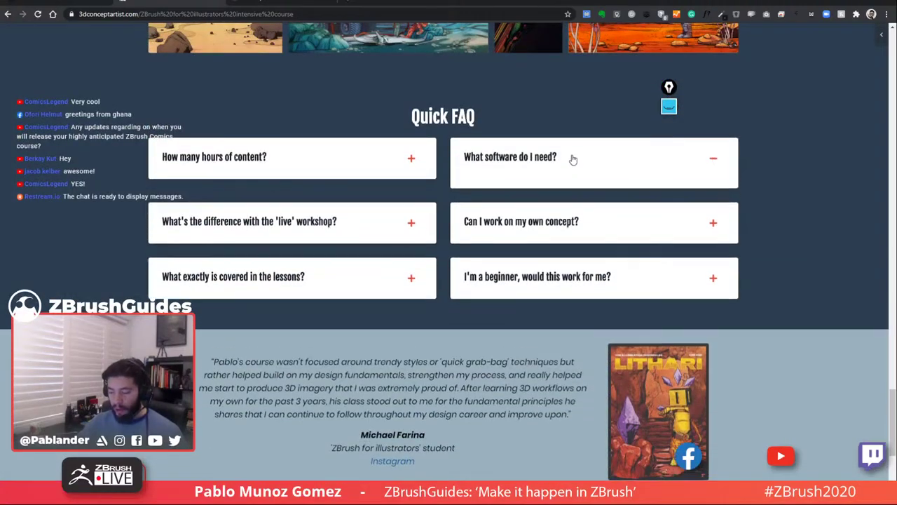
{"action": "left_click", "coordinate": [567, 157]}
{"action": "left_click", "coordinate": [339, 163]}
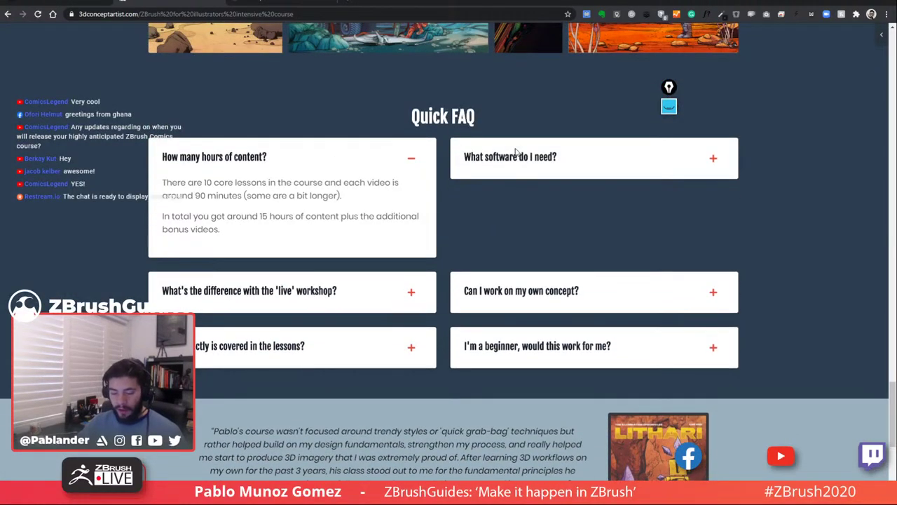
{"action": "left_click", "coordinate": [396, 171]}
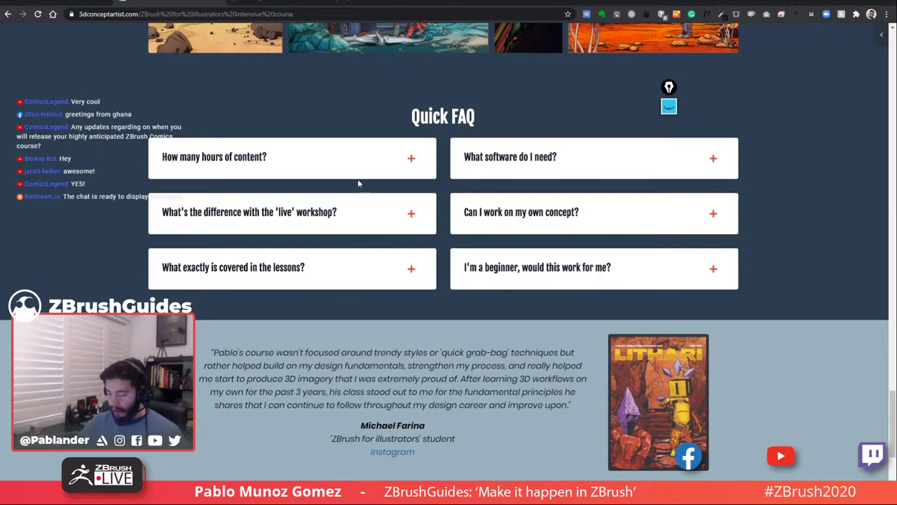
{"action": "scroll", "coordinate": [773, 285], "scroll_direction": "up", "scroll_amount": 15}
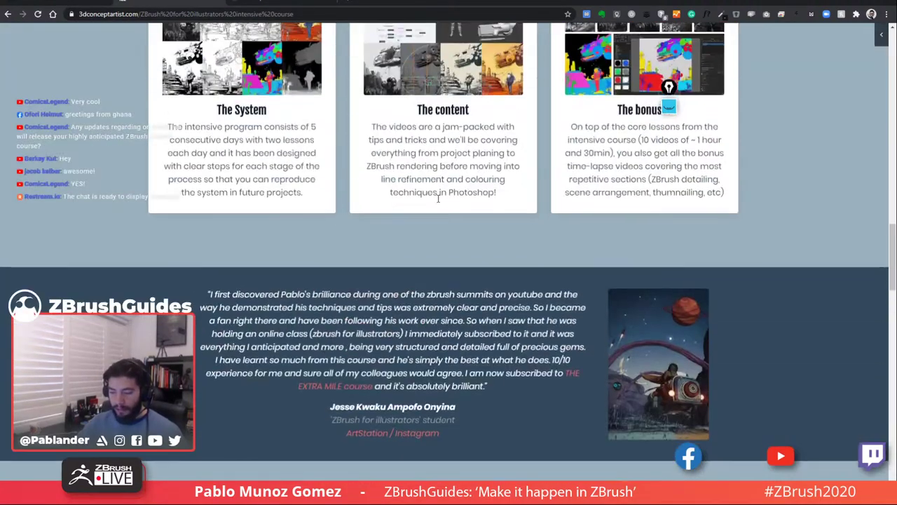
{"action": "scroll", "coordinate": [438, 198], "scroll_direction": "up", "scroll_amount": 9}
Compare the zbrushguides.com home page with the course page and return to ZBrush.
{"action": "left_click", "coordinate": [306, 2]}
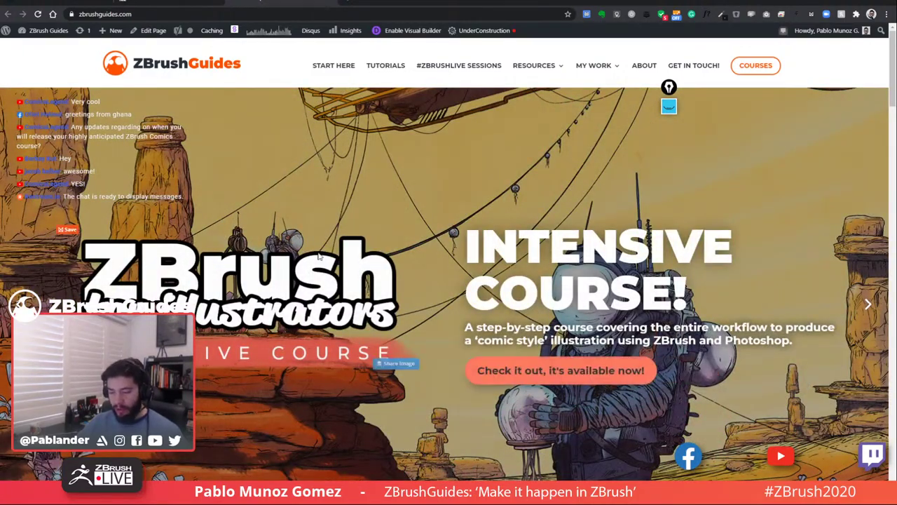
{"action": "left_click", "coordinate": [199, 2]}
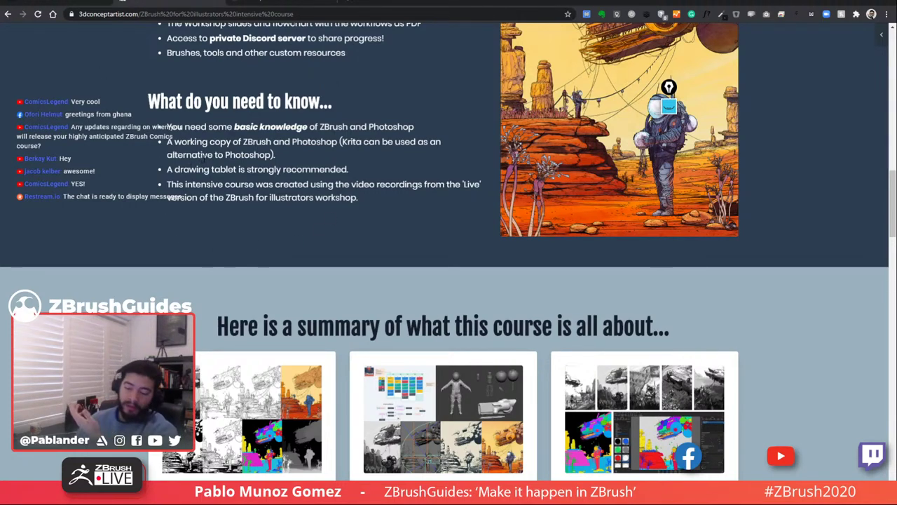
{"action": "left_click", "coordinate": [293, 4]}
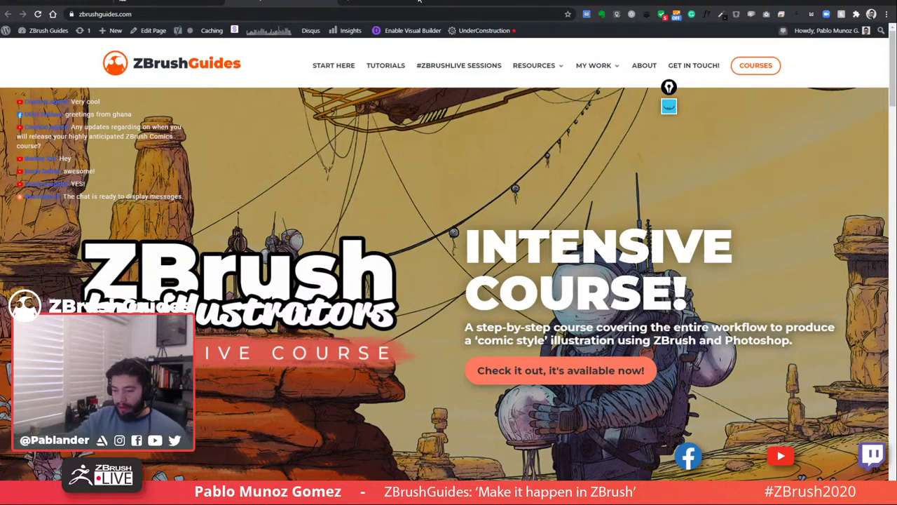
{"action": "left_click_drag", "start_coordinate": [401, 3], "coordinate": [896, 95]}
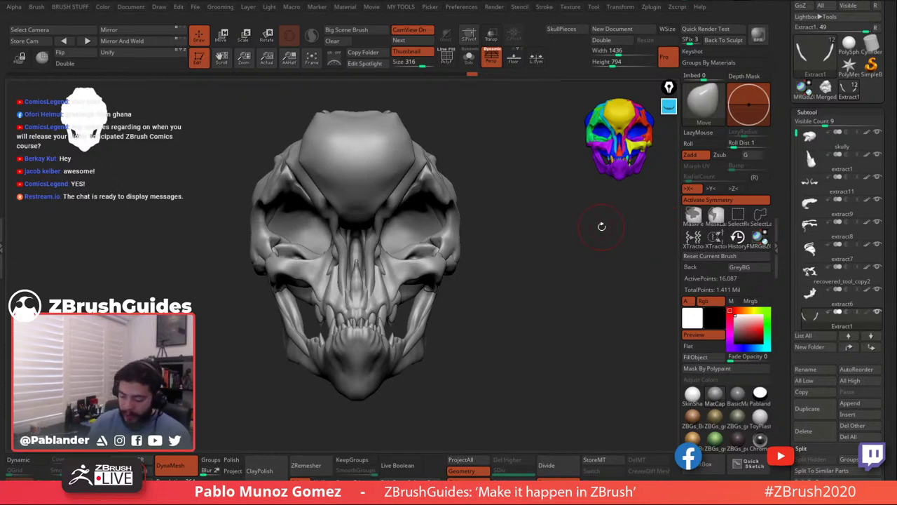
Reshape the Extract1 strips along the lower jaw's rear branch with the Move brush, checking them from the side and front.
{"action": "left_click_drag", "start_coordinate": [602, 227], "coordinate": [426, 261]}
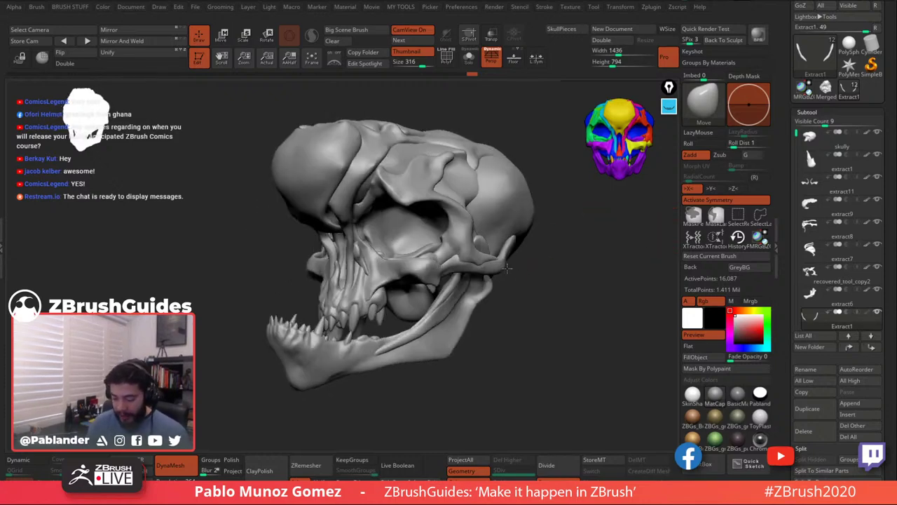
{"action": "right_click_drag", "start_coordinate": [428, 263], "coordinate": [503, 227]}
{"action": "left_click_drag", "start_coordinate": [503, 226], "coordinate": [508, 260]}
{"action": "right_click_drag", "start_coordinate": [531, 250], "coordinate": [541, 244]}
{"action": "mouse_move", "coordinate": [464, 300]}
{"action": "left_mouse_down"}
{"action": "mouse_move", "coordinate": [476, 281]}
{"action": "mouse_move", "coordinate": [490, 301]}
{"action": "mouse_move", "coordinate": [496, 271]}
{"action": "mouse_move", "coordinate": [496, 288]}
{"action": "mouse_move", "coordinate": [476, 287]}
{"action": "left_mouse_up"}
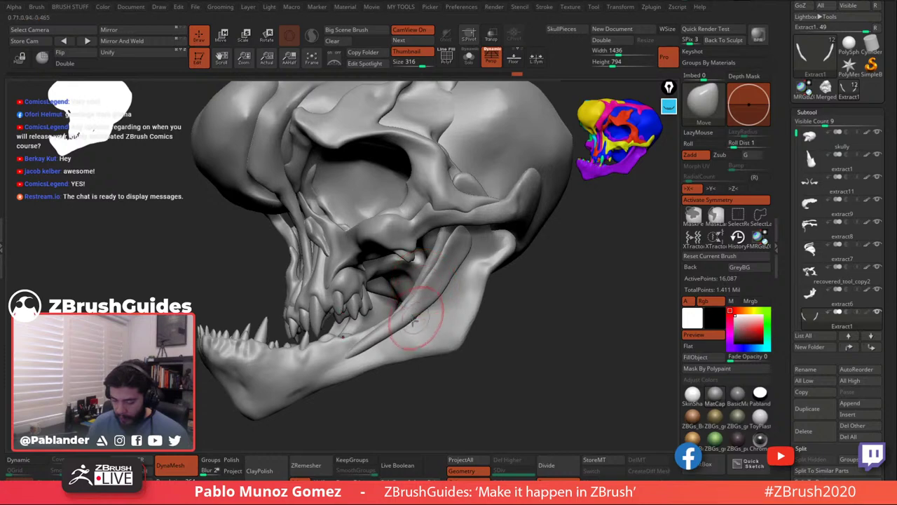
{"action": "left_click_drag", "start_coordinate": [348, 350], "coordinate": [342, 356]}
{"action": "right_click_drag", "start_coordinate": [428, 311], "coordinate": [436, 301], "text": "alt"}
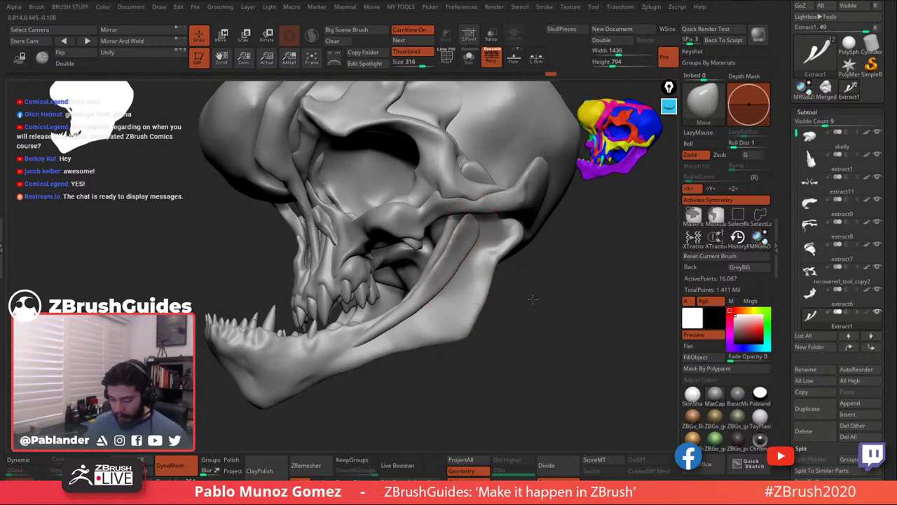
{"action": "left_click_drag", "start_coordinate": [537, 300], "coordinate": [516, 277]}
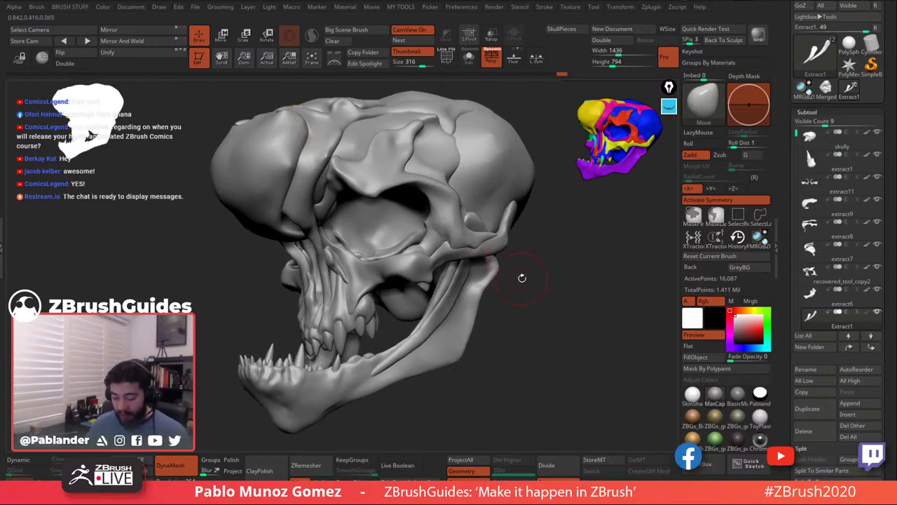
{"action": "mouse_move", "coordinate": [519, 274]}
{"action": "left_mouse_down"}
{"action": "mouse_move", "coordinate": [544, 267]}
{"action": "mouse_move", "coordinate": [533, 271]}
{"action": "left_mouse_up"}
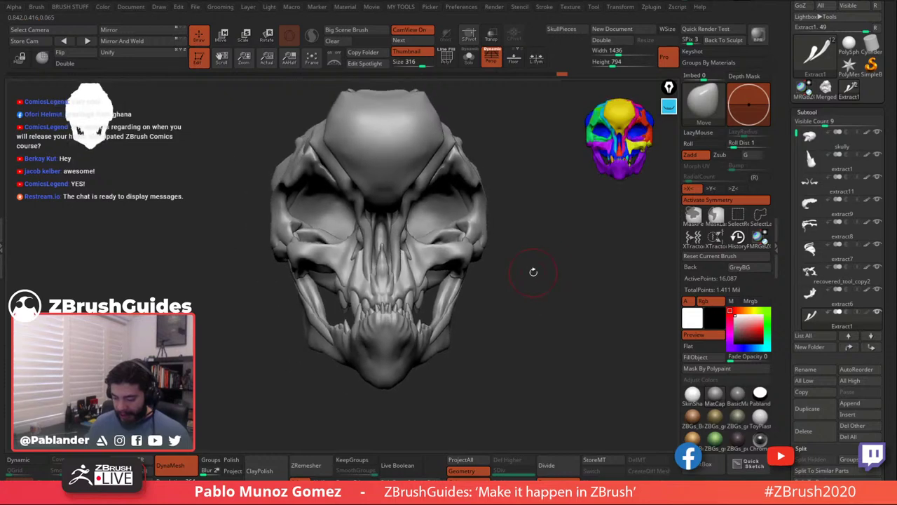
Select the extract8 brow piece and adjust its prongs beside the nasal bridge with the Move brush.
{"action": "left_click", "coordinate": [396, 227], "text": "alt"}
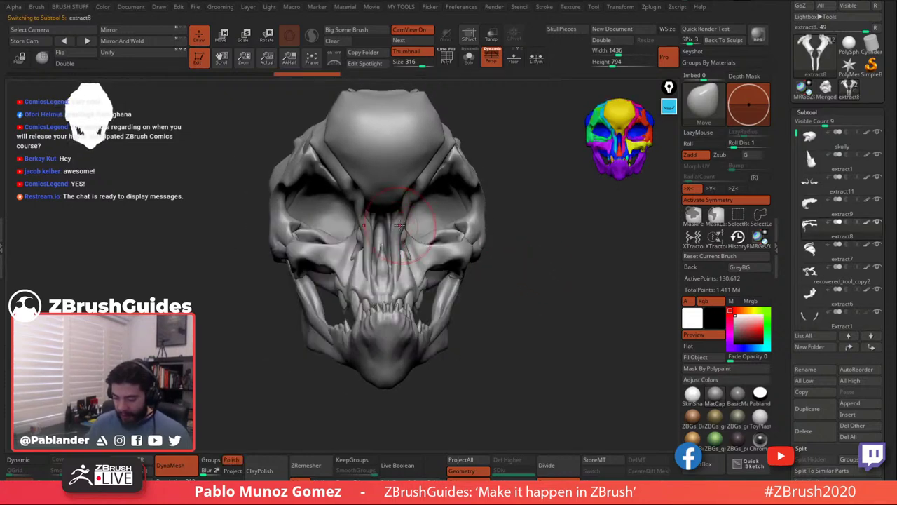
{"action": "right_click_drag", "start_coordinate": [391, 228], "coordinate": [401, 266]}
{"action": "right_click_drag", "start_coordinate": [401, 229], "coordinate": [457, 221], "text": "ctrl"}
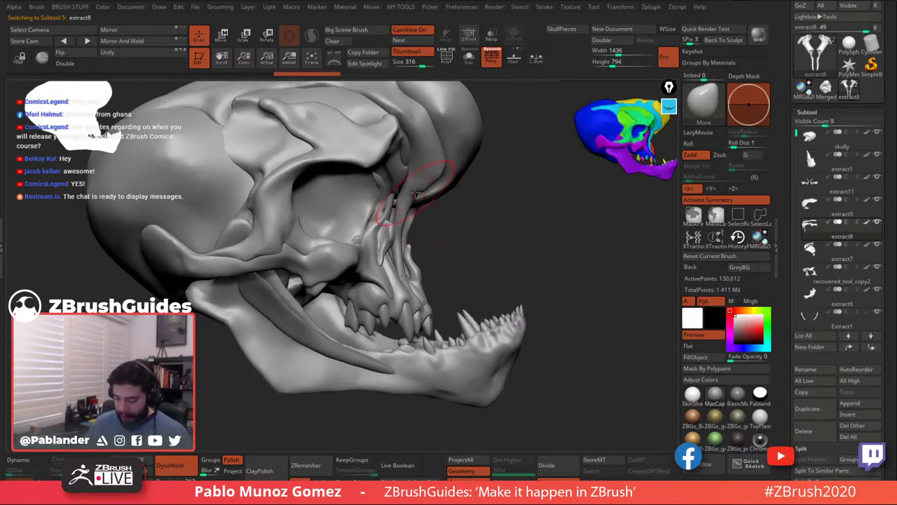
{"action": "right_click_drag", "start_coordinate": [415, 197], "coordinate": [440, 192]}
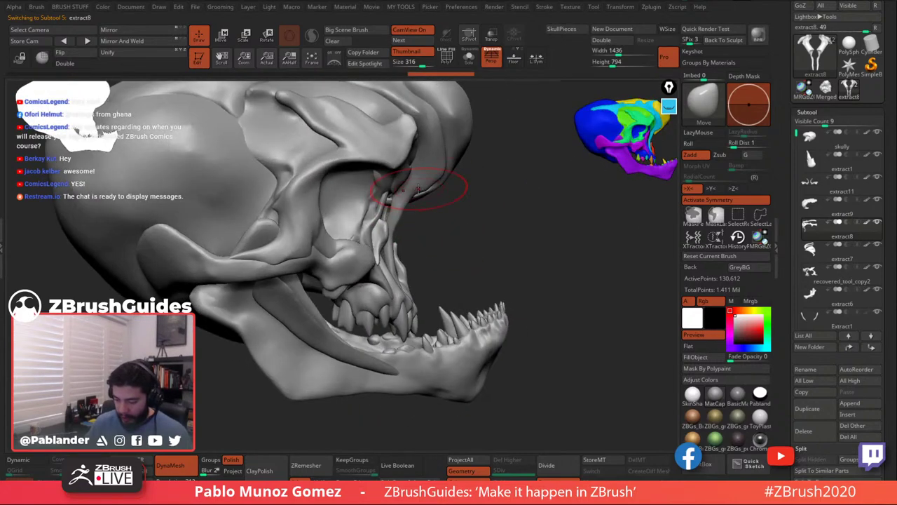
{"action": "left_click_drag", "start_coordinate": [421, 193], "coordinate": [417, 195]}
{"action": "mouse_move", "coordinate": [432, 184]}
{"action": "right_mouse_down"}
{"action": "mouse_move", "coordinate": [481, 178]}
{"action": "mouse_move", "coordinate": [457, 202]}
{"action": "mouse_move", "coordinate": [406, 223]}
{"action": "mouse_move", "coordinate": [357, 221]}
{"action": "mouse_move", "coordinate": [321, 199]}
{"action": "mouse_move", "coordinate": [516, 245]}
{"action": "mouse_move", "coordinate": [459, 240]}
{"action": "mouse_move", "coordinate": [449, 287]}
{"action": "mouse_move", "coordinate": [413, 239]}
{"action": "right_mouse_up"}
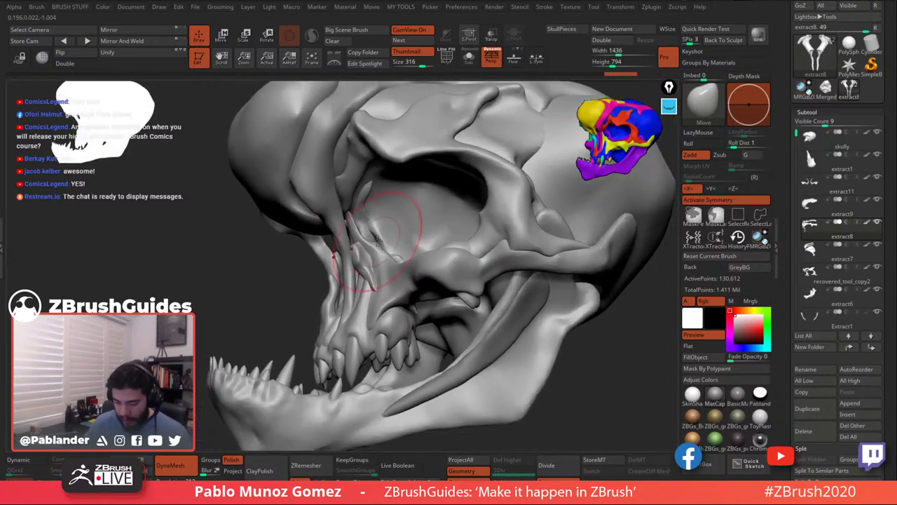
Mask a curved strip on the isolated extract8 brow piece and extract it as a new piece with the SkullPieces macro.
{"action": "right_click_drag", "start_coordinate": [345, 160], "coordinate": [381, 180]}
{"action": "key", "text": "space"}
{"action": "left_click_drag", "start_coordinate": [382, 182], "coordinate": [371, 186]}
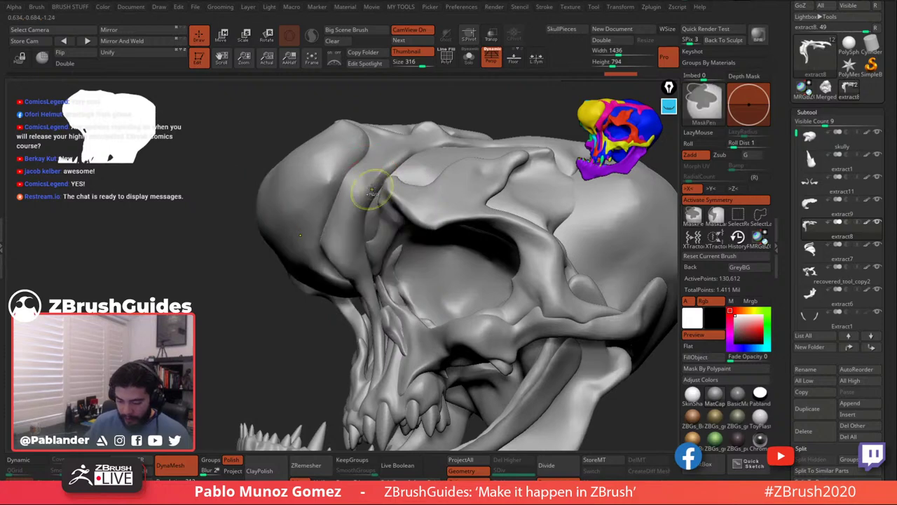
{"action": "left_click", "coordinate": [469, 57]}
{"action": "right_click_drag", "start_coordinate": [470, 112], "coordinate": [366, 169]}
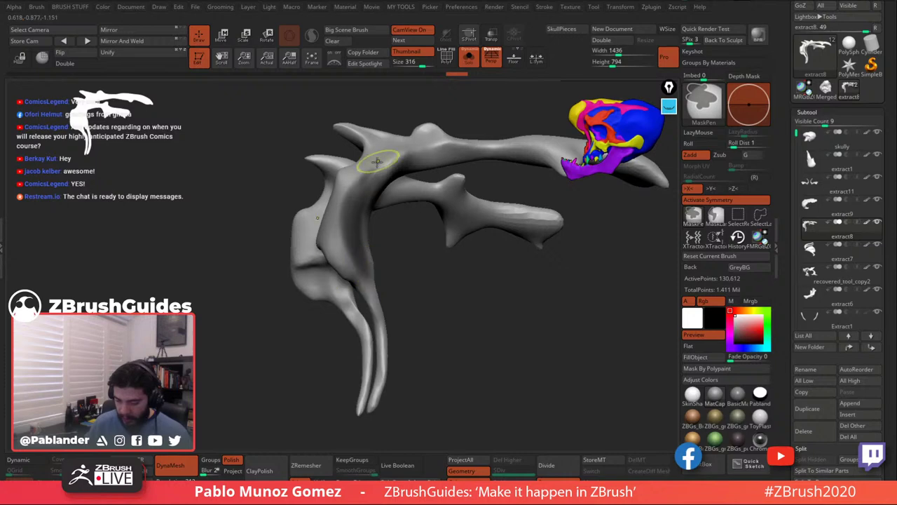
{"action": "left_click", "coordinate": [564, 30]}
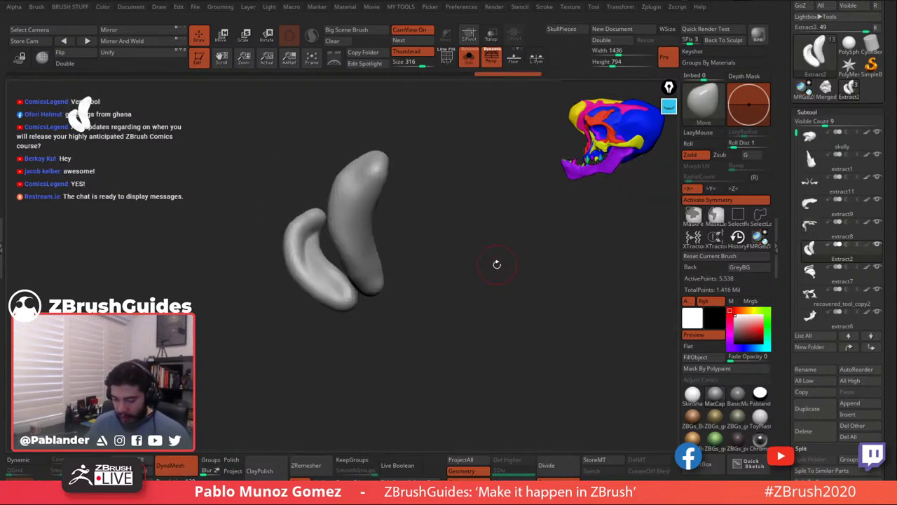
{"action": "left_click_drag", "start_coordinate": [497, 264], "coordinate": [481, 275]}
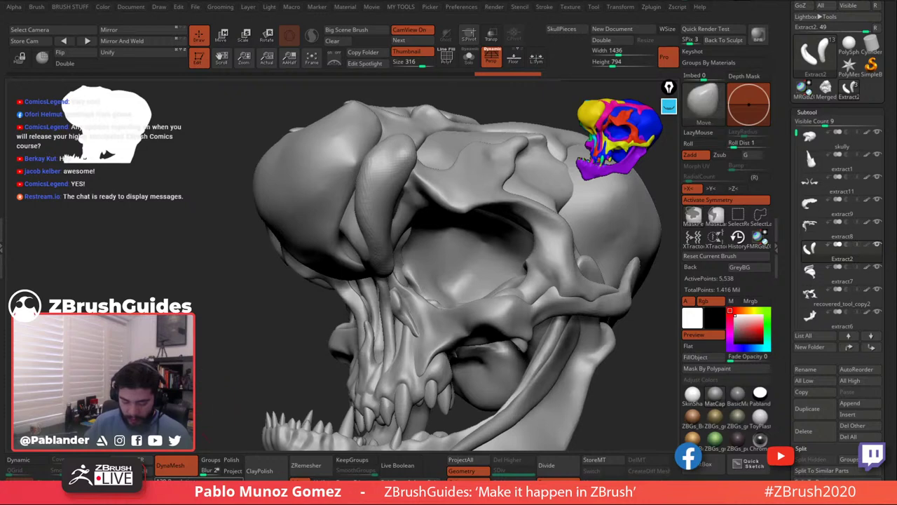
Remesh the new Extract2 brow strip with DynaMesh and smooth its surface.
{"action": "left_click_drag", "start_coordinate": [205, 301], "coordinate": [222, 348], "text": "ctrl"}
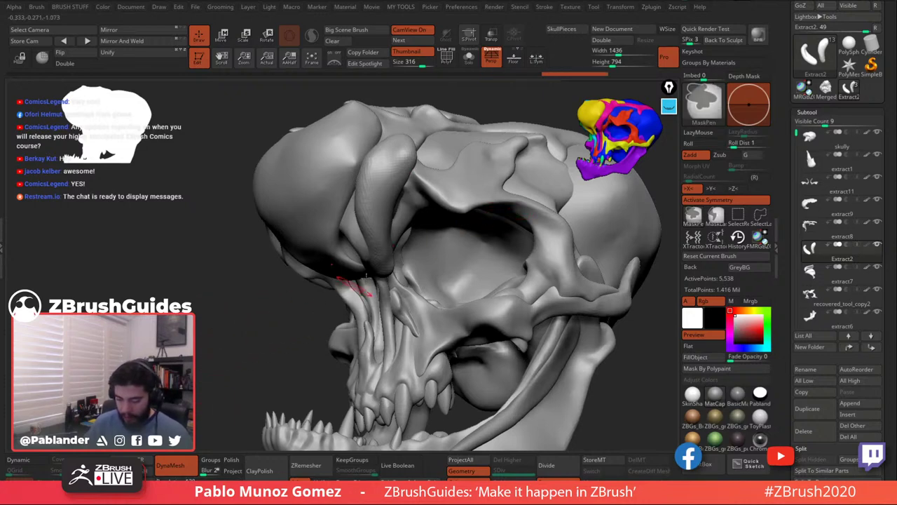
{"action": "right_click_drag", "start_coordinate": [436, 184], "coordinate": [450, 187]}
{"action": "mouse_move", "coordinate": [393, 197]}
{"action": "left_mouse_down", "text": "shift"}
{"action": "mouse_move", "coordinate": [388, 171]}
{"action": "mouse_move", "coordinate": [379, 239]}
{"action": "left_mouse_up", "text": "shift"}
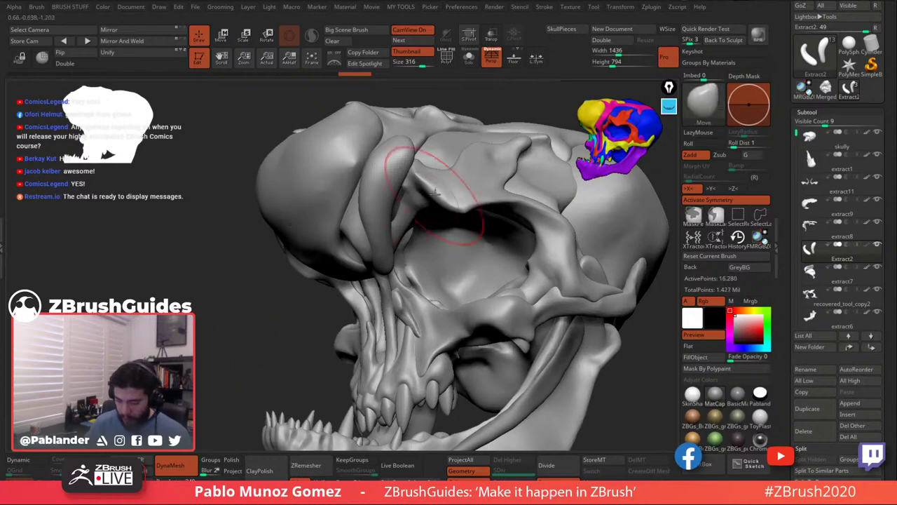
Taper and bend the upper end of the Extract2 strip along the edge of the forehead with the Move brush.
{"action": "key", "text": "b"}
{"action": "left_click", "coordinate": [407, 270]}
{"action": "mouse_move", "coordinate": [471, 139]}
{"action": "right_mouse_down"}
{"action": "mouse_move", "coordinate": [415, 144]}
{"action": "mouse_move", "coordinate": [408, 155]}
{"action": "mouse_move", "coordinate": [408, 255]}
{"action": "right_mouse_up"}
{"action": "left_click_drag", "start_coordinate": [390, 196], "coordinate": [401, 190]}
{"action": "mouse_move", "coordinate": [419, 200]}
{"action": "right_mouse_down"}
{"action": "mouse_move", "coordinate": [427, 176]}
{"action": "mouse_move", "coordinate": [427, 197]}
{"action": "right_mouse_up"}
{"action": "left_click_drag", "start_coordinate": [401, 210], "coordinate": [394, 219]}
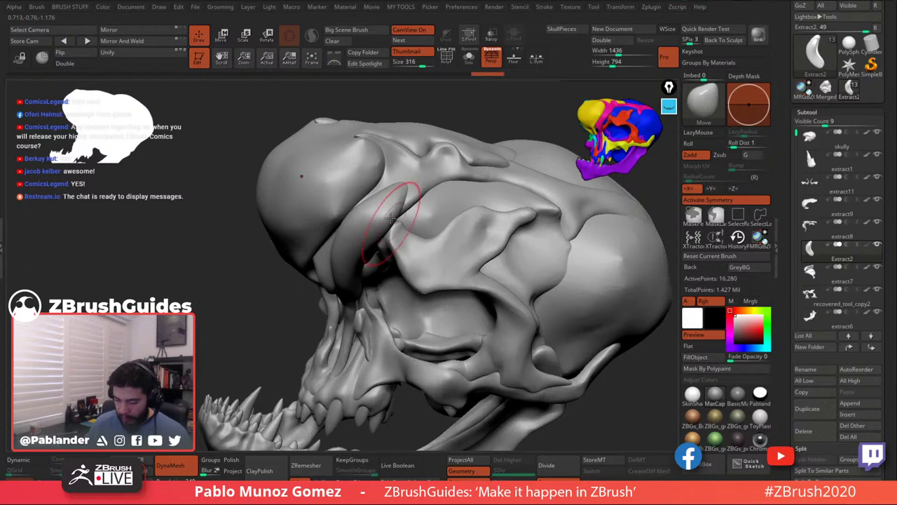
{"action": "right_click_drag", "start_coordinate": [358, 205], "coordinate": [384, 210]}
{"action": "left_click_drag", "start_coordinate": [356, 209], "coordinate": [349, 215]}
{"action": "mouse_move", "coordinate": [343, 220]}
{"action": "right_mouse_down"}
{"action": "mouse_move", "coordinate": [411, 260]}
{"action": "mouse_move", "coordinate": [428, 219]}
{"action": "right_mouse_up"}
Reselect the Extract2 strip and reshape its lower tip above the inner corner of the eye socket.
{"action": "right_click", "coordinate": [421, 223]}
{"action": "left_click", "coordinate": [417, 227], "text": "alt"}
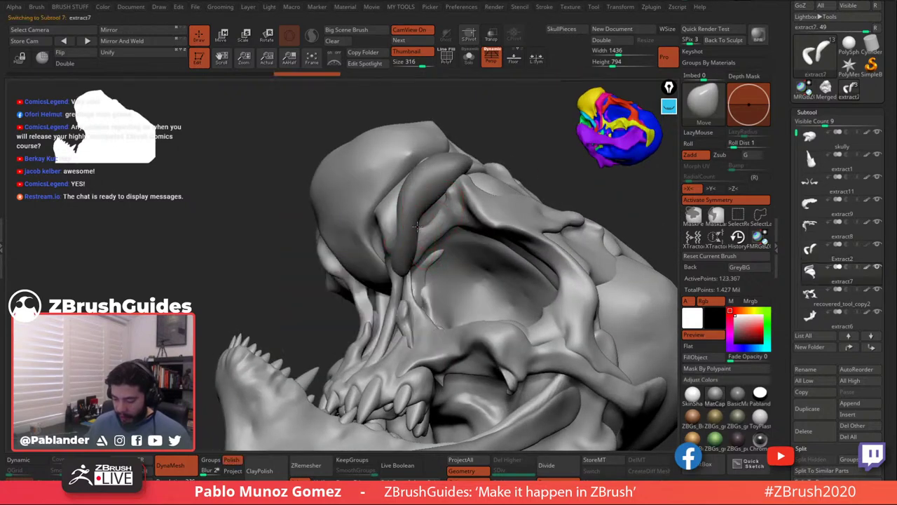
{"action": "left_click", "coordinate": [416, 225], "text": "alt"}
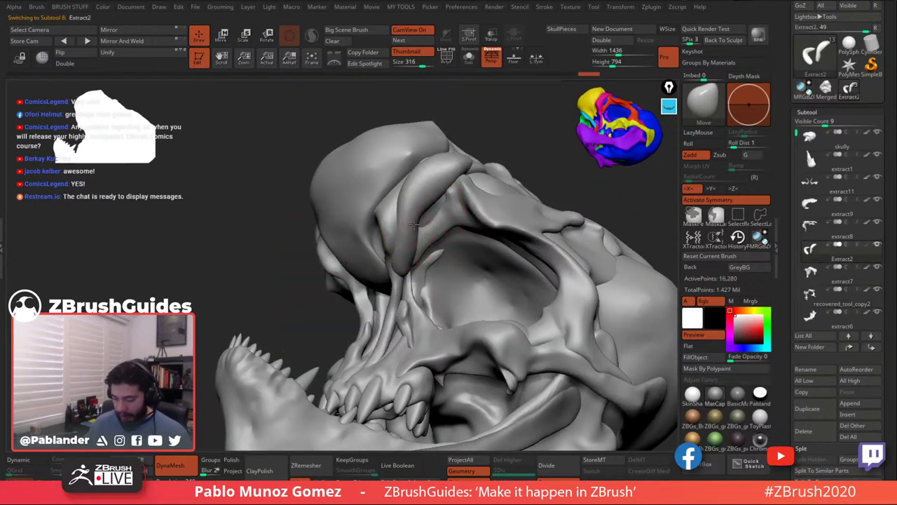
{"action": "left_click_drag", "start_coordinate": [420, 226], "coordinate": [398, 265]}
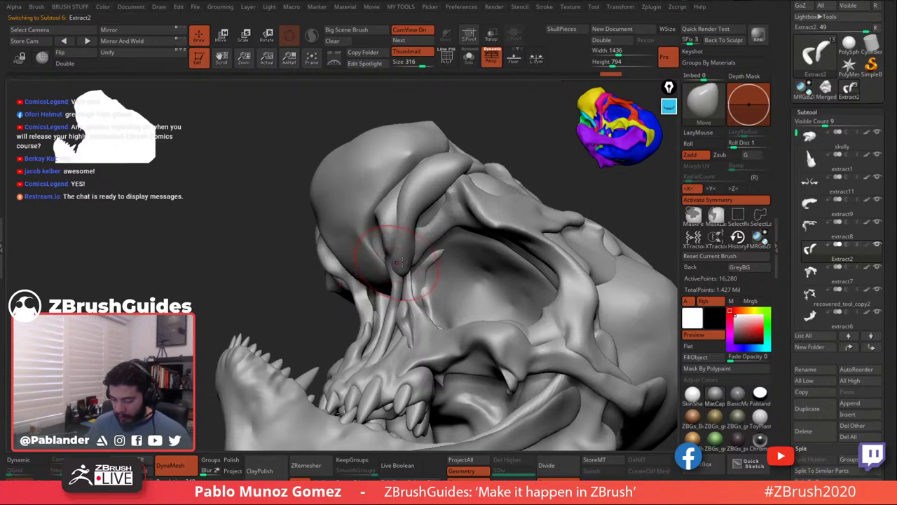
{"action": "right_click_drag", "start_coordinate": [402, 262], "coordinate": [416, 253]}
{"action": "key", "text": "space"}
{"action": "left_click_drag", "start_coordinate": [416, 252], "coordinate": [402, 257]}
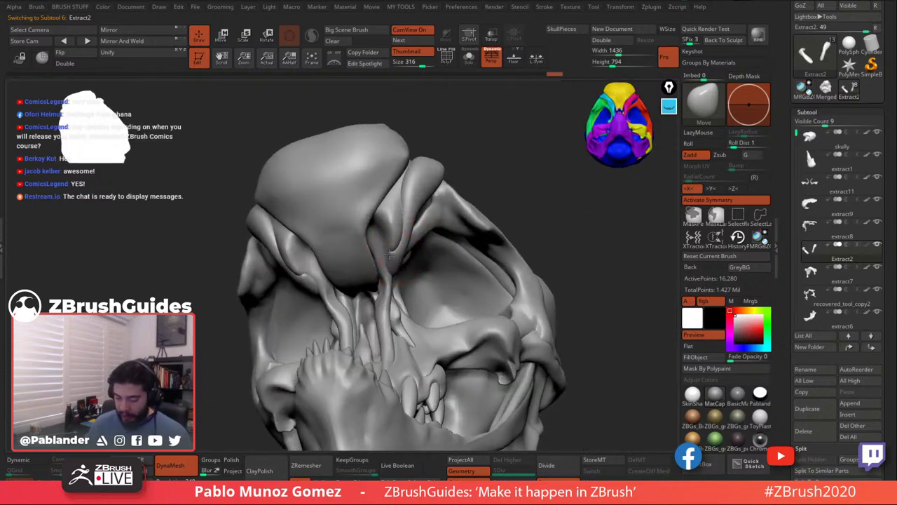
{"action": "mouse_move", "coordinate": [393, 243]}
{"action": "right_mouse_down"}
{"action": "mouse_move", "coordinate": [411, 233]}
{"action": "mouse_move", "coordinate": [382, 250]}
{"action": "right_mouse_up"}
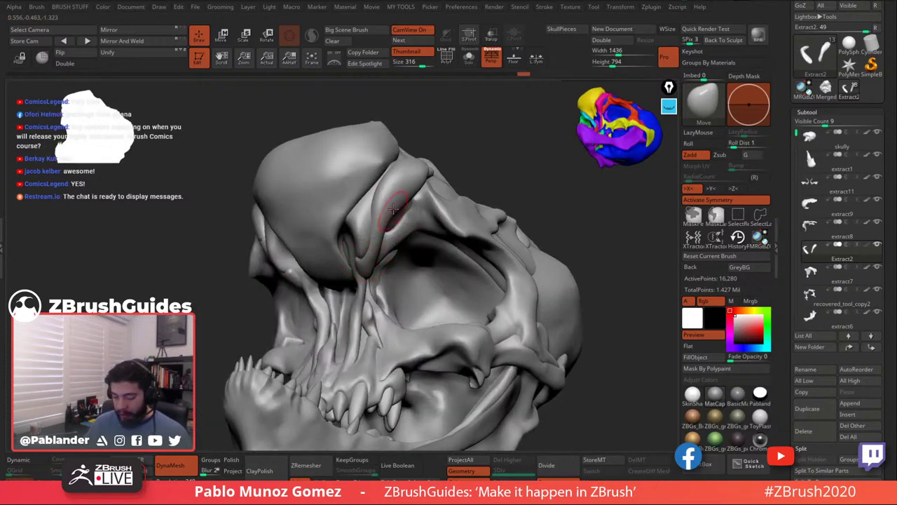
Resize the brush and adjust the middle of the Extract2 strip so it follows the brow piece beneath it.
{"action": "mouse_move", "coordinate": [393, 209]}
{"action": "right_mouse_down"}
{"action": "mouse_move", "coordinate": [387, 196]}
{"action": "mouse_move", "coordinate": [401, 193]}
{"action": "right_mouse_up"}
{"action": "key", "text": "space"}
{"action": "left_click_drag", "start_coordinate": [396, 195], "coordinate": [408, 195]}
{"action": "mouse_move", "coordinate": [410, 198]}
{"action": "right_mouse_down"}
{"action": "mouse_move", "coordinate": [425, 208]}
{"action": "mouse_move", "coordinate": [475, 202]}
{"action": "mouse_move", "coordinate": [471, 237]}
{"action": "mouse_move", "coordinate": [486, 223]}
{"action": "right_mouse_up"}
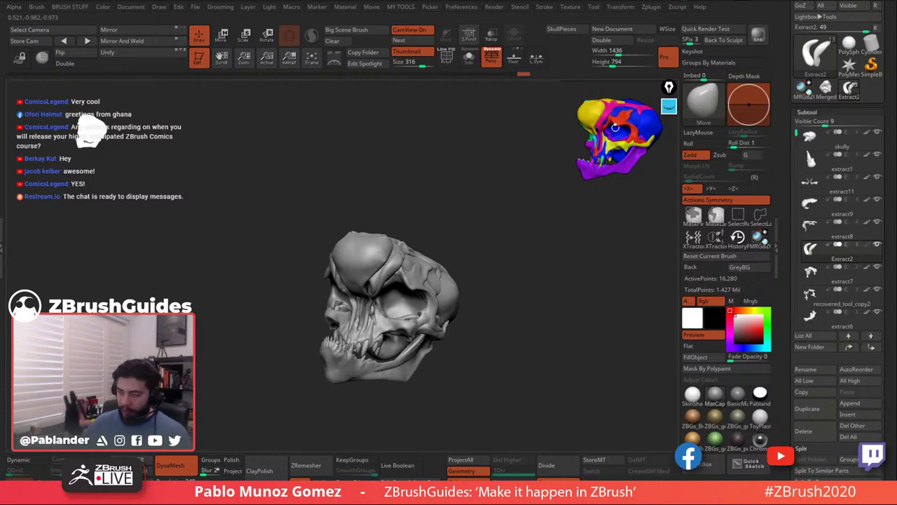
{"action": "left_click_drag", "start_coordinate": [496, 238], "coordinate": [470, 230]}
Refine the upper tip of the Extract2 strip where it tucks between the forehead dome and brow, using a side view.
{"action": "right_click_drag", "start_coordinate": [452, 223], "coordinate": [407, 253], "text": "ctrl"}
{"action": "right_click", "coordinate": [407, 252]}
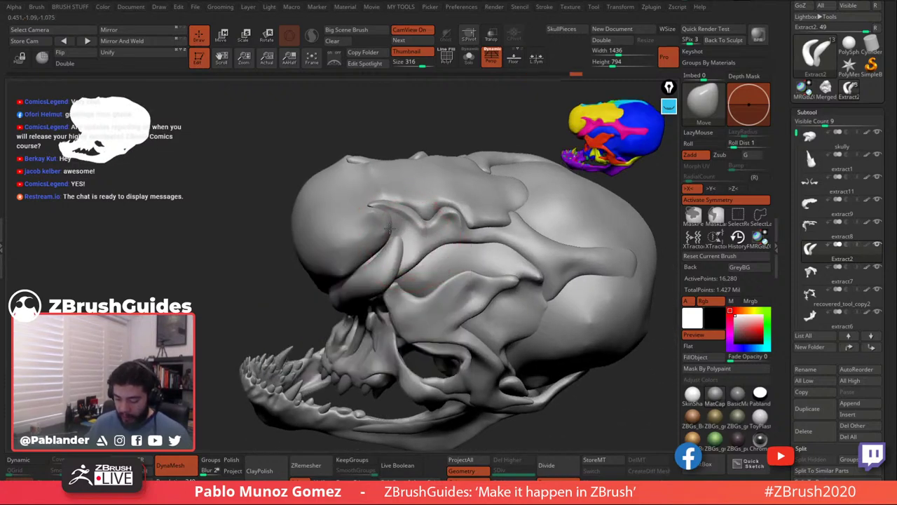
{"action": "right_click_drag", "start_coordinate": [389, 229], "coordinate": [399, 252]}
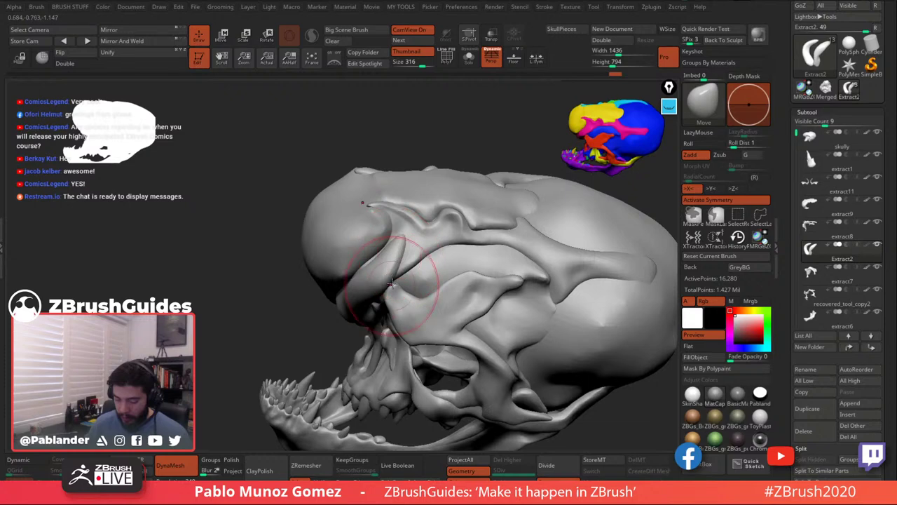
{"action": "left_click_drag", "start_coordinate": [391, 283], "coordinate": [395, 253]}
{"action": "key", "text": "space"}
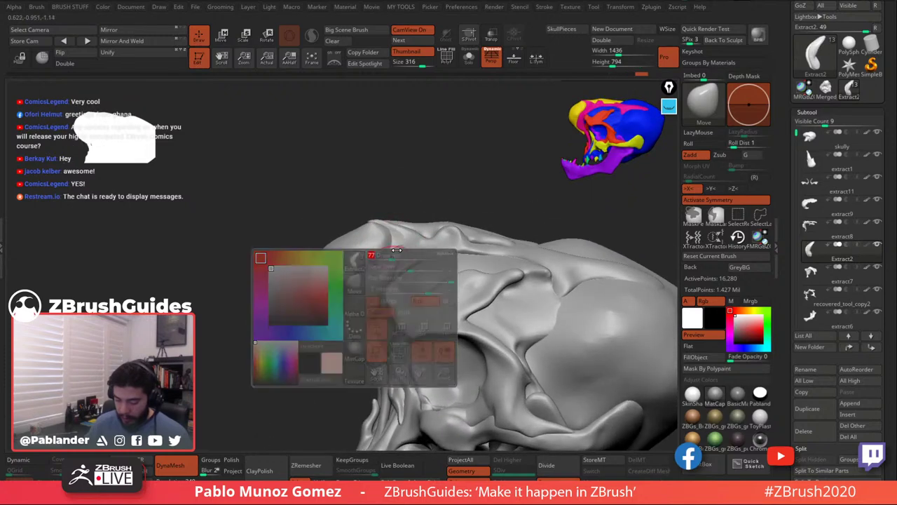
Refine the contour of the Extract2 strip down toward the eye socket with resized Move brush strokes.
{"action": "left_click", "coordinate": [391, 265], "text": "alt"}
{"action": "right_click_drag", "start_coordinate": [390, 265], "coordinate": [411, 272]}
{"action": "key", "text": "space"}
{"action": "left_click_drag", "start_coordinate": [407, 272], "coordinate": [387, 305]}
{"action": "key", "text": "space"}
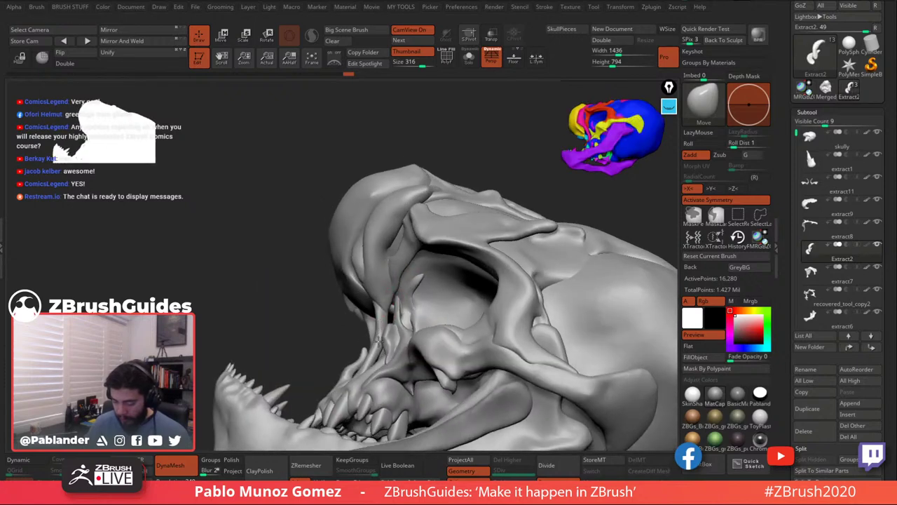
{"action": "right_click_drag", "start_coordinate": [382, 335], "coordinate": [406, 314]}
Toggle the Extract2 strip's visibility and compare the skull's brow area from three-quarter and front views.
{"action": "left_click", "coordinate": [876, 243]}
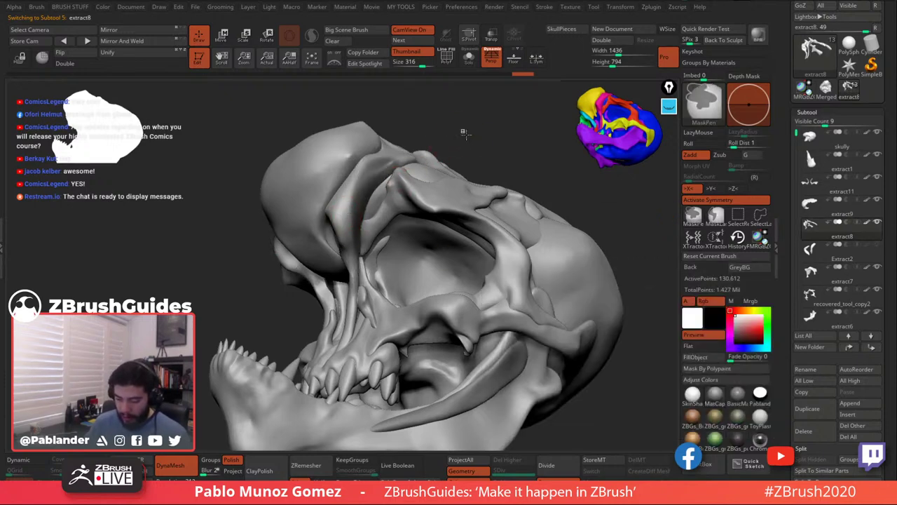
{"action": "key", "text": "ctrl+shift+z"}
{"action": "mouse_move", "coordinate": [502, 239]}
{"action": "right_mouse_down", "text": "ctrl"}
{"action": "mouse_move", "coordinate": [449, 203]}
{"action": "mouse_move", "coordinate": [487, 245]}
{"action": "right_mouse_up", "text": "ctrl"}
{"action": "left_click_drag", "start_coordinate": [488, 245], "coordinate": [558, 240]}
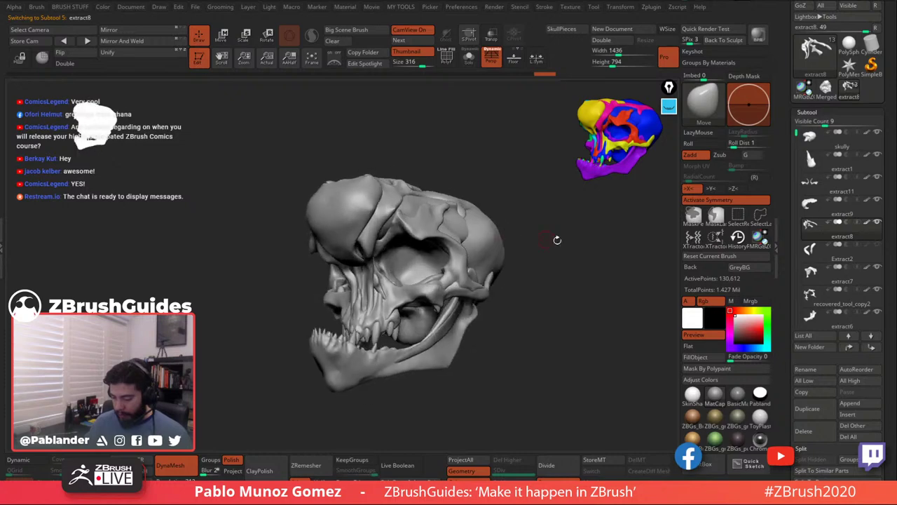
{"action": "mouse_move", "coordinate": [879, 246]}
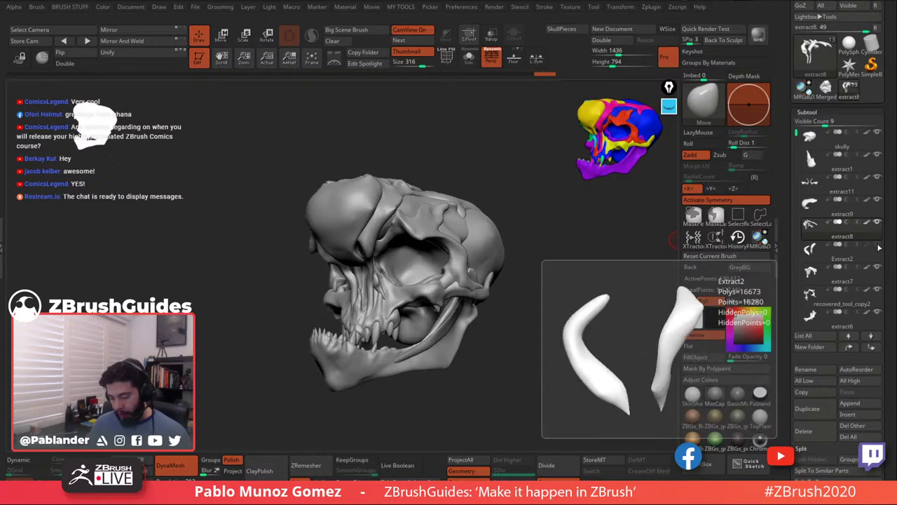
{"action": "mouse_move", "coordinate": [536, 308]}
{"action": "left_mouse_down"}
{"action": "mouse_move", "coordinate": [557, 306]}
{"action": "mouse_move", "coordinate": [532, 305]}
{"action": "mouse_move", "coordinate": [549, 292]}
{"action": "mouse_move", "coordinate": [540, 300]}
{"action": "left_mouse_up"}
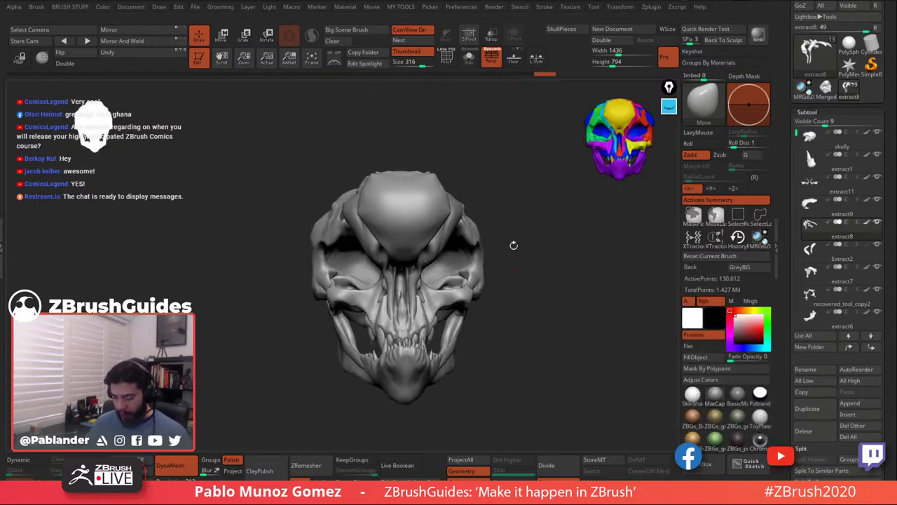
{"action": "left_click_drag", "start_coordinate": [508, 228], "coordinate": [452, 218]}
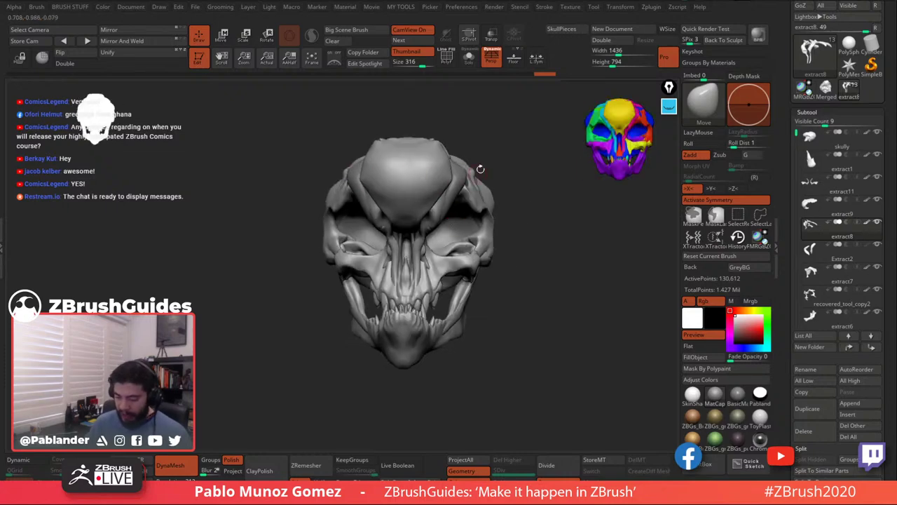
Nudge the extract8 brow piece beside the forehead with the Move brush and select the extract9 piece.
{"action": "key", "text": "space"}
{"action": "left_click_drag", "start_coordinate": [450, 185], "coordinate": [443, 193]}
{"action": "left_click", "coordinate": [444, 191], "text": "alt"}
{"action": "key", "text": "space"}
Annotate the straight brow edges in yellow and a curved alternative flow in blue, and clear the annotations.
{"action": "left_click", "coordinate": [674, 109]}
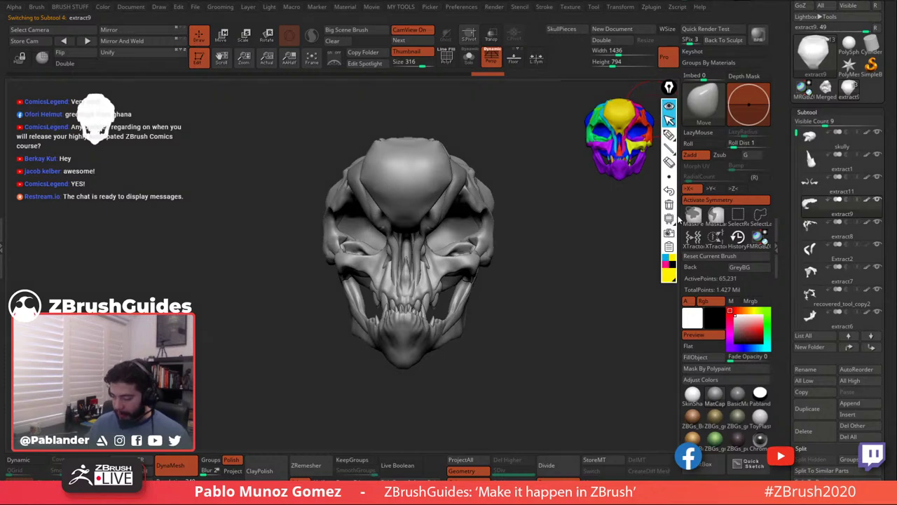
{"action": "left_click_drag", "start_coordinate": [453, 182], "coordinate": [431, 211]}
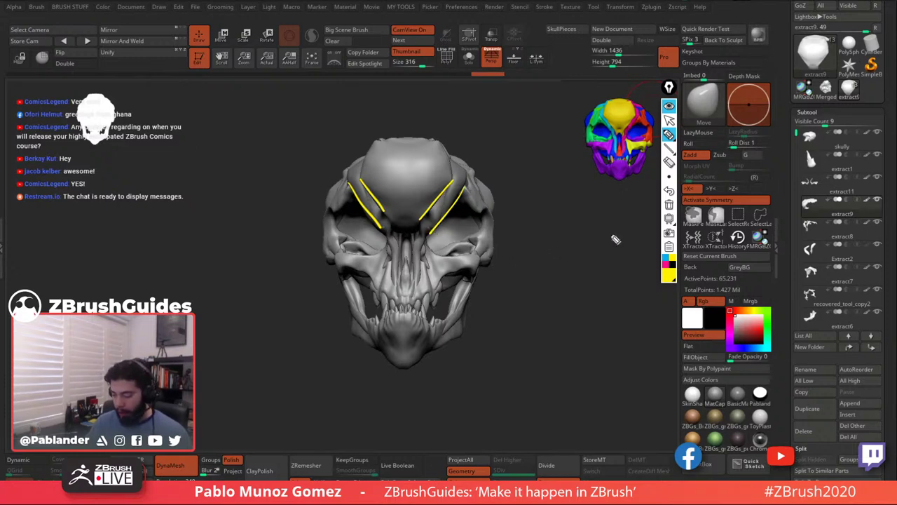
{"action": "left_click", "coordinate": [667, 264]}
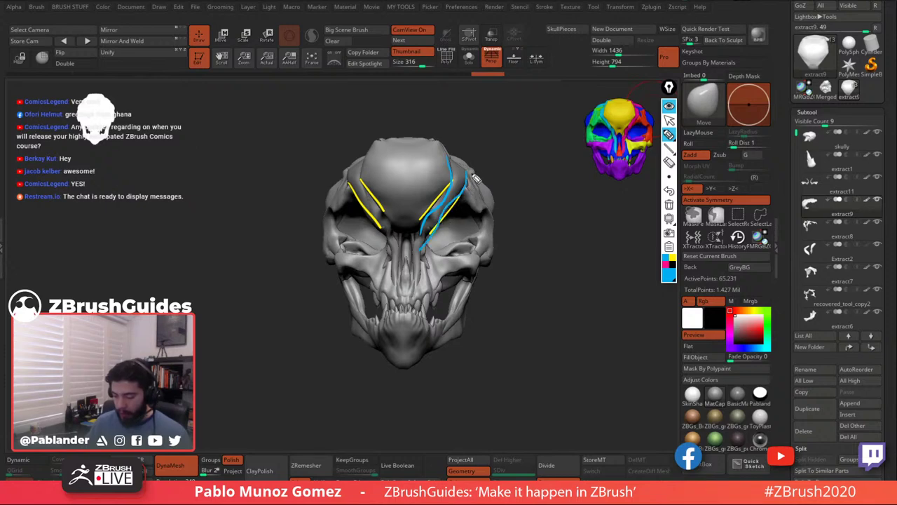
{"action": "left_click", "coordinate": [669, 203]}
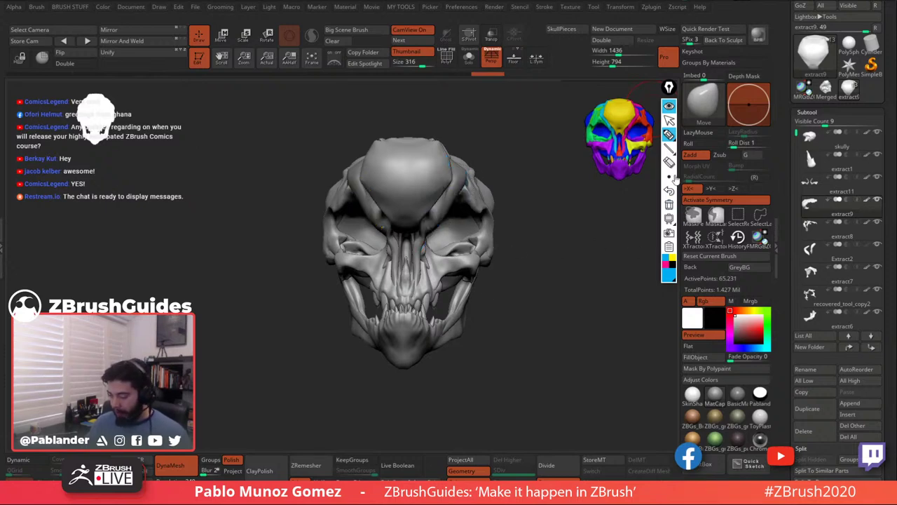
Close the annotation overlay and reshape the side edge of the extract9 forehead piece with the Move brush toward a rounder contour.
{"action": "left_click", "coordinate": [669, 119]}
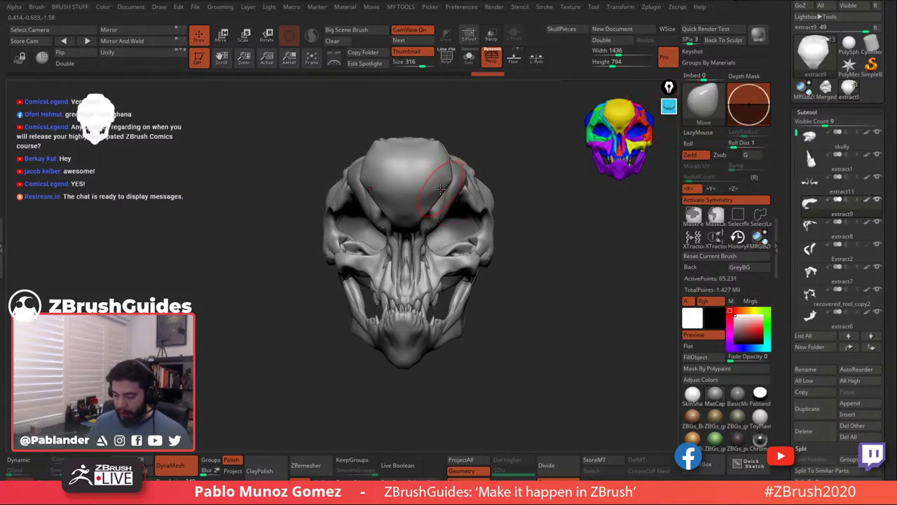
{"action": "left_click_drag", "start_coordinate": [438, 198], "coordinate": [445, 192]}
{"action": "right_click_drag", "start_coordinate": [456, 185], "coordinate": [447, 188]}
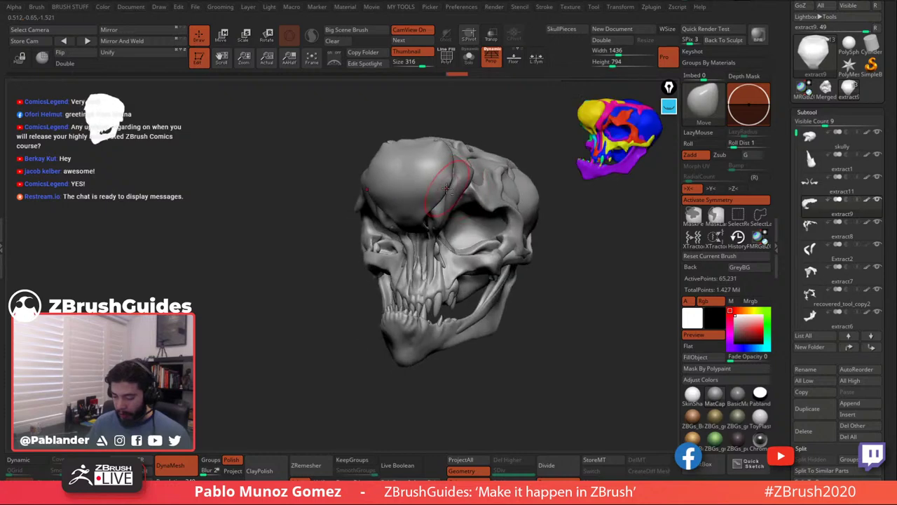
{"action": "key", "text": "ctrl+shift+z"}
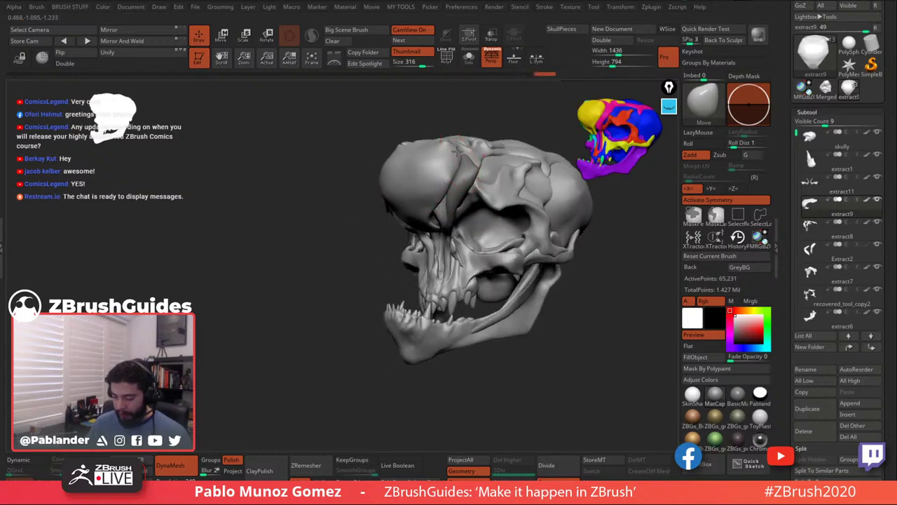
{"action": "key", "text": "ctrl+z"}
Select the Extract2 strip beside the forehead and adjust its contour from the front with a resized Move brush.
{"action": "left_click", "coordinate": [463, 190], "text": "alt"}
{"action": "right_click_drag", "start_coordinate": [463, 190], "coordinate": [476, 191], "text": "shift"}
{"action": "right_click", "coordinate": [476, 191]}
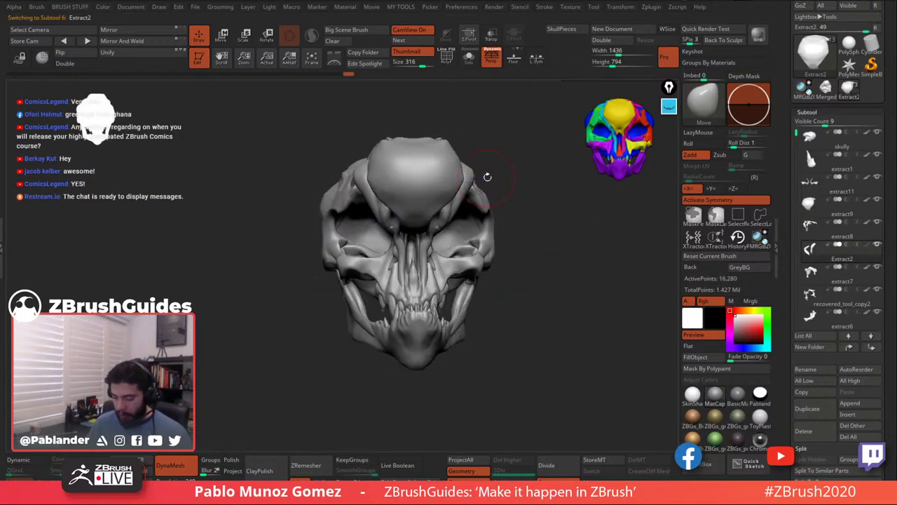
{"action": "right_click", "coordinate": [487, 176]}
{"action": "left_click_drag", "start_coordinate": [504, 169], "coordinate": [460, 201]}
{"action": "left_click_drag", "start_coordinate": [498, 161], "coordinate": [506, 161], "text": "shift"}
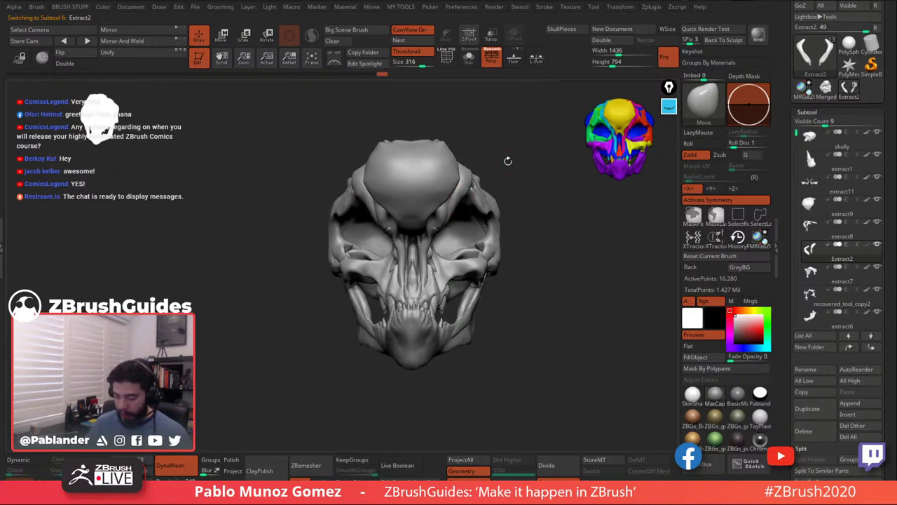
{"action": "right_click", "coordinate": [445, 239]}
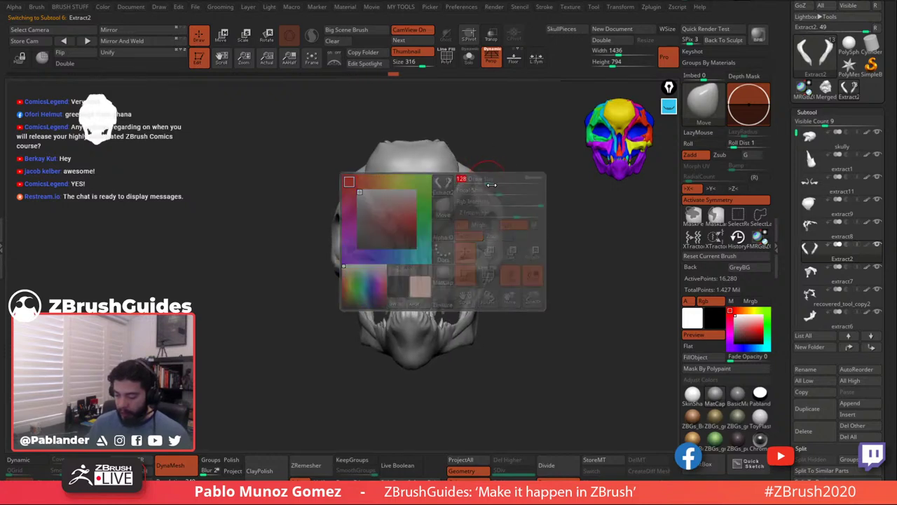
Select the extract9 forehead piece and refine its side edge above the eye socket from a three-quarter view.
{"action": "left_click", "coordinate": [445, 178], "text": "alt"}
{"action": "mouse_move", "coordinate": [520, 152]}
{"action": "left_mouse_down"}
{"action": "mouse_move", "coordinate": [500, 152]}
{"action": "mouse_move", "coordinate": [523, 190]}
{"action": "mouse_move", "coordinate": [476, 206]}
{"action": "left_mouse_up"}
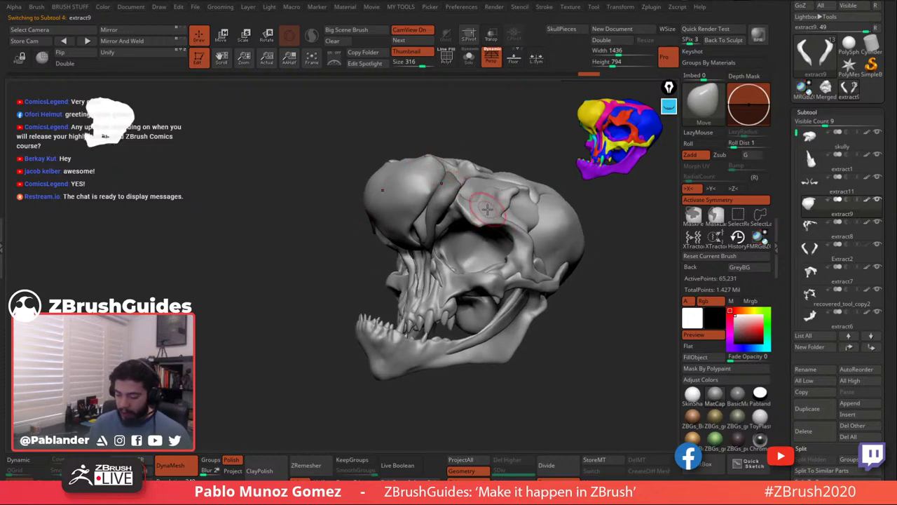
{"action": "mouse_move", "coordinate": [452, 184]}
{"action": "right_mouse_down", "text": "ctrl"}
{"action": "mouse_move", "coordinate": [462, 183]}
{"action": "mouse_move", "coordinate": [462, 197]}
{"action": "right_mouse_up", "text": "ctrl"}
{"action": "right_click", "coordinate": [460, 168]}
{"action": "key", "text": "ctrl"}
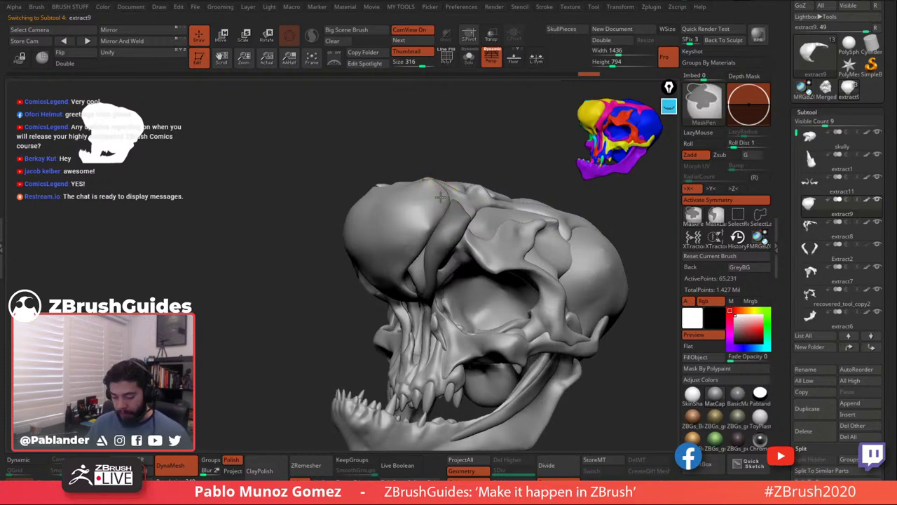
{"action": "left_click_drag", "start_coordinate": [426, 226], "coordinate": [402, 274], "text": "ctrl"}
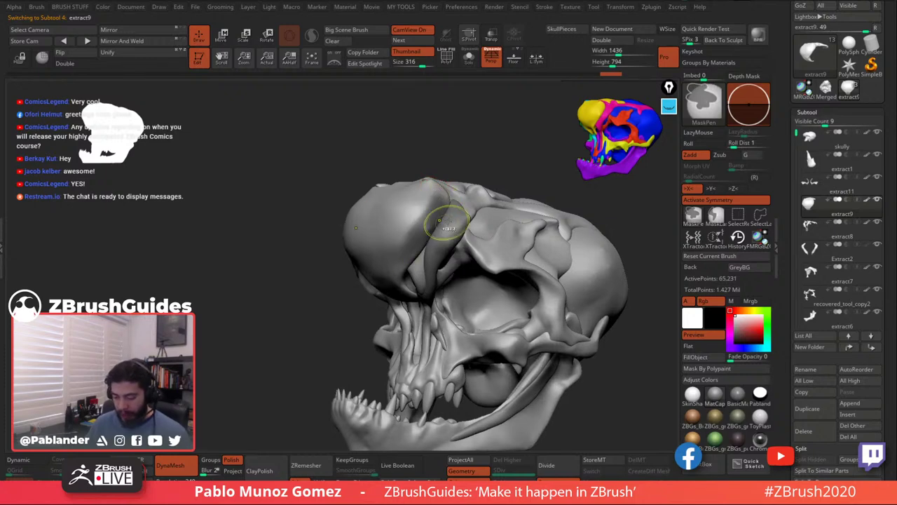
{"action": "right_click_drag", "start_coordinate": [444, 207], "coordinate": [455, 184], "text": "ctrl"}
{"action": "mouse_move", "coordinate": [410, 274]}
{"action": "right_mouse_down"}
{"action": "mouse_move", "coordinate": [422, 262]}
{"action": "mouse_move", "coordinate": [424, 200]}
{"action": "right_mouse_up"}
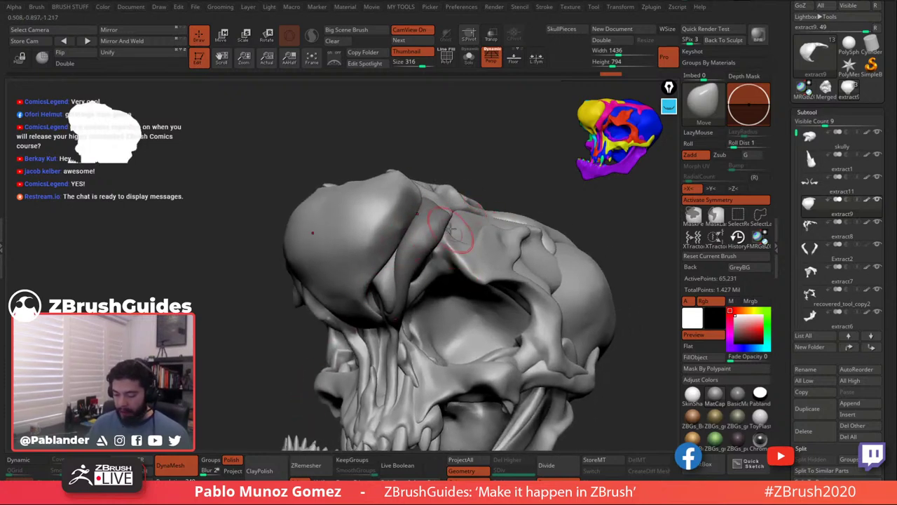
Isolate the extract9 piece, mask an elongated patch along its side edge and extract it with the SkullPieces macro.
{"action": "mouse_move", "coordinate": [479, 170]}
{"action": "right_mouse_down"}
{"action": "mouse_move", "coordinate": [468, 158]}
{"action": "mouse_move", "coordinate": [475, 144]}
{"action": "right_mouse_up"}
{"action": "left_click", "coordinate": [469, 57]}
{"action": "key", "text": "space"}
{"action": "left_click_drag", "start_coordinate": [442, 178], "coordinate": [431, 180]}
{"action": "key", "text": "ctrl"}
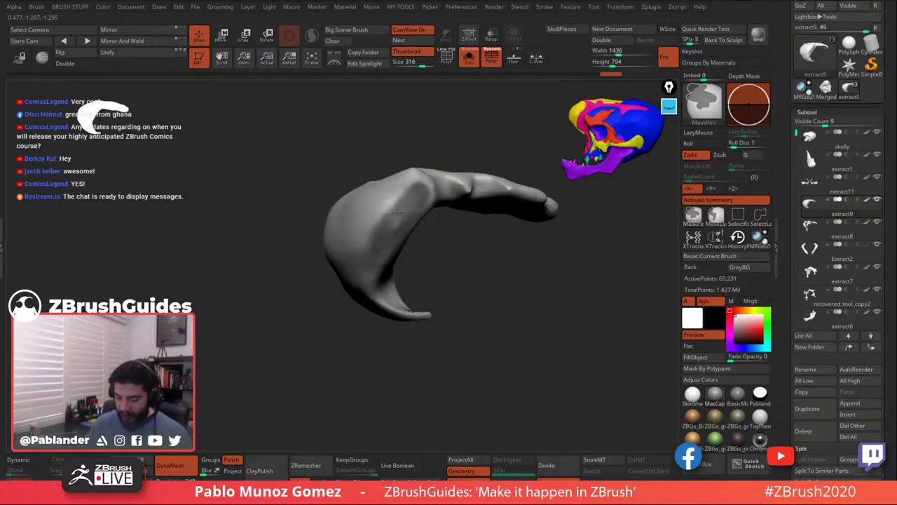
{"action": "mouse_move", "coordinate": [414, 203]}
{"action": "right_mouse_down"}
{"action": "mouse_move", "coordinate": [420, 196]}
{"action": "mouse_move", "coordinate": [427, 207]}
{"action": "right_mouse_up"}
{"action": "key", "text": "ctrl+z"}
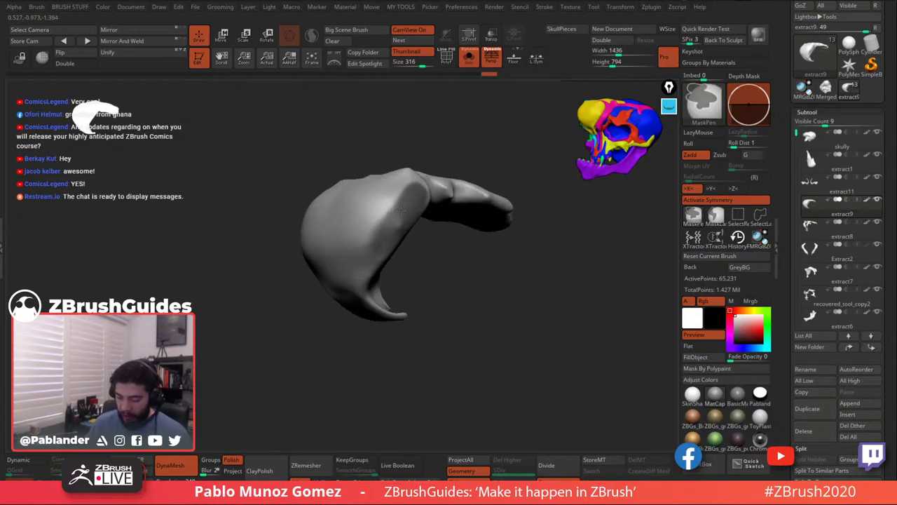
{"action": "left_click_drag", "start_coordinate": [377, 251], "coordinate": [393, 235], "text": "ctrl"}
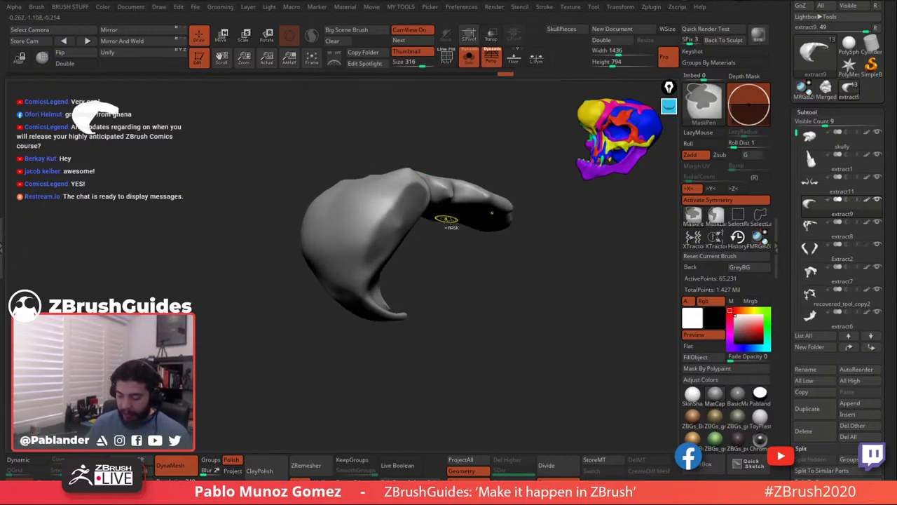
{"action": "left_click", "coordinate": [572, 31]}
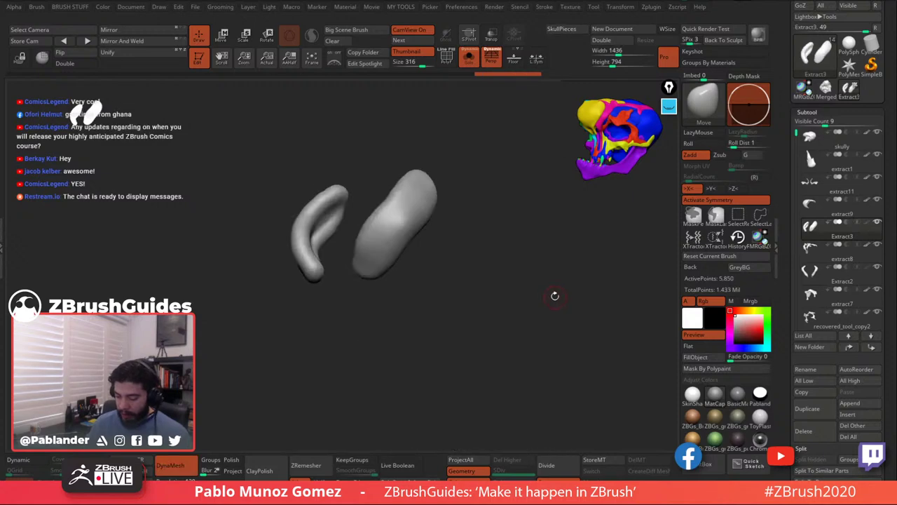
Raise the DynaMesh resolution and remesh the Extract3 pieces to give them denser geometry.
{"action": "left_click", "coordinate": [180, 463]}
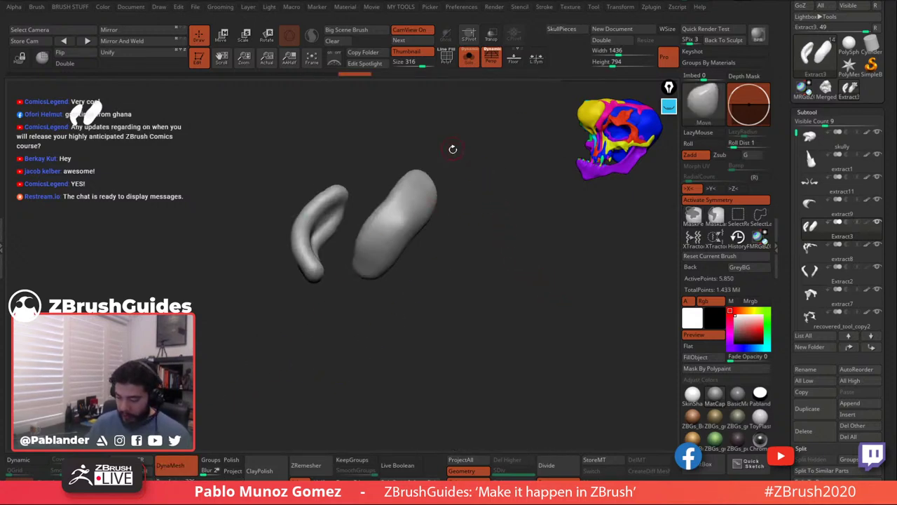
{"action": "left_click_drag", "start_coordinate": [453, 149], "coordinate": [457, 146]}
{"action": "key", "text": "space"}
{"action": "mouse_move", "coordinate": [409, 224]}
{"action": "left_mouse_down", "text": "ctrl"}
{"action": "mouse_move", "coordinate": [405, 201]}
{"action": "mouse_move", "coordinate": [363, 274]}
{"action": "left_mouse_up", "text": "ctrl"}
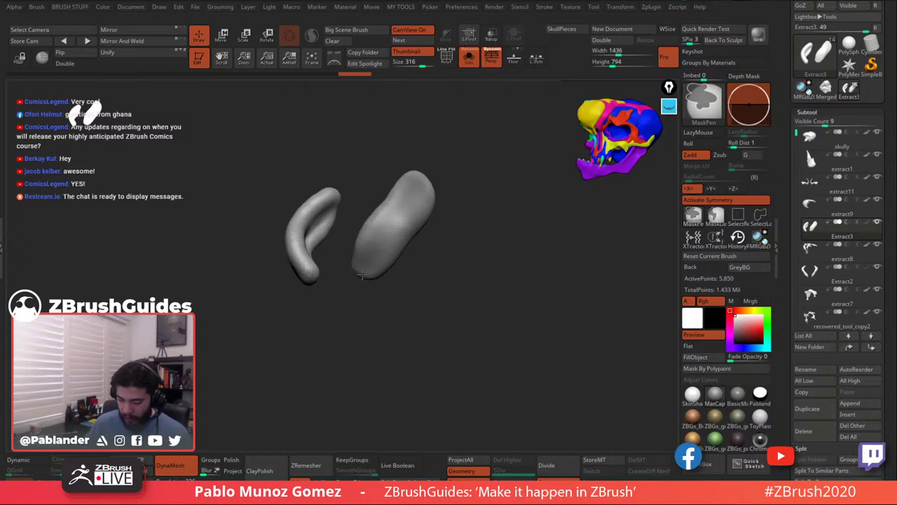
{"action": "left_click_drag", "start_coordinate": [445, 215], "coordinate": [454, 229], "text": "ctrl"}
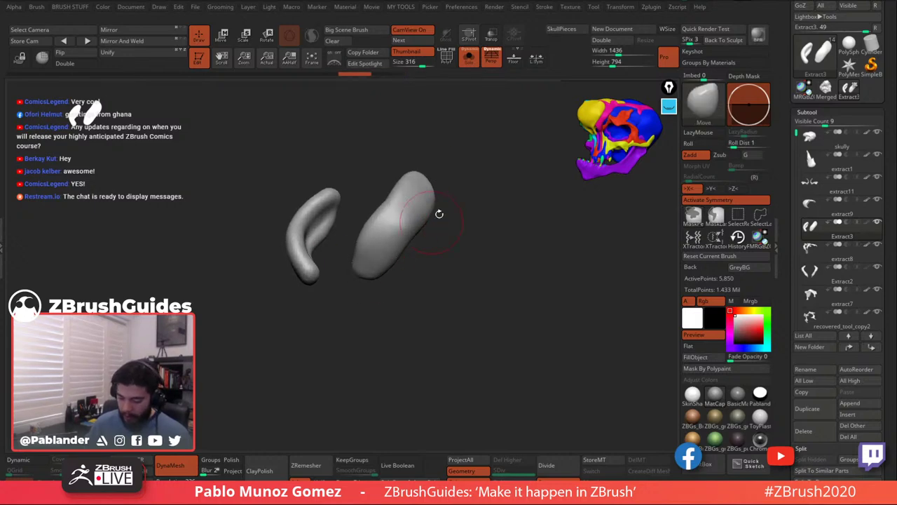
{"action": "left_click_drag", "start_coordinate": [473, 198], "coordinate": [484, 282], "text": "ctrl"}
Show the whole skull again and pull the lower ends of the Extract3 strips down along the forehead with the Move brush.
{"action": "left_click", "coordinate": [471, 62]}
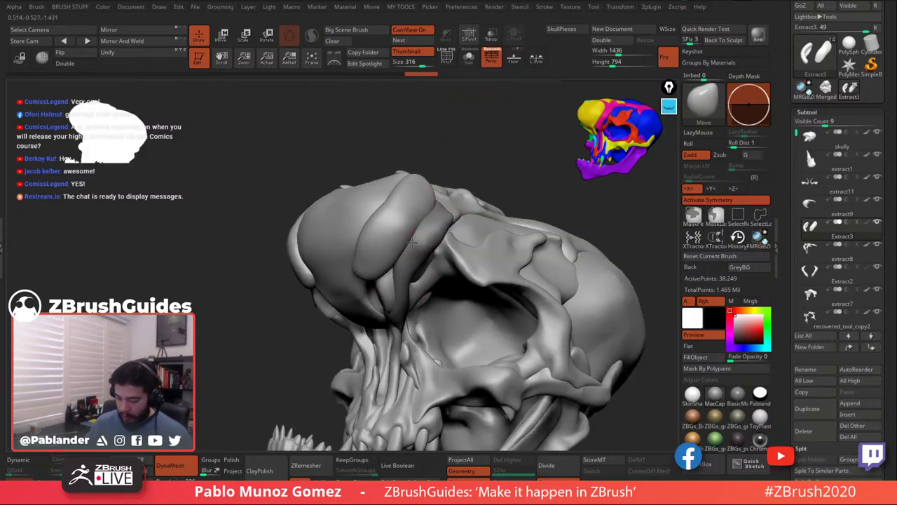
{"action": "right_click_drag", "start_coordinate": [411, 242], "coordinate": [392, 219]}
{"action": "right_click", "coordinate": [372, 283]}
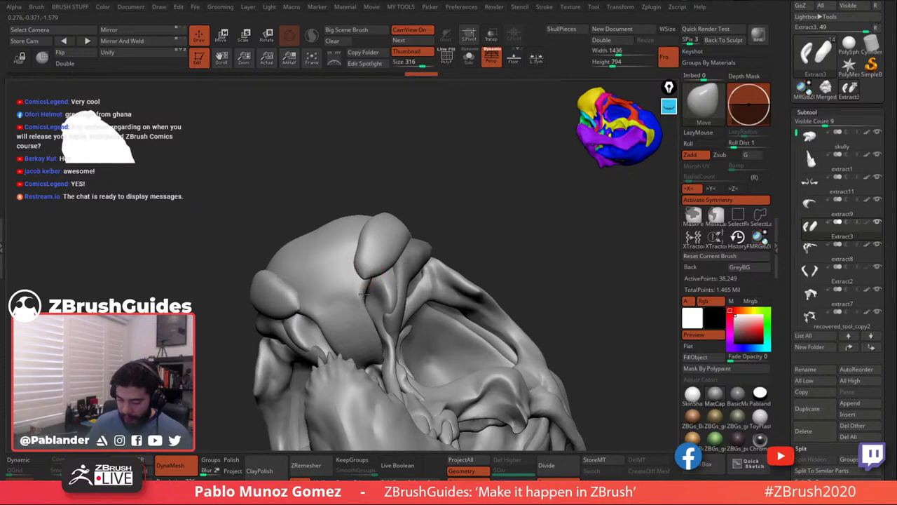
{"action": "left_click_drag", "start_coordinate": [366, 281], "coordinate": [362, 293]}
{"action": "right_click_drag", "start_coordinate": [370, 280], "coordinate": [395, 260]}
{"action": "right_click", "coordinate": [394, 245]}
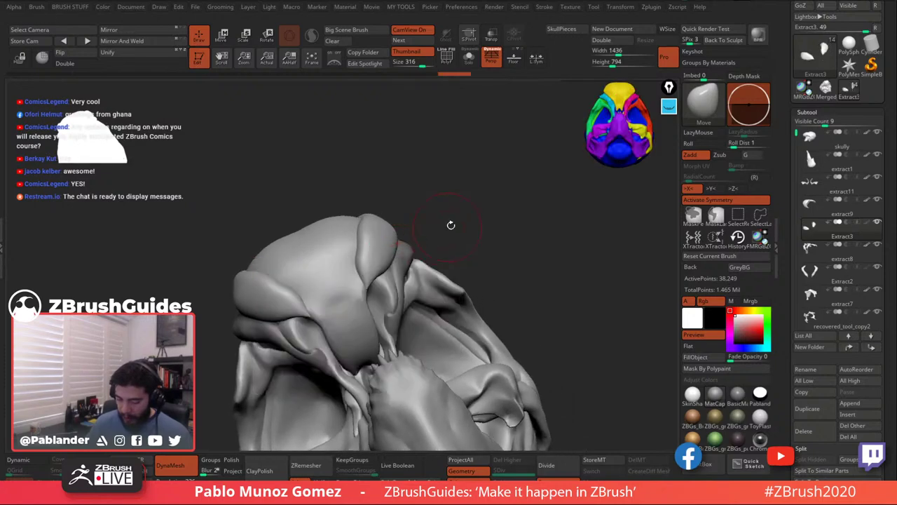
{"action": "left_click_drag", "start_coordinate": [451, 225], "coordinate": [422, 263]}
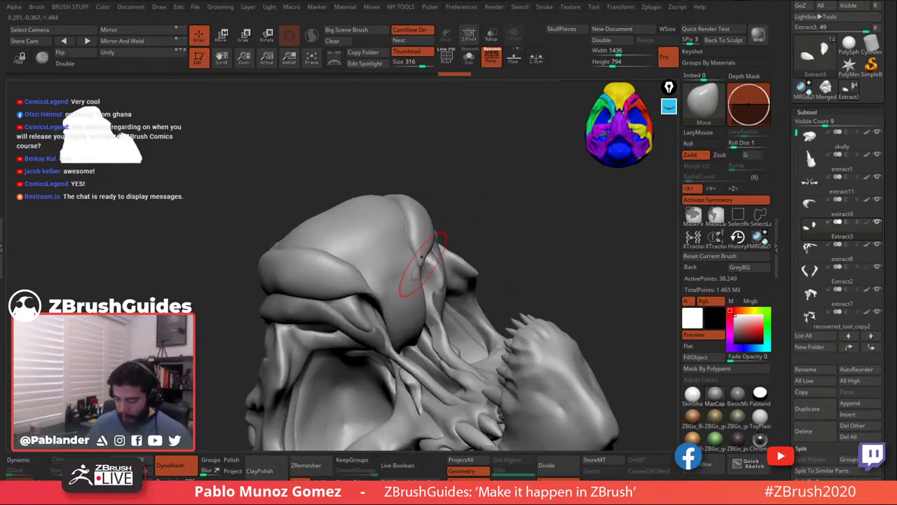
{"action": "left_click_drag", "start_coordinate": [385, 226], "coordinate": [404, 231]}
Switch between the extract9 and Extract3 pieces and acknowledge the error dialog so the project is saved to the QuickSave folder.
{"action": "left_click", "coordinate": [408, 225], "text": "alt"}
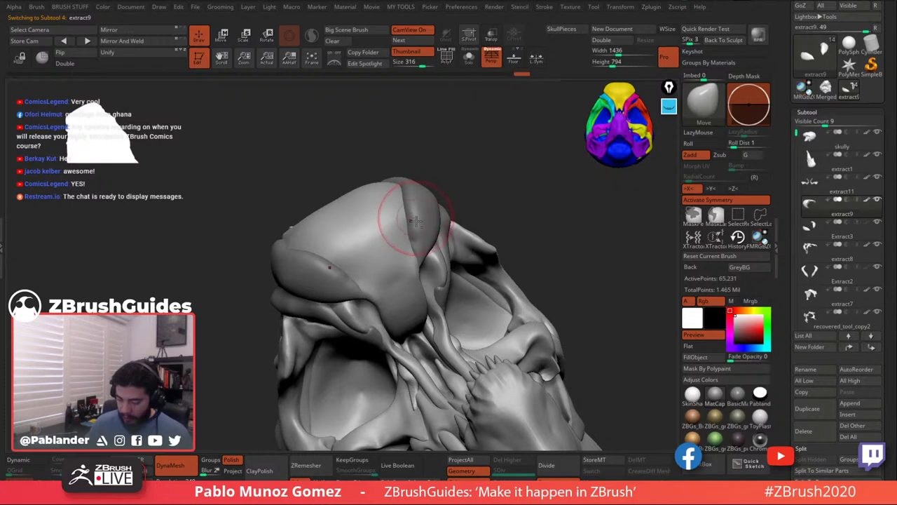
{"action": "left_click", "coordinate": [408, 224], "text": "alt"}
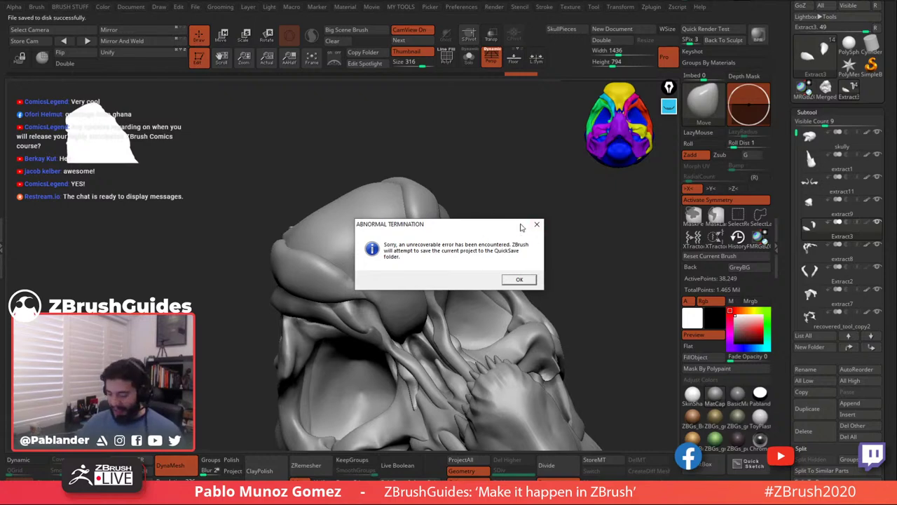
{"action": "left_click_drag", "start_coordinate": [521, 226], "coordinate": [492, 121]}
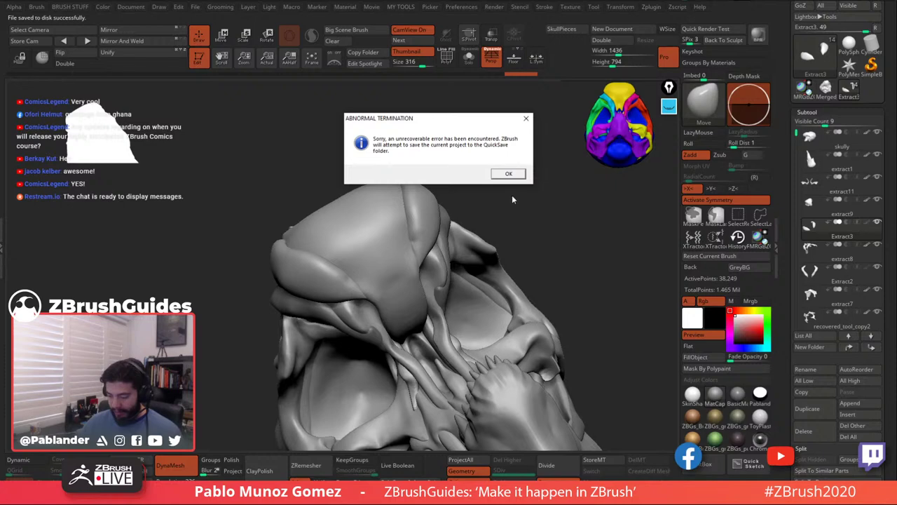
{"action": "left_click", "coordinate": [510, 174]}
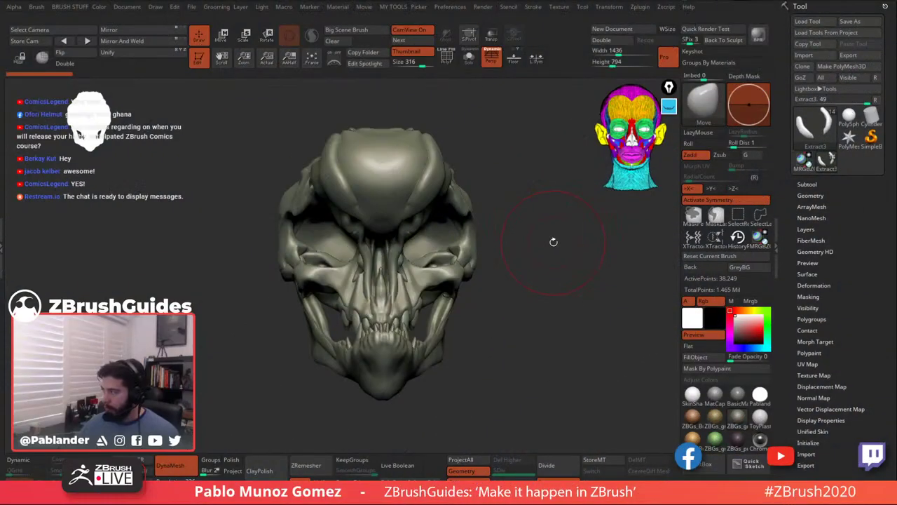
Turn off the silhouette thumbnail and inspect the recovered skull's brow pieces from the front, side and above.
{"action": "left_click_drag", "start_coordinate": [552, 240], "coordinate": [533, 247]}
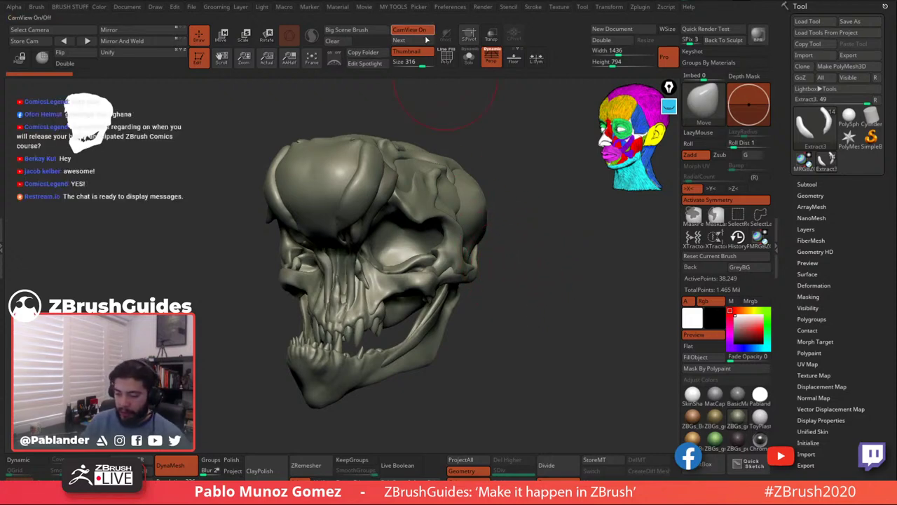
{"action": "left_click_drag", "start_coordinate": [528, 302], "coordinate": [531, 299]}
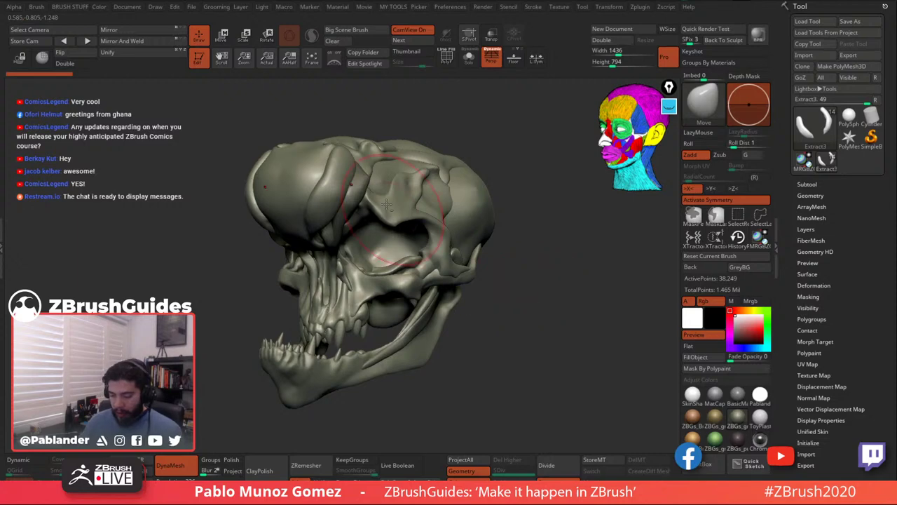
{"action": "right_click_drag", "start_coordinate": [365, 179], "coordinate": [477, 231], "text": "alt"}
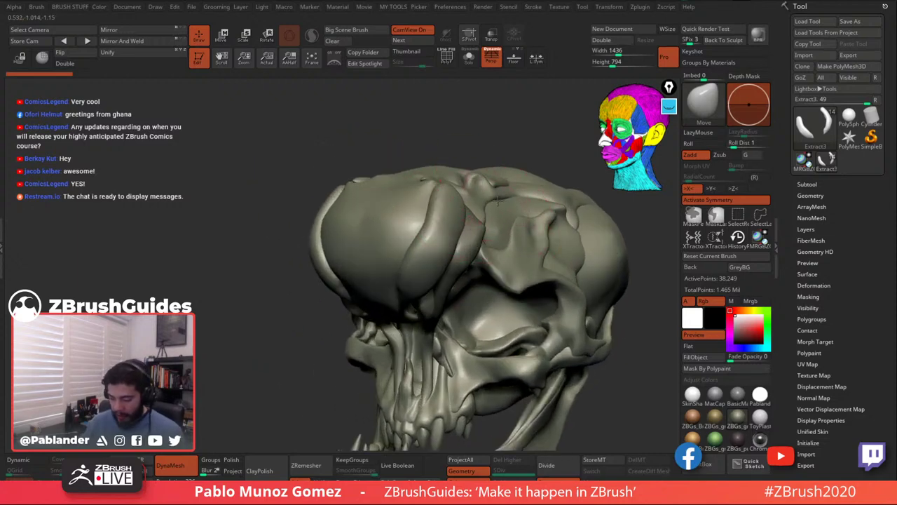
{"action": "right_click_drag", "start_coordinate": [482, 174], "coordinate": [411, 195]}
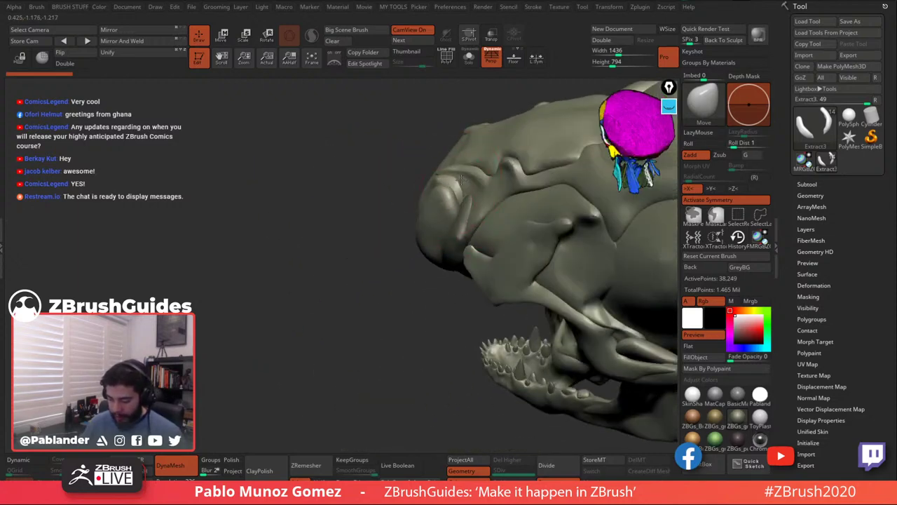
{"action": "mouse_move", "coordinate": [469, 180]}
{"action": "right_mouse_down"}
{"action": "mouse_move", "coordinate": [459, 196]}
{"action": "mouse_move", "coordinate": [473, 192]}
{"action": "right_mouse_up"}
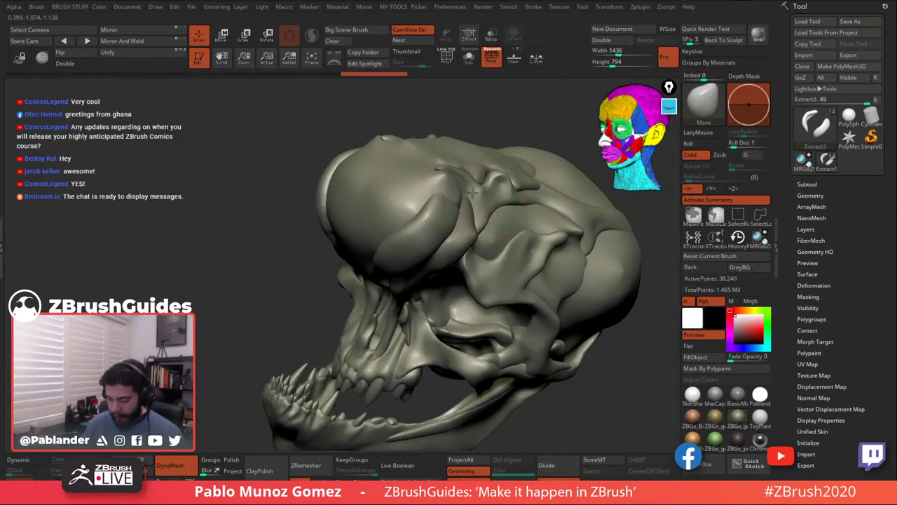
Mould the Extract3 strips around the forehead's sides with a resized Move brush, working from front, low and three-quarter views.
{"action": "key", "text": "space"}
{"action": "right_click_drag", "start_coordinate": [434, 196], "coordinate": [468, 198]}
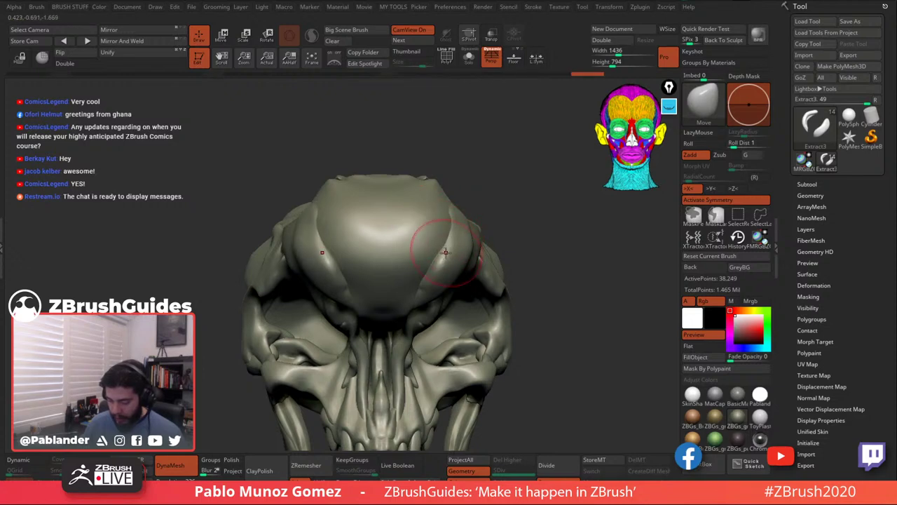
{"action": "right_click_drag", "start_coordinate": [451, 255], "coordinate": [465, 231]}
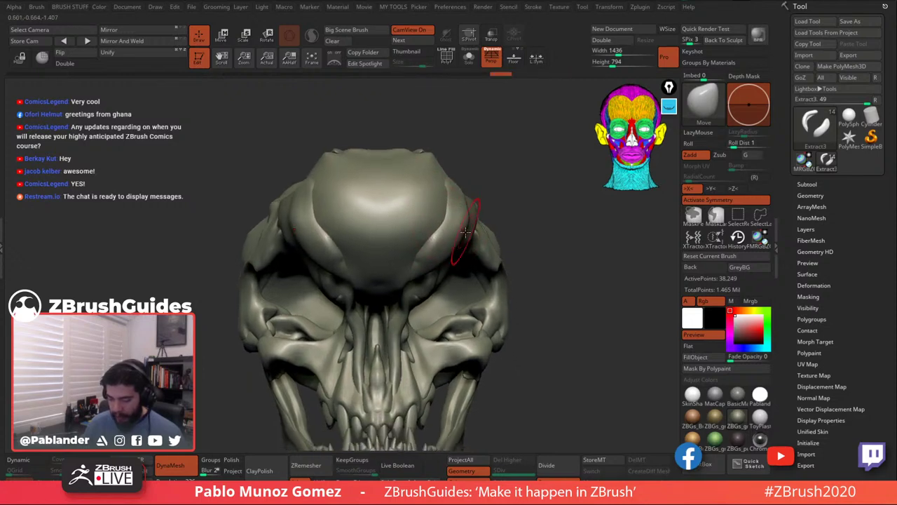
{"action": "left_click_drag", "start_coordinate": [435, 237], "coordinate": [440, 222]}
{"action": "mouse_move", "coordinate": [439, 260]}
{"action": "right_mouse_down"}
{"action": "mouse_move", "coordinate": [425, 257]}
{"action": "mouse_move", "coordinate": [440, 237]}
{"action": "right_mouse_up"}
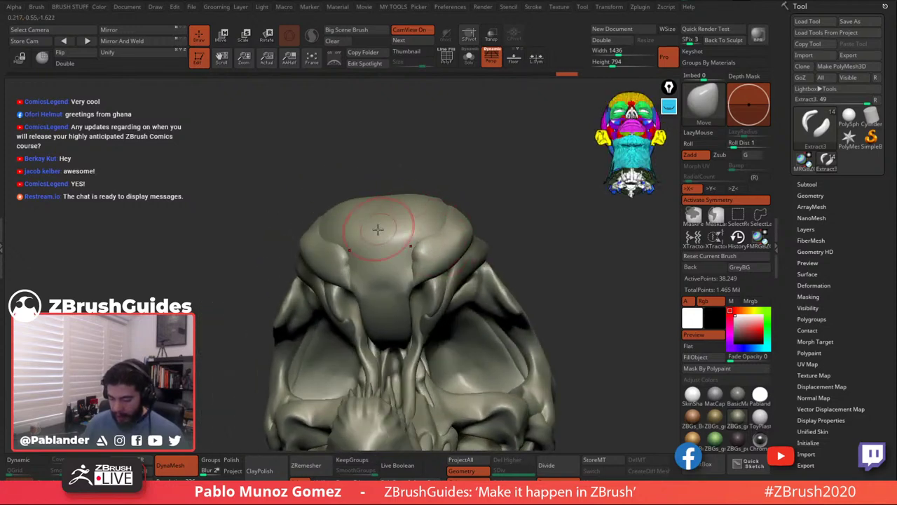
{"action": "right_click_drag", "start_coordinate": [378, 230], "coordinate": [415, 255]}
{"action": "left_click_drag", "start_coordinate": [418, 243], "coordinate": [440, 235]}
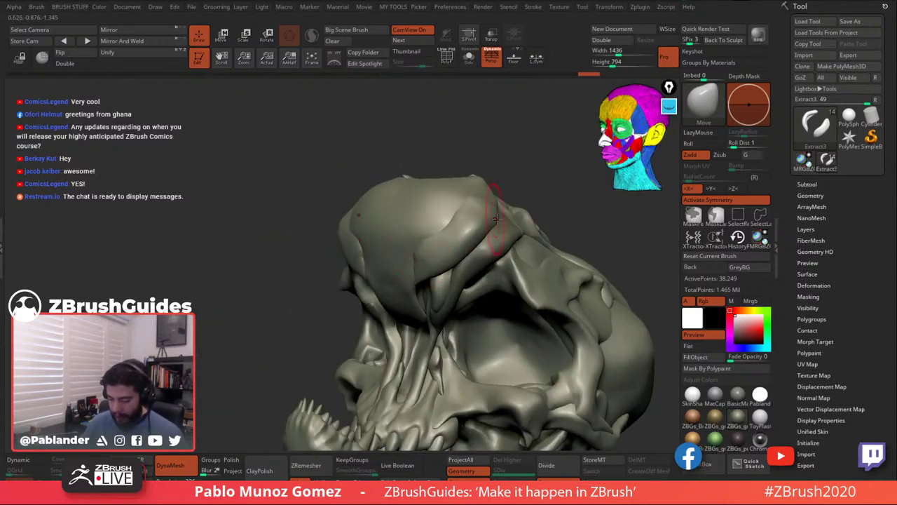
{"action": "mouse_move", "coordinate": [490, 216]}
{"action": "right_mouse_down"}
{"action": "mouse_move", "coordinate": [445, 254]}
{"action": "mouse_move", "coordinate": [452, 224]}
{"action": "mouse_move", "coordinate": [483, 188]}
{"action": "right_mouse_up"}
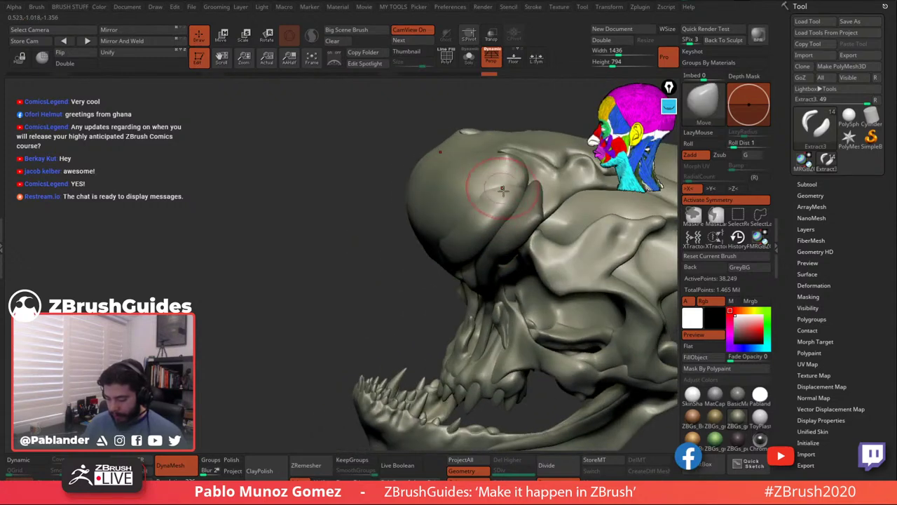
Fit the Extract3 strips more tightly around the forehead's sides with a resized Move brush, working from side and three-quarter views.
{"action": "left_click_drag", "start_coordinate": [497, 188], "coordinate": [505, 185]}
{"action": "right_click_drag", "start_coordinate": [505, 185], "coordinate": [482, 185]}
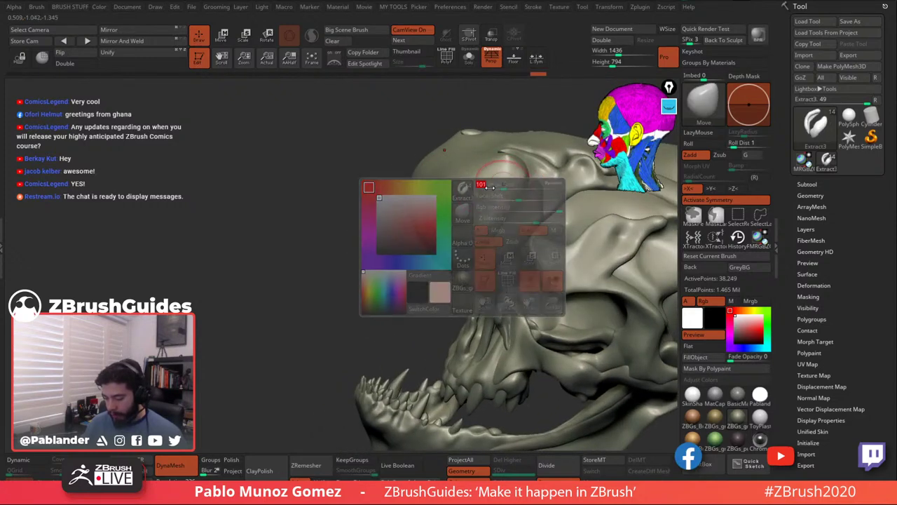
{"action": "left_click_drag", "start_coordinate": [487, 190], "coordinate": [481, 185]}
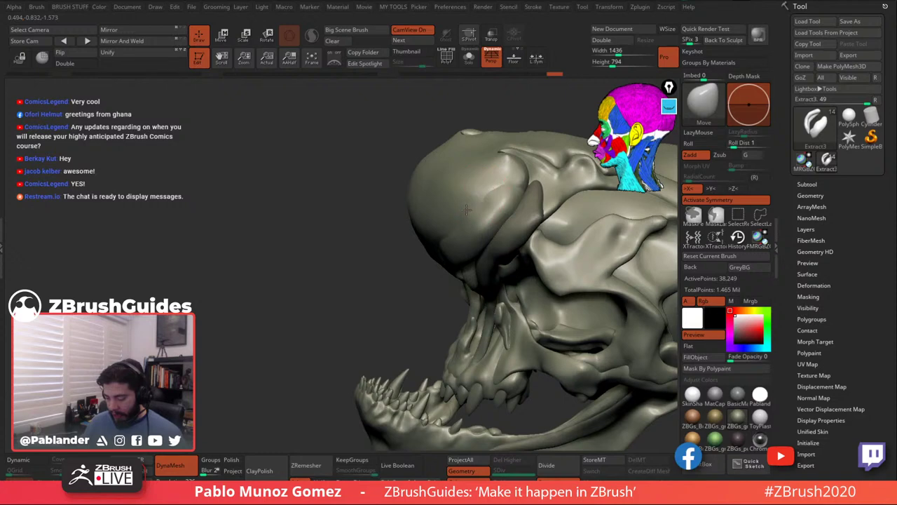
{"action": "right_click_drag", "start_coordinate": [467, 209], "coordinate": [450, 219]}
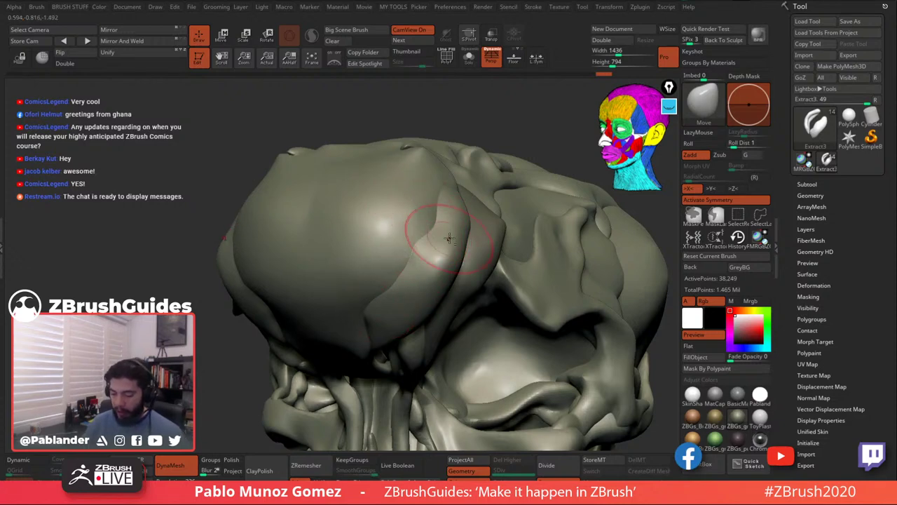
{"action": "key", "text": "space"}
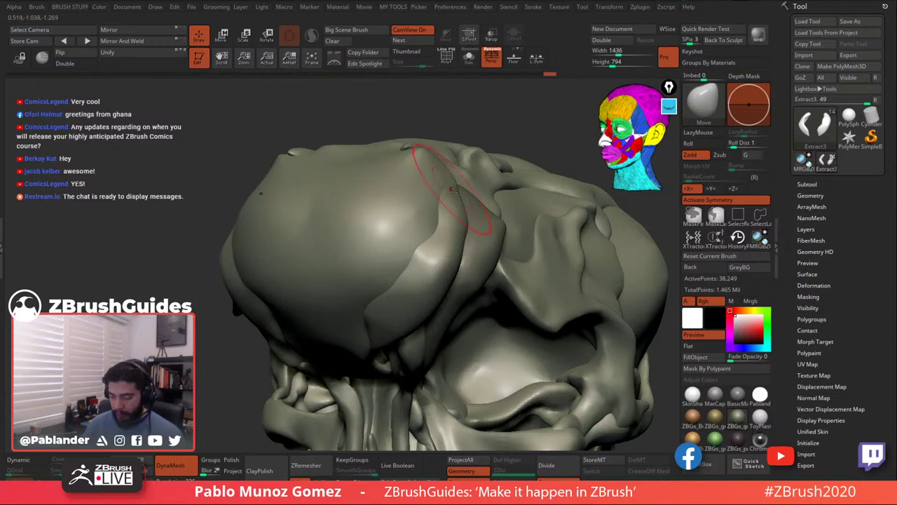
{"action": "key", "text": "space"}
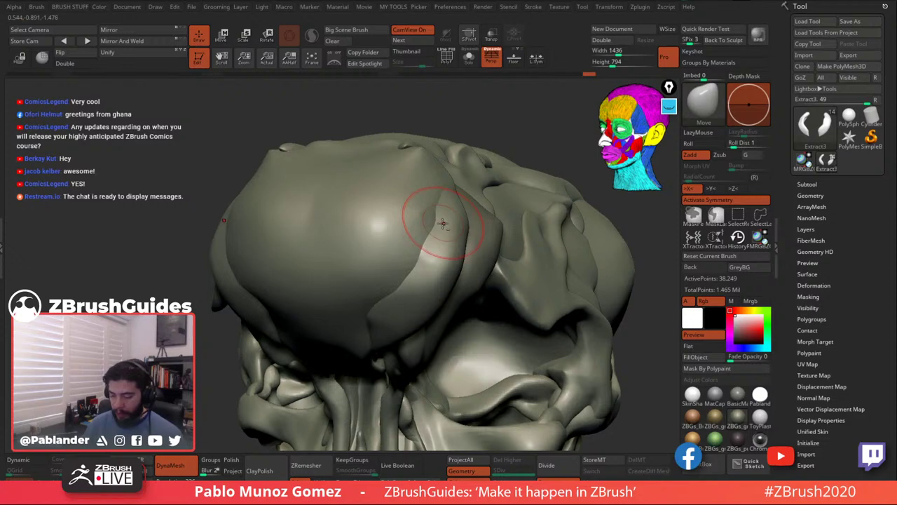
{"action": "right_click_drag", "start_coordinate": [419, 262], "coordinate": [548, 282]}
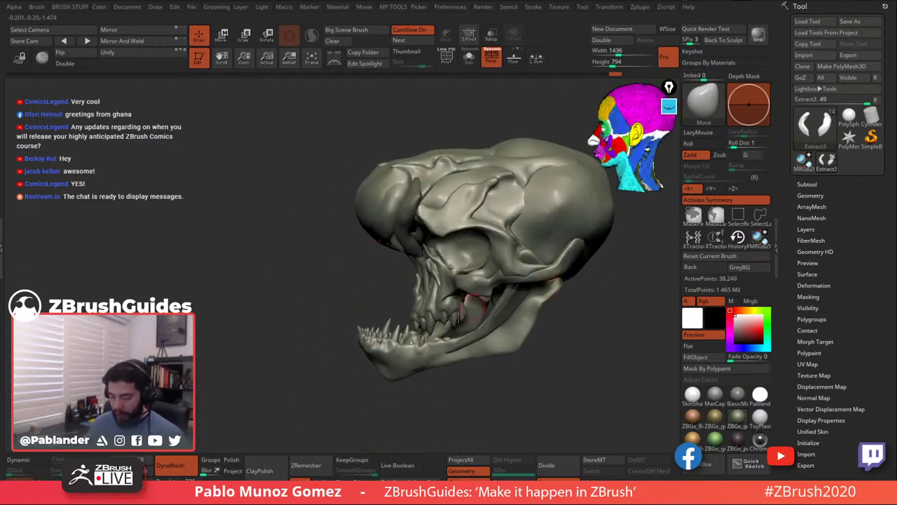
Select the extract9 forehead piece and isolate it with Solo in preparation for masking.
{"action": "right_click_drag", "start_coordinate": [459, 317], "coordinate": [475, 246]}
{"action": "left_click", "coordinate": [429, 241], "text": "alt"}
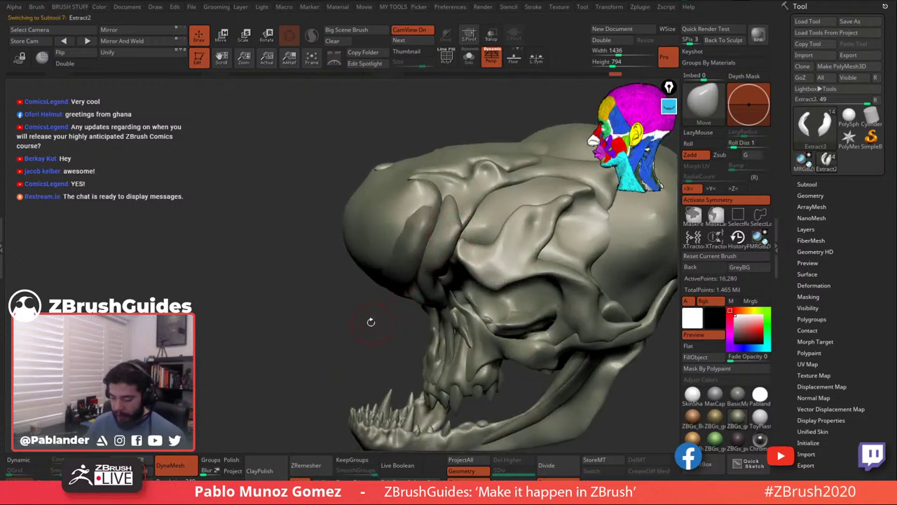
{"action": "left_click", "coordinate": [443, 216], "text": "alt"}
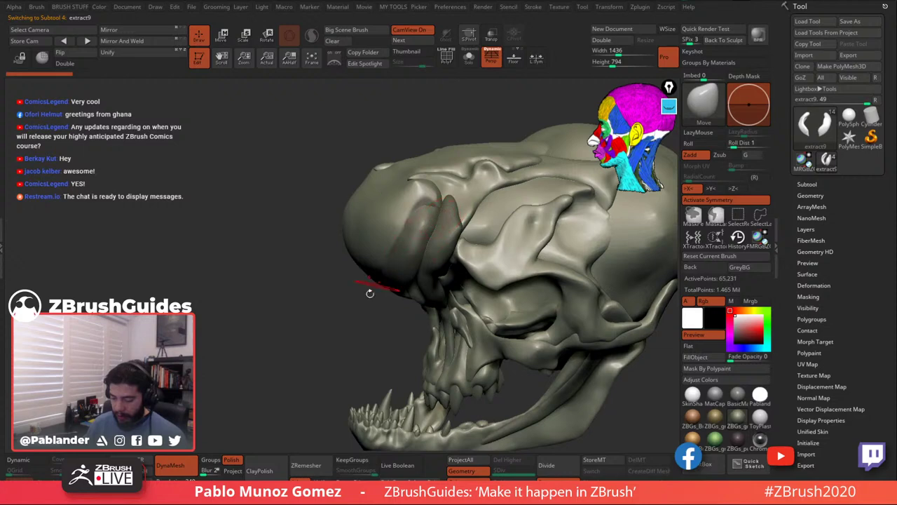
{"action": "left_click", "coordinate": [468, 56]}
{"action": "key", "text": "space"}
{"action": "left_click_drag", "start_coordinate": [440, 204], "coordinate": [424, 204]}
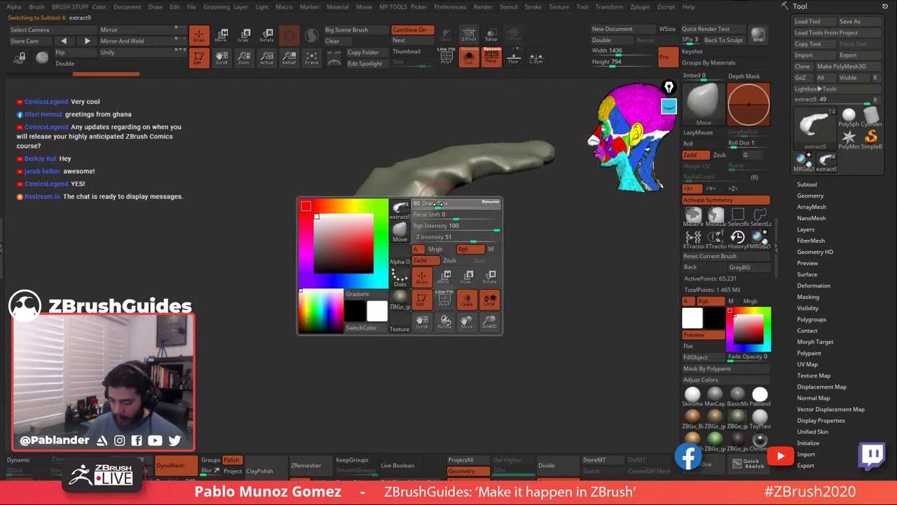
{"action": "right_click", "coordinate": [440, 204]}
{"action": "mouse_move", "coordinate": [429, 204]}
{"action": "right_mouse_down"}
{"action": "mouse_move", "coordinate": [445, 207]}
{"action": "mouse_move", "coordinate": [436, 201]}
{"action": "right_mouse_up"}
{"action": "key", "text": "ctrl"}
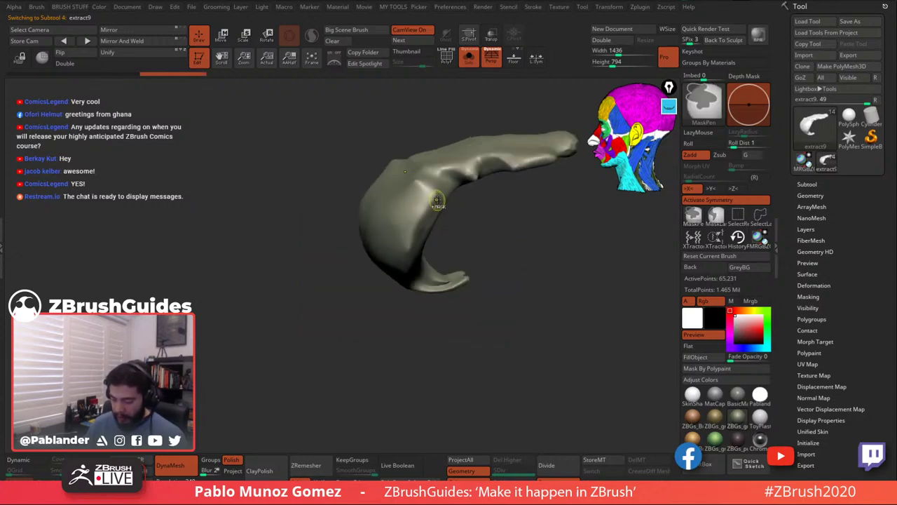
{"action": "key", "text": "ctrl+shift+z"}
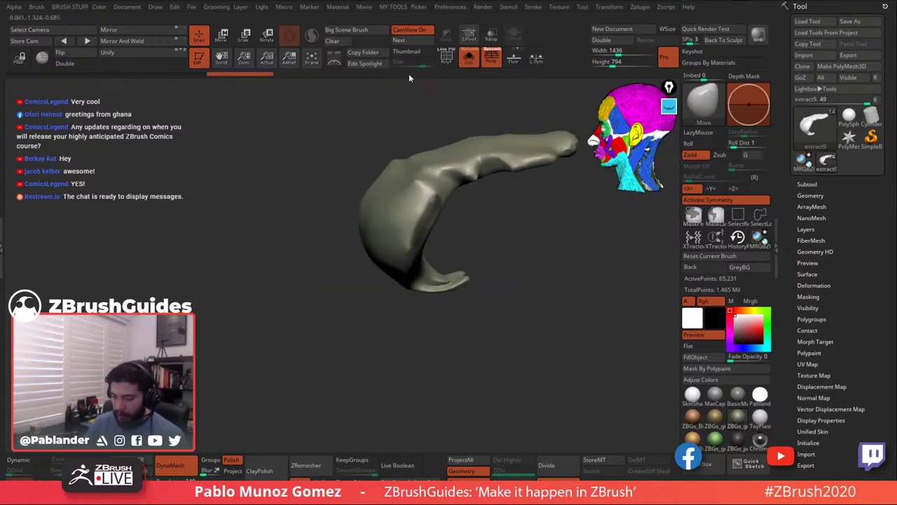
Enable interface customization and place the SkullPieces macro as a button in the upper shelf beside the document settings.
{"action": "left_click", "coordinate": [456, 10]}
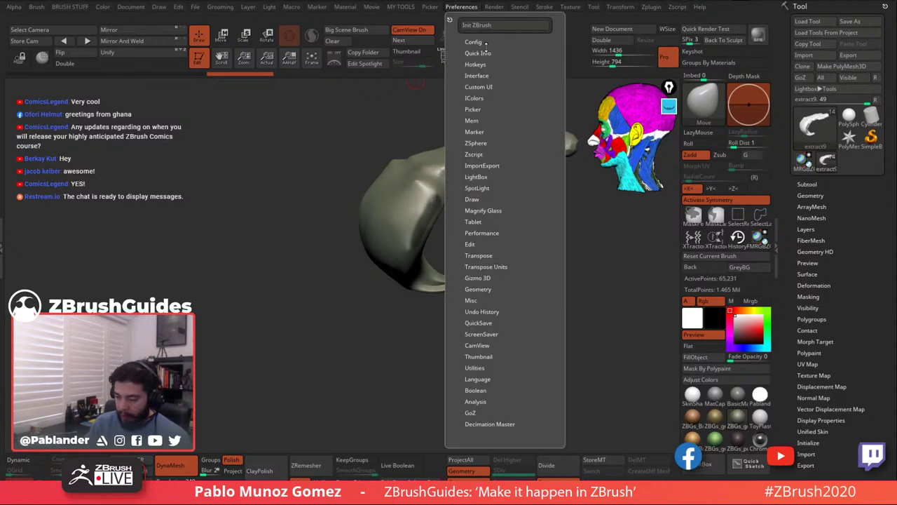
{"action": "left_click", "coordinate": [485, 41]}
{"action": "left_click", "coordinate": [493, 97]}
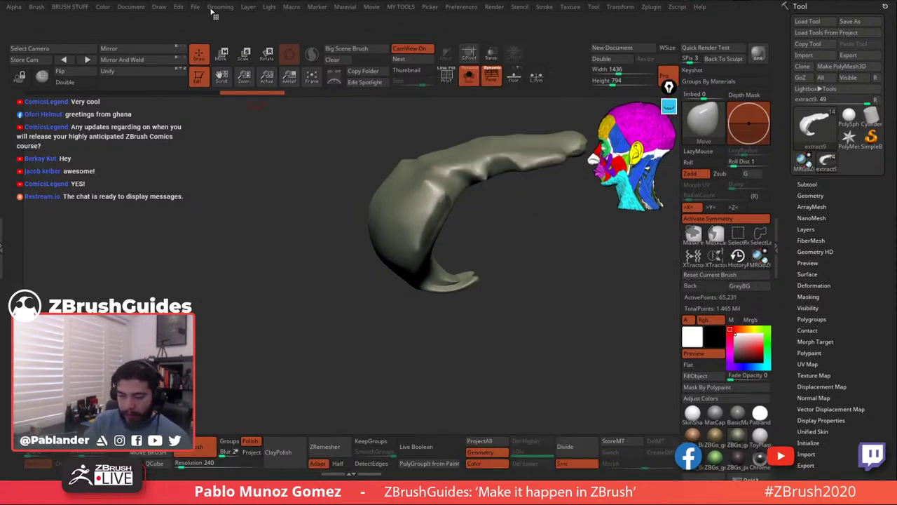
{"action": "mouse_move", "coordinate": [296, 13]}
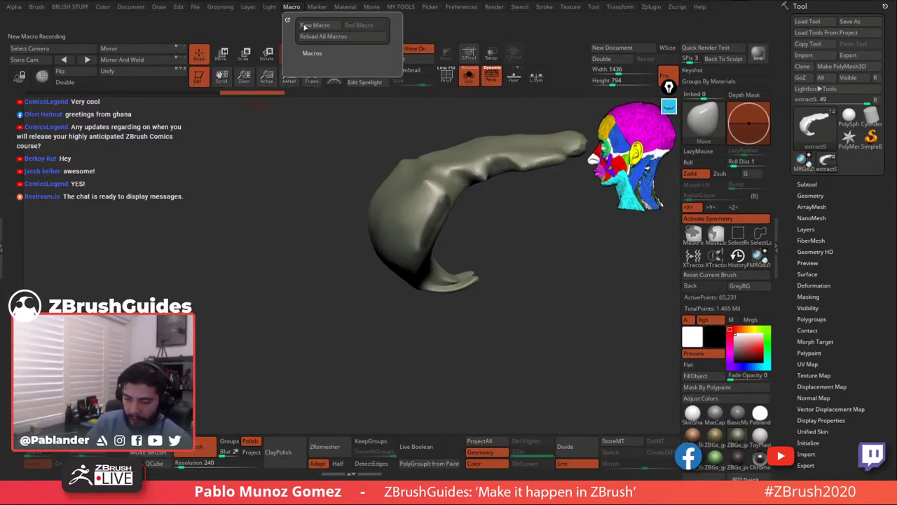
{"action": "left_click", "coordinate": [312, 52]}
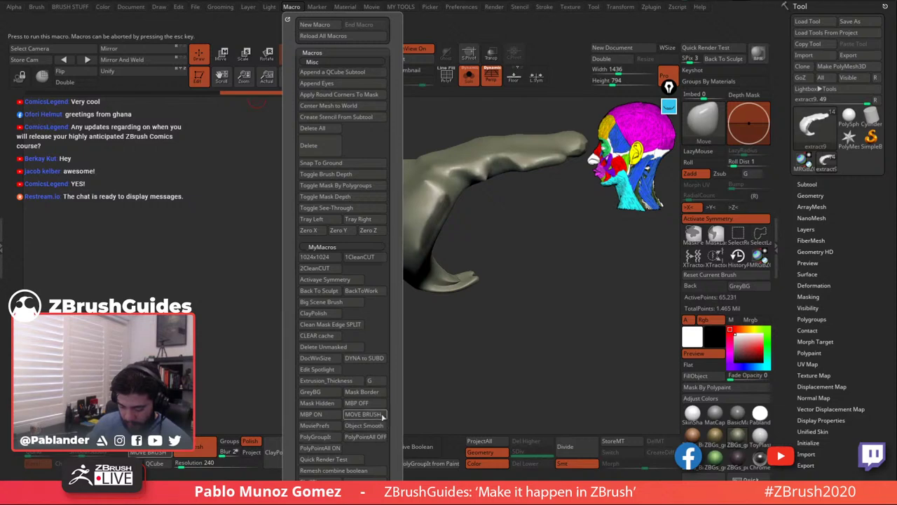
{"action": "scroll", "coordinate": [324, 429], "scroll_direction": "down", "scroll_amount": 3}
{"action": "key", "text": "ctrl"}
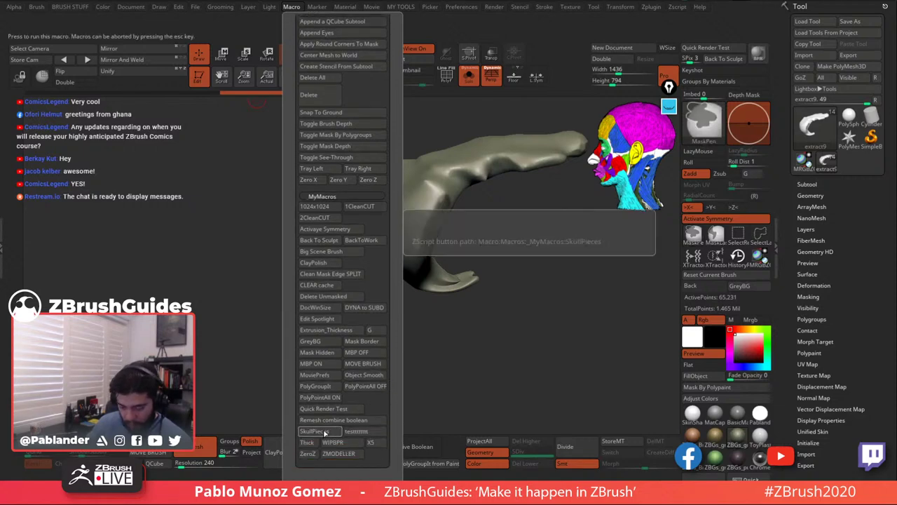
{"action": "left_click_drag", "start_coordinate": [325, 435], "coordinate": [573, 52], "text": "ctrl+alt"}
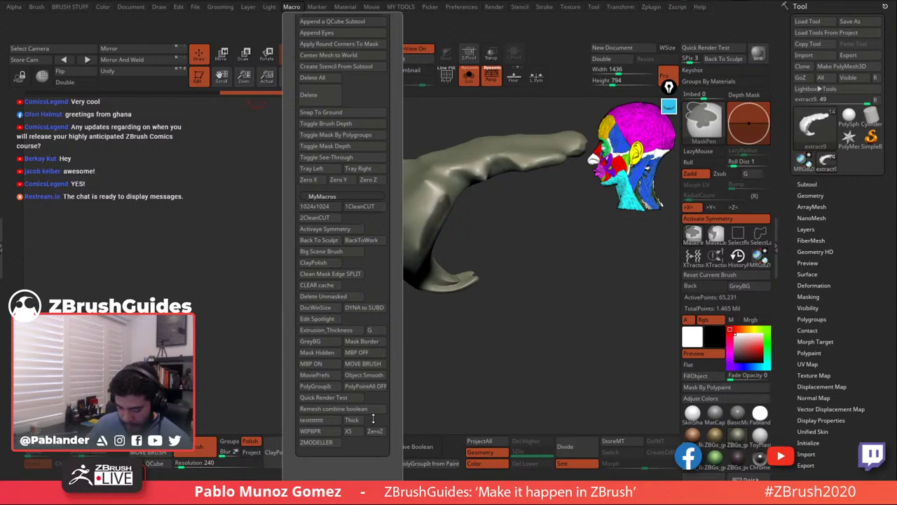
{"action": "key", "text": "ctrl"}
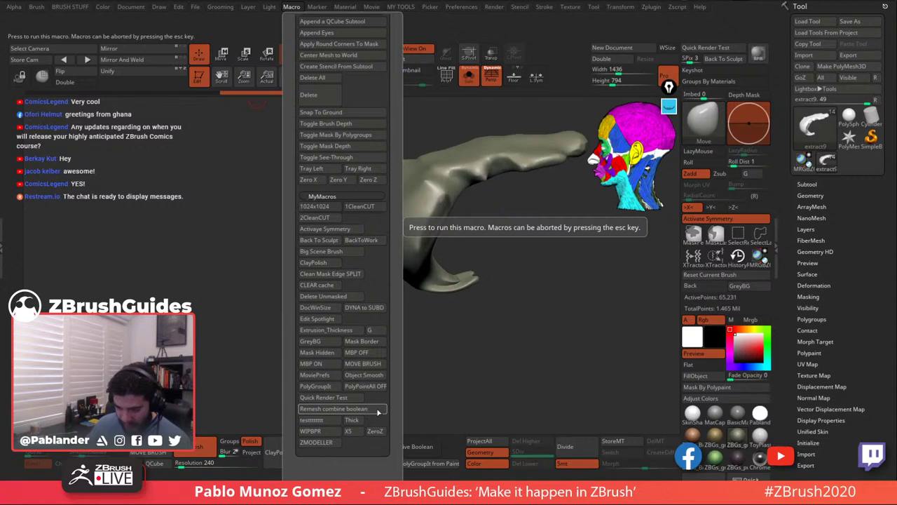
{"action": "scroll", "coordinate": [387, 142], "scroll_direction": "up", "scroll_amount": 2}
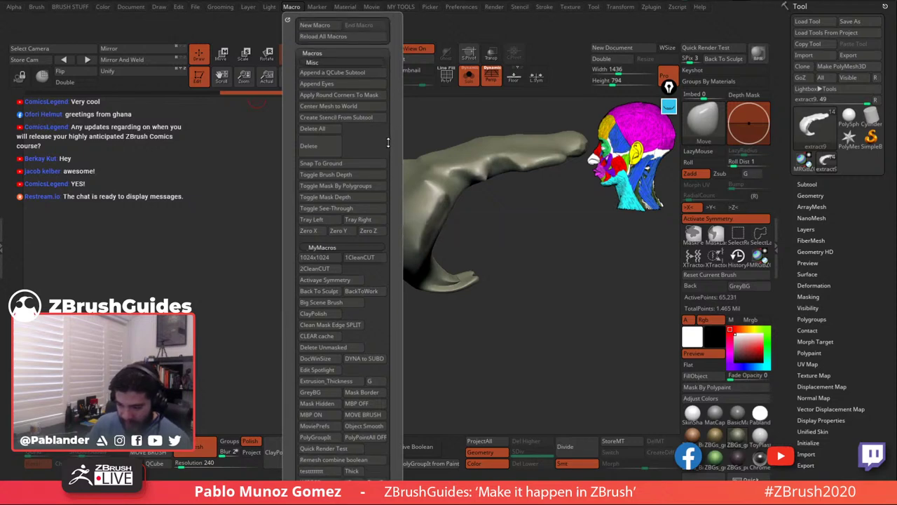
{"action": "scroll", "coordinate": [381, 141], "scroll_direction": "down", "scroll_amount": 3}
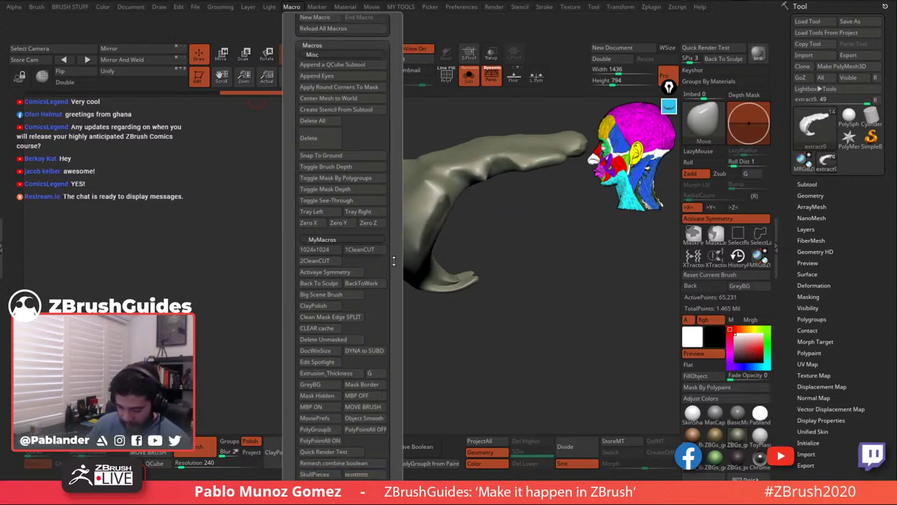
{"action": "key", "text": "ctrl"}
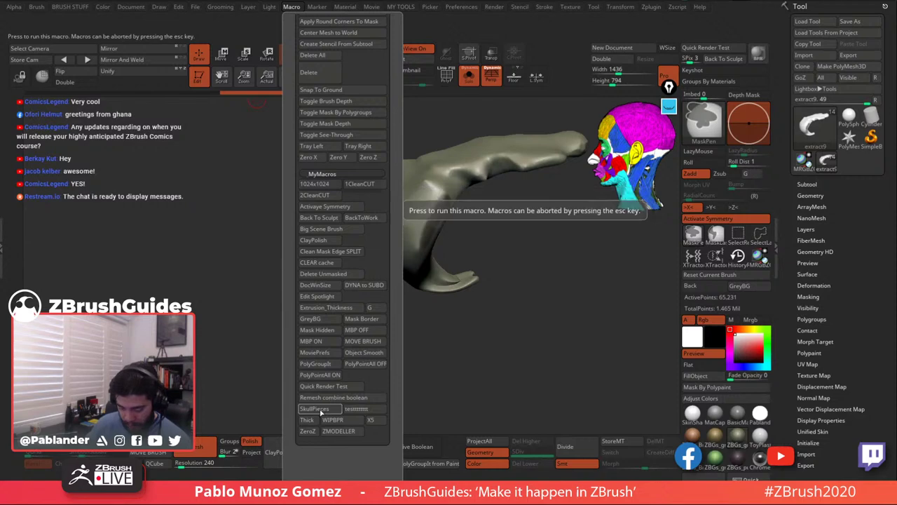
{"action": "left_click_drag", "start_coordinate": [321, 410], "coordinate": [566, 48], "text": "ctrl+alt"}
Extract a pair of strips from extract9 with the SkullPieces macro and show the whole skull again.
{"action": "left_click", "coordinate": [566, 48]}
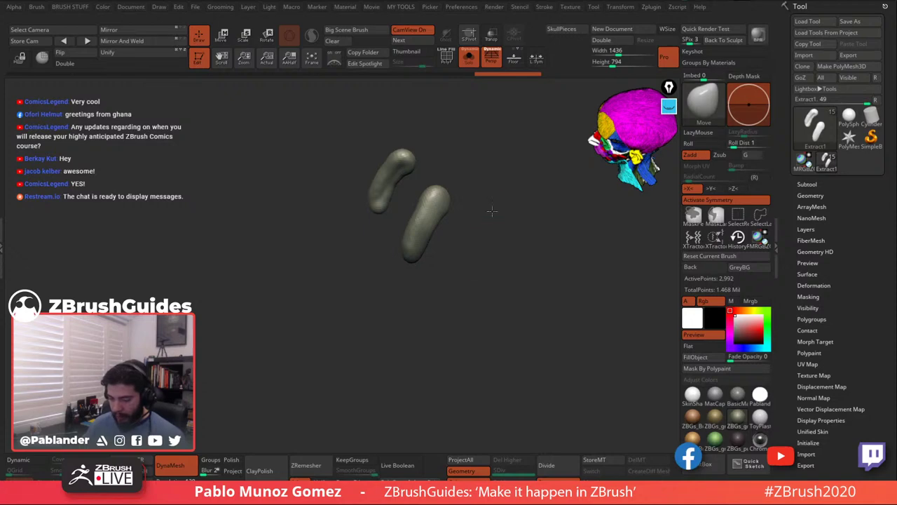
{"action": "left_click_drag", "start_coordinate": [492, 211], "coordinate": [472, 244], "text": "alt"}
{"action": "left_click", "coordinate": [469, 63]}
Blend the Extract1 strips into the sides of the forehead with the Move and Smooth brushes, and DynaMesh them.
{"action": "key", "text": "space"}
{"action": "left_click_drag", "start_coordinate": [477, 207], "coordinate": [496, 206]}
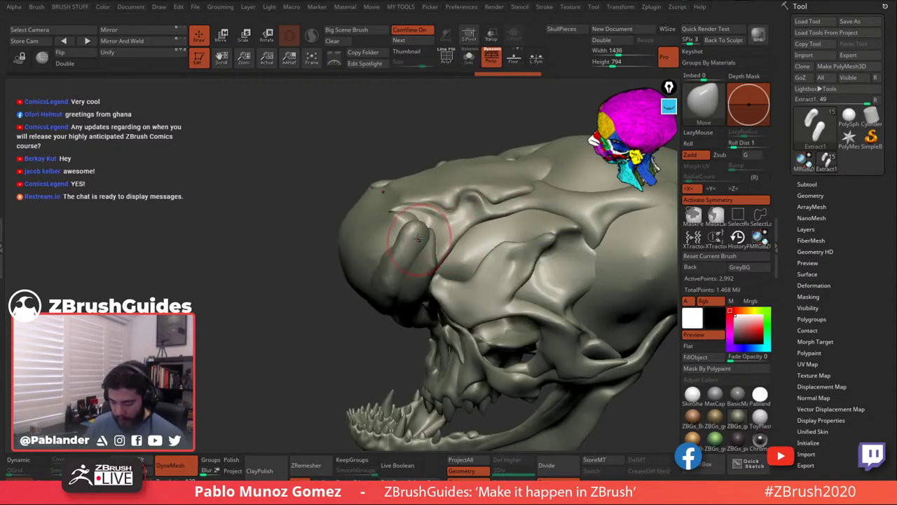
{"action": "key", "text": "shift"}
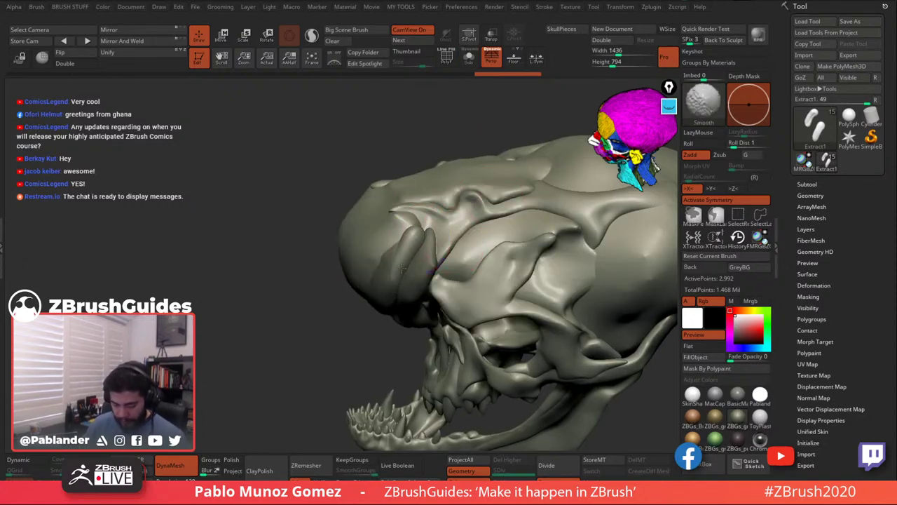
{"action": "left_click_drag", "start_coordinate": [224, 431], "coordinate": [241, 386]}
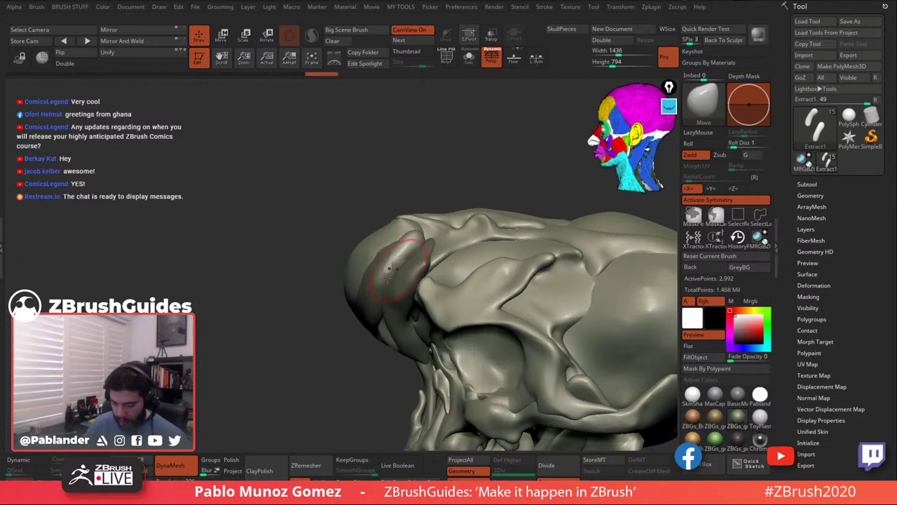
{"action": "left_click_drag", "start_coordinate": [279, 361], "coordinate": [329, 322], "text": "ctrl"}
Pull the upper ends of the Extract1 strips into two prongs with the Move brush and DynaMesh the pieces again.
{"action": "right_click", "coordinate": [379, 310]}
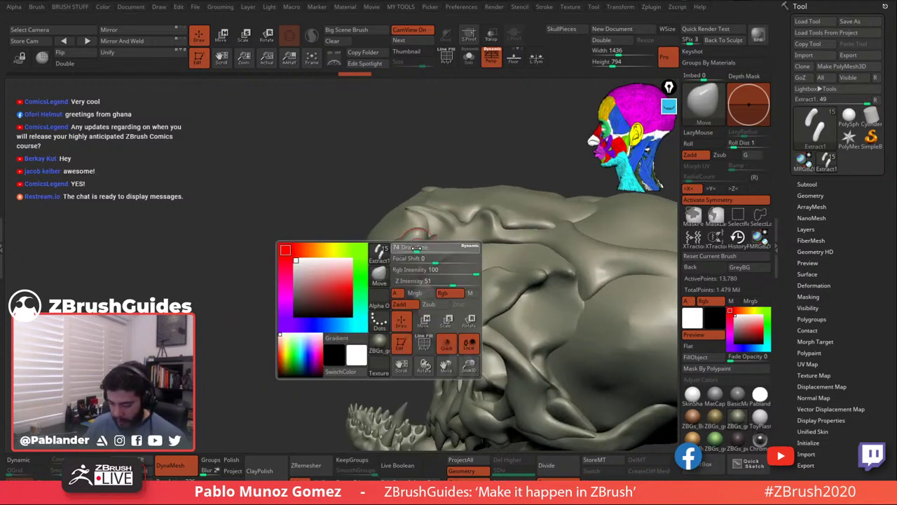
{"action": "left_click_drag", "start_coordinate": [461, 232], "coordinate": [466, 223]}
{"action": "mouse_move", "coordinate": [465, 223]}
{"action": "right_mouse_down"}
{"action": "mouse_move", "coordinate": [494, 203]}
{"action": "mouse_move", "coordinate": [453, 274]}
{"action": "right_mouse_up"}
{"action": "mouse_move", "coordinate": [454, 274]}
{"action": "left_mouse_down"}
{"action": "mouse_move", "coordinate": [407, 246]}
{"action": "mouse_move", "coordinate": [418, 246]}
{"action": "left_mouse_up"}
{"action": "right_click_drag", "start_coordinate": [455, 269], "coordinate": [416, 241]}
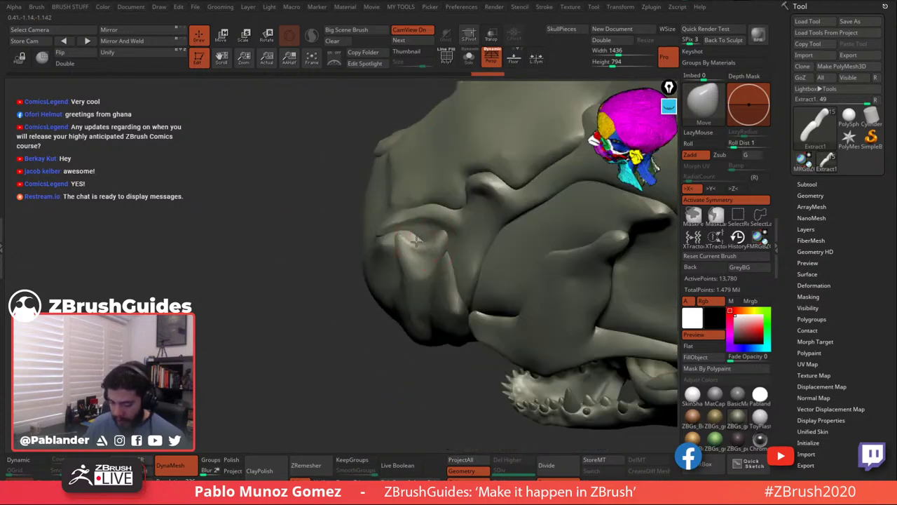
{"action": "left_click_drag", "start_coordinate": [428, 246], "coordinate": [427, 248]}
{"action": "right_click_drag", "start_coordinate": [427, 248], "coordinate": [446, 242]}
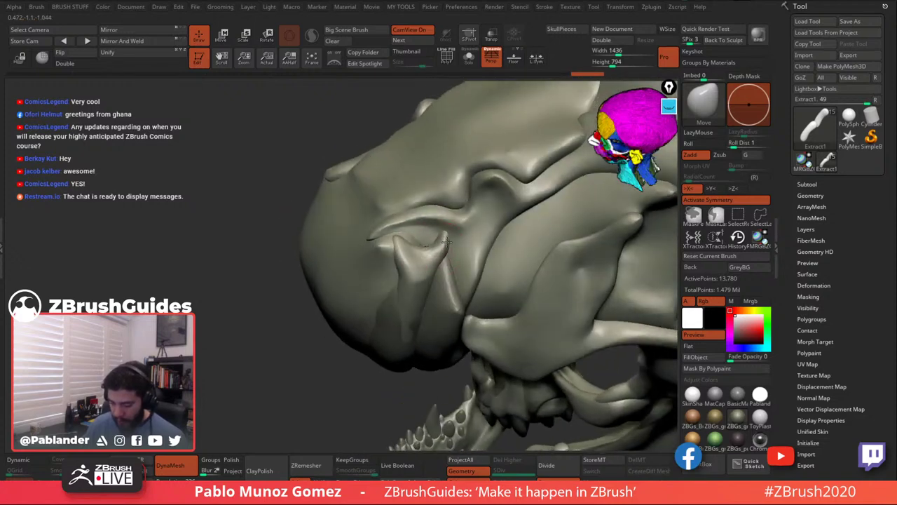
{"action": "left_click_drag", "start_coordinate": [448, 230], "coordinate": [446, 232]}
{"action": "left_click_drag", "start_coordinate": [260, 341], "coordinate": [310, 334], "text": "ctrl"}
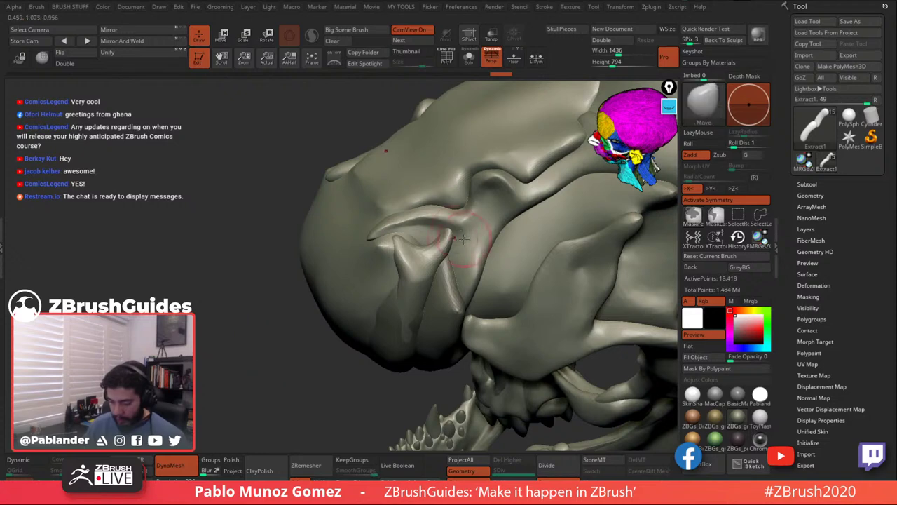
Extend and round the rear prong of the Extract1 pieces and reshape the notch between the prongs with the Move brush.
{"action": "mouse_move", "coordinate": [453, 232]}
{"action": "left_mouse_down"}
{"action": "mouse_move", "coordinate": [451, 225]}
{"action": "mouse_move", "coordinate": [453, 239]}
{"action": "left_mouse_up"}
{"action": "mouse_move", "coordinate": [464, 234]}
{"action": "right_mouse_down"}
{"action": "mouse_move", "coordinate": [475, 245]}
{"action": "mouse_move", "coordinate": [435, 240]}
{"action": "mouse_move", "coordinate": [443, 238]}
{"action": "right_mouse_up"}
{"action": "left_click_drag", "start_coordinate": [455, 230], "coordinate": [453, 231]}
{"action": "right_click_drag", "start_coordinate": [454, 237], "coordinate": [459, 236]}
{"action": "left_click_drag", "start_coordinate": [457, 241], "coordinate": [455, 242]}
{"action": "right_click_drag", "start_coordinate": [448, 255], "coordinate": [464, 244]}
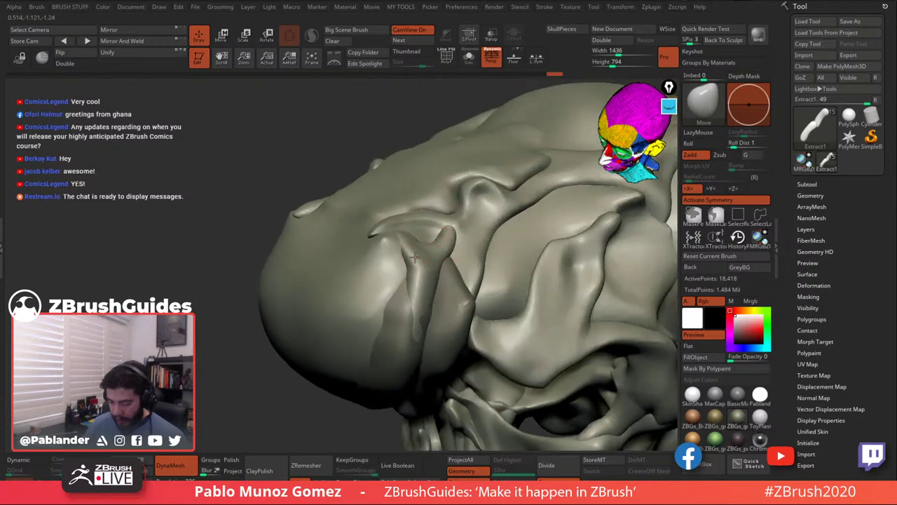
{"action": "mouse_move", "coordinate": [415, 259]}
{"action": "left_mouse_down"}
{"action": "mouse_move", "coordinate": [418, 266]}
{"action": "mouse_move", "coordinate": [418, 239]}
{"action": "left_mouse_up"}
{"action": "right_click_drag", "start_coordinate": [429, 245], "coordinate": [414, 281]}
Reshape the lower stems of the Extract1 pieces with a resized Move brush so they follow the forehead's sides.
{"action": "right_click", "coordinate": [383, 335]}
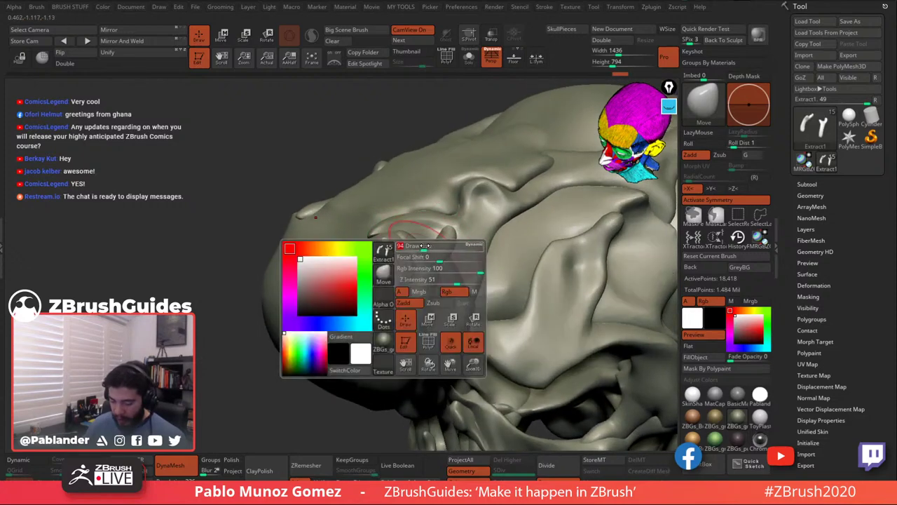
{"action": "right_click_drag", "start_coordinate": [383, 335], "coordinate": [421, 326]}
{"action": "left_click_drag", "start_coordinate": [420, 334], "coordinate": [414, 320]}
{"action": "mouse_move", "coordinate": [428, 300]}
{"action": "right_mouse_down"}
{"action": "mouse_move", "coordinate": [444, 217]}
{"action": "mouse_move", "coordinate": [439, 223]}
{"action": "right_mouse_up"}
{"action": "key", "text": "space"}
{"action": "left_click_drag", "start_coordinate": [401, 235], "coordinate": [401, 241]}
{"action": "right_click_drag", "start_coordinate": [400, 242], "coordinate": [413, 250]}
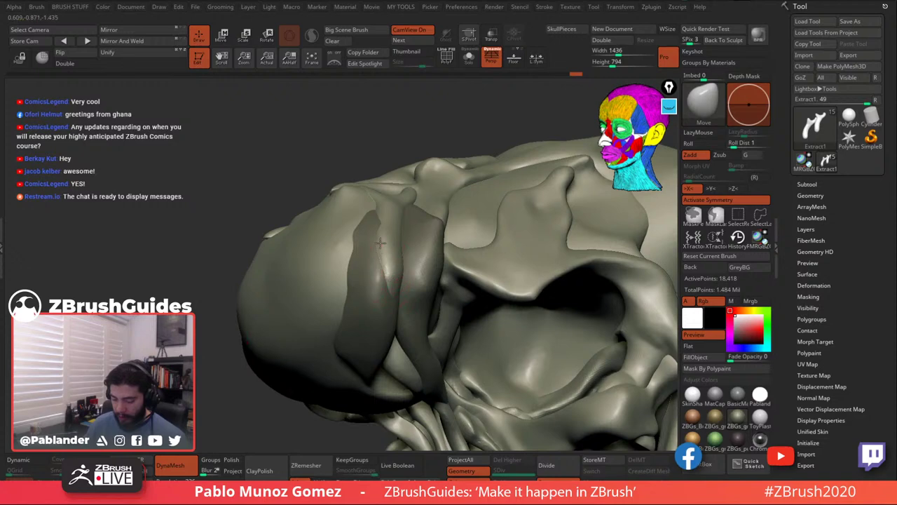
Adjust how the Extract1 stems sit against the neighbouring strips and reselect Extract1 to continue on its upper prongs.
{"action": "key", "text": "space"}
{"action": "right_click_drag", "start_coordinate": [382, 251], "coordinate": [395, 257]}
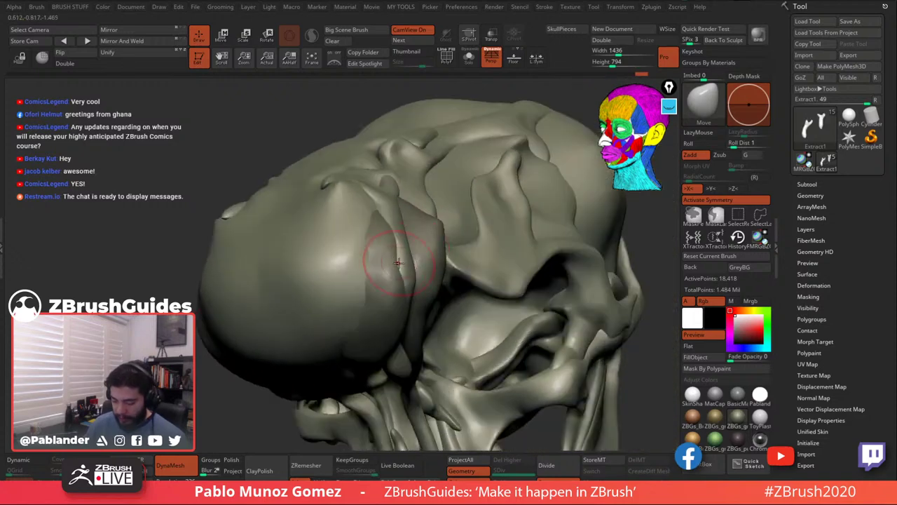
{"action": "left_click", "coordinate": [407, 268], "text": "alt"}
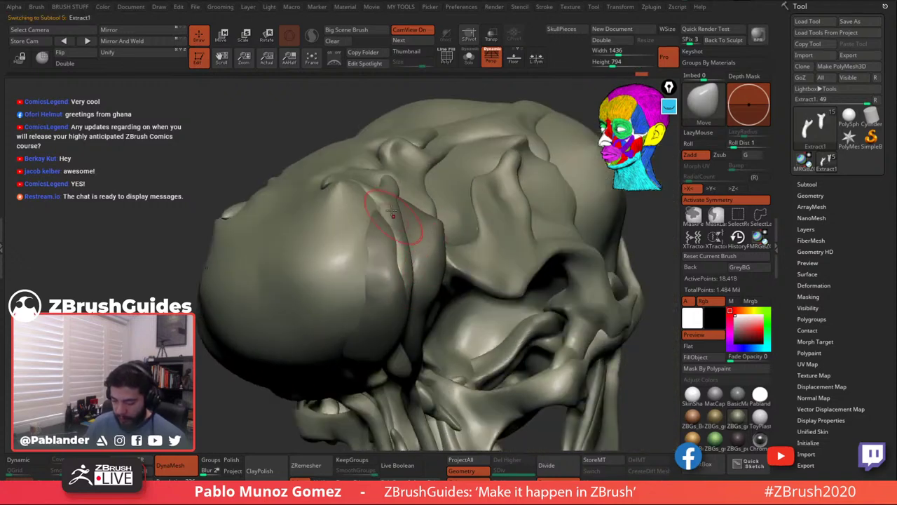
{"action": "right_click_drag", "start_coordinate": [392, 211], "coordinate": [354, 211]}
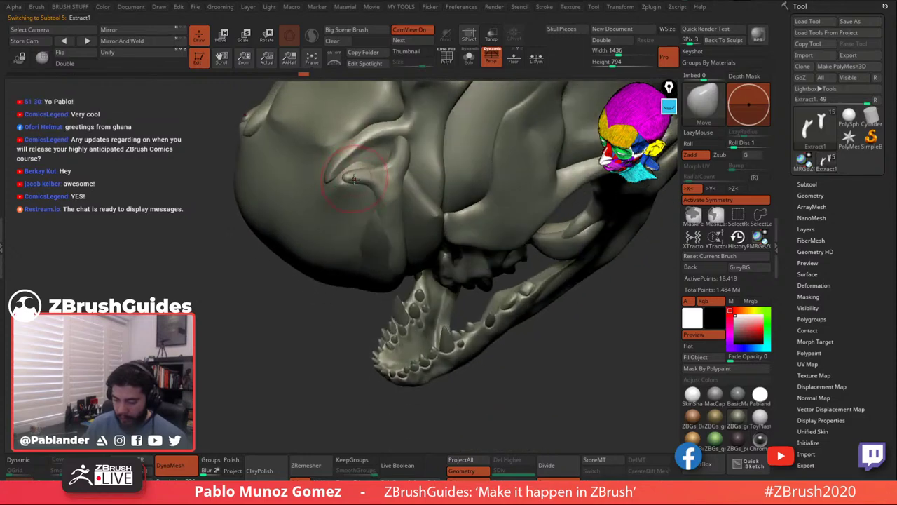
Reshape and smooth the front prong of the Extract1 pieces into a slimmer tapered point with a resized Move brush.
{"action": "mouse_move", "coordinate": [352, 179]}
{"action": "left_mouse_down"}
{"action": "mouse_move", "coordinate": [416, 215]}
{"action": "mouse_move", "coordinate": [365, 214]}
{"action": "mouse_move", "coordinate": [379, 234]}
{"action": "left_mouse_up"}
{"action": "right_click", "coordinate": [342, 207]}
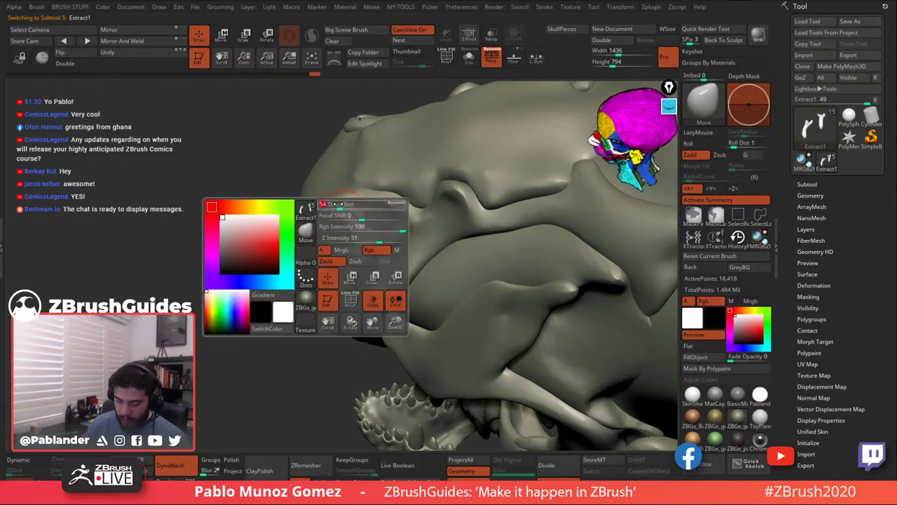
{"action": "right_click_drag", "start_coordinate": [342, 207], "coordinate": [338, 237], "text": "ctrl"}
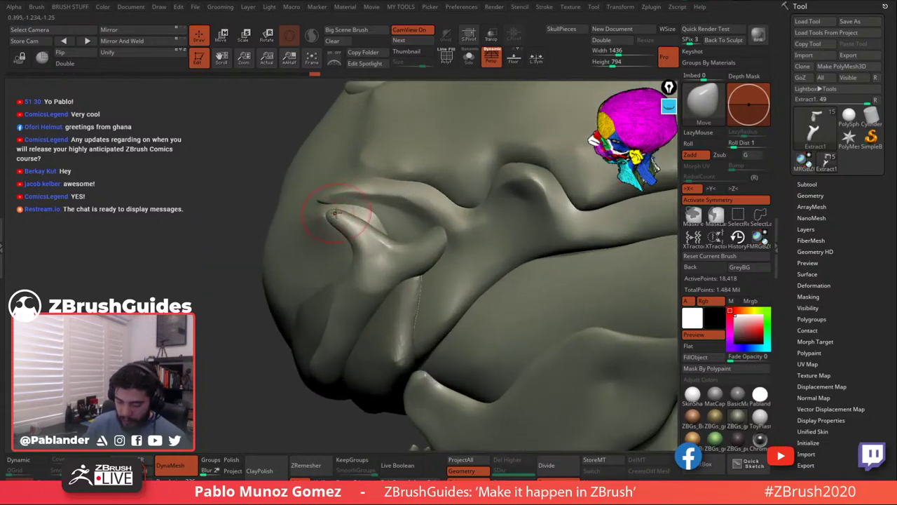
{"action": "left_click_drag", "start_coordinate": [335, 220], "coordinate": [340, 213], "text": "shift"}
{"action": "mouse_move", "coordinate": [322, 204]}
{"action": "right_mouse_down"}
{"action": "mouse_move", "coordinate": [328, 212]}
{"action": "mouse_move", "coordinate": [291, 212]}
{"action": "right_mouse_up"}
{"action": "mouse_move", "coordinate": [325, 211]}
{"action": "left_mouse_down"}
{"action": "mouse_move", "coordinate": [316, 214]}
{"action": "mouse_move", "coordinate": [349, 169]}
{"action": "left_mouse_up"}
{"action": "left_click_drag", "start_coordinate": [309, 203], "coordinate": [321, 211]}
{"action": "left_click", "coordinate": [324, 220], "text": "alt"}
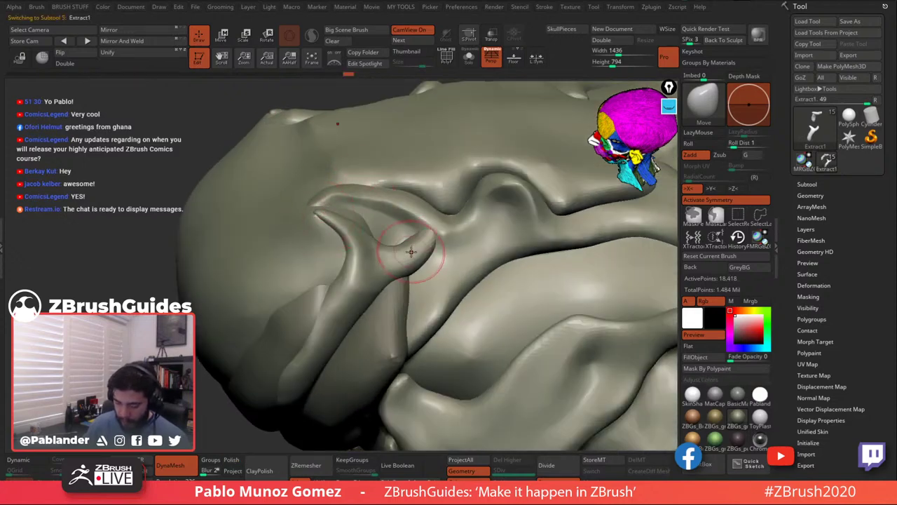
Adjust the notch between the Extract1 prongs and reshape the tip of the rear prong with the Move brush.
{"action": "right_click_drag", "start_coordinate": [413, 252], "coordinate": [375, 230]}
{"action": "left_click_drag", "start_coordinate": [375, 231], "coordinate": [390, 249]}
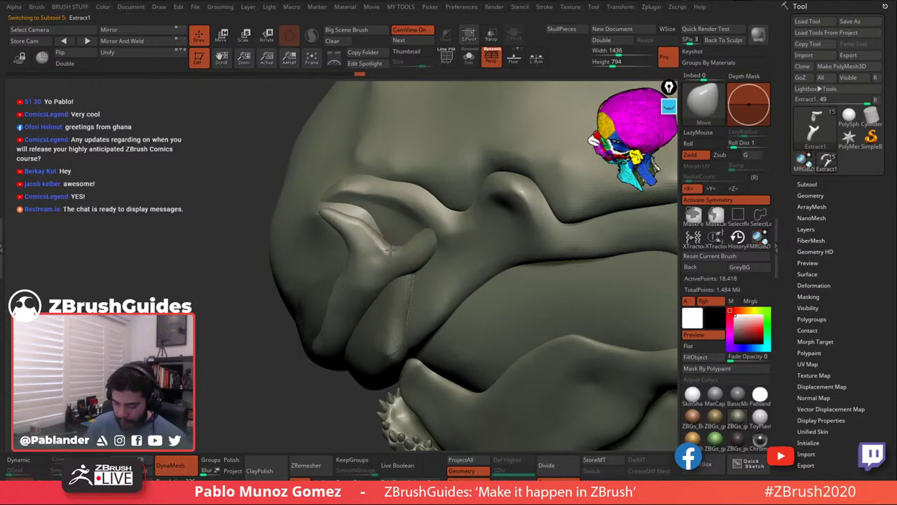
{"action": "right_click_drag", "start_coordinate": [438, 241], "coordinate": [457, 237]}
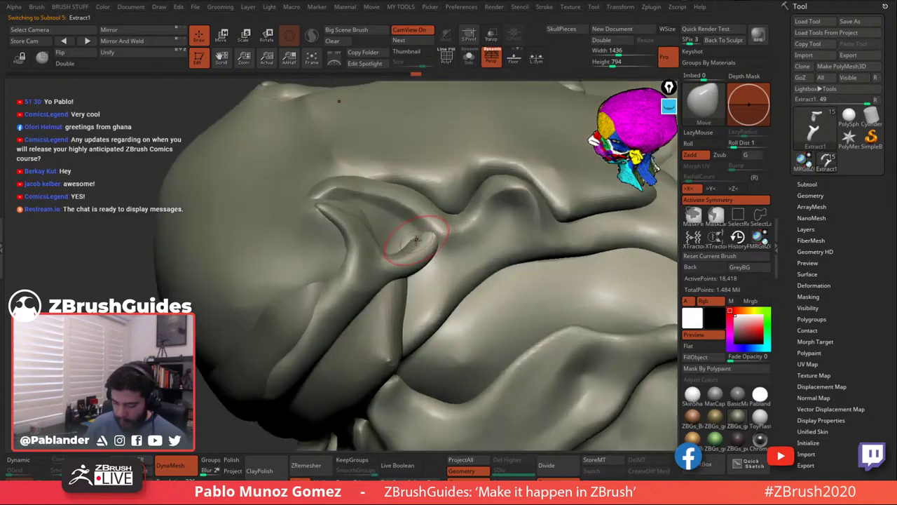
{"action": "left_click_drag", "start_coordinate": [425, 244], "coordinate": [440, 229]}
{"action": "mouse_move", "coordinate": [445, 264]}
{"action": "right_mouse_down", "text": "ctrl"}
{"action": "mouse_move", "coordinate": [413, 261]}
{"action": "mouse_move", "coordinate": [407, 279]}
{"action": "right_mouse_up", "text": "ctrl"}
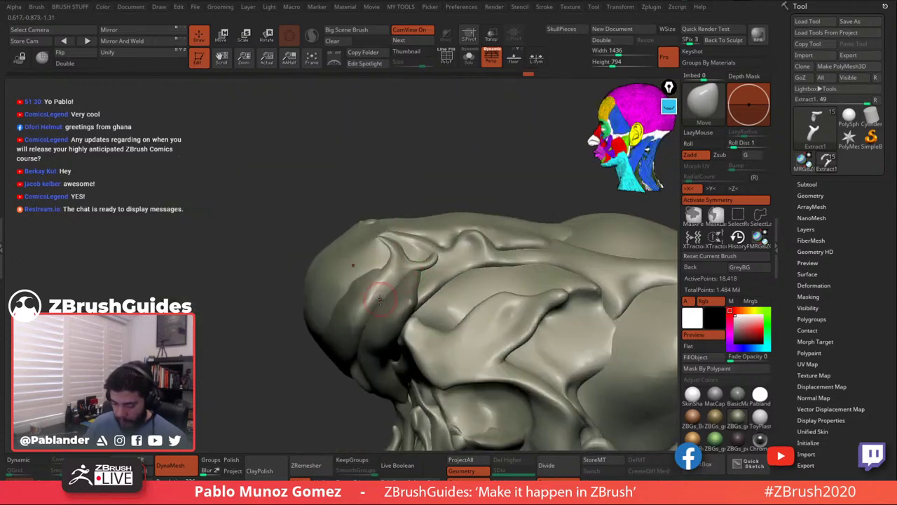
{"action": "mouse_move", "coordinate": [394, 289]}
{"action": "right_mouse_down"}
{"action": "mouse_move", "coordinate": [368, 318]}
{"action": "mouse_move", "coordinate": [387, 244]}
{"action": "mouse_move", "coordinate": [386, 258]}
{"action": "right_mouse_up"}
{"action": "mouse_move", "coordinate": [487, 202]}
{"action": "right_mouse_down", "text": "ctrl"}
{"action": "mouse_move", "coordinate": [441, 144]}
{"action": "mouse_move", "coordinate": [517, 257]}
{"action": "mouse_move", "coordinate": [557, 279]}
{"action": "mouse_move", "coordinate": [550, 303]}
{"action": "mouse_move", "coordinate": [515, 330]}
{"action": "right_mouse_up", "text": "ctrl"}
Open the Subtool list and examine the whole skull from the front.
{"action": "left_click", "coordinate": [876, 185]}
{"action": "left_click", "coordinate": [867, 204], "text": "shift"}
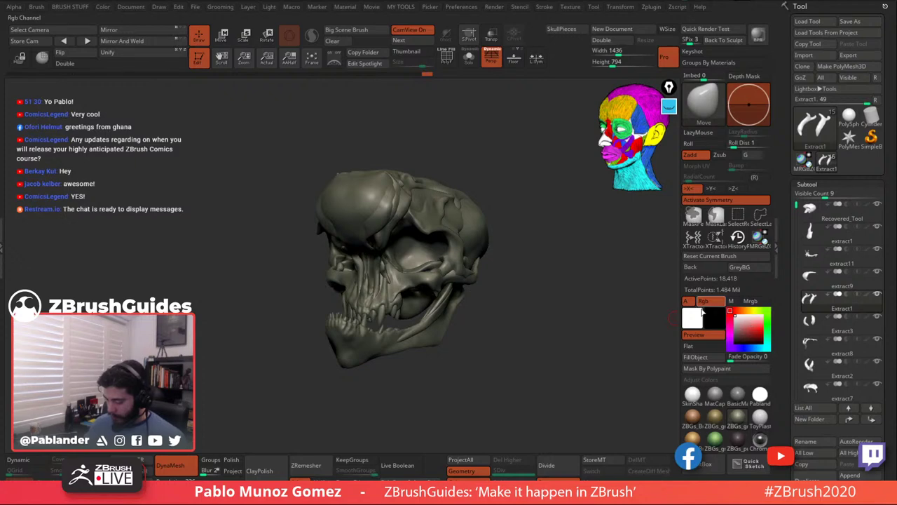
{"action": "right_click_drag", "start_coordinate": [548, 298], "coordinate": [604, 314], "text": "ctrl"}
{"action": "left_click_drag", "start_coordinate": [604, 314], "coordinate": [530, 283]}
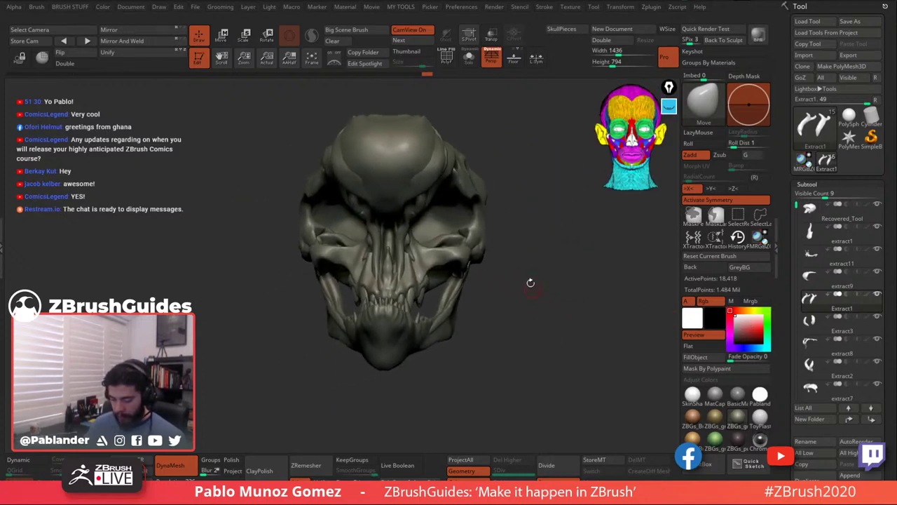
Try another clay material on the skull and return to ZBGs_green2_clay_new.
{"action": "left_click", "coordinate": [715, 417]}
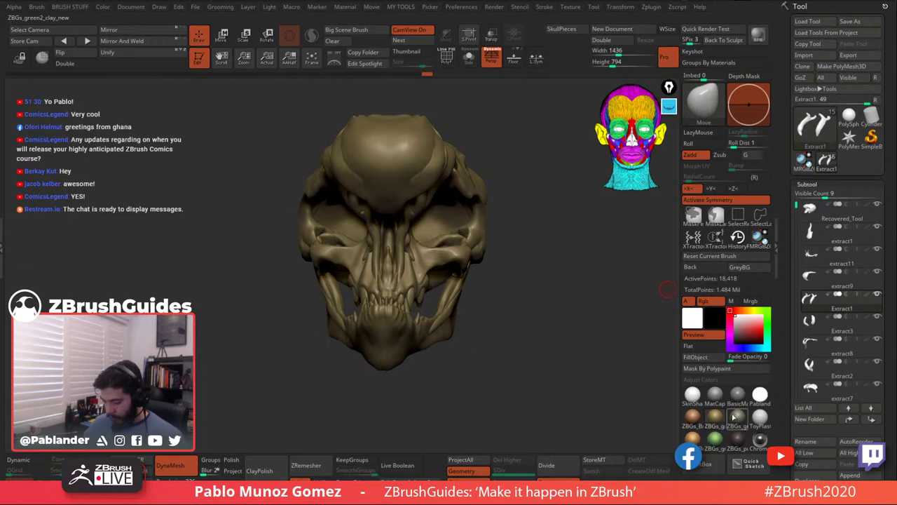
{"action": "left_click", "coordinate": [705, 429]}
{"action": "left_click", "coordinate": [737, 420]}
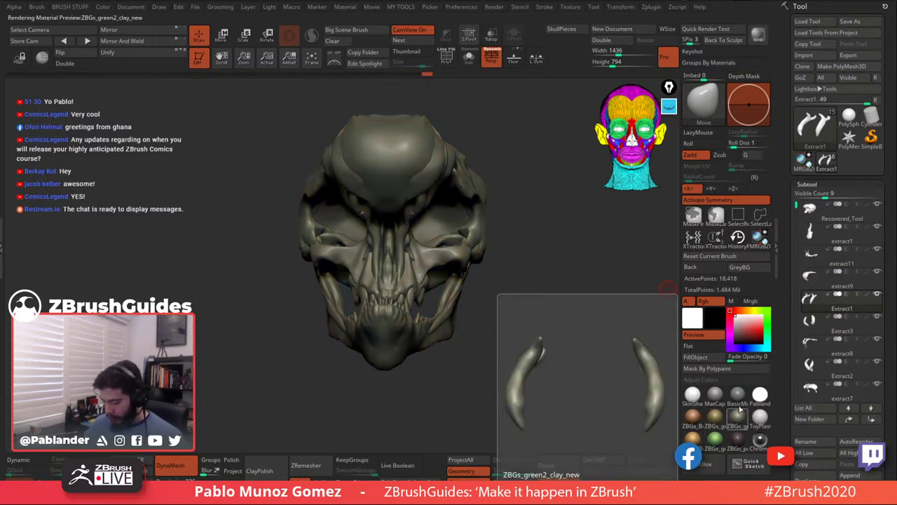
Select recovered_tool_copy2 and reshape the hooked tip of its ridge above the temple with a resized Move brush.
{"action": "mouse_move", "coordinate": [541, 281]}
{"action": "left_mouse_down"}
{"action": "mouse_move", "coordinate": [511, 281]}
{"action": "mouse_move", "coordinate": [489, 295]}
{"action": "mouse_move", "coordinate": [486, 221]}
{"action": "mouse_move", "coordinate": [463, 243]}
{"action": "mouse_move", "coordinate": [465, 201]}
{"action": "left_mouse_up"}
{"action": "key", "text": "space"}
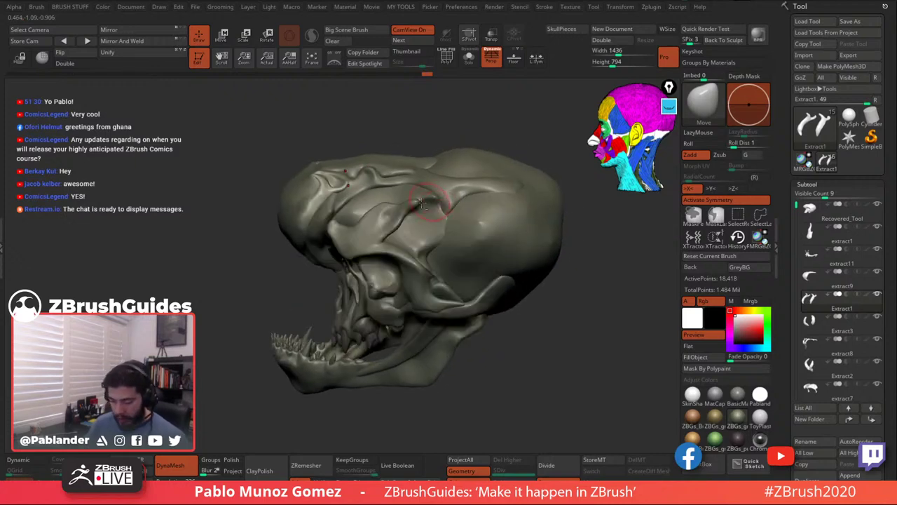
{"action": "left_click", "coordinate": [398, 204], "text": "alt"}
{"action": "right_click_drag", "start_coordinate": [389, 196], "coordinate": [389, 198]}
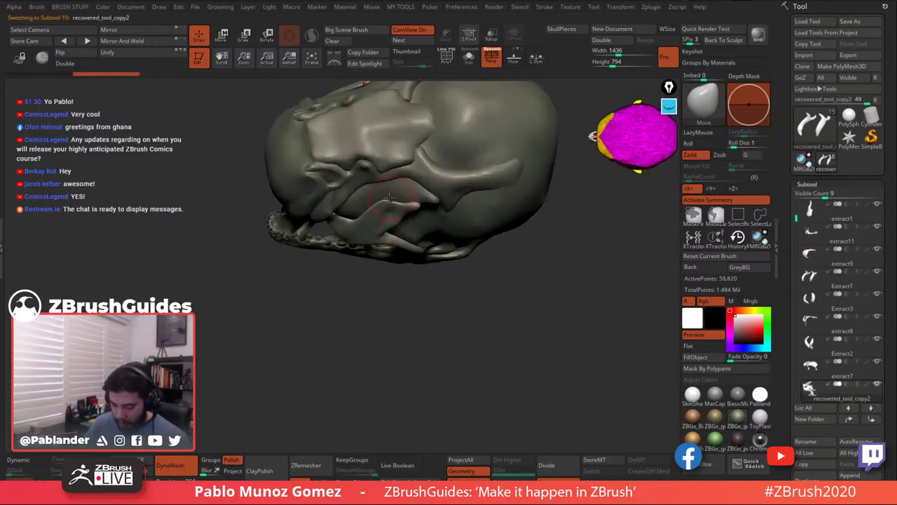
{"action": "mouse_move", "coordinate": [390, 204]}
{"action": "left_mouse_down"}
{"action": "mouse_move", "coordinate": [405, 199]}
{"action": "mouse_move", "coordinate": [415, 211]}
{"action": "left_mouse_up"}
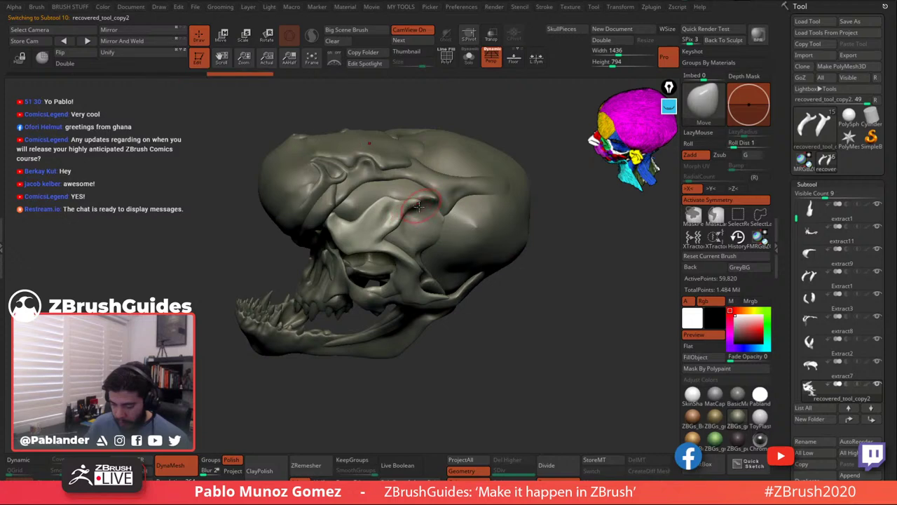
{"action": "right_click_drag", "start_coordinate": [417, 210], "coordinate": [416, 204]}
{"action": "left_click_drag", "start_coordinate": [416, 204], "coordinate": [419, 204]}
{"action": "right_click_drag", "start_coordinate": [419, 205], "coordinate": [413, 221]}
{"action": "mouse_move", "coordinate": [414, 222]}
{"action": "left_mouse_down"}
{"action": "mouse_move", "coordinate": [450, 202]}
{"action": "mouse_move", "coordinate": [410, 205]}
{"action": "left_mouse_up"}
Thicken the ridge tip of recovered_tool_copy2 with the Inflat brush and check the piece around the eye socket and cheek.
{"action": "key", "text": "b"}
{"action": "key", "text": "i"}
{"action": "key", "text": "n"}
{"action": "right_click_drag", "start_coordinate": [430, 200], "coordinate": [409, 210]}
{"action": "left_click_drag", "start_coordinate": [409, 209], "coordinate": [406, 210]}
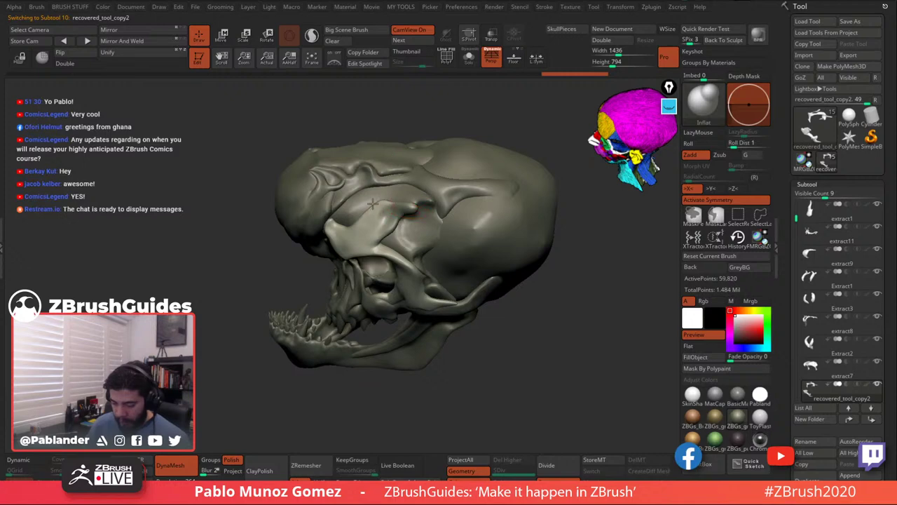
{"action": "right_click_drag", "start_coordinate": [360, 230], "coordinate": [376, 246]}
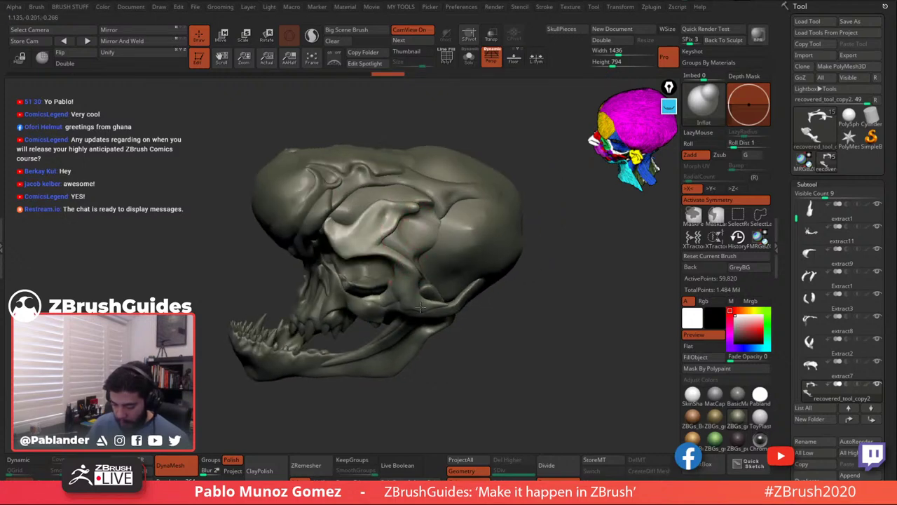
{"action": "right_click_drag", "start_coordinate": [420, 307], "coordinate": [469, 278]}
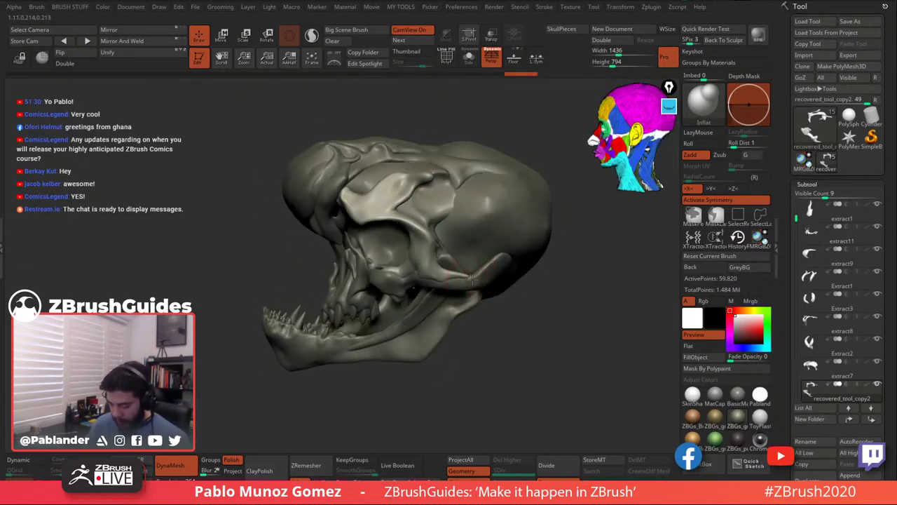
{"action": "left_click_drag", "start_coordinate": [480, 272], "coordinate": [446, 241]}
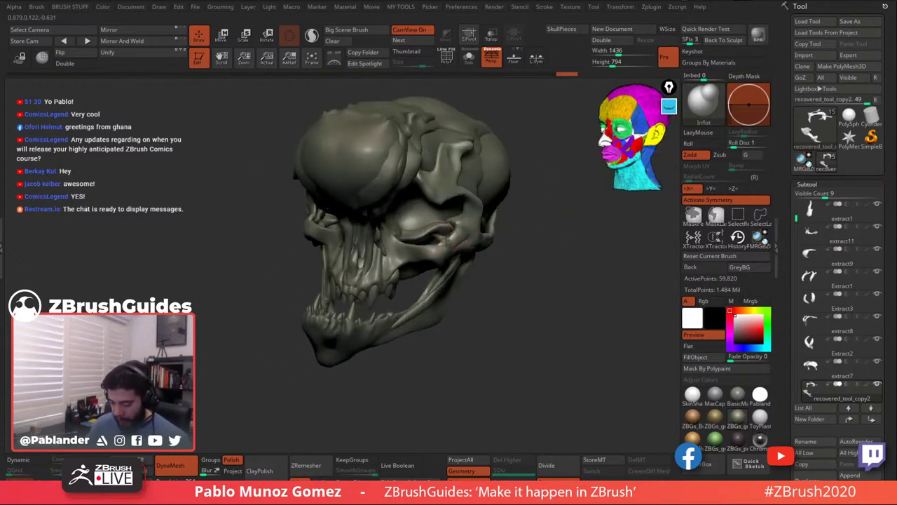
{"action": "left_click_drag", "start_coordinate": [498, 275], "coordinate": [421, 306]}
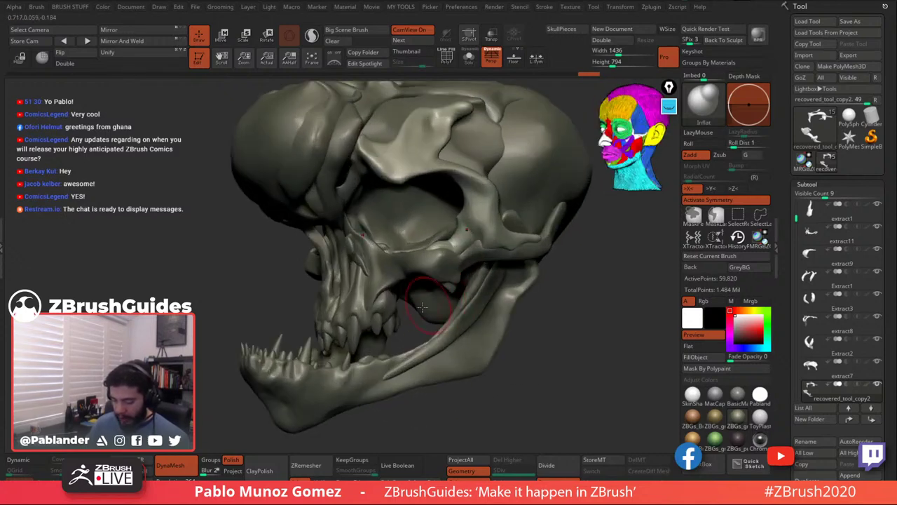
Select the cheekbone piece extract5 and inflate its lower edge with a resized Inflat brush.
{"action": "left_click", "coordinate": [422, 265], "text": "alt"}
{"action": "right_click_drag", "start_coordinate": [422, 264], "coordinate": [477, 249]}
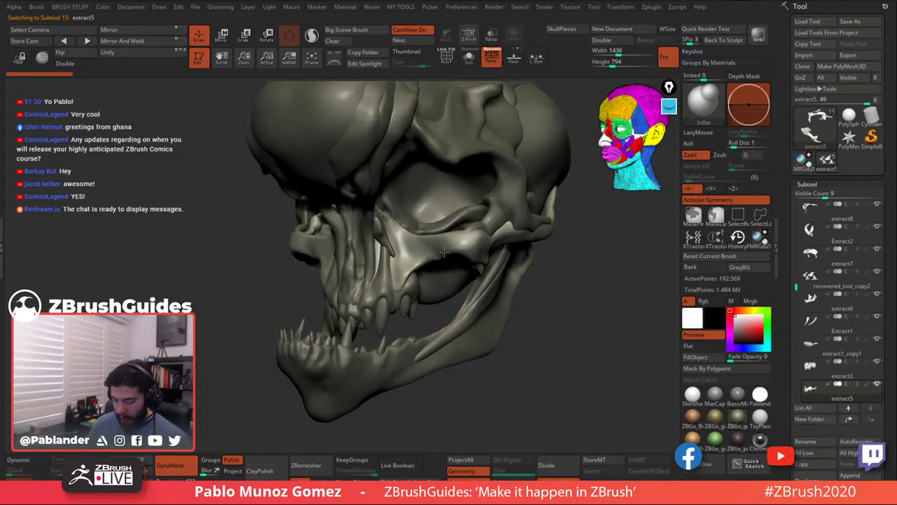
{"action": "key", "text": "space"}
{"action": "left_click_drag", "start_coordinate": [434, 253], "coordinate": [426, 253]}
{"action": "right_click_drag", "start_coordinate": [426, 253], "coordinate": [443, 233]}
Select extract11, inflate its drop-shaped end beside the nose with the Inflat brush, and DynaMesh the piece again.
{"action": "left_click", "coordinate": [459, 229], "text": "alt"}
{"action": "key", "text": "b"}
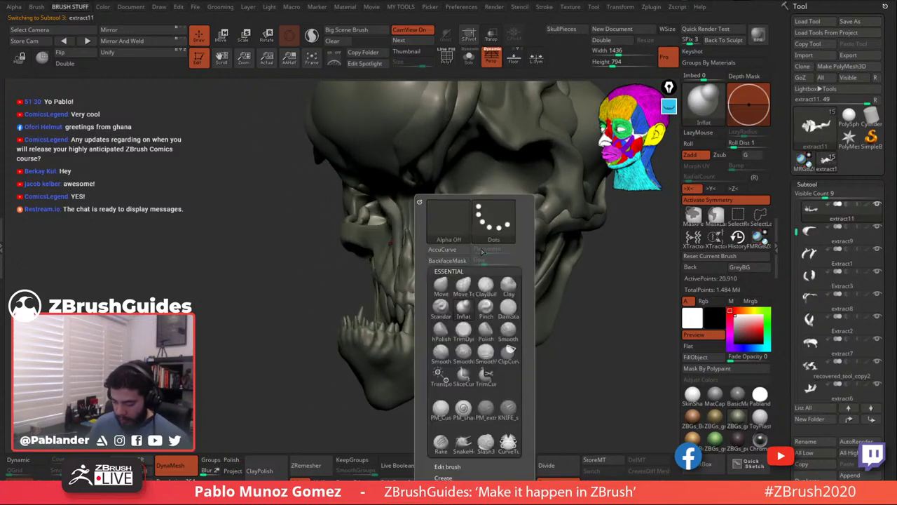
{"action": "key", "text": "b"}
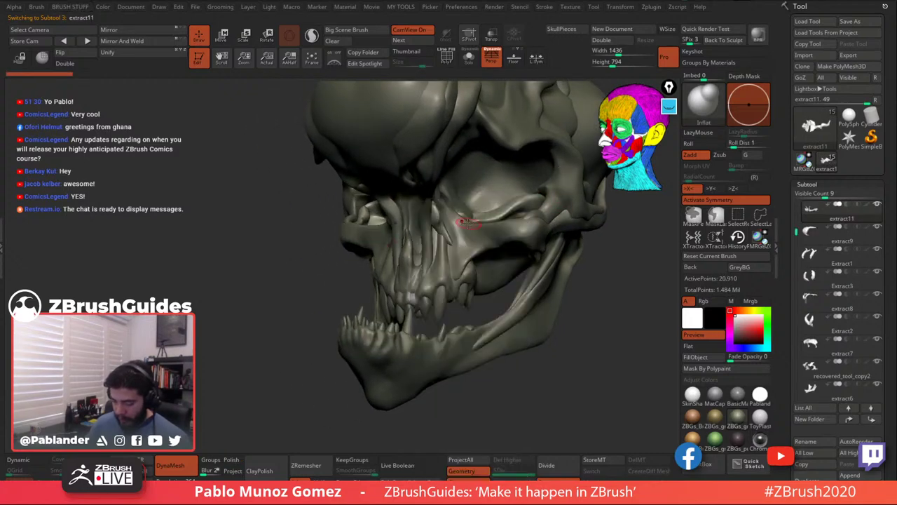
{"action": "right_click_drag", "start_coordinate": [465, 217], "coordinate": [449, 225]}
{"action": "key", "text": "space"}
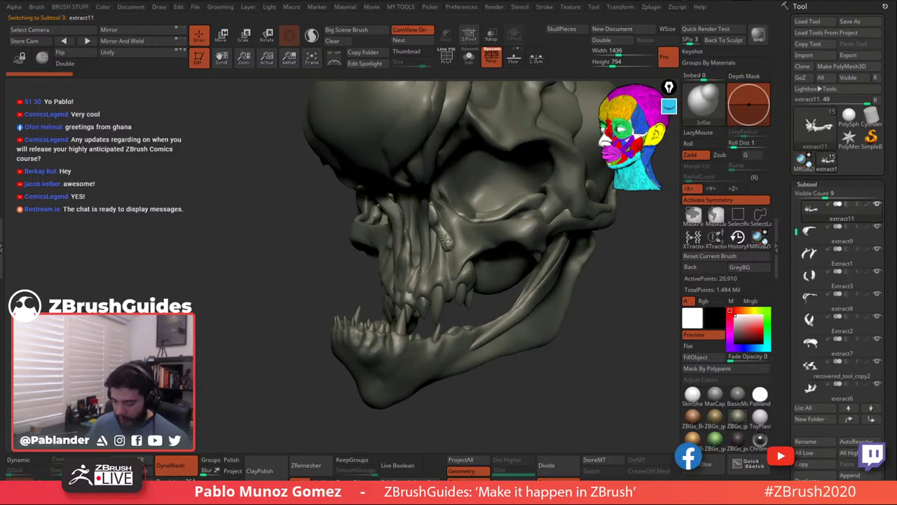
{"action": "left_click_drag", "start_coordinate": [446, 241], "coordinate": [448, 244]}
{"action": "left_click_drag", "start_coordinate": [309, 291], "coordinate": [301, 328], "text": "ctrl"}
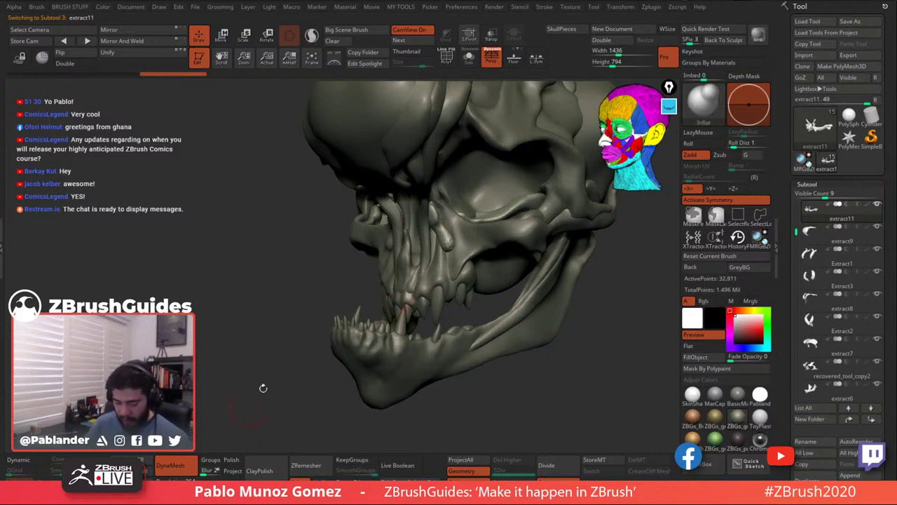
{"action": "key", "text": "shift"}
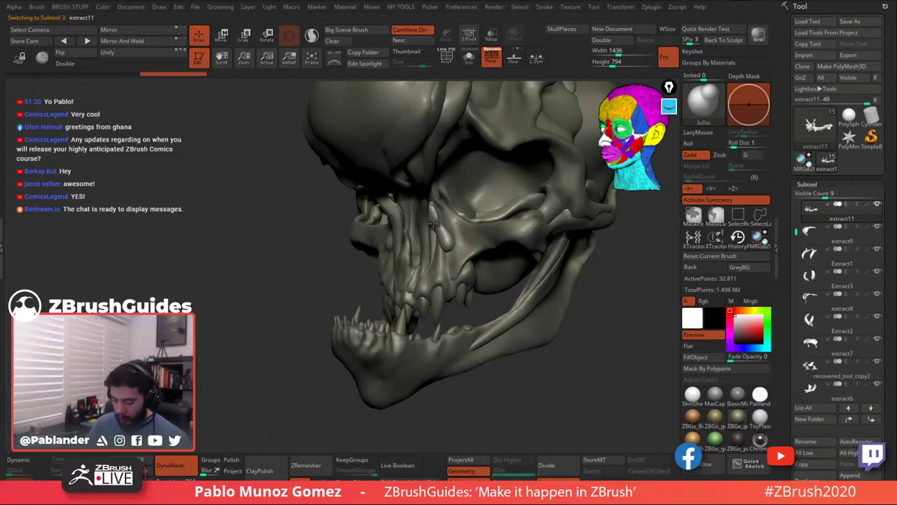
{"action": "left_click", "coordinate": [454, 229], "text": "alt"}
{"action": "right_click_drag", "start_coordinate": [454, 226], "coordinate": [472, 212]}
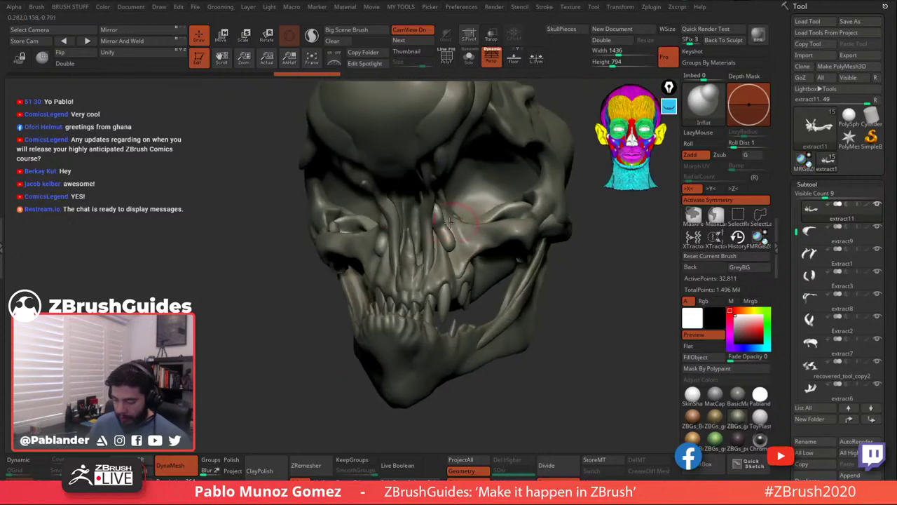
Select extract8 and inflate its strips between the nose and the upper teeth.
{"action": "left_click", "coordinate": [432, 230], "text": "alt"}
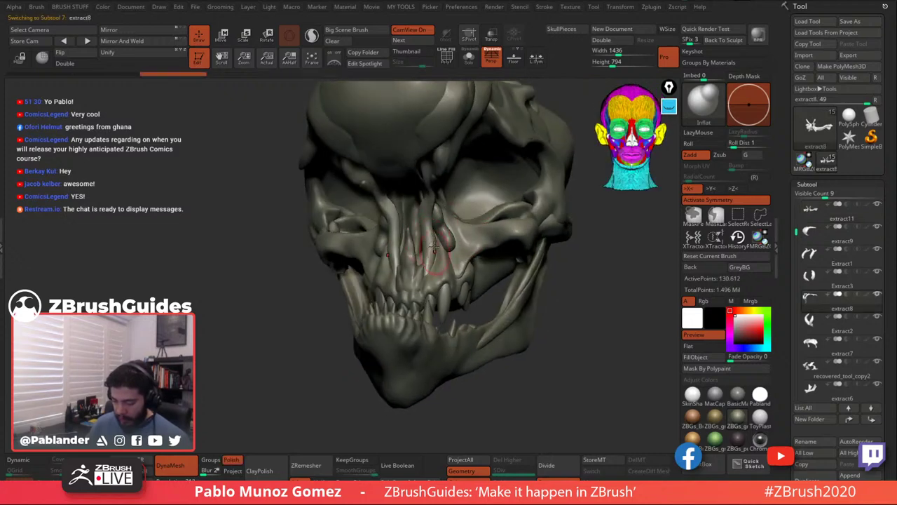
{"action": "left_click_drag", "start_coordinate": [434, 258], "coordinate": [429, 274]}
{"action": "right_click_drag", "start_coordinate": [410, 277], "coordinate": [429, 272]}
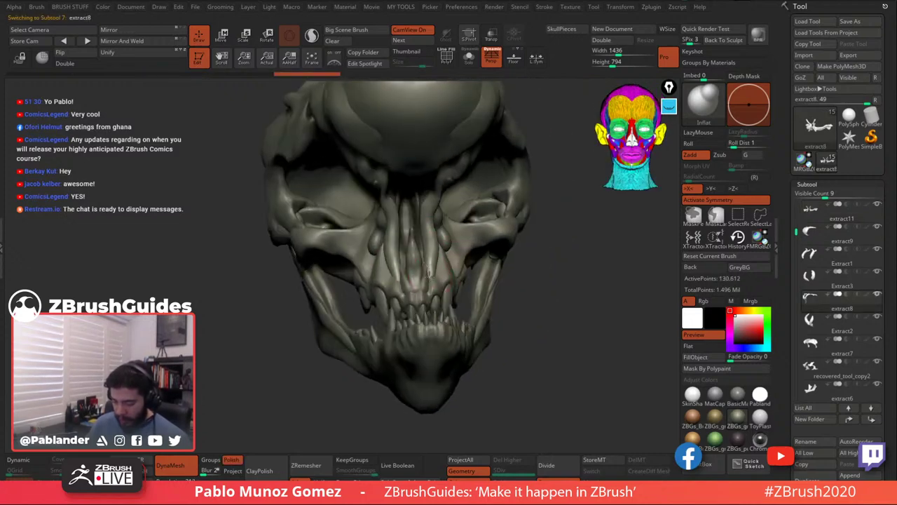
{"action": "right_click_drag", "start_coordinate": [426, 212], "coordinate": [468, 233]}
Switch to a resized Move brush, nudge the extract8 surface above the front upper teeth, and undo the last stroke.
{"action": "key", "text": "space"}
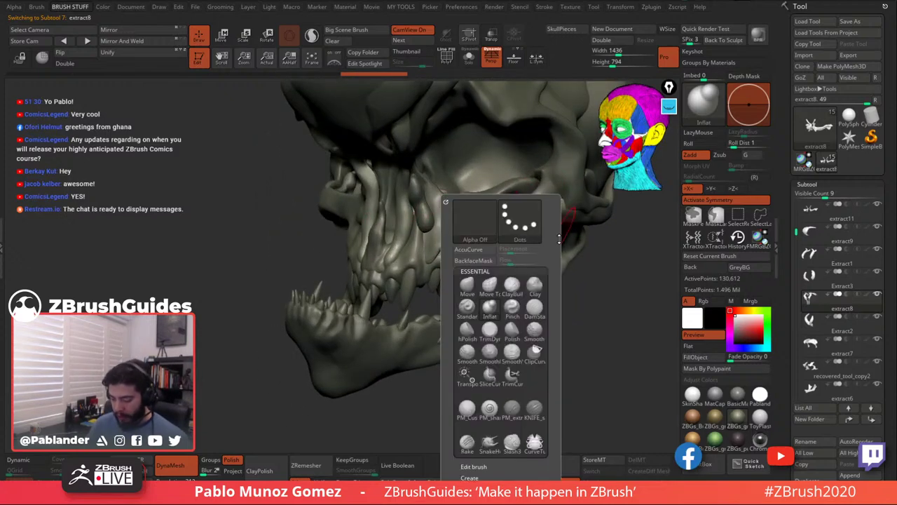
{"action": "left_click", "coordinate": [468, 286]}
{"action": "key", "text": "space"}
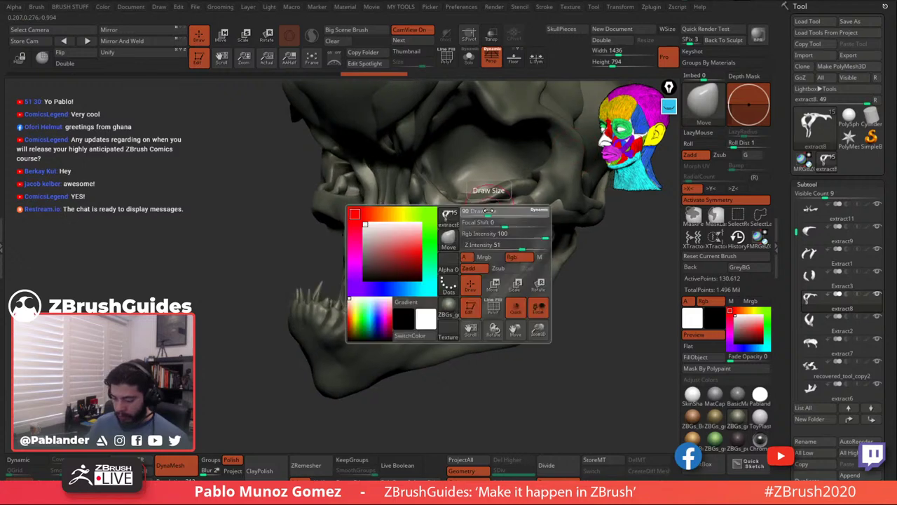
{"action": "left_click_drag", "start_coordinate": [385, 265], "coordinate": [382, 262]}
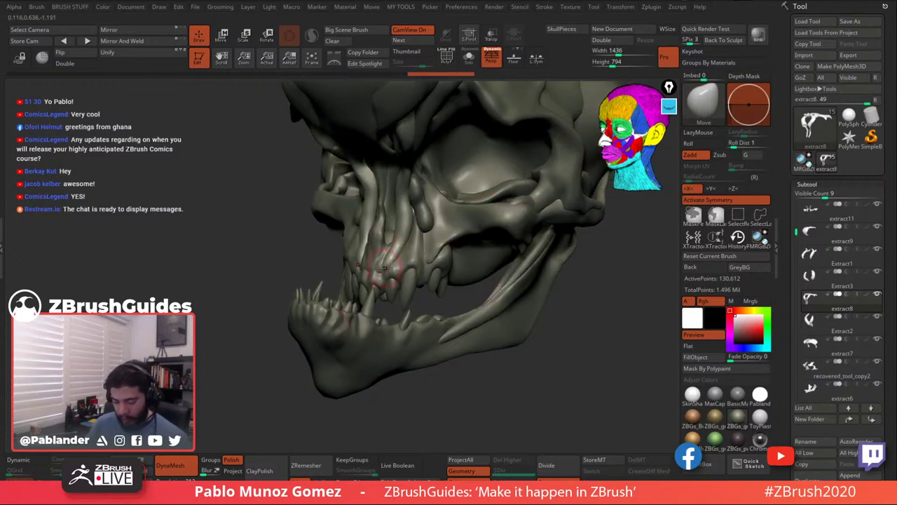
{"action": "right_click_drag", "start_coordinate": [350, 263], "coordinate": [384, 266]}
{"action": "left_click_drag", "start_coordinate": [379, 280], "coordinate": [380, 275]}
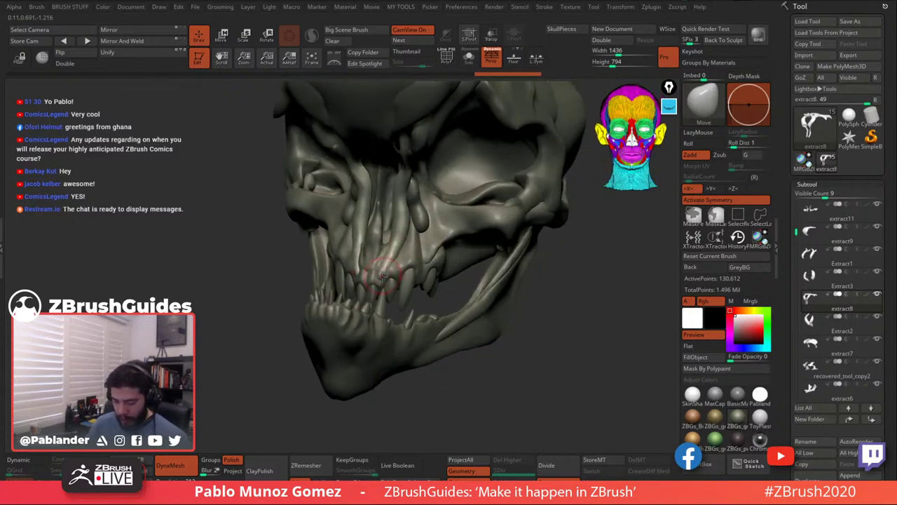
{"action": "key", "text": "ctrl+z"}
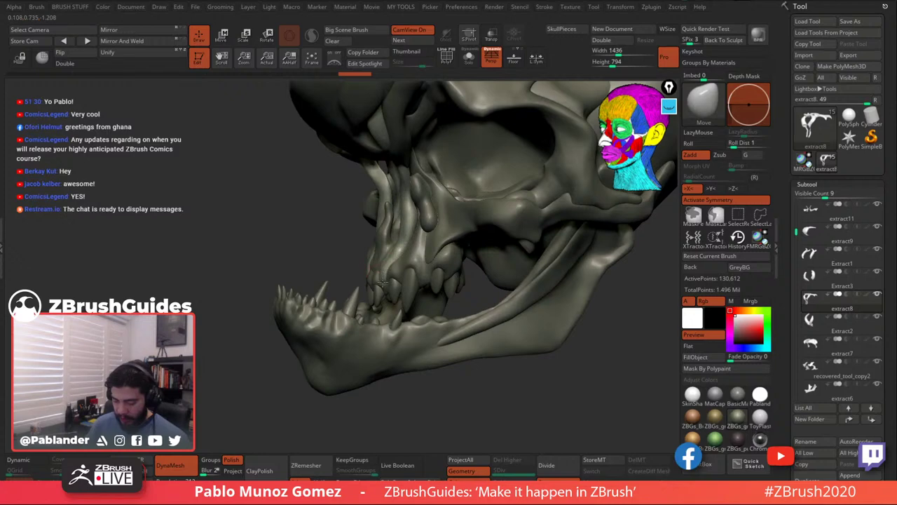
Reshape the extract8 strips along the side of the nose with the Move brush, redoing undone strokes along the way.
{"action": "right_click_drag", "start_coordinate": [382, 282], "coordinate": [398, 259]}
{"action": "left_click_drag", "start_coordinate": [401, 254], "coordinate": [402, 248]}
{"action": "mouse_move", "coordinate": [402, 248]}
{"action": "right_mouse_down"}
{"action": "mouse_move", "coordinate": [428, 261]}
{"action": "mouse_move", "coordinate": [460, 258]}
{"action": "right_mouse_up"}
{"action": "key", "text": "ctrl+shift+z"}
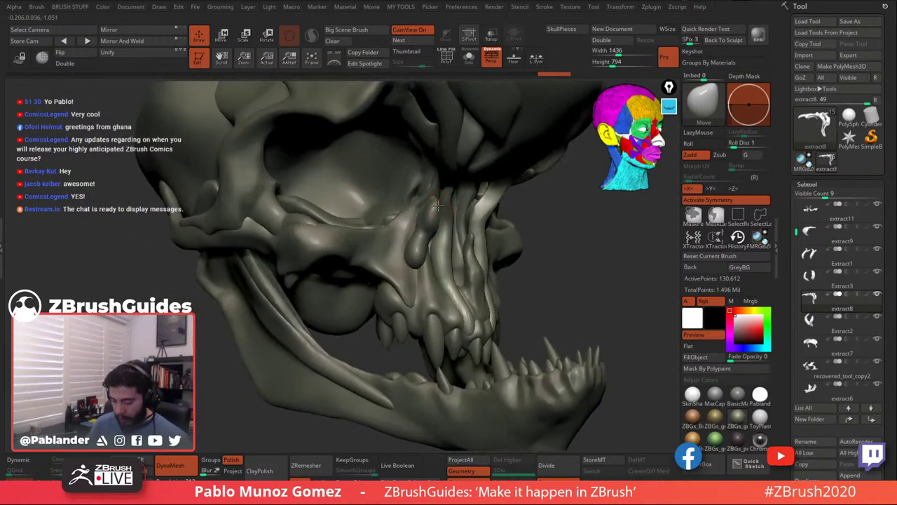
{"action": "key", "text": "ctrl+shift+z"}
{"action": "right_click_drag", "start_coordinate": [439, 215], "coordinate": [436, 211]}
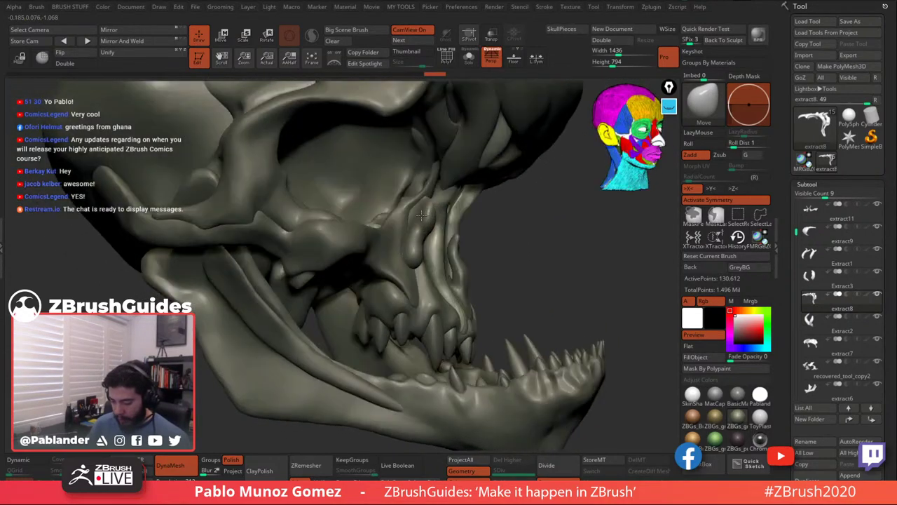
{"action": "left_click_drag", "start_coordinate": [436, 211], "coordinate": [434, 208]}
{"action": "right_click_drag", "start_coordinate": [442, 224], "coordinate": [437, 226]}
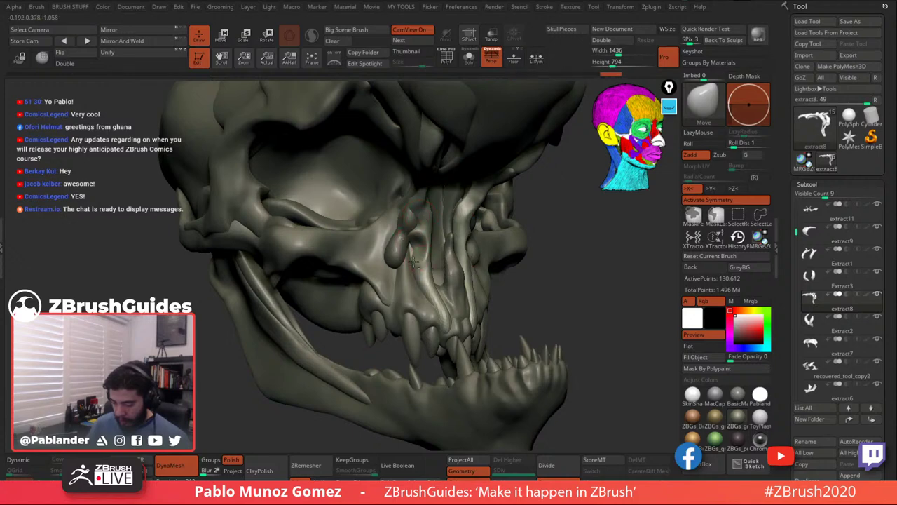
Adjust the extract8 strips beside the nose with the Move brush and undo the last stroke.
{"action": "right_click_drag", "start_coordinate": [414, 262], "coordinate": [482, 228]}
{"action": "left_click_drag", "start_coordinate": [483, 228], "coordinate": [475, 249]}
{"action": "right_click_drag", "start_coordinate": [475, 249], "coordinate": [477, 233]}
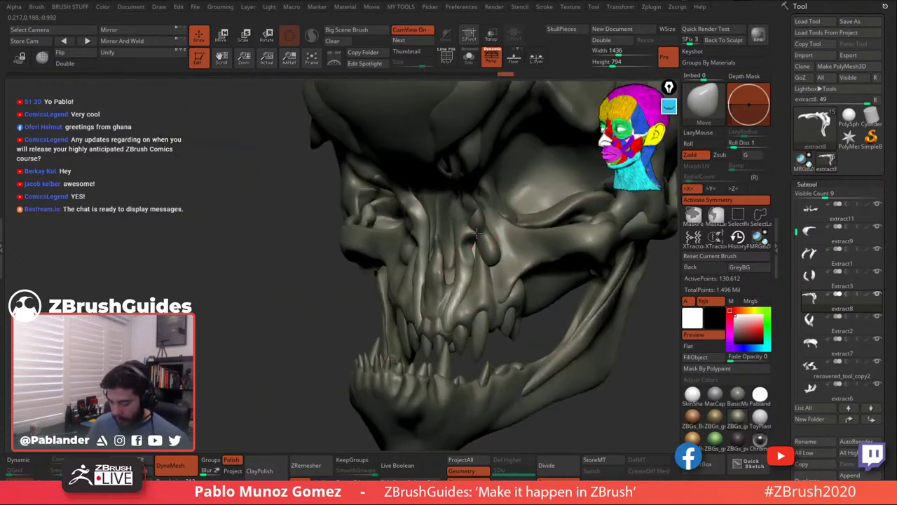
{"action": "key", "text": "ctrl+shift+z"}
{"action": "key", "text": "space"}
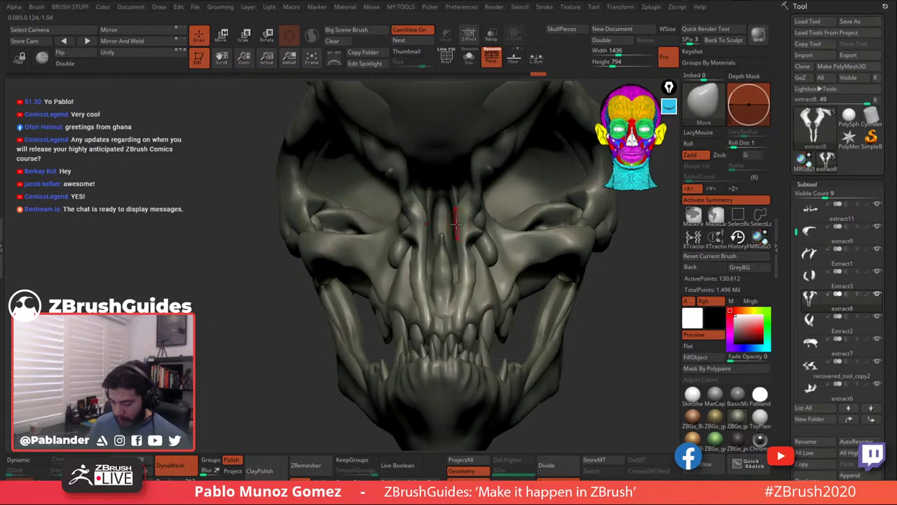
{"action": "key", "text": "ctrl+z"}
Select the extract1 piece in the middle of the nose and smooth its surface down toward the upper teeth.
{"action": "left_click", "coordinate": [447, 271], "text": "alt"}
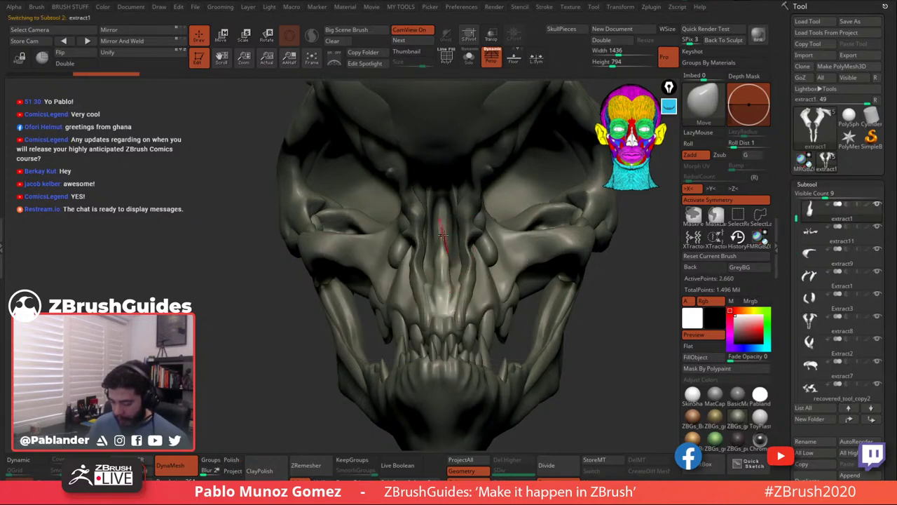
{"action": "left_click_drag", "start_coordinate": [443, 237], "coordinate": [450, 272], "text": "shift"}
{"action": "right_click_drag", "start_coordinate": [450, 271], "coordinate": [520, 262]}
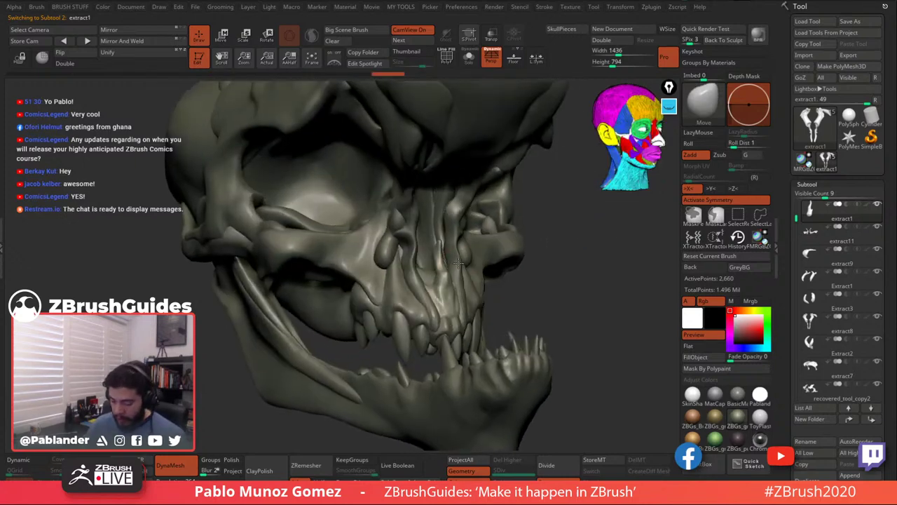
{"action": "left_click_drag", "start_coordinate": [447, 267], "coordinate": [439, 246], "text": "shift"}
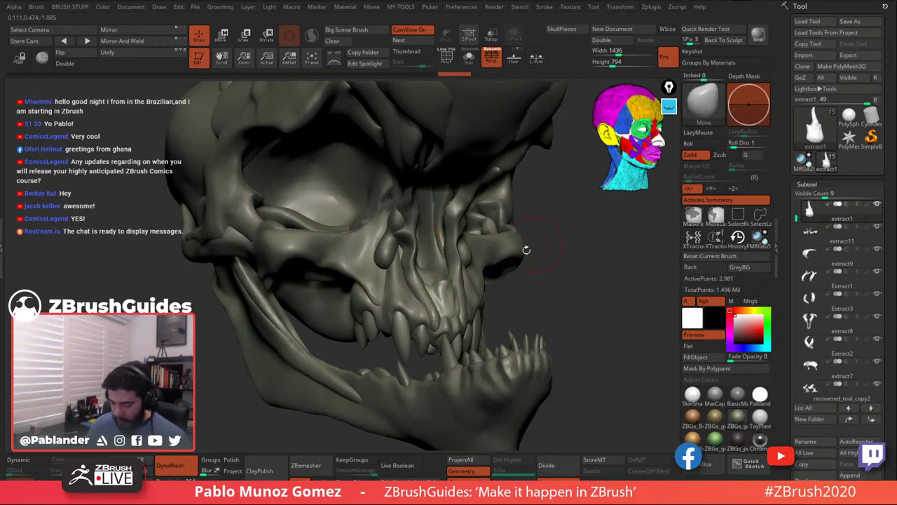
{"action": "right_click_drag", "start_coordinate": [525, 250], "coordinate": [448, 284], "text": "shift"}
{"action": "left_click_drag", "start_coordinate": [436, 287], "coordinate": [441, 284], "text": "shift"}
Widen extract1 with the Move brush between the nose strips, just above the front upper teeth.
{"action": "mouse_move", "coordinate": [441, 274]}
{"action": "right_mouse_down"}
{"action": "mouse_move", "coordinate": [436, 301]}
{"action": "mouse_move", "coordinate": [446, 281]}
{"action": "right_mouse_up"}
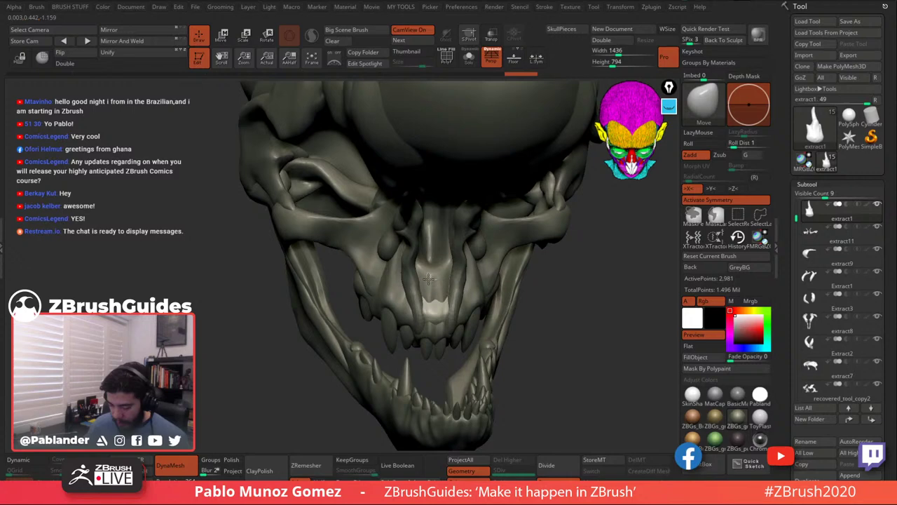
{"action": "left_click_drag", "start_coordinate": [428, 279], "coordinate": [436, 286]}
{"action": "right_click_drag", "start_coordinate": [440, 291], "coordinate": [427, 244]}
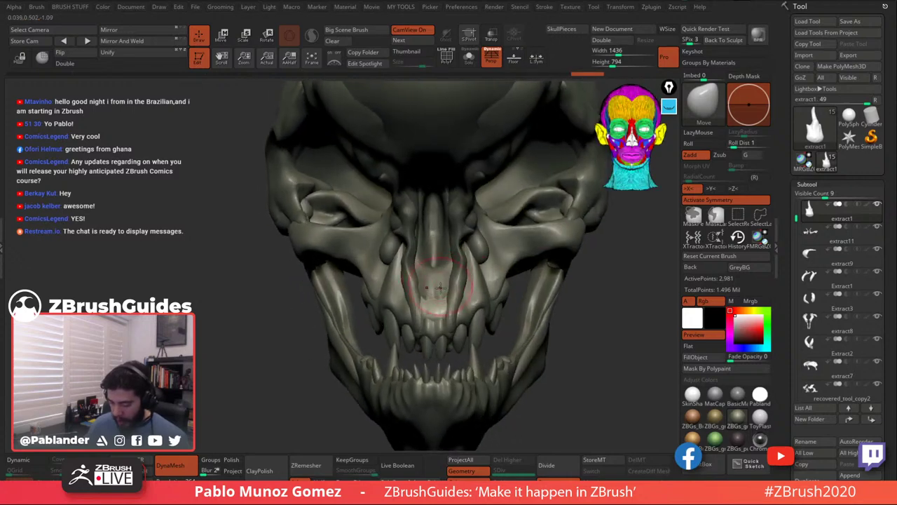
{"action": "left_click_drag", "start_coordinate": [441, 288], "coordinate": [466, 288]}
{"action": "left_click", "coordinate": [476, 298], "text": "alt"}
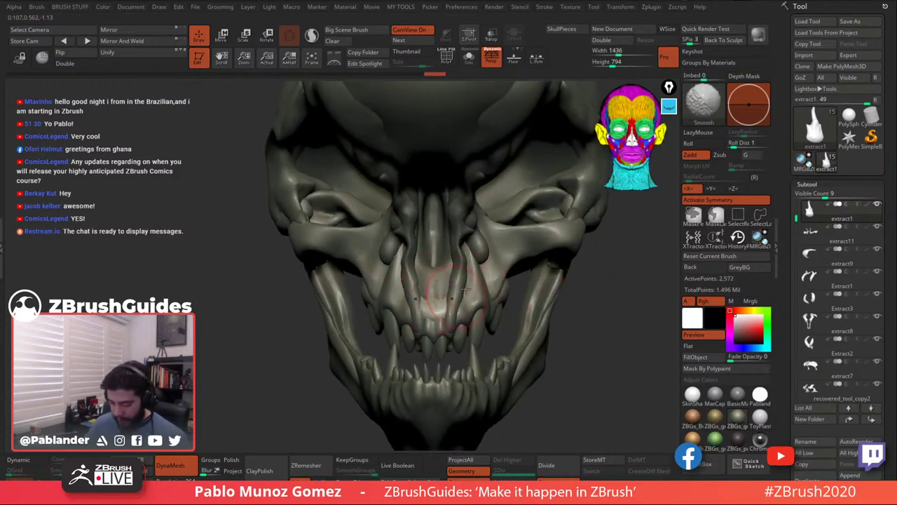
{"action": "mouse_move", "coordinate": [466, 289]}
{"action": "right_mouse_down"}
{"action": "mouse_move", "coordinate": [480, 213]}
{"action": "mouse_move", "coordinate": [448, 263]}
{"action": "right_mouse_up"}
Isolate extract5, mask its inner surface beside the nose, and create a new piece from it with the SkullPieces macro.
{"action": "left_click", "coordinate": [469, 58]}
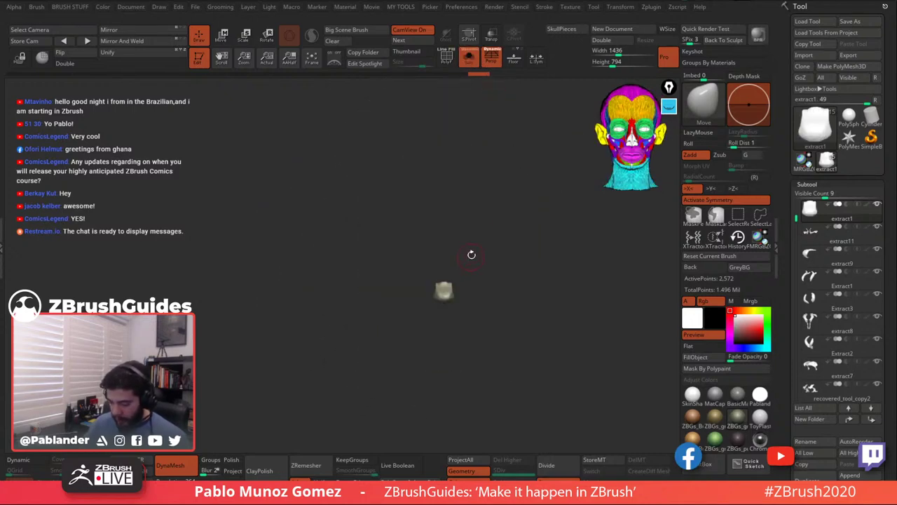
{"action": "left_click", "coordinate": [469, 60]}
{"action": "left_click", "coordinate": [478, 273], "text": "alt"}
{"action": "left_click", "coordinate": [469, 65]}
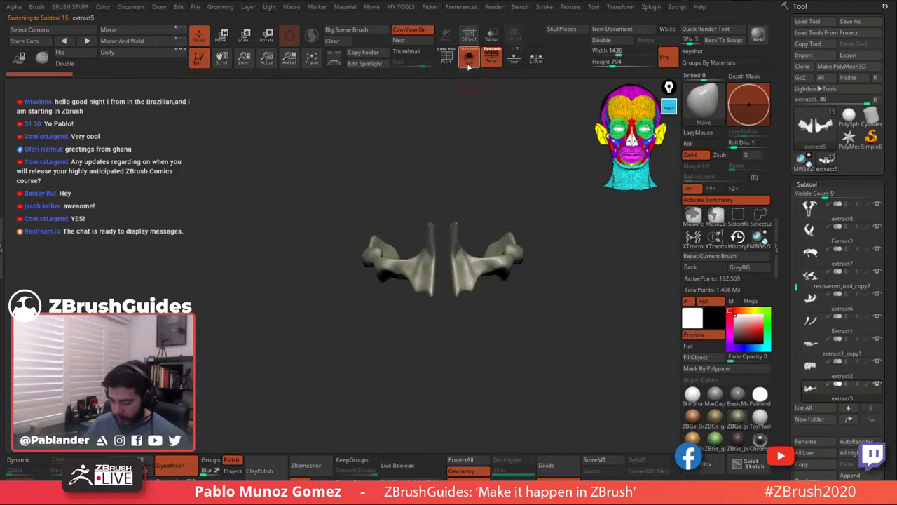
{"action": "right_click_drag", "start_coordinate": [467, 190], "coordinate": [474, 267], "text": "ctrl"}
{"action": "right_click", "coordinate": [471, 270]}
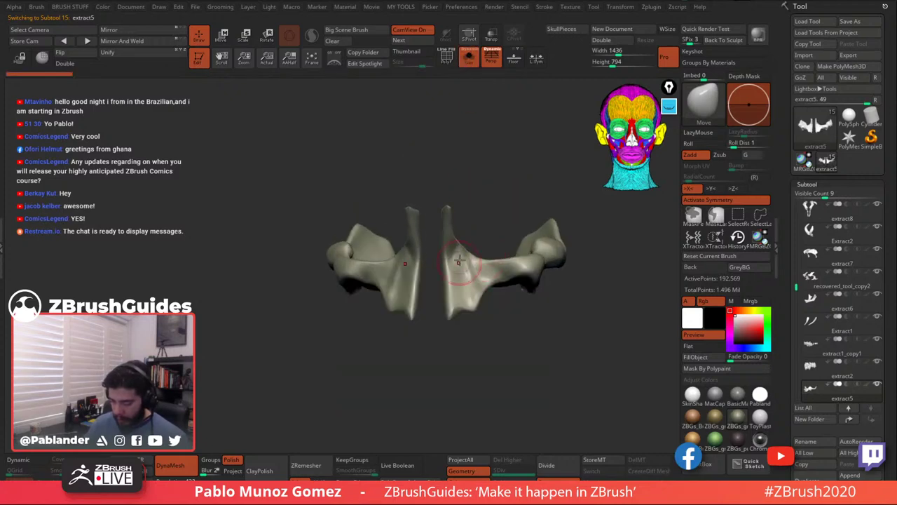
{"action": "key", "text": "ctrl"}
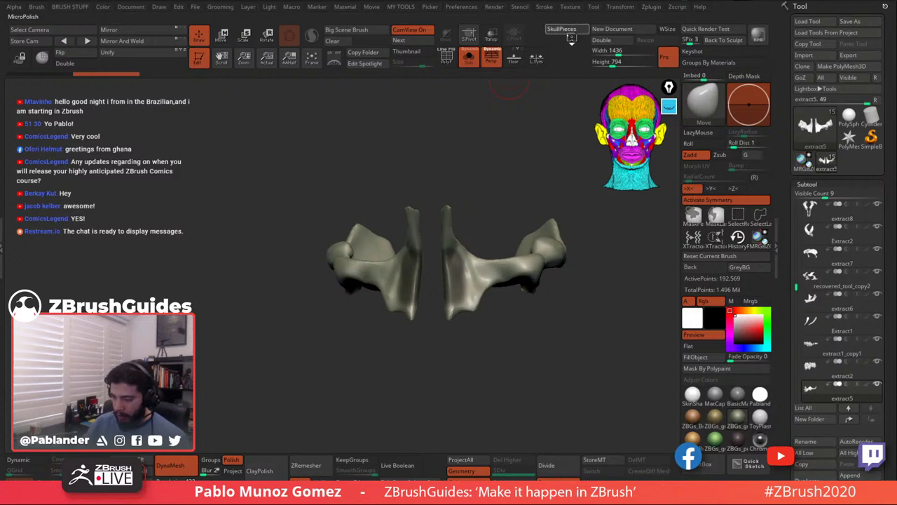
{"action": "key", "text": "Down"}
Fuse the two halves of the new Extract2 piece at the centre line and show the whole skull again.
{"action": "left_click_drag", "start_coordinate": [539, 260], "coordinate": [550, 278], "text": "ctrl"}
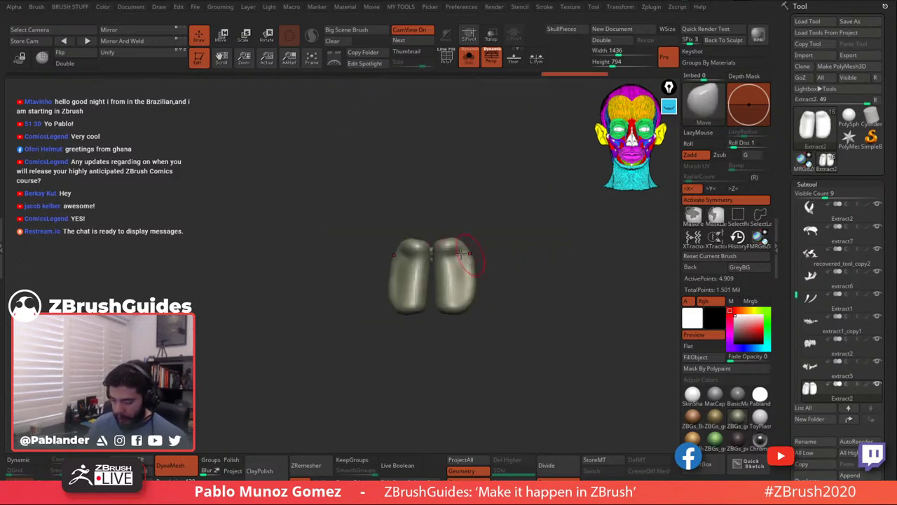
{"action": "key", "text": "shift"}
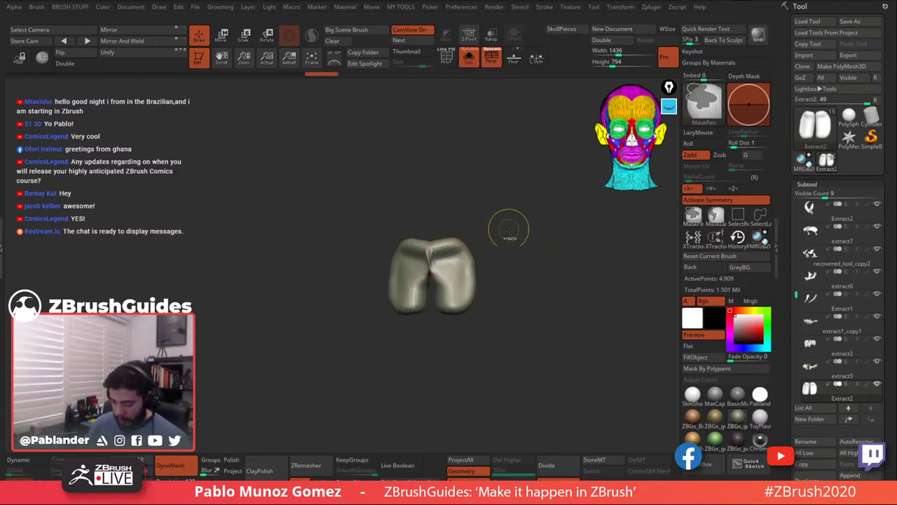
{"action": "left_click", "coordinate": [469, 57]}
Reshape Extract2 into a narrow, tall form along the nose with a resized Move brush and DynaMesh it.
{"action": "key", "text": "b"}
{"action": "mouse_move", "coordinate": [491, 216]}
{"action": "right_mouse_down"}
{"action": "mouse_move", "coordinate": [499, 227]}
{"action": "mouse_move", "coordinate": [468, 245]}
{"action": "mouse_move", "coordinate": [488, 261]}
{"action": "right_mouse_up"}
{"action": "key", "text": "space"}
{"action": "left_click_drag", "start_coordinate": [501, 244], "coordinate": [499, 259]}
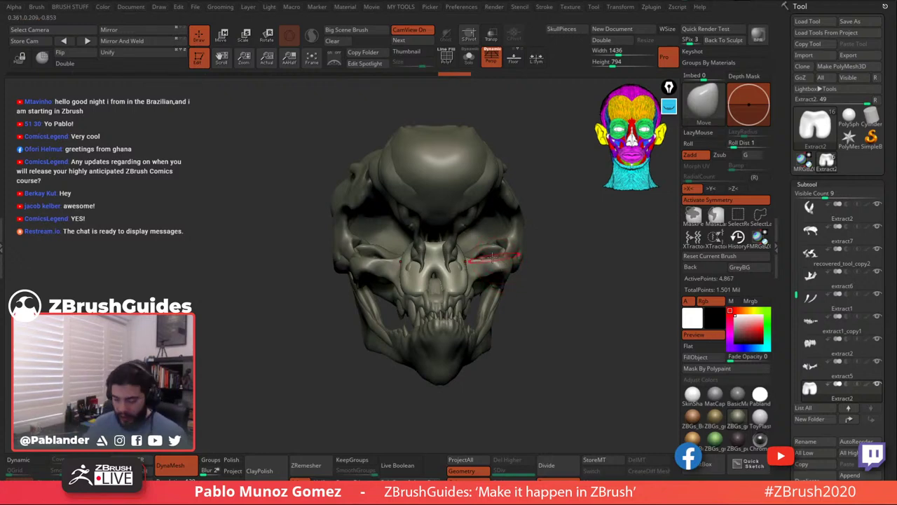
{"action": "right_click", "coordinate": [441, 250]}
{"action": "right_click_drag", "start_coordinate": [413, 248], "coordinate": [460, 278]}
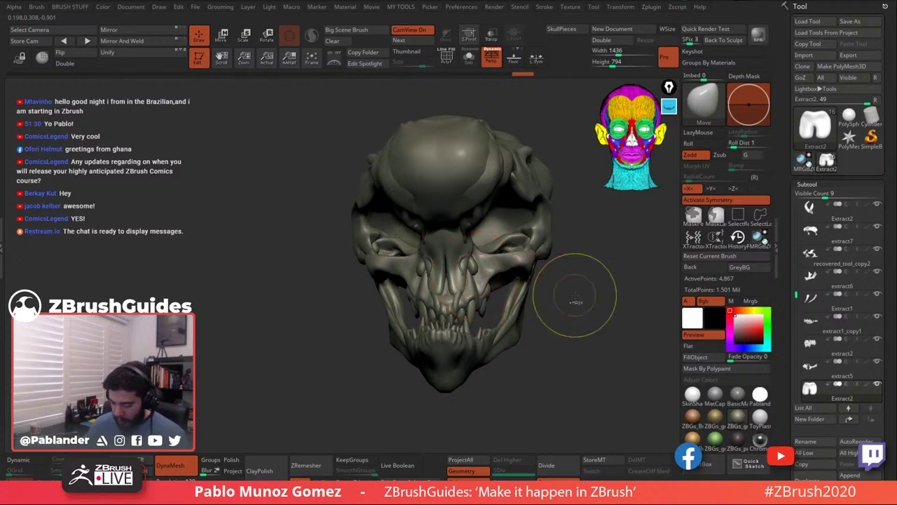
{"action": "key", "text": "space"}
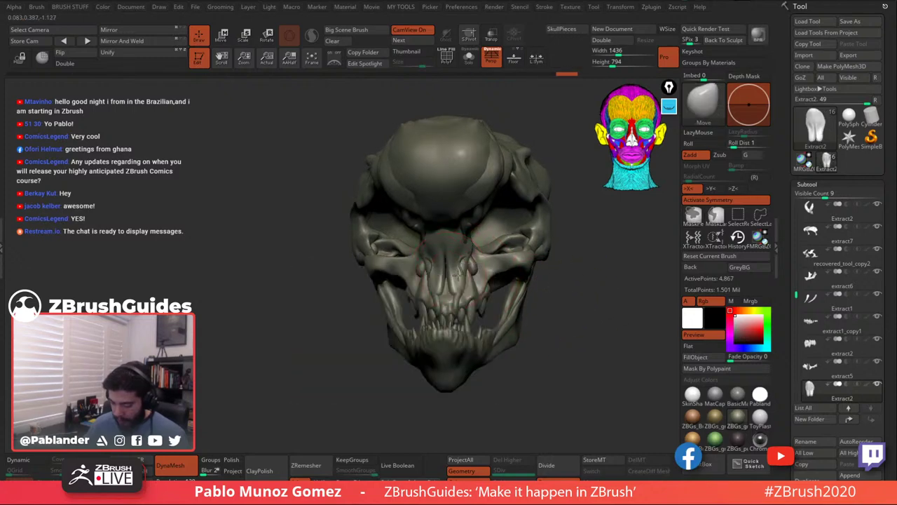
{"action": "key", "text": "space"}
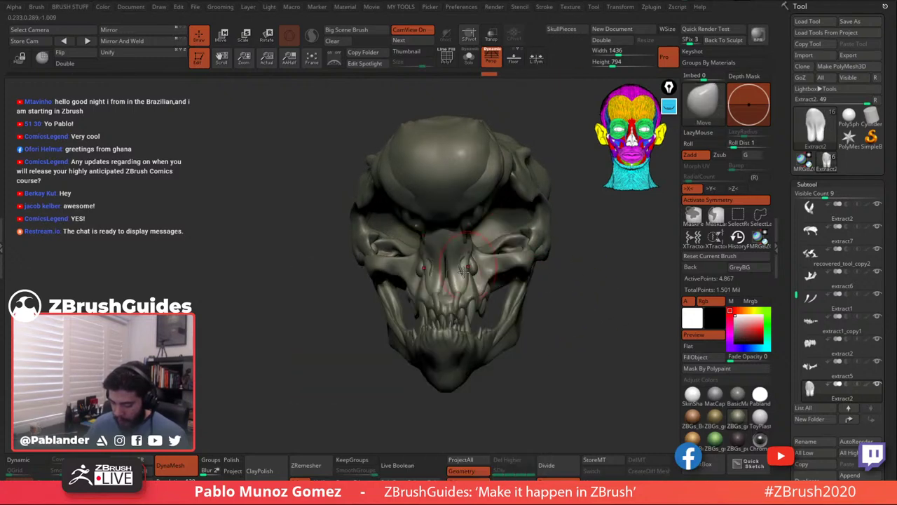
{"action": "left_click_drag", "start_coordinate": [454, 276], "coordinate": [457, 271]}
{"action": "left_click_drag", "start_coordinate": [576, 288], "coordinate": [584, 318], "text": "ctrl"}
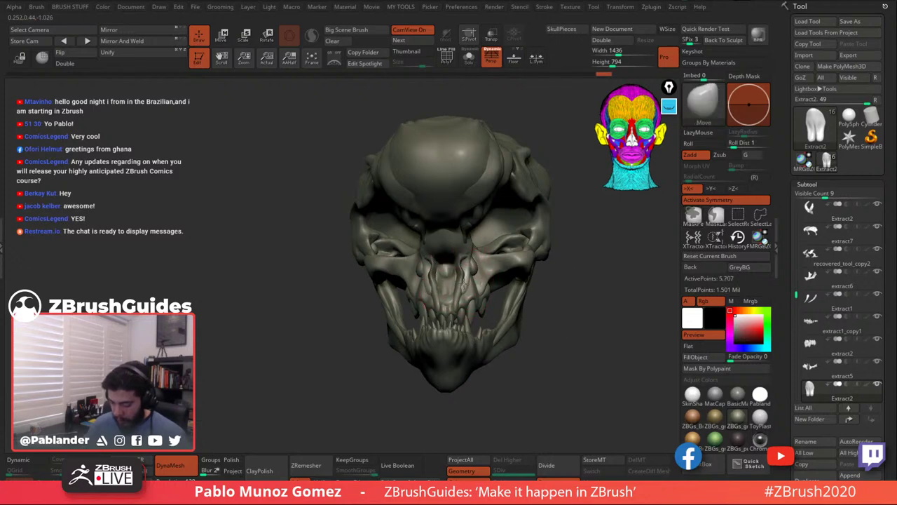
Adjust the profile of Extract2 between the brow and the nose with the Move brush from side and low angles.
{"action": "right_click_drag", "start_coordinate": [459, 239], "coordinate": [486, 228]}
{"action": "key", "text": "space"}
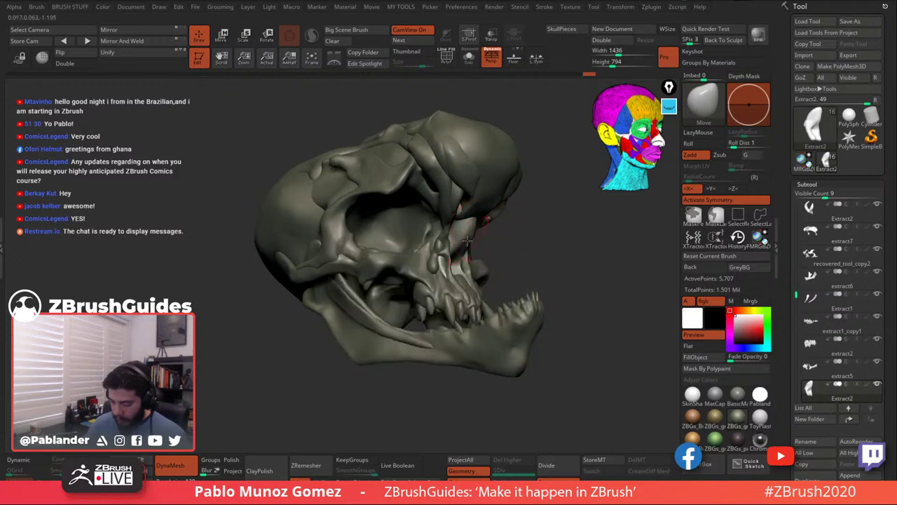
{"action": "mouse_move", "coordinate": [475, 221]}
{"action": "right_mouse_down", "text": "shift"}
{"action": "mouse_move", "coordinate": [489, 226]}
{"action": "mouse_move", "coordinate": [483, 239]}
{"action": "mouse_move", "coordinate": [453, 200]}
{"action": "mouse_move", "coordinate": [545, 282]}
{"action": "right_mouse_up", "text": "shift"}
{"action": "key", "text": "space"}
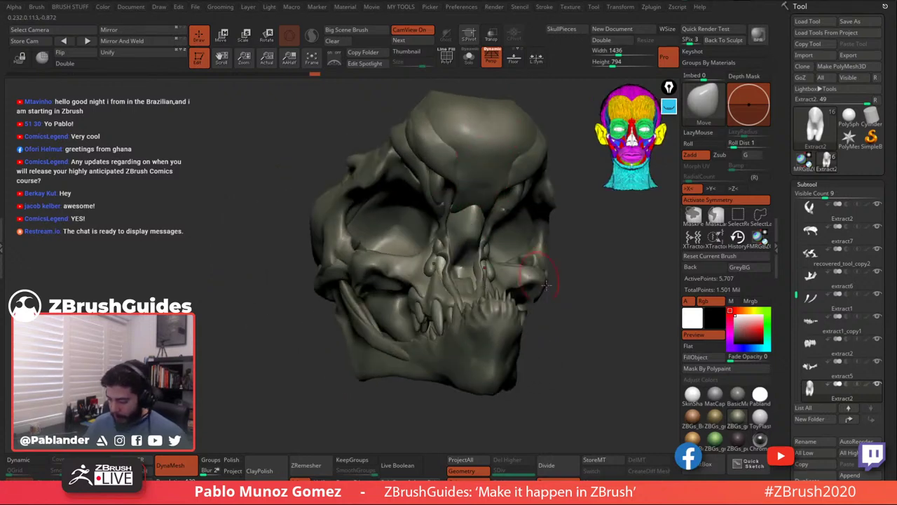
Toggle the visibility of Extract2 and examine the nose area from the front.
{"action": "left_click", "coordinate": [876, 371]}
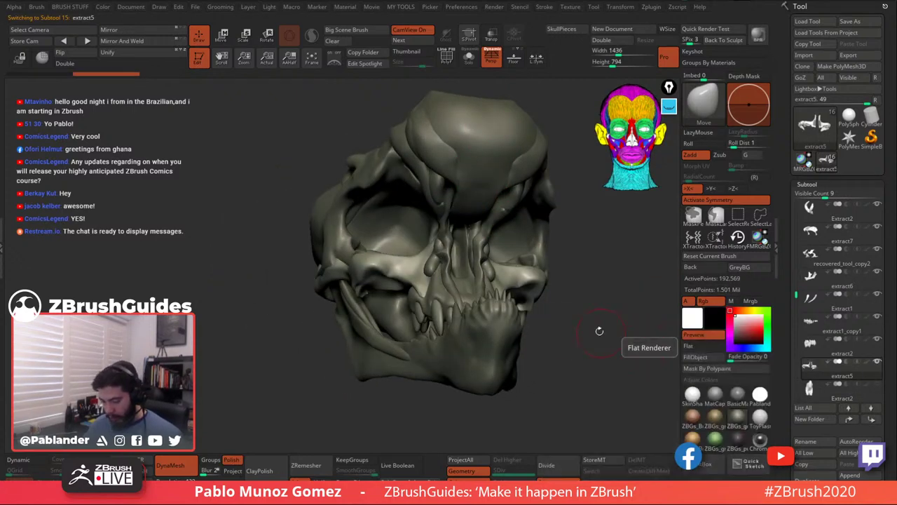
{"action": "right_click_drag", "start_coordinate": [634, 340], "coordinate": [536, 354]}
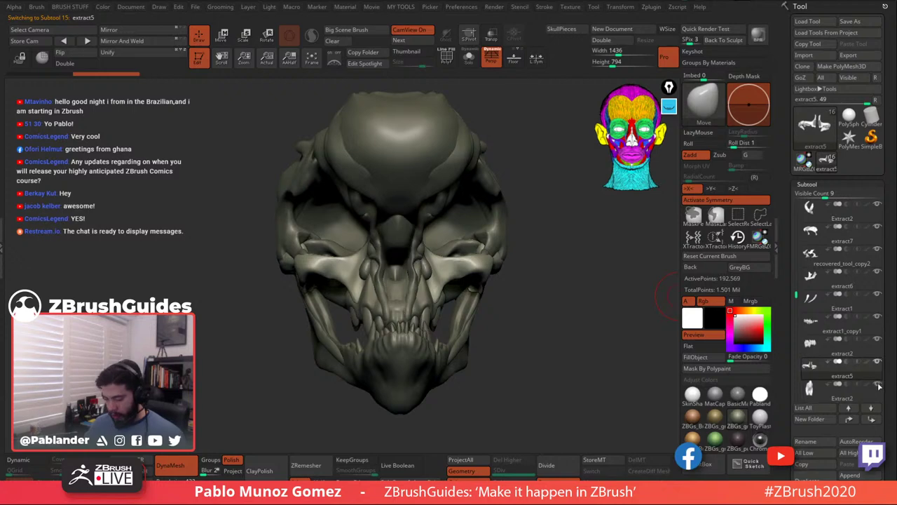
{"action": "mouse_move", "coordinate": [878, 385]}
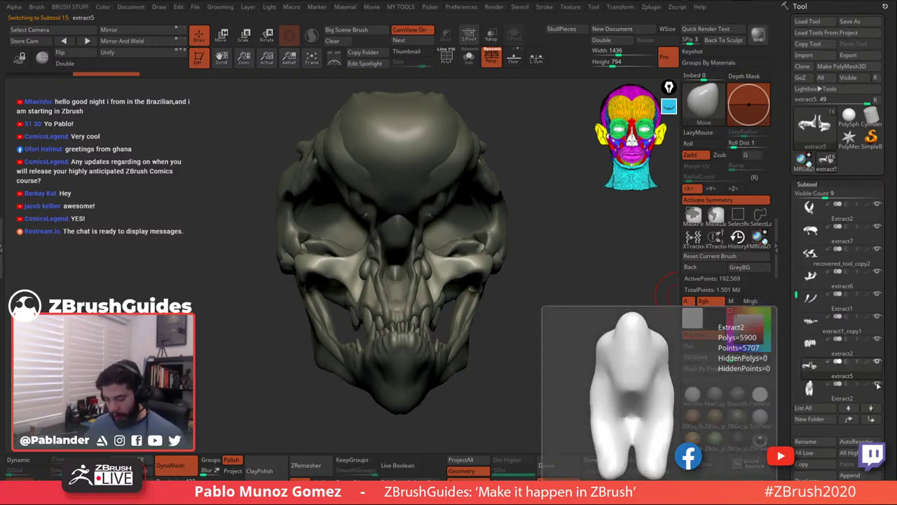
{"action": "left_click", "coordinate": [878, 385]}
{"action": "mouse_move", "coordinate": [420, 246]}
{"action": "right_mouse_down"}
{"action": "mouse_move", "coordinate": [393, 263]}
{"action": "mouse_move", "coordinate": [406, 272]}
{"action": "right_mouse_up"}
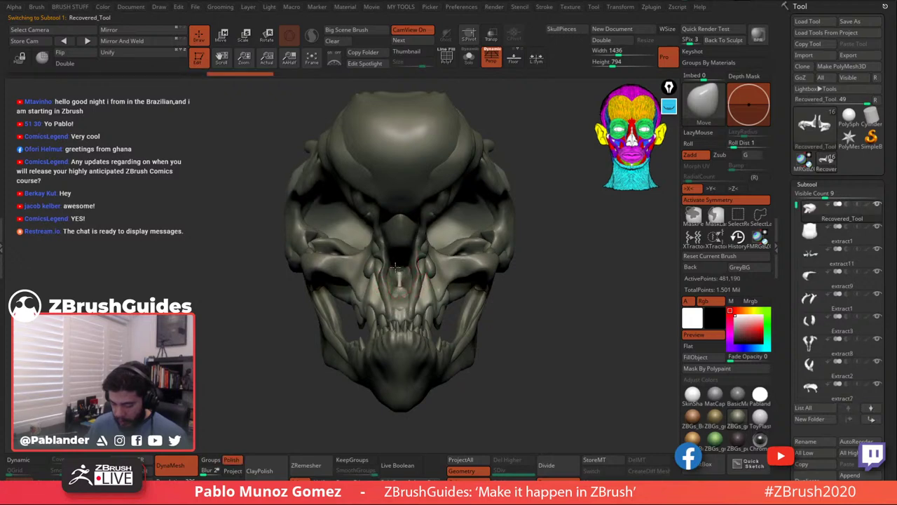
{"action": "right_click_drag", "start_coordinate": [406, 269], "coordinate": [398, 295]}
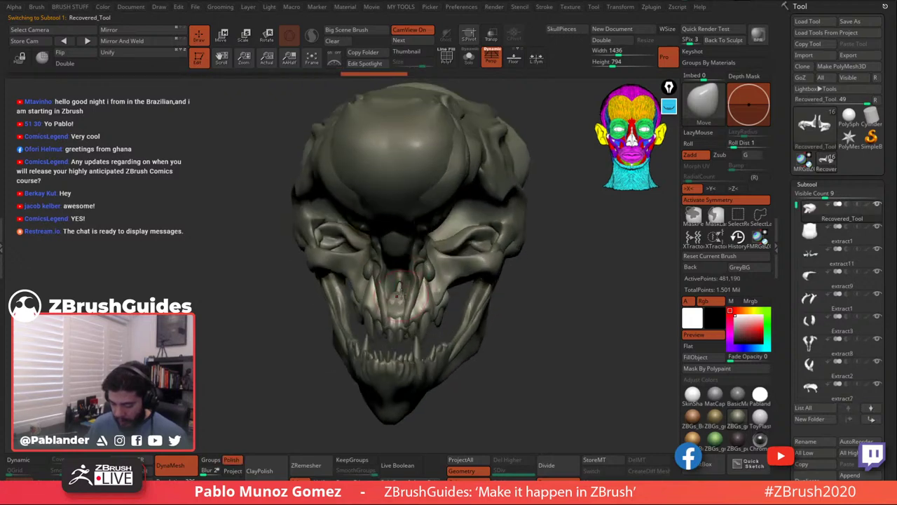
Select Extract2 again, reshape its upper end under the brow with a resized Move brush, and DynaMesh it.
{"action": "left_click", "coordinate": [401, 281], "text": "alt"}
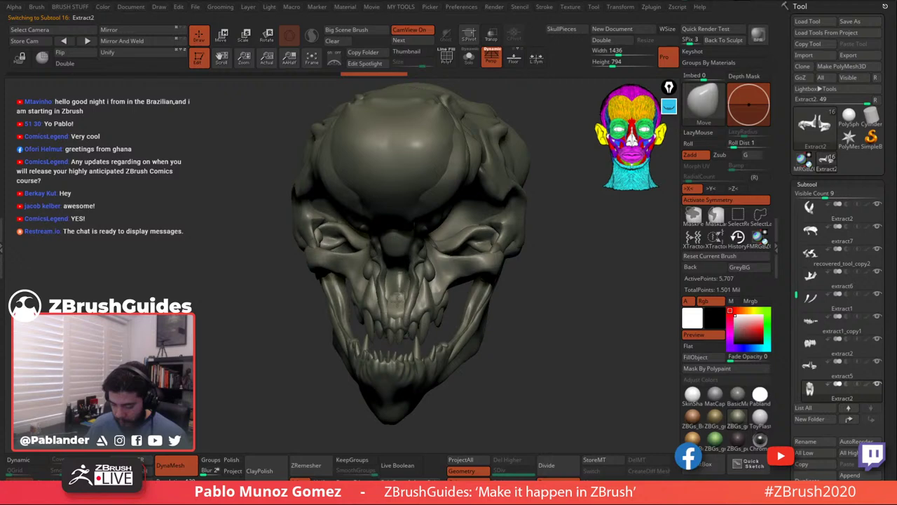
{"action": "mouse_move", "coordinate": [396, 301]}
{"action": "right_mouse_down"}
{"action": "mouse_move", "coordinate": [393, 252]}
{"action": "mouse_move", "coordinate": [416, 211]}
{"action": "mouse_move", "coordinate": [424, 168]}
{"action": "mouse_move", "coordinate": [446, 197]}
{"action": "mouse_move", "coordinate": [447, 254]}
{"action": "right_mouse_up"}
{"action": "key", "text": "space"}
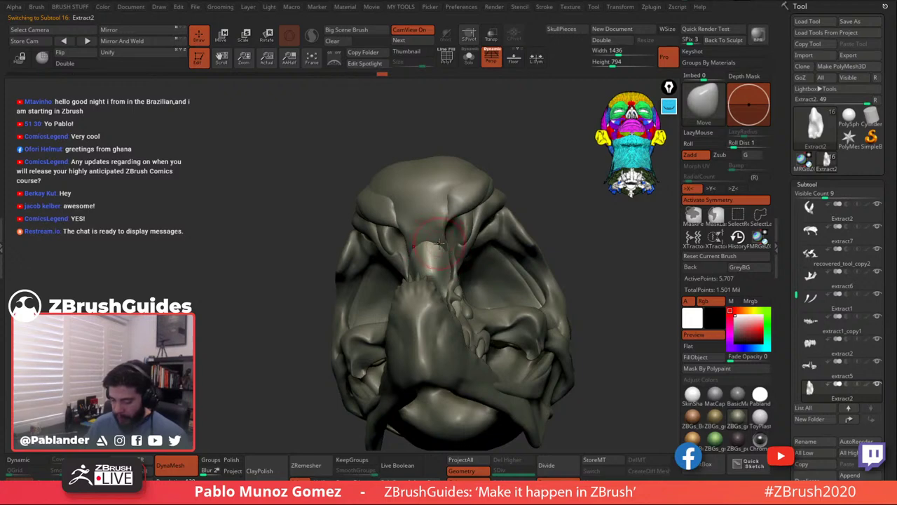
{"action": "mouse_move", "coordinate": [438, 237]}
{"action": "right_mouse_down"}
{"action": "mouse_move", "coordinate": [416, 246]}
{"action": "mouse_move", "coordinate": [417, 273]}
{"action": "mouse_move", "coordinate": [466, 258]}
{"action": "right_mouse_up"}
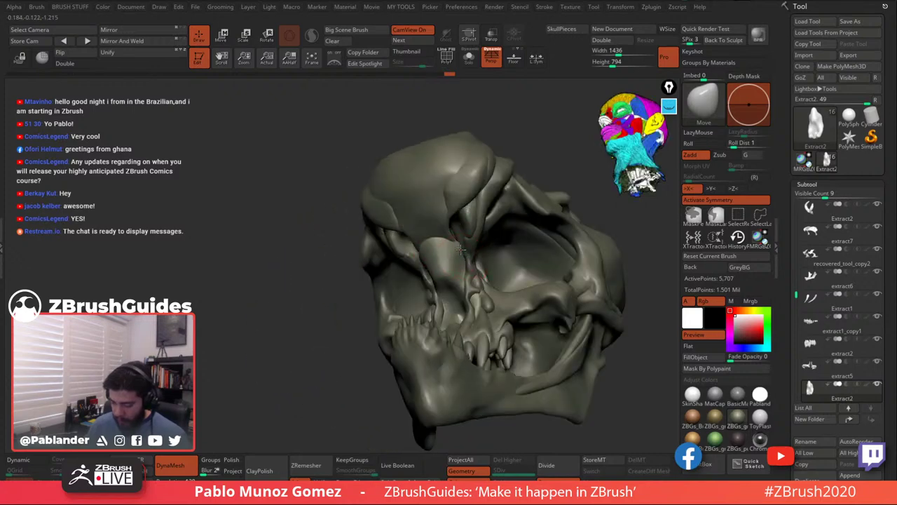
{"action": "left_click_drag", "start_coordinate": [533, 139], "coordinate": [539, 174], "text": "ctrl"}
Smooth Extract2 beneath the brow and DynaMesh it at a higher resolution.
{"action": "right_click_drag", "start_coordinate": [537, 179], "coordinate": [499, 147], "text": "alt"}
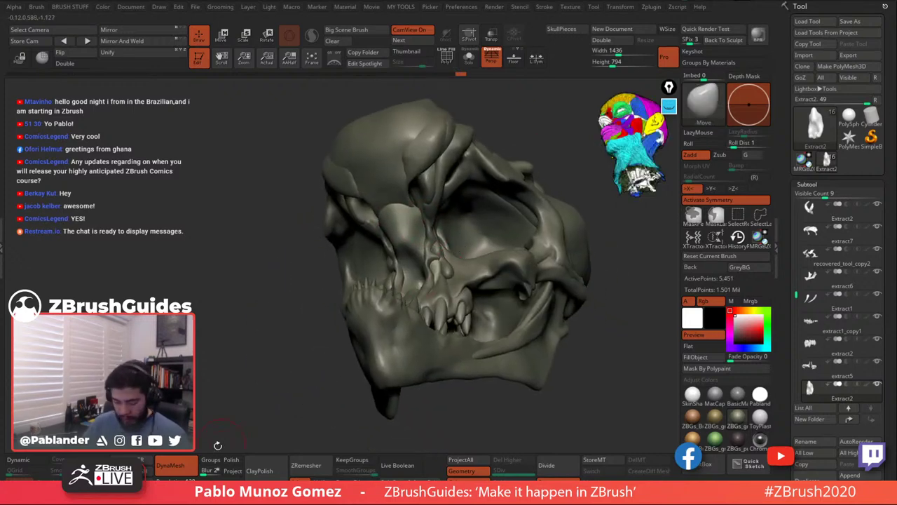
{"action": "left_click_drag", "start_coordinate": [412, 223], "coordinate": [416, 229], "text": "shift"}
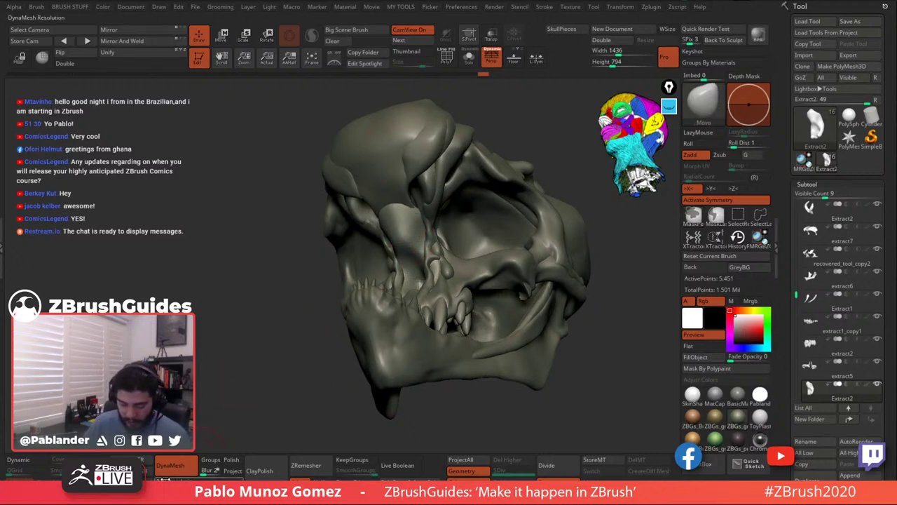
{"action": "left_click_drag", "start_coordinate": [200, 399], "coordinate": [282, 371], "text": "ctrl"}
Carve creases along the sides of Extract2 beside the nose with a resized DamStandard brush and smooth them.
{"action": "key", "text": "b"}
{"action": "key", "text": "d"}
{"action": "key", "text": "s"}
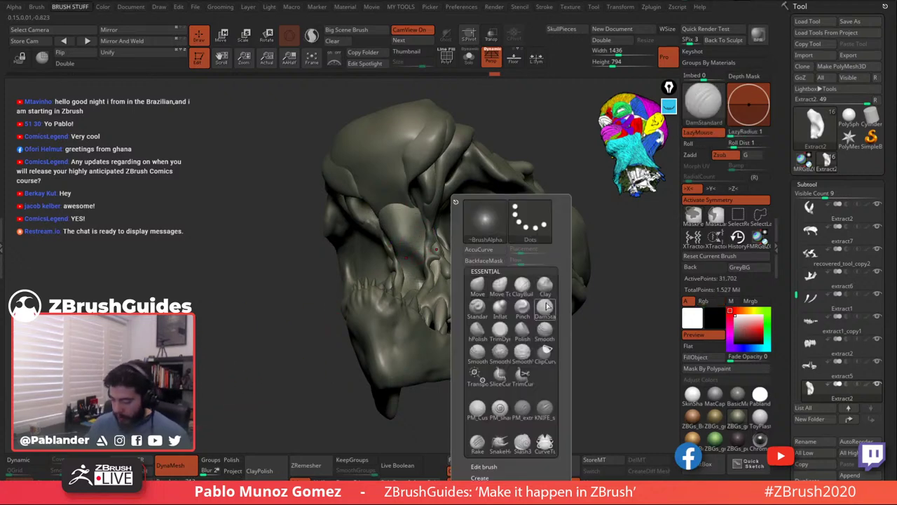
{"action": "key", "text": "space"}
{"action": "left_click_drag", "start_coordinate": [534, 201], "coordinate": [525, 201]}
{"action": "mouse_move", "coordinate": [455, 154]}
{"action": "right_mouse_down", "text": "ctrl"}
{"action": "mouse_move", "coordinate": [427, 206]}
{"action": "mouse_move", "coordinate": [408, 199]}
{"action": "right_mouse_up", "text": "ctrl"}
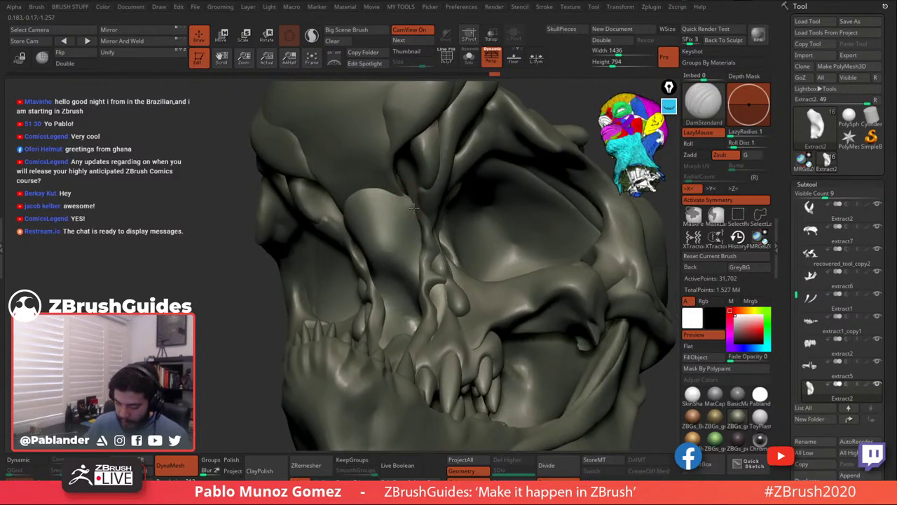
{"action": "key", "text": "shift"}
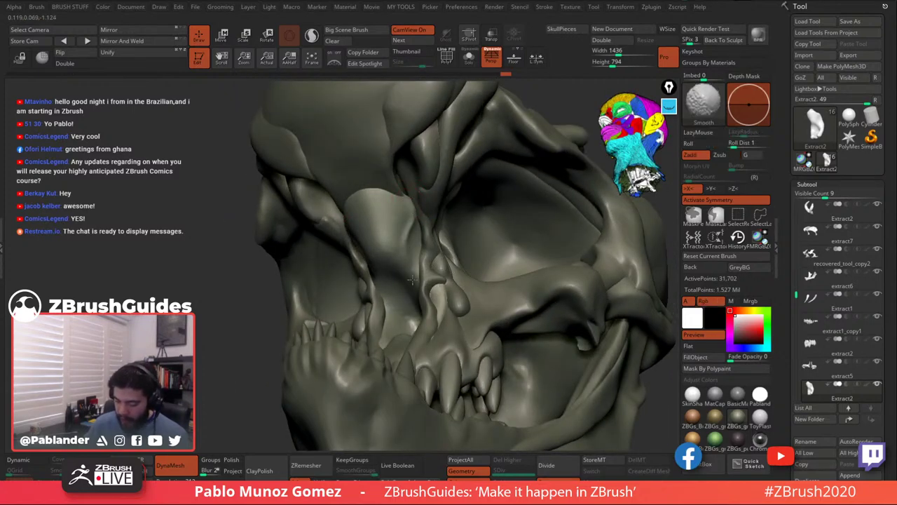
{"action": "right_click_drag", "start_coordinate": [412, 279], "coordinate": [372, 223]}
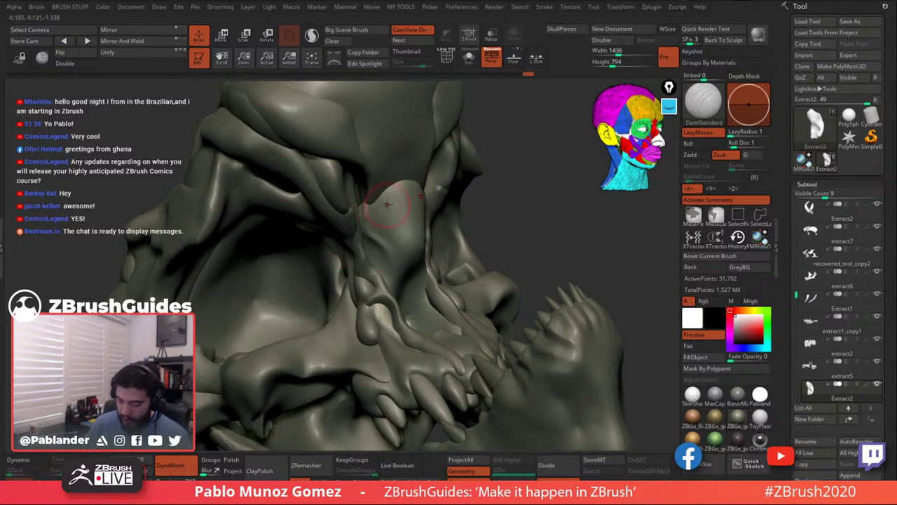
{"action": "right_click_drag", "start_coordinate": [387, 203], "coordinate": [426, 230]}
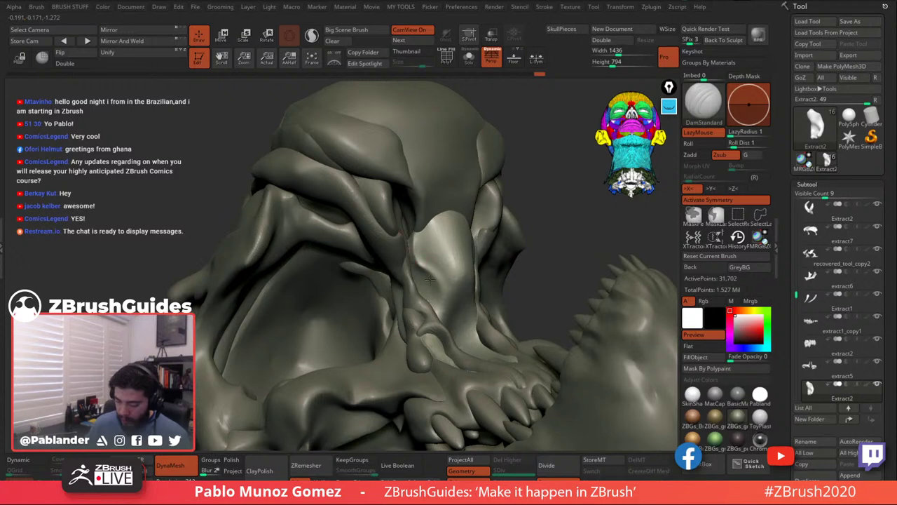
{"action": "right_click_drag", "start_coordinate": [421, 253], "coordinate": [460, 268]}
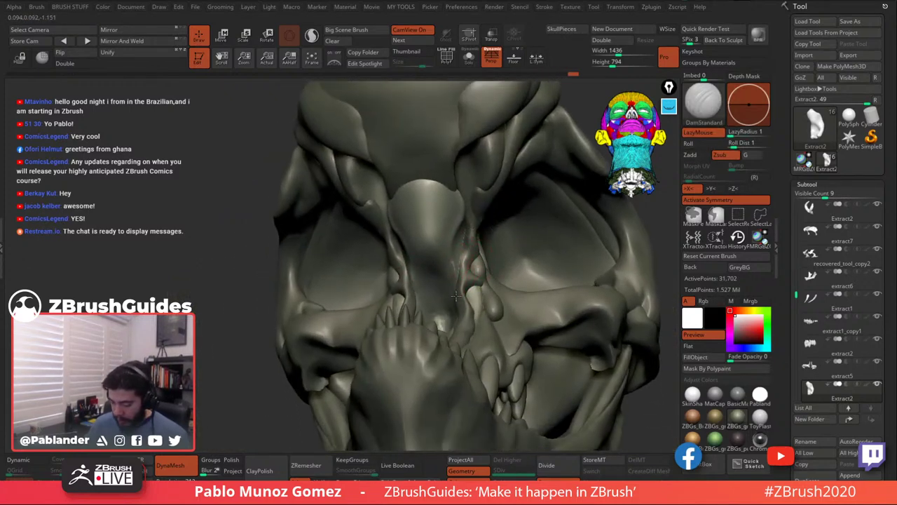
{"action": "left_click_drag", "start_coordinate": [458, 293], "coordinate": [470, 287], "text": "shift"}
Isolate Extract2 and sculpt the hollow of the nasal opening and its side walls with the Clay brush.
{"action": "mouse_move", "coordinate": [471, 286]}
{"action": "right_mouse_down", "text": "ctrl"}
{"action": "mouse_move", "coordinate": [465, 234]}
{"action": "mouse_move", "coordinate": [467, 255]}
{"action": "mouse_move", "coordinate": [450, 270]}
{"action": "mouse_move", "coordinate": [478, 221]}
{"action": "mouse_move", "coordinate": [486, 251]}
{"action": "right_mouse_up", "text": "ctrl"}
{"action": "left_click", "coordinate": [469, 57]}
{"action": "key", "text": "b"}
{"action": "left_click", "coordinate": [525, 287]}
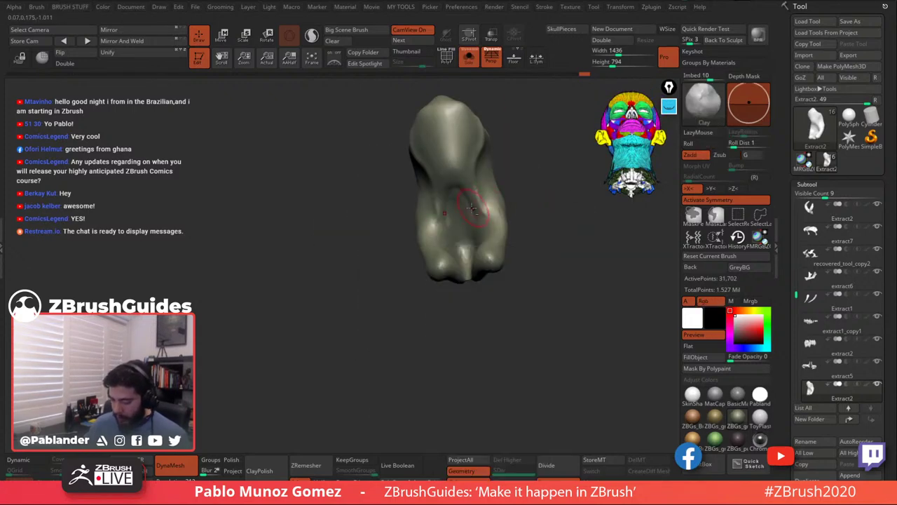
{"action": "left_click_drag", "start_coordinate": [452, 205], "coordinate": [452, 224]}
{"action": "mouse_move", "coordinate": [454, 249]}
{"action": "right_mouse_down"}
{"action": "mouse_move", "coordinate": [443, 264]}
{"action": "mouse_move", "coordinate": [497, 249]}
{"action": "mouse_move", "coordinate": [491, 222]}
{"action": "right_mouse_up"}
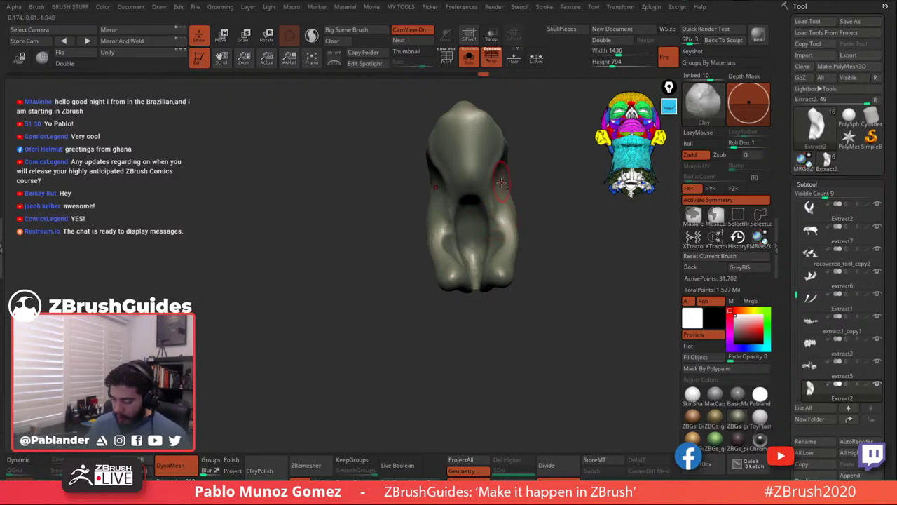
{"action": "right_click_drag", "start_coordinate": [501, 182], "coordinate": [493, 169]}
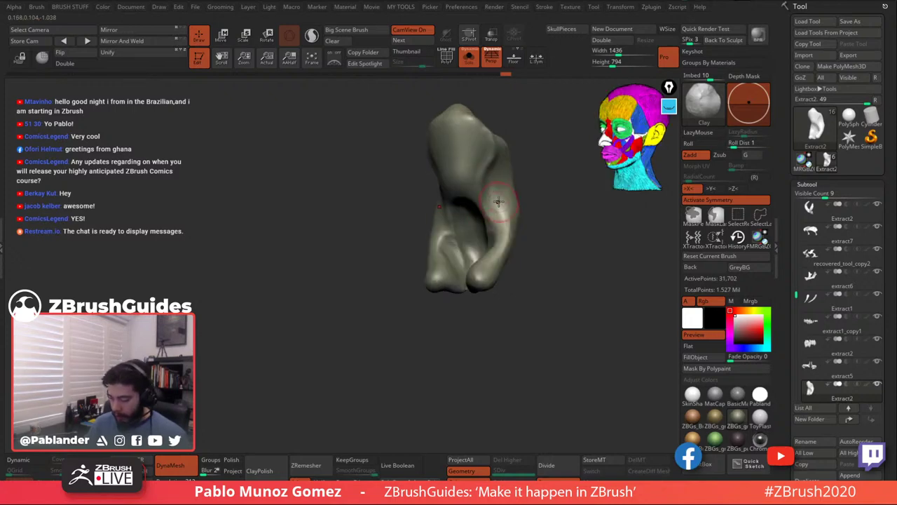
{"action": "mouse_move", "coordinate": [509, 206]}
{"action": "right_mouse_down"}
{"action": "mouse_move", "coordinate": [474, 228]}
{"action": "mouse_move", "coordinate": [478, 210]}
{"action": "mouse_move", "coordinate": [518, 257]}
{"action": "right_mouse_up"}
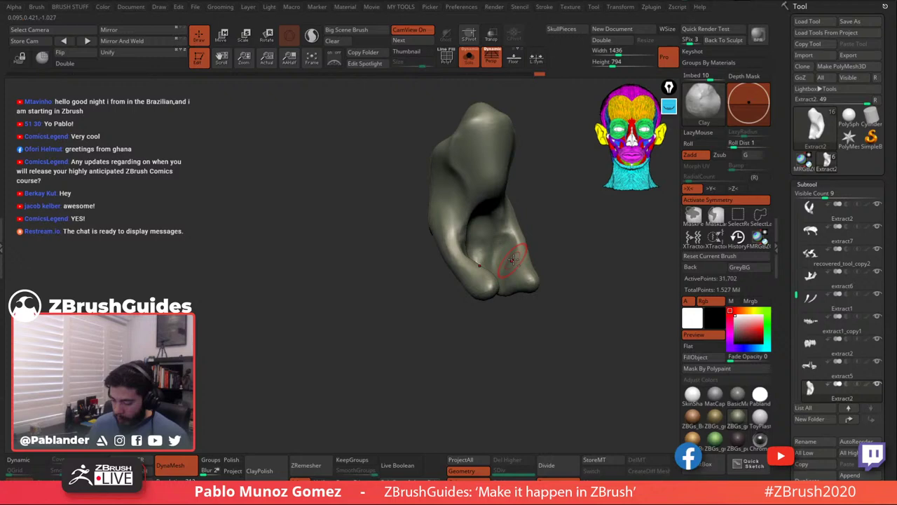
Show all skull pieces again, refine Extract2 around the nose with the Clay brush, and DynaMesh it.
{"action": "left_click", "coordinate": [469, 63]}
{"action": "right_click_drag", "start_coordinate": [513, 163], "coordinate": [491, 240]}
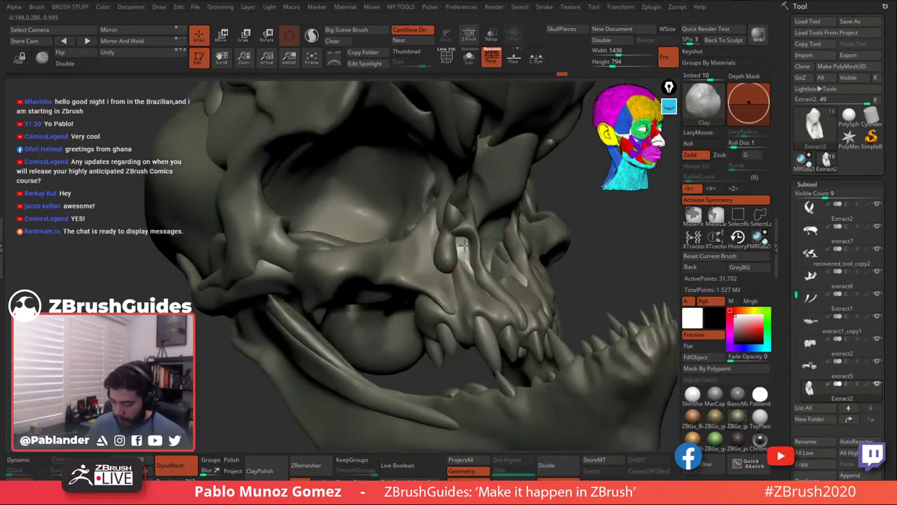
{"action": "right_click_drag", "start_coordinate": [475, 276], "coordinate": [480, 157]}
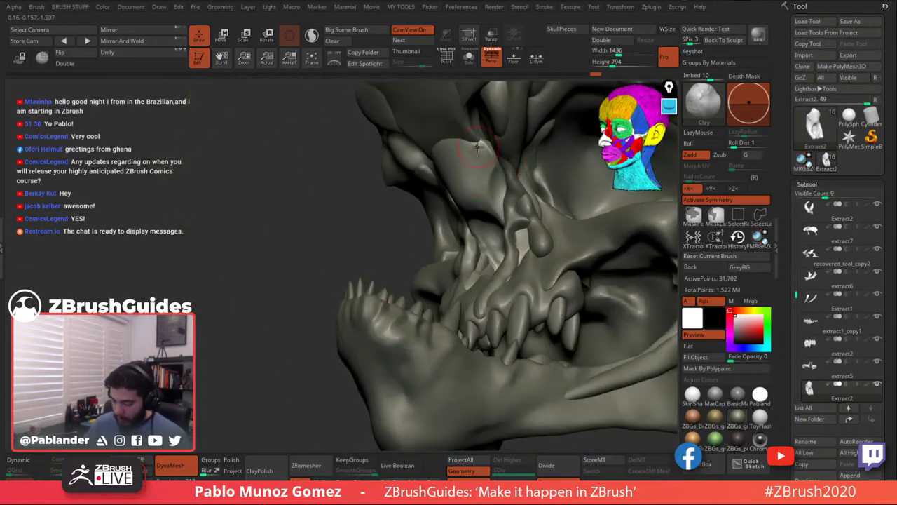
{"action": "mouse_move", "coordinate": [507, 213]}
{"action": "right_mouse_down", "text": "ctrl"}
{"action": "mouse_move", "coordinate": [508, 235]}
{"action": "mouse_move", "coordinate": [558, 228]}
{"action": "mouse_move", "coordinate": [562, 256]}
{"action": "right_mouse_up", "text": "ctrl"}
{"action": "left_click_drag", "start_coordinate": [563, 256], "coordinate": [571, 265], "text": "ctrl"}
{"action": "mouse_move", "coordinate": [562, 255]}
{"action": "right_mouse_down"}
{"action": "mouse_move", "coordinate": [483, 207]}
{"action": "mouse_move", "coordinate": [489, 244]}
{"action": "right_mouse_up"}
Isolate Extract2, cut the midline and inner edges of the nasal opening with DamStandard, and DynaMesh it.
{"action": "key", "text": "b"}
{"action": "key", "text": "d"}
{"action": "key", "text": "s"}
{"action": "right_click", "coordinate": [483, 209]}
{"action": "left_click", "coordinate": [469, 58]}
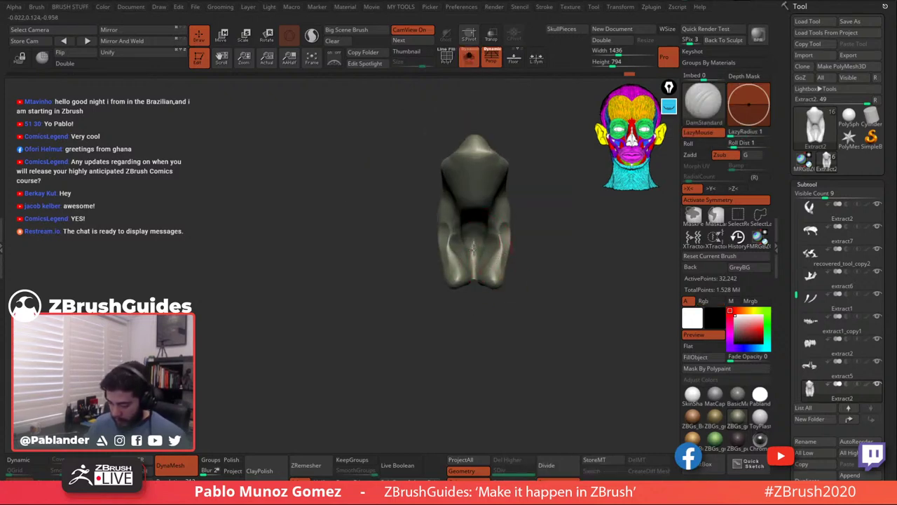
{"action": "left_click_drag", "start_coordinate": [474, 248], "coordinate": [473, 281]}
{"action": "right_click_drag", "start_coordinate": [480, 218], "coordinate": [487, 190]}
{"action": "right_click", "coordinate": [487, 196]}
{"action": "left_click_drag", "start_coordinate": [518, 203], "coordinate": [485, 205]}
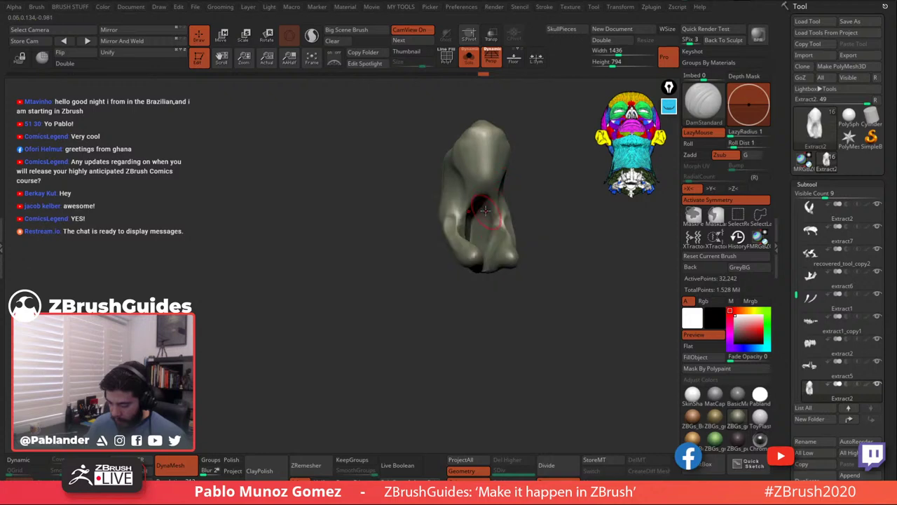
{"action": "right_click_drag", "start_coordinate": [488, 230], "coordinate": [539, 202]}
{"action": "left_click_drag", "start_coordinate": [539, 203], "coordinate": [543, 204], "text": "ctrl"}
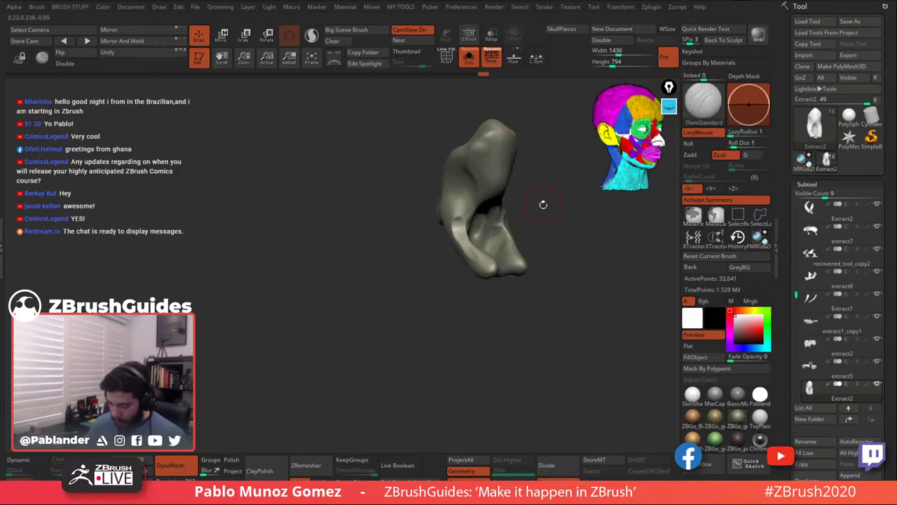
Deepen the groove inside the nasal opening, add volume with Inflat, DynaMesh and smooth Extract2, and show all pieces again.
{"action": "right_click_drag", "start_coordinate": [543, 203], "coordinate": [486, 214]}
{"action": "left_click_drag", "start_coordinate": [481, 228], "coordinate": [481, 259]}
{"action": "mouse_move", "coordinate": [503, 223]}
{"action": "right_mouse_down"}
{"action": "mouse_move", "coordinate": [543, 199]}
{"action": "mouse_move", "coordinate": [565, 166]}
{"action": "right_mouse_up"}
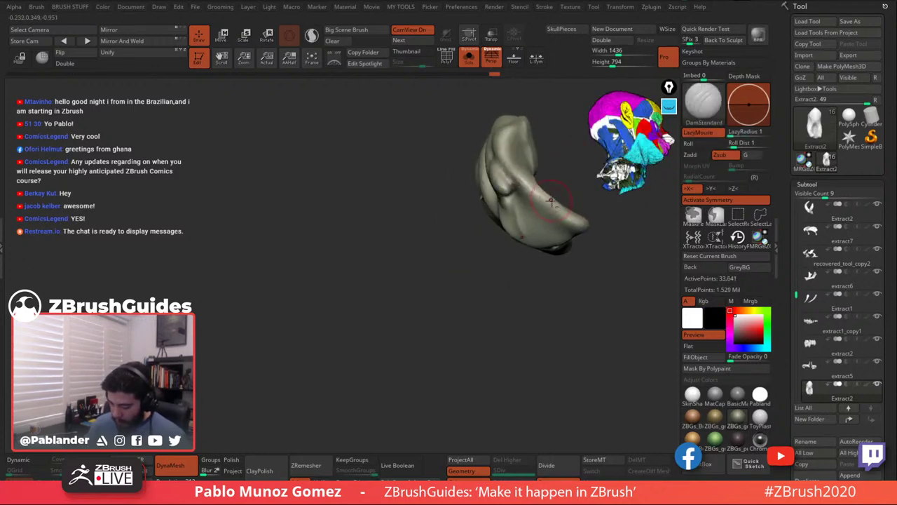
{"action": "right_click", "coordinate": [552, 202]}
{"action": "left_click", "coordinate": [565, 307]}
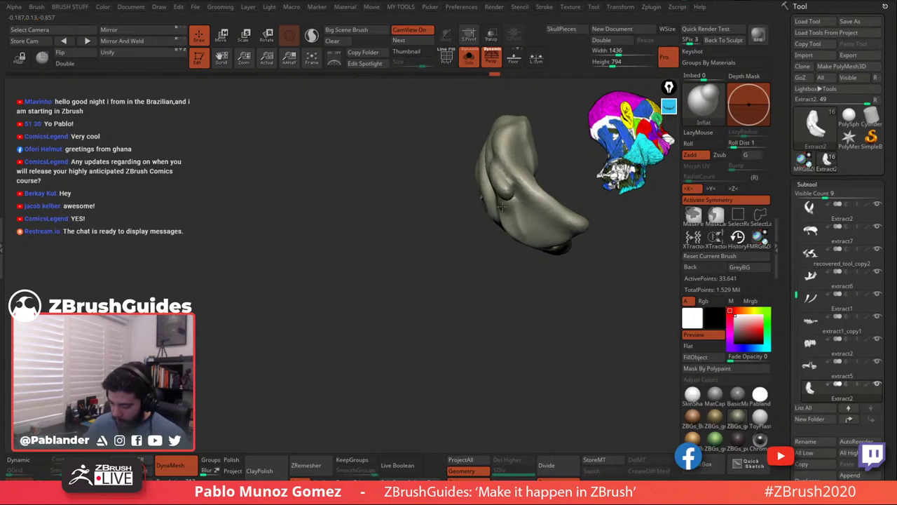
{"action": "left_click_drag", "start_coordinate": [473, 266], "coordinate": [478, 272], "text": "ctrl"}
{"action": "right_click_drag", "start_coordinate": [520, 293], "coordinate": [438, 311]}
{"action": "left_click_drag", "start_coordinate": [486, 195], "coordinate": [485, 210], "text": "shift"}
{"action": "left_click", "coordinate": [469, 57]}
Select the Recovered_Tool skull, build up bumps across its lower back with the Inflat brush, and DynaMesh it.
{"action": "right_click_drag", "start_coordinate": [506, 184], "coordinate": [522, 249], "text": "ctrl"}
{"action": "left_click", "coordinate": [478, 229], "text": "alt"}
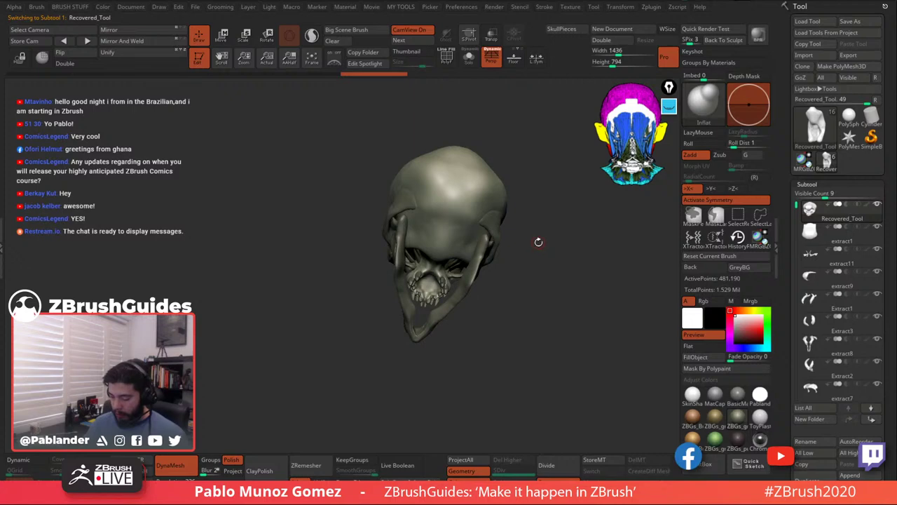
{"action": "right_click", "coordinate": [469, 209]}
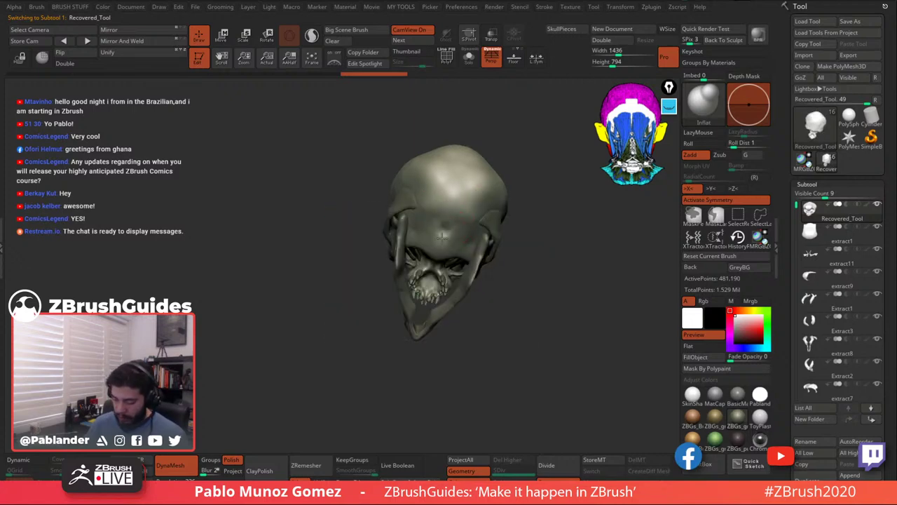
{"action": "mouse_move", "coordinate": [431, 228]}
{"action": "right_mouse_down"}
{"action": "mouse_move", "coordinate": [435, 257]}
{"action": "mouse_move", "coordinate": [523, 197]}
{"action": "right_mouse_up"}
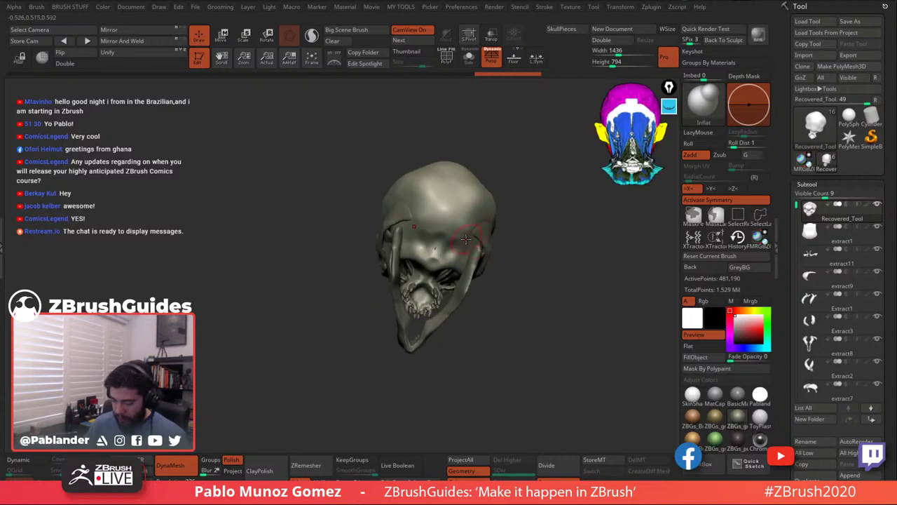
{"action": "mouse_move", "coordinate": [523, 191]}
{"action": "left_mouse_down", "text": "ctrl"}
{"action": "mouse_move", "coordinate": [532, 223]}
{"action": "mouse_move", "coordinate": [520, 211]}
{"action": "left_mouse_up", "text": "ctrl"}
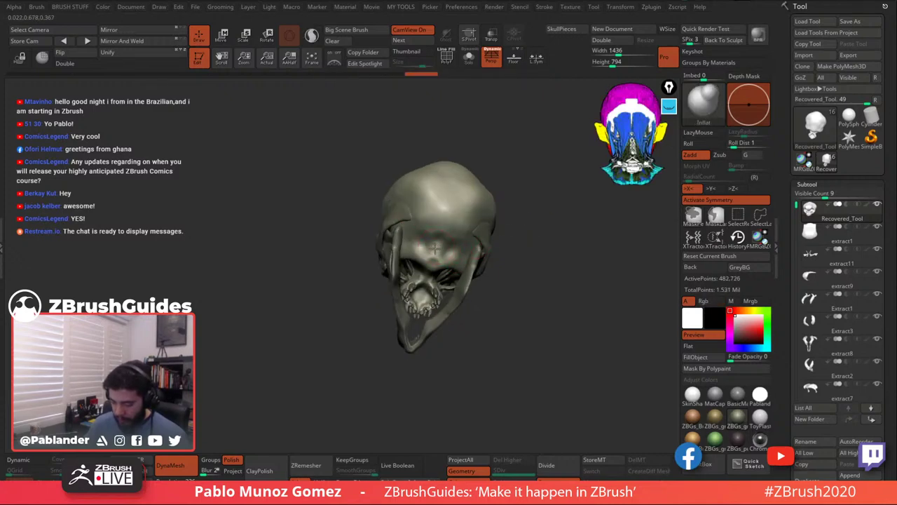
Inflate the center of the skull's rear base, DynaMesh it, and sink and smooth dips between the bumps.
{"action": "left_click_drag", "start_coordinate": [439, 245], "coordinate": [436, 249]}
{"action": "right_click_drag", "start_coordinate": [452, 264], "coordinate": [555, 237]}
{"action": "left_click_drag", "start_coordinate": [556, 236], "coordinate": [566, 271], "text": "ctrl"}
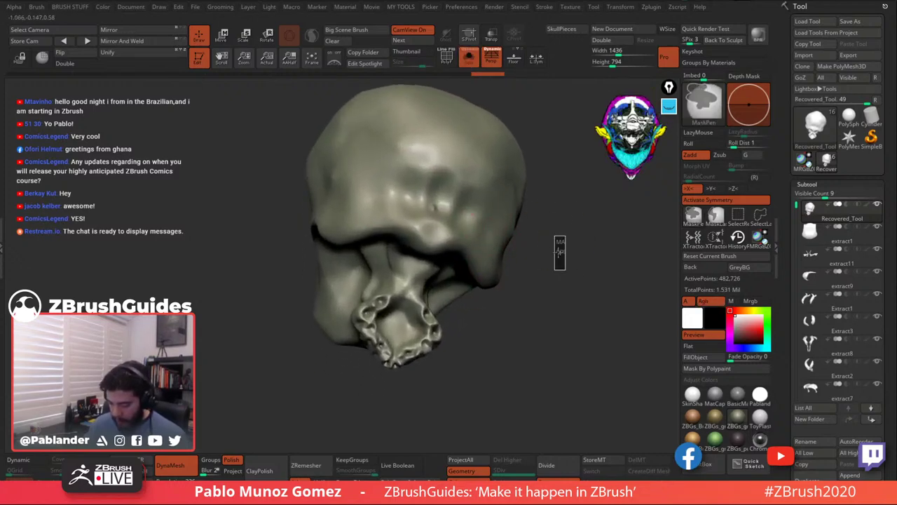
{"action": "left_click_drag", "start_coordinate": [437, 199], "coordinate": [442, 200], "text": "alt"}
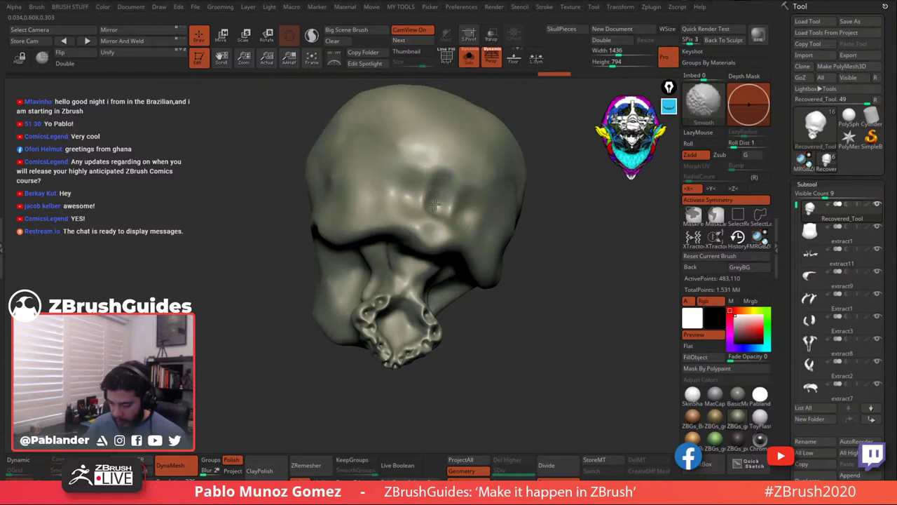
{"action": "right_click_drag", "start_coordinate": [436, 200], "coordinate": [545, 262]}
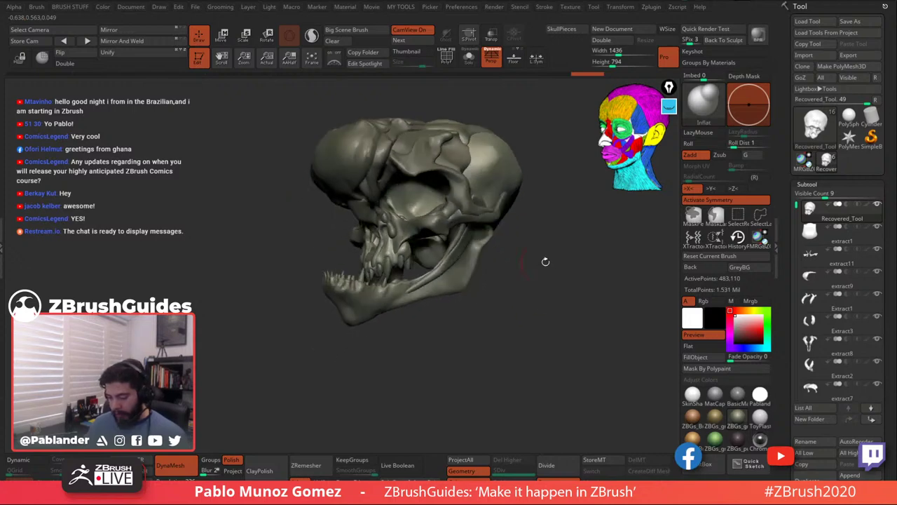
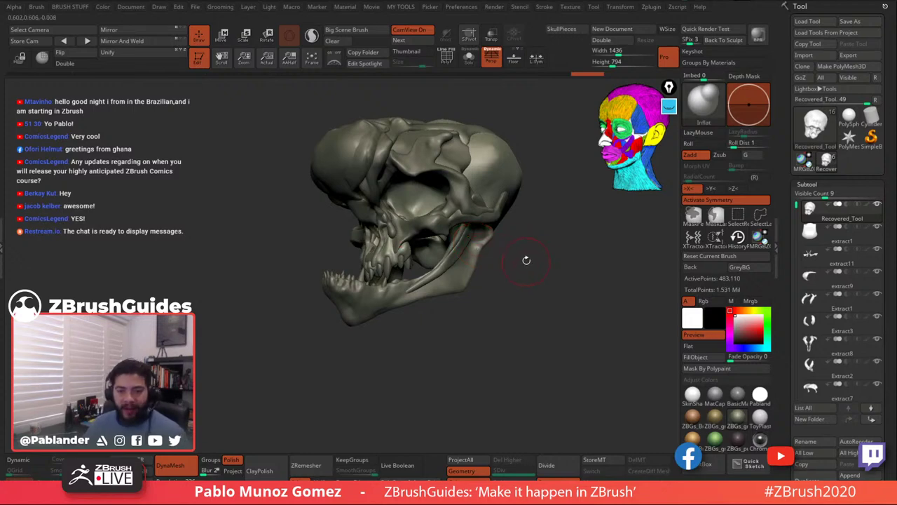
{"action": "mouse_move", "coordinate": [526, 260]}
{"action": "left_mouse_down"}
{"action": "mouse_move", "coordinate": [527, 272]}
{"action": "mouse_move", "coordinate": [563, 277]}
{"action": "mouse_move", "coordinate": [544, 266]}
{"action": "mouse_move", "coordinate": [458, 322]}
{"action": "mouse_move", "coordinate": [517, 300]}
{"action": "mouse_move", "coordinate": [526, 265]}
{"action": "left_mouse_up"}
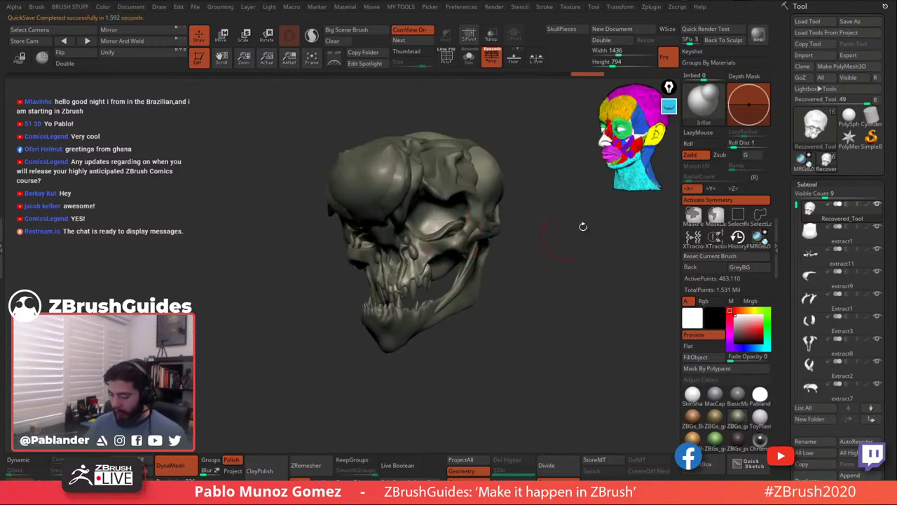
Set the subtool list's visible count to 15 and scroll through the pieces back to Recovered_Tool.
{"action": "left_click_drag", "start_coordinate": [891, 176], "coordinate": [891, 129]}
{"action": "left_click_drag", "start_coordinate": [826, 148], "coordinate": [848, 148]}
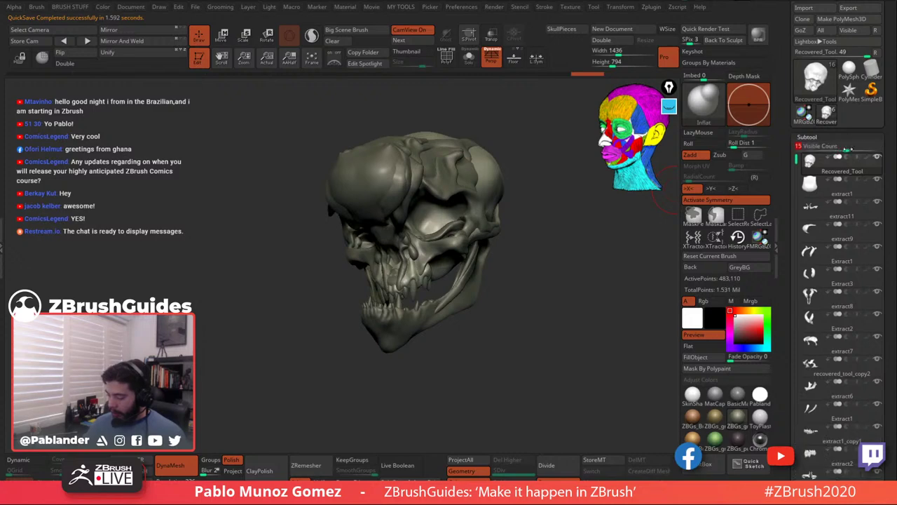
{"action": "left_click_drag", "start_coordinate": [783, 216], "coordinate": [783, 136]}
{"action": "left_click_drag", "start_coordinate": [797, 79], "coordinate": [795, 170]}
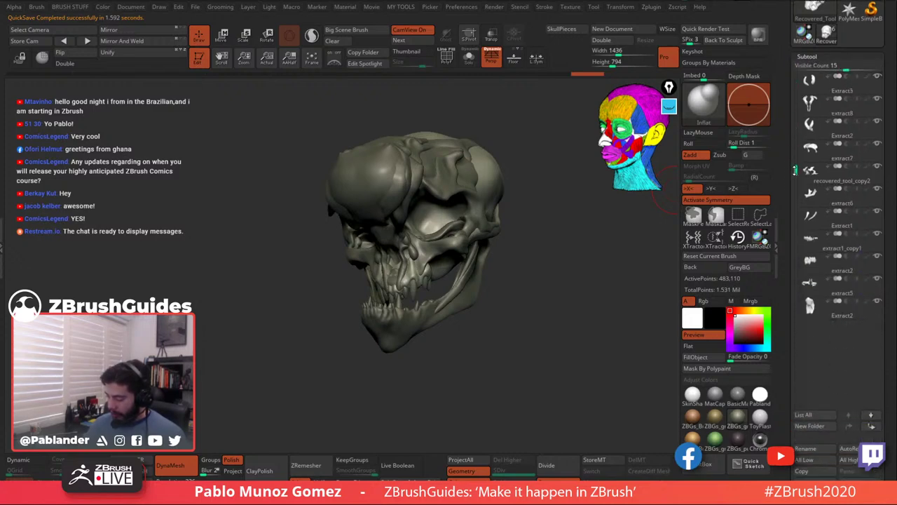
{"action": "scroll", "coordinate": [799, 170], "scroll_direction": "up", "scroll_amount": 5}
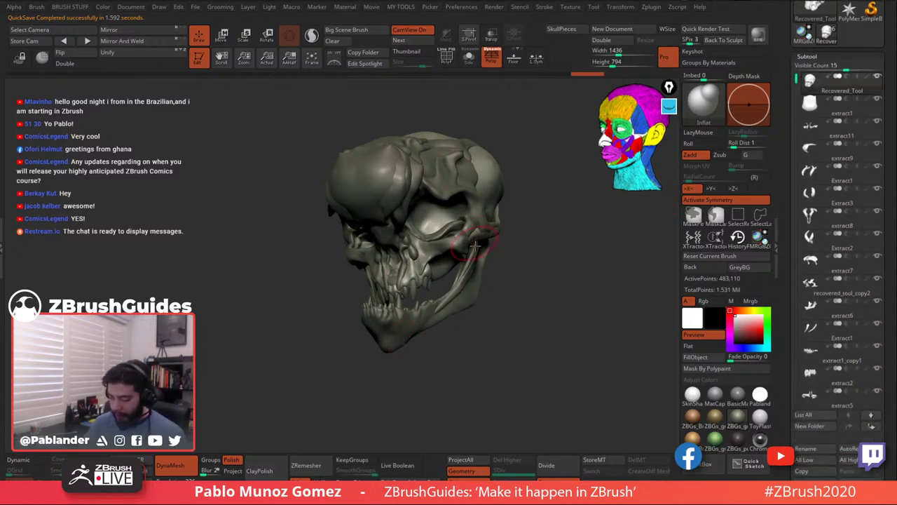
Switch to the CurveTube brush and adjust its draw size for adding tubes to the skull.
{"action": "left_click_drag", "start_coordinate": [518, 242], "coordinate": [506, 259]}
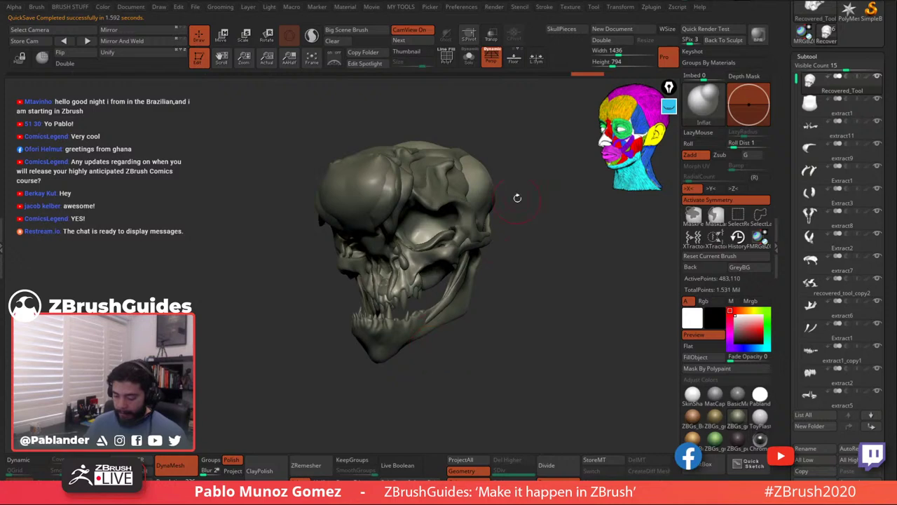
{"action": "key", "text": "b"}
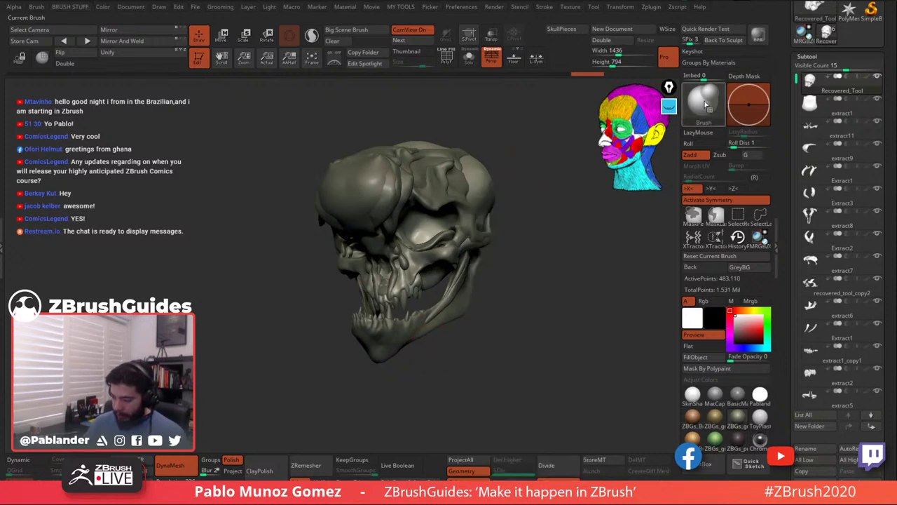
{"action": "left_click", "coordinate": [706, 104]}
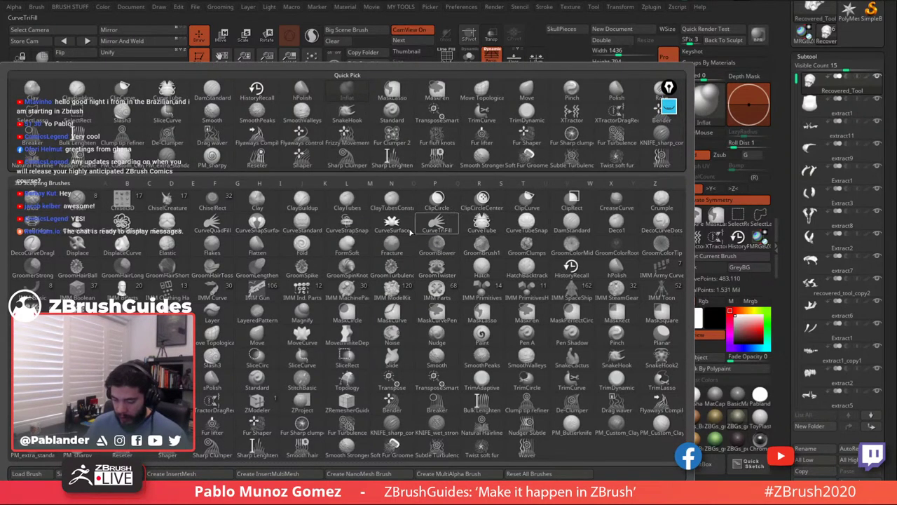
{"action": "left_click", "coordinate": [522, 223]}
{"action": "key", "text": "space"}
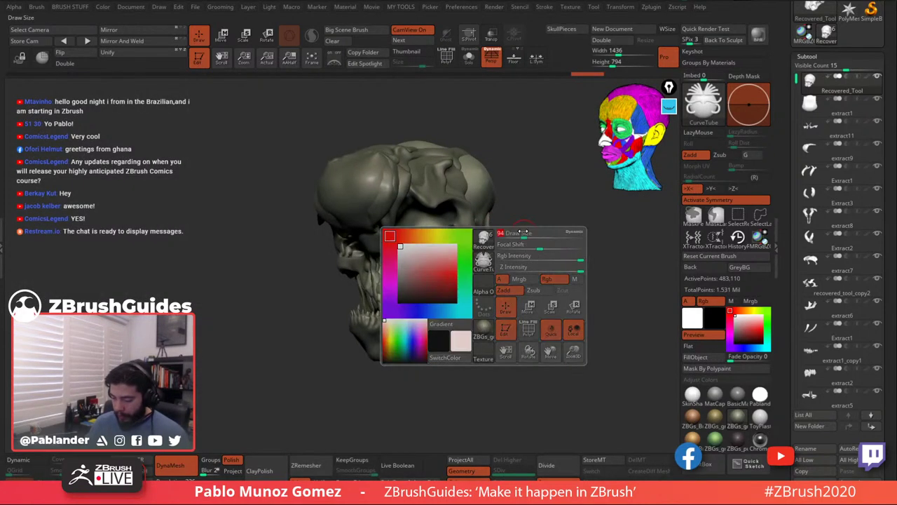
{"action": "right_click_drag", "start_coordinate": [452, 252], "coordinate": [773, 117], "text": "ctrl"}
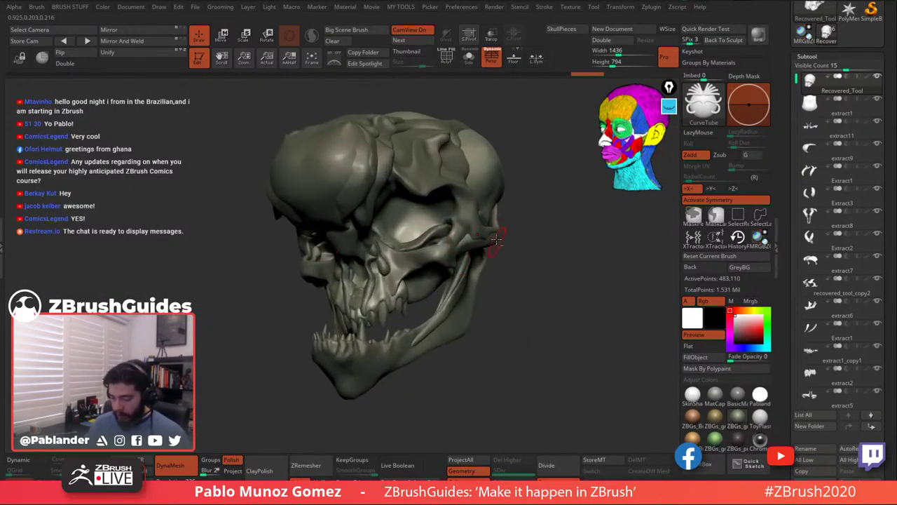
Isolate the Recovered_Tool skull to examine its side without the other pieces, and show all pieces again.
{"action": "left_click_drag", "start_coordinate": [496, 239], "coordinate": [514, 174]}
{"action": "left_click_drag", "start_coordinate": [511, 247], "coordinate": [507, 258]}
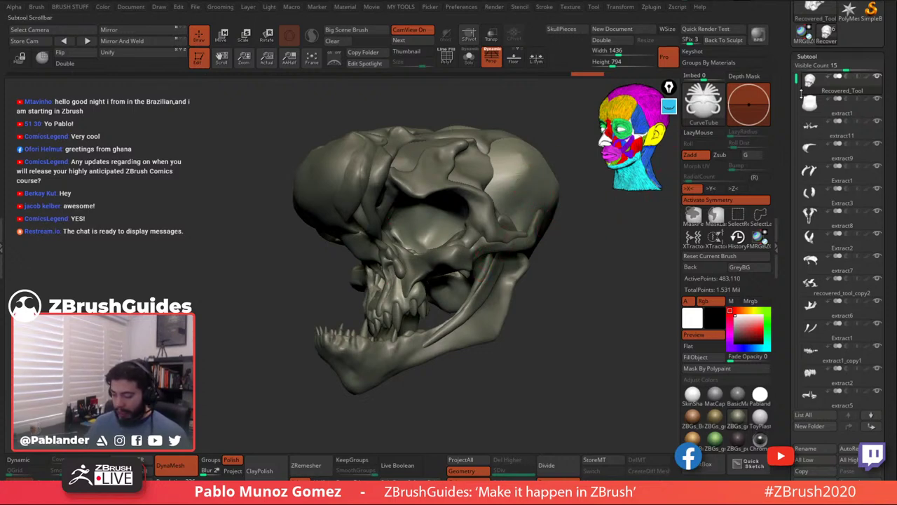
{"action": "right_click_drag", "start_coordinate": [503, 222], "coordinate": [485, 240], "text": "ctrl"}
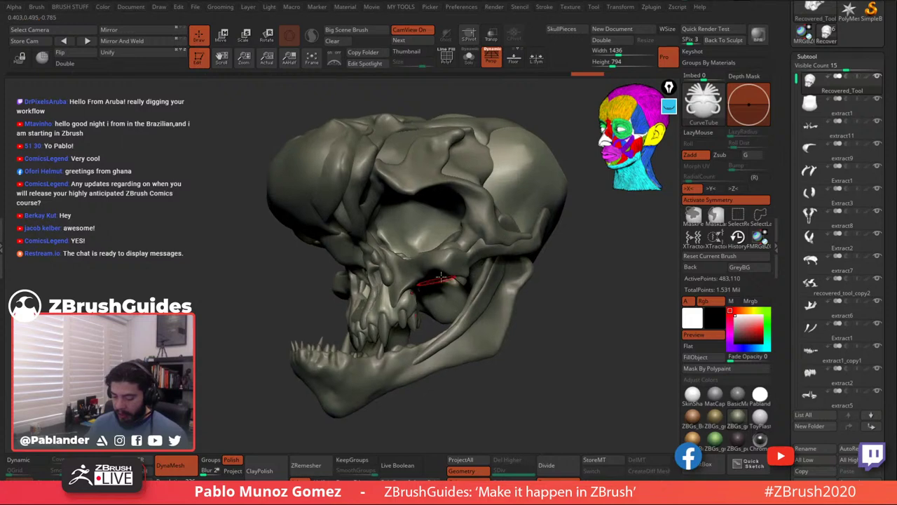
{"action": "right_click_drag", "start_coordinate": [529, 192], "coordinate": [502, 198], "text": "alt"}
{"action": "left_click", "coordinate": [471, 59]}
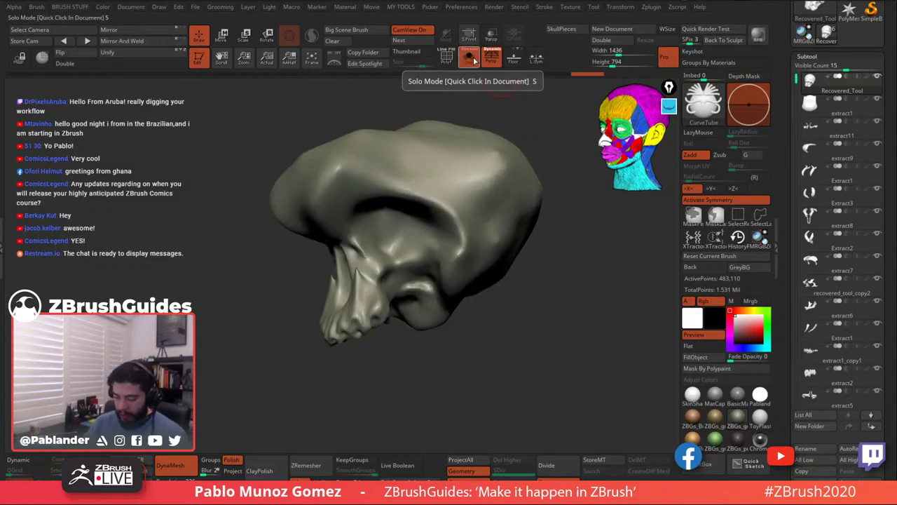
{"action": "left_click", "coordinate": [471, 59]}
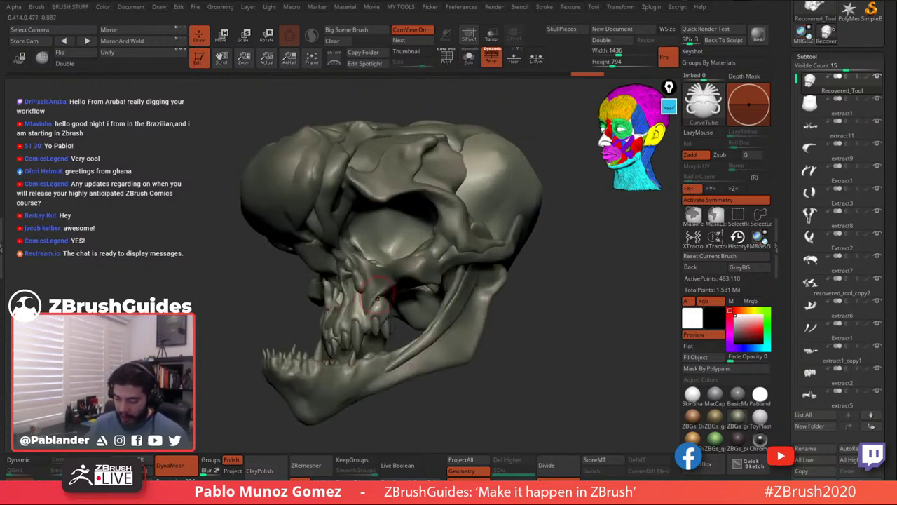
Try a thick CurveTube stroke from the cheekbone across the rear edge of the eye socket, and undo it.
{"action": "mouse_move", "coordinate": [381, 278]}
{"action": "left_mouse_down"}
{"action": "mouse_move", "coordinate": [426, 267]}
{"action": "mouse_move", "coordinate": [456, 217]}
{"action": "left_mouse_up"}
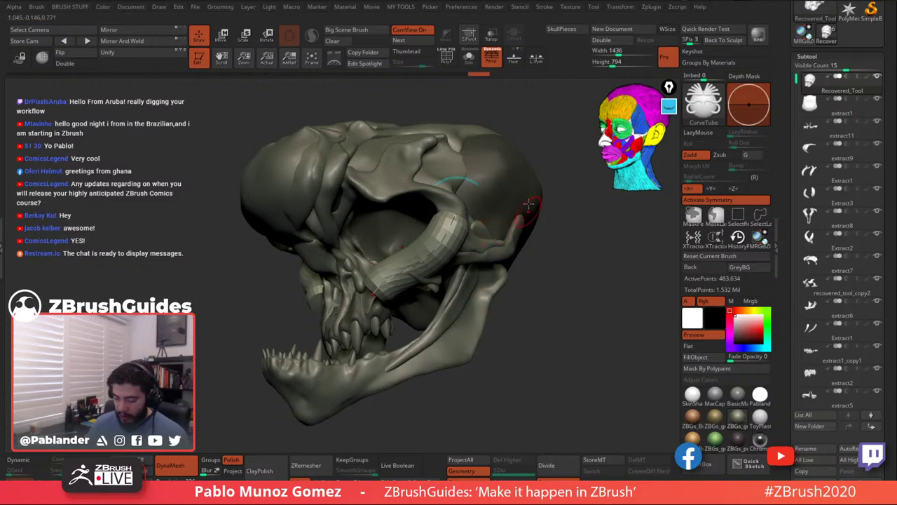
{"action": "left_click", "coordinate": [469, 59]}
{"action": "left_click_drag", "start_coordinate": [540, 133], "coordinate": [517, 159]}
{"action": "key", "text": "alt+shift+s"}
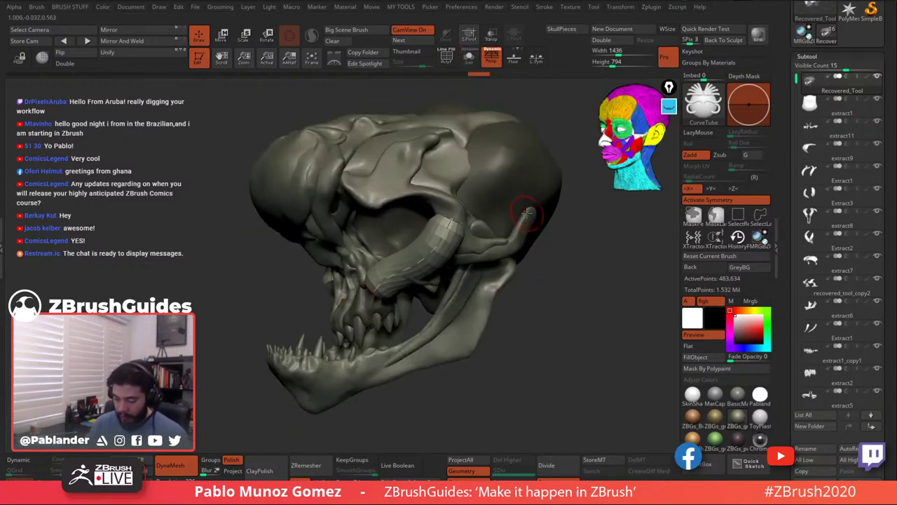
{"action": "key", "text": "ctrl+z"}
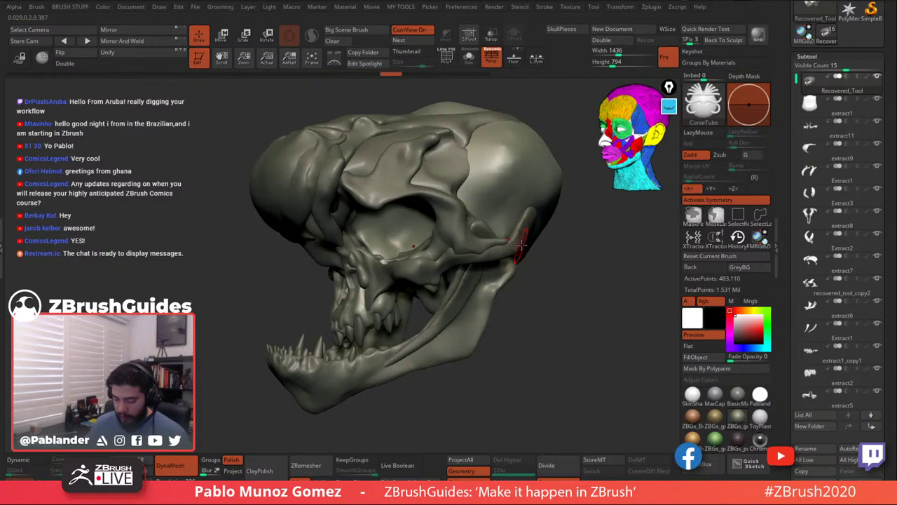
Reduce the brush's draw size, try a thinner tube down the side of the cranium, and undo it.
{"action": "key", "text": "space"}
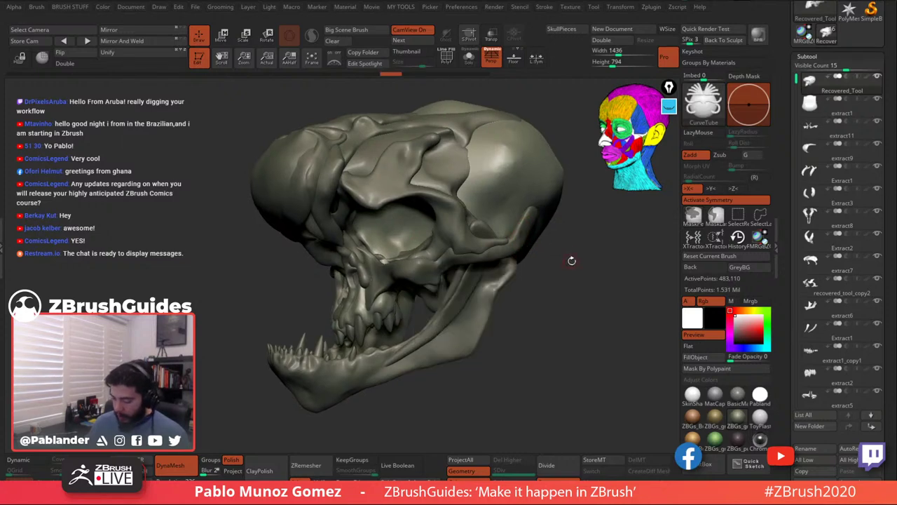
{"action": "mouse_move", "coordinate": [570, 256]}
{"action": "left_mouse_down"}
{"action": "mouse_move", "coordinate": [546, 151]}
{"action": "mouse_move", "coordinate": [536, 175]}
{"action": "left_mouse_up"}
{"action": "mouse_move", "coordinate": [457, 154]}
{"action": "left_mouse_down"}
{"action": "mouse_move", "coordinate": [439, 186]}
{"action": "mouse_move", "coordinate": [456, 244]}
{"action": "left_mouse_up"}
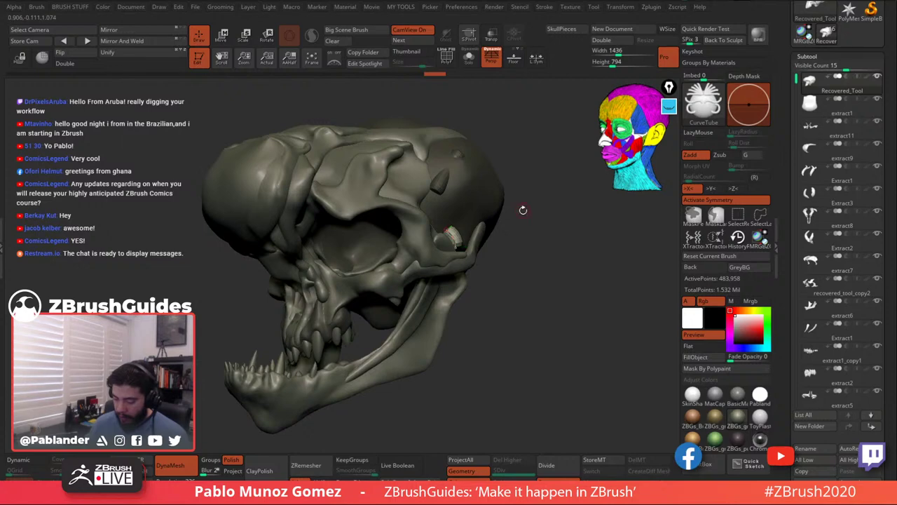
{"action": "key", "text": "ctrl+z"}
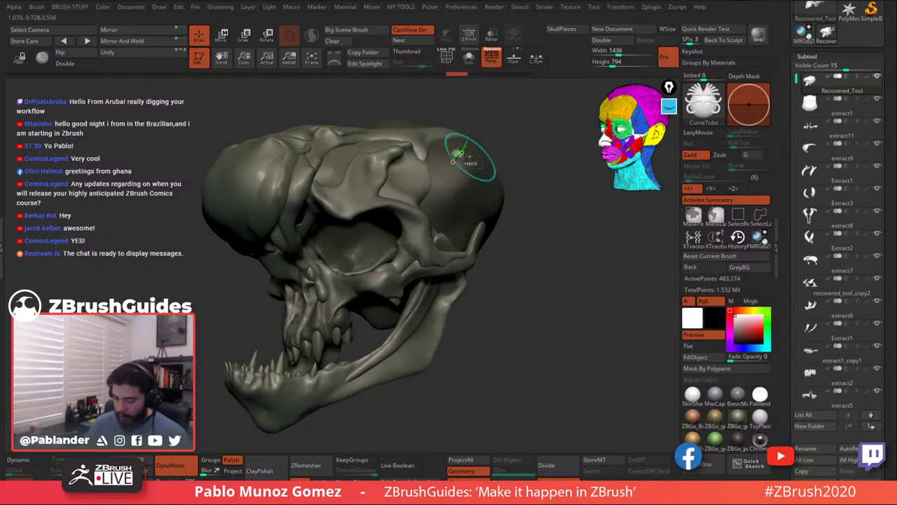
{"action": "key", "text": "ctrl+z"}
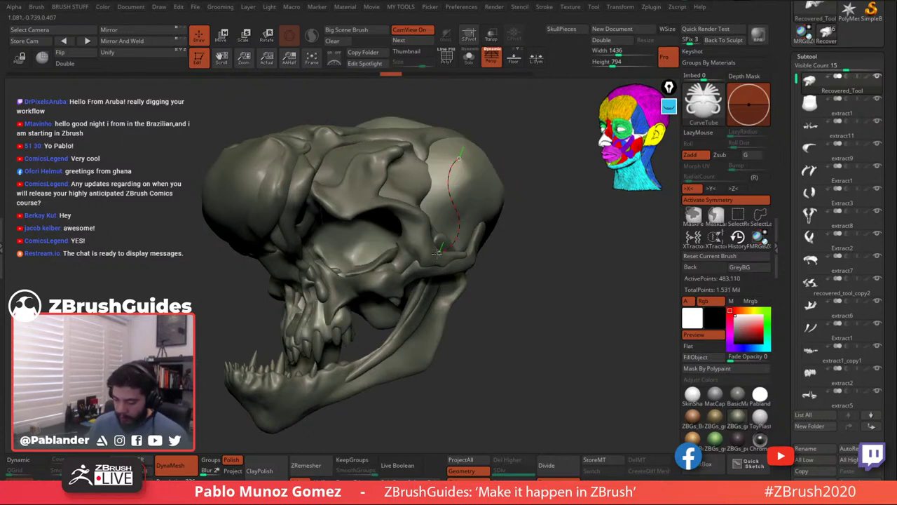
Try a longer thin tube from the side of the cranium past the temple to the cheekbone, and undo it.
{"action": "left_click_drag", "start_coordinate": [391, 275], "coordinate": [388, 275]}
{"action": "mouse_move", "coordinate": [542, 267]}
{"action": "left_mouse_down"}
{"action": "mouse_move", "coordinate": [517, 290]}
{"action": "mouse_move", "coordinate": [554, 263]}
{"action": "mouse_move", "coordinate": [519, 257]}
{"action": "left_mouse_up"}
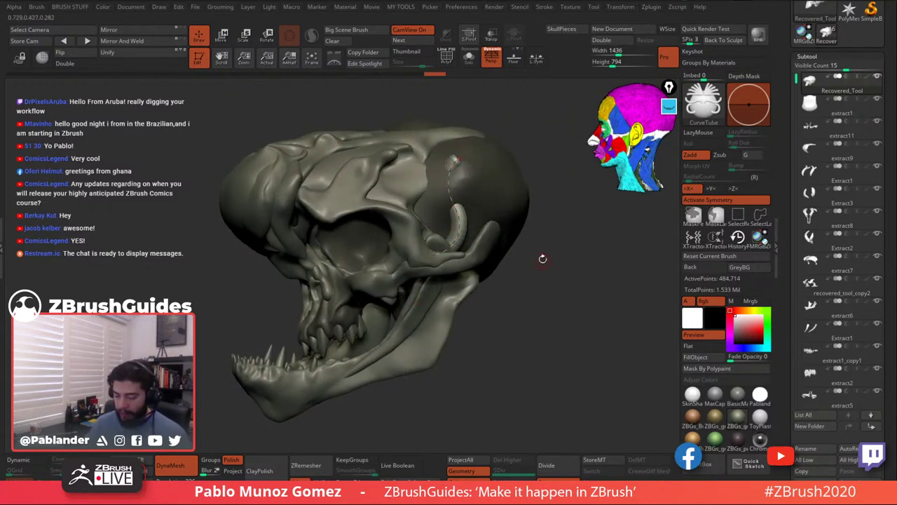
{"action": "key", "text": "ctrl+z"}
{"action": "left_click_drag", "start_coordinate": [537, 286], "coordinate": [552, 286]}
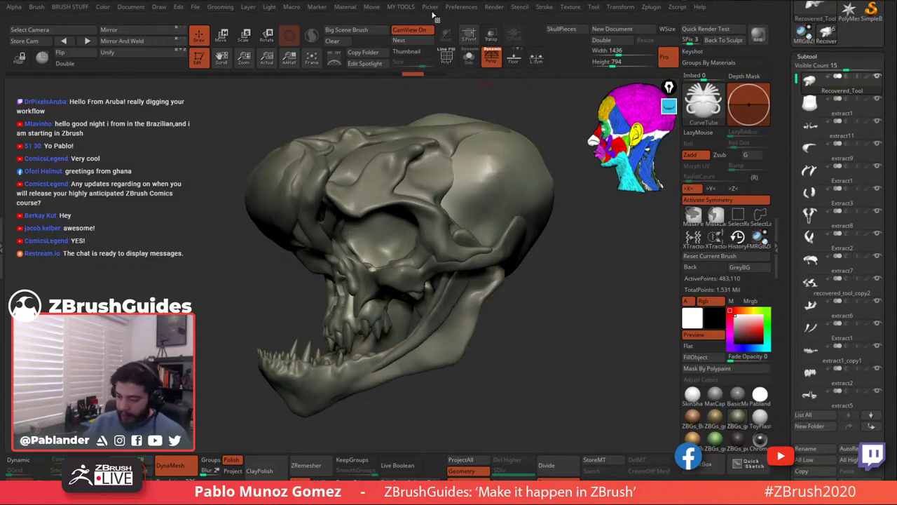
Set the picker's depth to Cont Z and draw a winding tube from the side of the cranium down to the cheekbone.
{"action": "left_click", "coordinate": [430, 8]}
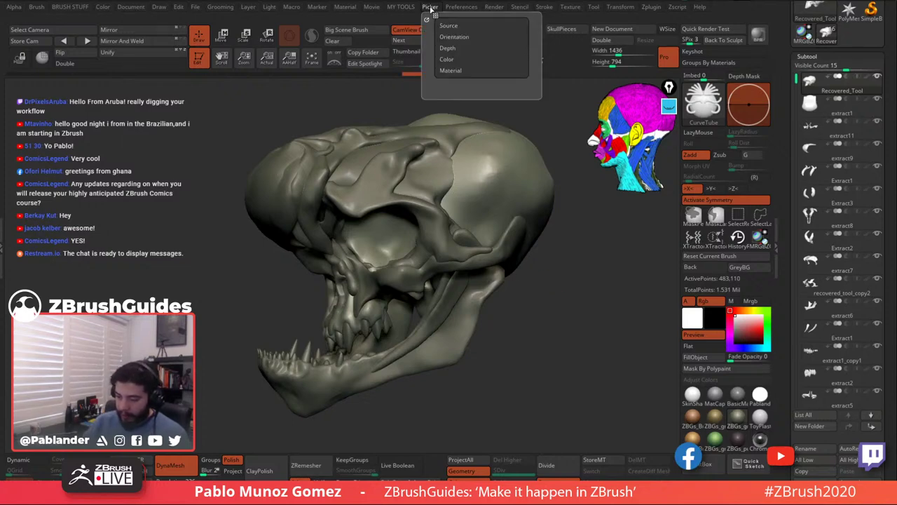
{"action": "left_click", "coordinate": [456, 49]}
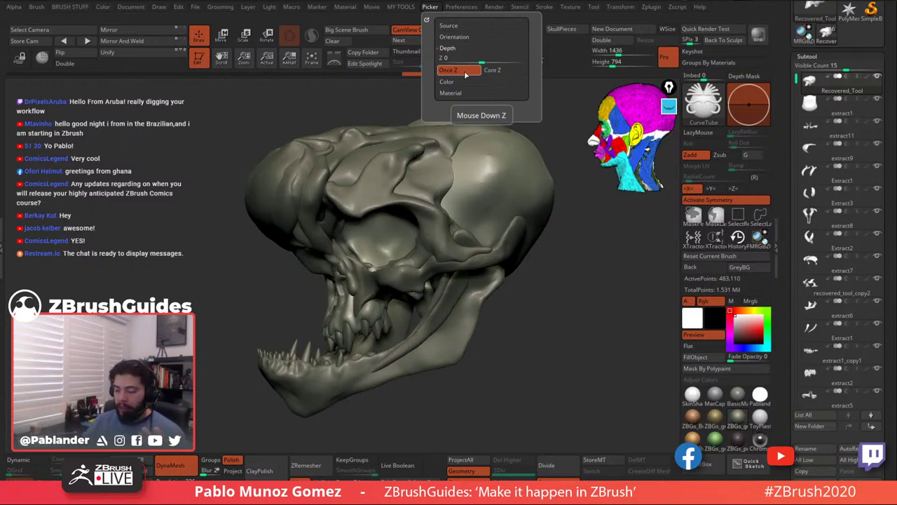
{"action": "left_click", "coordinate": [502, 73]}
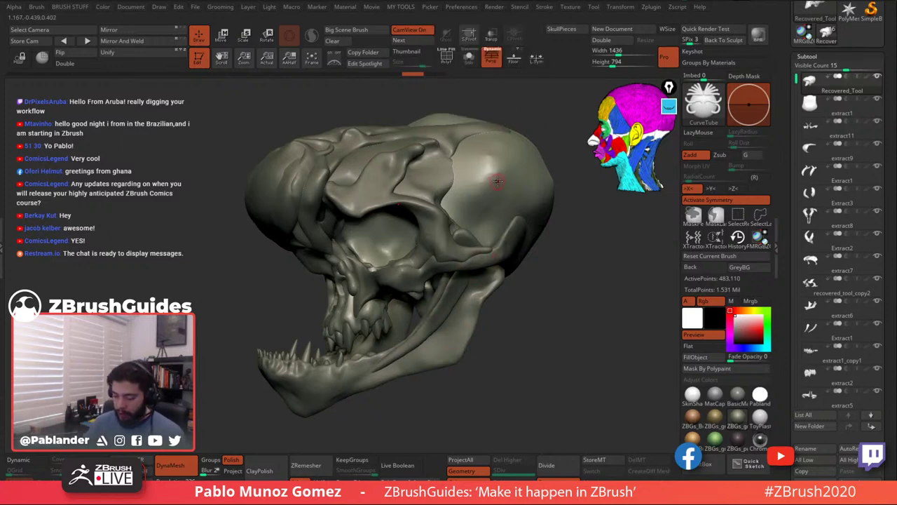
{"action": "left_click_drag", "start_coordinate": [494, 172], "coordinate": [476, 181]}
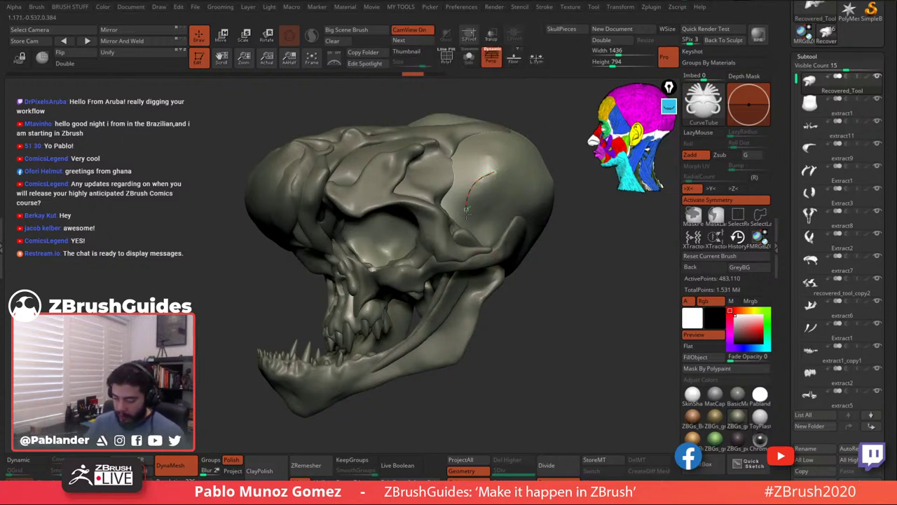
{"action": "left_click_drag", "start_coordinate": [402, 282], "coordinate": [401, 282]}
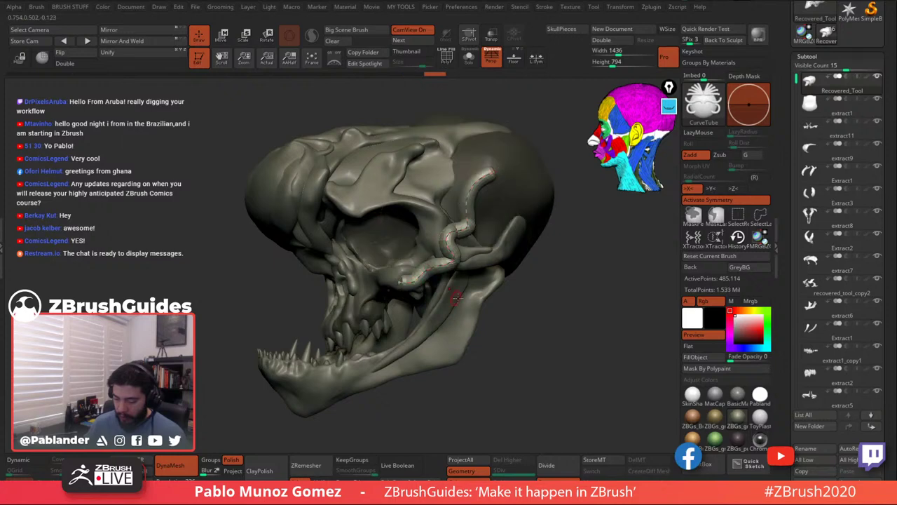
Examine from the side and rear how deep the new tube sits in the skull's surface.
{"action": "mouse_move", "coordinate": [546, 326]}
{"action": "left_mouse_down"}
{"action": "mouse_move", "coordinate": [568, 320]}
{"action": "mouse_move", "coordinate": [551, 316]}
{"action": "mouse_move", "coordinate": [573, 316]}
{"action": "mouse_move", "coordinate": [579, 283]}
{"action": "mouse_move", "coordinate": [485, 298]}
{"action": "left_mouse_up"}
{"action": "left_click_drag", "start_coordinate": [568, 283], "coordinate": [538, 284]}
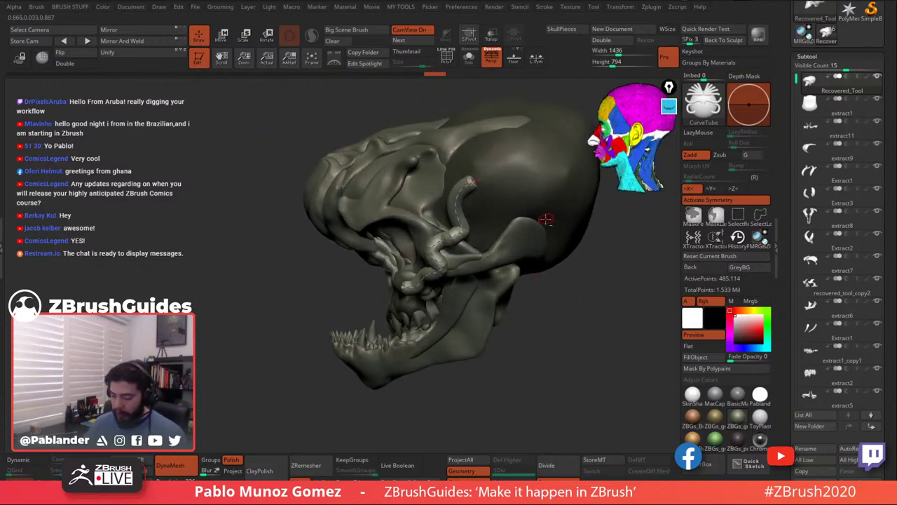
{"action": "left_click_drag", "start_coordinate": [547, 218], "coordinate": [424, 286]}
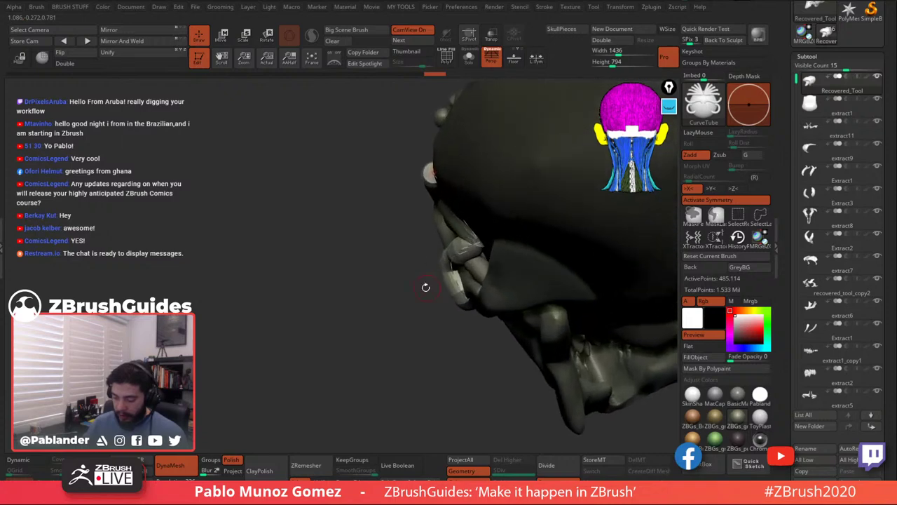
{"action": "left_click_drag", "start_coordinate": [371, 271], "coordinate": [351, 346]}
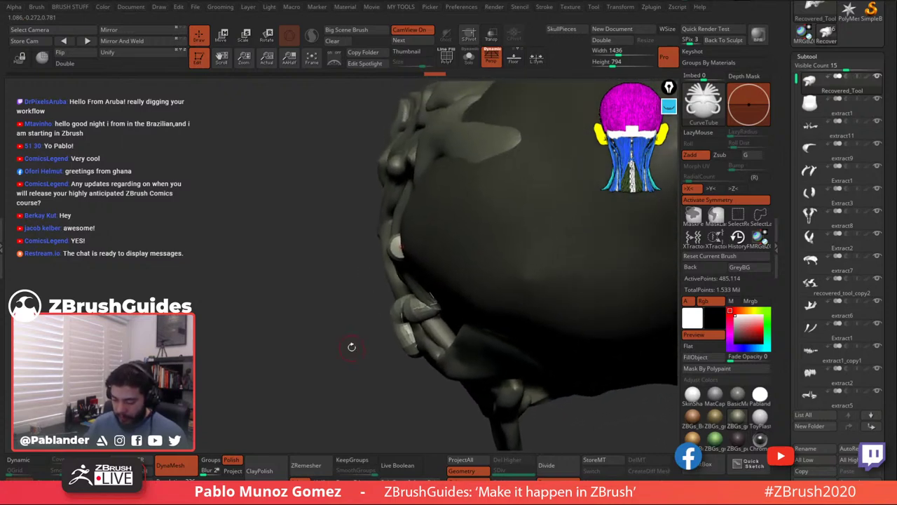
Circle the tube's upper end in yellow with the on-screen ink pen.
{"action": "left_click", "coordinate": [669, 107]}
{"action": "left_click", "coordinate": [669, 134]}
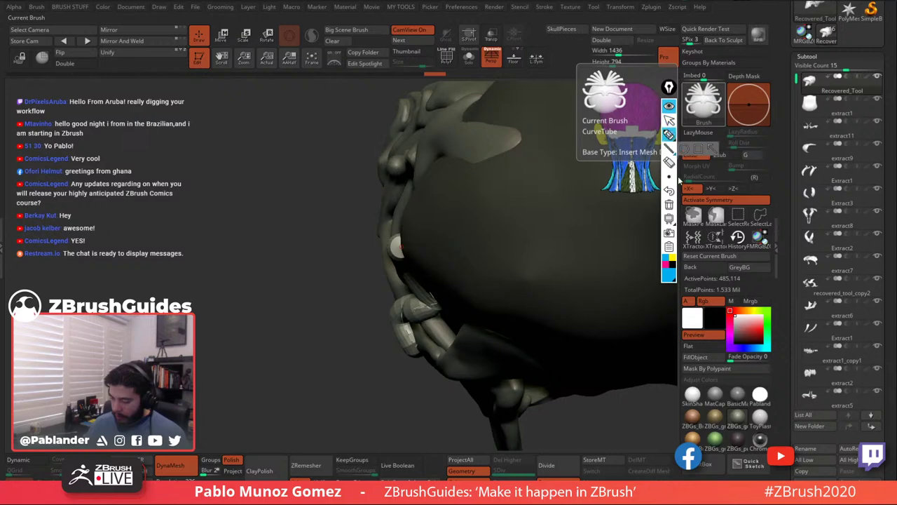
{"action": "left_click", "coordinate": [672, 258]}
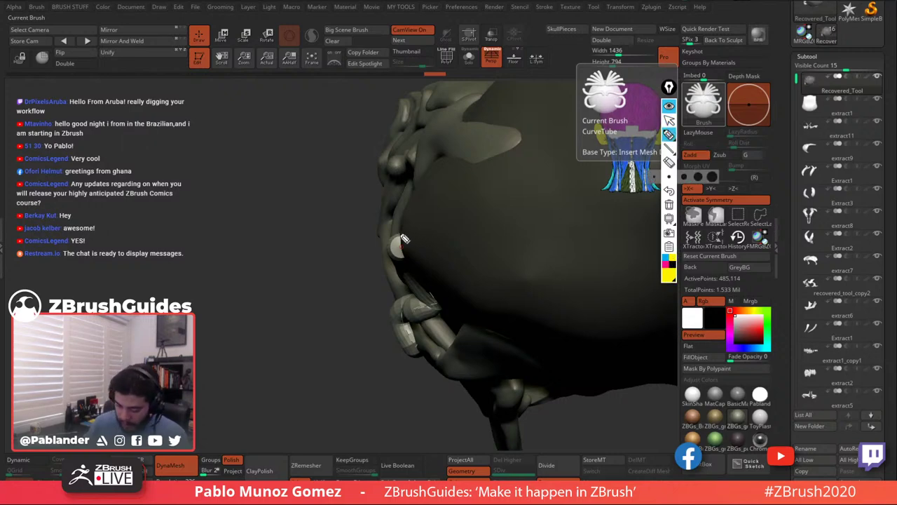
{"action": "mouse_move", "coordinate": [402, 235]}
{"action": "left_mouse_down"}
{"action": "mouse_move", "coordinate": [389, 253]}
{"action": "mouse_move", "coordinate": [402, 262]}
{"action": "mouse_move", "coordinate": [418, 253]}
{"action": "mouse_move", "coordinate": [401, 234]}
{"action": "left_mouse_up"}
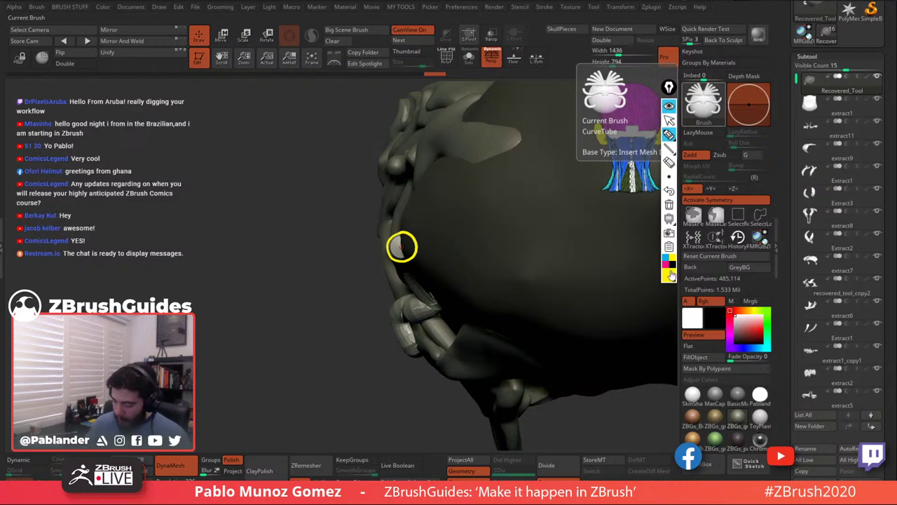
Trace the skull's surface in blue ink, write "50%" and hatch the circle's embedded half in pink, and hide the ink.
{"action": "left_click", "coordinate": [666, 260]}
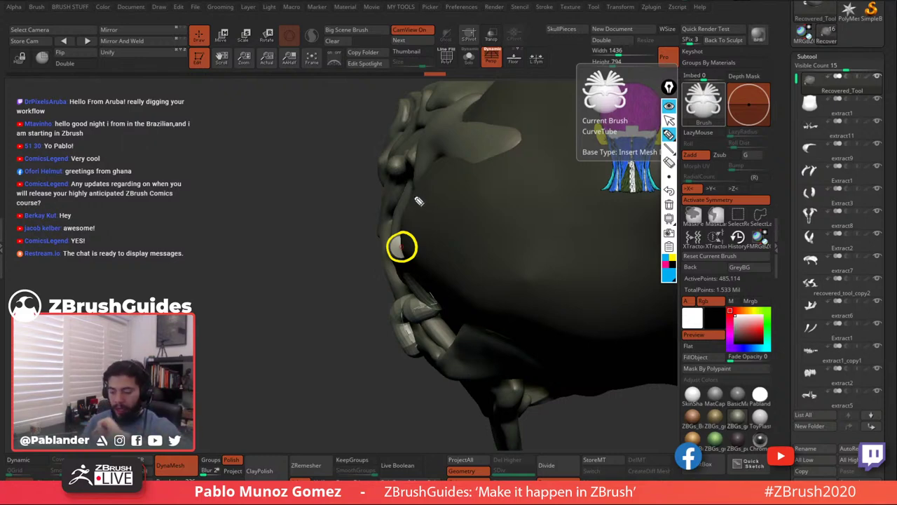
{"action": "mouse_move", "coordinate": [417, 197]}
{"action": "left_mouse_down"}
{"action": "mouse_move", "coordinate": [405, 252]}
{"action": "mouse_move", "coordinate": [431, 298]}
{"action": "left_mouse_up"}
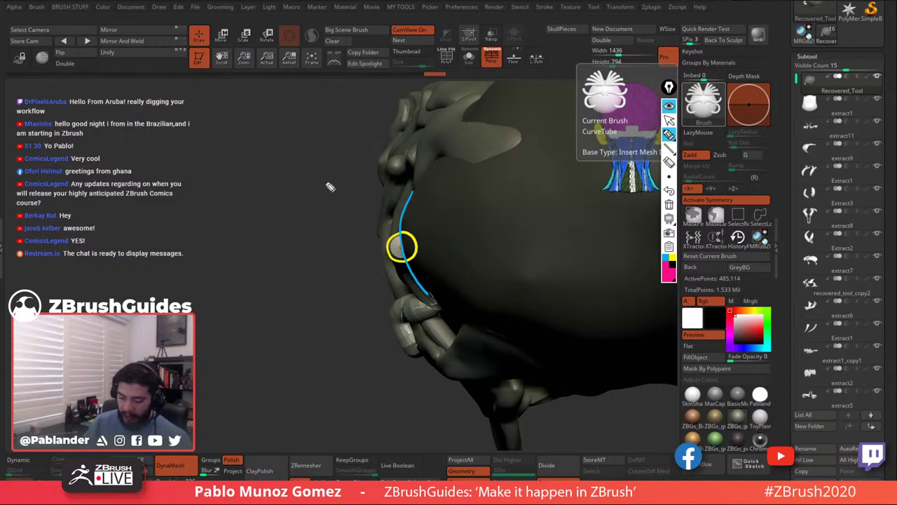
{"action": "left_click_drag", "start_coordinate": [330, 187], "coordinate": [344, 181]}
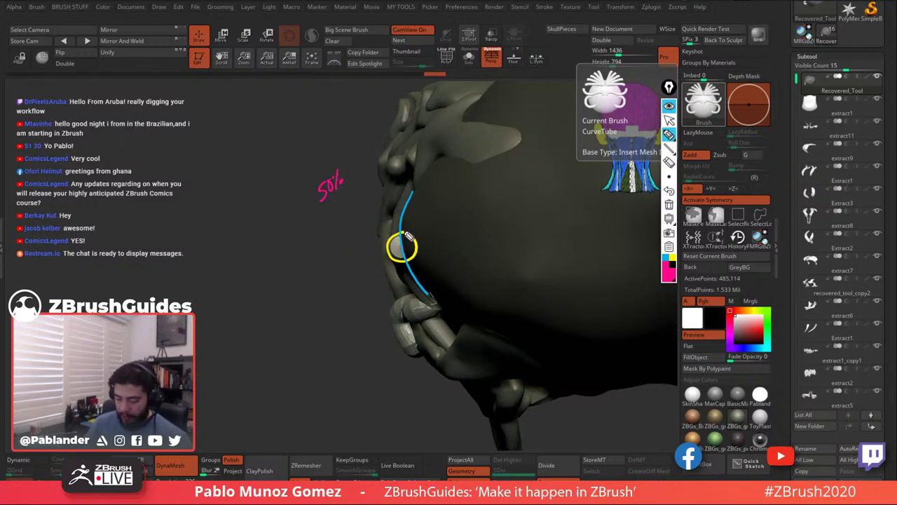
{"action": "left_click_drag", "start_coordinate": [408, 237], "coordinate": [418, 255]}
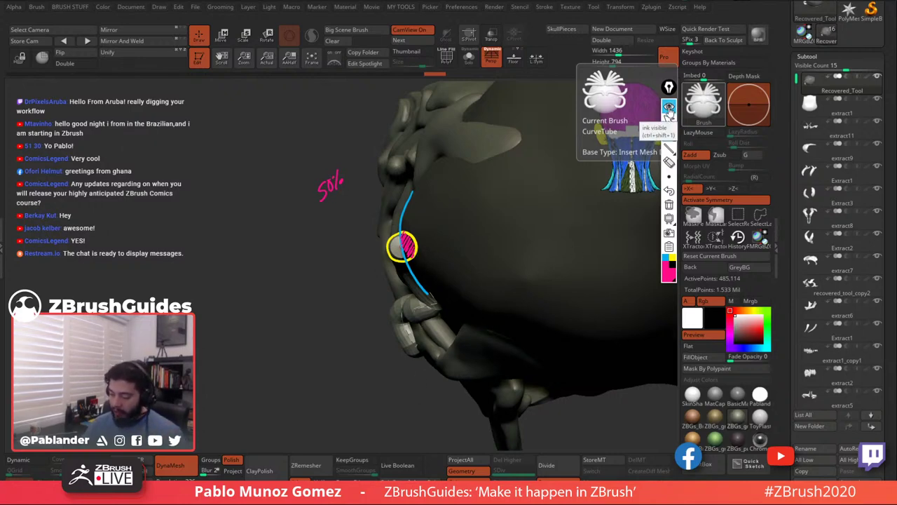
{"action": "left_click", "coordinate": [669, 107]}
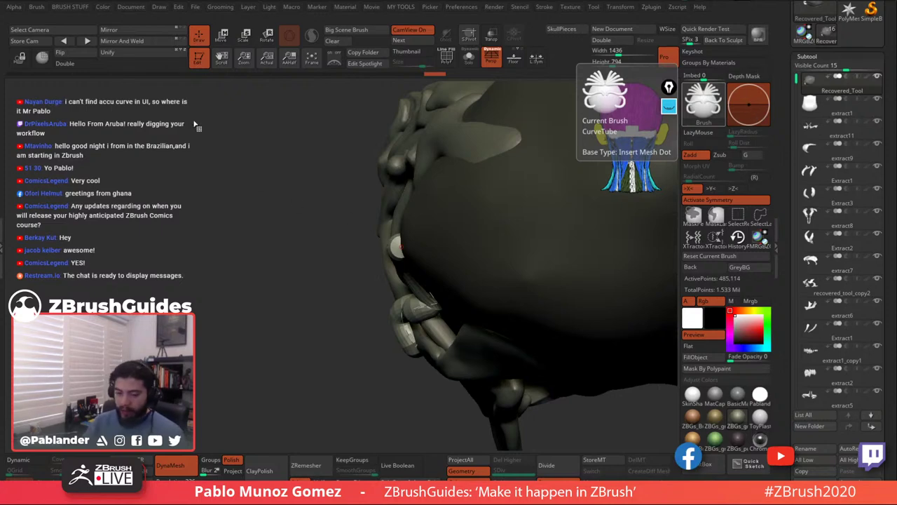
Dock the Brush palette in the tray and collapse its Depth settings after viewing them.
{"action": "left_click", "coordinate": [38, 9]}
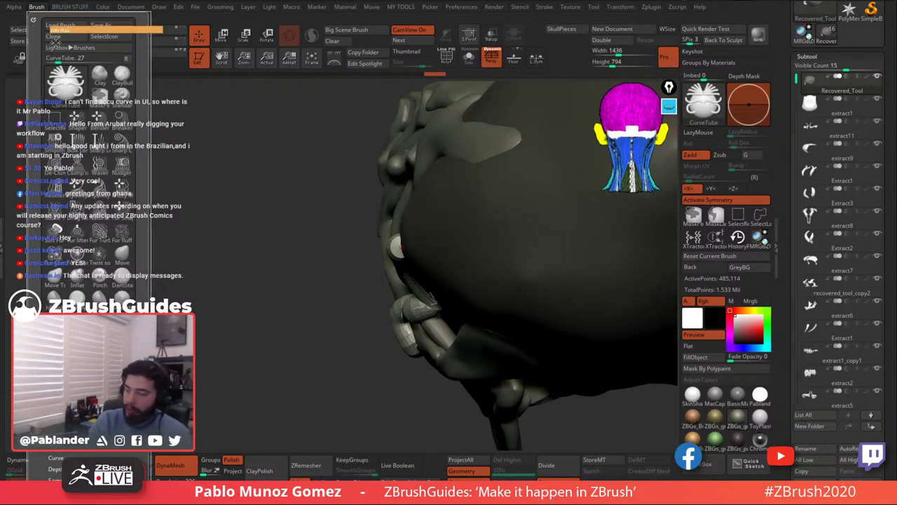
{"action": "mouse_move", "coordinate": [55, 43]}
{"action": "left_mouse_down"}
{"action": "mouse_move", "coordinate": [784, 44]}
{"action": "mouse_move", "coordinate": [820, 63]}
{"action": "left_mouse_up"}
{"action": "left_click", "coordinate": [807, 336], "text": "shift"}
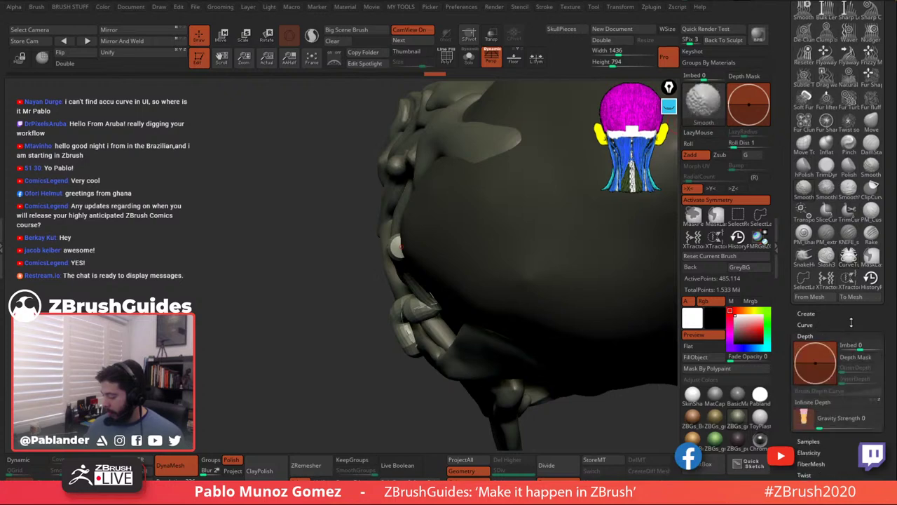
{"action": "scroll", "coordinate": [851, 322], "scroll_direction": "down", "scroll_amount": 1}
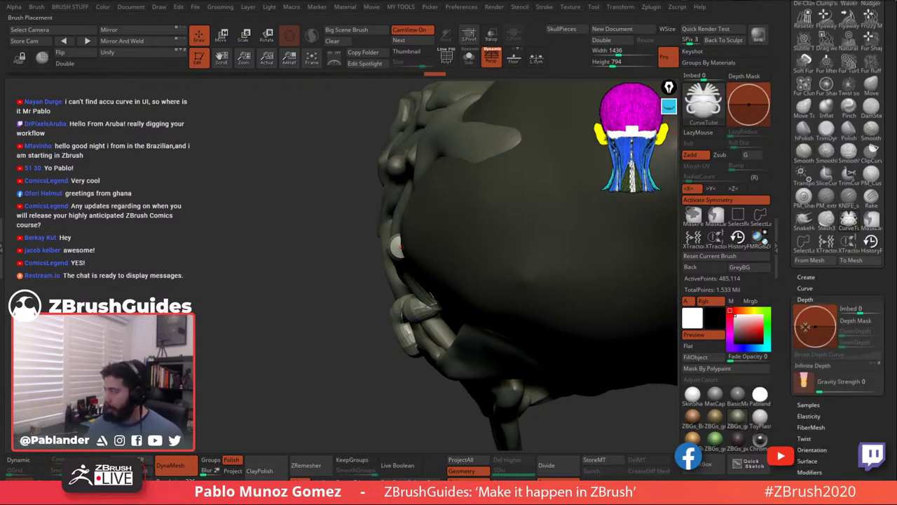
{"action": "left_click", "coordinate": [804, 299]}
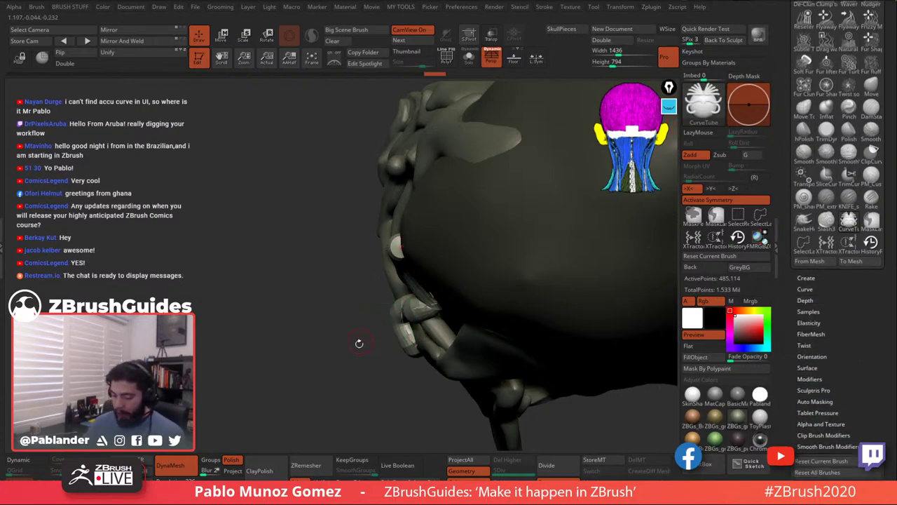
Set the CurveTube brush's Imbed to -30 and check the tube's depth in the skull.
{"action": "left_click_drag", "start_coordinate": [346, 382], "coordinate": [375, 380]}
{"action": "left_click_drag", "start_coordinate": [749, 104], "coordinate": [749, 111]}
{"action": "left_click_drag", "start_coordinate": [342, 363], "coordinate": [360, 363]}
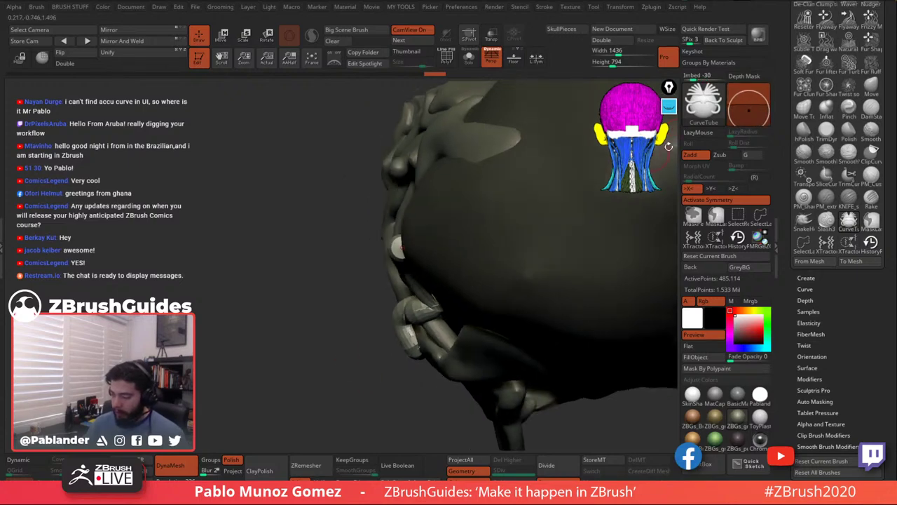
Redisplay the ink annotations, choose yellow ink and set the brush's Imbed to -2.
{"action": "left_click", "coordinate": [669, 106]}
{"action": "mouse_move", "coordinate": [670, 135]}
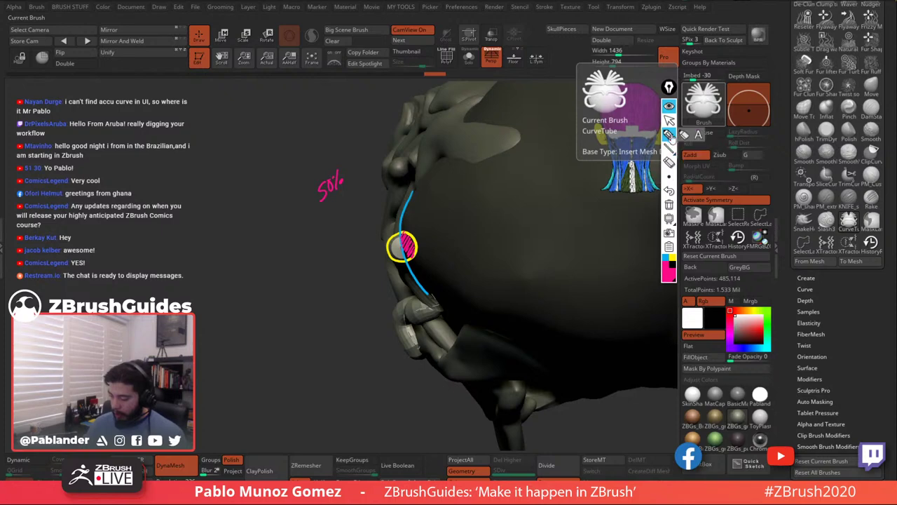
{"action": "left_click", "coordinate": [674, 257]}
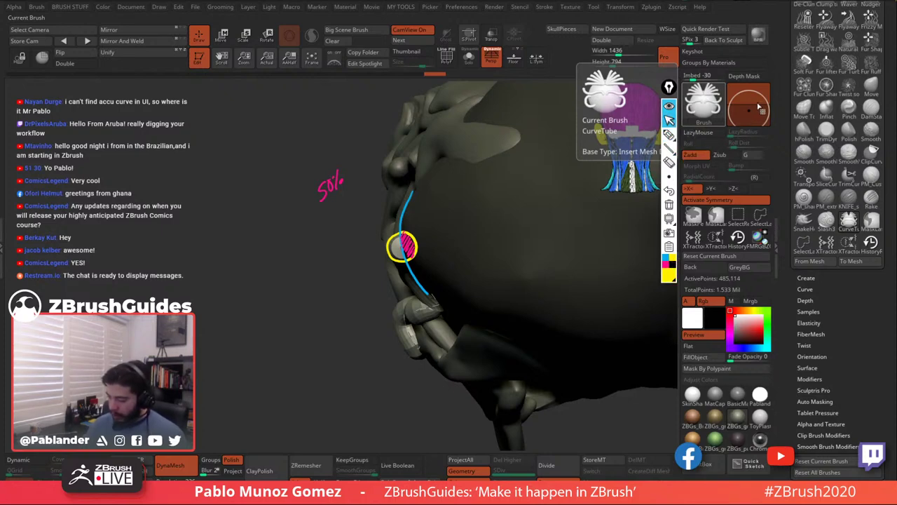
{"action": "left_click_drag", "start_coordinate": [749, 110], "coordinate": [750, 105]}
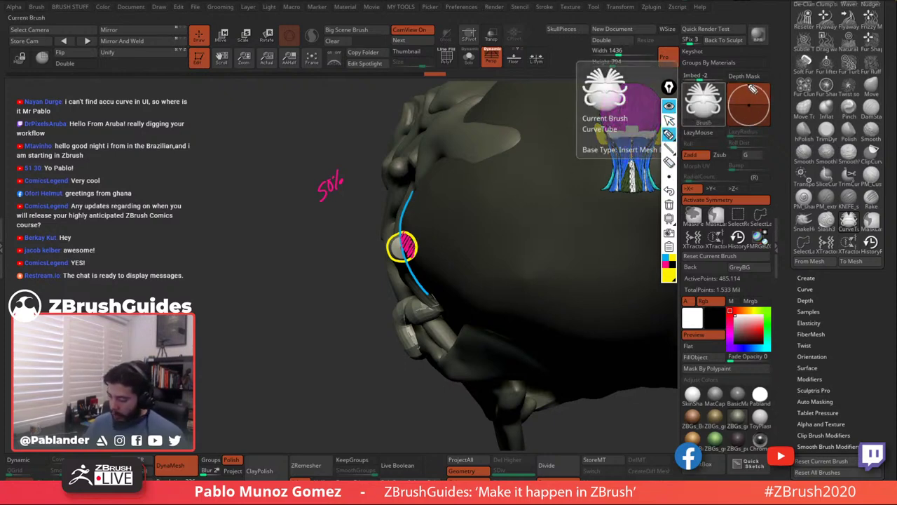
Outline the brush's depth circle in yellow, hatch its lower half pink, add a blue surface line and green centre dots, and hide the ink.
{"action": "mouse_move", "coordinate": [744, 85]}
{"action": "left_mouse_down"}
{"action": "mouse_move", "coordinate": [729, 108]}
{"action": "mouse_move", "coordinate": [743, 126]}
{"action": "left_mouse_up"}
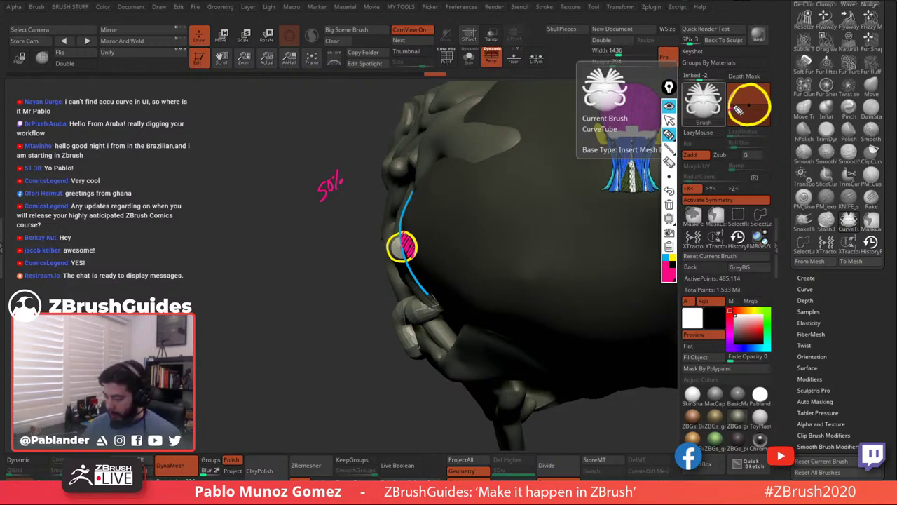
{"action": "mouse_move", "coordinate": [737, 109]}
{"action": "left_mouse_down"}
{"action": "mouse_move", "coordinate": [767, 119]}
{"action": "mouse_move", "coordinate": [747, 109]}
{"action": "mouse_move", "coordinate": [781, 109]}
{"action": "left_mouse_up"}
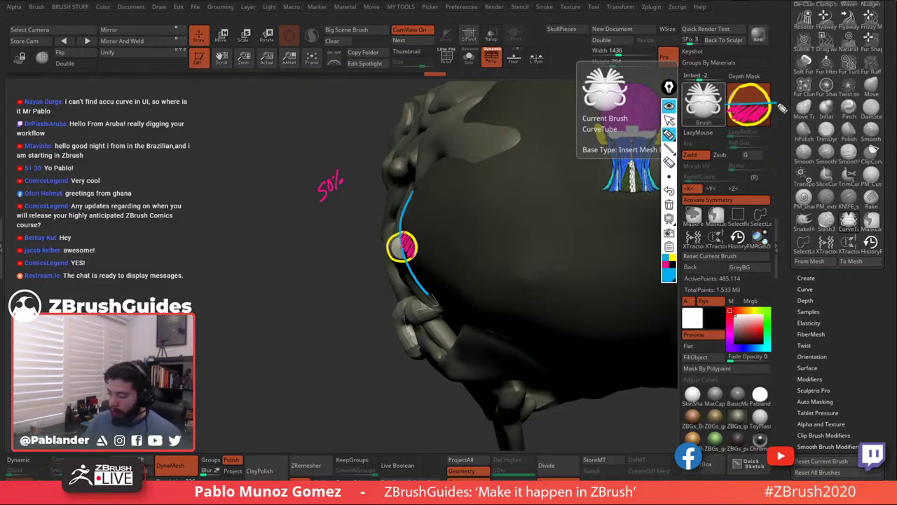
{"action": "left_click", "coordinate": [670, 279]}
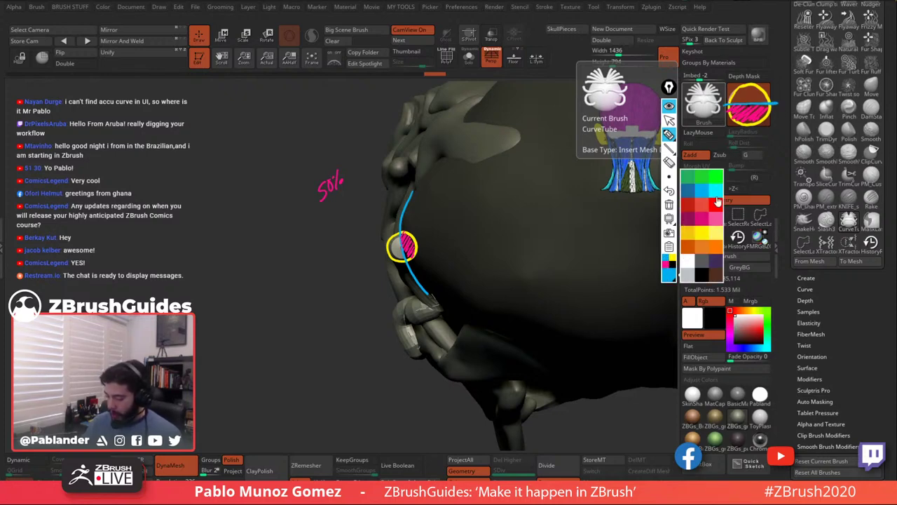
{"action": "left_click", "coordinate": [716, 182]}
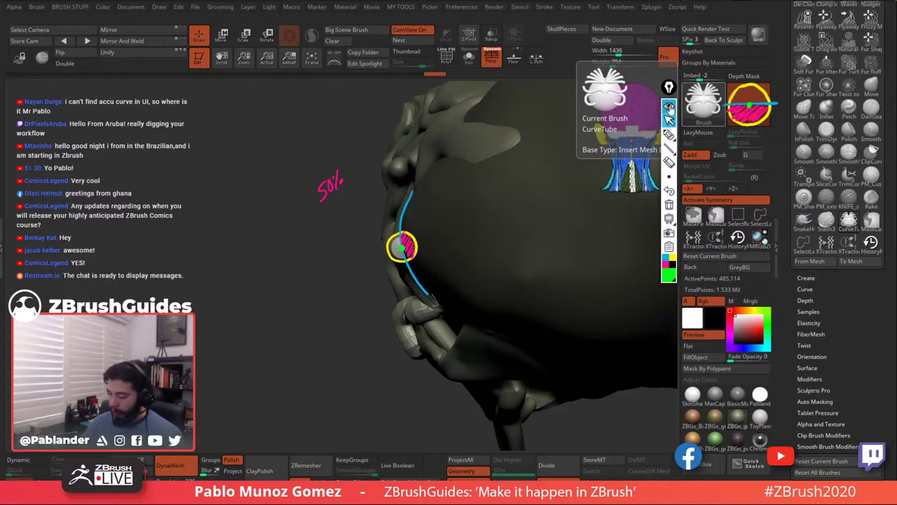
{"action": "left_click", "coordinate": [669, 106]}
Set the CurveTube brush's Imbed to -40 and examine the tube from the side and a three-quarter view.
{"action": "left_click_drag", "start_coordinate": [750, 107], "coordinate": [750, 115]}
{"action": "left_click_drag", "start_coordinate": [346, 359], "coordinate": [329, 349]}
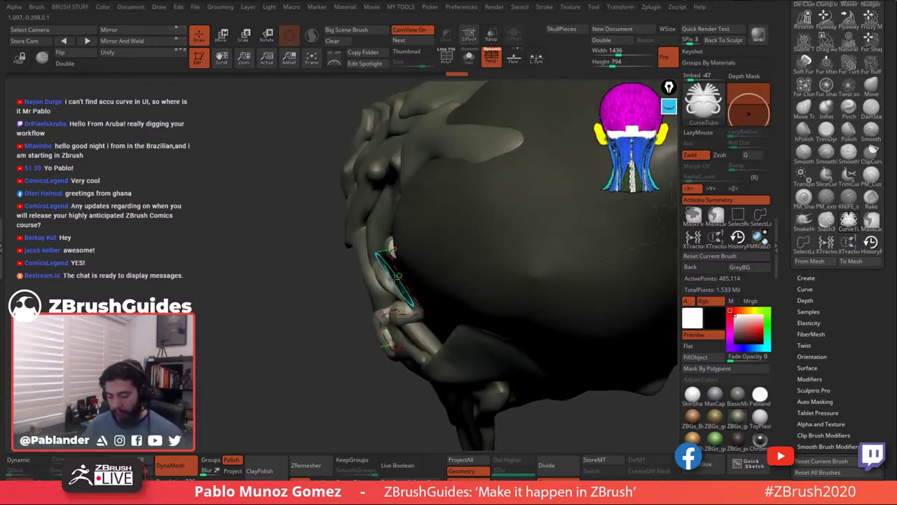
{"action": "left_click_drag", "start_coordinate": [316, 388], "coordinate": [423, 340]}
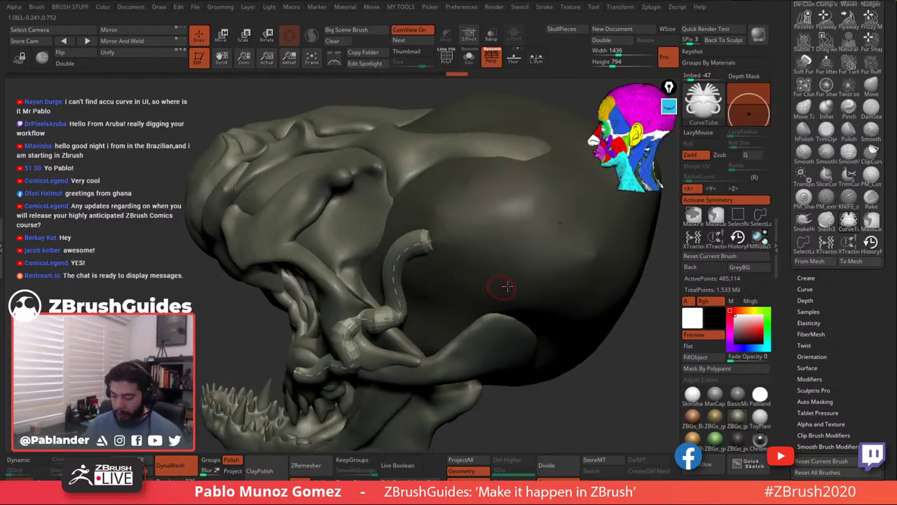
{"action": "left_click", "coordinate": [749, 112]}
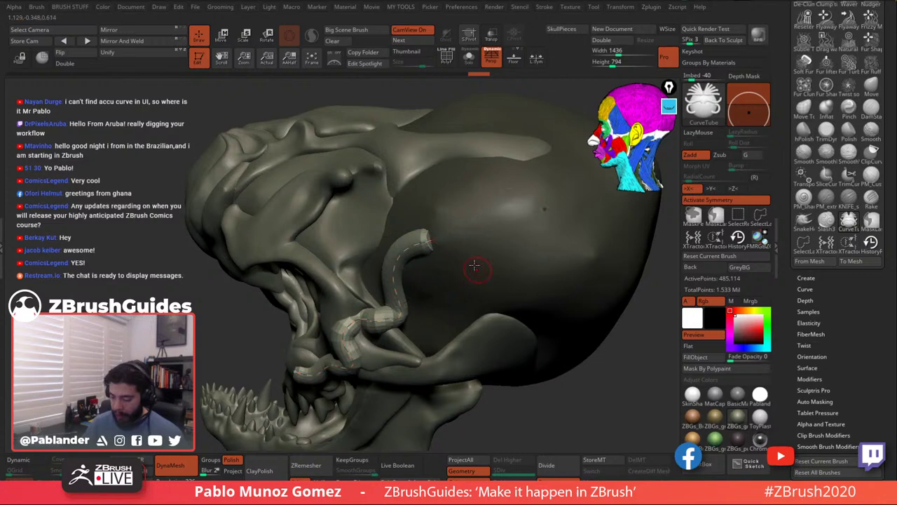
{"action": "right_click_drag", "start_coordinate": [526, 316], "coordinate": [527, 297], "text": "ctrl"}
{"action": "mouse_move", "coordinate": [582, 338]}
{"action": "left_mouse_down"}
{"action": "mouse_move", "coordinate": [610, 346]}
{"action": "mouse_move", "coordinate": [570, 287]}
{"action": "mouse_move", "coordinate": [562, 291]}
{"action": "left_mouse_up"}
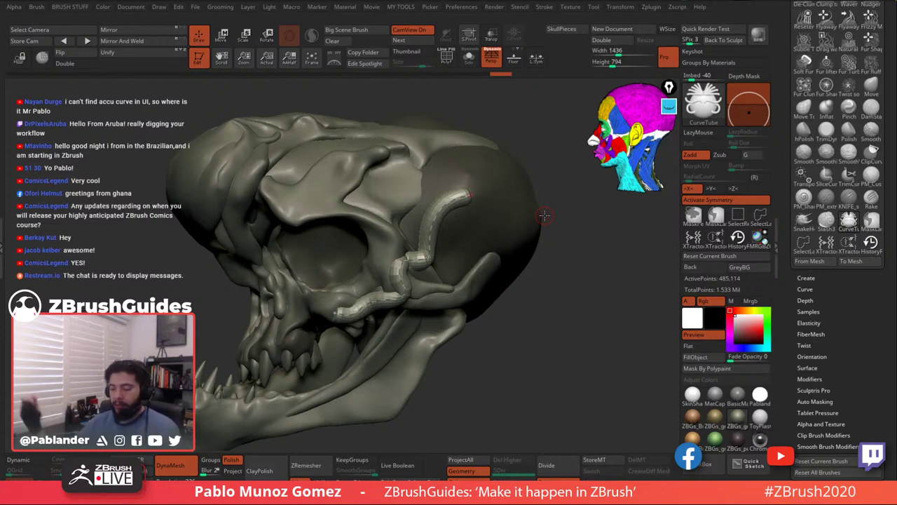
Dock the Stroke palette in the tray above the Brush palette, close the opposite tray and turn off the PolyFrame display.
{"action": "left_click", "coordinate": [544, 10]}
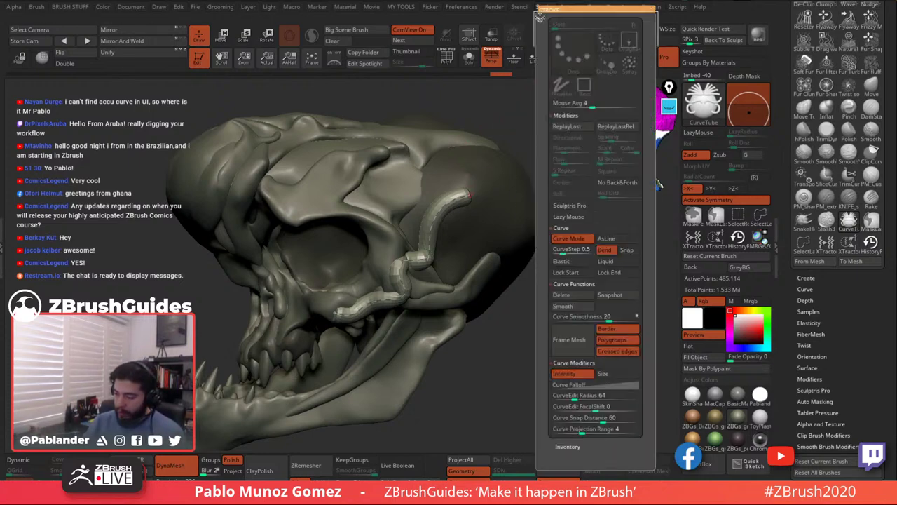
{"action": "left_click", "coordinate": [539, 8]}
{"action": "key", "text": "shift+f"}
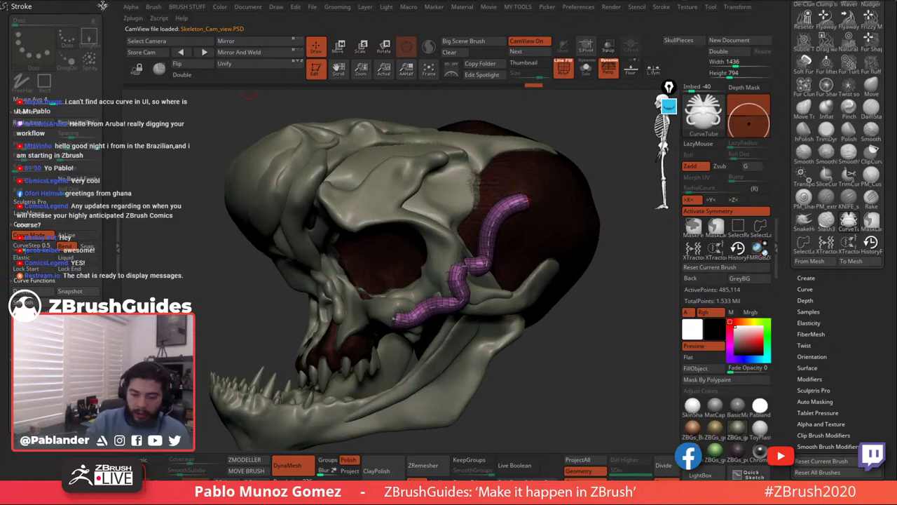
{"action": "mouse_move", "coordinate": [102, 6]}
{"action": "left_mouse_down"}
{"action": "mouse_move", "coordinate": [482, 69]}
{"action": "mouse_move", "coordinate": [841, 66]}
{"action": "left_mouse_up"}
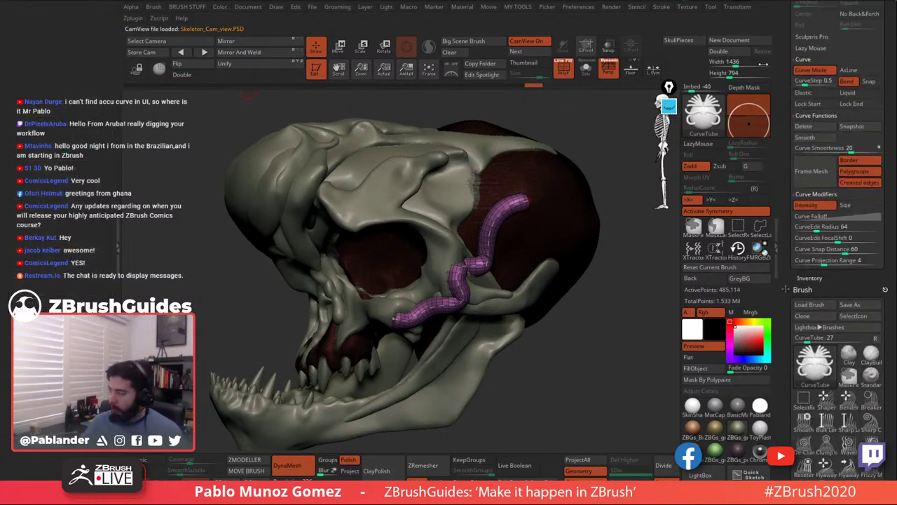
{"action": "left_click", "coordinate": [121, 238]}
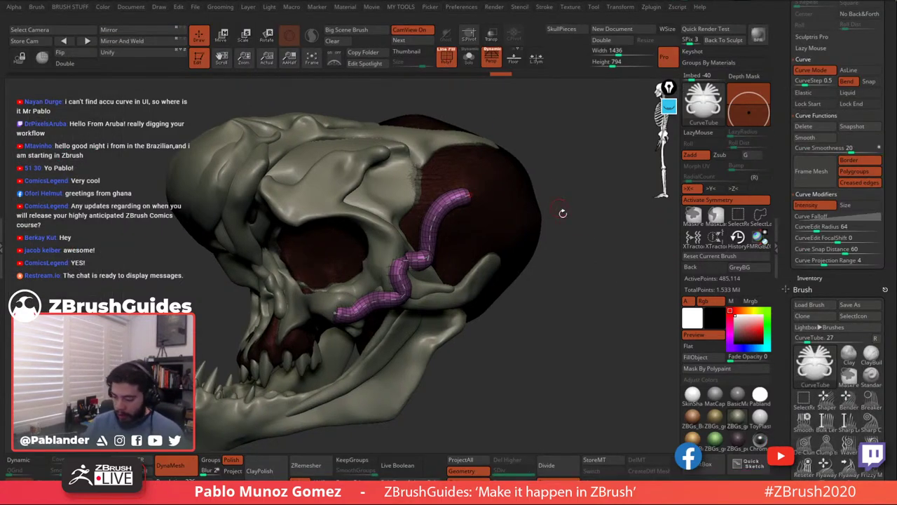
{"action": "left_click", "coordinate": [446, 56]}
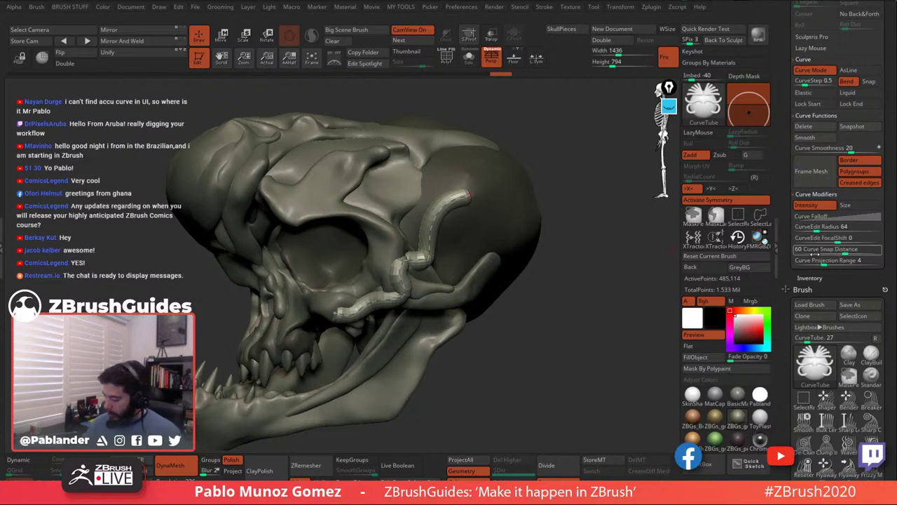
Collapse the Stroke palette's Modifiers and Curve sections, keeping Curve Functions and Curve Modifiers open.
{"action": "left_click_drag", "start_coordinate": [785, 251], "coordinate": [786, 267]}
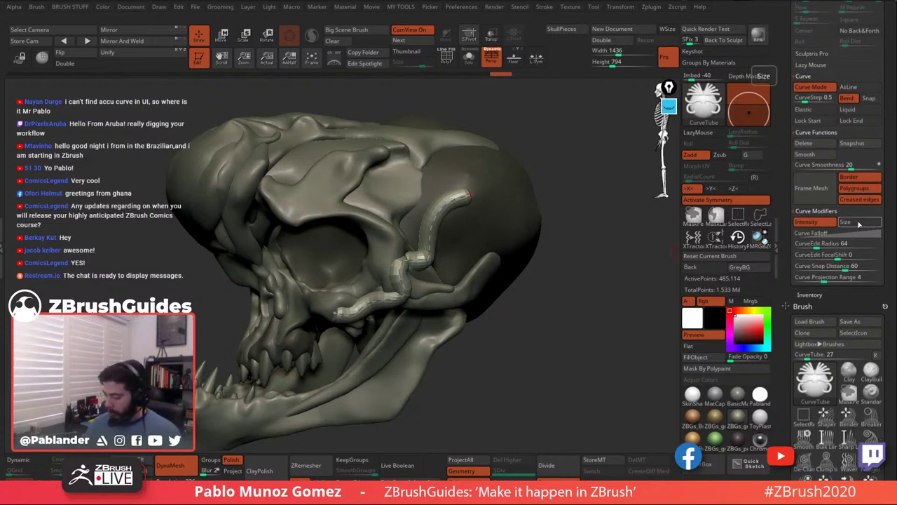
{"action": "left_click_drag", "start_coordinate": [884, 211], "coordinate": [888, 238]}
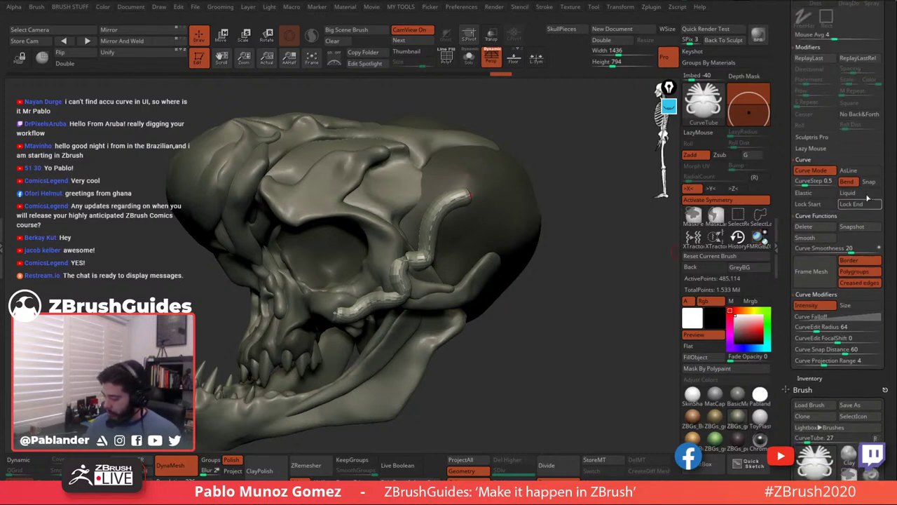
{"action": "left_click", "coordinate": [821, 48]}
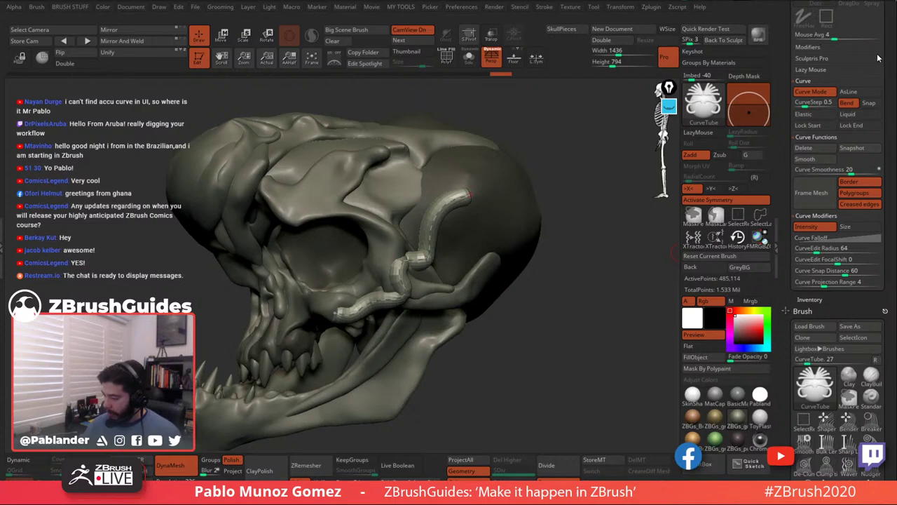
{"action": "left_click_drag", "start_coordinate": [877, 58], "coordinate": [885, 152]}
{"action": "left_click", "coordinate": [839, 108]}
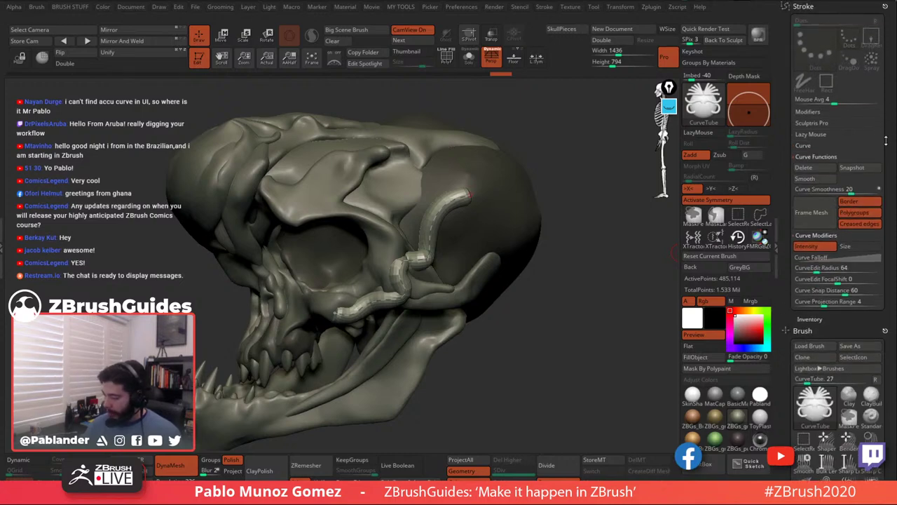
Enable Size in the Curve Modifiers, expand the Curve Falloff graph and update the tube so it tapers along its length.
{"action": "left_click", "coordinate": [850, 247]}
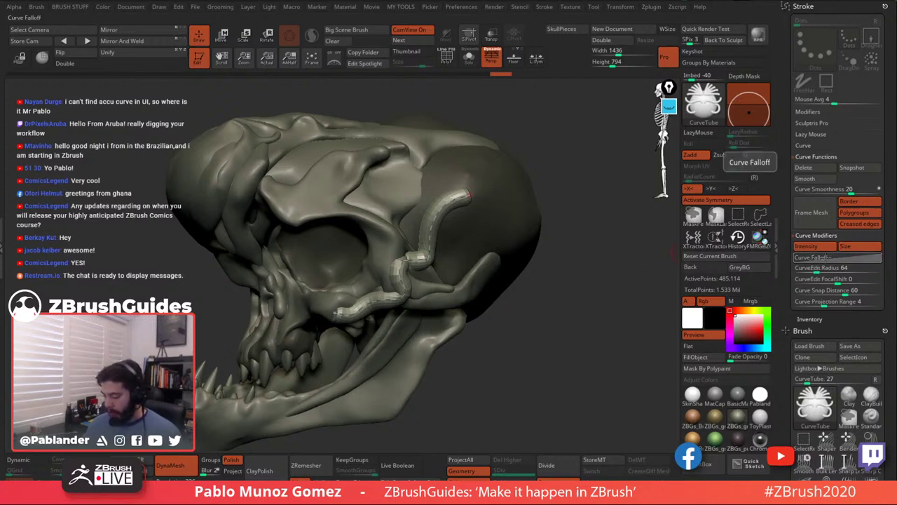
{"action": "left_click", "coordinate": [876, 257]}
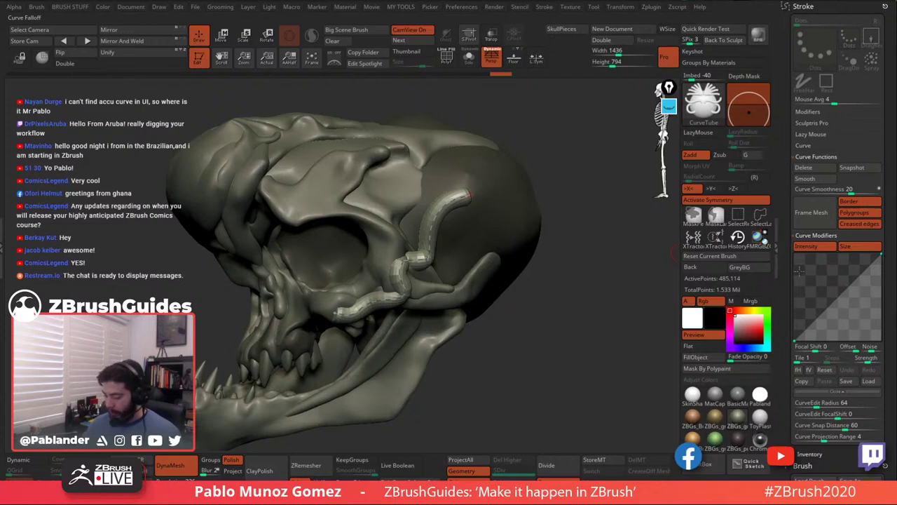
{"action": "left_click", "coordinate": [443, 206]}
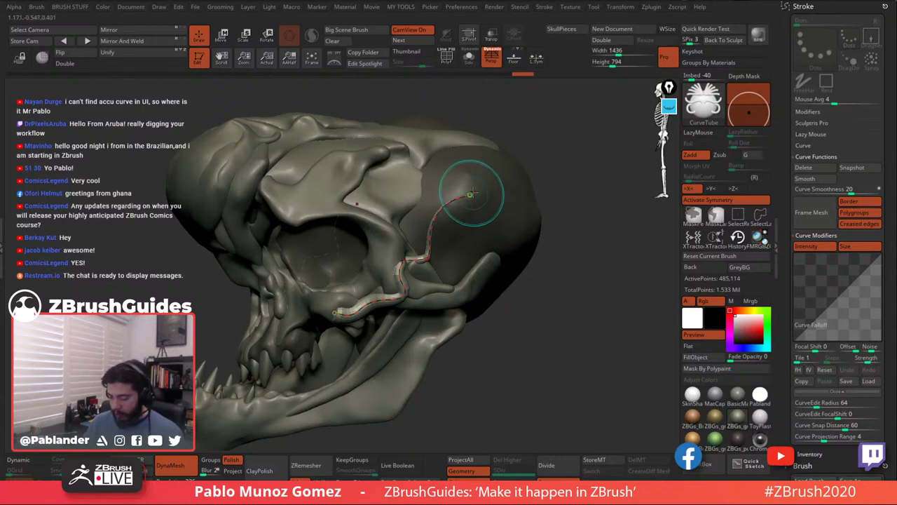
Clear the old ink and label the tube's upper end "start (Root)" in pink and its lower end "End (tip)" in yellow.
{"action": "left_click", "coordinate": [669, 107]}
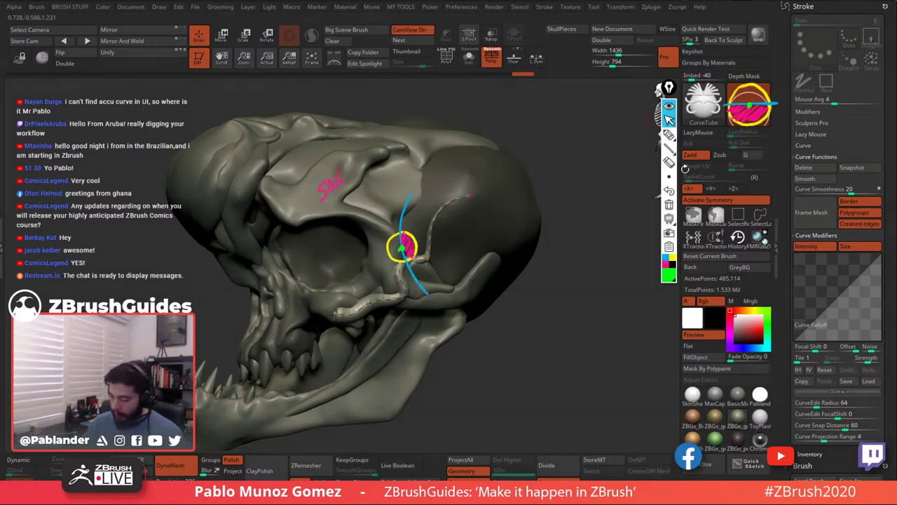
{"action": "left_click", "coordinate": [670, 204]}
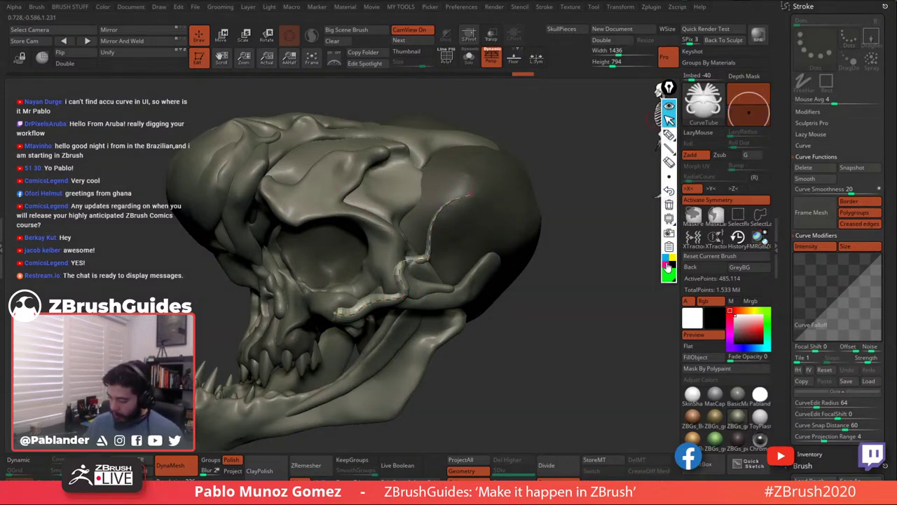
{"action": "left_click", "coordinate": [670, 135]}
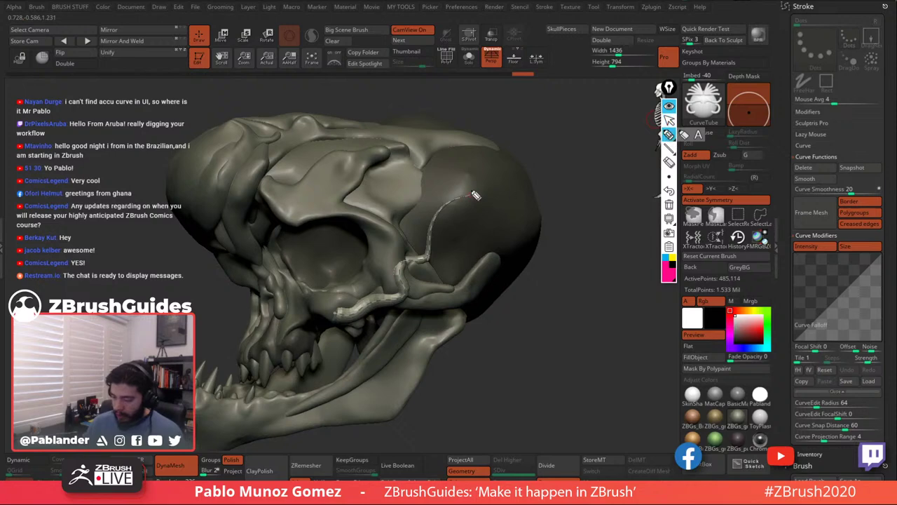
{"action": "mouse_move", "coordinate": [472, 190]}
{"action": "left_mouse_down"}
{"action": "mouse_move", "coordinate": [475, 197]}
{"action": "mouse_move", "coordinate": [539, 130]}
{"action": "mouse_move", "coordinate": [535, 146]}
{"action": "left_mouse_up"}
{"action": "mouse_move", "coordinate": [532, 135]}
{"action": "left_mouse_down"}
{"action": "mouse_move", "coordinate": [541, 133]}
{"action": "mouse_move", "coordinate": [537, 171]}
{"action": "mouse_move", "coordinate": [557, 152]}
{"action": "mouse_move", "coordinate": [556, 163]}
{"action": "left_mouse_up"}
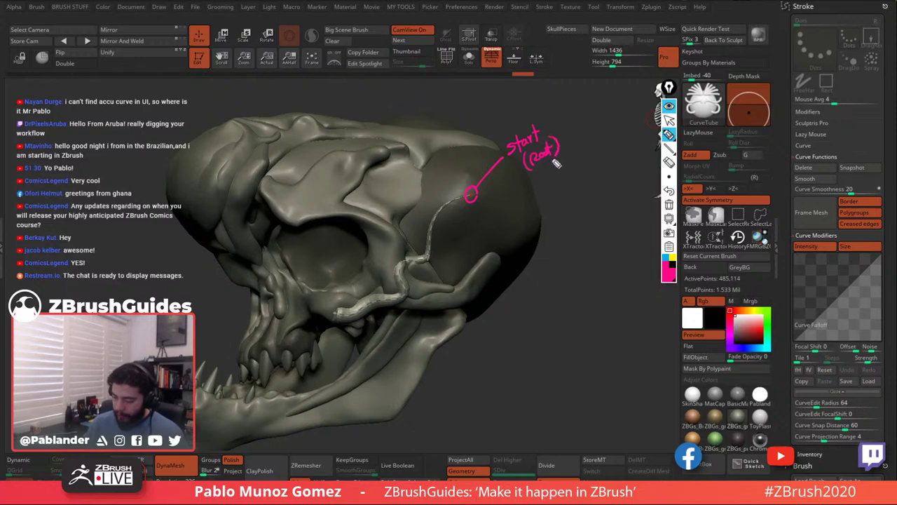
{"action": "left_click", "coordinate": [334, 313]}
{"action": "mouse_move", "coordinate": [331, 339]}
{"action": "left_mouse_down"}
{"action": "mouse_move", "coordinate": [328, 350]}
{"action": "mouse_move", "coordinate": [344, 351]}
{"action": "mouse_move", "coordinate": [346, 337]}
{"action": "mouse_move", "coordinate": [338, 371]}
{"action": "mouse_move", "coordinate": [364, 361]}
{"action": "left_mouse_up"}
Trace the tube's path in blue ink from the start (Root) marker to the End (tip) marker.
{"action": "left_click", "coordinate": [668, 260]}
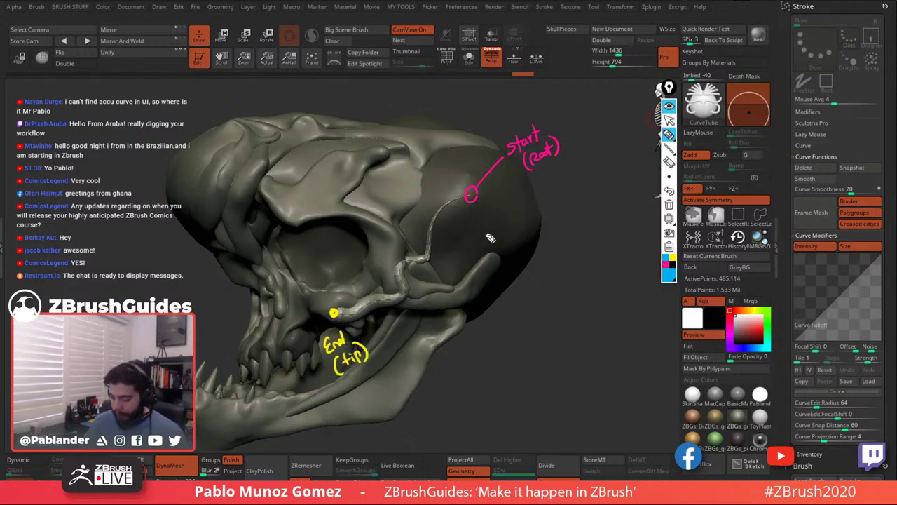
{"action": "left_click_drag", "start_coordinate": [471, 195], "coordinate": [344, 320]}
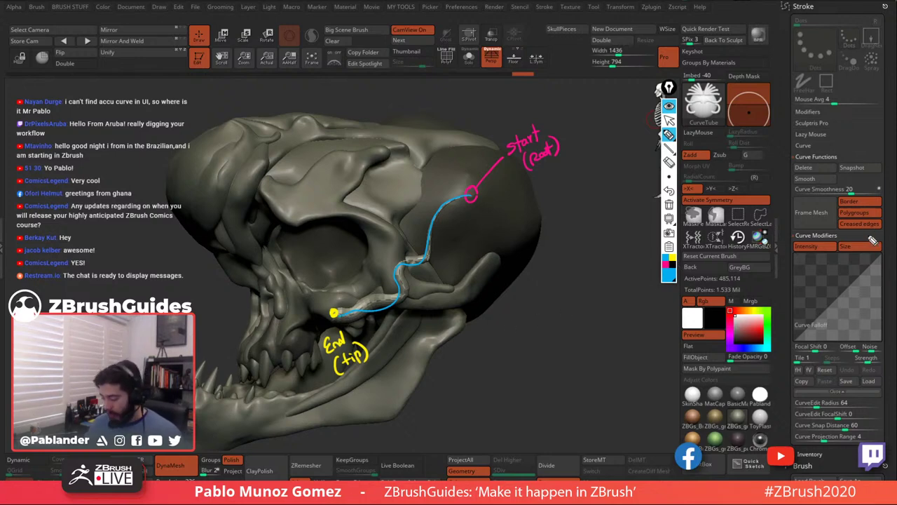
{"action": "left_click", "coordinate": [671, 263]}
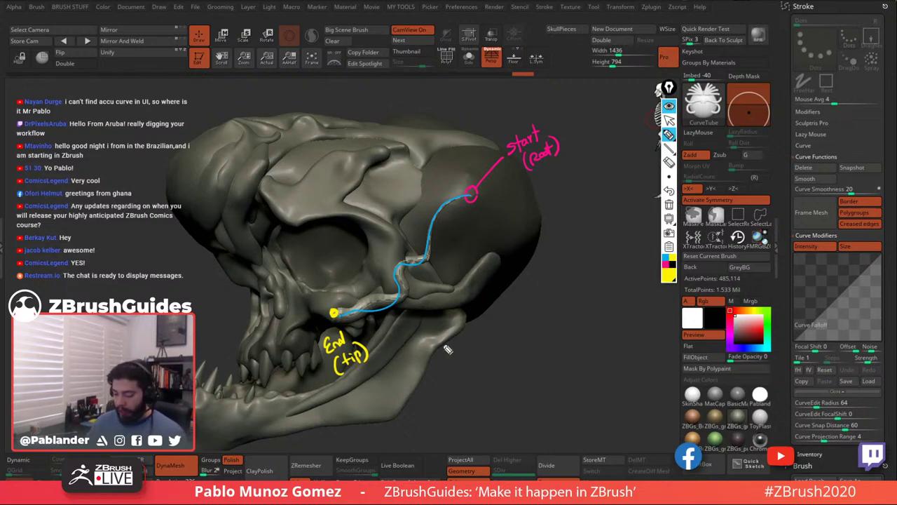
Mark the Curve Falloff graph's low point "Start" in pink and high point "End" in yellow, tracing the line between them in blue.
{"action": "left_click", "coordinate": [669, 265]}
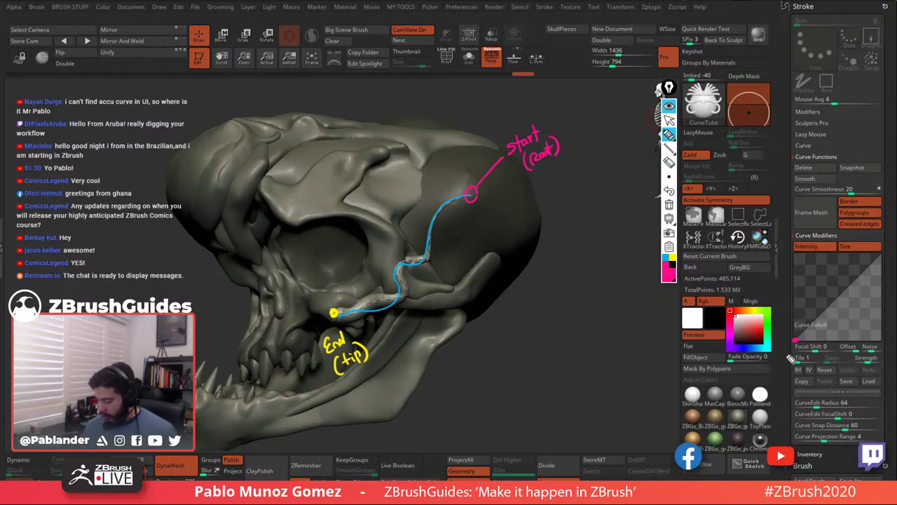
{"action": "mouse_move", "coordinate": [786, 353]}
{"action": "left_mouse_down"}
{"action": "mouse_move", "coordinate": [778, 365]}
{"action": "mouse_move", "coordinate": [815, 356]}
{"action": "left_mouse_up"}
{"action": "left_click", "coordinate": [674, 258]}
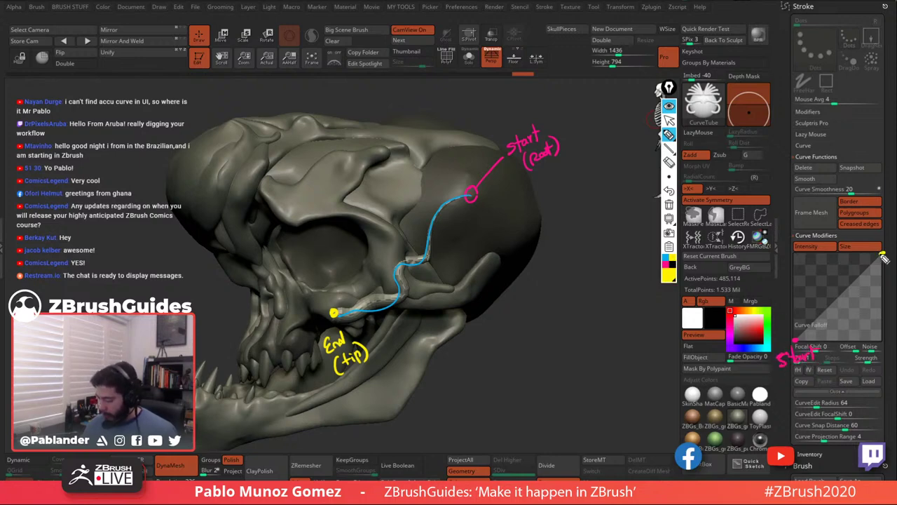
{"action": "mouse_move", "coordinate": [883, 236]}
{"action": "left_mouse_down"}
{"action": "mouse_move", "coordinate": [876, 242]}
{"action": "mouse_move", "coordinate": [891, 231]}
{"action": "mouse_move", "coordinate": [846, 300]}
{"action": "mouse_move", "coordinate": [799, 341]}
{"action": "left_mouse_up"}
{"action": "left_click", "coordinate": [671, 259]}
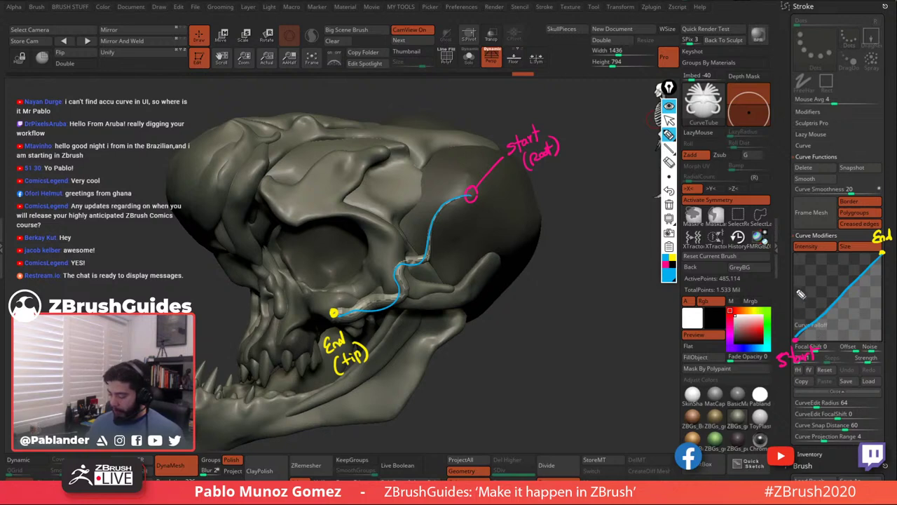
Draw pink arrows to the start points on the graph and tube, and a yellow arrow to the graph's End point.
{"action": "left_click", "coordinate": [669, 260]}
{"action": "mouse_move", "coordinate": [783, 265]}
{"action": "left_mouse_down"}
{"action": "mouse_move", "coordinate": [783, 328]}
{"action": "mouse_move", "coordinate": [795, 335]}
{"action": "left_mouse_up"}
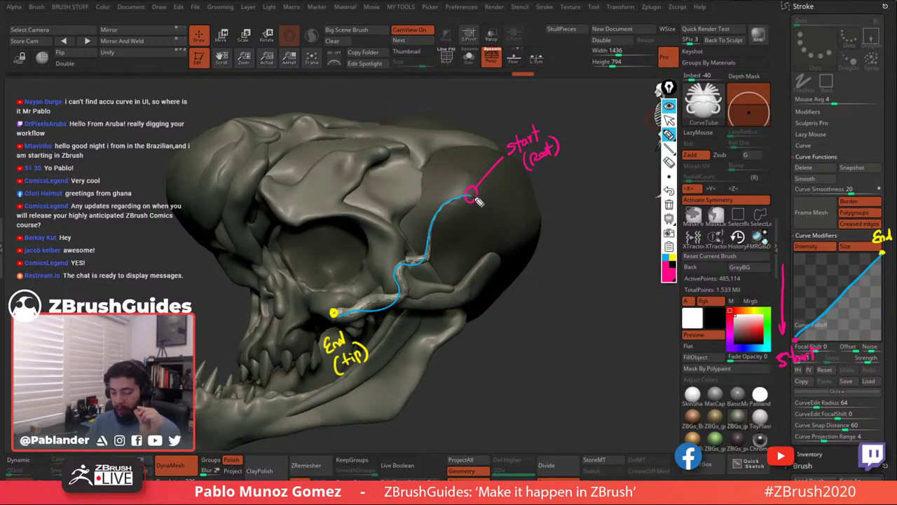
{"action": "left_click_drag", "start_coordinate": [482, 199], "coordinate": [494, 204]}
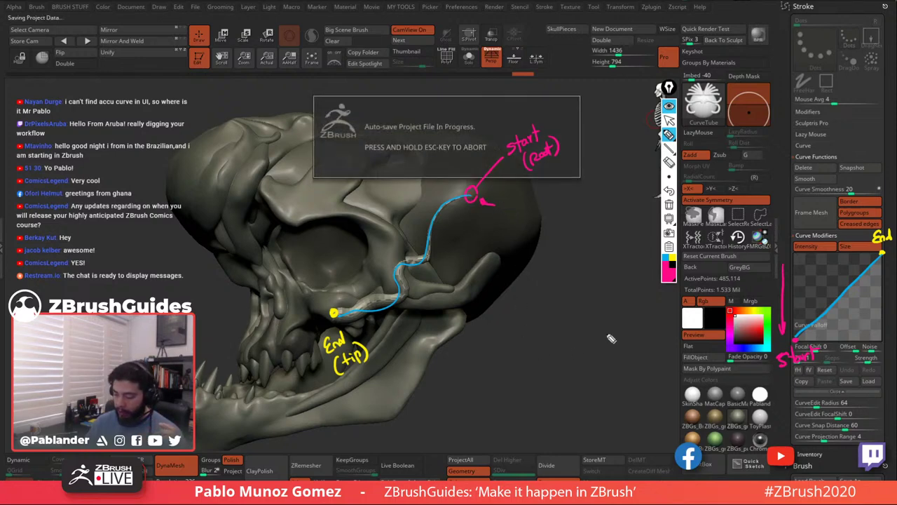
{"action": "left_click", "coordinate": [673, 260]}
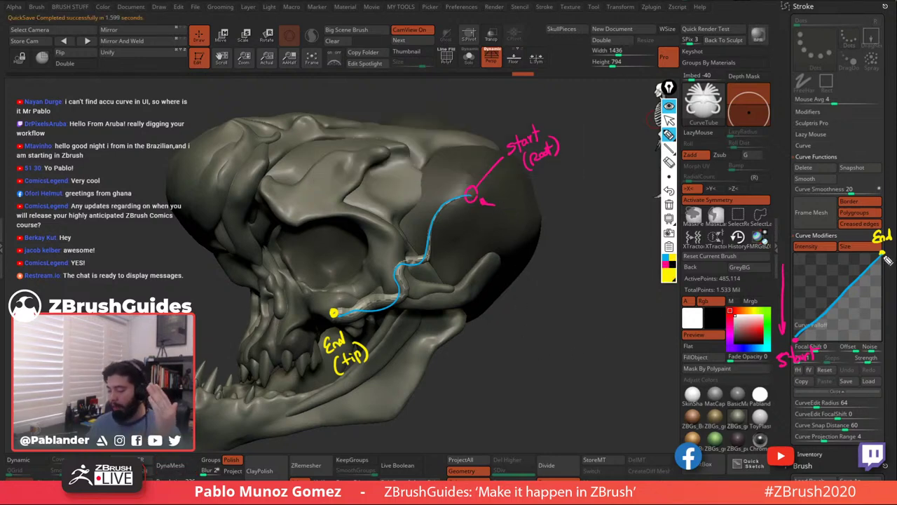
{"action": "left_click_drag", "start_coordinate": [885, 267], "coordinate": [888, 255]}
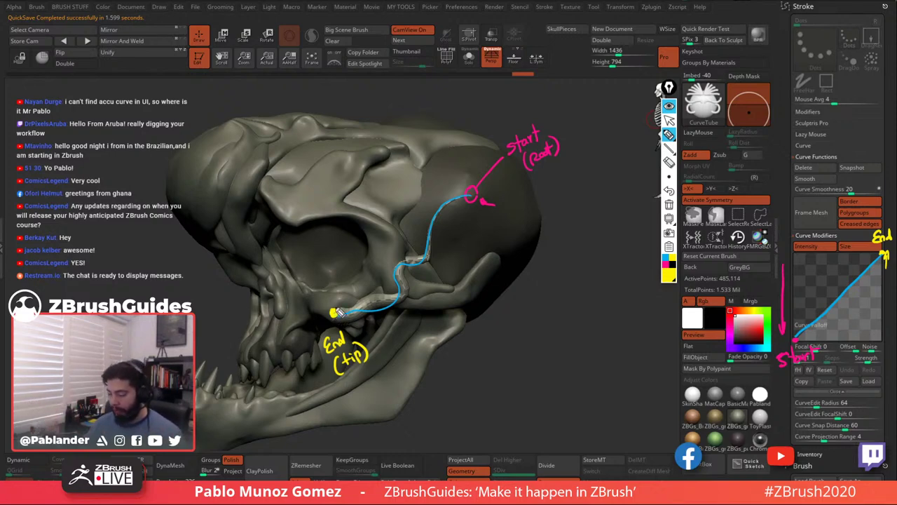
Stop inking and hide all the screen annotations.
{"action": "left_click", "coordinate": [669, 119]}
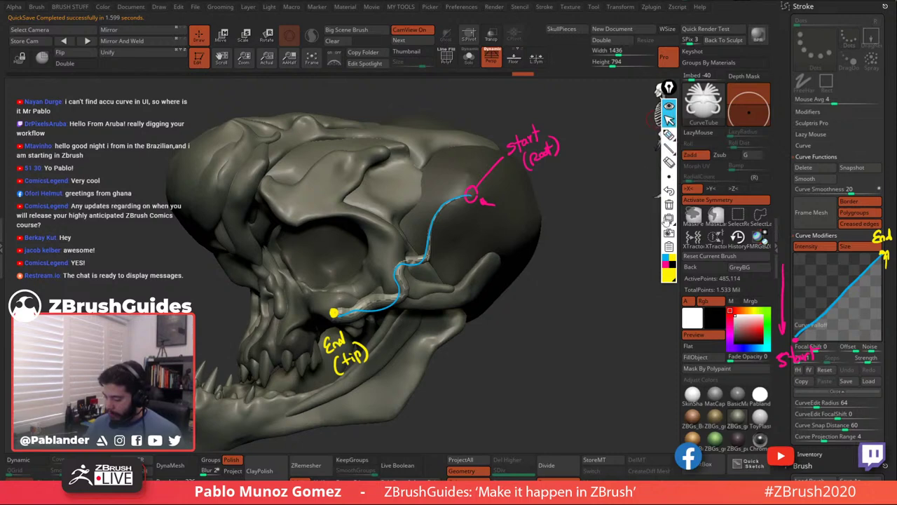
{"action": "mouse_move", "coordinate": [669, 172]}
{"action": "left_click", "coordinate": [669, 106]}
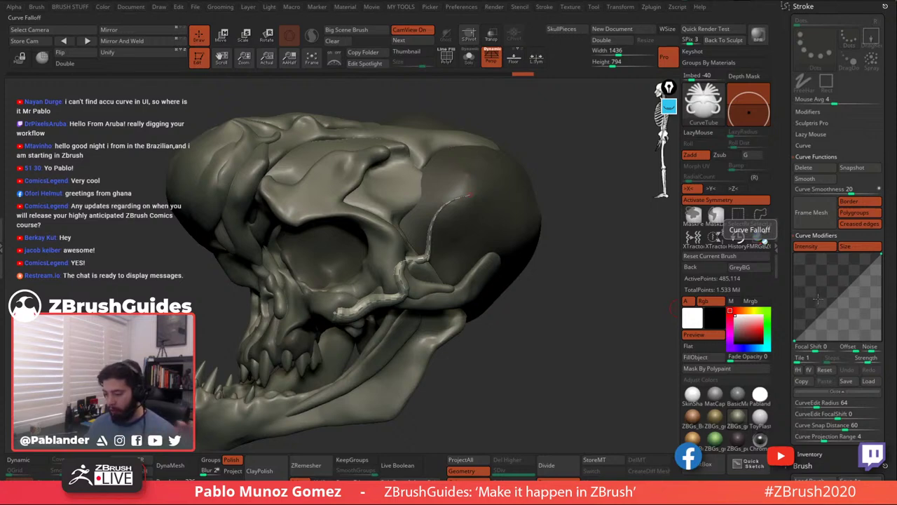
Reshape the Curve Falloff into a bell with low ends and a central peak, and update the tube to it.
{"action": "left_click_drag", "start_coordinate": [795, 340], "coordinate": [795, 325]}
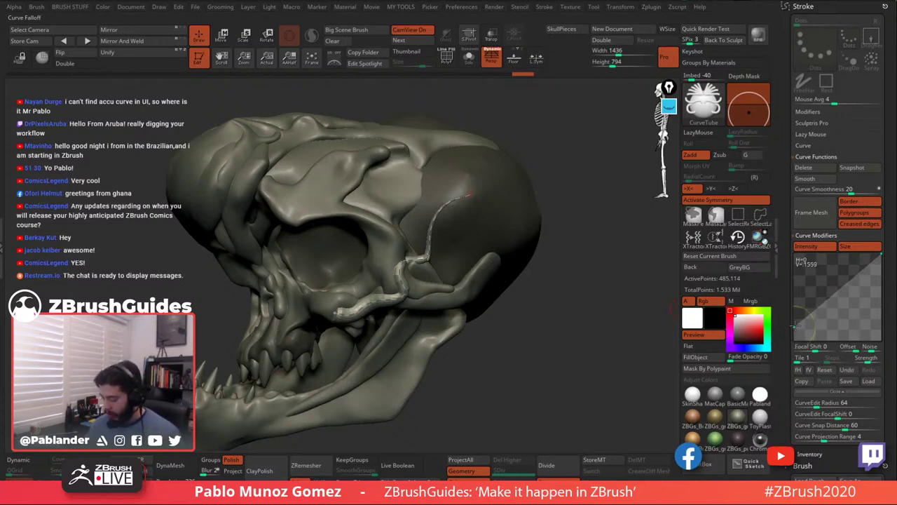
{"action": "left_click_drag", "start_coordinate": [882, 256], "coordinate": [838, 262]}
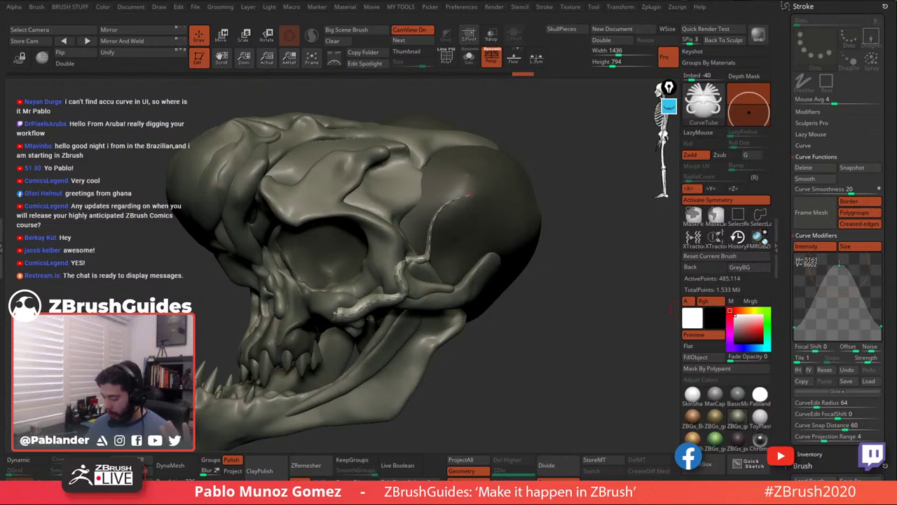
{"action": "left_click", "coordinate": [424, 254]}
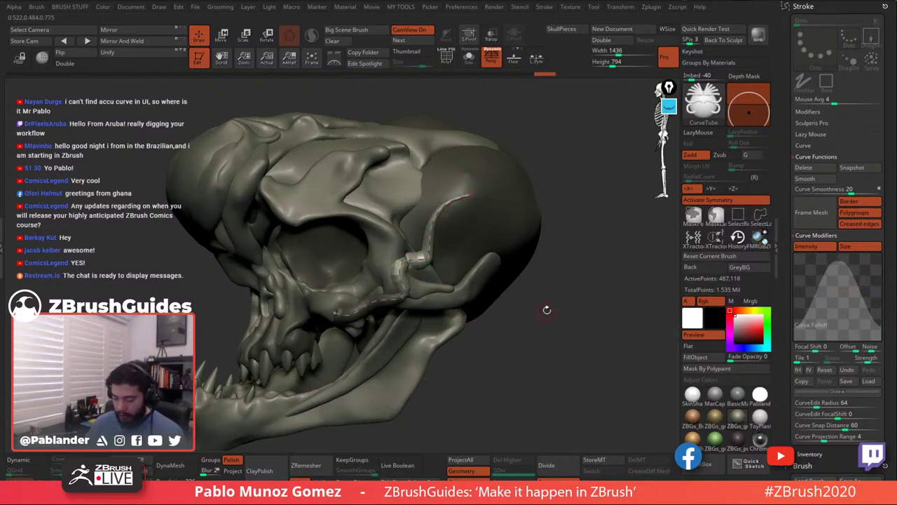
{"action": "key", "text": "ctrl+z"}
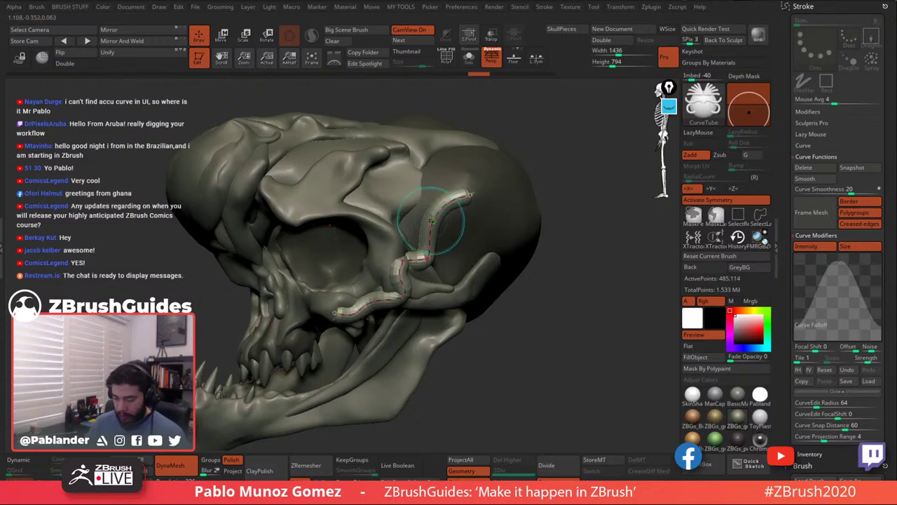
{"action": "left_click", "coordinate": [431, 233]}
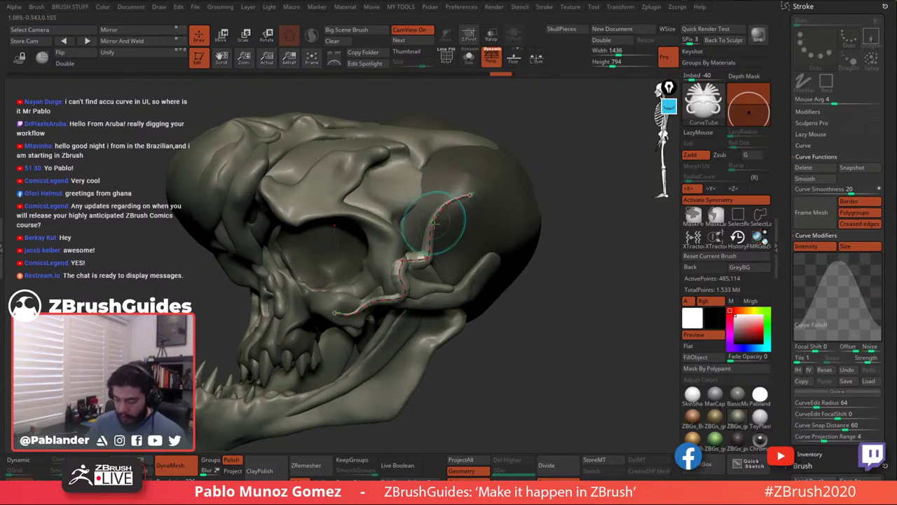
Isolate the cranium piece and its tube in Solo mode.
{"action": "left_click", "coordinate": [469, 58]}
{"action": "left_click_drag", "start_coordinate": [549, 316], "coordinate": [552, 349]}
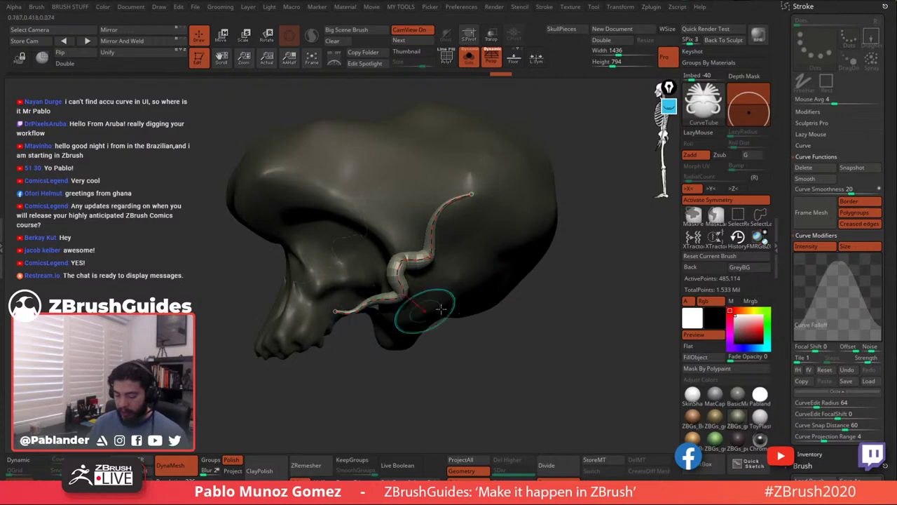
{"action": "left_click_drag", "start_coordinate": [561, 352], "coordinate": [515, 365]}
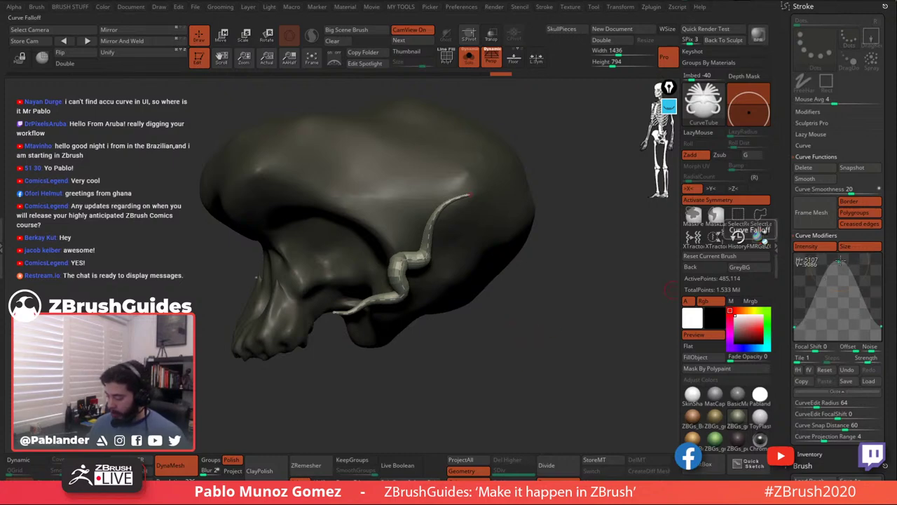
Broaden the Curve Falloff's peak with a raised point on each side and update the tube to the fuller profile.
{"action": "left_click_drag", "start_coordinate": [841, 261], "coordinate": [865, 275]}
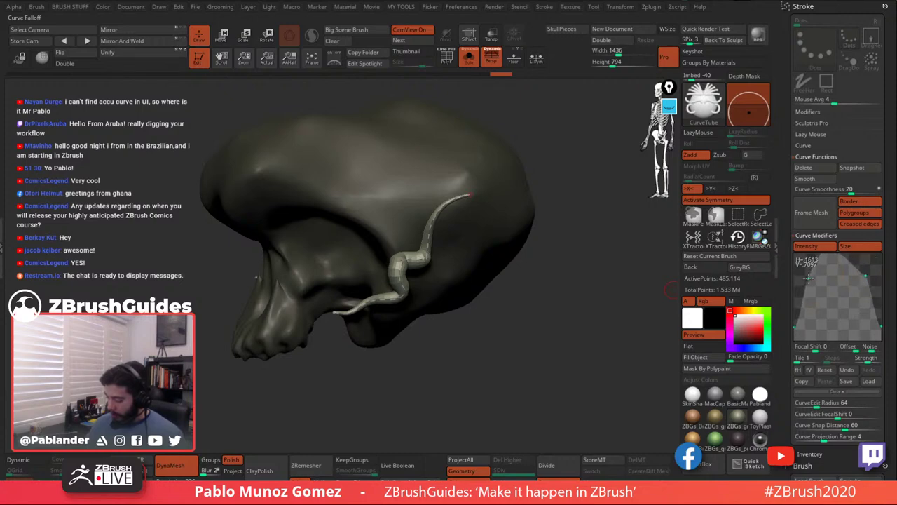
{"action": "left_click", "coordinate": [427, 257]}
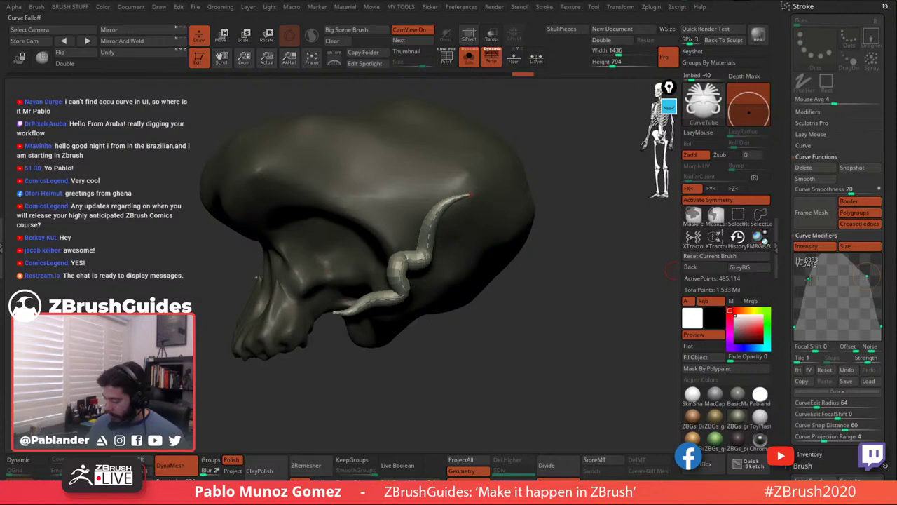
{"action": "mouse_move", "coordinate": [808, 279]}
{"action": "left_mouse_down"}
{"action": "mouse_move", "coordinate": [828, 272]}
{"action": "mouse_move", "coordinate": [811, 272]}
{"action": "left_mouse_up"}
{"action": "left_click_drag", "start_coordinate": [867, 276], "coordinate": [866, 270]}
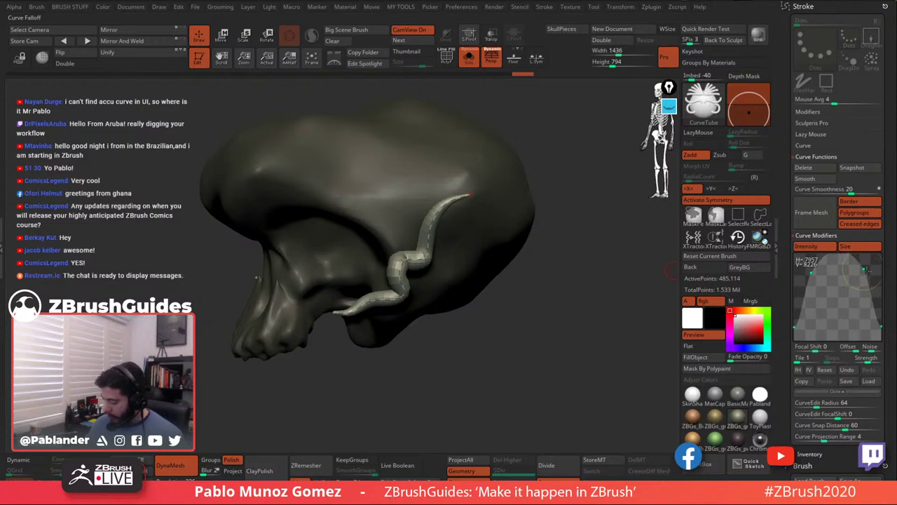
{"action": "left_click_drag", "start_coordinate": [864, 271], "coordinate": [864, 272]}
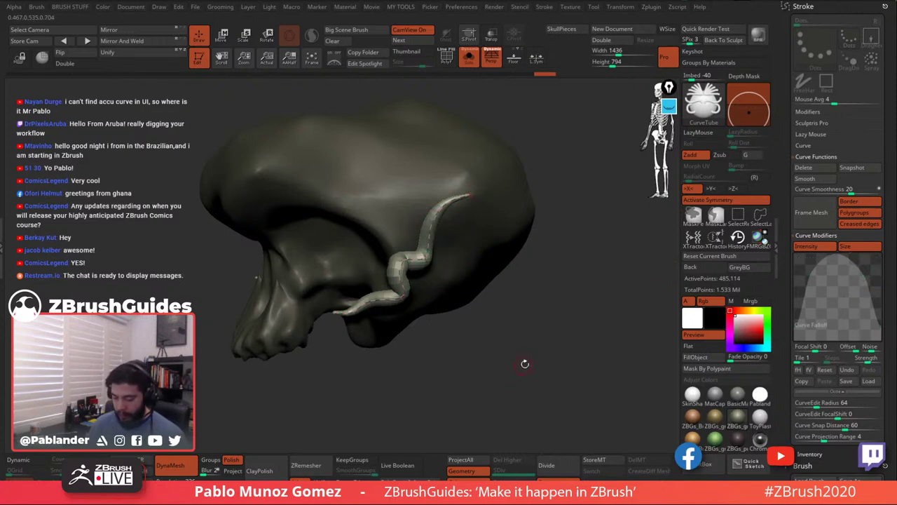
{"action": "left_click_drag", "start_coordinate": [531, 360], "coordinate": [528, 352]}
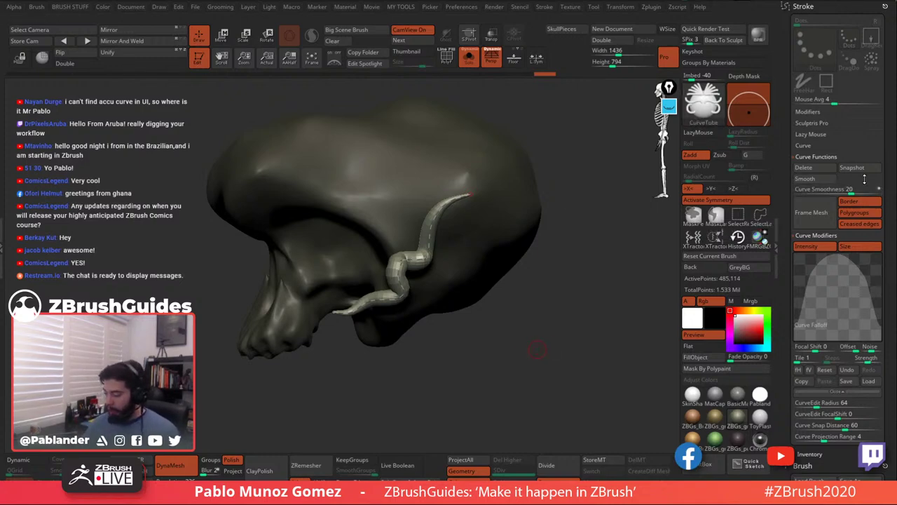
Expand the Stroke palette's Curve section and enable both Lock Start and Lock End.
{"action": "left_click", "coordinate": [828, 145]}
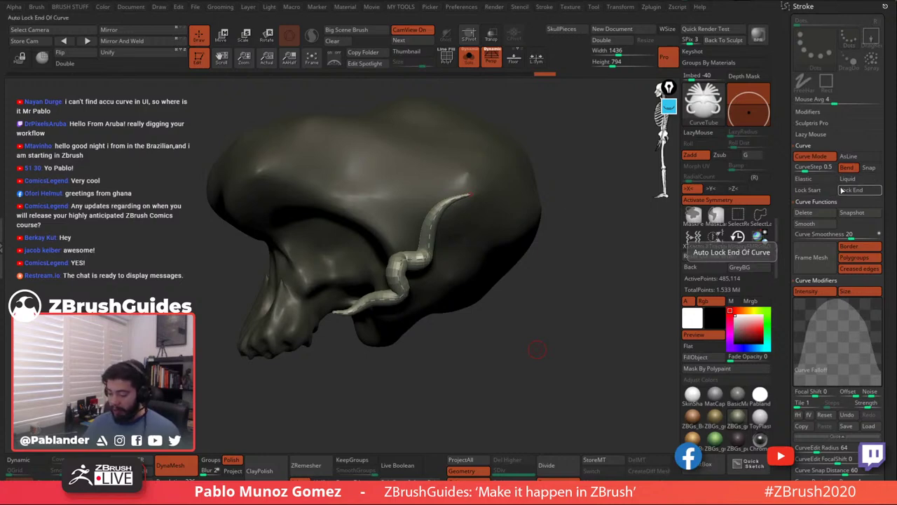
{"action": "left_click", "coordinate": [812, 190]}
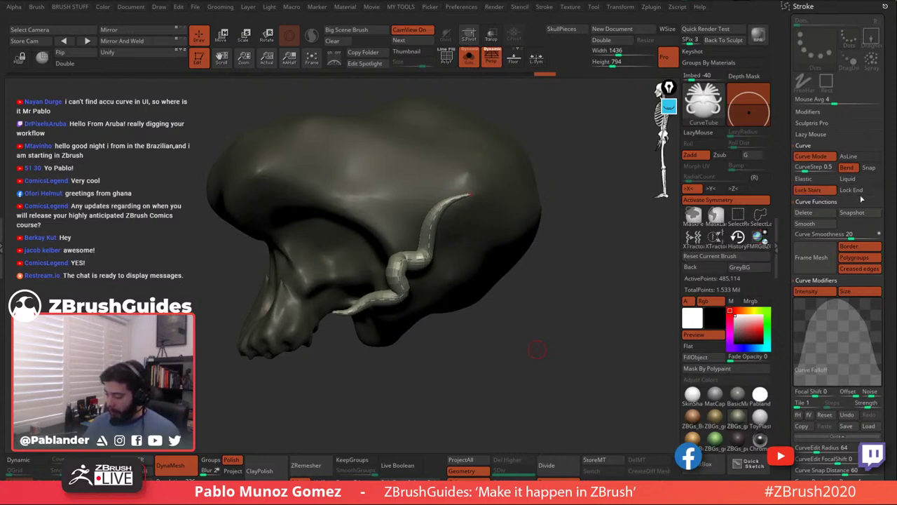
{"action": "left_click", "coordinate": [859, 191]}
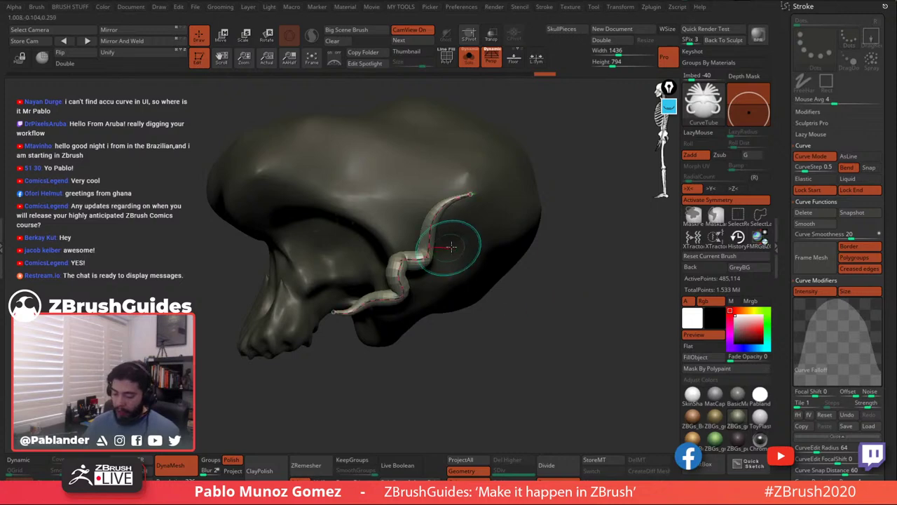
Try pulling the middle of the tube's curve with both of its ends locked.
{"action": "right_click_drag", "start_coordinate": [452, 268], "coordinate": [431, 247]}
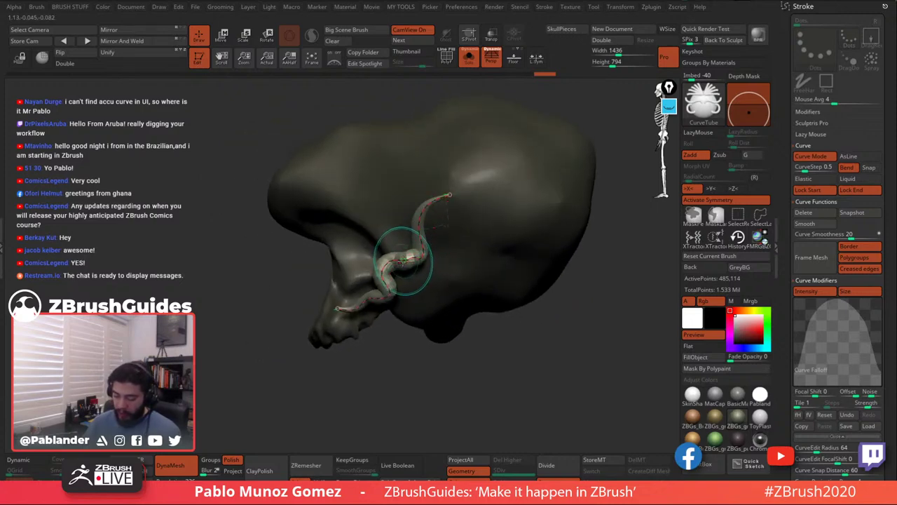
{"action": "right_click_drag", "start_coordinate": [426, 210], "coordinate": [457, 195]}
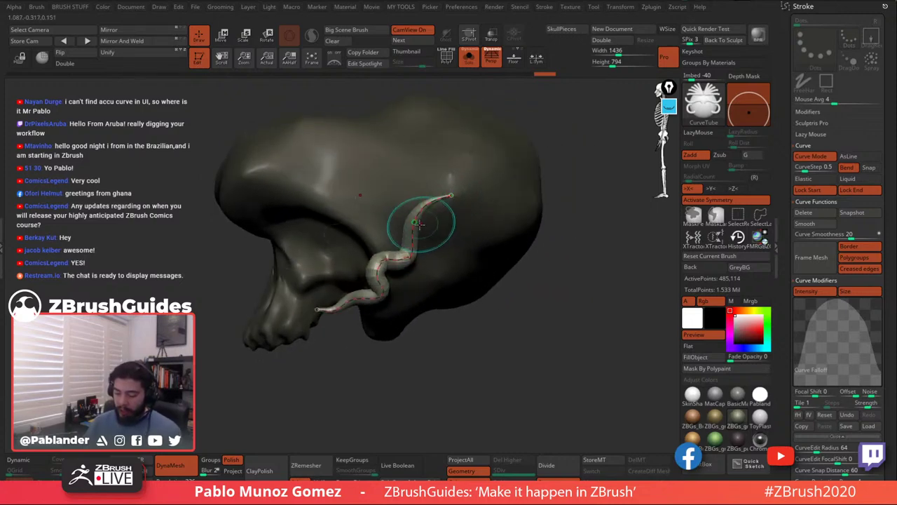
{"action": "left_click_drag", "start_coordinate": [419, 224], "coordinate": [580, 387]}
{"action": "mouse_move", "coordinate": [511, 286]}
{"action": "right_mouse_down"}
{"action": "mouse_move", "coordinate": [558, 283]}
{"action": "mouse_move", "coordinate": [605, 258]}
{"action": "right_mouse_up"}
{"action": "key", "text": "ctrl+z"}
Leave Solo mode and undo the tube edits until the practice tube is removed from the skull.
{"action": "left_click", "coordinate": [470, 59]}
{"action": "key", "text": "ctrl+z"}
{"action": "key", "text": "ctrl+z"}
{"action": "key", "text": "ctrl+z"}
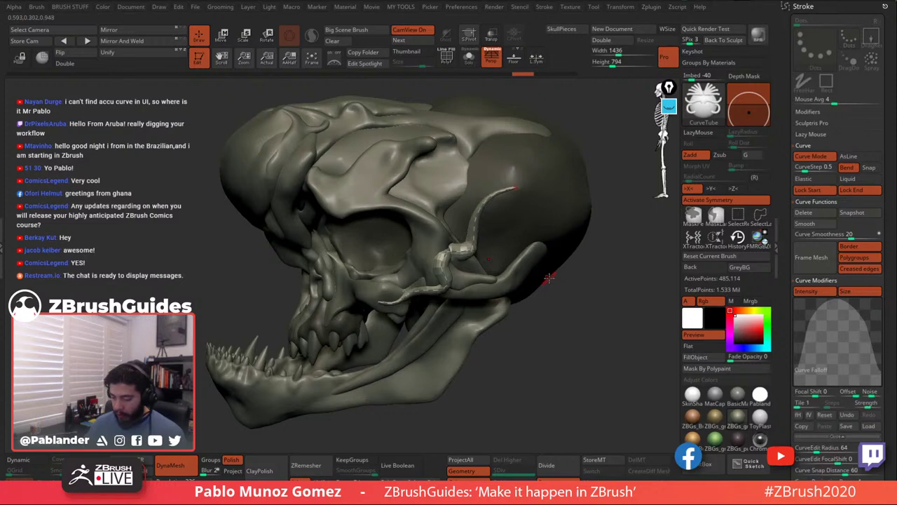
{"action": "key", "text": "ctrl+z"}
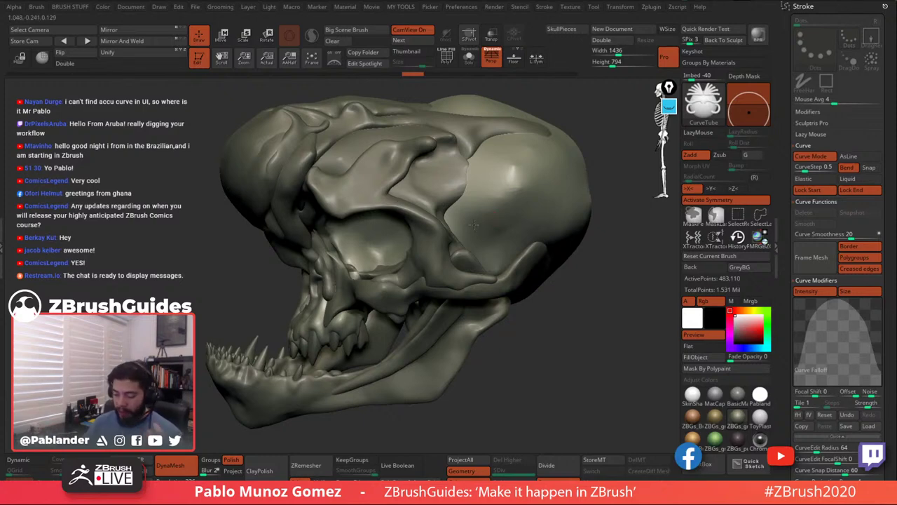
Try drawing an arched CurveTube over the side of the cranium with the bell-shaped falloff.
{"action": "left_click_drag", "start_coordinate": [474, 223], "coordinate": [558, 223]}
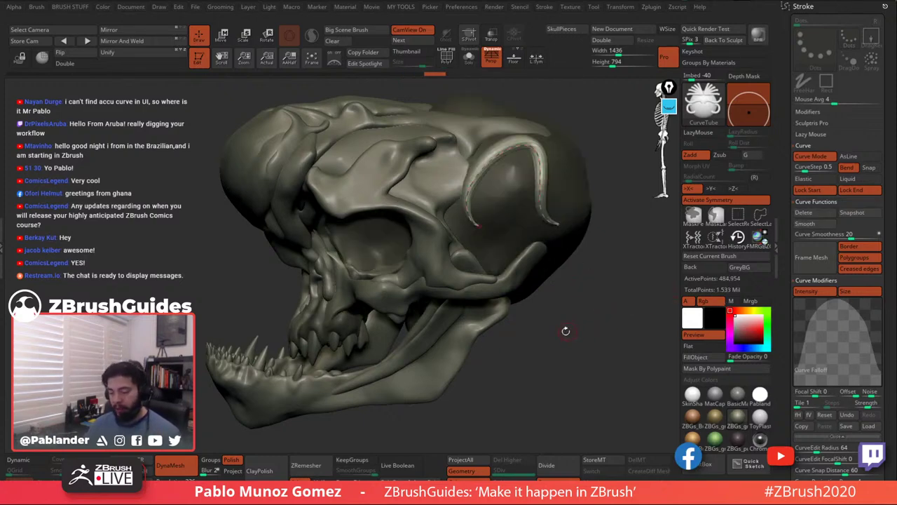
{"action": "key", "text": "ctrl+z"}
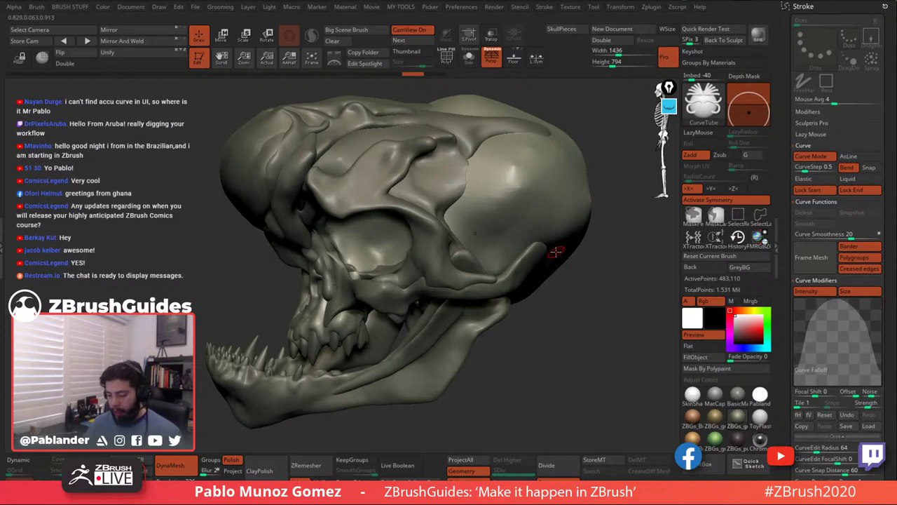
Try drawing a CurveTube along the inner rim of the eye socket.
{"action": "right_click_drag", "start_coordinate": [511, 243], "coordinate": [423, 304], "text": "ctrl"}
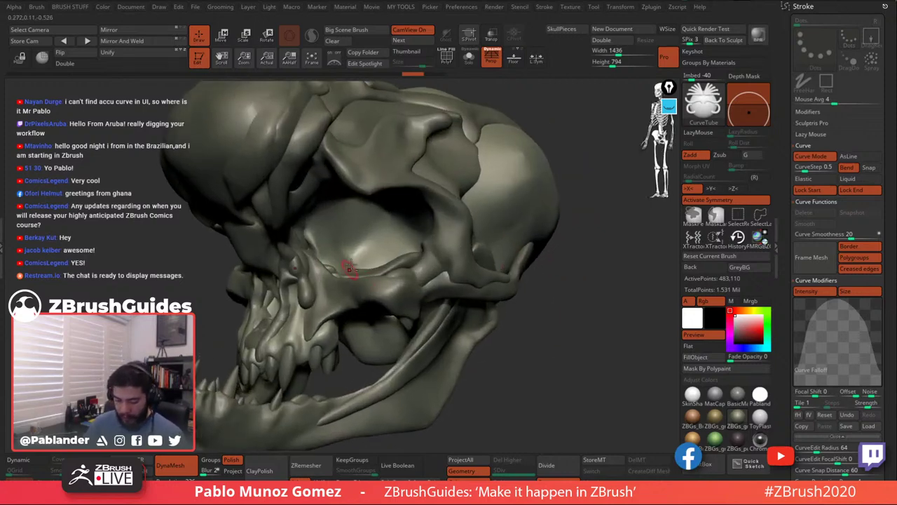
{"action": "right_click_drag", "start_coordinate": [351, 265], "coordinate": [412, 251], "text": "alt"}
{"action": "left_click_drag", "start_coordinate": [410, 250], "coordinate": [396, 207]}
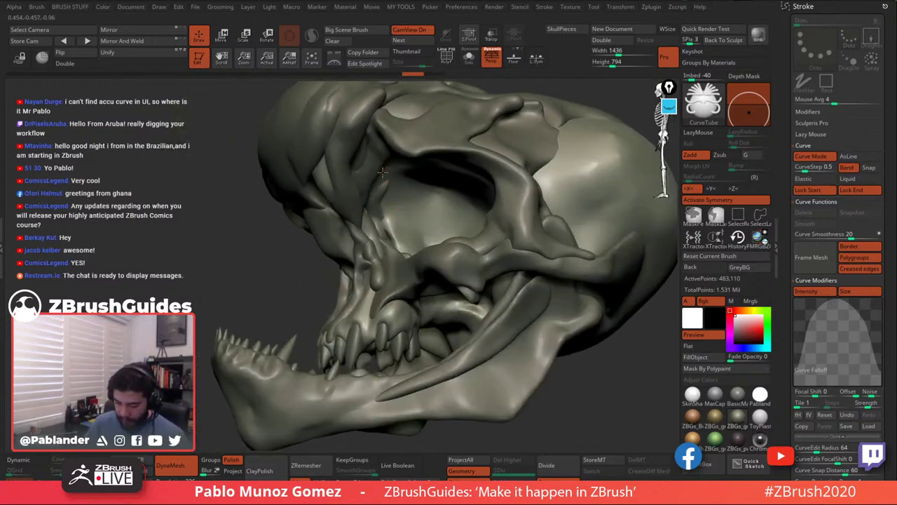
{"action": "left_click_drag", "start_coordinate": [388, 168], "coordinate": [370, 212]}
{"action": "left_click_drag", "start_coordinate": [389, 253], "coordinate": [407, 266]}
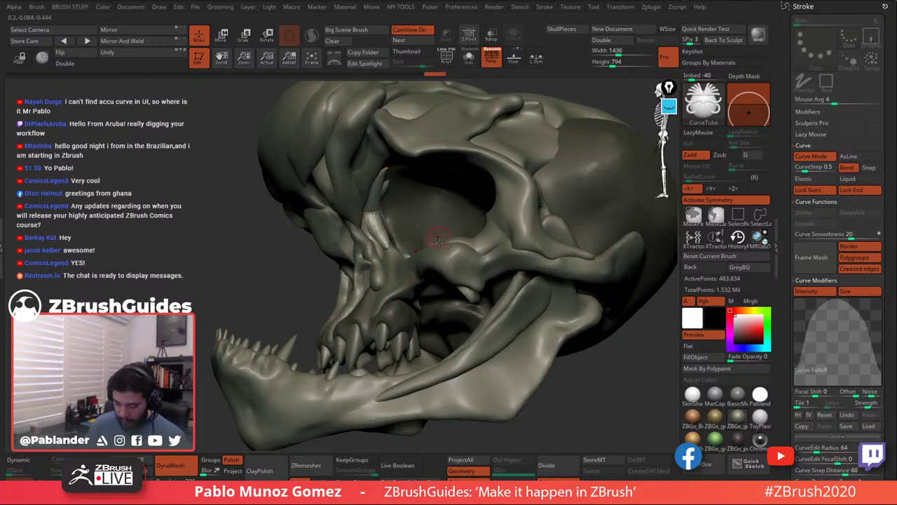
{"action": "right_click_drag", "start_coordinate": [419, 231], "coordinate": [436, 238]}
{"action": "mouse_move", "coordinate": [406, 209]}
{"action": "left_mouse_down"}
{"action": "mouse_move", "coordinate": [411, 194]}
{"action": "mouse_move", "coordinate": [379, 198]}
{"action": "left_mouse_up"}
{"action": "key", "text": "ctrl+z"}
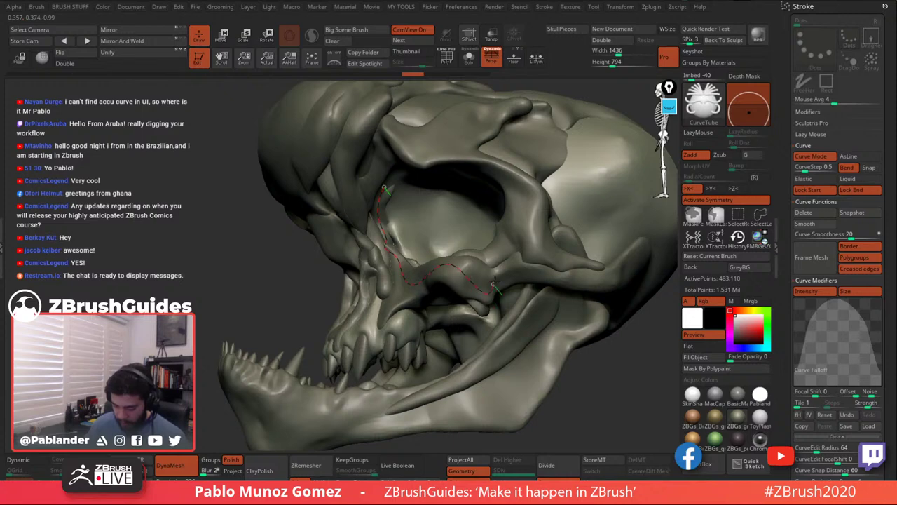
Draw a curve tube from the inner eye socket along its lower rim to the cheekbone, and thin it with smaller draw sizes.
{"action": "left_click_drag", "start_coordinate": [560, 274], "coordinate": [562, 273]}
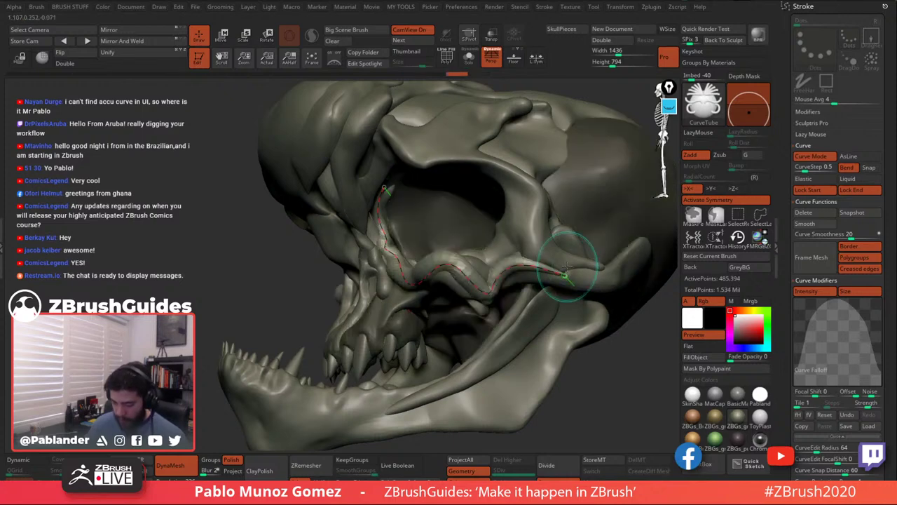
{"action": "left_click_drag", "start_coordinate": [579, 341], "coordinate": [631, 335]}
{"action": "key", "text": "space"}
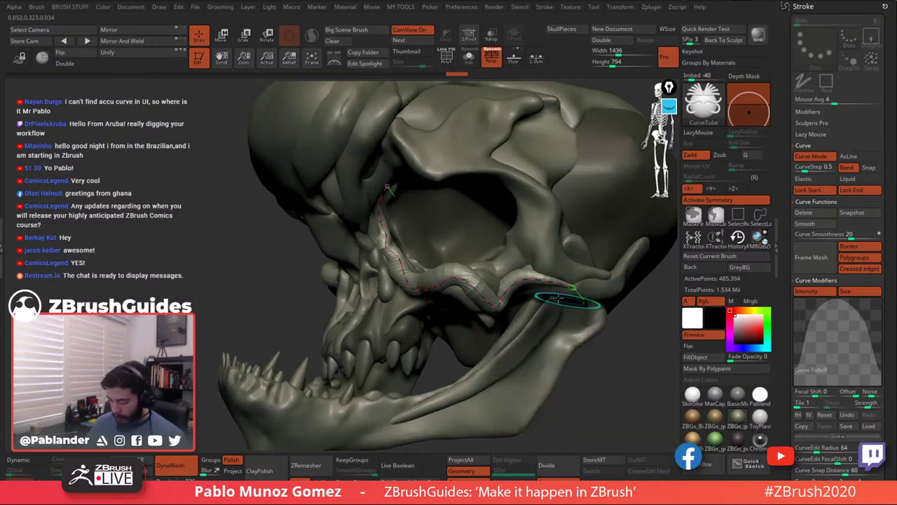
{"action": "left_click", "coordinate": [521, 278]}
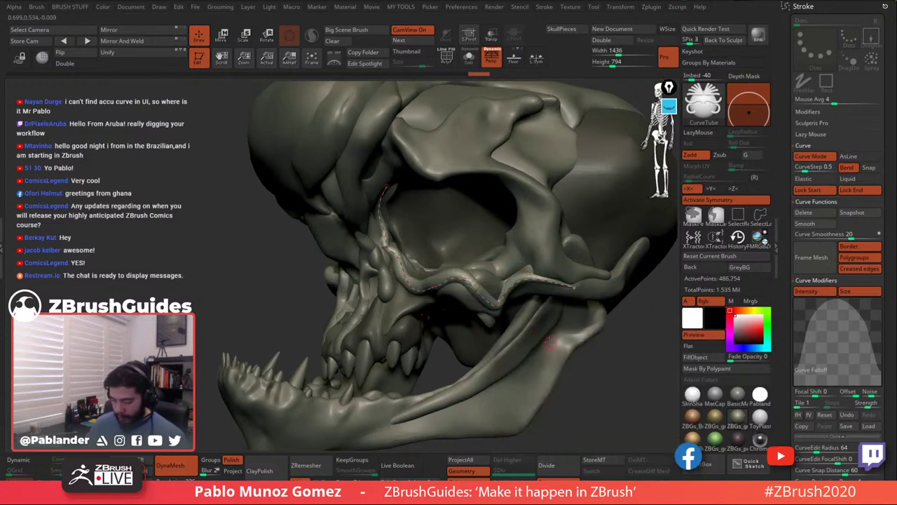
{"action": "key", "text": "space"}
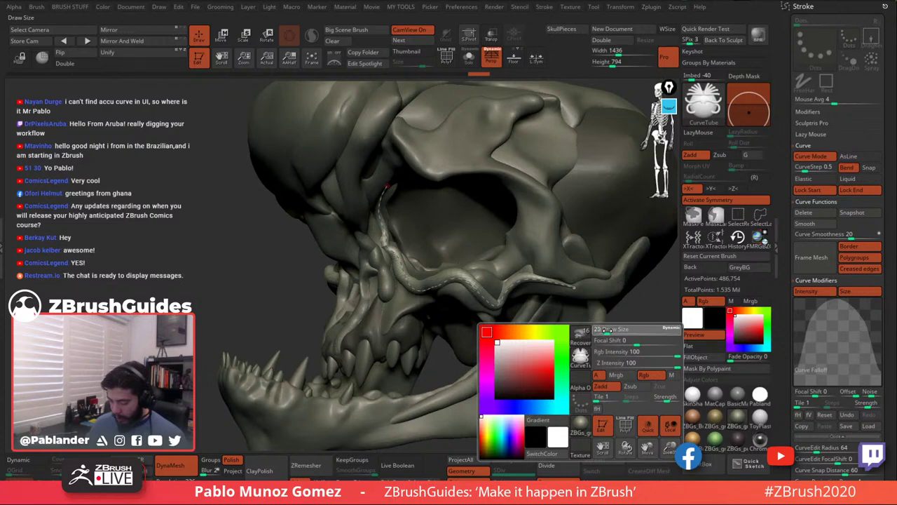
{"action": "left_click", "coordinate": [472, 287]}
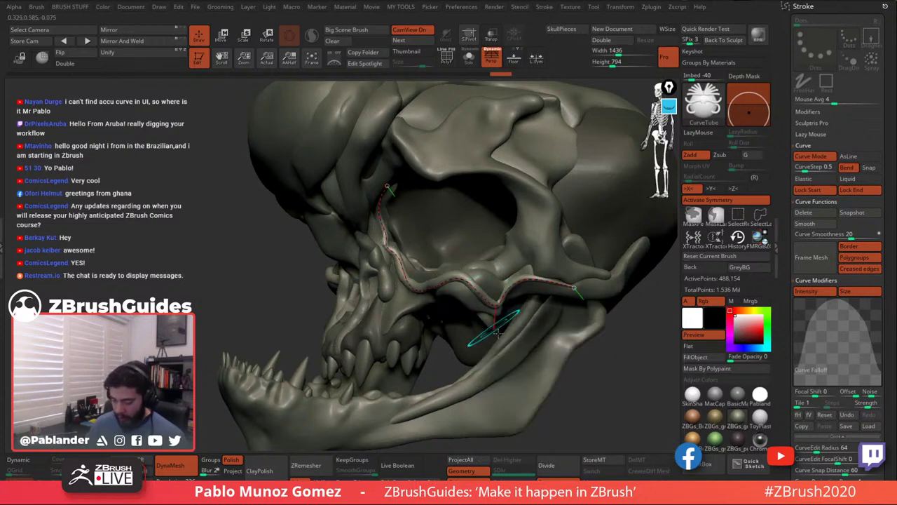
Pull the eye-socket tube's curve closer to the bone along the inner corner, lower rim and cheekbone, and release the curve.
{"action": "right_click_drag", "start_coordinate": [580, 330], "coordinate": [552, 316]}
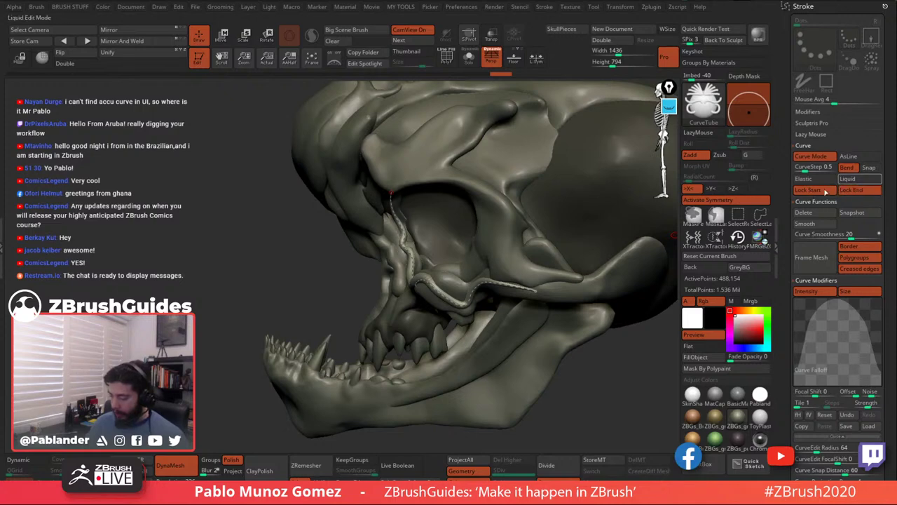
{"action": "left_click", "coordinate": [511, 282]}
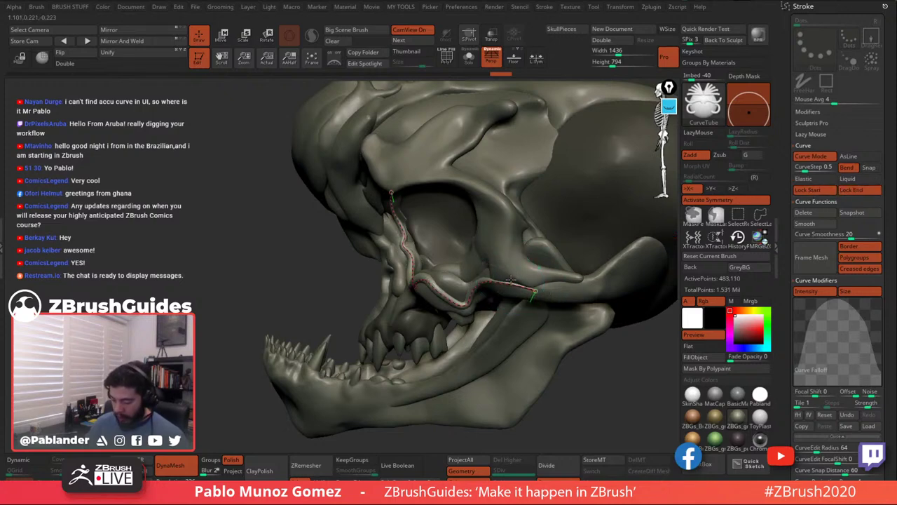
{"action": "right_click_drag", "start_coordinate": [460, 332], "coordinate": [497, 311]}
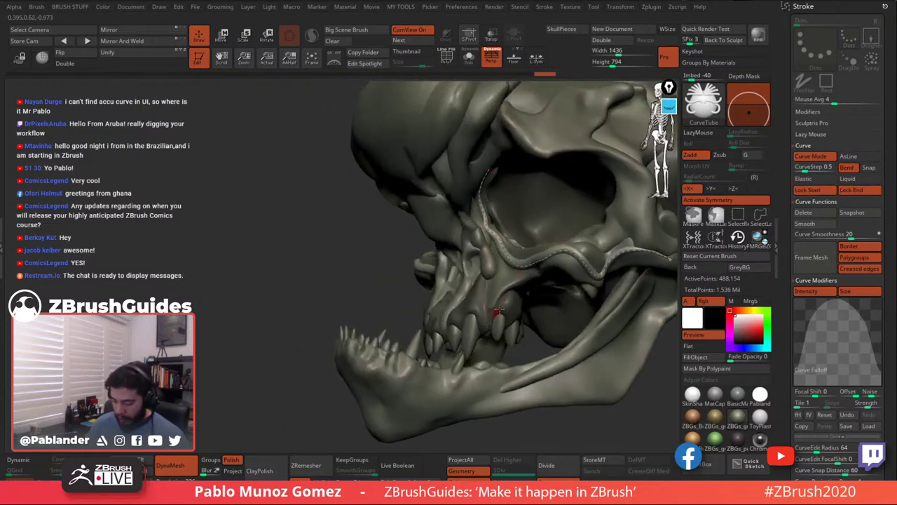
{"action": "left_click_drag", "start_coordinate": [499, 239], "coordinate": [488, 201]}
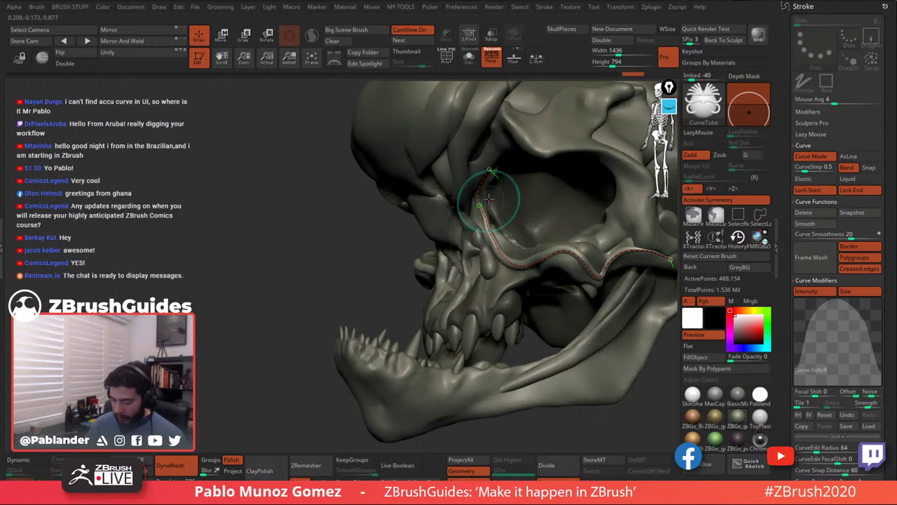
{"action": "mouse_move", "coordinate": [490, 200]}
{"action": "right_mouse_down"}
{"action": "mouse_move", "coordinate": [478, 180]}
{"action": "mouse_move", "coordinate": [486, 157]}
{"action": "right_mouse_up"}
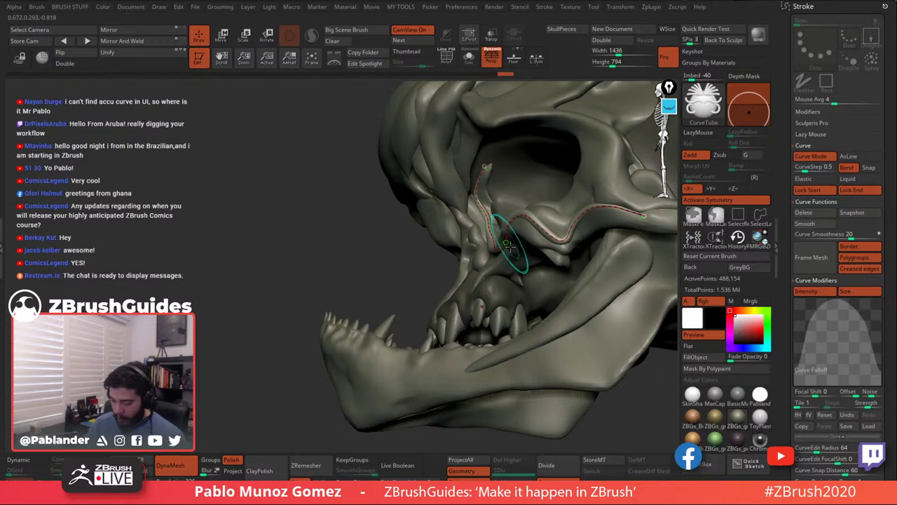
{"action": "right_click_drag", "start_coordinate": [506, 244], "coordinate": [545, 292]}
{"action": "right_click_drag", "start_coordinate": [477, 262], "coordinate": [465, 254]}
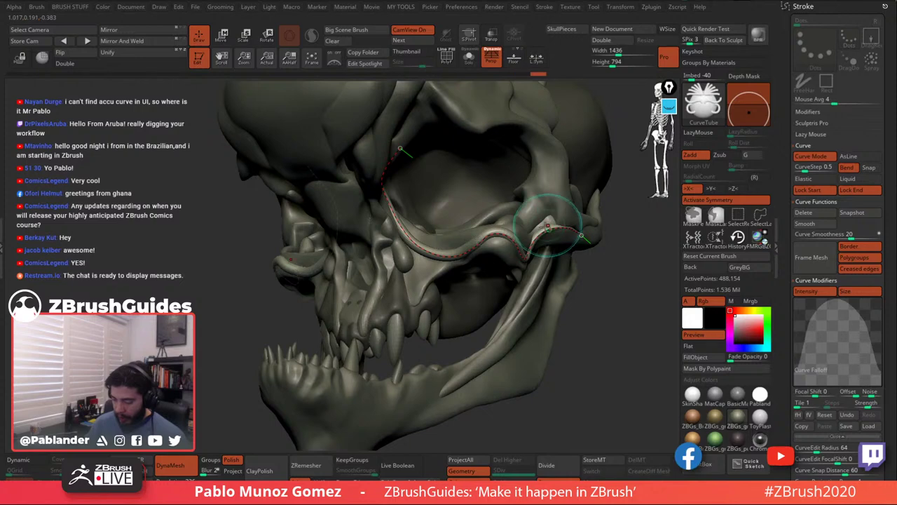
{"action": "left_click", "coordinate": [507, 243]}
{"action": "left_click_drag", "start_coordinate": [592, 285], "coordinate": [590, 294]}
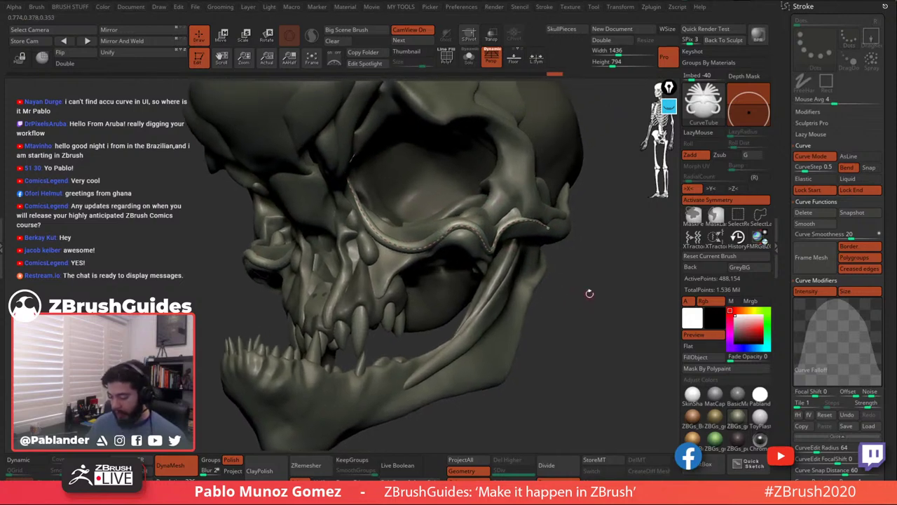
{"action": "right_click_drag", "start_coordinate": [589, 293], "coordinate": [571, 295]}
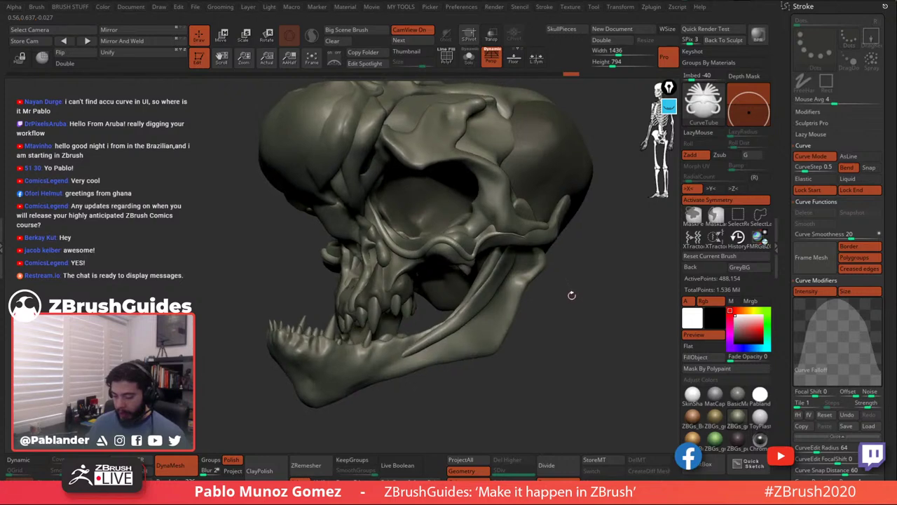
Isolate the active cranium mesh and split its unmasked points so the new mirrored tubes become a separate subtool.
{"action": "left_click", "coordinate": [468, 58]}
{"action": "left_click_drag", "start_coordinate": [566, 277], "coordinate": [538, 282]}
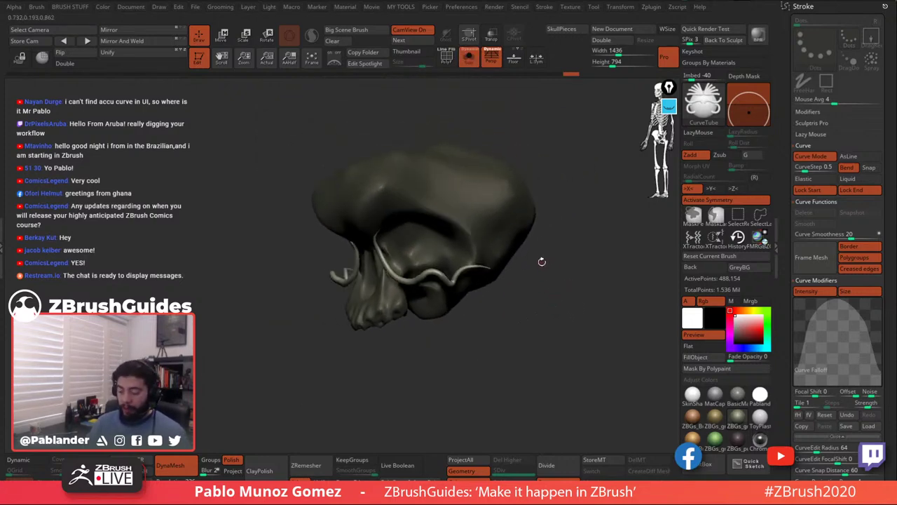
{"action": "right_click_drag", "start_coordinate": [533, 285], "coordinate": [484, 313]}
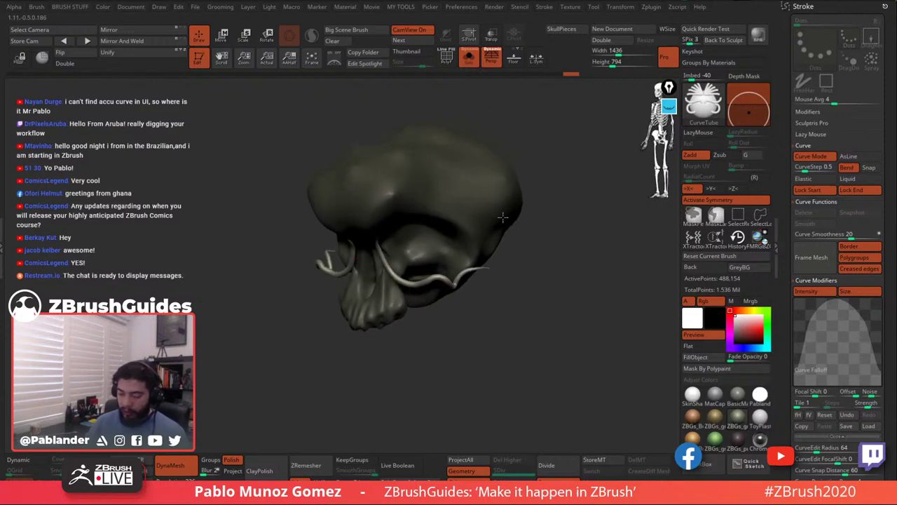
{"action": "left_click", "coordinate": [469, 59]}
{"action": "left_click_drag", "start_coordinate": [556, 279], "coordinate": [557, 282]}
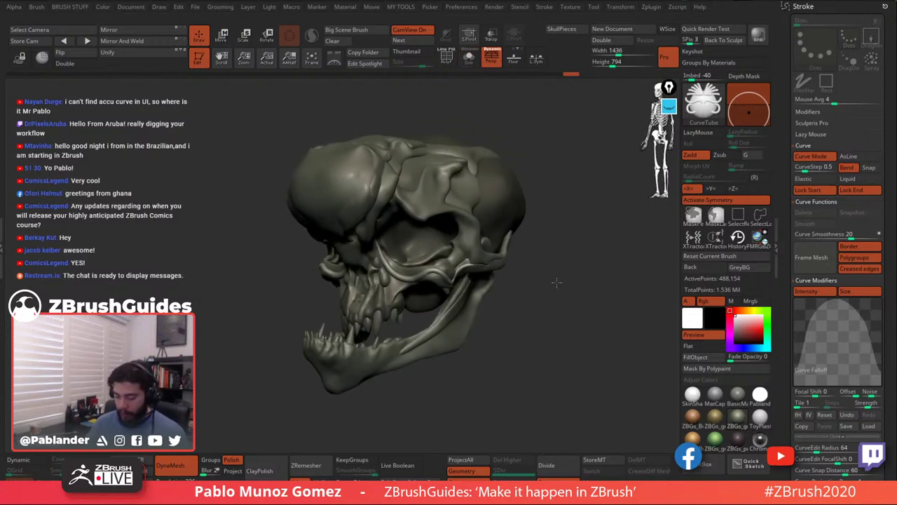
{"action": "left_click", "coordinate": [469, 59]}
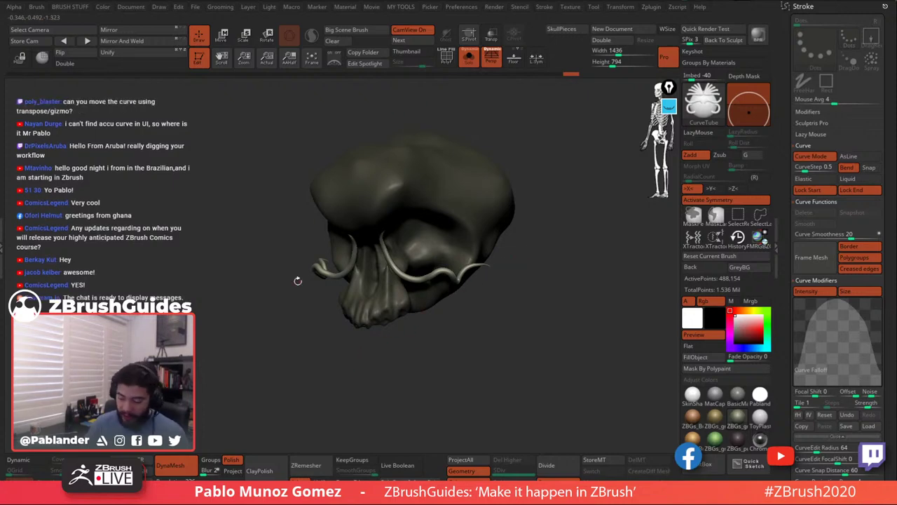
{"action": "left_click_drag", "start_coordinate": [539, 260], "coordinate": [535, 254]}
{"action": "key", "text": "space"}
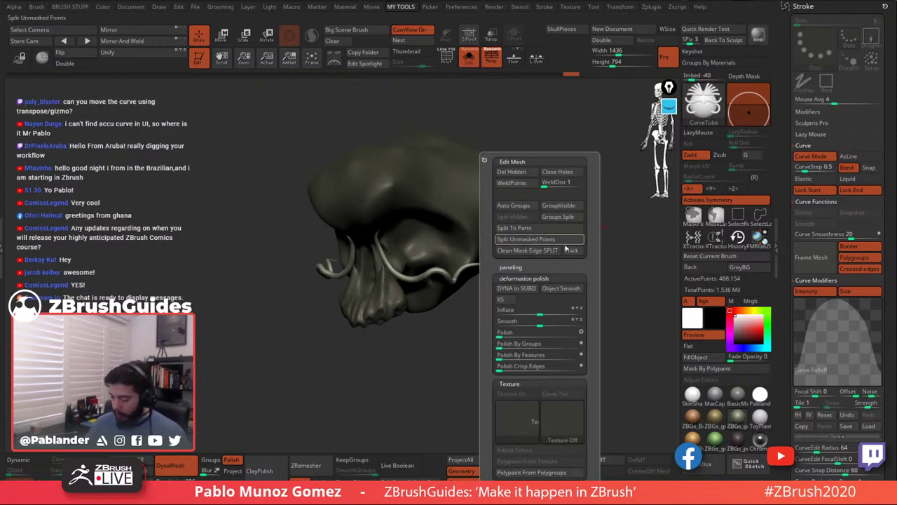
{"action": "left_click", "coordinate": [545, 240]}
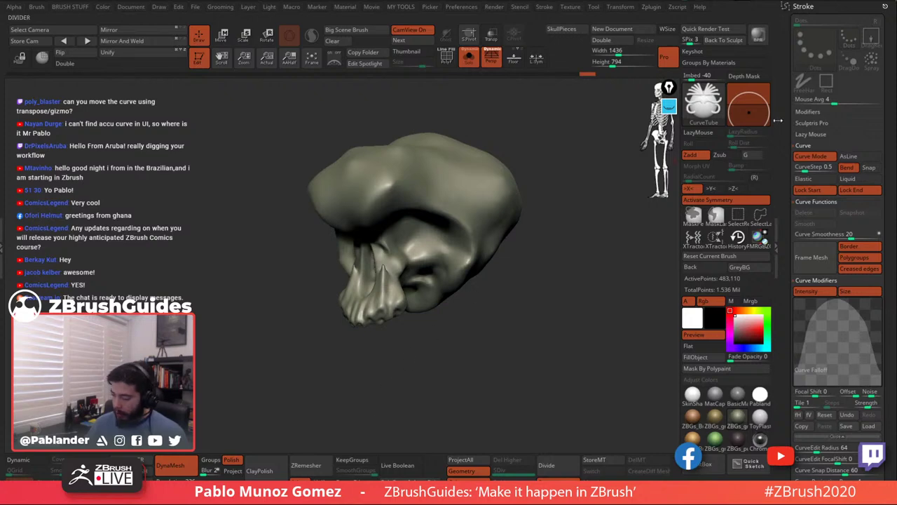
Open the Tool palette, make the split-off tubes the active subtool, and show the whole skull again.
{"action": "left_click", "coordinate": [822, 6]}
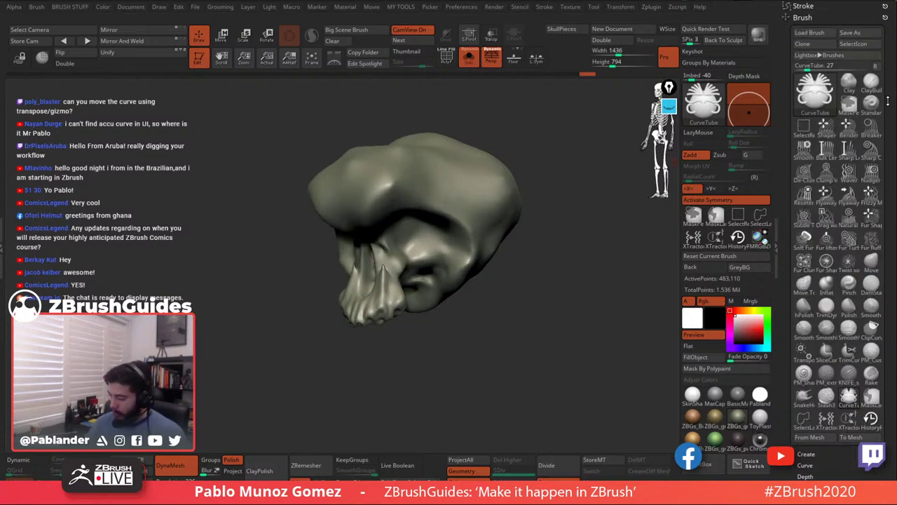
{"action": "left_click", "coordinate": [884, 19]}
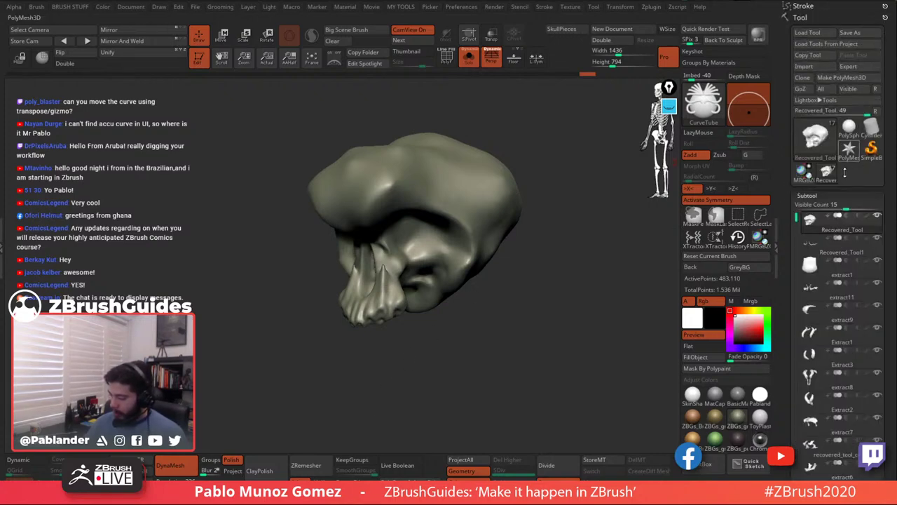
{"action": "left_click_drag", "start_coordinate": [841, 183], "coordinate": [841, 165]}
{"action": "left_click", "coordinate": [830, 234]}
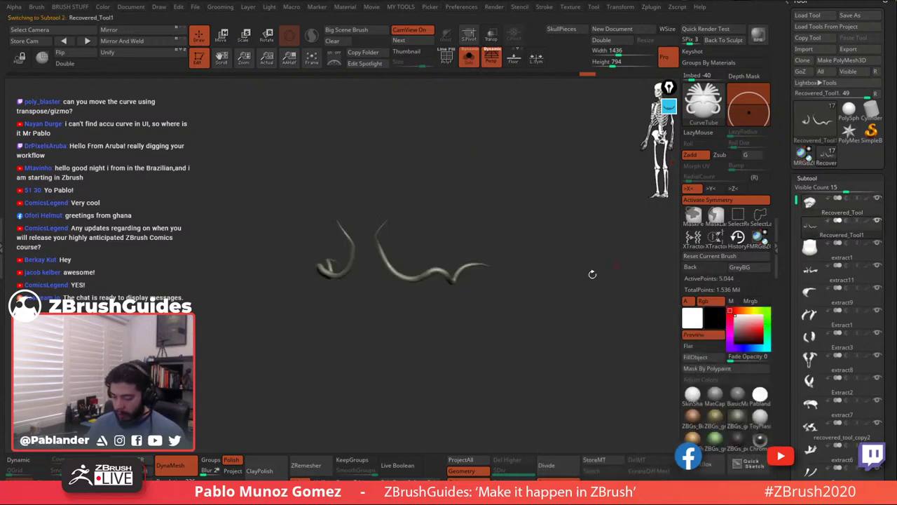
{"action": "left_click_drag", "start_coordinate": [502, 323], "coordinate": [544, 270]}
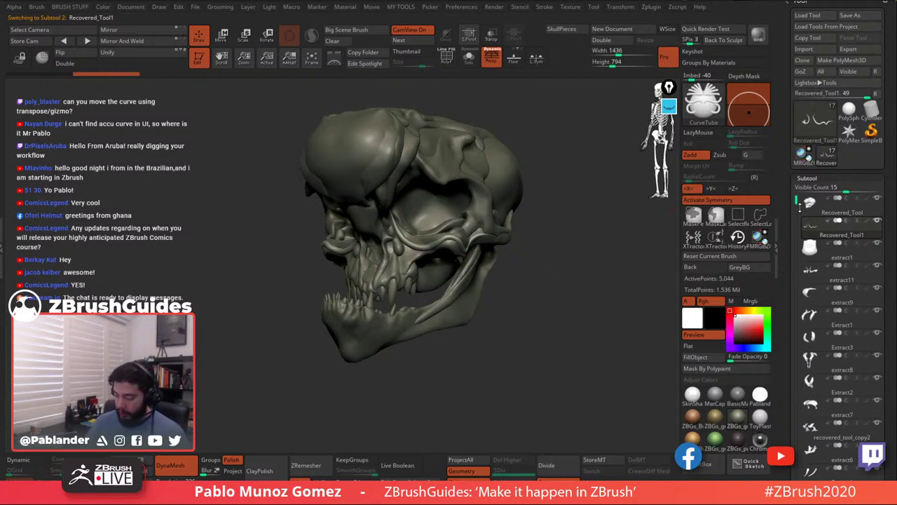
Draw a second curve tube from the inner brow down beside the nose to the upper teeth, undoing the first attempt.
{"action": "right_click_drag", "start_coordinate": [400, 223], "coordinate": [447, 225], "text": "ctrl"}
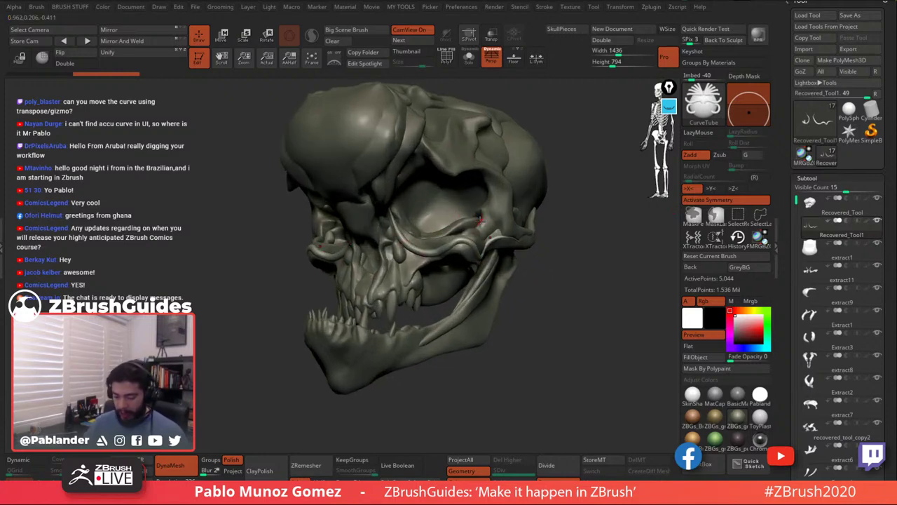
{"action": "left_click_drag", "start_coordinate": [566, 257], "coordinate": [589, 215]}
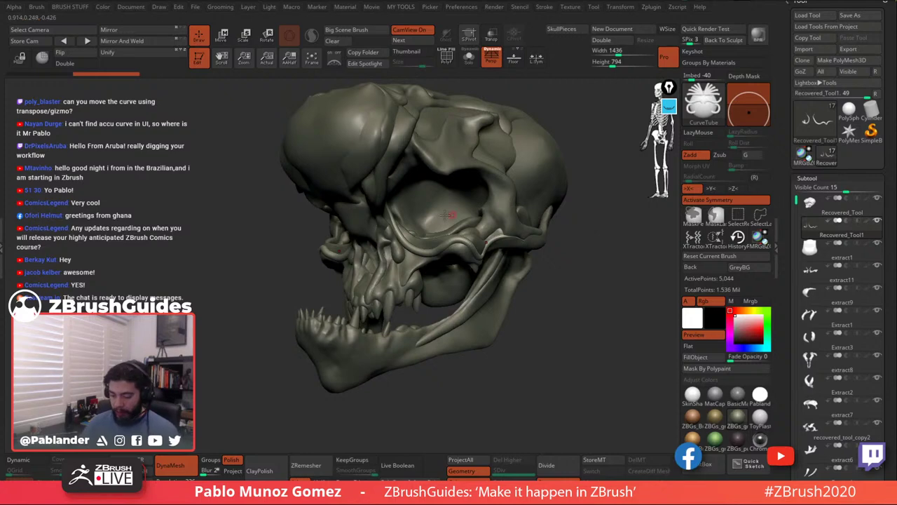
{"action": "right_click_drag", "start_coordinate": [447, 219], "coordinate": [399, 235], "text": "ctrl"}
{"action": "left_click_drag", "start_coordinate": [392, 140], "coordinate": [377, 174]}
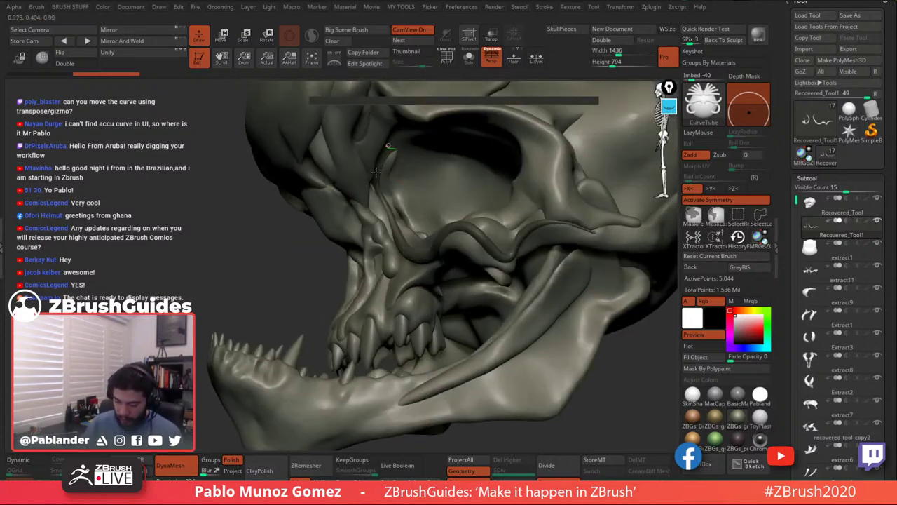
{"action": "key", "text": "ctrl+z"}
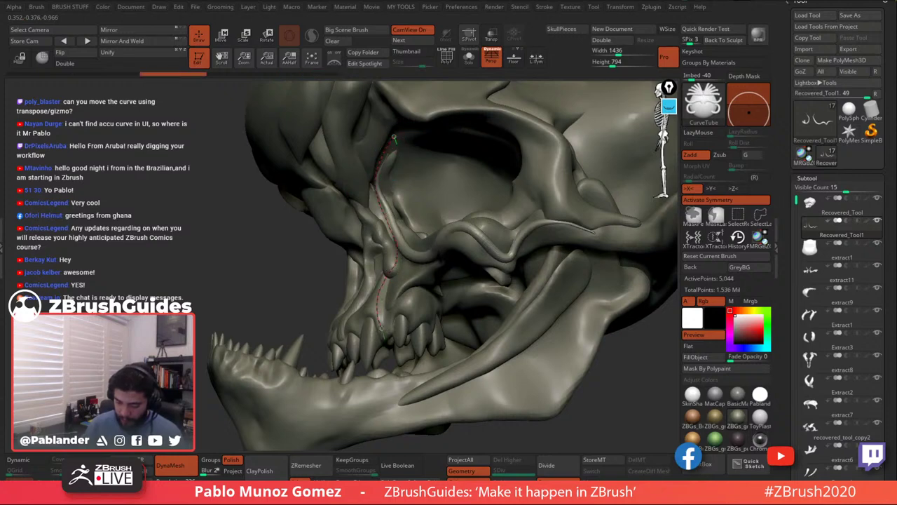
{"action": "left_click_drag", "start_coordinate": [382, 331], "coordinate": [384, 333]}
Reshape the middle and lower end of the tube beside the nose, and adjust its thickness with a new draw size.
{"action": "right_click_drag", "start_coordinate": [344, 263], "coordinate": [389, 271]}
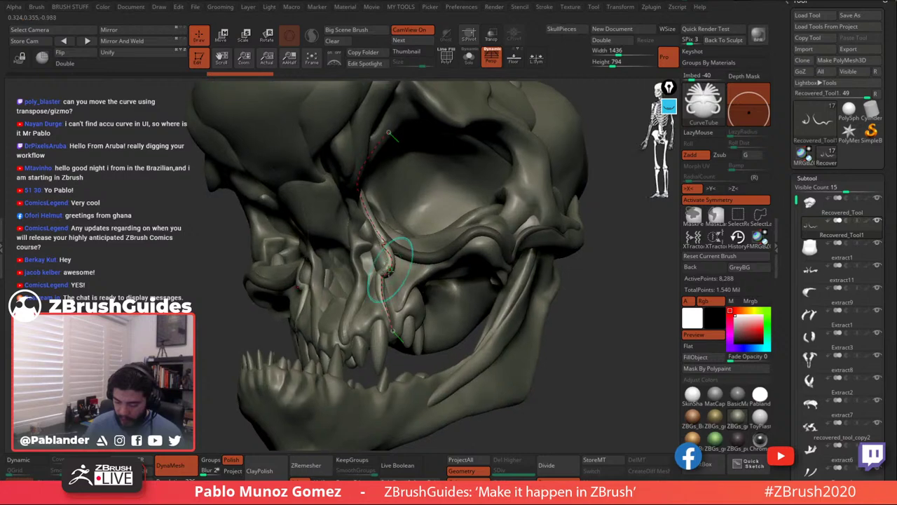
{"action": "left_click_drag", "start_coordinate": [392, 328], "coordinate": [389, 320]}
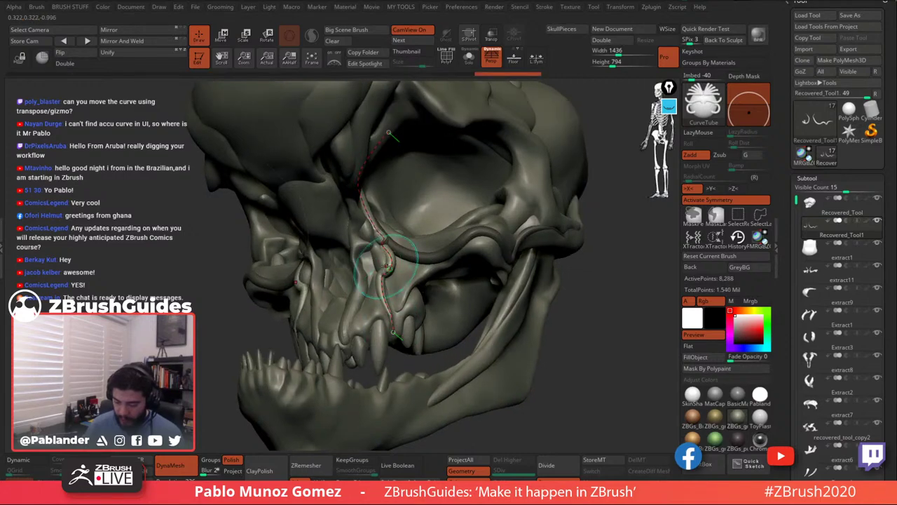
{"action": "left_click", "coordinate": [368, 255]}
{"action": "left_click", "coordinate": [380, 243]}
{"action": "mouse_move", "coordinate": [373, 173]}
{"action": "right_mouse_down"}
{"action": "mouse_move", "coordinate": [366, 193]}
{"action": "mouse_move", "coordinate": [362, 186]}
{"action": "right_mouse_up"}
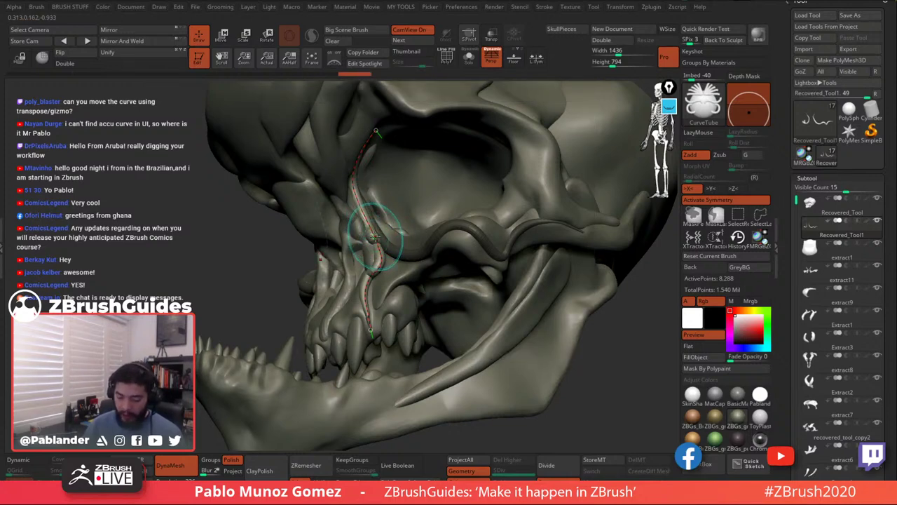
{"action": "key", "text": "space"}
{"action": "left_click", "coordinate": [376, 235]}
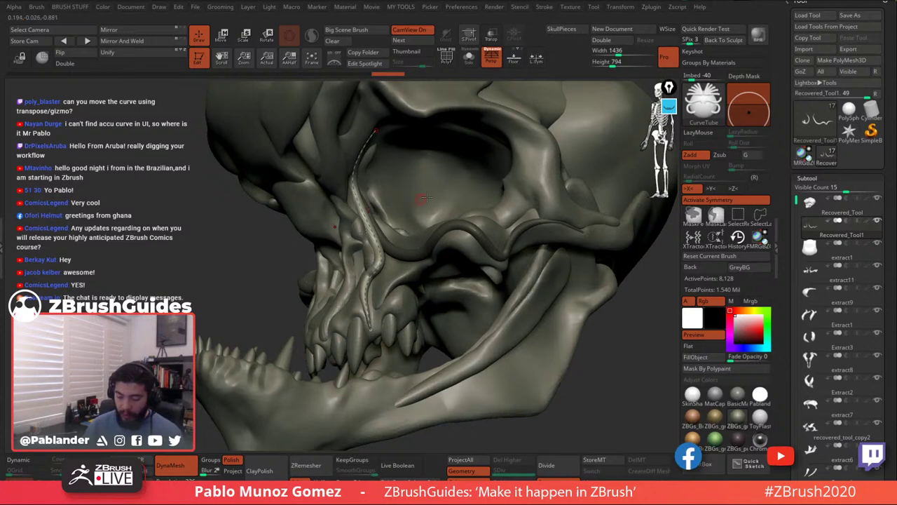
Straighten the nose-side tube below the inner eye corner so it follows the cheek, and release the curve.
{"action": "right_click_drag", "start_coordinate": [427, 197], "coordinate": [453, 205]}
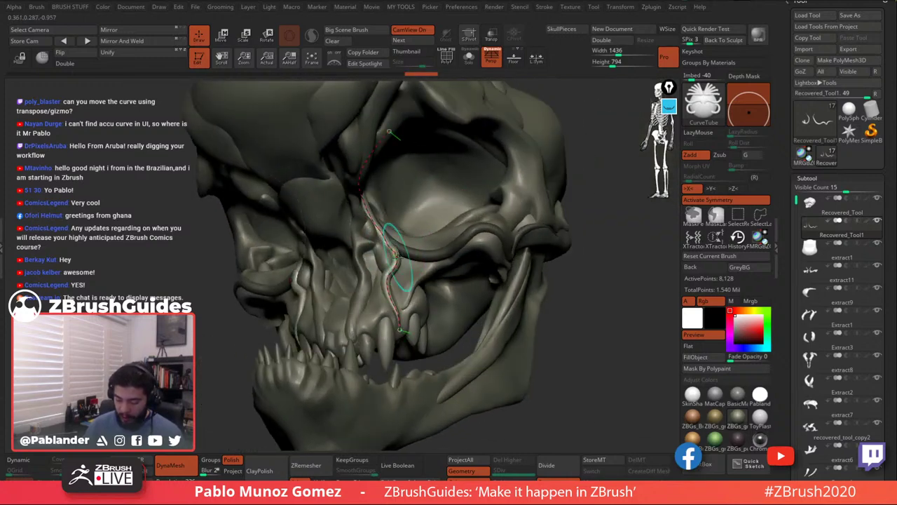
{"action": "right_click_drag", "start_coordinate": [397, 256], "coordinate": [391, 250]}
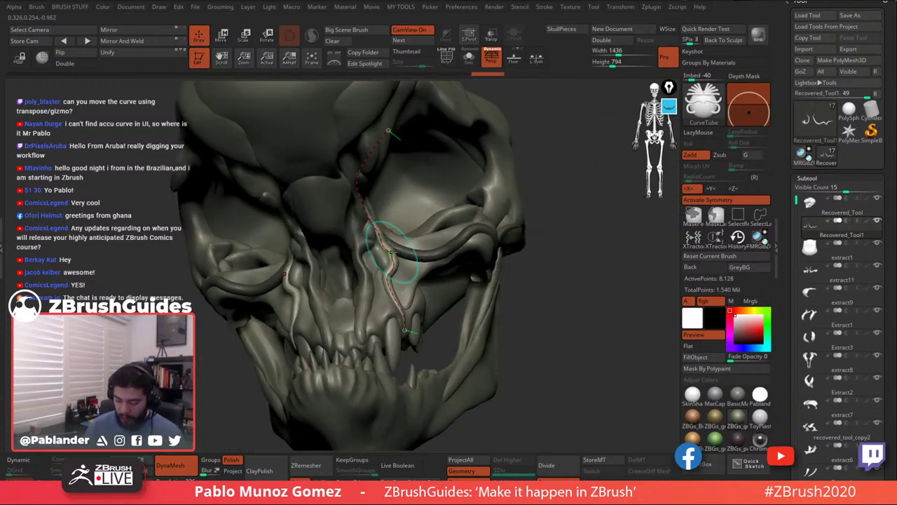
{"action": "left_click_drag", "start_coordinate": [392, 251], "coordinate": [372, 218]}
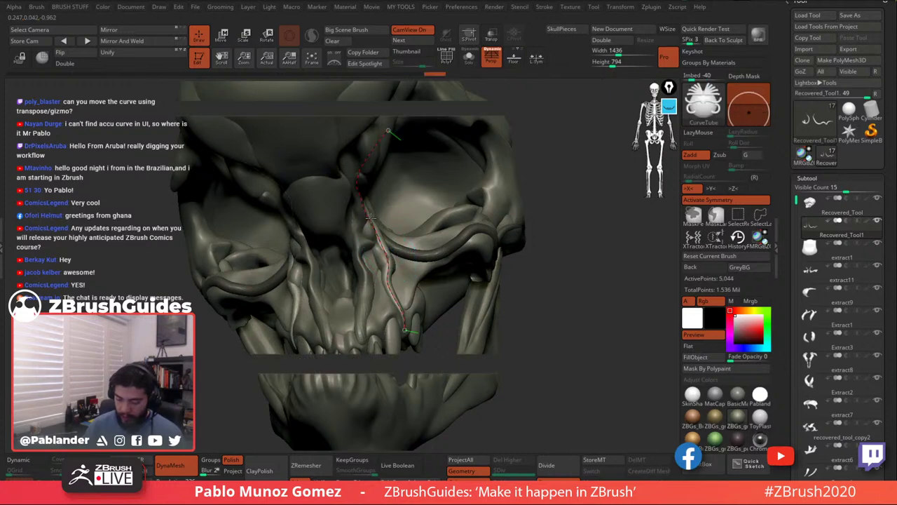
{"action": "left_click", "coordinate": [370, 218]}
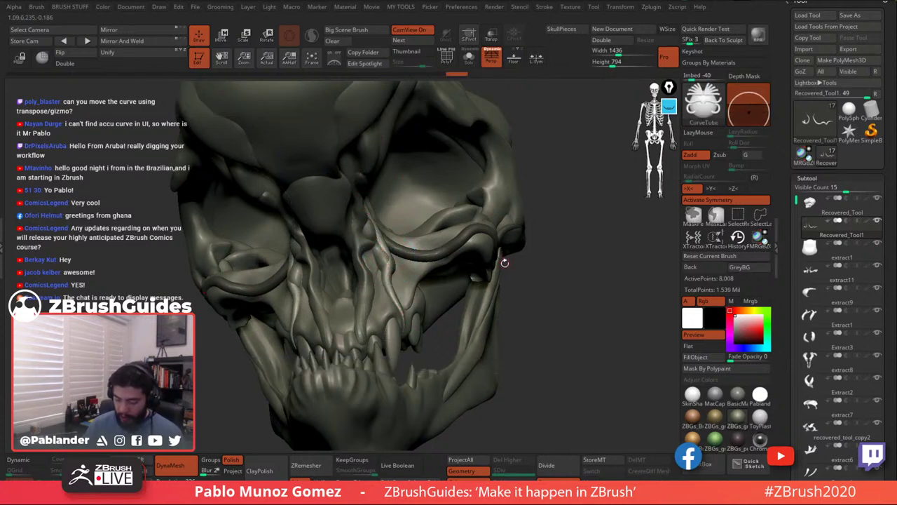
Adjust the middle of the curve tube that runs from the inner brow beside the nose to the upper teeth.
{"action": "right_click_drag", "start_coordinate": [415, 270], "coordinate": [394, 267]}
{"action": "left_click_drag", "start_coordinate": [389, 264], "coordinate": [391, 264]}
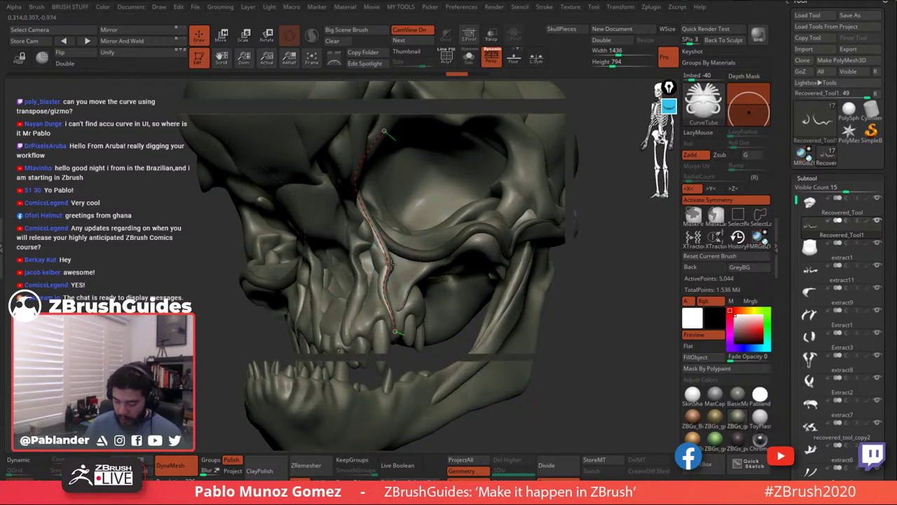
{"action": "left_click", "coordinate": [397, 267]}
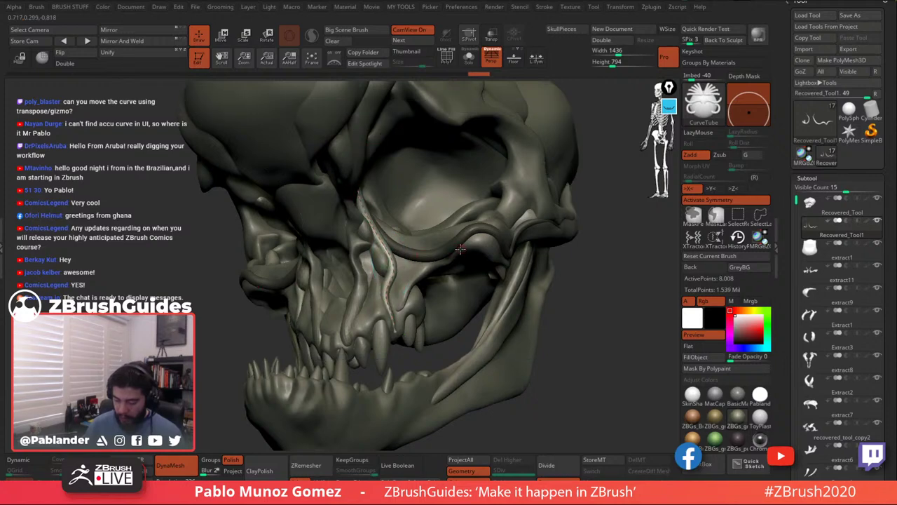
Draw a short curve tube from below the inner eye corner down the cheek to the upper side teeth, and adjust its lower half.
{"action": "right_click_drag", "start_coordinate": [460, 249], "coordinate": [423, 230]}
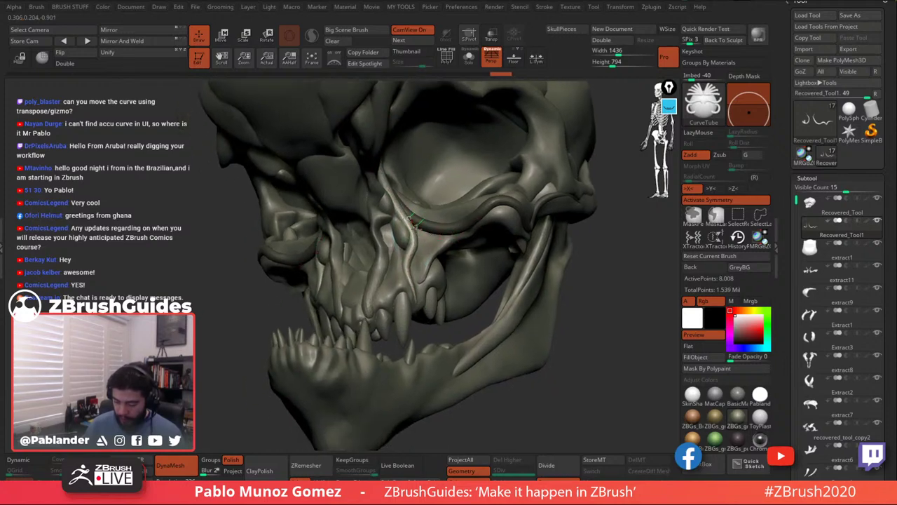
{"action": "left_click_drag", "start_coordinate": [414, 304], "coordinate": [414, 307]}
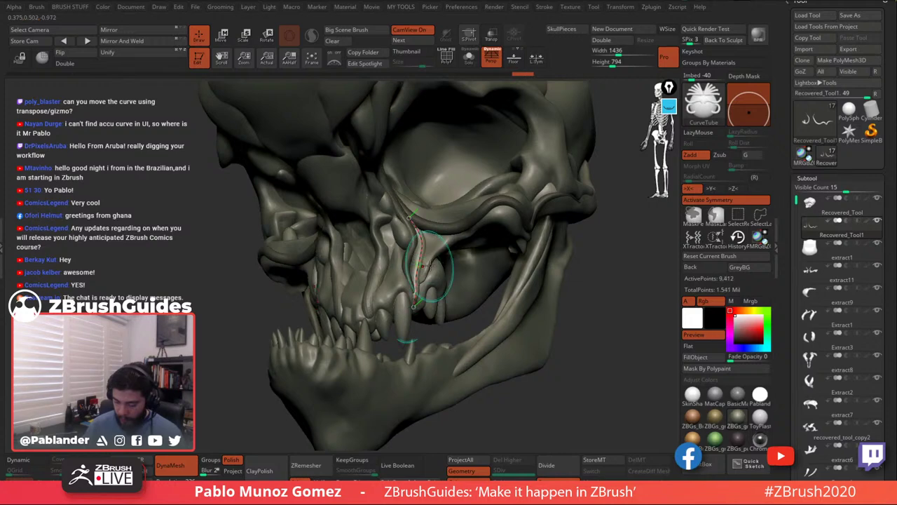
{"action": "left_click", "coordinate": [422, 271]}
{"action": "left_click_drag", "start_coordinate": [422, 271], "coordinate": [423, 286], "text": "shift"}
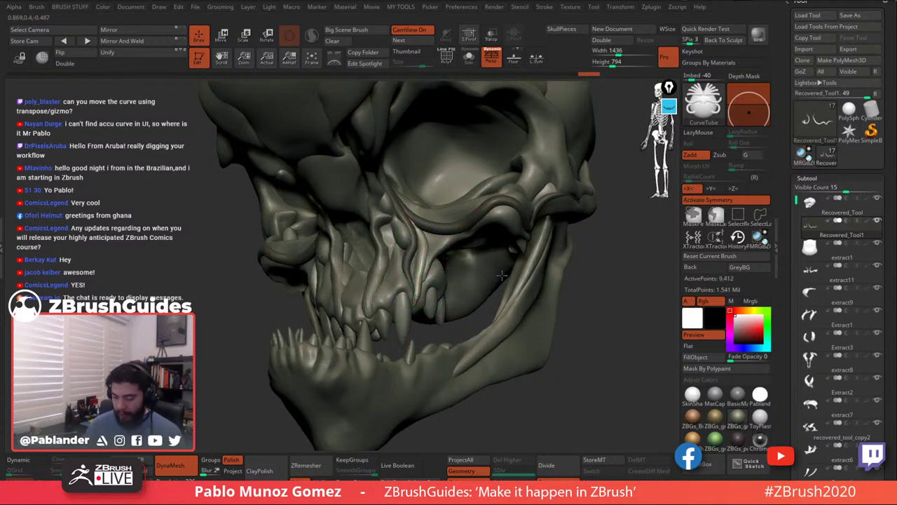
Draw a long curve tube from under the cheekbone along the jaw muscle to the side of the lower jaw.
{"action": "right_click_drag", "start_coordinate": [502, 275], "coordinate": [513, 257]}
{"action": "right_click_drag", "start_coordinate": [578, 232], "coordinate": [522, 222]}
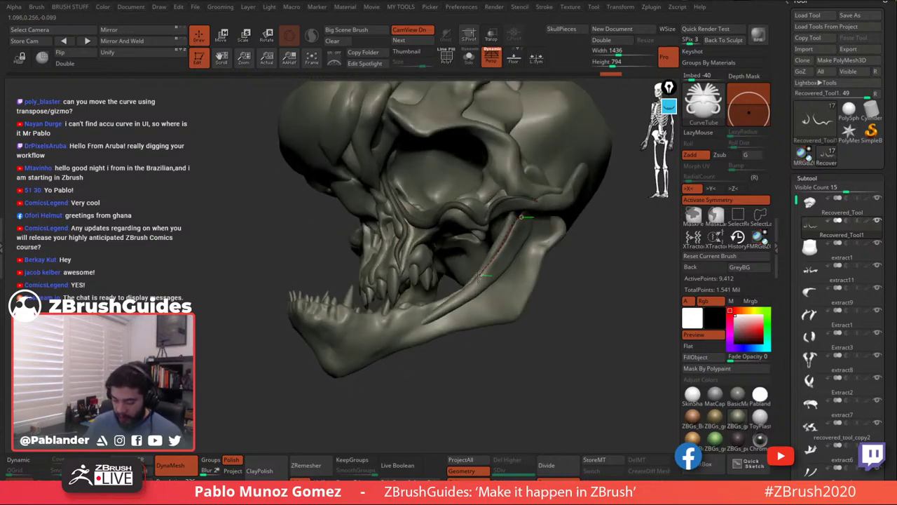
{"action": "left_click_drag", "start_coordinate": [393, 342], "coordinate": [390, 342]}
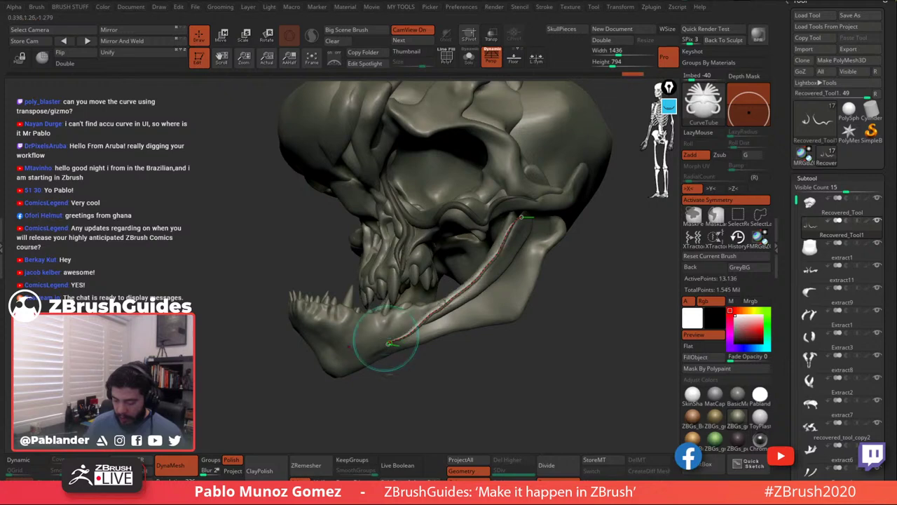
Reshape the upper part of the jaw tube and reposition its lower end on the lower jaw.
{"action": "right_click_drag", "start_coordinate": [414, 378], "coordinate": [403, 381]}
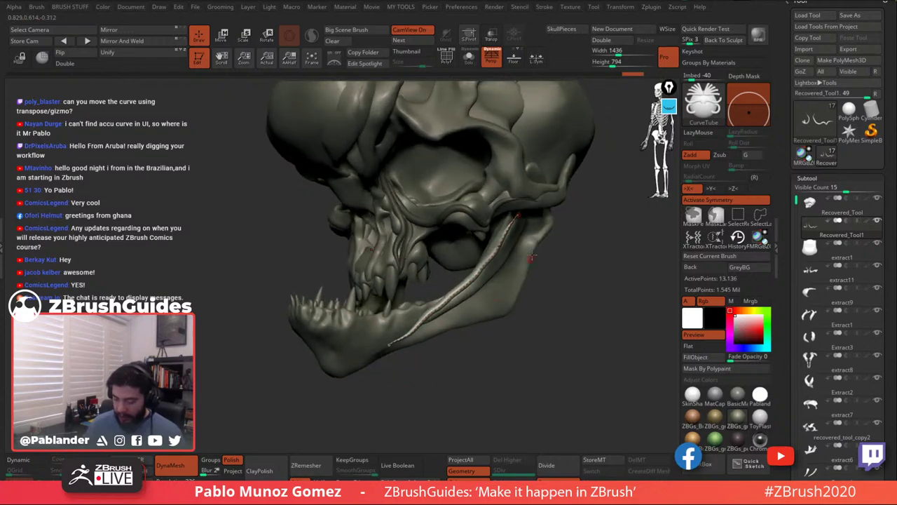
{"action": "left_click", "coordinate": [502, 238]}
{"action": "left_click", "coordinate": [493, 248]}
{"action": "right_click_drag", "start_coordinate": [549, 238], "coordinate": [520, 216]}
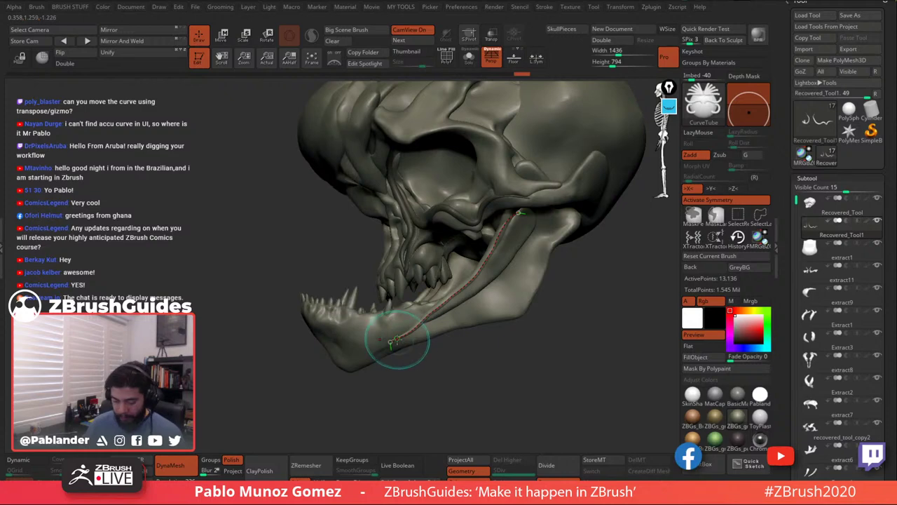
{"action": "right_click_drag", "start_coordinate": [518, 299], "coordinate": [551, 307]}
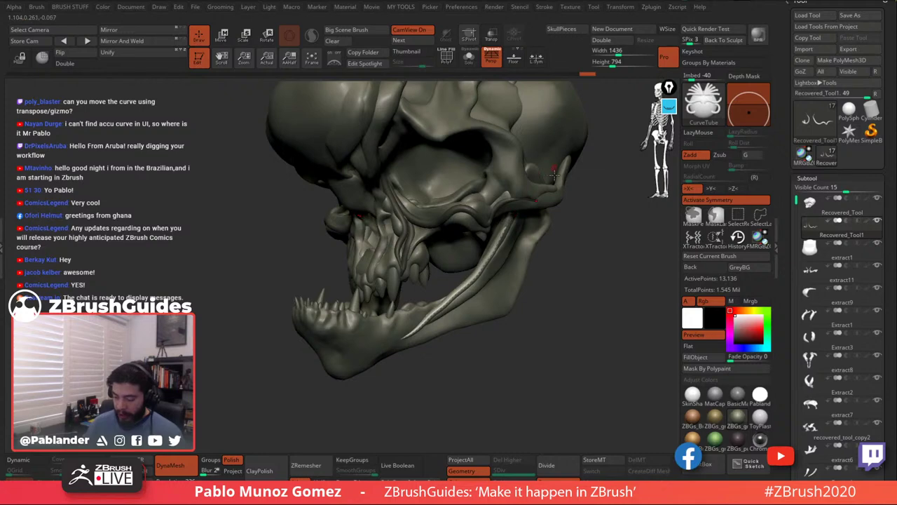
Adjust the draw size and draw a curve tube down the side of the forehead bulge.
{"action": "mouse_move", "coordinate": [549, 248]}
{"action": "right_mouse_down"}
{"action": "mouse_move", "coordinate": [547, 280]}
{"action": "mouse_move", "coordinate": [539, 242]}
{"action": "mouse_move", "coordinate": [531, 277]}
{"action": "right_mouse_up"}
{"action": "key", "text": "space"}
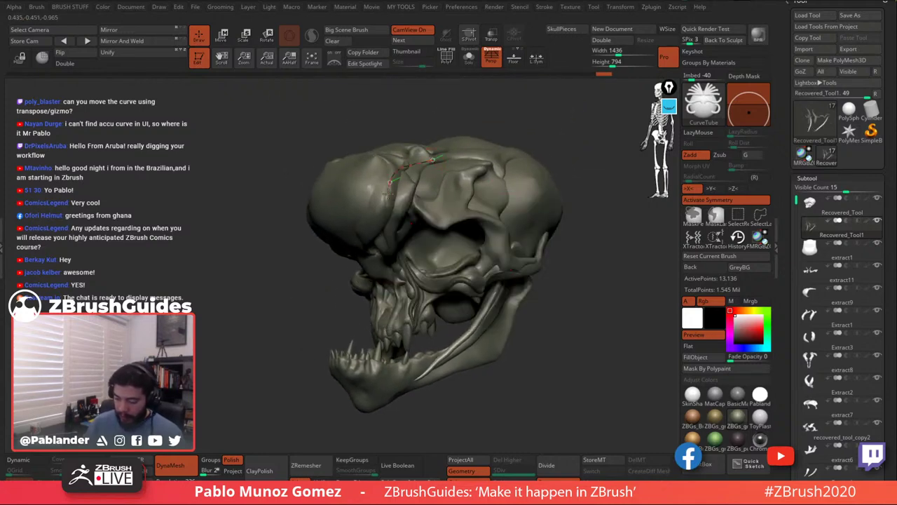
{"action": "left_click_drag", "start_coordinate": [390, 194], "coordinate": [388, 202]}
{"action": "right_click_drag", "start_coordinate": [478, 226], "coordinate": [514, 213]}
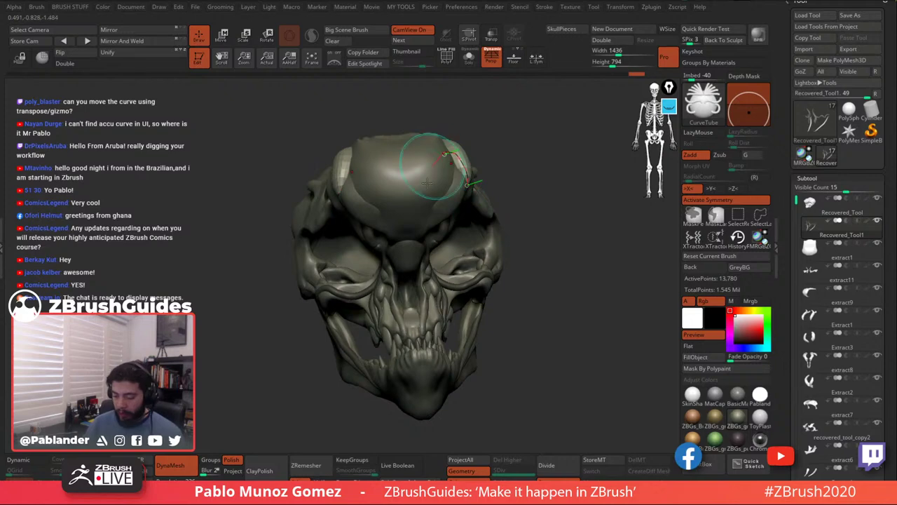
Reshape the forehead tube along the side of the bulge and rebuild it thinner.
{"action": "mouse_move", "coordinate": [426, 183]}
{"action": "right_mouse_down"}
{"action": "mouse_move", "coordinate": [519, 195]}
{"action": "mouse_move", "coordinate": [448, 203]}
{"action": "right_mouse_up"}
{"action": "left_click_drag", "start_coordinate": [441, 199], "coordinate": [481, 175]}
{"action": "right_click_drag", "start_coordinate": [480, 173], "coordinate": [499, 180]}
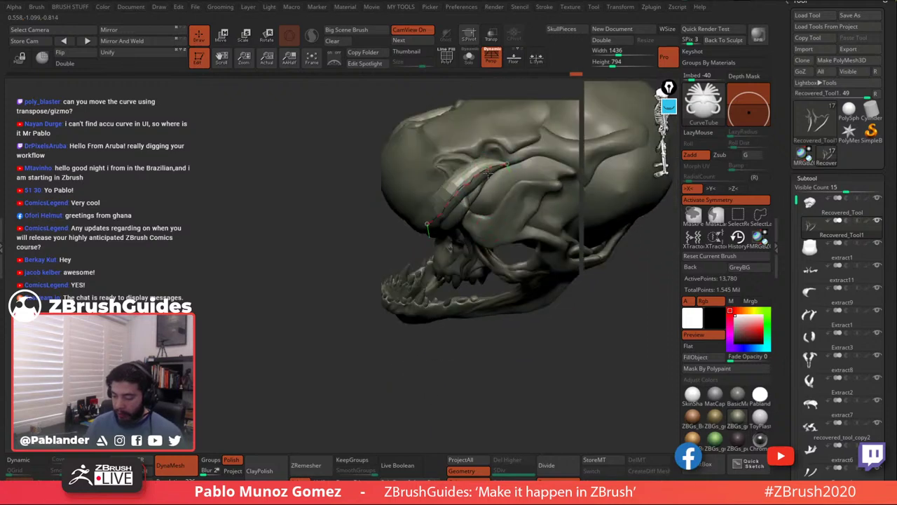
{"action": "right_click", "coordinate": [352, 278]}
{"action": "left_click", "coordinate": [443, 214]}
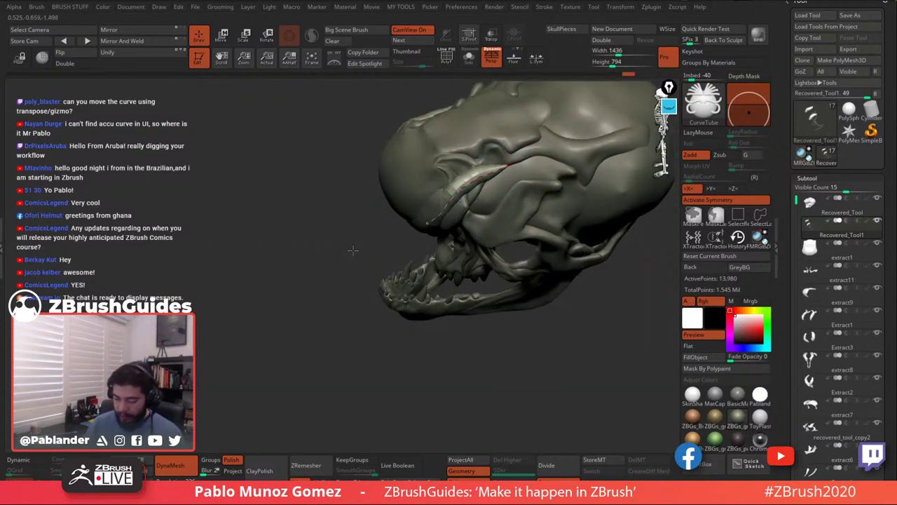
Bend the forehead tube along the bulge's edge and pull its upper end inward so it winds between the surrounding folds.
{"action": "right_click", "coordinate": [355, 255]}
{"action": "mouse_move", "coordinate": [448, 209]}
{"action": "left_mouse_down"}
{"action": "mouse_move", "coordinate": [468, 204]}
{"action": "mouse_move", "coordinate": [459, 174]}
{"action": "mouse_move", "coordinate": [485, 175]}
{"action": "mouse_move", "coordinate": [488, 185]}
{"action": "mouse_move", "coordinate": [462, 186]}
{"action": "mouse_move", "coordinate": [477, 184]}
{"action": "left_mouse_up"}
{"action": "mouse_move", "coordinate": [449, 260]}
{"action": "right_mouse_down"}
{"action": "mouse_move", "coordinate": [445, 179]}
{"action": "mouse_move", "coordinate": [445, 196]}
{"action": "right_mouse_up"}
{"action": "left_click_drag", "start_coordinate": [444, 211], "coordinate": [446, 208]}
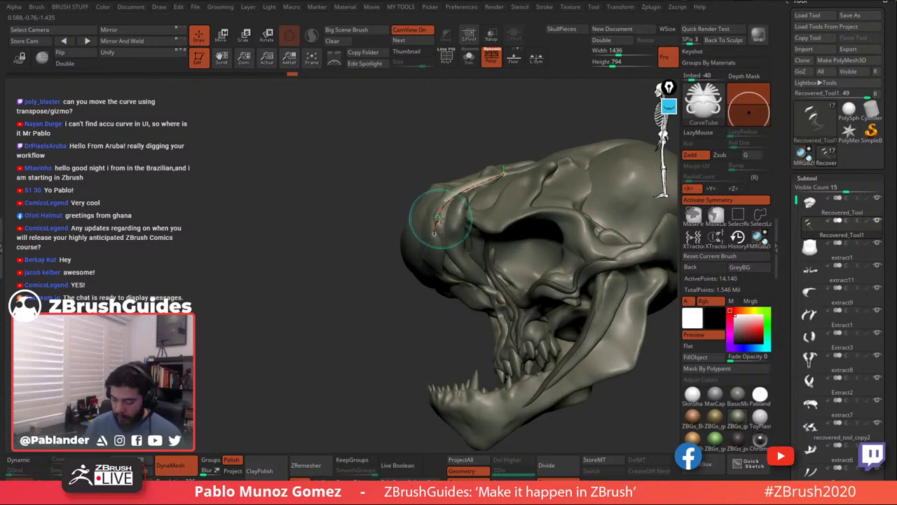
{"action": "right_click_drag", "start_coordinate": [425, 222], "coordinate": [448, 275]}
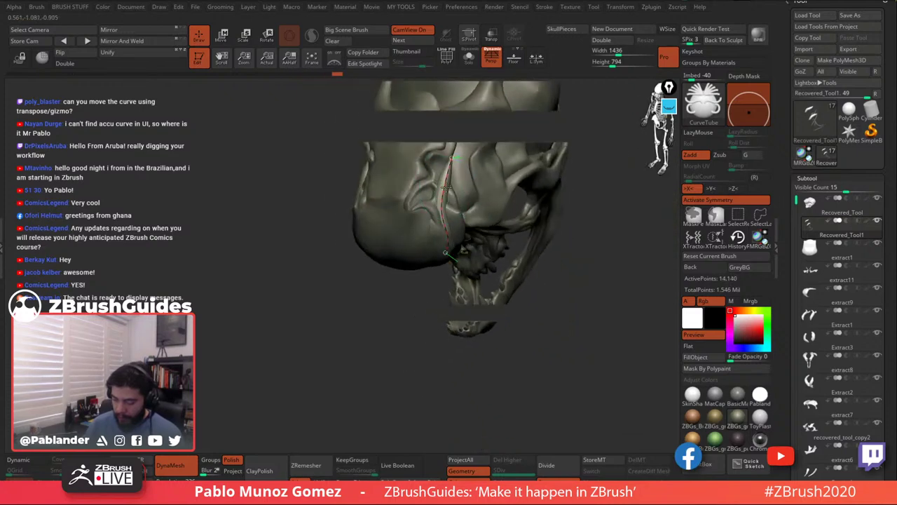
{"action": "left_click_drag", "start_coordinate": [452, 159], "coordinate": [430, 172]}
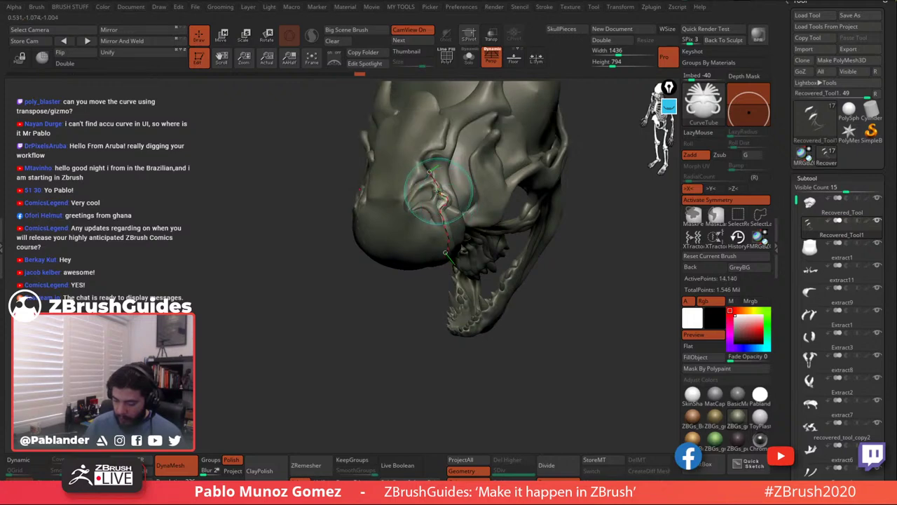
{"action": "left_click", "coordinate": [438, 191]}
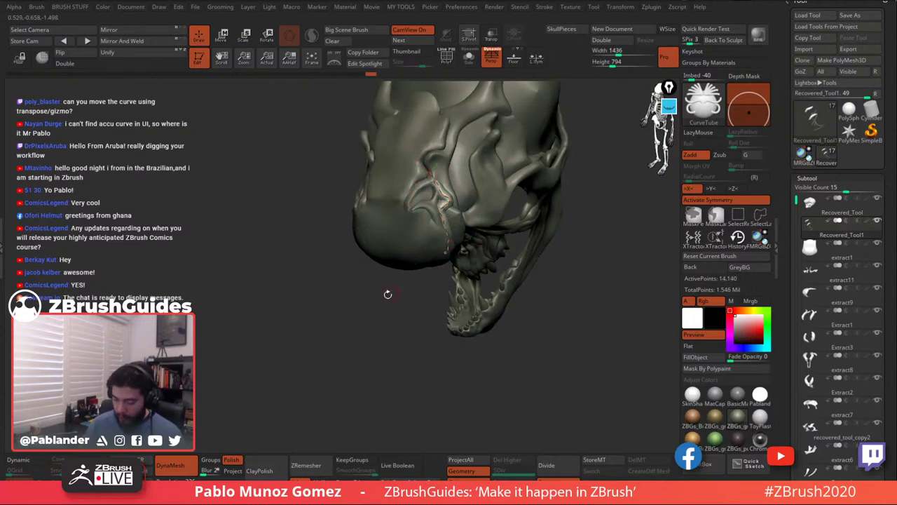
Draw a curve tube from the inner brow over the eye socket's upper rim to the outer cheekbone, undoing a short first attempt.
{"action": "mouse_move", "coordinate": [524, 223]}
{"action": "right_mouse_down"}
{"action": "mouse_move", "coordinate": [578, 248]}
{"action": "mouse_move", "coordinate": [511, 273]}
{"action": "mouse_move", "coordinate": [558, 238]}
{"action": "mouse_move", "coordinate": [497, 252]}
{"action": "mouse_move", "coordinate": [509, 284]}
{"action": "mouse_move", "coordinate": [529, 238]}
{"action": "mouse_move", "coordinate": [483, 134]}
{"action": "right_mouse_up"}
{"action": "key", "text": "space"}
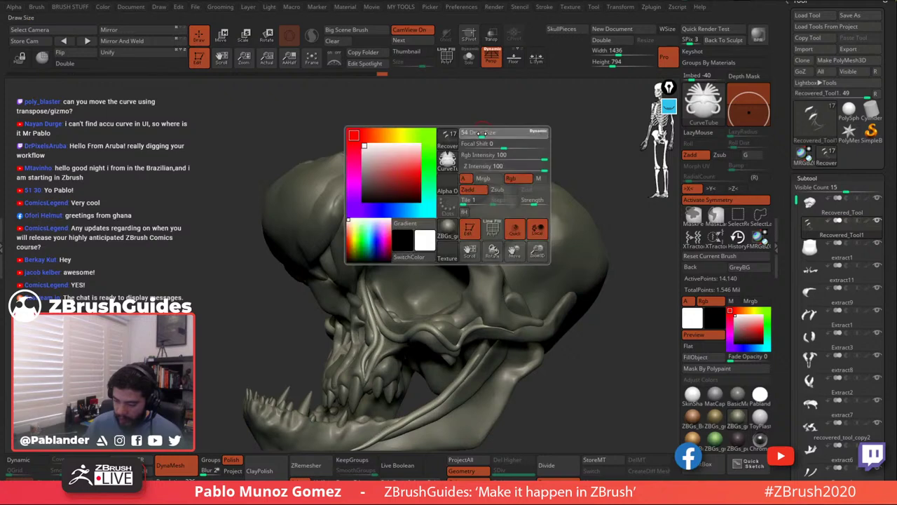
{"action": "mouse_move", "coordinate": [434, 186]}
{"action": "right_mouse_down"}
{"action": "mouse_move", "coordinate": [420, 160]}
{"action": "mouse_move", "coordinate": [435, 170]}
{"action": "mouse_move", "coordinate": [379, 195]}
{"action": "right_mouse_up"}
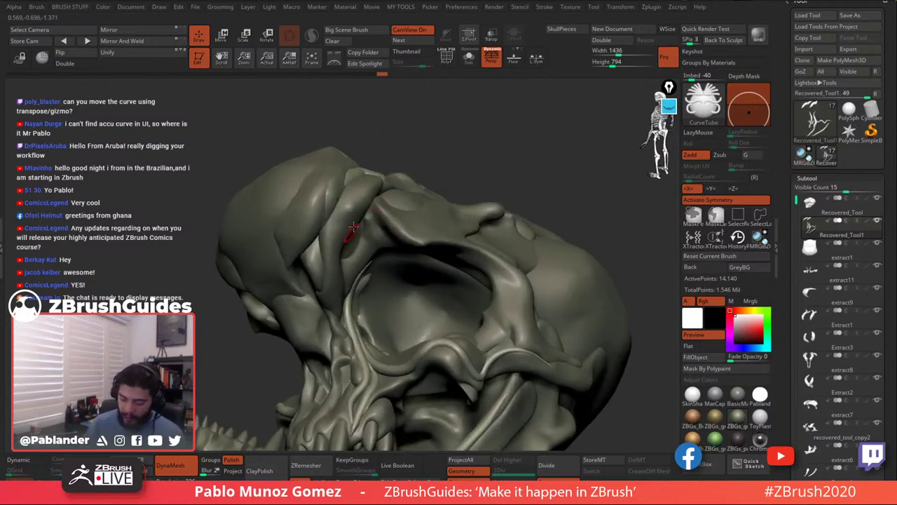
{"action": "left_click_drag", "start_coordinate": [339, 305], "coordinate": [339, 277]}
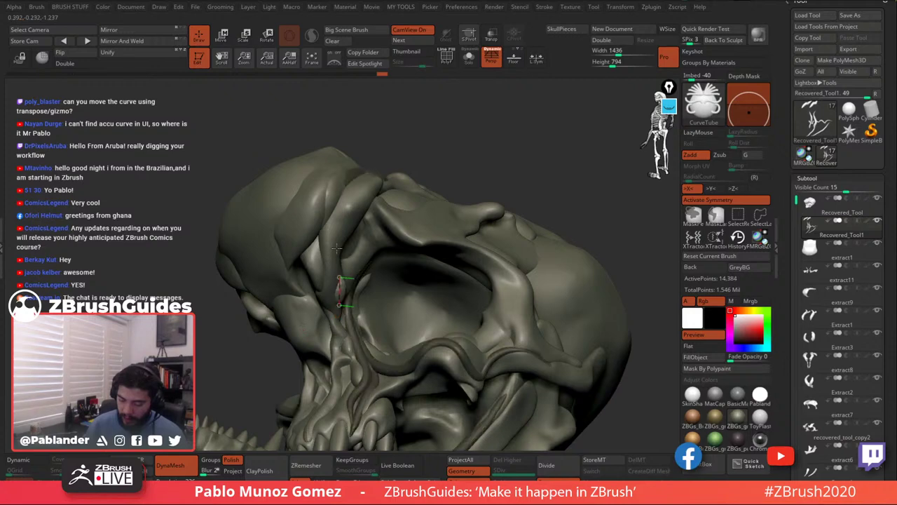
{"action": "key", "text": "ctrl+z"}
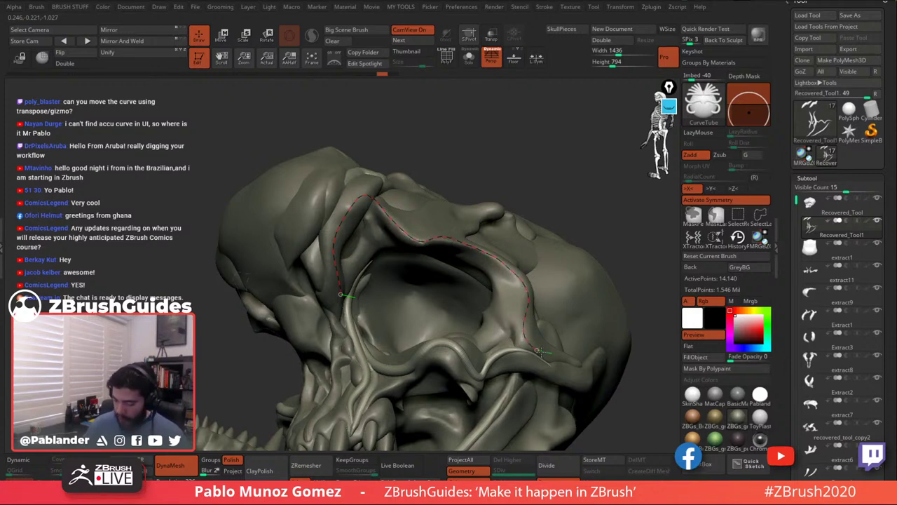
{"action": "left_click_drag", "start_coordinate": [540, 353], "coordinate": [538, 348]}
Reduce the draw size and rebuild the eye-socket rim tube thinner.
{"action": "left_click_drag", "start_coordinate": [445, 152], "coordinate": [544, 138]}
{"action": "key", "text": "space"}
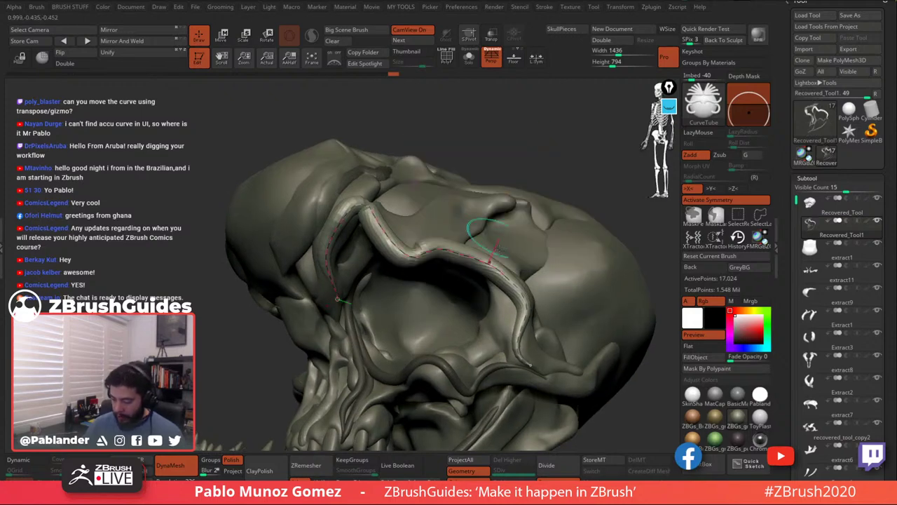
{"action": "left_click", "coordinate": [492, 262]}
Reshape the peak of the rim tube at the inner brow so it sits along the bone ridge.
{"action": "left_click_drag", "start_coordinate": [541, 133], "coordinate": [414, 183]}
{"action": "right_click_drag", "start_coordinate": [364, 179], "coordinate": [427, 186]}
{"action": "left_click_drag", "start_coordinate": [400, 187], "coordinate": [396, 192]}
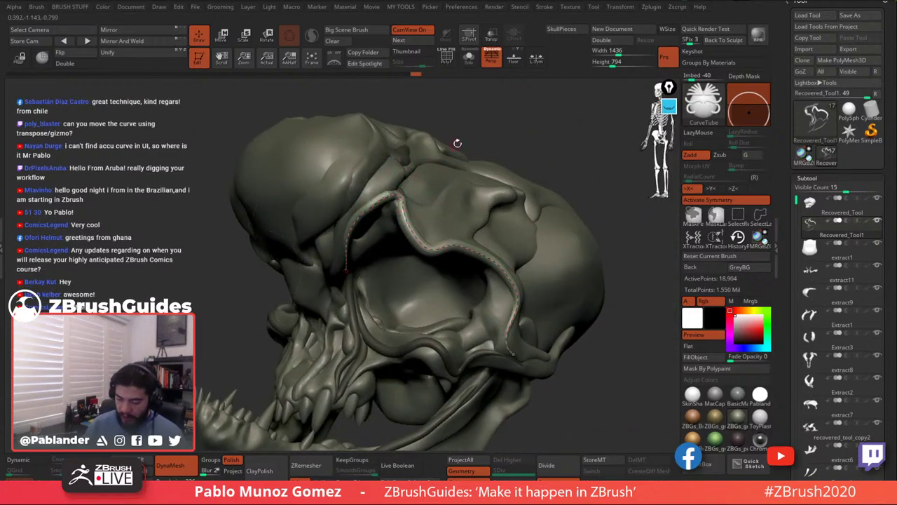
{"action": "left_click_drag", "start_coordinate": [502, 126], "coordinate": [417, 133]}
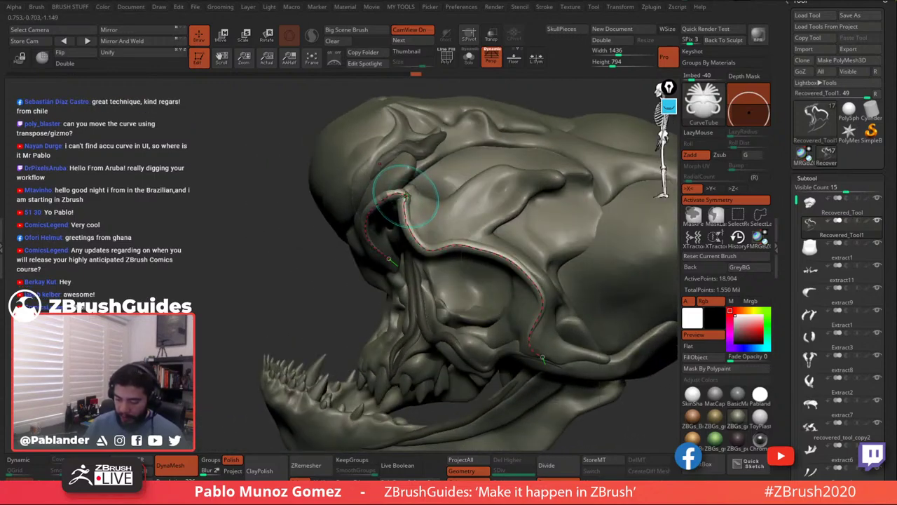
{"action": "left_click_drag", "start_coordinate": [407, 197], "coordinate": [401, 196]}
{"action": "mouse_move", "coordinate": [401, 196]}
{"action": "right_mouse_down"}
{"action": "mouse_move", "coordinate": [459, 189]}
{"action": "mouse_move", "coordinate": [388, 203]}
{"action": "right_mouse_up"}
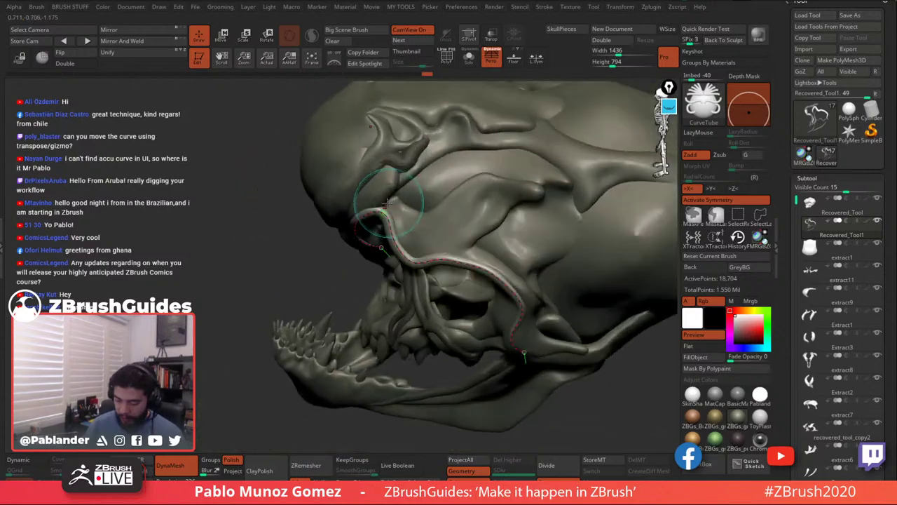
{"action": "left_click_drag", "start_coordinate": [388, 206], "coordinate": [376, 210]}
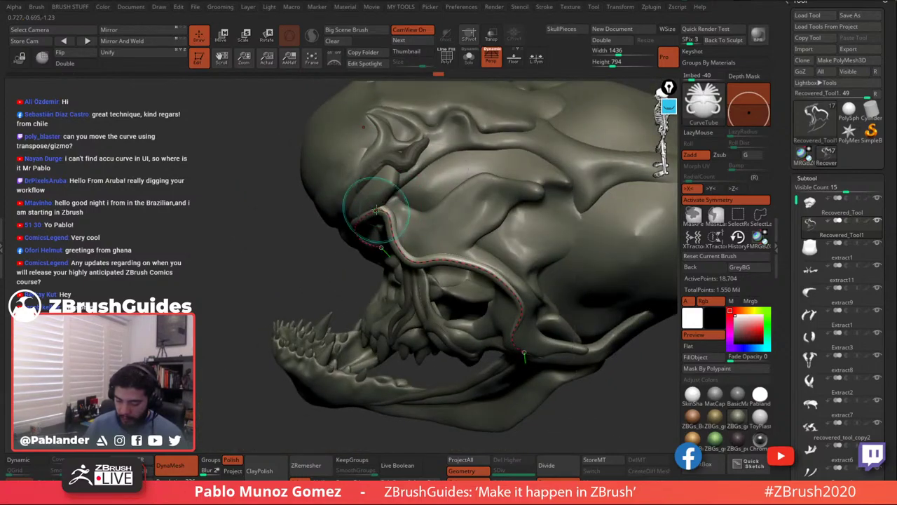
Move the rim tube's outer end onto the cheekbone and pull its outer bend back along the socket's edge.
{"action": "right_click_drag", "start_coordinate": [419, 216], "coordinate": [484, 185]}
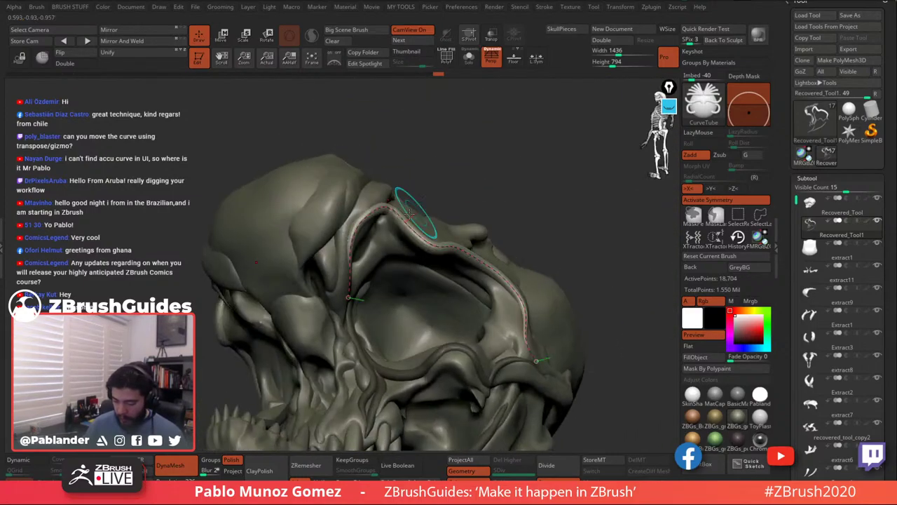
{"action": "left_click_drag", "start_coordinate": [434, 170], "coordinate": [544, 144]}
{"action": "right_click_drag", "start_coordinate": [544, 145], "coordinate": [553, 242]}
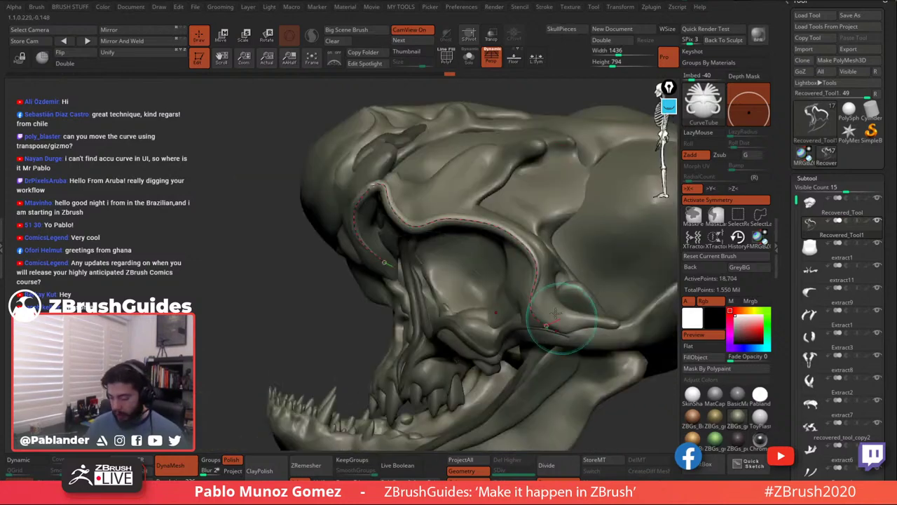
{"action": "right_click_drag", "start_coordinate": [561, 320], "coordinate": [566, 282]}
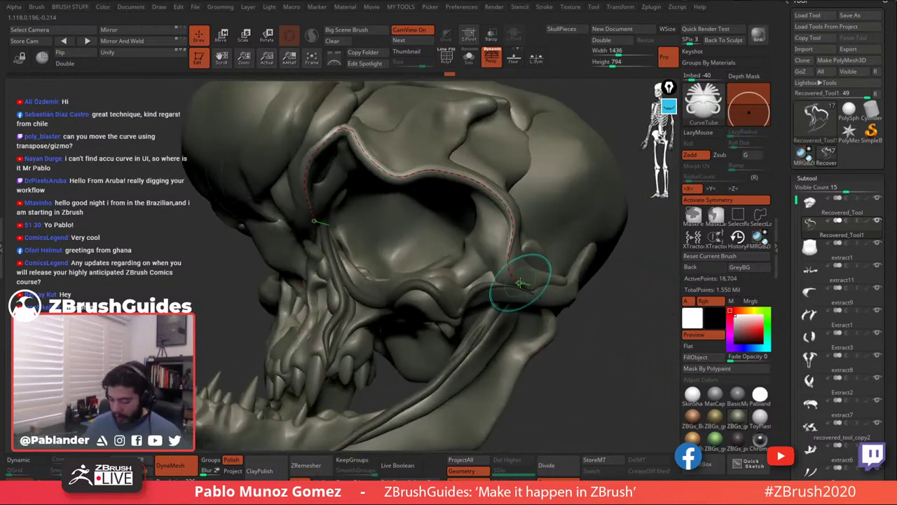
{"action": "left_click_drag", "start_coordinate": [522, 281], "coordinate": [534, 284]}
{"action": "right_click_drag", "start_coordinate": [534, 284], "coordinate": [496, 284]}
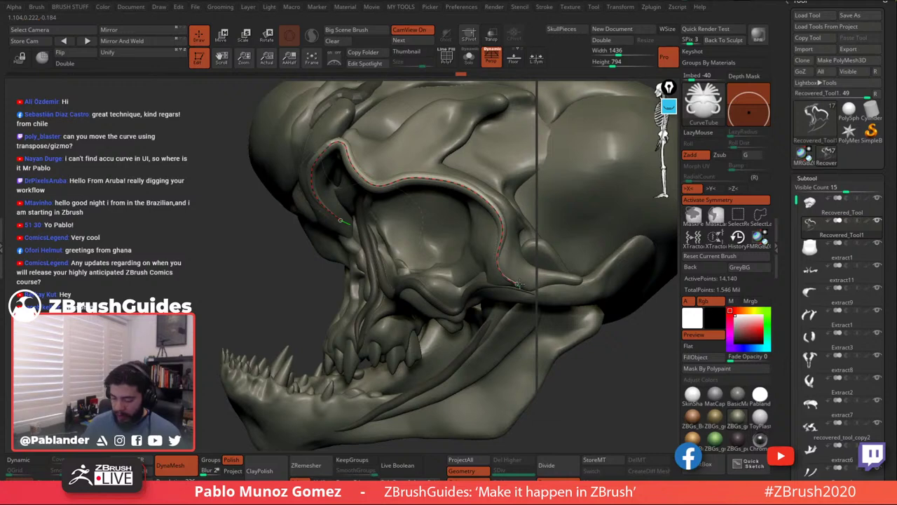
{"action": "left_click_drag", "start_coordinate": [519, 284], "coordinate": [524, 285]}
{"action": "right_click_drag", "start_coordinate": [524, 285], "coordinate": [564, 284]}
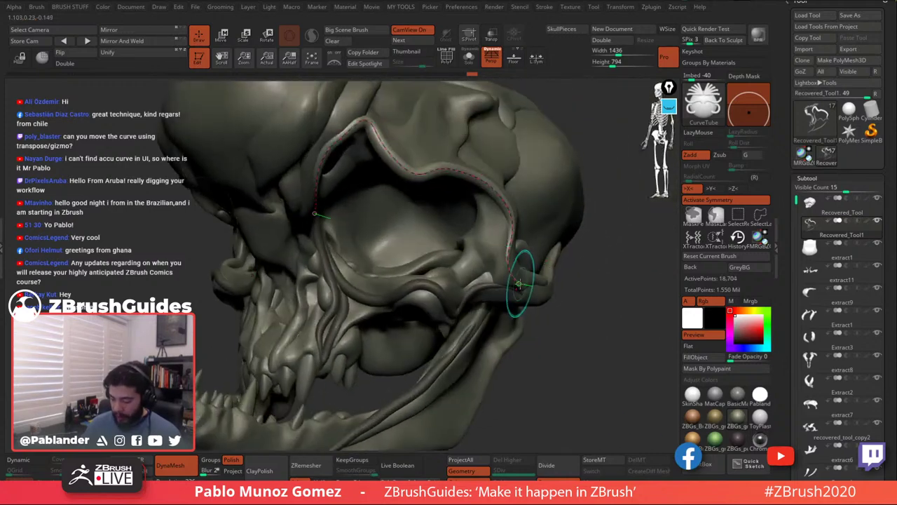
{"action": "left_click_drag", "start_coordinate": [518, 260], "coordinate": [511, 208]}
{"action": "left_click", "coordinate": [515, 207]}
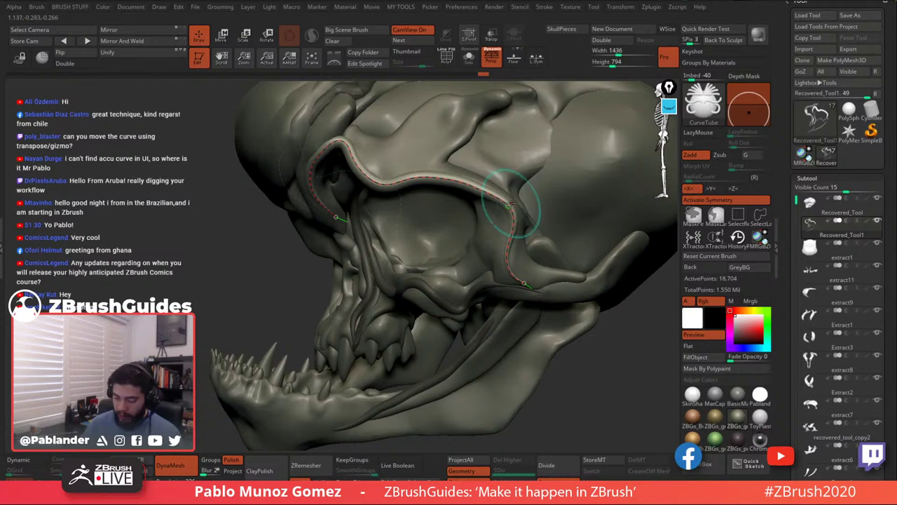
Adjust the rim tube's inner end so it meets the inner corner of the eye socket beside the nose, and finish the curve.
{"action": "right_click_drag", "start_coordinate": [447, 306], "coordinate": [467, 266], "text": "ctrl"}
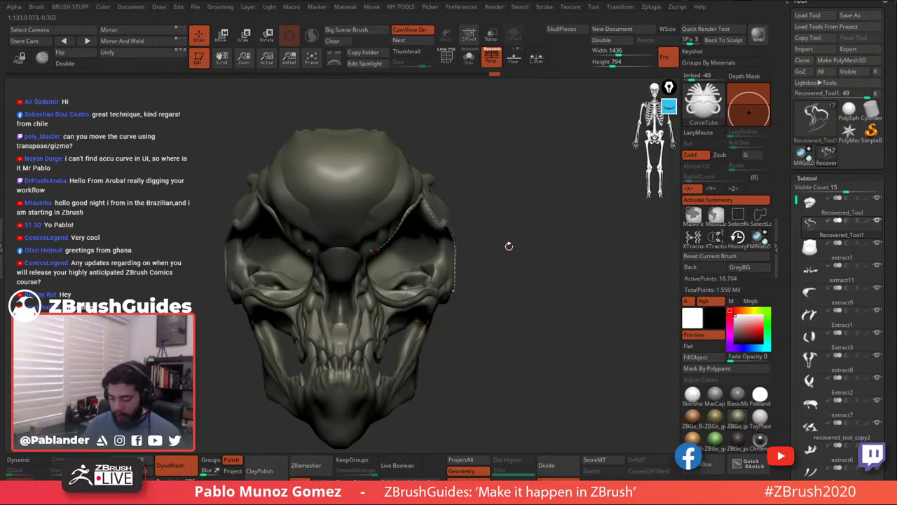
{"action": "right_click_drag", "start_coordinate": [509, 246], "coordinate": [522, 220]}
{"action": "mouse_move", "coordinate": [521, 220]}
{"action": "left_mouse_down"}
{"action": "mouse_move", "coordinate": [455, 238]}
{"action": "mouse_move", "coordinate": [392, 242]}
{"action": "left_mouse_up"}
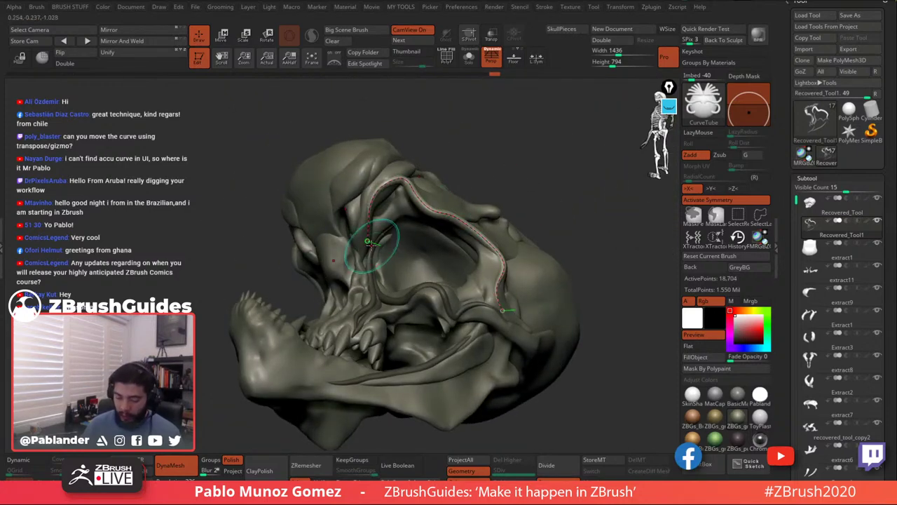
{"action": "left_click_drag", "start_coordinate": [509, 133], "coordinate": [483, 144]}
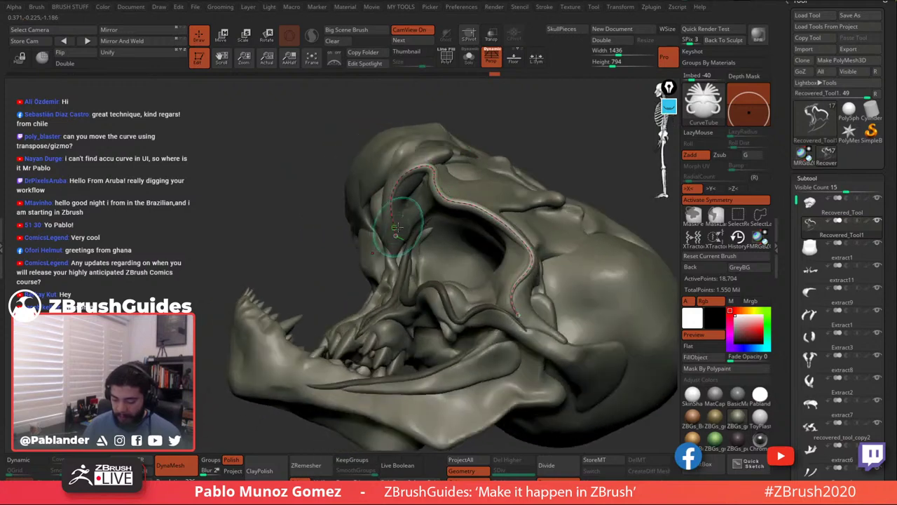
{"action": "mouse_move", "coordinate": [396, 234]}
{"action": "left_mouse_down"}
{"action": "mouse_move", "coordinate": [400, 226]}
{"action": "mouse_move", "coordinate": [400, 235]}
{"action": "left_mouse_up"}
{"action": "right_click_drag", "start_coordinate": [400, 236], "coordinate": [448, 235]}
{"action": "left_click_drag", "start_coordinate": [447, 235], "coordinate": [416, 238]}
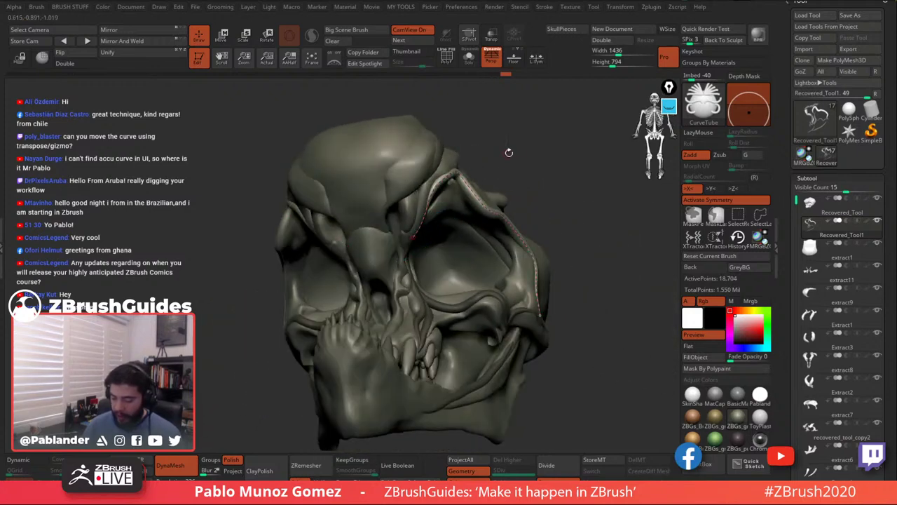
{"action": "left_click_drag", "start_coordinate": [507, 150], "coordinate": [531, 162]}
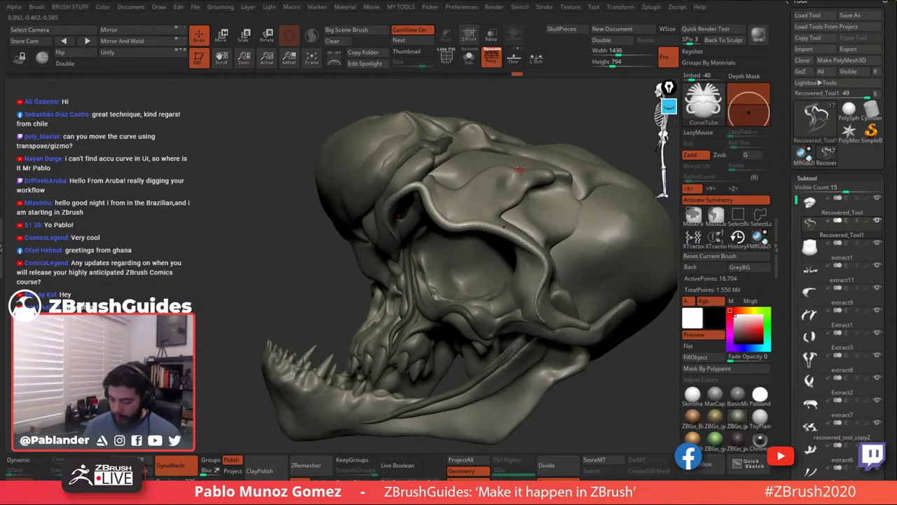
Draw a mirrored curve tube from the upper side of the forehead down along its bony edge to the inner brow.
{"action": "right_click_drag", "start_coordinate": [516, 212], "coordinate": [454, 247], "text": "ctrl"}
{"action": "left_click_drag", "start_coordinate": [462, 237], "coordinate": [541, 255]}
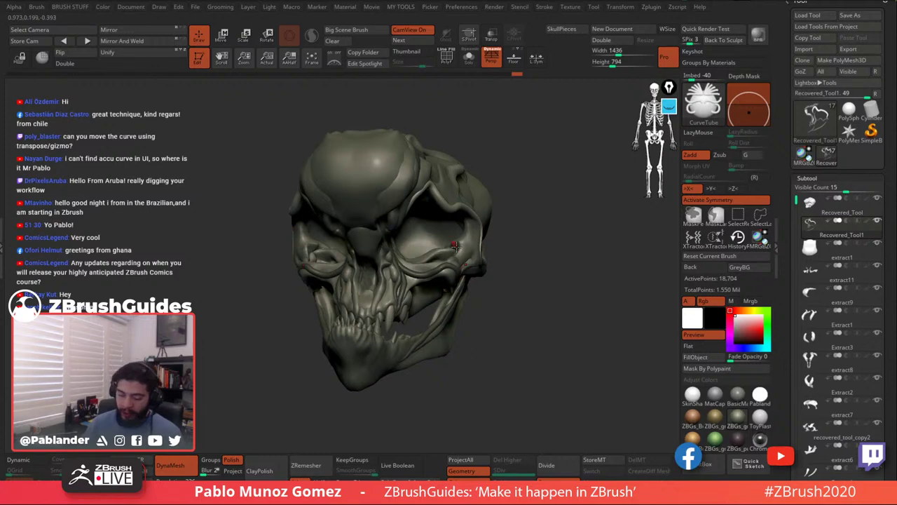
{"action": "left_click_drag", "start_coordinate": [498, 252], "coordinate": [484, 179]}
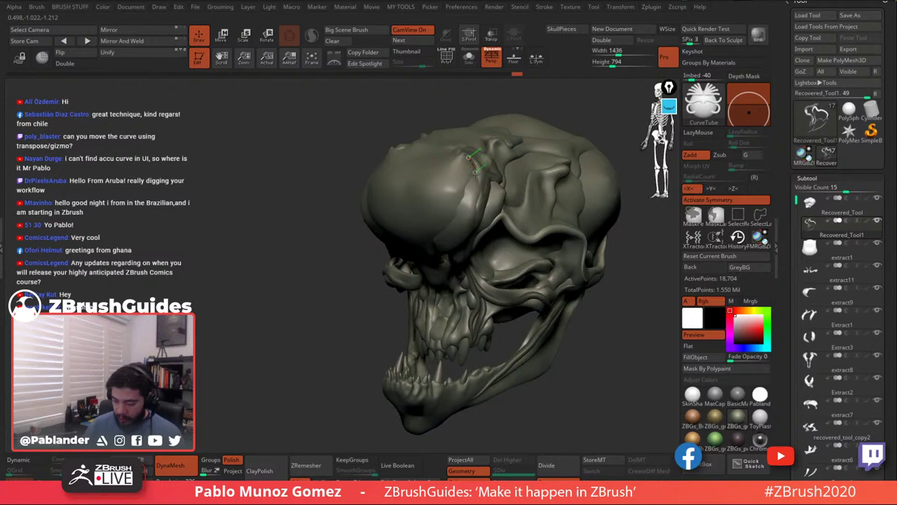
{"action": "left_click_drag", "start_coordinate": [456, 240], "coordinate": [449, 244]}
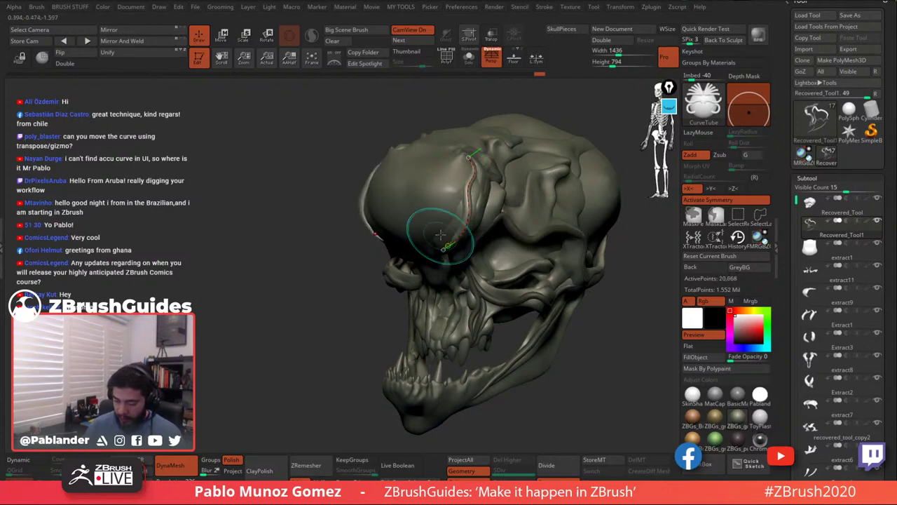
{"action": "right_click_drag", "start_coordinate": [454, 243], "coordinate": [510, 238]}
{"action": "right_click_drag", "start_coordinate": [510, 239], "coordinate": [511, 286], "text": "ctrl"}
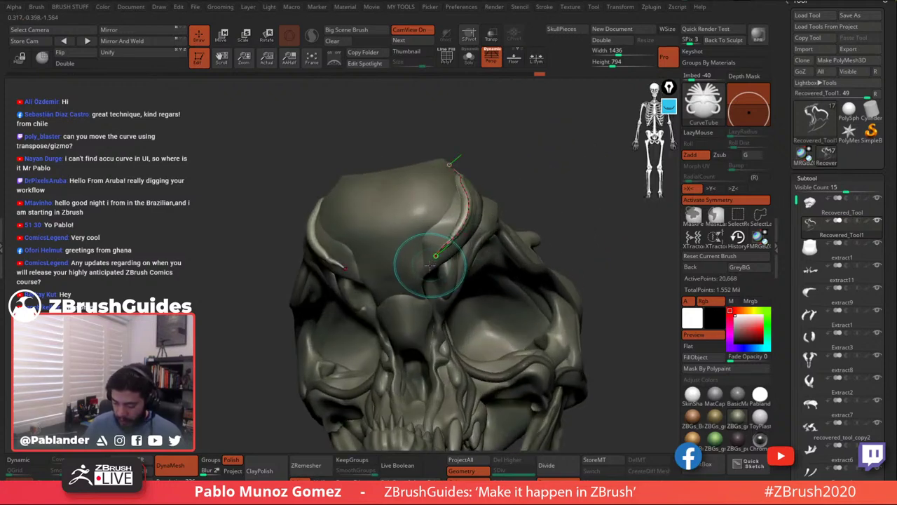
{"action": "left_click_drag", "start_coordinate": [513, 175], "coordinate": [539, 112]}
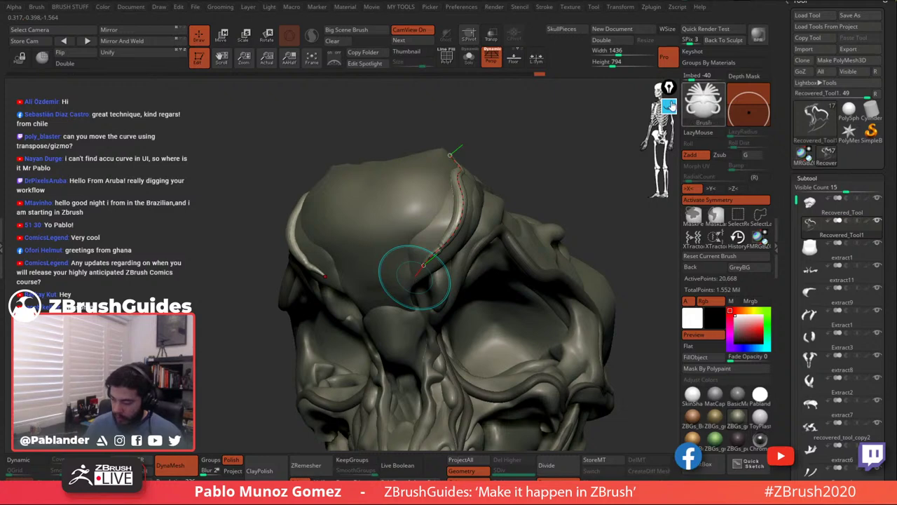
Mark the lower end of the forehead curve with a yellow arrow using the screen annotation pen, and close the annotation.
{"action": "left_click", "coordinate": [668, 104]}
{"action": "left_click", "coordinate": [668, 205]}
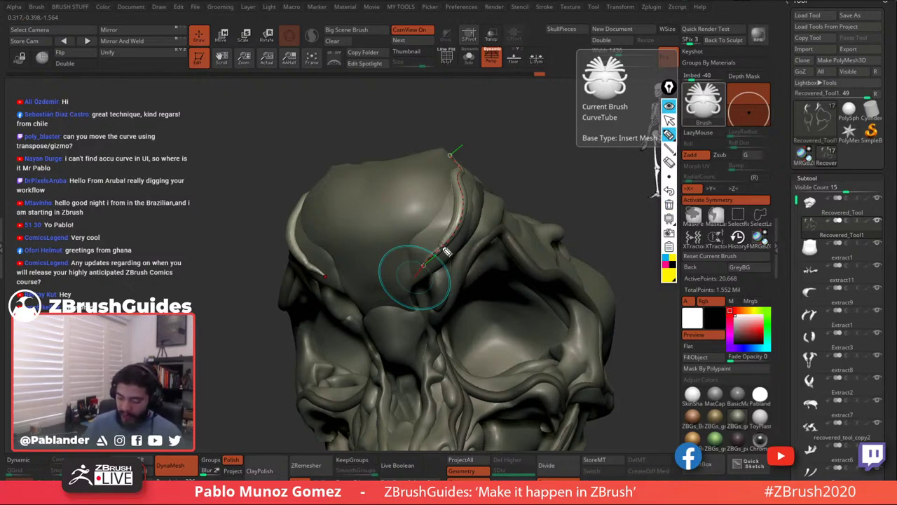
{"action": "left_click_drag", "start_coordinate": [401, 233], "coordinate": [414, 268]}
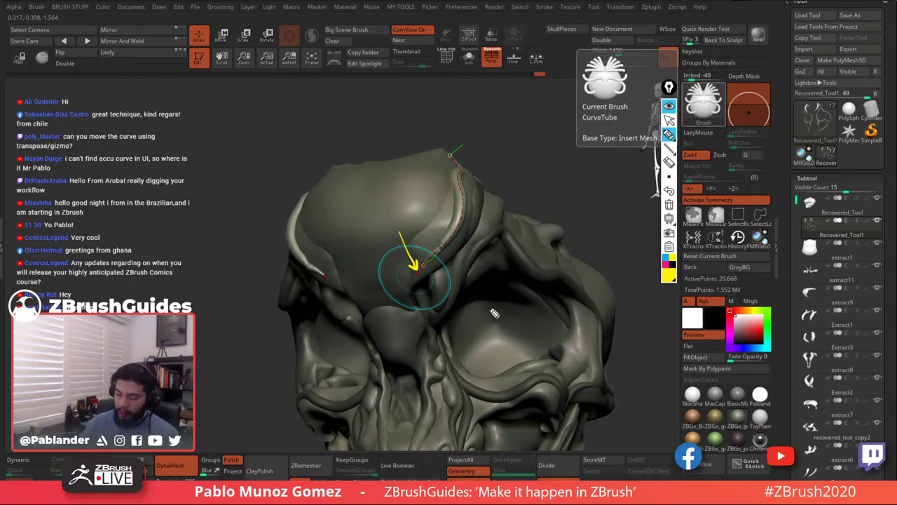
{"action": "left_click", "coordinate": [668, 105]}
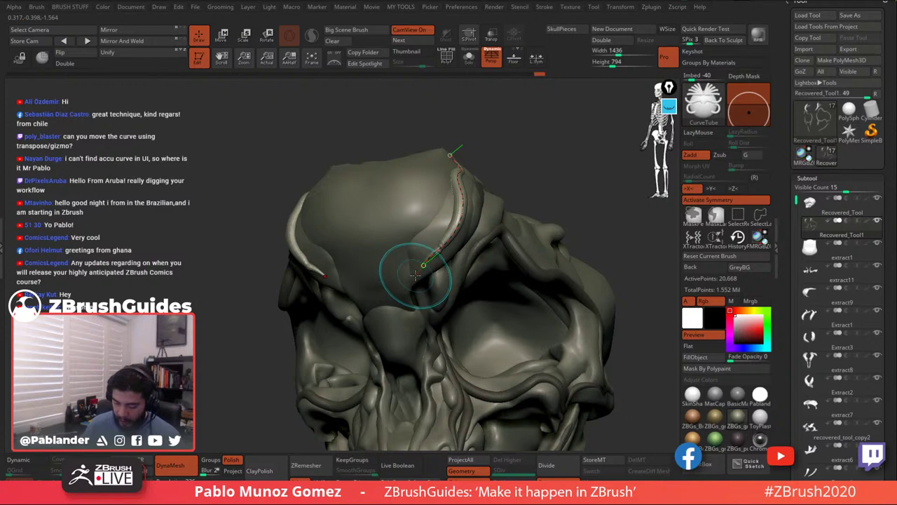
Extend the forehead tube's lower end to the nasal bridge, reshape its upper and middle bends along the ridge, and finish the curve.
{"action": "left_click_drag", "start_coordinate": [423, 267], "coordinate": [412, 309]}
{"action": "left_click_drag", "start_coordinate": [538, 169], "coordinate": [506, 150]}
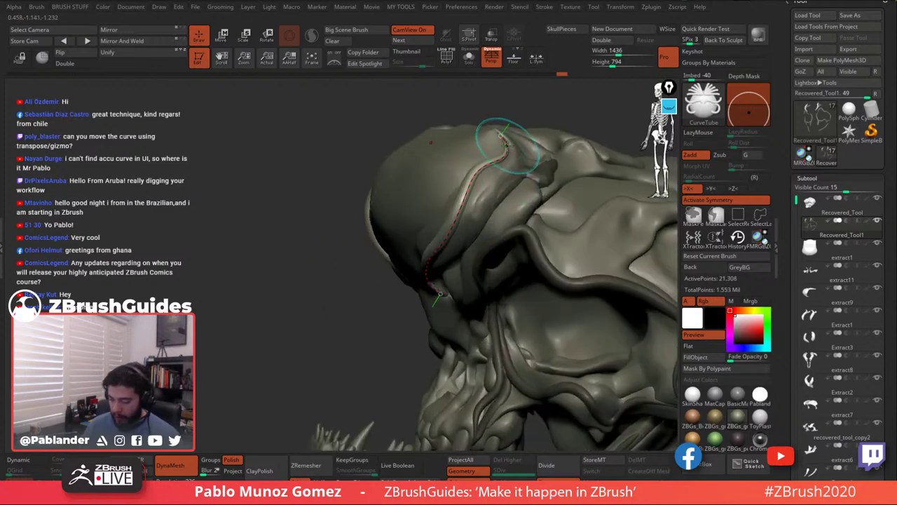
{"action": "left_click", "coordinate": [505, 153]}
{"action": "left_click_drag", "start_coordinate": [518, 204], "coordinate": [485, 195]}
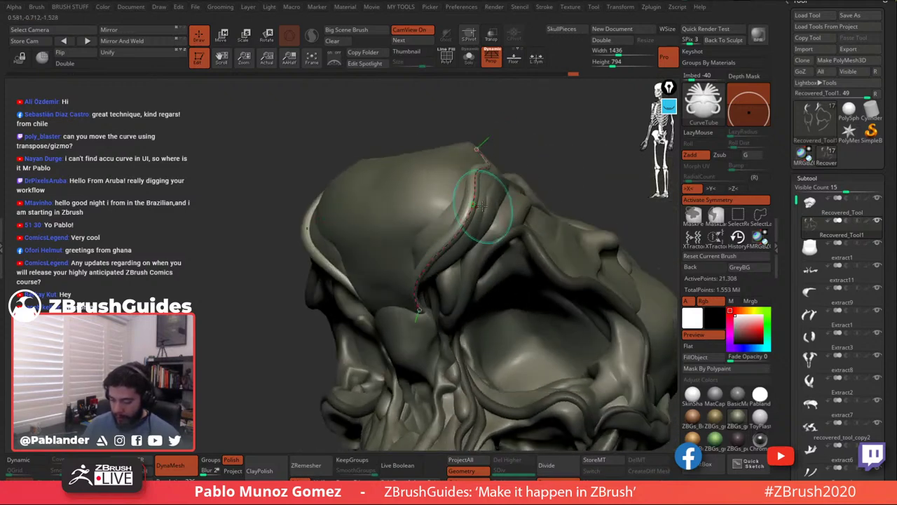
{"action": "left_click", "coordinate": [473, 212]}
{"action": "left_click", "coordinate": [560, 142]}
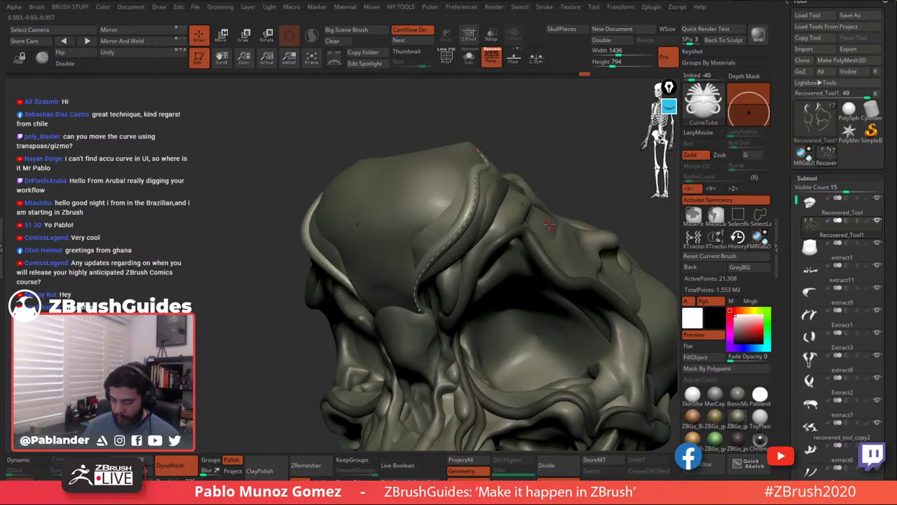
Draw a curve tube from the lower forehead down past the nasal bridge and along the nose cavity to the upper teeth.
{"action": "mouse_move", "coordinate": [569, 184]}
{"action": "left_mouse_down"}
{"action": "mouse_move", "coordinate": [543, 211]}
{"action": "mouse_move", "coordinate": [534, 209]}
{"action": "mouse_move", "coordinate": [537, 199]}
{"action": "mouse_move", "coordinate": [507, 227]}
{"action": "mouse_move", "coordinate": [496, 214]}
{"action": "left_mouse_up"}
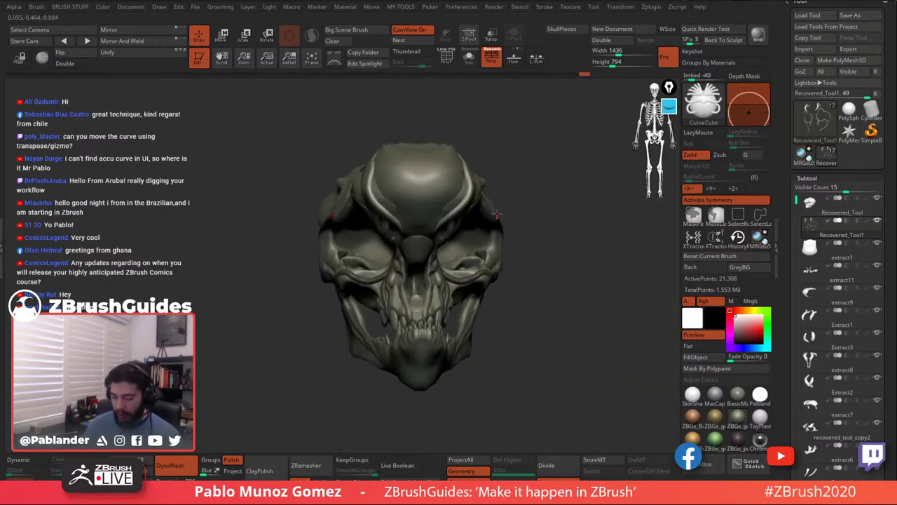
{"action": "right_click_drag", "start_coordinate": [459, 288], "coordinate": [469, 247], "text": "alt"}
{"action": "mouse_move", "coordinate": [469, 248]}
{"action": "left_mouse_down"}
{"action": "mouse_move", "coordinate": [452, 261]}
{"action": "mouse_move", "coordinate": [410, 220]}
{"action": "left_mouse_up"}
{"action": "mouse_move", "coordinate": [400, 187]}
{"action": "left_mouse_down"}
{"action": "mouse_move", "coordinate": [417, 146]}
{"action": "mouse_move", "coordinate": [432, 191]}
{"action": "left_mouse_up"}
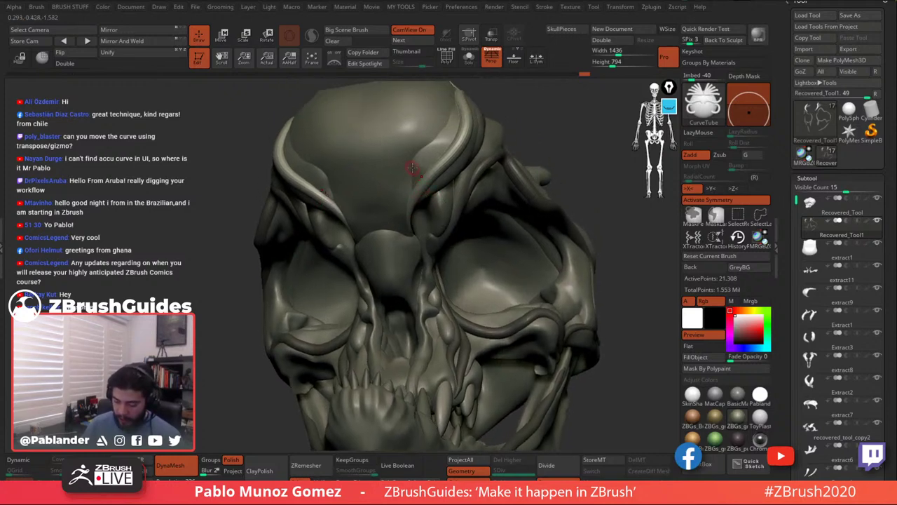
{"action": "mouse_move", "coordinate": [406, 190]}
{"action": "left_mouse_down"}
{"action": "mouse_move", "coordinate": [405, 284]}
{"action": "mouse_move", "coordinate": [423, 354]}
{"action": "left_mouse_up"}
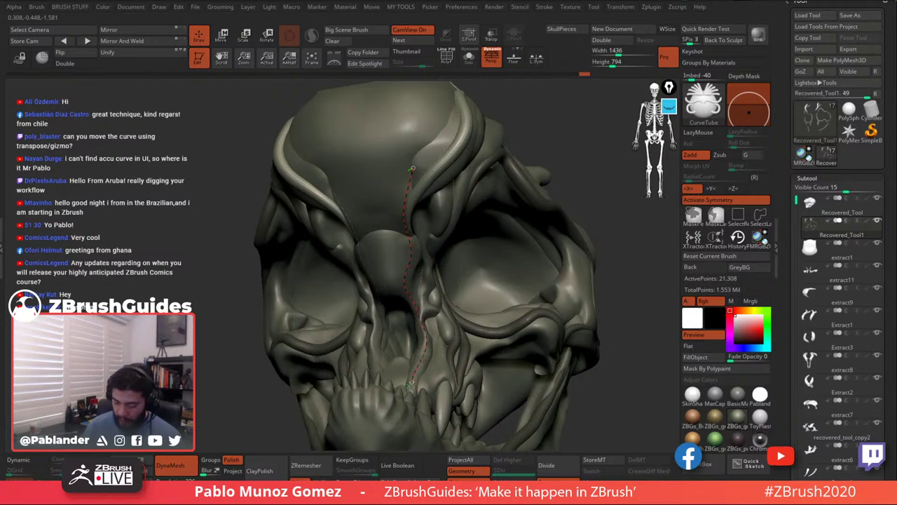
{"action": "left_click_drag", "start_coordinate": [410, 385], "coordinate": [410, 386]}
Reduce the draw size and rebuild the tube beside the nose thinner.
{"action": "mouse_move", "coordinate": [415, 167]}
{"action": "right_mouse_down"}
{"action": "mouse_move", "coordinate": [382, 170]}
{"action": "mouse_move", "coordinate": [410, 157]}
{"action": "mouse_move", "coordinate": [453, 176]}
{"action": "mouse_move", "coordinate": [437, 164]}
{"action": "mouse_move", "coordinate": [453, 181]}
{"action": "mouse_move", "coordinate": [423, 176]}
{"action": "mouse_move", "coordinate": [484, 196]}
{"action": "mouse_move", "coordinate": [433, 245]}
{"action": "mouse_move", "coordinate": [507, 212]}
{"action": "mouse_move", "coordinate": [481, 225]}
{"action": "mouse_move", "coordinate": [485, 216]}
{"action": "right_mouse_up"}
{"action": "key", "text": "space"}
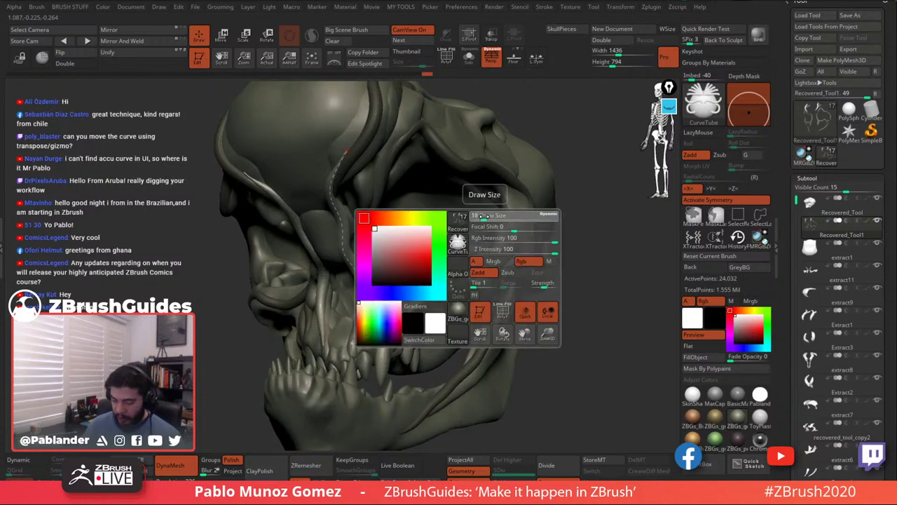
{"action": "left_click_drag", "start_coordinate": [484, 217], "coordinate": [480, 216]}
{"action": "left_click", "coordinate": [346, 232]}
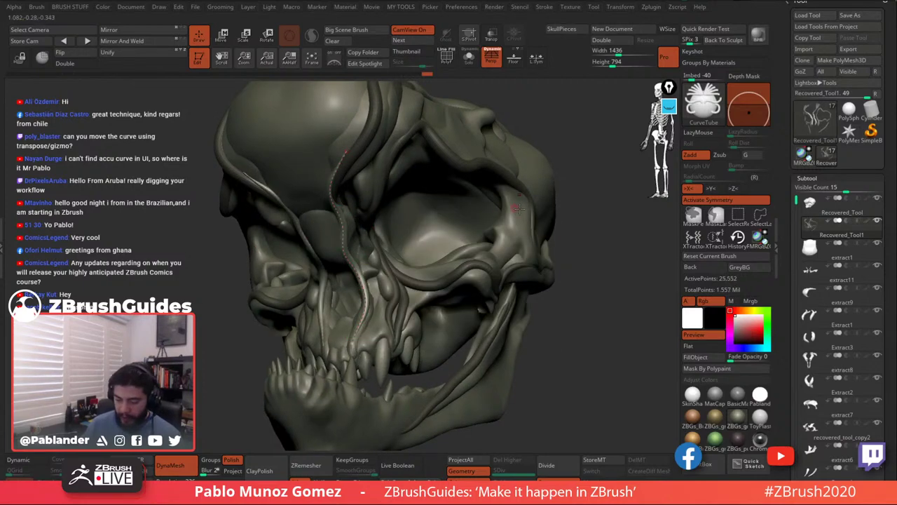
Move the nose tube's upper end outward onto the brow ridge and bend its middle section around the nasal bridge.
{"action": "right_click_drag", "start_coordinate": [443, 180], "coordinate": [403, 133]}
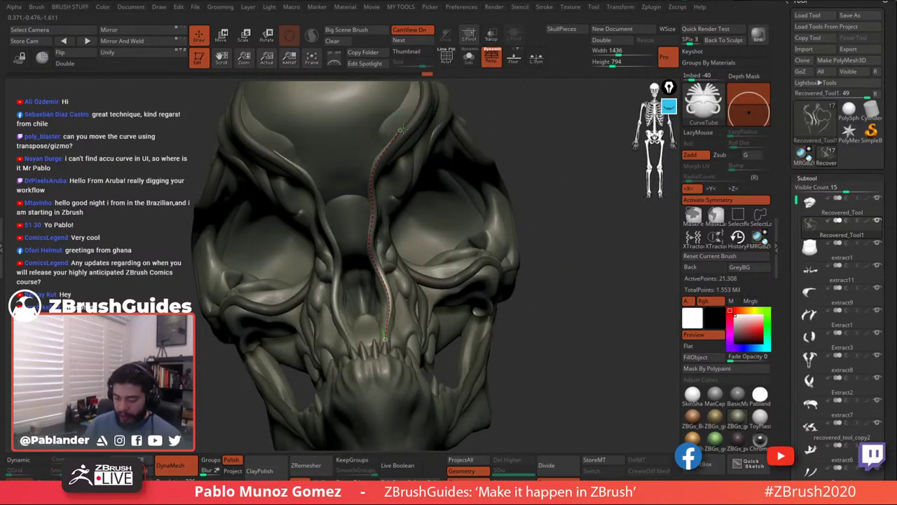
{"action": "right_click_drag", "start_coordinate": [386, 228], "coordinate": [371, 184]}
{"action": "left_click", "coordinate": [370, 233]}
{"action": "right_click_drag", "start_coordinate": [370, 233], "coordinate": [479, 293]}
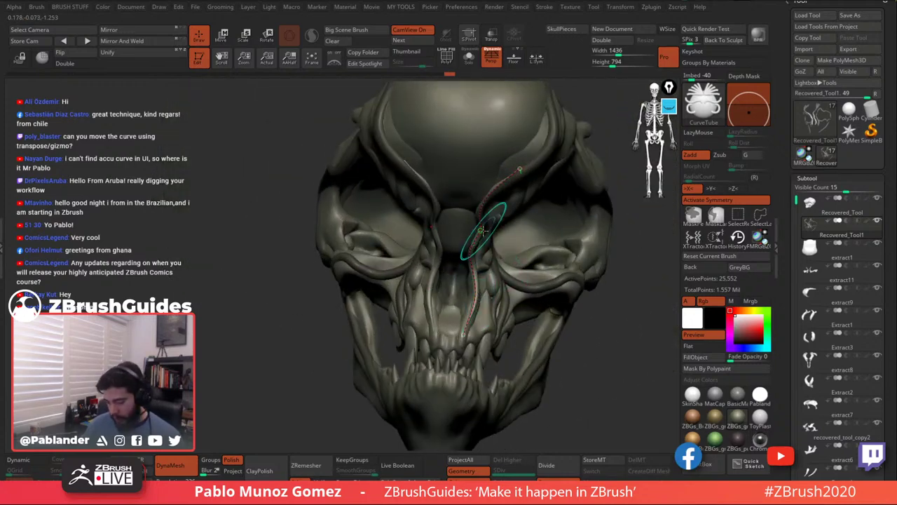
{"action": "left_click", "coordinate": [530, 170]}
Examine the curve tubes in Solo mode and together with the whole skull from several angles.
{"action": "right_click_drag", "start_coordinate": [574, 276], "coordinate": [548, 261]}
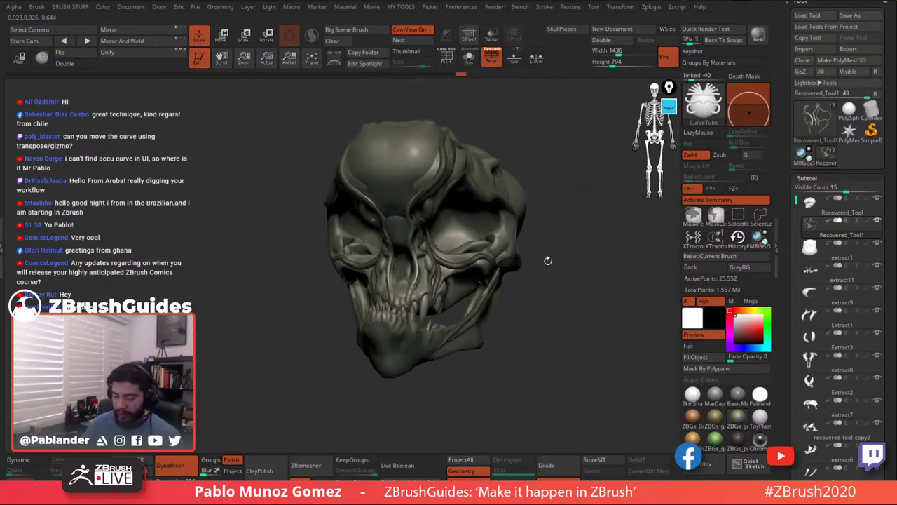
{"action": "right_click_drag", "start_coordinate": [543, 182], "coordinate": [565, 171]}
{"action": "left_click", "coordinate": [468, 56]}
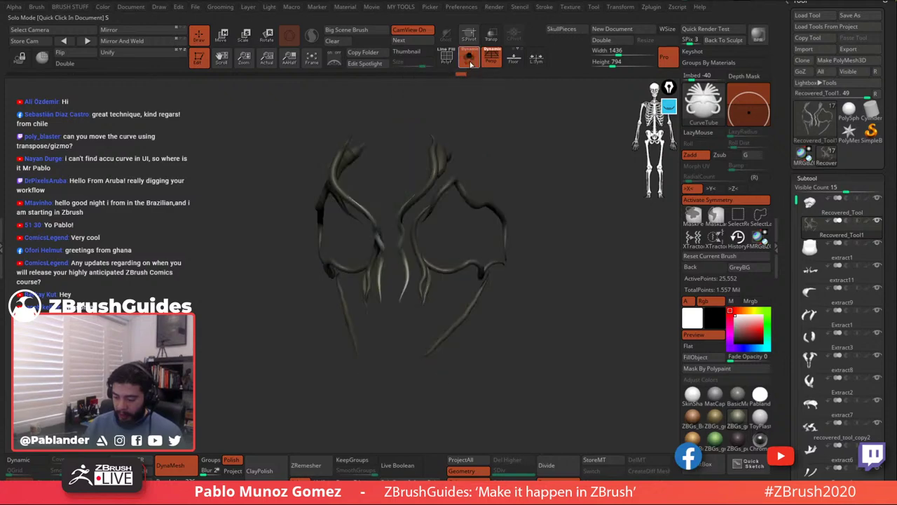
{"action": "right_click_drag", "start_coordinate": [519, 134], "coordinate": [538, 186]}
{"action": "left_click", "coordinate": [468, 58]}
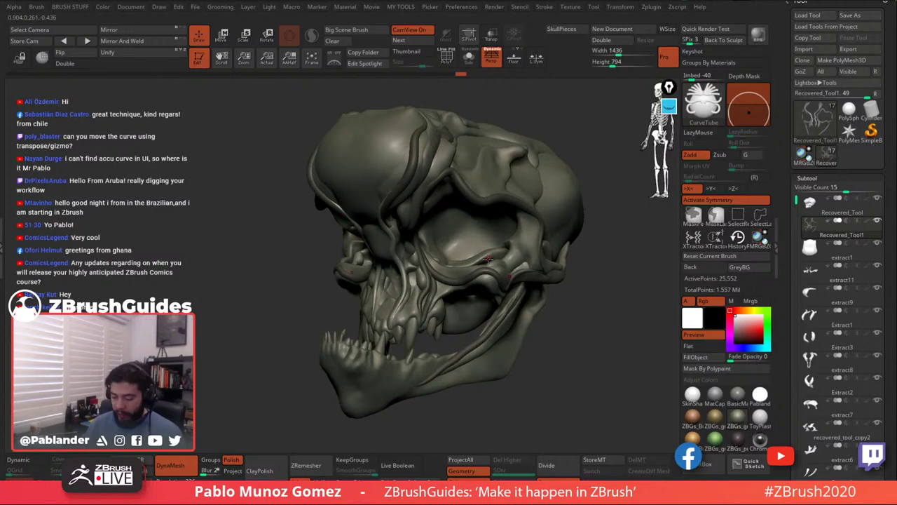
{"action": "right_click_drag", "start_coordinate": [488, 259], "coordinate": [480, 250]}
{"action": "right_click_drag", "start_coordinate": [443, 310], "coordinate": [454, 273]}
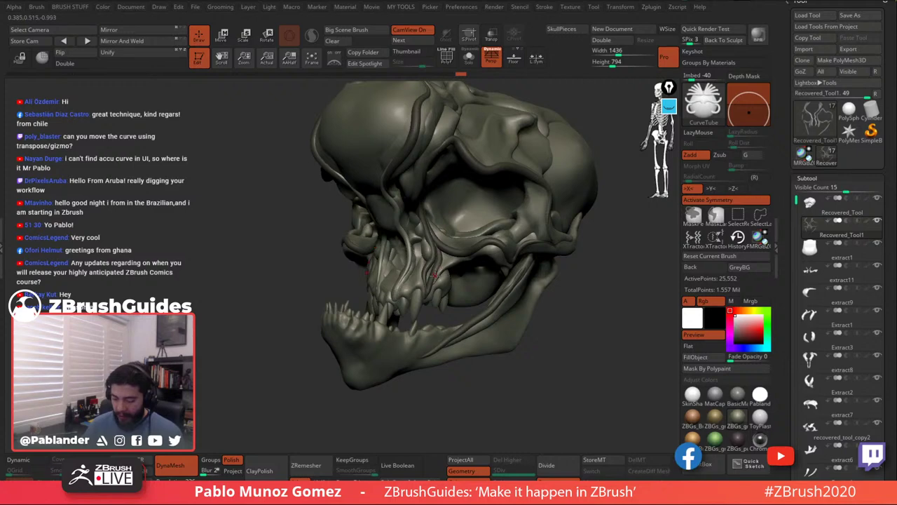
{"action": "right_click_drag", "start_coordinate": [438, 266], "coordinate": [481, 279]}
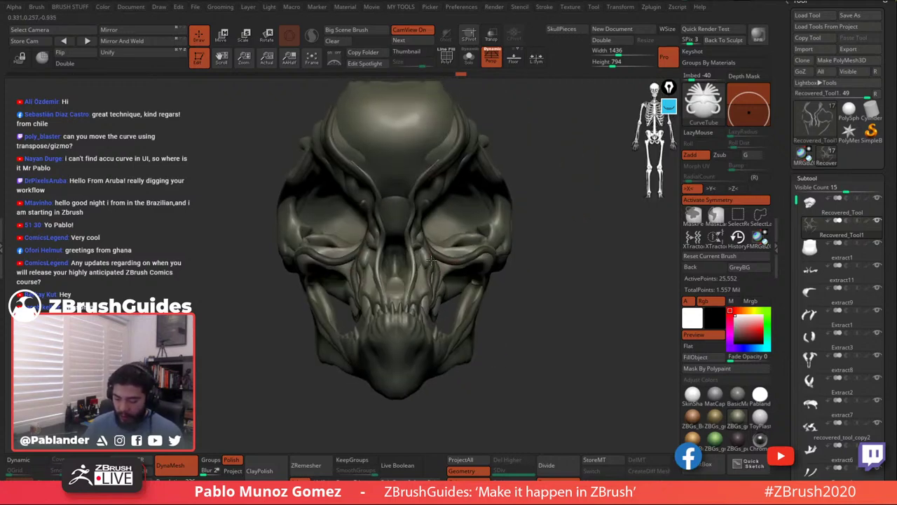
{"action": "mouse_move", "coordinate": [448, 241]}
{"action": "right_mouse_down", "text": "ctrl"}
{"action": "mouse_move", "coordinate": [449, 274]}
{"action": "mouse_move", "coordinate": [438, 235]}
{"action": "right_mouse_up", "text": "ctrl"}
{"action": "right_click_drag", "start_coordinate": [438, 234], "coordinate": [477, 227], "text": "alt"}
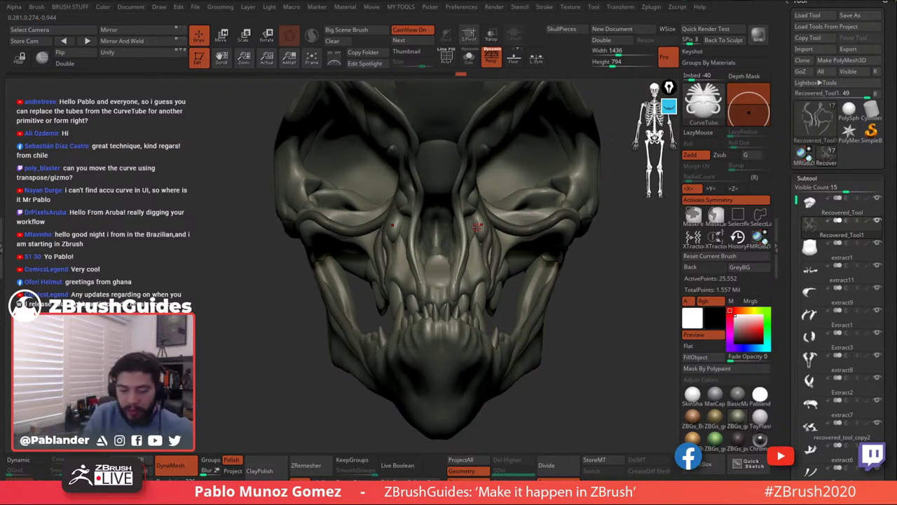
Dock the Brush palette and expand its Curve settings to locate the AccuCurve option.
{"action": "left_click", "coordinate": [35, 7]}
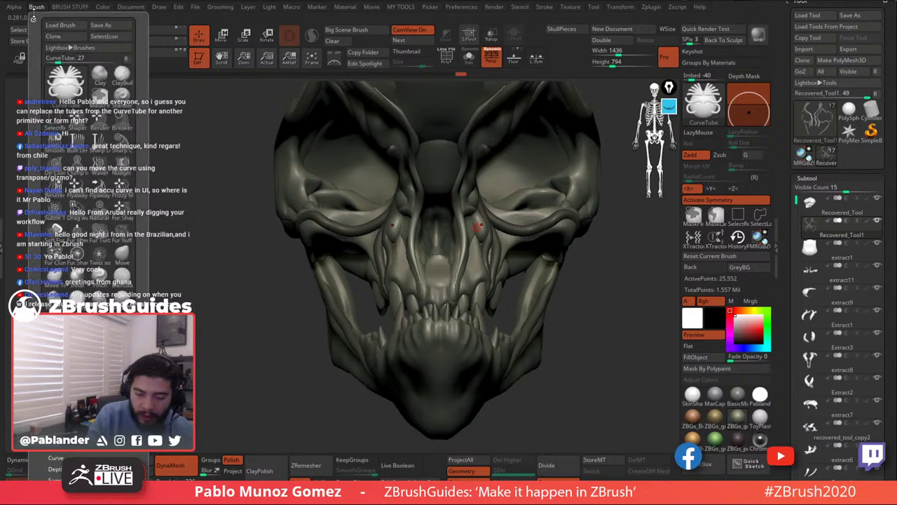
{"action": "left_click", "coordinate": [33, 19]}
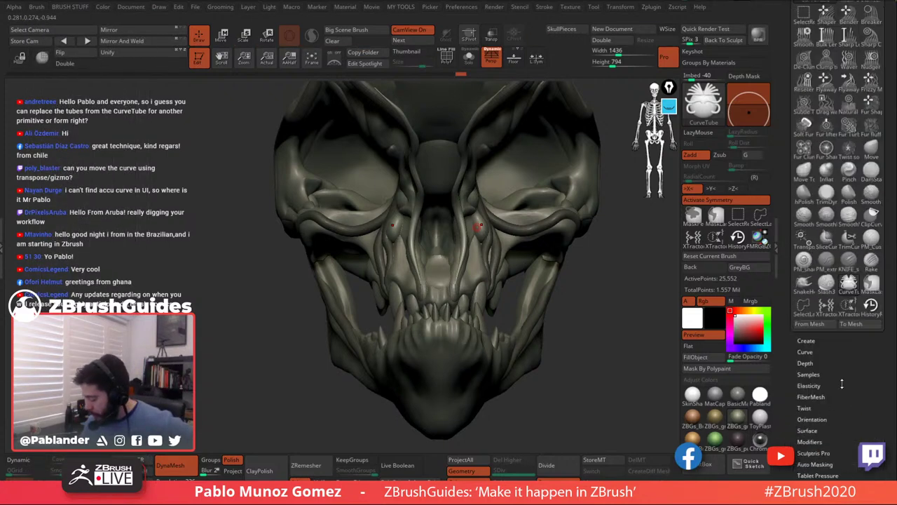
{"action": "left_click_drag", "start_coordinate": [842, 383], "coordinate": [841, 311]}
{"action": "left_click", "coordinate": [805, 280]}
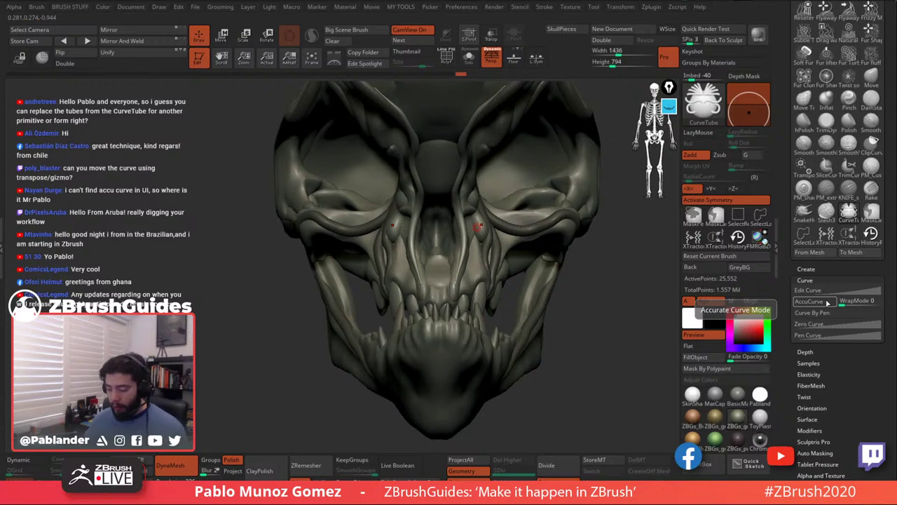
{"action": "mouse_move", "coordinate": [593, 288]}
{"action": "left_mouse_down"}
{"action": "mouse_move", "coordinate": [546, 295]}
{"action": "mouse_move", "coordinate": [584, 262]}
{"action": "left_mouse_up"}
{"action": "left_click", "coordinate": [708, 105]}
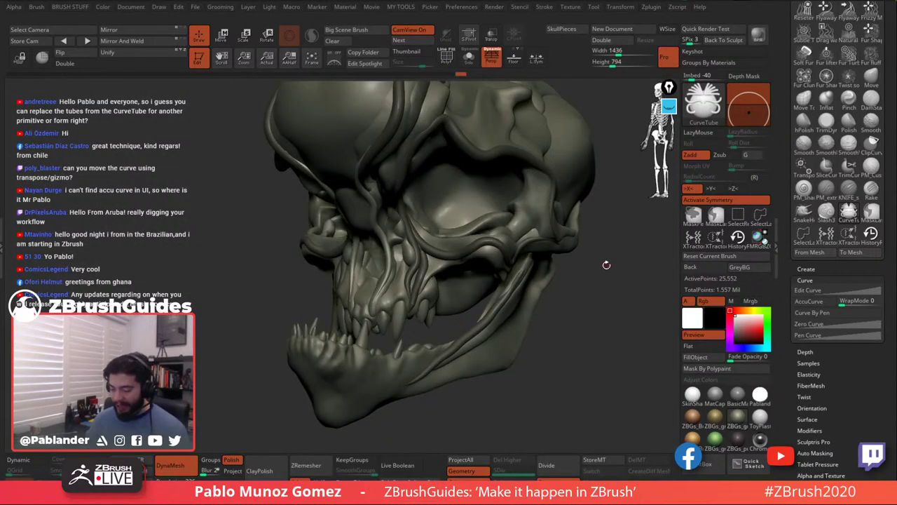
{"action": "left_click_drag", "start_coordinate": [592, 257], "coordinate": [564, 283]}
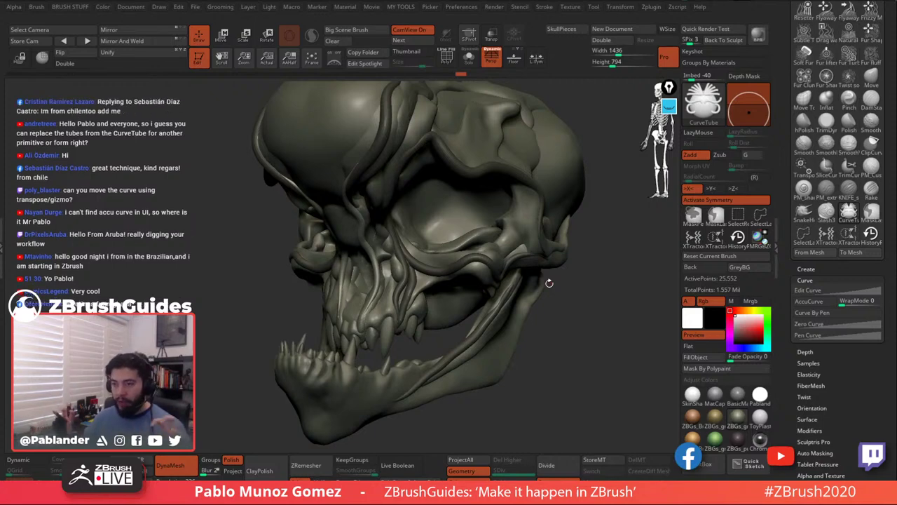
{"action": "left_click_drag", "start_coordinate": [597, 300], "coordinate": [602, 296]}
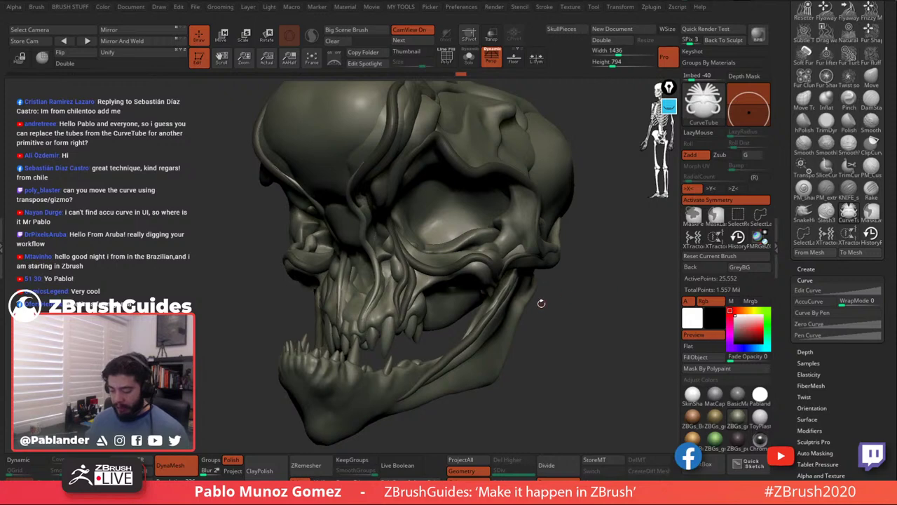
Draw a curve tube from the inner corner of the eye socket along its lower rim to the cheekbone.
{"action": "right_click_drag", "start_coordinate": [491, 291], "coordinate": [440, 277]}
{"action": "right_click_drag", "start_coordinate": [440, 242], "coordinate": [406, 228], "text": "ctrl"}
{"action": "left_click_drag", "start_coordinate": [380, 192], "coordinate": [389, 208]}
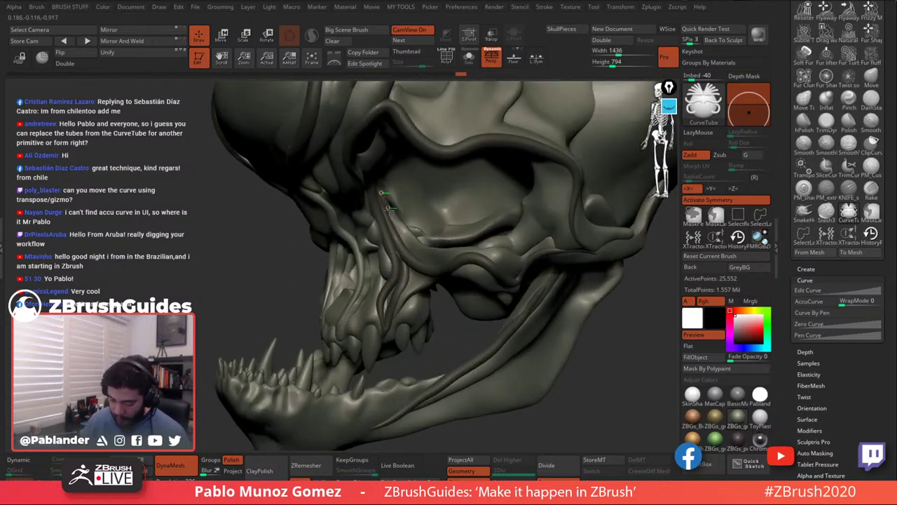
{"action": "left_click_drag", "start_coordinate": [403, 241], "coordinate": [429, 259]}
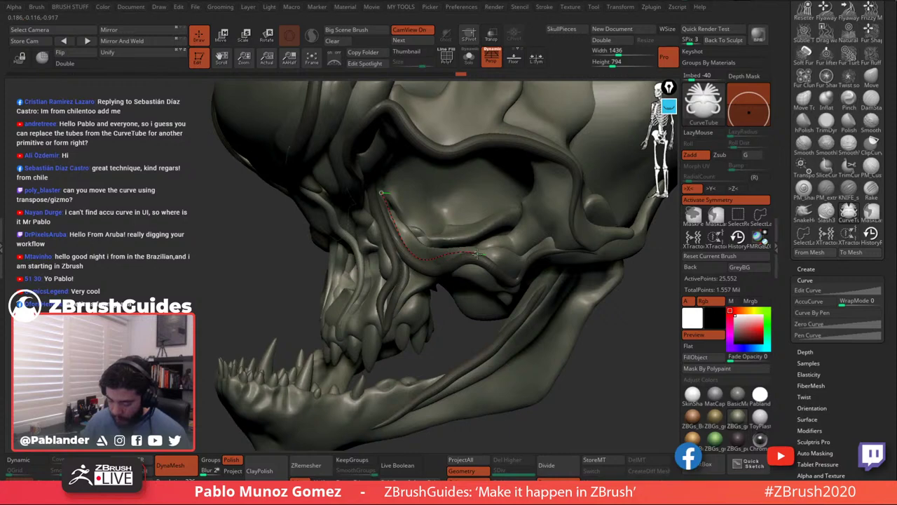
{"action": "left_click_drag", "start_coordinate": [510, 274], "coordinate": [513, 276]}
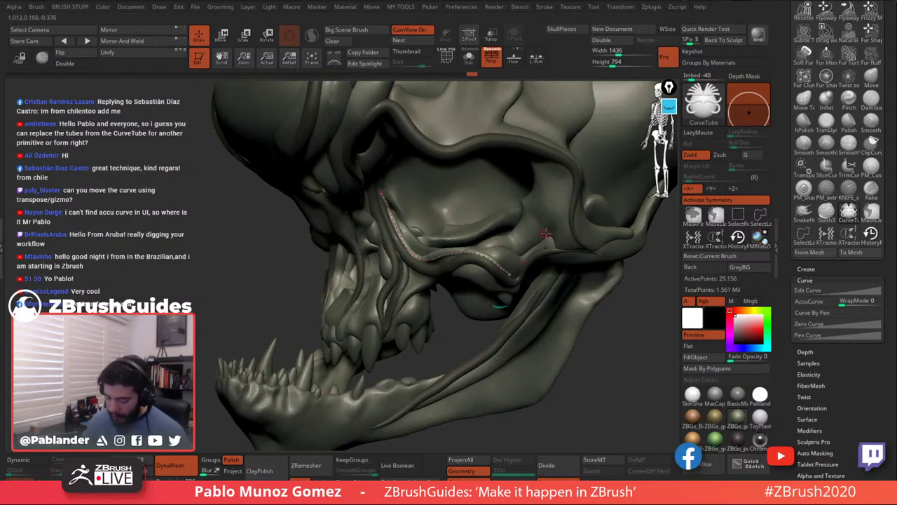
Adjust the cheekbone end and the middle section of the tube along the lower eye socket rim.
{"action": "right_click_drag", "start_coordinate": [551, 241], "coordinate": [568, 214]}
{"action": "right_click_drag", "start_coordinate": [550, 282], "coordinate": [502, 271]}
{"action": "left_click_drag", "start_coordinate": [484, 267], "coordinate": [488, 272]}
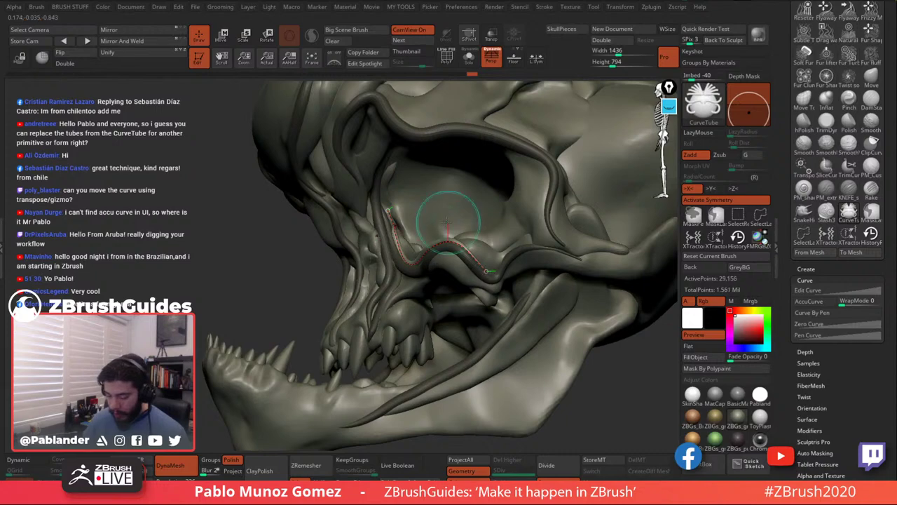
{"action": "left_click", "coordinate": [522, 133]}
{"action": "right_click_drag", "start_coordinate": [524, 244], "coordinate": [553, 238]}
Draw a curve tube beneath the brow ridge and down the outer rim of the eye socket to the cheekbone.
{"action": "left_click_drag", "start_coordinate": [552, 238], "coordinate": [427, 133]}
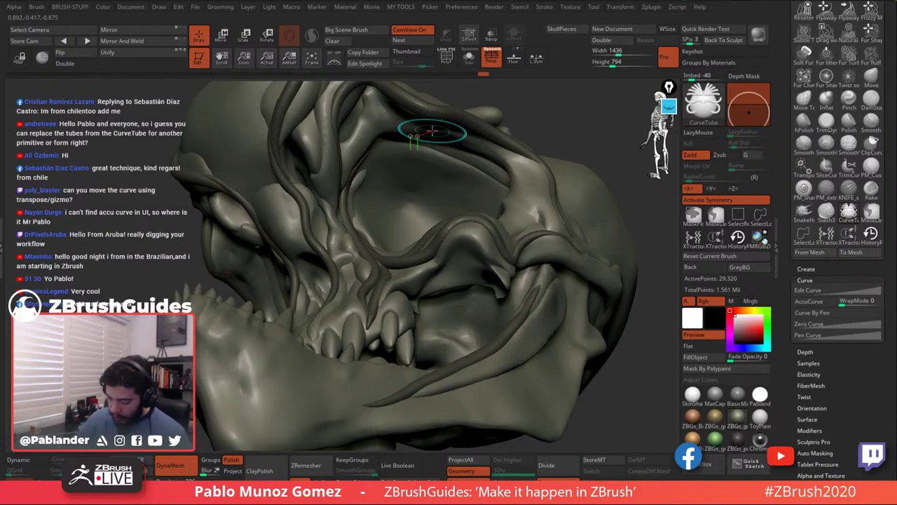
{"action": "left_click_drag", "start_coordinate": [413, 132], "coordinate": [435, 133]}
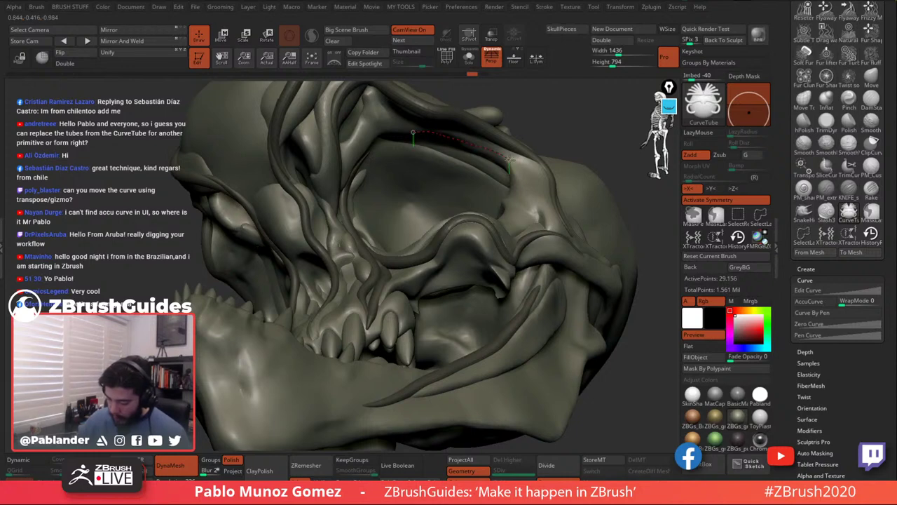
{"action": "left_click_drag", "start_coordinate": [545, 231], "coordinate": [545, 232]}
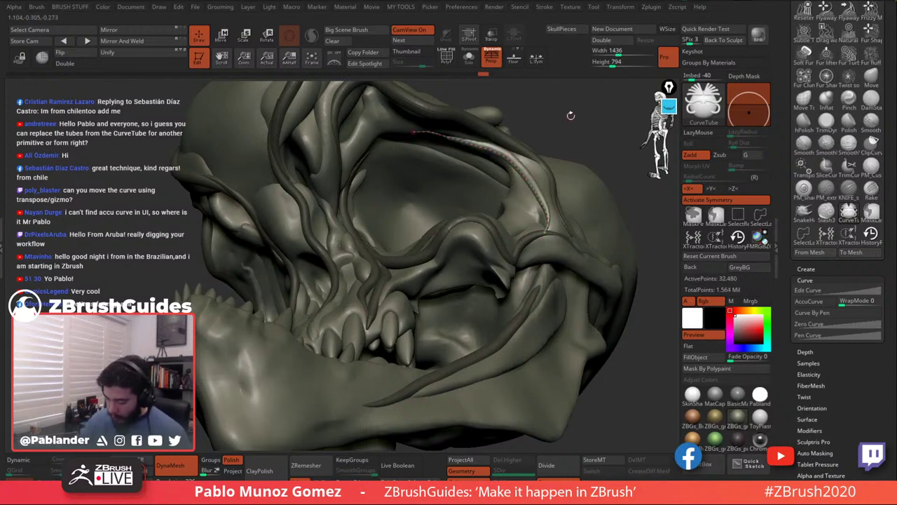
Draw a second tube down the outer eye socket rim beside the previous one, curling it in above the cheekbone.
{"action": "mouse_move", "coordinate": [570, 116]}
{"action": "left_mouse_down"}
{"action": "mouse_move", "coordinate": [562, 142]}
{"action": "mouse_move", "coordinate": [533, 161]}
{"action": "mouse_move", "coordinate": [539, 164]}
{"action": "left_mouse_up"}
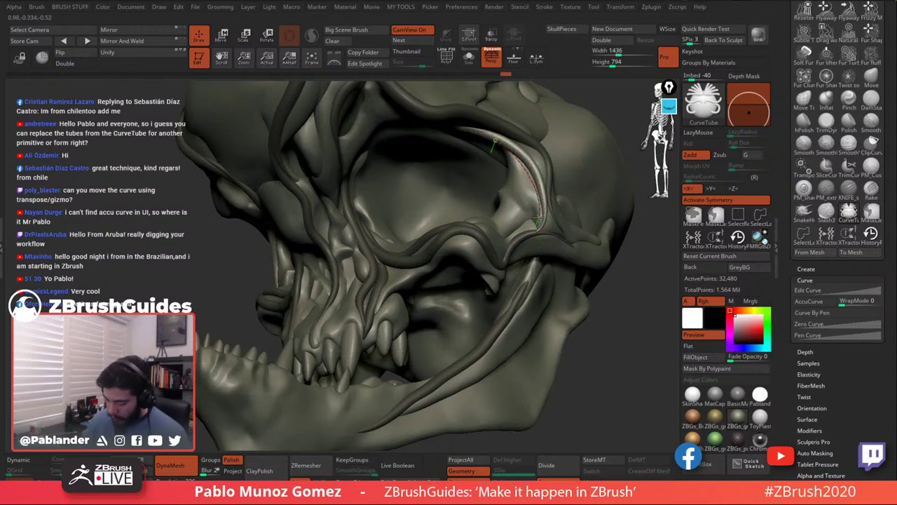
{"action": "left_click_drag", "start_coordinate": [497, 251], "coordinate": [500, 249]}
{"action": "right_click_drag", "start_coordinate": [548, 211], "coordinate": [562, 219]}
Draw a curve tube along the inner underside of the brow to the outer corner of the eye socket.
{"action": "left_click_drag", "start_coordinate": [539, 216], "coordinate": [571, 162]}
{"action": "right_click_drag", "start_coordinate": [553, 157], "coordinate": [468, 160]}
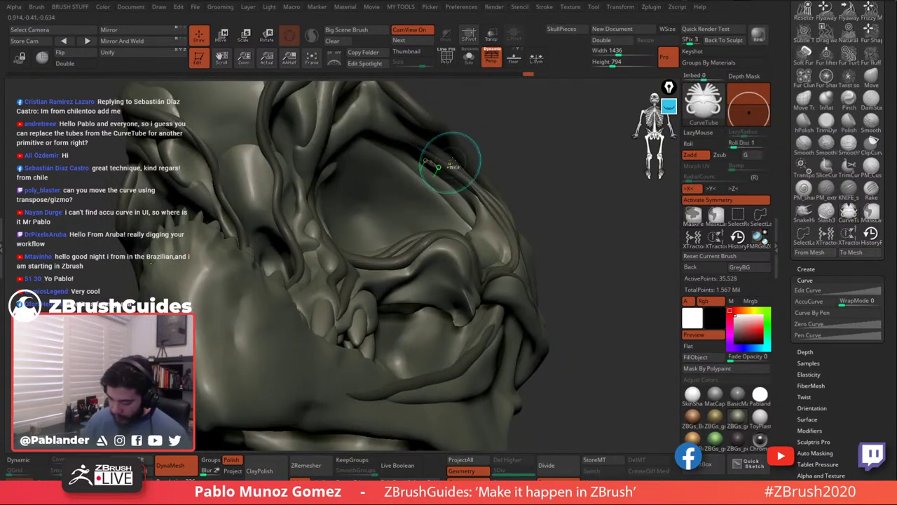
{"action": "right_click_drag", "start_coordinate": [450, 150], "coordinate": [435, 141]}
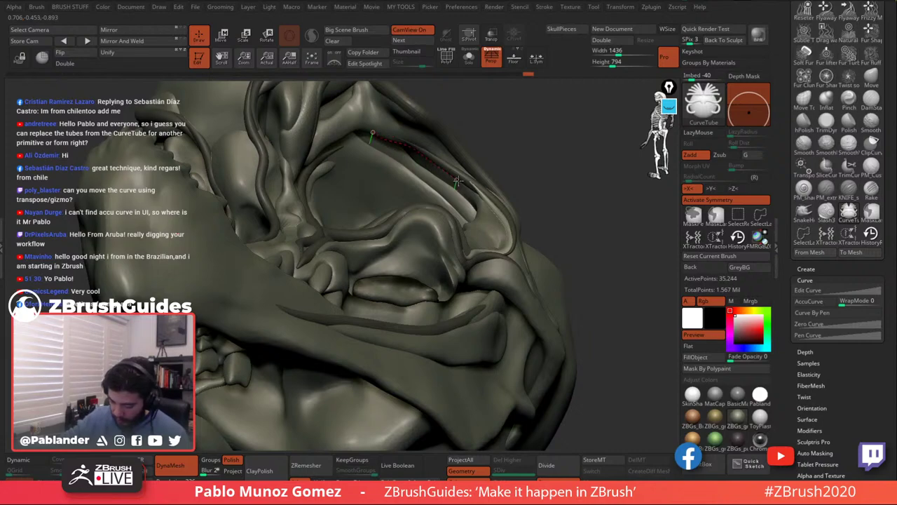
{"action": "left_click_drag", "start_coordinate": [478, 210], "coordinate": [480, 216]}
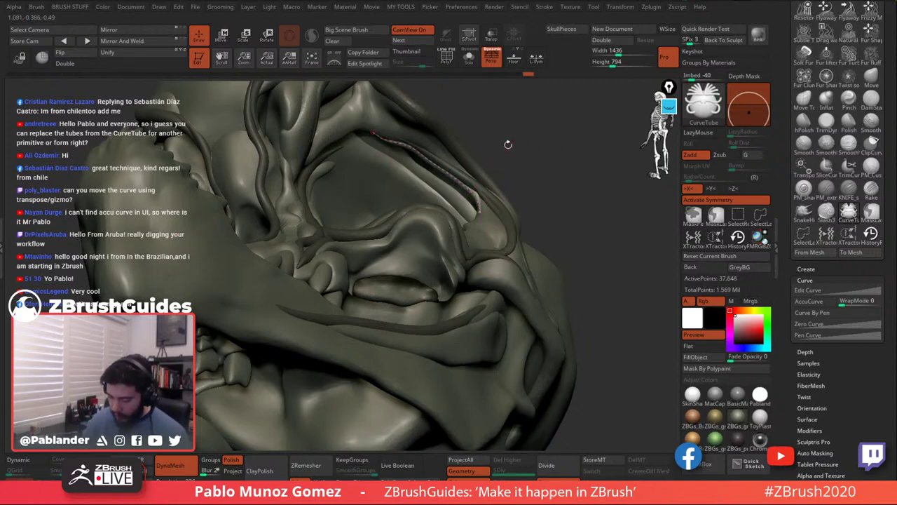
Continue the brow tube from the outer corner of the eye socket inward across the socket's lower rim.
{"action": "mouse_move", "coordinate": [509, 144]}
{"action": "right_mouse_down"}
{"action": "mouse_move", "coordinate": [551, 154]}
{"action": "mouse_move", "coordinate": [557, 200]}
{"action": "mouse_move", "coordinate": [511, 189]}
{"action": "mouse_move", "coordinate": [526, 175]}
{"action": "mouse_move", "coordinate": [517, 188]}
{"action": "right_mouse_up"}
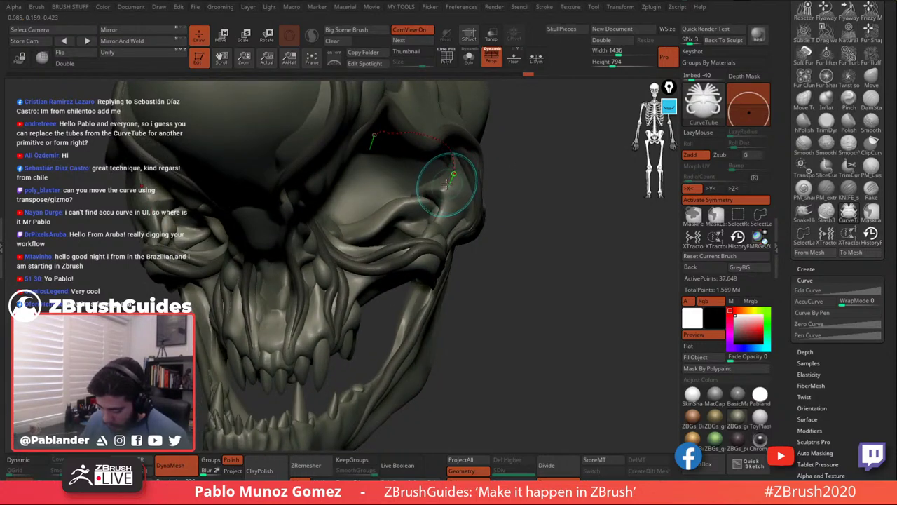
{"action": "left_click_drag", "start_coordinate": [446, 186], "coordinate": [436, 188]}
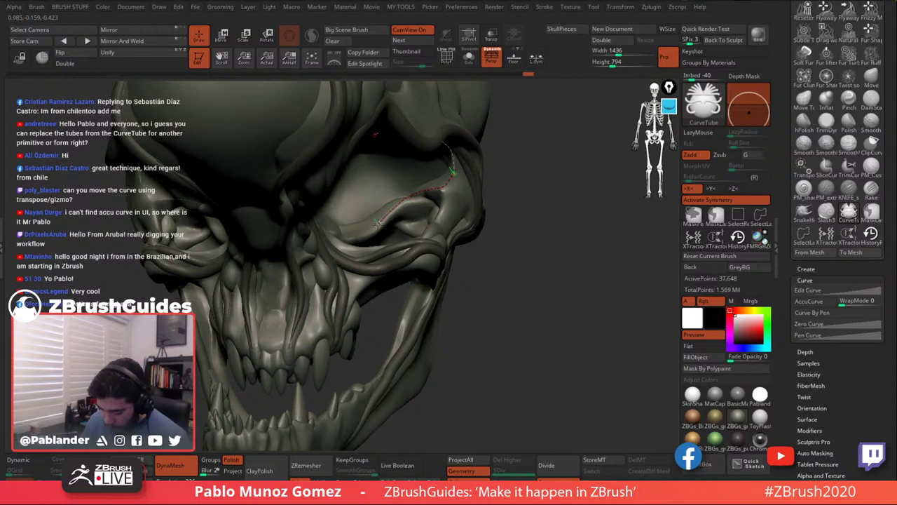
{"action": "left_click_drag", "start_coordinate": [379, 223], "coordinate": [377, 225]}
Reposition the extended tube's curve where it crosses the lower outer part of the eye socket.
{"action": "mouse_move", "coordinate": [422, 204]}
{"action": "right_mouse_down"}
{"action": "mouse_move", "coordinate": [403, 203]}
{"action": "mouse_move", "coordinate": [443, 194]}
{"action": "right_mouse_up"}
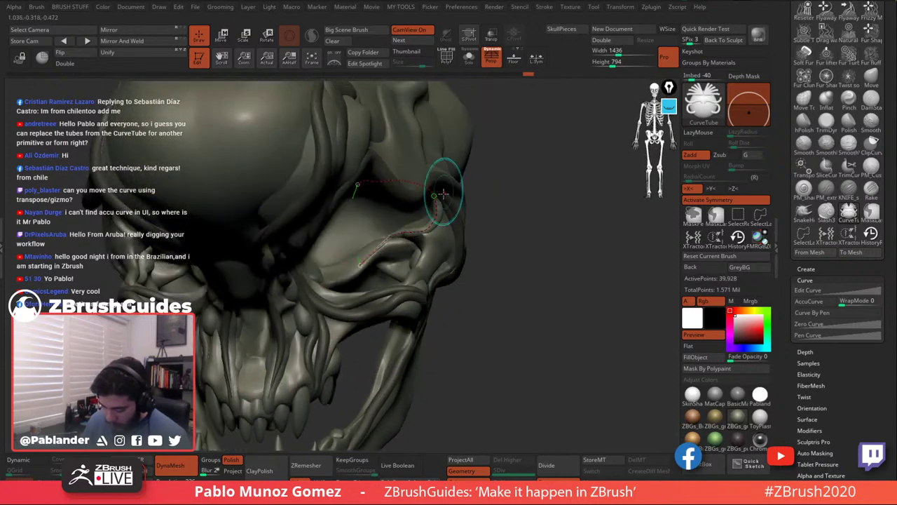
{"action": "left_click", "coordinate": [392, 237]}
{"action": "left_click", "coordinate": [397, 235]}
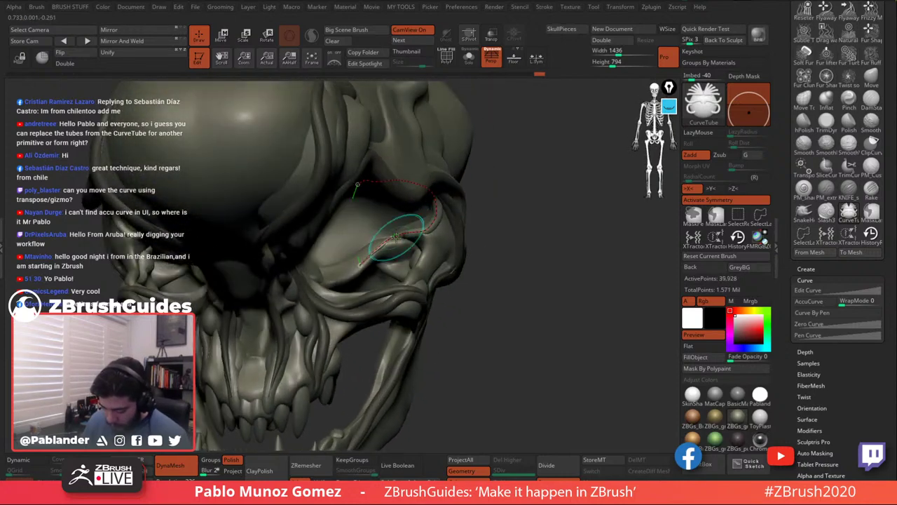
{"action": "left_click", "coordinate": [396, 238]}
{"action": "right_click_drag", "start_coordinate": [412, 244], "coordinate": [384, 244]}
{"action": "left_click", "coordinate": [386, 243]}
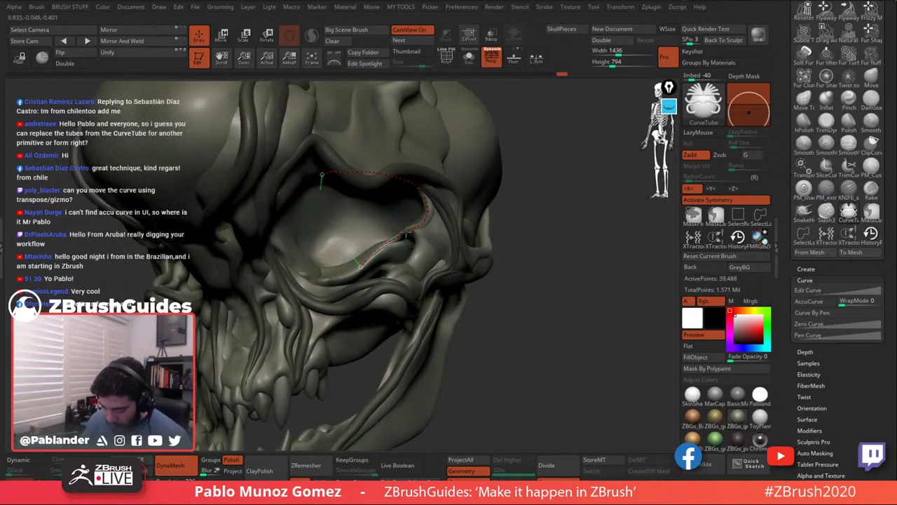
Draw another short tube from the outer wall of the eye socket down along its lower inner ledge.
{"action": "right_click_drag", "start_coordinate": [470, 241], "coordinate": [455, 209]}
{"action": "mouse_move", "coordinate": [453, 203]}
{"action": "left_mouse_down"}
{"action": "mouse_move", "coordinate": [449, 210]}
{"action": "mouse_move", "coordinate": [450, 201]}
{"action": "left_mouse_up"}
{"action": "left_click", "coordinate": [455, 207]}
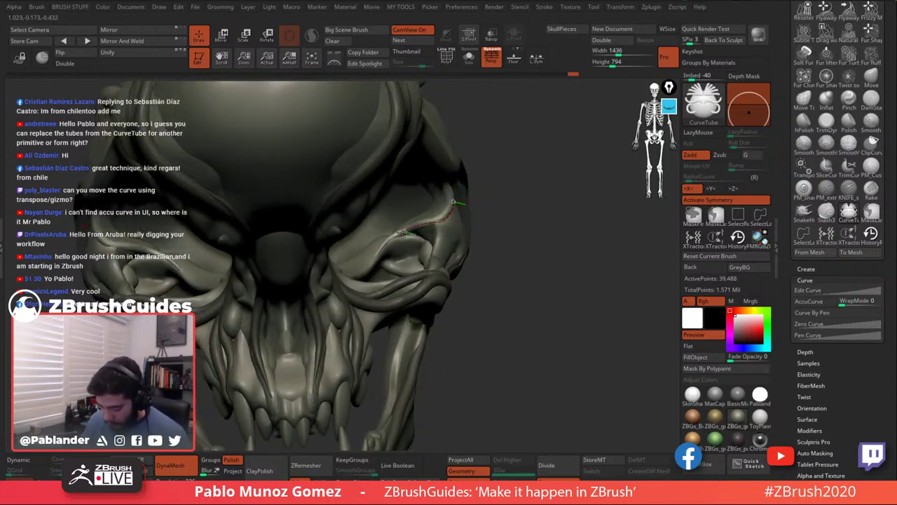
{"action": "left_click_drag", "start_coordinate": [389, 244], "coordinate": [379, 253]}
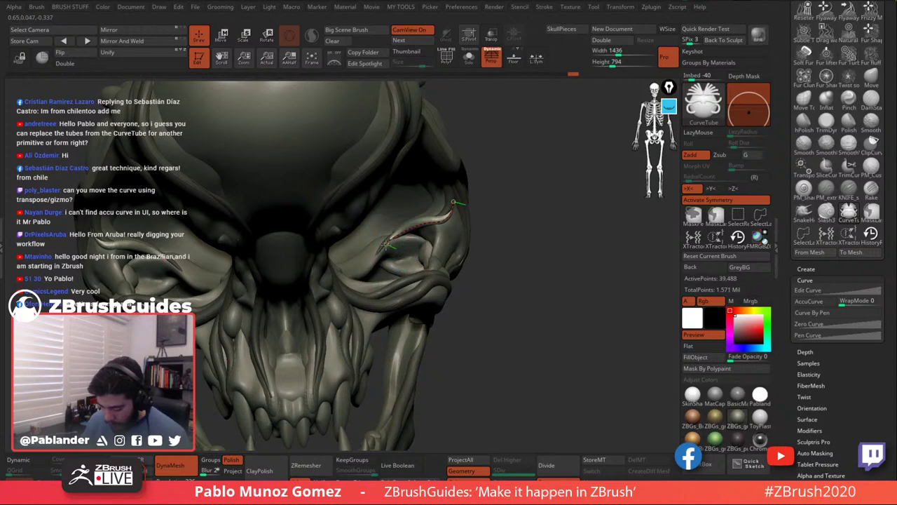
{"action": "left_click_drag", "start_coordinate": [520, 203], "coordinate": [467, 191]}
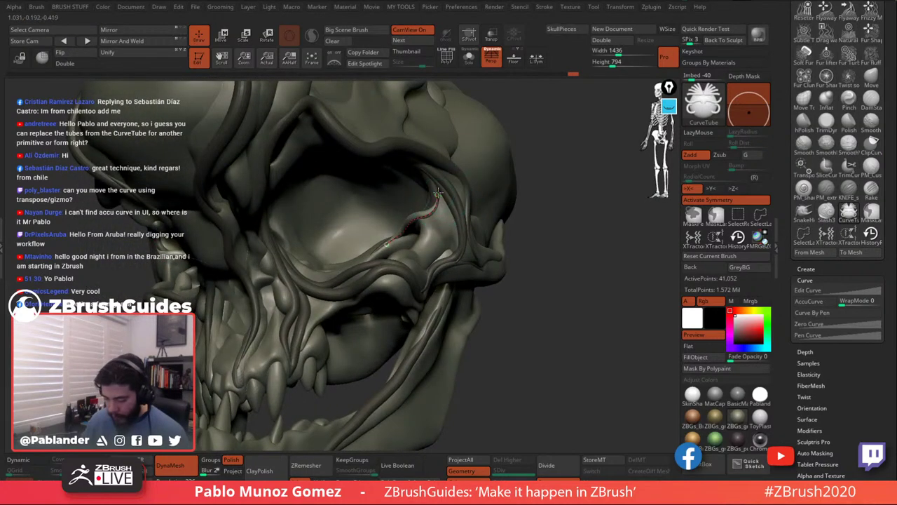
Draw a short diagonal tube on the temple, running down from the raised ridge toward the brow.
{"action": "left_click_drag", "start_coordinate": [508, 292], "coordinate": [524, 256], "text": "alt"}
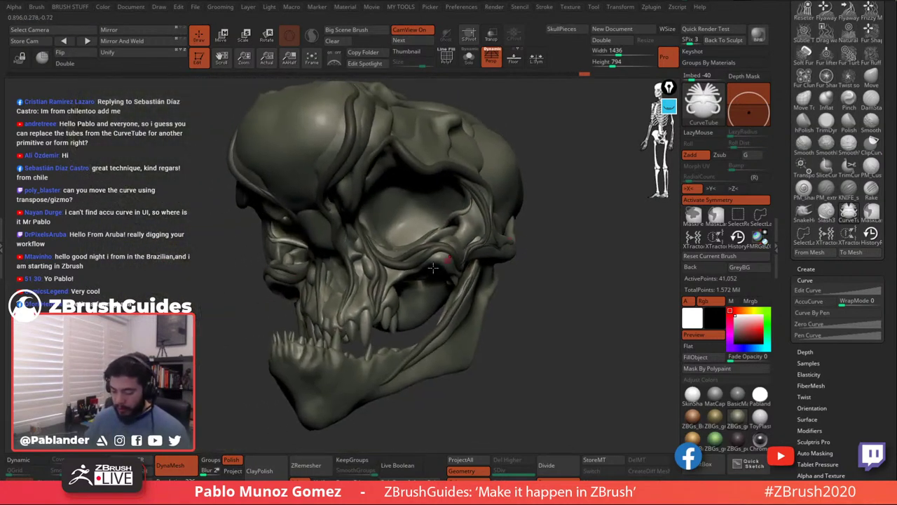
{"action": "right_click_drag", "start_coordinate": [525, 210], "coordinate": [442, 185]}
{"action": "mouse_move", "coordinate": [408, 160]}
{"action": "left_mouse_down"}
{"action": "mouse_move", "coordinate": [376, 203]}
{"action": "mouse_move", "coordinate": [391, 189]}
{"action": "left_mouse_up"}
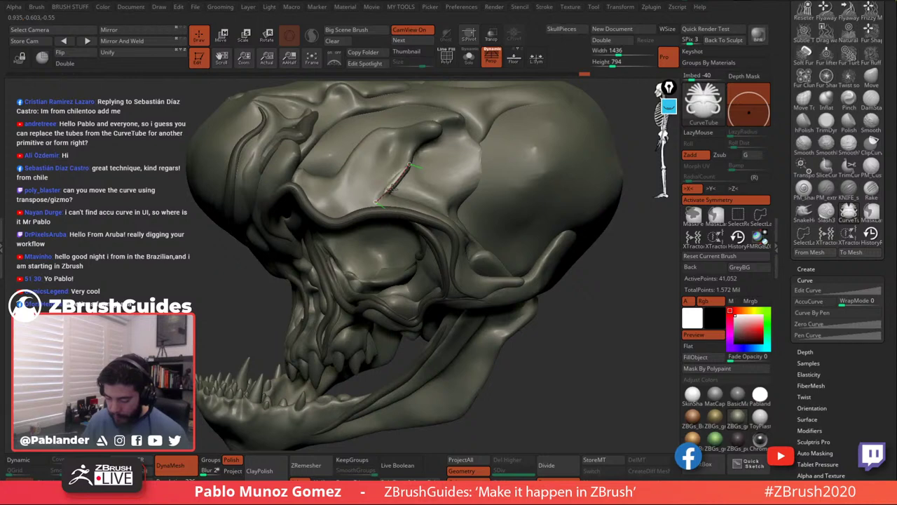
{"action": "left_click", "coordinate": [450, 169]}
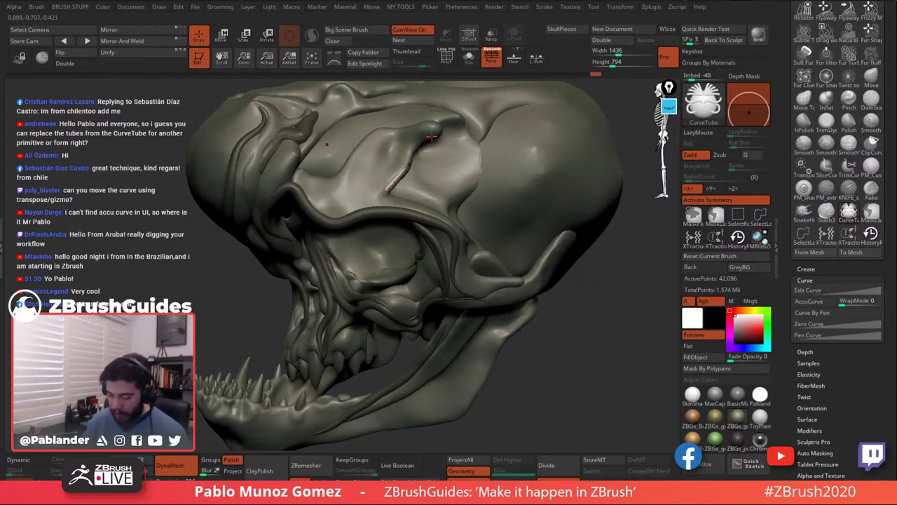
Draw a long tube around the temple hollow, from the upper ridge down and forward along the brow ridge.
{"action": "right_click_drag", "start_coordinate": [434, 135], "coordinate": [464, 162]}
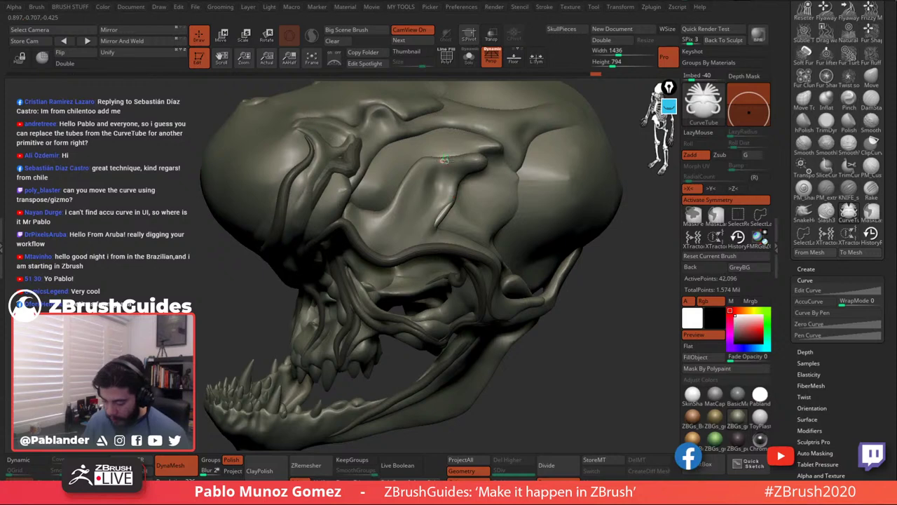
{"action": "left_click_drag", "start_coordinate": [446, 160], "coordinate": [461, 181]}
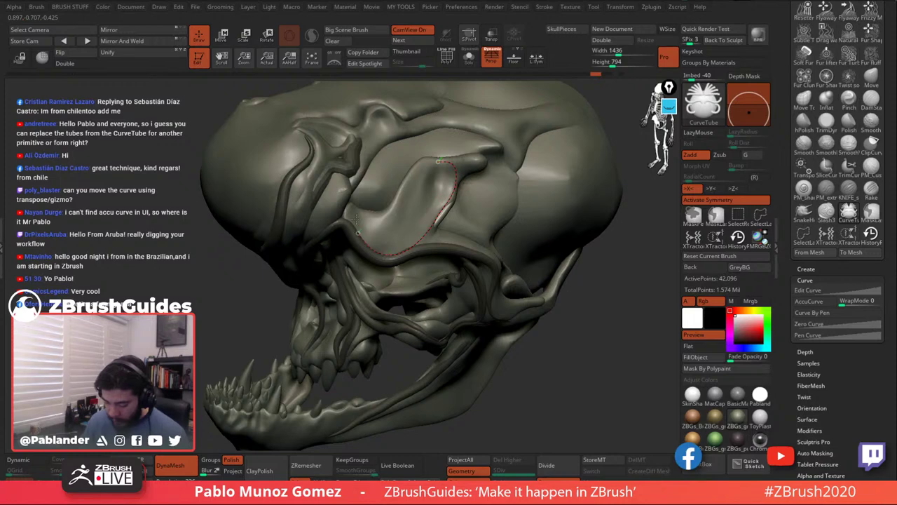
{"action": "left_click_drag", "start_coordinate": [358, 233], "coordinate": [357, 233]}
{"action": "right_click", "coordinate": [494, 198]}
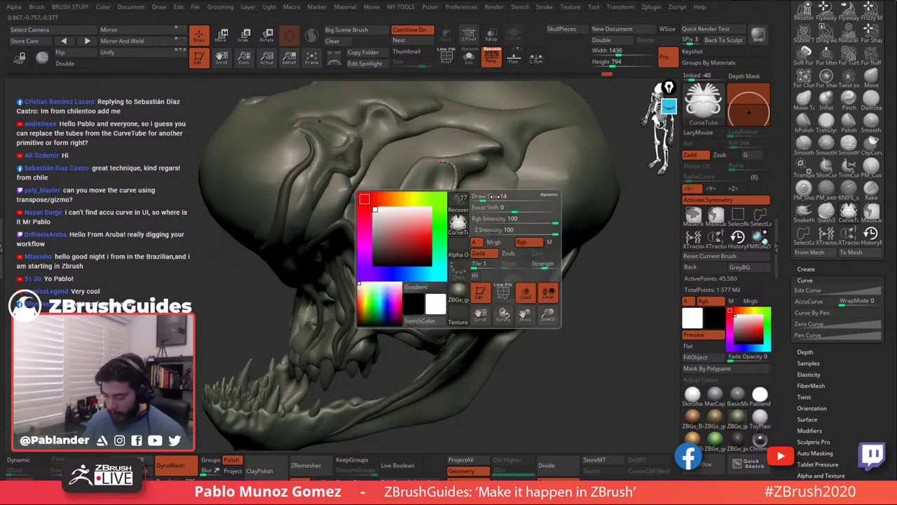
{"action": "left_click_drag", "start_coordinate": [493, 197], "coordinate": [499, 196]}
{"action": "left_click", "coordinate": [446, 207]}
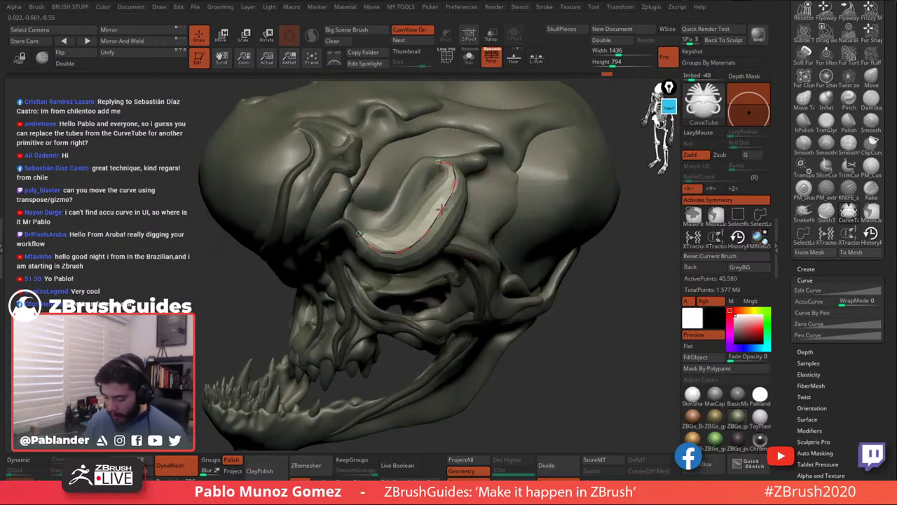
{"action": "key", "text": "ctrl+z"}
Fine-tune the draw size and rebuild the long tube around the temple hollow at a thinner thickness.
{"action": "right_click", "coordinate": [517, 196]}
{"action": "left_click_drag", "start_coordinate": [517, 196], "coordinate": [477, 199]}
{"action": "left_click", "coordinate": [450, 203]}
{"action": "right_click", "coordinate": [481, 199]}
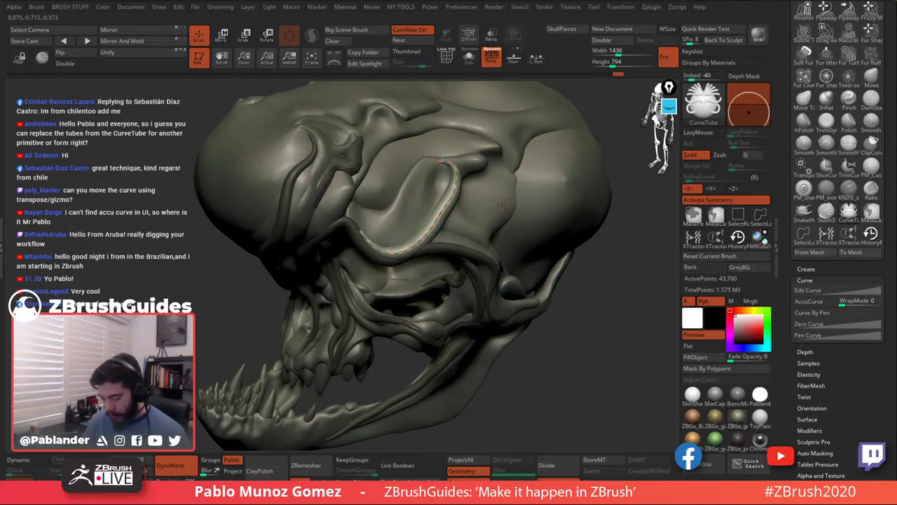
{"action": "key", "text": "space"}
{"action": "left_click", "coordinate": [427, 249]}
{"action": "right_click_drag", "start_coordinate": [466, 228], "coordinate": [510, 212]}
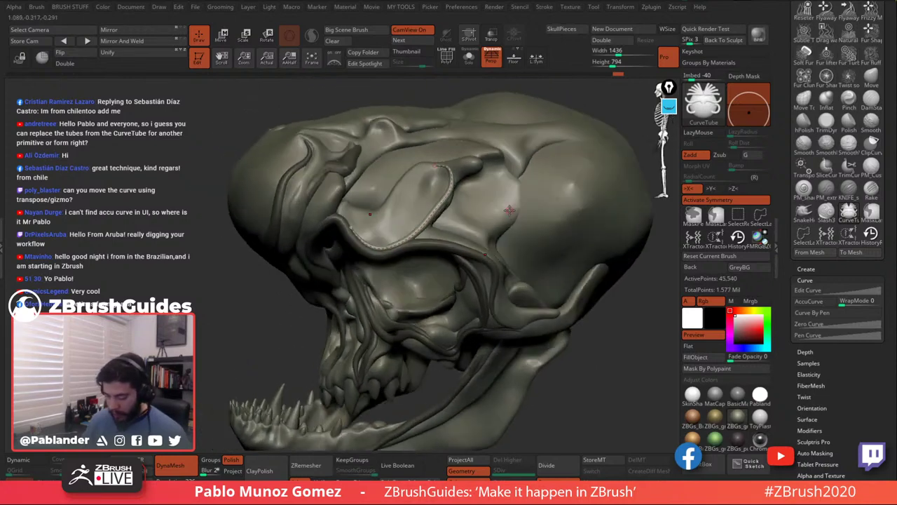
{"action": "key", "text": "space"}
{"action": "left_click_drag", "start_coordinate": [510, 212], "coordinate": [507, 212]}
{"action": "left_click", "coordinate": [425, 235]}
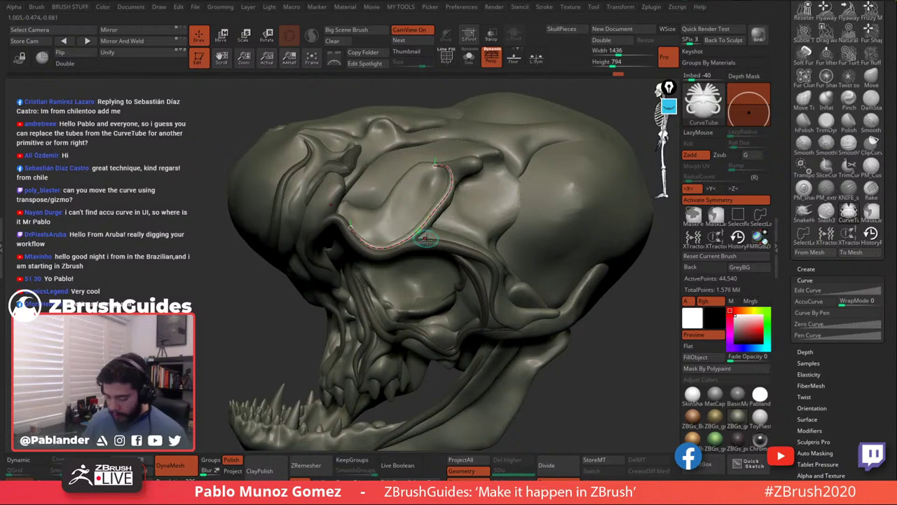
Increase the draw size to about 35 and draw a large spiral tube over the side of the cranium.
{"action": "left_click", "coordinate": [541, 268]}
{"action": "mouse_move", "coordinate": [541, 267]}
{"action": "right_mouse_down"}
{"action": "mouse_move", "coordinate": [562, 272]}
{"action": "mouse_move", "coordinate": [583, 306]}
{"action": "mouse_move", "coordinate": [555, 261]}
{"action": "mouse_move", "coordinate": [569, 258]}
{"action": "mouse_move", "coordinate": [559, 266]}
{"action": "mouse_move", "coordinate": [555, 256]}
{"action": "right_mouse_up"}
{"action": "key", "text": "space"}
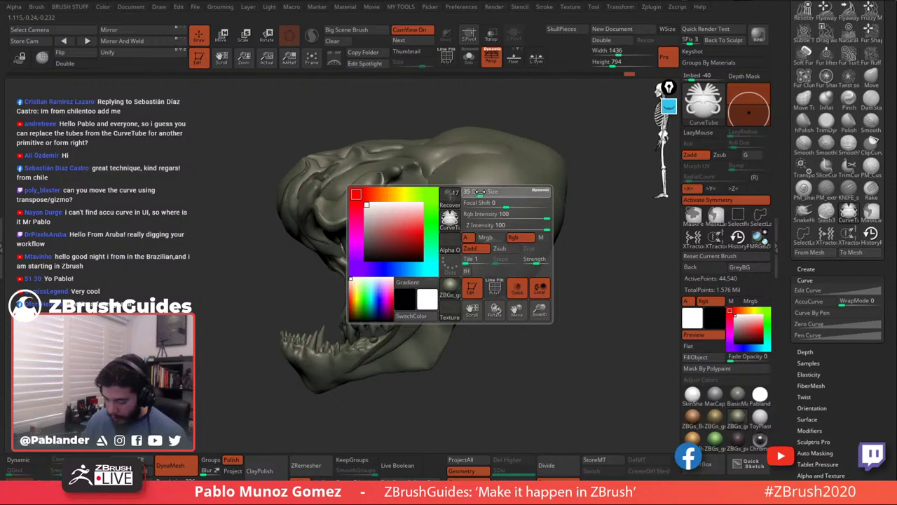
{"action": "right_click_drag", "start_coordinate": [456, 176], "coordinate": [437, 177]}
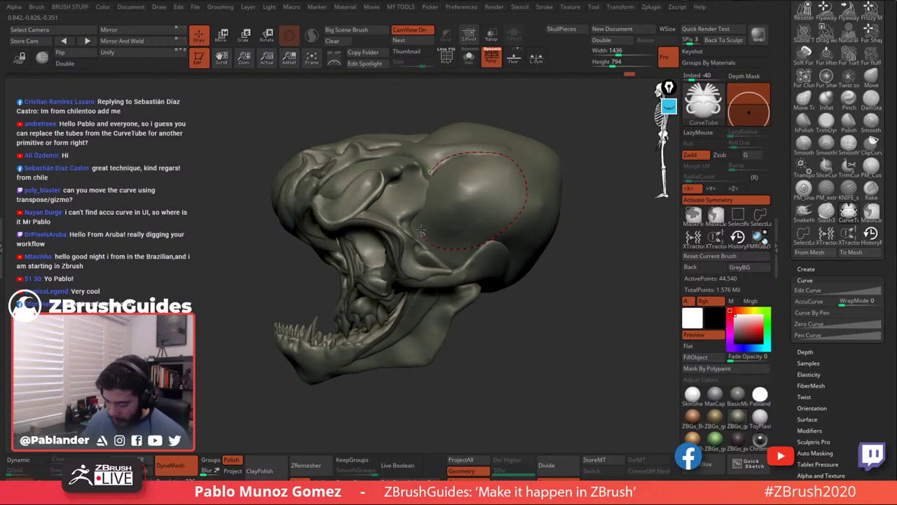
{"action": "left_click_drag", "start_coordinate": [447, 230], "coordinate": [447, 231]}
{"action": "mouse_move", "coordinate": [512, 223]}
{"action": "right_mouse_down"}
{"action": "mouse_move", "coordinate": [487, 246]}
{"action": "mouse_move", "coordinate": [529, 231]}
{"action": "right_mouse_up"}
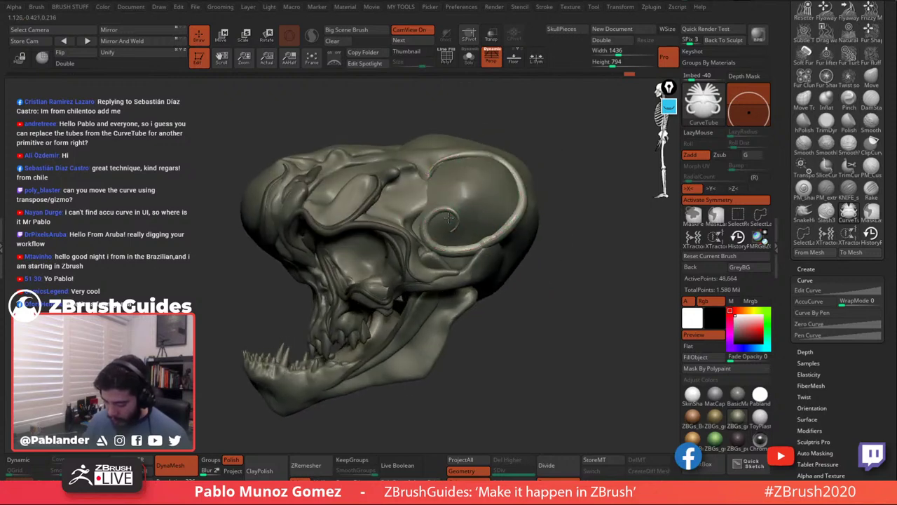
Reshape the lower rear bend of the spiral cranium tube and adjust its upper front end.
{"action": "key", "text": "space"}
{"action": "left_click_drag", "start_coordinate": [426, 218], "coordinate": [434, 209], "text": "shift"}
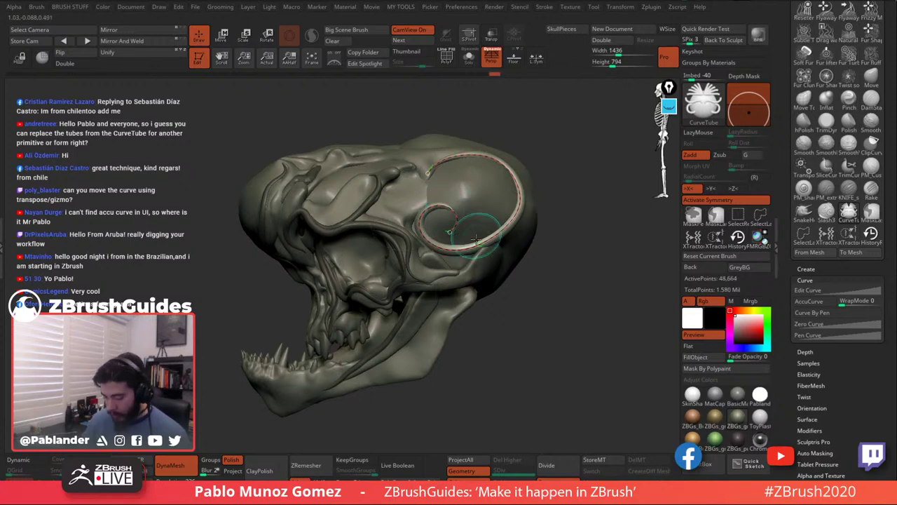
{"action": "left_click_drag", "start_coordinate": [486, 243], "coordinate": [504, 228]}
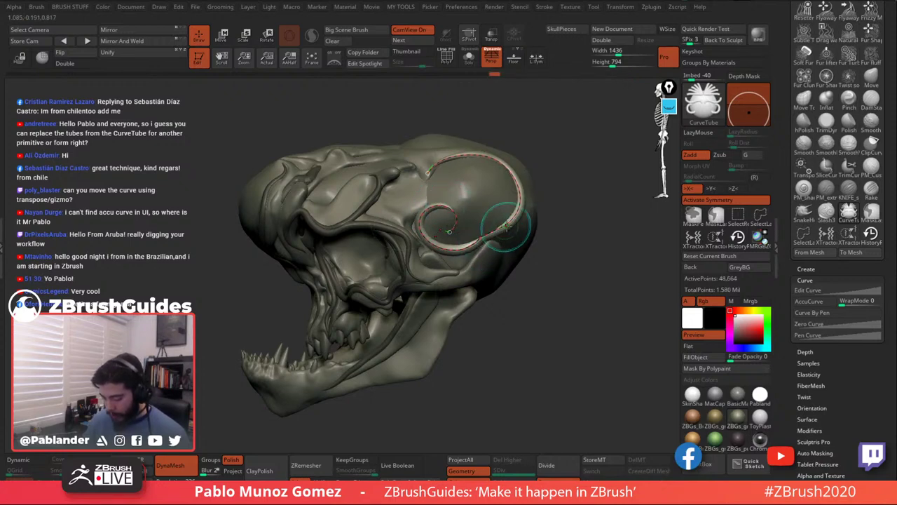
{"action": "right_click_drag", "start_coordinate": [506, 227], "coordinate": [486, 239]}
{"action": "left_click", "coordinate": [432, 172]}
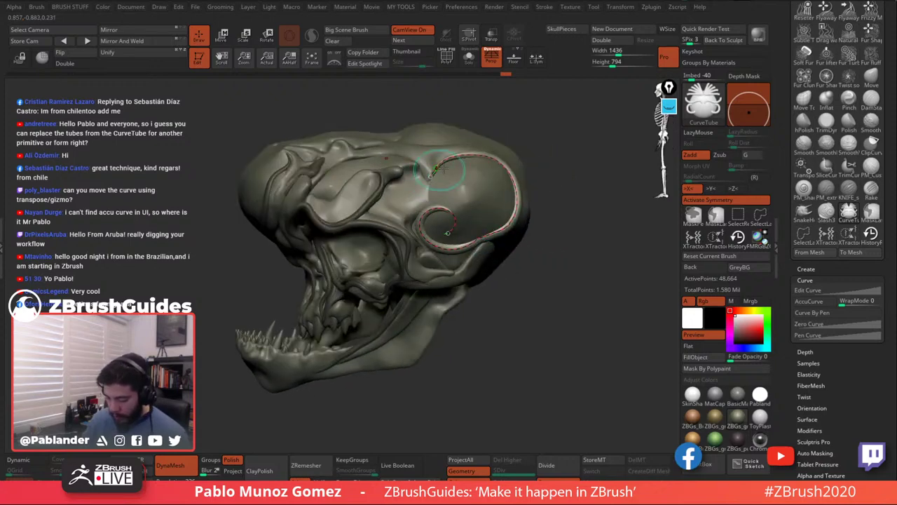
Draw a second spiral tube along the inner edge of the large spiral on the side of the cranium.
{"action": "right_click_drag", "start_coordinate": [449, 279], "coordinate": [497, 249]}
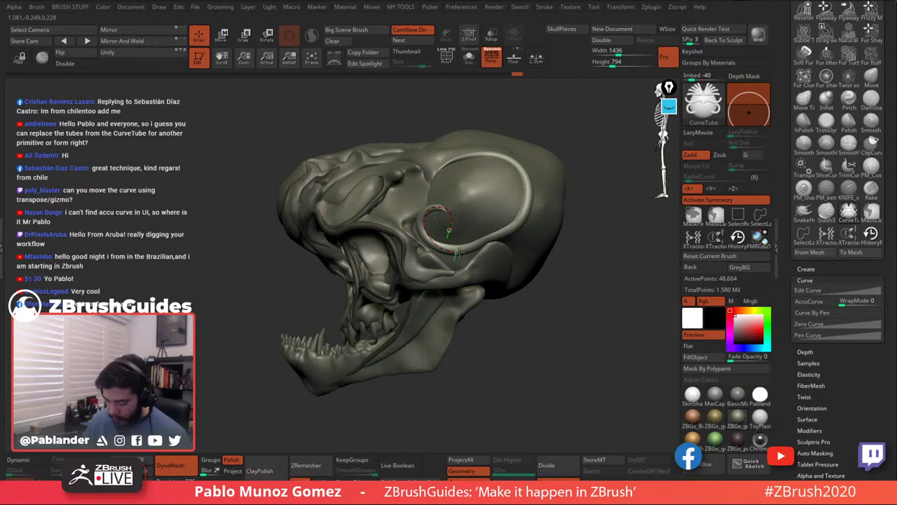
{"action": "left_click", "coordinate": [489, 161]}
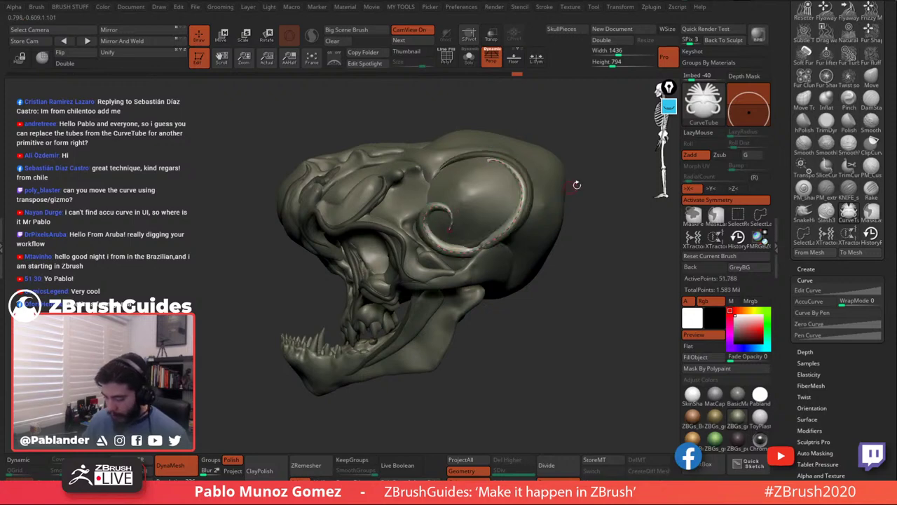
{"action": "right_click_drag", "start_coordinate": [577, 185], "coordinate": [604, 175]}
{"action": "right_click_drag", "start_coordinate": [541, 171], "coordinate": [531, 203]}
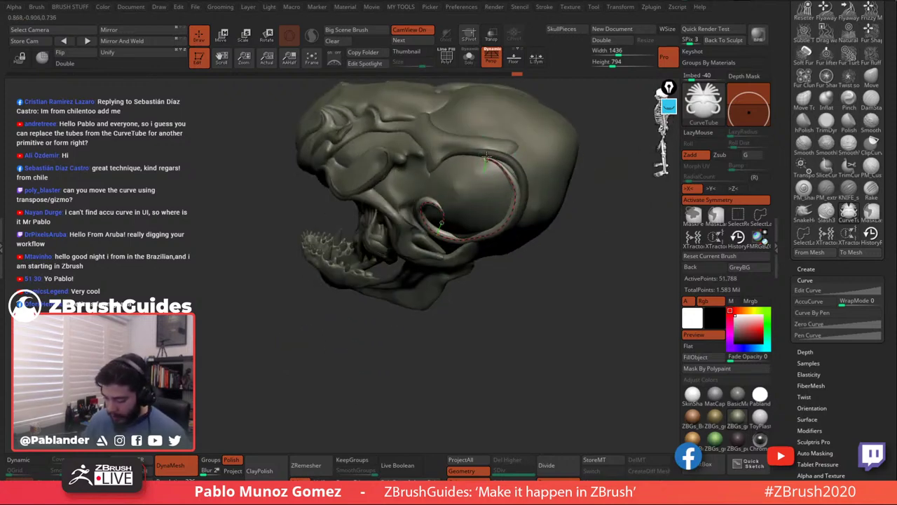
{"action": "right_click_drag", "start_coordinate": [489, 163], "coordinate": [464, 249]}
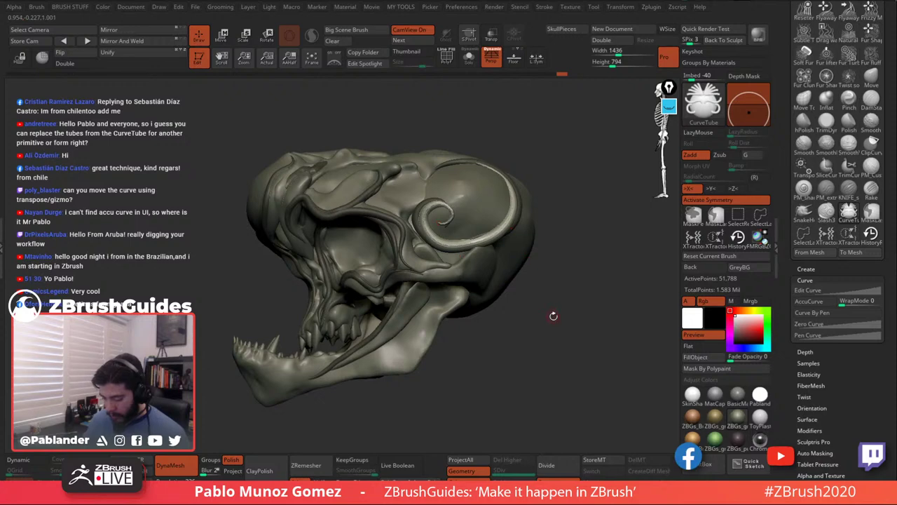
Draw a tube along the ridge above the temple, from beside the forehead bulge back to the spiral's upper front end.
{"action": "left_click_drag", "start_coordinate": [553, 316], "coordinate": [533, 260]}
{"action": "left_click_drag", "start_coordinate": [579, 292], "coordinate": [533, 240]}
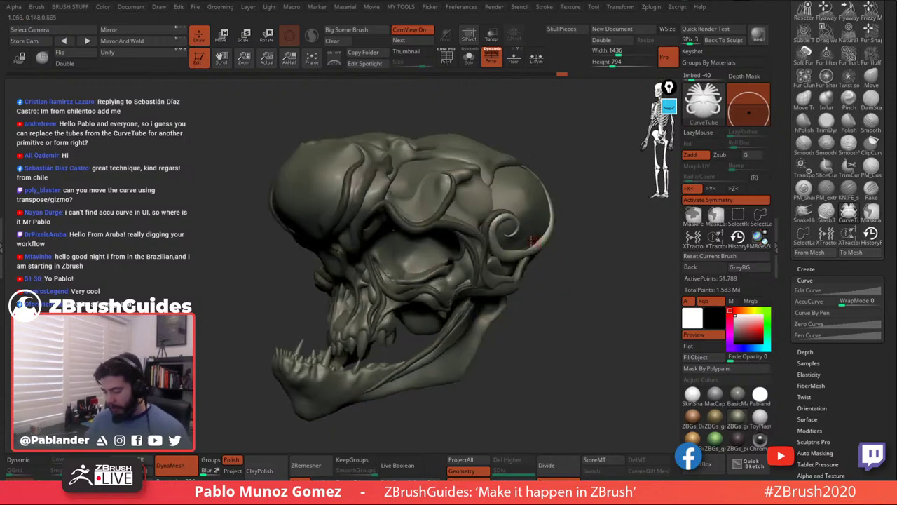
{"action": "left_click_drag", "start_coordinate": [568, 282], "coordinate": [498, 228]}
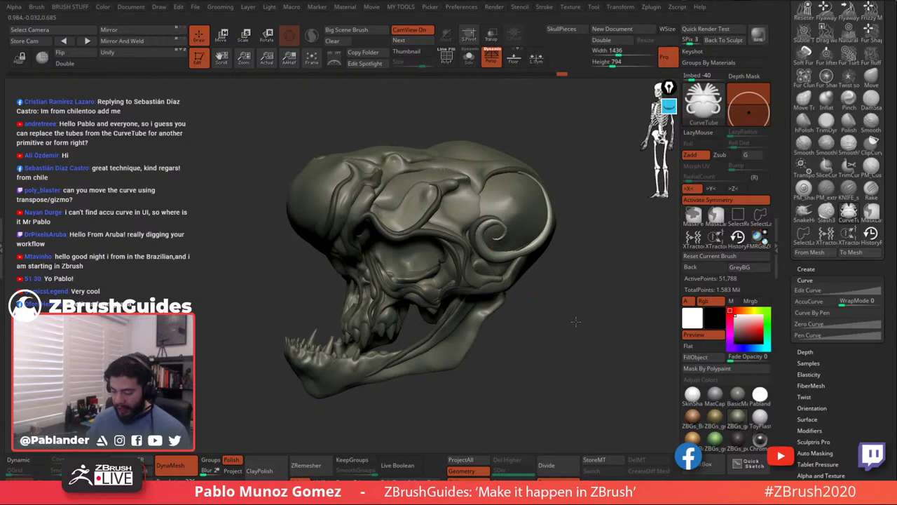
{"action": "left_click_drag", "start_coordinate": [574, 321], "coordinate": [571, 303]}
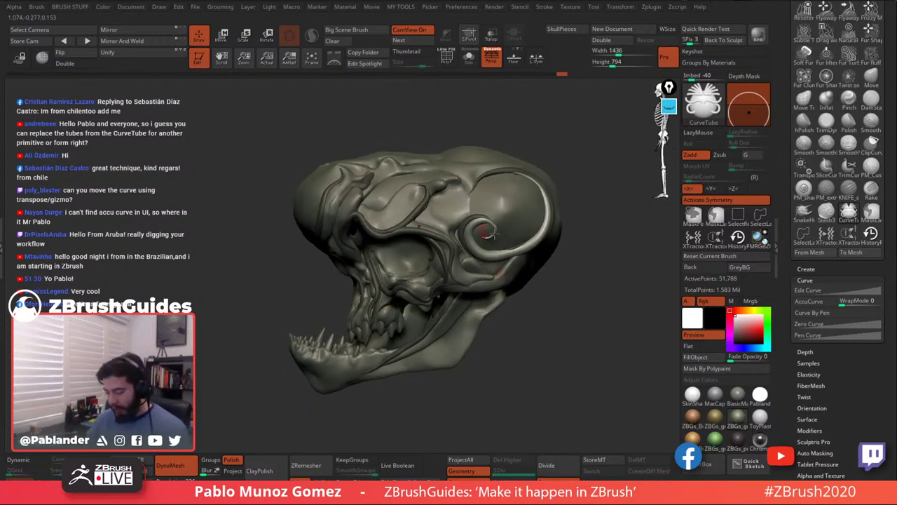
{"action": "left_click_drag", "start_coordinate": [545, 301], "coordinate": [541, 297], "text": "alt"}
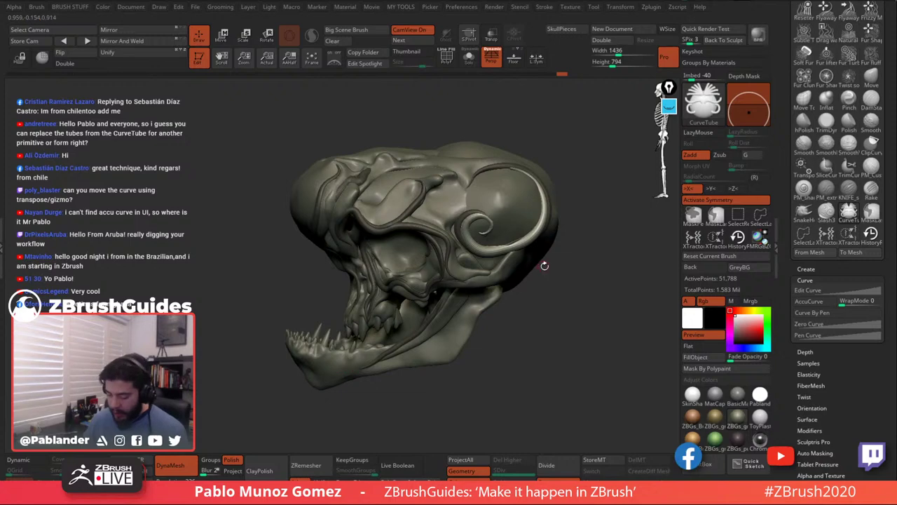
{"action": "left_click_drag", "start_coordinate": [544, 266], "coordinate": [507, 234]}
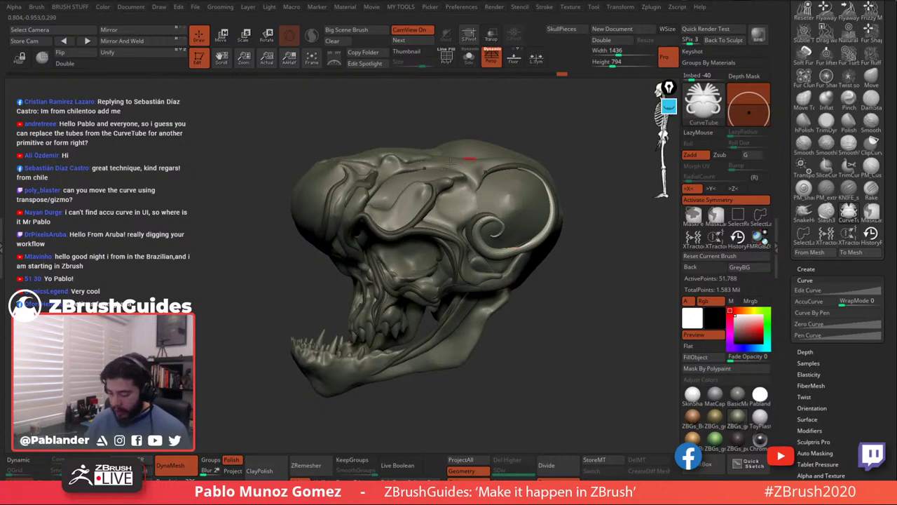
{"action": "right_click_drag", "start_coordinate": [442, 203], "coordinate": [476, 191]}
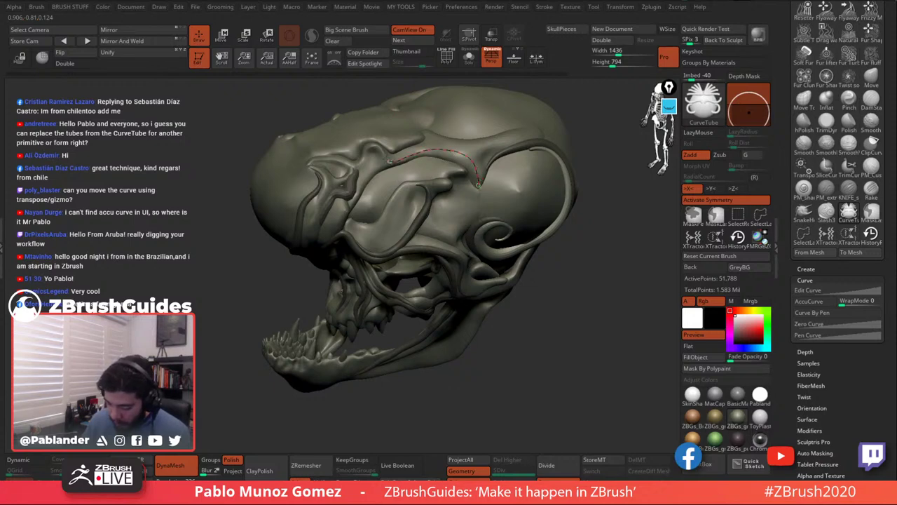
{"action": "left_click_drag", "start_coordinate": [375, 147], "coordinate": [373, 142]}
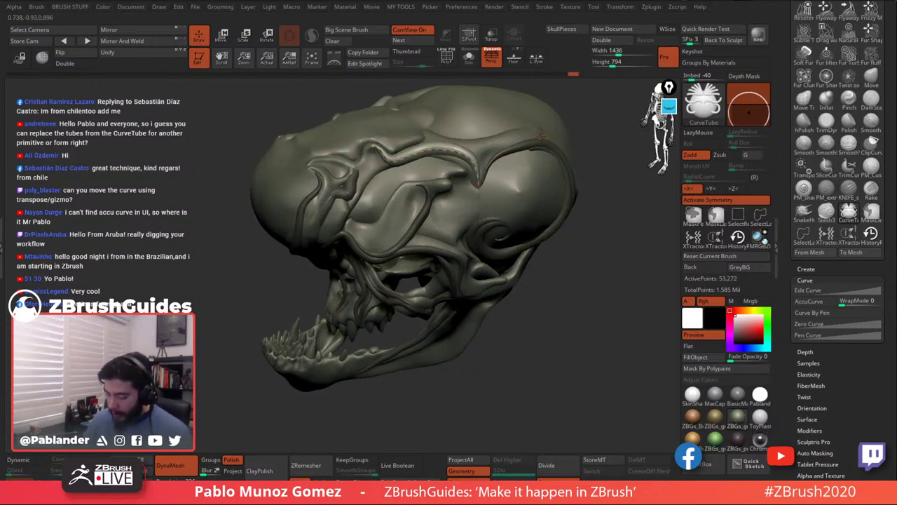
Adjust the draw size and rebuild the tube along the upper temple ridge at the new thickness.
{"action": "key", "text": "space"}
{"action": "left_click", "coordinate": [462, 149]}
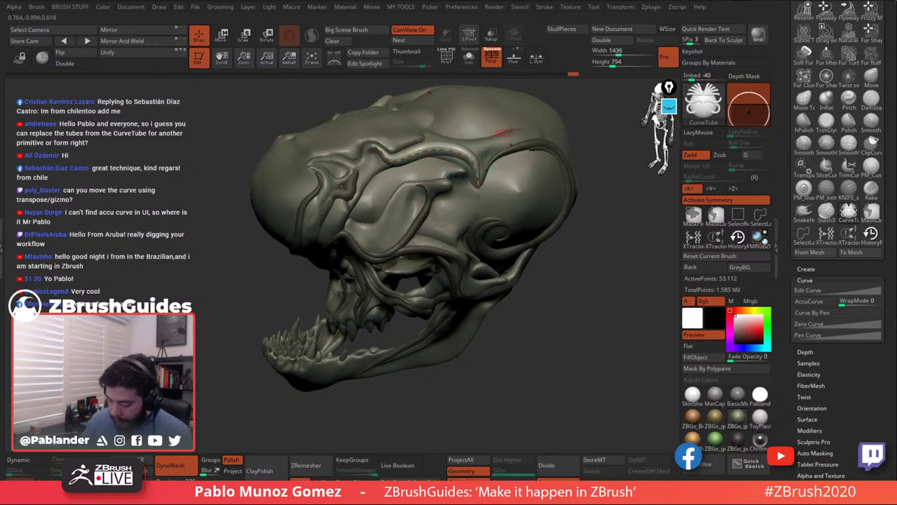
{"action": "right_click_drag", "start_coordinate": [517, 128], "coordinate": [511, 133]}
{"action": "key", "text": "space"}
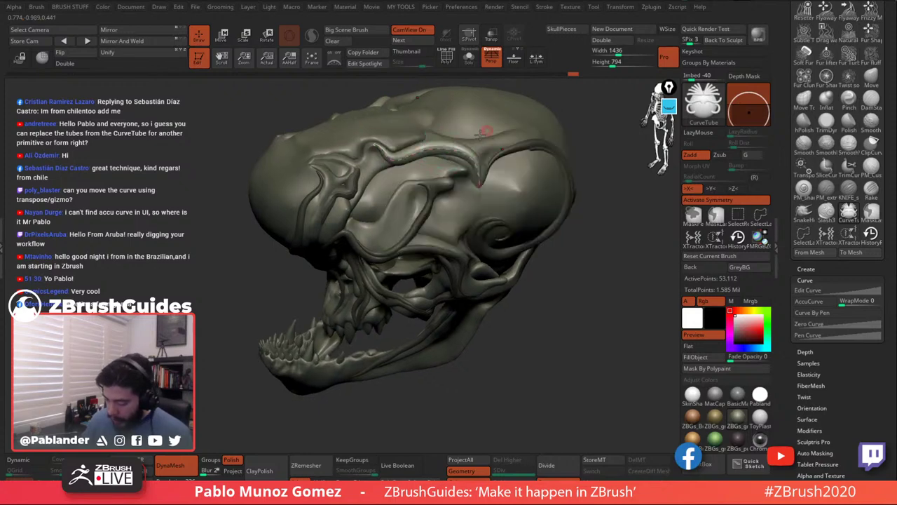
{"action": "left_click", "coordinate": [394, 155]}
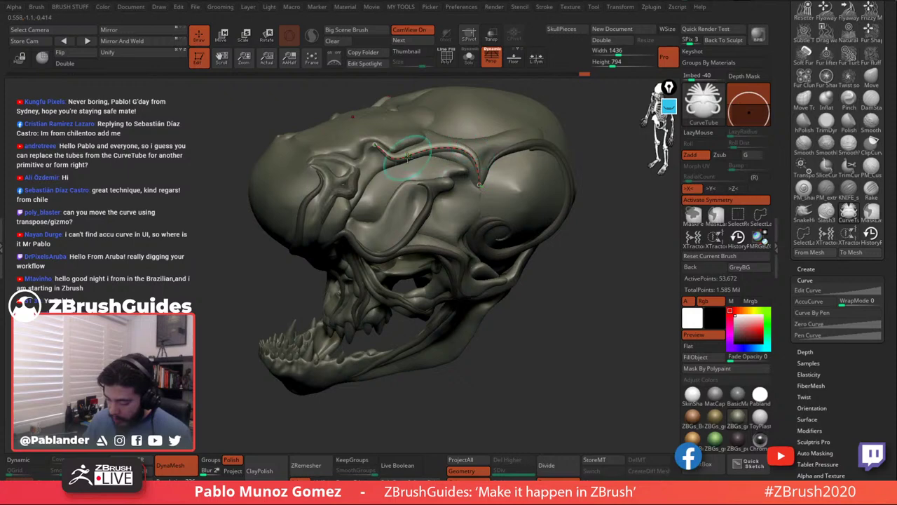
Draw an S-shaped tube through the temple hollow down to the brow ridge and adjust its upper end.
{"action": "right_click_drag", "start_coordinate": [529, 242], "coordinate": [443, 168]}
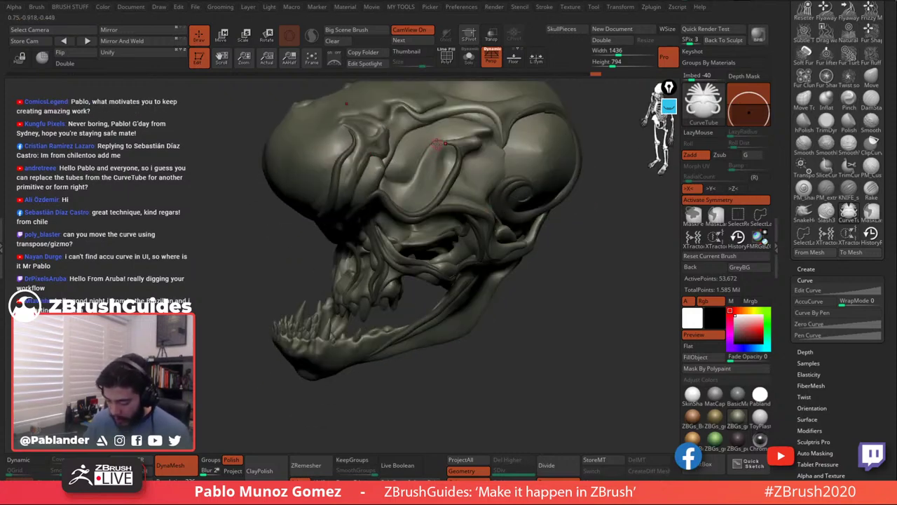
{"action": "mouse_move", "coordinate": [423, 161]}
{"action": "left_mouse_down"}
{"action": "mouse_move", "coordinate": [417, 189]}
{"action": "mouse_move", "coordinate": [358, 203]}
{"action": "left_mouse_up"}
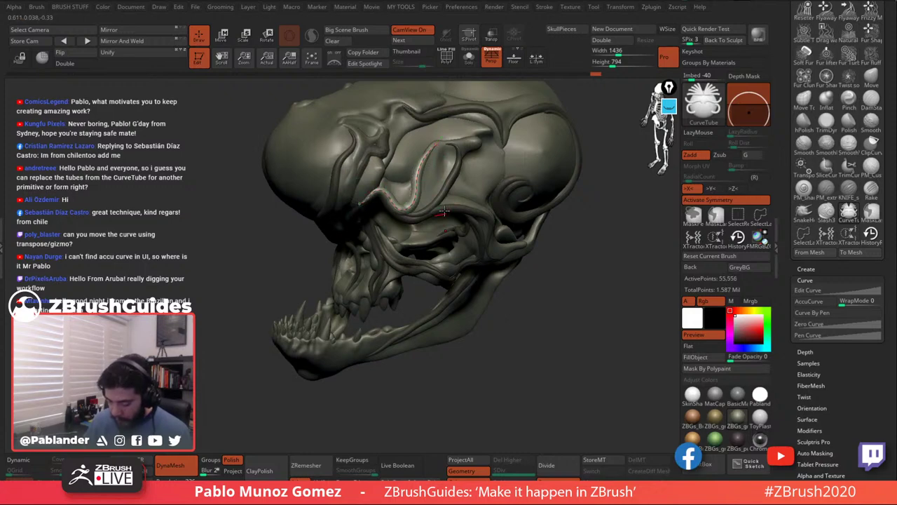
{"action": "left_click", "coordinate": [433, 146]}
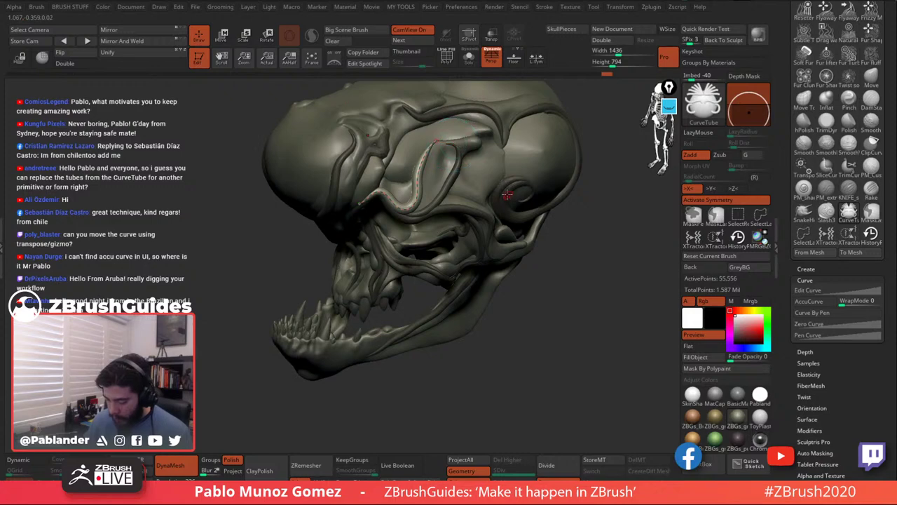
{"action": "right_click_drag", "start_coordinate": [450, 148], "coordinate": [406, 143]}
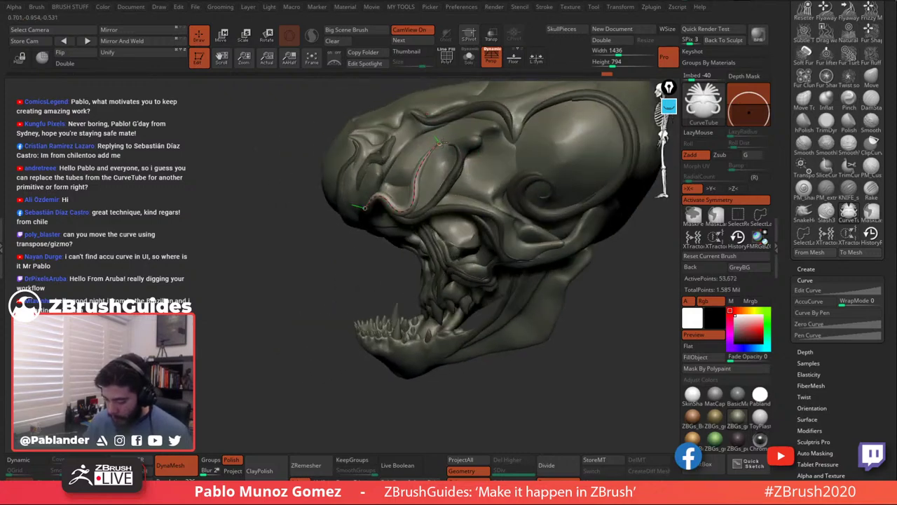
Remesh the tube subtool with DynaMesh and select the main skull subtool, Recovered_Tool.
{"action": "mouse_move", "coordinate": [619, 217]}
{"action": "right_mouse_down"}
{"action": "mouse_move", "coordinate": [607, 240]}
{"action": "mouse_move", "coordinate": [527, 272]}
{"action": "mouse_move", "coordinate": [537, 298]}
{"action": "right_mouse_up"}
{"action": "key", "text": "ctrl"}
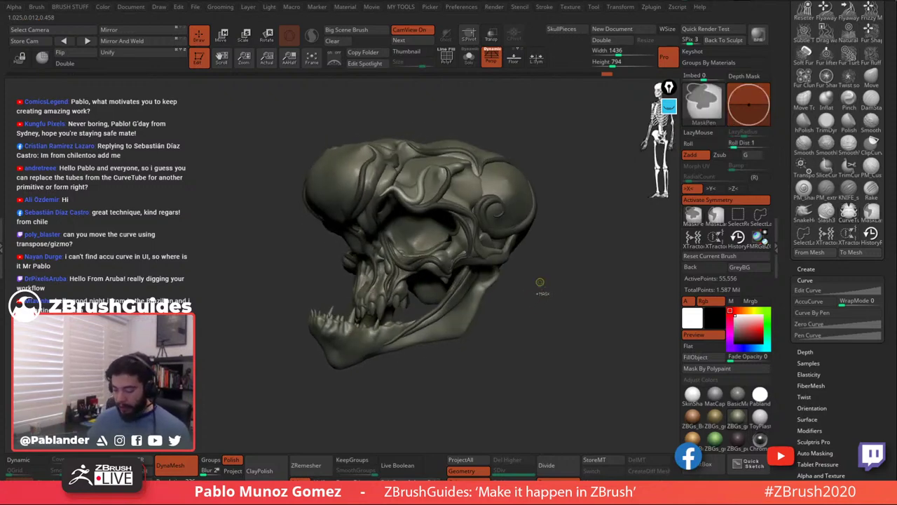
{"action": "mouse_move", "coordinate": [540, 341]}
{"action": "right_mouse_down"}
{"action": "mouse_move", "coordinate": [550, 340]}
{"action": "mouse_move", "coordinate": [544, 328]}
{"action": "right_mouse_up"}
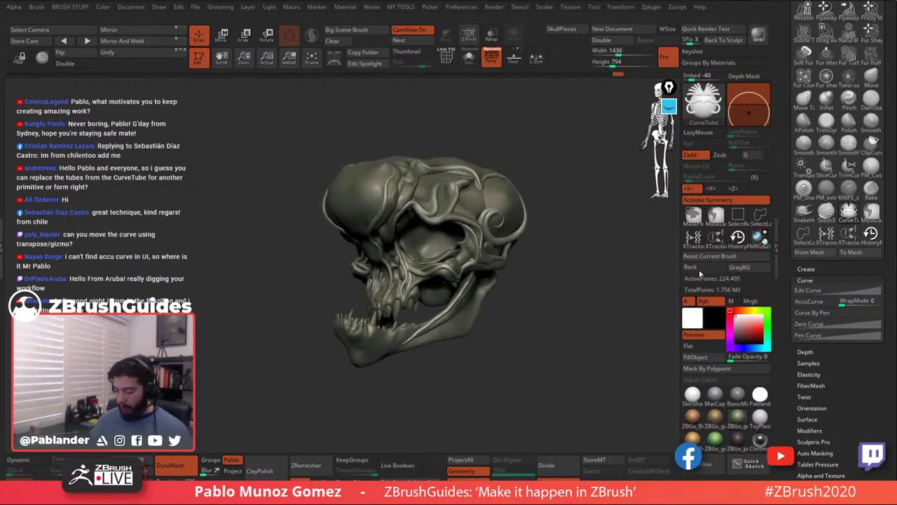
{"action": "left_click_drag", "start_coordinate": [815, 269], "coordinate": [821, 169]}
{"action": "left_click_drag", "start_coordinate": [866, 358], "coordinate": [864, 315]}
{"action": "left_click", "coordinate": [865, 297]}
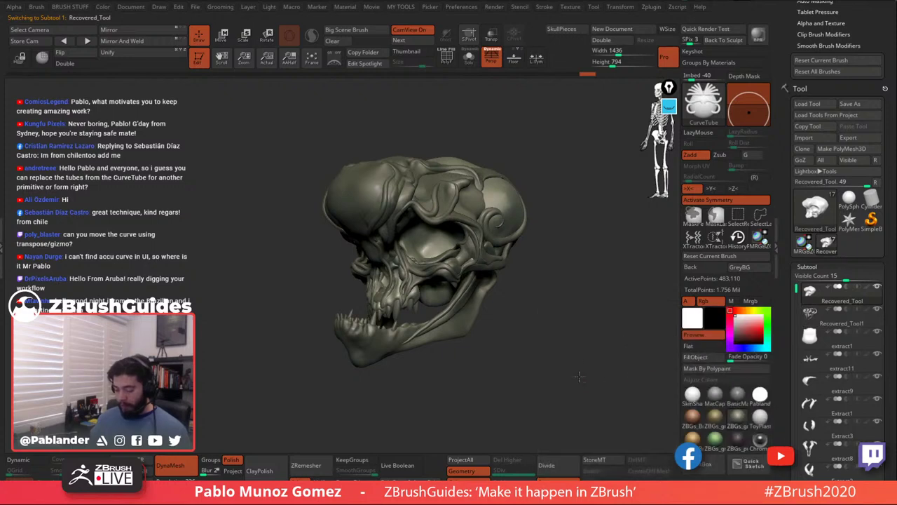
Leave a canvas snapshot of the detailed skull, move the live skull beside it and hide the tube subtool for comparison.
{"action": "right_click_drag", "start_coordinate": [583, 371], "coordinate": [533, 349], "text": "alt"}
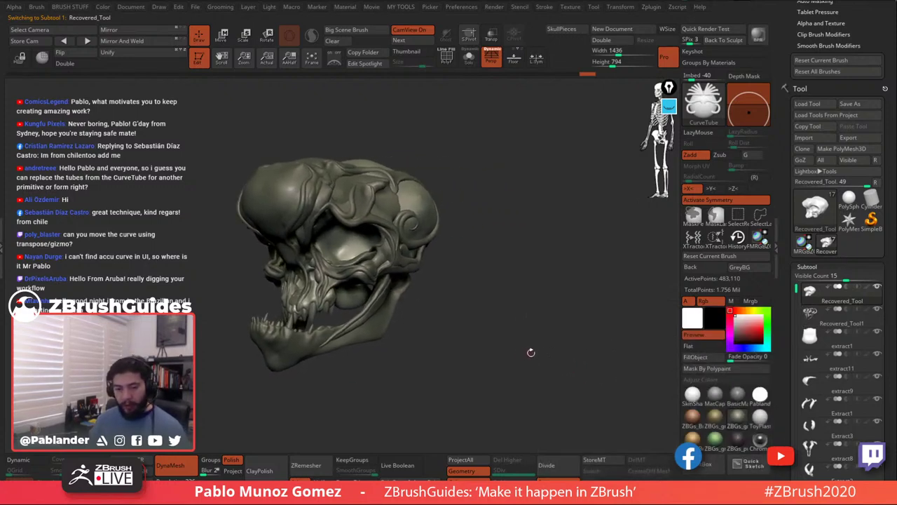
{"action": "key", "text": "shift+s"}
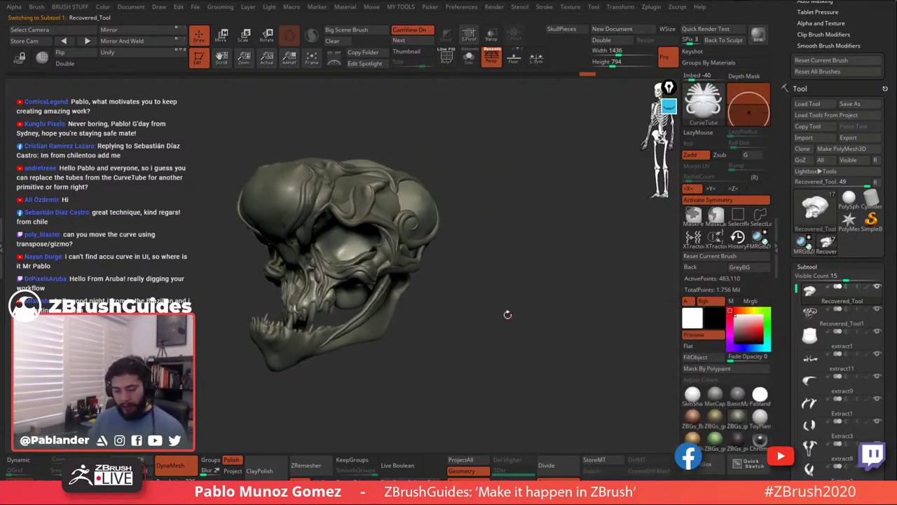
{"action": "left_click_drag", "start_coordinate": [491, 301], "coordinate": [643, 303], "text": "alt"}
{"action": "right_click_drag", "start_coordinate": [643, 304], "coordinate": [625, 331]}
{"action": "left_click", "coordinate": [839, 317]}
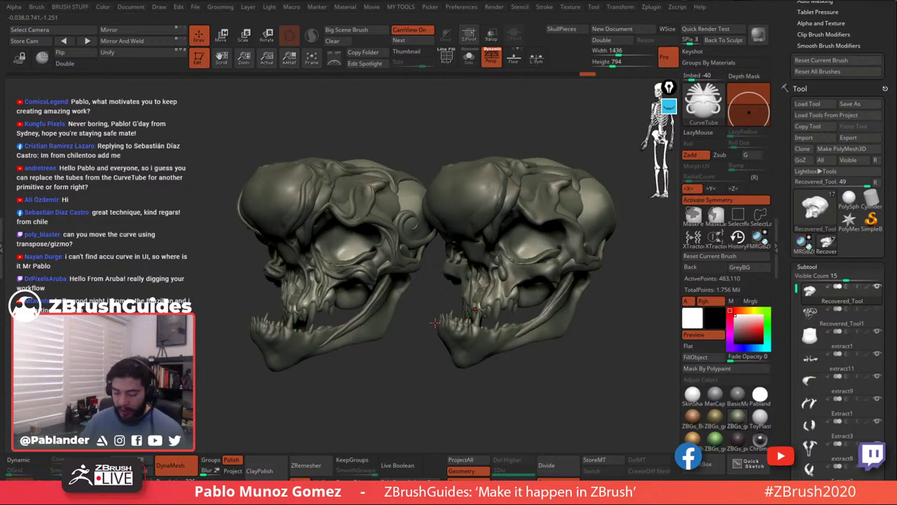
Outline the smooth forehead bulge and two temple hollows of the detailed skull with the magenta annotation pen.
{"action": "left_click", "coordinate": [669, 106]}
{"action": "left_click", "coordinate": [669, 205]}
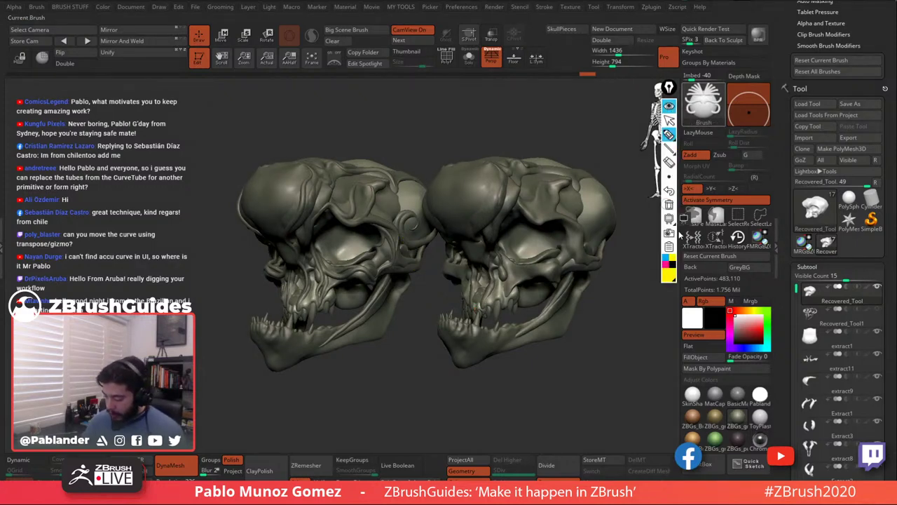
{"action": "left_click", "coordinate": [666, 264]}
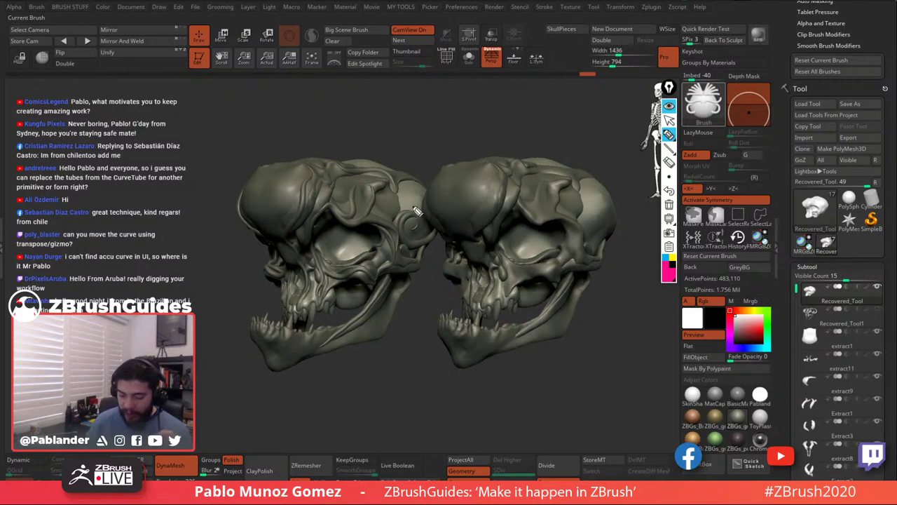
{"action": "mouse_move", "coordinate": [306, 168]}
{"action": "left_mouse_down"}
{"action": "mouse_move", "coordinate": [290, 231]}
{"action": "mouse_move", "coordinate": [249, 214]}
{"action": "mouse_move", "coordinate": [289, 157]}
{"action": "mouse_move", "coordinate": [342, 203]}
{"action": "mouse_move", "coordinate": [361, 175]}
{"action": "left_mouse_up"}
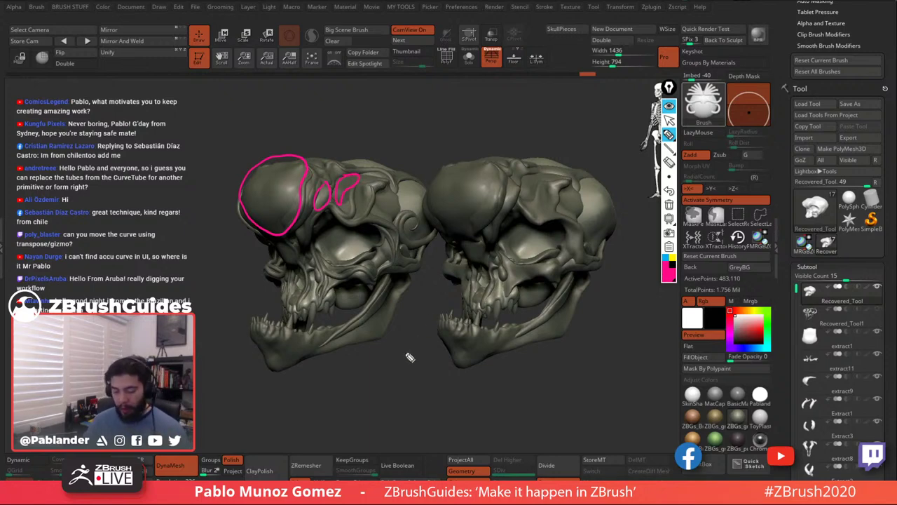
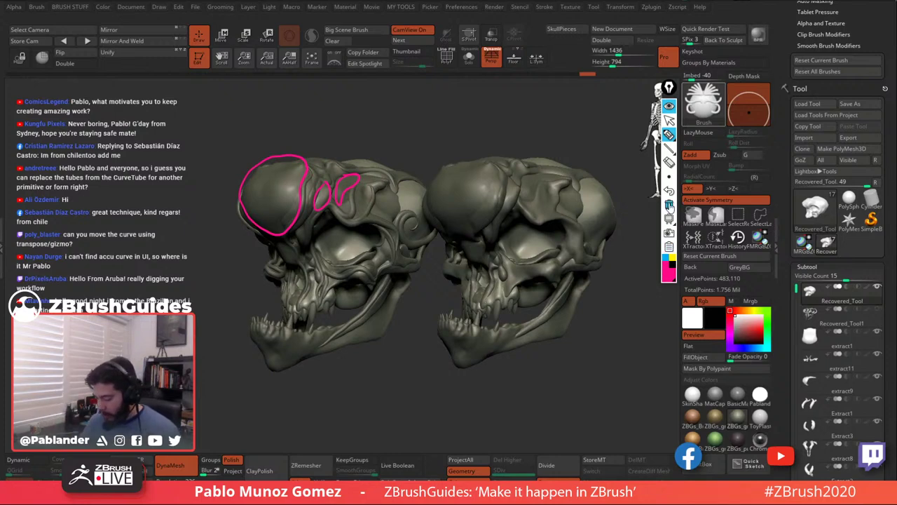
Erase the magenta outlines and clear the skull snapshot from the canvas, leaving only the live skull with its tubes.
{"action": "left_click", "coordinate": [670, 205]}
{"action": "left_click", "coordinate": [672, 258]}
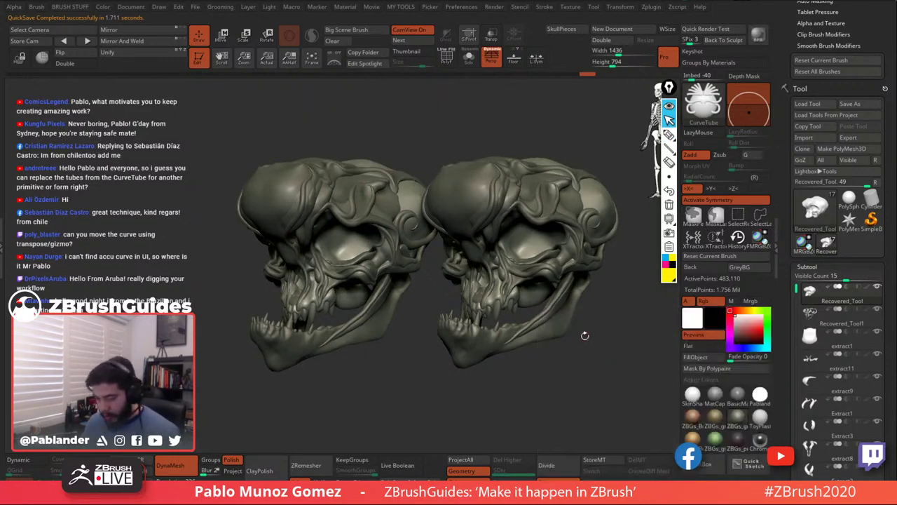
{"action": "key", "text": "ctrl+n"}
{"action": "left_click_drag", "start_coordinate": [607, 285], "coordinate": [554, 300]}
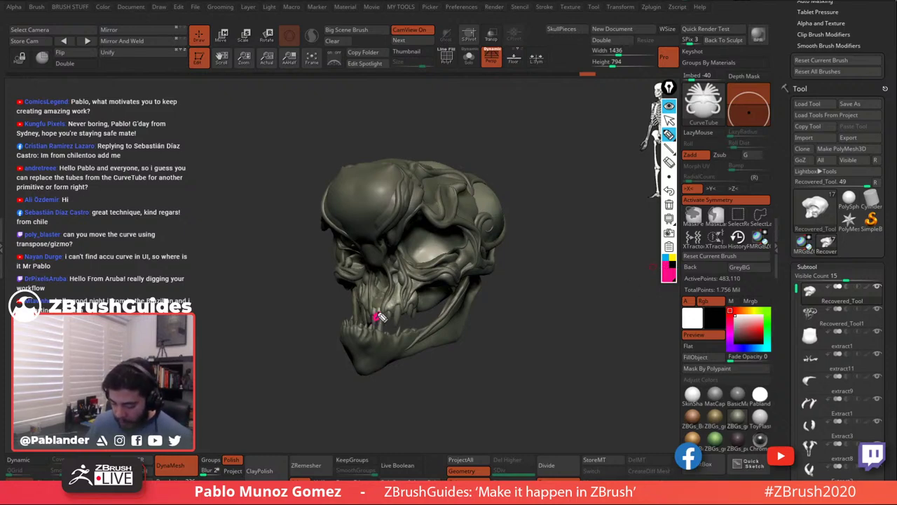
Annotate the skull with magenta rings spreading from the teeth, labelling the rear "Less" and the mouth "More" in blue.
{"action": "mouse_move", "coordinate": [377, 314]}
{"action": "left_mouse_down"}
{"action": "mouse_move", "coordinate": [389, 315]}
{"action": "mouse_move", "coordinate": [382, 312]}
{"action": "mouse_move", "coordinate": [375, 332]}
{"action": "mouse_move", "coordinate": [377, 297]}
{"action": "mouse_move", "coordinate": [361, 328]}
{"action": "mouse_move", "coordinate": [391, 330]}
{"action": "mouse_move", "coordinate": [390, 294]}
{"action": "mouse_move", "coordinate": [363, 293]}
{"action": "mouse_move", "coordinate": [380, 341]}
{"action": "left_mouse_up"}
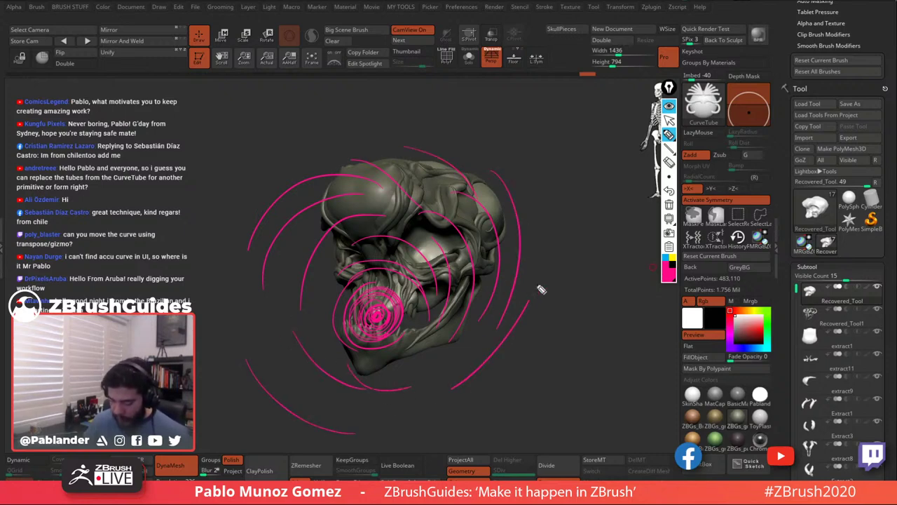
{"action": "mouse_move", "coordinate": [533, 175]}
{"action": "left_mouse_down"}
{"action": "mouse_move", "coordinate": [574, 175]}
{"action": "mouse_move", "coordinate": [523, 204]}
{"action": "left_mouse_up"}
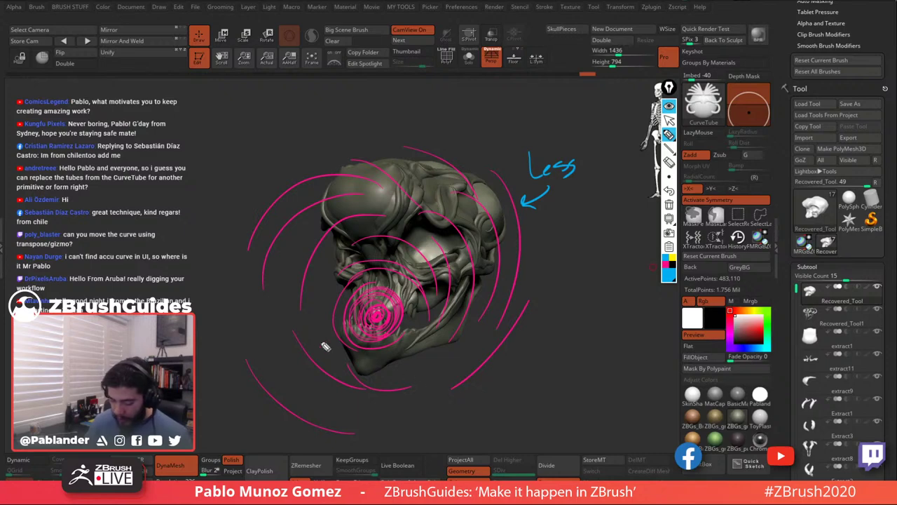
{"action": "mouse_move", "coordinate": [276, 335]}
{"action": "left_mouse_down"}
{"action": "mouse_move", "coordinate": [316, 313]}
{"action": "mouse_move", "coordinate": [341, 323]}
{"action": "left_mouse_up"}
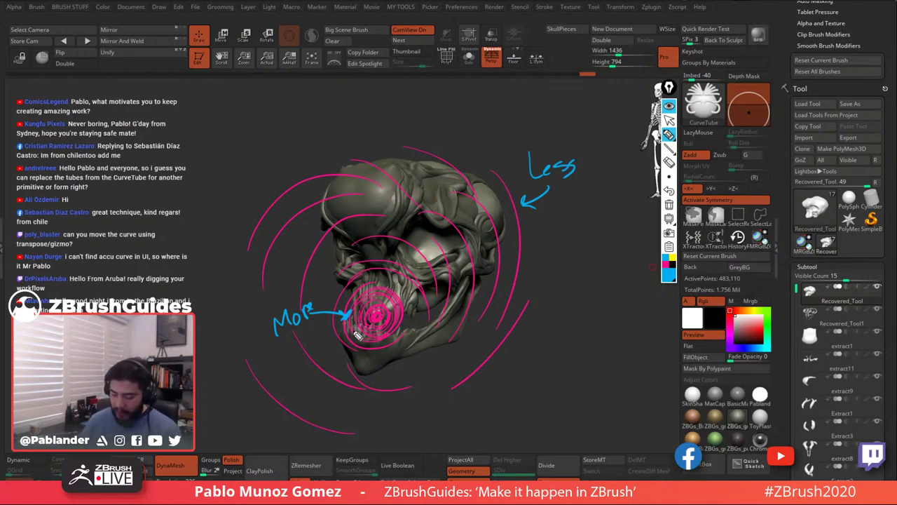
Clear the existing annotations and trace the flowing lines of the forehead bulge, brow and skull top in yellow.
{"action": "left_click", "coordinate": [668, 204]}
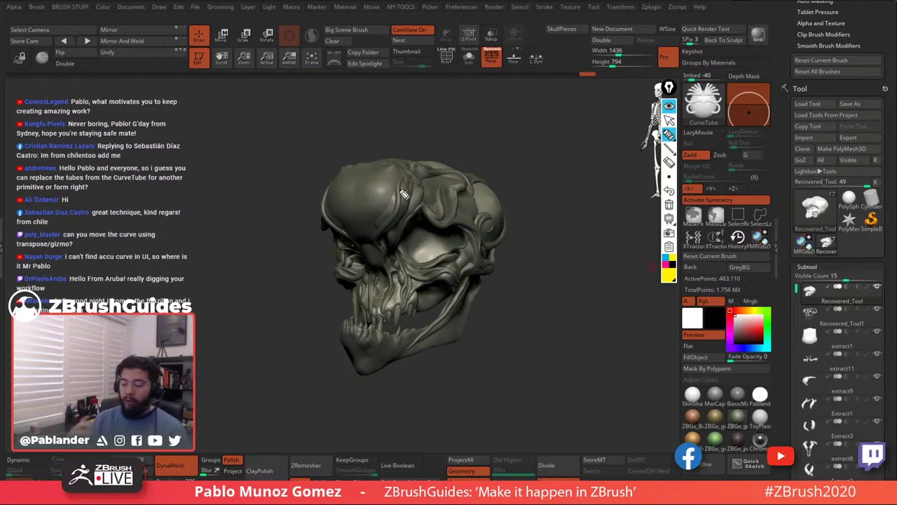
{"action": "left_click_drag", "start_coordinate": [401, 171], "coordinate": [379, 248]}
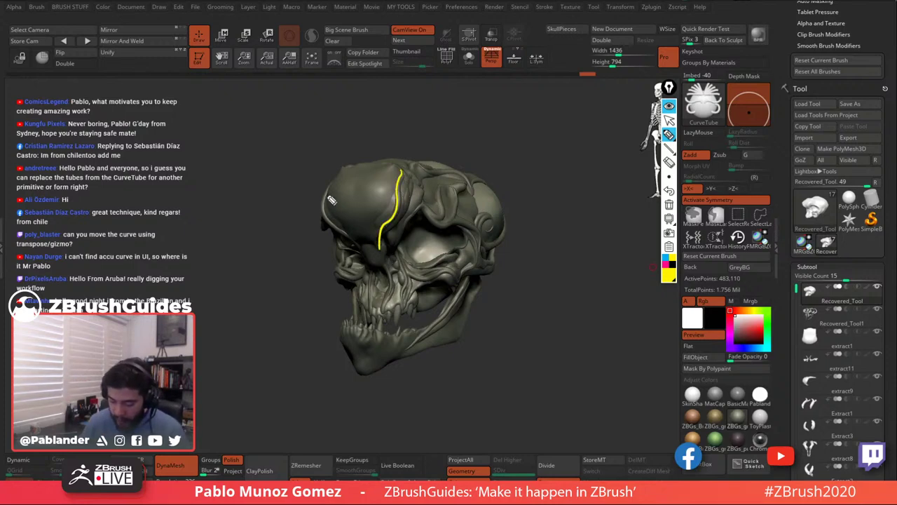
{"action": "left_click_drag", "start_coordinate": [331, 200], "coordinate": [350, 245]}
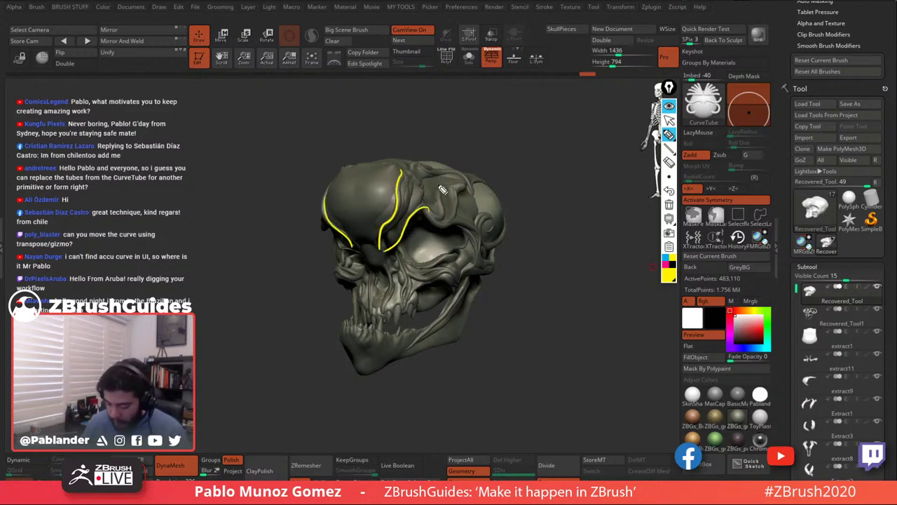
{"action": "mouse_move", "coordinate": [438, 185]}
{"action": "left_mouse_down"}
{"action": "mouse_move", "coordinate": [415, 213]}
{"action": "mouse_move", "coordinate": [433, 217]}
{"action": "mouse_move", "coordinate": [394, 239]}
{"action": "left_mouse_up"}
{"action": "mouse_move", "coordinate": [466, 188]}
{"action": "left_mouse_down"}
{"action": "mouse_move", "coordinate": [440, 172]}
{"action": "mouse_move", "coordinate": [423, 196]}
{"action": "left_mouse_up"}
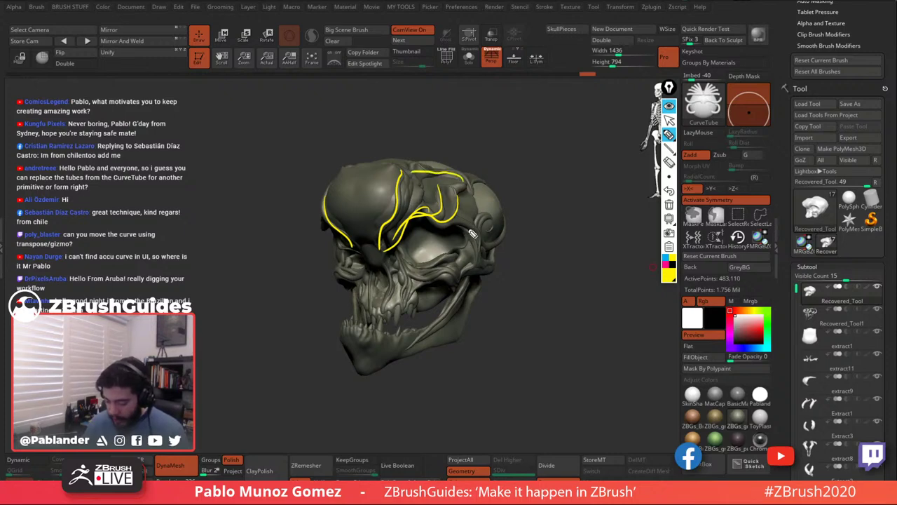
Trace yellow flow lines beneath the eye socket, down the snout, around the temple spiral and along the jaw muscle.
{"action": "mouse_move", "coordinate": [470, 239]}
{"action": "left_mouse_down"}
{"action": "mouse_move", "coordinate": [445, 257]}
{"action": "mouse_move", "coordinate": [402, 260]}
{"action": "left_mouse_up"}
{"action": "mouse_move", "coordinate": [450, 275]}
{"action": "left_mouse_down"}
{"action": "mouse_move", "coordinate": [396, 260]}
{"action": "mouse_move", "coordinate": [405, 301]}
{"action": "left_mouse_up"}
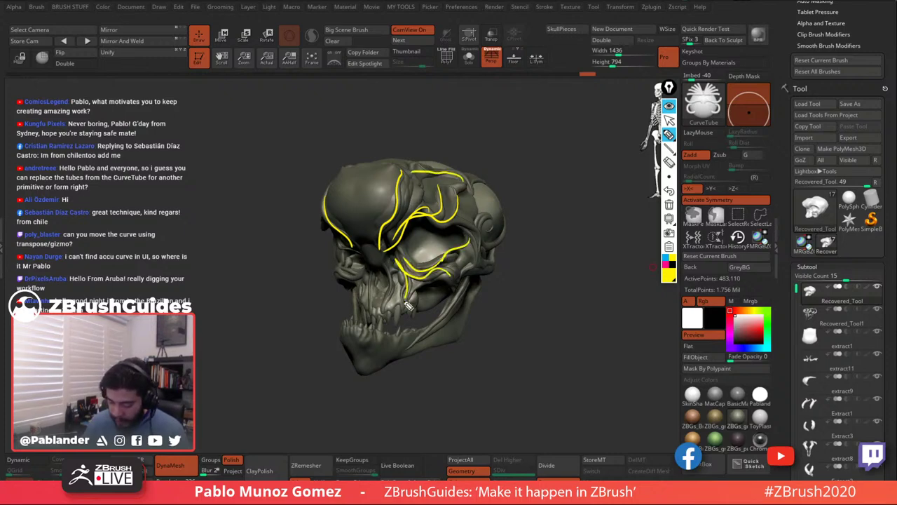
{"action": "left_click_drag", "start_coordinate": [382, 266], "coordinate": [390, 305]}
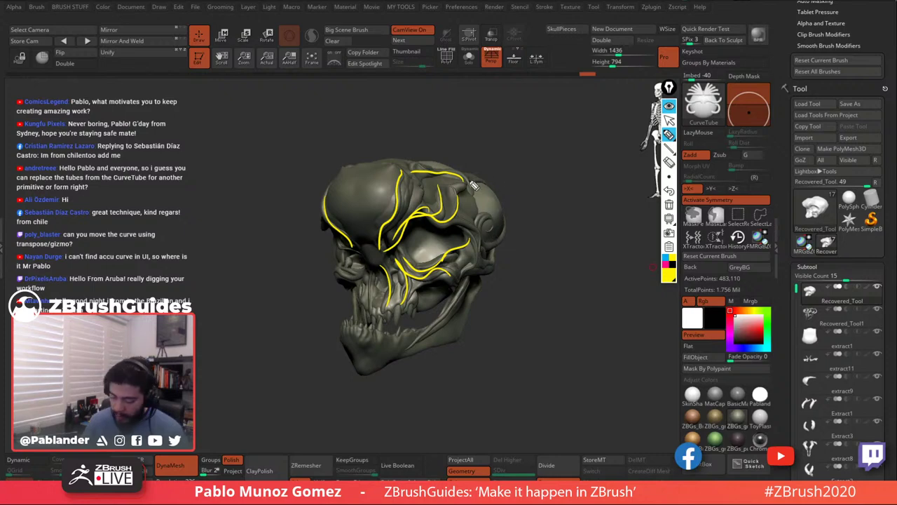
{"action": "left_click_drag", "start_coordinate": [494, 231], "coordinate": [476, 195]}
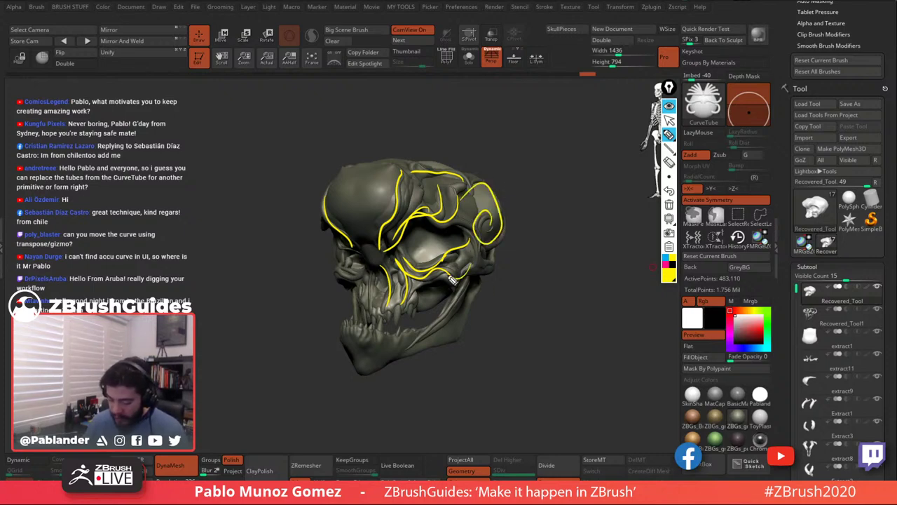
{"action": "left_click_drag", "start_coordinate": [464, 282], "coordinate": [403, 350]}
{"action": "mouse_move", "coordinate": [349, 255]}
{"action": "left_mouse_down"}
{"action": "mouse_move", "coordinate": [367, 290]}
{"action": "mouse_move", "coordinate": [357, 304]}
{"action": "left_mouse_up"}
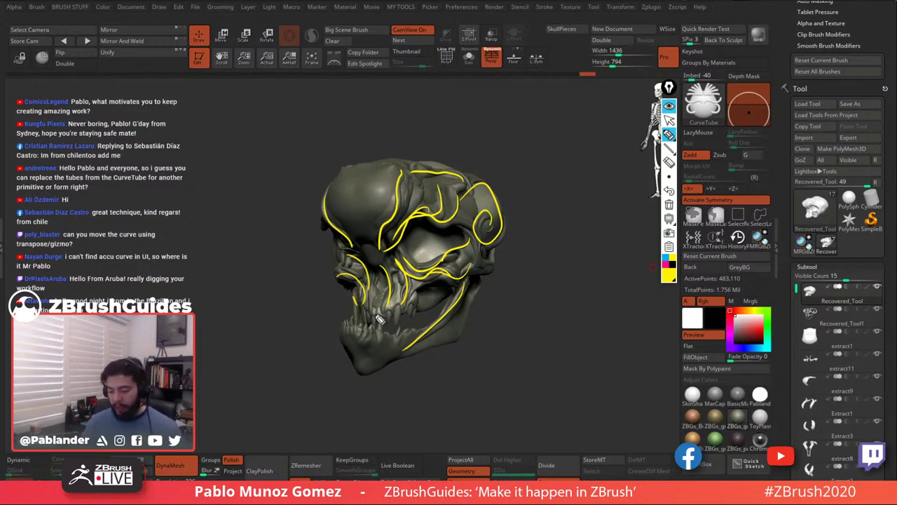
{"action": "left_click", "coordinate": [669, 205]}
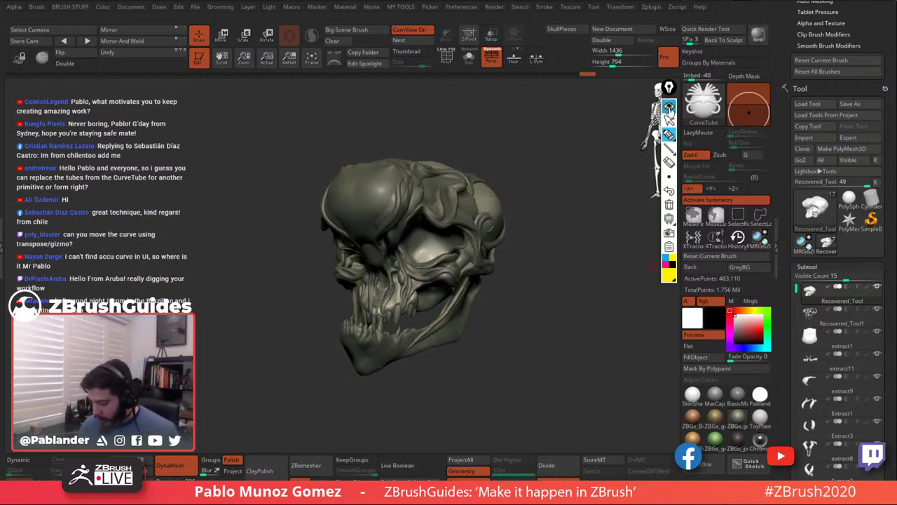
{"action": "left_click_drag", "start_coordinate": [579, 320], "coordinate": [493, 217]}
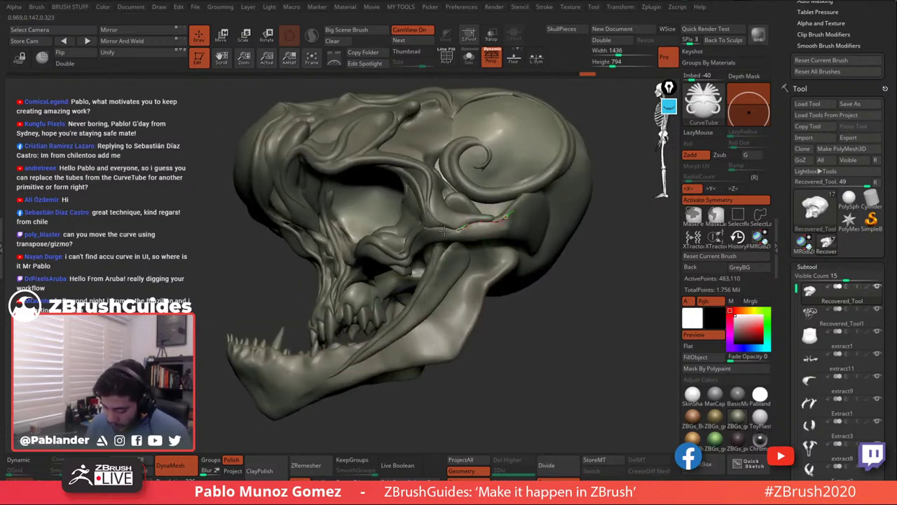
{"action": "left_click_drag", "start_coordinate": [444, 231], "coordinate": [441, 232]}
{"action": "left_click", "coordinate": [527, 283]}
{"action": "left_click_drag", "start_coordinate": [528, 282], "coordinate": [516, 280], "text": "ctrl"}
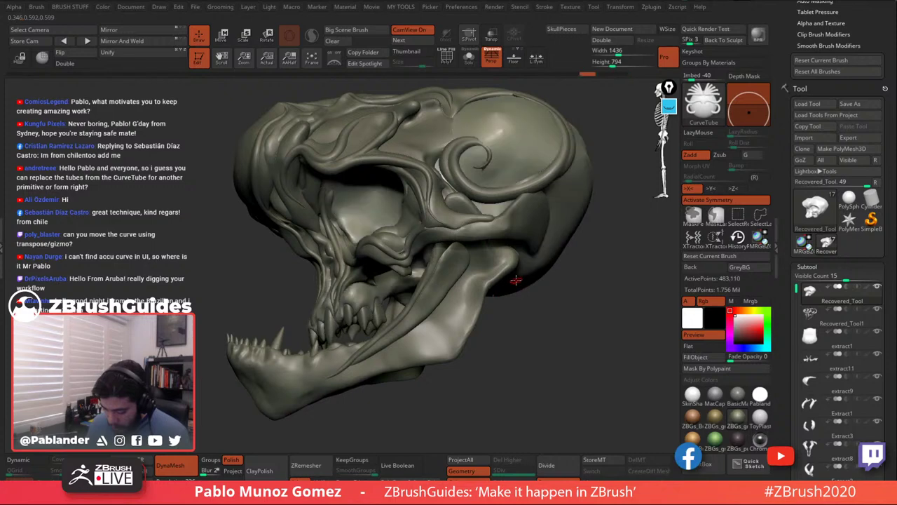
{"action": "left_click", "coordinate": [468, 56]}
{"action": "left_click", "coordinate": [469, 56]}
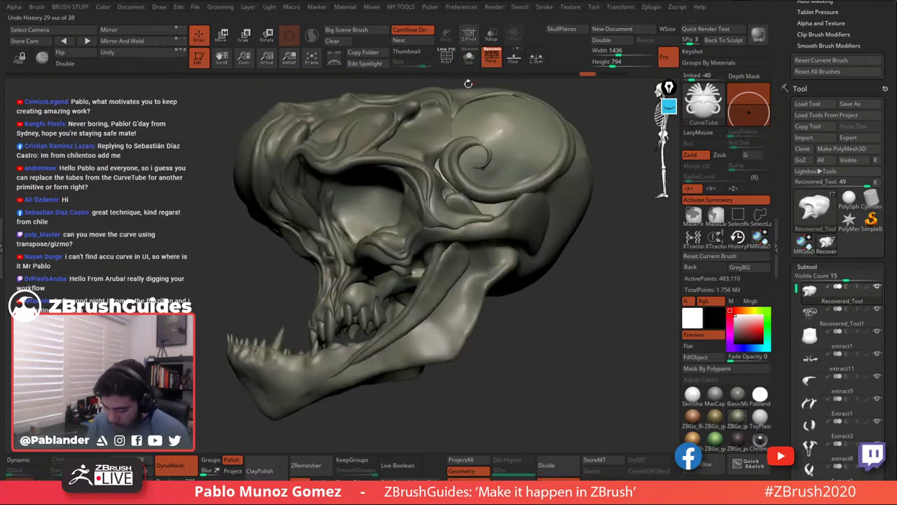
Select the Recovered_Tool1 tube subtool, view its tubes in isolation, and restore the full skull.
{"action": "left_click", "coordinate": [815, 314]}
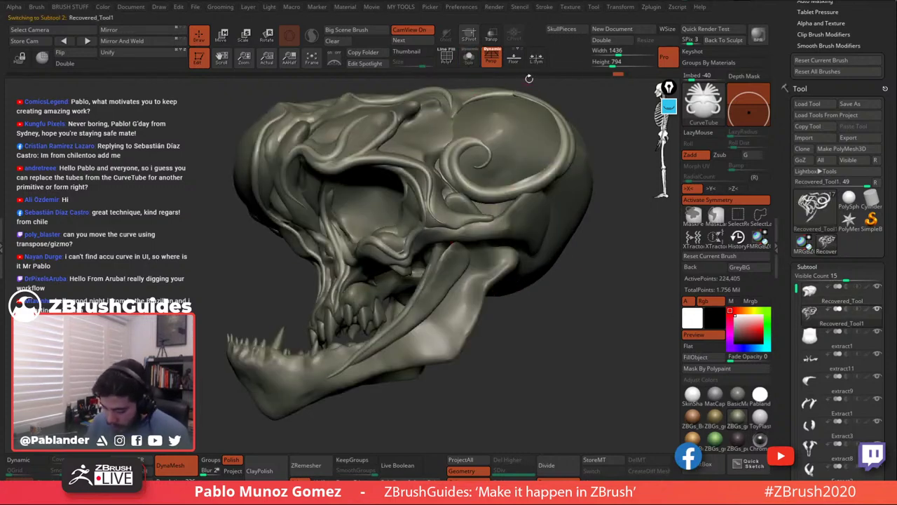
{"action": "left_click", "coordinate": [470, 60]}
{"action": "left_click", "coordinate": [469, 60]}
{"action": "left_click", "coordinate": [469, 59]}
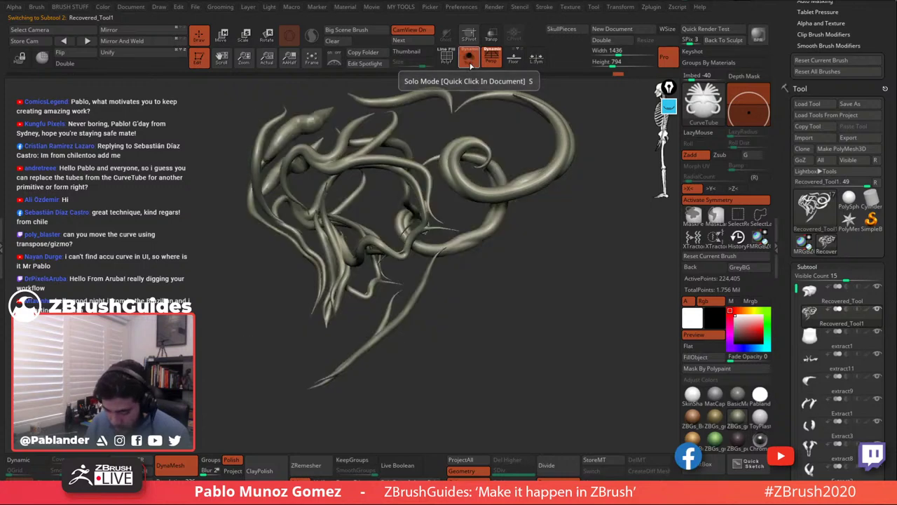
{"action": "left_click", "coordinate": [469, 60]}
{"action": "mouse_move", "coordinate": [559, 311]}
{"action": "left_mouse_down"}
{"action": "mouse_move", "coordinate": [586, 315]}
{"action": "mouse_move", "coordinate": [570, 321]}
{"action": "mouse_move", "coordinate": [570, 311]}
{"action": "left_mouse_up"}
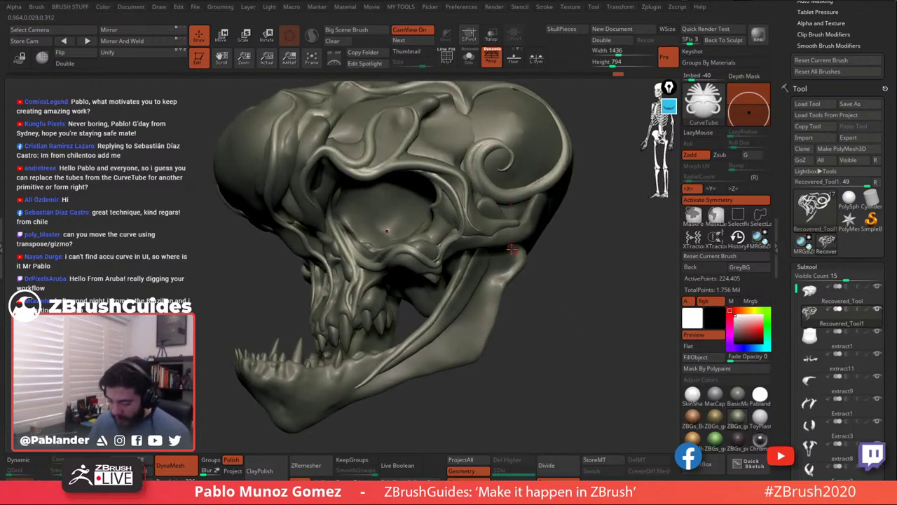
{"action": "mouse_move", "coordinate": [563, 282]}
{"action": "left_mouse_down"}
{"action": "mouse_move", "coordinate": [580, 279]}
{"action": "mouse_move", "coordinate": [560, 283]}
{"action": "mouse_move", "coordinate": [563, 271]}
{"action": "left_mouse_up"}
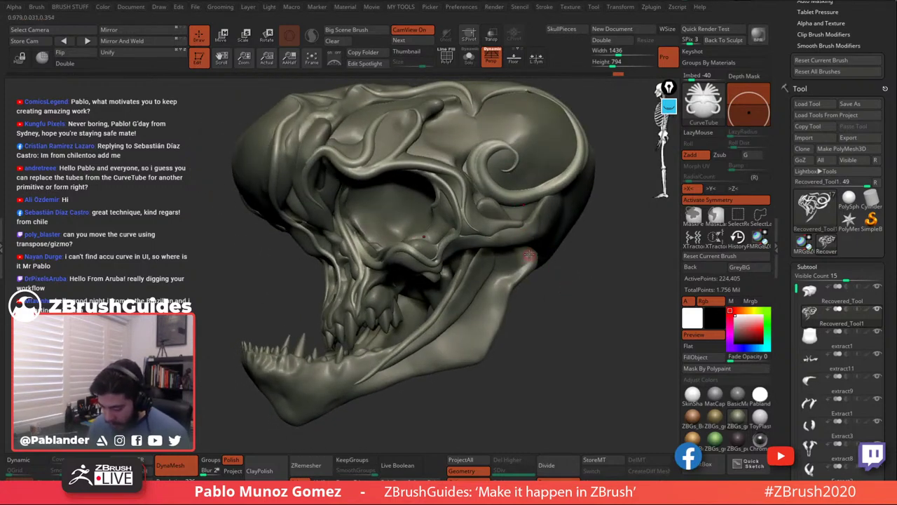
Return the tube subtool to its lower-resolution mesh and compare it with the denser version, inspecting the tubes in isolation.
{"action": "key", "text": "ctrl+z"}
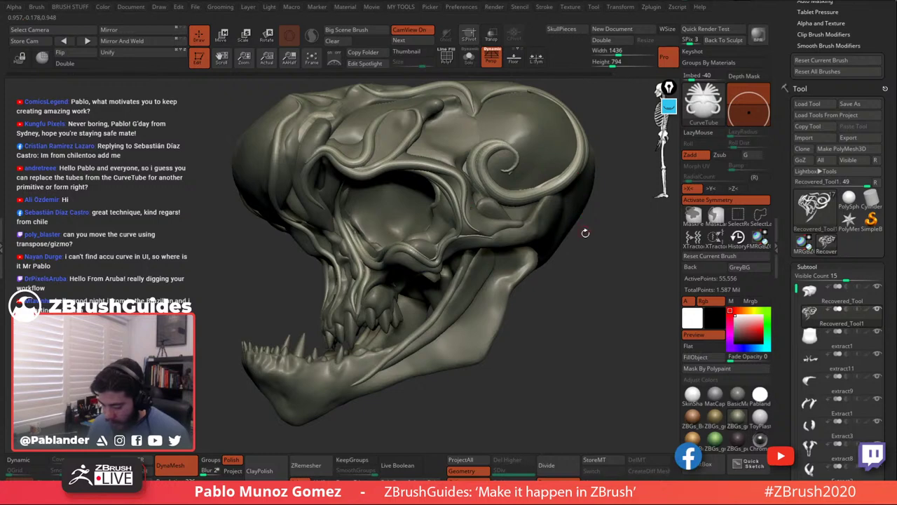
{"action": "left_click", "coordinate": [471, 59]}
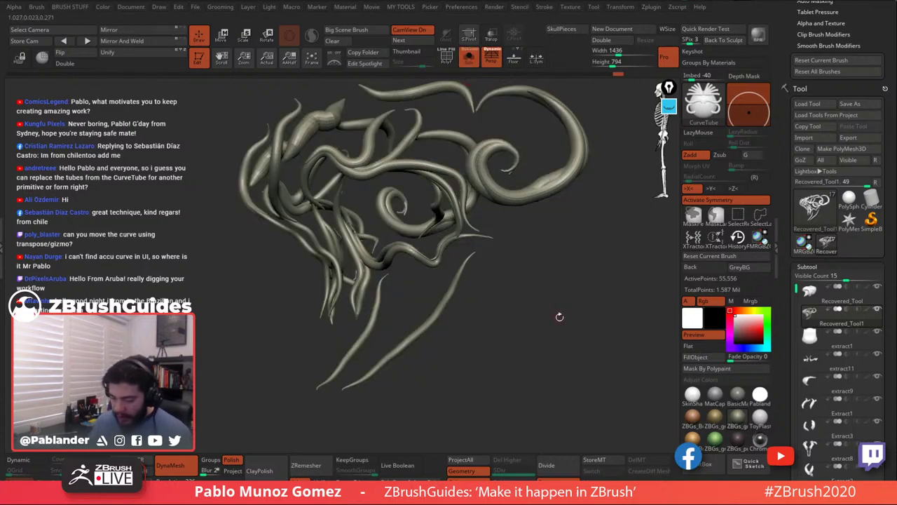
{"action": "left_click_drag", "start_coordinate": [560, 317], "coordinate": [541, 302]}
{"action": "left_click", "coordinate": [471, 62]}
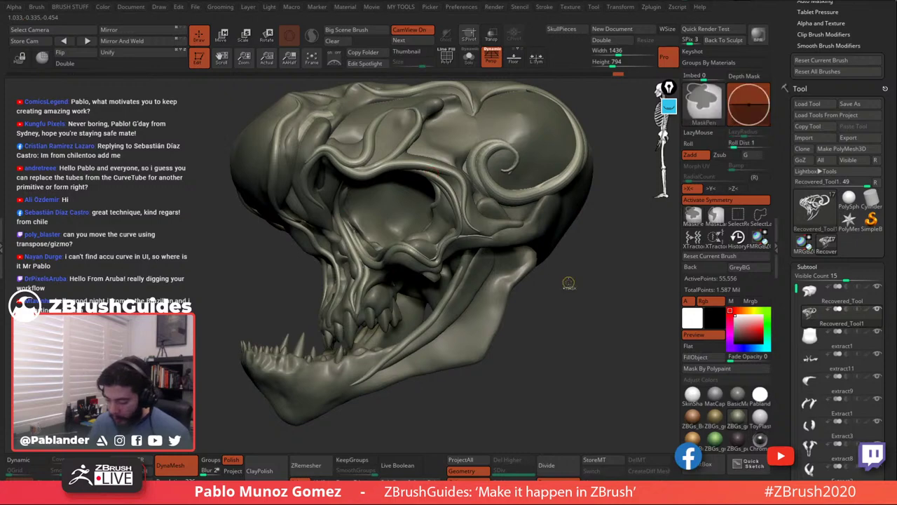
{"action": "key", "text": "ctrl+shift+z"}
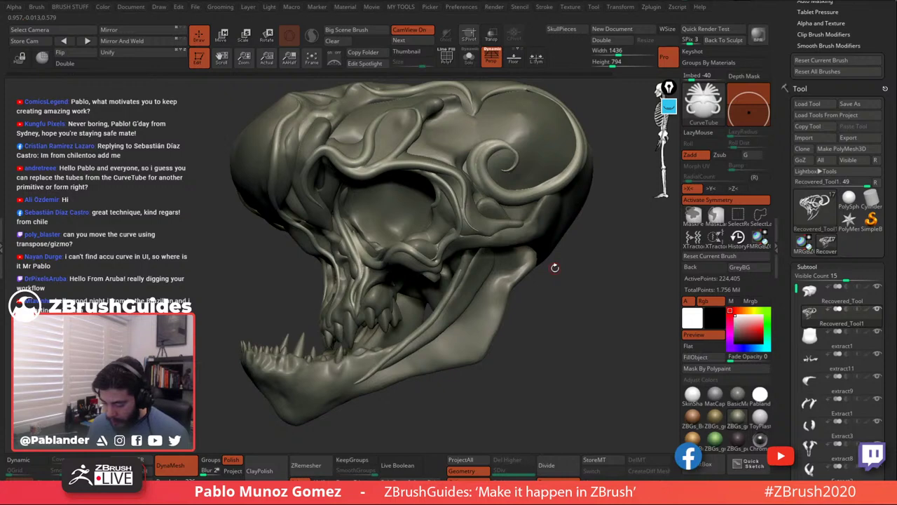
{"action": "key", "text": "shift+d"}
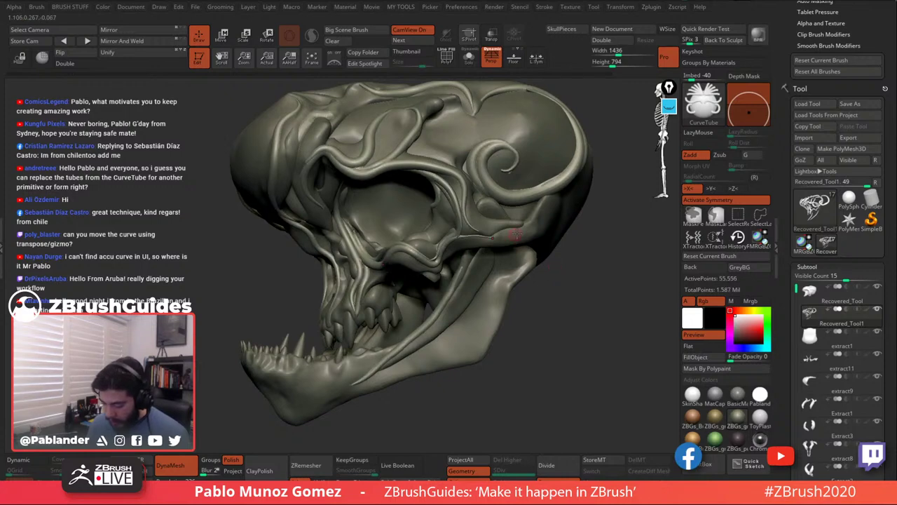
{"action": "left_click_drag", "start_coordinate": [562, 236], "coordinate": [536, 226]}
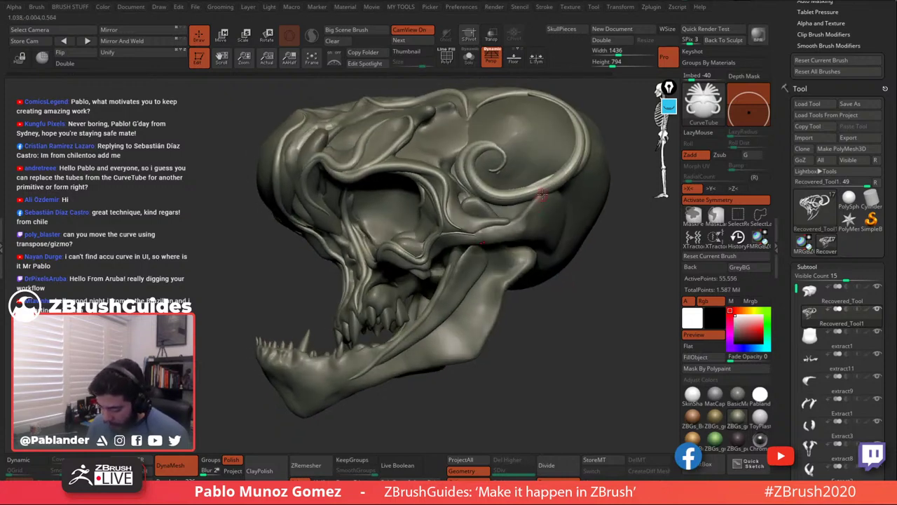
{"action": "left_click", "coordinate": [539, 197]}
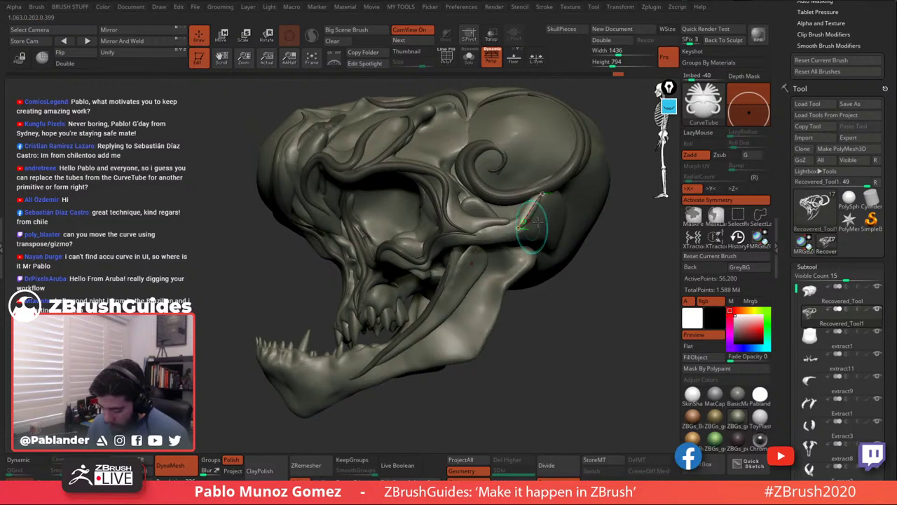
{"action": "key", "text": "ctrl+z"}
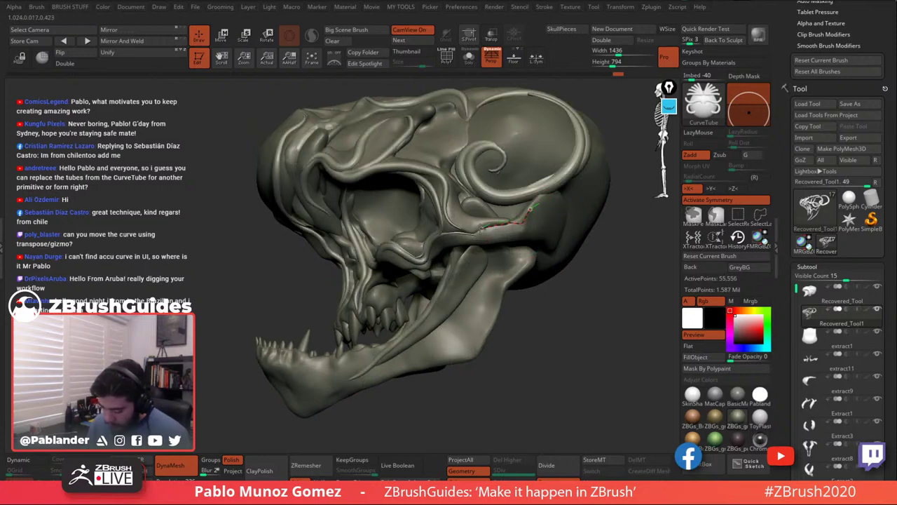
Draw a mirrored curve tube from behind the eye socket along the cheekbone towards the temple spiral, with a reduced brush size.
{"action": "left_click_drag", "start_coordinate": [457, 213], "coordinate": [458, 212]}
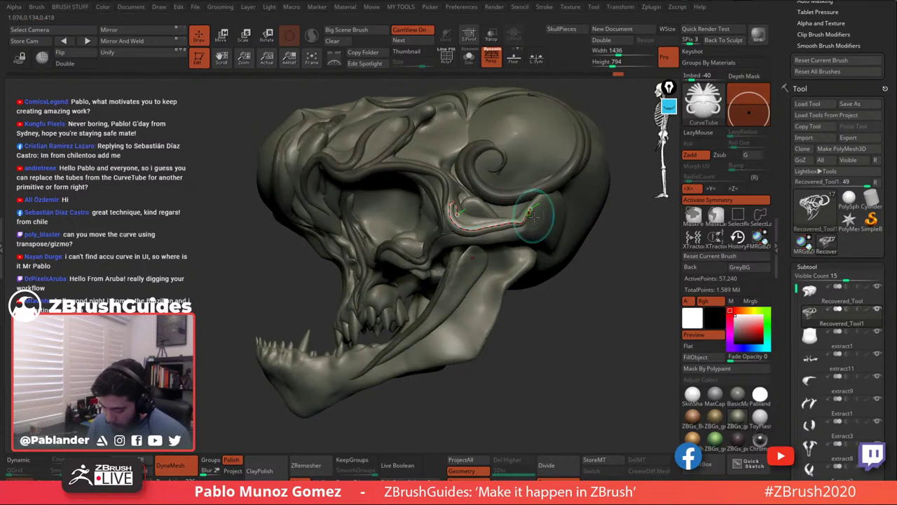
{"action": "key", "text": "space"}
{"action": "left_click_drag", "start_coordinate": [537, 217], "coordinate": [532, 216]}
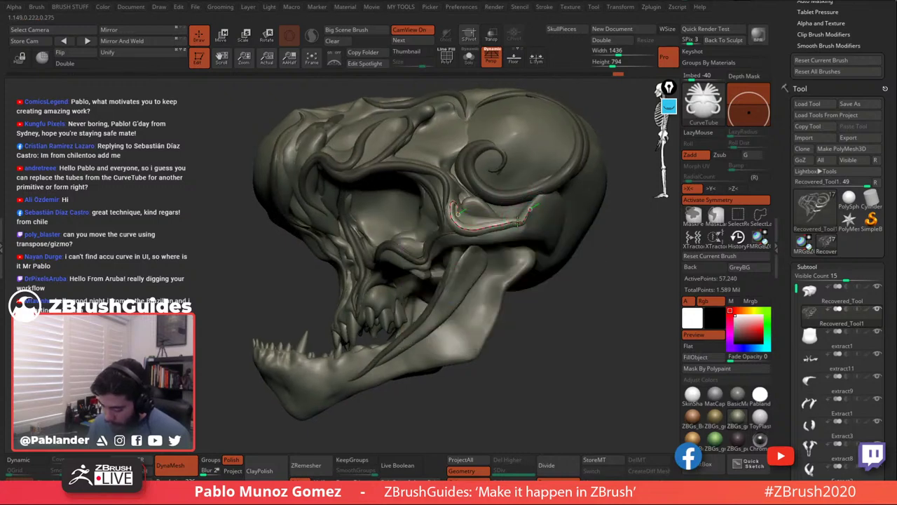
{"action": "key", "text": "space"}
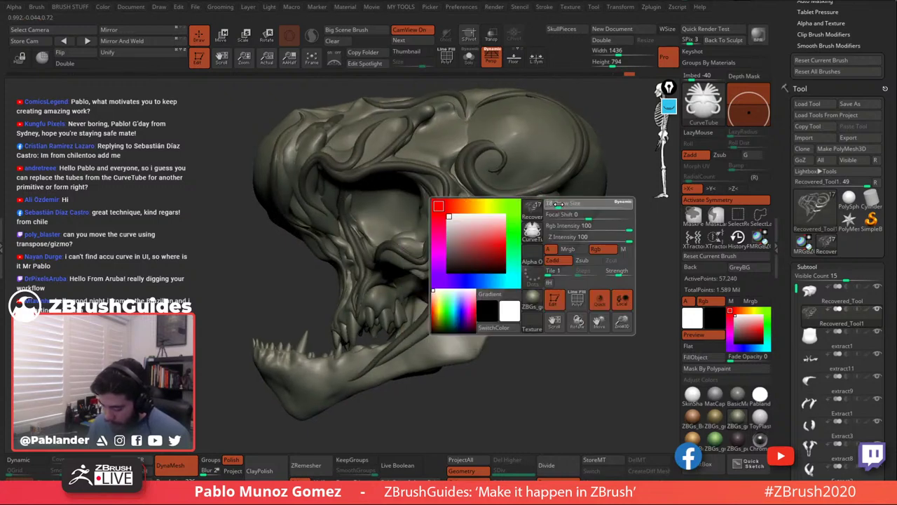
{"action": "left_click", "coordinate": [534, 205]}
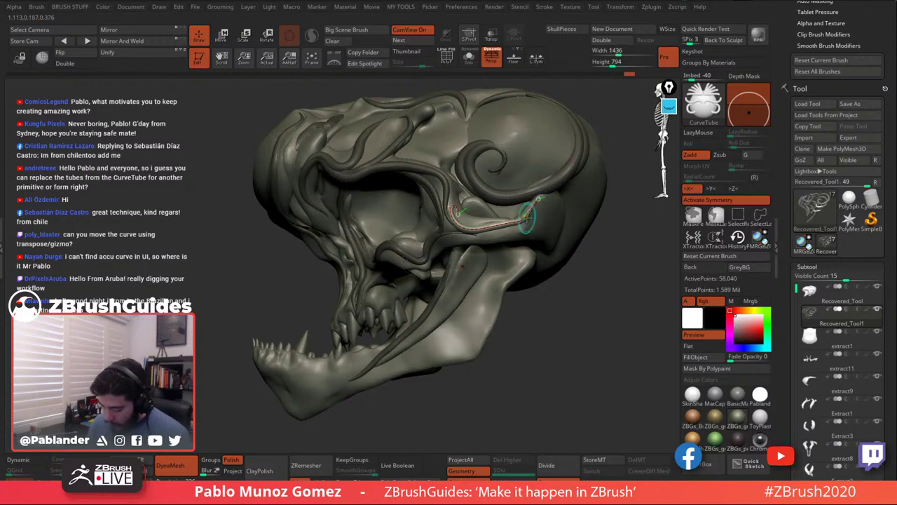
Reposition the rear end of the cheekbone tube so it meets the skull just below the temple spiral.
{"action": "left_click_drag", "start_coordinate": [539, 195], "coordinate": [539, 196]}
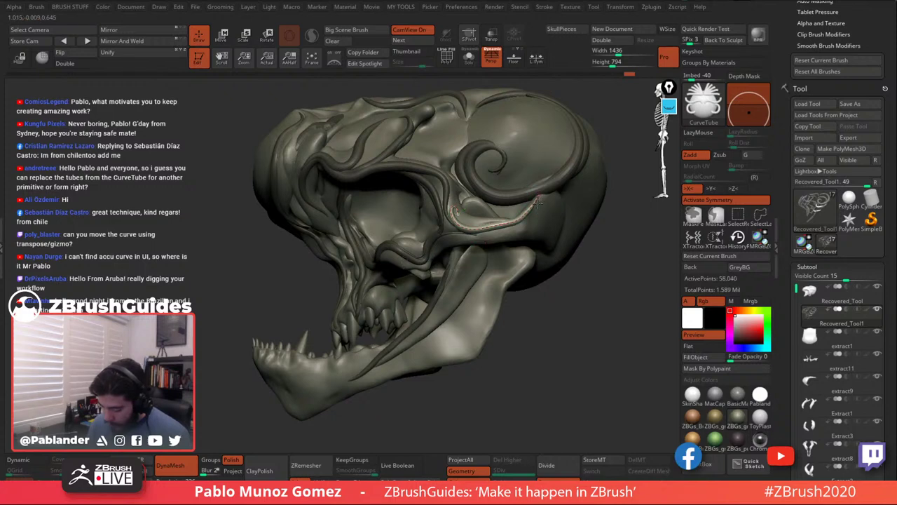
{"action": "right_click_drag", "start_coordinate": [538, 196], "coordinate": [530, 197]}
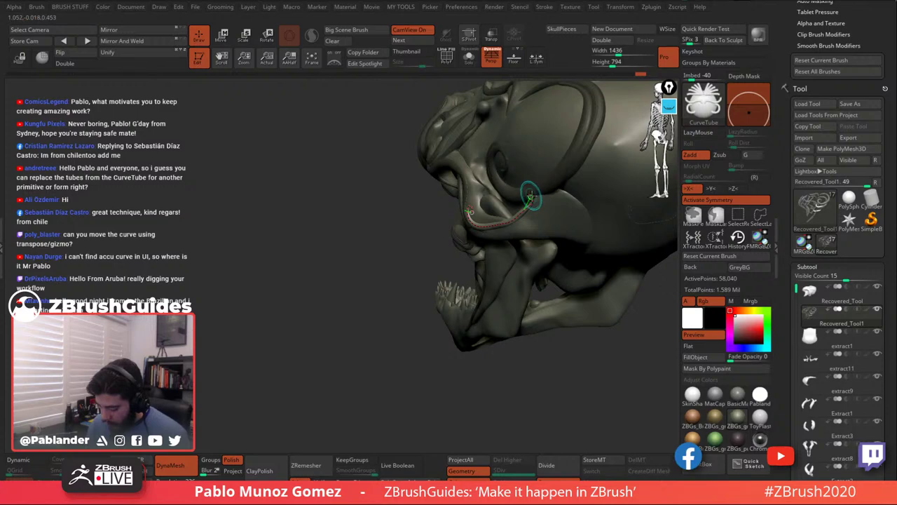
{"action": "right_click_drag", "start_coordinate": [531, 197], "coordinate": [525, 199]}
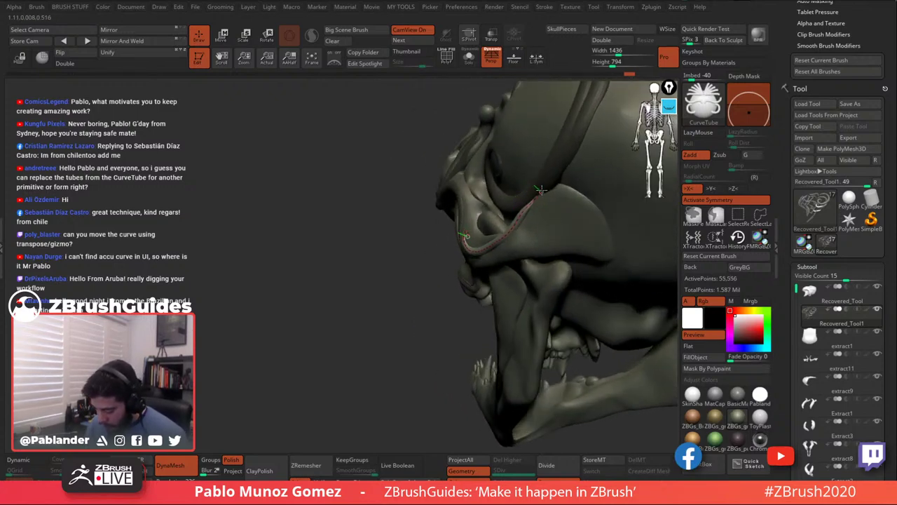
{"action": "left_click_drag", "start_coordinate": [540, 190], "coordinate": [541, 190]}
{"action": "left_click_drag", "start_coordinate": [419, 321], "coordinate": [483, 295]}
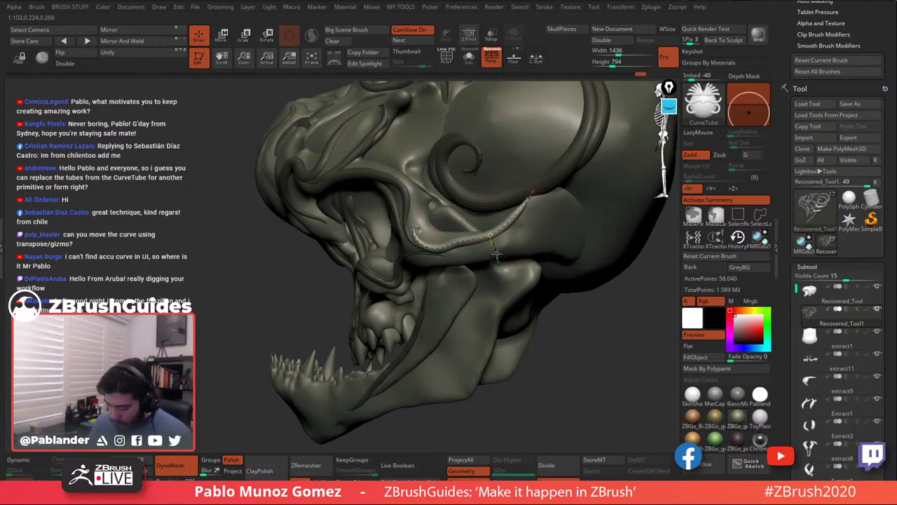
Draw a second curve tube just beneath the first along the cheekbone and extend its rear end backwards.
{"action": "right_click_drag", "start_coordinate": [462, 289], "coordinate": [436, 255]}
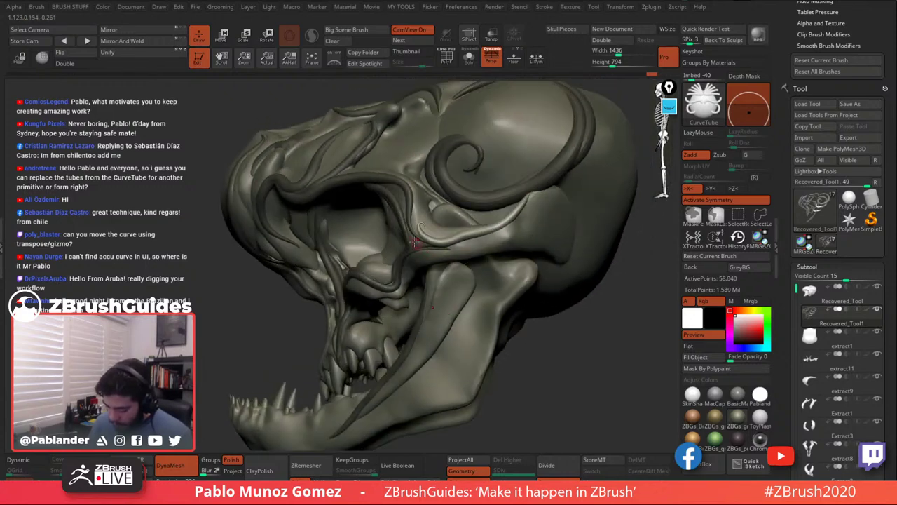
{"action": "left_click_drag", "start_coordinate": [486, 232], "coordinate": [487, 232]}
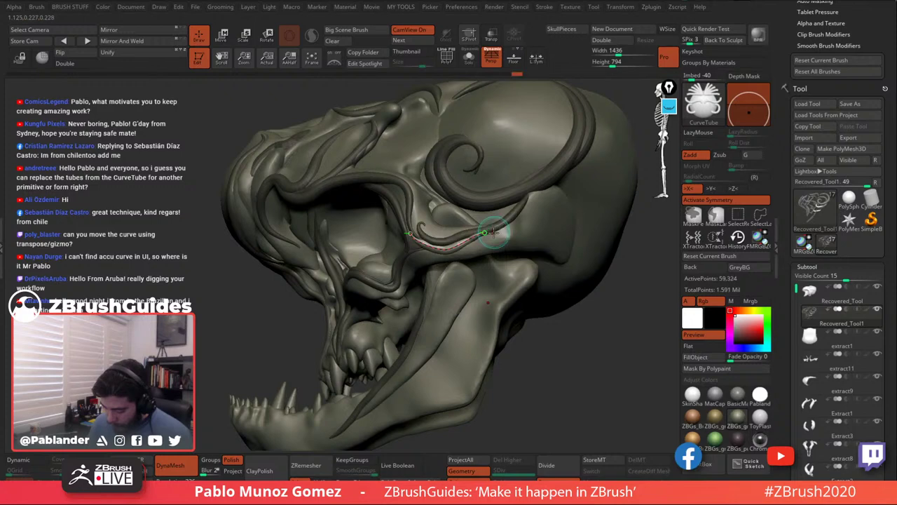
{"action": "right_click_drag", "start_coordinate": [503, 242], "coordinate": [475, 235]}
{"action": "left_click_drag", "start_coordinate": [493, 233], "coordinate": [494, 234]}
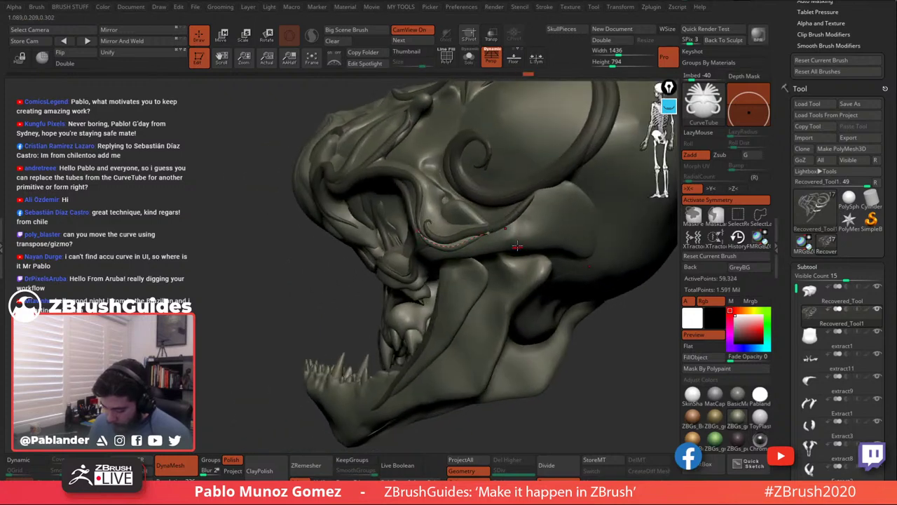
Draw a mirrored curve tube down the jaw's rear edge and along the lower jawline, curling into a spiral near the chin.
{"action": "mouse_move", "coordinate": [519, 247]}
{"action": "right_mouse_down"}
{"action": "mouse_move", "coordinate": [542, 252]}
{"action": "mouse_move", "coordinate": [526, 247]}
{"action": "right_mouse_up"}
{"action": "key", "text": "space"}
{"action": "mouse_move", "coordinate": [519, 278]}
{"action": "right_mouse_down"}
{"action": "mouse_move", "coordinate": [540, 282]}
{"action": "mouse_move", "coordinate": [530, 279]}
{"action": "mouse_move", "coordinate": [551, 255]}
{"action": "right_mouse_up"}
{"action": "key", "text": "space"}
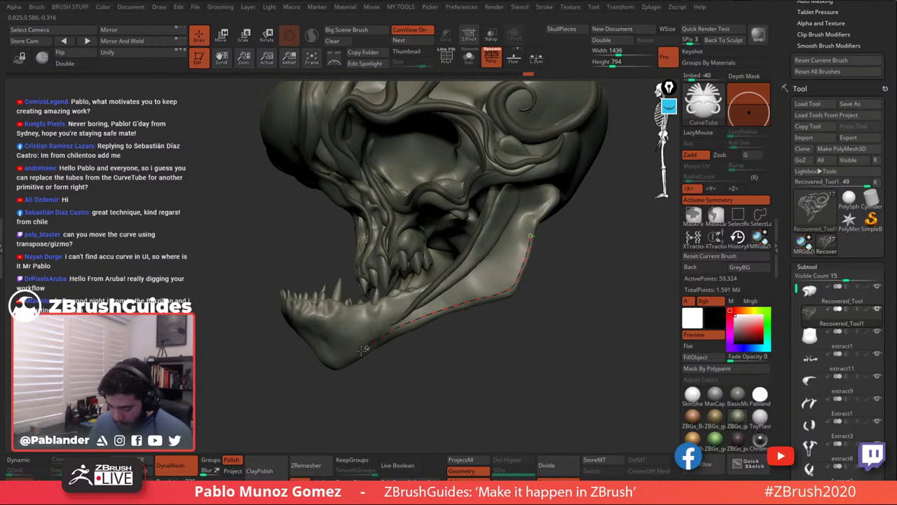
{"action": "left_click_drag", "start_coordinate": [355, 341], "coordinate": [347, 334]}
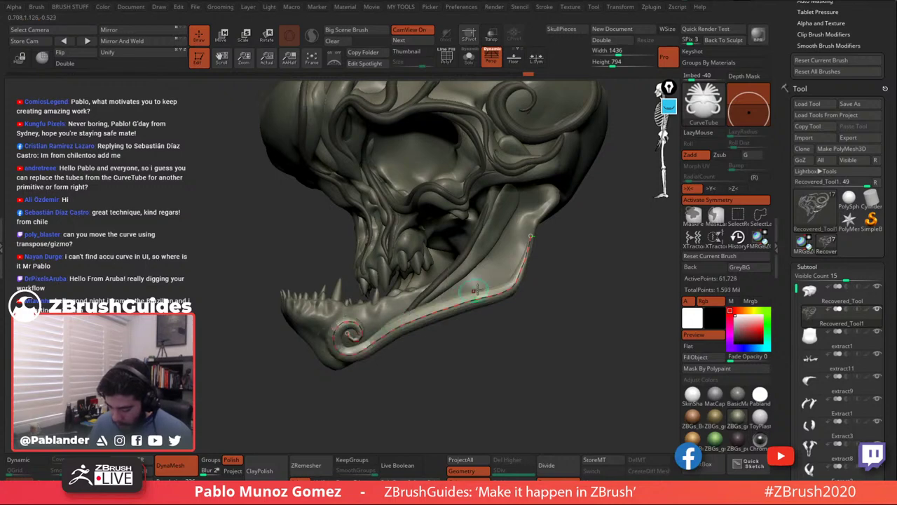
{"action": "right_click_drag", "start_coordinate": [561, 258], "coordinate": [581, 254]}
{"action": "key", "text": "space"}
{"action": "left_click_drag", "start_coordinate": [581, 253], "coordinate": [579, 252]}
{"action": "left_click", "coordinate": [525, 276]}
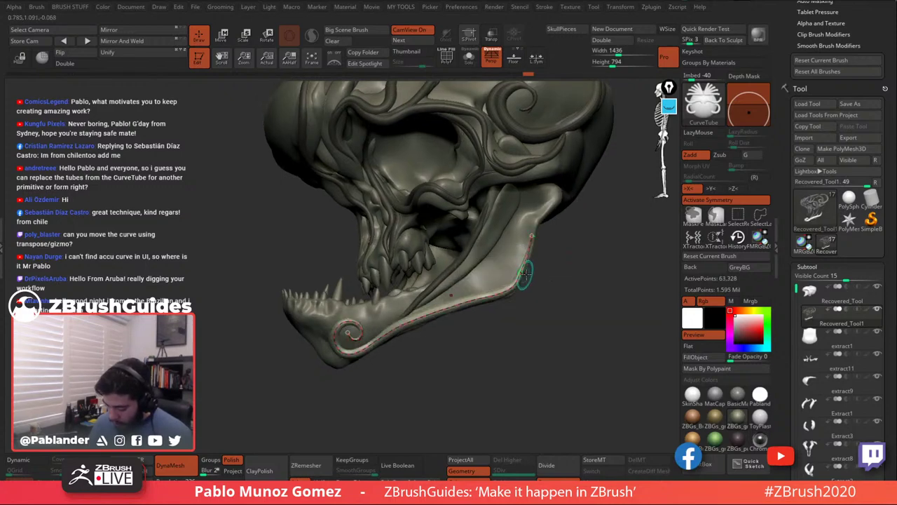
Refine the jawline tube's path around the jaw corner and at its upper rear end.
{"action": "right_click_drag", "start_coordinate": [557, 265], "coordinate": [522, 283]}
{"action": "left_click_drag", "start_coordinate": [519, 286], "coordinate": [510, 296]}
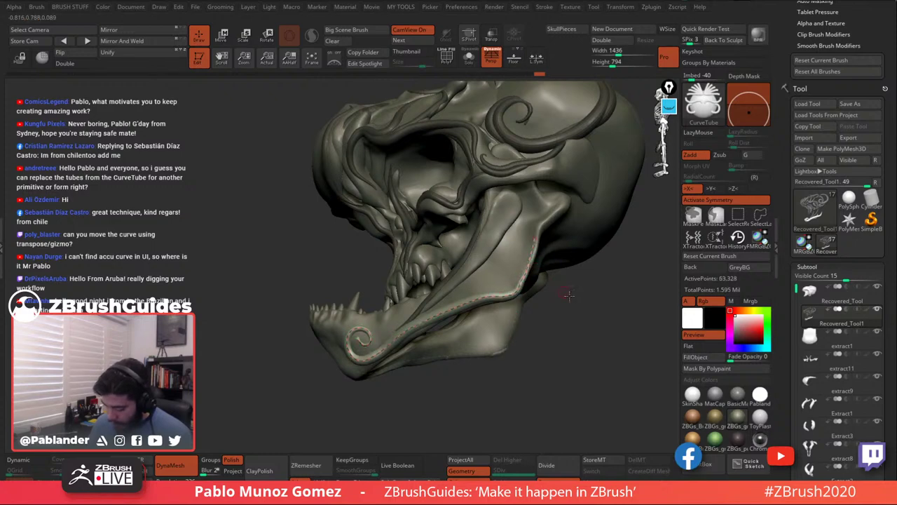
{"action": "right_click_drag", "start_coordinate": [626, 294], "coordinate": [542, 250]}
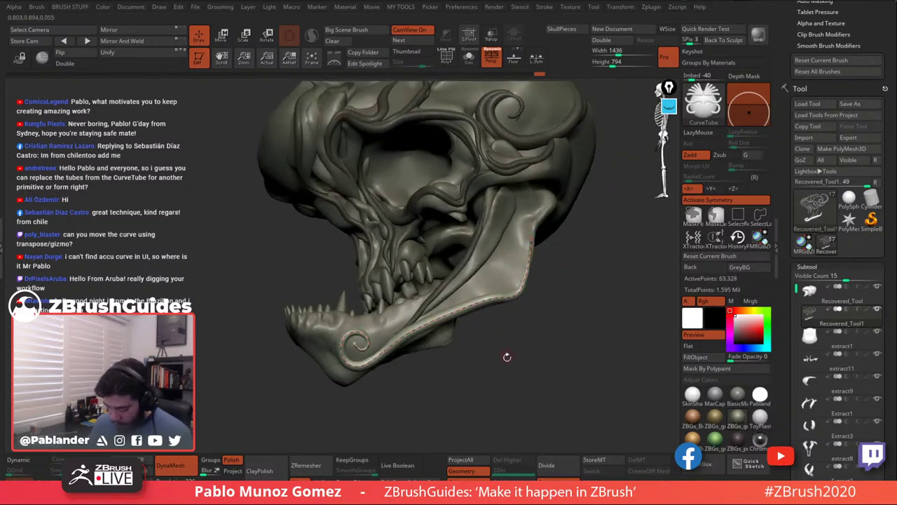
{"action": "left_click_drag", "start_coordinate": [503, 356], "coordinate": [514, 307], "text": "alt"}
{"action": "left_click_drag", "start_coordinate": [532, 209], "coordinate": [531, 211]}
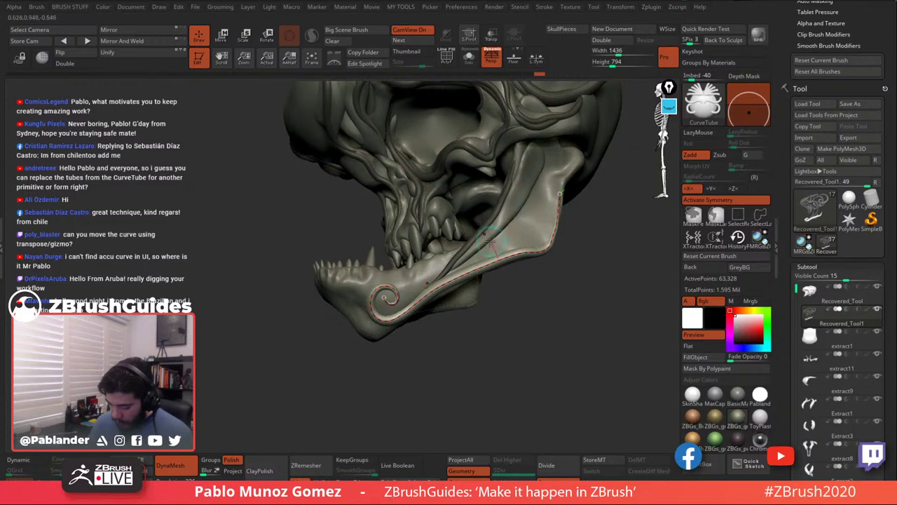
Draw a short curve tube from below the front teeth, around the front of the chin spiral and underneath it.
{"action": "right_click_drag", "start_coordinate": [529, 300], "coordinate": [389, 283]}
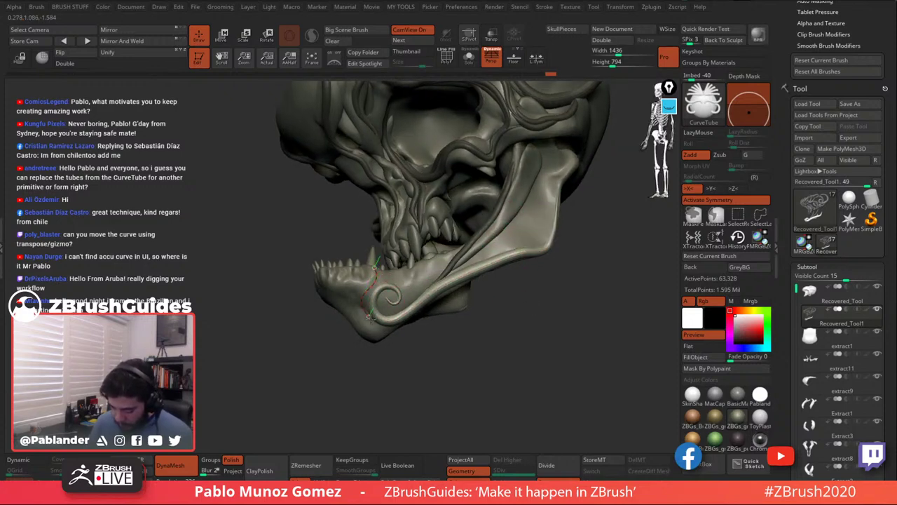
{"action": "left_click_drag", "start_coordinate": [393, 323], "coordinate": [395, 324]}
{"action": "right_click_drag", "start_coordinate": [399, 320], "coordinate": [392, 302]}
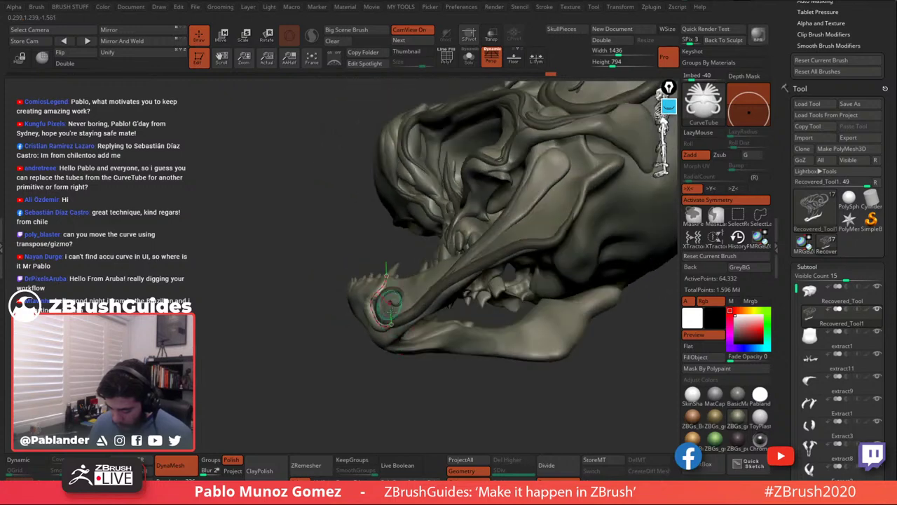
{"action": "left_click_drag", "start_coordinate": [398, 326], "coordinate": [398, 326]}
Draw a curve tube along the front edge of the jaw's upright ridge down to the chin spiral, adjusting its thickness and position.
{"action": "mouse_move", "coordinate": [538, 208]}
{"action": "right_mouse_down"}
{"action": "mouse_move", "coordinate": [517, 260]}
{"action": "mouse_move", "coordinate": [541, 242]}
{"action": "right_mouse_up"}
{"action": "right_click_drag", "start_coordinate": [550, 210], "coordinate": [527, 188]}
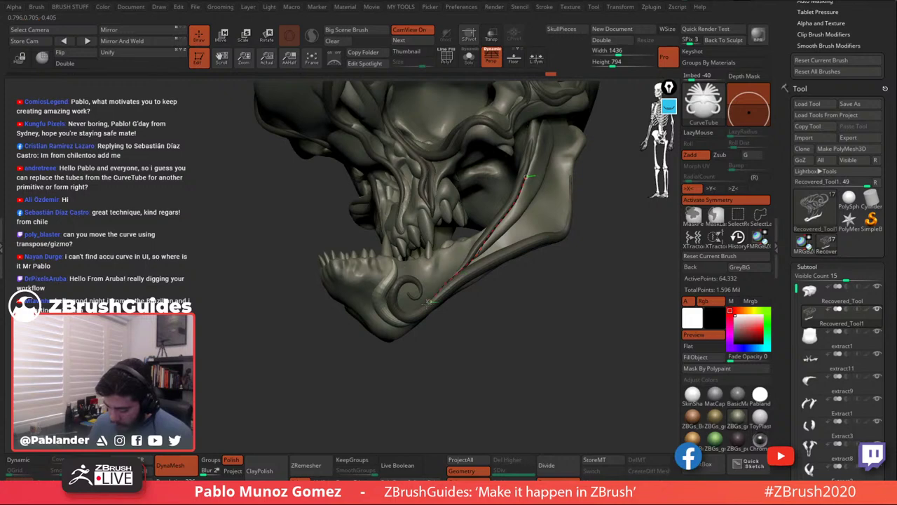
{"action": "key", "text": "space"}
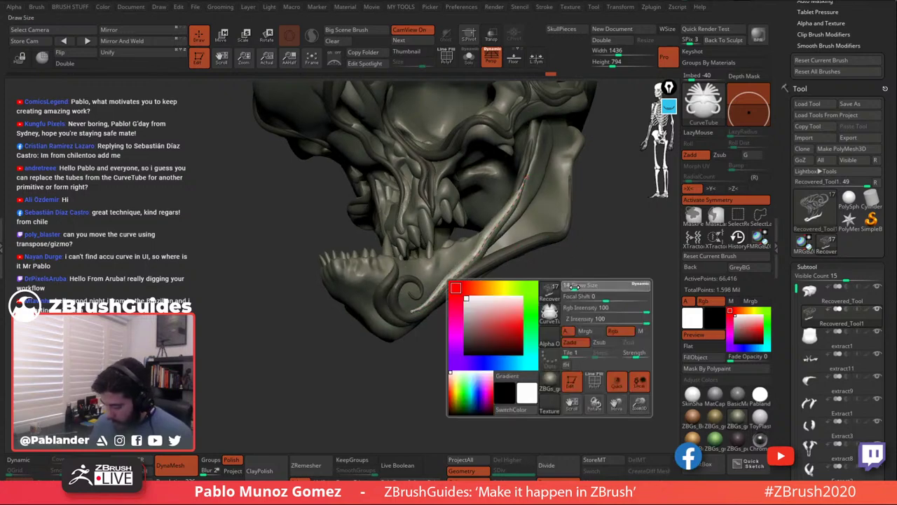
{"action": "left_click", "coordinate": [487, 239]}
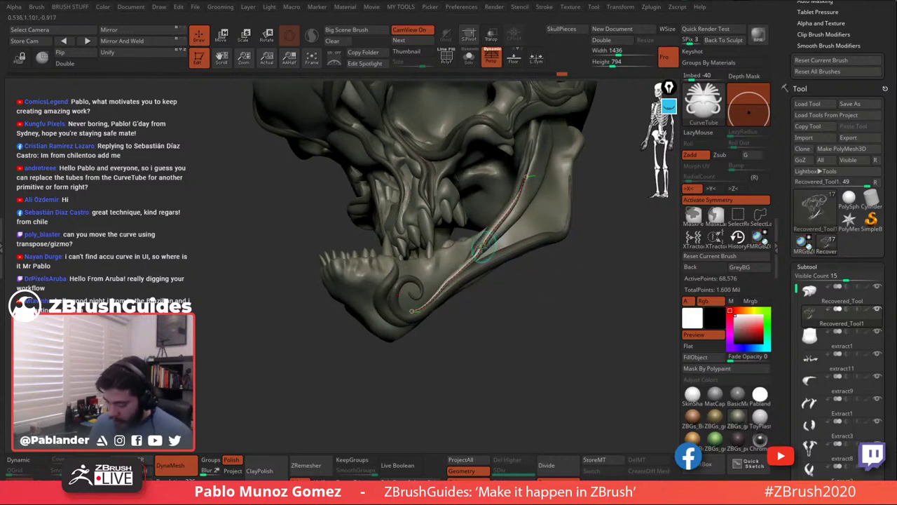
{"action": "right_click_drag", "start_coordinate": [479, 251], "coordinate": [495, 264]}
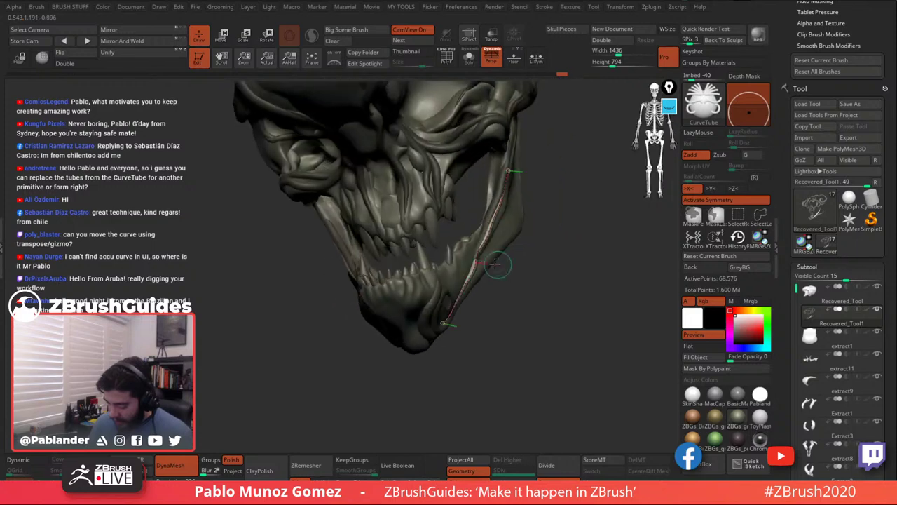
{"action": "right_click_drag", "start_coordinate": [444, 315], "coordinate": [566, 163]}
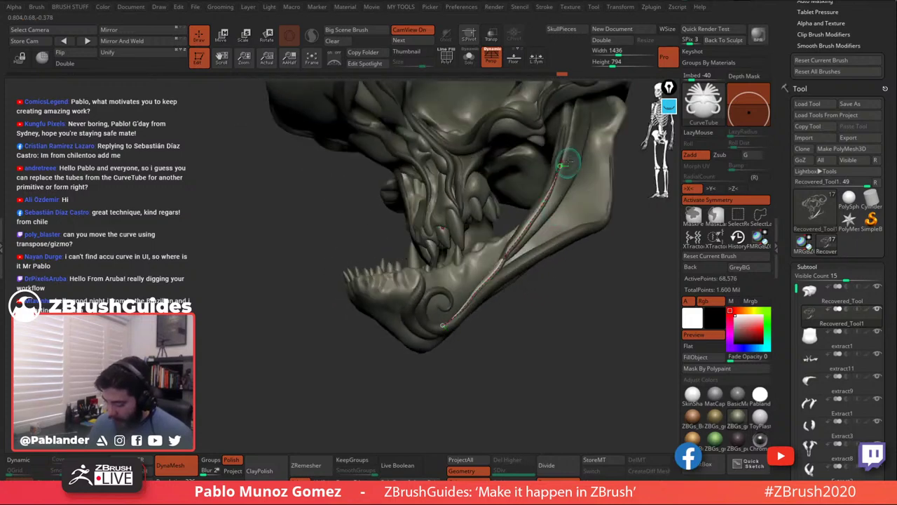
{"action": "left_click", "coordinate": [562, 166]}
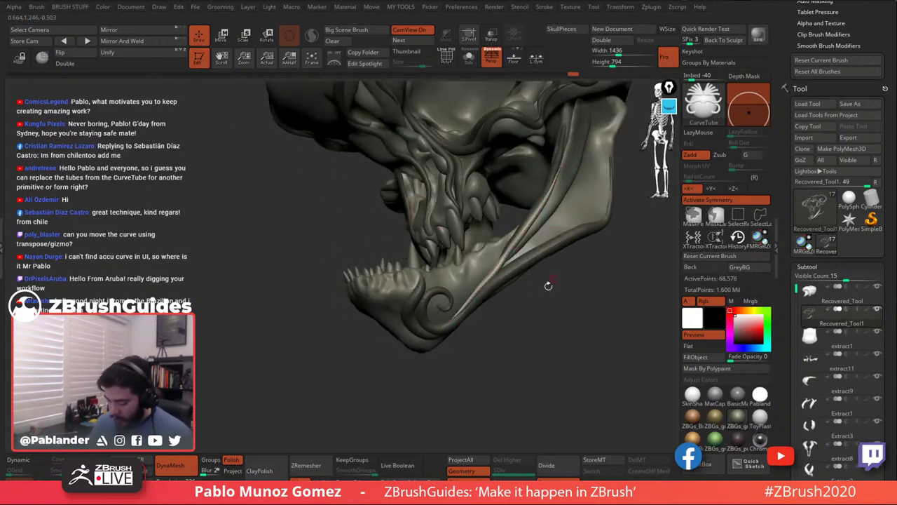
Draw a curve tube from the jaw joint down the rear edge of the jaw to meet the jawline tube.
{"action": "mouse_move", "coordinate": [545, 308]}
{"action": "right_mouse_down"}
{"action": "mouse_move", "coordinate": [564, 288]}
{"action": "mouse_move", "coordinate": [537, 298]}
{"action": "right_mouse_up"}
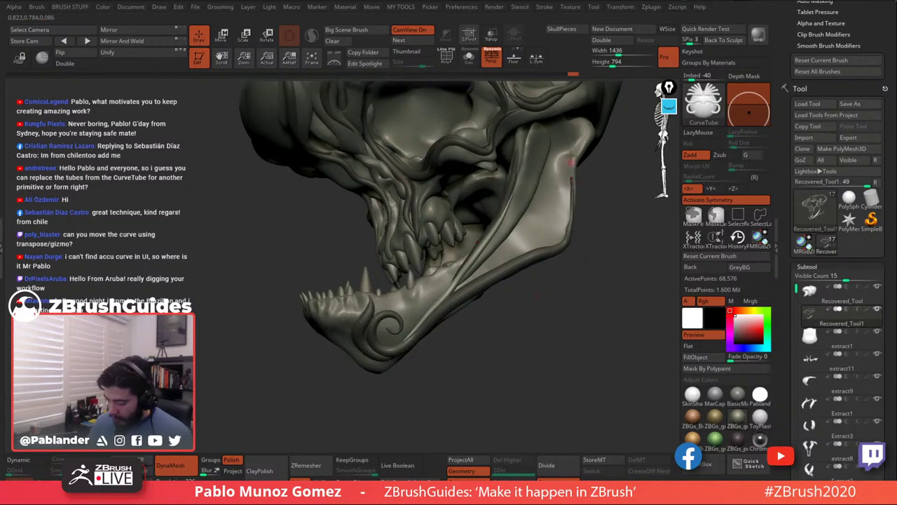
{"action": "right_click_drag", "start_coordinate": [588, 132], "coordinate": [566, 151], "text": "alt"}
{"action": "left_click_drag", "start_coordinate": [568, 143], "coordinate": [564, 160]}
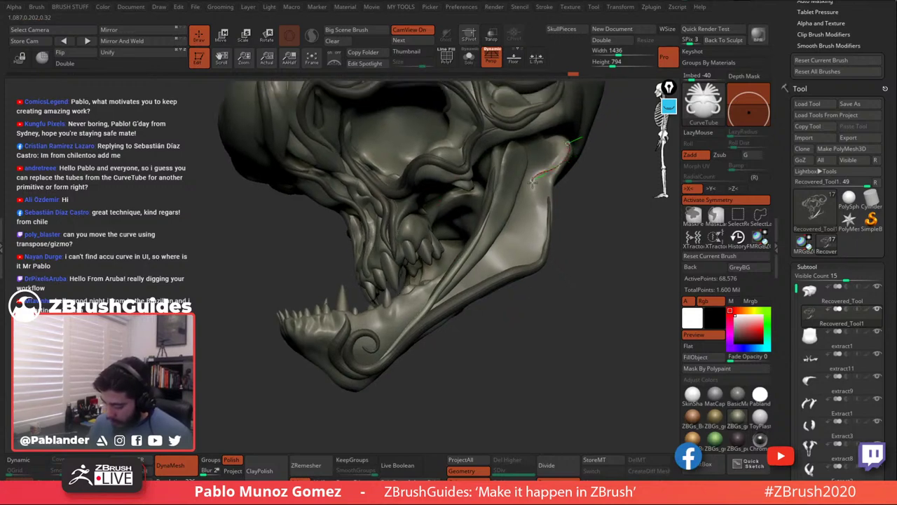
{"action": "left_click_drag", "start_coordinate": [549, 208], "coordinate": [550, 225]}
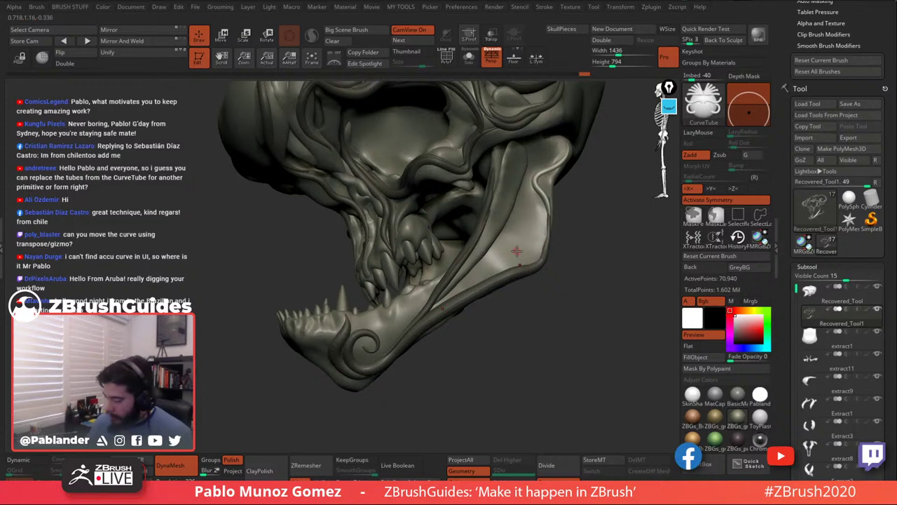
Draw a curve tube looping around the top of the jaw's upright ridge and down its rear side, and adjust its lower section.
{"action": "right_click_drag", "start_coordinate": [544, 251], "coordinate": [568, 230]}
{"action": "right_click", "coordinate": [542, 293]}
{"action": "right_click_drag", "start_coordinate": [569, 169], "coordinate": [553, 160]}
{"action": "mouse_move", "coordinate": [552, 158]}
{"action": "left_mouse_down"}
{"action": "mouse_move", "coordinate": [518, 167]}
{"action": "mouse_move", "coordinate": [496, 223]}
{"action": "left_mouse_up"}
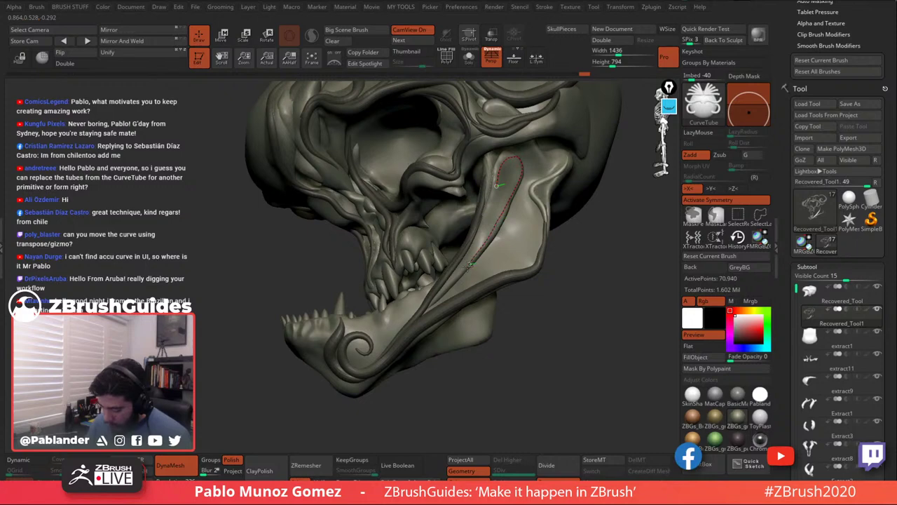
{"action": "left_click_drag", "start_coordinate": [468, 264], "coordinate": [470, 267]}
{"action": "left_click_drag", "start_coordinate": [598, 234], "coordinate": [554, 196]}
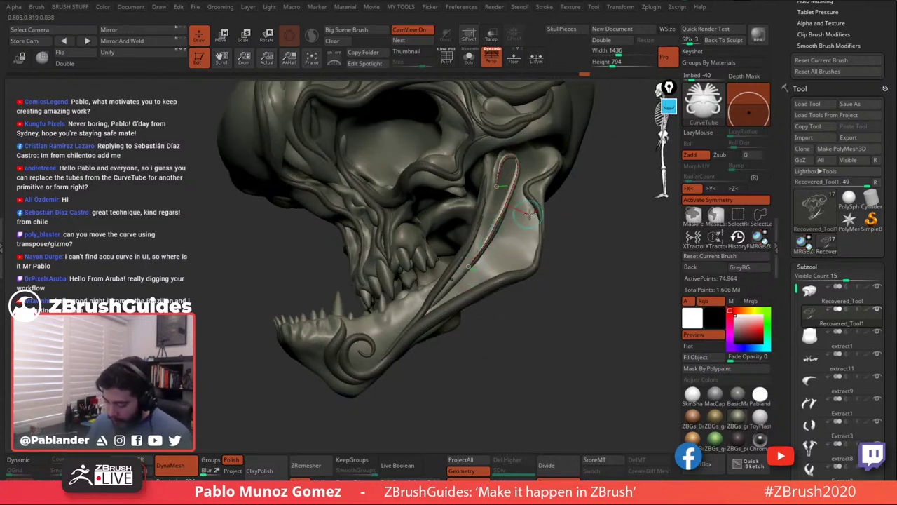
{"action": "right_click_drag", "start_coordinate": [529, 212], "coordinate": [500, 224]}
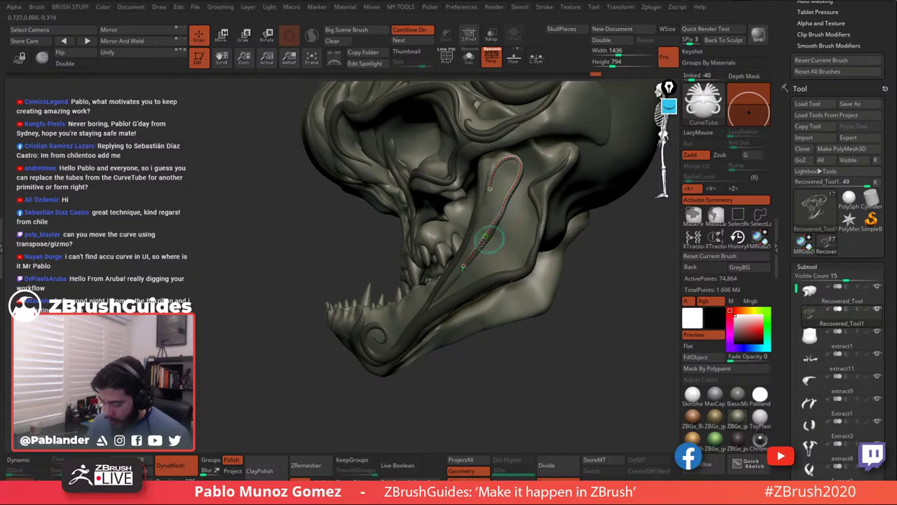
{"action": "left_click", "coordinate": [481, 244]}
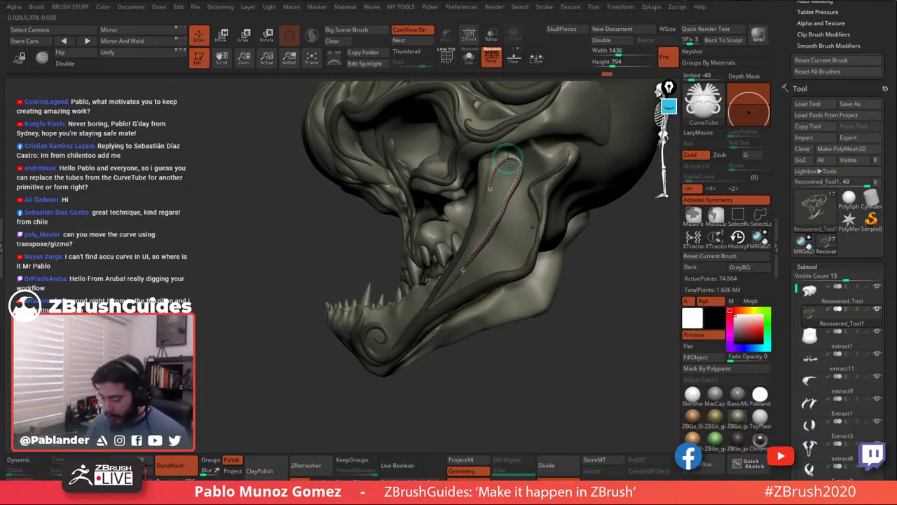
{"action": "left_click", "coordinate": [488, 239]}
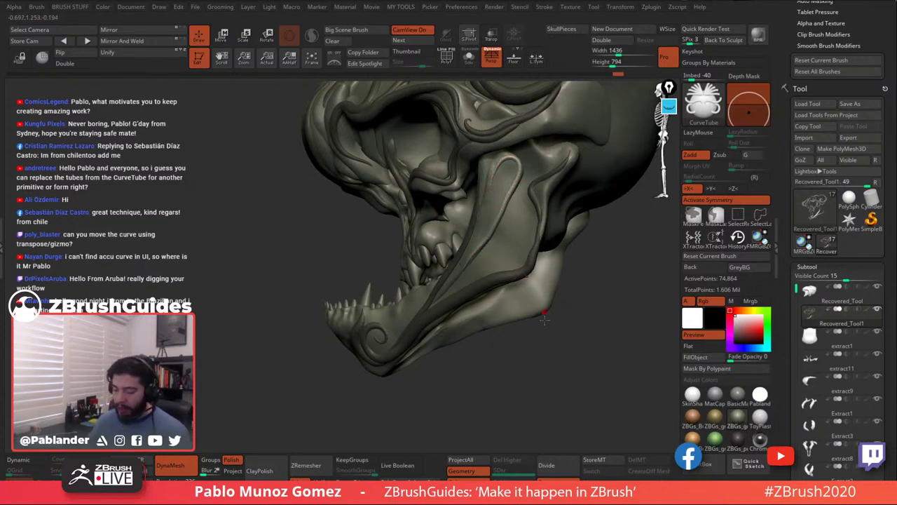
Outline the jaw's upright ridge in pink, trace its loop tube with a hatched blue line, and clear the annotations.
{"action": "right_click_drag", "start_coordinate": [544, 293], "coordinate": [519, 304]}
{"action": "left_click_drag", "start_coordinate": [552, 280], "coordinate": [492, 303]}
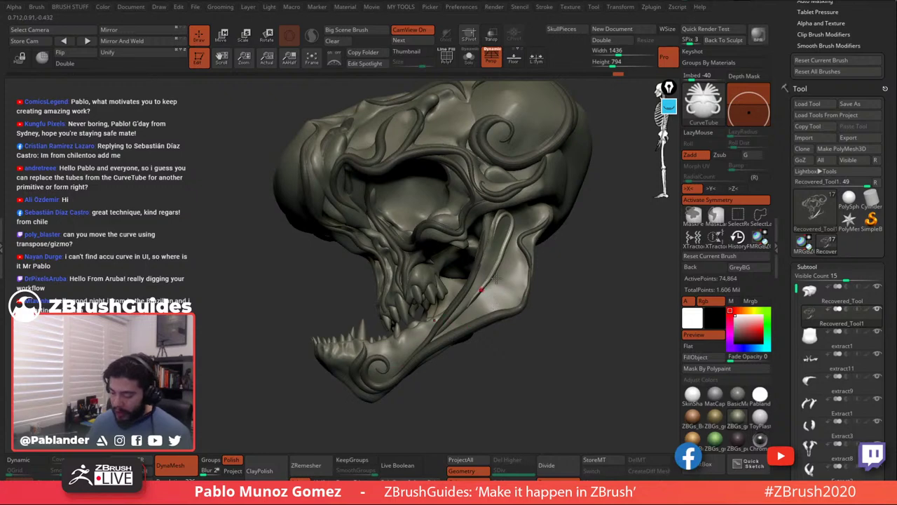
{"action": "left_click_drag", "start_coordinate": [553, 281], "coordinate": [569, 260]}
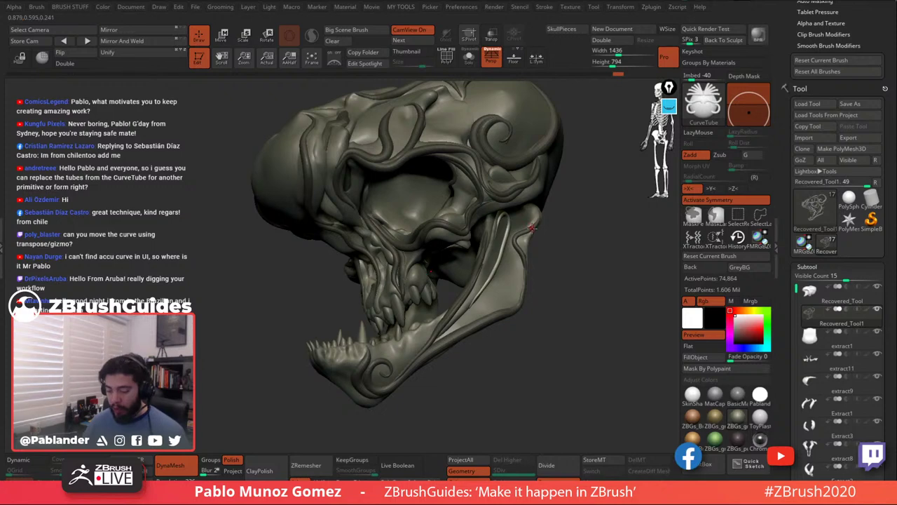
{"action": "left_click_drag", "start_coordinate": [565, 243], "coordinate": [505, 223]}
{"action": "right_click_drag", "start_coordinate": [506, 223], "coordinate": [493, 214], "text": "ctrl"}
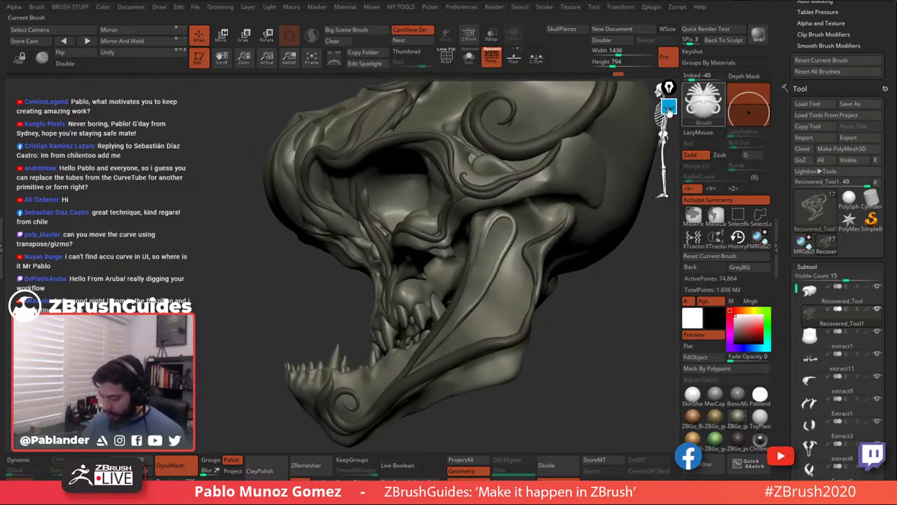
{"action": "left_click", "coordinate": [668, 107]}
{"action": "left_click", "coordinate": [666, 265]}
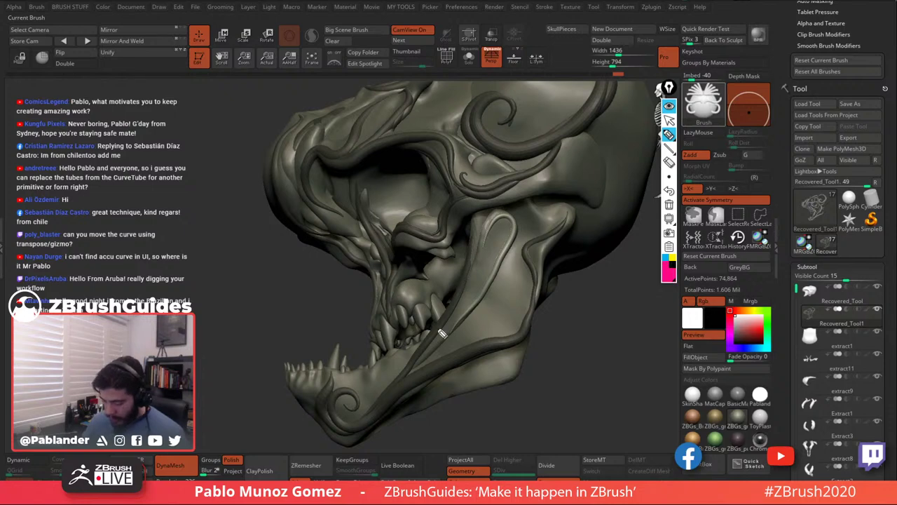
{"action": "mouse_move", "coordinate": [415, 375]}
{"action": "left_mouse_down"}
{"action": "mouse_move", "coordinate": [462, 314]}
{"action": "mouse_move", "coordinate": [488, 230]}
{"action": "mouse_move", "coordinate": [517, 223]}
{"action": "mouse_move", "coordinate": [487, 310]}
{"action": "mouse_move", "coordinate": [414, 371]}
{"action": "left_mouse_up"}
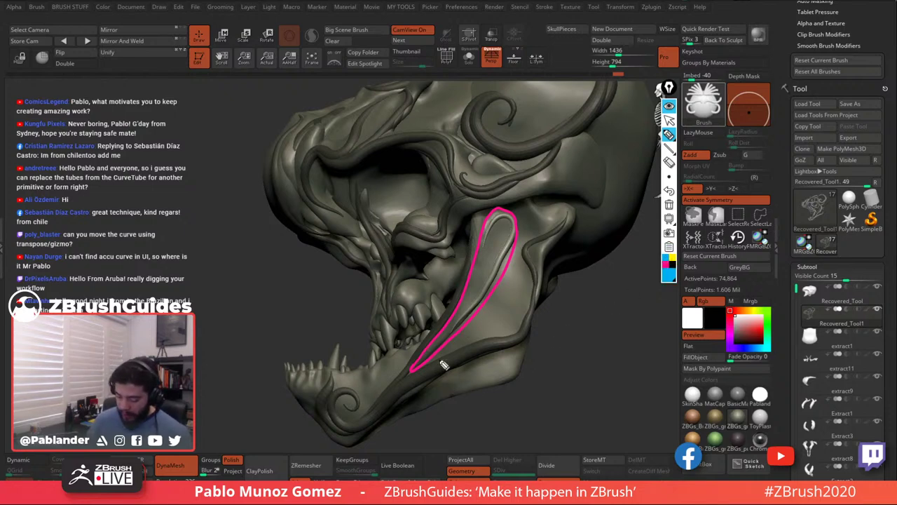
{"action": "mouse_move", "coordinate": [457, 338]}
{"action": "left_mouse_down"}
{"action": "mouse_move", "coordinate": [504, 277]}
{"action": "mouse_move", "coordinate": [514, 223]}
{"action": "mouse_move", "coordinate": [488, 249]}
{"action": "left_mouse_up"}
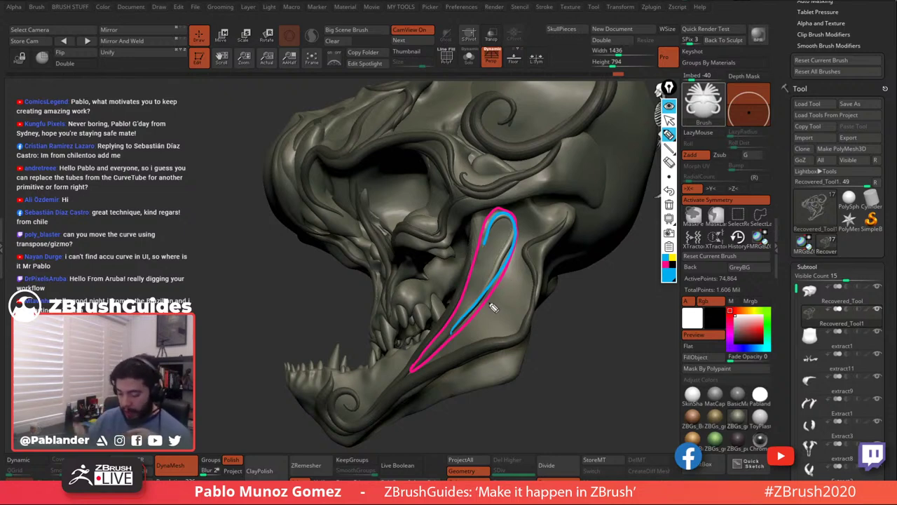
{"action": "mouse_move", "coordinate": [488, 236]}
{"action": "left_mouse_down"}
{"action": "mouse_move", "coordinate": [495, 220]}
{"action": "mouse_move", "coordinate": [520, 214]}
{"action": "mouse_move", "coordinate": [525, 234]}
{"action": "mouse_move", "coordinate": [510, 268]}
{"action": "mouse_move", "coordinate": [456, 341]}
{"action": "left_mouse_up"}
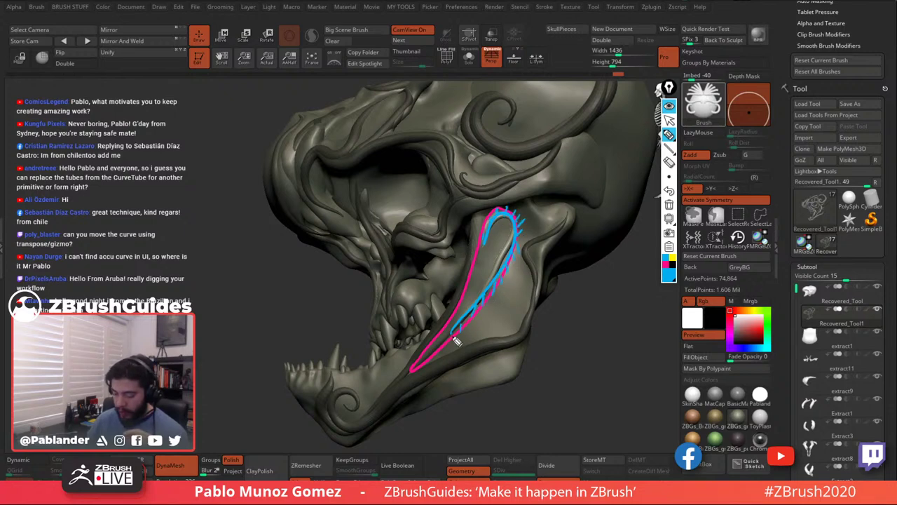
{"action": "left_click", "coordinate": [646, 245]}
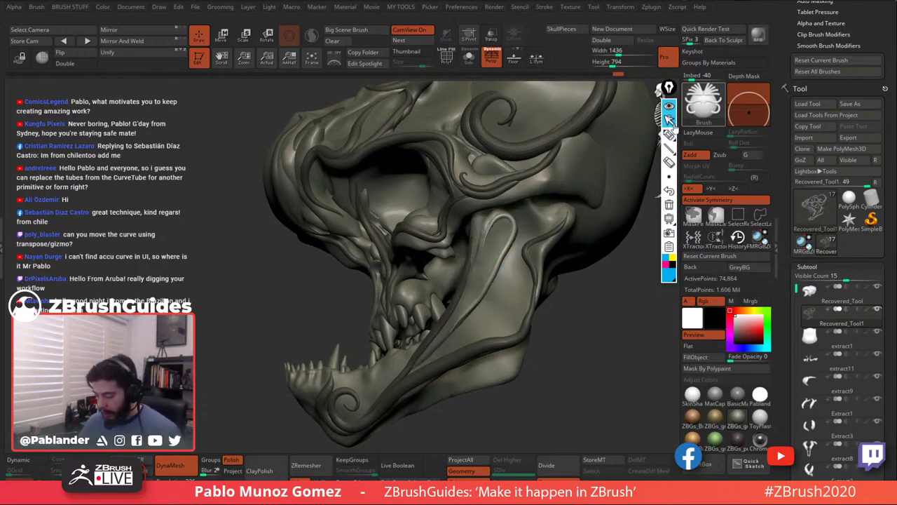
Draw a curve tube from the lower edge of the eye socket along the cheekbone arch to a curl behind the jaw joint.
{"action": "left_click_drag", "start_coordinate": [594, 282], "coordinate": [600, 233]}
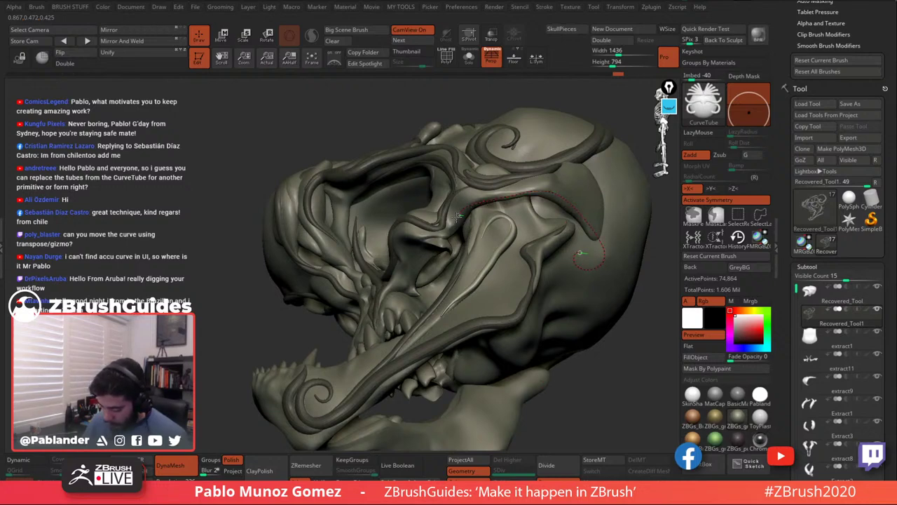
{"action": "left_click", "coordinate": [400, 219]}
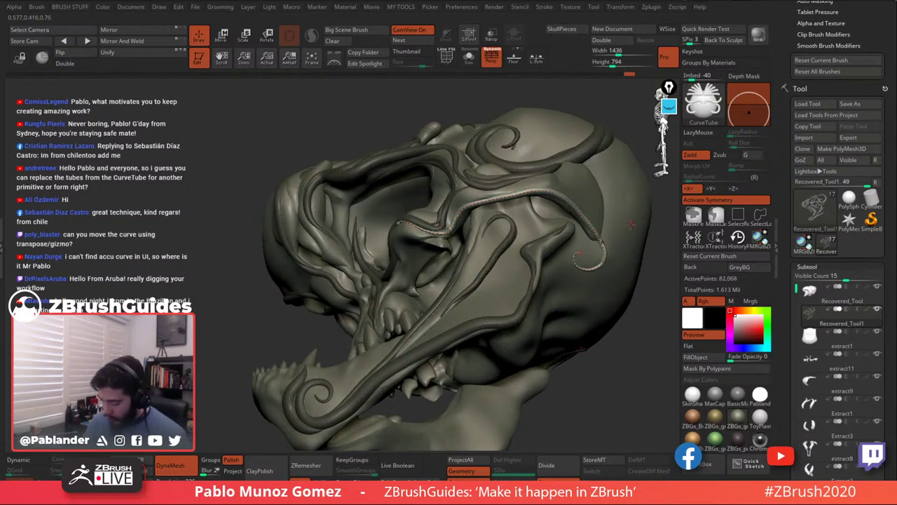
{"action": "left_click_drag", "start_coordinate": [632, 224], "coordinate": [557, 216]}
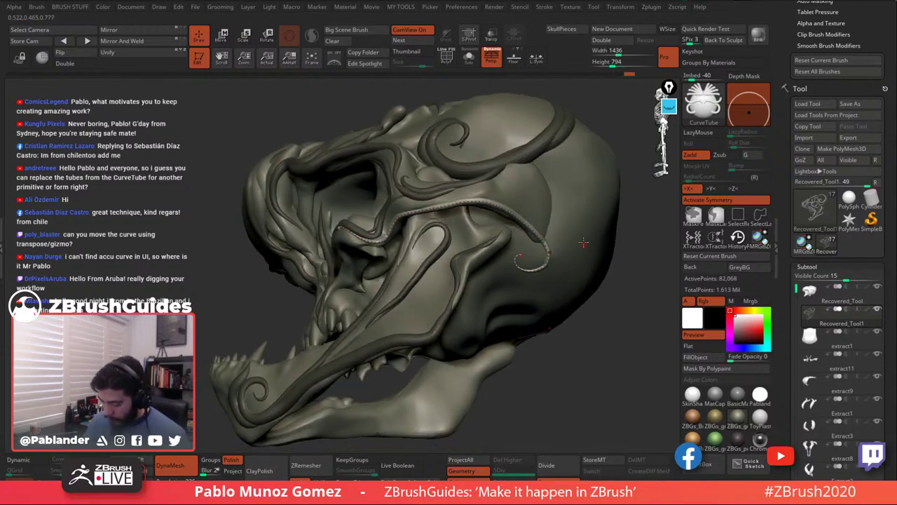
{"action": "left_click", "coordinate": [558, 215]}
{"action": "right_click", "coordinate": [574, 201]}
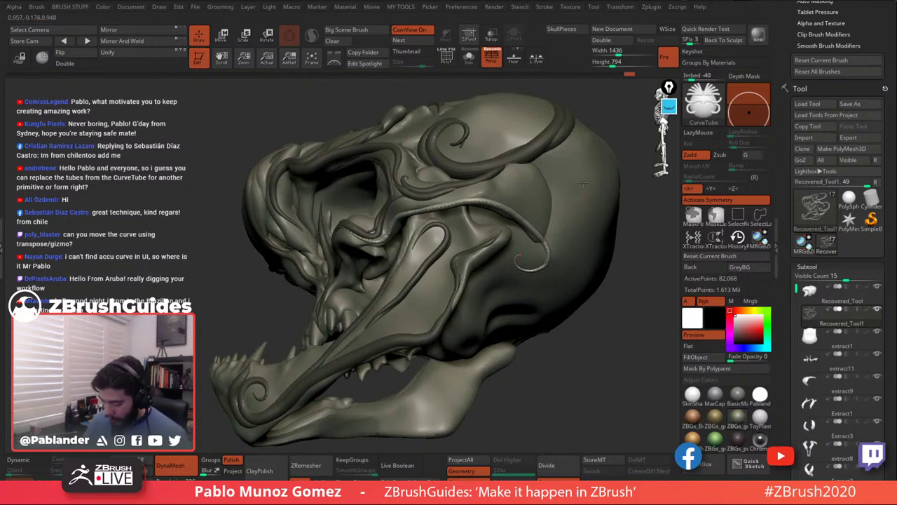
Readjust the thickness of the cheekbone curve tube, undoing an unwanted change to its curled end.
{"action": "right_click_drag", "start_coordinate": [583, 183], "coordinate": [591, 173]}
{"action": "left_click", "coordinate": [552, 242]}
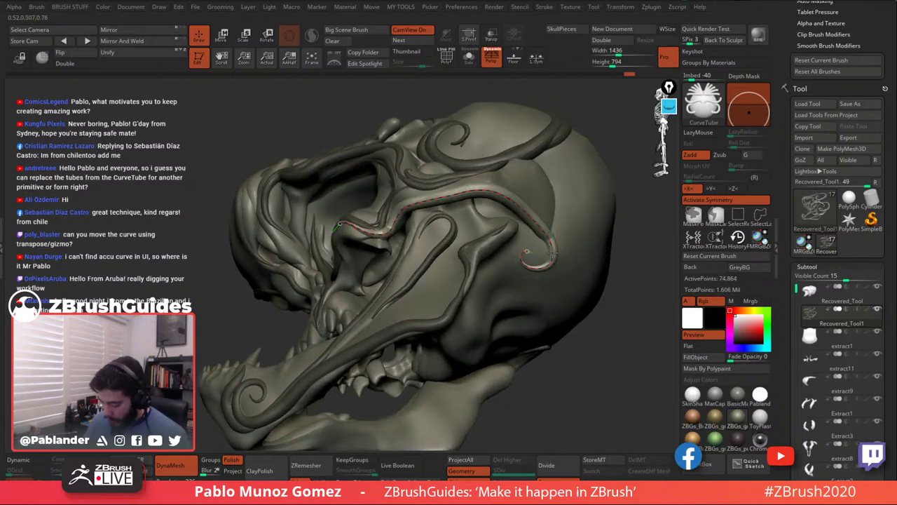
{"action": "right_click", "coordinate": [600, 212]}
{"action": "left_click_drag", "start_coordinate": [600, 212], "coordinate": [591, 212]}
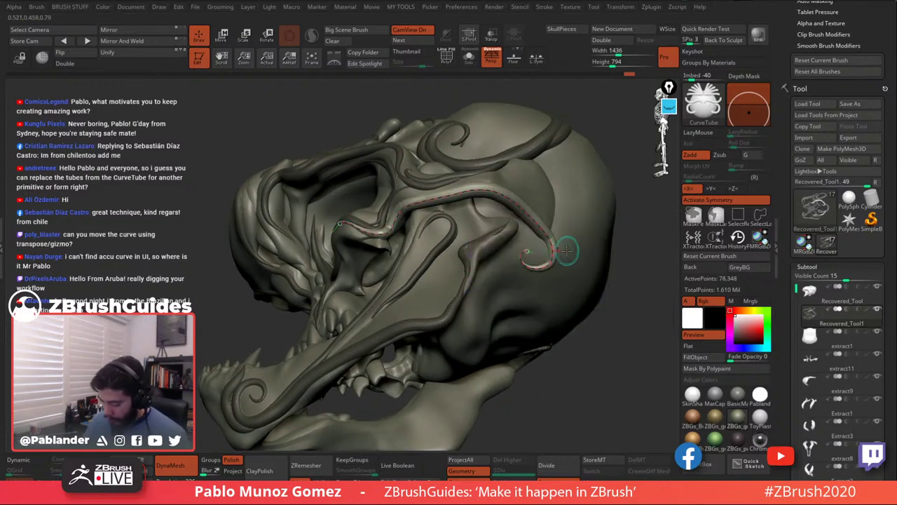
{"action": "left_click", "coordinate": [552, 243]}
{"action": "left_click_drag", "start_coordinate": [644, 291], "coordinate": [626, 289]}
{"action": "left_click", "coordinate": [550, 264]}
{"action": "key", "text": "ctrl+z"}
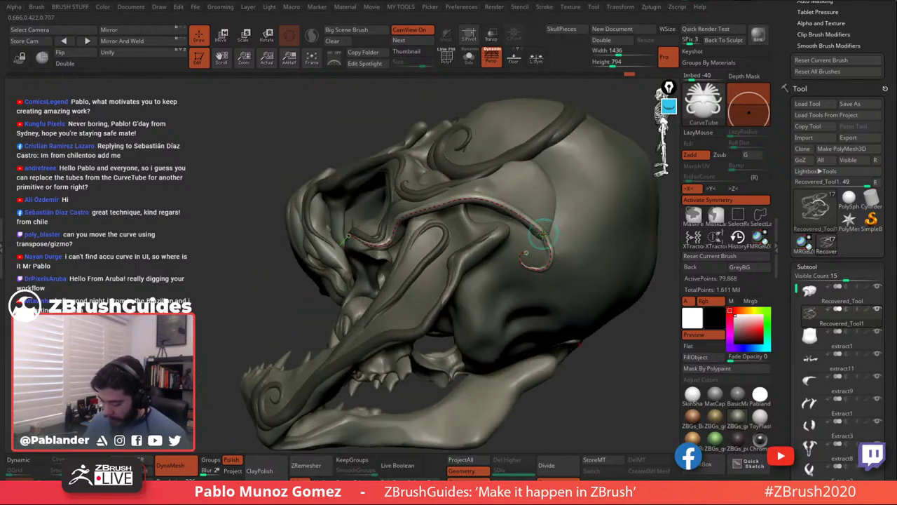
{"action": "left_click", "coordinate": [543, 233]}
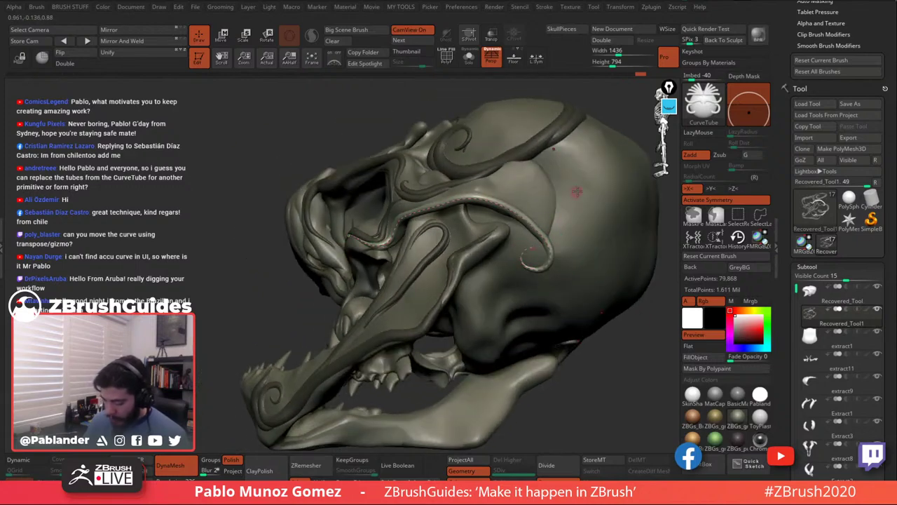
Reposition the cheekbone curve so the tube follows the bone from under the eye socket to its curl, and finalize it.
{"action": "right_click_drag", "start_coordinate": [577, 191], "coordinate": [570, 184]}
{"action": "right_click_drag", "start_coordinate": [521, 203], "coordinate": [530, 186]}
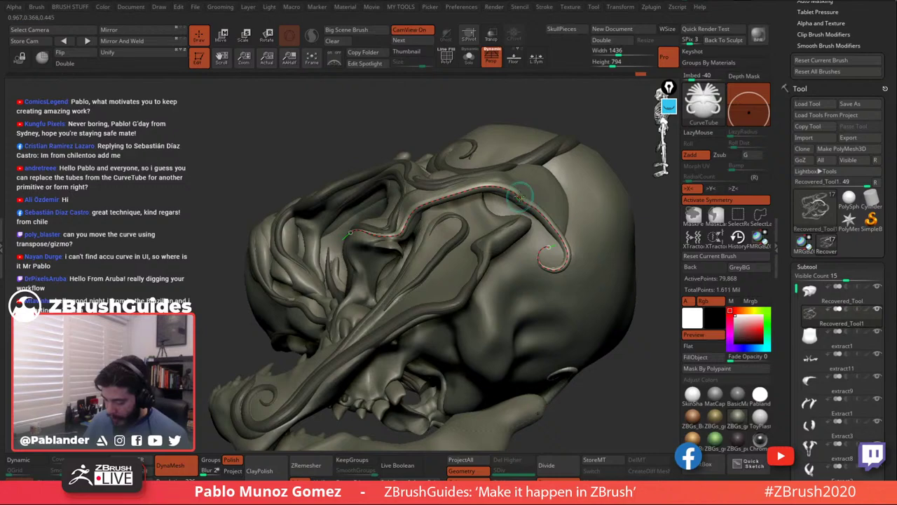
{"action": "left_click", "coordinate": [514, 194]}
{"action": "left_click_drag", "start_coordinate": [407, 233], "coordinate": [402, 231]}
{"action": "right_click_drag", "start_coordinate": [425, 220], "coordinate": [428, 276]}
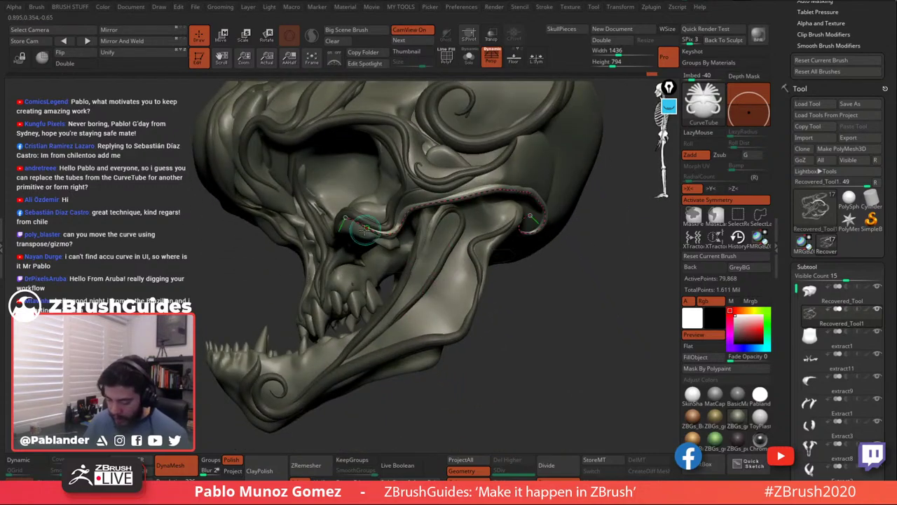
{"action": "right_click_drag", "start_coordinate": [365, 229], "coordinate": [428, 219]}
{"action": "left_click_drag", "start_coordinate": [358, 213], "coordinate": [368, 202]}
{"action": "right_click_drag", "start_coordinate": [522, 226], "coordinate": [495, 226]}
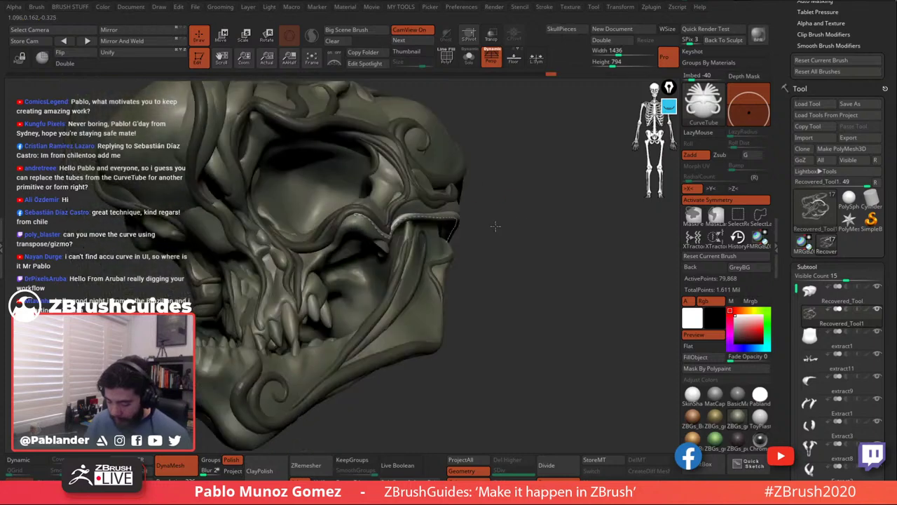
{"action": "left_click_drag", "start_coordinate": [495, 226], "coordinate": [561, 266]}
{"action": "left_click_drag", "start_coordinate": [563, 314], "coordinate": [449, 201]}
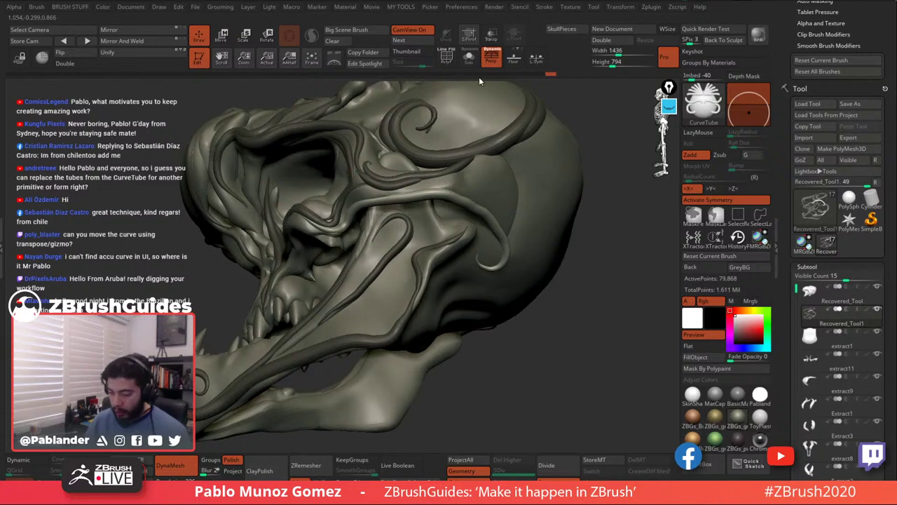
Check the tubes in isolation, then thicken the cheekbone tube with the Inflat brush and smooth it toward its curled end.
{"action": "left_click", "coordinate": [469, 56]}
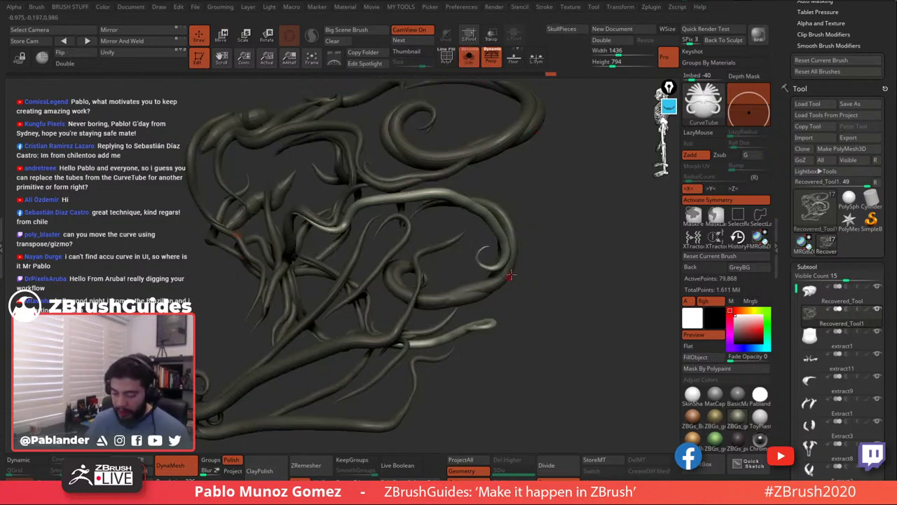
{"action": "left_click", "coordinate": [469, 57]}
{"action": "key", "text": "b"}
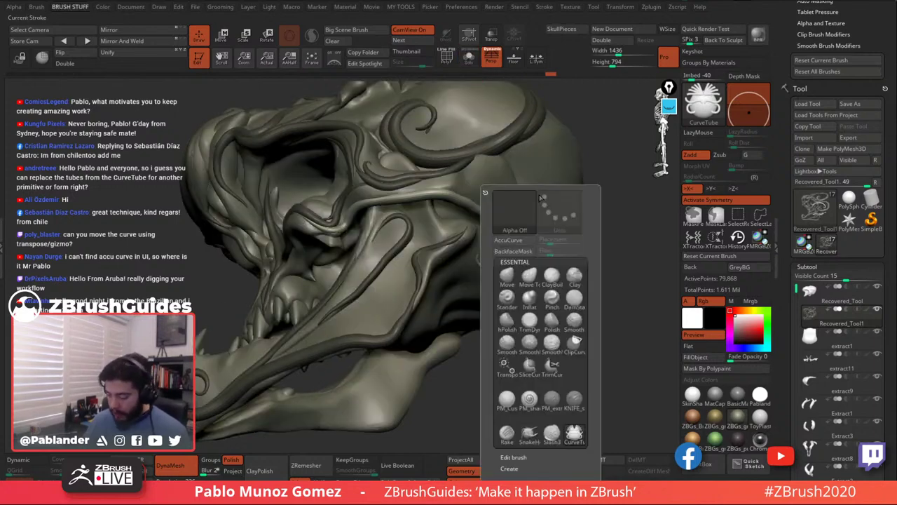
{"action": "key", "text": "i"}
{"action": "key", "text": "n"}
{"action": "key", "text": "space"}
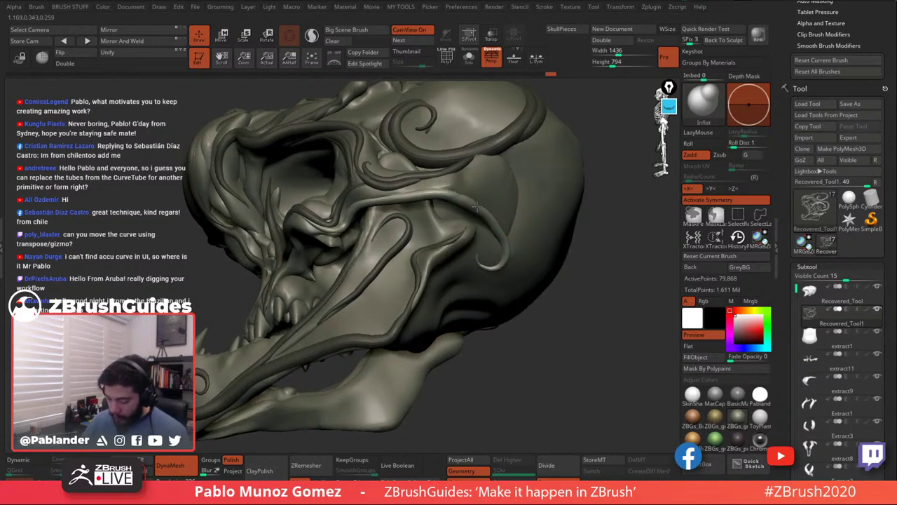
{"action": "mouse_move", "coordinate": [476, 206]}
{"action": "left_mouse_down"}
{"action": "mouse_move", "coordinate": [440, 192]}
{"action": "mouse_move", "coordinate": [354, 203]}
{"action": "left_mouse_up"}
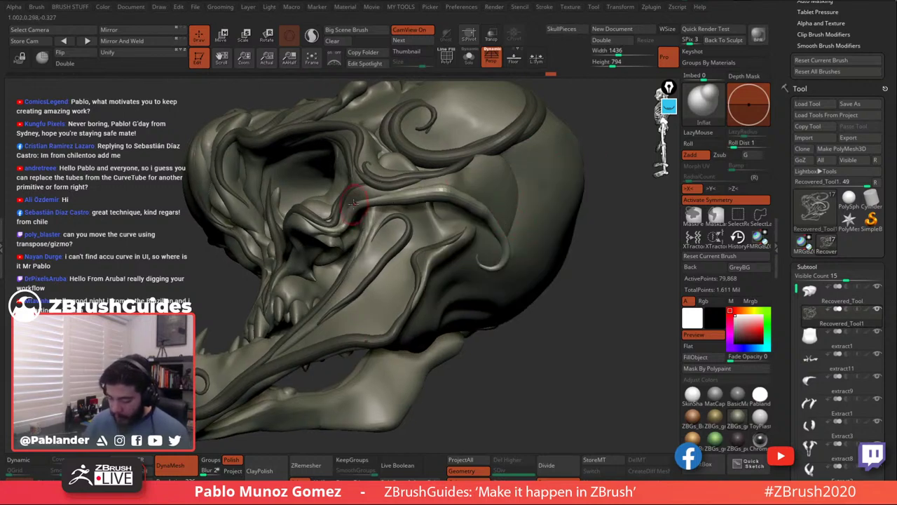
{"action": "right_click_drag", "start_coordinate": [354, 204], "coordinate": [281, 189]}
{"action": "mouse_move", "coordinate": [458, 185]}
{"action": "left_mouse_down", "text": "shift"}
{"action": "mouse_move", "coordinate": [421, 203]}
{"action": "mouse_move", "coordinate": [480, 201]}
{"action": "mouse_move", "coordinate": [499, 218]}
{"action": "mouse_move", "coordinate": [468, 196]}
{"action": "mouse_move", "coordinate": [508, 214]}
{"action": "mouse_move", "coordinate": [520, 233]}
{"action": "left_mouse_up", "text": "shift"}
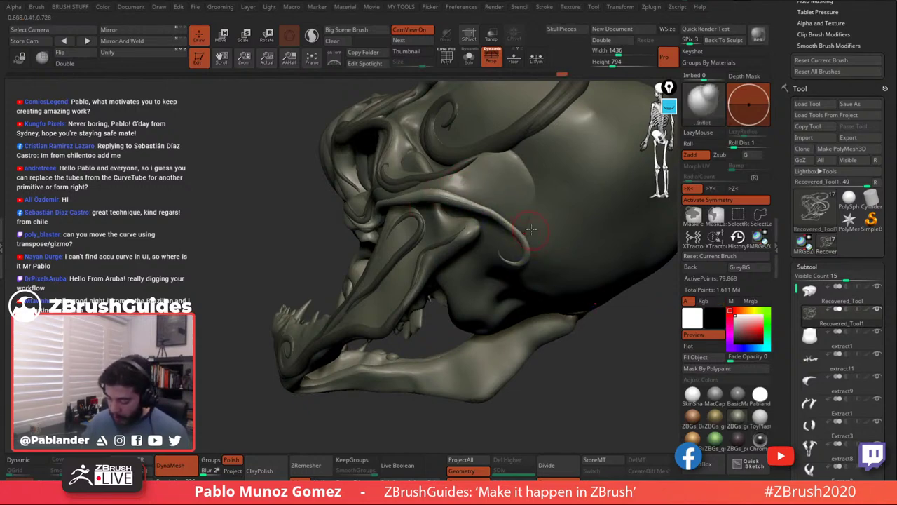
{"action": "right_click_drag", "start_coordinate": [539, 210], "coordinate": [659, 239]}
{"action": "left_click_drag", "start_coordinate": [529, 250], "coordinate": [502, 260], "text": "shift"}
{"action": "left_click_drag", "start_coordinate": [519, 230], "coordinate": [507, 266]}
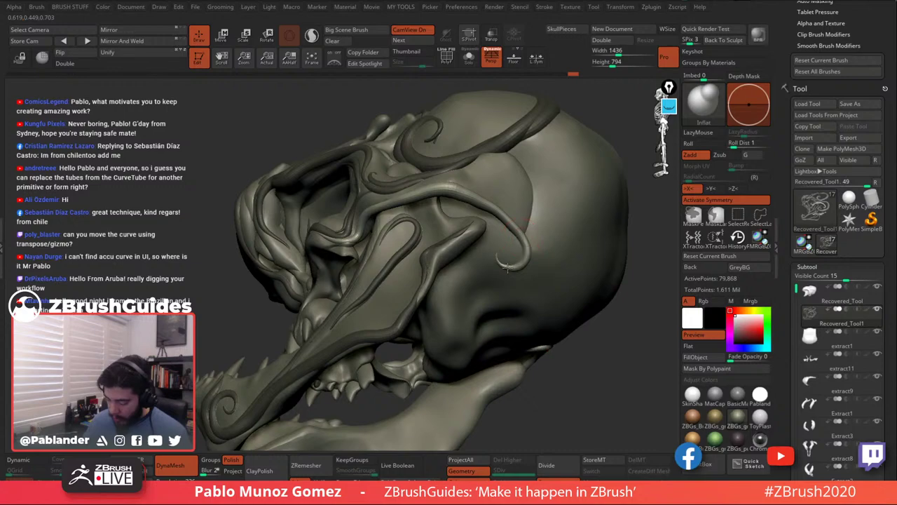
Inflate the middle of the cheekbone tube and smooth its transition toward the eye socket.
{"action": "right_click_drag", "start_coordinate": [515, 260], "coordinate": [448, 228]}
{"action": "mouse_move", "coordinate": [443, 203]}
{"action": "left_mouse_down", "text": "shift"}
{"action": "mouse_move", "coordinate": [422, 199]}
{"action": "mouse_move", "coordinate": [449, 202]}
{"action": "left_mouse_up", "text": "shift"}
{"action": "right_click_drag", "start_coordinate": [526, 210], "coordinate": [596, 200]}
{"action": "left_click_drag", "start_coordinate": [448, 196], "coordinate": [506, 225]}
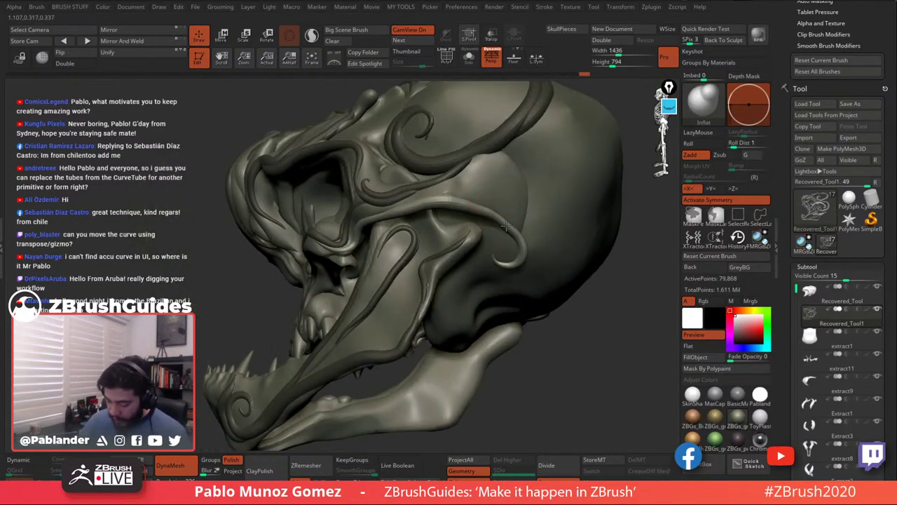
{"action": "right_click_drag", "start_coordinate": [506, 224], "coordinate": [442, 210]}
{"action": "mouse_move", "coordinate": [438, 209]}
{"action": "left_mouse_down", "text": "shift"}
{"action": "mouse_move", "coordinate": [394, 212]}
{"action": "mouse_move", "coordinate": [354, 241]}
{"action": "left_mouse_up", "text": "shift"}
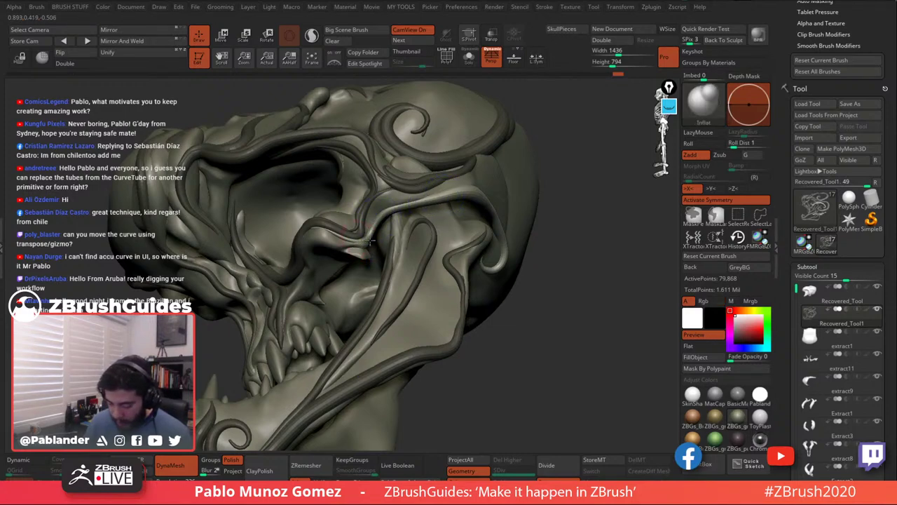
Shift the front section of the cheekbone tube with the Move brush to fit it against the bone.
{"action": "key", "text": "b"}
{"action": "key", "text": "m"}
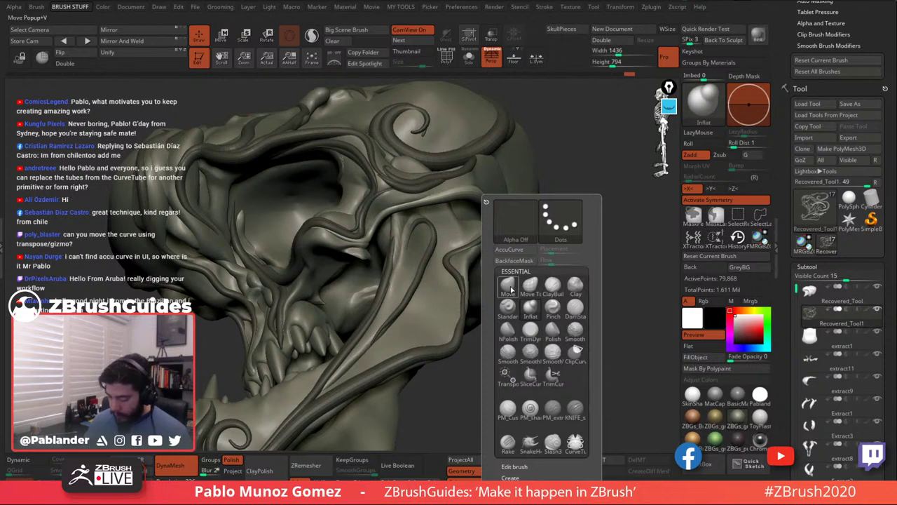
{"action": "key", "text": "v"}
{"action": "key", "text": "space"}
{"action": "left_click_drag", "start_coordinate": [434, 206], "coordinate": [415, 206]}
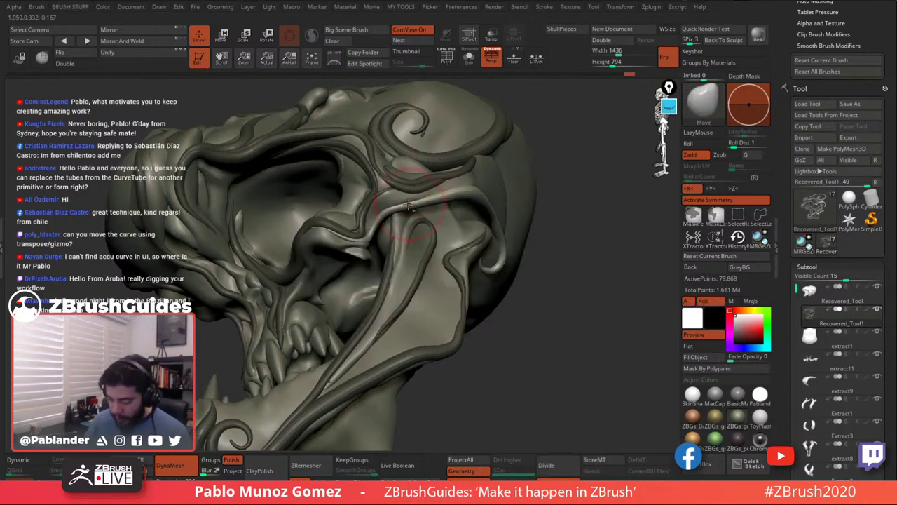
{"action": "right_click_drag", "start_coordinate": [482, 184], "coordinate": [459, 205]}
Pull a point upward from the cheekbone tube's upper edge with a resized Move brush, and refine the tube's rear section.
{"action": "key", "text": "b"}
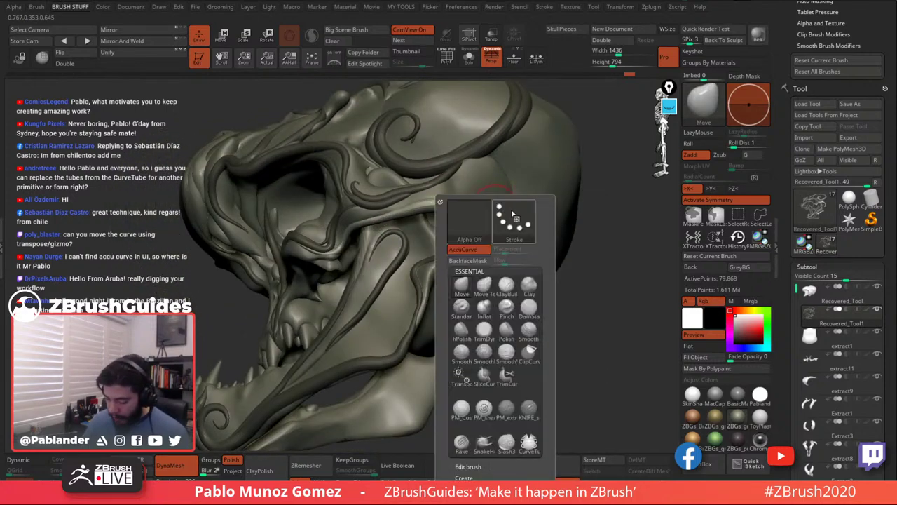
{"action": "left_click", "coordinate": [471, 283]}
{"action": "key", "text": "space"}
{"action": "left_click_drag", "start_coordinate": [492, 193], "coordinate": [482, 193]}
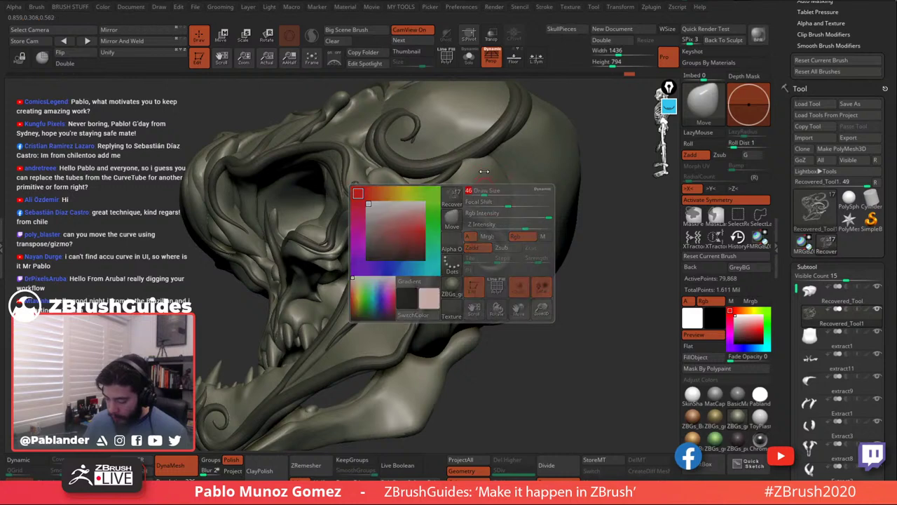
{"action": "mouse_move", "coordinate": [481, 193]}
{"action": "right_mouse_down"}
{"action": "mouse_move", "coordinate": [465, 204]}
{"action": "mouse_move", "coordinate": [438, 198]}
{"action": "right_mouse_up"}
{"action": "key", "text": "space"}
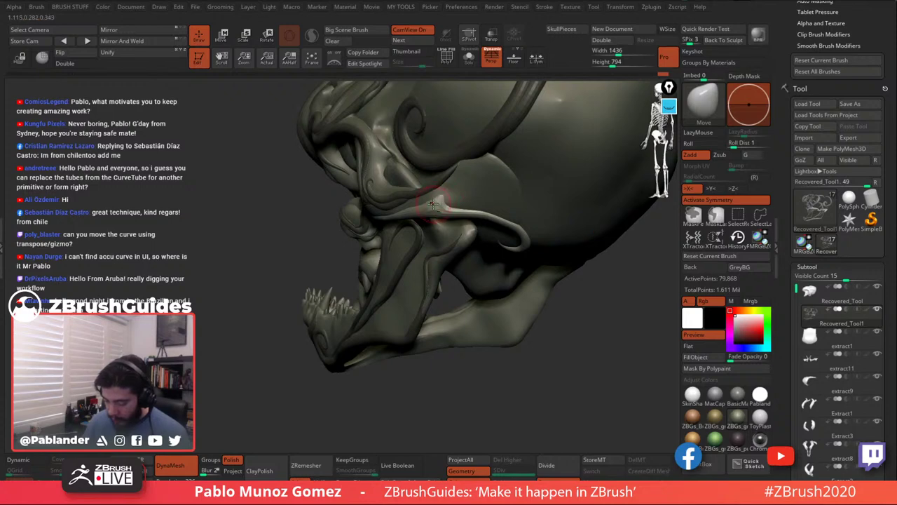
{"action": "right_click_drag", "start_coordinate": [515, 238], "coordinate": [456, 210]}
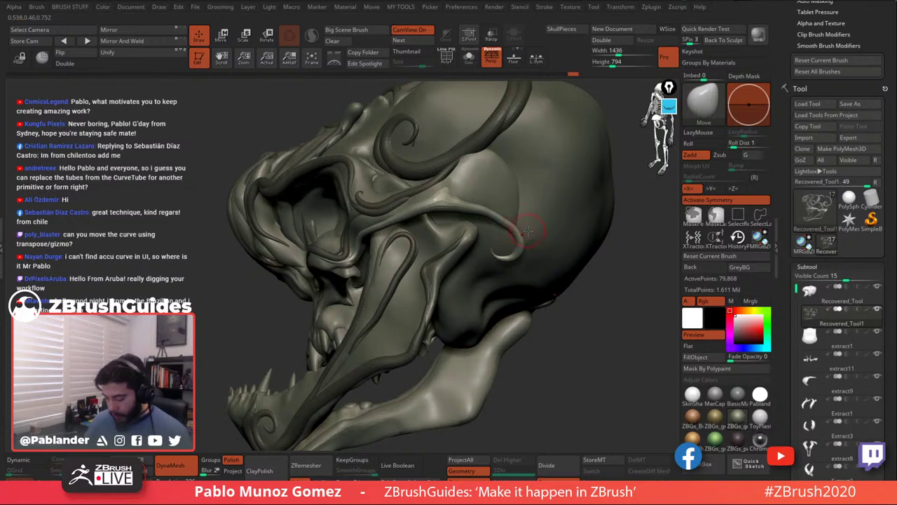
{"action": "right_click_drag", "start_coordinate": [528, 231], "coordinate": [505, 155]}
Isolate the curve tubes, try remeshing them together with DynaMesh, and show the whole skull again.
{"action": "left_click", "coordinate": [469, 57]}
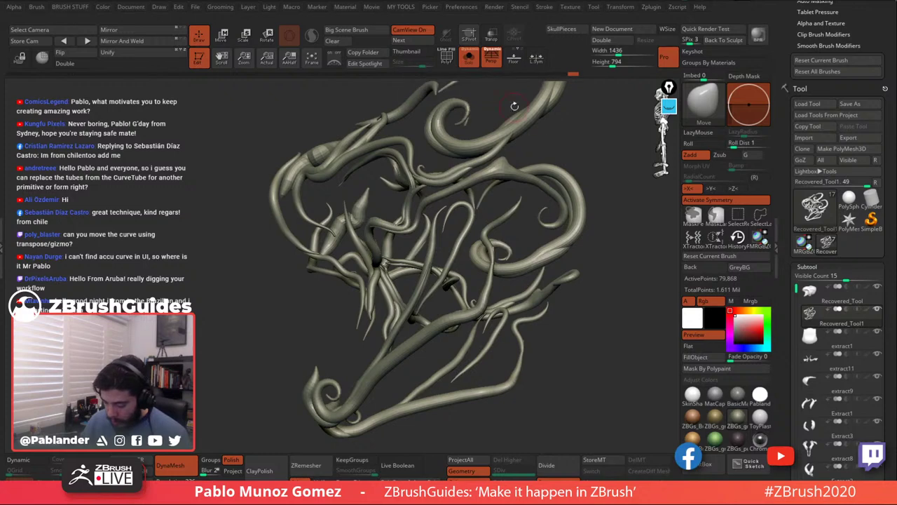
{"action": "right_click_drag", "start_coordinate": [513, 106], "coordinate": [535, 153]}
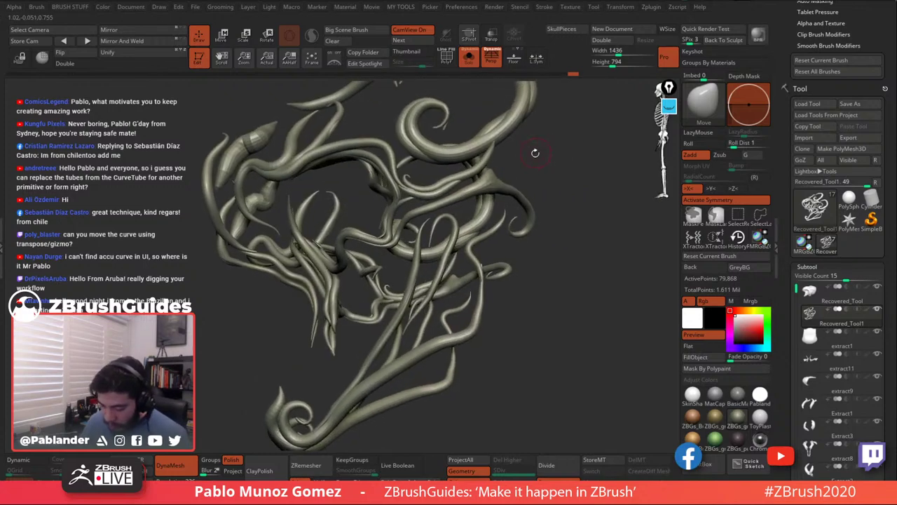
{"action": "mouse_move", "coordinate": [568, 184]}
{"action": "right_mouse_down", "text": "ctrl"}
{"action": "mouse_move", "coordinate": [572, 209]}
{"action": "mouse_move", "coordinate": [557, 178]}
{"action": "right_mouse_up", "text": "ctrl"}
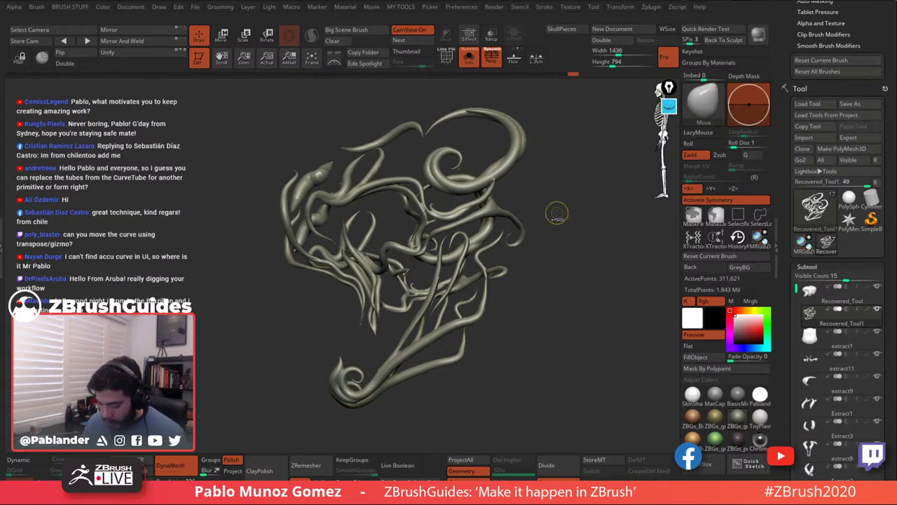
{"action": "left_click", "coordinate": [469, 57]}
Draw a mirrored CurveTube from the lower forehead down the bridge of the nose on the curve tubes subtool.
{"action": "right_click_drag", "start_coordinate": [569, 241], "coordinate": [561, 307]}
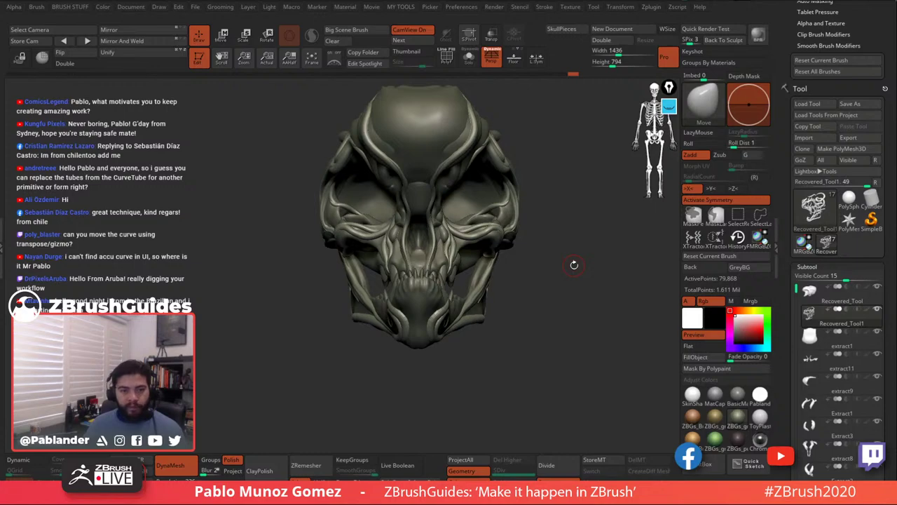
{"action": "right_click_drag", "start_coordinate": [565, 255], "coordinate": [572, 283]}
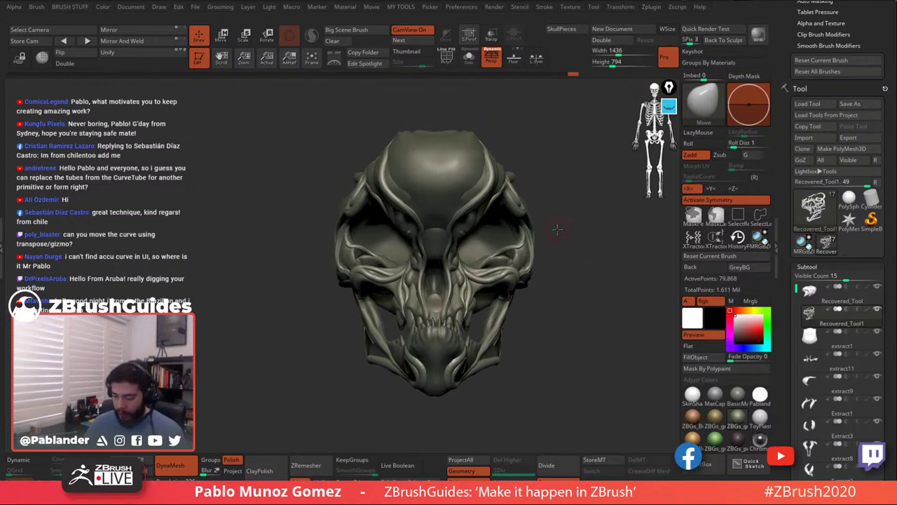
{"action": "right_click_drag", "start_coordinate": [557, 229], "coordinate": [561, 254], "text": "ctrl"}
{"action": "left_click", "coordinate": [696, 116]}
{"action": "left_click", "coordinate": [697, 116]}
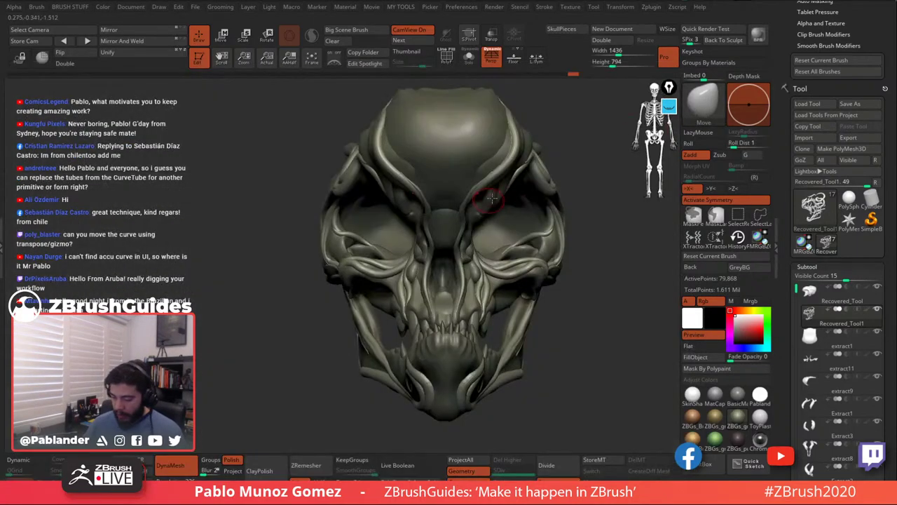
{"action": "key", "text": "b"}
{"action": "left_click", "coordinate": [485, 222]}
{"action": "right_click_drag", "start_coordinate": [485, 192], "coordinate": [469, 172]}
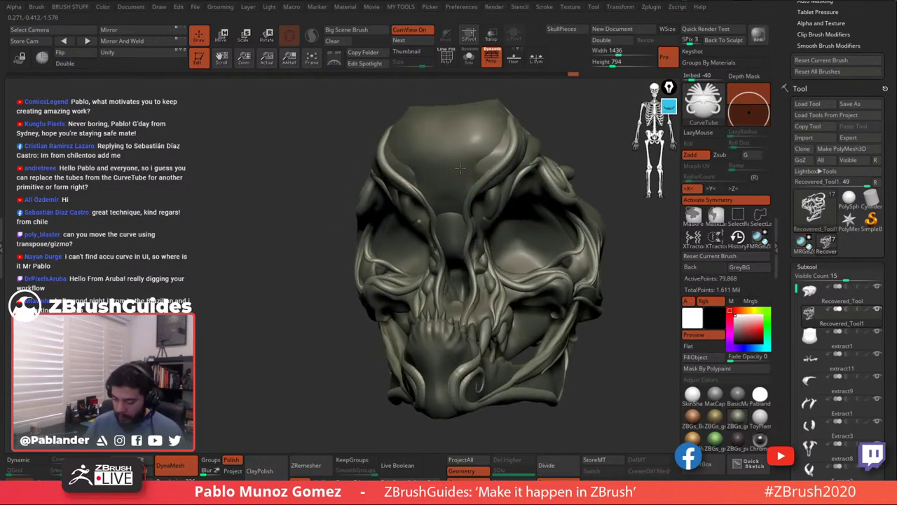
{"action": "left_click_drag", "start_coordinate": [457, 245], "coordinate": [453, 254]}
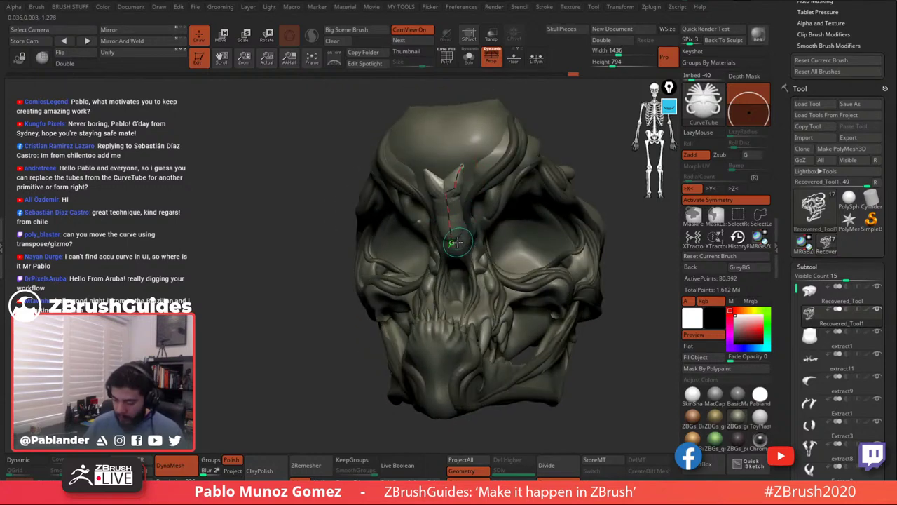
Reduce the draw size and update the nose-bridge curve to thin its mirrored tubes.
{"action": "right_click_drag", "start_coordinate": [459, 260], "coordinate": [536, 221]}
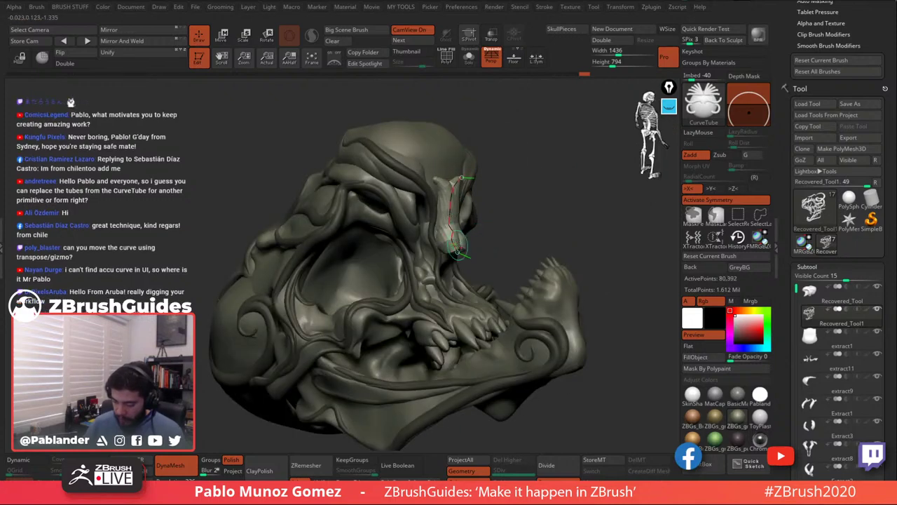
{"action": "right_click_drag", "start_coordinate": [510, 223], "coordinate": [465, 229]}
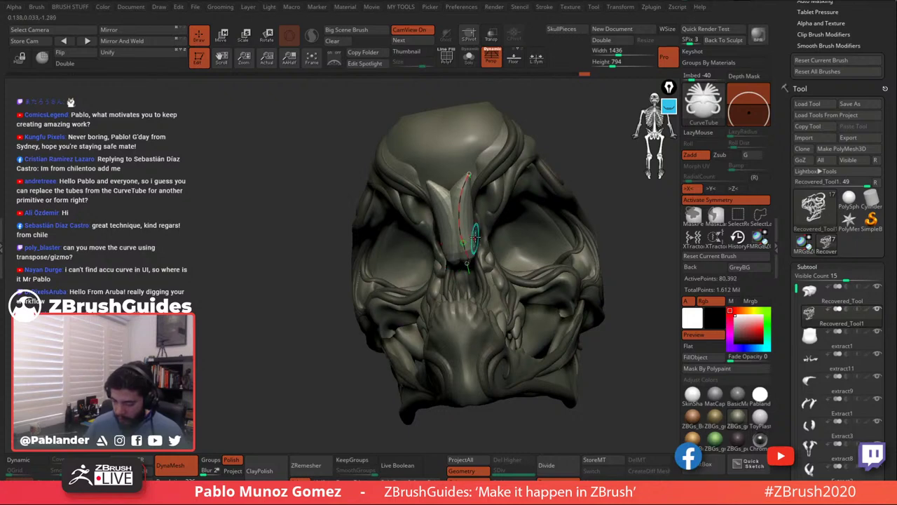
{"action": "right_click_drag", "start_coordinate": [460, 264], "coordinate": [387, 255]}
{"action": "right_click", "coordinate": [387, 254]}
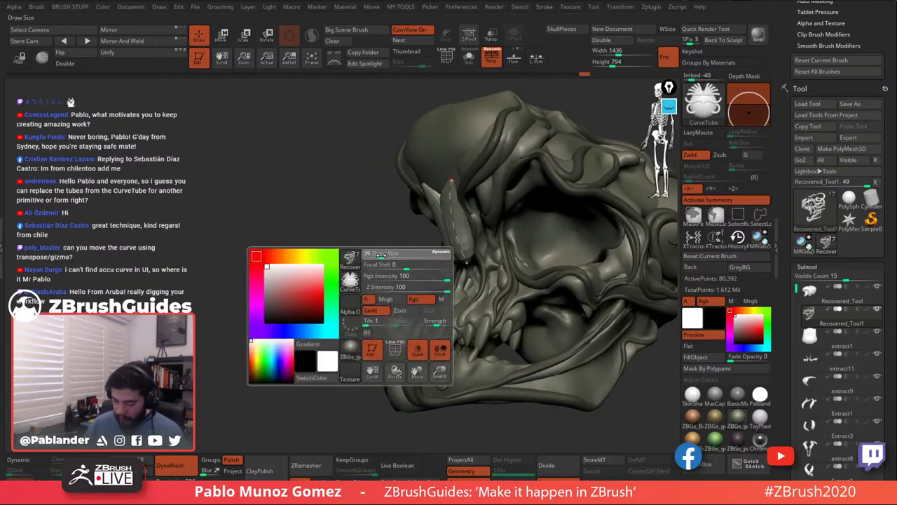
{"action": "left_click_drag", "start_coordinate": [452, 180], "coordinate": [466, 179]}
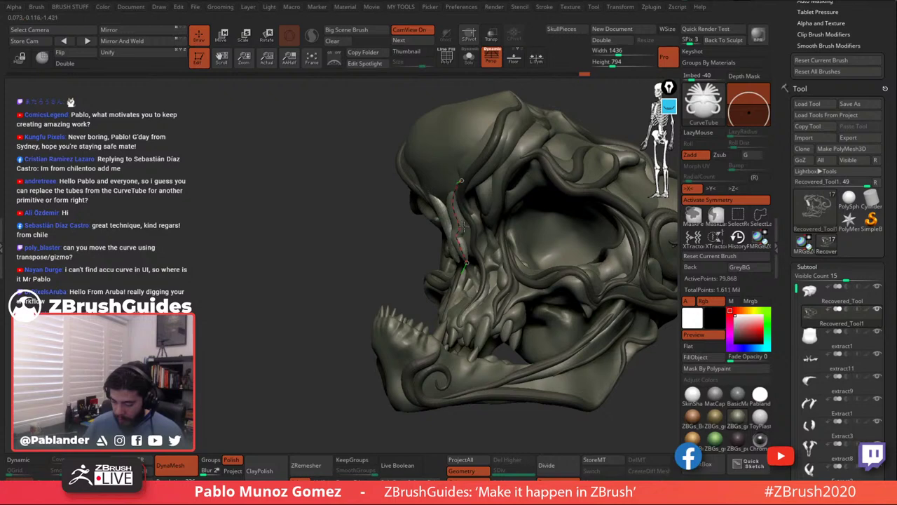
Reposition the upper end of the nose-bridge curve to fit the forehead surface beside the brow tubes.
{"action": "mouse_move", "coordinate": [458, 249]}
{"action": "right_mouse_down"}
{"action": "mouse_move", "coordinate": [496, 232]}
{"action": "mouse_move", "coordinate": [558, 236]}
{"action": "mouse_move", "coordinate": [530, 246]}
{"action": "mouse_move", "coordinate": [551, 232]}
{"action": "mouse_move", "coordinate": [516, 215]}
{"action": "right_mouse_up"}
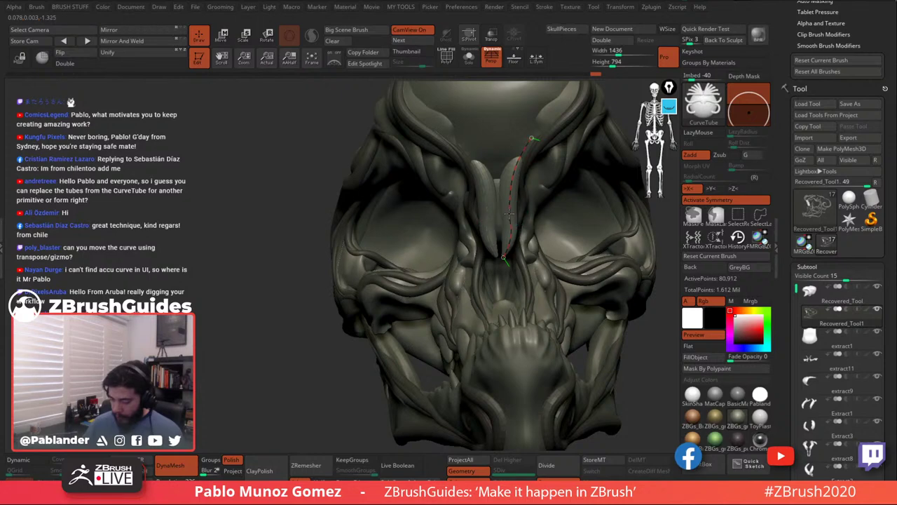
{"action": "right_click_drag", "start_coordinate": [524, 206], "coordinate": [487, 227], "text": "alt"}
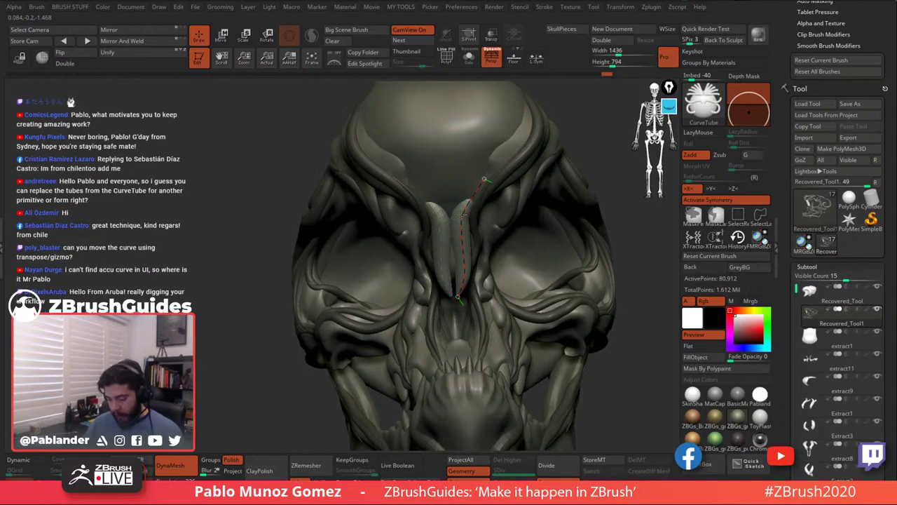
{"action": "right_click_drag", "start_coordinate": [509, 195], "coordinate": [571, 184]}
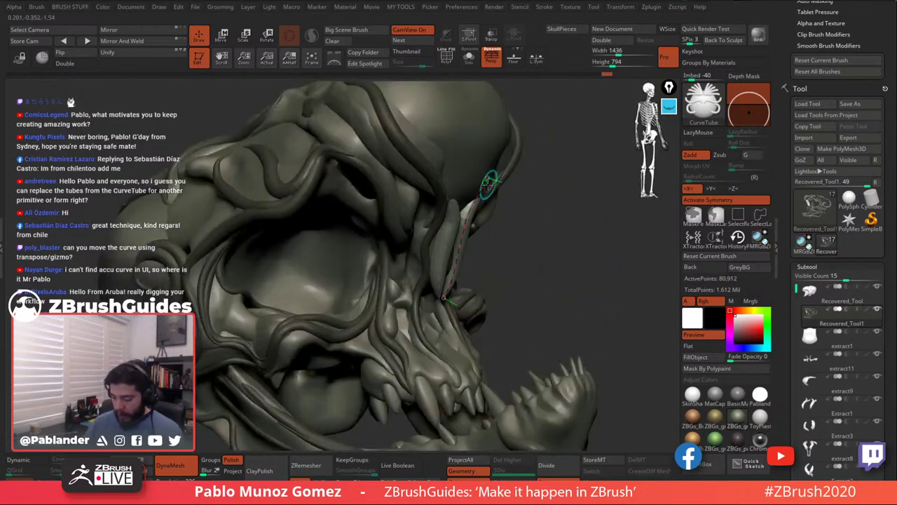
{"action": "right_click_drag", "start_coordinate": [488, 184], "coordinate": [491, 180]}
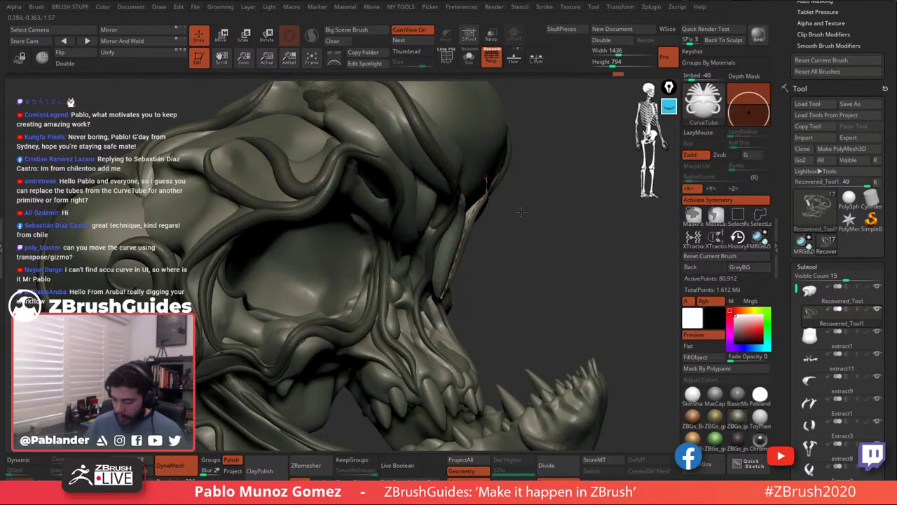
{"action": "right_click_drag", "start_coordinate": [487, 178], "coordinate": [454, 243]}
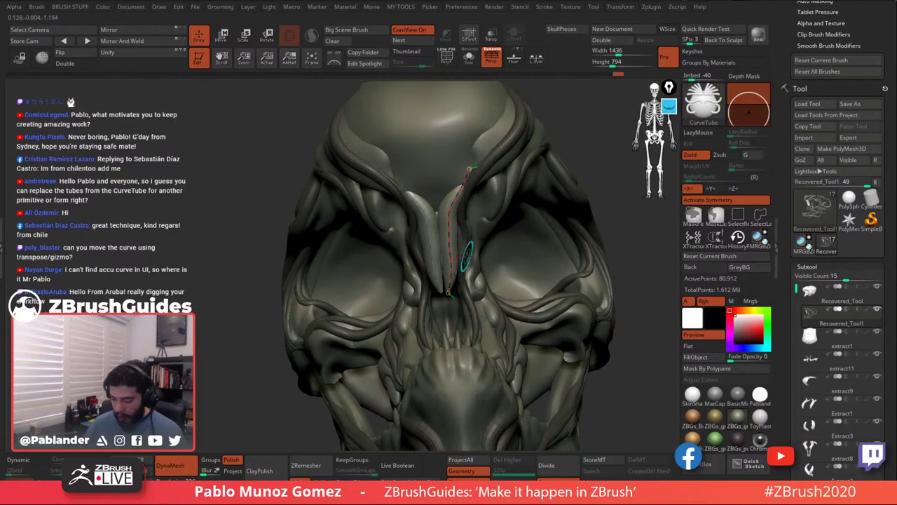
Adjust the lower end of the nose-bridge curve to seat it at the top of the nasal opening.
{"action": "mouse_move", "coordinate": [448, 281]}
{"action": "right_mouse_down"}
{"action": "mouse_move", "coordinate": [446, 260]}
{"action": "mouse_move", "coordinate": [442, 292]}
{"action": "mouse_move", "coordinate": [448, 291]}
{"action": "right_mouse_up"}
{"action": "left_click_drag", "start_coordinate": [449, 292], "coordinate": [457, 288]}
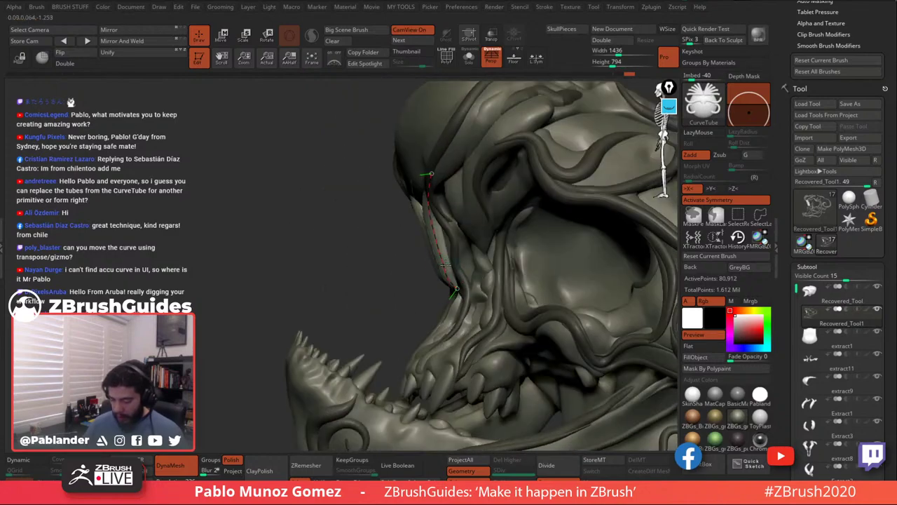
{"action": "right_click_drag", "start_coordinate": [386, 277], "coordinate": [552, 254]}
{"action": "right_click_drag", "start_coordinate": [560, 176], "coordinate": [490, 246]}
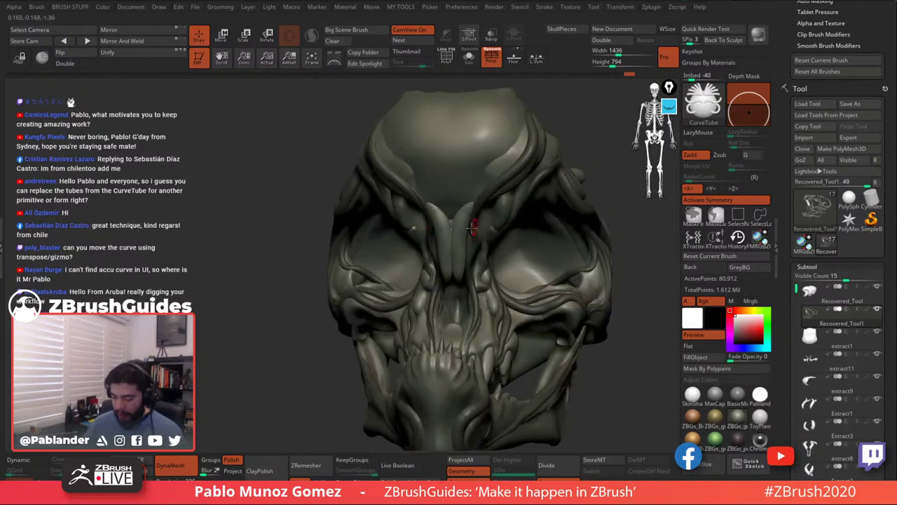
Pull the upper ends of the nose-bridge tubes into the brow tubes with a resized Move brush.
{"action": "key", "text": "b"}
{"action": "key", "text": "m"}
{"action": "key", "text": "v"}
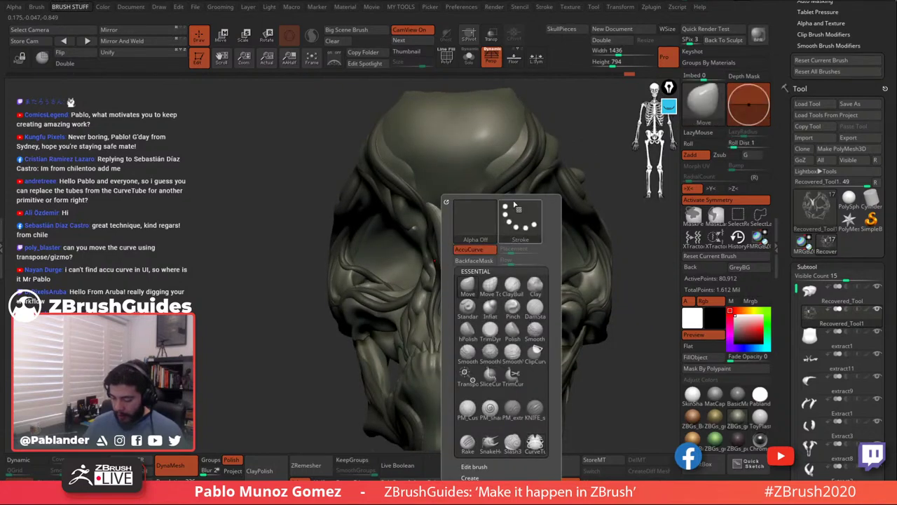
{"action": "key", "text": "space"}
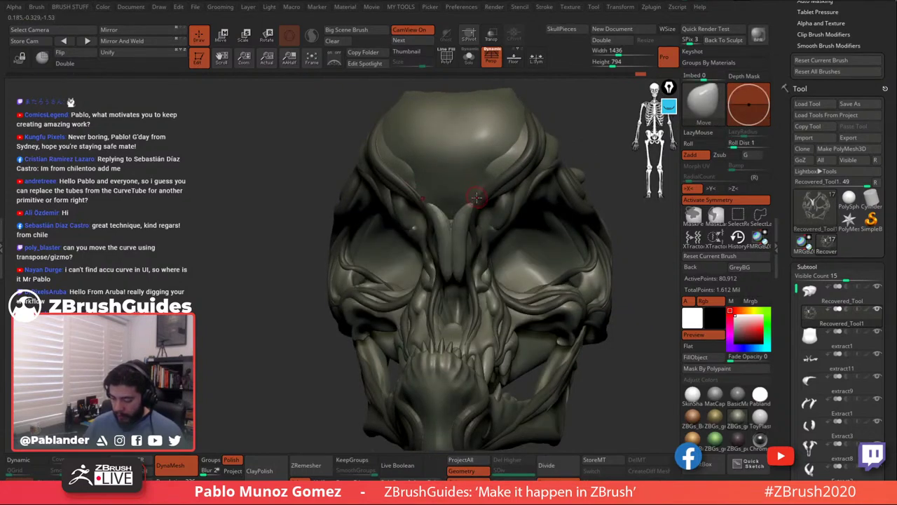
{"action": "key", "text": "space"}
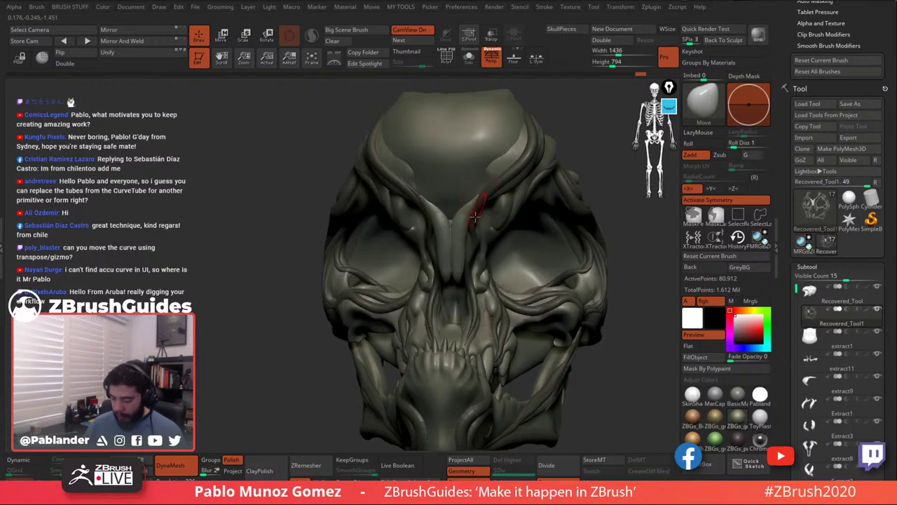
{"action": "right_click_drag", "start_coordinate": [469, 262], "coordinate": [478, 240]}
{"action": "right_click_drag", "start_coordinate": [474, 114], "coordinate": [448, 256]}
Enlarge the Move brush and shift the lower tips of the nose-bridge tubes to fit over the nasal opening.
{"action": "key", "text": "space"}
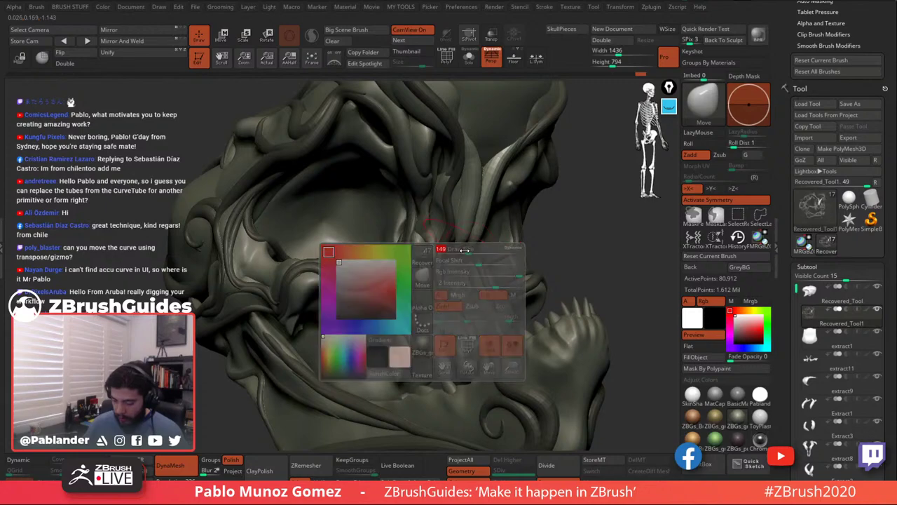
{"action": "left_click_drag", "start_coordinate": [462, 261], "coordinate": [466, 252]}
{"action": "right_click_drag", "start_coordinate": [462, 254], "coordinate": [367, 244]}
{"action": "left_click_drag", "start_coordinate": [366, 245], "coordinate": [367, 258]}
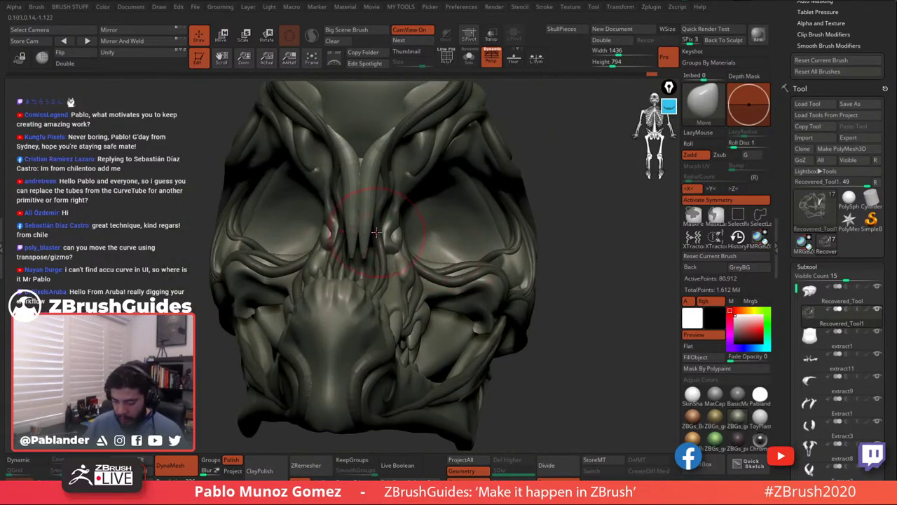
{"action": "right_click_drag", "start_coordinate": [449, 242], "coordinate": [368, 244]}
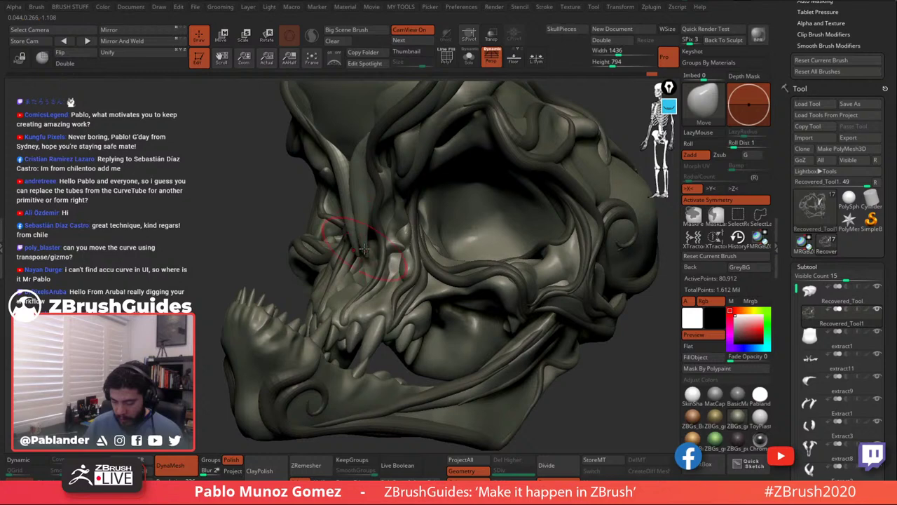
{"action": "mouse_move", "coordinate": [367, 248]}
{"action": "right_mouse_down"}
{"action": "mouse_move", "coordinate": [376, 226]}
{"action": "mouse_move", "coordinate": [379, 256]}
{"action": "right_mouse_up"}
Resize the Move brush, reselect the curve tubes subtool, and widen the side of the nose-bridge tube toward the eye socket.
{"action": "key", "text": "space"}
{"action": "key", "text": "space"}
{"action": "left_click_drag", "start_coordinate": [380, 222], "coordinate": [372, 220]}
{"action": "left_click", "coordinate": [375, 221], "text": "alt"}
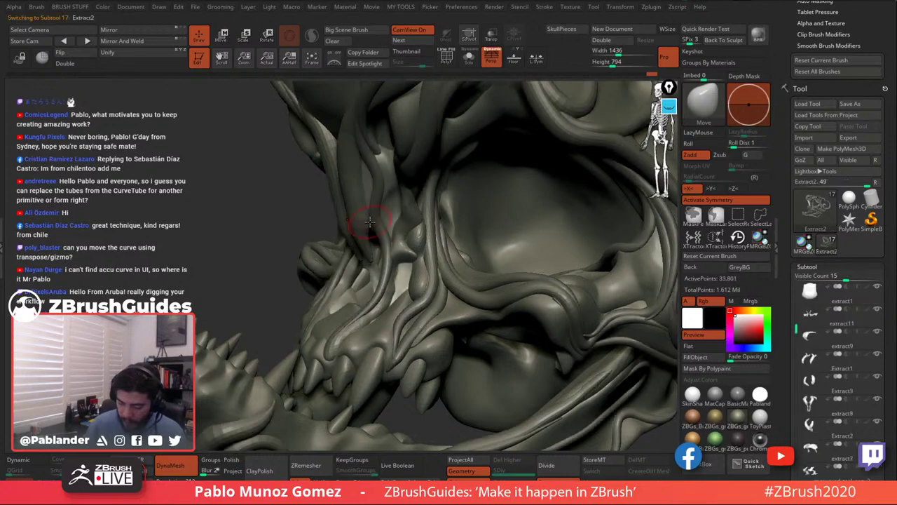
{"action": "left_click", "coordinate": [369, 222], "text": "alt"}
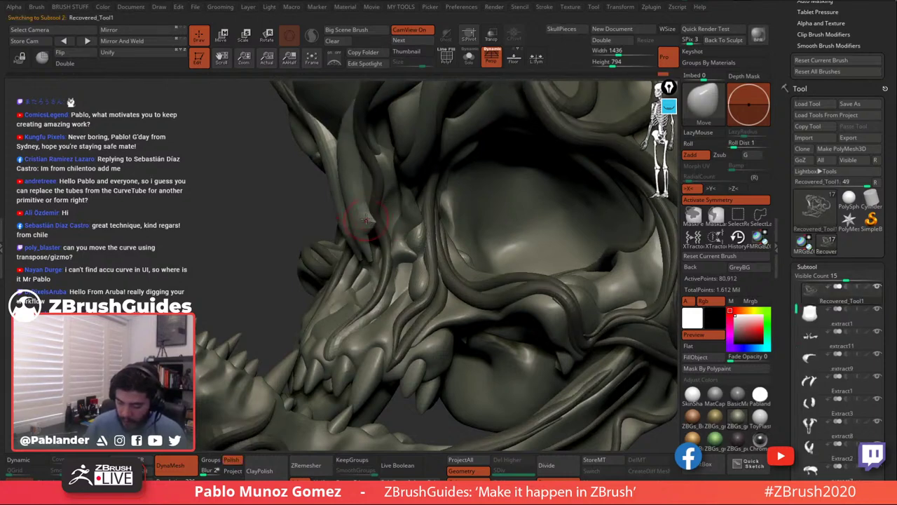
{"action": "right_click_drag", "start_coordinate": [365, 218], "coordinate": [367, 187]}
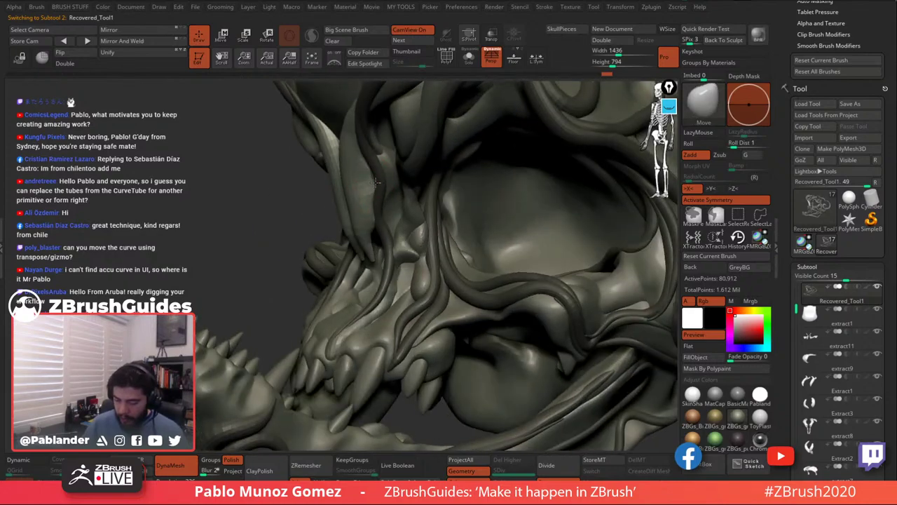
{"action": "right_click_drag", "start_coordinate": [379, 176], "coordinate": [371, 171]}
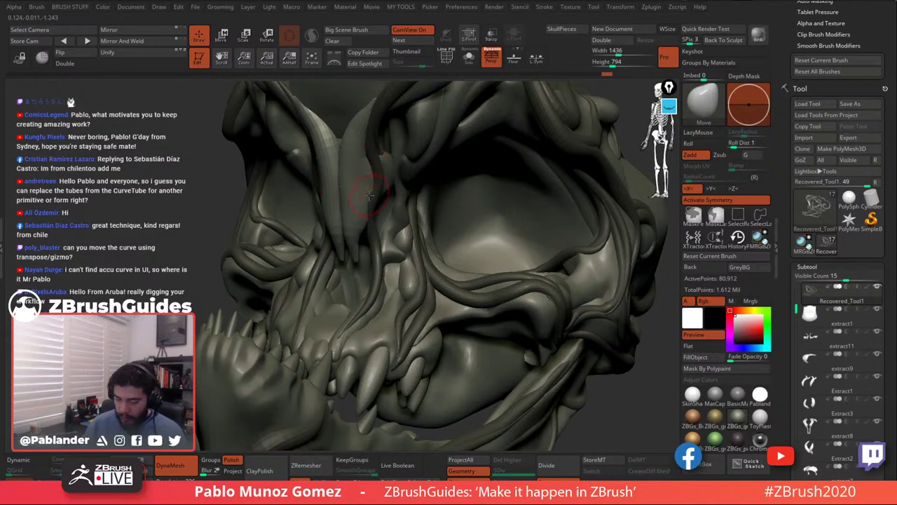
Reshape the profile of the nose-bridge tubes from the side with a resized Move brush.
{"action": "right_click_drag", "start_coordinate": [374, 208], "coordinate": [465, 206]}
{"action": "mouse_move", "coordinate": [536, 255]}
{"action": "right_mouse_down"}
{"action": "mouse_move", "coordinate": [524, 264]}
{"action": "mouse_move", "coordinate": [481, 234]}
{"action": "right_mouse_up"}
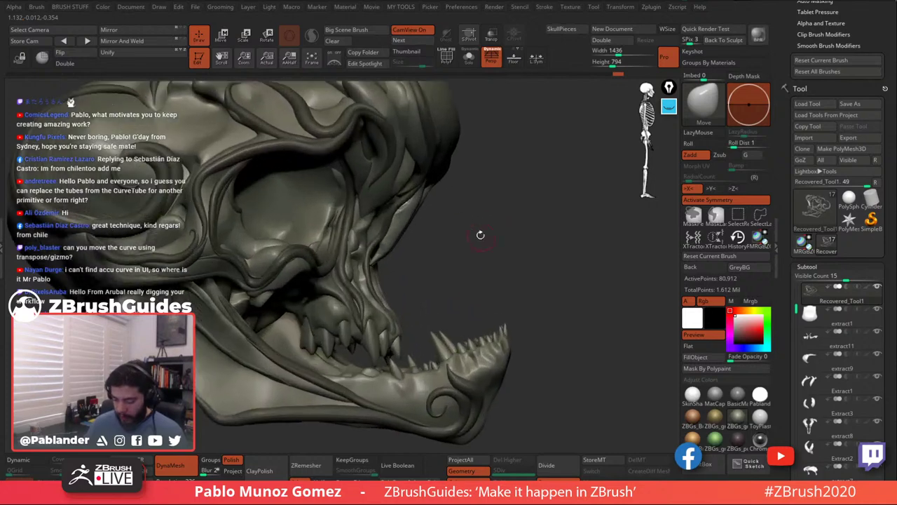
{"action": "key", "text": "s"}
{"action": "left_click_drag", "start_coordinate": [455, 228], "coordinate": [463, 230]}
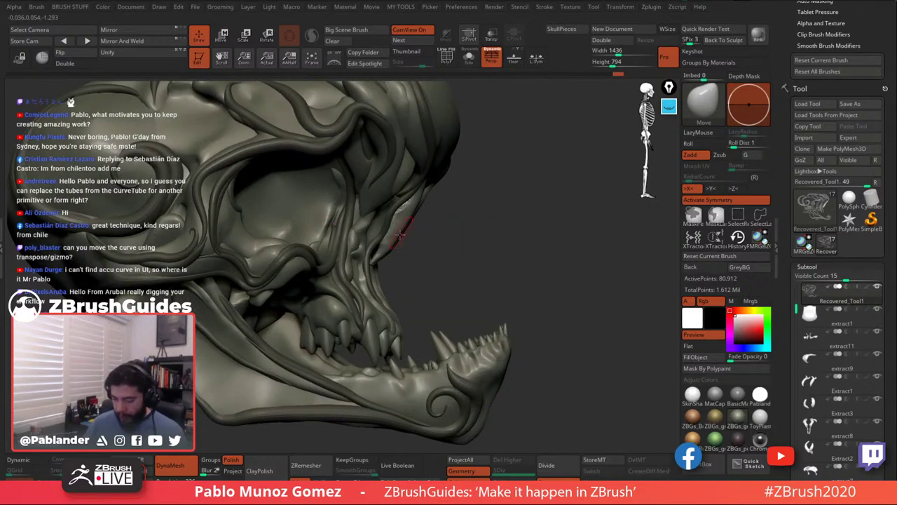
{"action": "key", "text": "space"}
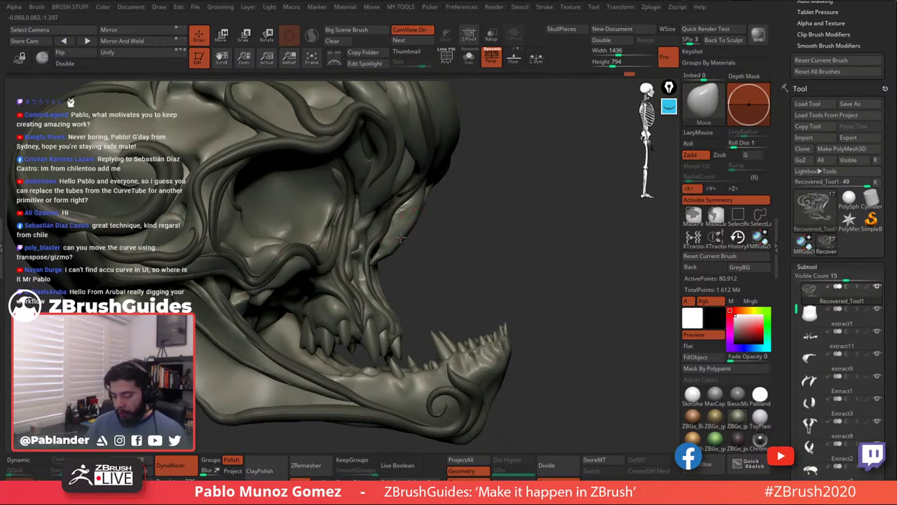
{"action": "mouse_move", "coordinate": [407, 228]}
{"action": "right_mouse_down"}
{"action": "mouse_move", "coordinate": [496, 199]}
{"action": "mouse_move", "coordinate": [450, 221]}
{"action": "mouse_move", "coordinate": [422, 215]}
{"action": "mouse_move", "coordinate": [431, 211]}
{"action": "mouse_move", "coordinate": [436, 240]}
{"action": "mouse_move", "coordinate": [405, 244]}
{"action": "mouse_move", "coordinate": [413, 276]}
{"action": "right_mouse_up"}
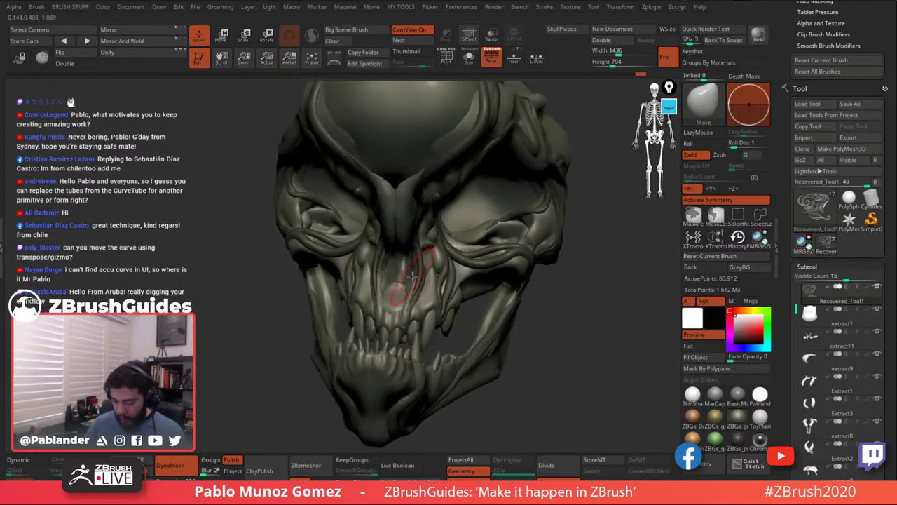
Select the extract1 subtool inside the nasal opening and adjust its shape with a resized Move brush.
{"action": "left_click", "coordinate": [397, 292], "text": "alt"}
{"action": "key", "text": "space"}
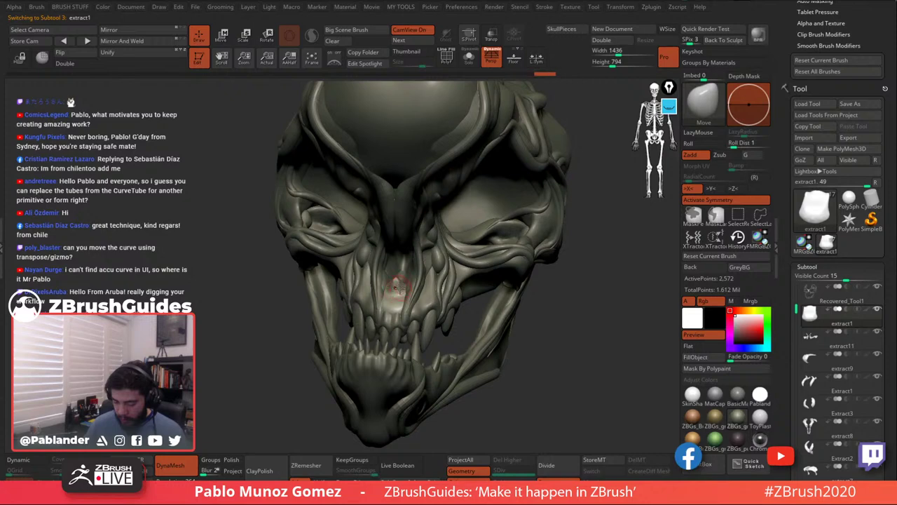
{"action": "right_click_drag", "start_coordinate": [398, 288], "coordinate": [402, 277]}
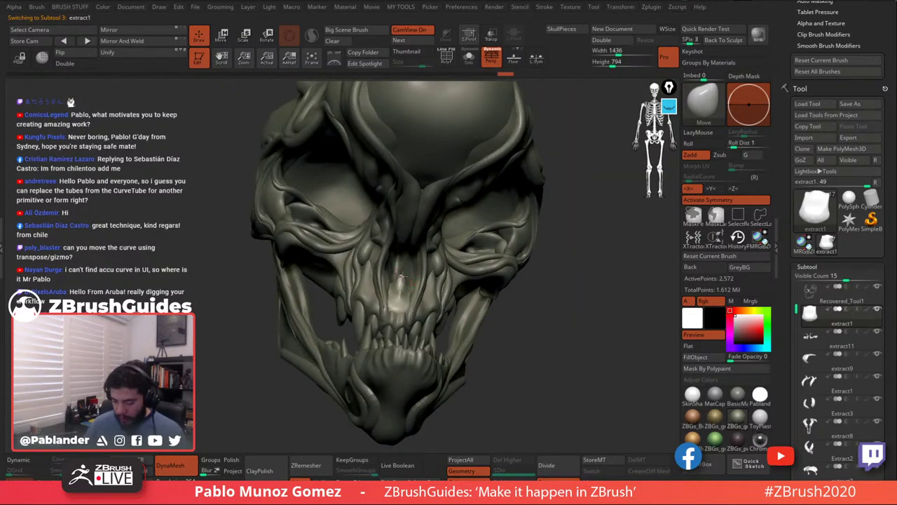
{"action": "mouse_move", "coordinate": [535, 287]}
{"action": "right_mouse_down", "text": "ctrl"}
{"action": "mouse_move", "coordinate": [535, 250]}
{"action": "mouse_move", "coordinate": [559, 280]}
{"action": "mouse_move", "coordinate": [570, 278]}
{"action": "mouse_move", "coordinate": [522, 290]}
{"action": "mouse_move", "coordinate": [542, 290]}
{"action": "right_mouse_up", "text": "ctrl"}
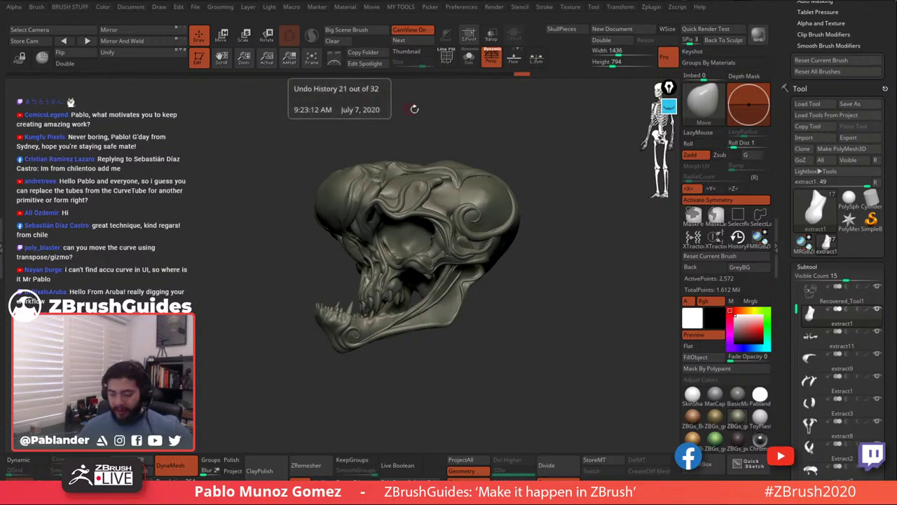
{"action": "left_click_drag", "start_coordinate": [415, 108], "coordinate": [430, 108]}
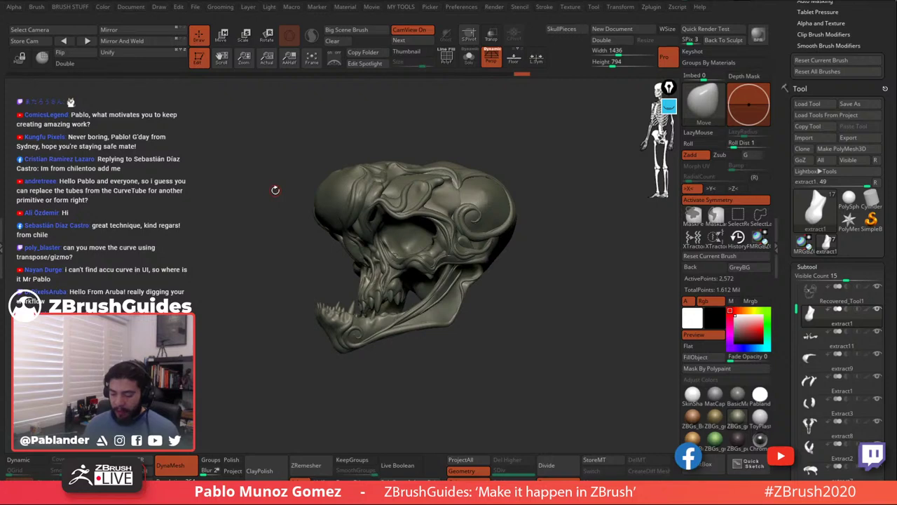
{"action": "mouse_move", "coordinate": [541, 301]}
{"action": "left_mouse_down"}
{"action": "mouse_move", "coordinate": [554, 281]}
{"action": "mouse_move", "coordinate": [532, 296]}
{"action": "left_mouse_up"}
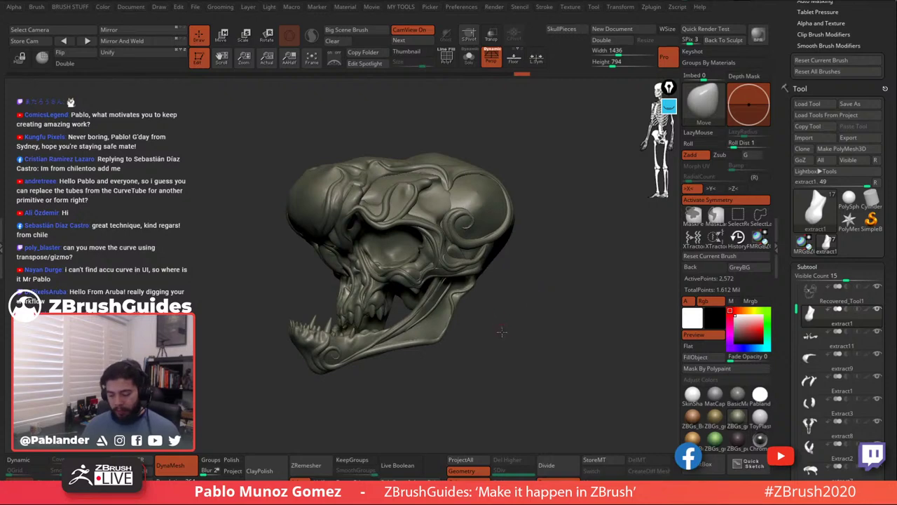
{"action": "left_click_drag", "start_coordinate": [501, 332], "coordinate": [498, 334]}
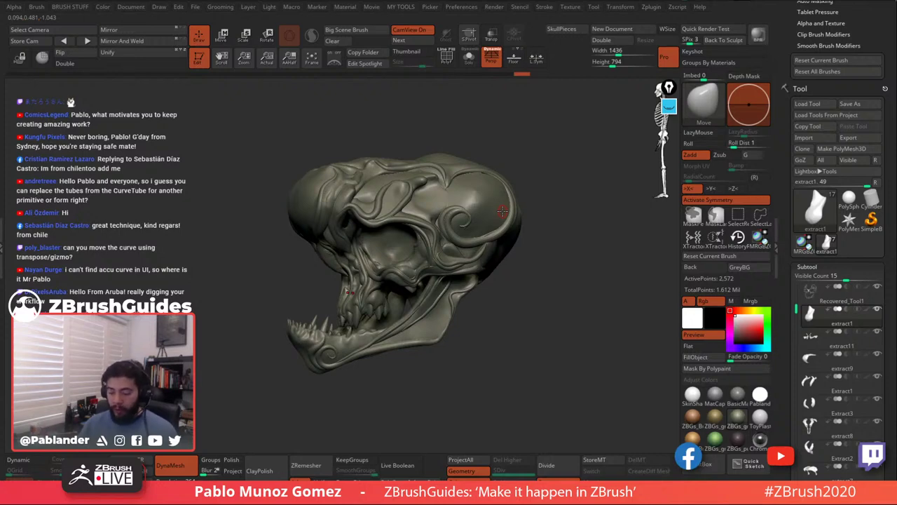
{"action": "left_click_drag", "start_coordinate": [530, 250], "coordinate": [538, 282]}
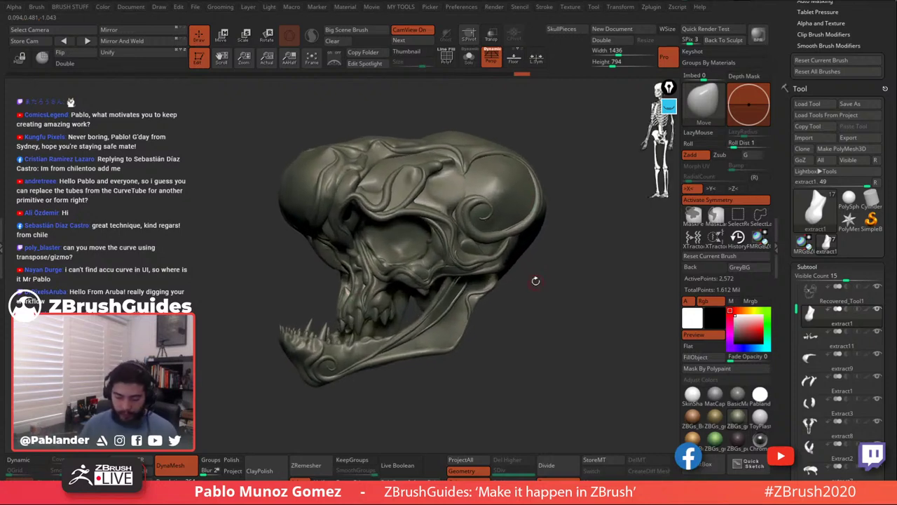
{"action": "left_click_drag", "start_coordinate": [545, 251], "coordinate": [513, 280]}
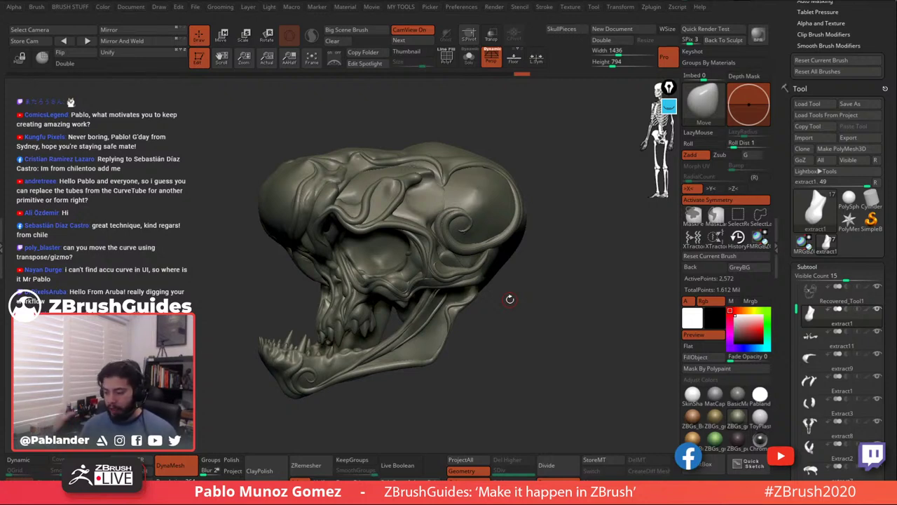
{"action": "left_click_drag", "start_coordinate": [509, 299], "coordinate": [465, 250]}
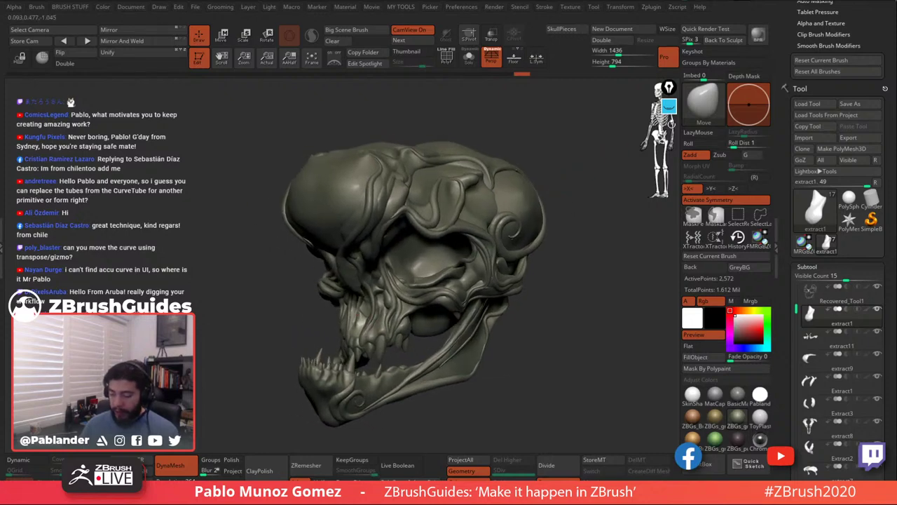
Switch to the CurveTube brush and adjust its draw size for adding tubes around the brow.
{"action": "left_click", "coordinate": [703, 102]}
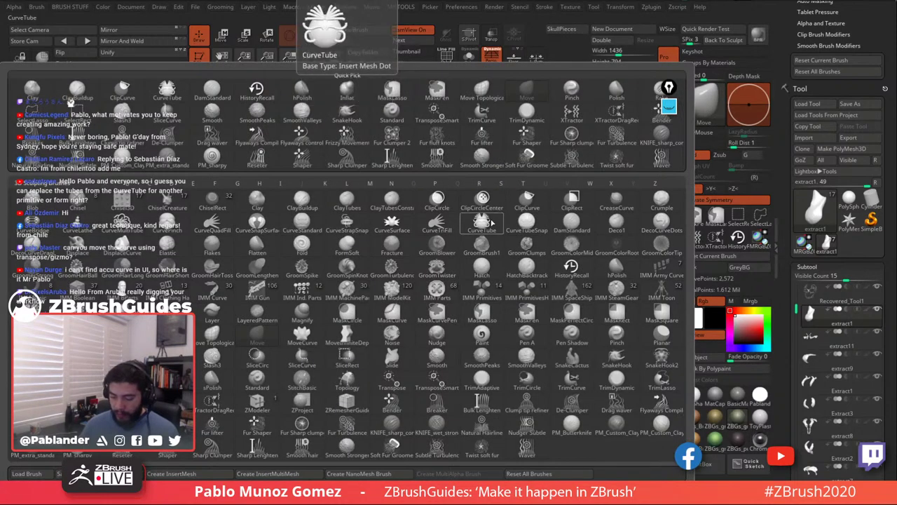
{"action": "left_click", "coordinate": [491, 223]}
{"action": "mouse_move", "coordinate": [522, 167]}
{"action": "left_mouse_down", "text": "alt"}
{"action": "mouse_move", "coordinate": [558, 177]}
{"action": "mouse_move", "coordinate": [453, 244]}
{"action": "mouse_move", "coordinate": [445, 298]}
{"action": "mouse_move", "coordinate": [431, 258]}
{"action": "left_mouse_up", "text": "alt"}
{"action": "key", "text": "space"}
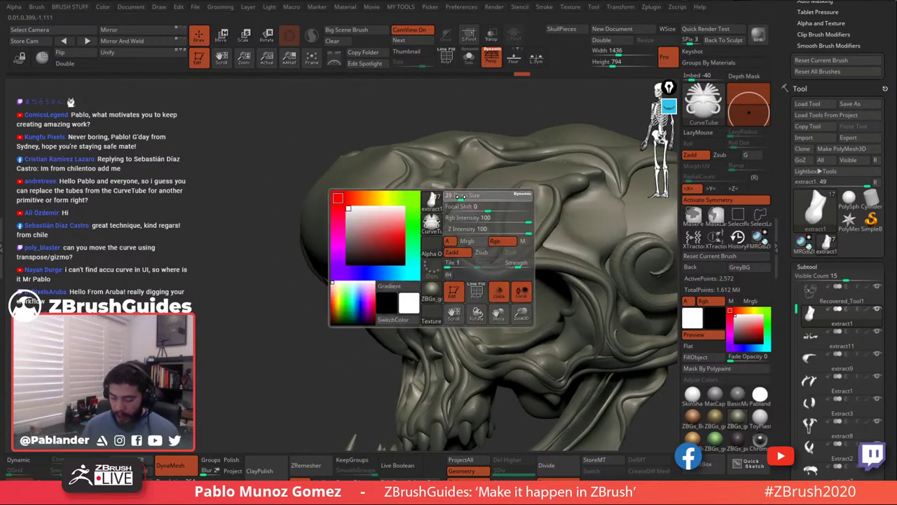
{"action": "mouse_move", "coordinate": [461, 197]}
{"action": "right_mouse_down"}
{"action": "mouse_move", "coordinate": [468, 175]}
{"action": "mouse_move", "coordinate": [463, 187]}
{"action": "right_mouse_up"}
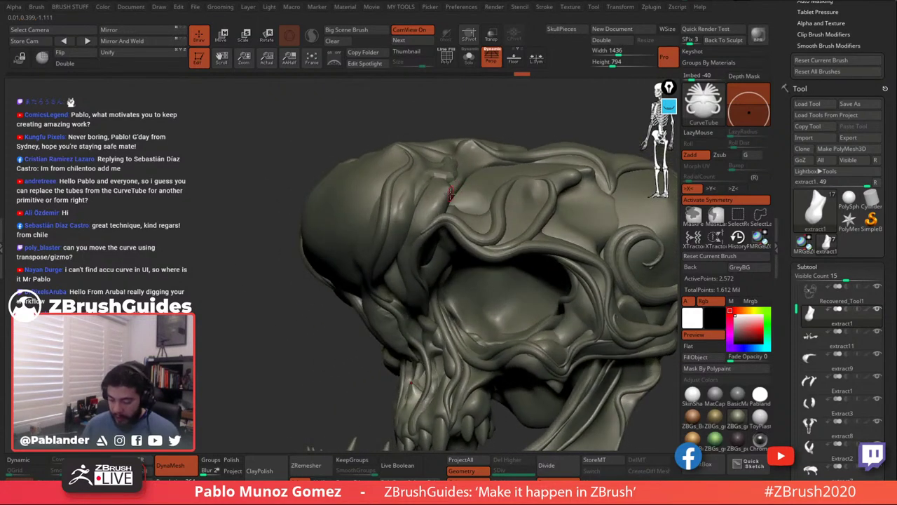
{"action": "left_click_drag", "start_coordinate": [452, 192], "coordinate": [426, 230]}
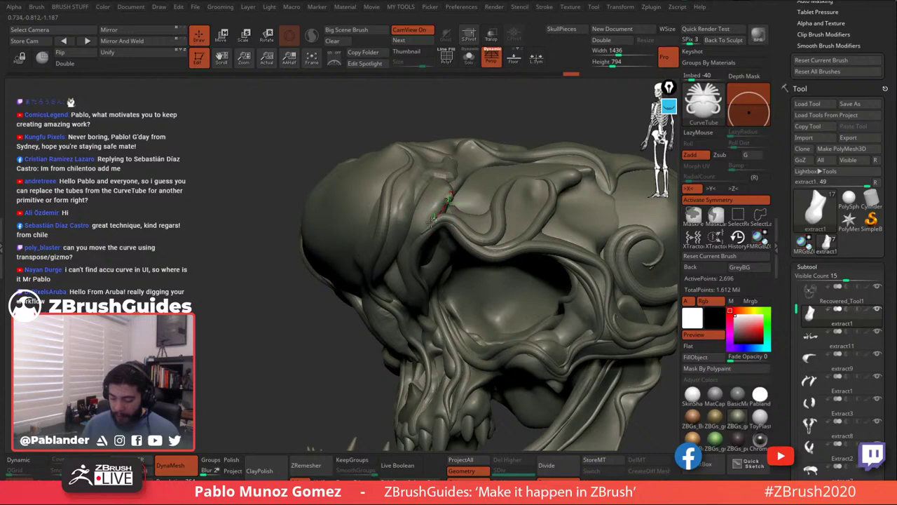
{"action": "left_click", "coordinate": [491, 188]}
{"action": "key", "text": "ctrl+z"}
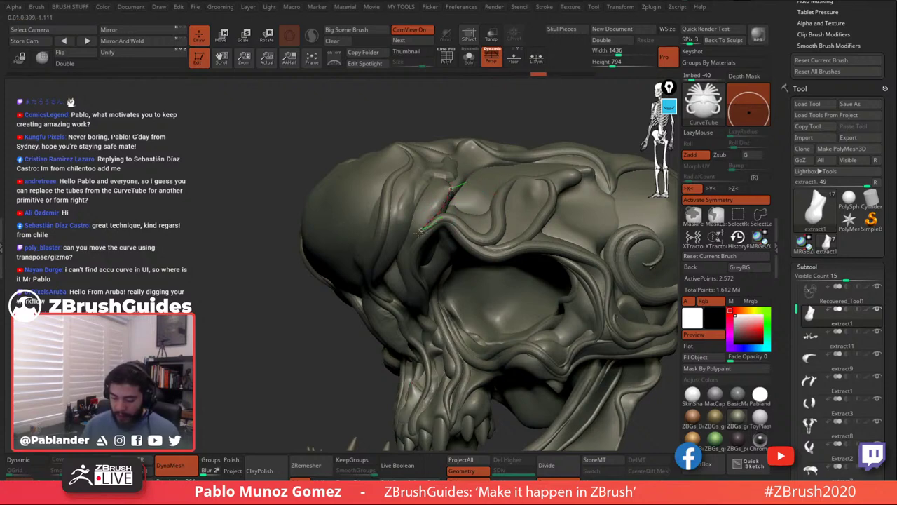
Draw a mirrored curve tube from the brow down the inner edge of the eye socket and adjust its thickness with the brush size.
{"action": "left_click_drag", "start_coordinate": [412, 272], "coordinate": [414, 275]}
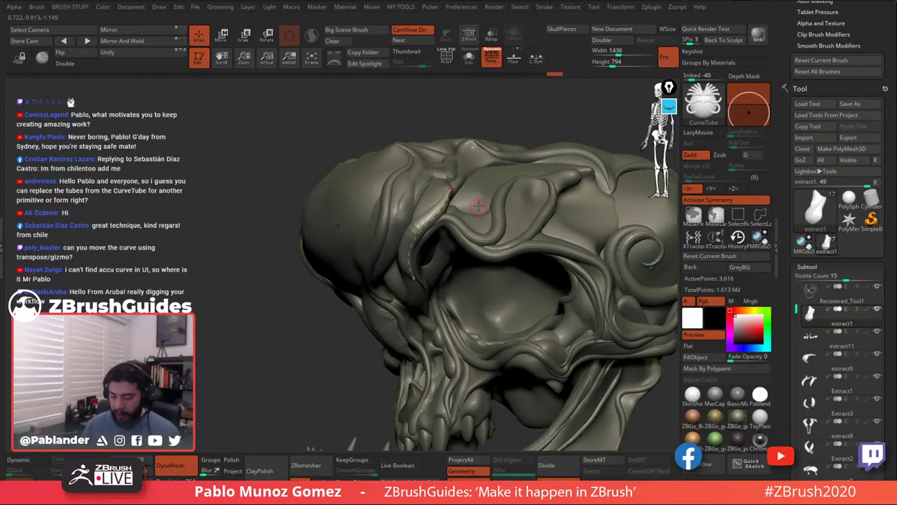
{"action": "right_click_drag", "start_coordinate": [502, 181], "coordinate": [478, 220]}
{"action": "left_click", "coordinate": [455, 185]}
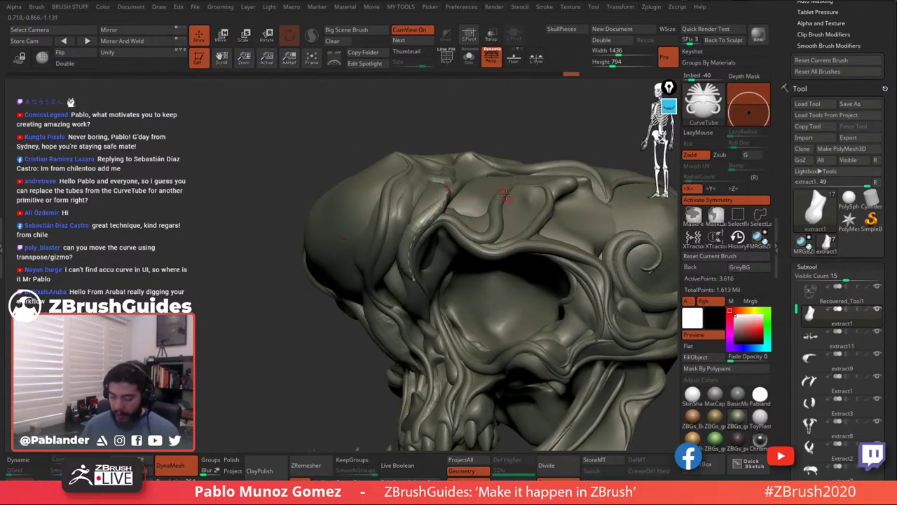
{"action": "key", "text": "space"}
{"action": "left_click_drag", "start_coordinate": [510, 197], "coordinate": [500, 196]}
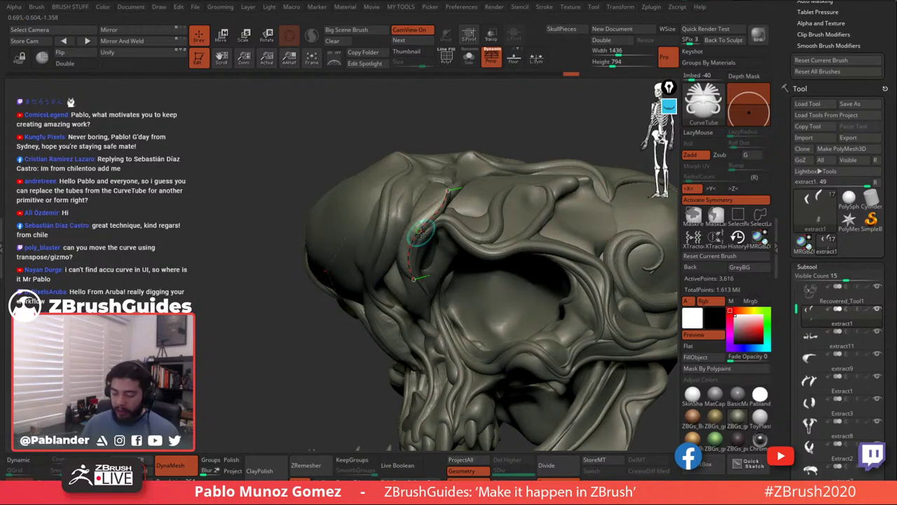
{"action": "left_click", "coordinate": [421, 232]}
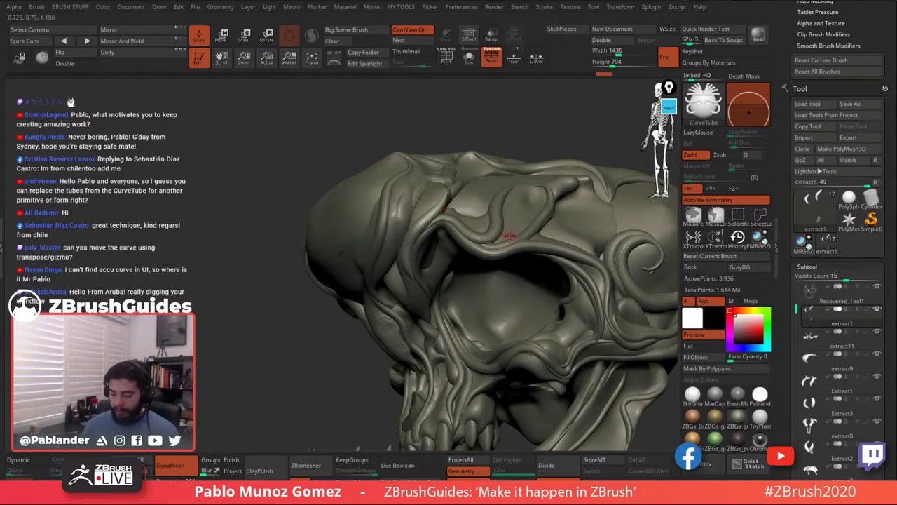
Add a short mirrored curve tube down the outer rim of the eye socket and refresh it with an adjusted draw size.
{"action": "right_click_drag", "start_coordinate": [453, 252], "coordinate": [500, 220]}
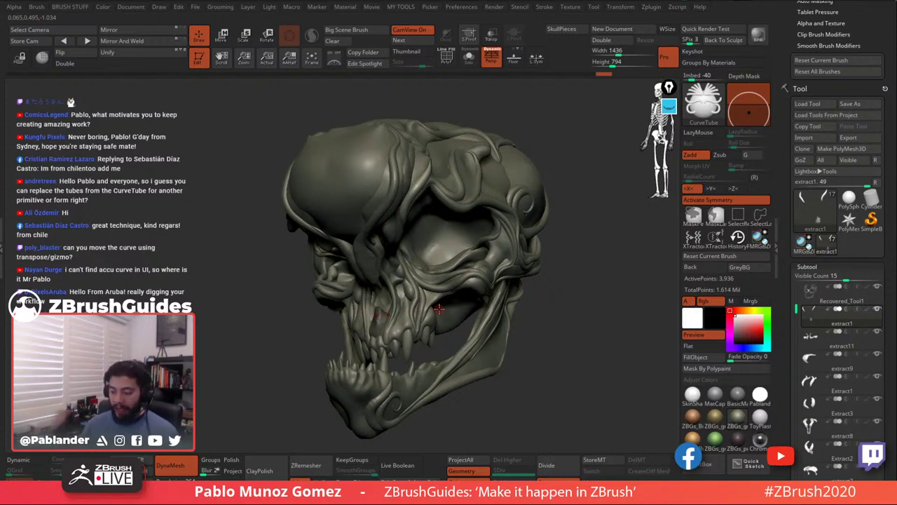
{"action": "left_click_drag", "start_coordinate": [553, 274], "coordinate": [540, 259]}
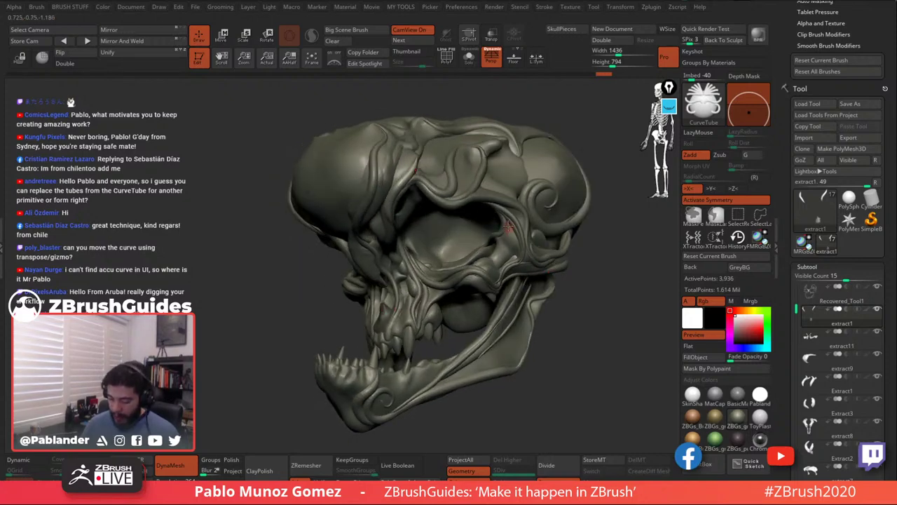
{"action": "mouse_move", "coordinate": [508, 226]}
{"action": "left_mouse_down"}
{"action": "mouse_move", "coordinate": [502, 249]}
{"action": "mouse_move", "coordinate": [512, 268]}
{"action": "left_mouse_up"}
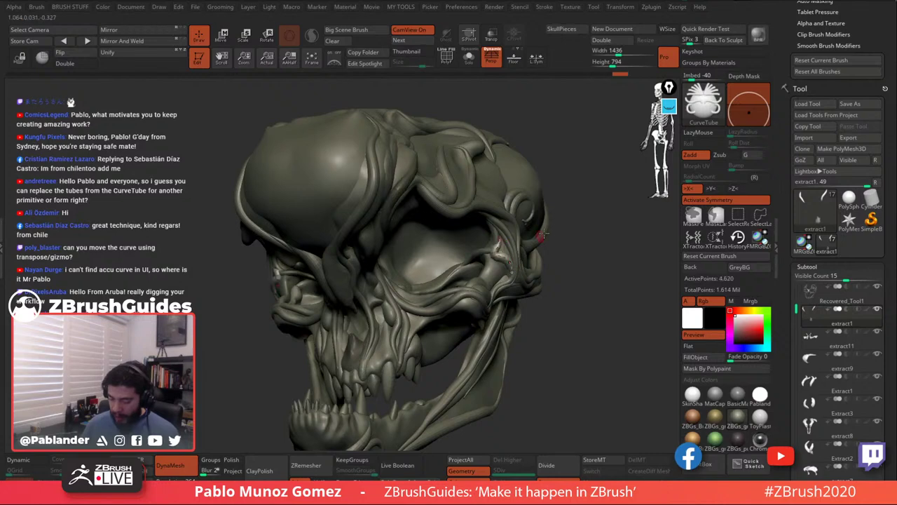
{"action": "key", "text": "space"}
{"action": "left_click_drag", "start_coordinate": [579, 216], "coordinate": [571, 218]}
{"action": "left_click", "coordinate": [500, 238]}
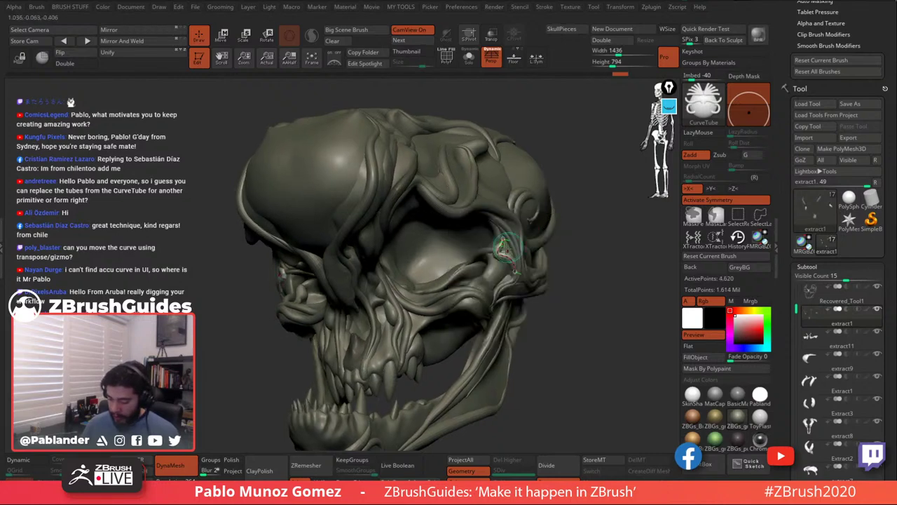
{"action": "left_click", "coordinate": [502, 237]}
{"action": "left_click_drag", "start_coordinate": [515, 272], "coordinate": [516, 274]}
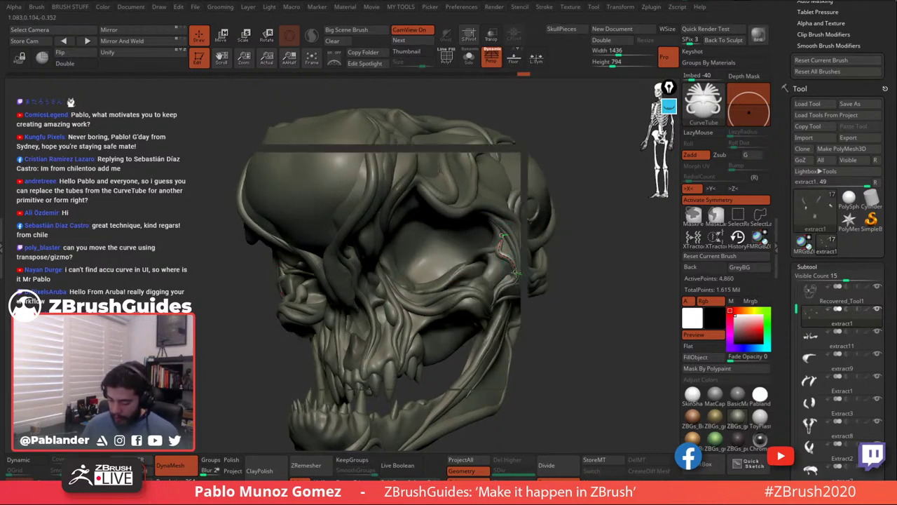
{"action": "left_click", "coordinate": [512, 260]}
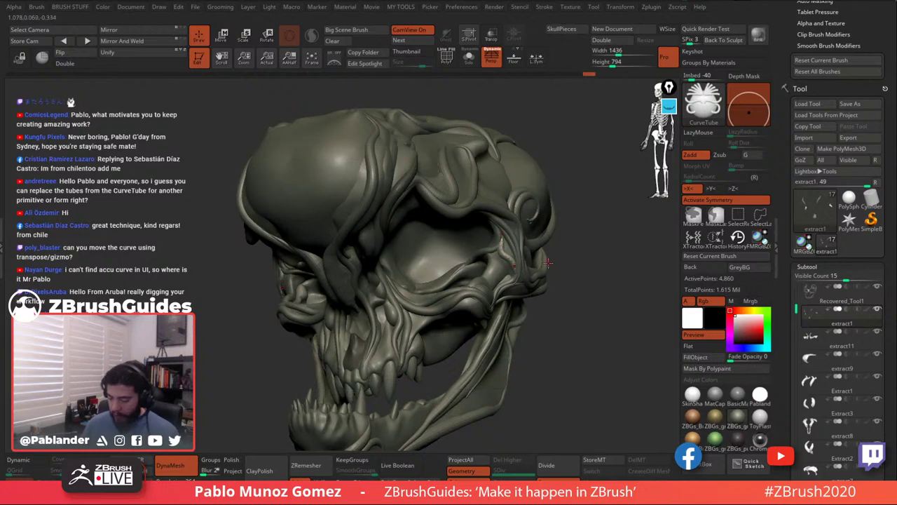
Adjust the path of the outer eye-socket tube from the side so it follows the rim.
{"action": "left_click_drag", "start_coordinate": [548, 262], "coordinate": [529, 268]}
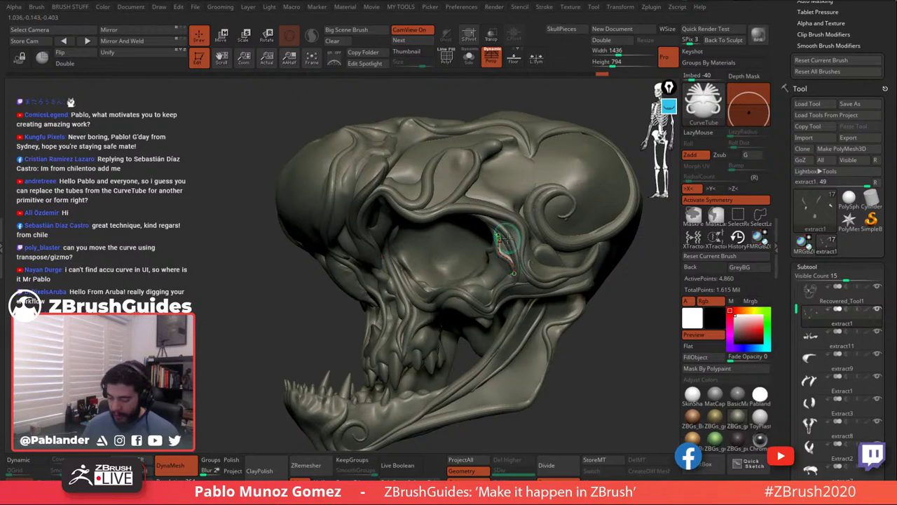
{"action": "left_click_drag", "start_coordinate": [510, 261], "coordinate": [499, 234]}
{"action": "right_click_drag", "start_coordinate": [468, 237], "coordinate": [507, 235]}
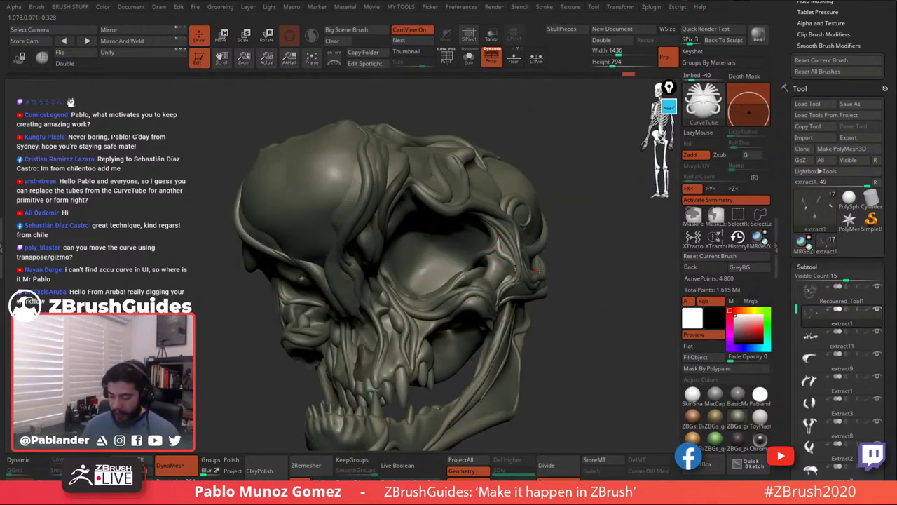
Draw a mirrored curve tube along the lower side of the forehead dome toward the nose ridge and refine its lower end.
{"action": "right_click_drag", "start_coordinate": [513, 338], "coordinate": [525, 244], "text": "ctrl"}
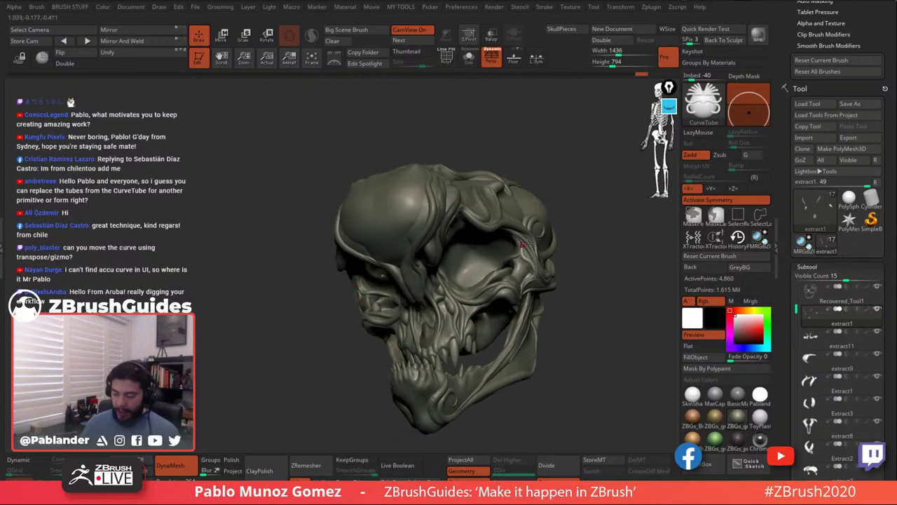
{"action": "left_click_drag", "start_coordinate": [593, 224], "coordinate": [565, 226]}
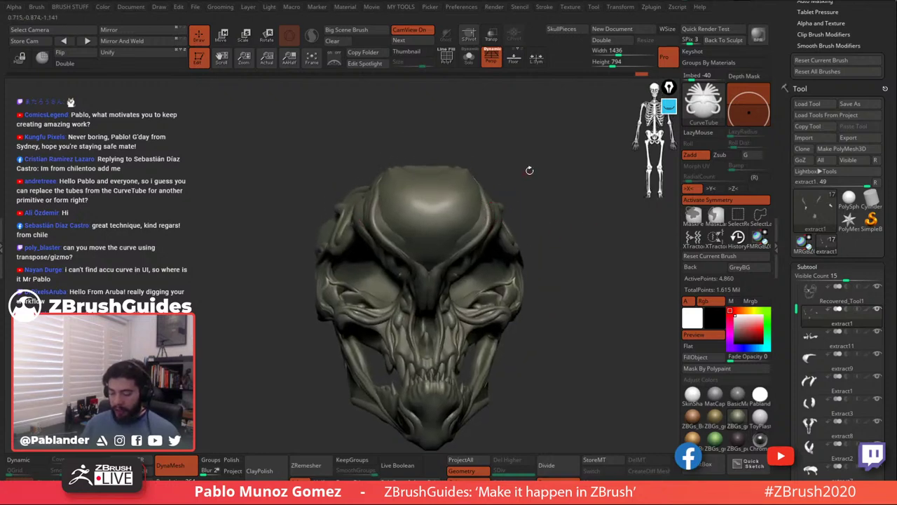
{"action": "key", "text": "space"}
{"action": "left_click_drag", "start_coordinate": [538, 172], "coordinate": [538, 171]}
{"action": "right_click_drag", "start_coordinate": [539, 168], "coordinate": [545, 170], "text": "ctrl"}
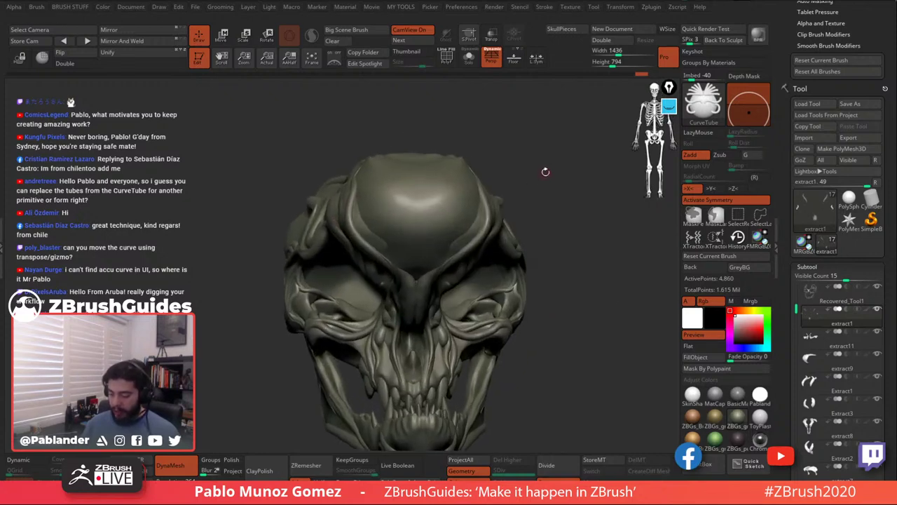
{"action": "key", "text": "space"}
{"action": "left_click_drag", "start_coordinate": [556, 165], "coordinate": [540, 173]}
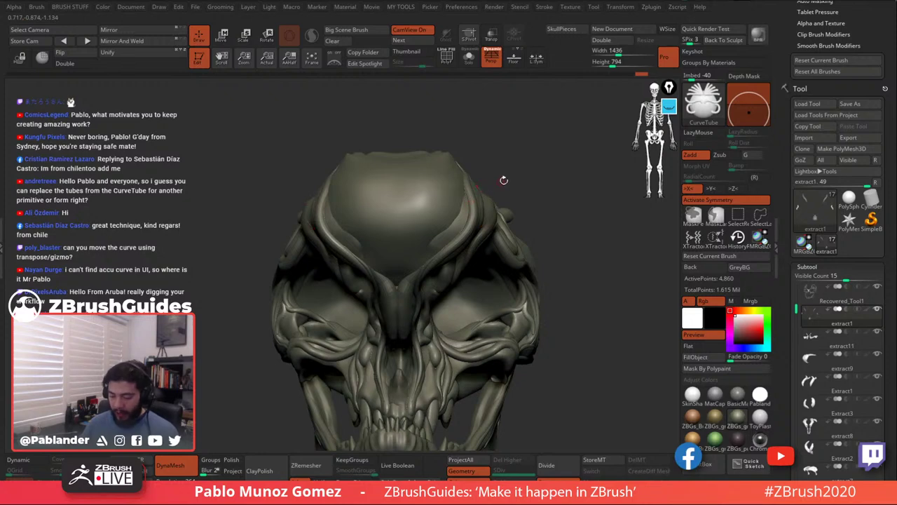
{"action": "left_click_drag", "start_coordinate": [504, 180], "coordinate": [520, 167]}
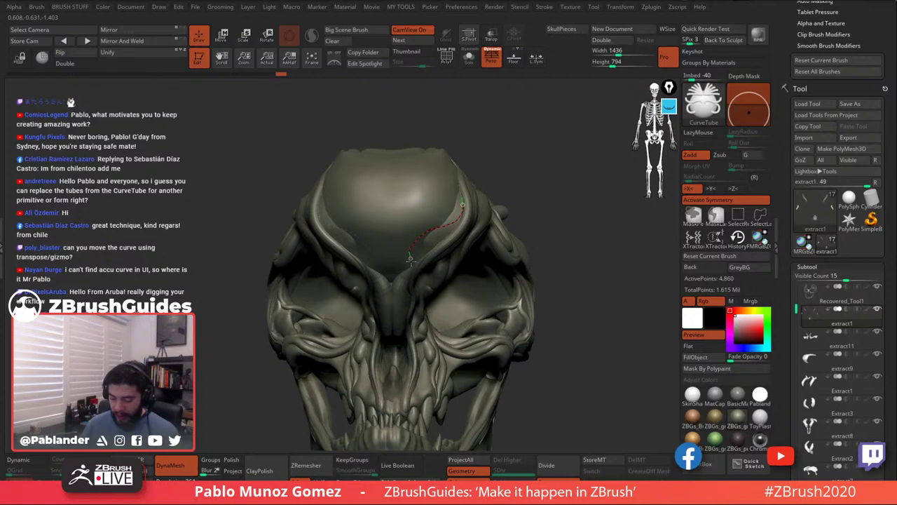
{"action": "left_click_drag", "start_coordinate": [410, 258], "coordinate": [404, 267]}
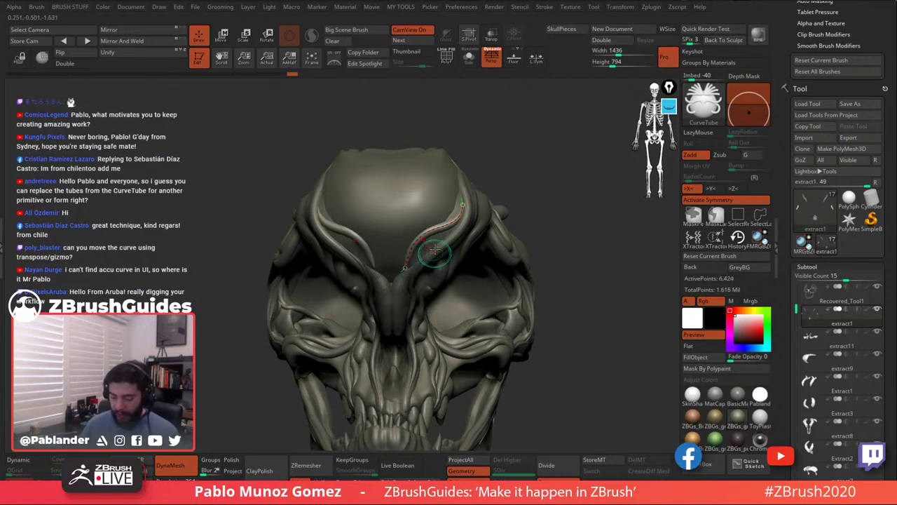
{"action": "right_click_drag", "start_coordinate": [434, 252], "coordinate": [448, 235]}
{"action": "mouse_move", "coordinate": [422, 267]}
{"action": "right_mouse_down"}
{"action": "mouse_move", "coordinate": [455, 264]}
{"action": "mouse_move", "coordinate": [413, 252]}
{"action": "right_mouse_up"}
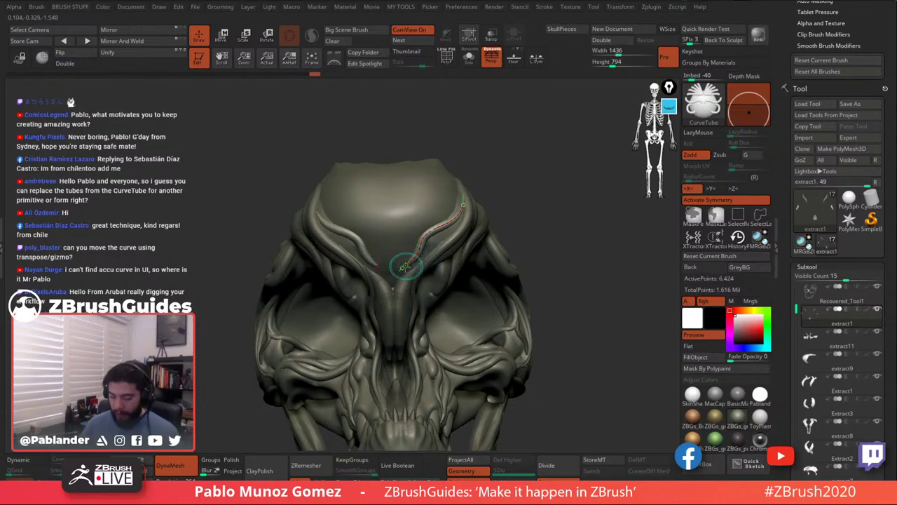
{"action": "right_click_drag", "start_coordinate": [447, 237], "coordinate": [459, 254]}
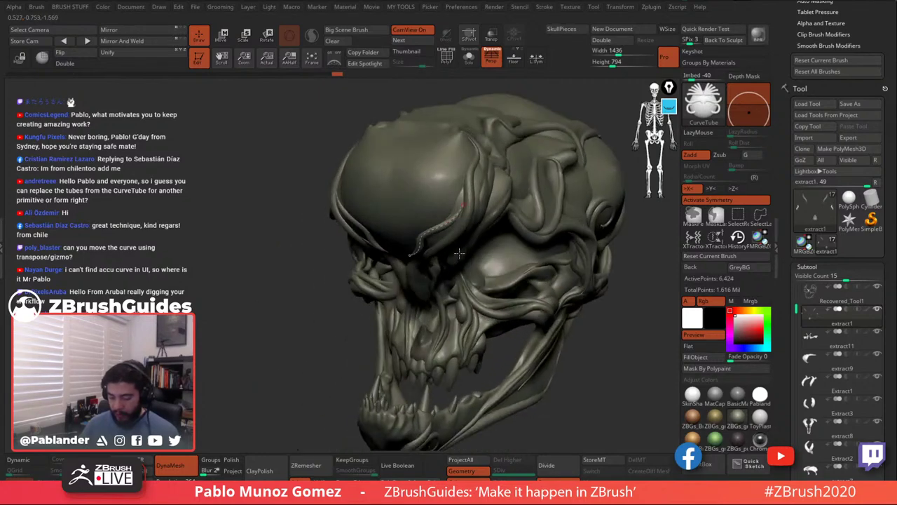
Draw a mirrored S-shaped curve tube from the base of the forehead down the nose ridge to its tip.
{"action": "mouse_move", "coordinate": [466, 207]}
{"action": "right_mouse_down"}
{"action": "mouse_move", "coordinate": [458, 190]}
{"action": "mouse_move", "coordinate": [459, 205]}
{"action": "mouse_move", "coordinate": [484, 187]}
{"action": "mouse_move", "coordinate": [512, 205]}
{"action": "right_mouse_up"}
{"action": "right_click_drag", "start_coordinate": [421, 265], "coordinate": [407, 203]}
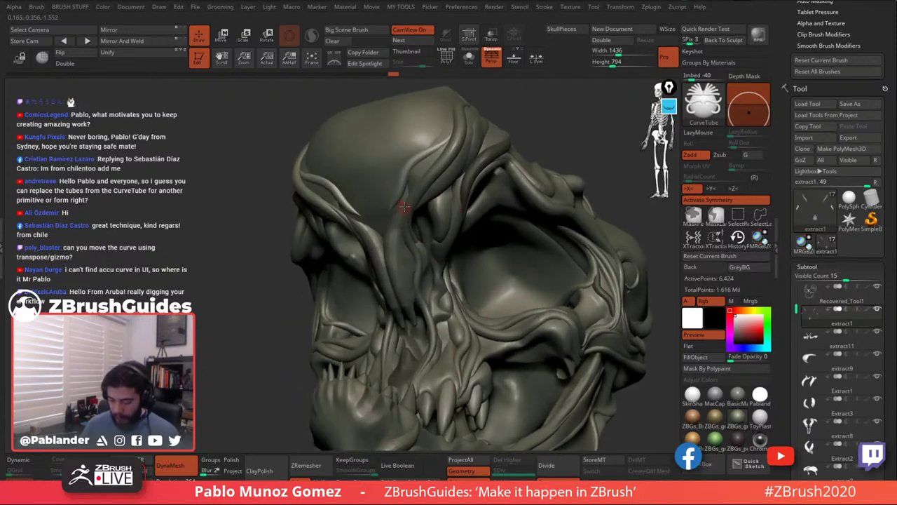
{"action": "key", "text": "ctrl+z"}
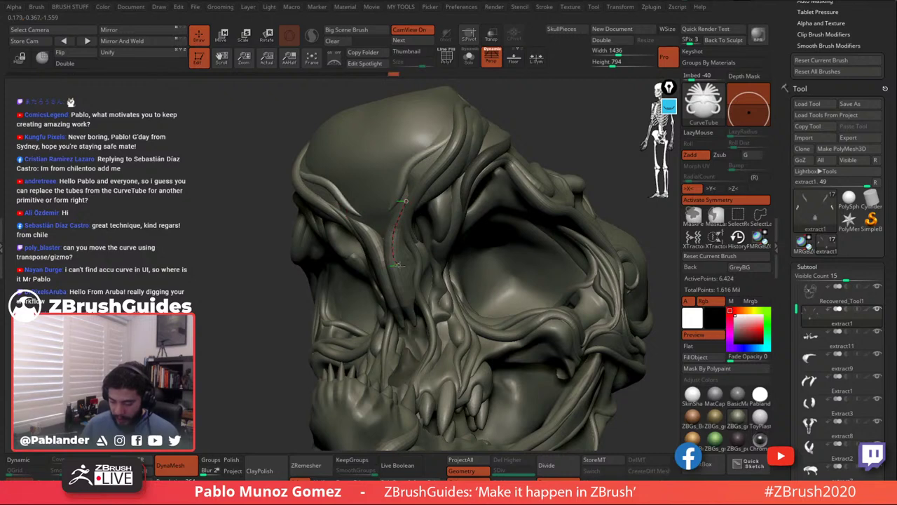
{"action": "left_click_drag", "start_coordinate": [412, 320], "coordinate": [413, 319]}
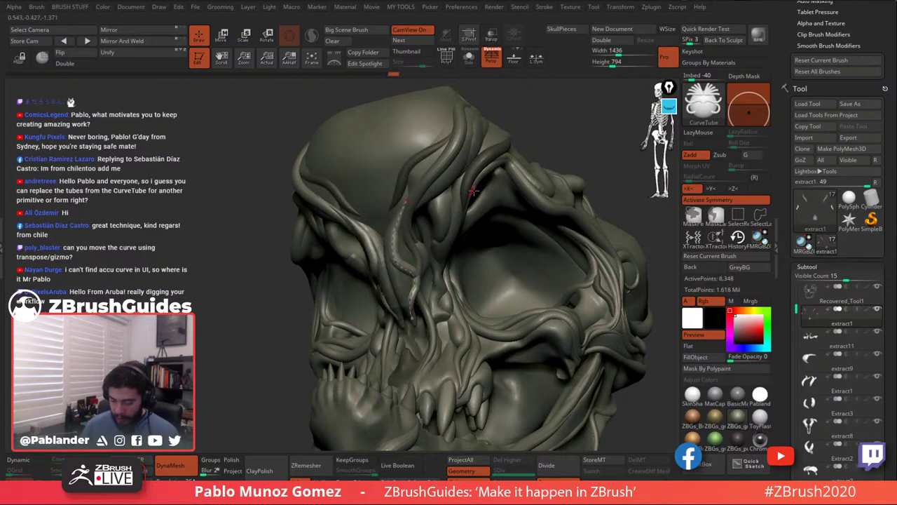
Tune the thickness of the nose-ridge tube by changing the draw size and reapplying it to the curve.
{"action": "key", "text": "space"}
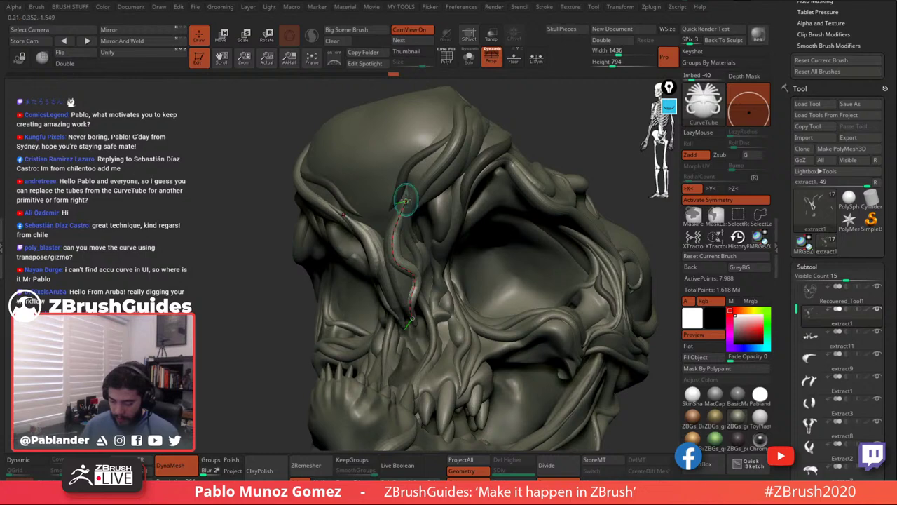
{"action": "left_click", "coordinate": [405, 199]}
{"action": "key", "text": "space"}
{"action": "left_click_drag", "start_coordinate": [508, 140], "coordinate": [504, 140]}
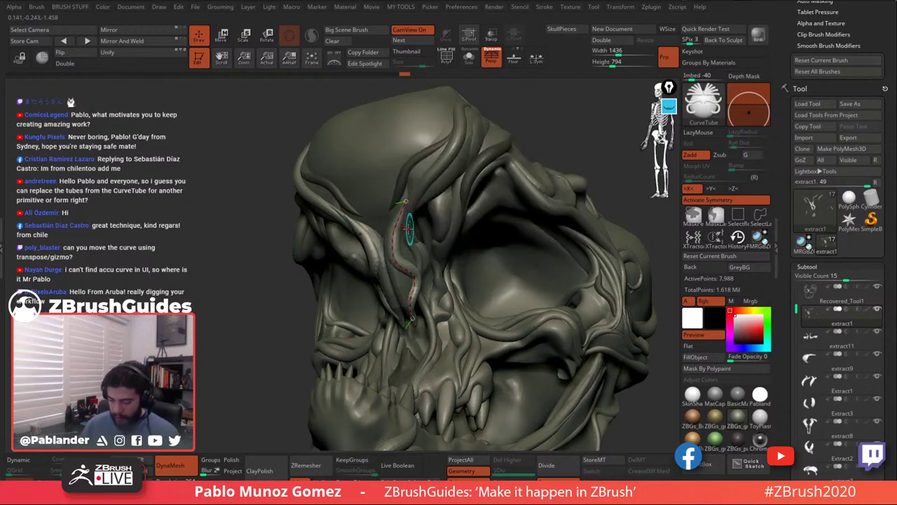
{"action": "left_click", "coordinate": [396, 230]}
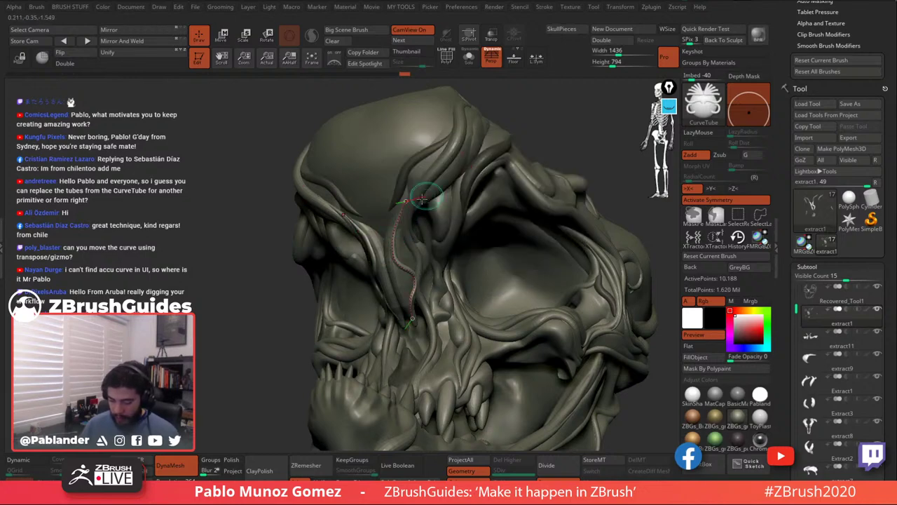
Redraw the mirrored S-shaped curve tube from the base of the forehead down the nose ridge, checking its path from several angles.
{"action": "key", "text": "space"}
{"action": "left_click_drag", "start_coordinate": [512, 139], "coordinate": [515, 138]}
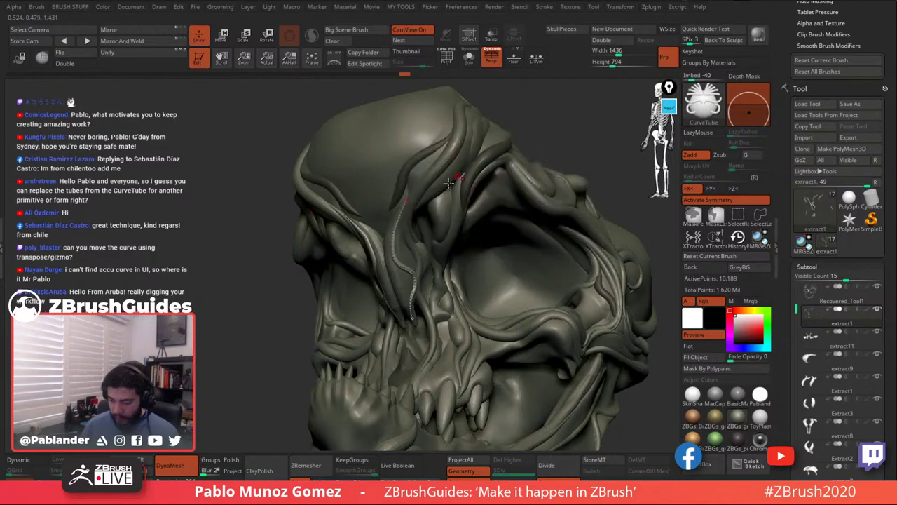
{"action": "left_click", "coordinate": [394, 235]}
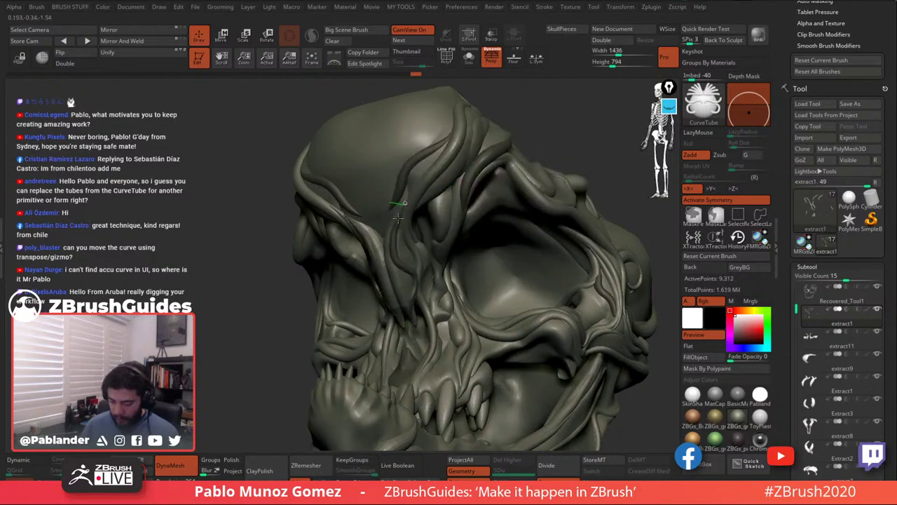
{"action": "left_click", "coordinate": [409, 214]}
{"action": "mouse_move", "coordinate": [428, 200]}
{"action": "right_mouse_down"}
{"action": "mouse_move", "coordinate": [459, 249]}
{"action": "mouse_move", "coordinate": [466, 218]}
{"action": "right_mouse_up"}
{"action": "left_click", "coordinate": [454, 217]}
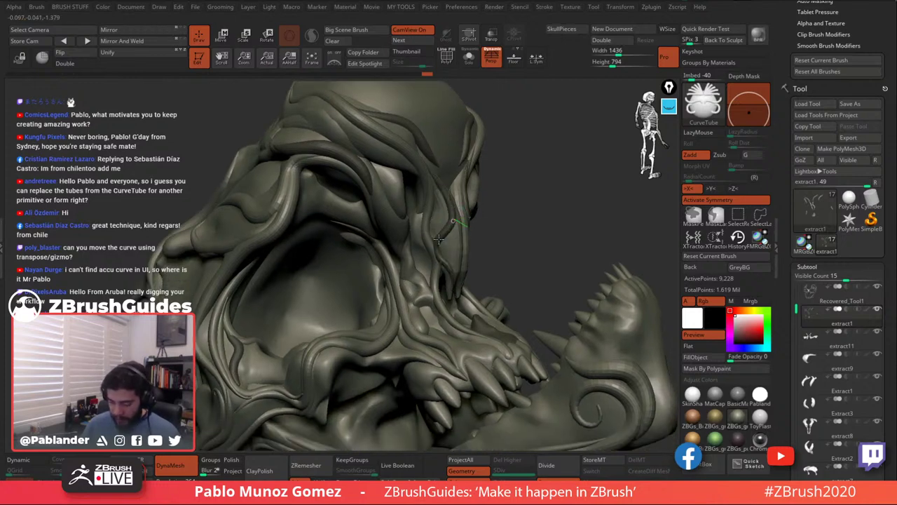
{"action": "mouse_move", "coordinate": [457, 218]}
{"action": "right_mouse_down"}
{"action": "mouse_move", "coordinate": [506, 207]}
{"action": "mouse_move", "coordinate": [476, 220]}
{"action": "right_mouse_up"}
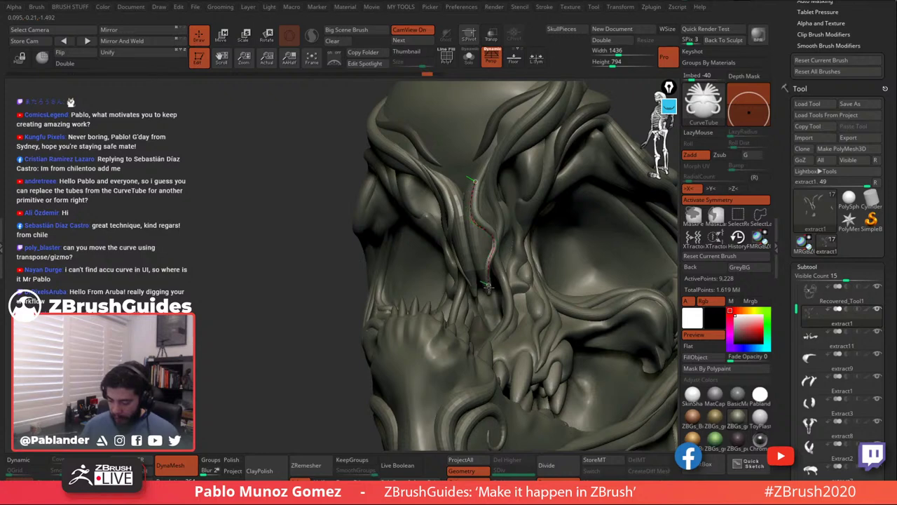
{"action": "left_click_drag", "start_coordinate": [488, 285], "coordinate": [489, 286]}
{"action": "right_click_drag", "start_coordinate": [525, 203], "coordinate": [470, 200]}
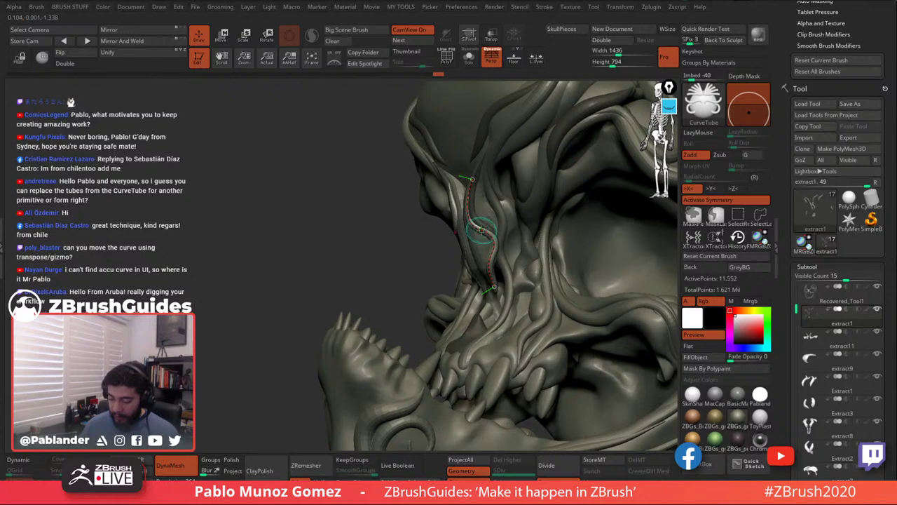
Refine the upper part of the nose-ridge tube's curve from the side and front.
{"action": "left_click", "coordinate": [474, 172]}
{"action": "right_click_drag", "start_coordinate": [487, 180], "coordinate": [493, 180]}
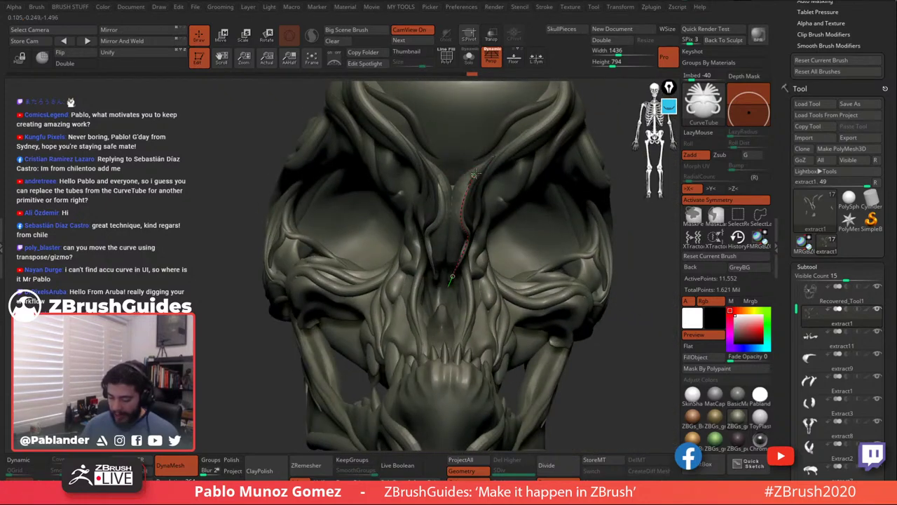
{"action": "left_click", "coordinate": [464, 202]}
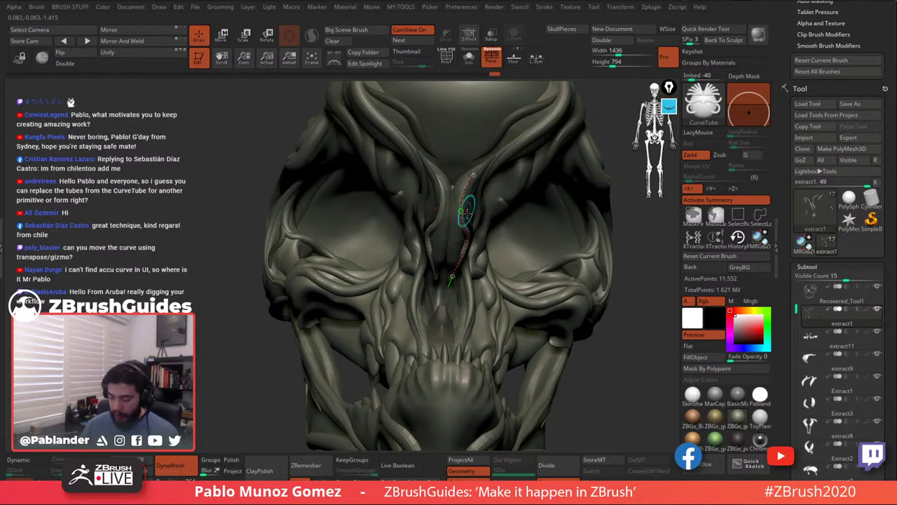
{"action": "mouse_move", "coordinate": [466, 206]}
{"action": "right_mouse_down"}
{"action": "mouse_move", "coordinate": [454, 200]}
{"action": "mouse_move", "coordinate": [426, 218]}
{"action": "right_mouse_up"}
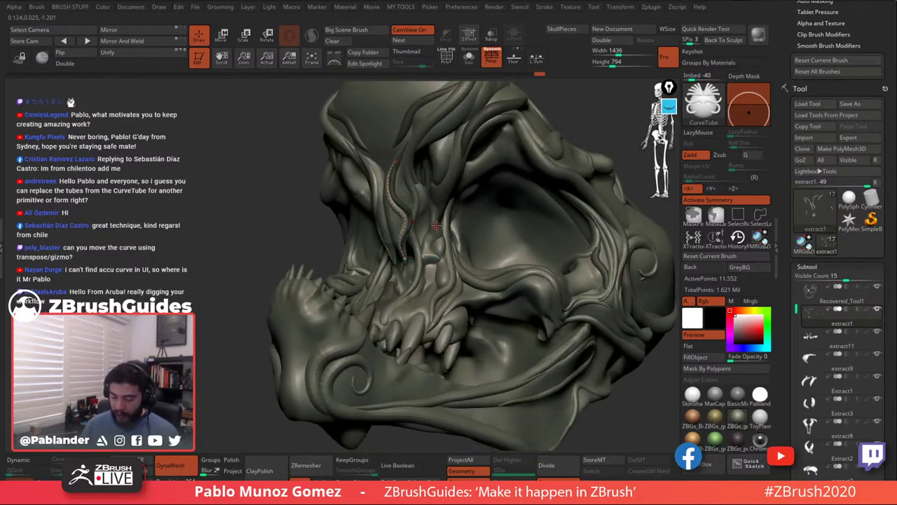
{"action": "right_click_drag", "start_coordinate": [401, 257], "coordinate": [481, 264]}
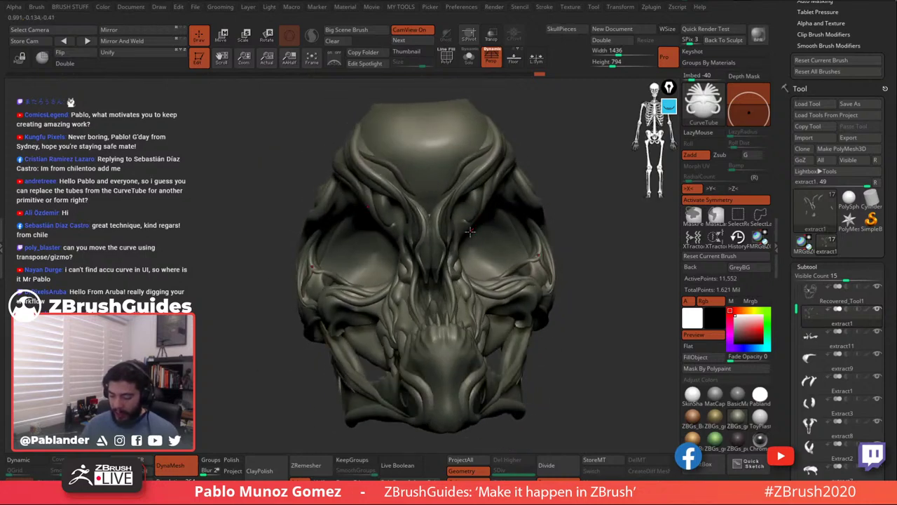
Draw a short mirrored curve tube beside the nose ridge, running down toward the inner edge of the eye socket.
{"action": "right_click_drag", "start_coordinate": [470, 231], "coordinate": [405, 264]}
{"action": "right_click_drag", "start_coordinate": [404, 265], "coordinate": [373, 239]}
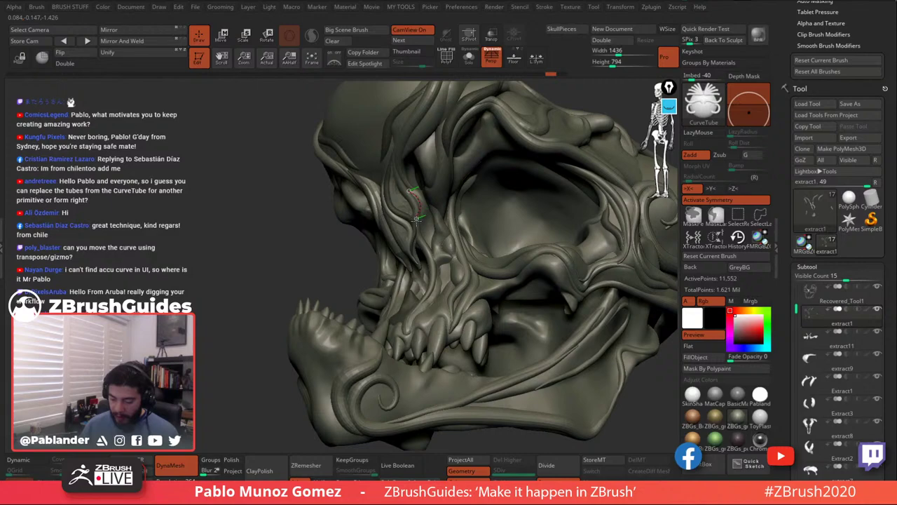
{"action": "left_click_drag", "start_coordinate": [419, 233], "coordinate": [434, 236]}
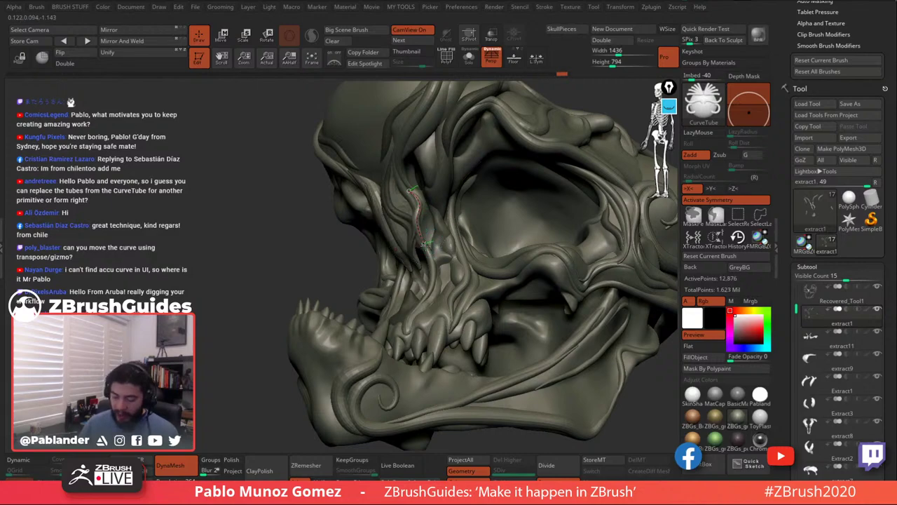
{"action": "right_click_drag", "start_coordinate": [505, 234], "coordinate": [421, 266]}
{"action": "right_click", "coordinate": [411, 292]}
{"action": "right_click_drag", "start_coordinate": [465, 236], "coordinate": [435, 244], "text": "alt"}
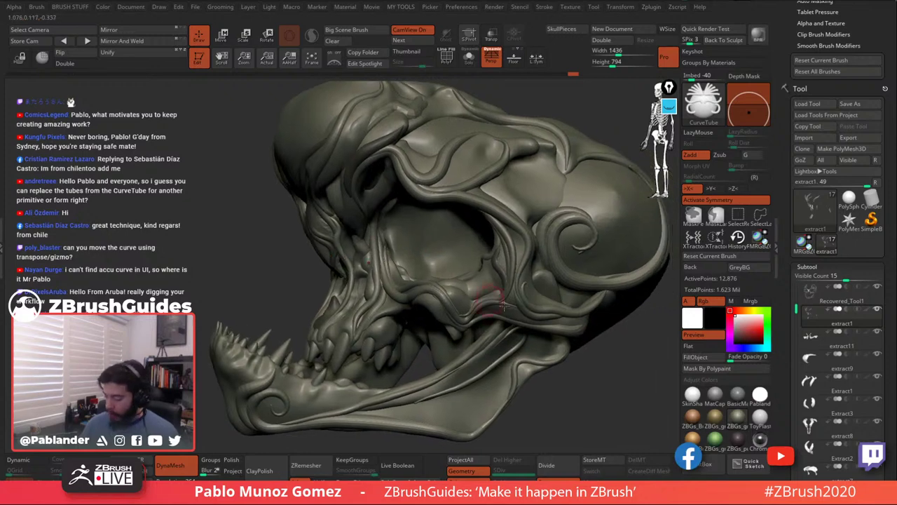
Select the Recovered_Tool skull base subtool and isolate it in Solo mode.
{"action": "left_click_drag", "start_coordinate": [797, 308], "coordinate": [796, 288]}
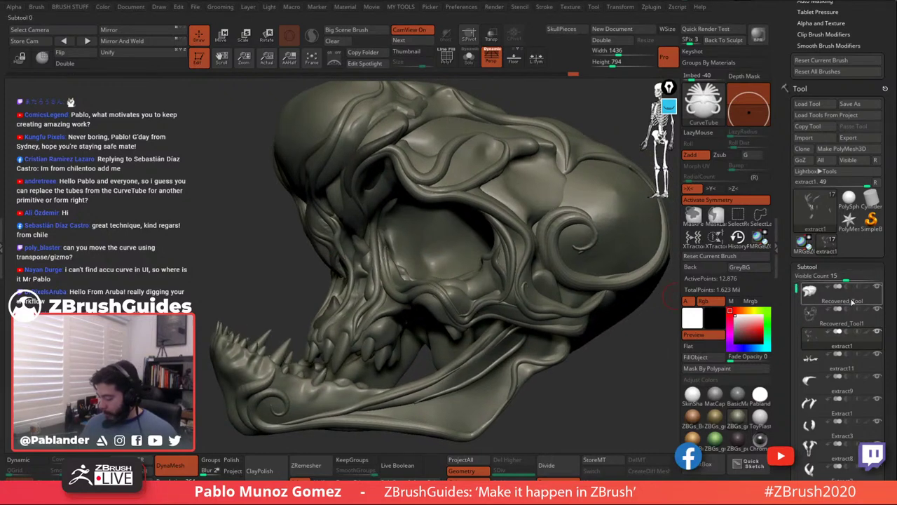
{"action": "right_click_drag", "start_coordinate": [562, 305], "coordinate": [508, 267]}
{"action": "left_click", "coordinate": [469, 57]}
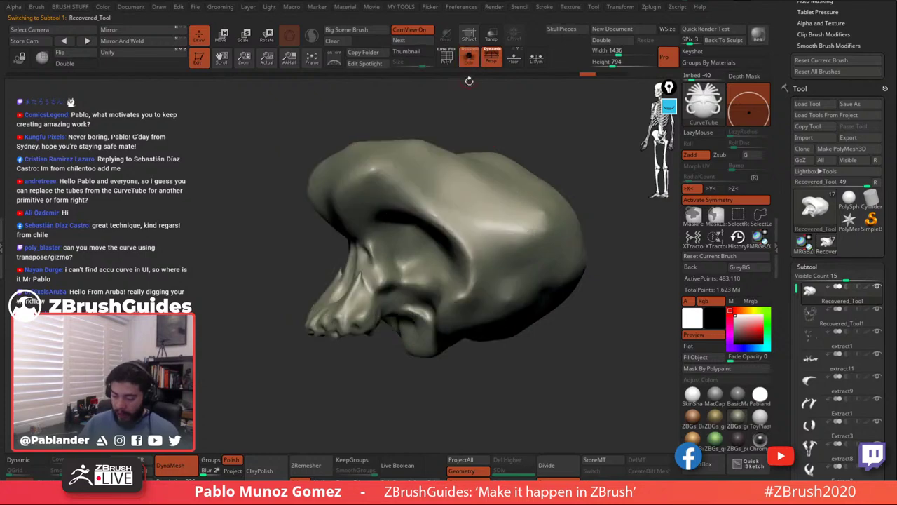
{"action": "right_click_drag", "start_coordinate": [429, 203], "coordinate": [460, 196], "text": "ctrl"}
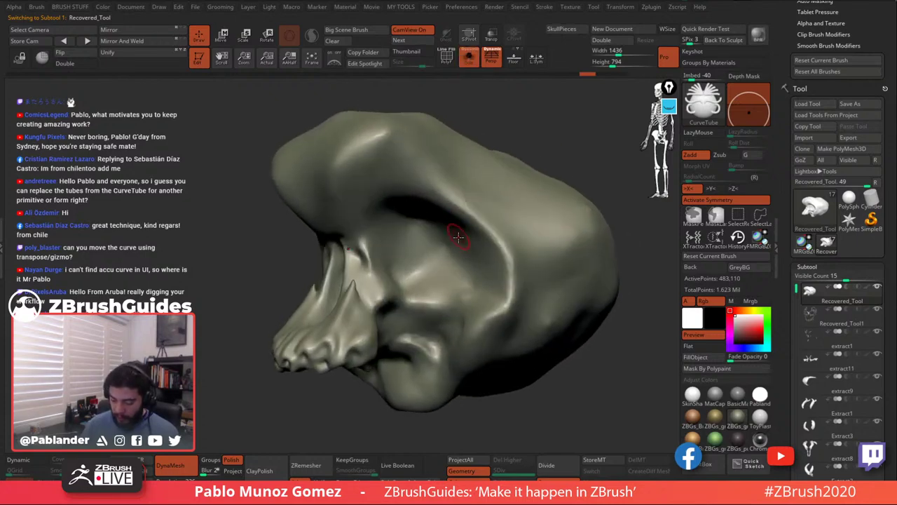
{"action": "left_click", "coordinate": [469, 58]}
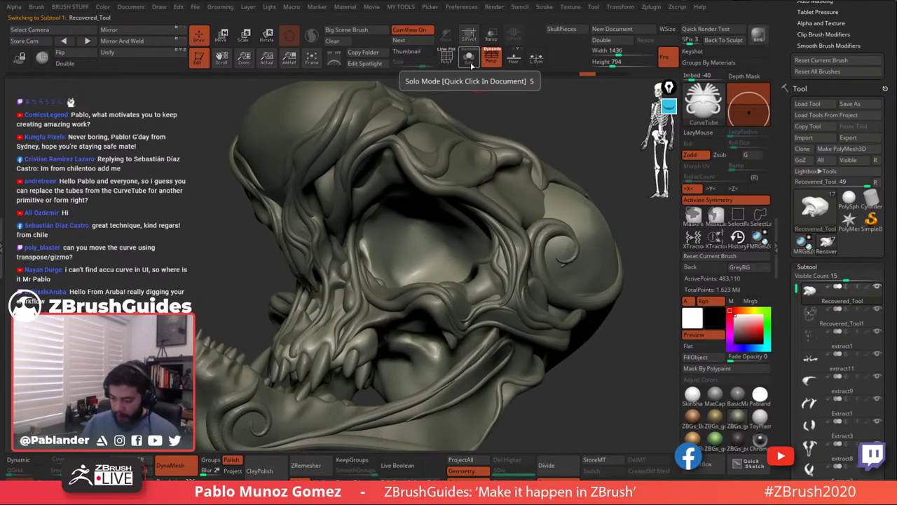
{"action": "left_click", "coordinate": [469, 57]}
{"action": "right_click_drag", "start_coordinate": [471, 83], "coordinate": [478, 160]}
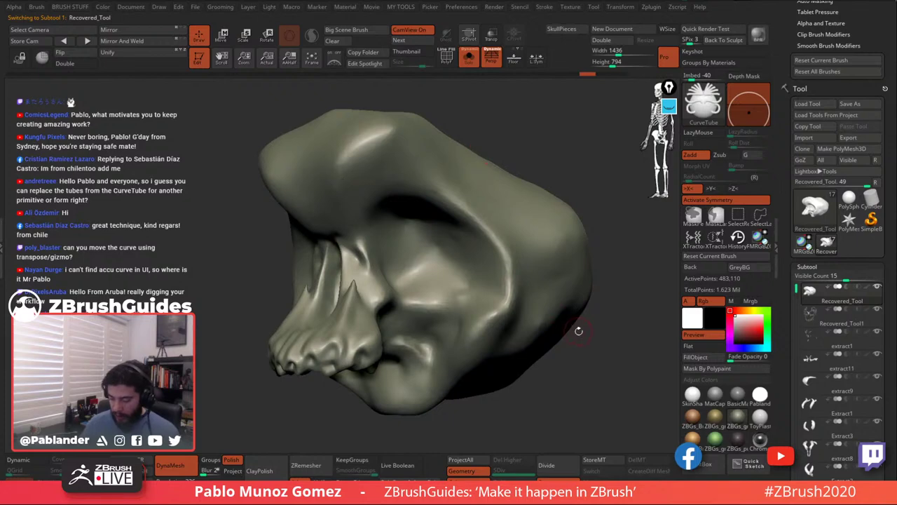
{"action": "mouse_move", "coordinate": [578, 330]}
{"action": "right_mouse_down"}
{"action": "mouse_move", "coordinate": [584, 339]}
{"action": "mouse_move", "coordinate": [567, 334]}
{"action": "right_mouse_up"}
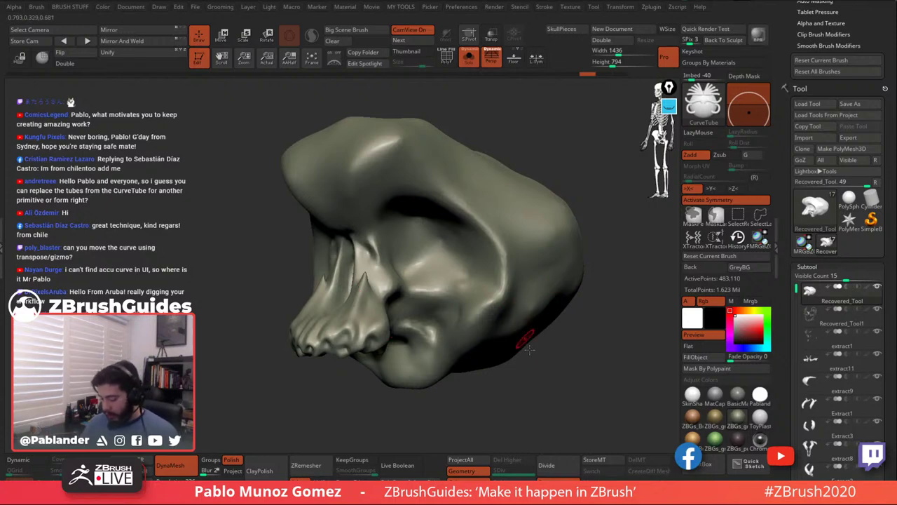
{"action": "right_click_drag", "start_coordinate": [497, 386], "coordinate": [498, 374]}
Draw a mirrored curve tube around the rim of the eye socket on the isolated skull base.
{"action": "right_click_drag", "start_coordinate": [535, 312], "coordinate": [561, 180]}
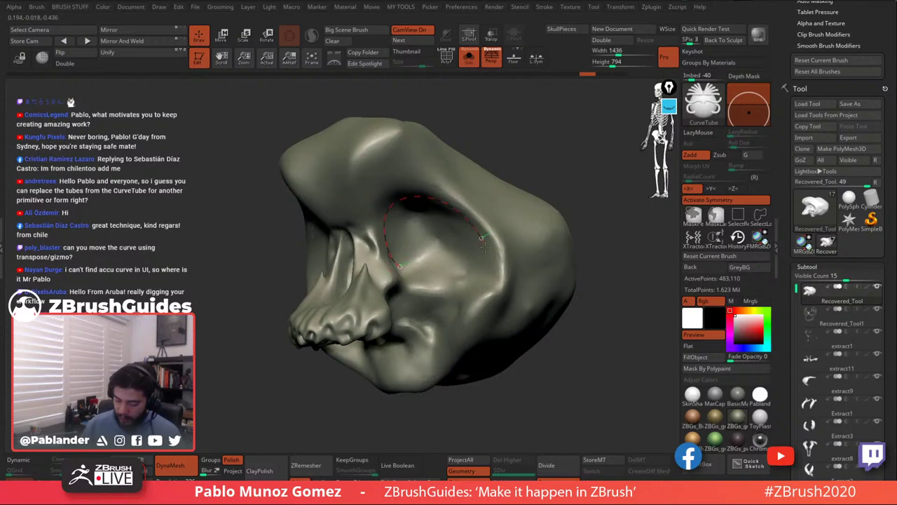
{"action": "right_click_drag", "start_coordinate": [463, 264], "coordinate": [484, 198]}
{"action": "left_click_drag", "start_coordinate": [458, 195], "coordinate": [475, 236]}
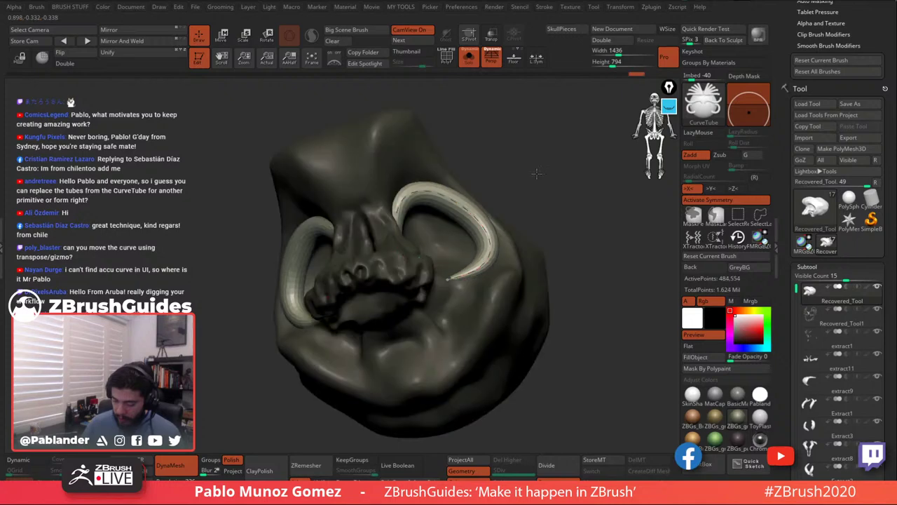
Adjust the outer and lower part of the eye-socket curve from the side so it follows the rim.
{"action": "right_click_drag", "start_coordinate": [546, 151], "coordinate": [501, 185]}
{"action": "left_click", "coordinate": [497, 199], "text": "ctrl+shift"}
{"action": "left_click_drag", "start_coordinate": [506, 210], "coordinate": [504, 213]}
{"action": "left_click_drag", "start_coordinate": [503, 210], "coordinate": [501, 259]}
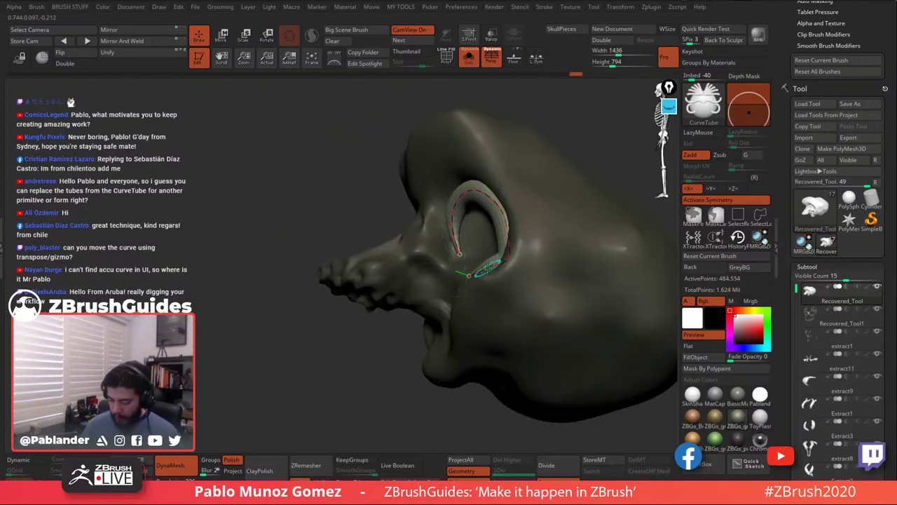
{"action": "right_click_drag", "start_coordinate": [499, 260], "coordinate": [545, 184]}
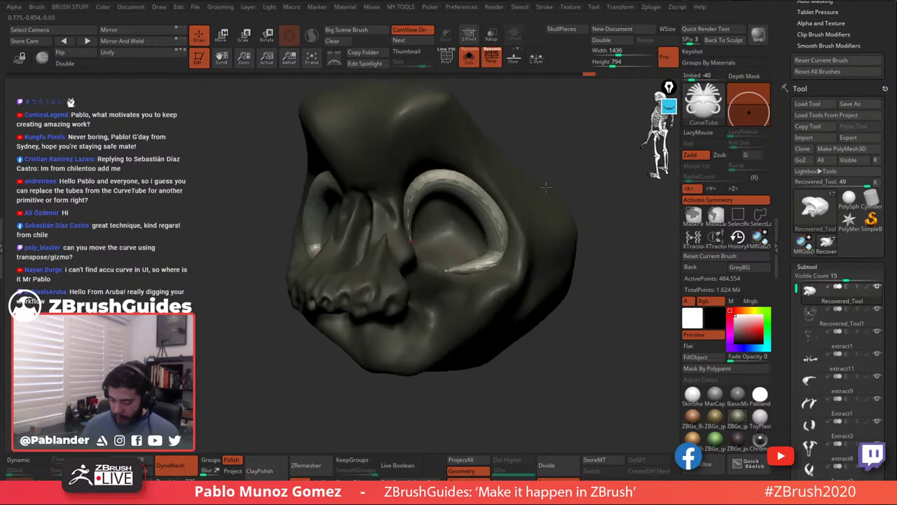
Isolate the new eye-socket tubes to examine their shape and restore the skull base.
{"action": "left_click", "coordinate": [455, 177], "text": "ctrl+shift"}
{"action": "left_click", "coordinate": [456, 177], "text": "ctrl+shift"}
{"action": "left_click", "coordinate": [456, 177], "text": "ctrl+shift"}
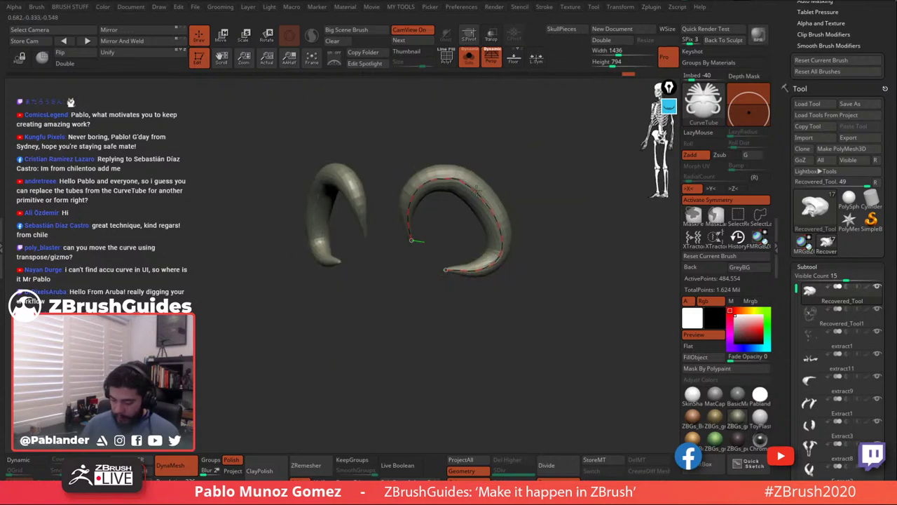
{"action": "left_click", "coordinate": [503, 194], "text": "ctrl+shift"}
Reapply the tube along the eye-socket curve to make it thinner.
{"action": "left_click", "coordinate": [445, 176]}
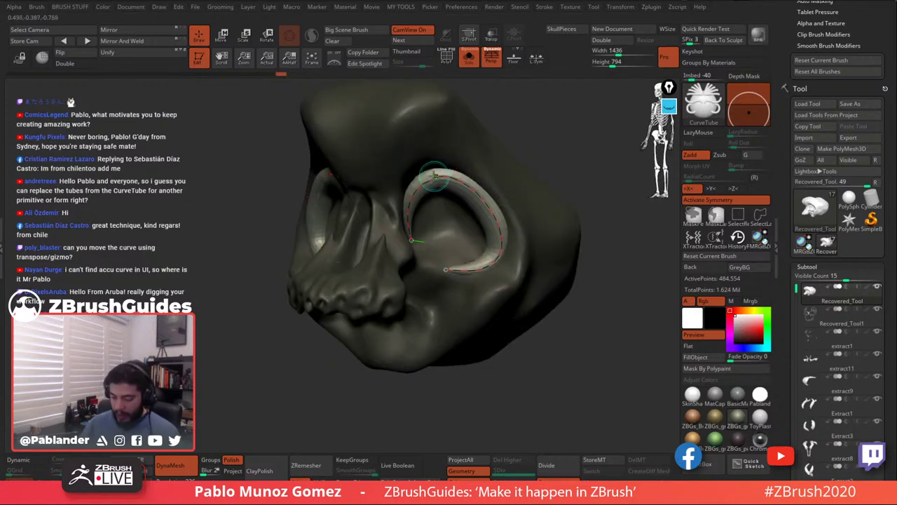
{"action": "right_click_drag", "start_coordinate": [529, 254], "coordinate": [560, 184]}
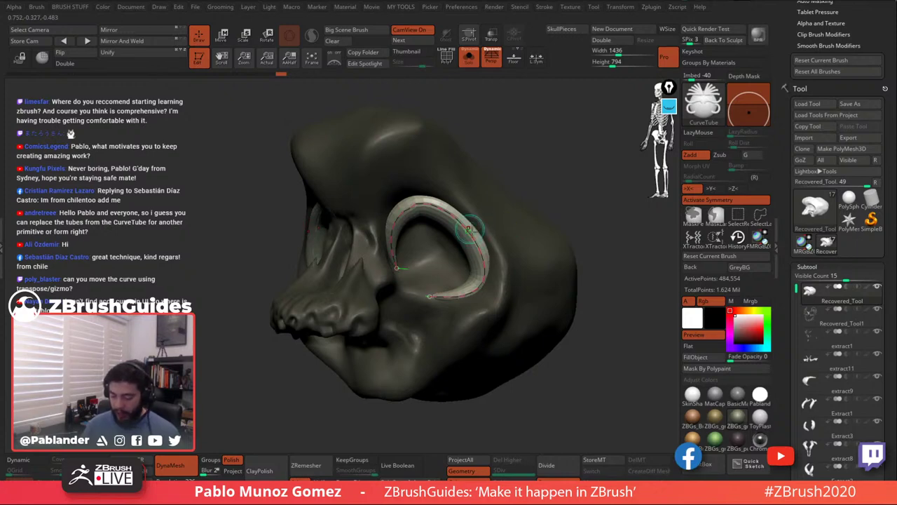
{"action": "left_click", "coordinate": [473, 238]}
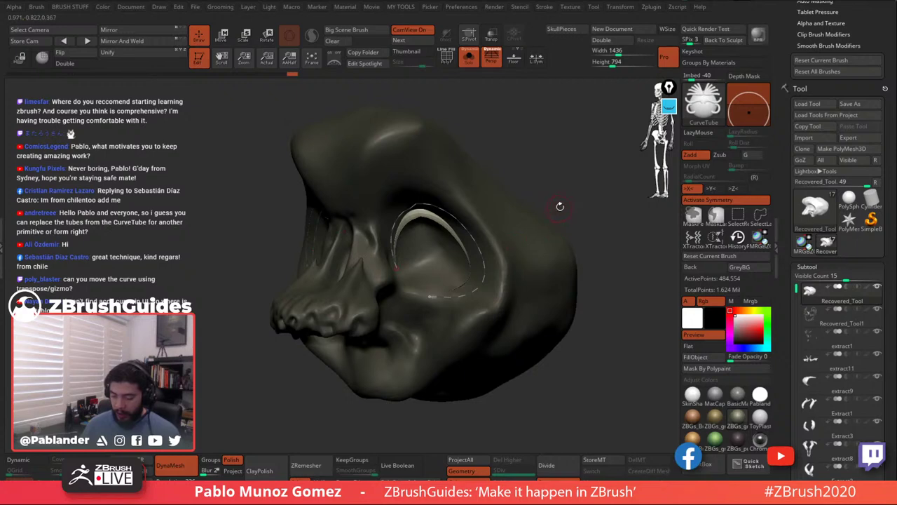
Toggle the skull base's double-sided display and finalize the eye-socket tube by releasing its curve.
{"action": "right_click_drag", "start_coordinate": [578, 185], "coordinate": [505, 140]}
{"action": "left_click", "coordinate": [74, 65]}
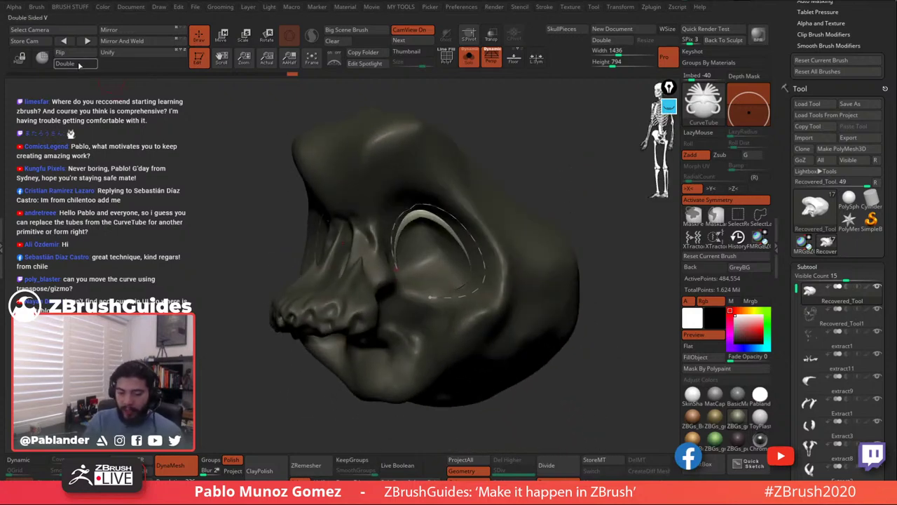
{"action": "left_click", "coordinate": [74, 64]}
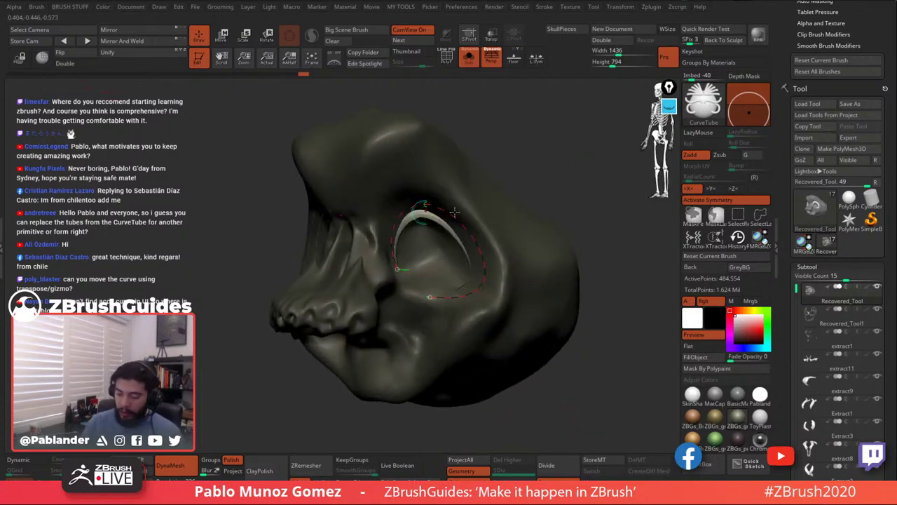
{"action": "mouse_move", "coordinate": [602, 281]}
{"action": "right_mouse_down"}
{"action": "mouse_move", "coordinate": [583, 278]}
{"action": "mouse_move", "coordinate": [603, 283]}
{"action": "mouse_move", "coordinate": [610, 257]}
{"action": "mouse_move", "coordinate": [613, 268]}
{"action": "right_mouse_up"}
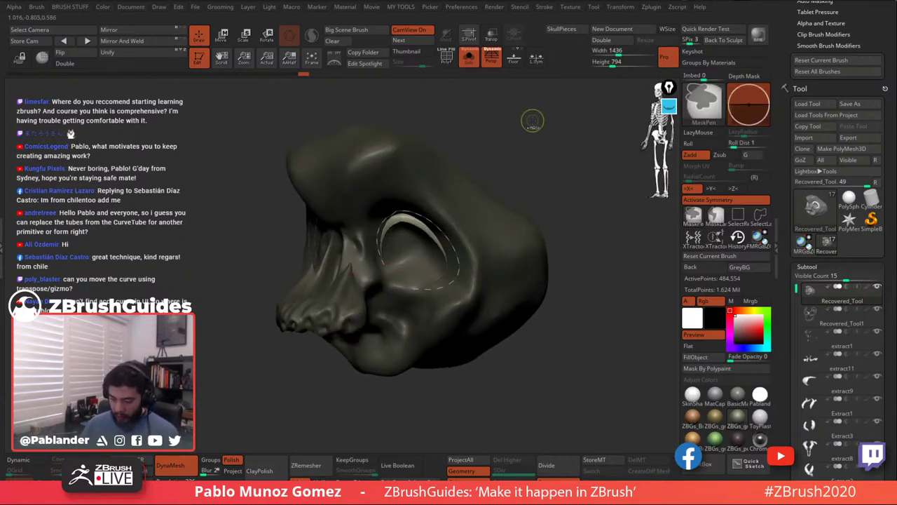
{"action": "left_click", "coordinate": [503, 218]}
{"action": "left_click_drag", "start_coordinate": [566, 223], "coordinate": [581, 212]}
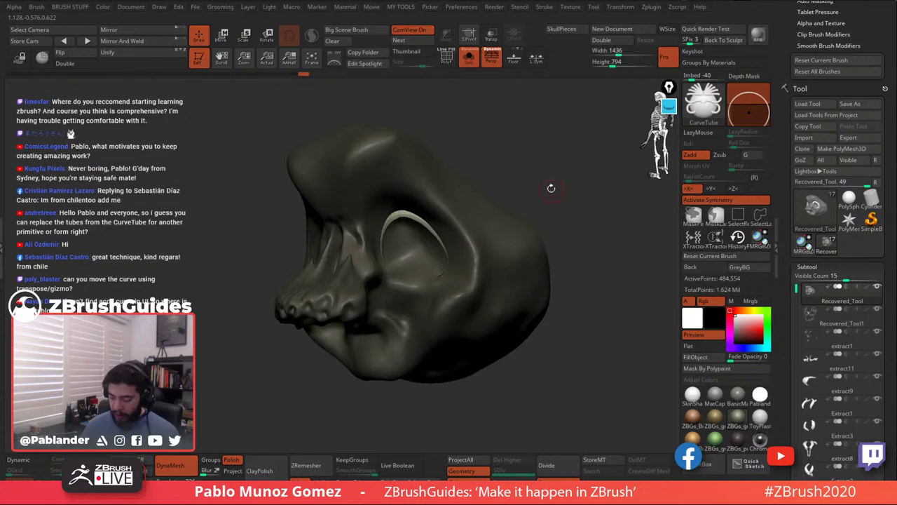
{"action": "mouse_move", "coordinate": [557, 163]}
{"action": "left_mouse_down"}
{"action": "mouse_move", "coordinate": [556, 179]}
{"action": "mouse_move", "coordinate": [550, 166]}
{"action": "left_mouse_up"}
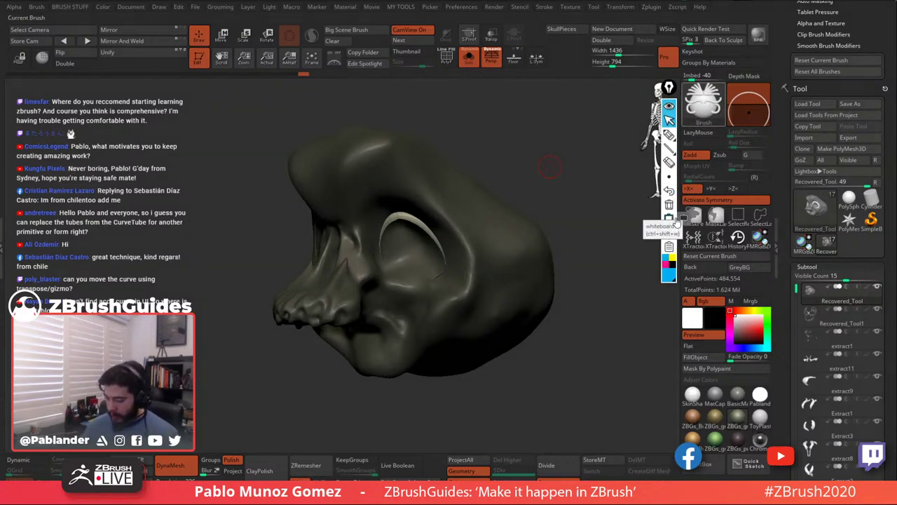
Turn off CamView and annotate with a pink pen: an arrow to the skull surface and a curved grid sketch beside it.
{"action": "left_click", "coordinate": [410, 30]}
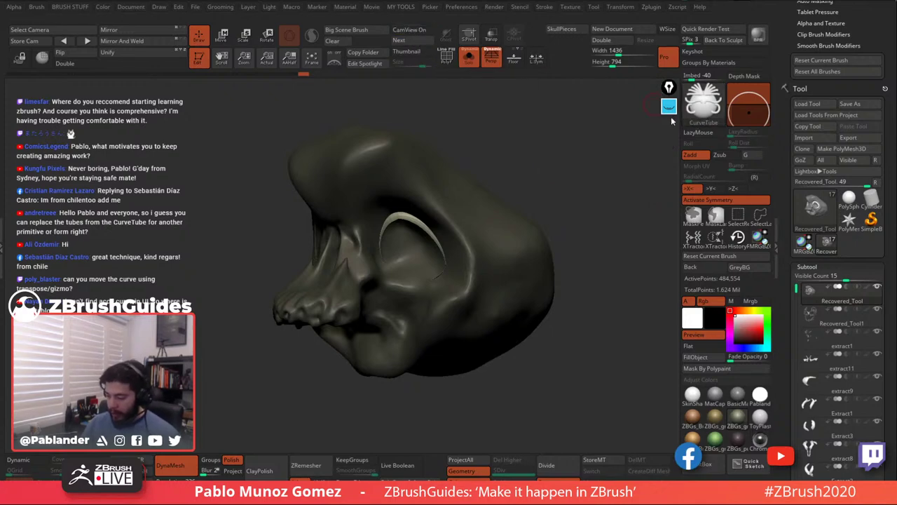
{"action": "mouse_move", "coordinate": [670, 111]}
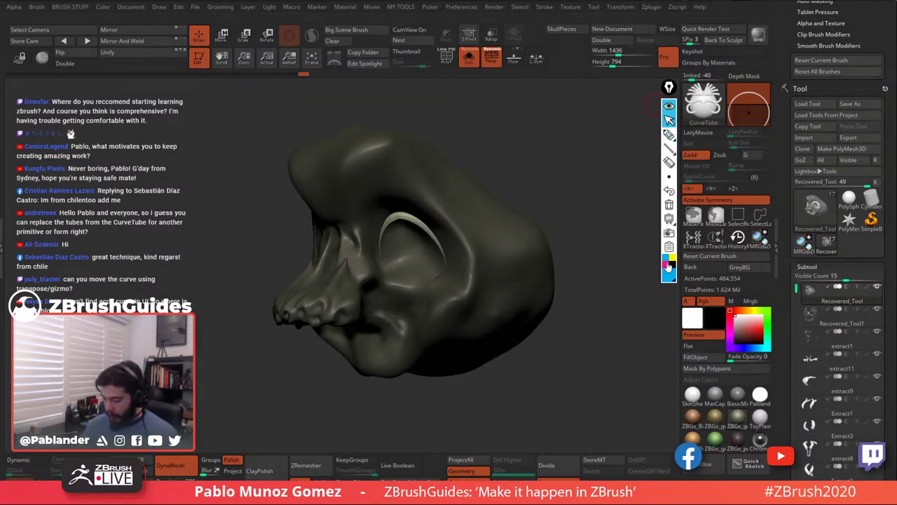
{"action": "left_click", "coordinate": [669, 134]}
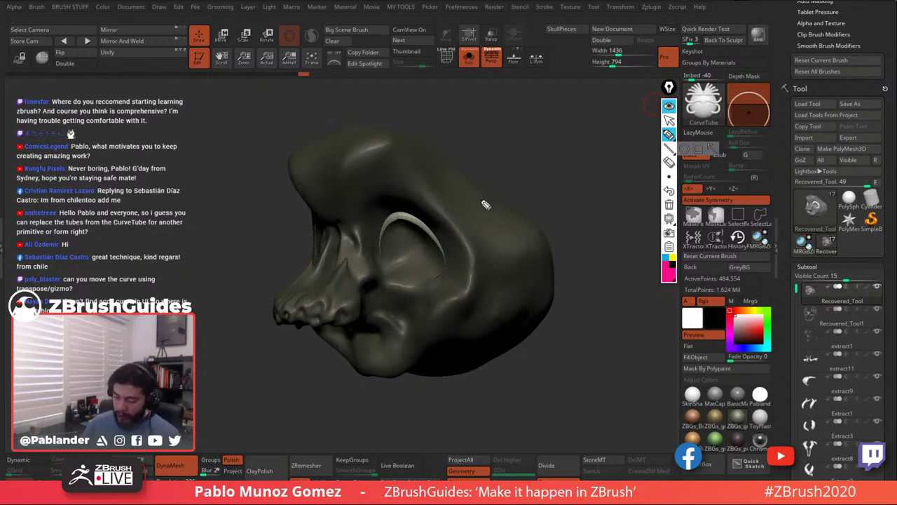
{"action": "left_click_drag", "start_coordinate": [485, 172], "coordinate": [478, 197]}
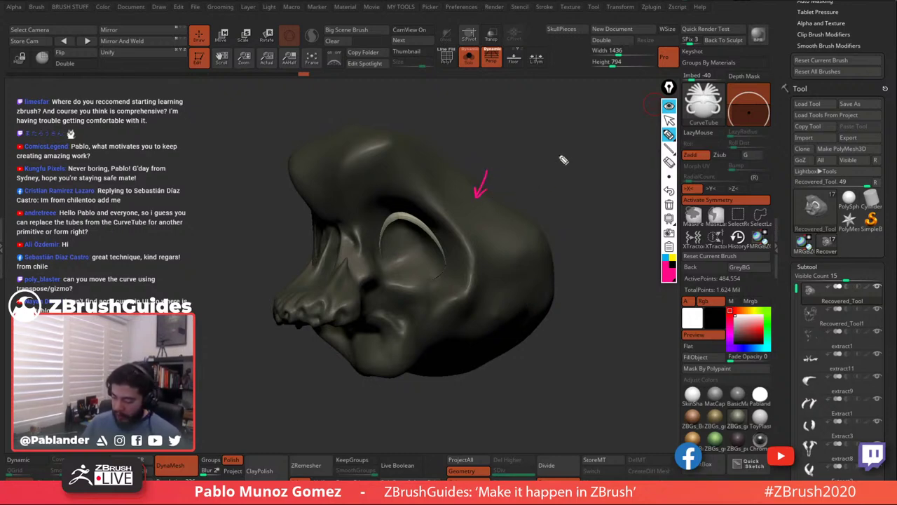
{"action": "left_click_drag", "start_coordinate": [549, 136], "coordinate": [589, 222]}
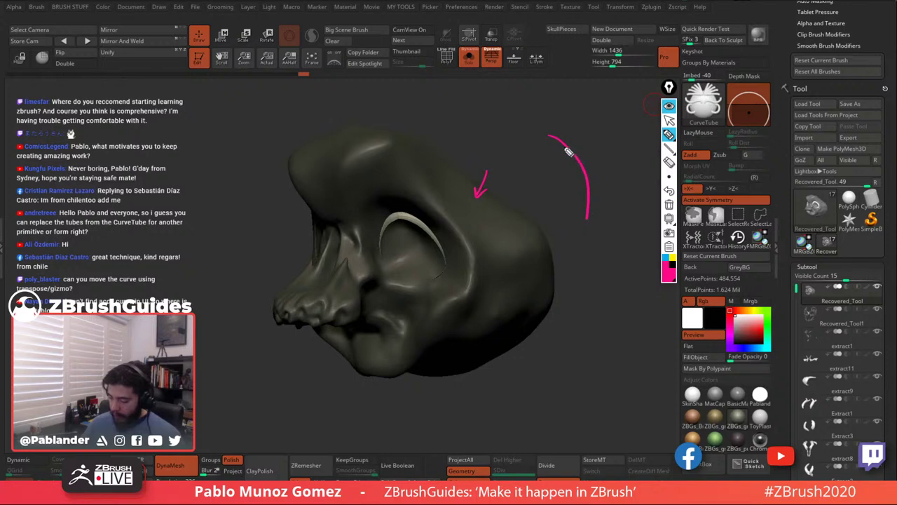
{"action": "mouse_move", "coordinate": [566, 146]}
{"action": "left_mouse_down"}
{"action": "mouse_move", "coordinate": [545, 176]}
{"action": "mouse_move", "coordinate": [578, 215]}
{"action": "left_mouse_up"}
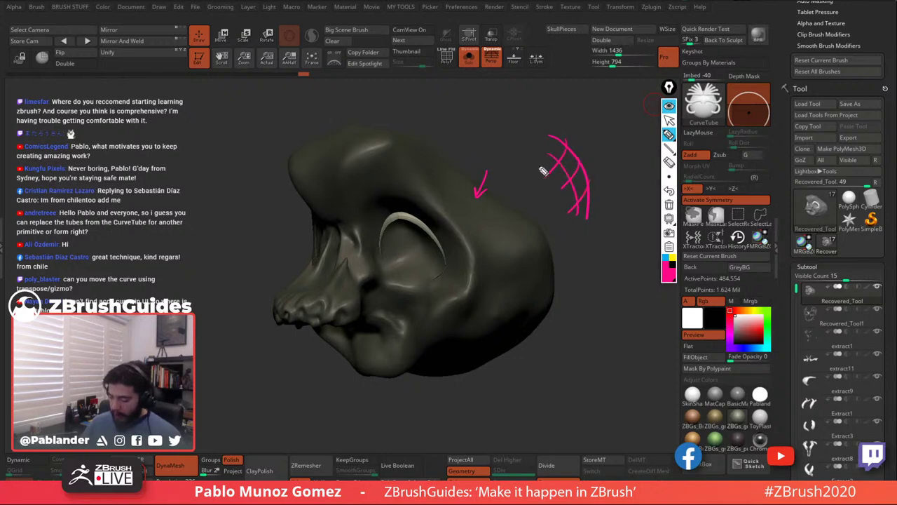
{"action": "left_click_drag", "start_coordinate": [543, 170], "coordinate": [573, 209]}
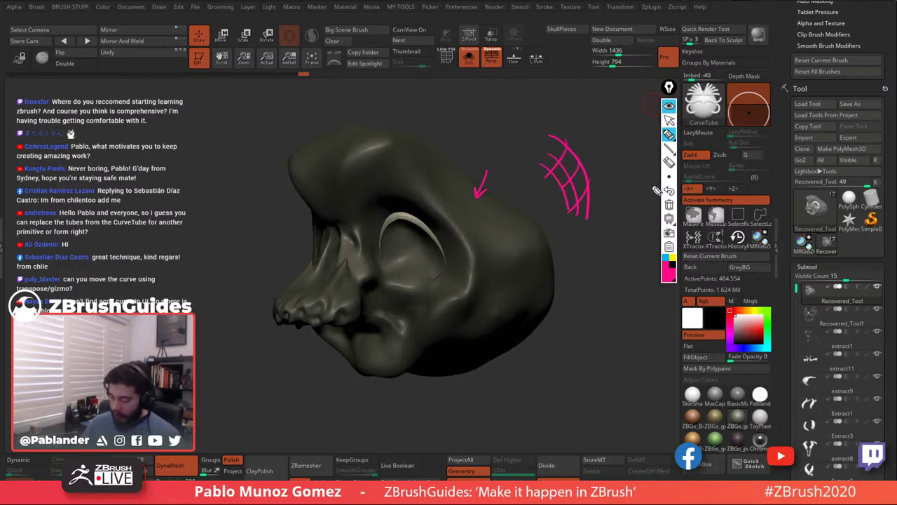
Annotate the pink grid sketch with three blue arrows pointing outward to illustrate its surface direction.
{"action": "left_click", "coordinate": [669, 257]}
{"action": "left_click_drag", "start_coordinate": [569, 161], "coordinate": [600, 149]}
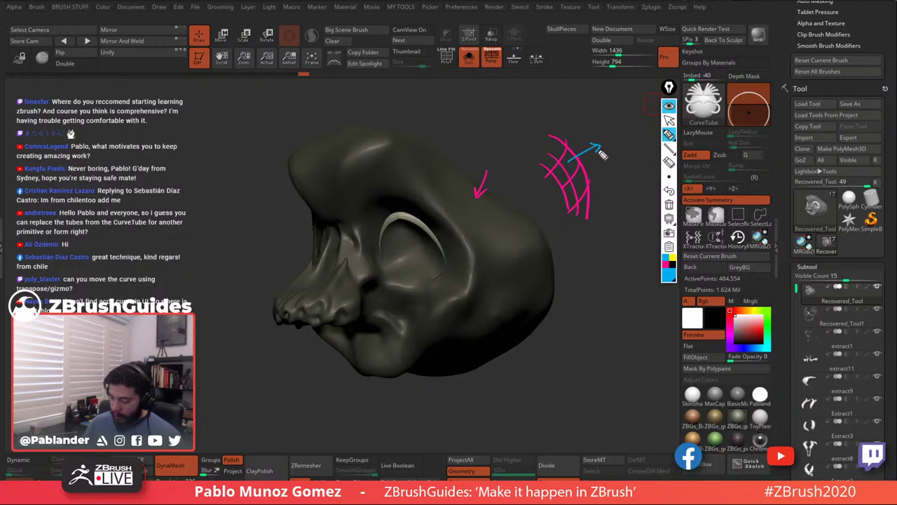
{"action": "left_click_drag", "start_coordinate": [585, 186], "coordinate": [612, 178]}
{"action": "left_click_drag", "start_coordinate": [556, 145], "coordinate": [573, 114]}
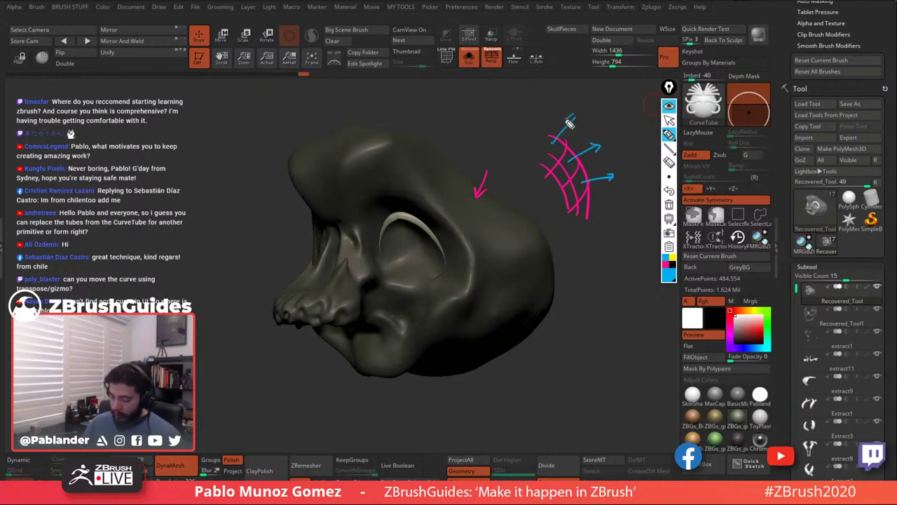
Trace the curved tube above the eye socket with a yellow outline and cross lines.
{"action": "left_click", "coordinate": [669, 261]}
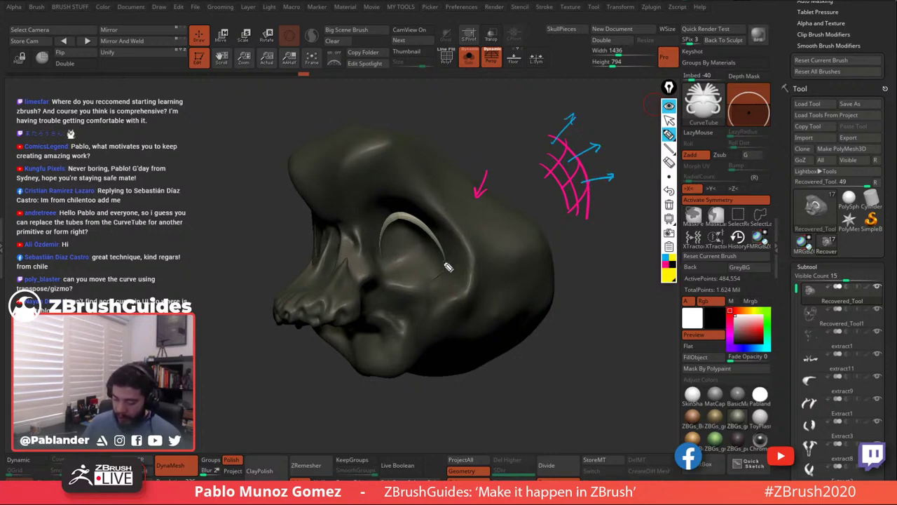
{"action": "mouse_move", "coordinate": [449, 267]}
{"action": "left_mouse_down"}
{"action": "mouse_move", "coordinate": [405, 208]}
{"action": "mouse_move", "coordinate": [379, 261]}
{"action": "mouse_move", "coordinate": [387, 234]}
{"action": "left_mouse_up"}
{"action": "mouse_move", "coordinate": [388, 208]}
{"action": "left_mouse_down"}
{"action": "mouse_move", "coordinate": [397, 227]}
{"action": "mouse_move", "coordinate": [409, 222]}
{"action": "mouse_move", "coordinate": [426, 231]}
{"action": "left_mouse_up"}
{"action": "mouse_move", "coordinate": [432, 227]}
{"action": "left_mouse_down"}
{"action": "mouse_move", "coordinate": [441, 256]}
{"action": "mouse_move", "coordinate": [425, 237]}
{"action": "mouse_move", "coordinate": [383, 258]}
{"action": "left_mouse_up"}
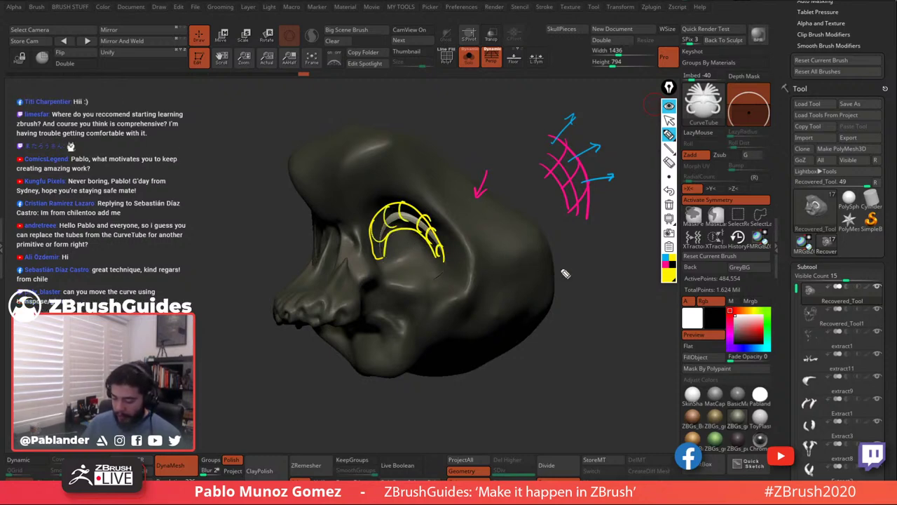
Sketch a curved yellow grid beside the skull, below the pink one, to represent the tube's surface.
{"action": "left_click_drag", "start_coordinate": [580, 253], "coordinate": [612, 336]}
{"action": "left_click_drag", "start_coordinate": [558, 265], "coordinate": [584, 343]}
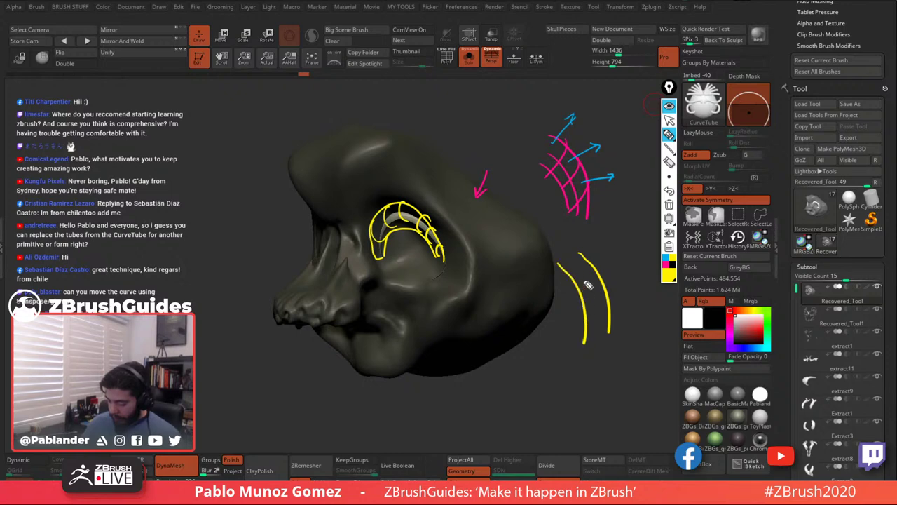
{"action": "left_click_drag", "start_coordinate": [563, 283], "coordinate": [603, 274]}
{"action": "left_click_drag", "start_coordinate": [565, 315], "coordinate": [613, 294]}
{"action": "left_click_drag", "start_coordinate": [576, 331], "coordinate": [614, 317]}
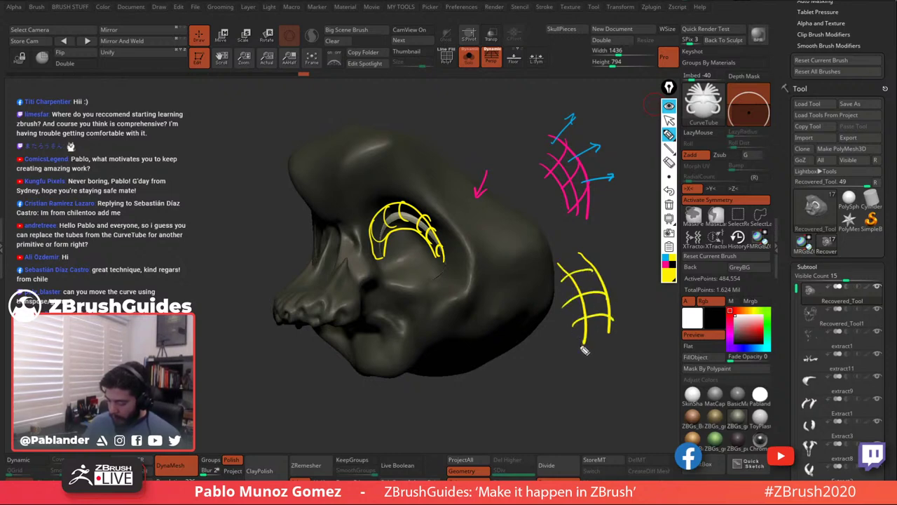
{"action": "left_click_drag", "start_coordinate": [574, 359], "coordinate": [612, 358]}
Add blue arrows pointing inward from the yellow grid to illustrate flipped normals.
{"action": "left_click", "coordinate": [666, 266]}
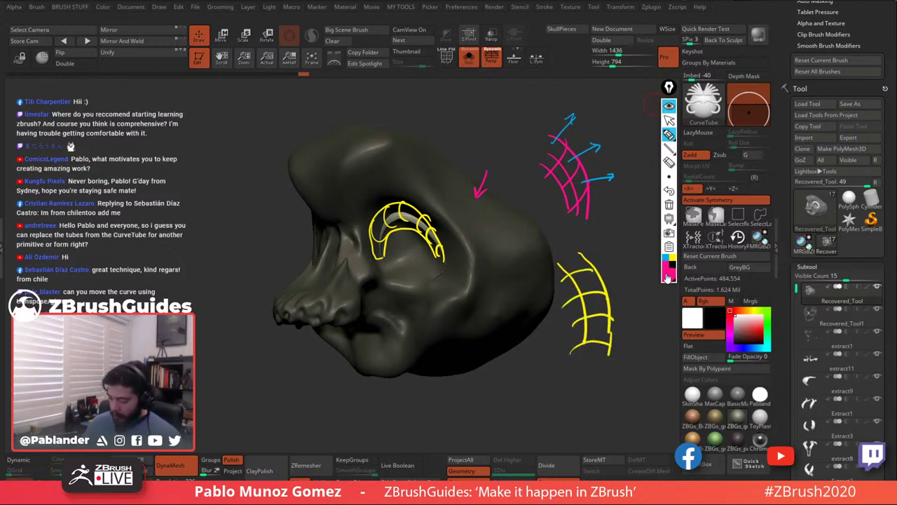
{"action": "left_click", "coordinate": [666, 258]}
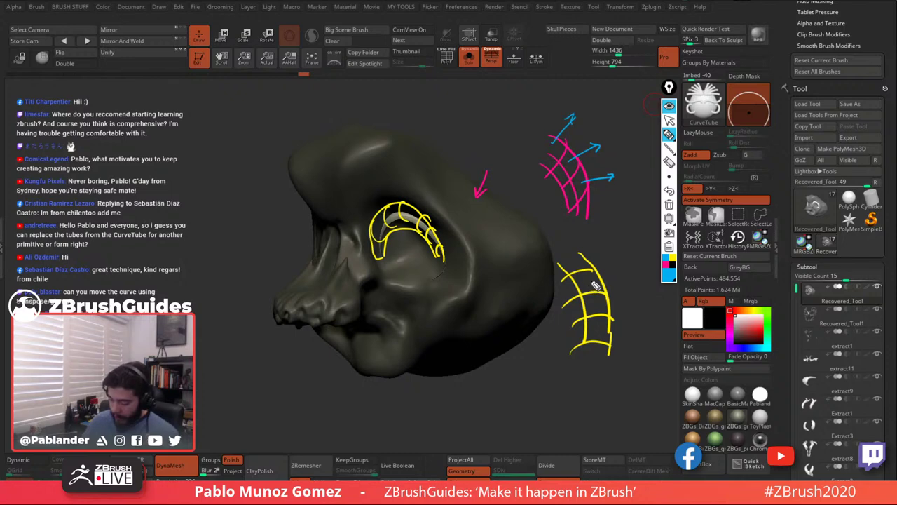
{"action": "mouse_move", "coordinate": [594, 285]}
{"action": "left_mouse_down"}
{"action": "mouse_move", "coordinate": [575, 319]}
{"action": "mouse_move", "coordinate": [592, 326]}
{"action": "mouse_move", "coordinate": [599, 347]}
{"action": "mouse_move", "coordinate": [573, 346]}
{"action": "mouse_move", "coordinate": [595, 366]}
{"action": "mouse_move", "coordinate": [568, 362]}
{"action": "mouse_move", "coordinate": [578, 282]}
{"action": "left_mouse_up"}
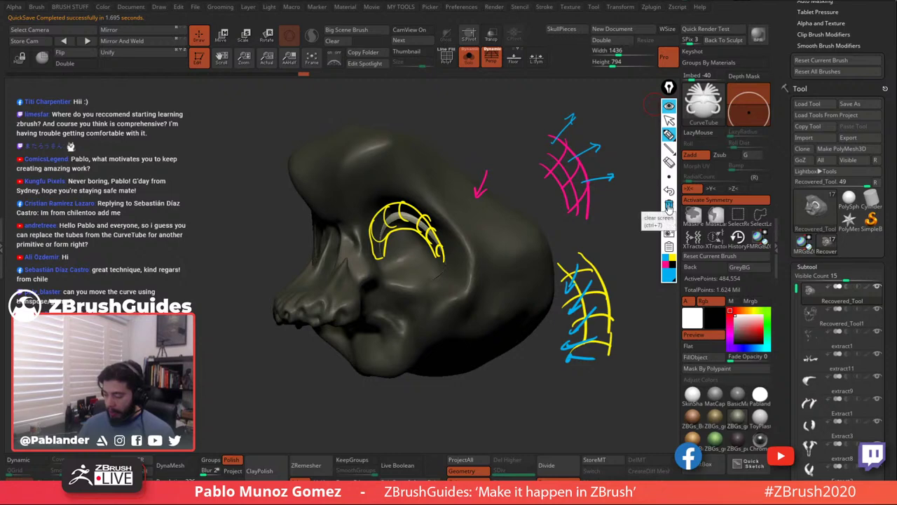
Clear all on-screen annotations and collapse the annotation toolbar.
{"action": "left_click", "coordinate": [670, 120]}
{"action": "left_click", "coordinate": [669, 205]}
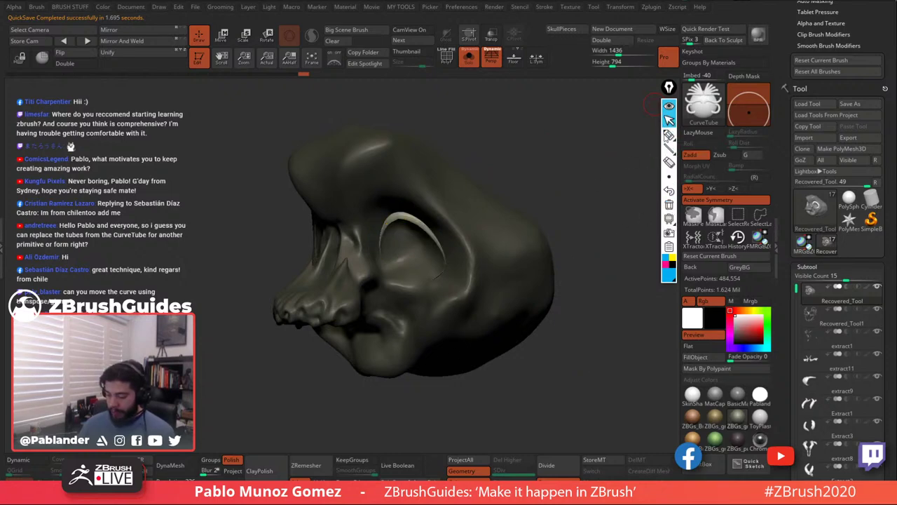
{"action": "left_click", "coordinate": [669, 105]}
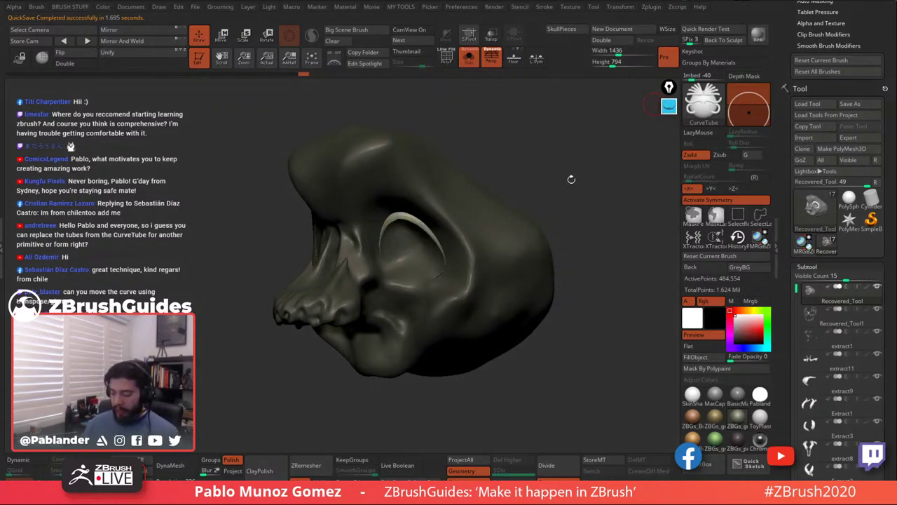
Clear the mask on the skull base and remesh it with DynaMesh to carve the tube's shape into the eye sockets.
{"action": "mouse_move", "coordinate": [544, 160]}
{"action": "left_mouse_down"}
{"action": "mouse_move", "coordinate": [566, 183]}
{"action": "mouse_move", "coordinate": [555, 173]}
{"action": "left_mouse_up"}
{"action": "key", "text": "ctrl"}
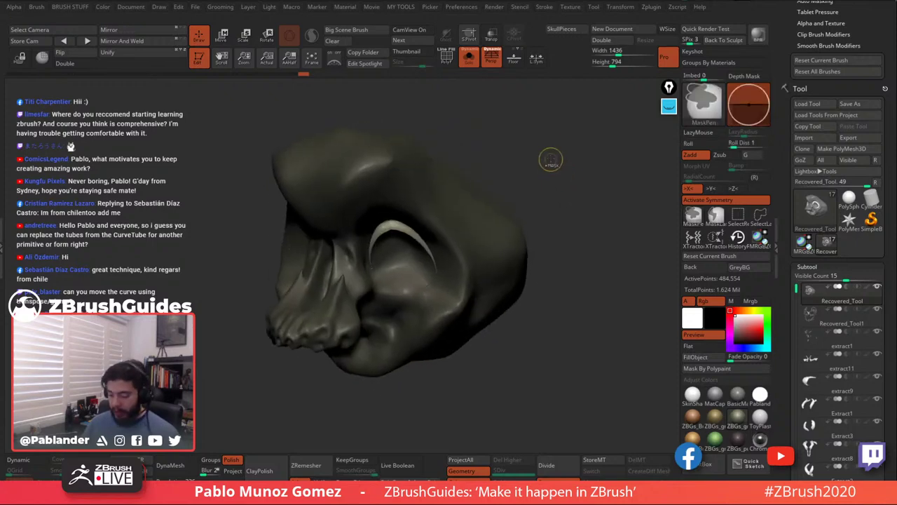
{"action": "left_click_drag", "start_coordinate": [553, 132], "coordinate": [568, 174], "text": "ctrl"}
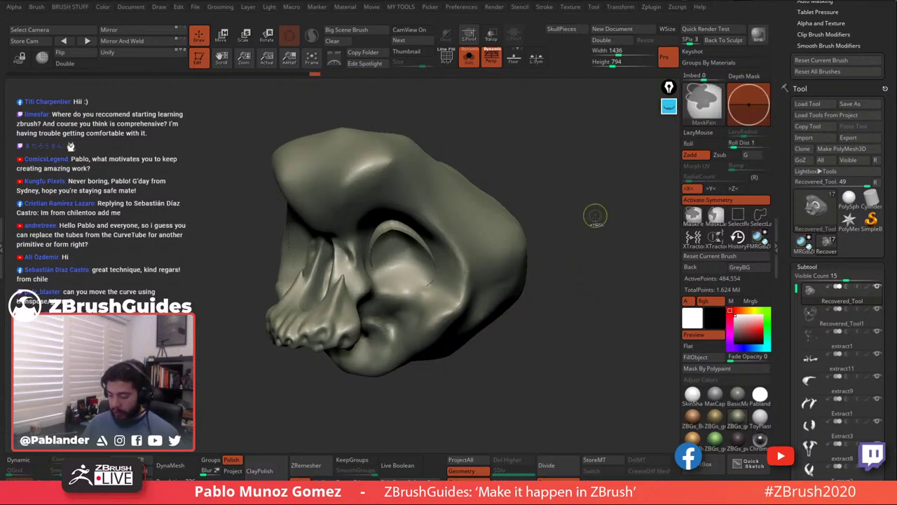
{"action": "left_click_drag", "start_coordinate": [590, 249], "coordinate": [619, 329], "text": "ctrl"}
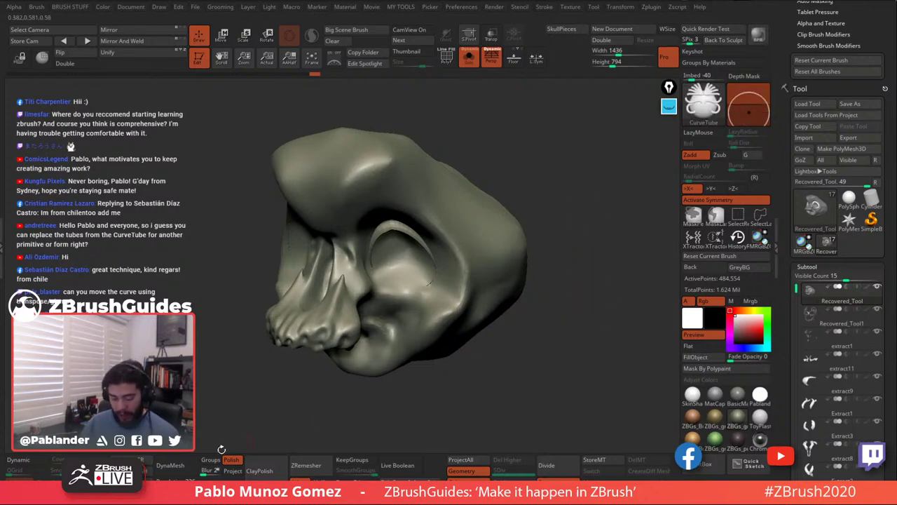
{"action": "left_click", "coordinate": [569, 249], "text": "ctrl"}
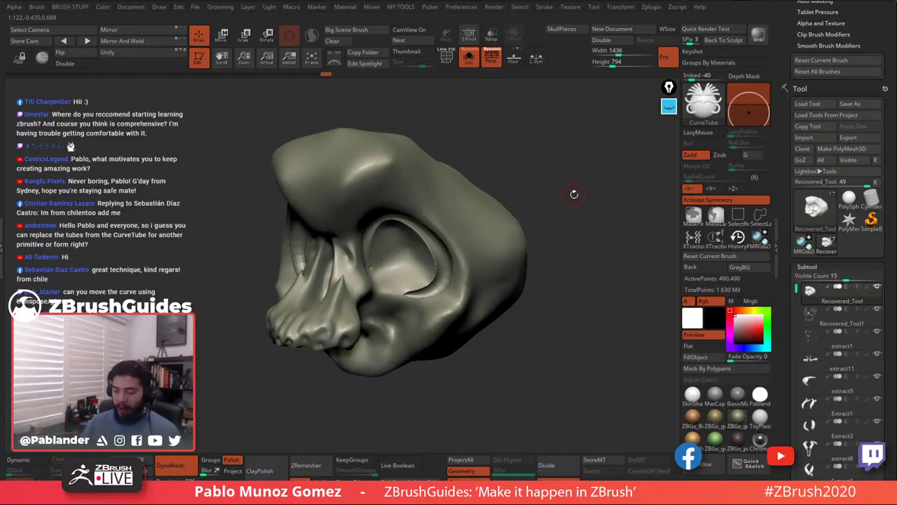
Examine the carved eye sockets on the complete skull from several angles, then isolate the base mesh with Solo mode.
{"action": "left_click_drag", "start_coordinate": [553, 204], "coordinate": [554, 174]}
{"action": "left_click", "coordinate": [468, 59]}
{"action": "left_click_drag", "start_coordinate": [554, 212], "coordinate": [532, 234]}
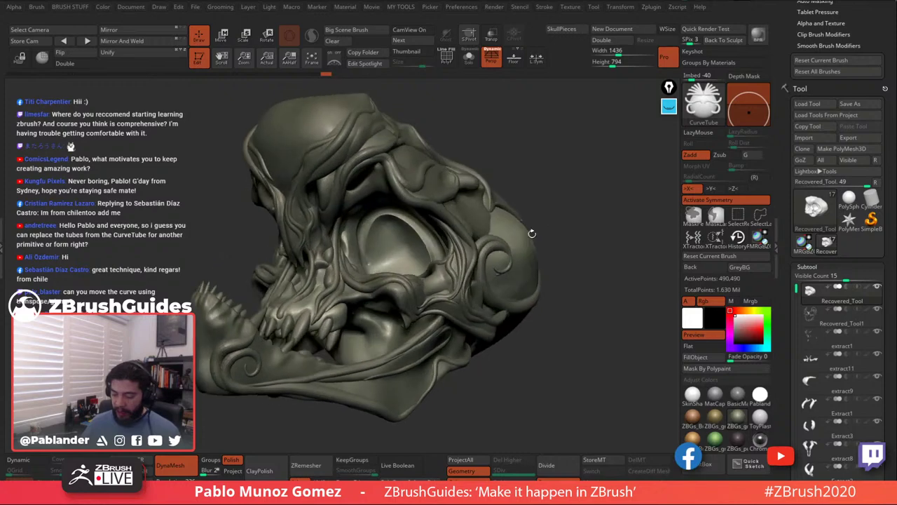
{"action": "left_click_drag", "start_coordinate": [557, 187], "coordinate": [566, 193]}
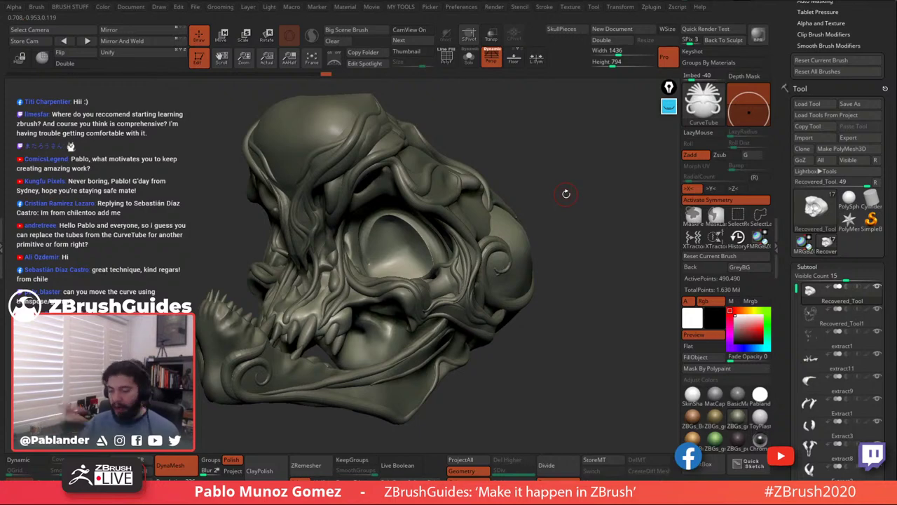
{"action": "left_click_drag", "start_coordinate": [572, 176], "coordinate": [593, 188]}
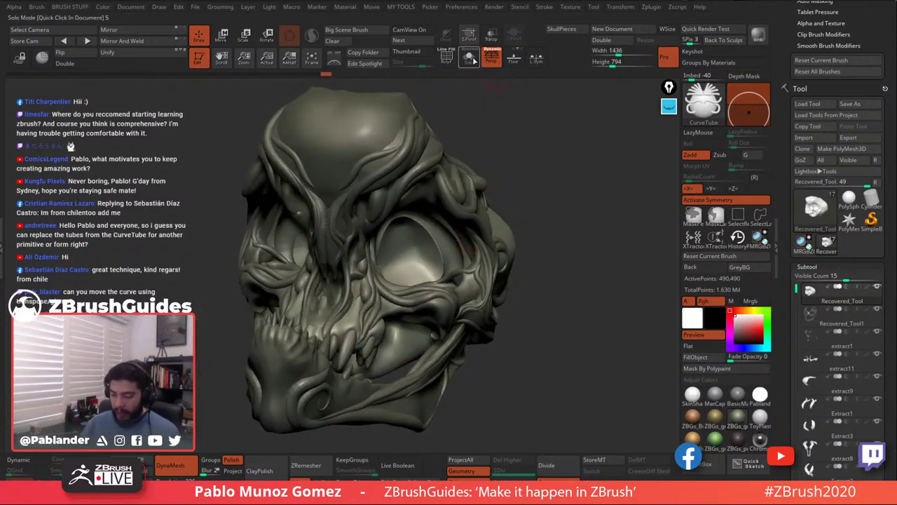
{"action": "left_click", "coordinate": [469, 58]}
Smooth the carved groove along the lower outer rim of the eye socket.
{"action": "left_click_drag", "start_coordinate": [537, 161], "coordinate": [451, 246]}
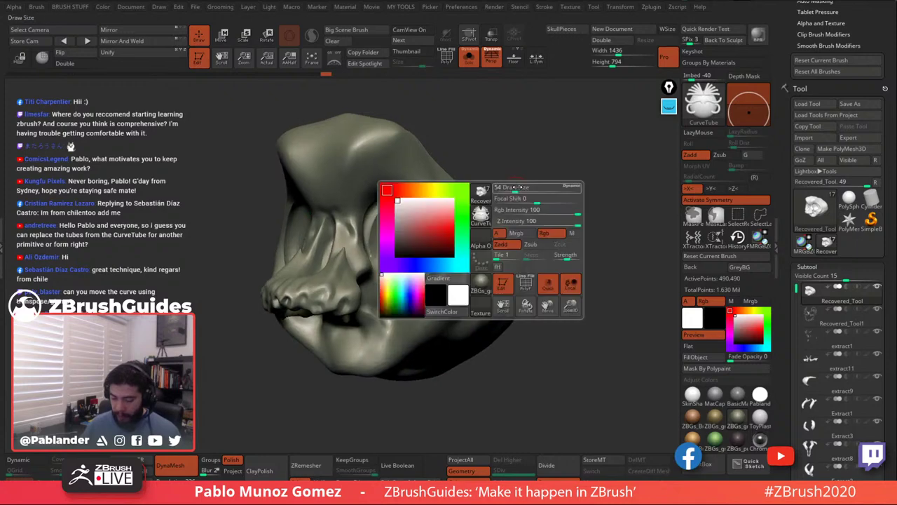
{"action": "key", "text": "shift"}
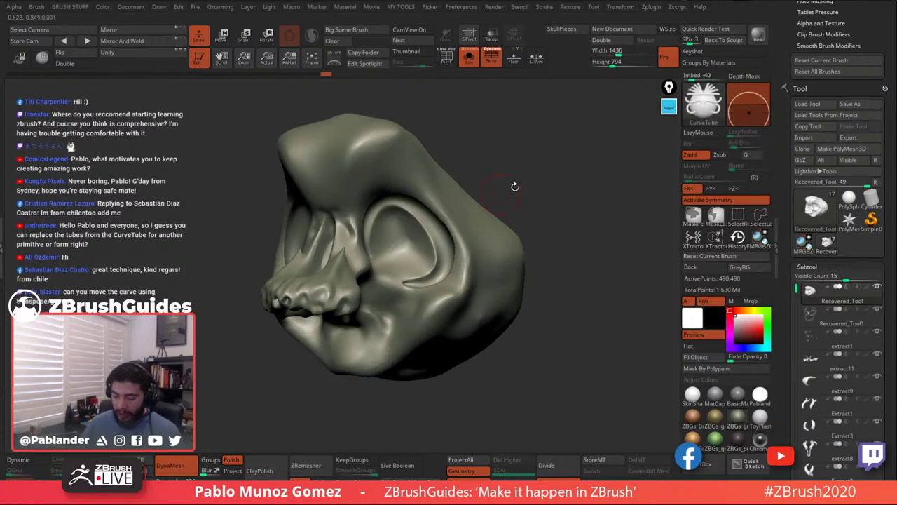
{"action": "right_click_drag", "start_coordinate": [412, 292], "coordinate": [452, 274]}
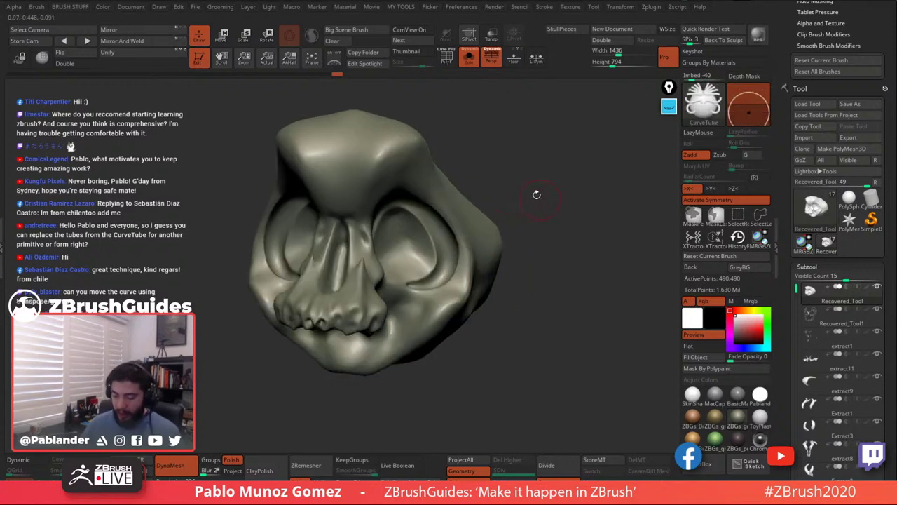
Check the smoothed sockets with all subtools shown, then return to the isolated skull base.
{"action": "left_click", "coordinate": [470, 58]}
{"action": "mouse_move", "coordinate": [519, 197]}
{"action": "left_mouse_down", "text": "shift"}
{"action": "mouse_move", "coordinate": [532, 217]}
{"action": "mouse_move", "coordinate": [556, 226]}
{"action": "mouse_move", "coordinate": [543, 214]}
{"action": "left_mouse_up", "text": "shift"}
{"action": "left_click", "coordinate": [471, 60]}
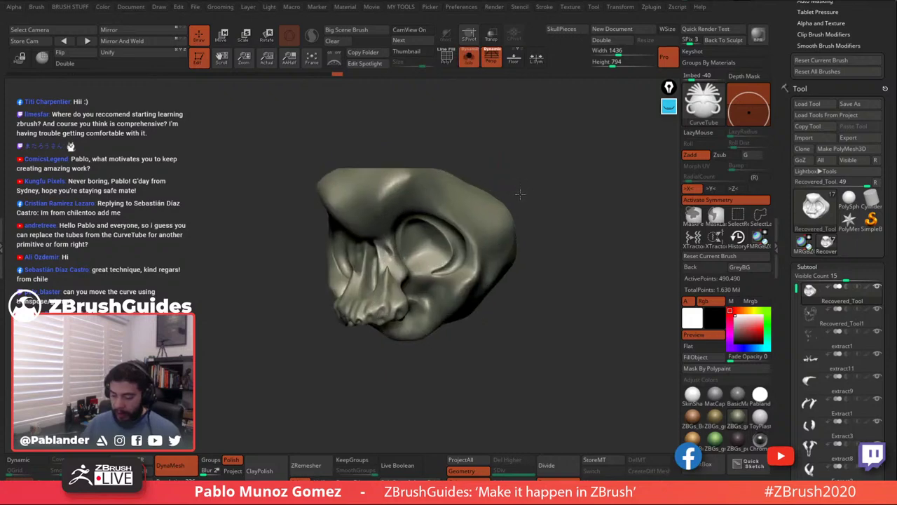
Draw a mirrored CurveTube arch inside the upper part of the eye socket, undoing the first attempt.
{"action": "key", "text": "space"}
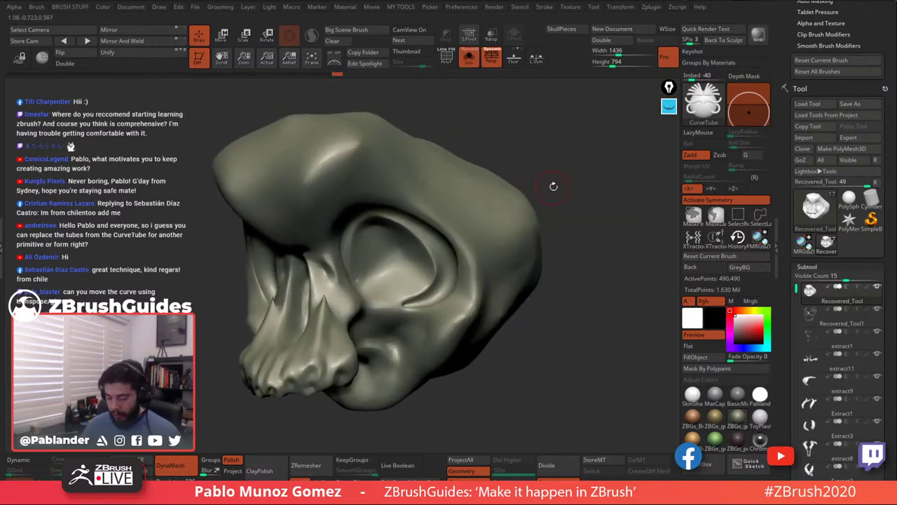
{"action": "mouse_move", "coordinate": [553, 185]}
{"action": "left_mouse_down"}
{"action": "mouse_move", "coordinate": [562, 178]}
{"action": "mouse_move", "coordinate": [551, 181]}
{"action": "left_mouse_up"}
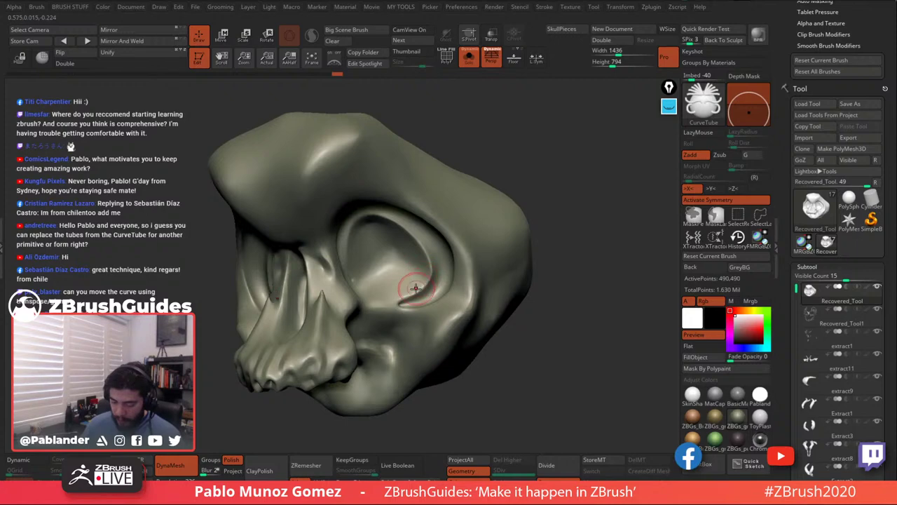
{"action": "left_click_drag", "start_coordinate": [353, 265], "coordinate": [367, 245]}
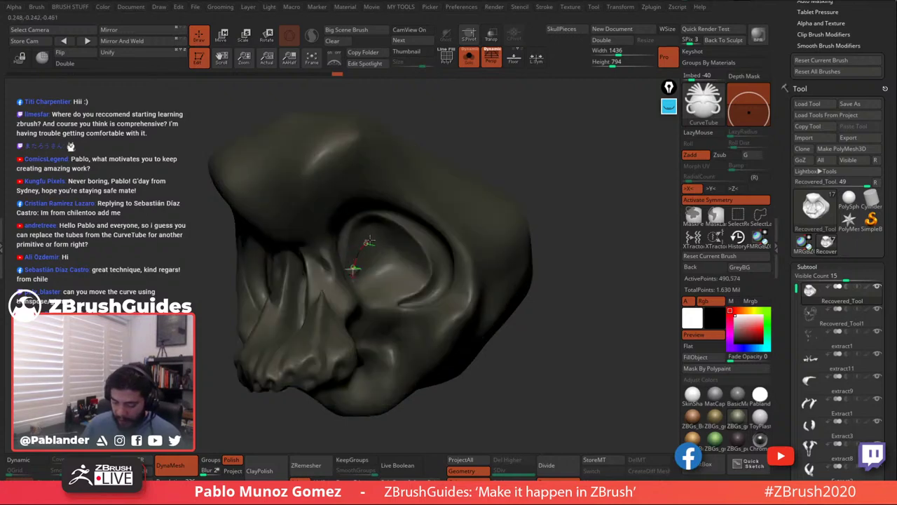
{"action": "key", "text": "ctrl+z"}
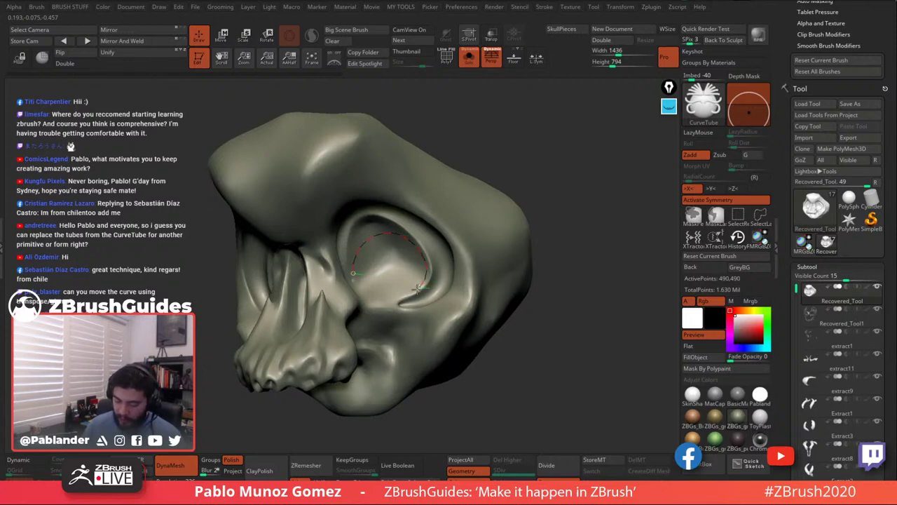
{"action": "left_click_drag", "start_coordinate": [417, 288], "coordinate": [418, 289]}
Apply a smaller Draw Size to the socket tube and adjust its curve and outer end.
{"action": "key", "text": "space"}
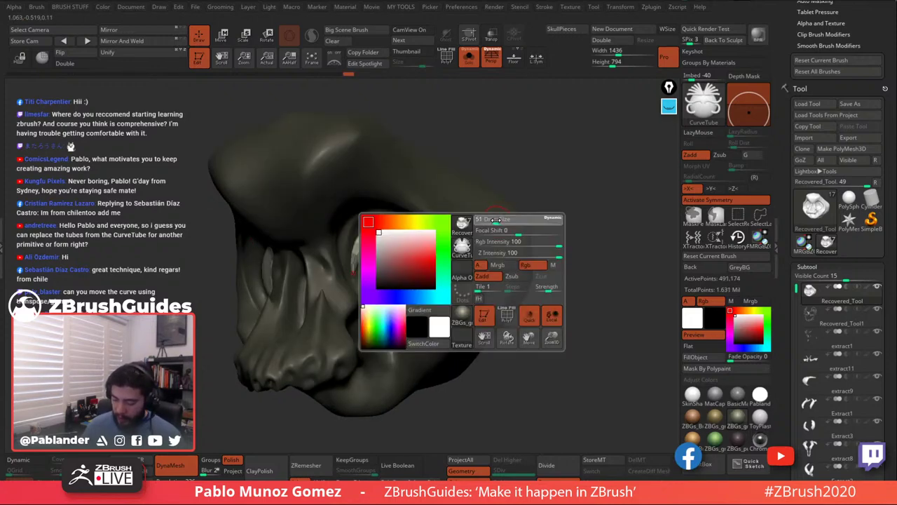
{"action": "left_click", "coordinate": [423, 251]}
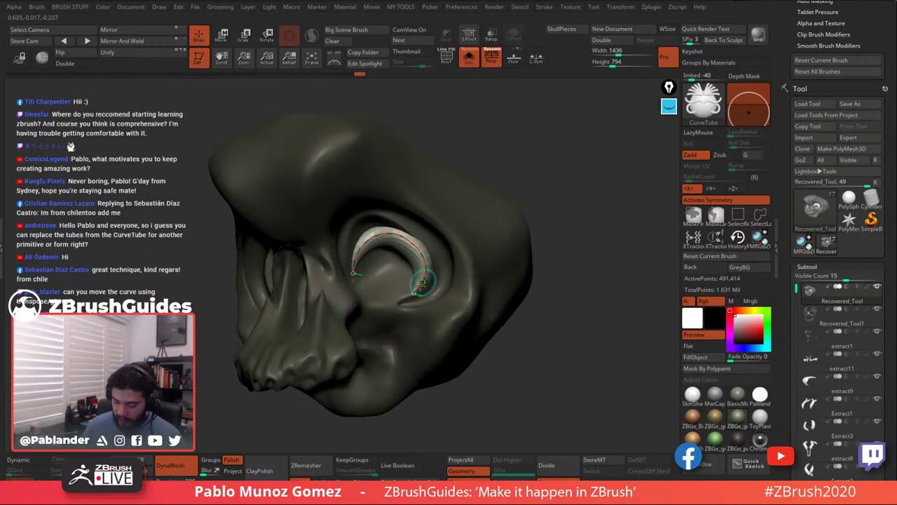
{"action": "left_click_drag", "start_coordinate": [421, 286], "coordinate": [413, 288]}
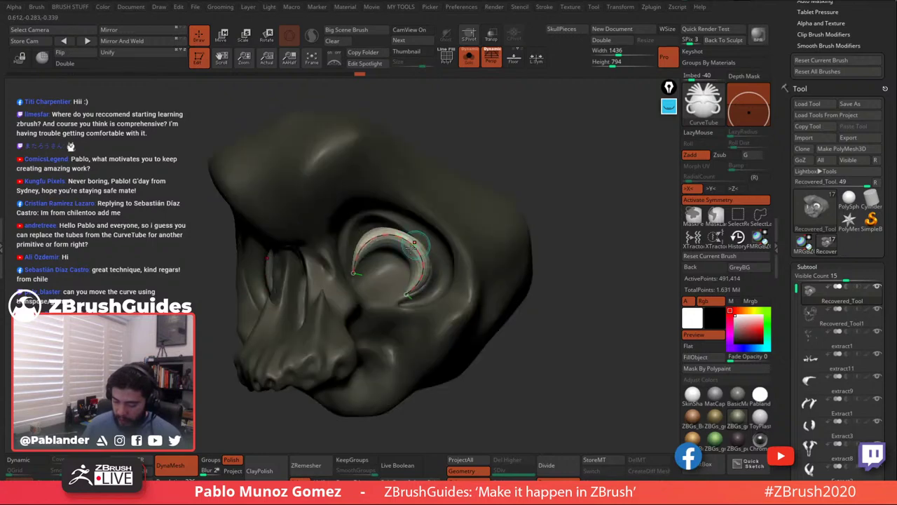
{"action": "mouse_move", "coordinate": [367, 246]}
{"action": "left_mouse_down"}
{"action": "mouse_move", "coordinate": [358, 251]}
{"action": "mouse_move", "coordinate": [367, 244]}
{"action": "left_mouse_up"}
Try a thicker eye socket tube by increasing the Draw Size and updating the curve.
{"action": "right_click_drag", "start_coordinate": [400, 232], "coordinate": [435, 226]}
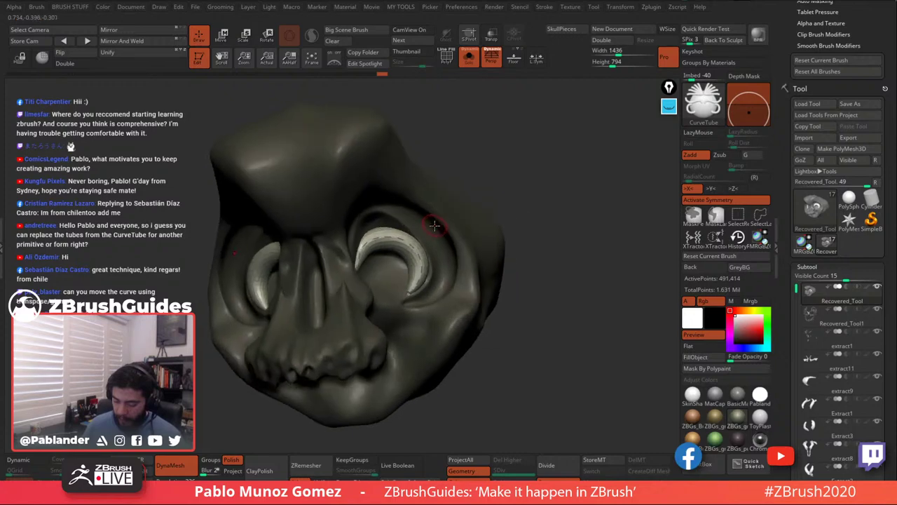
{"action": "key", "text": "space"}
{"action": "left_click_drag", "start_coordinate": [434, 226], "coordinate": [447, 218]}
{"action": "key", "text": "space"}
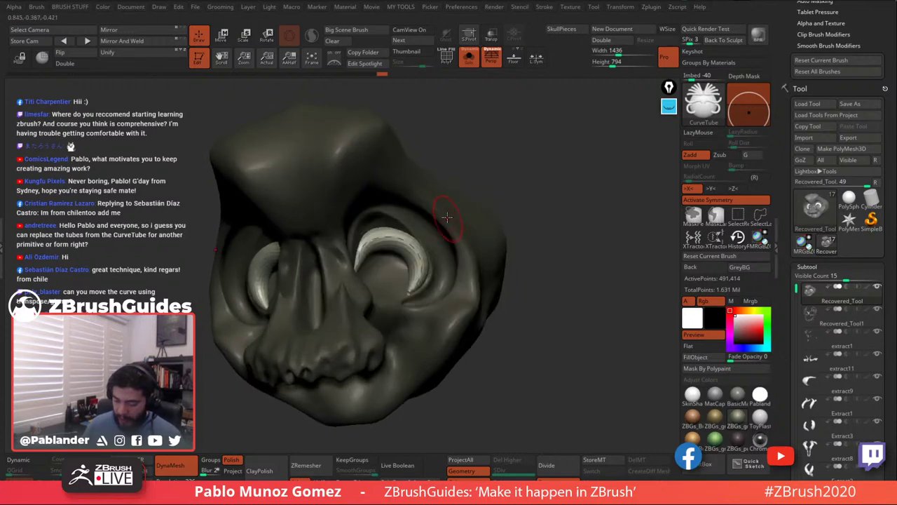
{"action": "right_click_drag", "start_coordinate": [447, 217], "coordinate": [445, 201]}
{"action": "left_click", "coordinate": [425, 251]}
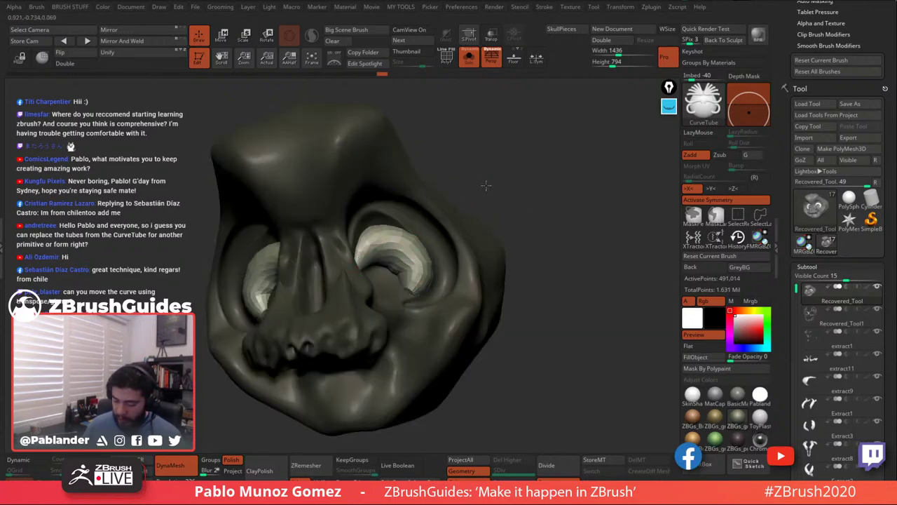
Reduce the Draw Size and update the curve to make the eye socket tube slimmer.
{"action": "key", "text": "space"}
{"action": "left_click", "coordinate": [409, 253]}
{"action": "key", "text": "space"}
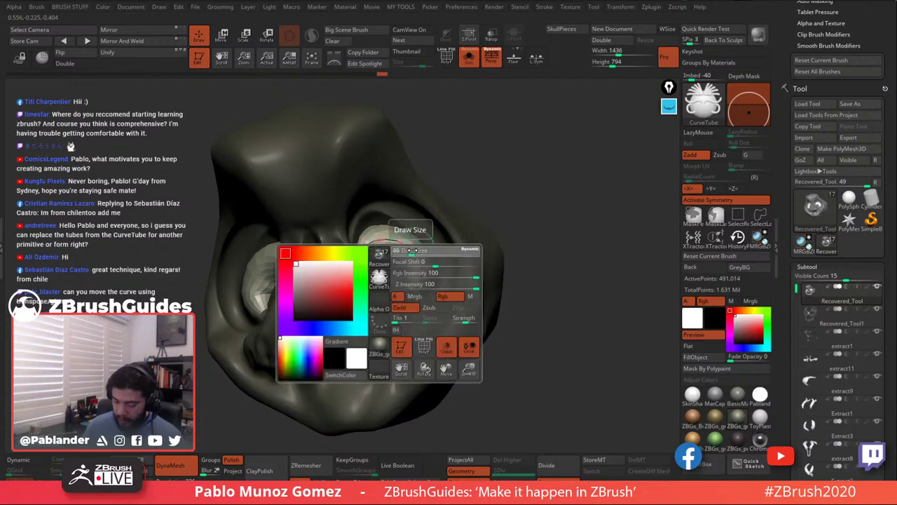
{"action": "left_click_drag", "start_coordinate": [410, 252], "coordinate": [413, 253]}
{"action": "left_click", "coordinate": [414, 257]}
Hide the skull base so that only the two mirrored eye socket tubes are shown.
{"action": "left_click", "coordinate": [416, 258], "text": "ctrl+shift"}
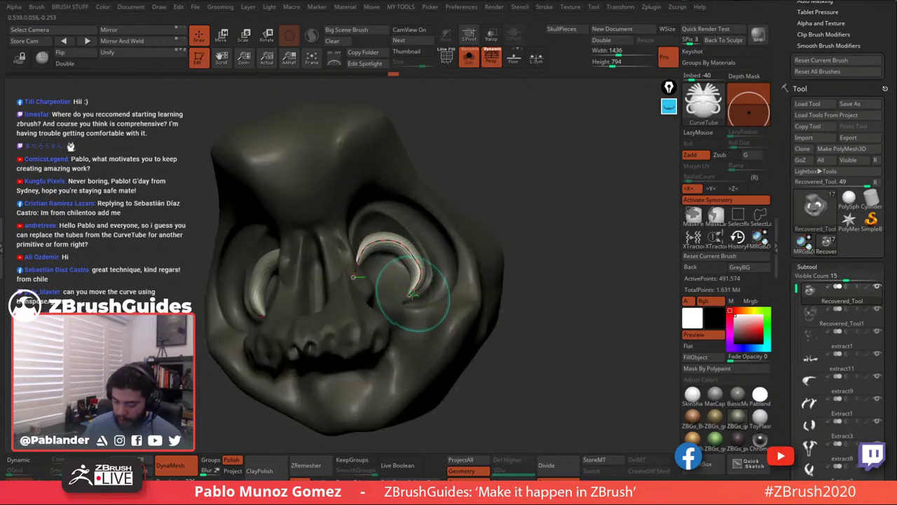
{"action": "left_click", "coordinate": [413, 280], "text": "ctrl+shift"}
{"action": "left_click", "coordinate": [415, 258], "text": "ctrl+shift"}
{"action": "left_click", "coordinate": [415, 258], "text": "ctrl+shift"}
{"action": "left_click", "coordinate": [415, 258], "text": "ctrl+shift"}
{"action": "left_click", "coordinate": [415, 258], "text": "ctrl+shift"}
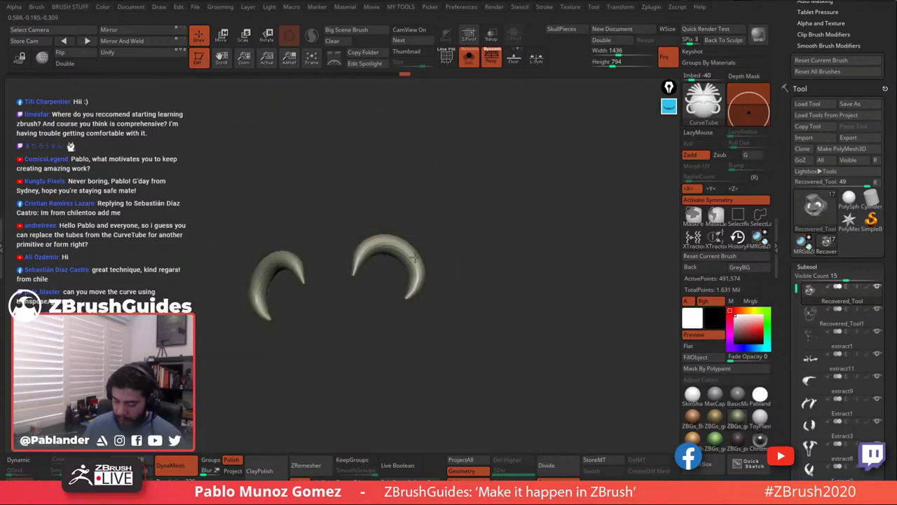
Switch between the isolated eye socket tubes and the full skull base to check where the tubes sit.
{"action": "left_click", "coordinate": [415, 257], "text": "ctrl+shift"}
{"action": "right_click_drag", "start_coordinate": [414, 257], "coordinate": [383, 250]}
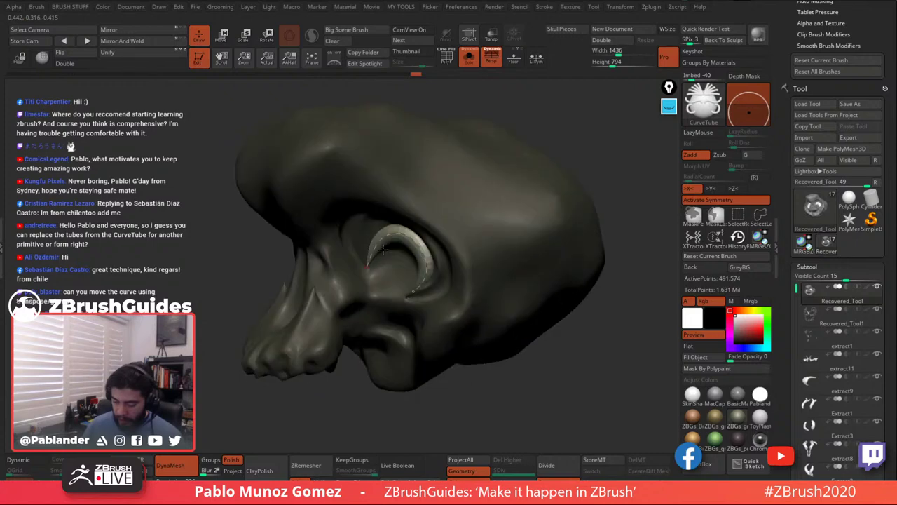
{"action": "left_click", "coordinate": [420, 266], "text": "ctrl+shift"}
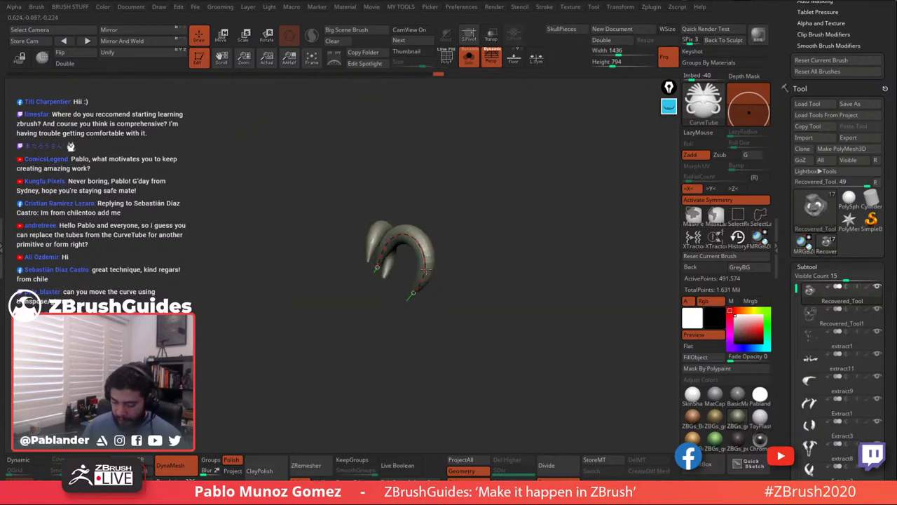
{"action": "left_click_drag", "start_coordinate": [426, 269], "coordinate": [376, 258]}
{"action": "right_click_drag", "start_coordinate": [528, 149], "coordinate": [555, 132]}
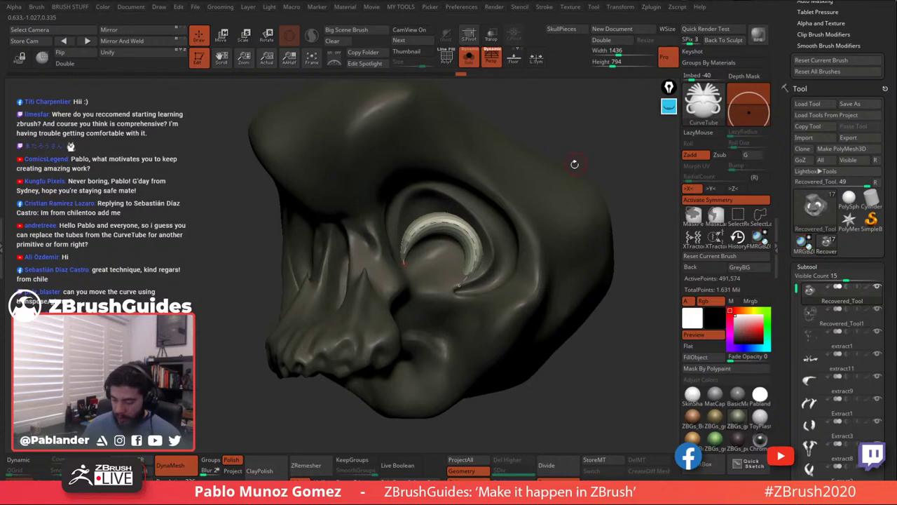
{"action": "left_click_drag", "start_coordinate": [574, 163], "coordinate": [492, 192]}
{"action": "left_click", "coordinate": [405, 231], "text": "ctrl+shift"}
{"action": "left_click_drag", "start_coordinate": [409, 217], "coordinate": [411, 216]}
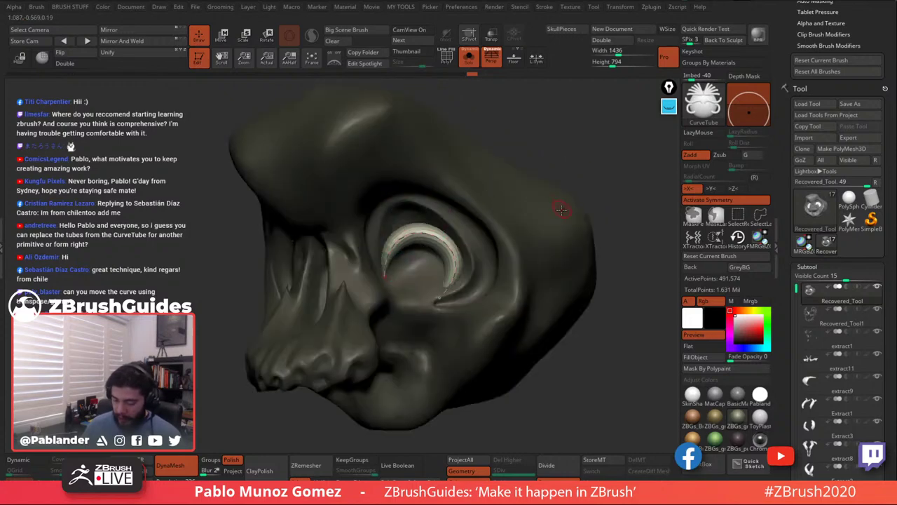
Examine how deep the tube sits inside the eye socket from below and from a three-quarter angle.
{"action": "right_click_drag", "start_coordinate": [561, 211], "coordinate": [501, 254]}
{"action": "right_click_drag", "start_coordinate": [458, 302], "coordinate": [375, 287]}
{"action": "left_click_drag", "start_coordinate": [454, 306], "coordinate": [468, 296]}
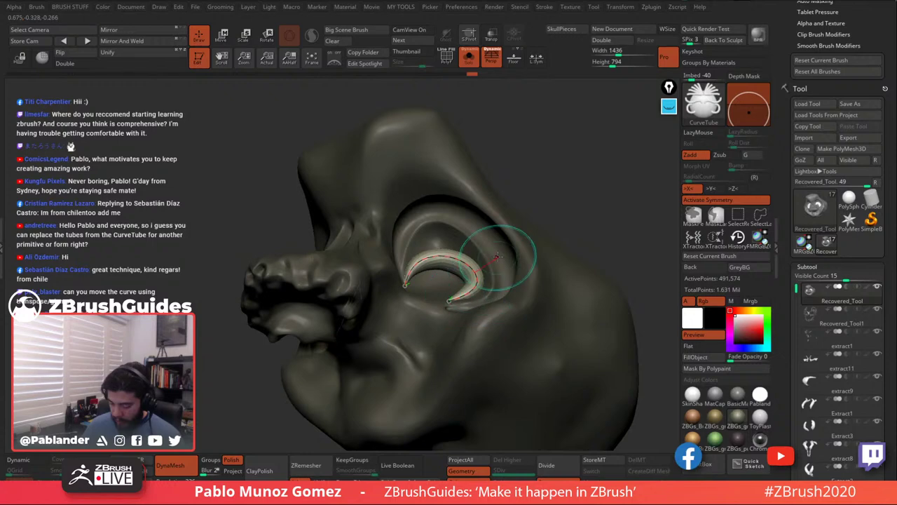
{"action": "right_click_drag", "start_coordinate": [504, 272], "coordinate": [547, 293]}
{"action": "right_click_drag", "start_coordinate": [569, 203], "coordinate": [582, 162], "text": "ctrl"}
{"action": "left_click_drag", "start_coordinate": [582, 162], "coordinate": [542, 180]}
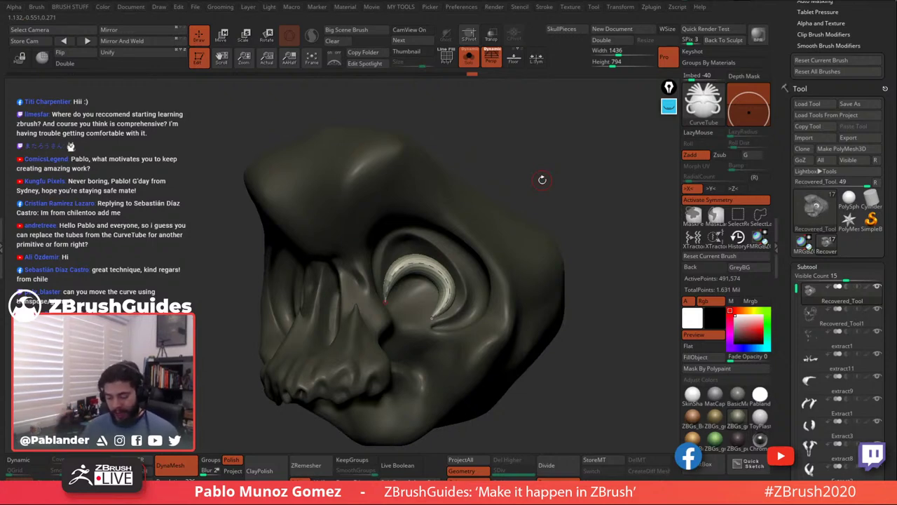
{"action": "left_click_drag", "start_coordinate": [548, 169], "coordinate": [539, 156]}
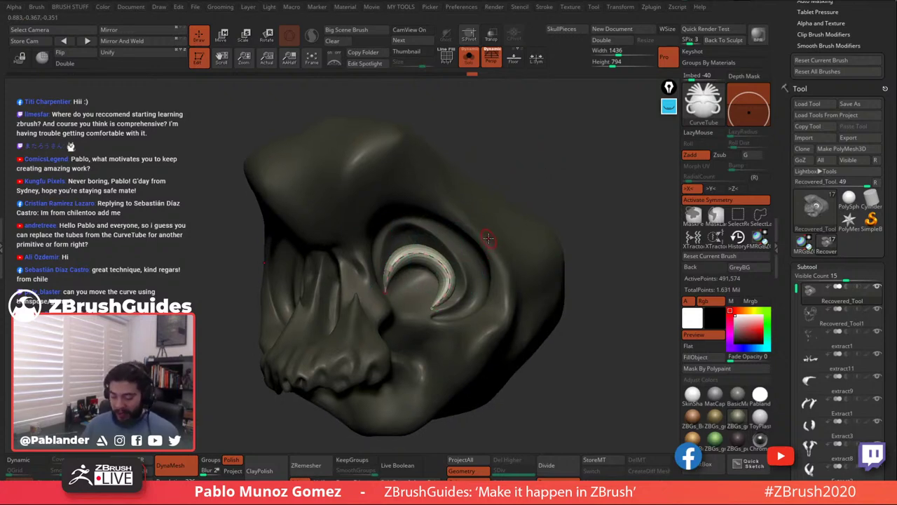
{"action": "left_click_drag", "start_coordinate": [558, 183], "coordinate": [559, 179]}
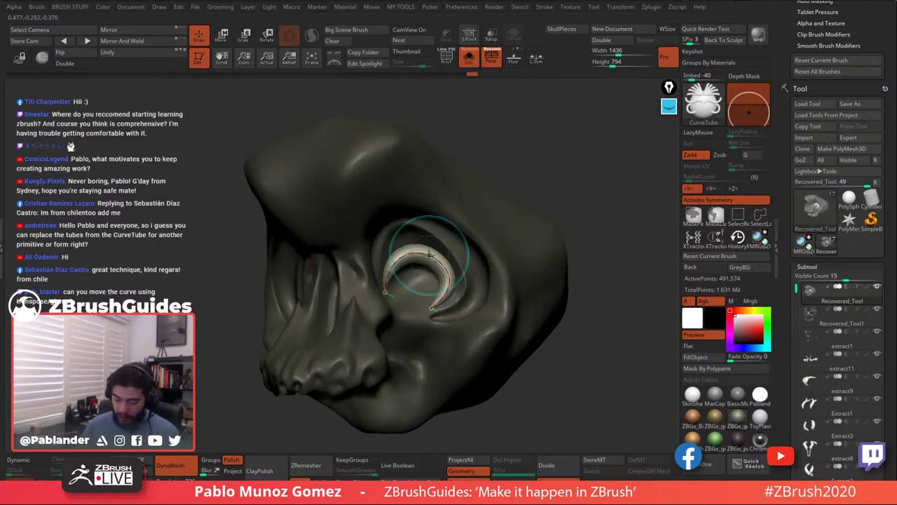
Subtract the eye socket tube from the skull base with DynaMesh and smooth the carved groove.
{"action": "key", "text": "ctrl+z"}
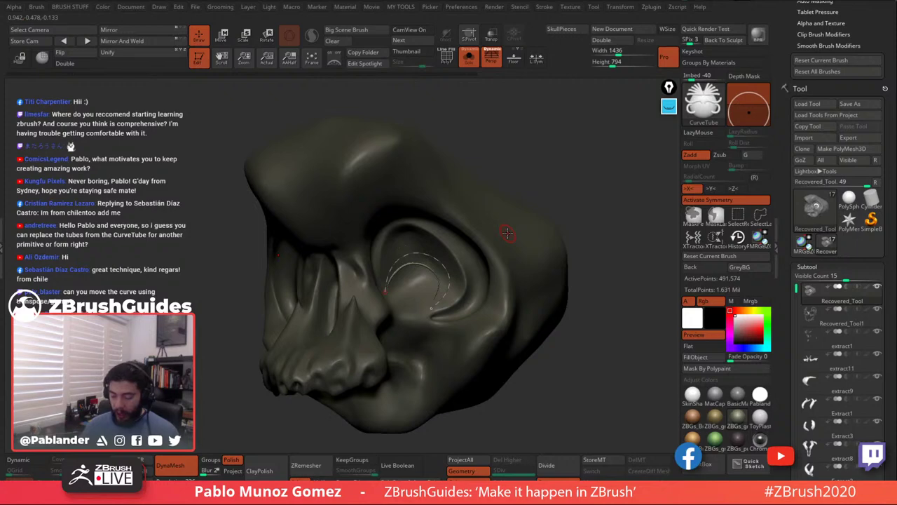
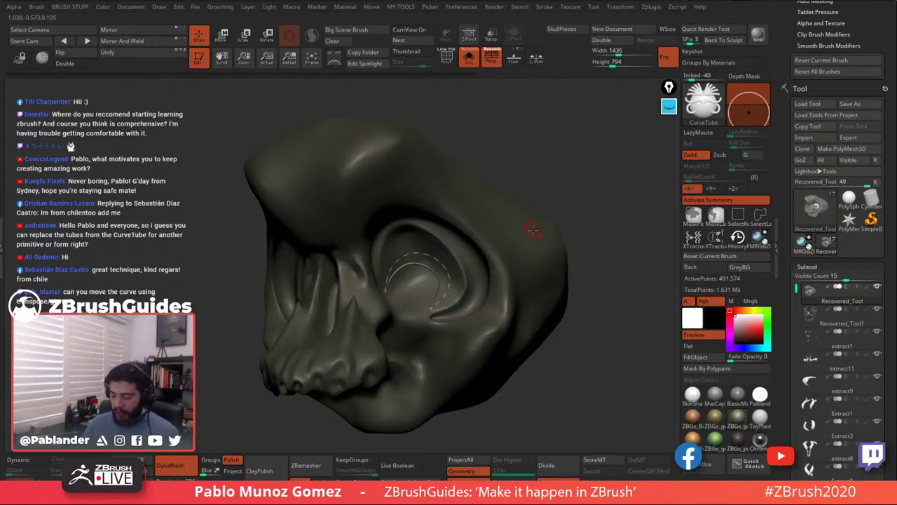
{"action": "left_click_drag", "start_coordinate": [590, 160], "coordinate": [602, 180], "text": "ctrl"}
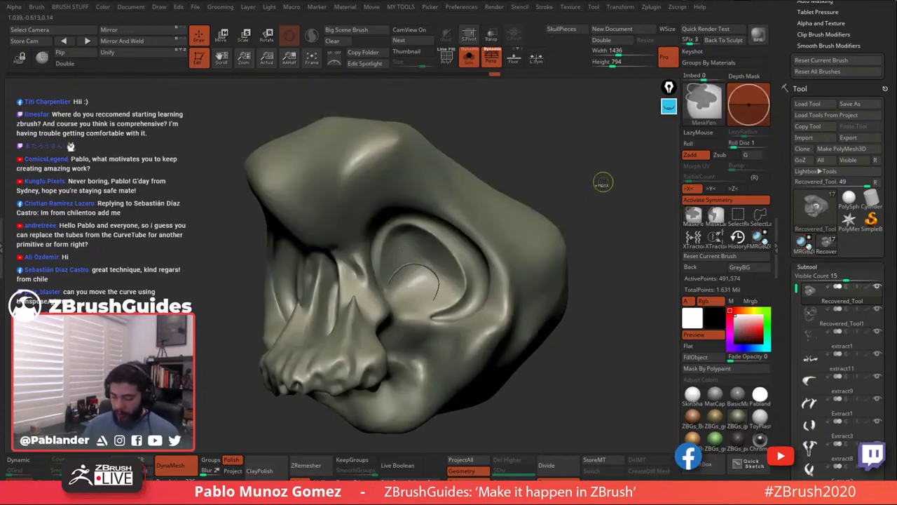
{"action": "left_click_drag", "start_coordinate": [560, 147], "coordinate": [590, 183], "text": "ctrl"}
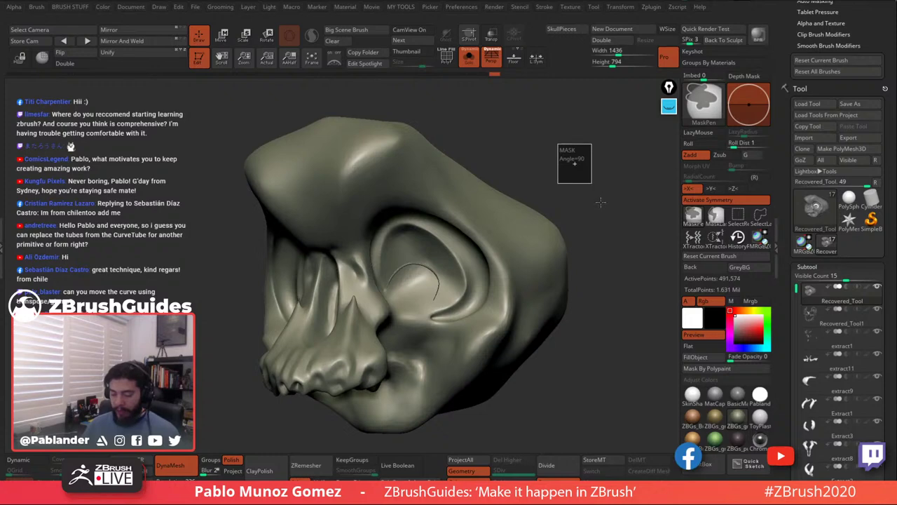
{"action": "key", "text": "shift"}
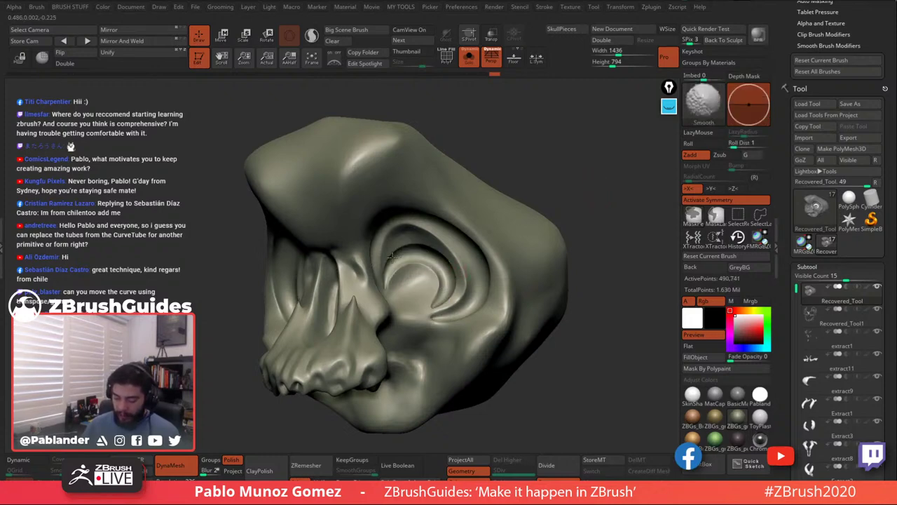
Draw a mirrored CurveTube along the nose-side rim of the eye socket and adjust its Draw Size.
{"action": "mouse_move", "coordinate": [513, 190]}
{"action": "left_mouse_down"}
{"action": "mouse_move", "coordinate": [564, 166]}
{"action": "mouse_move", "coordinate": [546, 162]}
{"action": "mouse_move", "coordinate": [530, 230]}
{"action": "mouse_move", "coordinate": [440, 233]}
{"action": "left_mouse_up"}
{"action": "left_click", "coordinate": [470, 61]}
{"action": "left_click_drag", "start_coordinate": [448, 144], "coordinate": [410, 218], "text": "alt"}
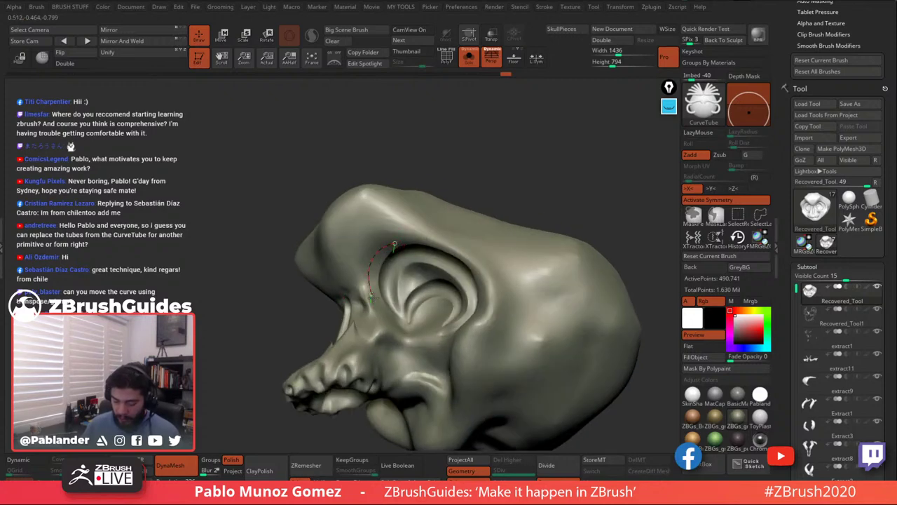
{"action": "left_click_drag", "start_coordinate": [398, 327], "coordinate": [406, 336]}
{"action": "key", "text": "space"}
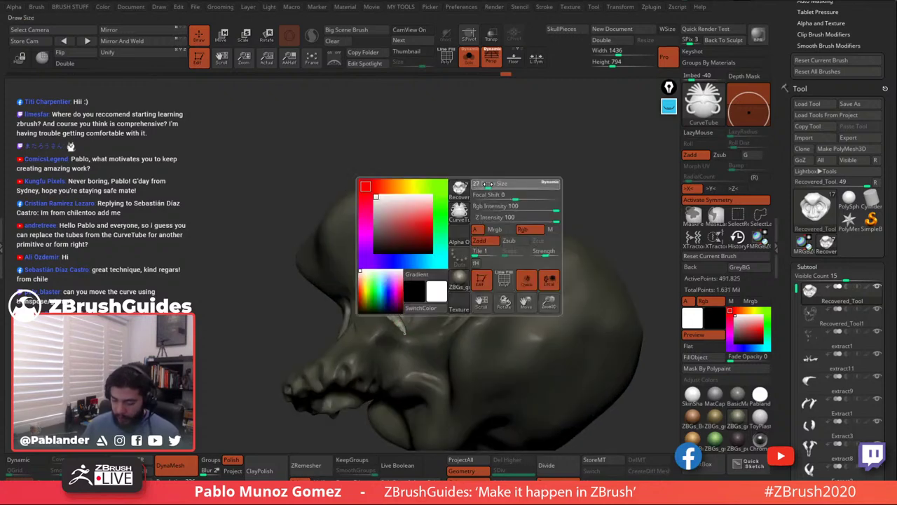
{"action": "left_click", "coordinate": [385, 298]}
Refine the upper and lower ends of the curve on the nose-side rim tube.
{"action": "left_click_drag", "start_coordinate": [497, 164], "coordinate": [487, 172]}
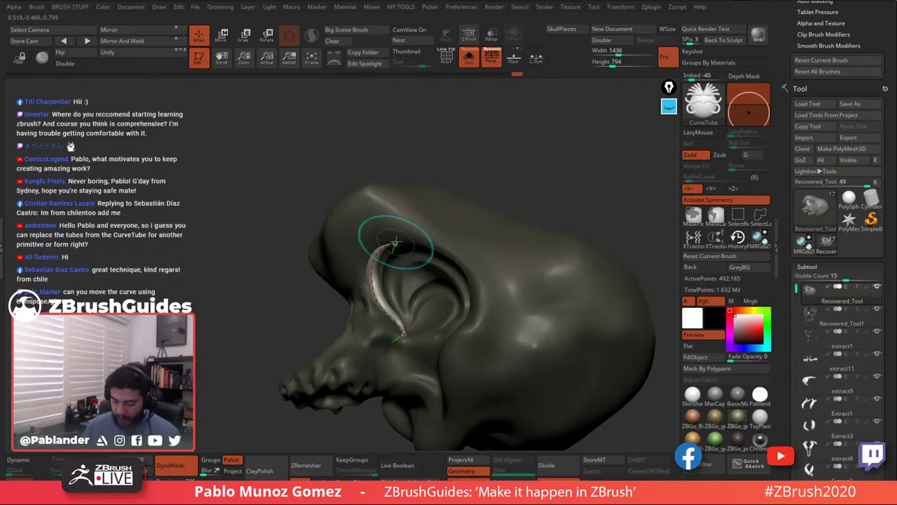
{"action": "left_click_drag", "start_coordinate": [395, 243], "coordinate": [399, 239]}
{"action": "left_click", "coordinate": [403, 333]}
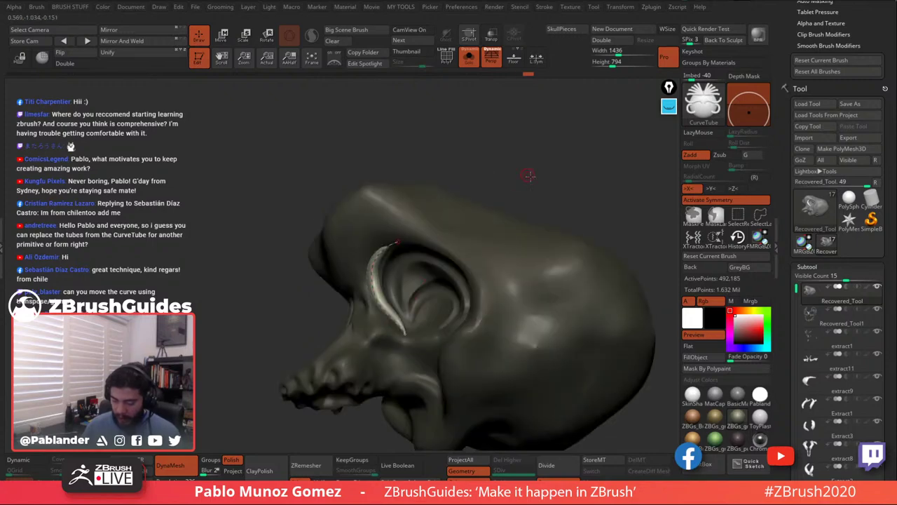
{"action": "left_click_drag", "start_coordinate": [528, 176], "coordinate": [531, 183]}
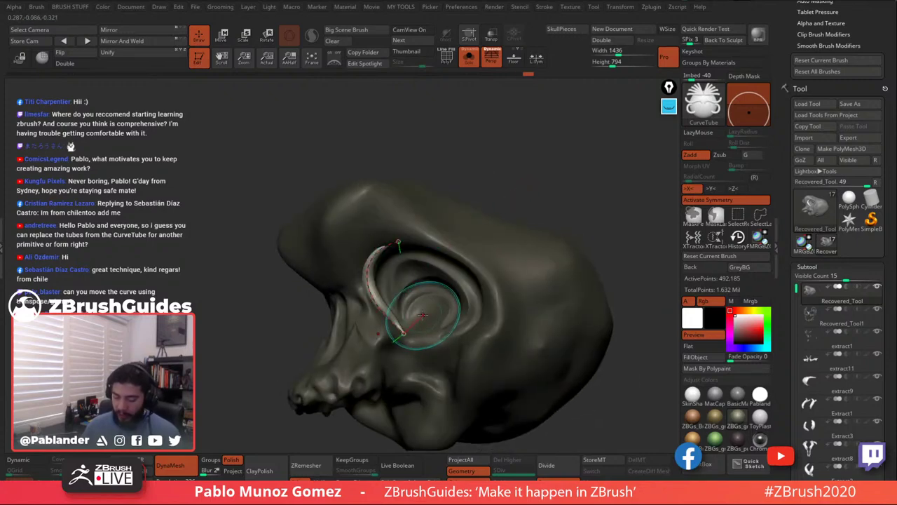
{"action": "right_click_drag", "start_coordinate": [424, 312], "coordinate": [443, 266]}
Show the full ornamental skull and update the rim tube with a Draw Size of about 20.
{"action": "left_click", "coordinate": [469, 62]}
{"action": "right_click_drag", "start_coordinate": [457, 141], "coordinate": [437, 197]}
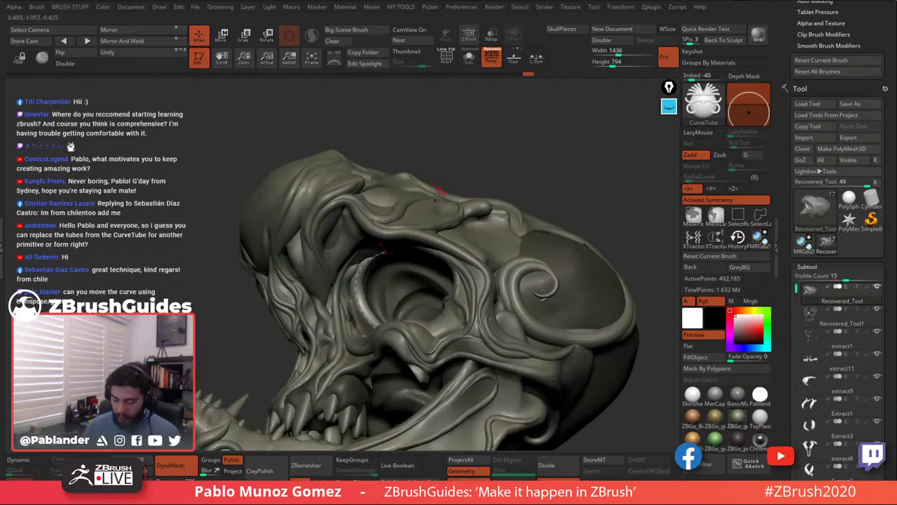
{"action": "key", "text": "space"}
{"action": "left_click", "coordinate": [468, 166]}
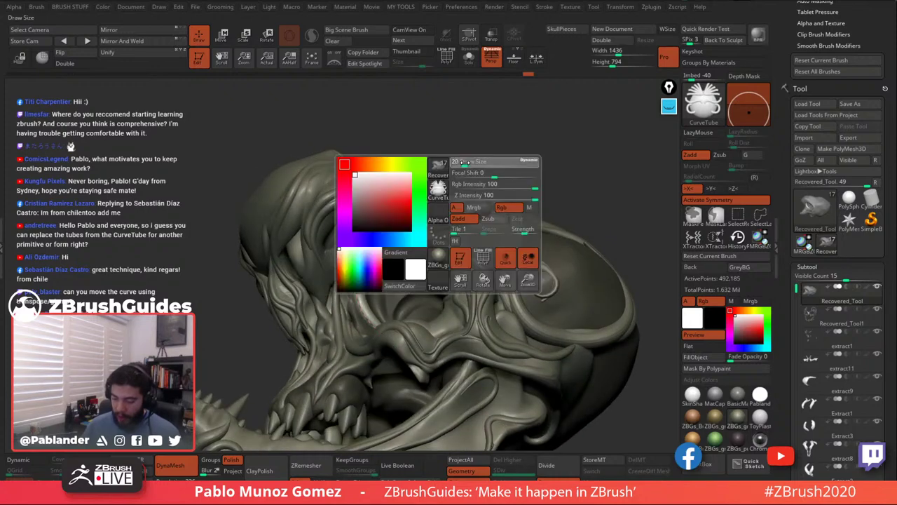
{"action": "left_click", "coordinate": [362, 274]}
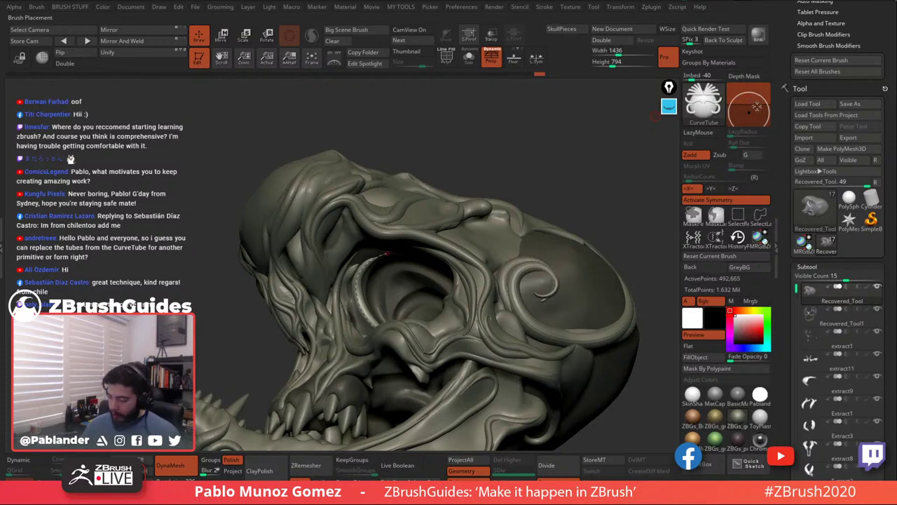
Set the CurveTube brush's Imbed to 30 and update the rim tube with the new depth.
{"action": "left_click_drag", "start_coordinate": [753, 113], "coordinate": [749, 98]}
{"action": "left_click", "coordinate": [376, 263]}
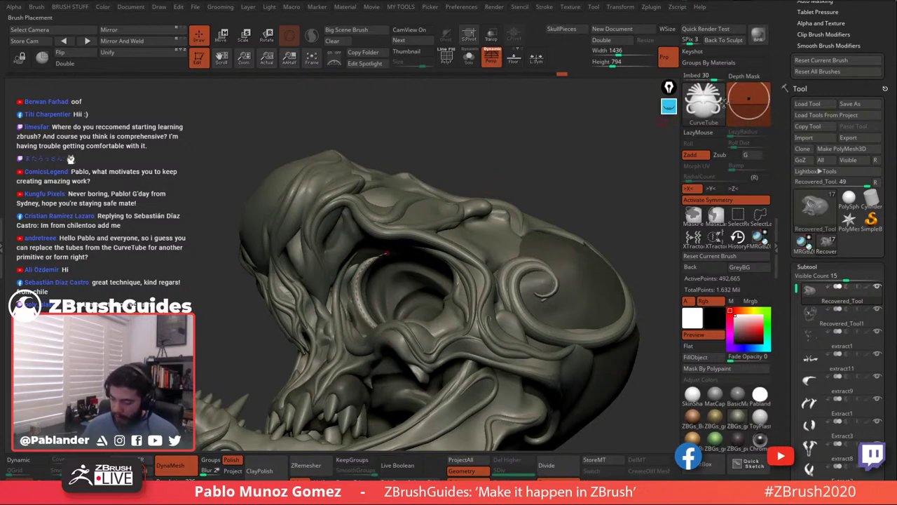
{"action": "left_click", "coordinate": [382, 257]}
{"action": "right_click_drag", "start_coordinate": [388, 254], "coordinate": [393, 201]}
Isolate the skull base and subtract the nose-side rim tube from it with DynaMesh.
{"action": "left_click_drag", "start_coordinate": [484, 147], "coordinate": [447, 263]}
{"action": "left_click", "coordinate": [469, 56]}
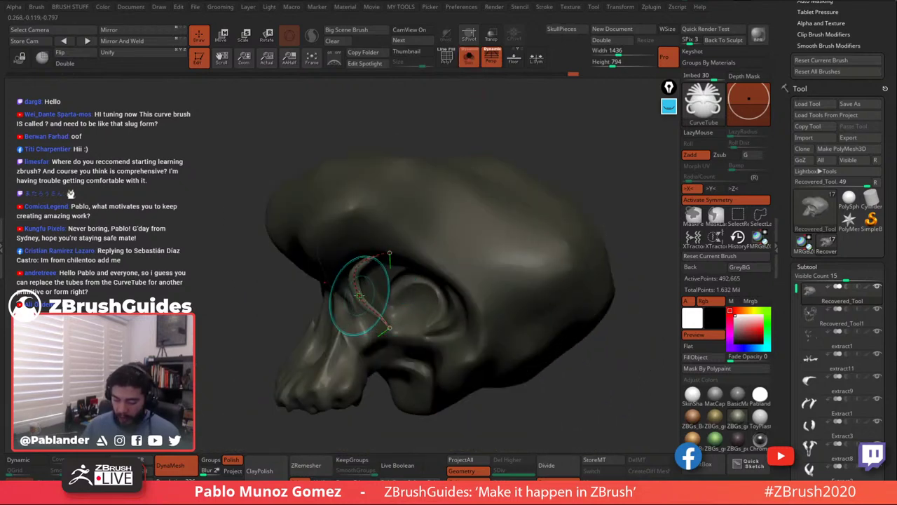
{"action": "left_click", "coordinate": [361, 300]}
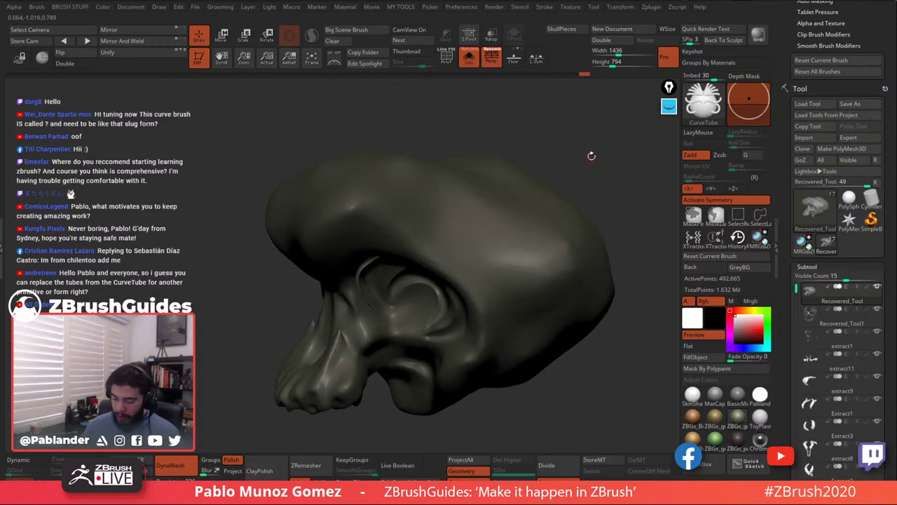
{"action": "mouse_move", "coordinate": [574, 139]}
{"action": "left_mouse_down", "text": "ctrl"}
{"action": "mouse_move", "coordinate": [593, 163]}
{"action": "mouse_move", "coordinate": [590, 140]}
{"action": "mouse_move", "coordinate": [586, 175]}
{"action": "mouse_move", "coordinate": [574, 180]}
{"action": "left_mouse_up", "text": "ctrl"}
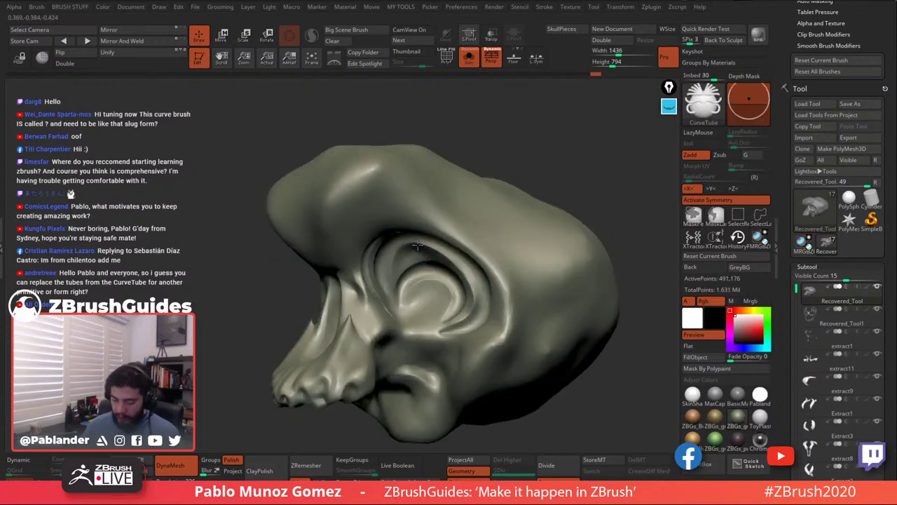
Smooth the new groove along the nose-side rim of the eye socket.
{"action": "right_click_drag", "start_coordinate": [416, 245], "coordinate": [398, 255]}
{"action": "key", "text": "shift"}
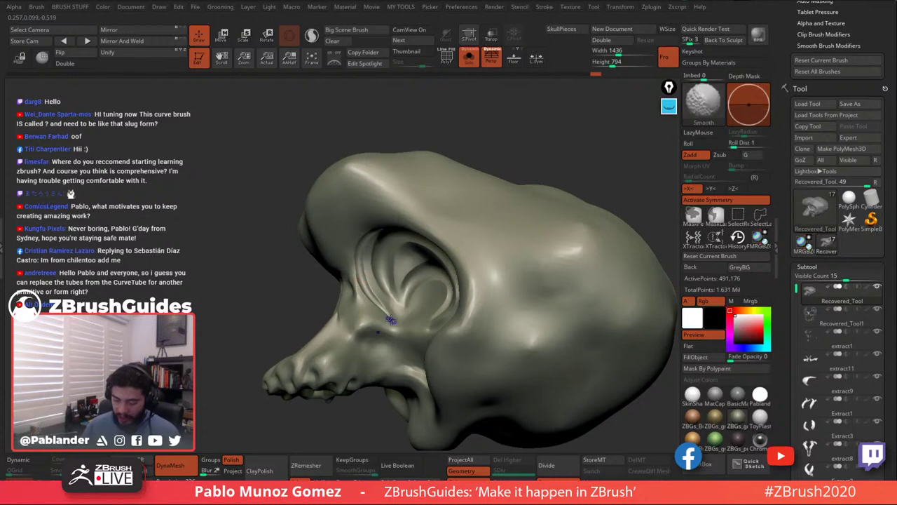
{"action": "right_click_drag", "start_coordinate": [355, 254], "coordinate": [384, 231]}
{"action": "key", "text": "shift"}
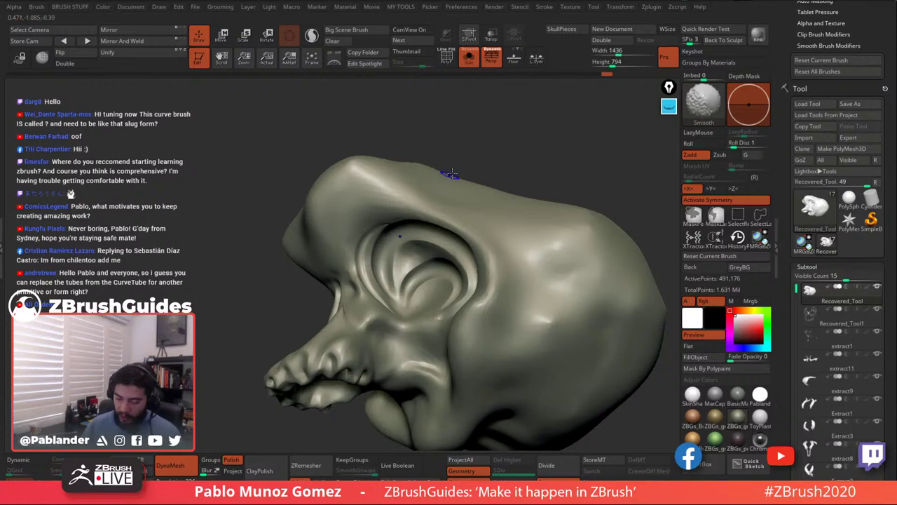
Show the full ornamental skull and examine the carved eye sockets from the side and front.
{"action": "right_click_drag", "start_coordinate": [444, 186], "coordinate": [490, 198]}
{"action": "right_click_drag", "start_coordinate": [574, 154], "coordinate": [529, 150]}
{"action": "left_click", "coordinate": [466, 64]}
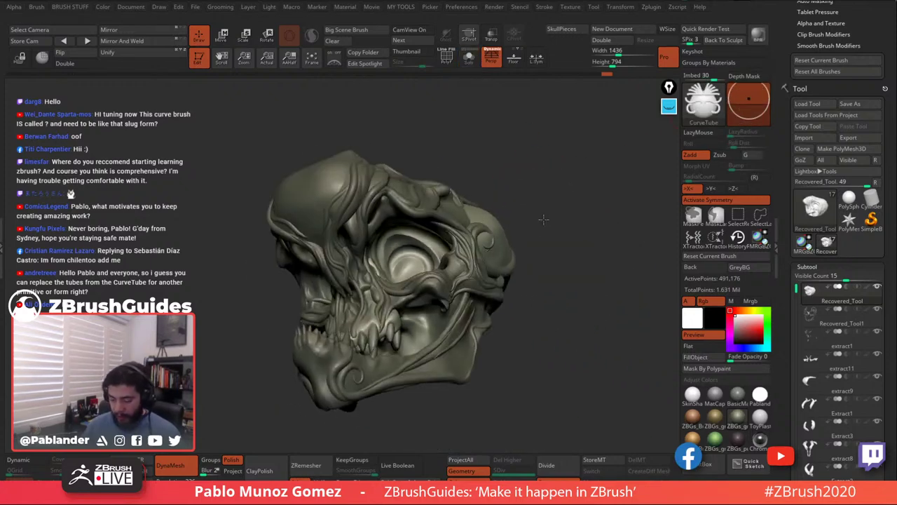
{"action": "right_click_drag", "start_coordinate": [542, 218], "coordinate": [538, 247], "text": "shift"}
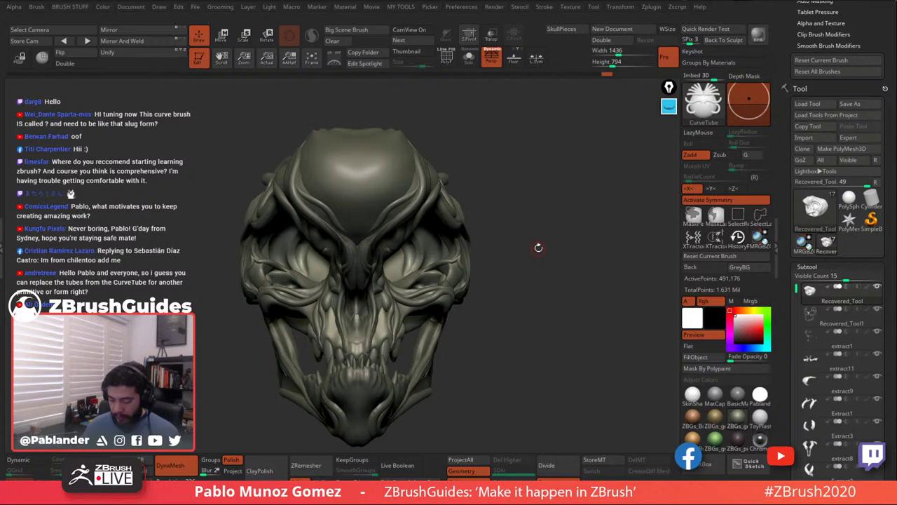
{"action": "left_click", "coordinate": [468, 57]}
Set the CurveTube brush's Imbed to -35 and try a short tube in the upper eye socket.
{"action": "right_click_drag", "start_coordinate": [490, 197], "coordinate": [497, 277]}
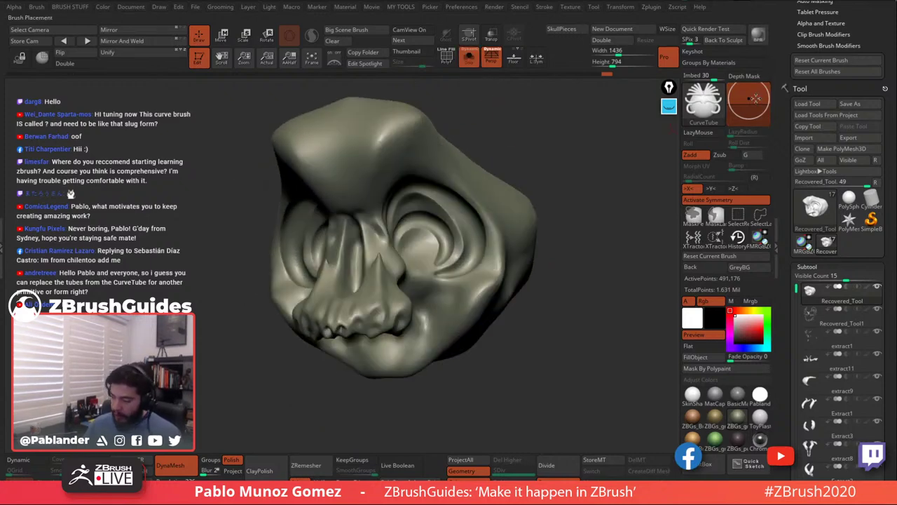
{"action": "left_click_drag", "start_coordinate": [755, 91], "coordinate": [755, 104]}
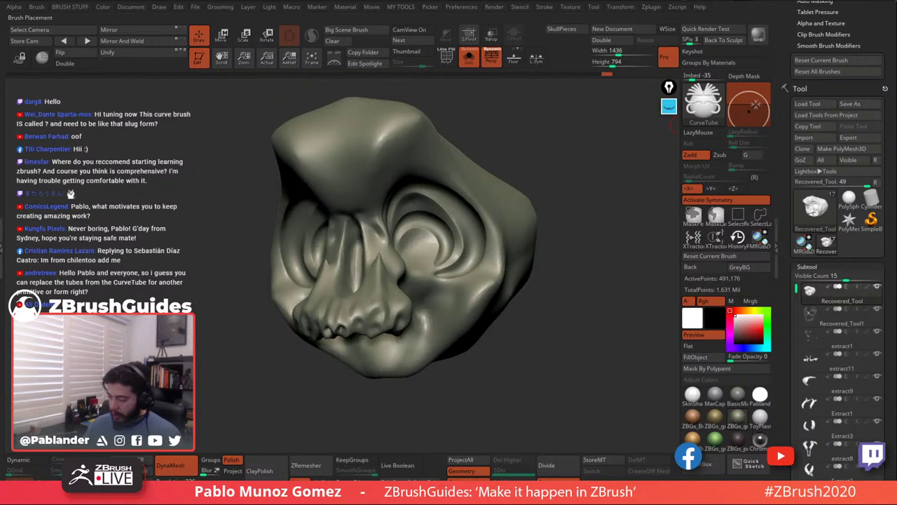
{"action": "left_click_drag", "start_coordinate": [426, 198], "coordinate": [432, 201]}
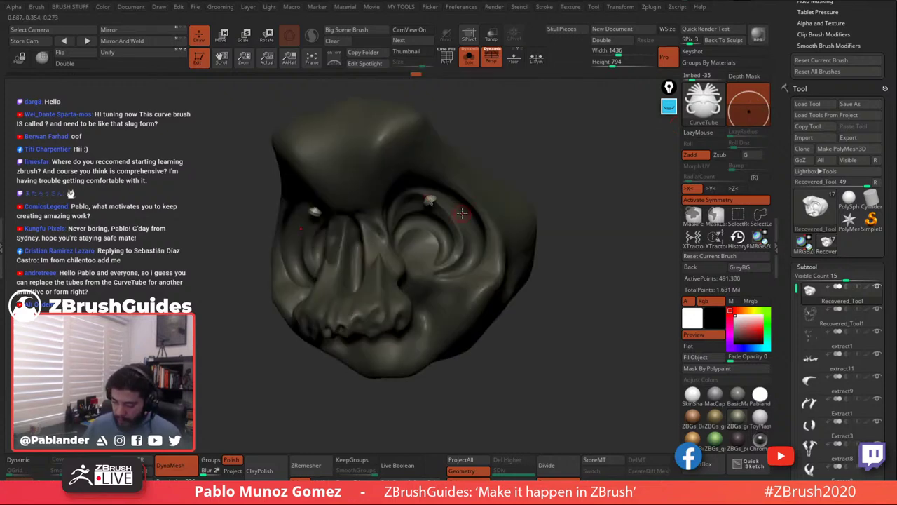
{"action": "key", "text": "ctrl+z"}
Draw a mirrored CurveTube along the outer inside wall of the eye socket and update it with a smaller brush size.
{"action": "left_click_drag", "start_coordinate": [522, 143], "coordinate": [474, 161]}
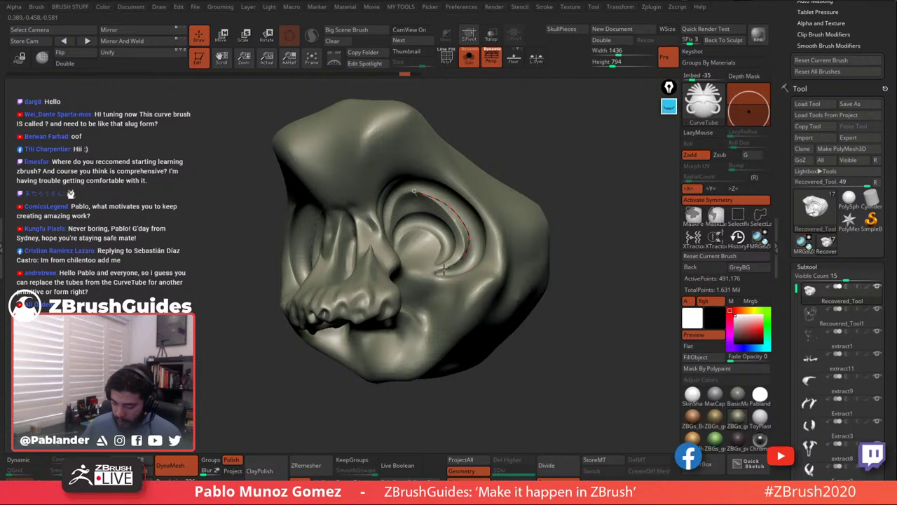
{"action": "left_click_drag", "start_coordinate": [443, 270], "coordinate": [444, 271]}
{"action": "key", "text": "space"}
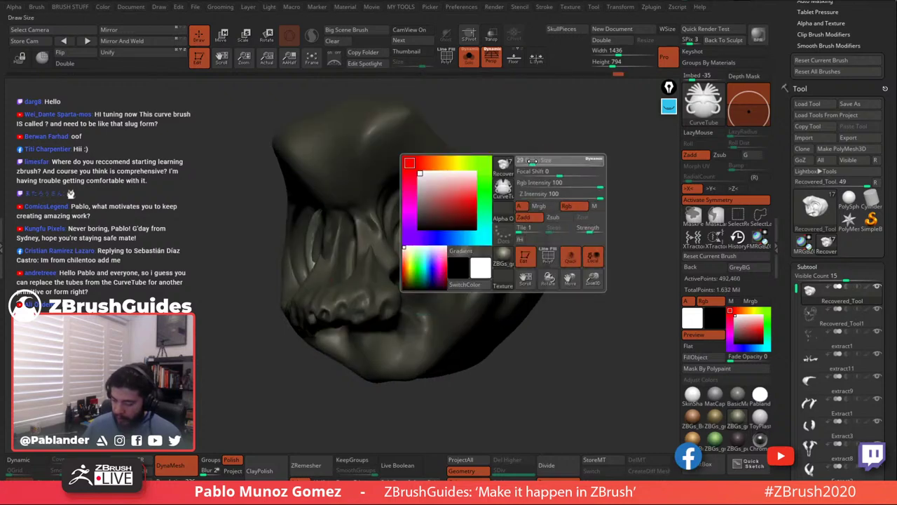
{"action": "key", "text": "space"}
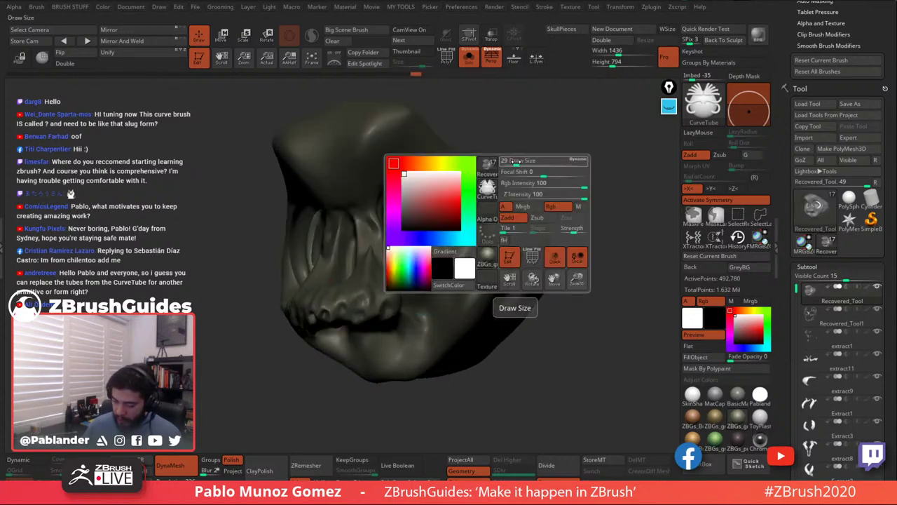
{"action": "left_click_drag", "start_coordinate": [516, 162], "coordinate": [512, 162]}
{"action": "left_click", "coordinate": [451, 210]}
Reshape the upper end and middle of the eye socket tube so it follows the curve of the outer wall.
{"action": "mouse_move", "coordinate": [445, 134]}
{"action": "left_mouse_down"}
{"action": "mouse_move", "coordinate": [440, 147]}
{"action": "mouse_move", "coordinate": [422, 129]}
{"action": "left_mouse_up"}
{"action": "left_click", "coordinate": [426, 200]}
{"action": "left_click", "coordinate": [427, 201]}
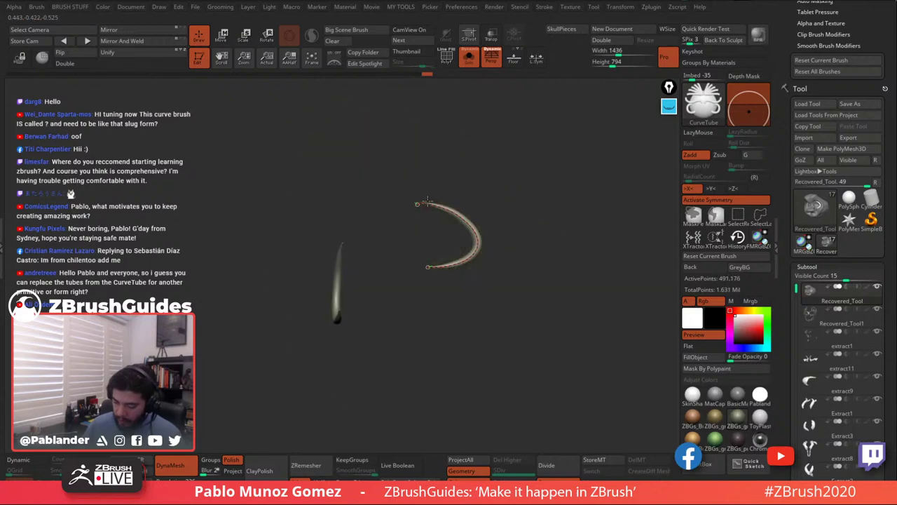
{"action": "left_click", "coordinate": [423, 202]}
{"action": "left_click_drag", "start_coordinate": [512, 143], "coordinate": [516, 179]}
{"action": "left_click", "coordinate": [475, 230]}
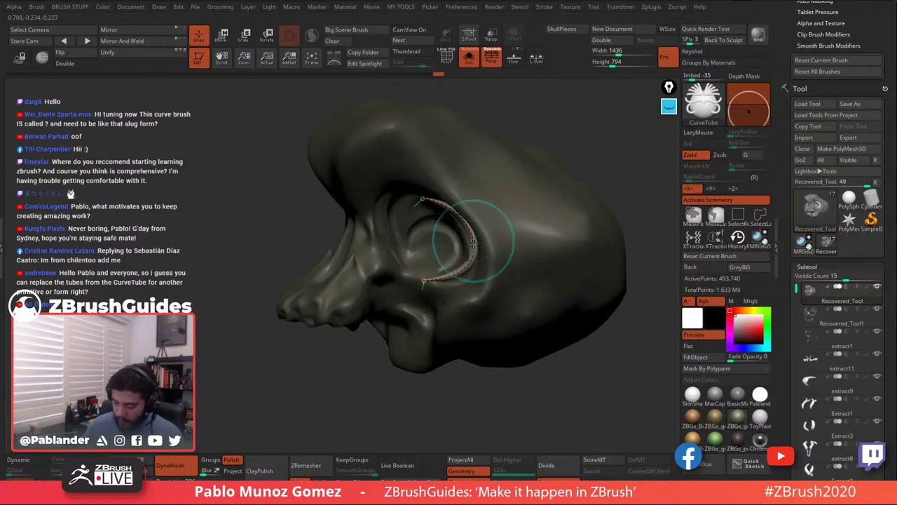
{"action": "left_click", "coordinate": [473, 242]}
{"action": "left_click", "coordinate": [474, 228]}
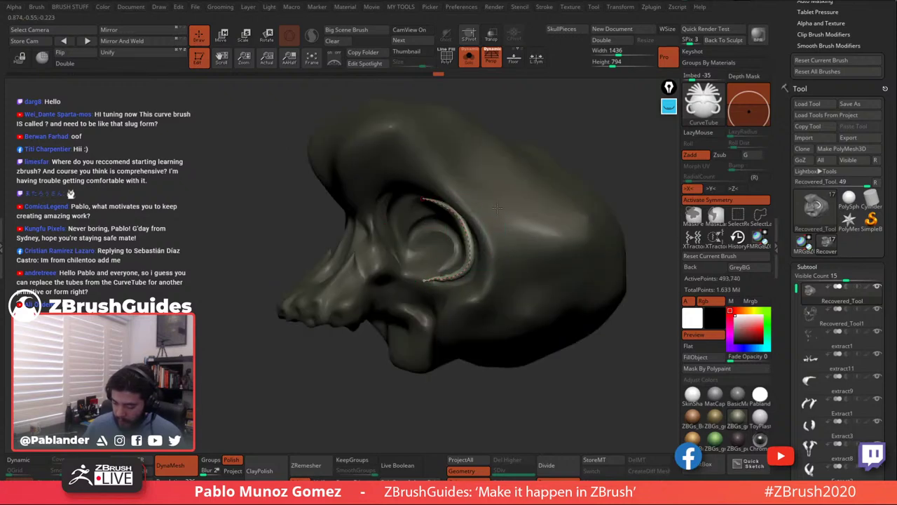
Pull the lower end of the tube into the bottom of the eye socket and finalize the curve.
{"action": "right_click_drag", "start_coordinate": [428, 275], "coordinate": [448, 322]}
{"action": "left_click_drag", "start_coordinate": [419, 260], "coordinate": [404, 242]}
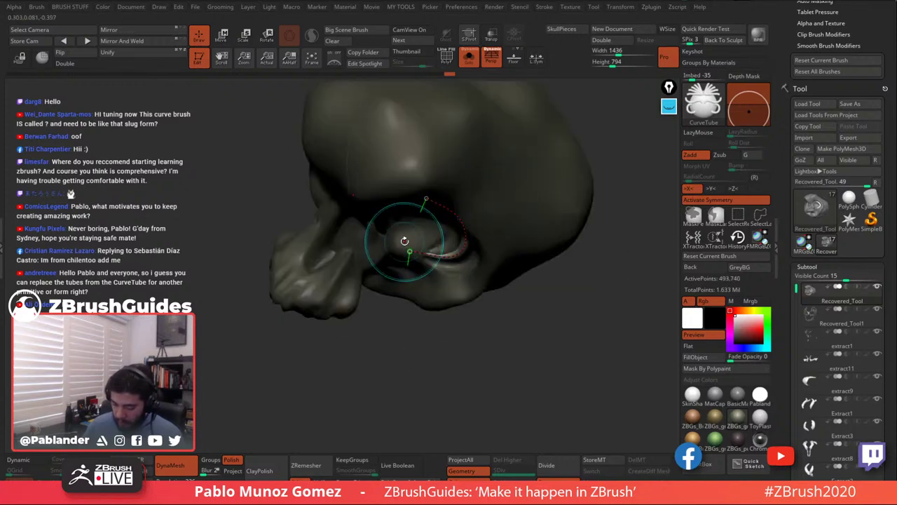
{"action": "left_click", "coordinate": [422, 255]}
{"action": "left_click_drag", "start_coordinate": [543, 330], "coordinate": [547, 217]}
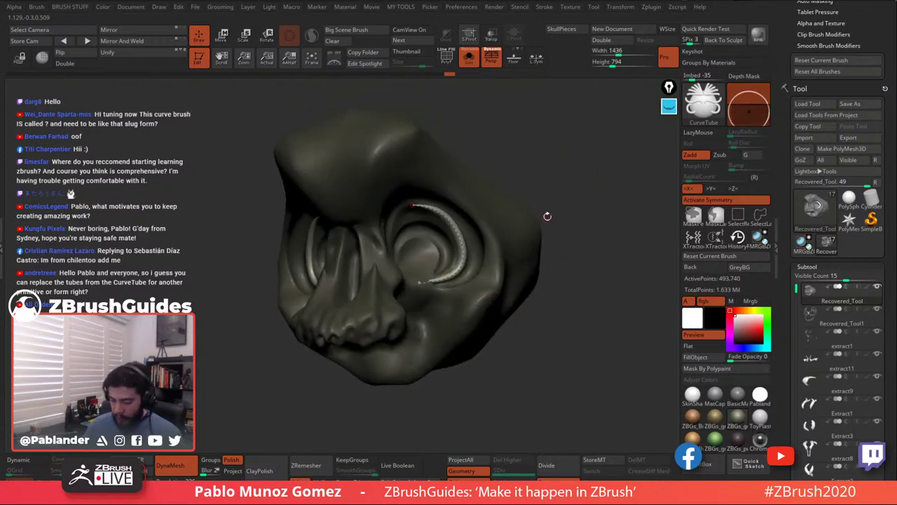
{"action": "left_click", "coordinate": [415, 206]}
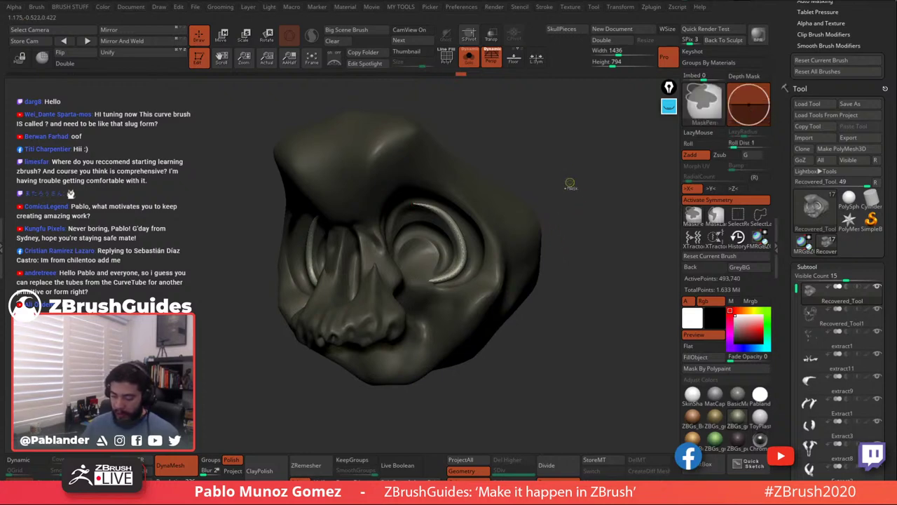
Clear the mask, process the skull base and its new tube with DynaMesh, and smooth the resulting detail.
{"action": "left_click_drag", "start_coordinate": [571, 184], "coordinate": [593, 247], "text": "ctrl"}
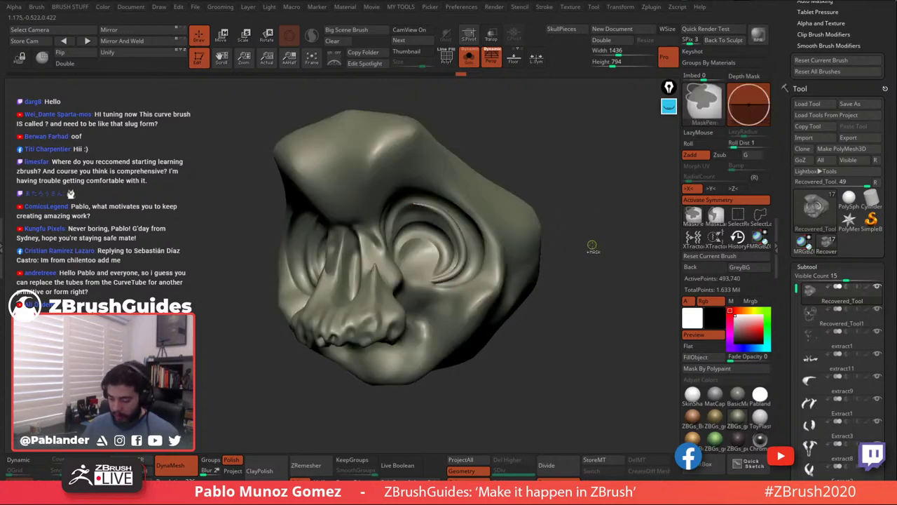
{"action": "left_click", "coordinate": [448, 59]}
{"action": "left_click", "coordinate": [447, 59]}
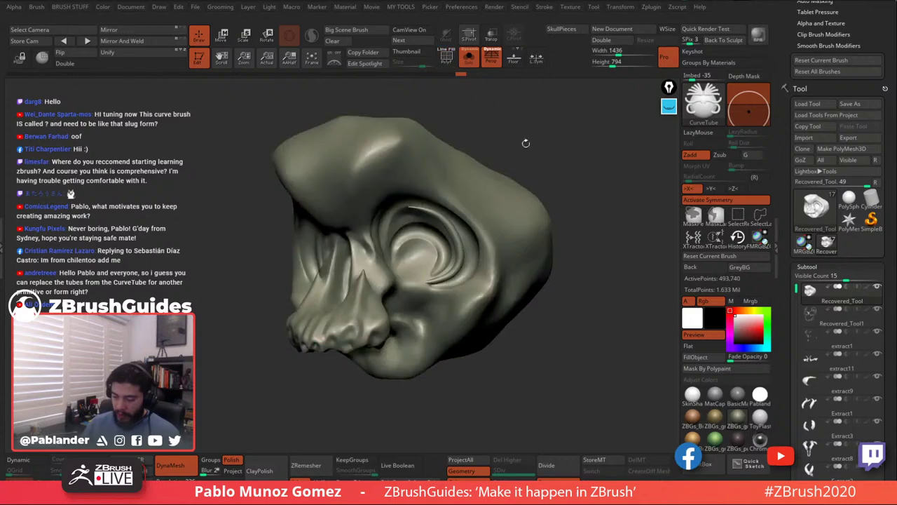
{"action": "left_click_drag", "start_coordinate": [563, 146], "coordinate": [611, 241], "text": "ctrl"}
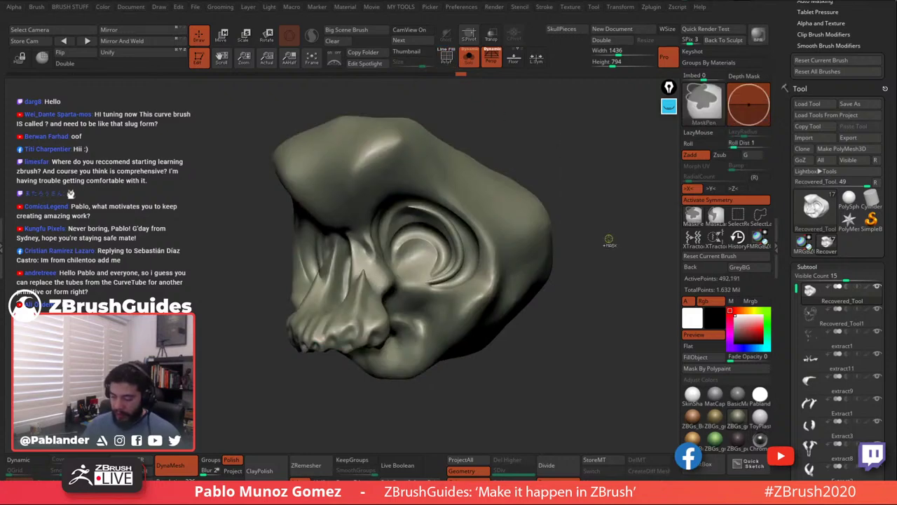
{"action": "right_click_drag", "start_coordinate": [467, 257], "coordinate": [460, 255]}
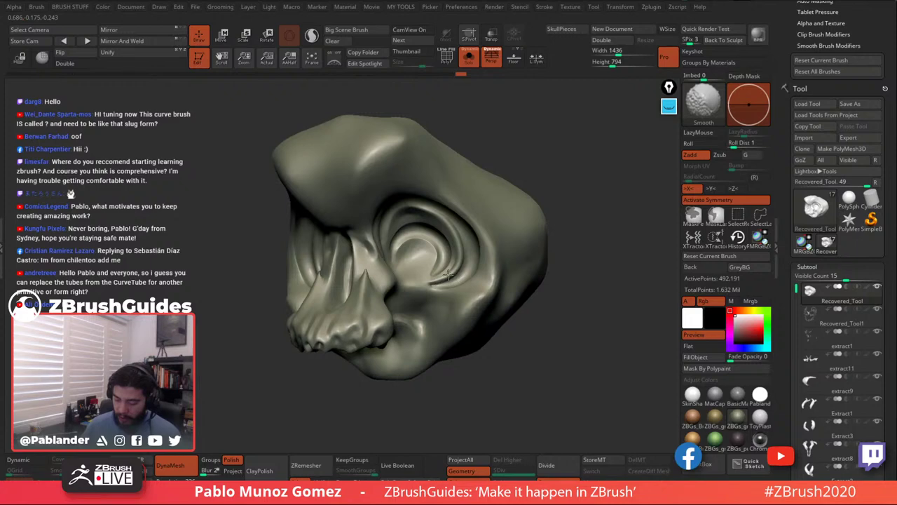
Show the full ornamental skull and make the Recovered_Tool1 subtool active.
{"action": "left_click_drag", "start_coordinate": [573, 240], "coordinate": [585, 233]}
{"action": "left_click", "coordinate": [469, 57]}
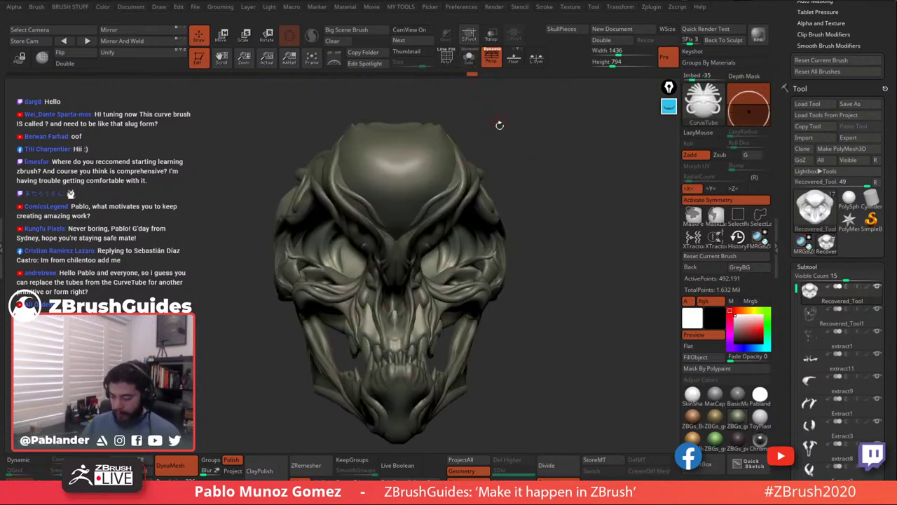
{"action": "left_click_drag", "start_coordinate": [499, 125], "coordinate": [501, 242]}
{"action": "left_click", "coordinate": [849, 323]}
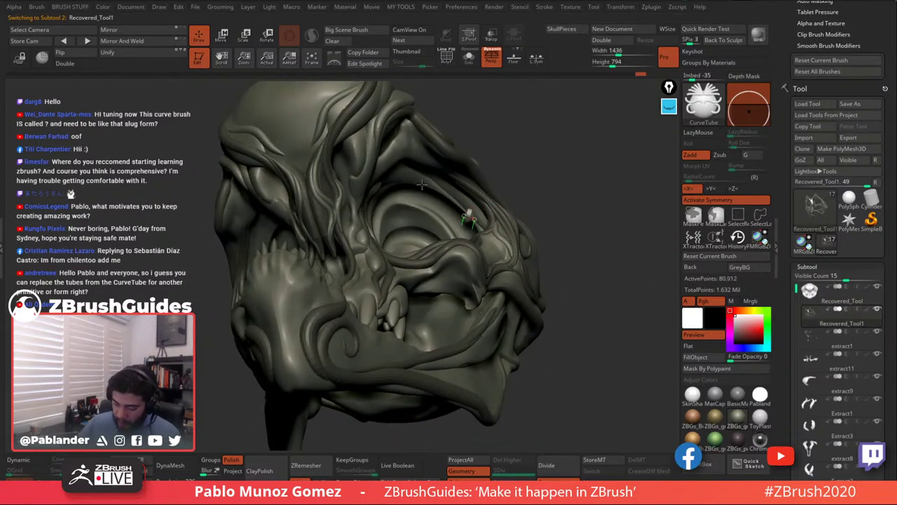
Undo the short trial tube, draw a mirrored tube along the eye socket's upper rim, and adjust its thickness and bend.
{"action": "key", "text": "ctrl+z"}
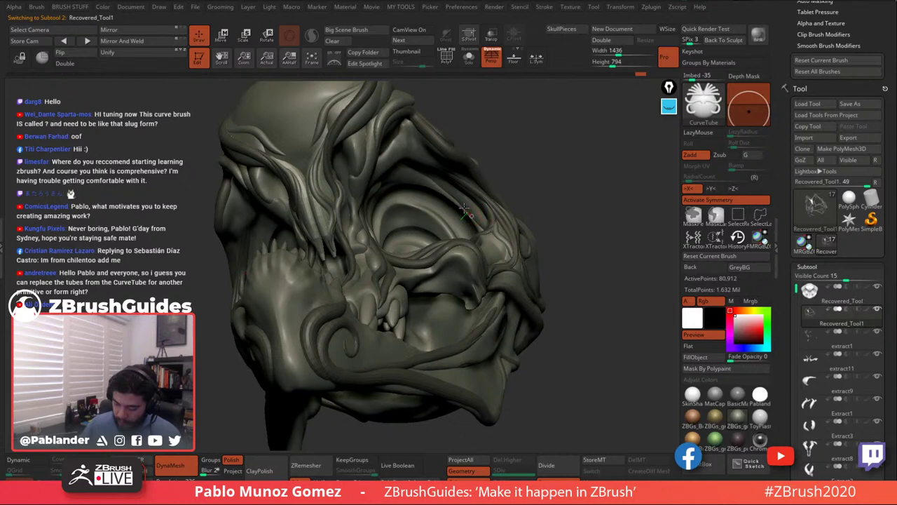
{"action": "left_click_drag", "start_coordinate": [392, 180], "coordinate": [382, 184]}
{"action": "right_click_drag", "start_coordinate": [515, 134], "coordinate": [538, 143]}
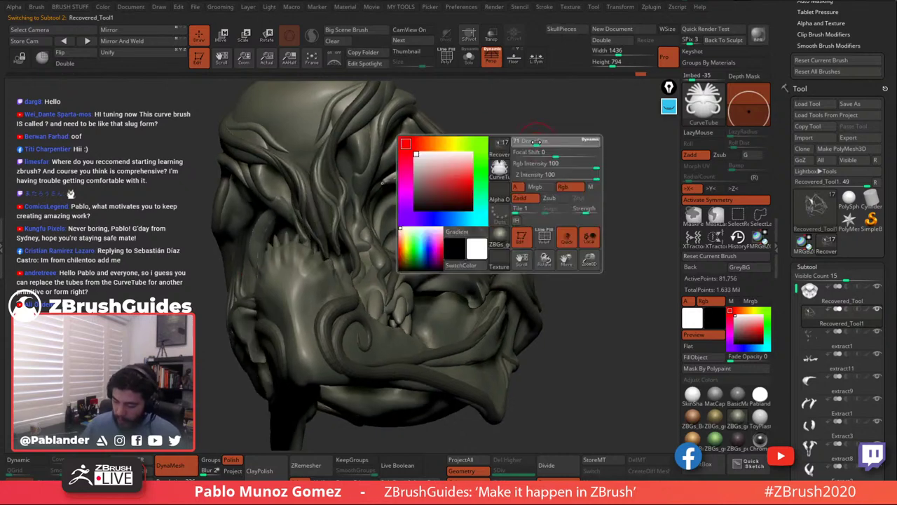
{"action": "left_click", "coordinate": [445, 179]}
{"action": "right_click", "coordinate": [521, 140]}
{"action": "left_click_drag", "start_coordinate": [520, 140], "coordinate": [445, 152]}
{"action": "left_click", "coordinate": [449, 183]}
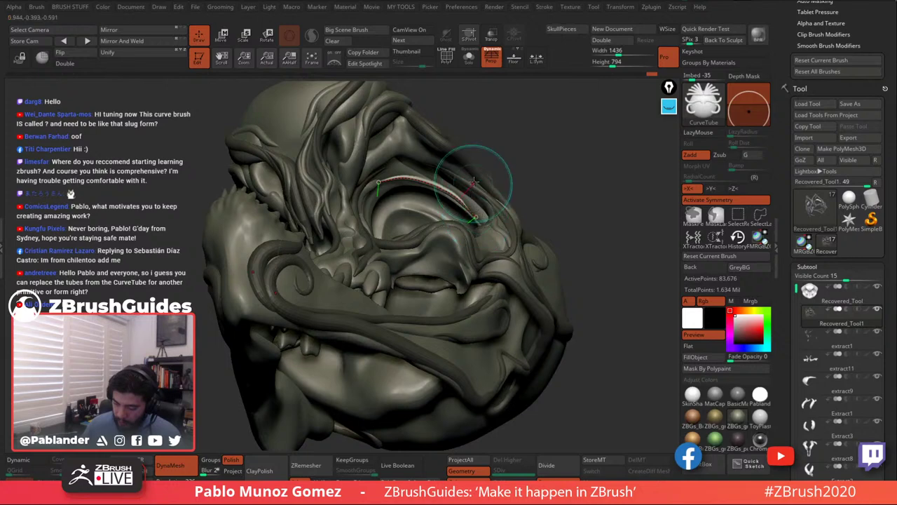
Draw a thin mirrored tube from the base of the large lower canine, curving down along the front of the jaw.
{"action": "mouse_move", "coordinate": [582, 244]}
{"action": "left_mouse_down", "text": "alt"}
{"action": "mouse_move", "coordinate": [549, 176]}
{"action": "mouse_move", "coordinate": [572, 237]}
{"action": "mouse_move", "coordinate": [567, 269]}
{"action": "mouse_move", "coordinate": [547, 271]}
{"action": "mouse_move", "coordinate": [574, 278]}
{"action": "left_mouse_up", "text": "alt"}
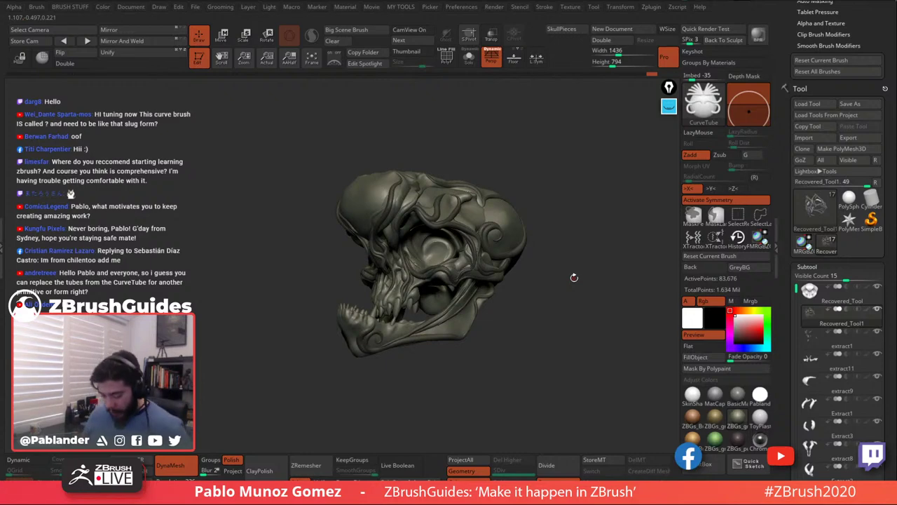
{"action": "left_click_drag", "start_coordinate": [587, 303], "coordinate": [602, 294]}
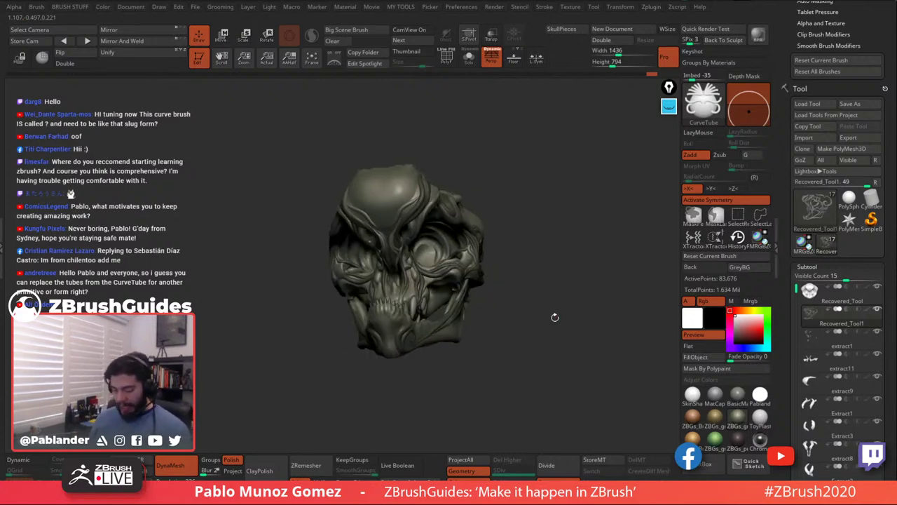
{"action": "mouse_move", "coordinate": [484, 330]}
{"action": "left_mouse_down", "text": "alt"}
{"action": "mouse_move", "coordinate": [501, 244]}
{"action": "mouse_move", "coordinate": [425, 294]}
{"action": "mouse_move", "coordinate": [427, 322]}
{"action": "mouse_move", "coordinate": [382, 315]}
{"action": "mouse_move", "coordinate": [400, 301]}
{"action": "mouse_move", "coordinate": [414, 343]}
{"action": "left_mouse_up", "text": "alt"}
{"action": "key", "text": "space"}
{"action": "left_click", "coordinate": [480, 213]}
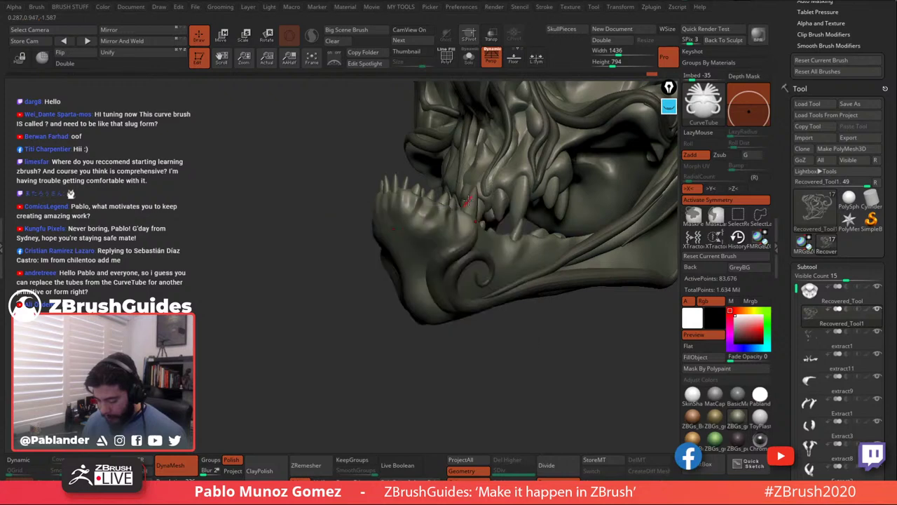
{"action": "left_click_drag", "start_coordinate": [491, 343], "coordinate": [456, 333]}
{"action": "left_click_drag", "start_coordinate": [460, 220], "coordinate": [469, 209]}
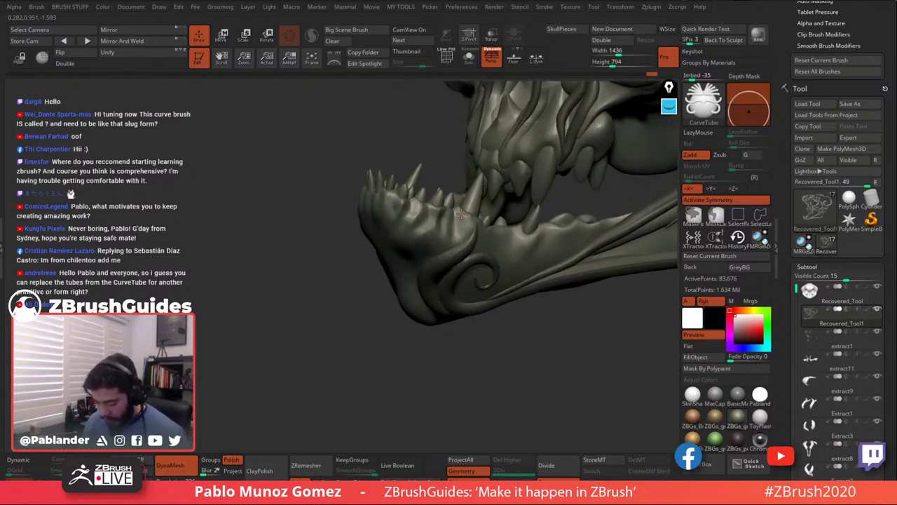
{"action": "left_click_drag", "start_coordinate": [445, 250], "coordinate": [436, 256]}
{"action": "left_click_drag", "start_coordinate": [399, 287], "coordinate": [413, 300]}
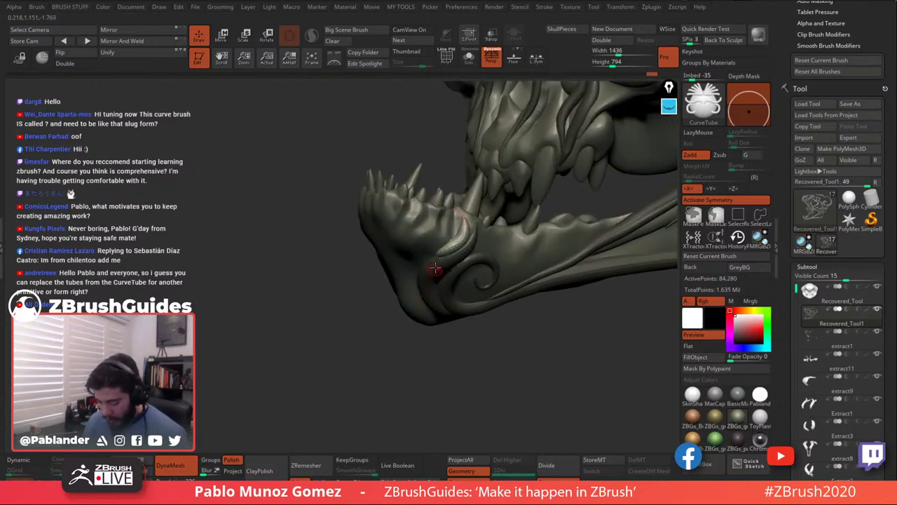
Add a row of mirrored tubes running from the lower front teeth down toward the chin, redrawing the misplaced one.
{"action": "left_click_drag", "start_coordinate": [429, 261], "coordinate": [430, 263]}
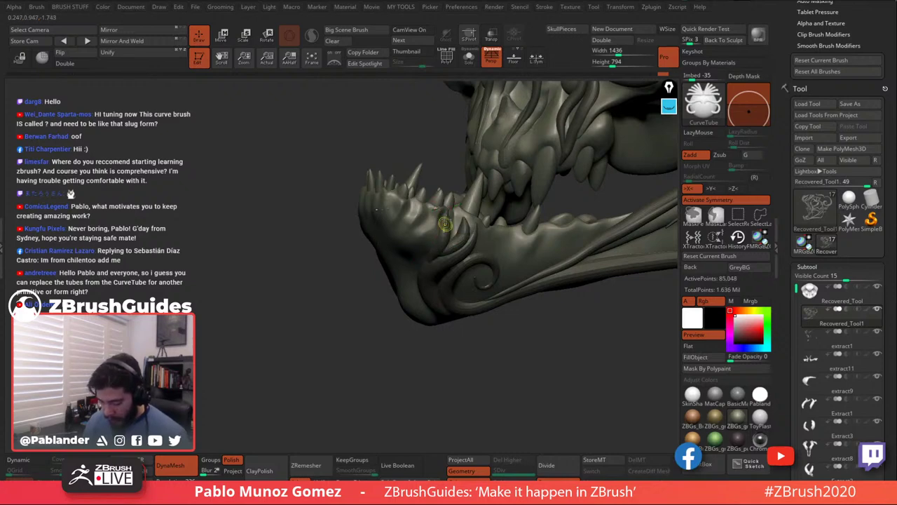
{"action": "key", "text": "ctrl+z"}
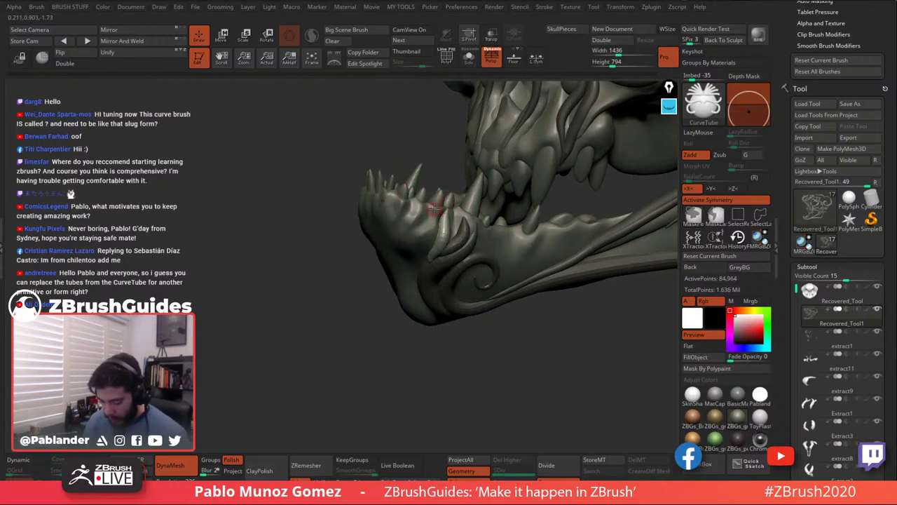
{"action": "left_click_drag", "start_coordinate": [417, 273], "coordinate": [419, 274]}
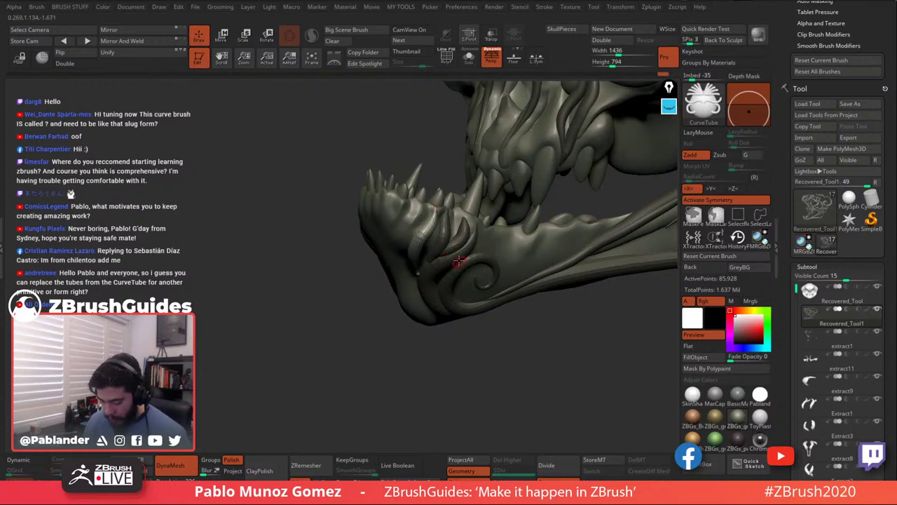
{"action": "right_click_drag", "start_coordinate": [457, 261], "coordinate": [419, 202]}
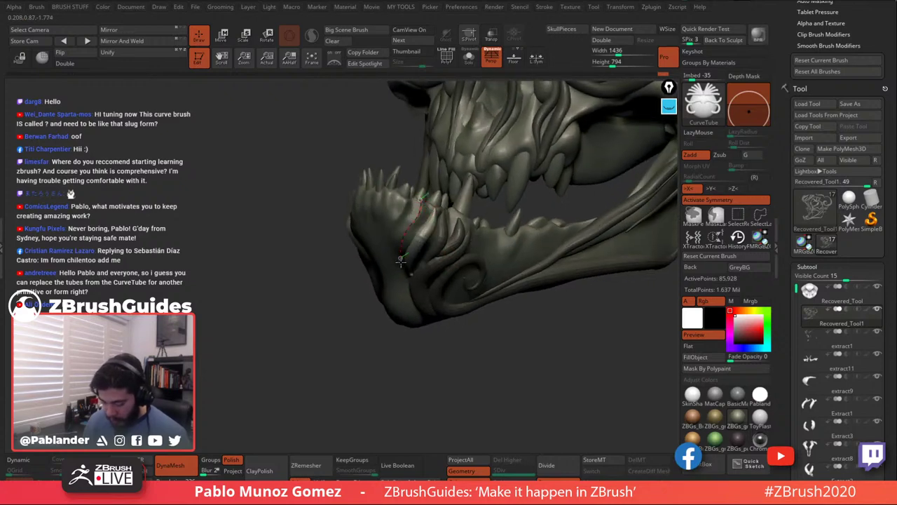
{"action": "left_click_drag", "start_coordinate": [408, 280], "coordinate": [396, 272]}
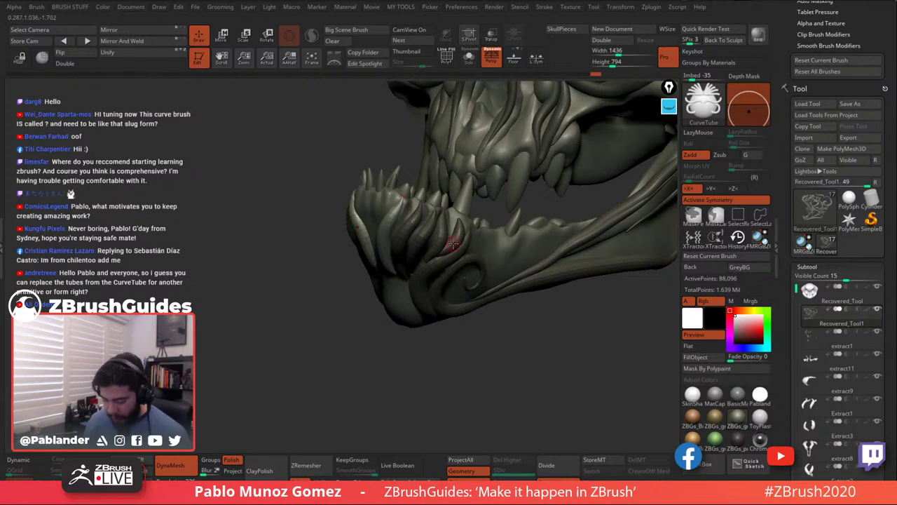
Draw a mirrored tube beneath the front teeth near the jaw's centre and adjust its ends against the surface.
{"action": "right_click_drag", "start_coordinate": [453, 245], "coordinate": [394, 192]}
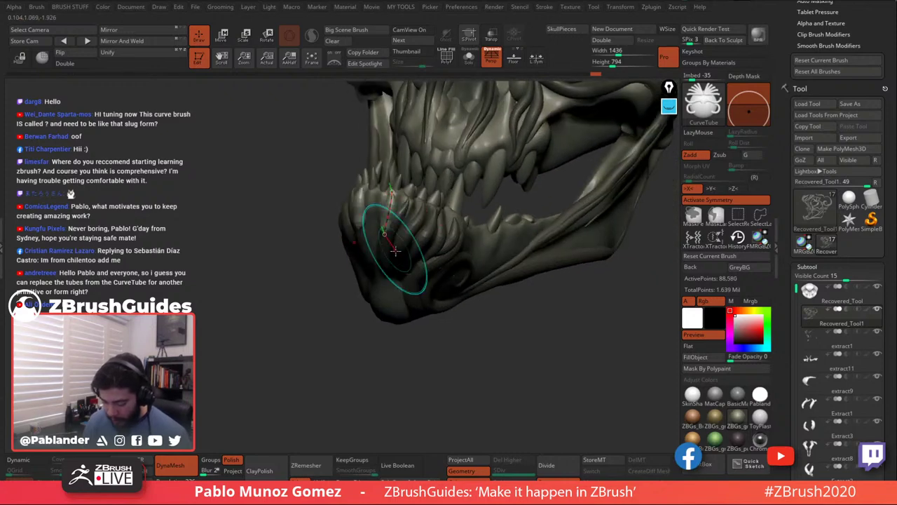
{"action": "right_click_drag", "start_coordinate": [408, 252], "coordinate": [361, 200]}
{"action": "left_click_drag", "start_coordinate": [381, 251], "coordinate": [382, 257]}
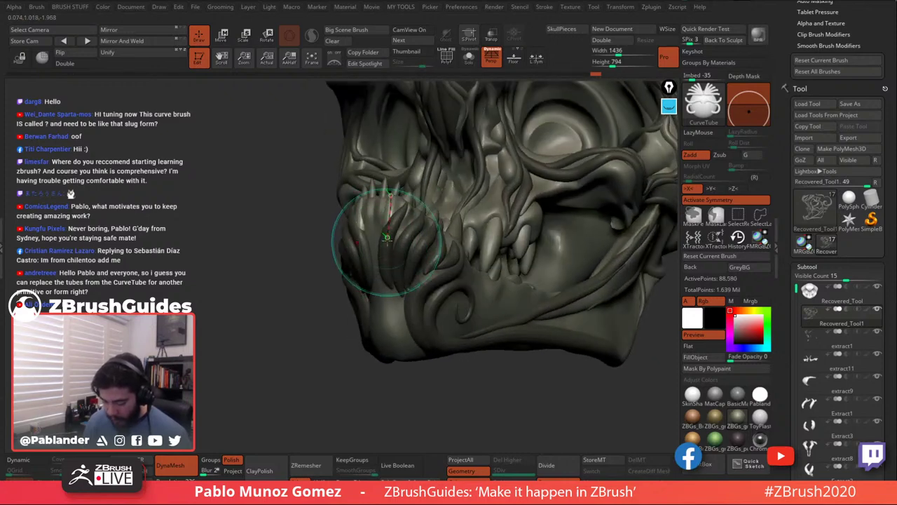
{"action": "right_click_drag", "start_coordinate": [376, 194], "coordinate": [415, 218]}
{"action": "left_click_drag", "start_coordinate": [394, 196], "coordinate": [396, 211]}
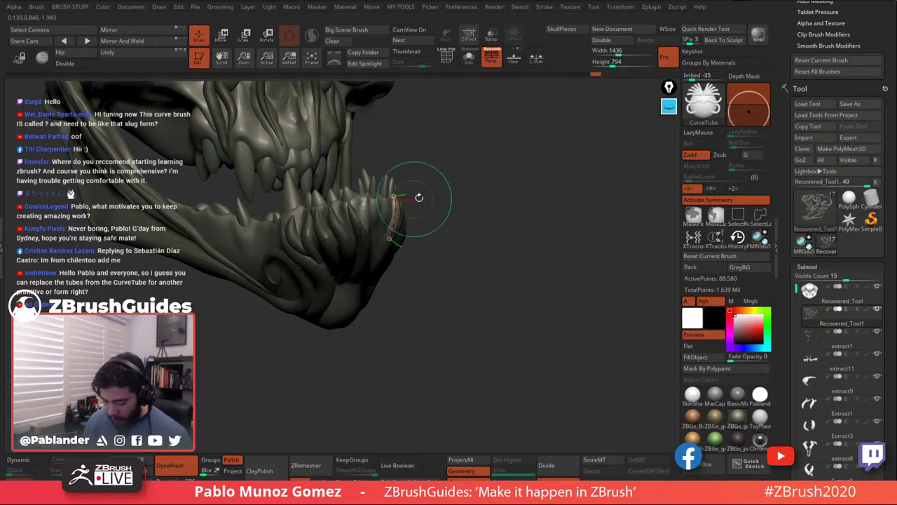
Fill the remaining gap at the front centre of the lower jaw with another mirrored tube and refine its curve.
{"action": "mouse_move", "coordinate": [440, 198]}
{"action": "right_mouse_down"}
{"action": "mouse_move", "coordinate": [356, 203]}
{"action": "mouse_move", "coordinate": [354, 251]}
{"action": "mouse_move", "coordinate": [343, 235]}
{"action": "mouse_move", "coordinate": [413, 205]}
{"action": "mouse_move", "coordinate": [339, 216]}
{"action": "right_mouse_up"}
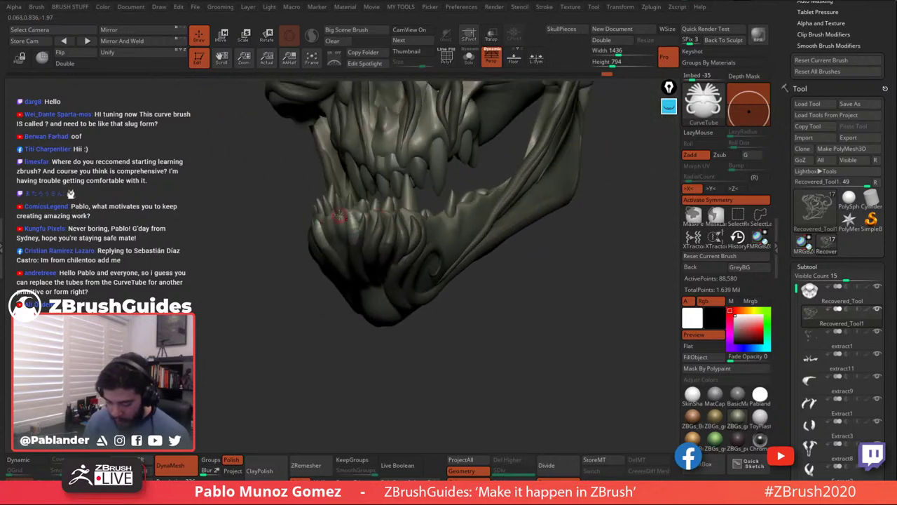
{"action": "left_click_drag", "start_coordinate": [348, 264], "coordinate": [351, 261]}
{"action": "right_click_drag", "start_coordinate": [358, 254], "coordinate": [352, 286]}
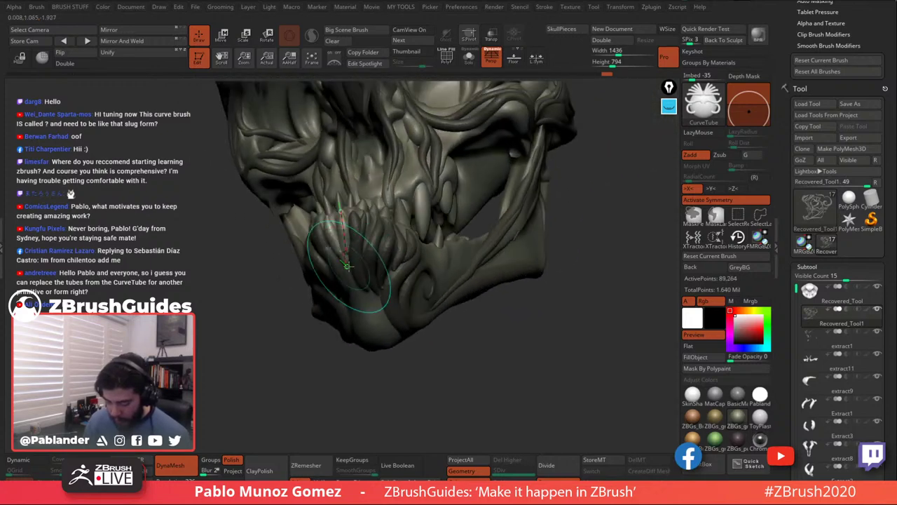
{"action": "right_click_drag", "start_coordinate": [404, 253], "coordinate": [413, 279]}
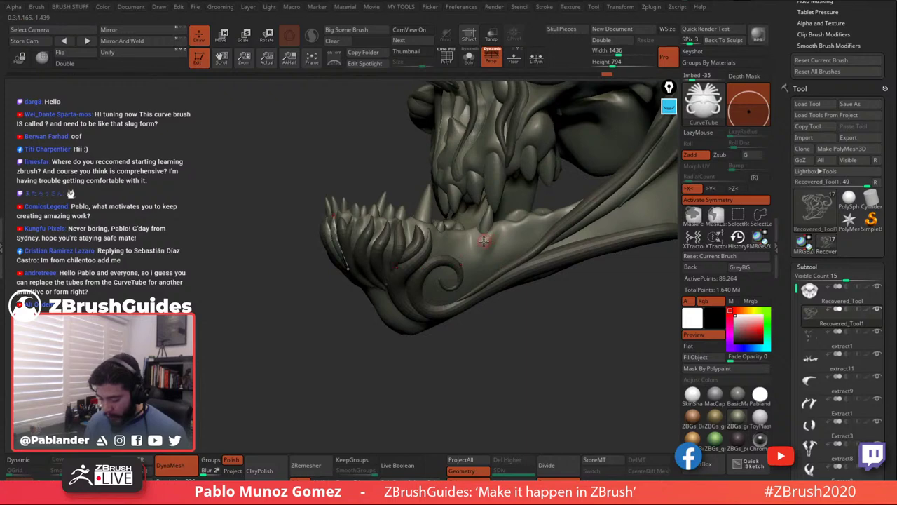
Set Imbed to -42 and draw a mirrored tube from the side tooth down behind the jaw's spiral, adjusting its ends against the surface.
{"action": "key", "text": "space"}
{"action": "left_click_drag", "start_coordinate": [483, 242], "coordinate": [472, 241]}
{"action": "key", "text": "space"}
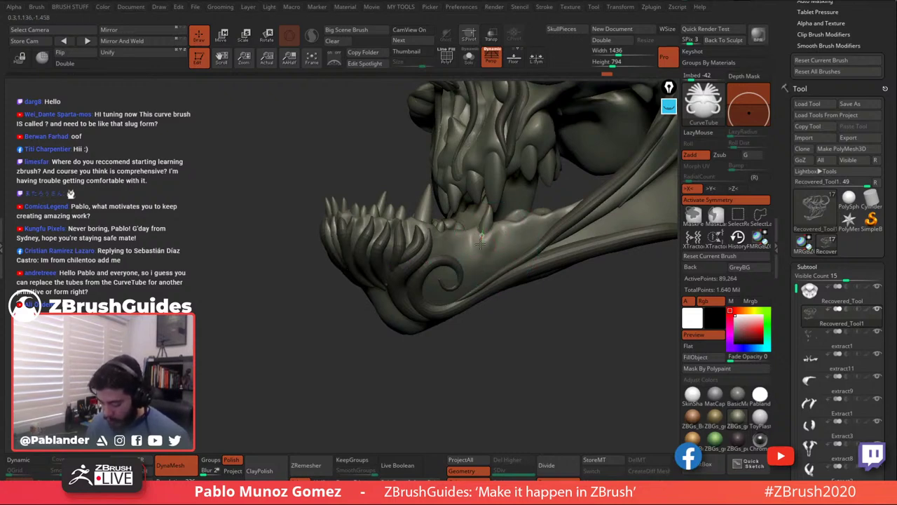
{"action": "left_click_drag", "start_coordinate": [464, 286], "coordinate": [464, 287]}
{"action": "key", "text": "ctrl+z"}
{"action": "left_click_drag", "start_coordinate": [483, 234], "coordinate": [468, 283]}
{"action": "left_click", "coordinate": [469, 283]}
{"action": "right_click_drag", "start_coordinate": [468, 283], "coordinate": [441, 282]}
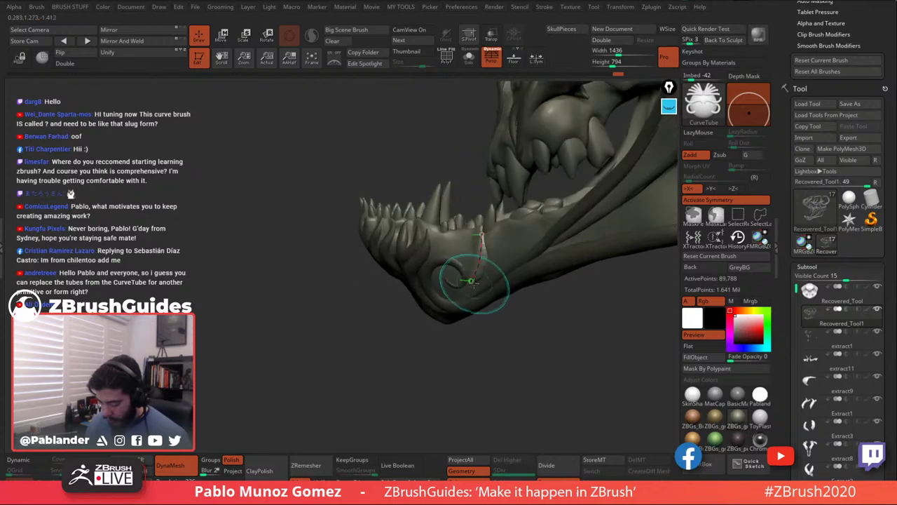
{"action": "left_click_drag", "start_coordinate": [472, 282], "coordinate": [478, 281]}
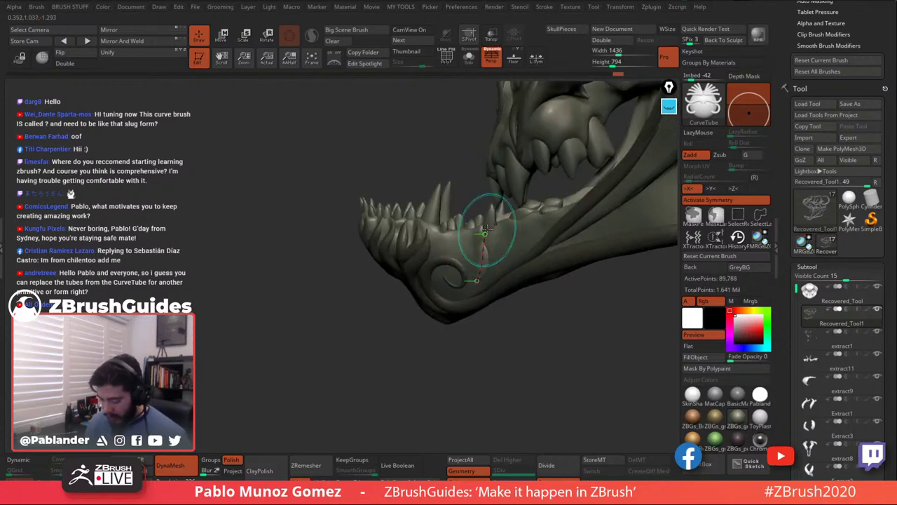
{"action": "right_click_drag", "start_coordinate": [494, 311], "coordinate": [523, 342]}
{"action": "left_click_drag", "start_coordinate": [521, 342], "coordinate": [545, 262]}
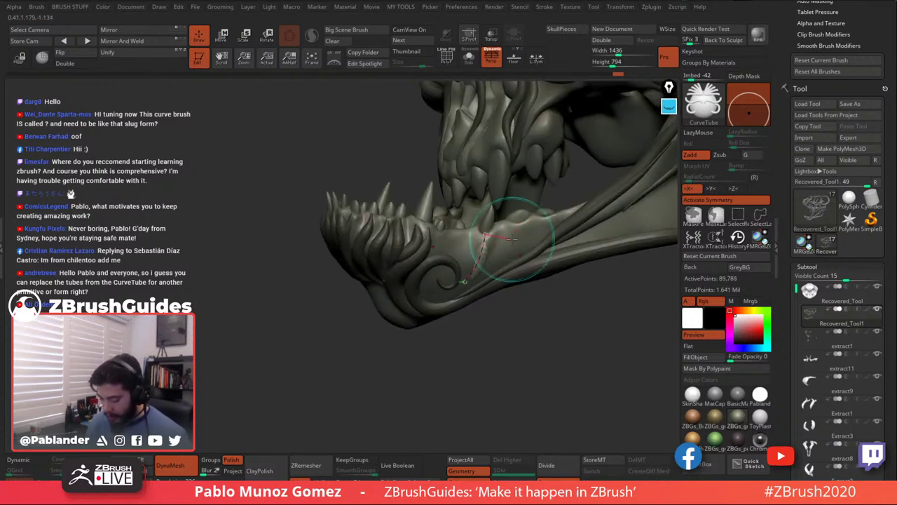
Draw a short mirrored tube at the base of the large lower canine above the spiral, redrawing the misplaced first attempt.
{"action": "right_click_drag", "start_coordinate": [474, 244], "coordinate": [440, 238]}
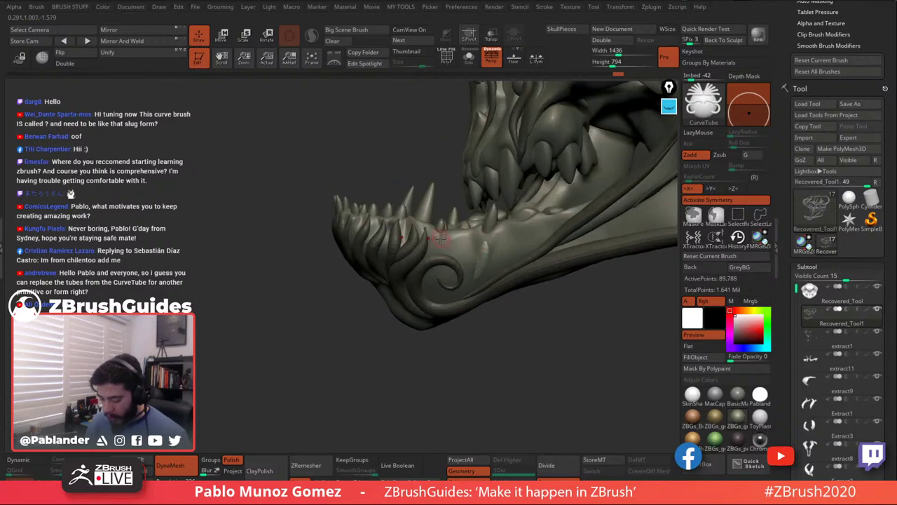
{"action": "left_click_drag", "start_coordinate": [441, 235], "coordinate": [437, 251]}
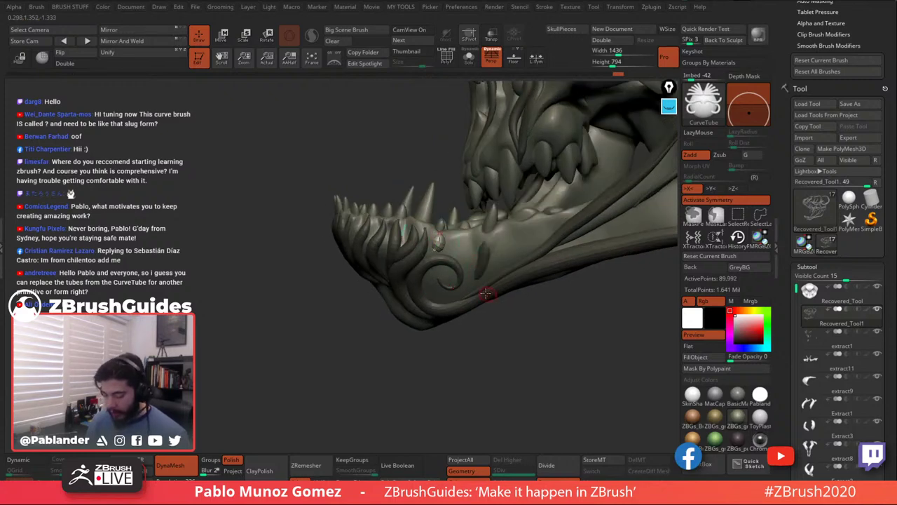
{"action": "key", "text": "ctrl+z"}
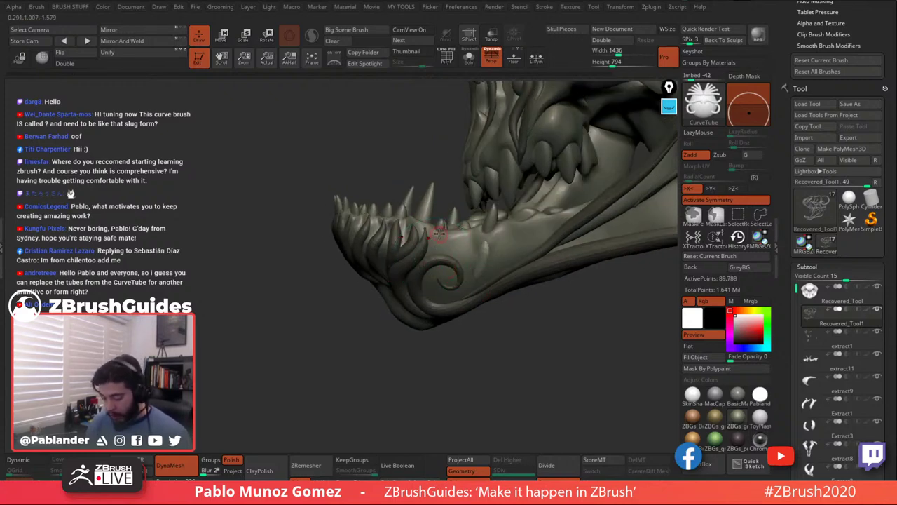
{"action": "left_click_drag", "start_coordinate": [426, 256], "coordinate": [426, 256]}
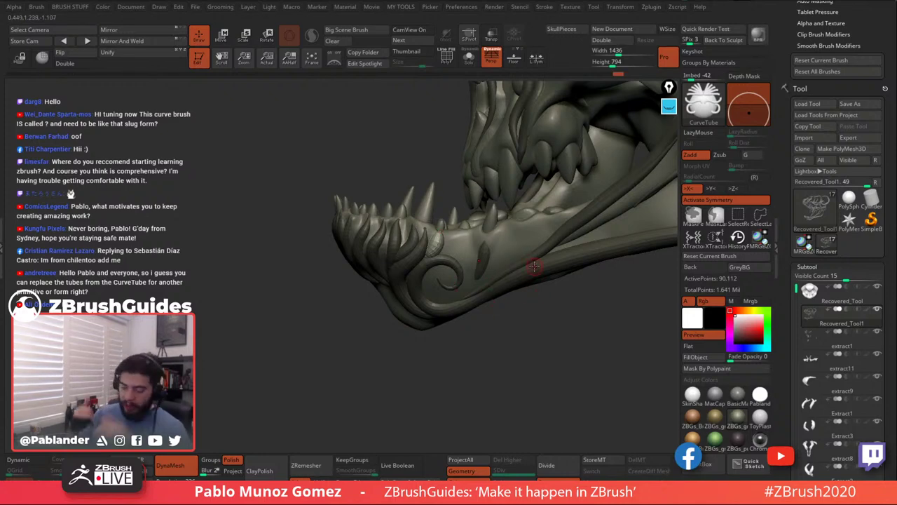
Switch to the Move Topological brush and review the jaw tubes' polygroups with the polyframe display, turning it off again.
{"action": "left_click_drag", "start_coordinate": [528, 317], "coordinate": [553, 316]}
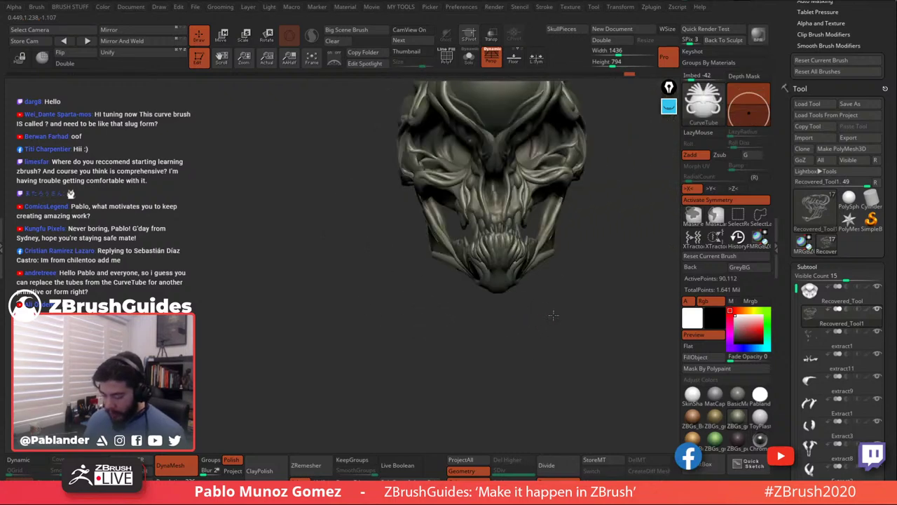
{"action": "left_click_drag", "start_coordinate": [507, 250], "coordinate": [416, 247]}
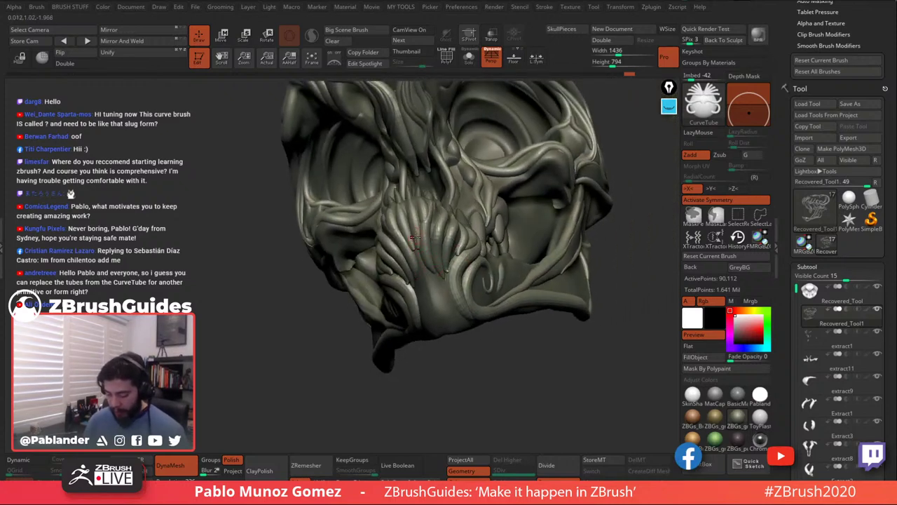
{"action": "mouse_move", "coordinate": [429, 285]}
{"action": "left_mouse_down"}
{"action": "mouse_move", "coordinate": [421, 292]}
{"action": "mouse_move", "coordinate": [475, 239]}
{"action": "left_mouse_up"}
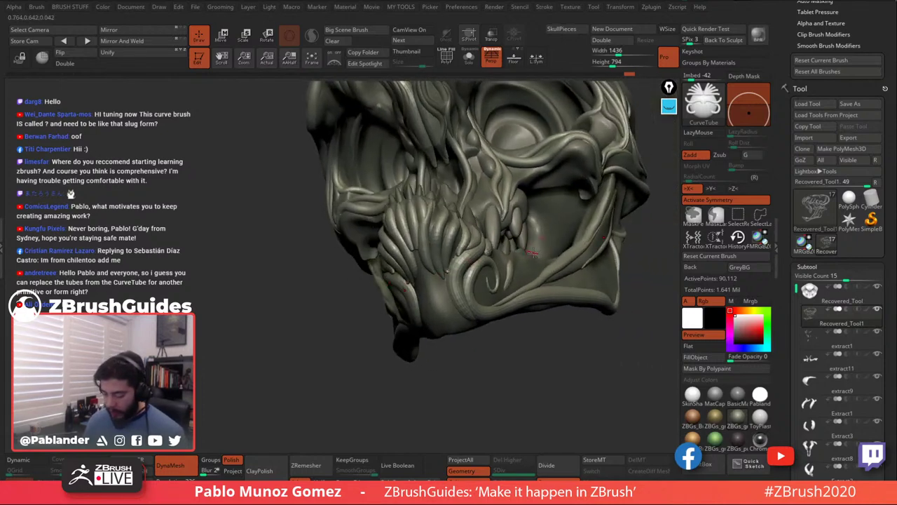
{"action": "key", "text": "space"}
{"action": "left_click", "coordinate": [526, 283]}
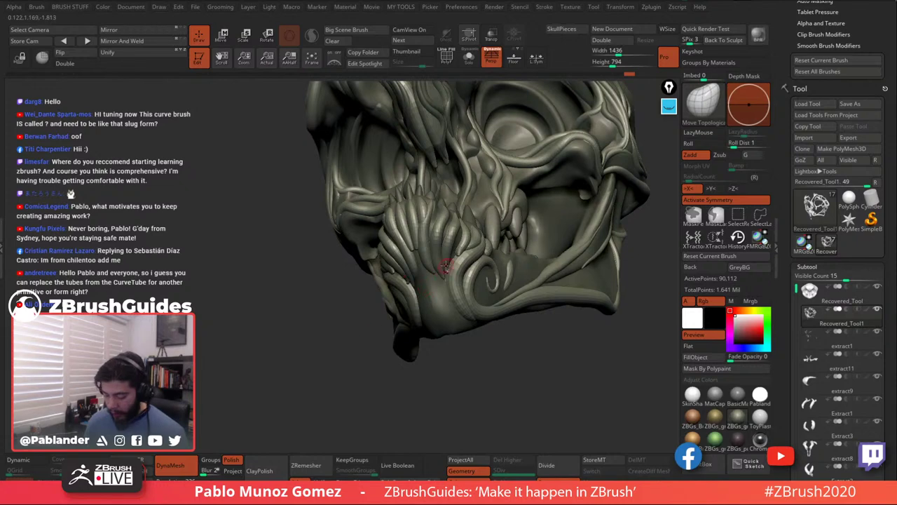
{"action": "left_click", "coordinate": [447, 59]}
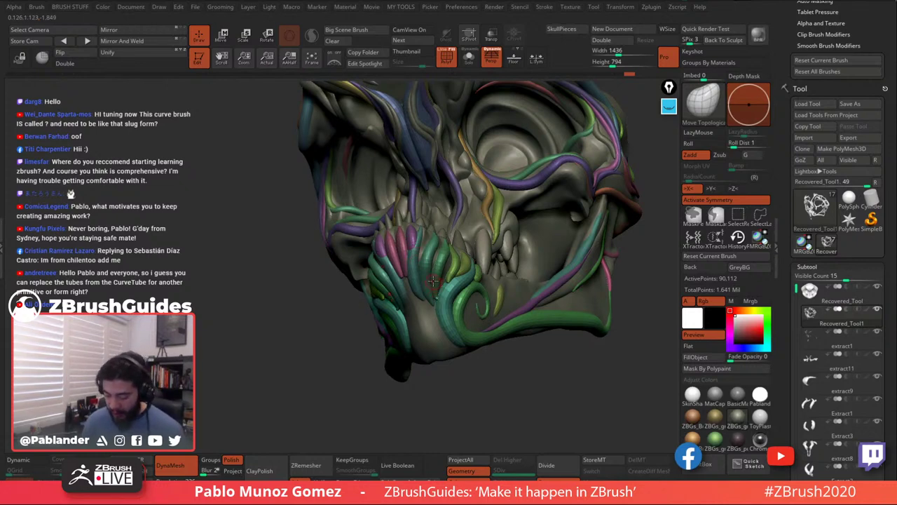
{"action": "right_click_drag", "start_coordinate": [433, 281], "coordinate": [431, 274]}
{"action": "left_click_drag", "start_coordinate": [432, 274], "coordinate": [437, 274]}
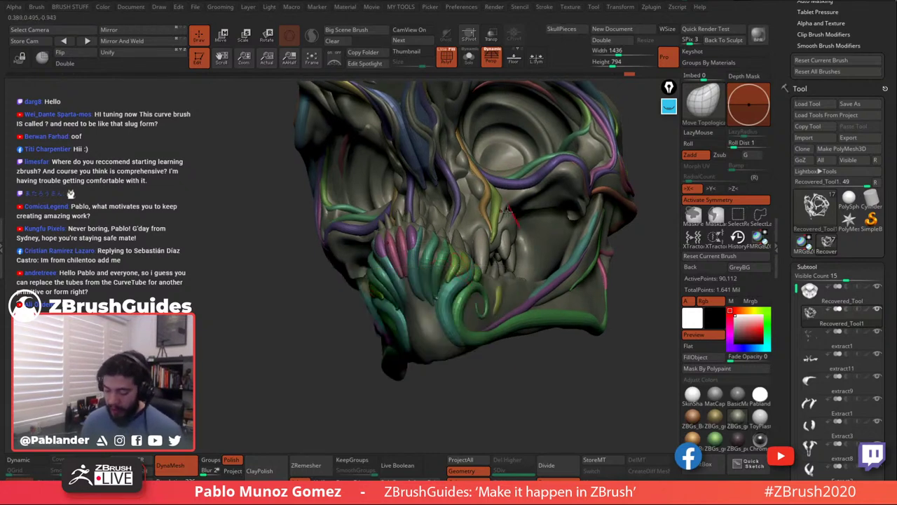
{"action": "left_click", "coordinate": [447, 60]}
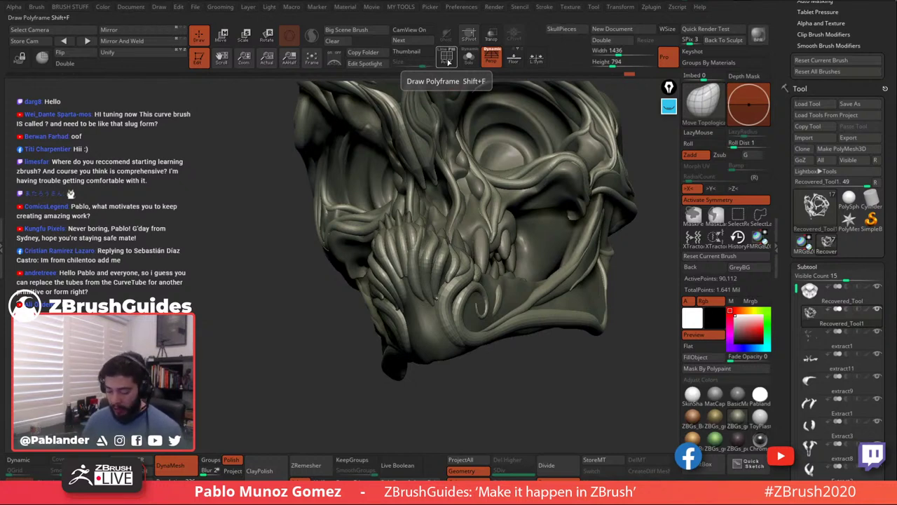
Adjust the brush size and reshape the lower ends of the front tubes so they flow toward the chin.
{"action": "right_click_drag", "start_coordinate": [477, 195], "coordinate": [479, 194]}
{"action": "left_click_drag", "start_coordinate": [478, 194], "coordinate": [479, 193]}
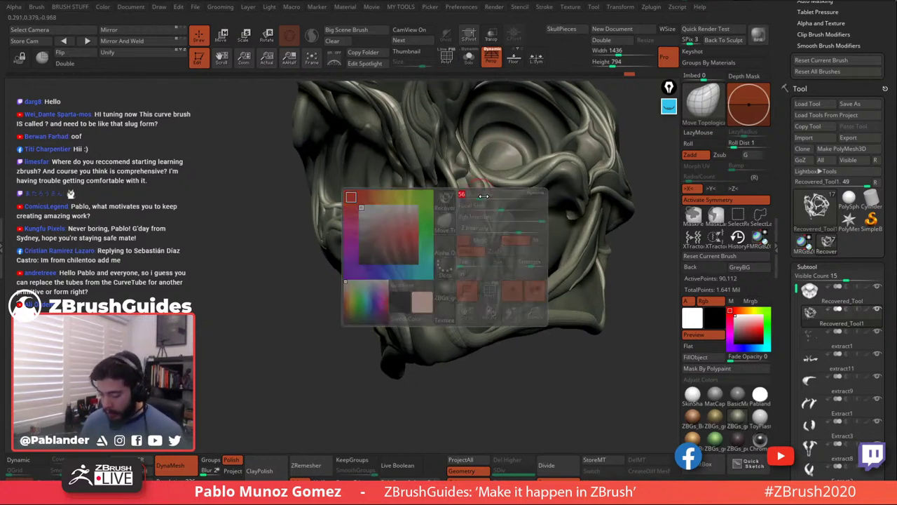
{"action": "right_click_drag", "start_coordinate": [480, 194], "coordinate": [484, 201]}
{"action": "left_click_drag", "start_coordinate": [485, 202], "coordinate": [492, 201]}
{"action": "right_click_drag", "start_coordinate": [476, 205], "coordinate": [448, 230]}
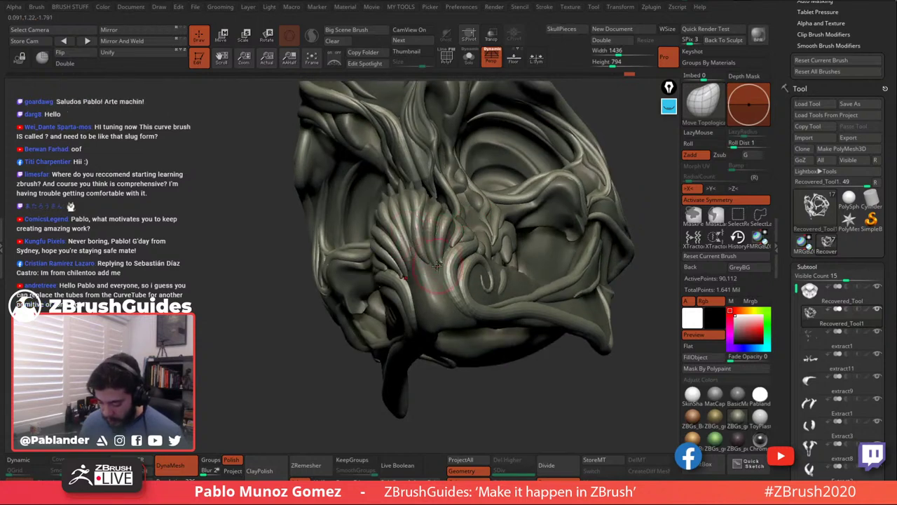
{"action": "right_click_drag", "start_coordinate": [436, 266], "coordinate": [434, 272]}
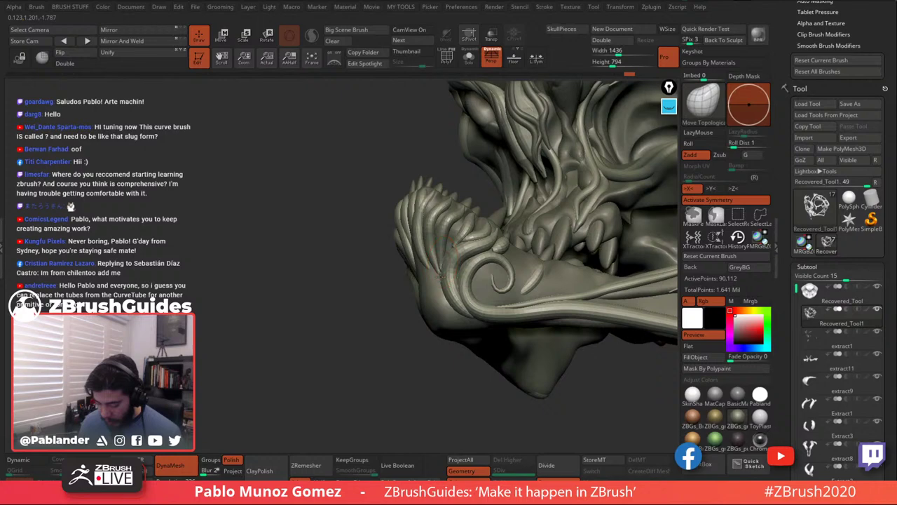
{"action": "right_click_drag", "start_coordinate": [438, 276], "coordinate": [444, 258]}
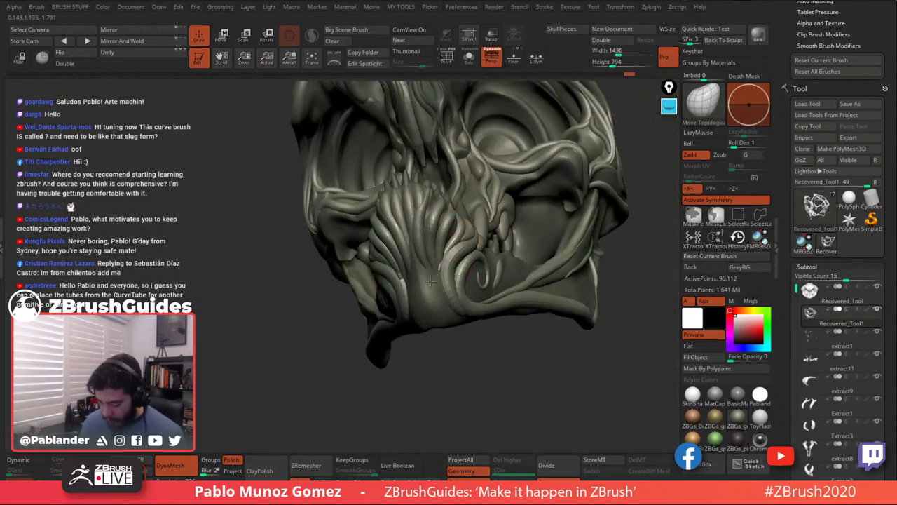
{"action": "left_click_drag", "start_coordinate": [436, 269], "coordinate": [435, 263]}
{"action": "right_click_drag", "start_coordinate": [434, 264], "coordinate": [421, 316]}
Smooth the upper parts of the tubes just below the lower front teeth at the jaw's centre.
{"action": "left_click_drag", "start_coordinate": [421, 208], "coordinate": [424, 218], "text": "shift"}
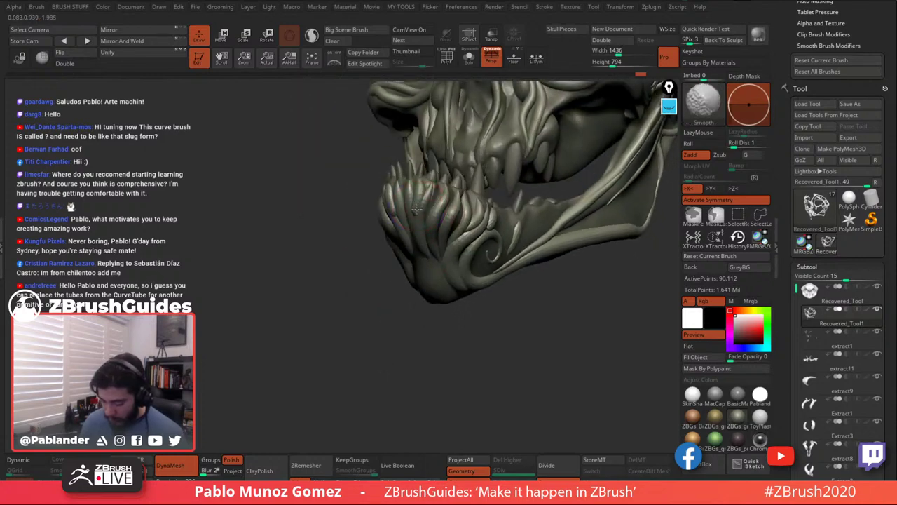
{"action": "right_click_drag", "start_coordinate": [425, 217], "coordinate": [466, 214]}
{"action": "left_click_drag", "start_coordinate": [431, 207], "coordinate": [412, 212], "text": "shift"}
{"action": "key", "text": "shift"}
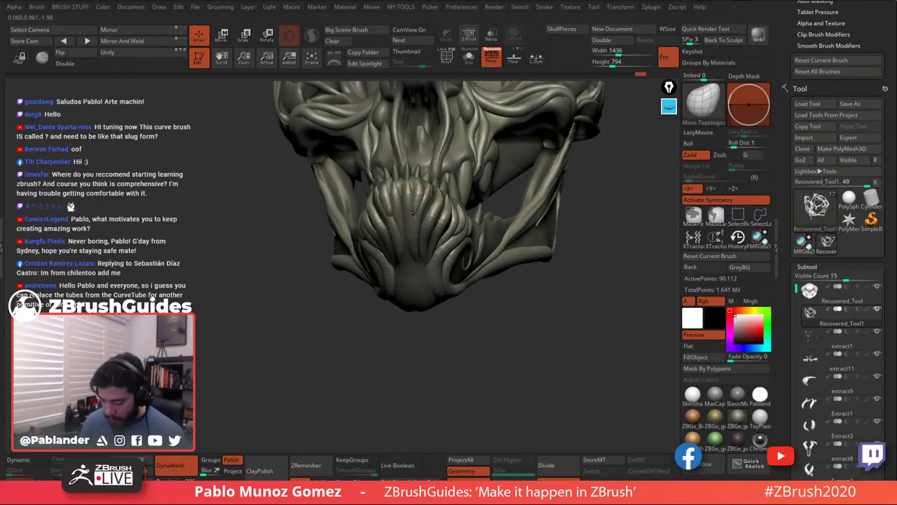
Reposition the front centre tubes and the short tube beside the lower canine with Move Topological.
{"action": "right_click_drag", "start_coordinate": [411, 223], "coordinate": [414, 218]}
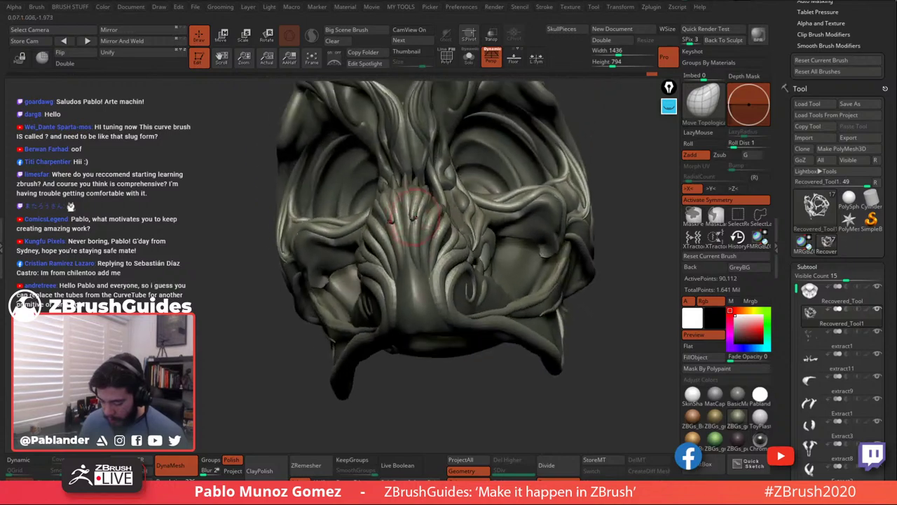
{"action": "left_click_drag", "start_coordinate": [412, 223], "coordinate": [380, 288]}
{"action": "mouse_move", "coordinate": [380, 288]}
{"action": "right_mouse_down", "text": "alt"}
{"action": "mouse_move", "coordinate": [435, 203]}
{"action": "mouse_move", "coordinate": [445, 225]}
{"action": "mouse_move", "coordinate": [450, 216]}
{"action": "mouse_move", "coordinate": [426, 224]}
{"action": "right_mouse_up", "text": "alt"}
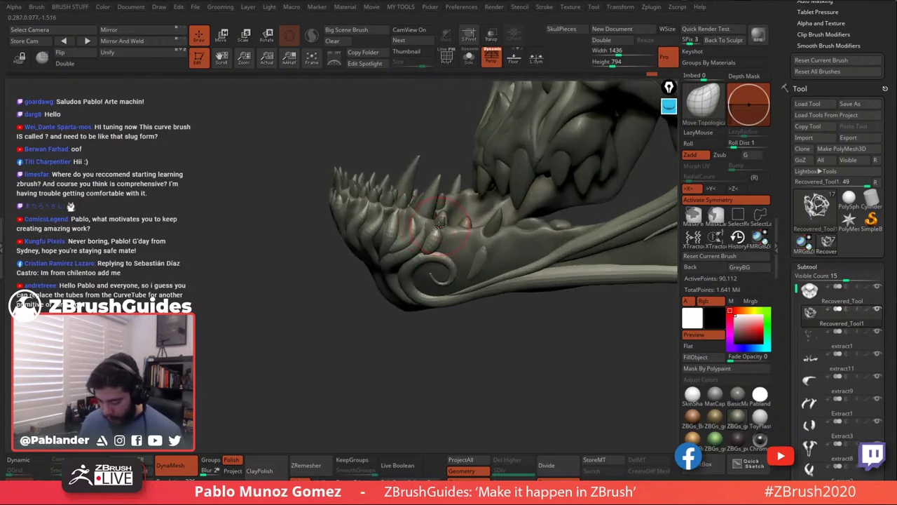
{"action": "left_click_drag", "start_coordinate": [438, 225], "coordinate": [509, 228]}
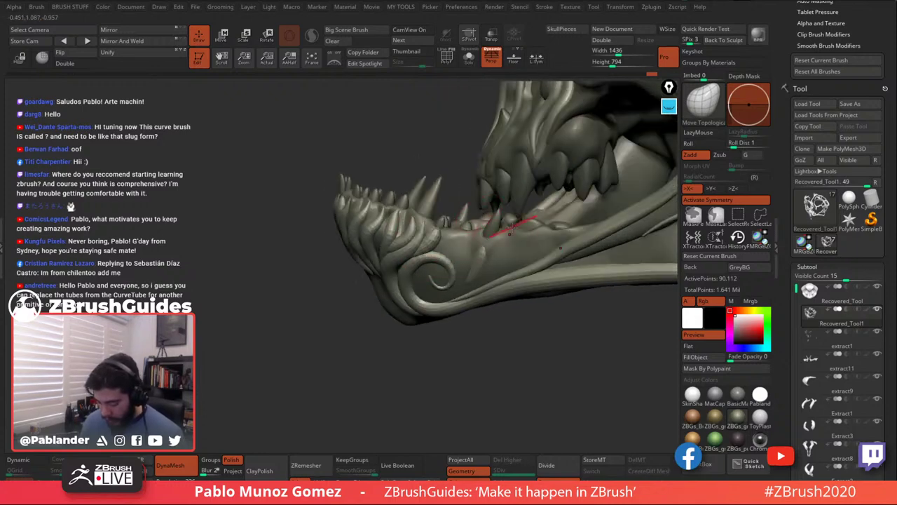
{"action": "mouse_move", "coordinate": [483, 271]}
{"action": "right_mouse_down"}
{"action": "mouse_move", "coordinate": [470, 285]}
{"action": "mouse_move", "coordinate": [458, 263]}
{"action": "mouse_move", "coordinate": [478, 262]}
{"action": "mouse_move", "coordinate": [439, 258]}
{"action": "mouse_move", "coordinate": [423, 245]}
{"action": "right_mouse_up"}
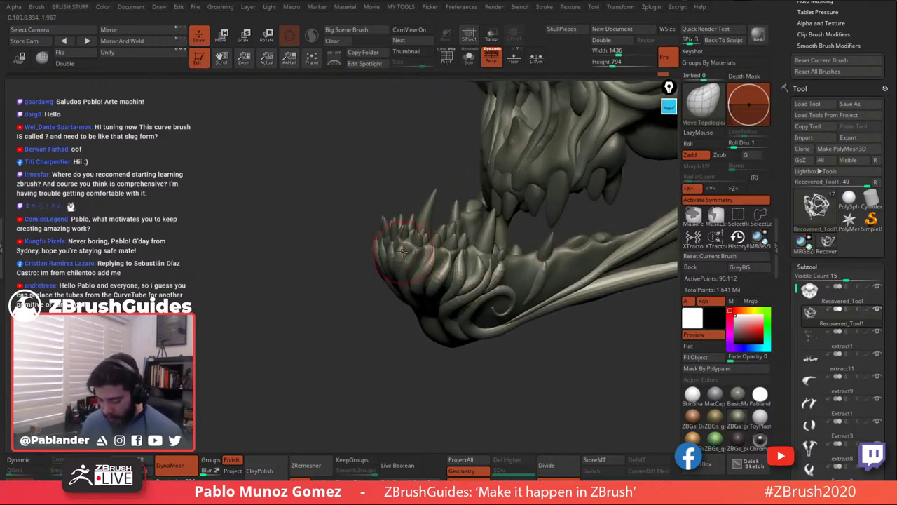
Thicken the tops of the tubes along the base of the lower front teeth with the Inflate brush.
{"action": "key", "text": "b"}
{"action": "key", "text": "i"}
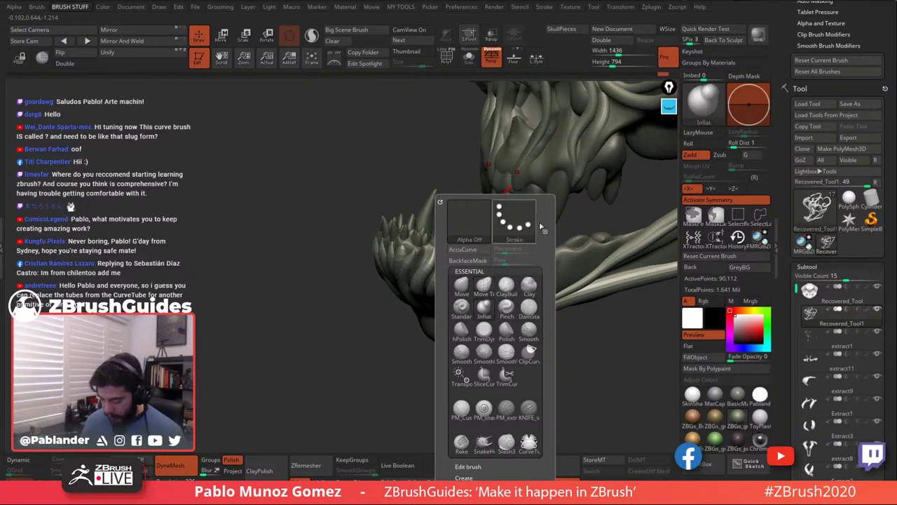
{"action": "key", "text": "n"}
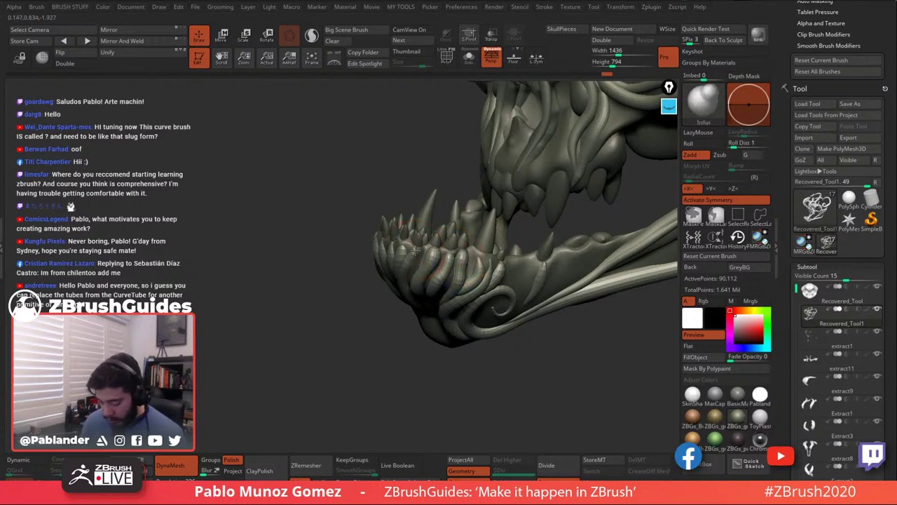
{"action": "left_click_drag", "start_coordinate": [391, 242], "coordinate": [398, 250]}
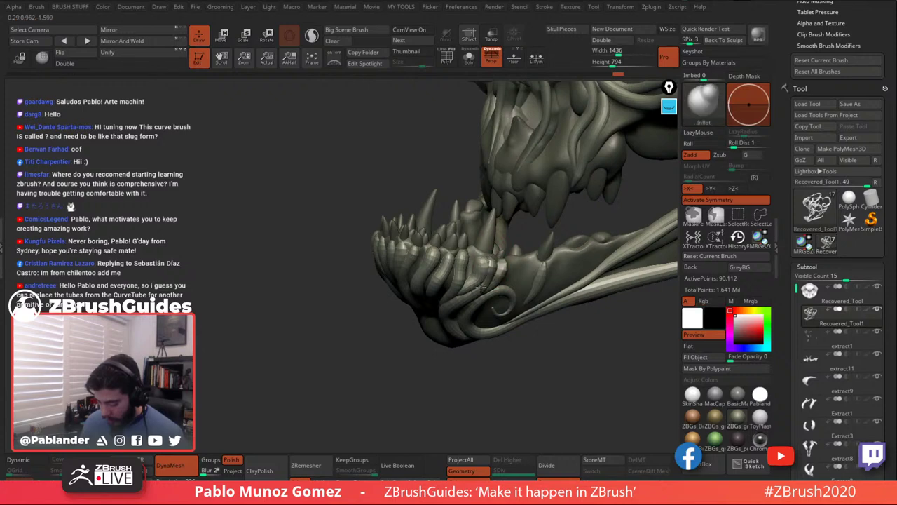
Fit the upper ends of the tubes around the bases of the lower canine and front teeth with Move Topological.
{"action": "key", "text": "b"}
{"action": "key", "text": "m"}
{"action": "key", "text": "t"}
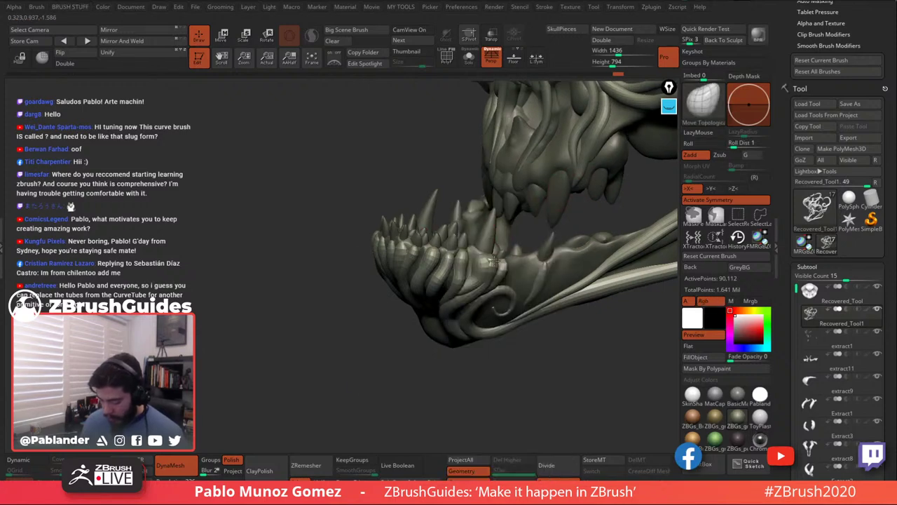
{"action": "left_click_drag", "start_coordinate": [401, 344], "coordinate": [409, 400]}
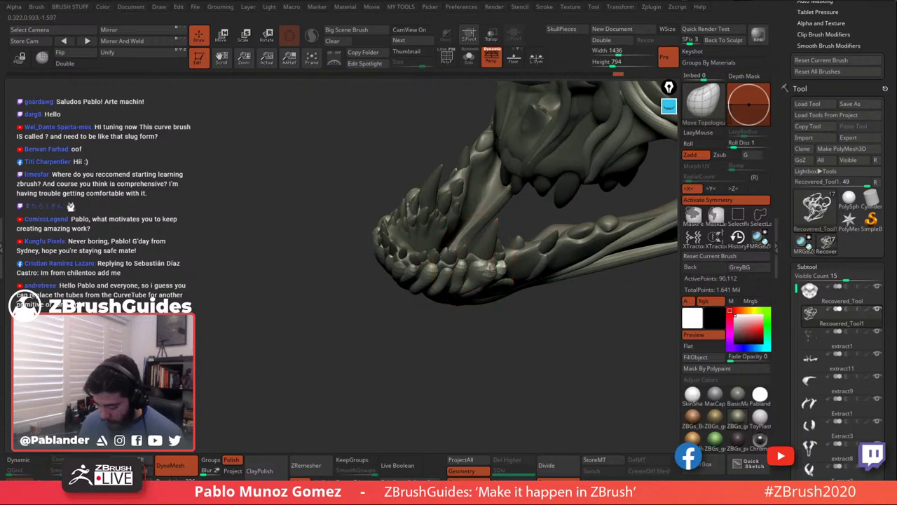
{"action": "right_click_drag", "start_coordinate": [489, 270], "coordinate": [428, 268]}
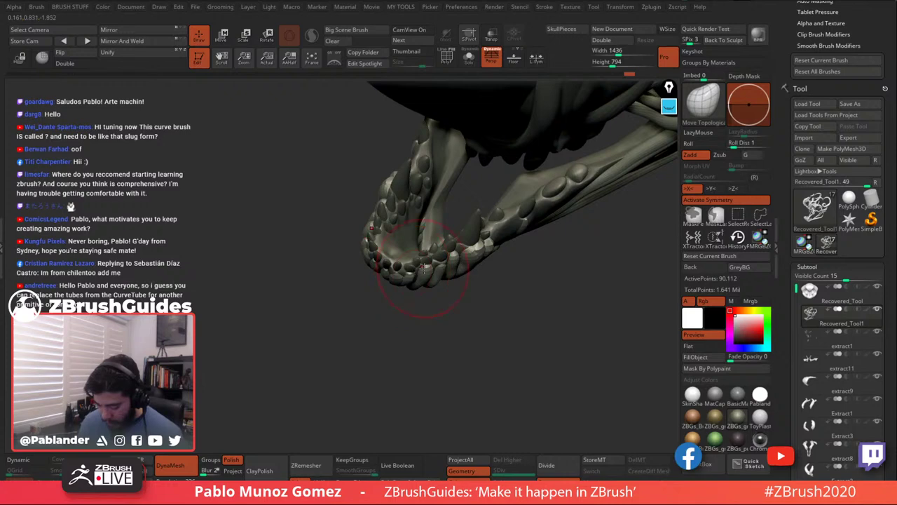
{"action": "right_click_drag", "start_coordinate": [494, 325], "coordinate": [496, 264]}
{"action": "right_click_drag", "start_coordinate": [443, 276], "coordinate": [430, 282]}
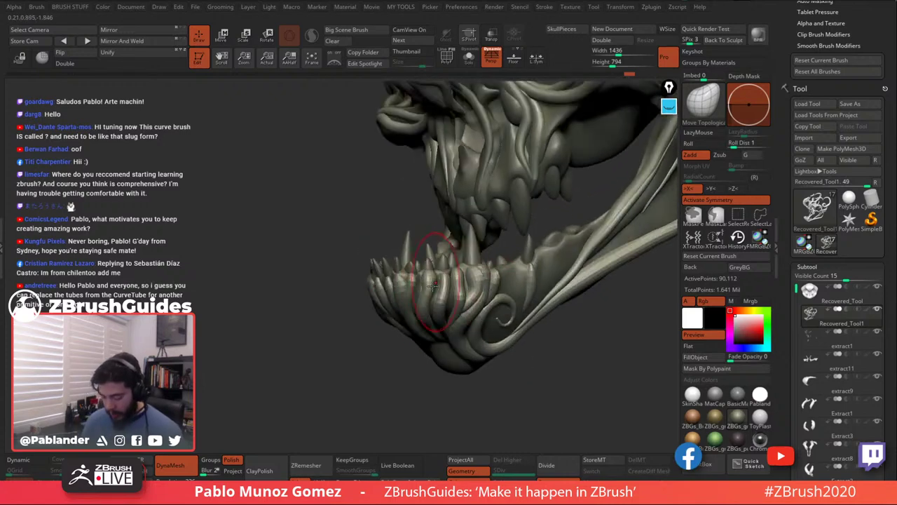
Inflate the tube on the side of the lower jaw behind the spiral.
{"action": "key", "text": "b"}
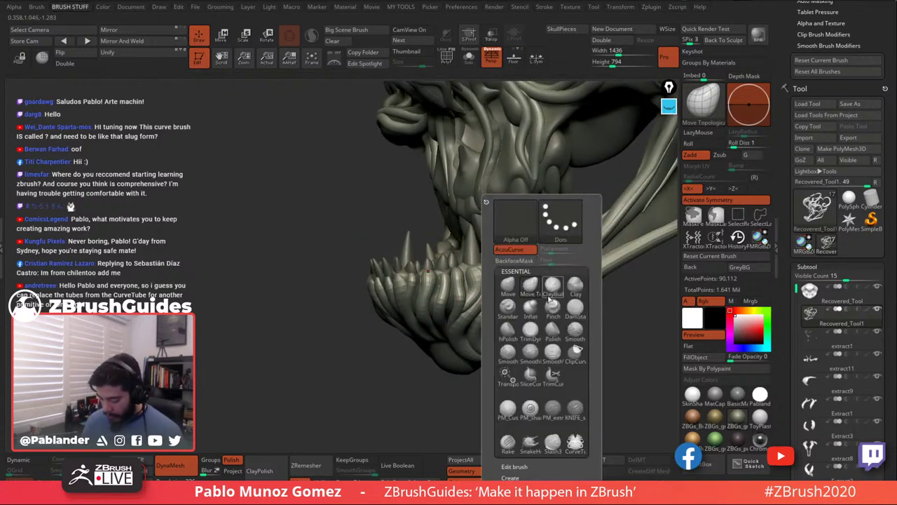
{"action": "key", "text": "i"}
{"action": "key", "text": "n"}
{"action": "mouse_move", "coordinate": [560, 239]}
{"action": "right_mouse_down"}
{"action": "mouse_move", "coordinate": [602, 206]}
{"action": "mouse_move", "coordinate": [592, 214]}
{"action": "right_mouse_up"}
Reposition the side tube's upper end against the base of its tooth using Move Topological.
{"action": "key", "text": "b"}
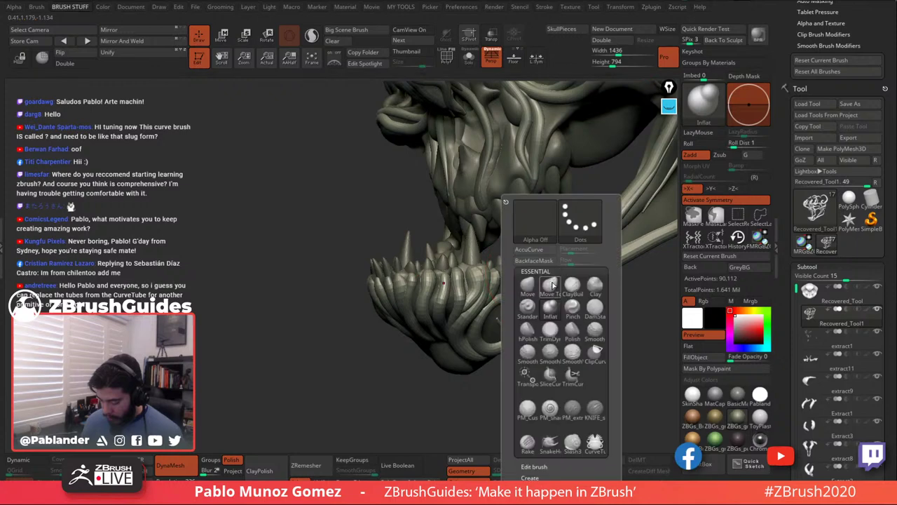
{"action": "key", "text": "m"}
{"action": "key", "text": "t"}
{"action": "mouse_move", "coordinate": [531, 268]}
{"action": "right_mouse_down"}
{"action": "mouse_move", "coordinate": [558, 269]}
{"action": "mouse_move", "coordinate": [515, 269]}
{"action": "right_mouse_up"}
{"action": "right_click", "coordinate": [511, 328]}
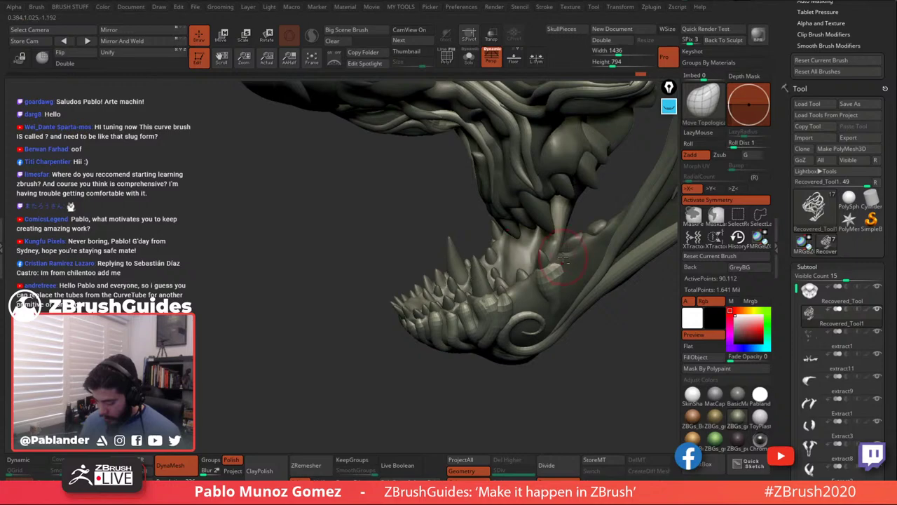
Select the CurveTube brush, adjust its size, and try a mirrored tube above the upper front teeth.
{"action": "right_click_drag", "start_coordinate": [591, 355], "coordinate": [511, 258]}
{"action": "right_click_drag", "start_coordinate": [436, 195], "coordinate": [481, 199], "text": "ctrl"}
{"action": "key", "text": "space"}
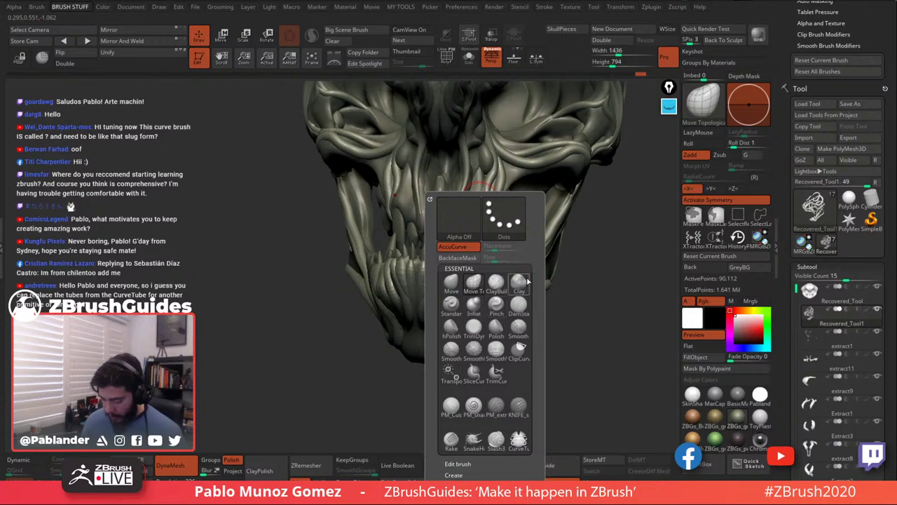
{"action": "key", "text": "b"}
{"action": "left_click", "coordinate": [482, 223]}
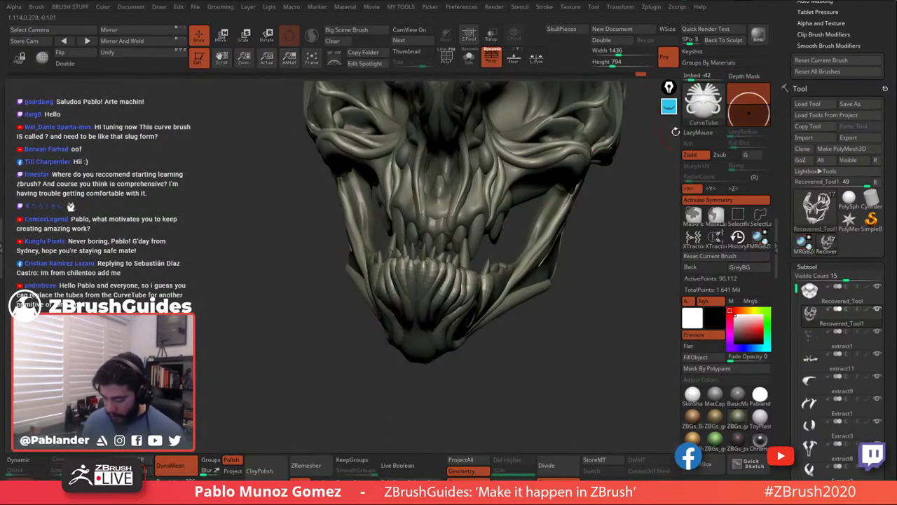
{"action": "right_click_drag", "start_coordinate": [520, 227], "coordinate": [492, 251], "text": "alt"}
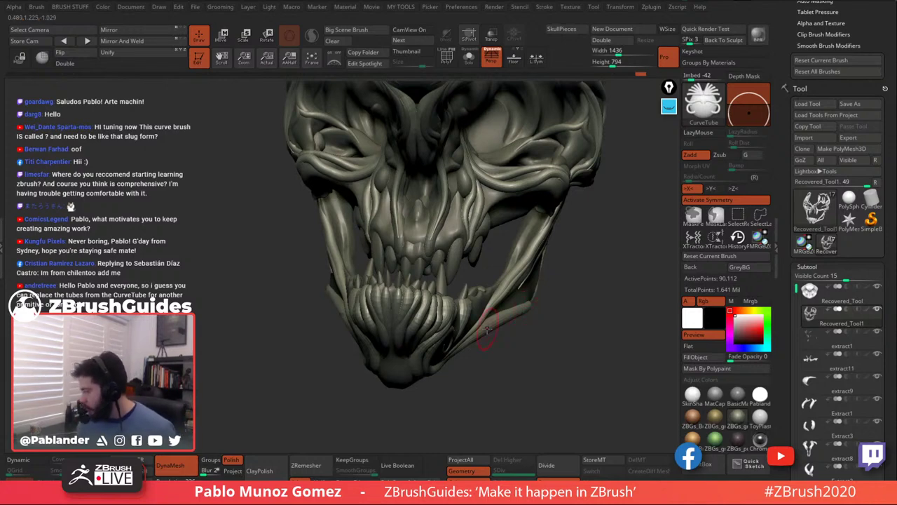
{"action": "key", "text": "space"}
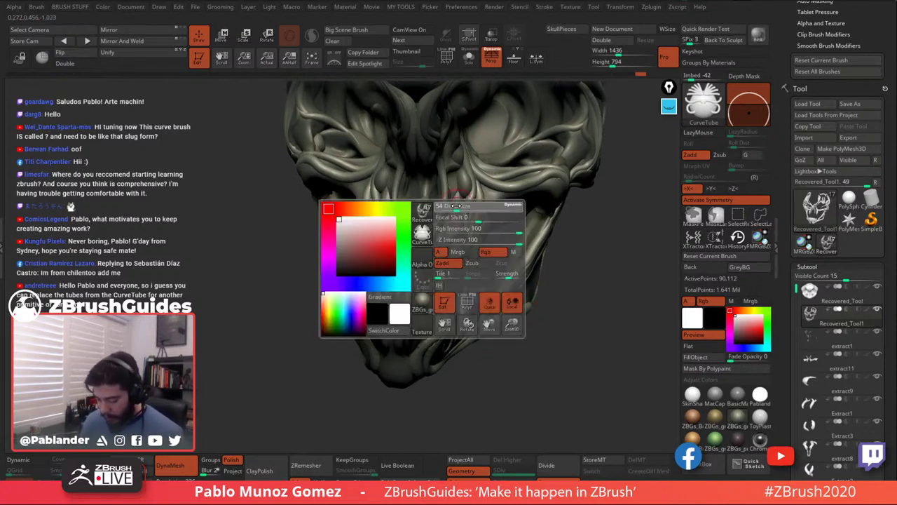
{"action": "mouse_move", "coordinate": [464, 198]}
{"action": "right_mouse_down"}
{"action": "mouse_move", "coordinate": [466, 210]}
{"action": "mouse_move", "coordinate": [468, 195]}
{"action": "mouse_move", "coordinate": [461, 201]}
{"action": "right_mouse_up"}
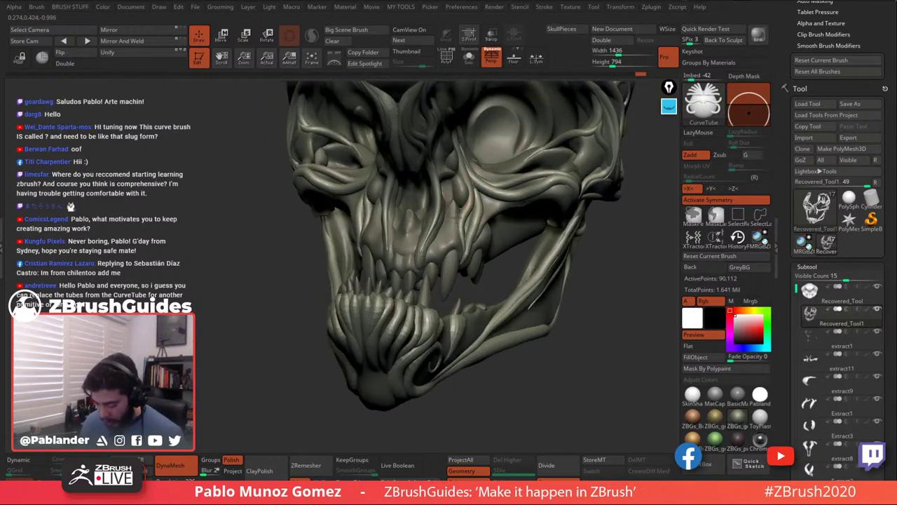
{"action": "left_click_drag", "start_coordinate": [447, 236], "coordinate": [436, 259]}
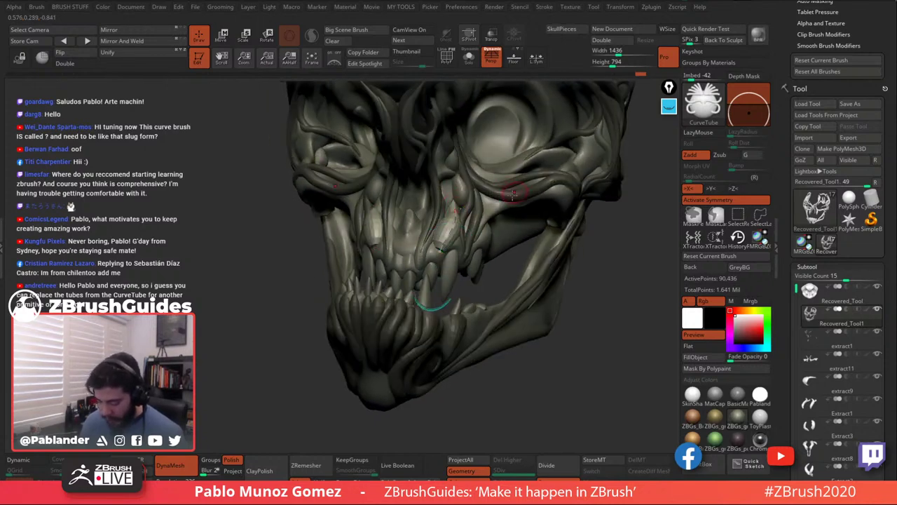
{"action": "key", "text": "ctrl+z"}
Draw a mirrored CurveTube strand down the upper jaw from beside the nasal cavity to the teeth.
{"action": "left_click_drag", "start_coordinate": [453, 202], "coordinate": [440, 267]}
{"action": "left_click", "coordinate": [456, 226]}
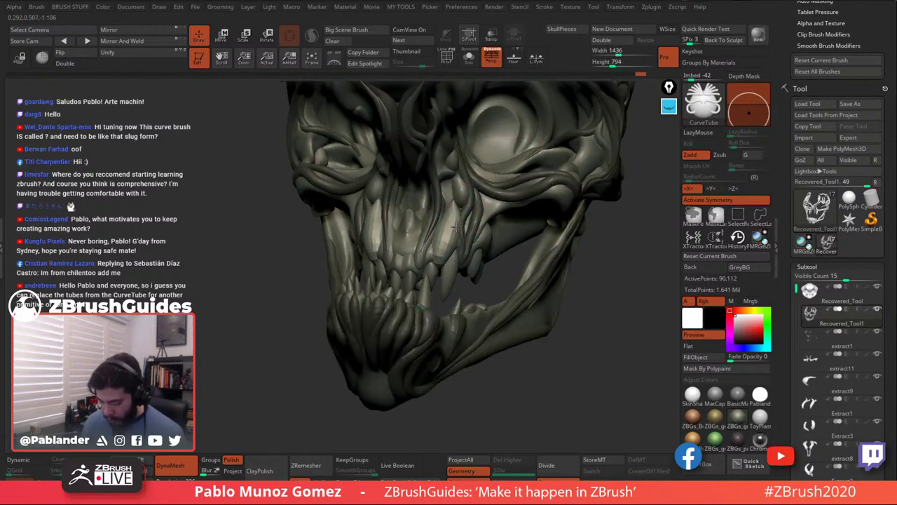
{"action": "key", "text": "space"}
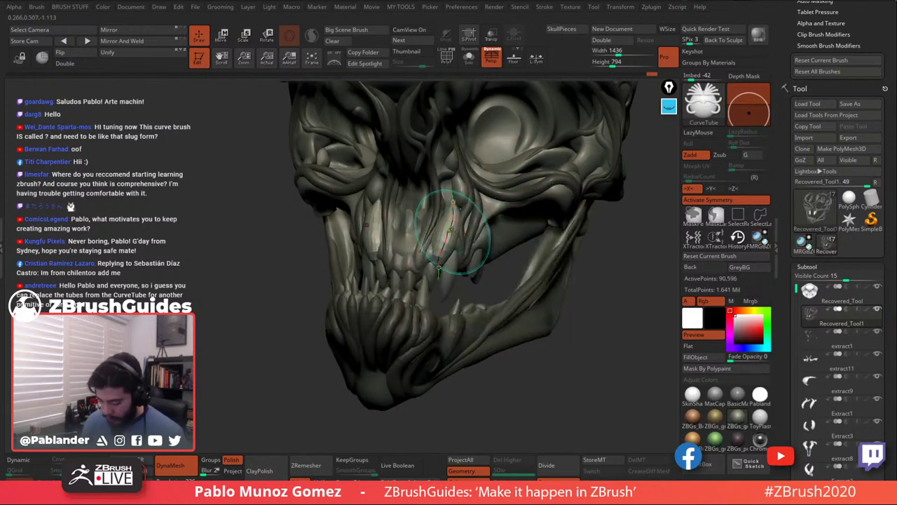
{"action": "left_click_drag", "start_coordinate": [447, 202], "coordinate": [438, 267]}
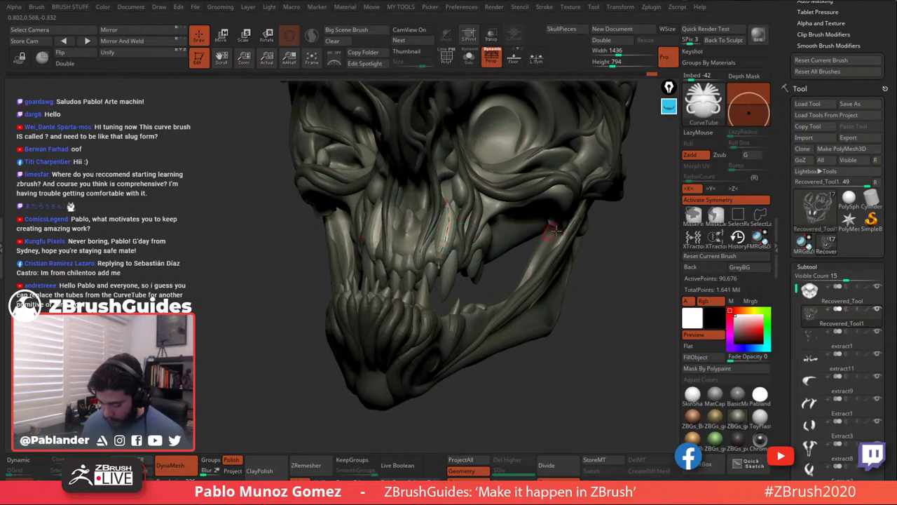
{"action": "key", "text": "space"}
{"action": "left_click", "coordinate": [449, 228]}
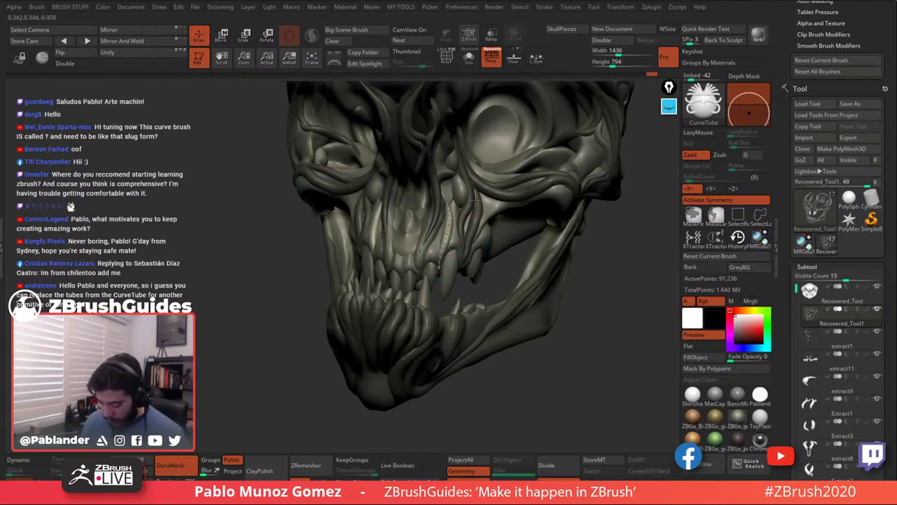
Set the CurveTube imbed depth to -47 and readjust the strand beside the nasal cavity along its curve.
{"action": "left_click_drag", "start_coordinate": [529, 281], "coordinate": [578, 276]}
{"action": "left_click_drag", "start_coordinate": [742, 108], "coordinate": [742, 111]}
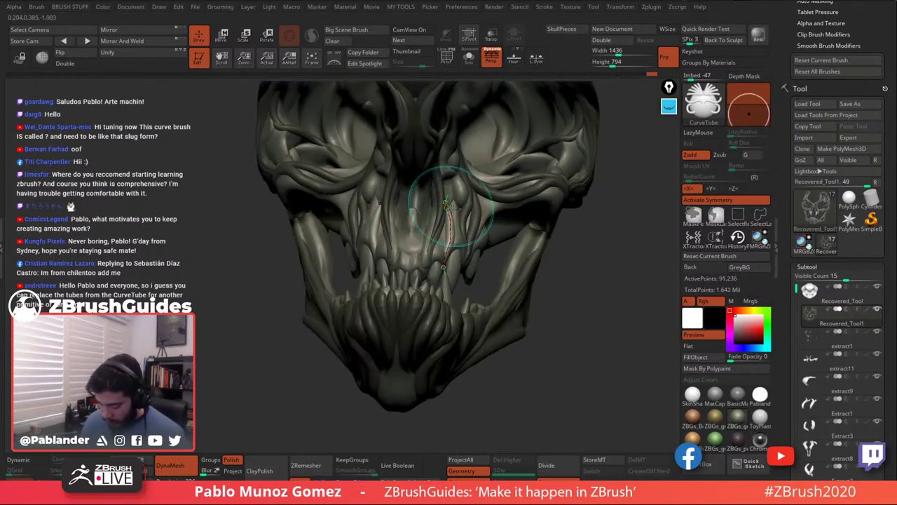
{"action": "left_click_drag", "start_coordinate": [443, 267], "coordinate": [446, 266]}
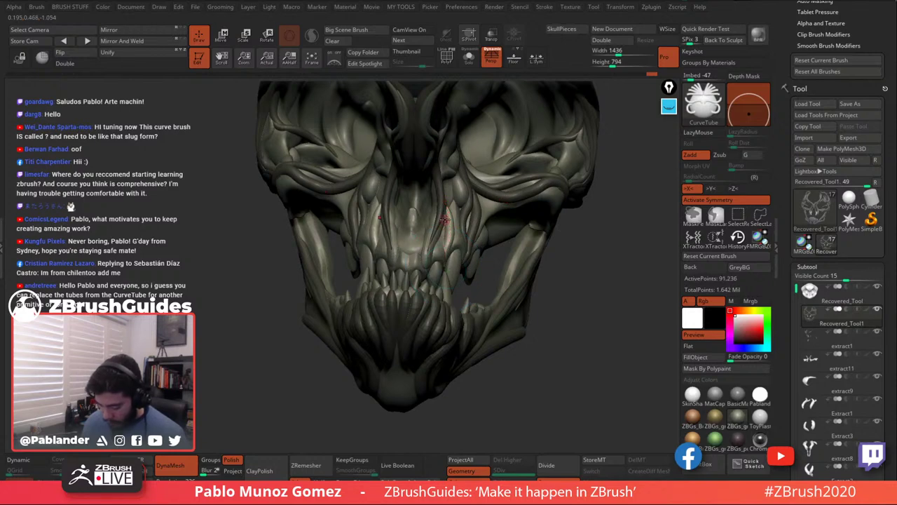
Draw mirrored CurveTube strands from below the nasal cavity down to the central upper teeth.
{"action": "left_click_drag", "start_coordinate": [425, 276], "coordinate": [425, 277]}
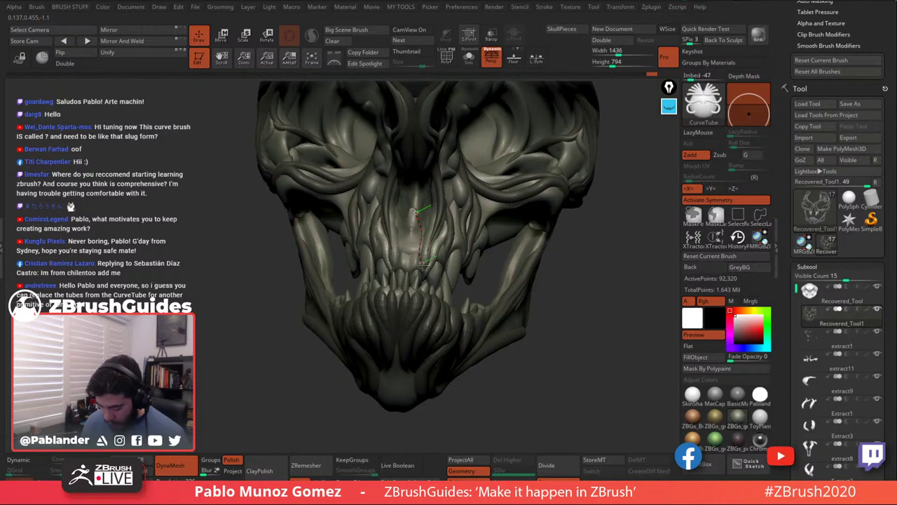
{"action": "left_click_drag", "start_coordinate": [423, 272], "coordinate": [424, 273]}
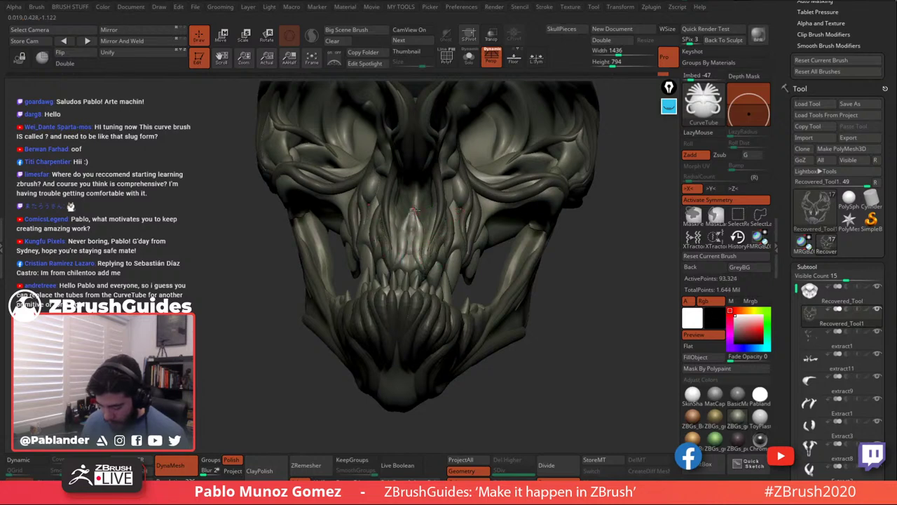
{"action": "key", "text": "ctrl+z"}
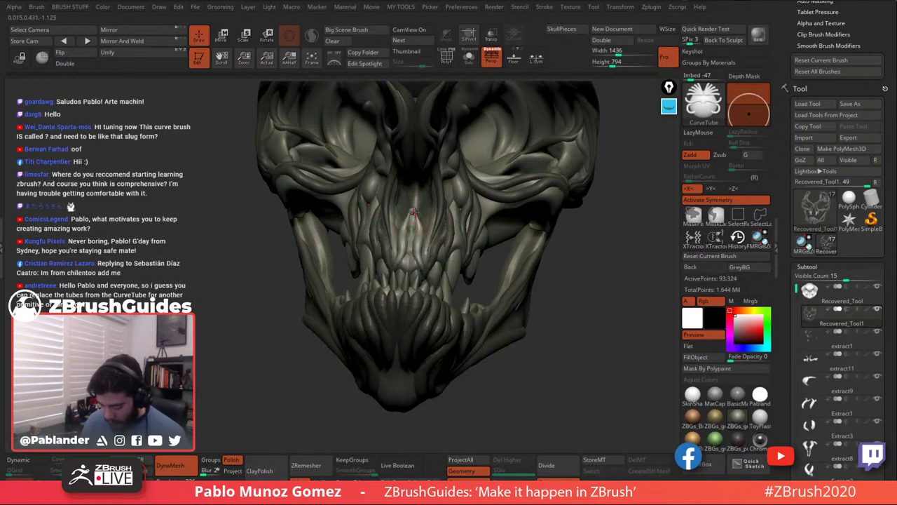
{"action": "left_click_drag", "start_coordinate": [415, 260], "coordinate": [419, 264]}
Draw a mirrored CurveTube strand from beneath the cheekbone down to the upper back teeth.
{"action": "right_click_drag", "start_coordinate": [512, 231], "coordinate": [477, 225]}
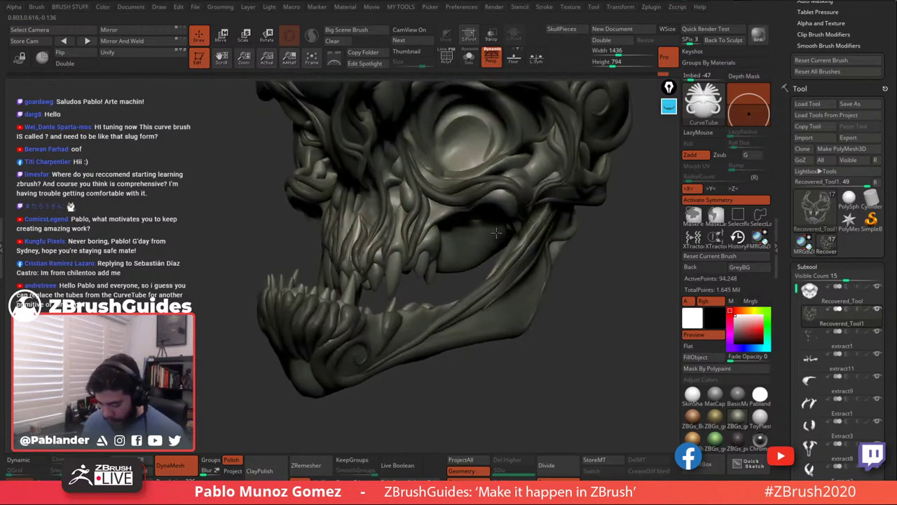
{"action": "right_click_drag", "start_coordinate": [423, 240], "coordinate": [456, 209]}
{"action": "left_click_drag", "start_coordinate": [455, 209], "coordinate": [476, 225]}
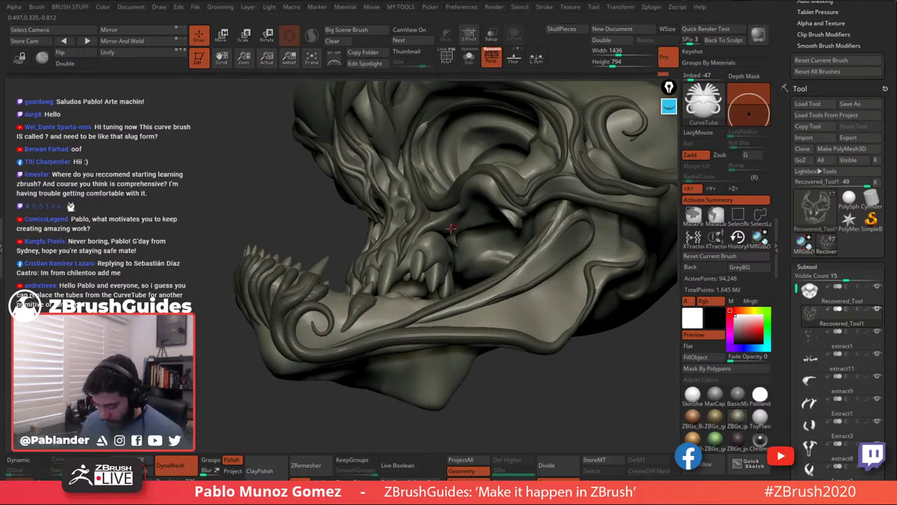
{"action": "key", "text": "space"}
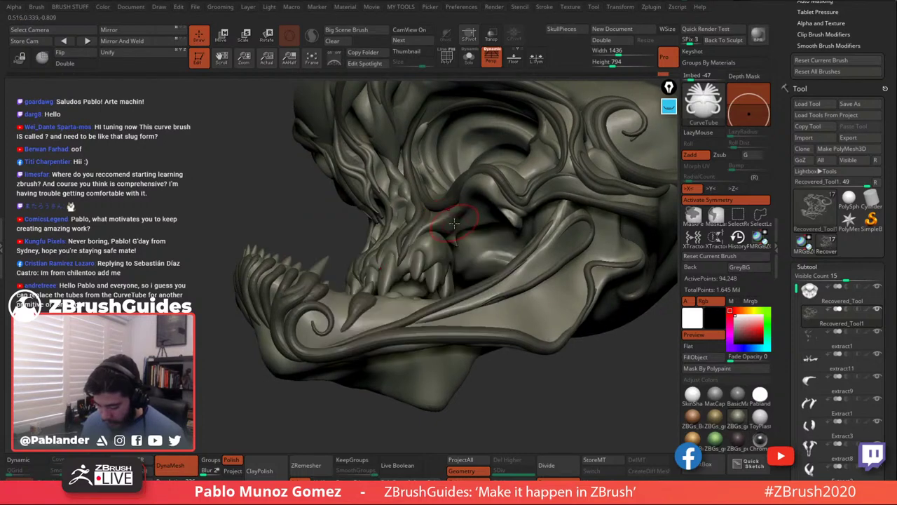
{"action": "key", "text": "space"}
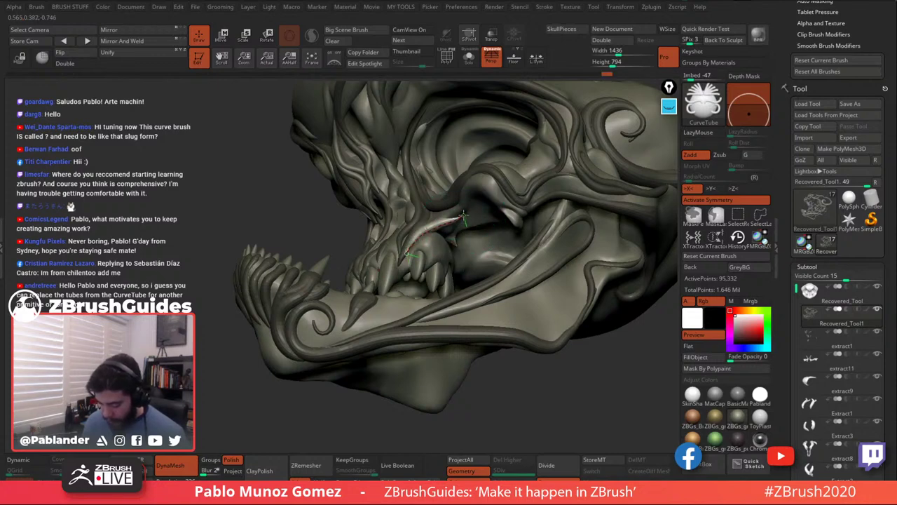
{"action": "mouse_move", "coordinate": [439, 245]}
{"action": "right_mouse_down"}
{"action": "mouse_move", "coordinate": [463, 245]}
{"action": "mouse_move", "coordinate": [455, 223]}
{"action": "mouse_move", "coordinate": [465, 219]}
{"action": "right_mouse_up"}
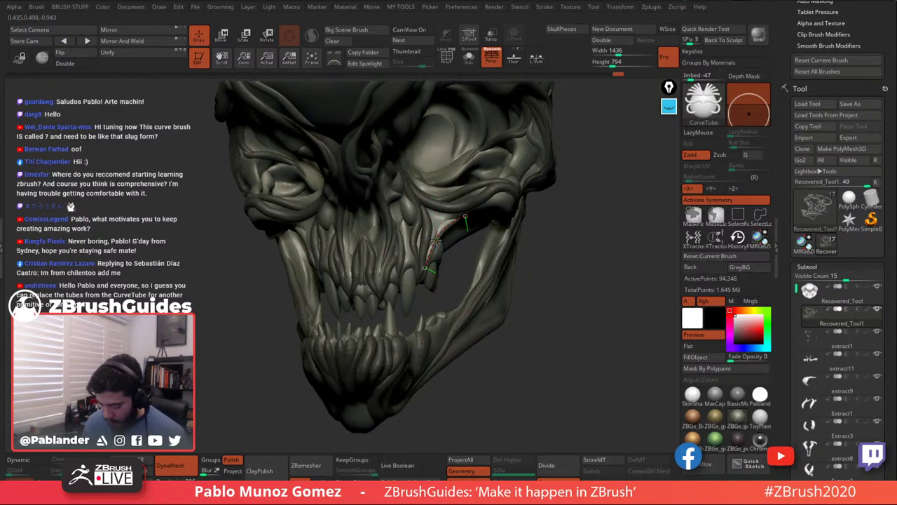
Add further mirrored CurveTube strands along the underside of the cheekbone toward the upper back teeth.
{"action": "mouse_move", "coordinate": [494, 203]}
{"action": "right_mouse_down"}
{"action": "mouse_move", "coordinate": [459, 227]}
{"action": "mouse_move", "coordinate": [474, 210]}
{"action": "mouse_move", "coordinate": [454, 225]}
{"action": "mouse_move", "coordinate": [393, 236]}
{"action": "right_mouse_up"}
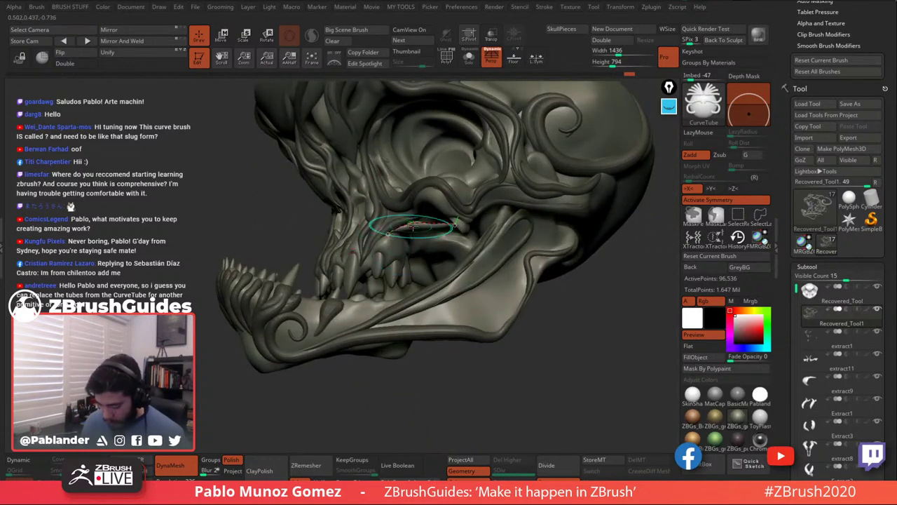
{"action": "right_click_drag", "start_coordinate": [439, 218], "coordinate": [445, 225]}
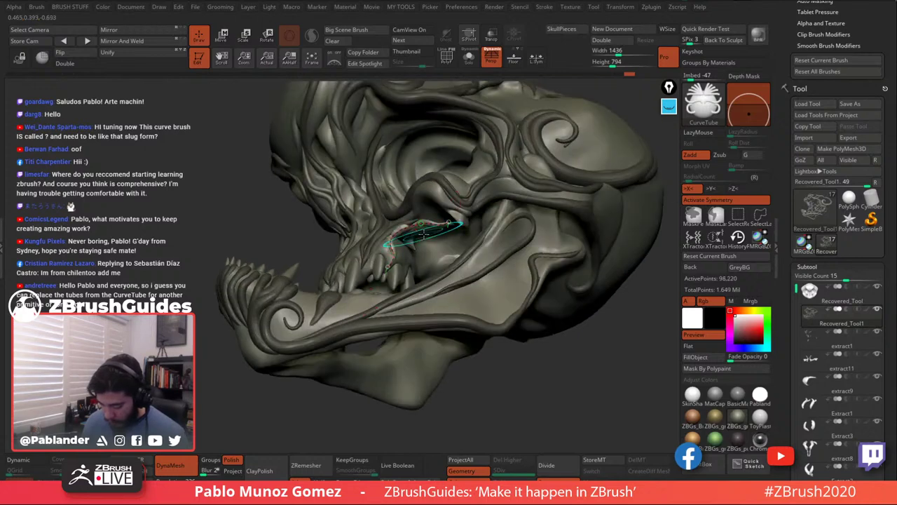
{"action": "right_click_drag", "start_coordinate": [418, 232], "coordinate": [421, 227]}
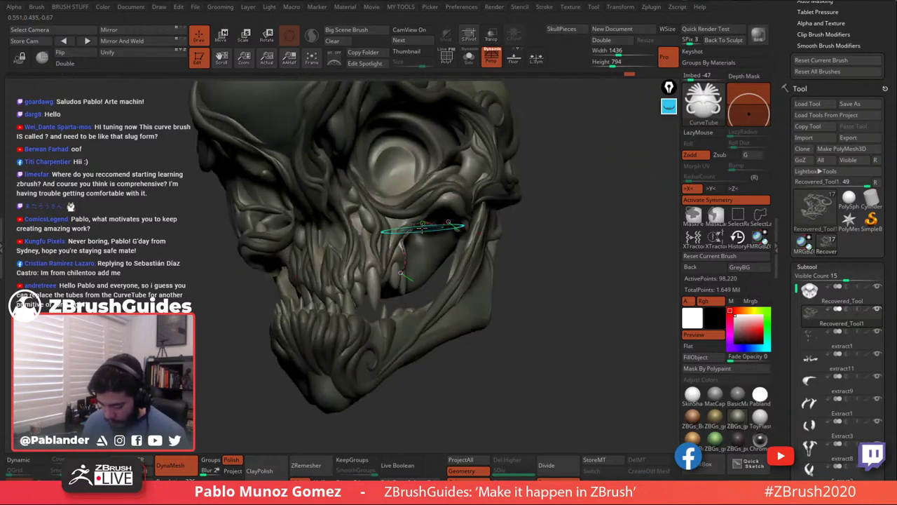
Shape the strands under the cheekbone to follow the bone's edge with Move Topological.
{"action": "mouse_move", "coordinate": [507, 224]}
{"action": "right_mouse_down"}
{"action": "mouse_move", "coordinate": [452, 223]}
{"action": "mouse_move", "coordinate": [463, 215]}
{"action": "mouse_move", "coordinate": [459, 228]}
{"action": "right_mouse_up"}
{"action": "key", "text": "b"}
{"action": "left_click", "coordinate": [505, 286]}
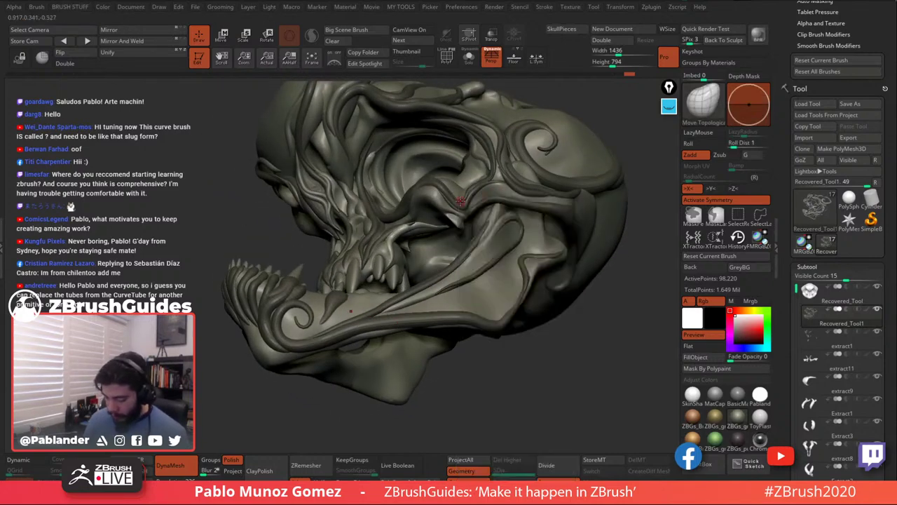
{"action": "right_click_drag", "start_coordinate": [428, 262], "coordinate": [435, 264]}
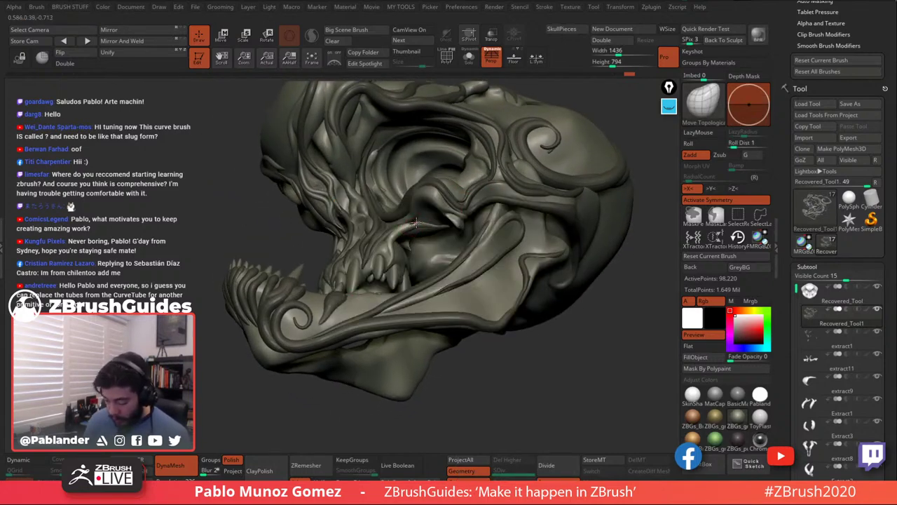
{"action": "right_click_drag", "start_coordinate": [421, 223], "coordinate": [417, 222]}
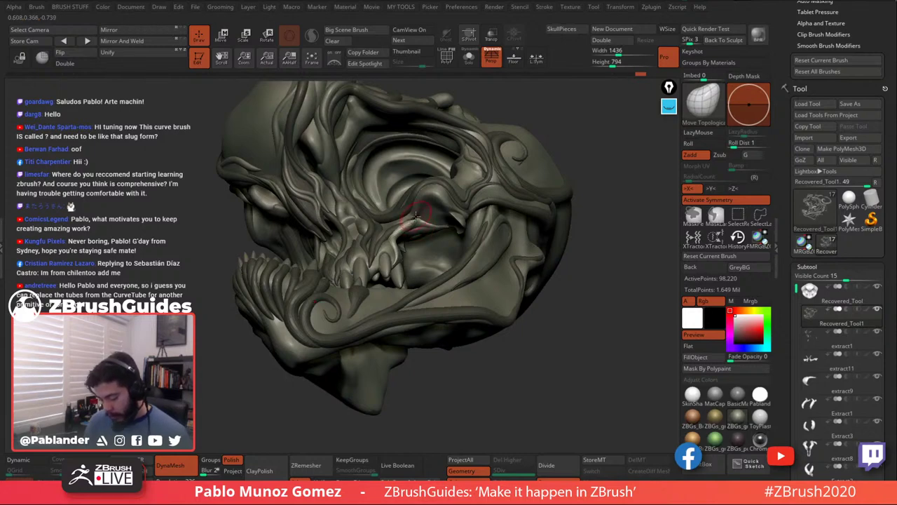
{"action": "right_click_drag", "start_coordinate": [449, 223], "coordinate": [434, 224]}
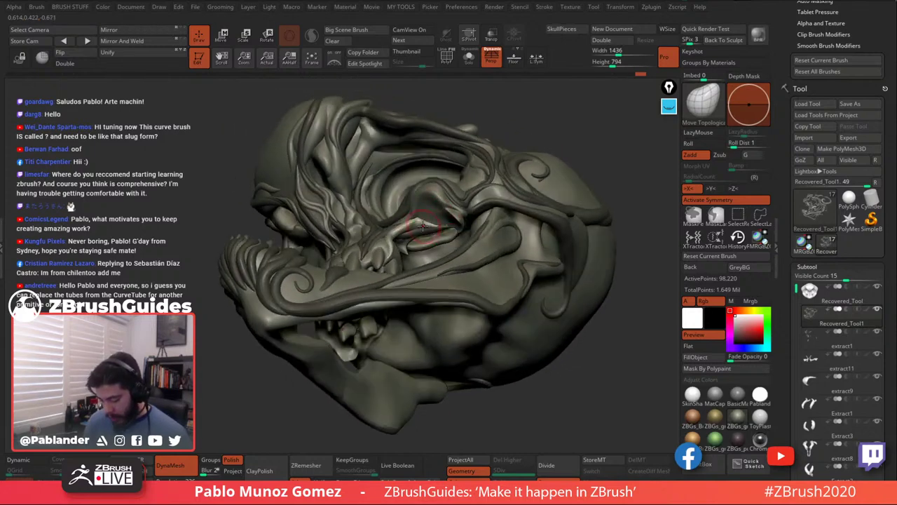
{"action": "right_click_drag", "start_coordinate": [435, 231], "coordinate": [391, 260]}
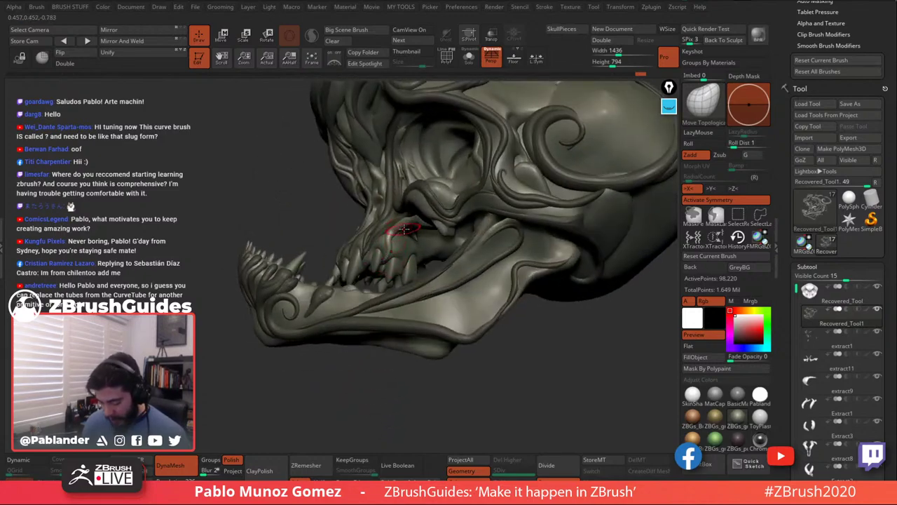
{"action": "right_click_drag", "start_coordinate": [404, 228], "coordinate": [413, 230]}
{"action": "right_click", "coordinate": [427, 221]}
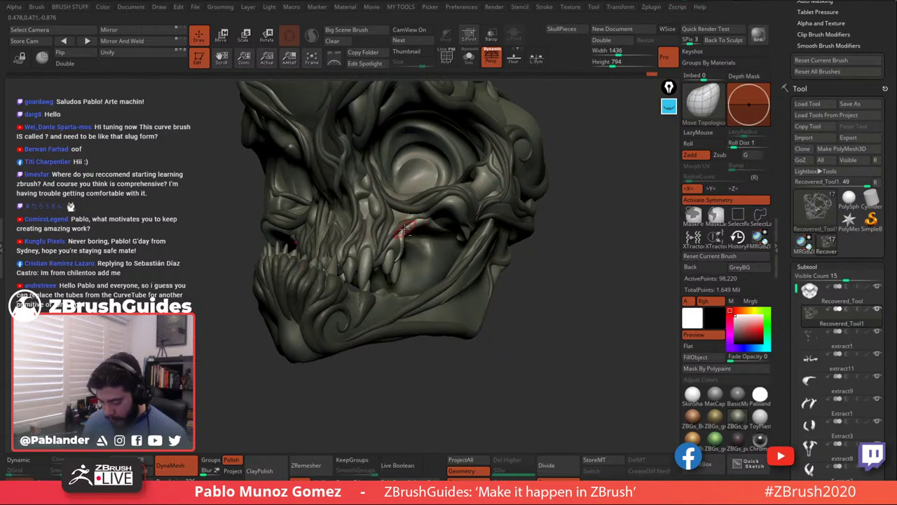
{"action": "mouse_move", "coordinate": [557, 305]}
{"action": "right_mouse_down"}
{"action": "mouse_move", "coordinate": [542, 284]}
{"action": "mouse_move", "coordinate": [553, 305]}
{"action": "mouse_move", "coordinate": [564, 289]}
{"action": "mouse_move", "coordinate": [551, 298]}
{"action": "mouse_move", "coordinate": [563, 279]}
{"action": "mouse_move", "coordinate": [548, 283]}
{"action": "mouse_move", "coordinate": [554, 279]}
{"action": "mouse_move", "coordinate": [558, 298]}
{"action": "mouse_move", "coordinate": [576, 290]}
{"action": "mouse_move", "coordinate": [525, 215]}
{"action": "mouse_move", "coordinate": [468, 341]}
{"action": "mouse_move", "coordinate": [457, 300]}
{"action": "mouse_move", "coordinate": [473, 307]}
{"action": "mouse_move", "coordinate": [506, 281]}
{"action": "mouse_move", "coordinate": [589, 307]}
{"action": "mouse_move", "coordinate": [562, 312]}
{"action": "mouse_move", "coordinate": [526, 293]}
{"action": "mouse_move", "coordinate": [545, 297]}
{"action": "right_mouse_up"}
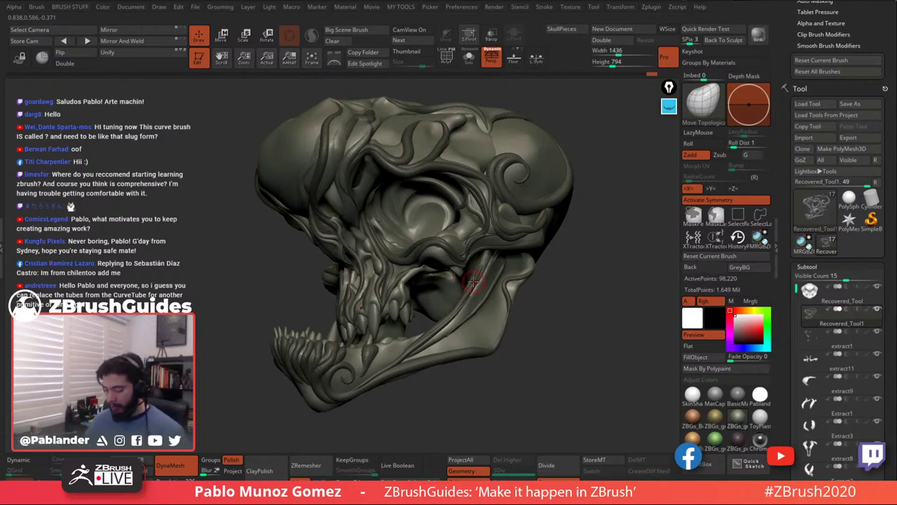
{"action": "left_click_drag", "start_coordinate": [567, 291], "coordinate": [569, 272]}
{"action": "mouse_move", "coordinate": [562, 264]}
{"action": "left_mouse_down"}
{"action": "mouse_move", "coordinate": [567, 278]}
{"action": "mouse_move", "coordinate": [550, 286]}
{"action": "mouse_move", "coordinate": [533, 292]}
{"action": "mouse_move", "coordinate": [524, 281]}
{"action": "mouse_move", "coordinate": [582, 298]}
{"action": "mouse_move", "coordinate": [587, 292]}
{"action": "mouse_move", "coordinate": [573, 296]}
{"action": "mouse_move", "coordinate": [571, 285]}
{"action": "left_mouse_up"}
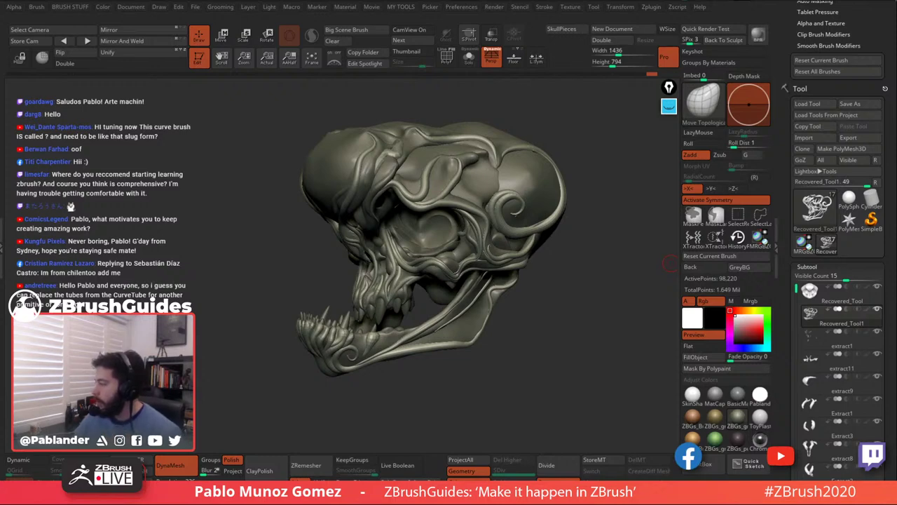
Switch to the web browser, open the ZBrushGuides Start Here page and look through its beginner learning resources.
{"action": "left_click_drag", "start_coordinate": [894, 154], "coordinate": [541, 2]}
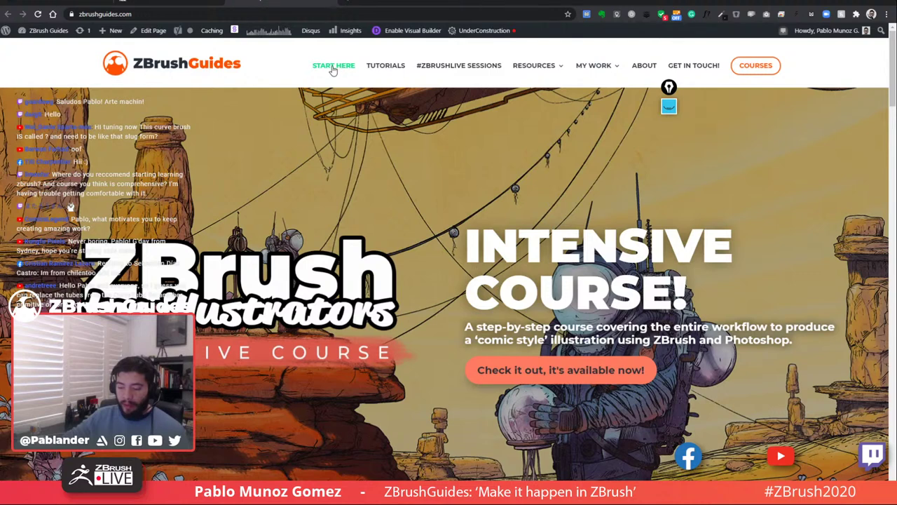
{"action": "left_click", "coordinate": [334, 70]}
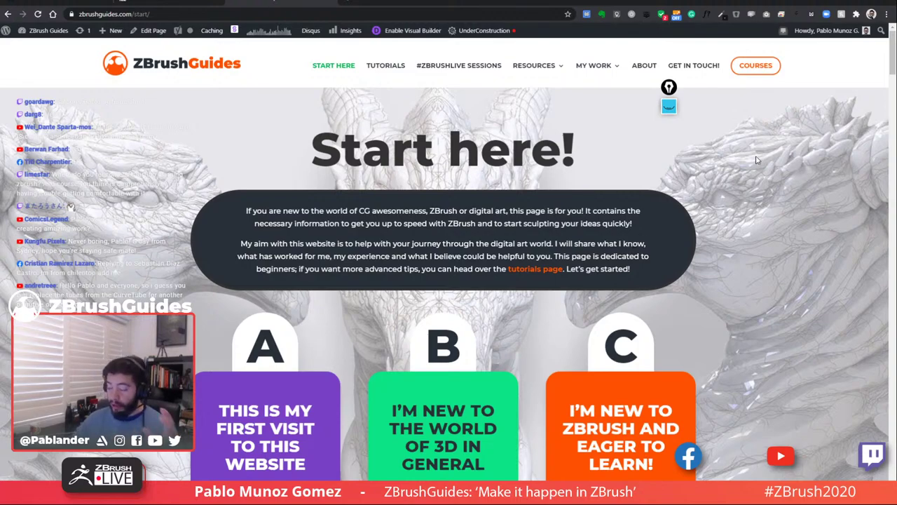
{"action": "scroll", "coordinate": [755, 160], "scroll_direction": "down", "scroll_amount": 5}
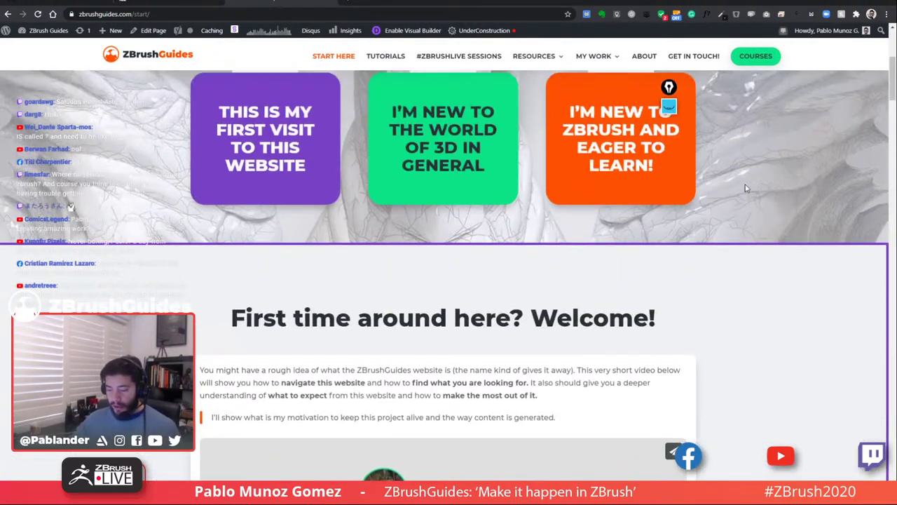
{"action": "scroll", "coordinate": [743, 196], "scroll_direction": "down", "scroll_amount": 10}
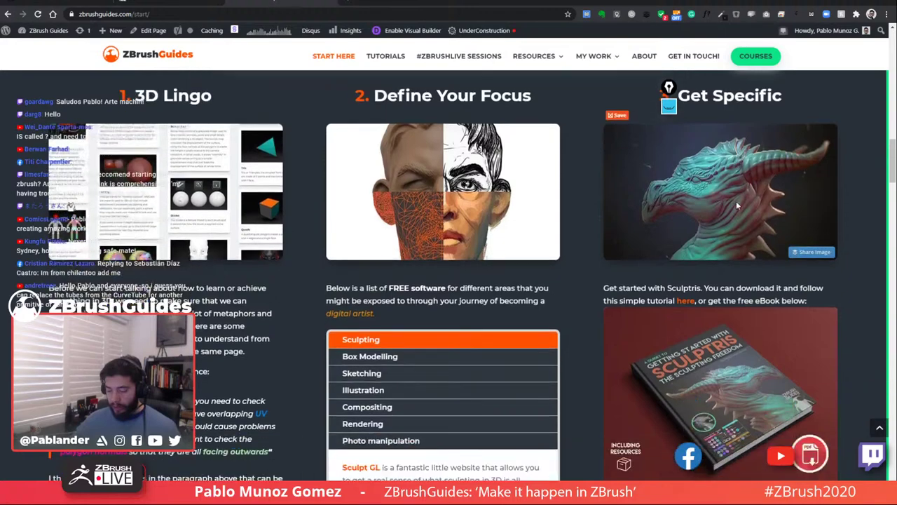
Read through the Start Here page from the 3D newcomers section to the ZBrush beginner steps on ZBrush's uses and ZBrushCore MINI.
{"action": "scroll", "coordinate": [736, 200], "scroll_direction": "up", "scroll_amount": 5}
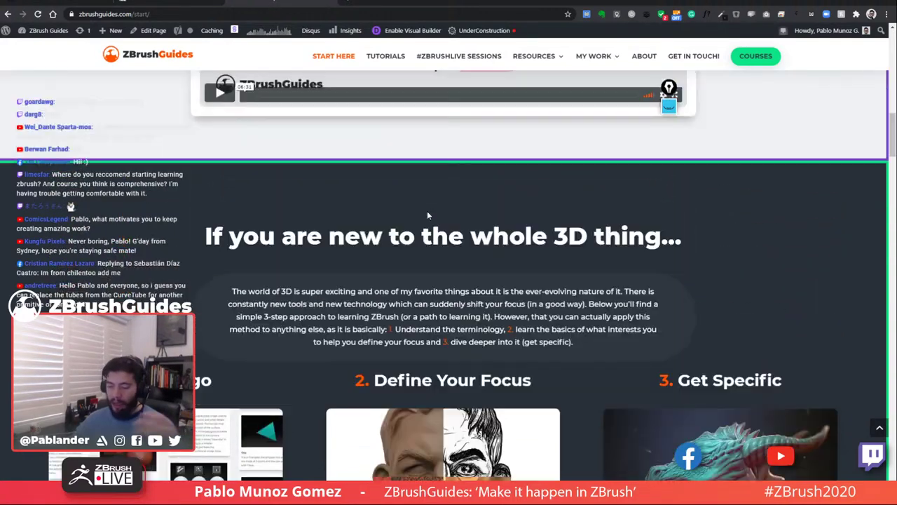
{"action": "scroll", "coordinate": [427, 215], "scroll_direction": "up", "scroll_amount": 5}
{"action": "scroll", "coordinate": [461, 161], "scroll_direction": "down", "scroll_amount": 6}
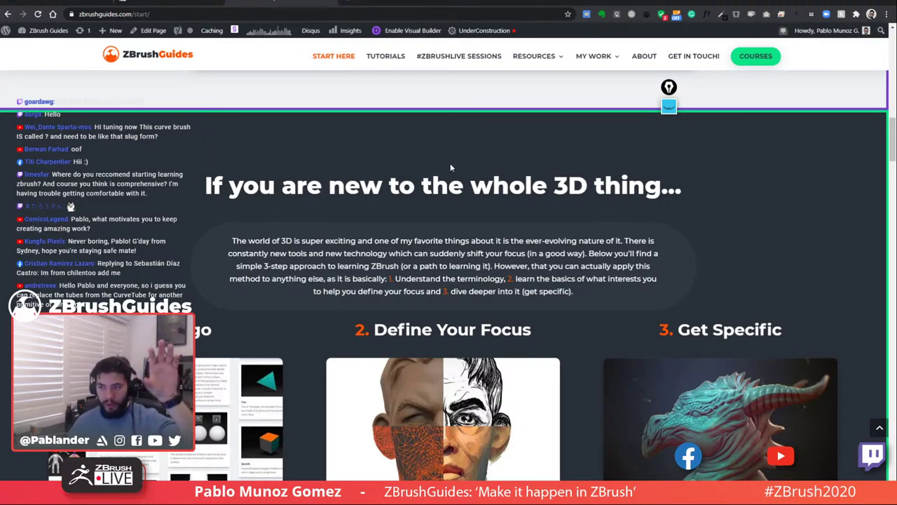
{"action": "scroll", "coordinate": [453, 162], "scroll_direction": "down", "scroll_amount": 1}
{"action": "scroll", "coordinate": [453, 161], "scroll_direction": "down", "scroll_amount": 20}
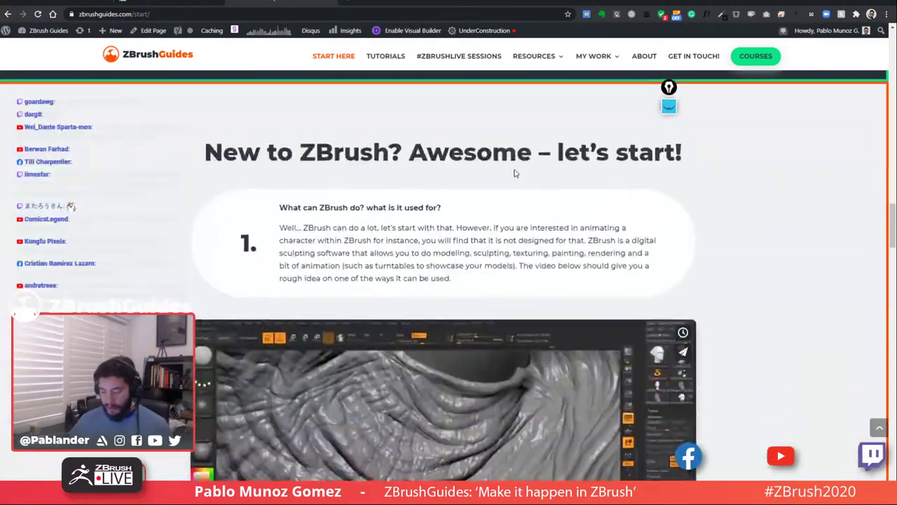
{"action": "scroll", "coordinate": [515, 168], "scroll_direction": "down", "scroll_amount": 2}
{"action": "scroll", "coordinate": [534, 215], "scroll_direction": "up", "scroll_amount": 2}
{"action": "scroll", "coordinate": [719, 242], "scroll_direction": "down", "scroll_amount": 5}
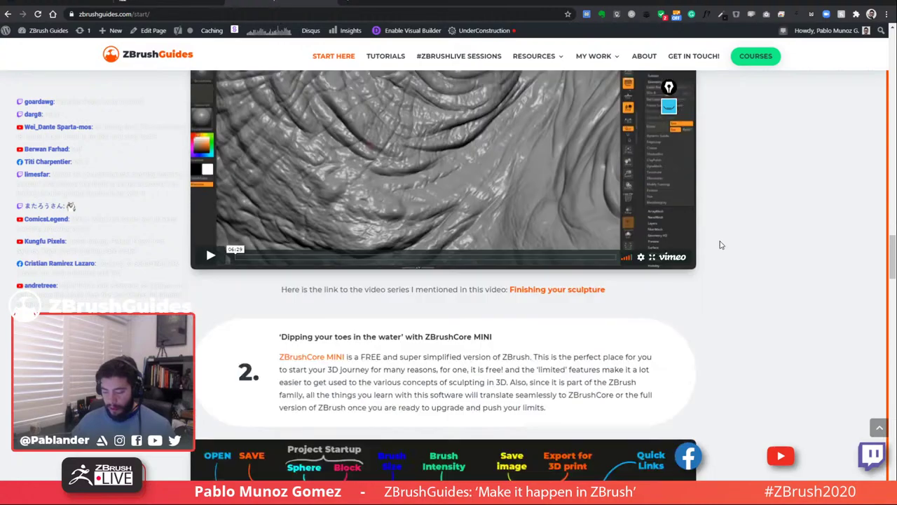
{"action": "scroll", "coordinate": [723, 237], "scroll_direction": "down", "scroll_amount": 5}
{"action": "scroll", "coordinate": [490, 224], "scroll_direction": "up", "scroll_amount": 5}
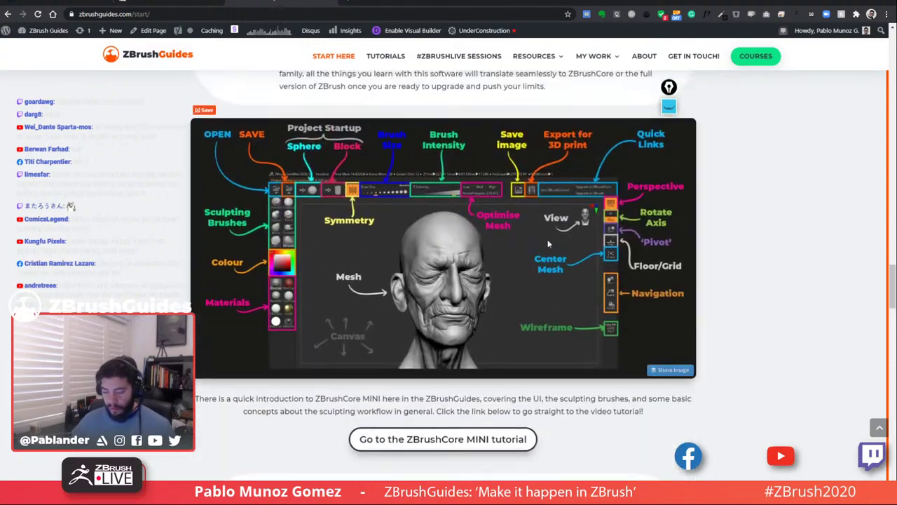
{"action": "scroll", "coordinate": [368, 217], "scroll_direction": "up", "scroll_amount": 2}
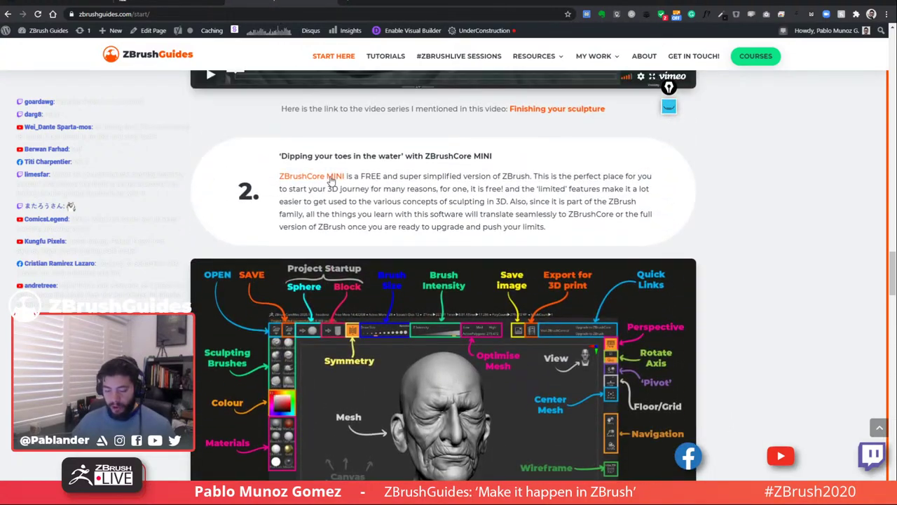
{"action": "scroll", "coordinate": [389, 178], "scroll_direction": "down", "scroll_amount": 2}
{"action": "scroll", "coordinate": [389, 178], "scroll_direction": "down", "scroll_amount": 1}
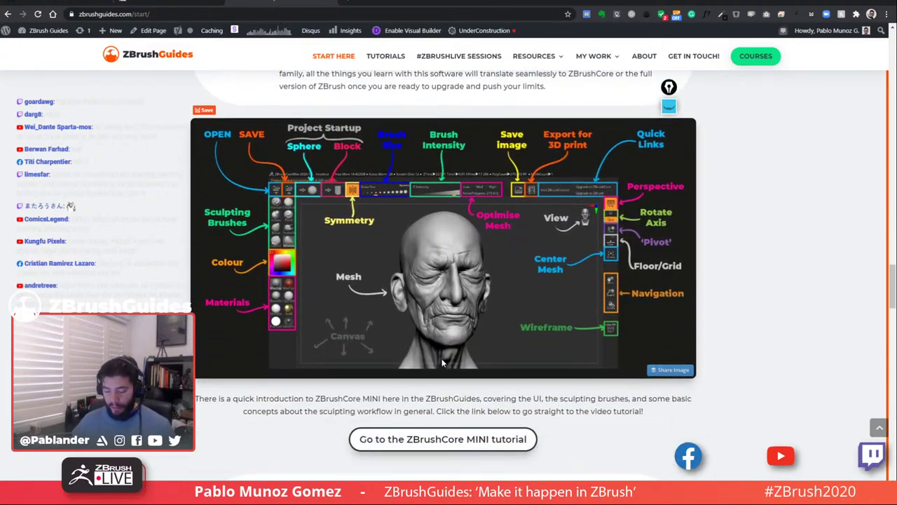
Open the ZBrushCore MINI tutorial and look through its video, snapshot, UI overview and tutorial resources.
{"action": "left_click", "coordinate": [442, 439]}
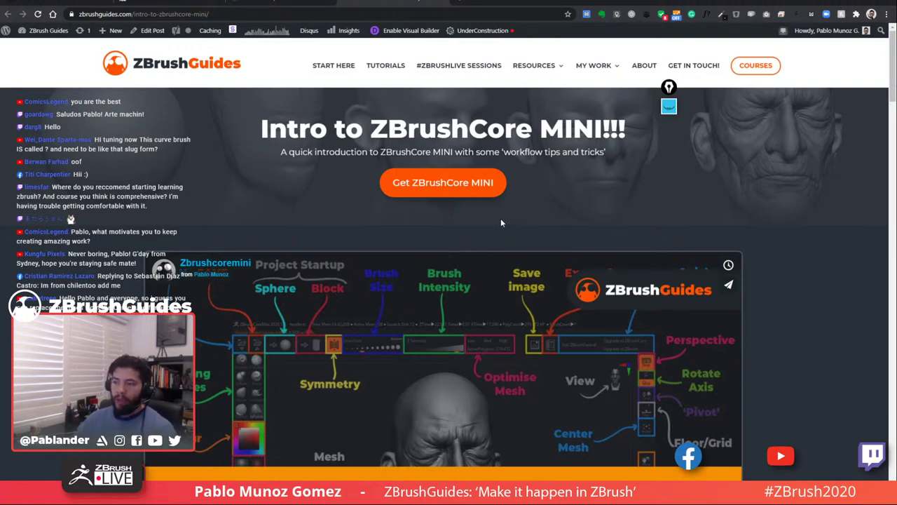
{"action": "scroll", "coordinate": [501, 223], "scroll_direction": "down", "scroll_amount": 3}
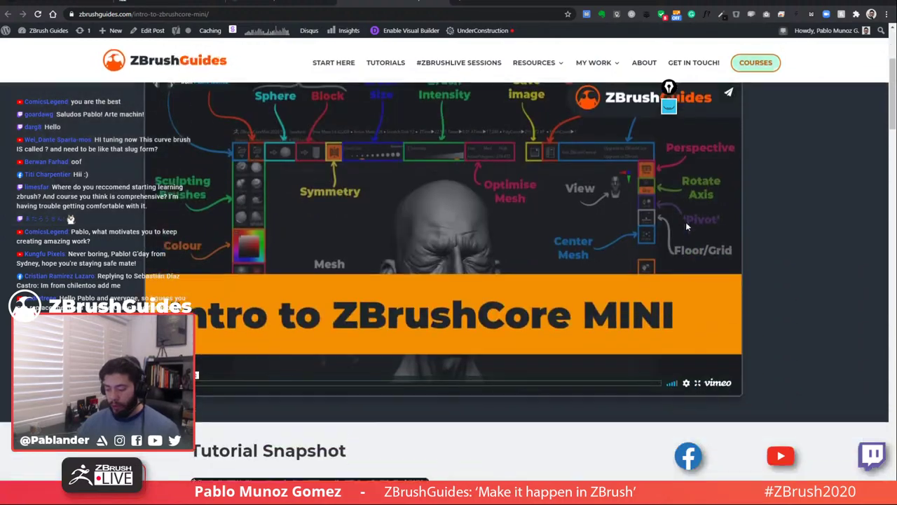
{"action": "scroll", "coordinate": [478, 241], "scroll_direction": "down", "scroll_amount": 5}
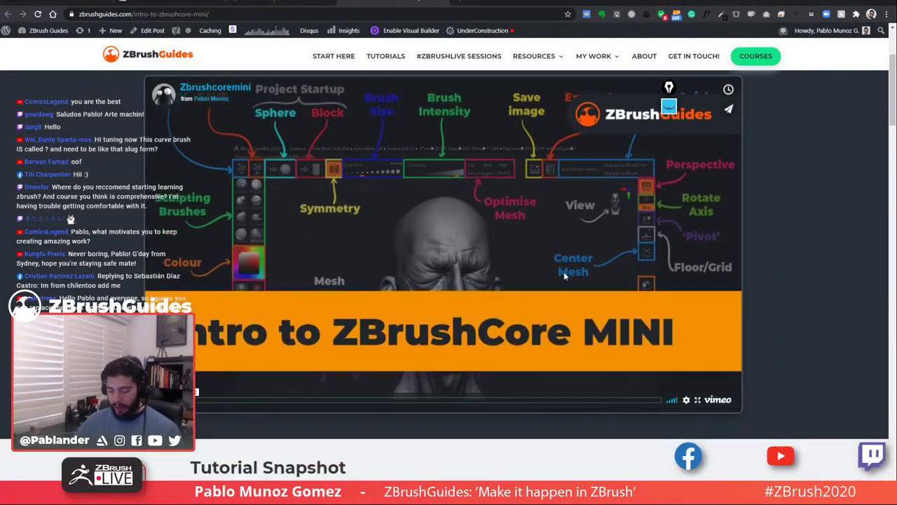
{"action": "scroll", "coordinate": [526, 258], "scroll_direction": "down", "scroll_amount": 4}
{"action": "scroll", "coordinate": [456, 252], "scroll_direction": "up", "scroll_amount": 3}
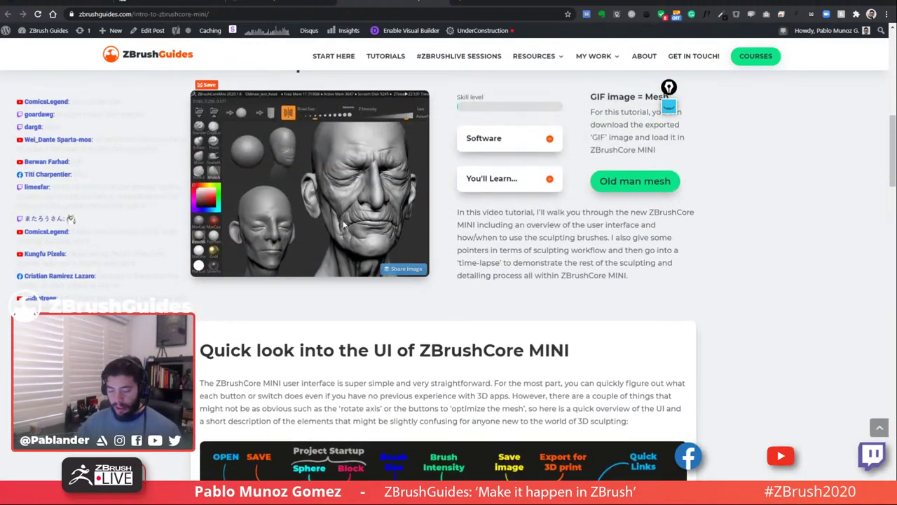
{"action": "scroll", "coordinate": [335, 220], "scroll_direction": "up", "scroll_amount": 2}
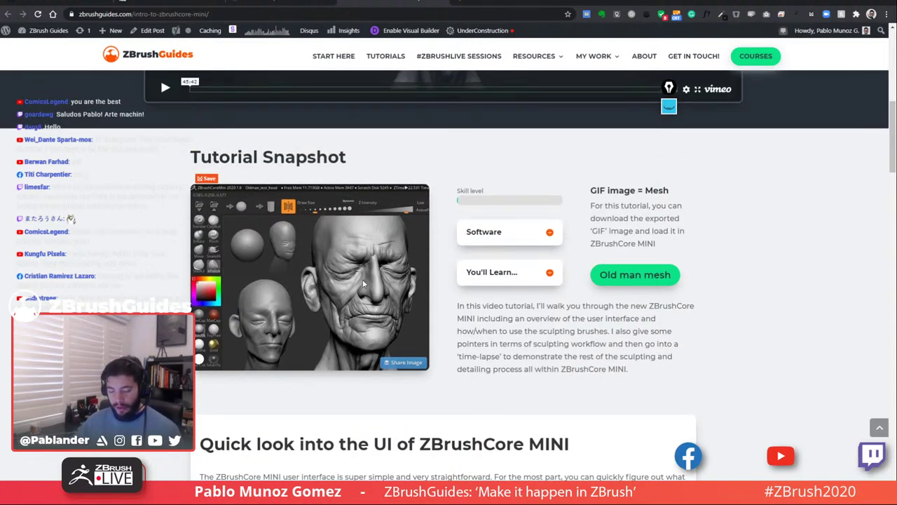
{"action": "scroll", "coordinate": [561, 308], "scroll_direction": "down", "scroll_amount": 10}
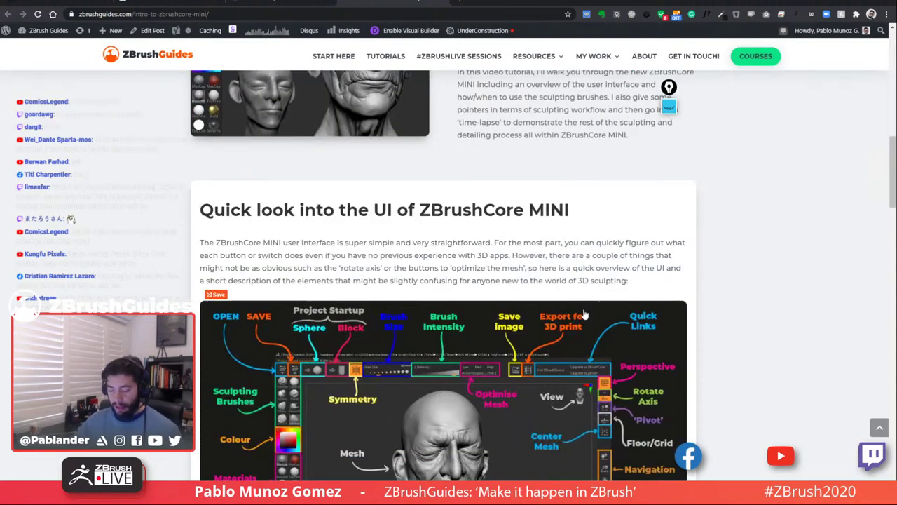
{"action": "scroll", "coordinate": [696, 302], "scroll_direction": "down", "scroll_amount": 10}
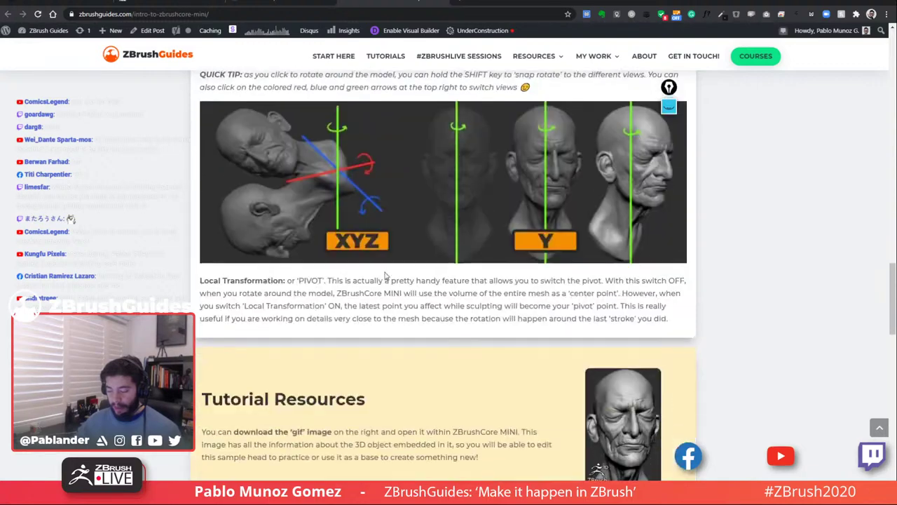
{"action": "scroll", "coordinate": [643, 301], "scroll_direction": "up", "scroll_amount": 3}
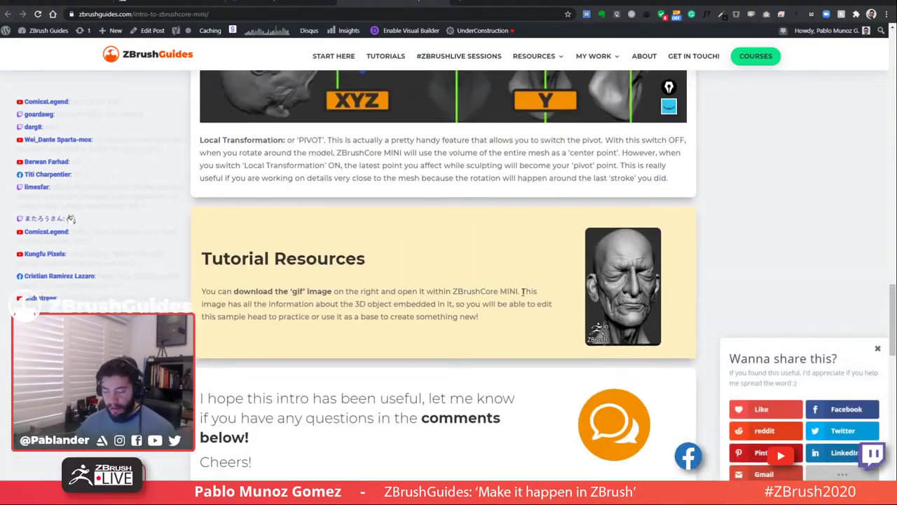
Close the ZBrushCore MINI tutorial and review the 'First Steps' with ZBrushCore series on the Start Here page.
{"action": "left_click", "coordinate": [440, 4]}
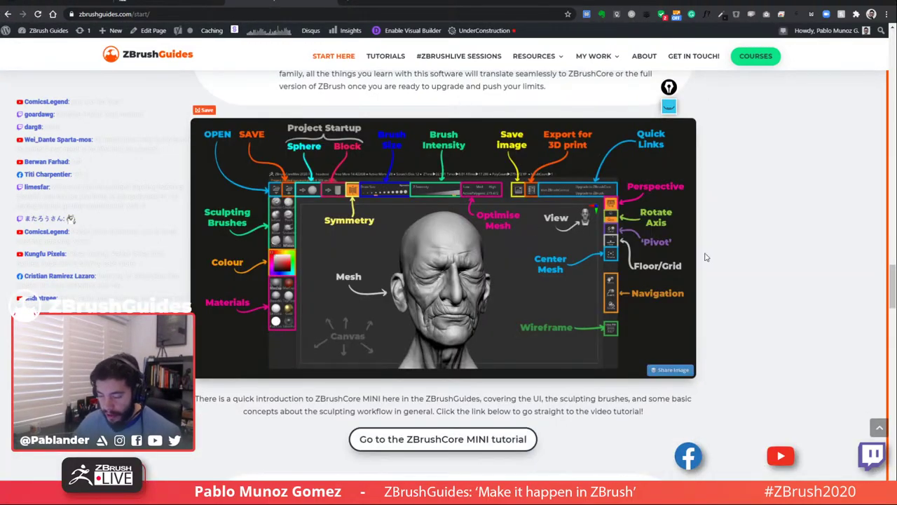
{"action": "scroll", "coordinate": [798, 254], "scroll_direction": "down", "scroll_amount": 8}
{"action": "scroll", "coordinate": [797, 254], "scroll_direction": "down", "scroll_amount": 2}
{"action": "scroll", "coordinate": [688, 241], "scroll_direction": "up", "scroll_amount": 3}
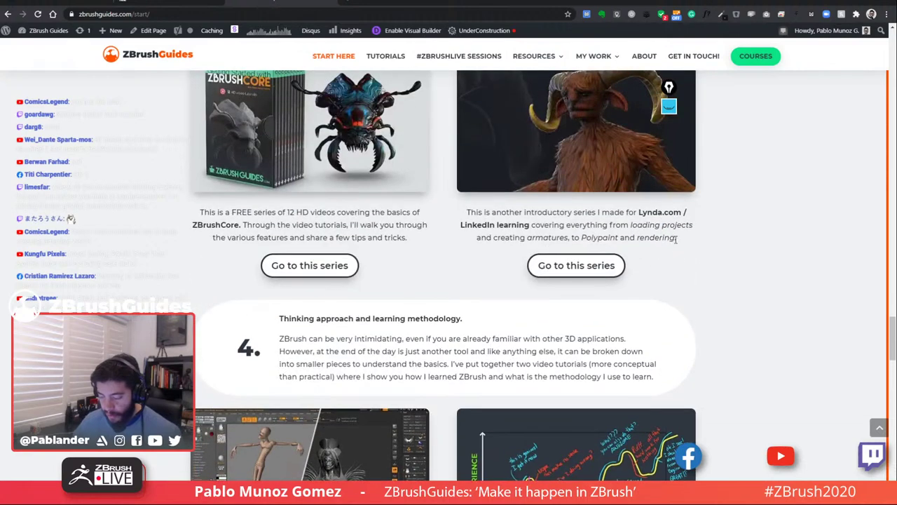
{"action": "scroll", "coordinate": [682, 259], "scroll_direction": "up", "scroll_amount": 1}
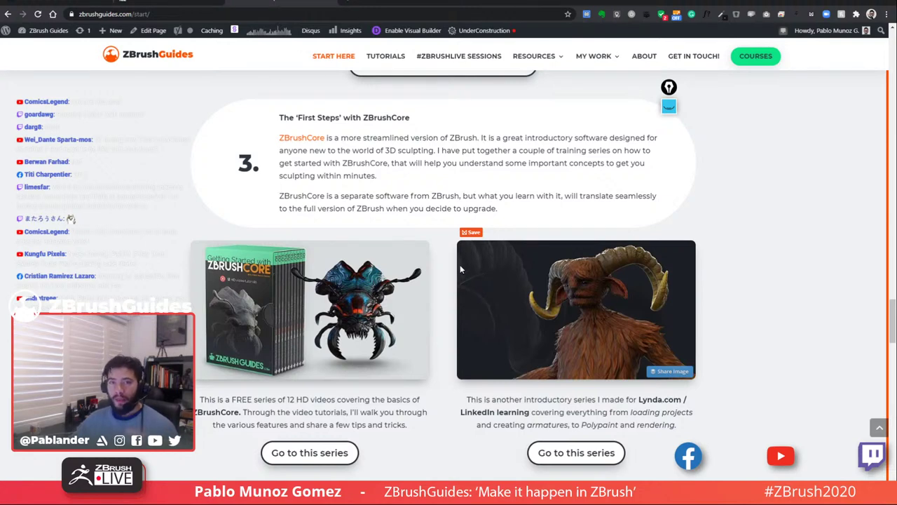
{"action": "scroll", "coordinate": [402, 275], "scroll_direction": "down", "scroll_amount": 1}
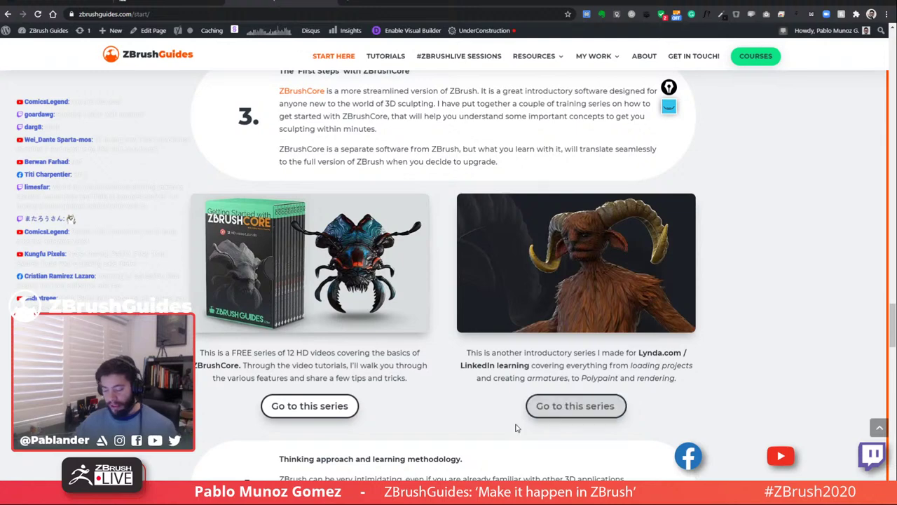
Open the free 12-video ZBrushCore series and review the Start Here sections on learning methodology and using ZBrushGuides.
{"action": "left_click", "coordinate": [304, 404]}
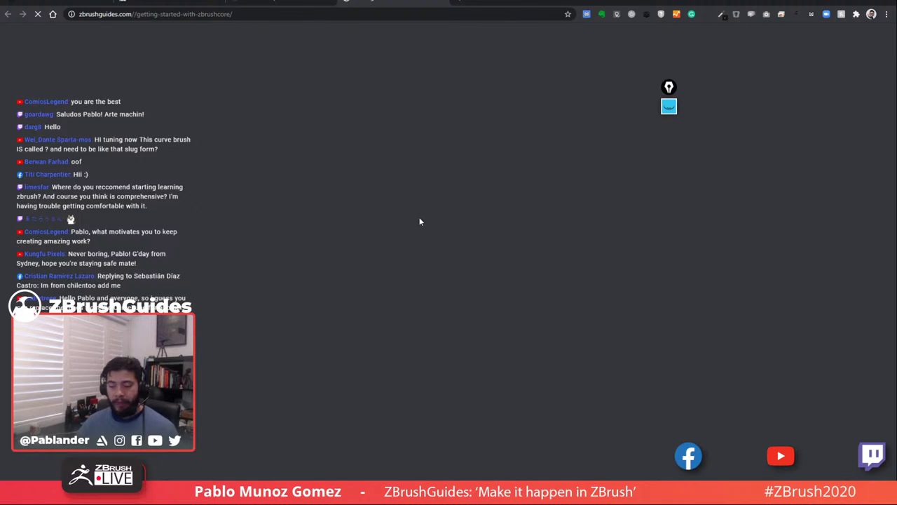
{"action": "scroll", "coordinate": [426, 217], "scroll_direction": "down", "scroll_amount": 5}
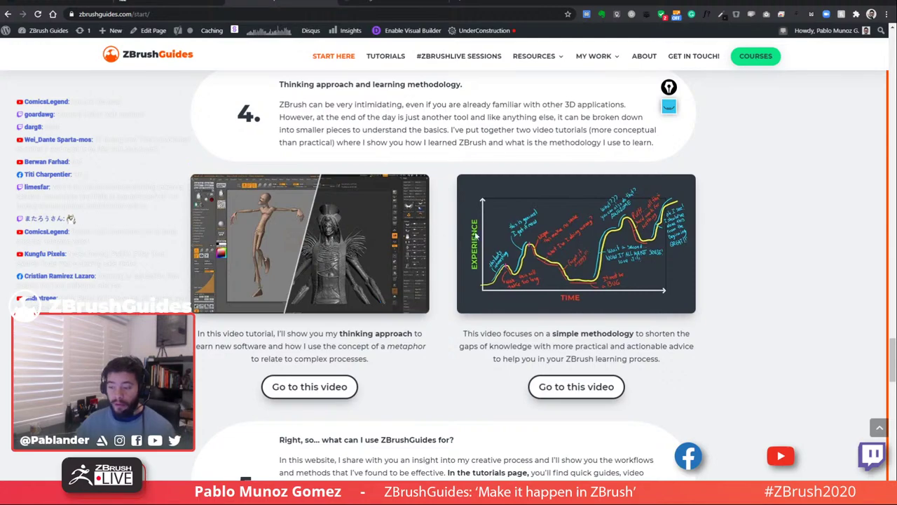
{"action": "scroll", "coordinate": [293, 225], "scroll_direction": "down", "scroll_amount": 7}
{"action": "scroll", "coordinate": [421, 286], "scroll_direction": "up", "scroll_amount": 5}
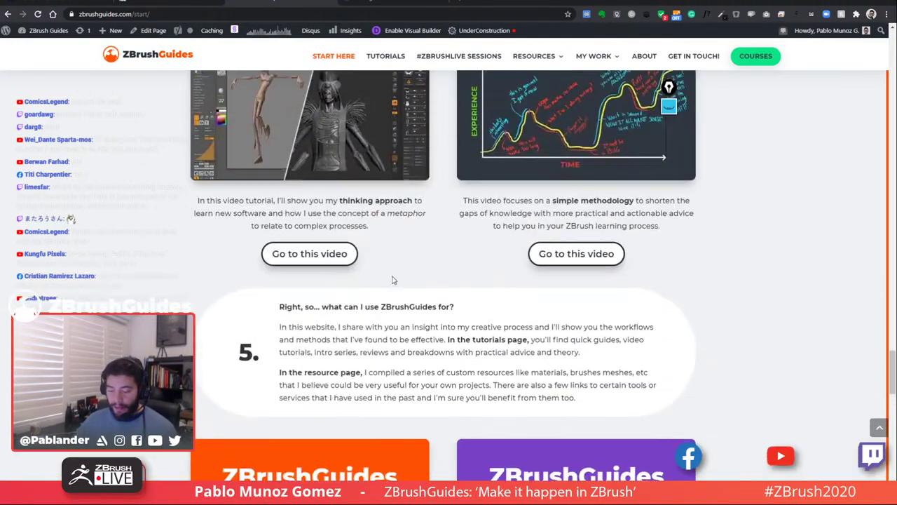
Close the Start Here page and examine the Getting Started with ZBrushCore page's videos, introduction, artwork gallery and beginner links.
{"action": "left_click", "coordinate": [331, 2]}
{"action": "scroll", "coordinate": [519, 208], "scroll_direction": "down", "scroll_amount": 3}
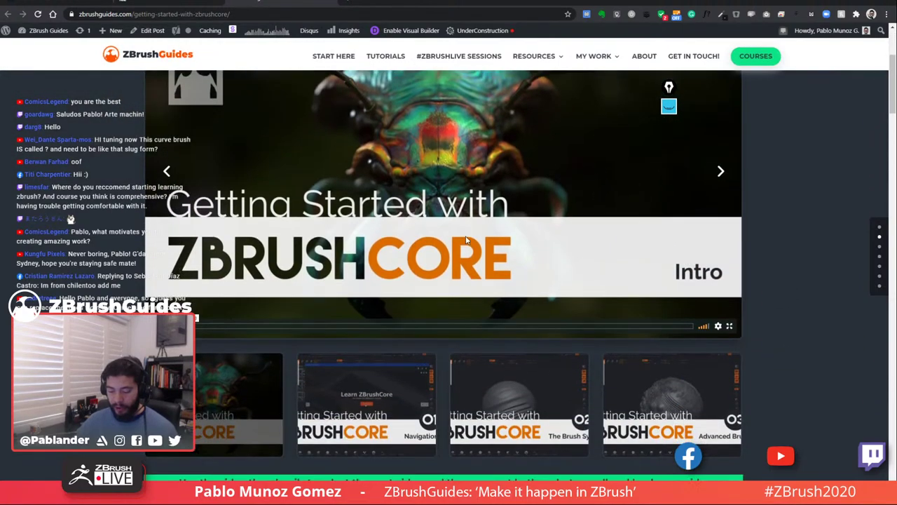
{"action": "scroll", "coordinate": [360, 227], "scroll_direction": "down", "scroll_amount": 3}
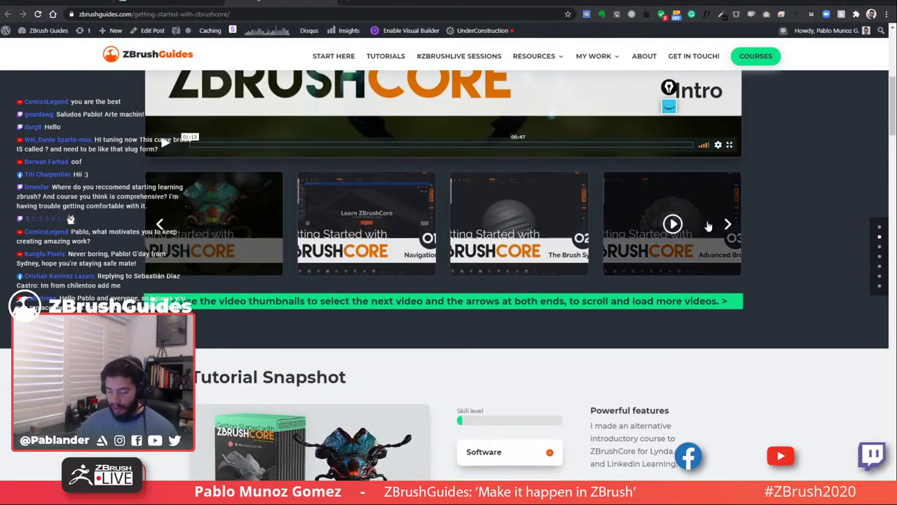
{"action": "scroll", "coordinate": [617, 274], "scroll_direction": "up", "scroll_amount": 3}
{"action": "scroll", "coordinate": [553, 271], "scroll_direction": "down", "scroll_amount": 4}
{"action": "scroll", "coordinate": [543, 270], "scroll_direction": "down", "scroll_amount": 3}
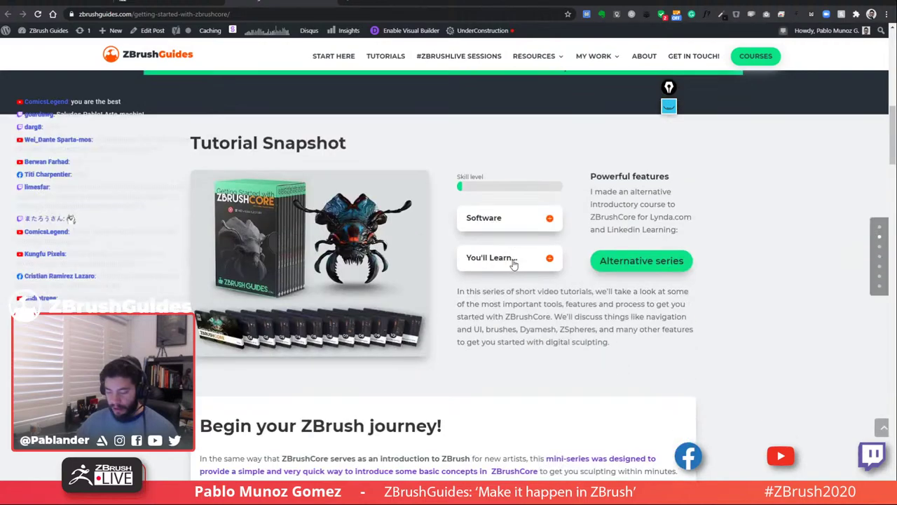
{"action": "scroll", "coordinate": [421, 287], "scroll_direction": "down", "scroll_amount": 1}
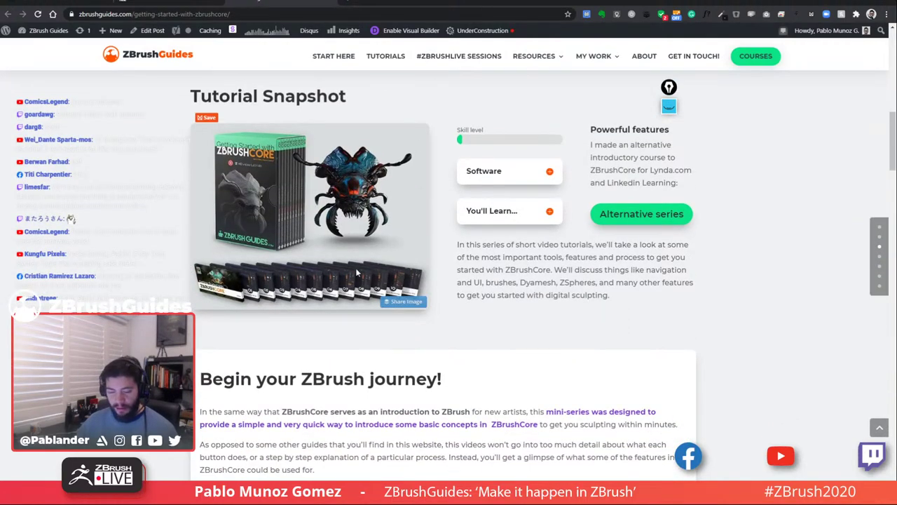
{"action": "scroll", "coordinate": [435, 269], "scroll_direction": "down", "scroll_amount": 7}
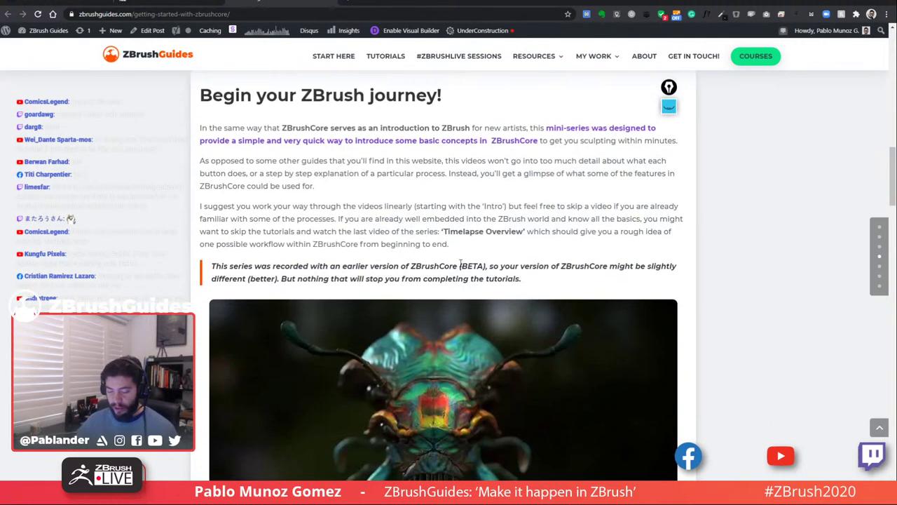
{"action": "scroll", "coordinate": [452, 278], "scroll_direction": "down", "scroll_amount": 3}
{"action": "scroll", "coordinate": [403, 275], "scroll_direction": "up", "scroll_amount": 4}
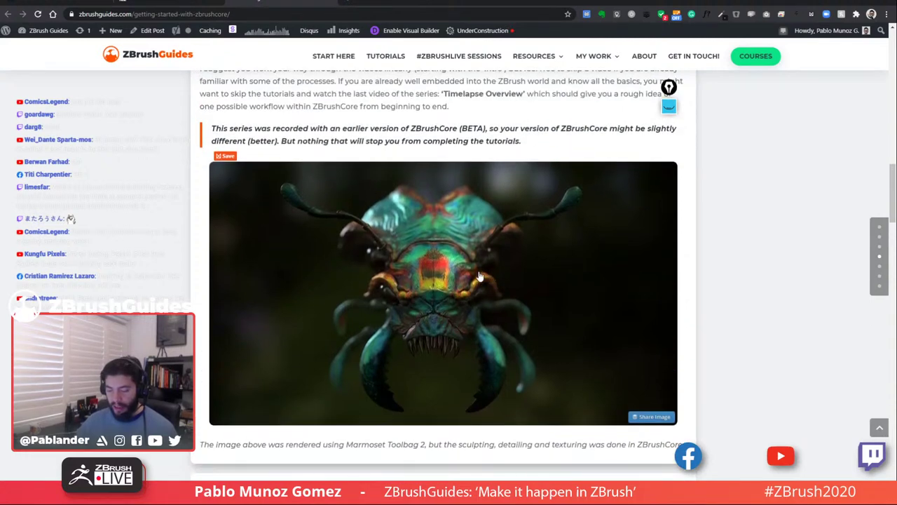
{"action": "scroll", "coordinate": [476, 306], "scroll_direction": "down", "scroll_amount": 5}
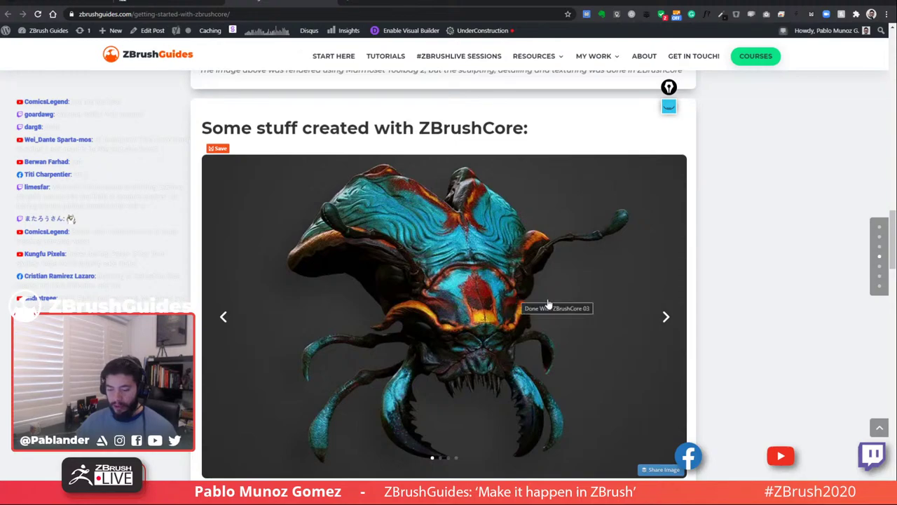
{"action": "scroll", "coordinate": [540, 301], "scroll_direction": "down", "scroll_amount": 6}
{"action": "scroll", "coordinate": [537, 304], "scroll_direction": "up", "scroll_amount": 2}
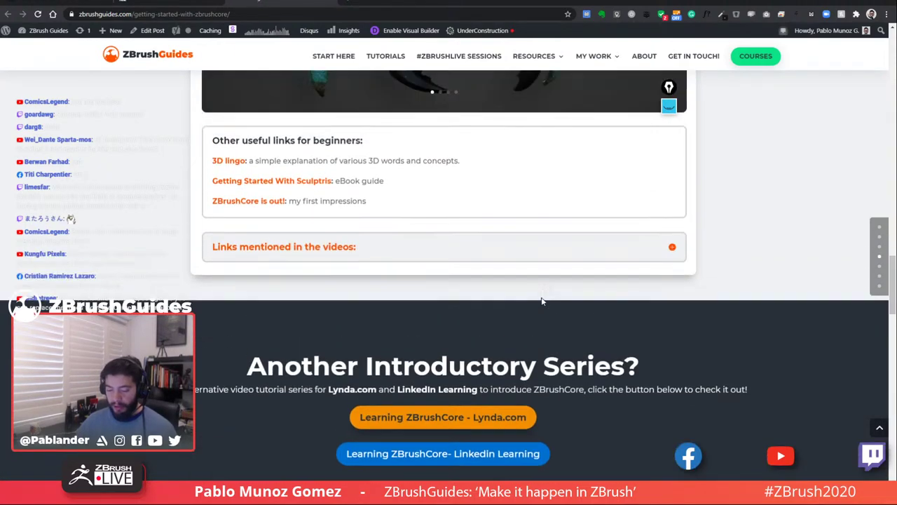
{"action": "scroll", "coordinate": [536, 304], "scroll_direction": "up", "scroll_amount": 18}
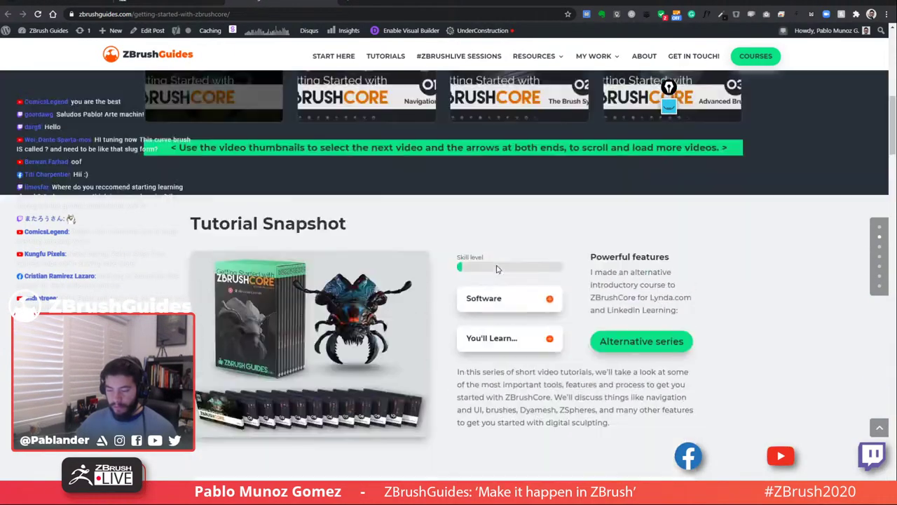
{"action": "scroll", "coordinate": [495, 269], "scroll_direction": "down", "scroll_amount": 10}
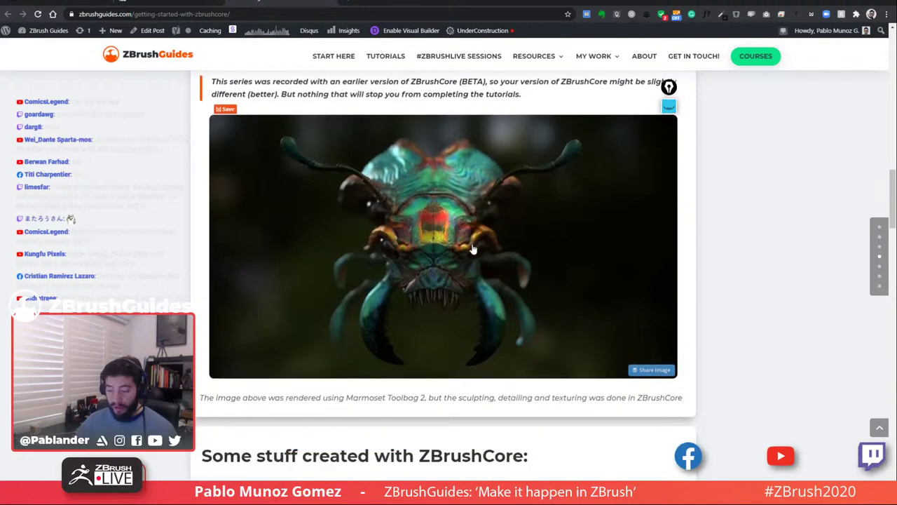
{"action": "scroll", "coordinate": [473, 248], "scroll_direction": "down", "scroll_amount": 5}
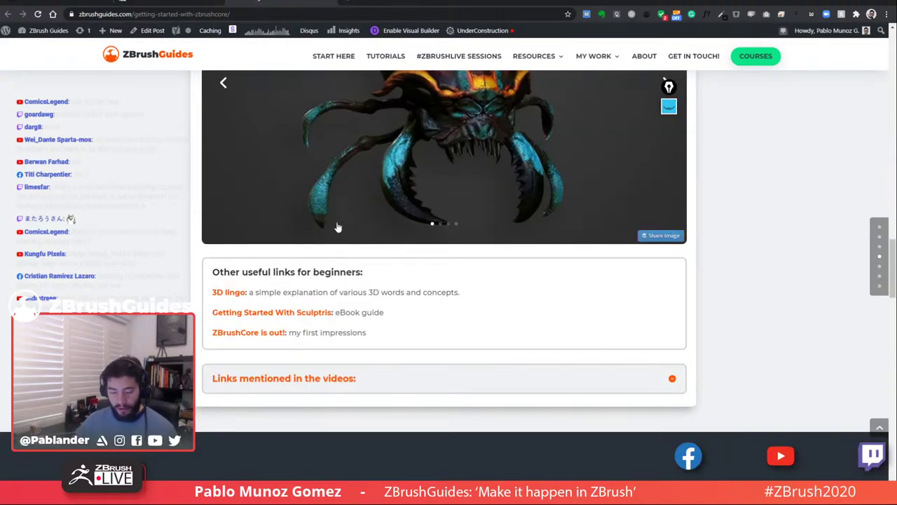
Open the 3D Lingo page from the beginner links and look over its cards explaining 3D terms.
{"action": "left_click", "coordinate": [230, 294]}
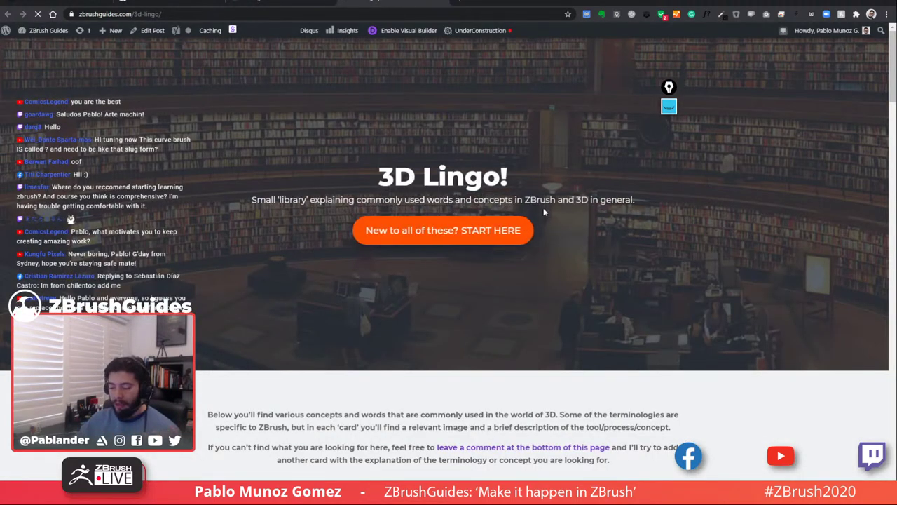
{"action": "scroll", "coordinate": [579, 232], "scroll_direction": "down", "scroll_amount": 5}
{"action": "scroll", "coordinate": [456, 239], "scroll_direction": "down", "scroll_amount": 3}
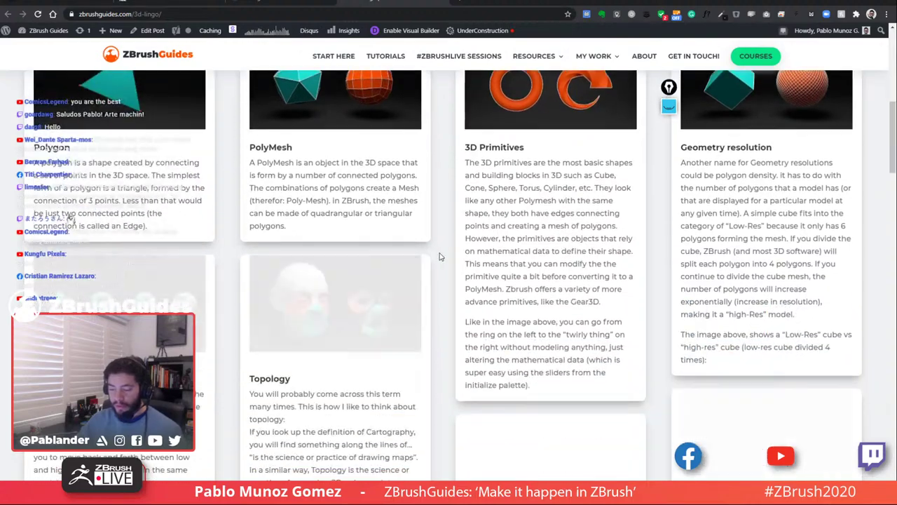
Review the remaining 3D Lingo cards, from topology, edges and normals to UV, bump and normal maps, and leave the page.
{"action": "scroll", "coordinate": [383, 295], "scroll_direction": "down", "scroll_amount": 3}
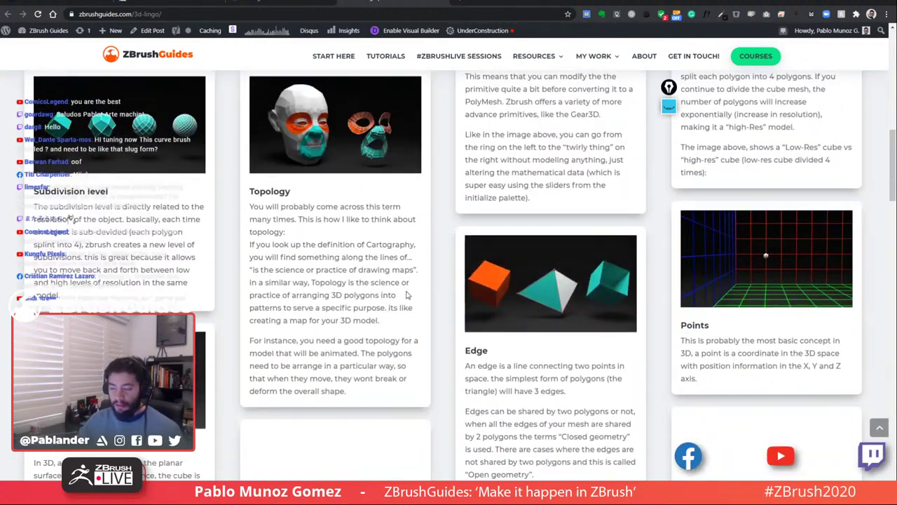
{"action": "scroll", "coordinate": [424, 282], "scroll_direction": "down", "scroll_amount": 2}
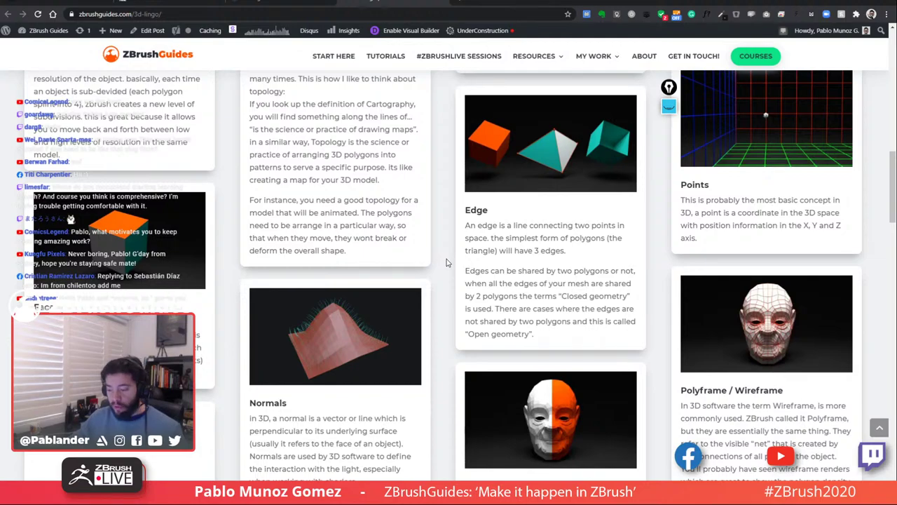
{"action": "scroll", "coordinate": [446, 262], "scroll_direction": "down", "scroll_amount": 3}
{"action": "scroll", "coordinate": [356, 240], "scroll_direction": "up", "scroll_amount": 2}
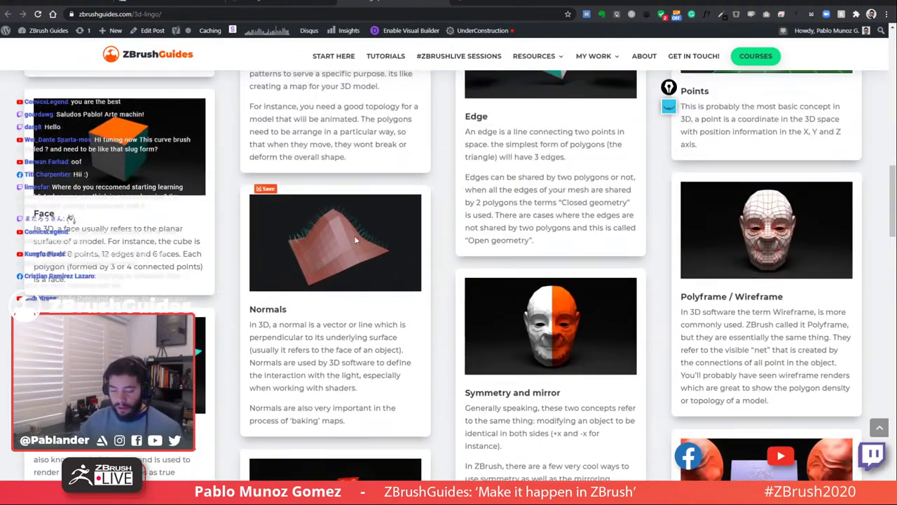
{"action": "scroll", "coordinate": [420, 237], "scroll_direction": "down", "scroll_amount": 5}
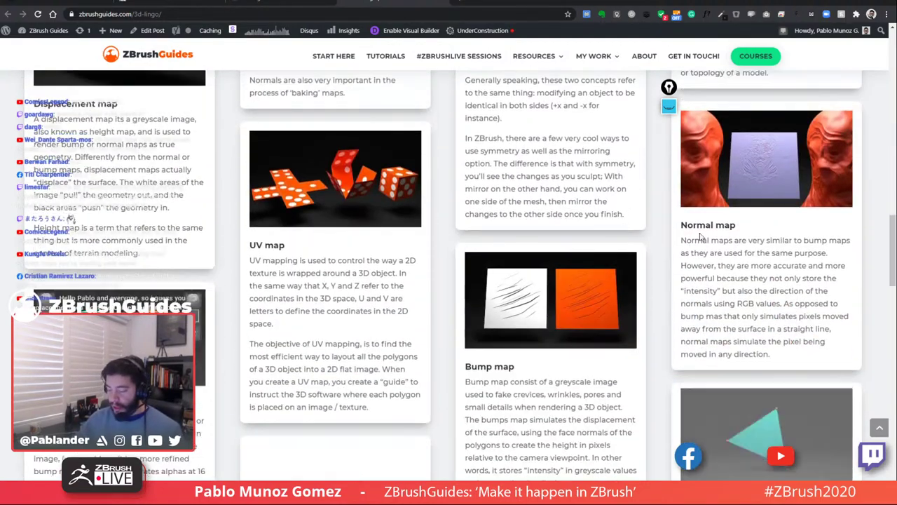
{"action": "scroll", "coordinate": [699, 236], "scroll_direction": "down", "scroll_amount": 5}
{"action": "scroll", "coordinate": [365, 207], "scroll_direction": "up", "scroll_amount": 5}
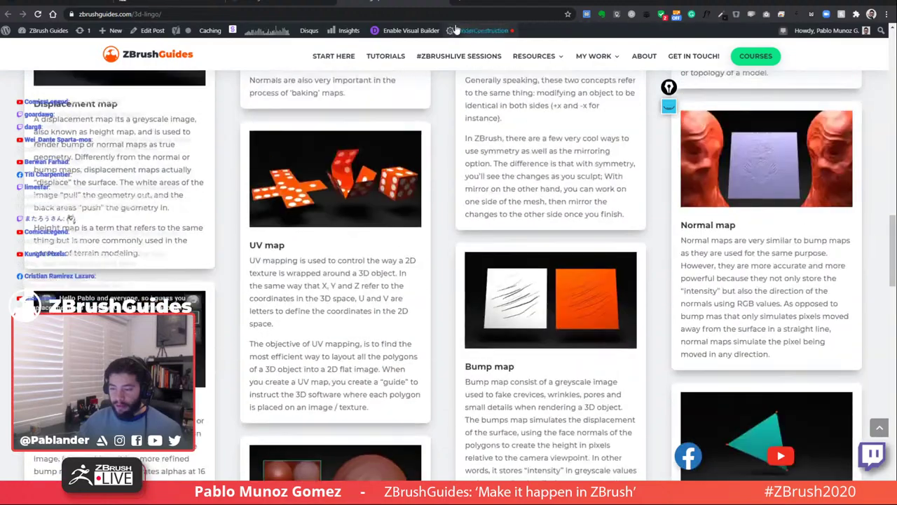
{"action": "key", "text": "alt+Left"}
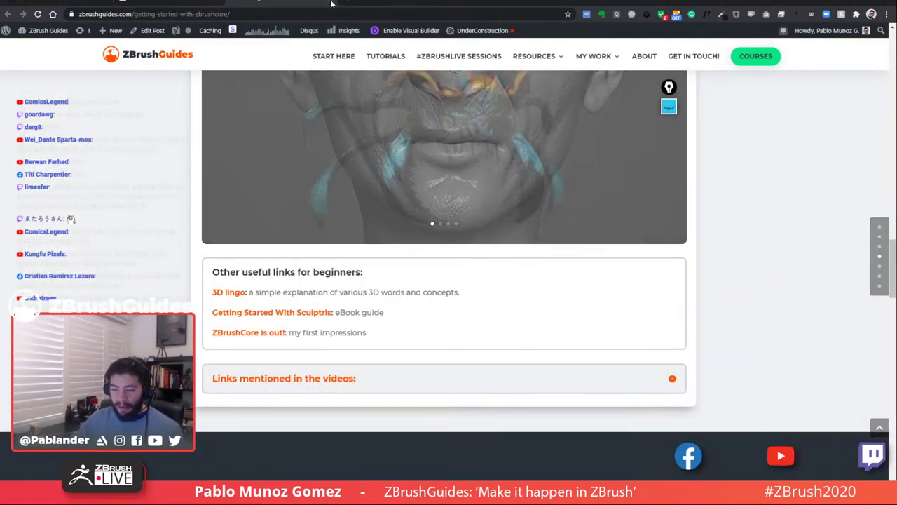
Look over the ZBrush for illustrators intensive course page and switch back to ZBrush.
{"action": "left_click", "coordinate": [331, 6]}
{"action": "scroll", "coordinate": [557, 188], "scroll_direction": "up", "scroll_amount": 15}
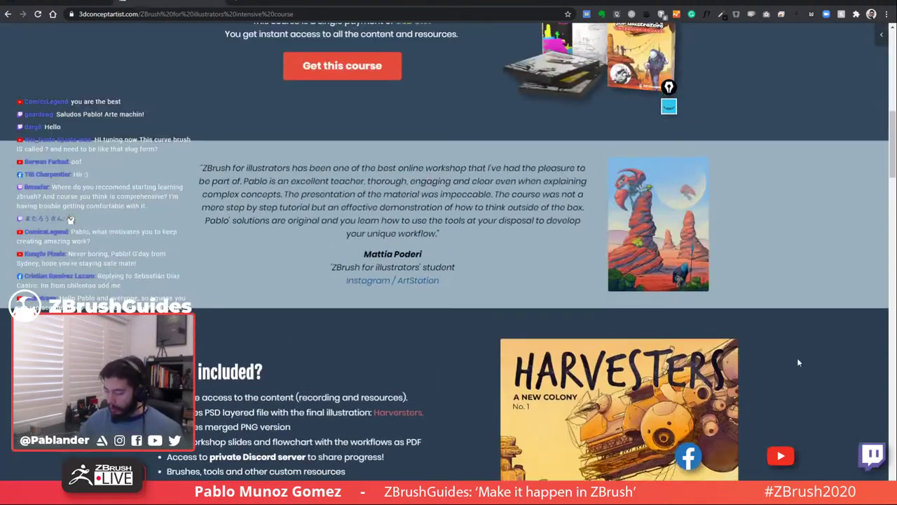
{"action": "scroll", "coordinate": [561, 210], "scroll_direction": "down", "scroll_amount": 2}
{"action": "scroll", "coordinate": [421, 200], "scroll_direction": "up", "scroll_amount": 3}
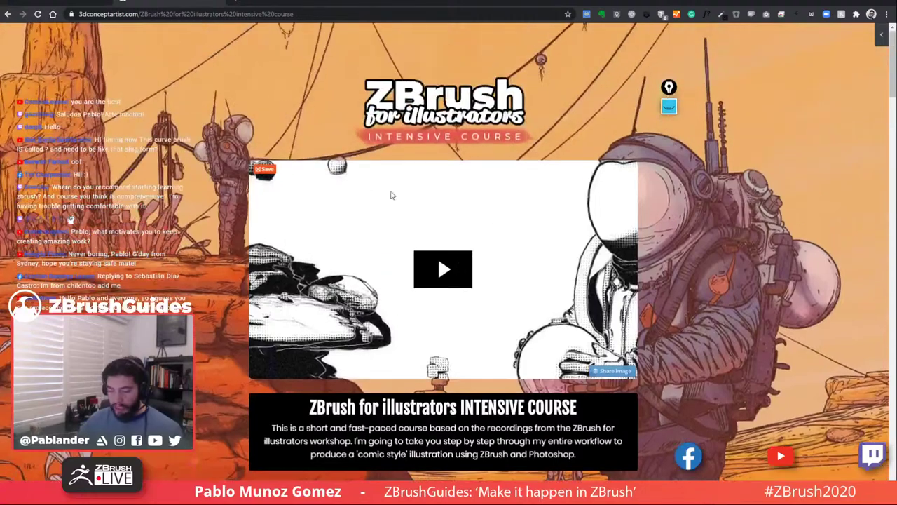
{"action": "key", "text": "alt+Tab"}
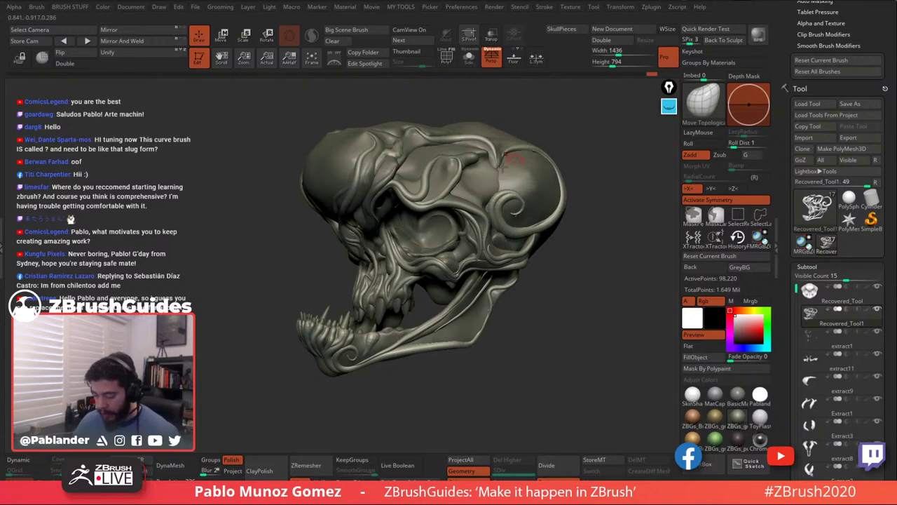
Select the CurveTube brush and draw a mirrored strand down the rear of the lower jaw, curling into a spiral at its corner.
{"action": "left_click", "coordinate": [703, 102]}
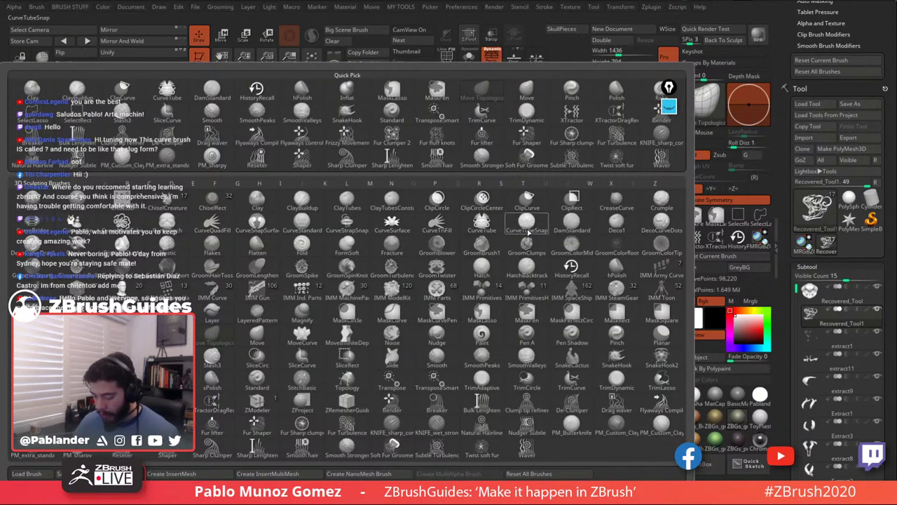
{"action": "left_click", "coordinate": [528, 230]}
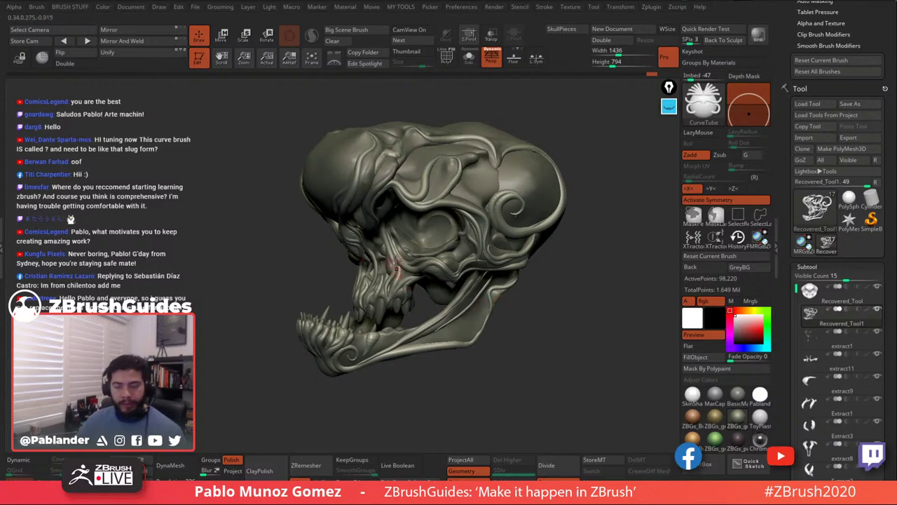
{"action": "right_click_drag", "start_coordinate": [396, 263], "coordinate": [420, 240]}
{"action": "right_click_drag", "start_coordinate": [549, 271], "coordinate": [549, 321]}
{"action": "left_click_drag", "start_coordinate": [549, 320], "coordinate": [508, 271]}
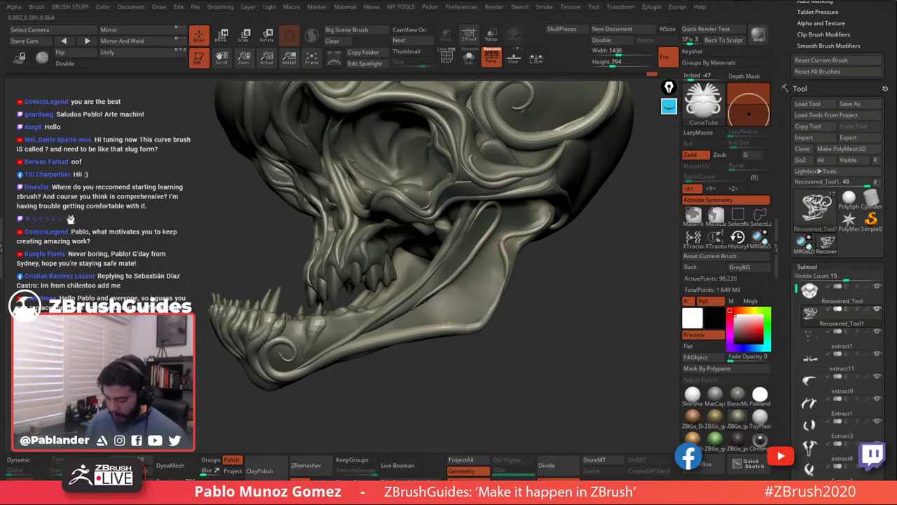
{"action": "mouse_move", "coordinate": [499, 238]}
{"action": "left_mouse_down"}
{"action": "mouse_move", "coordinate": [498, 291]}
{"action": "mouse_move", "coordinate": [464, 322]}
{"action": "mouse_move", "coordinate": [466, 284]}
{"action": "mouse_move", "coordinate": [480, 290]}
{"action": "mouse_move", "coordinate": [473, 300]}
{"action": "left_mouse_up"}
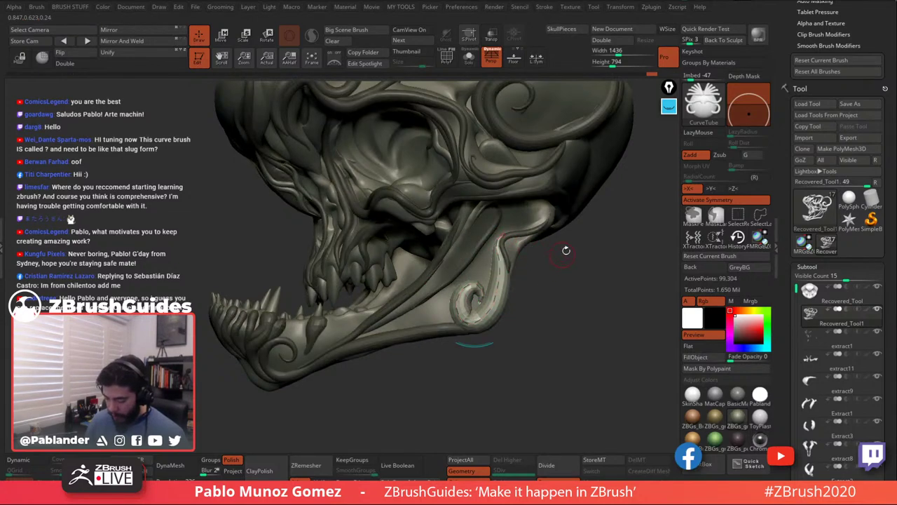
Adjust the jaw spiral's curve and regenerate its tube with a changed draw size.
{"action": "left_click_drag", "start_coordinate": [565, 250], "coordinate": [569, 223]}
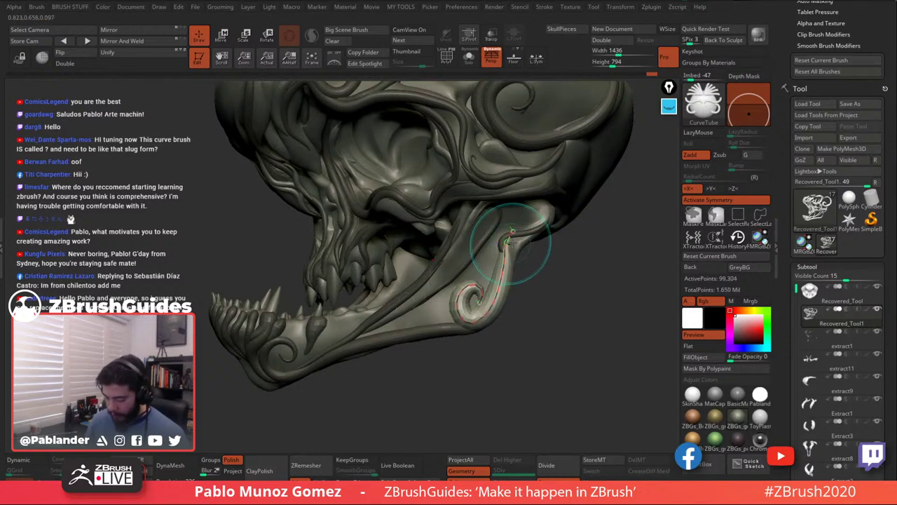
{"action": "right_click_drag", "start_coordinate": [511, 243], "coordinate": [443, 241]}
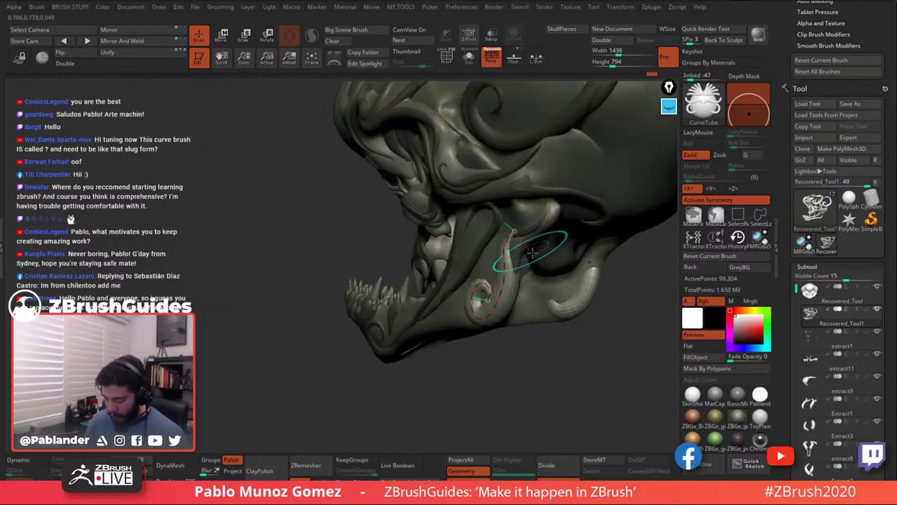
{"action": "right_click_drag", "start_coordinate": [531, 252], "coordinate": [579, 266]}
{"action": "left_click_drag", "start_coordinate": [473, 296], "coordinate": [466, 296]}
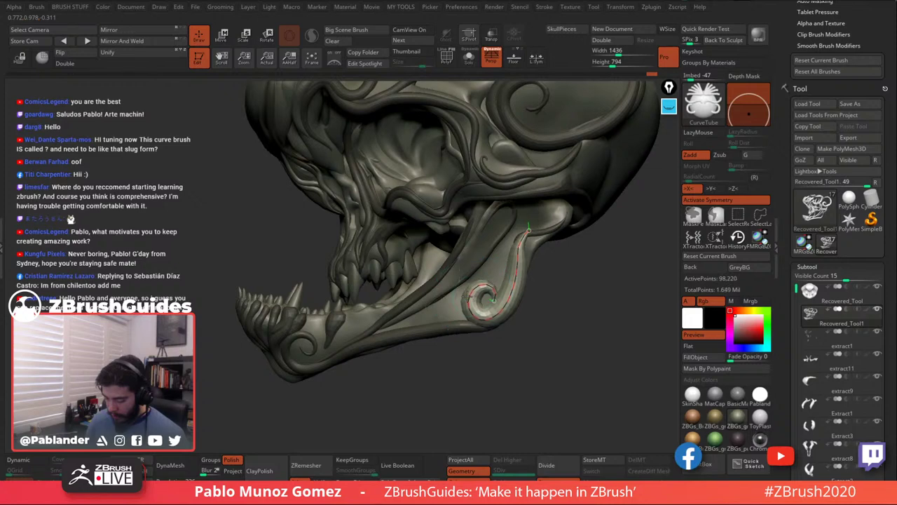
{"action": "key", "text": "space"}
{"action": "left_click_drag", "start_coordinate": [587, 278], "coordinate": [580, 279]}
{"action": "left_click", "coordinate": [520, 286]}
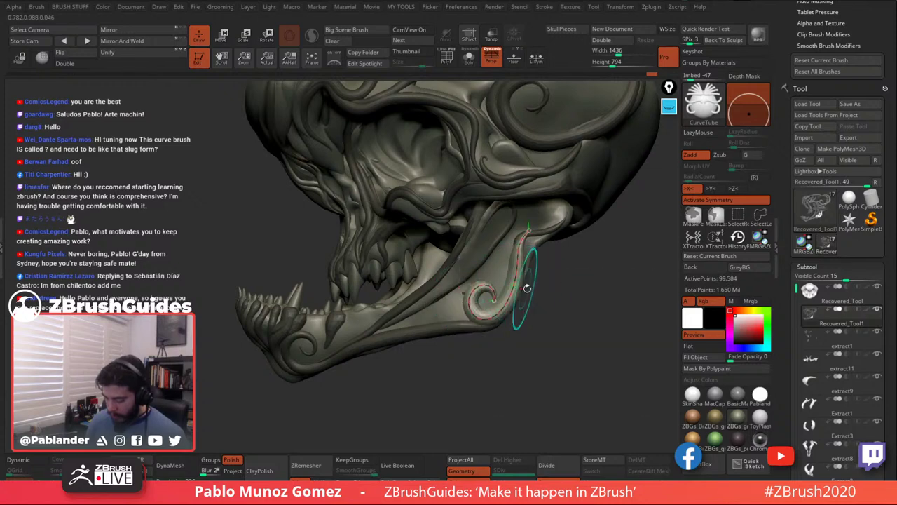
Draw a long CurveTube strand from the jaw joint down the rear edge and forward along the side of the lower jaw.
{"action": "left_click", "coordinate": [570, 204]}
{"action": "mouse_move", "coordinate": [538, 237]}
{"action": "left_mouse_down"}
{"action": "mouse_move", "coordinate": [567, 219]}
{"action": "mouse_move", "coordinate": [527, 237]}
{"action": "left_mouse_up"}
{"action": "left_click_drag", "start_coordinate": [525, 273], "coordinate": [518, 294]}
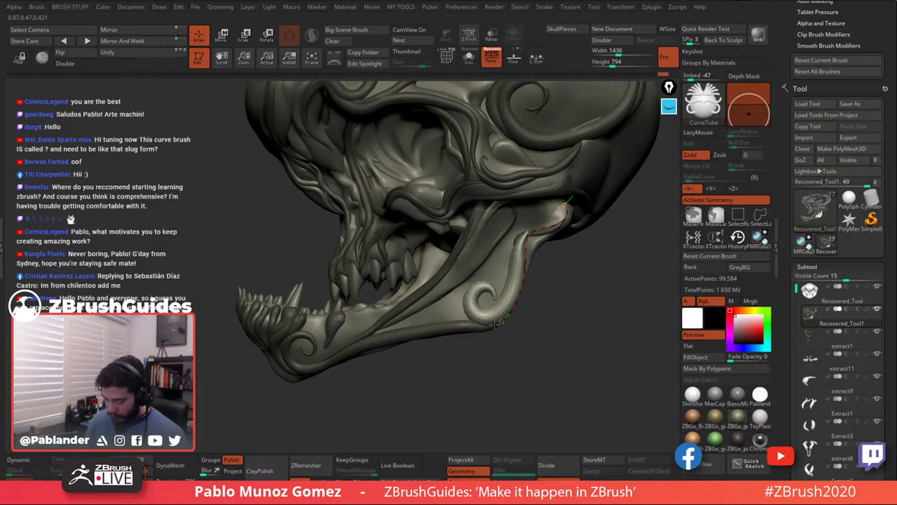
{"action": "left_click_drag", "start_coordinate": [371, 335], "coordinate": [371, 336]}
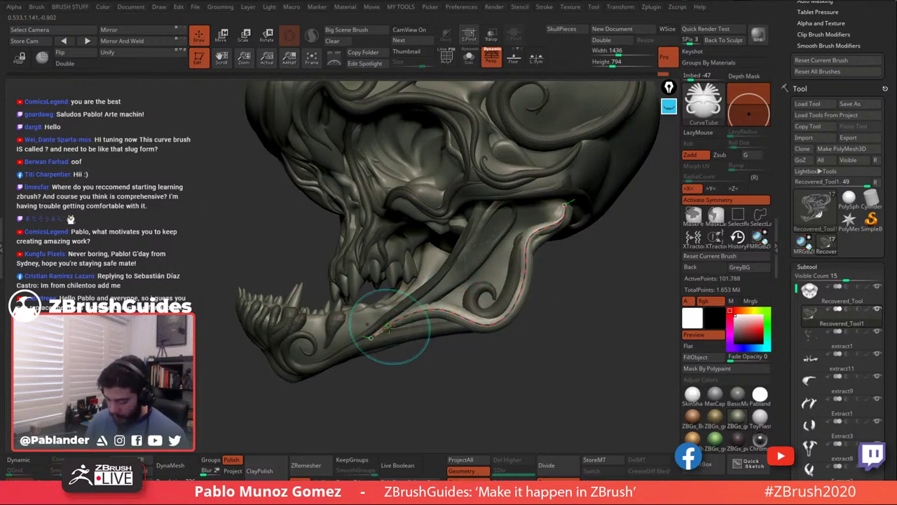
Regenerate the long jaw strand, refine its curve near the jaw joint from several angles and finish it.
{"action": "left_click", "coordinate": [494, 320]}
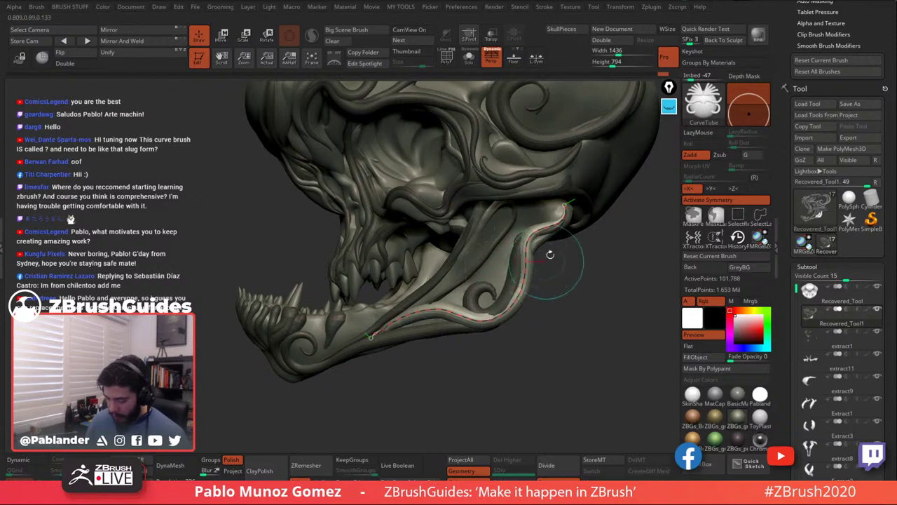
{"action": "left_click_drag", "start_coordinate": [551, 255], "coordinate": [517, 252]}
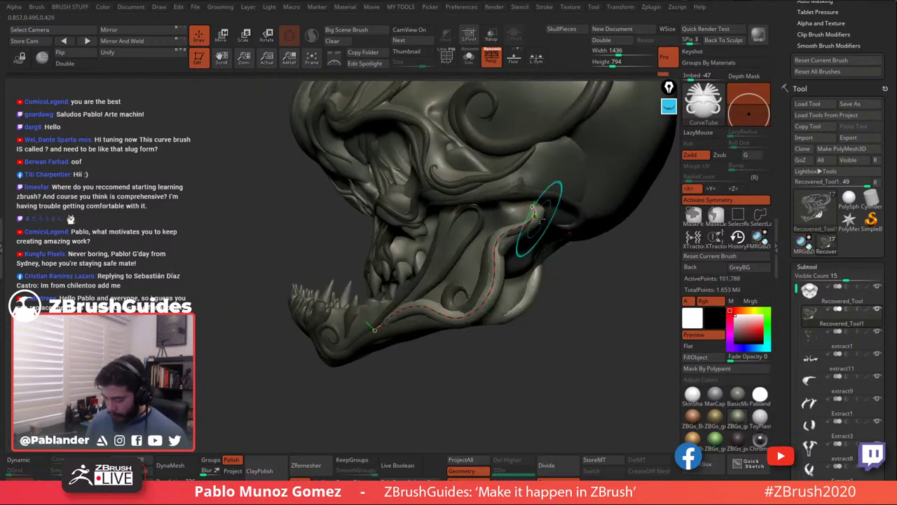
{"action": "left_click_drag", "start_coordinate": [538, 215], "coordinate": [492, 252]}
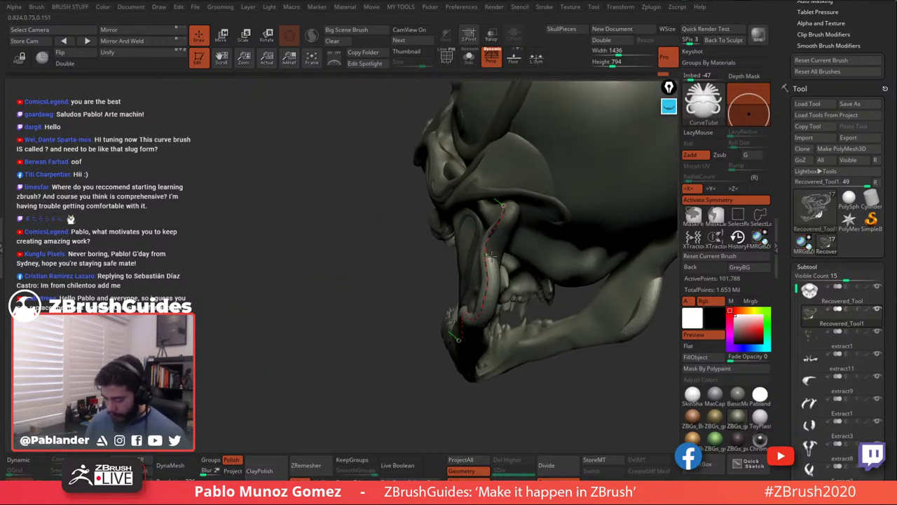
{"action": "mouse_move", "coordinate": [499, 232]}
{"action": "right_mouse_down"}
{"action": "mouse_move", "coordinate": [547, 234]}
{"action": "mouse_move", "coordinate": [506, 229]}
{"action": "right_mouse_up"}
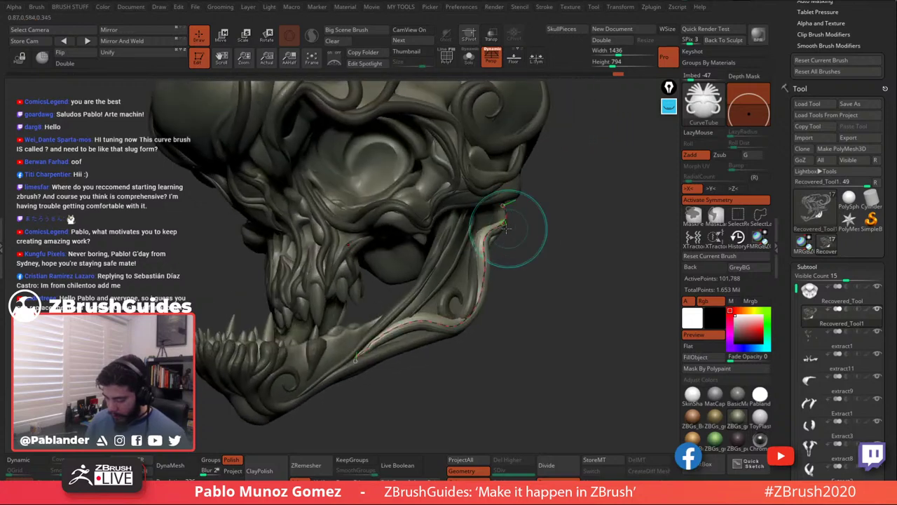
{"action": "right_click", "coordinate": [571, 235]}
{"action": "right_click_drag", "start_coordinate": [571, 234], "coordinate": [523, 219]}
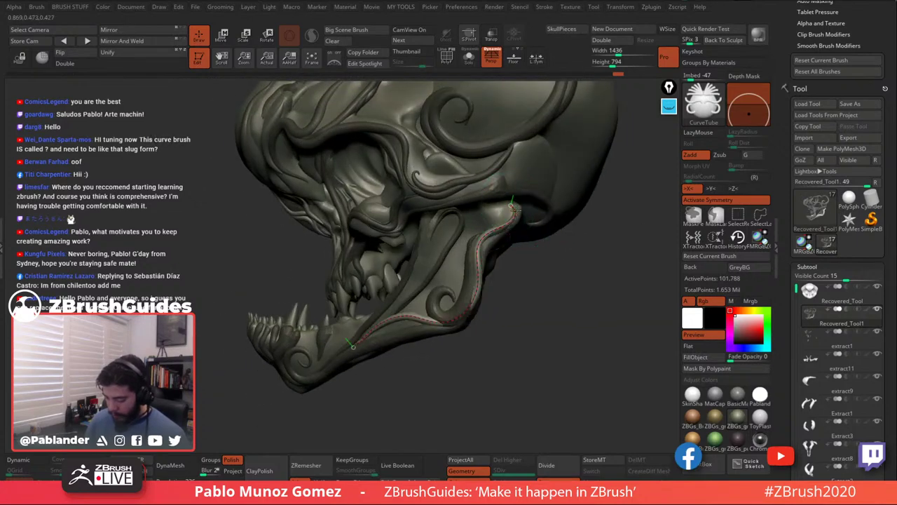
{"action": "left_click", "coordinate": [543, 258]}
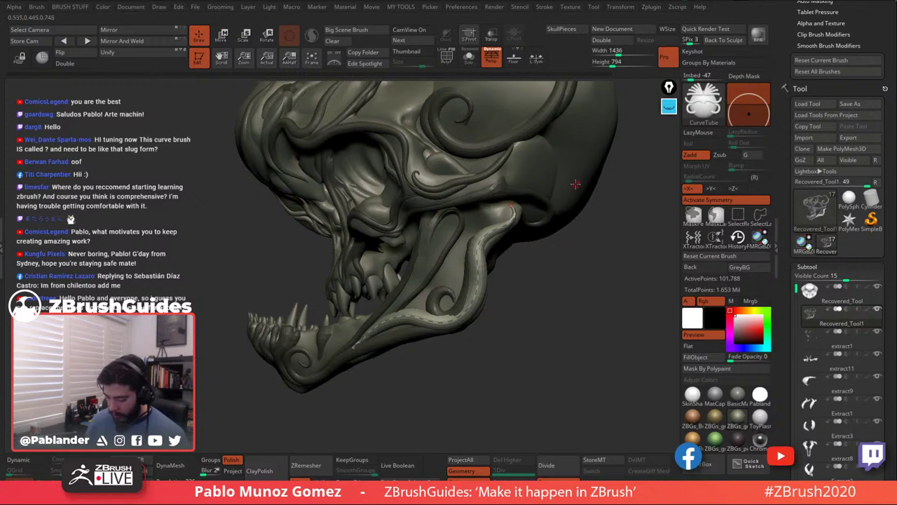
Reshape the long jaw strand with the Move Topological brush so it follows the joint and rear edge of the jaw.
{"action": "key", "text": "b"}
{"action": "key", "text": "m"}
{"action": "key", "text": "t"}
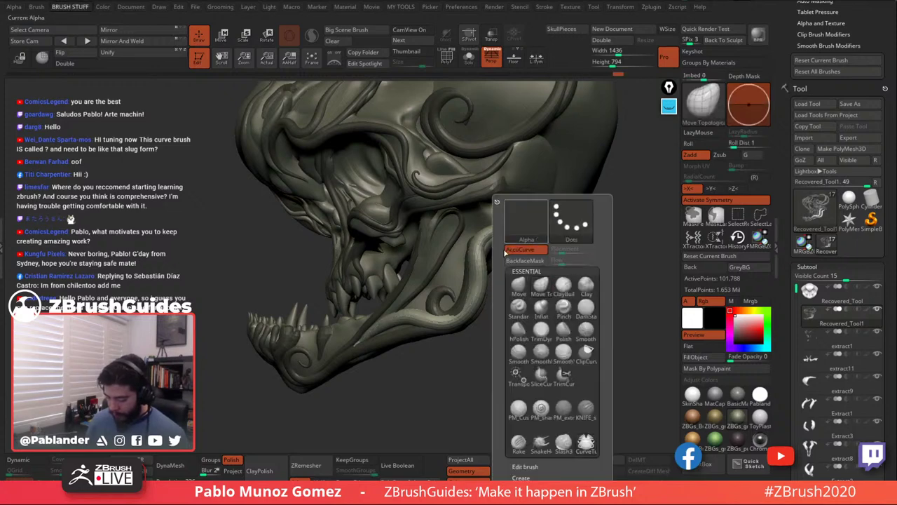
{"action": "right_click", "coordinate": [484, 274]}
{"action": "left_click_drag", "start_coordinate": [484, 273], "coordinate": [496, 273]}
{"action": "right_click_drag", "start_coordinate": [517, 251], "coordinate": [509, 212]}
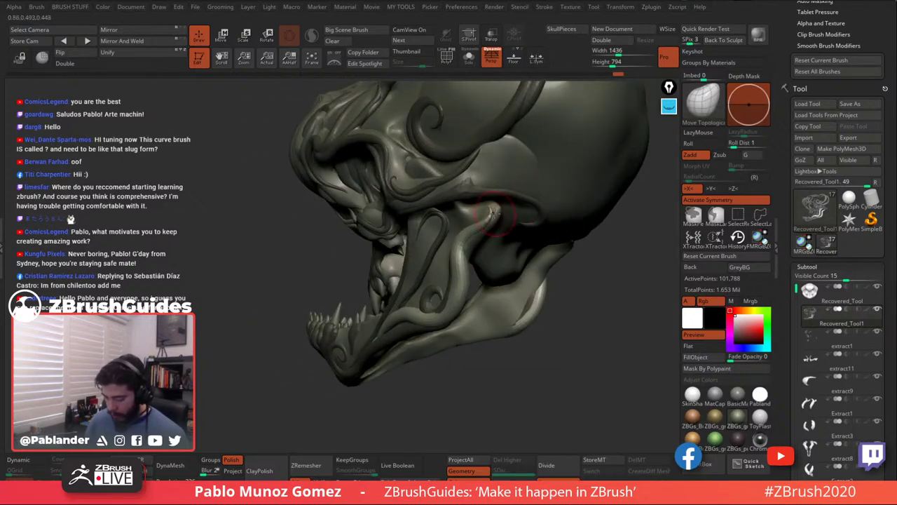
{"action": "right_click_drag", "start_coordinate": [466, 240], "coordinate": [403, 241]}
{"action": "right_click", "coordinate": [462, 282]}
{"action": "left_click_drag", "start_coordinate": [462, 282], "coordinate": [472, 282]}
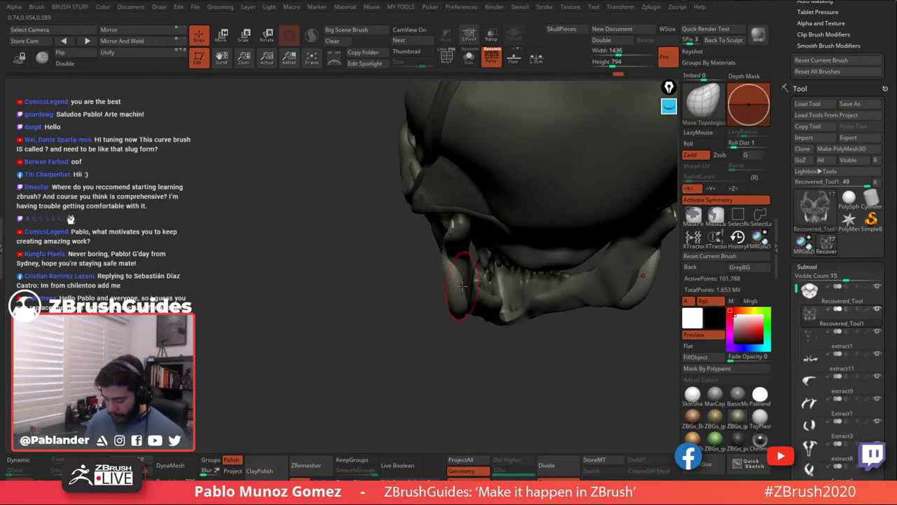
{"action": "mouse_move", "coordinate": [457, 269]}
{"action": "right_mouse_down"}
{"action": "mouse_move", "coordinate": [463, 255]}
{"action": "mouse_move", "coordinate": [597, 247]}
{"action": "mouse_move", "coordinate": [499, 286]}
{"action": "right_mouse_up"}
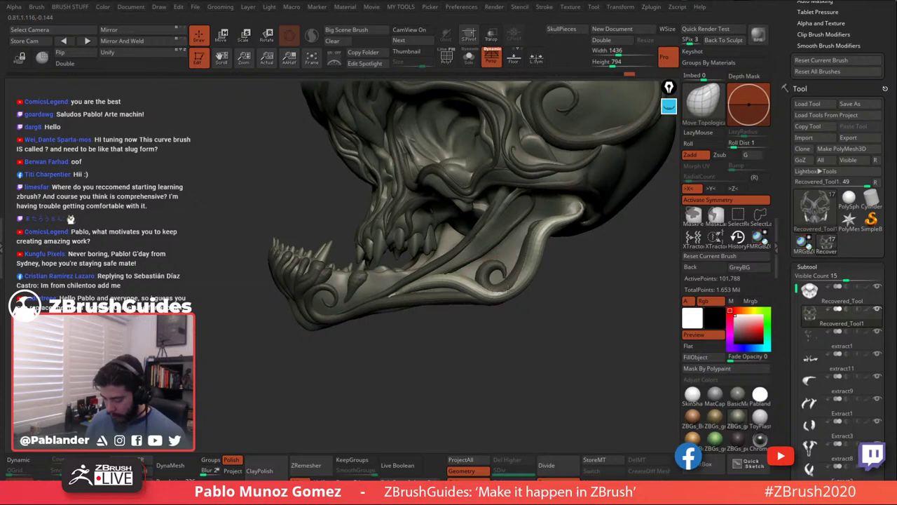
{"action": "left_click_drag", "start_coordinate": [535, 308], "coordinate": [477, 305]}
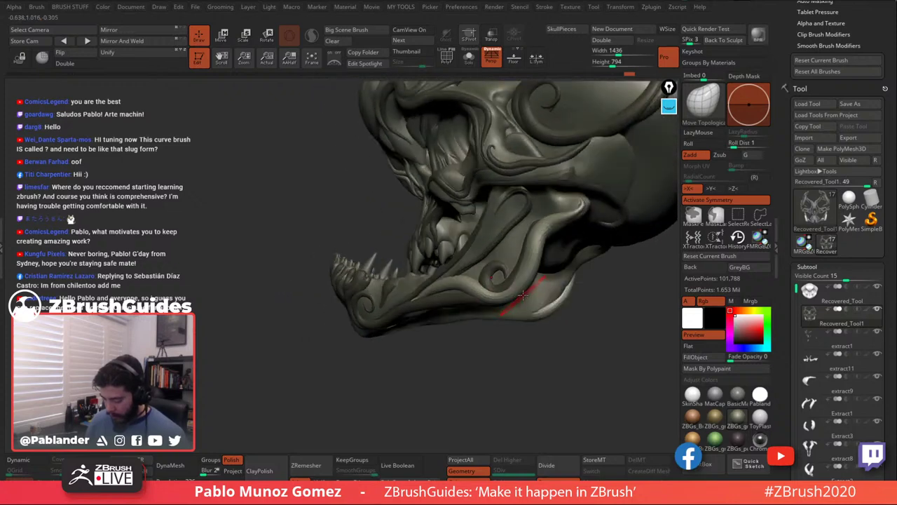
{"action": "mouse_move", "coordinate": [556, 312]}
{"action": "left_mouse_down"}
{"action": "mouse_move", "coordinate": [561, 292]}
{"action": "mouse_move", "coordinate": [555, 311]}
{"action": "mouse_move", "coordinate": [575, 298]}
{"action": "mouse_move", "coordinate": [525, 278]}
{"action": "mouse_move", "coordinate": [472, 286]}
{"action": "mouse_move", "coordinate": [475, 277]}
{"action": "mouse_move", "coordinate": [502, 291]}
{"action": "mouse_move", "coordinate": [540, 275]}
{"action": "mouse_move", "coordinate": [555, 315]}
{"action": "mouse_move", "coordinate": [553, 307]}
{"action": "mouse_move", "coordinate": [589, 306]}
{"action": "mouse_move", "coordinate": [532, 231]}
{"action": "left_mouse_up"}
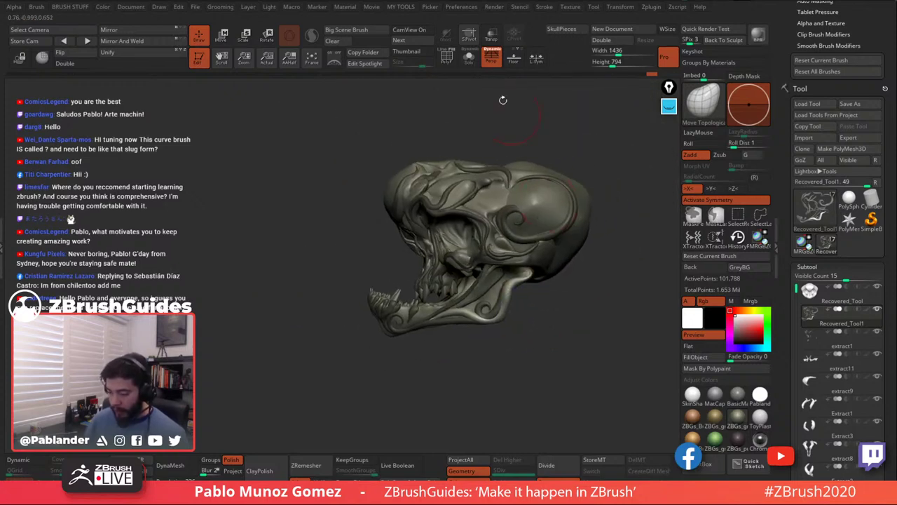
Turn on the silhouette thumbnail at size 512 and check the skull's outline from several angles.
{"action": "left_click", "coordinate": [406, 51]}
{"action": "left_click_drag", "start_coordinate": [419, 64], "coordinate": [434, 64]}
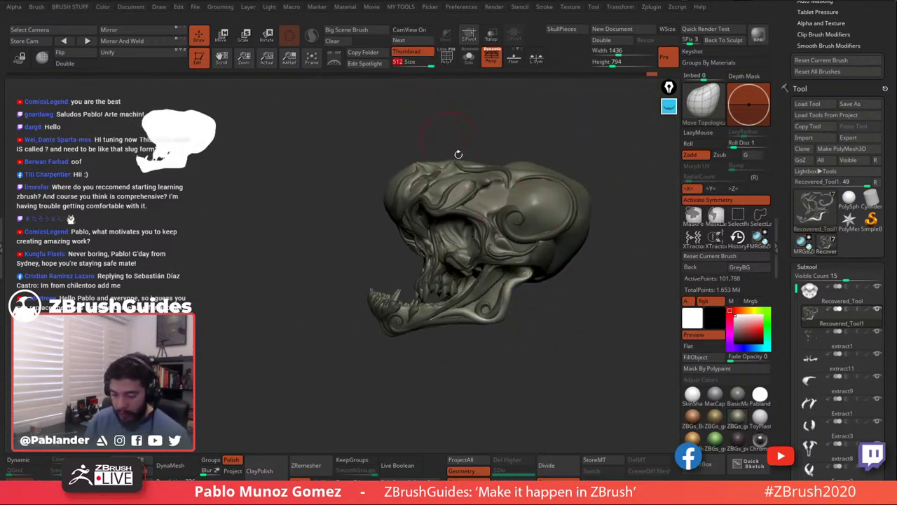
{"action": "mouse_move", "coordinate": [566, 312]}
{"action": "left_mouse_down"}
{"action": "mouse_move", "coordinate": [576, 321]}
{"action": "mouse_move", "coordinate": [560, 338]}
{"action": "mouse_move", "coordinate": [555, 331]}
{"action": "mouse_move", "coordinate": [557, 341]}
{"action": "mouse_move", "coordinate": [551, 327]}
{"action": "left_mouse_up"}
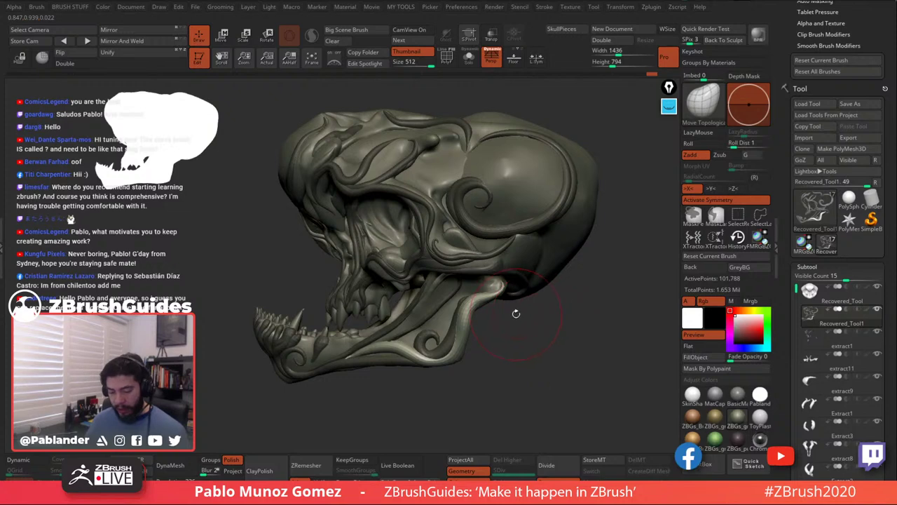
{"action": "left_click_drag", "start_coordinate": [516, 313], "coordinate": [581, 314]}
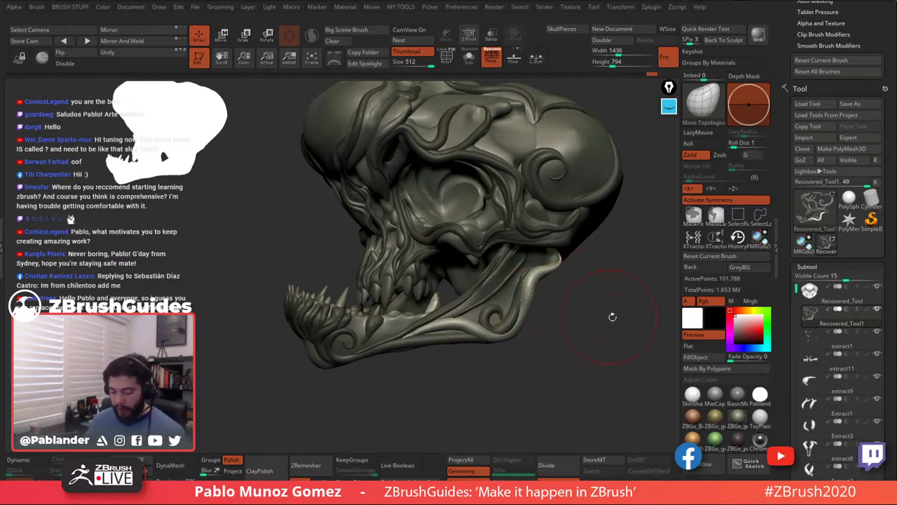
{"action": "left_click_drag", "start_coordinate": [613, 316], "coordinate": [592, 273], "text": "alt"}
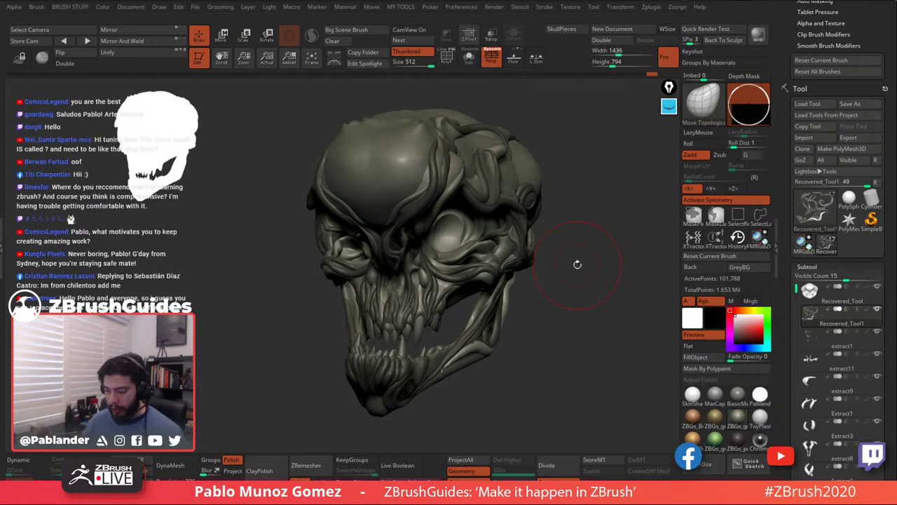
Switch to the CurveTube brush and draw a mirrored strand down the front of the chin.
{"action": "left_click_drag", "start_coordinate": [585, 283], "coordinate": [532, 280]}
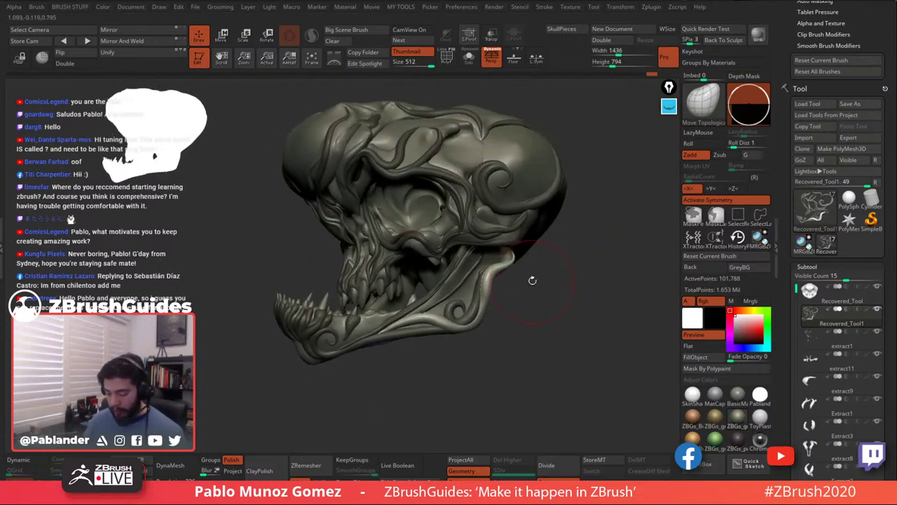
{"action": "left_click_drag", "start_coordinate": [596, 243], "coordinate": [581, 236]}
{"action": "left_click_drag", "start_coordinate": [588, 286], "coordinate": [575, 271]}
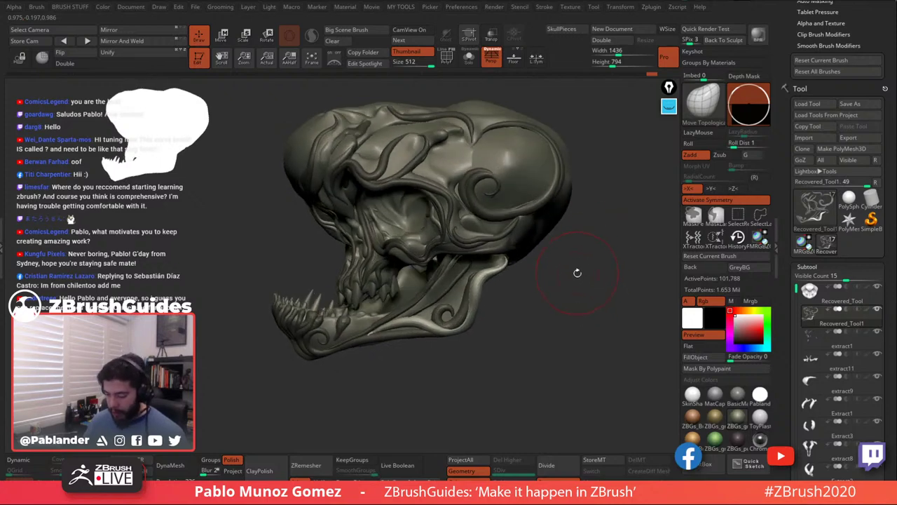
{"action": "key", "text": "space"}
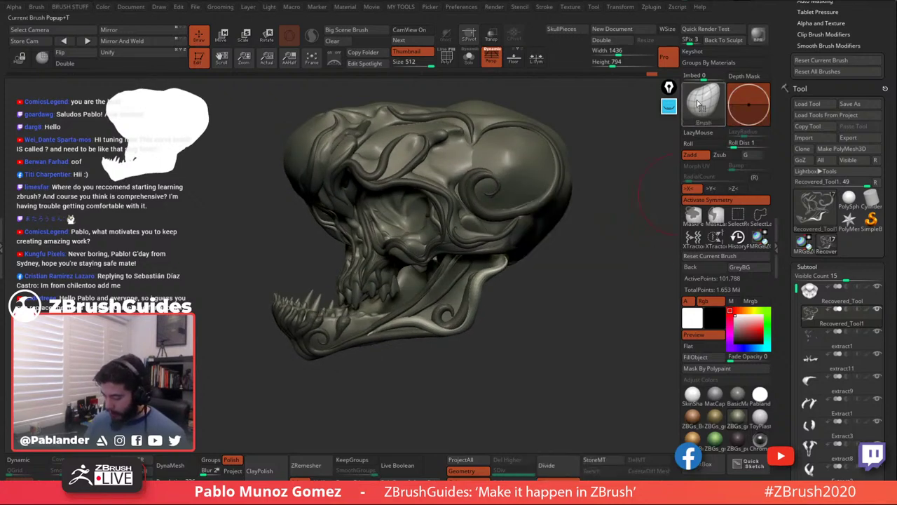
{"action": "left_click", "coordinate": [697, 104]}
{"action": "left_click", "coordinate": [481, 223]}
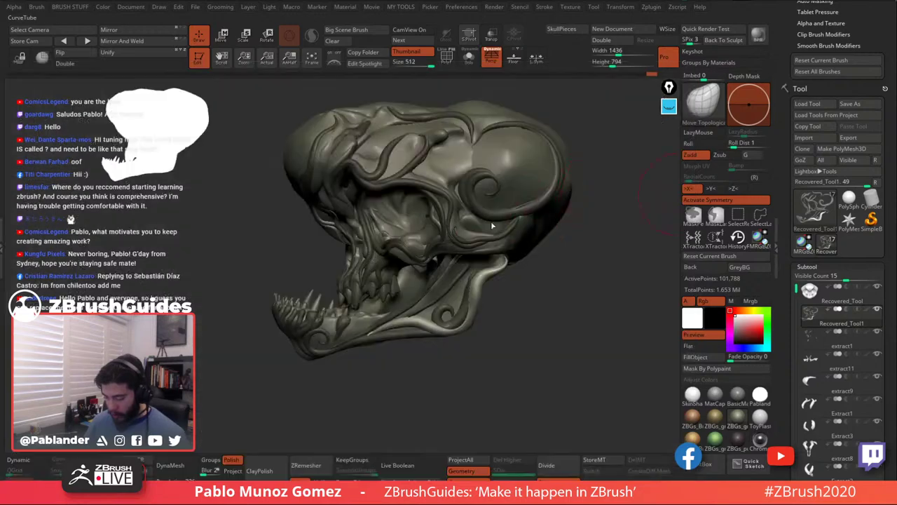
{"action": "key", "text": "space"}
{"action": "right_click_drag", "start_coordinate": [525, 303], "coordinate": [513, 250], "text": "alt"}
{"action": "mouse_move", "coordinate": [514, 252]}
{"action": "left_mouse_down"}
{"action": "mouse_move", "coordinate": [377, 283]}
{"action": "mouse_move", "coordinate": [380, 302]}
{"action": "left_mouse_up"}
{"action": "left_click_drag", "start_coordinate": [392, 340], "coordinate": [424, 370]}
{"action": "left_click_drag", "start_coordinate": [408, 337], "coordinate": [423, 315]}
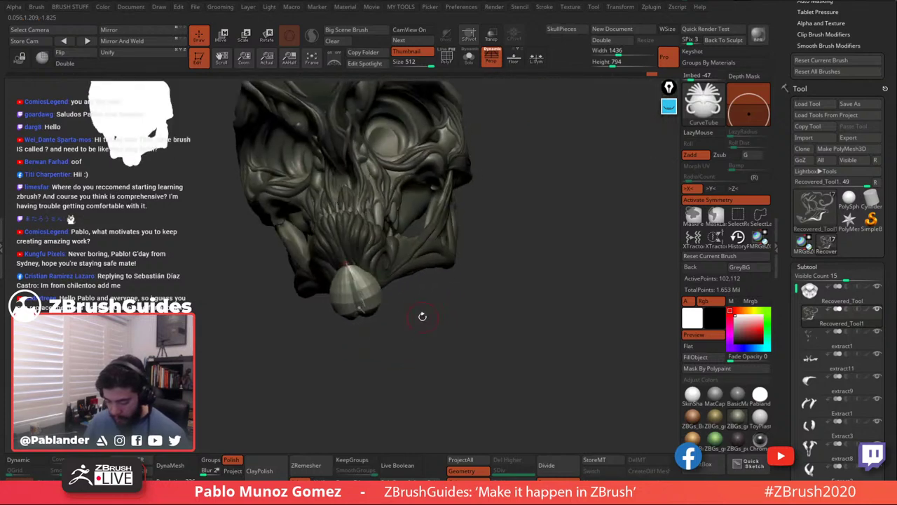
{"action": "left_click_drag", "start_coordinate": [364, 313], "coordinate": [355, 322]}
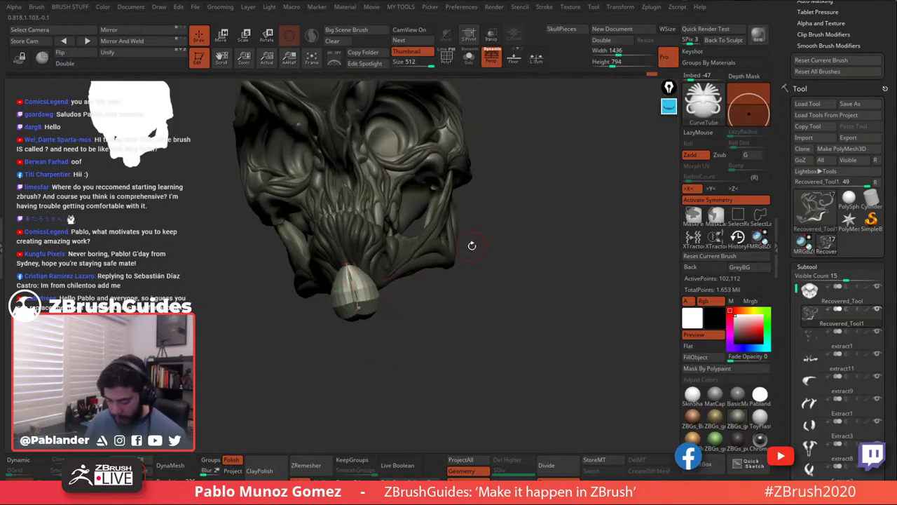
Thin the mirrored chin strand with a smaller brush size and redraw its curve along the front of the chin.
{"action": "key", "text": "space"}
{"action": "left_click_drag", "start_coordinate": [472, 246], "coordinate": [464, 244]}
{"action": "left_click", "coordinate": [354, 280]}
{"action": "left_click_drag", "start_coordinate": [347, 263], "coordinate": [344, 245]}
{"action": "left_click_drag", "start_coordinate": [403, 320], "coordinate": [379, 312]}
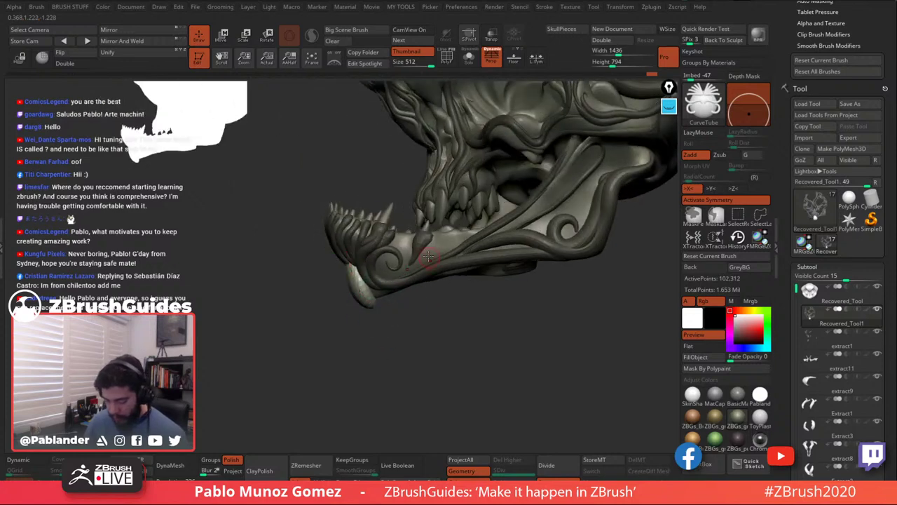
{"action": "left_click_drag", "start_coordinate": [428, 256], "coordinate": [345, 247]}
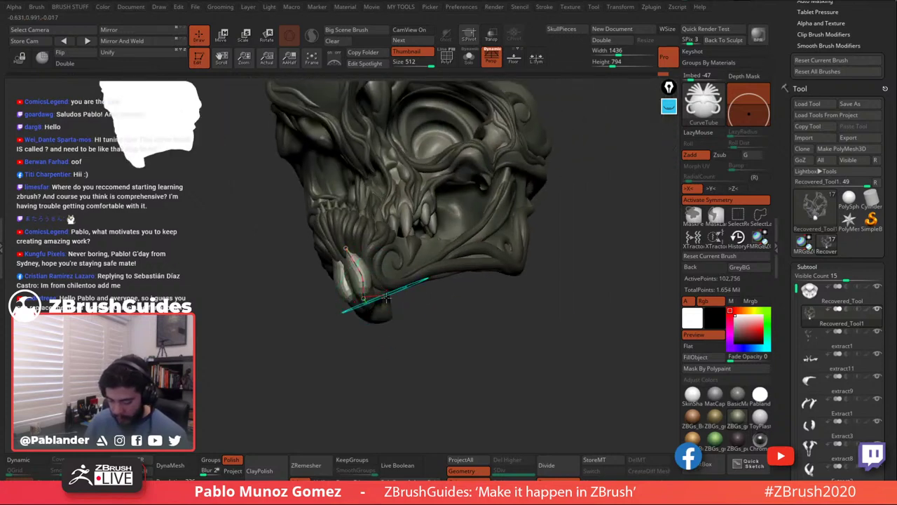
{"action": "left_click_drag", "start_coordinate": [420, 298], "coordinate": [365, 319]}
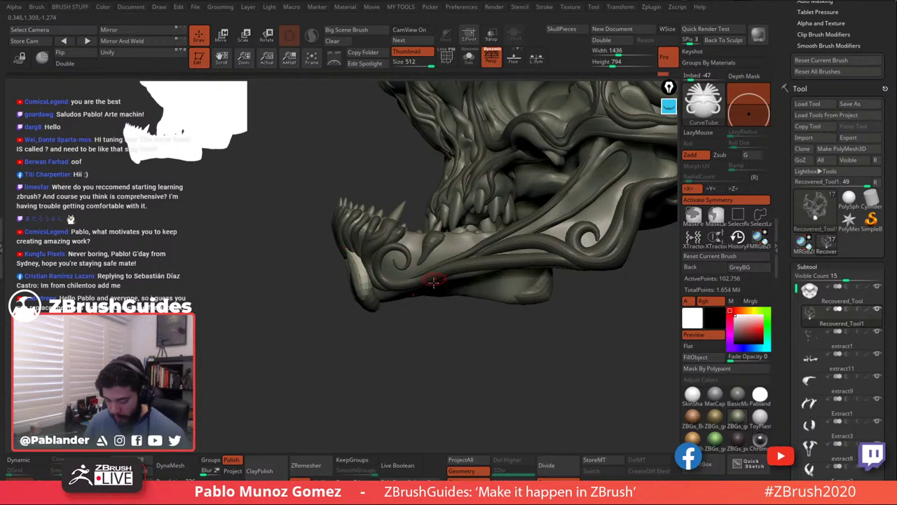
{"action": "left_click_drag", "start_coordinate": [421, 335], "coordinate": [433, 319], "text": "shift"}
{"action": "mouse_move", "coordinate": [433, 350]}
{"action": "left_mouse_down"}
{"action": "mouse_move", "coordinate": [414, 316]}
{"action": "mouse_move", "coordinate": [428, 270]}
{"action": "left_mouse_up"}
Draw a CurveTube strand along the lower edge of the jaw to the chin tip and adjust its rear end to the jaw.
{"action": "key", "text": "space"}
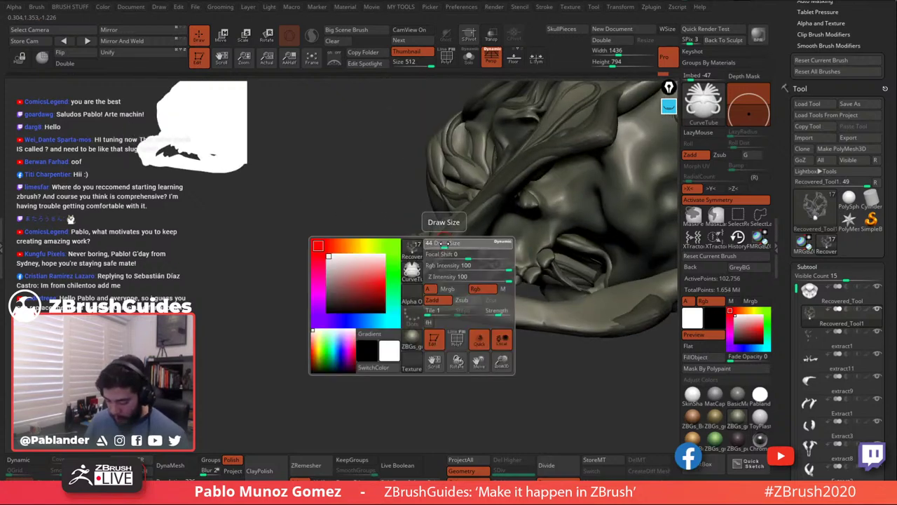
{"action": "left_click_drag", "start_coordinate": [451, 235], "coordinate": [435, 258]}
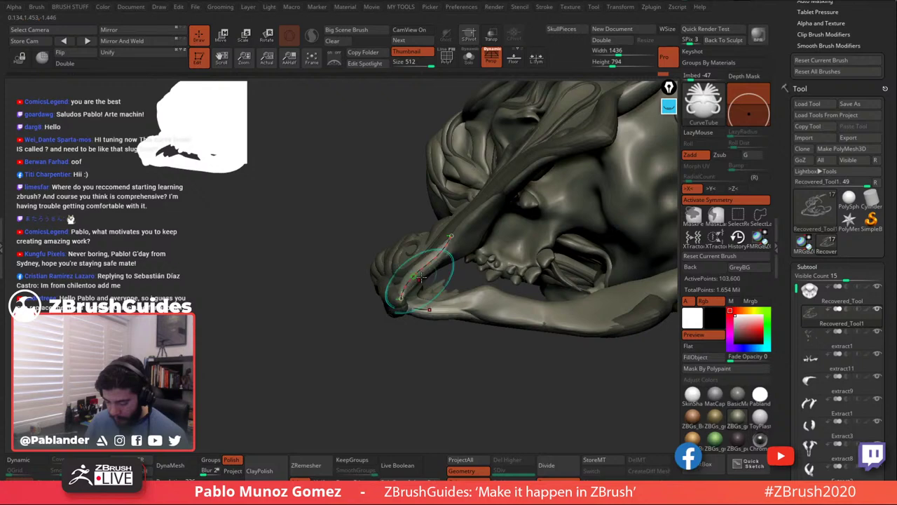
{"action": "left_click_drag", "start_coordinate": [406, 326], "coordinate": [439, 351]}
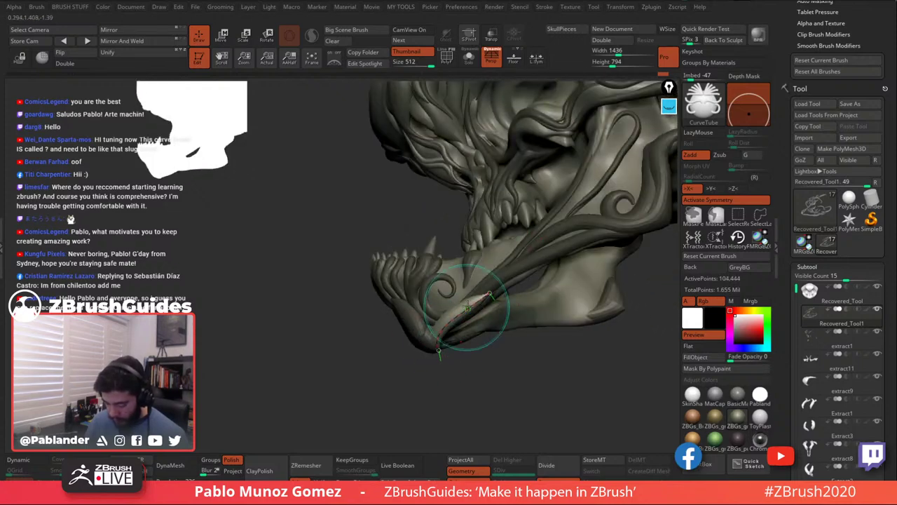
{"action": "mouse_move", "coordinate": [474, 311]}
{"action": "right_mouse_down"}
{"action": "mouse_move", "coordinate": [457, 309]}
{"action": "mouse_move", "coordinate": [505, 300]}
{"action": "mouse_move", "coordinate": [522, 312]}
{"action": "right_mouse_up"}
{"action": "left_click", "coordinate": [507, 289]}
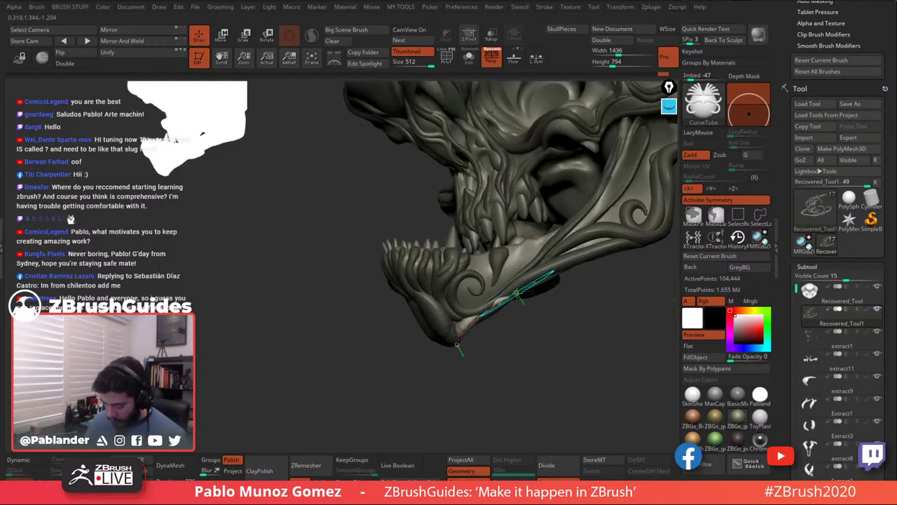
{"action": "left_click_drag", "start_coordinate": [513, 290], "coordinate": [516, 289]}
{"action": "mouse_move", "coordinate": [516, 290]}
{"action": "right_mouse_down"}
{"action": "mouse_move", "coordinate": [484, 308]}
{"action": "mouse_move", "coordinate": [541, 277]}
{"action": "right_mouse_up"}
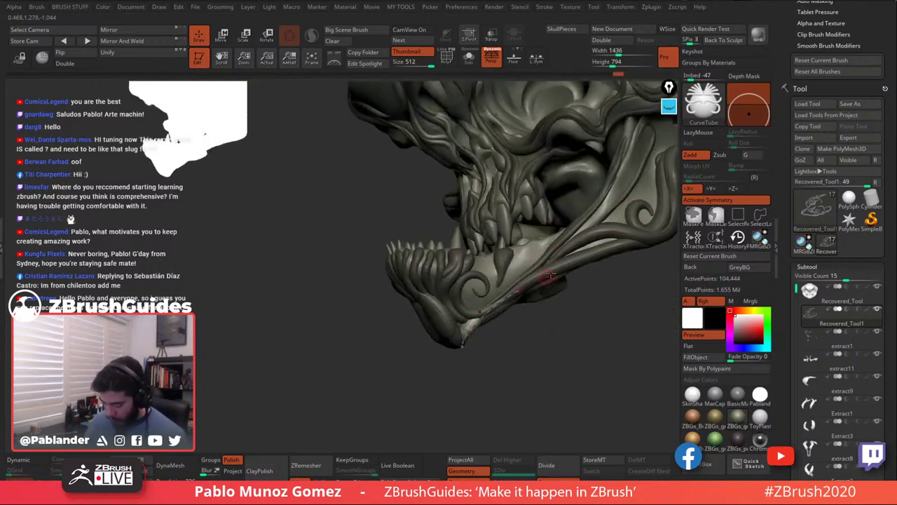
{"action": "left_click_drag", "start_coordinate": [546, 281], "coordinate": [552, 197]}
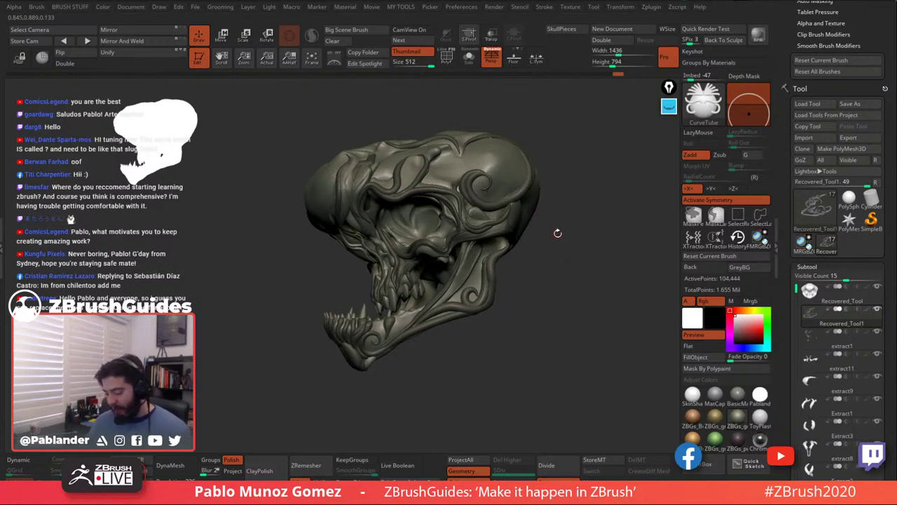
Switch to the CurveTube_1 brush and turn off its Size curve modifier for tubes of uniform thickness.
{"action": "left_click_drag", "start_coordinate": [557, 233], "coordinate": [564, 337]}
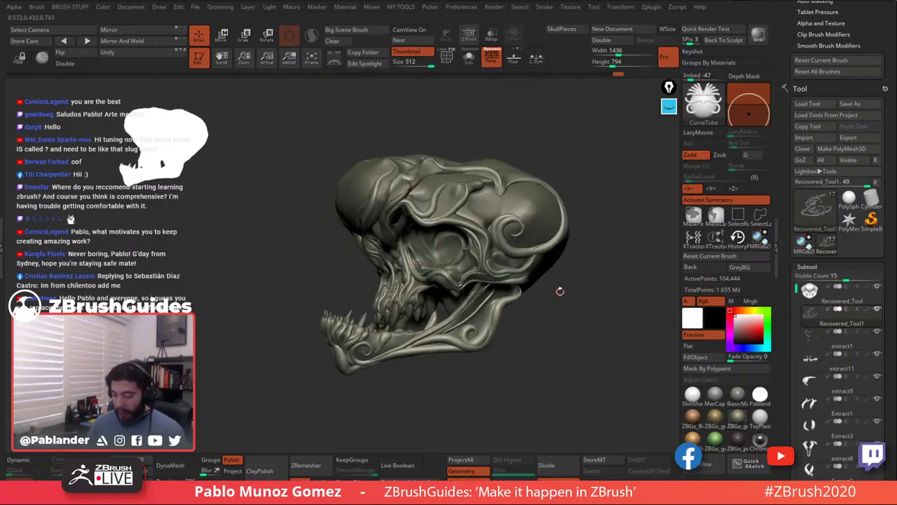
{"action": "left_click_drag", "start_coordinate": [580, 297], "coordinate": [572, 291]}
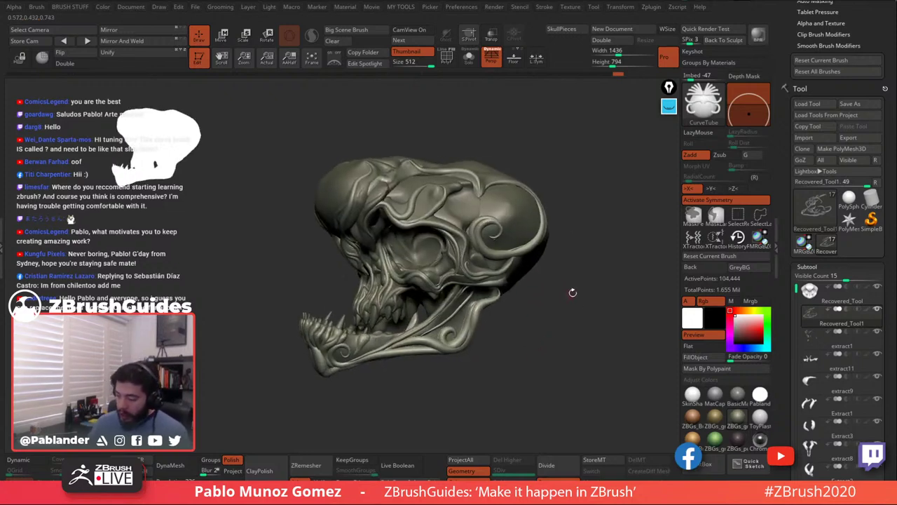
{"action": "left_click", "coordinate": [706, 103]}
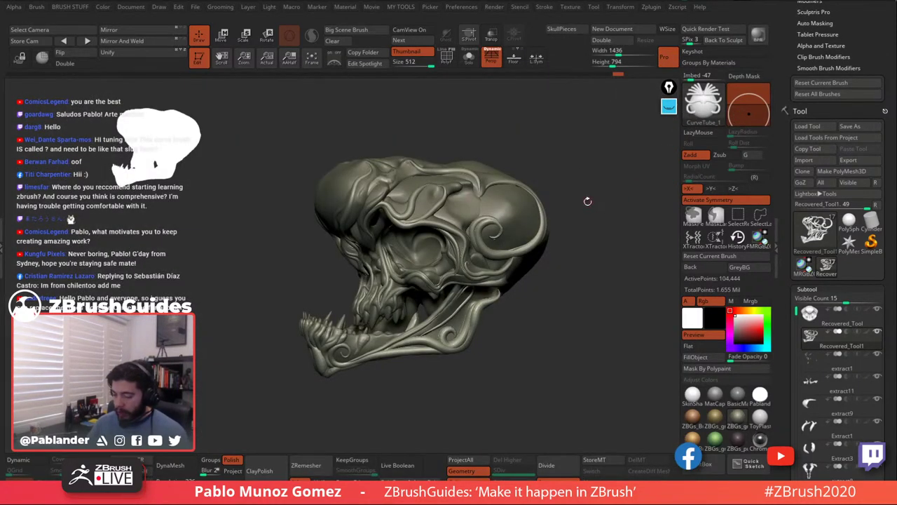
{"action": "mouse_move", "coordinate": [588, 201]}
{"action": "left_mouse_down"}
{"action": "mouse_move", "coordinate": [585, 221]}
{"action": "mouse_move", "coordinate": [615, 169]}
{"action": "left_mouse_up"}
{"action": "left_click", "coordinate": [430, 8]}
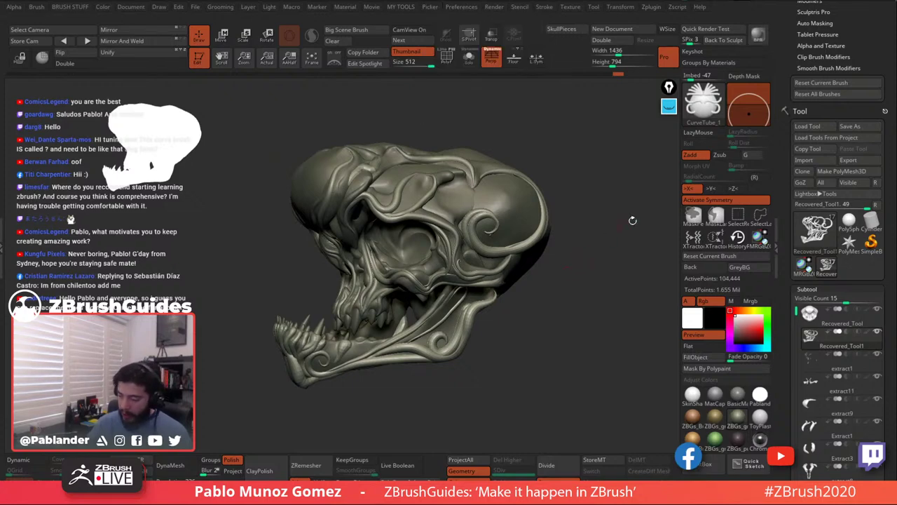
{"action": "mouse_move", "coordinate": [854, 41]}
{"action": "left_mouse_down"}
{"action": "mouse_move", "coordinate": [853, 456]}
{"action": "mouse_move", "coordinate": [848, 133]}
{"action": "mouse_move", "coordinate": [849, 213]}
{"action": "left_mouse_up"}
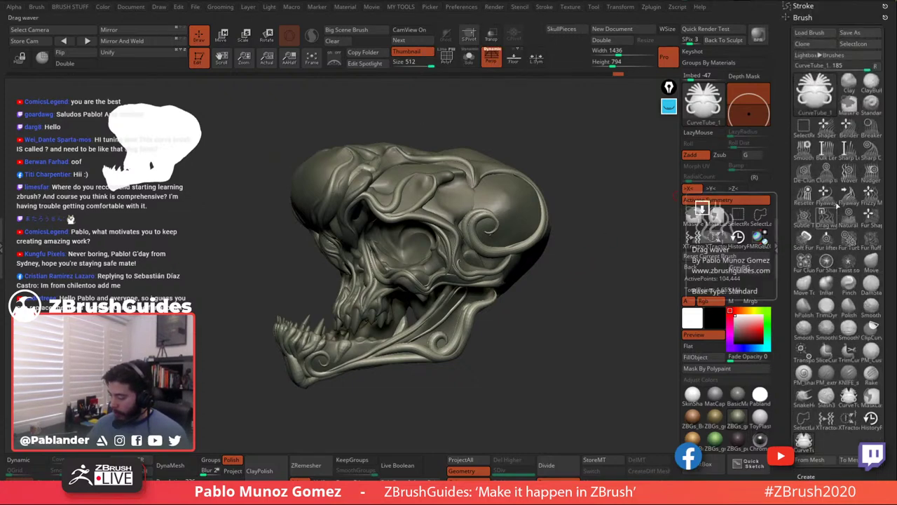
{"action": "left_click", "coordinate": [821, 6]}
{"action": "left_click", "coordinate": [823, 6]}
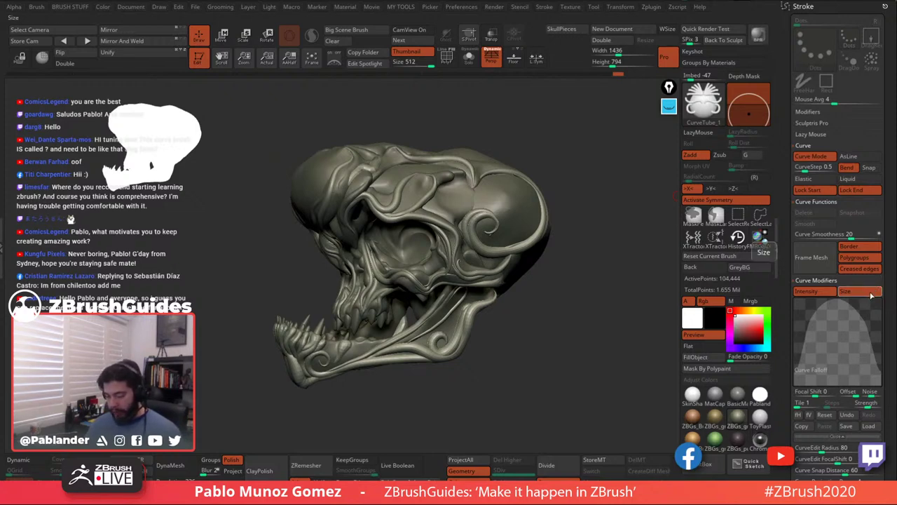
{"action": "left_click", "coordinate": [871, 298]}
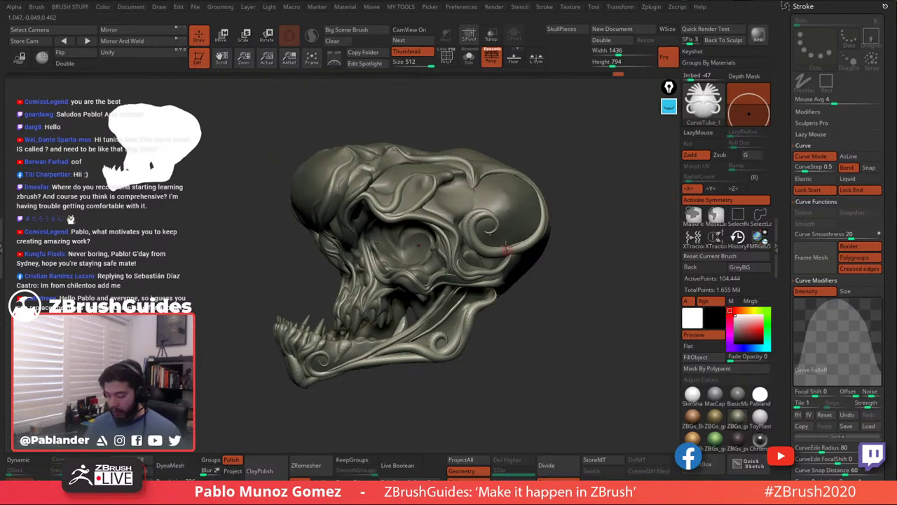
{"action": "left_click_drag", "start_coordinate": [573, 187], "coordinate": [577, 181]}
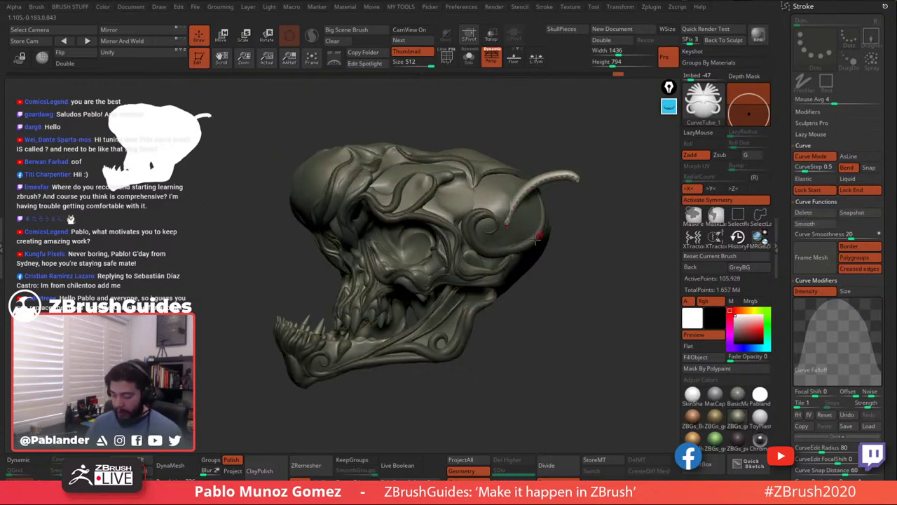
{"action": "key", "text": "ctrl+z"}
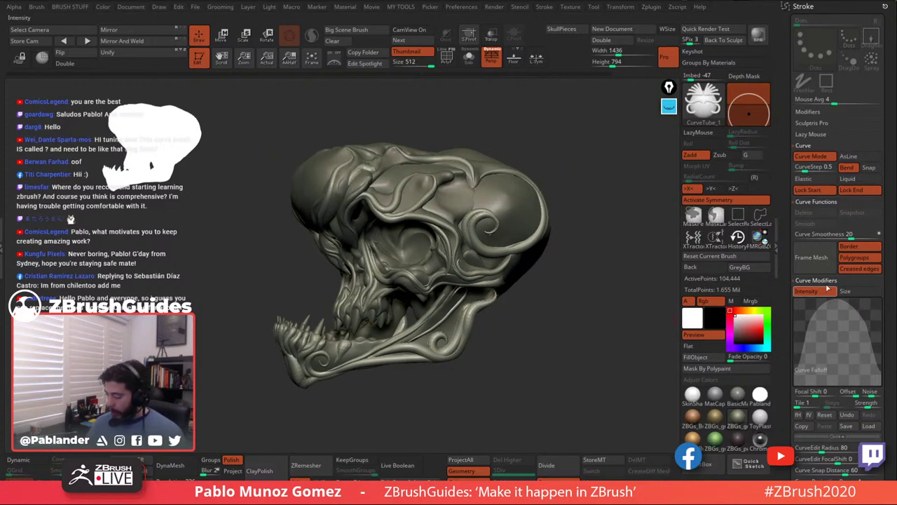
Turn on the AsLine option for the brush's curve stroke.
{"action": "left_click", "coordinate": [869, 158]}
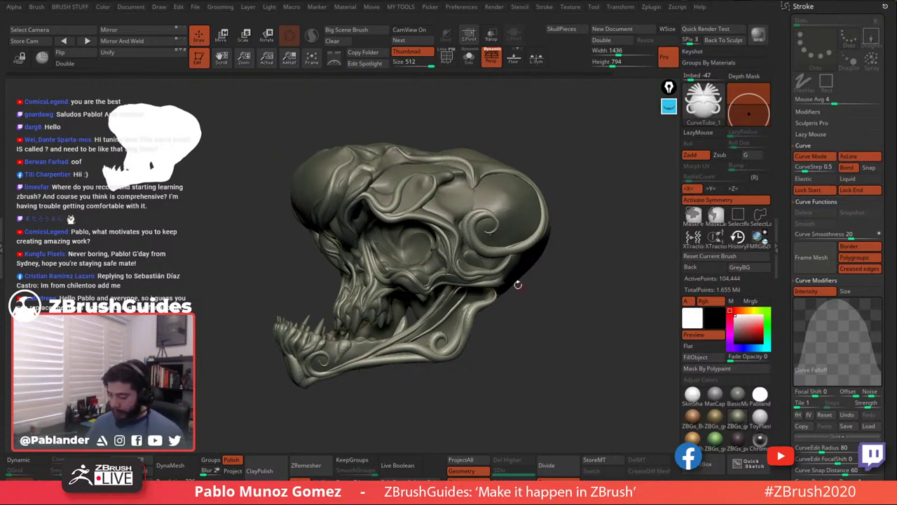
{"action": "left_click_drag", "start_coordinate": [485, 325], "coordinate": [535, 319]}
{"action": "key", "text": "ctrl+z"}
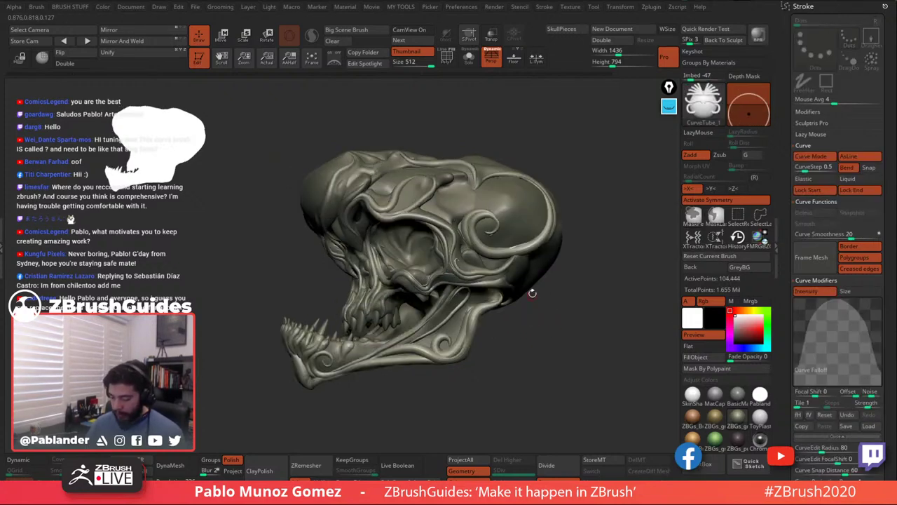
{"action": "left_click_drag", "start_coordinate": [596, 271], "coordinate": [564, 273]}
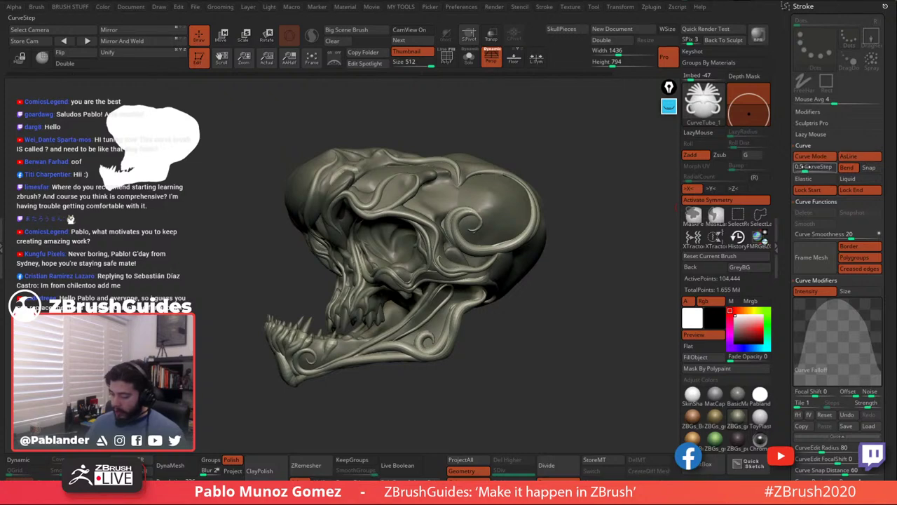
Try a long straight tube from the rear side of the skull down past the jaw, and undo it.
{"action": "left_click_drag", "start_coordinate": [488, 210], "coordinate": [514, 263]}
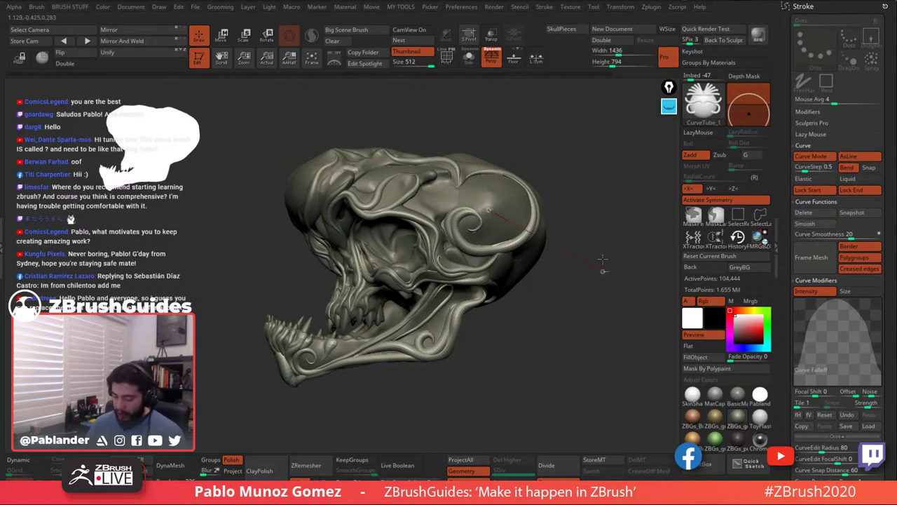
{"action": "left_click_drag", "start_coordinate": [365, 106], "coordinate": [265, 342]}
{"action": "left_click_drag", "start_coordinate": [530, 393], "coordinate": [531, 389]}
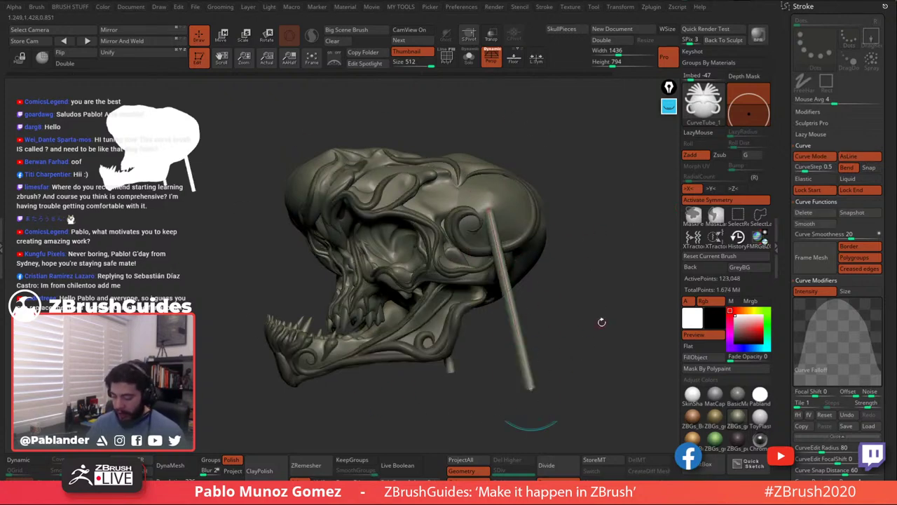
{"action": "left_click_drag", "start_coordinate": [601, 323], "coordinate": [508, 279]}
{"action": "key", "text": "ctrl+z"}
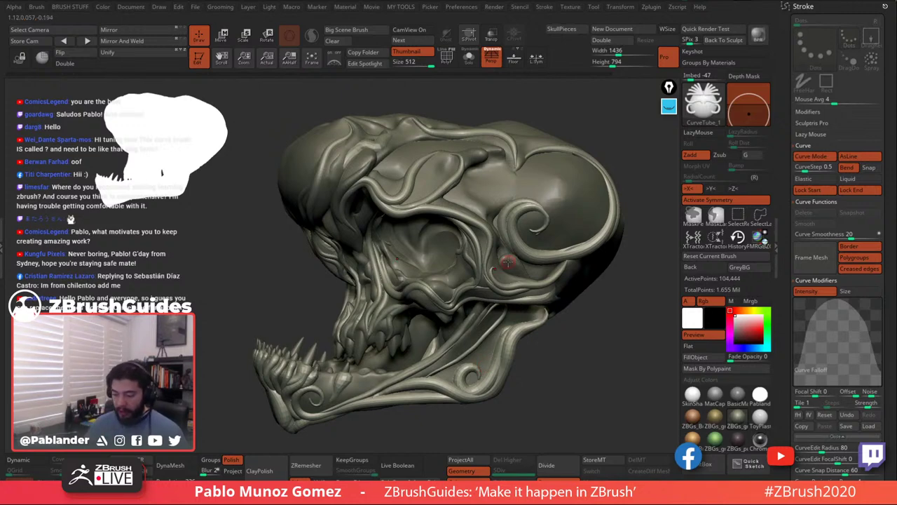
Draw a straight mirrored tube across the eye socket from the brow ridge down to the cheekbone.
{"action": "right_click_drag", "start_coordinate": [526, 235], "coordinate": [471, 187]}
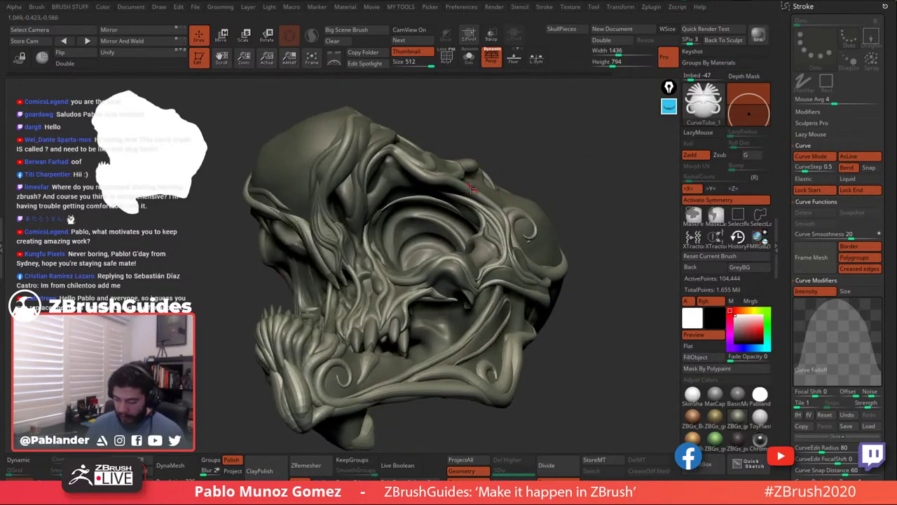
{"action": "left_click_drag", "start_coordinate": [414, 177], "coordinate": [433, 188]}
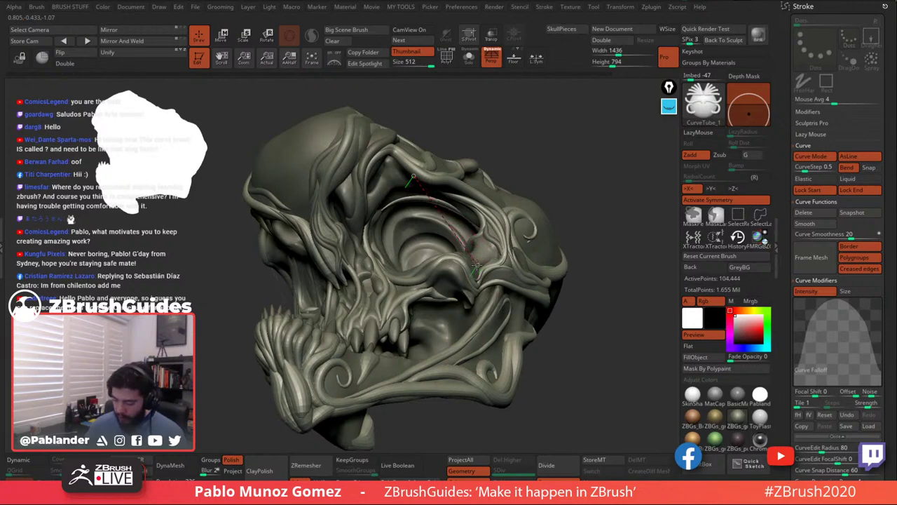
{"action": "left_click_drag", "start_coordinate": [483, 263], "coordinate": [485, 262]}
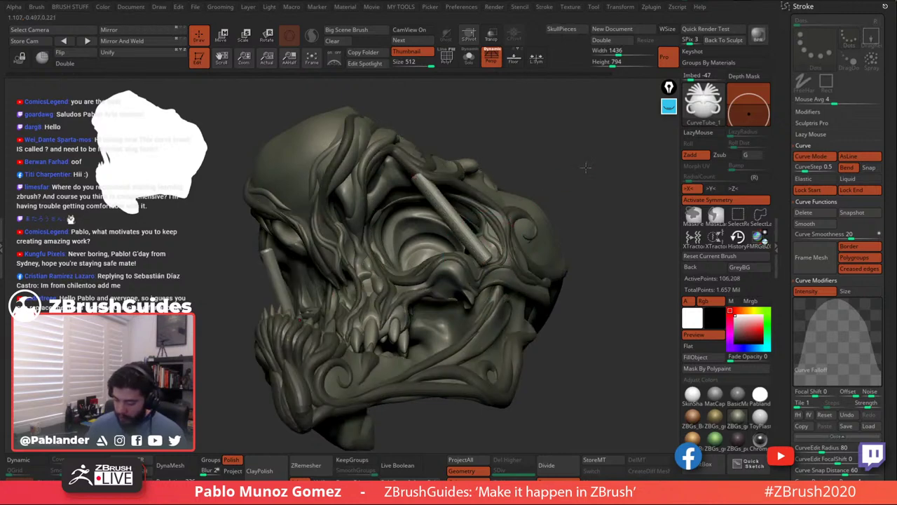
Try to move the straight tube's lower end, undo the deformation, and turn the Bend option back on.
{"action": "right_click_drag", "start_coordinate": [585, 166], "coordinate": [541, 216]}
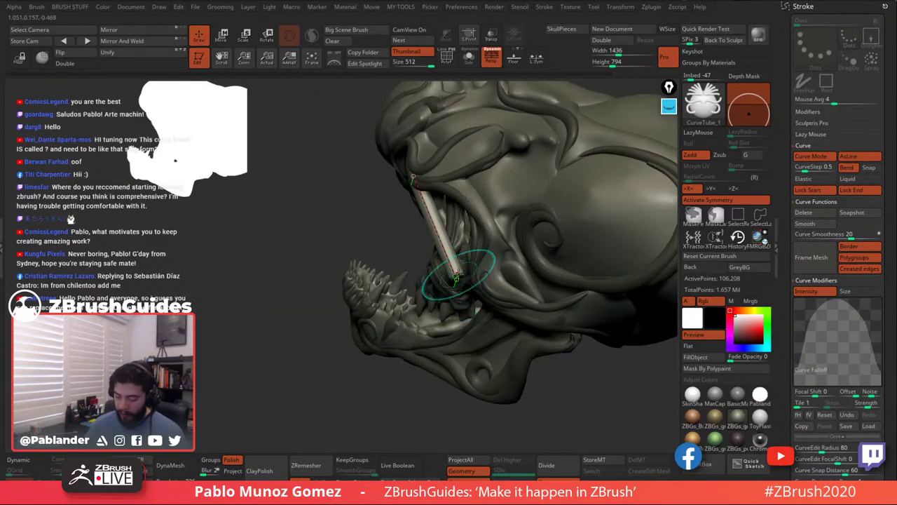
{"action": "left_click_drag", "start_coordinate": [456, 280], "coordinate": [466, 279]}
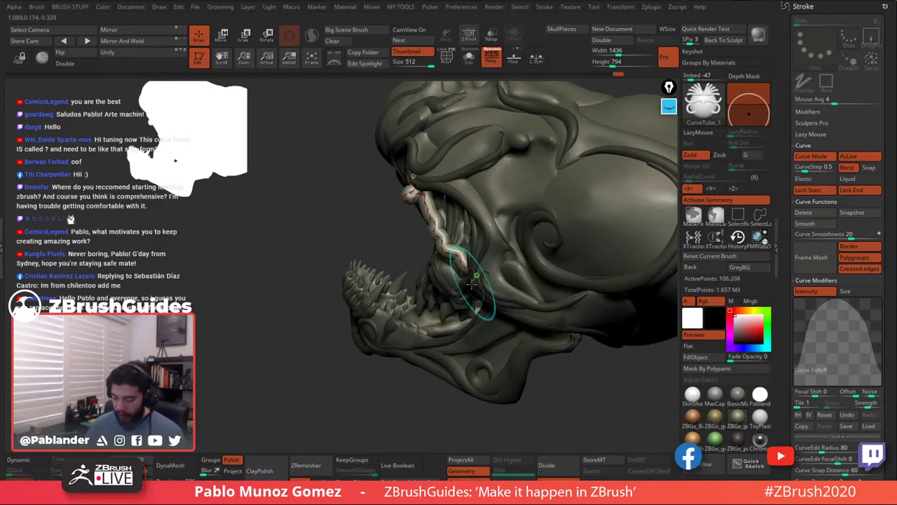
{"action": "key", "text": "ctrl+z"}
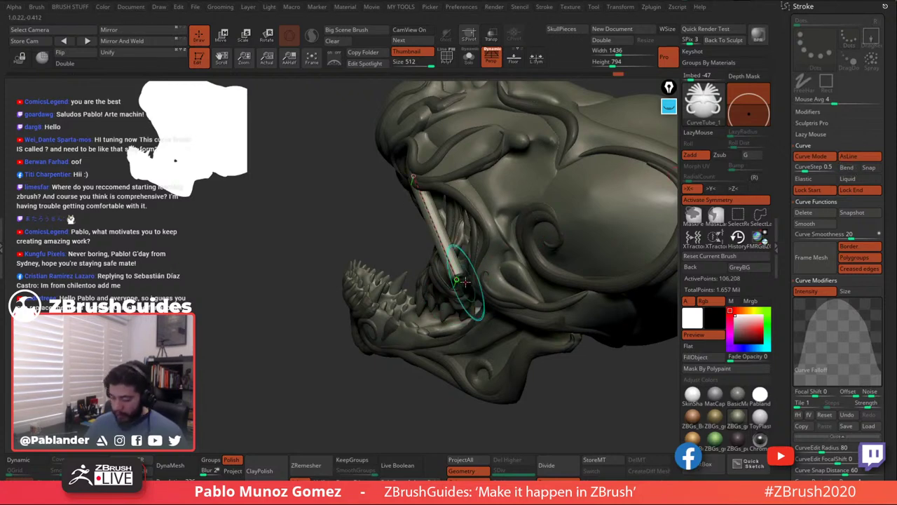
{"action": "left_click", "coordinate": [848, 168]}
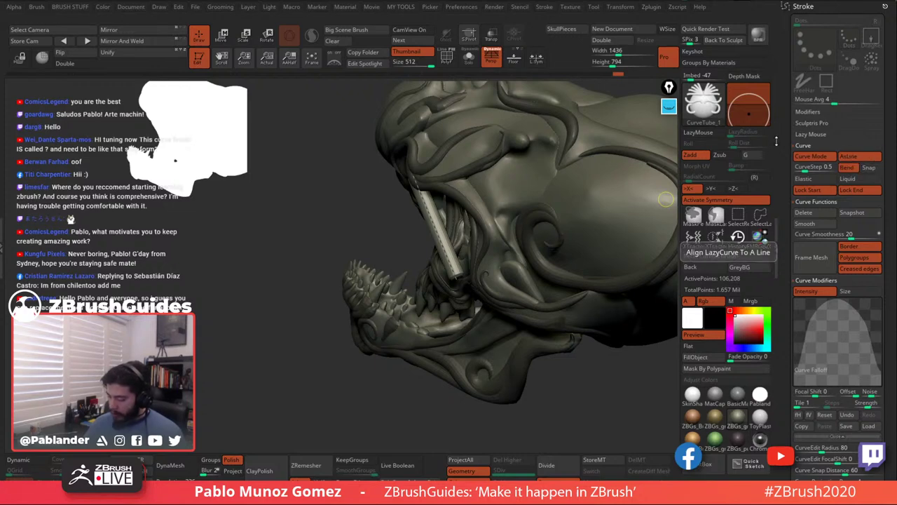
Bend the straight tube outward into an arc over the eye socket.
{"action": "right_click_drag", "start_coordinate": [486, 273], "coordinate": [519, 249]}
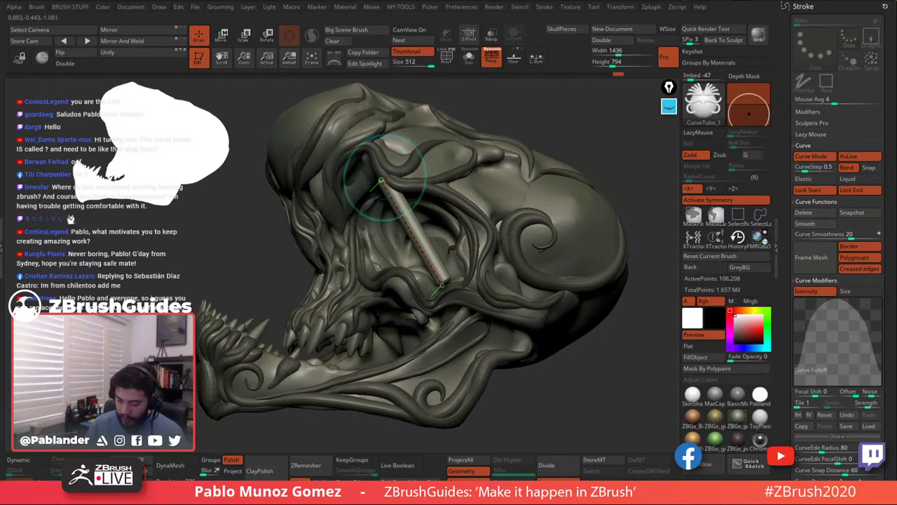
{"action": "mouse_move", "coordinate": [383, 180]}
{"action": "left_mouse_down"}
{"action": "mouse_move", "coordinate": [426, 254]}
{"action": "mouse_move", "coordinate": [417, 238]}
{"action": "left_mouse_up"}
{"action": "right_click_drag", "start_coordinate": [428, 246], "coordinate": [330, 253]}
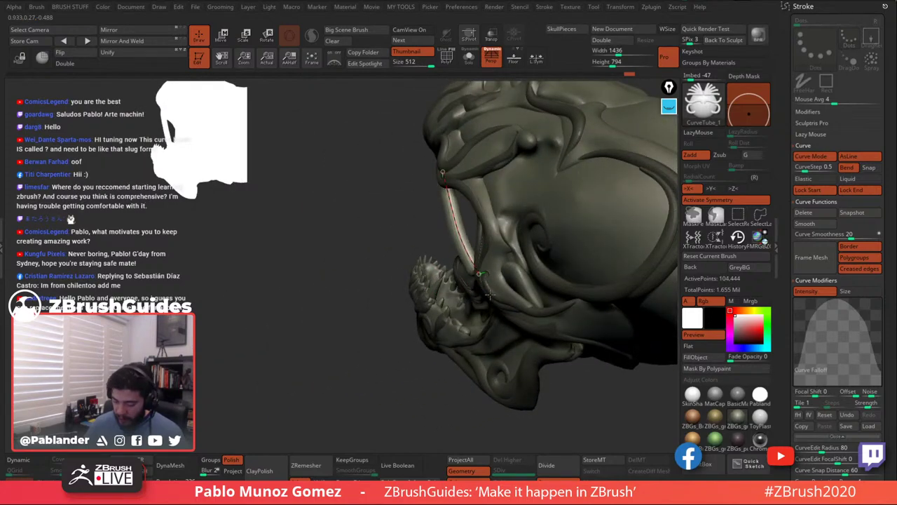
{"action": "mouse_move", "coordinate": [506, 309]}
{"action": "left_mouse_down"}
{"action": "mouse_move", "coordinate": [555, 233]}
{"action": "mouse_move", "coordinate": [614, 204]}
{"action": "left_mouse_up"}
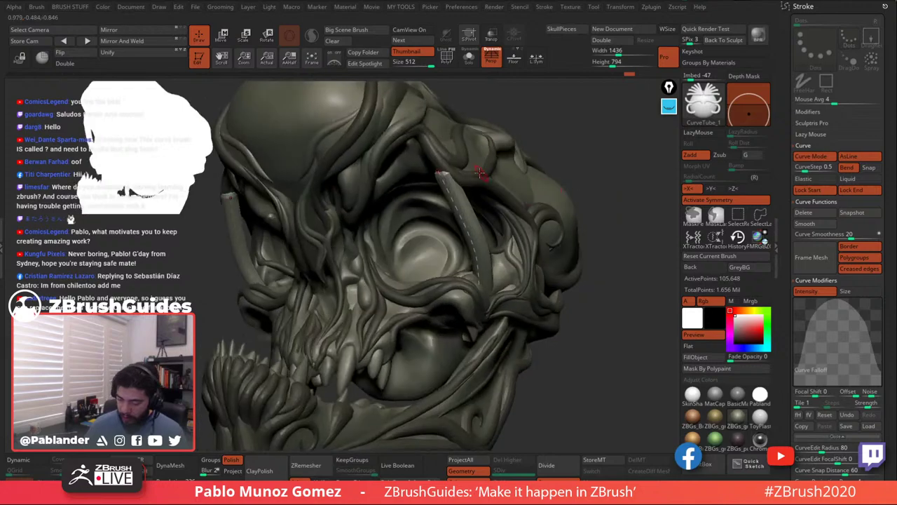
Reposition the arched tube's upper end against the brow and its lower end against the cheekbone.
{"action": "right_click_drag", "start_coordinate": [444, 157], "coordinate": [456, 165]}
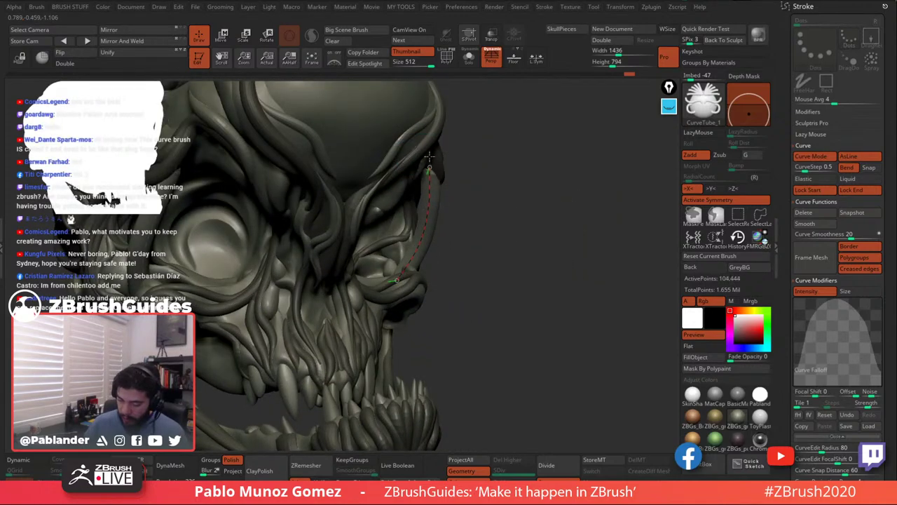
{"action": "left_click_drag", "start_coordinate": [430, 145], "coordinate": [428, 126]}
{"action": "left_click_drag", "start_coordinate": [553, 232], "coordinate": [455, 246]}
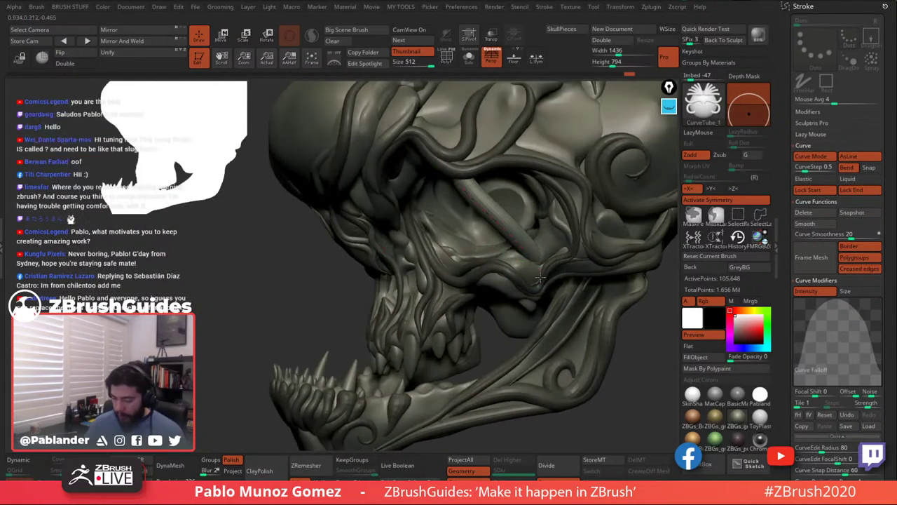
{"action": "right_click_drag", "start_coordinate": [544, 258], "coordinate": [530, 282]}
{"action": "mouse_move", "coordinate": [531, 282]}
{"action": "left_mouse_down"}
{"action": "mouse_move", "coordinate": [481, 296]}
{"action": "mouse_move", "coordinate": [518, 303]}
{"action": "mouse_move", "coordinate": [577, 260]}
{"action": "mouse_move", "coordinate": [545, 270]}
{"action": "left_mouse_up"}
{"action": "mouse_move", "coordinate": [499, 240]}
{"action": "left_mouse_down"}
{"action": "mouse_move", "coordinate": [545, 281]}
{"action": "mouse_move", "coordinate": [499, 308]}
{"action": "mouse_move", "coordinate": [484, 296]}
{"action": "left_mouse_up"}
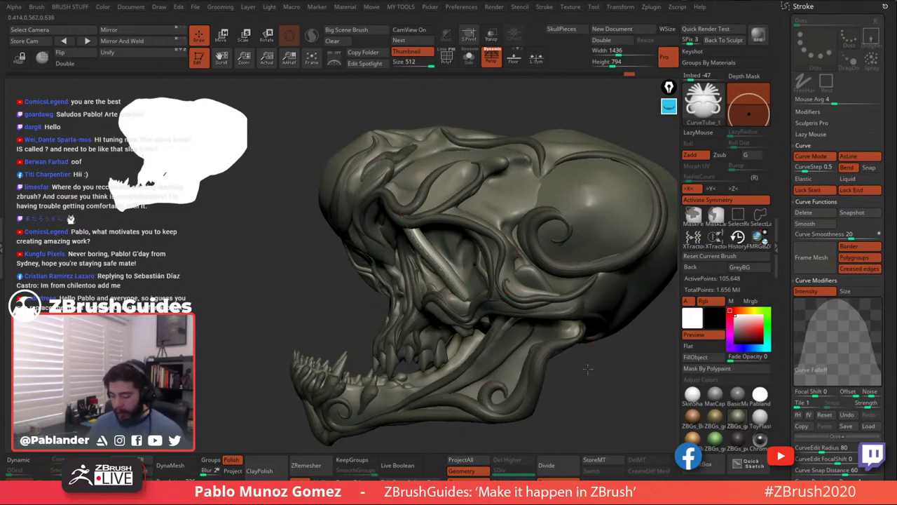
Reduce the brush size and update the eye-socket tube to make it thinner.
{"action": "left_click_drag", "start_coordinate": [587, 367], "coordinate": [580, 333]}
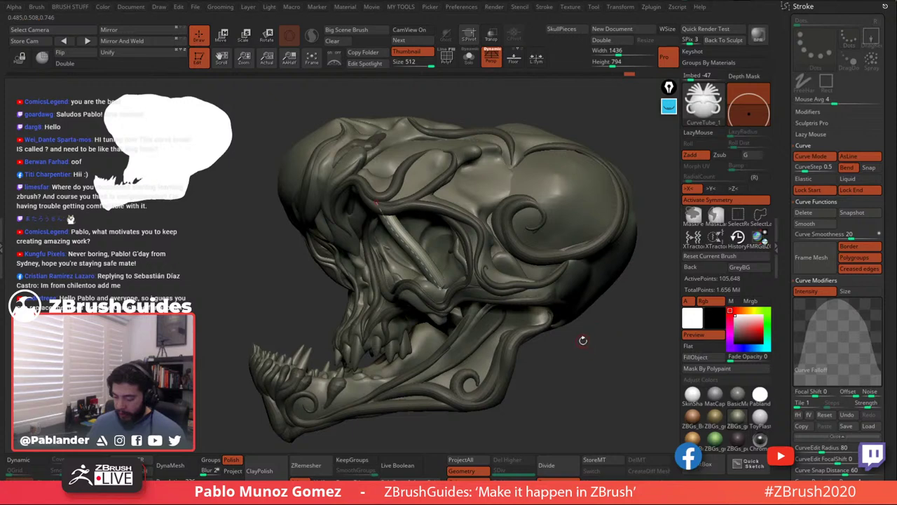
{"action": "right_click", "coordinate": [585, 340]}
{"action": "right_click", "coordinate": [588, 337]}
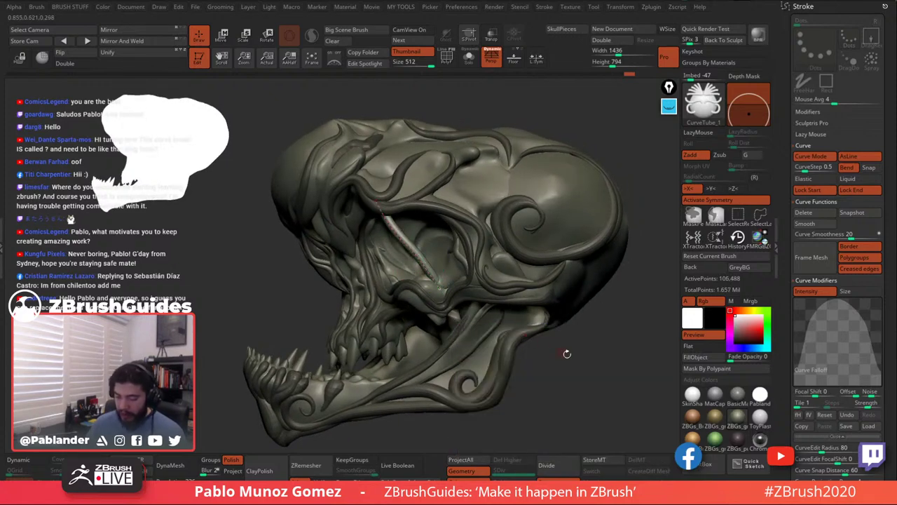
{"action": "left_click_drag", "start_coordinate": [585, 368], "coordinate": [581, 362]}
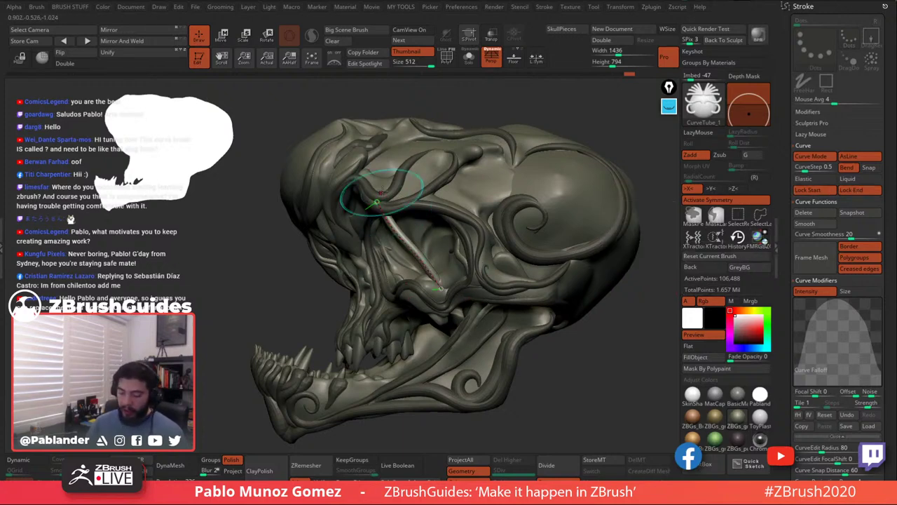
Turn on the Liquid curve option, try pulling the tube's middle far out in front of the face, and undo the pull.
{"action": "left_click", "coordinate": [857, 180]}
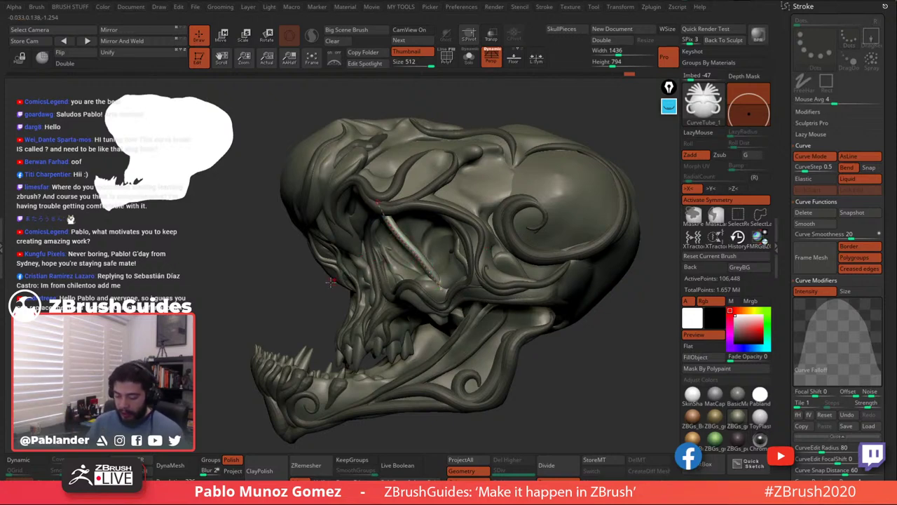
{"action": "left_click_drag", "start_coordinate": [395, 250], "coordinate": [302, 319]}
{"action": "left_click_drag", "start_coordinate": [560, 365], "coordinate": [519, 362]}
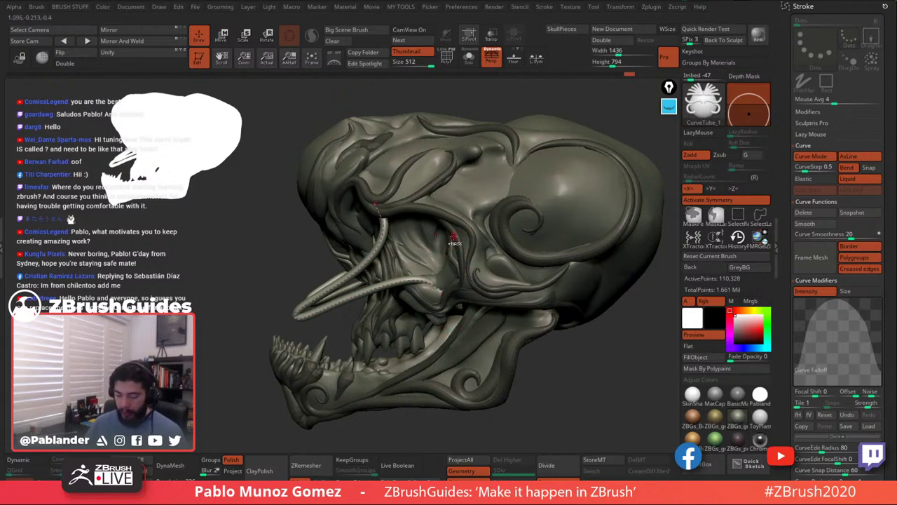
{"action": "key", "text": "ctrl+z"}
Bend the middle of the eye-socket tube towards the rear, using CurveEdit Radius values of 12 and 71.
{"action": "right_click_drag", "start_coordinate": [412, 251], "coordinate": [433, 245]}
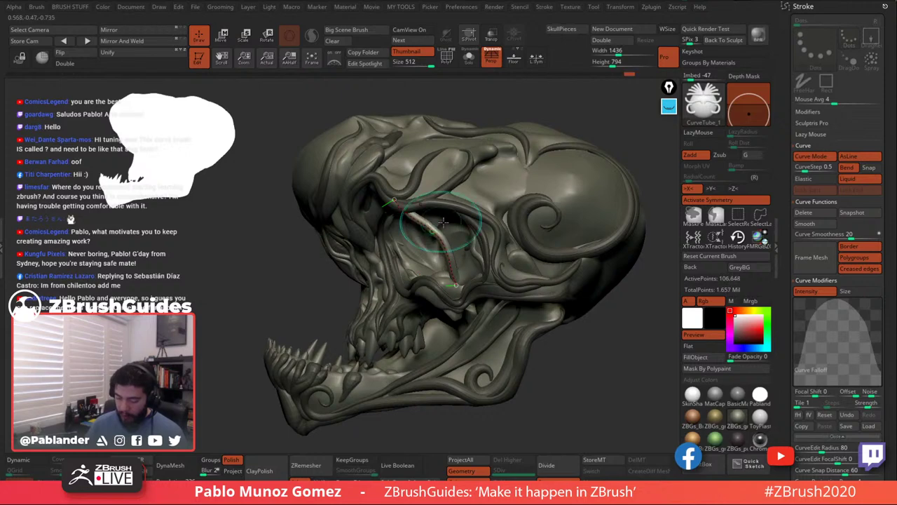
{"action": "key", "text": "space"}
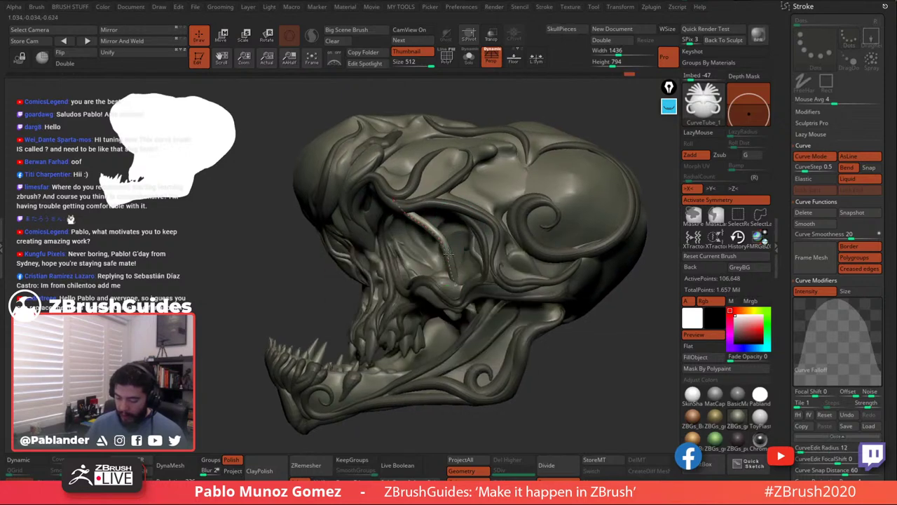
{"action": "key", "text": "space"}
{"action": "left_click_drag", "start_coordinate": [442, 258], "coordinate": [454, 250]}
{"action": "left_click", "coordinate": [452, 254]}
{"action": "key", "text": "space"}
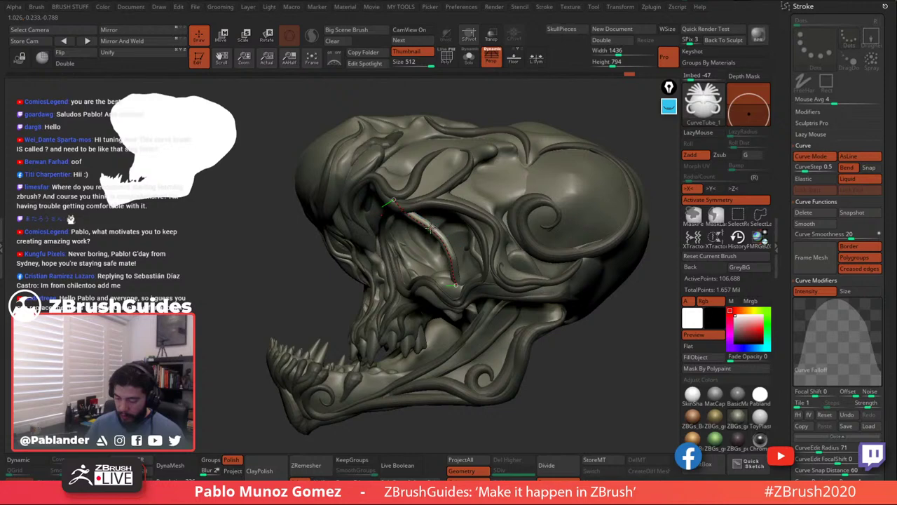
Refine the tube's lower section so it curves along the outer side of the eye socket to the cheekbone.
{"action": "right_click_drag", "start_coordinate": [469, 191], "coordinate": [534, 201]}
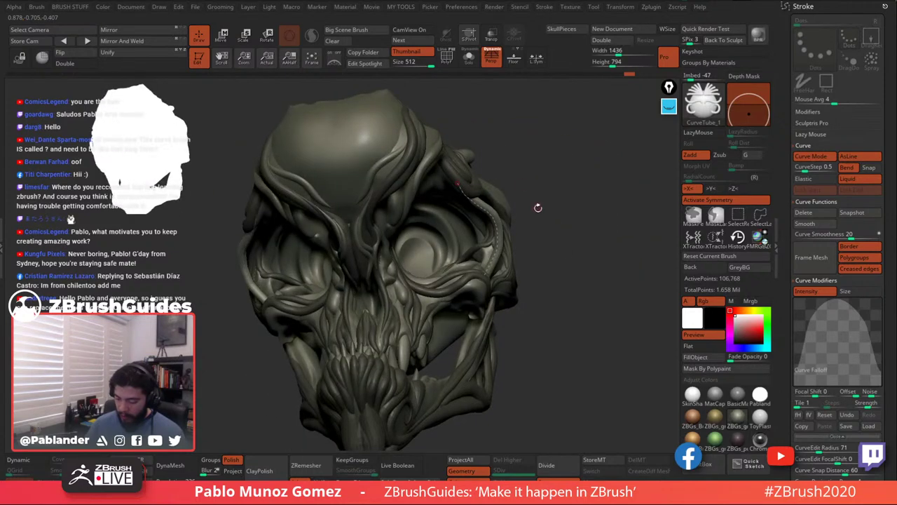
{"action": "left_click_drag", "start_coordinate": [494, 260], "coordinate": [495, 268]}
{"action": "right_click_drag", "start_coordinate": [556, 198], "coordinate": [522, 216]}
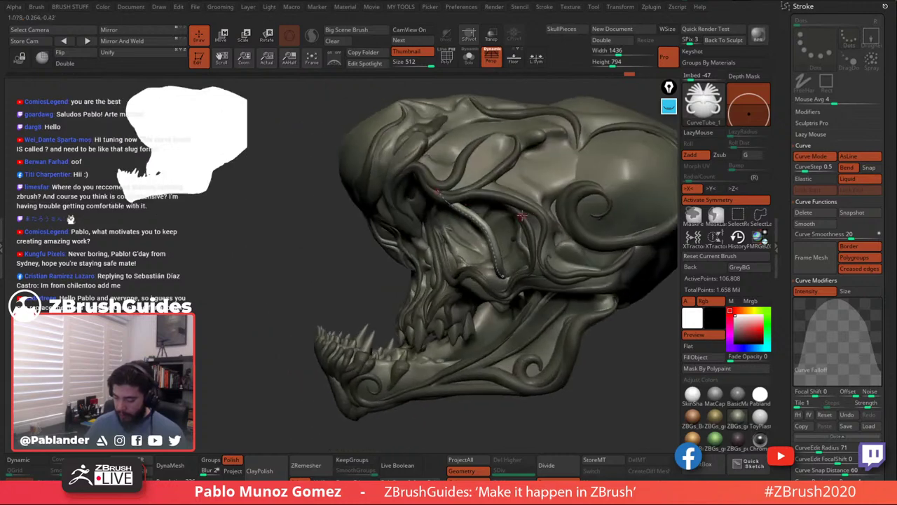
{"action": "left_click", "coordinate": [566, 177]}
{"action": "right_click_drag", "start_coordinate": [544, 223], "coordinate": [494, 240]}
{"action": "key", "text": "ctrl+z"}
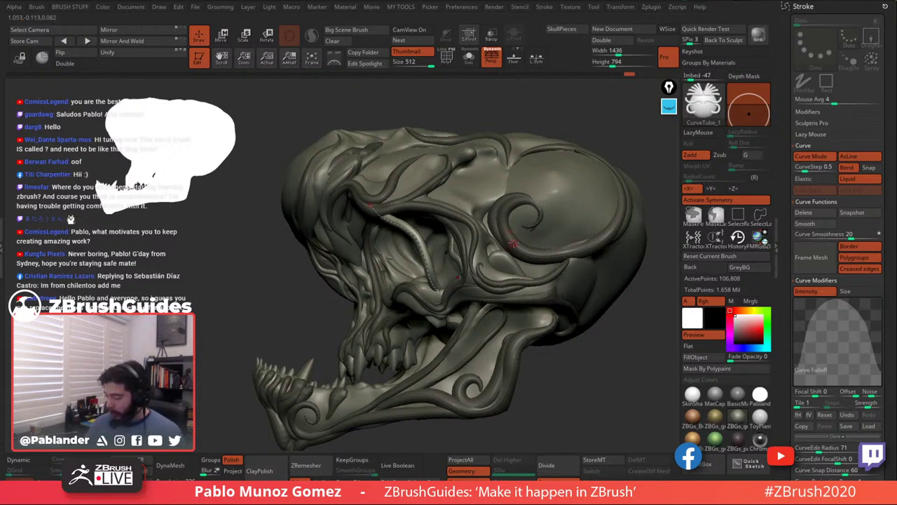
{"action": "right_click_drag", "start_coordinate": [530, 225], "coordinate": [500, 237]}
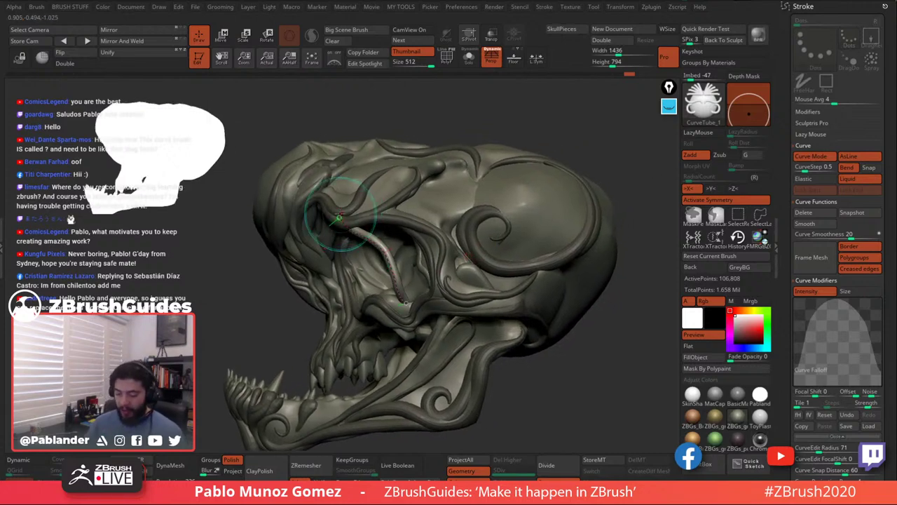
{"action": "right_click_drag", "start_coordinate": [456, 282], "coordinate": [473, 273], "text": "alt"}
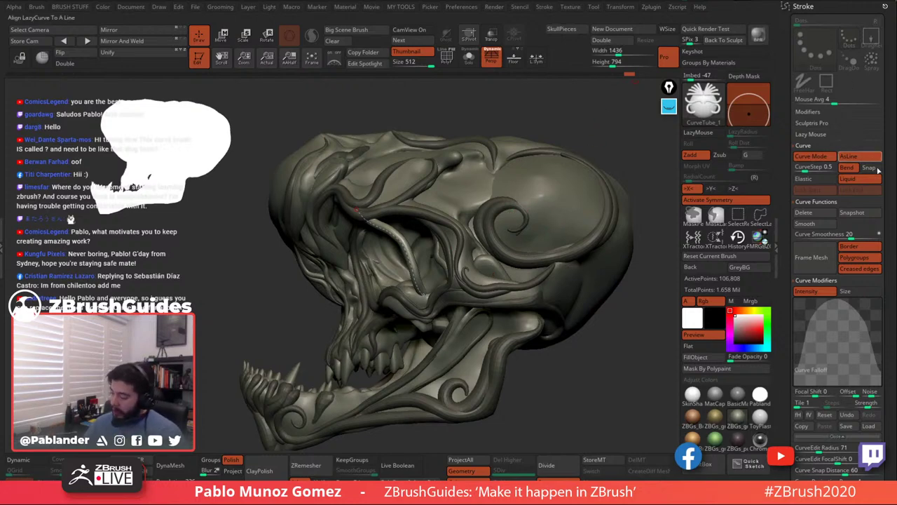
Snapshot the curve to keep the first tube, and pull a second tube away from it over the eye socket.
{"action": "scroll", "coordinate": [885, 192], "scroll_direction": "down", "scroll_amount": 1}
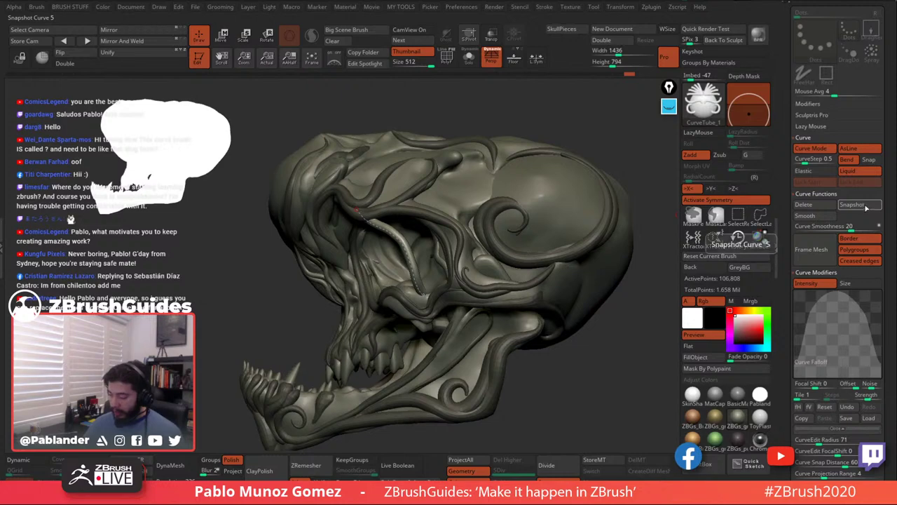
{"action": "left_click", "coordinate": [865, 206]}
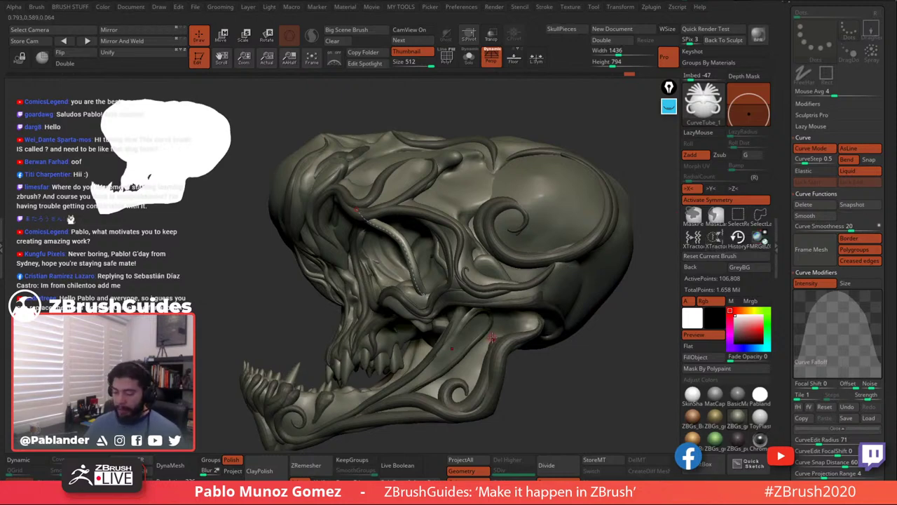
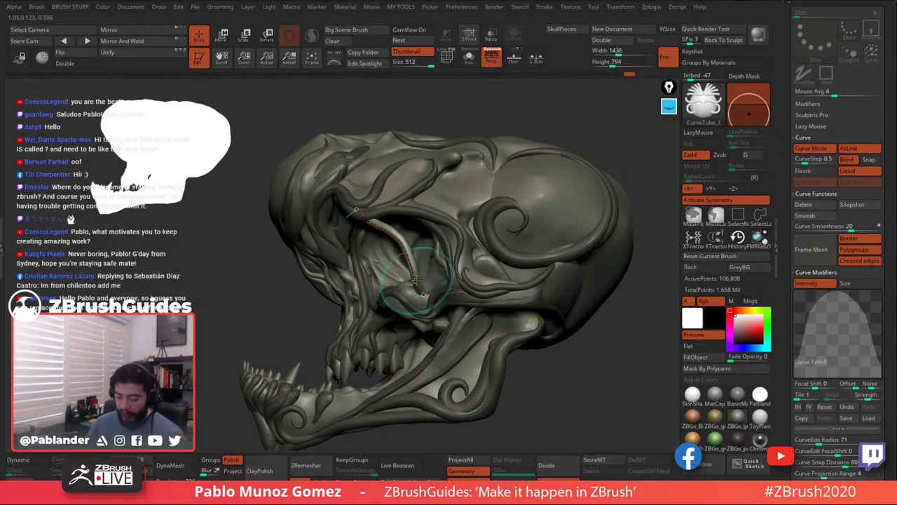
{"action": "mouse_move", "coordinate": [414, 277]}
{"action": "left_mouse_down"}
{"action": "mouse_move", "coordinate": [424, 279]}
{"action": "mouse_move", "coordinate": [419, 267]}
{"action": "mouse_move", "coordinate": [392, 261]}
{"action": "mouse_move", "coordinate": [382, 238]}
{"action": "mouse_move", "coordinate": [402, 228]}
{"action": "left_mouse_up"}
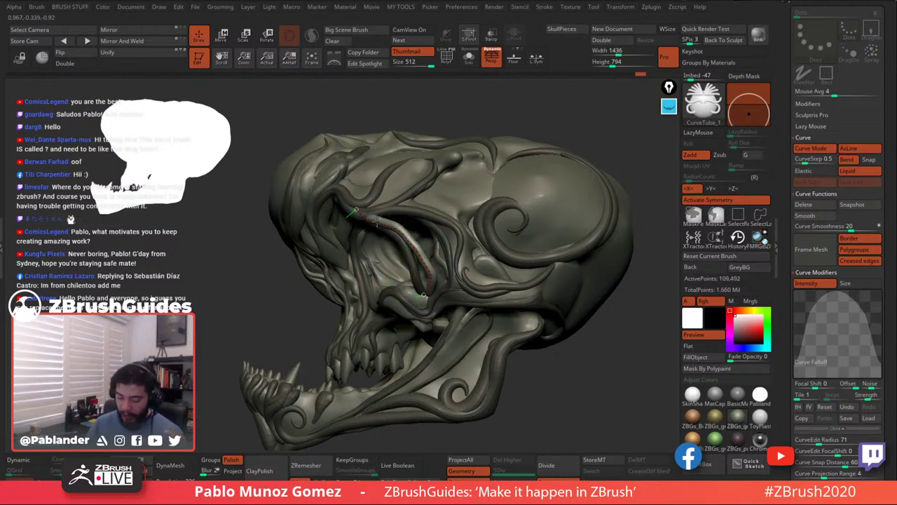
Shape the upper section of the second tube into its own curve below the brow.
{"action": "right_click_drag", "start_coordinate": [440, 222], "coordinate": [484, 172]}
{"action": "left_click_drag", "start_coordinate": [422, 196], "coordinate": [412, 199]}
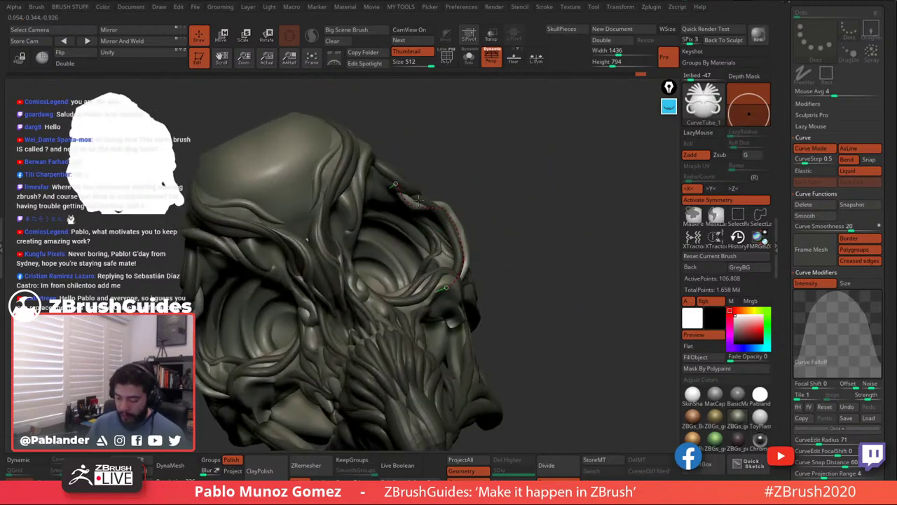
{"action": "right_click_drag", "start_coordinate": [475, 170], "coordinate": [442, 194]}
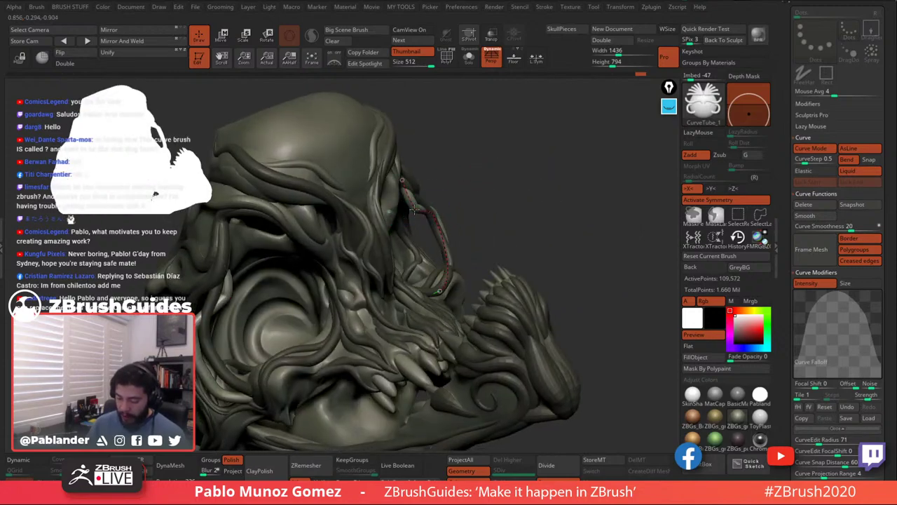
{"action": "left_click_drag", "start_coordinate": [487, 162], "coordinate": [459, 212]}
{"action": "right_click_drag", "start_coordinate": [460, 212], "coordinate": [450, 214]}
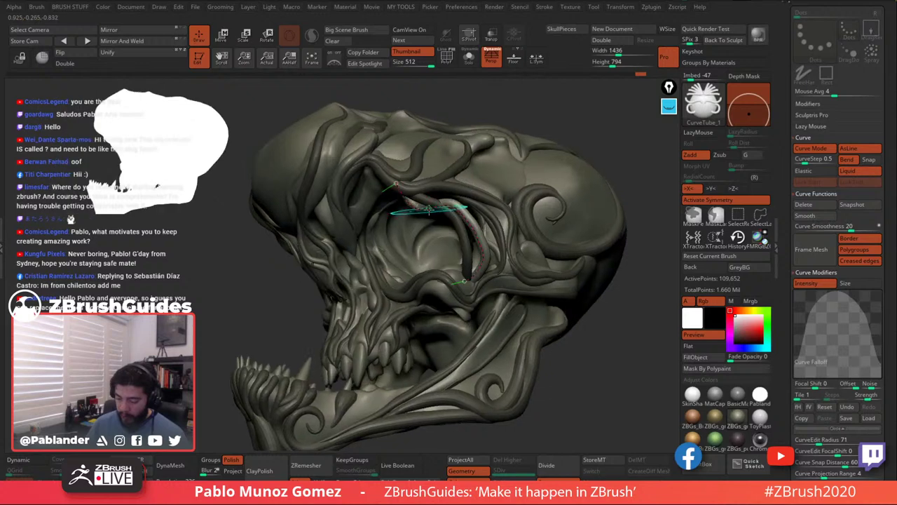
Refine the middle and lower sections of the second tube so it follows the outer eye socket towards the cheekbone.
{"action": "left_click_drag", "start_coordinate": [434, 209], "coordinate": [438, 223]}
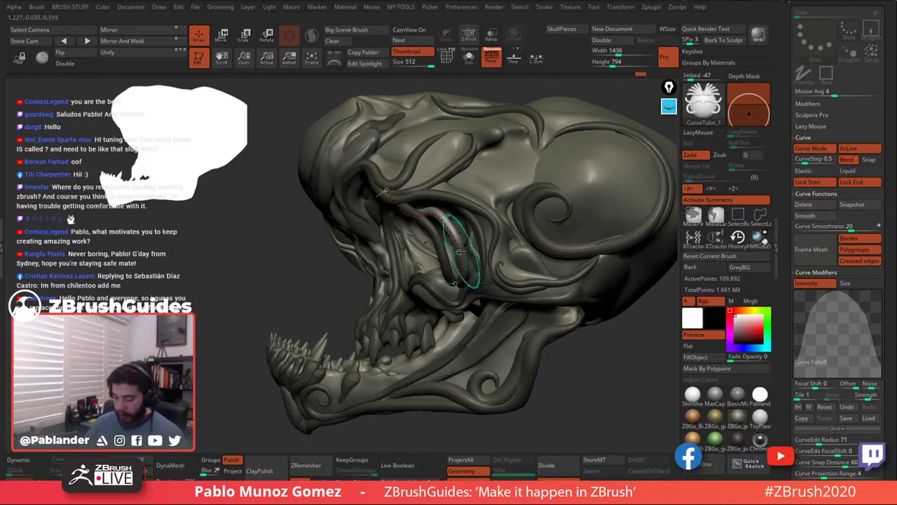
{"action": "left_click", "coordinate": [442, 217]}
{"action": "right_click_drag", "start_coordinate": [365, 222], "coordinate": [438, 223]}
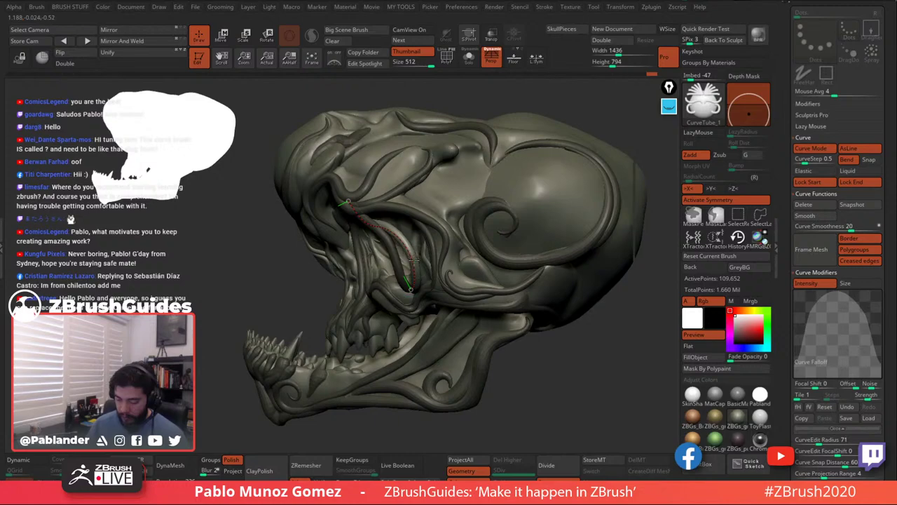
{"action": "mouse_move", "coordinate": [350, 207]}
{"action": "right_mouse_down"}
{"action": "mouse_move", "coordinate": [403, 171]}
{"action": "mouse_move", "coordinate": [457, 169]}
{"action": "mouse_move", "coordinate": [563, 347]}
{"action": "mouse_move", "coordinate": [546, 342]}
{"action": "mouse_move", "coordinate": [547, 314]}
{"action": "mouse_move", "coordinate": [509, 268]}
{"action": "mouse_move", "coordinate": [545, 276]}
{"action": "mouse_move", "coordinate": [524, 265]}
{"action": "right_mouse_up"}
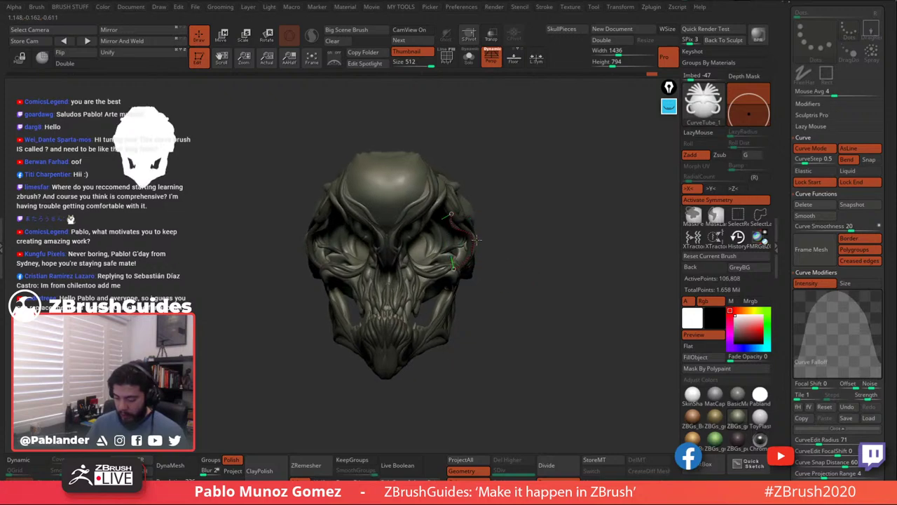
{"action": "right_click_drag", "start_coordinate": [522, 233], "coordinate": [387, 325]}
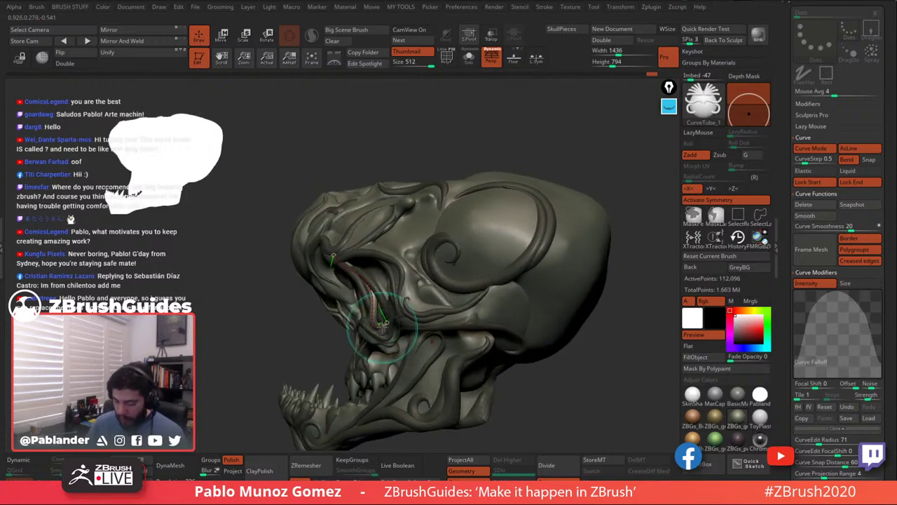
{"action": "mouse_move", "coordinate": [492, 275]}
{"action": "right_mouse_down"}
{"action": "mouse_move", "coordinate": [494, 258]}
{"action": "mouse_move", "coordinate": [446, 317]}
{"action": "mouse_move", "coordinate": [413, 324]}
{"action": "mouse_move", "coordinate": [436, 363]}
{"action": "mouse_move", "coordinate": [405, 328]}
{"action": "right_mouse_up"}
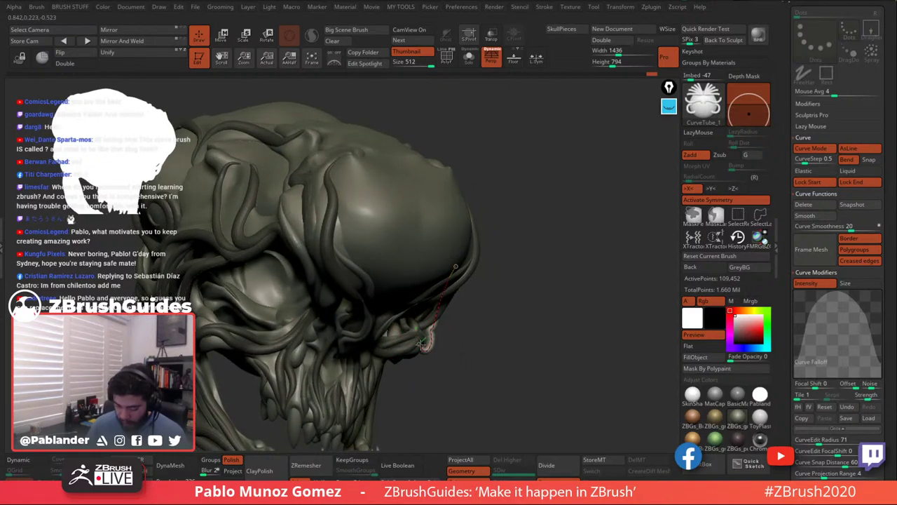
Bend the second tube's lower end inward beneath the eye socket, above the cheekbone.
{"action": "left_click_drag", "start_coordinate": [423, 343], "coordinate": [420, 342]}
{"action": "left_click_drag", "start_coordinate": [487, 336], "coordinate": [413, 315]}
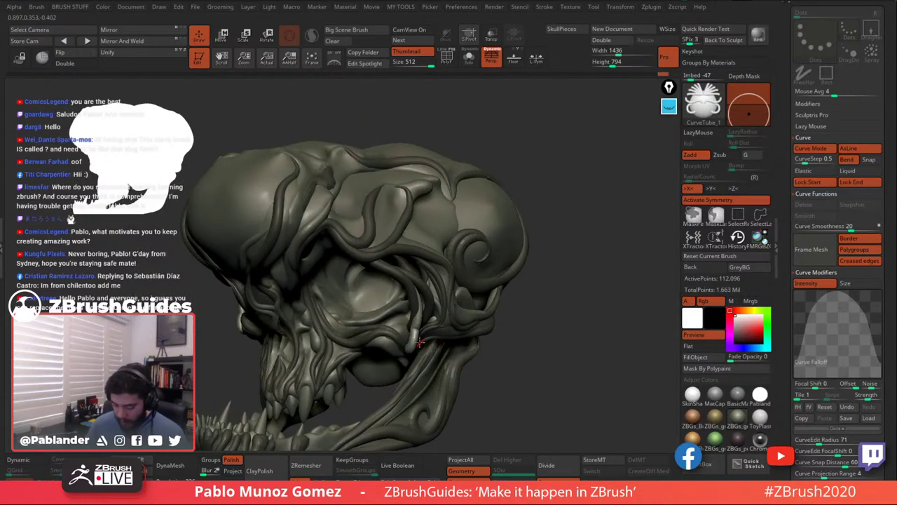
{"action": "left_click_drag", "start_coordinate": [352, 246], "coordinate": [415, 341]}
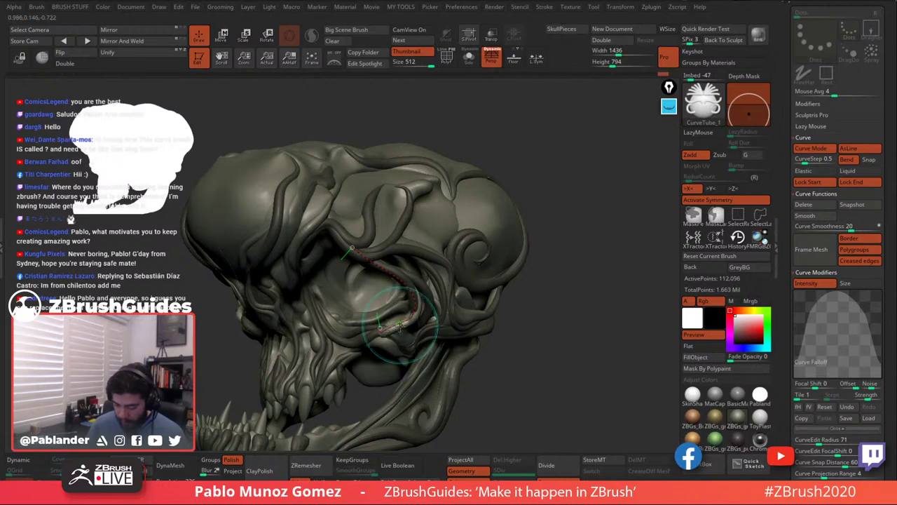
{"action": "left_click_drag", "start_coordinate": [401, 325], "coordinate": [405, 335]}
{"action": "mouse_move", "coordinate": [418, 334]}
{"action": "right_mouse_down"}
{"action": "mouse_move", "coordinate": [412, 322]}
{"action": "mouse_move", "coordinate": [376, 335]}
{"action": "mouse_move", "coordinate": [423, 350]}
{"action": "mouse_move", "coordinate": [407, 329]}
{"action": "mouse_move", "coordinate": [399, 275]}
{"action": "right_mouse_up"}
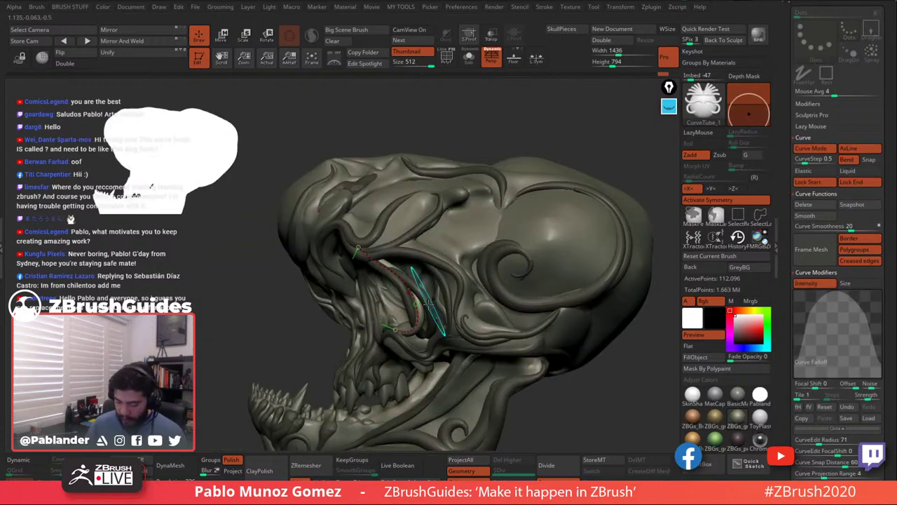
Turn on the Liquid curve option, adjust the tube's upper section below the brow, and release the curve.
{"action": "right_click_drag", "start_coordinate": [486, 269], "coordinate": [499, 254]}
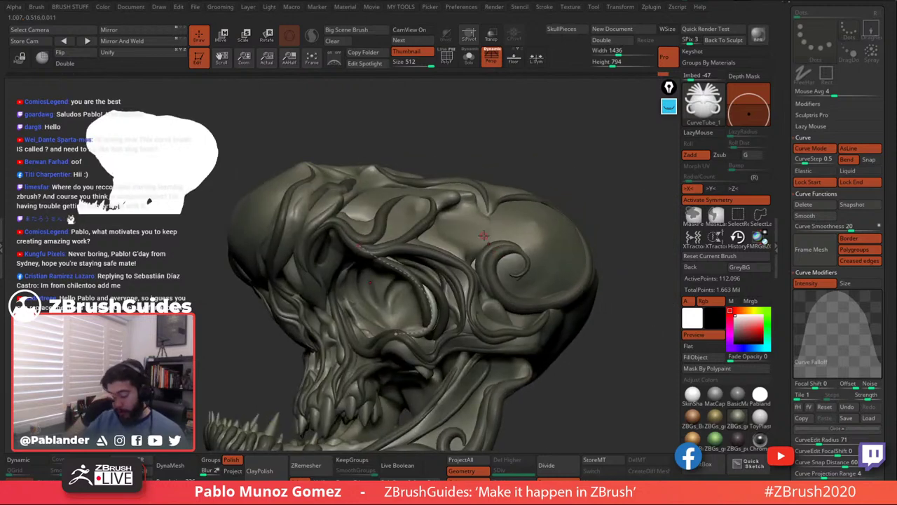
{"action": "right_click_drag", "start_coordinate": [524, 286], "coordinate": [418, 280]}
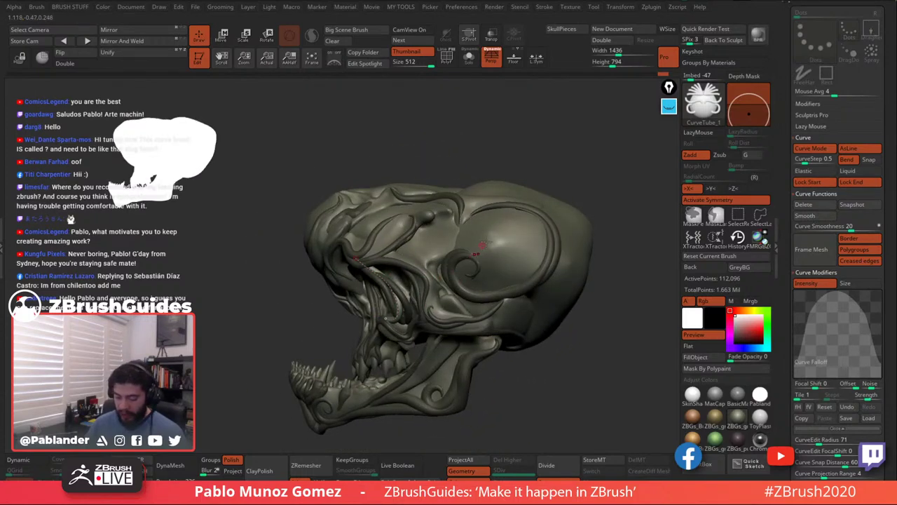
{"action": "right_click_drag", "start_coordinate": [482, 244], "coordinate": [456, 262]}
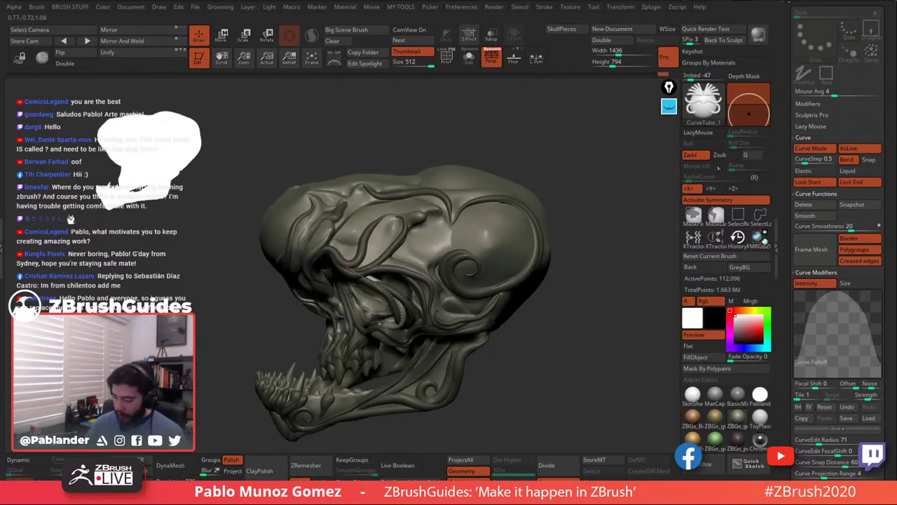
{"action": "left_click", "coordinate": [864, 174]}
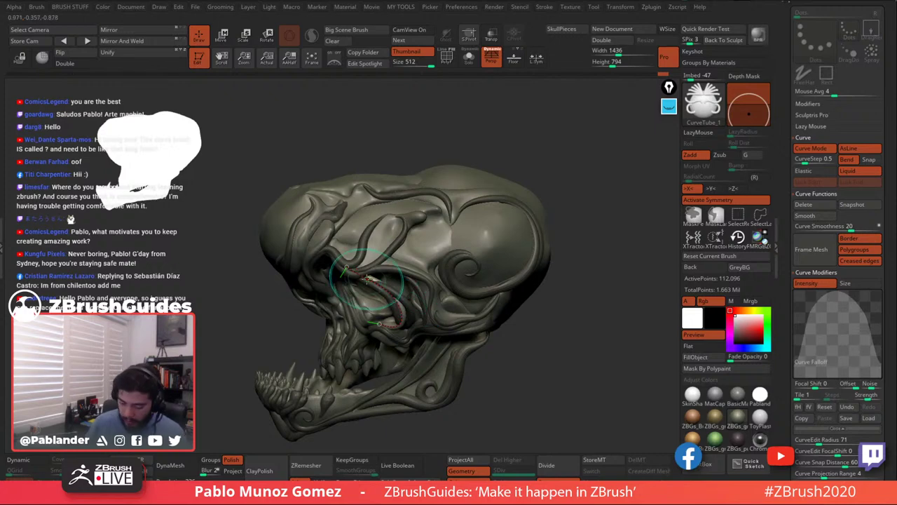
{"action": "left_click_drag", "start_coordinate": [366, 279], "coordinate": [366, 278]}
{"action": "left_click", "coordinate": [431, 227]}
{"action": "right_click_drag", "start_coordinate": [439, 251], "coordinate": [506, 247]}
{"action": "left_click_drag", "start_coordinate": [394, 257], "coordinate": [396, 271]}
{"action": "left_click", "coordinate": [447, 241]}
{"action": "right_click_drag", "start_coordinate": [545, 201], "coordinate": [519, 241]}
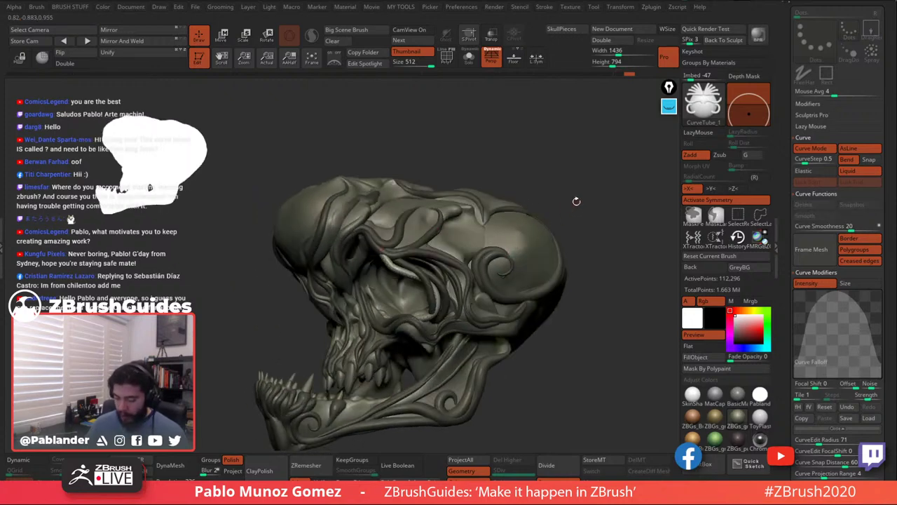
{"action": "right_click_drag", "start_coordinate": [576, 201], "coordinate": [548, 236]}
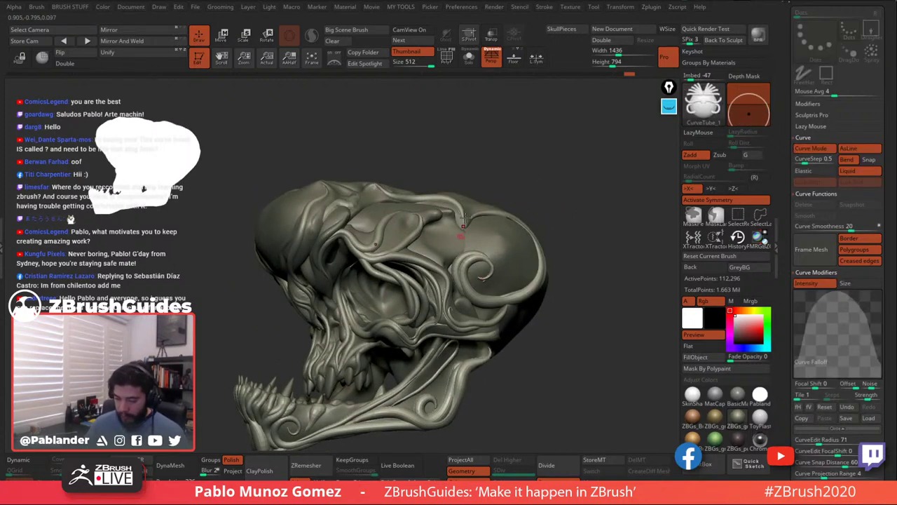
Shift the upper ends of the eye-socket tubes at the inner brow with the Move Topological brush.
{"action": "left_click", "coordinate": [470, 59]}
{"action": "right_click_drag", "start_coordinate": [440, 195], "coordinate": [442, 239], "text": "ctrl"}
{"action": "left_click", "coordinate": [472, 59]}
{"action": "key", "text": "space"}
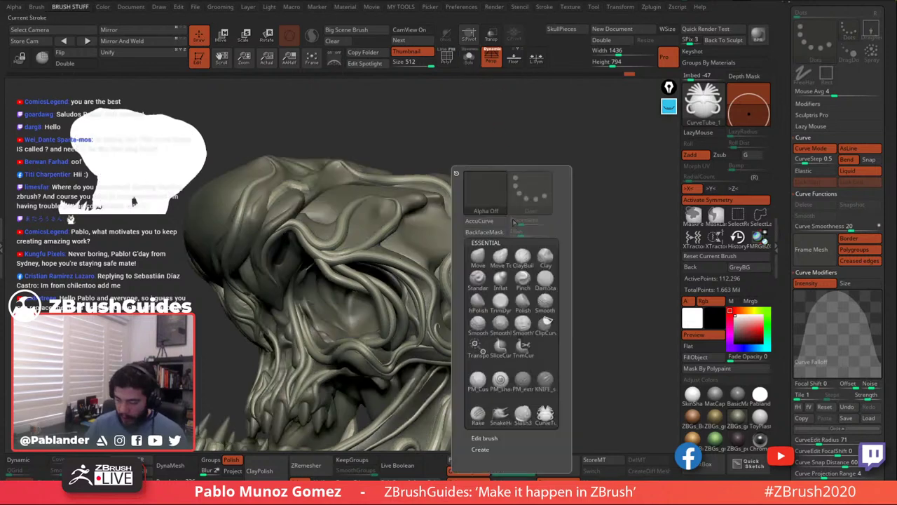
{"action": "left_click", "coordinate": [503, 259]}
{"action": "right_click_drag", "start_coordinate": [417, 281], "coordinate": [473, 259], "text": "alt"}
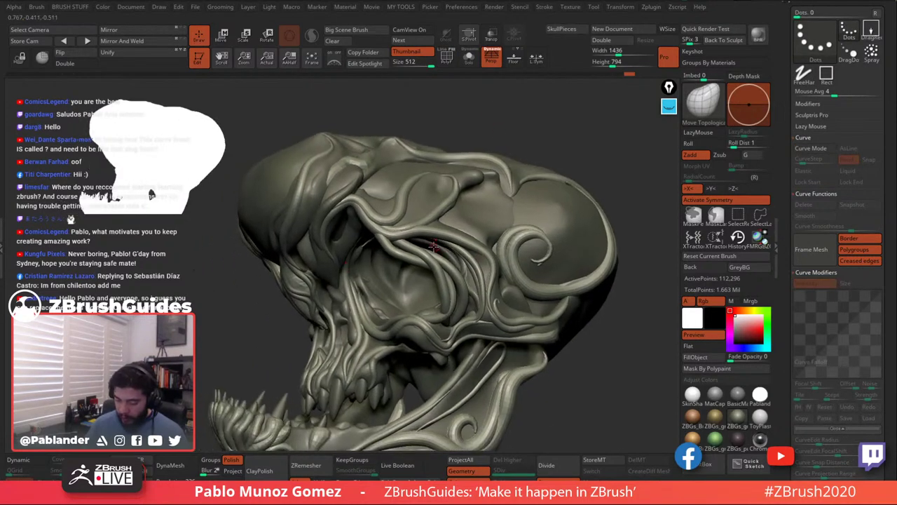
{"action": "key", "text": "space"}
{"action": "key", "text": "space"}
{"action": "left_click_drag", "start_coordinate": [369, 237], "coordinate": [378, 237]}
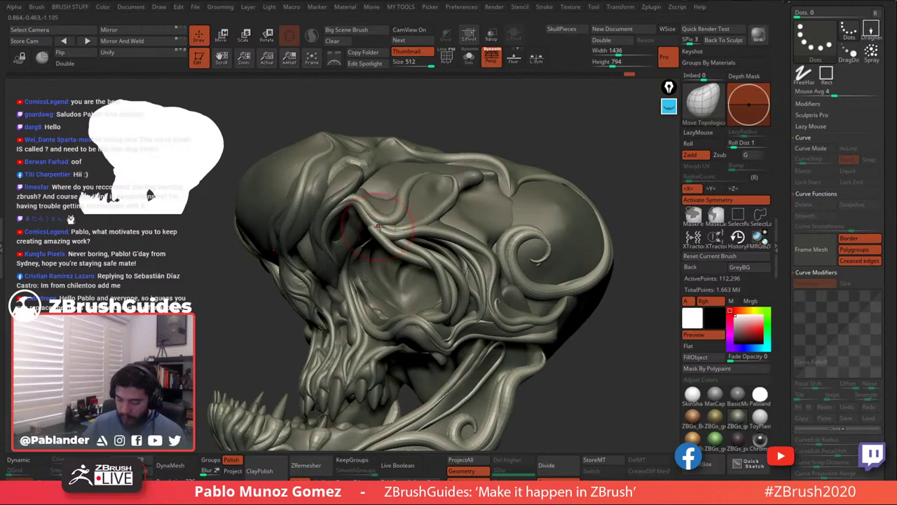
{"action": "right_click_drag", "start_coordinate": [384, 233], "coordinate": [369, 225]}
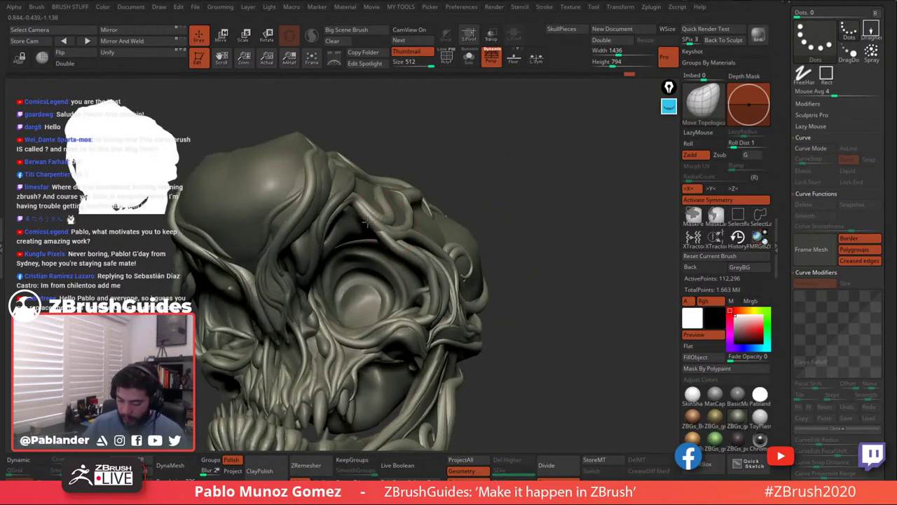
{"action": "right_click_drag", "start_coordinate": [412, 207], "coordinate": [407, 306]}
{"action": "right_click", "coordinate": [371, 339]}
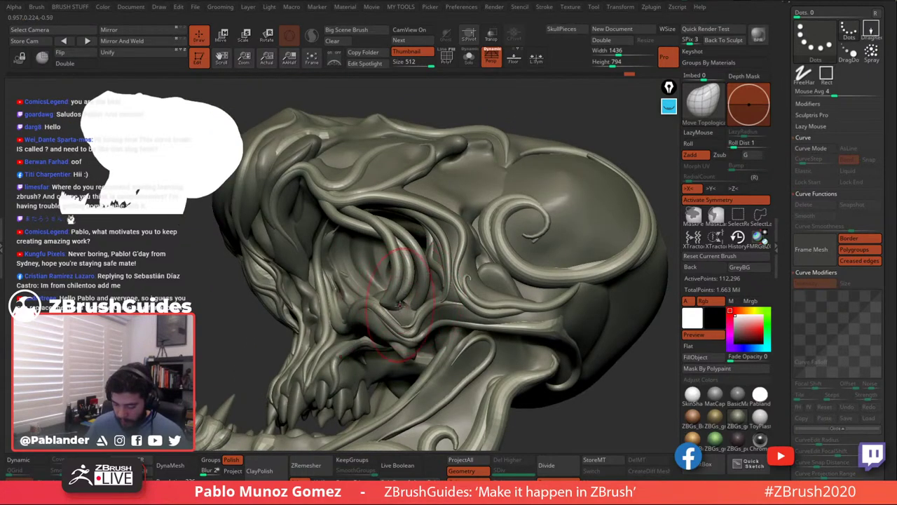
Reposition the lower ends of the tubes so they settle against the cheekbone strands.
{"action": "right_click_drag", "start_coordinate": [397, 309], "coordinate": [415, 306]}
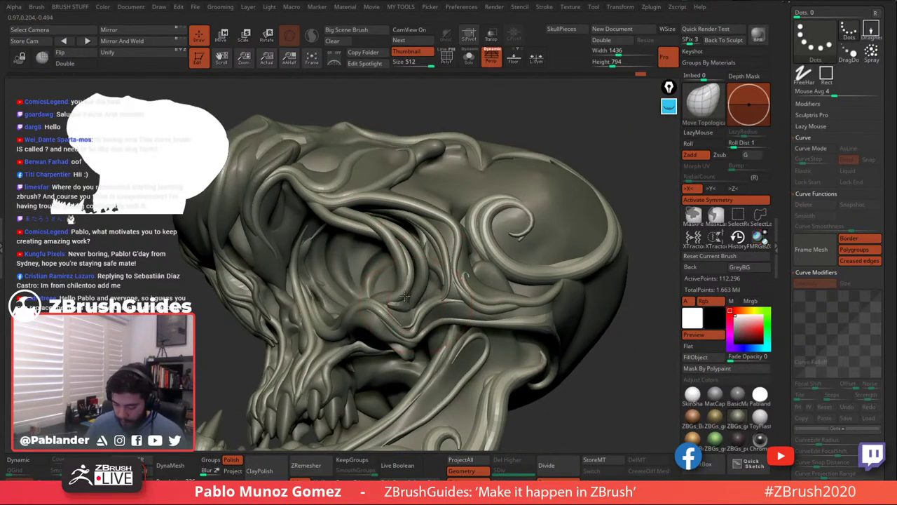
{"action": "key", "text": "space"}
{"action": "left_click_drag", "start_coordinate": [436, 295], "coordinate": [427, 295]}
{"action": "mouse_move", "coordinate": [428, 297]}
{"action": "right_mouse_down"}
{"action": "mouse_move", "coordinate": [411, 303]}
{"action": "mouse_move", "coordinate": [439, 273]}
{"action": "right_mouse_up"}
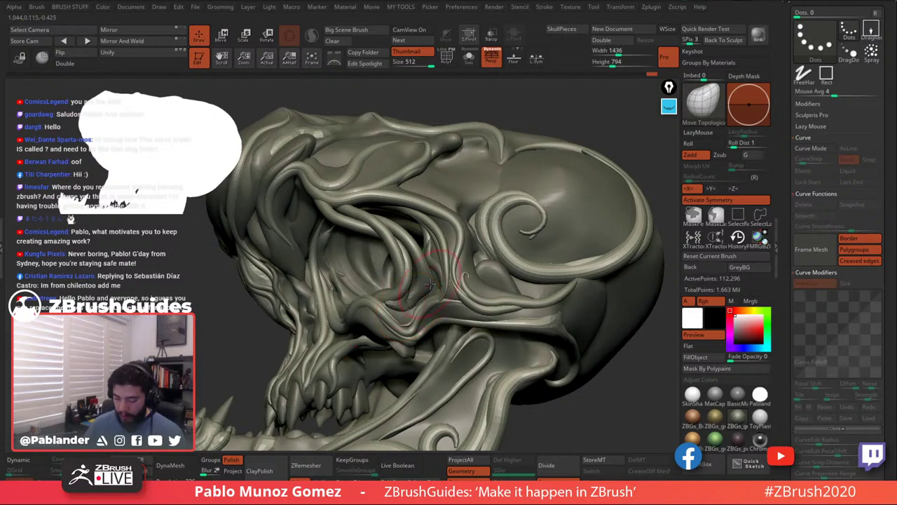
{"action": "right_click_drag", "start_coordinate": [402, 304], "coordinate": [390, 304]}
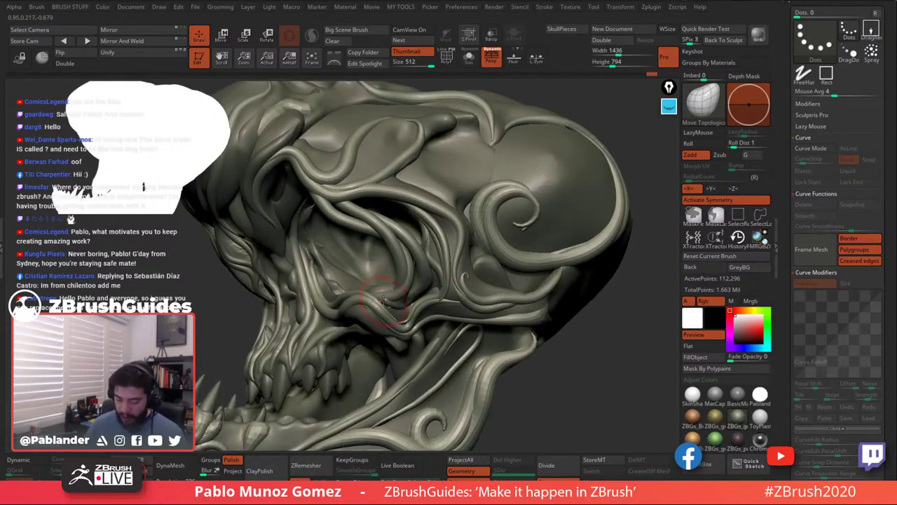
{"action": "right_click_drag", "start_coordinate": [469, 255], "coordinate": [495, 216]}
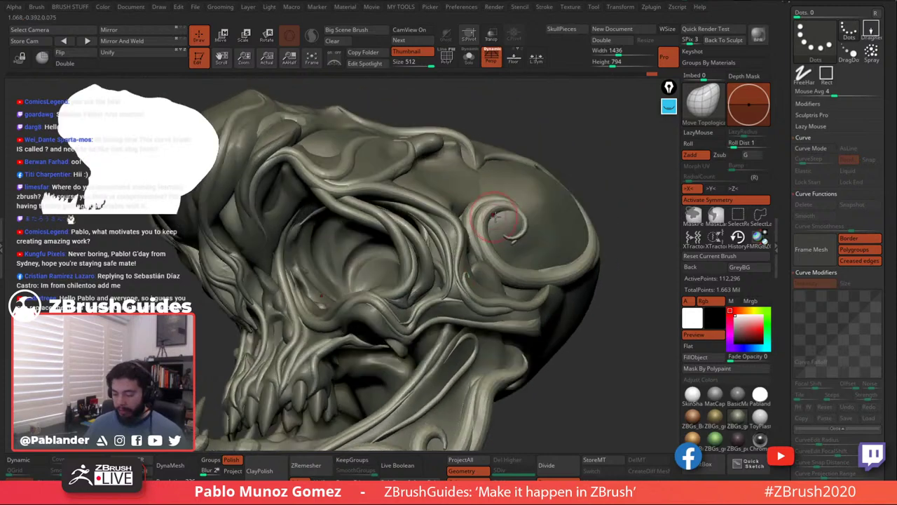
{"action": "mouse_move", "coordinate": [433, 294]}
{"action": "right_mouse_down"}
{"action": "mouse_move", "coordinate": [406, 280]}
{"action": "mouse_move", "coordinate": [409, 259]}
{"action": "mouse_move", "coordinate": [430, 302]}
{"action": "mouse_move", "coordinate": [410, 306]}
{"action": "right_mouse_up"}
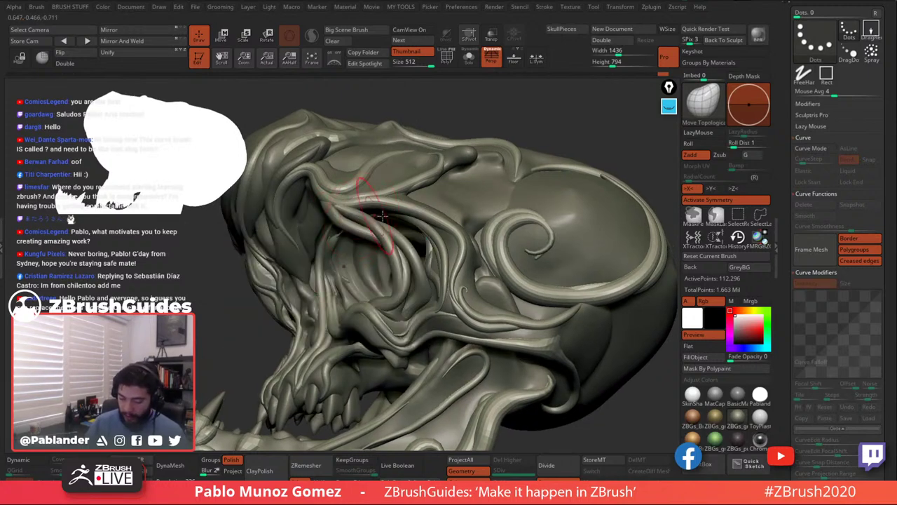
Smooth the upper sections of the tubes where they cross below the brow, and adjust their fit there.
{"action": "key", "text": "shift"}
{"action": "left_click_drag", "start_coordinate": [355, 212], "coordinate": [385, 221], "text": "shift"}
{"action": "mouse_move", "coordinate": [408, 224]}
{"action": "right_mouse_down"}
{"action": "mouse_move", "coordinate": [390, 237]}
{"action": "mouse_move", "coordinate": [329, 241]}
{"action": "right_mouse_up"}
{"action": "right_click", "coordinate": [367, 241]}
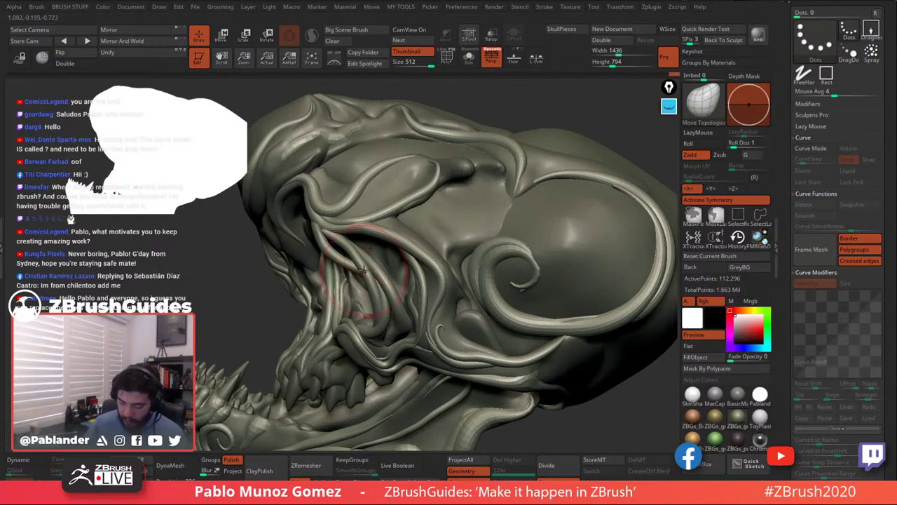
{"action": "right_click_drag", "start_coordinate": [364, 254], "coordinate": [330, 256]}
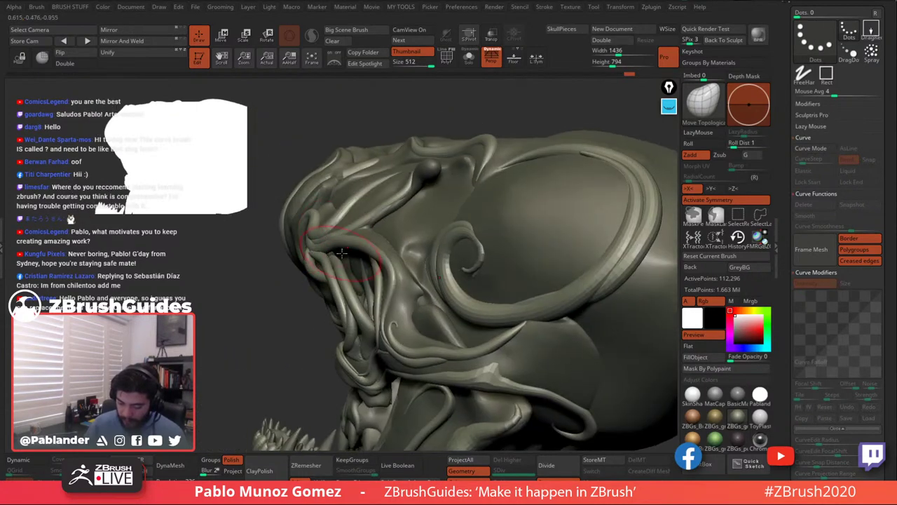
Thicken the eye-socket tubes with the Inflat brush.
{"action": "key", "text": "b"}
{"action": "key", "text": "i"}
{"action": "key", "text": "n"}
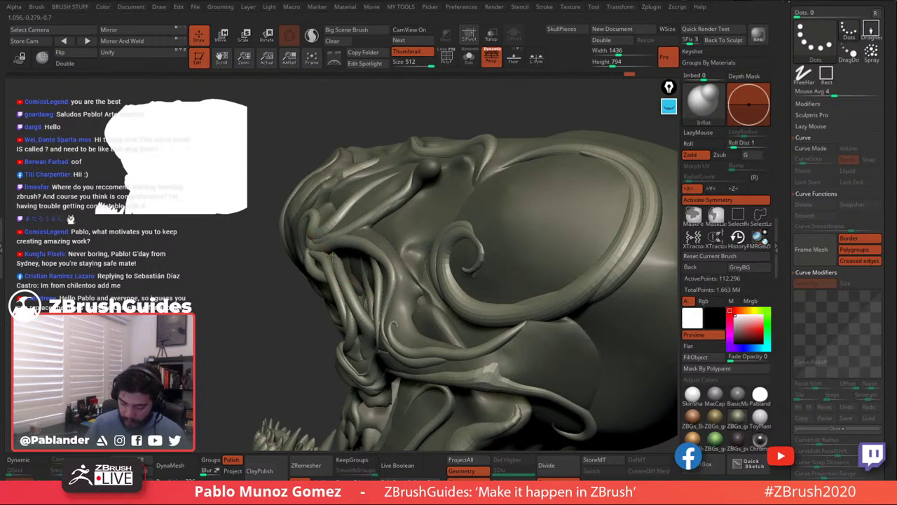
{"action": "mouse_move", "coordinate": [353, 269]}
{"action": "right_mouse_down"}
{"action": "mouse_move", "coordinate": [390, 272]}
{"action": "mouse_move", "coordinate": [385, 327]}
{"action": "right_mouse_up"}
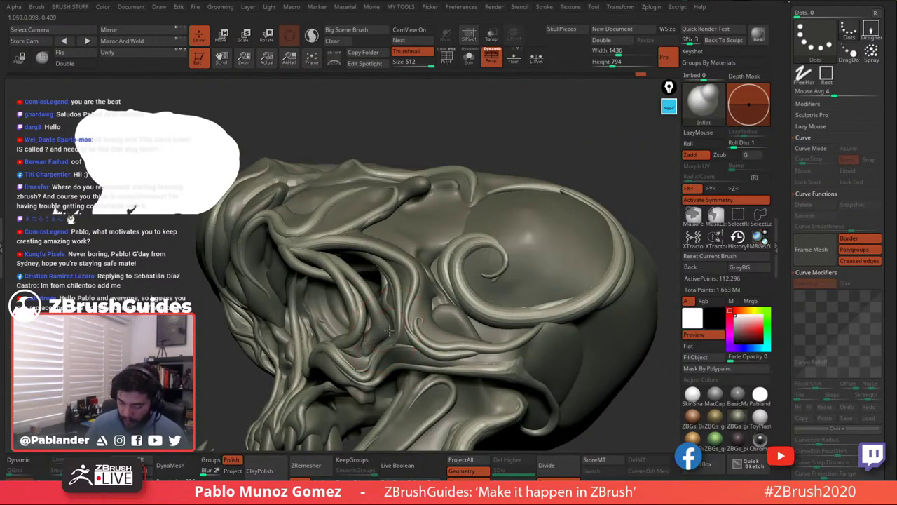
{"action": "mouse_move", "coordinate": [443, 242]}
{"action": "right_mouse_down"}
{"action": "mouse_move", "coordinate": [424, 318]}
{"action": "mouse_move", "coordinate": [426, 286]}
{"action": "right_mouse_up"}
Annotate the band formed by the eye-socket tubes with a pink outline and fill it with hatching.
{"action": "left_click", "coordinate": [708, 108]}
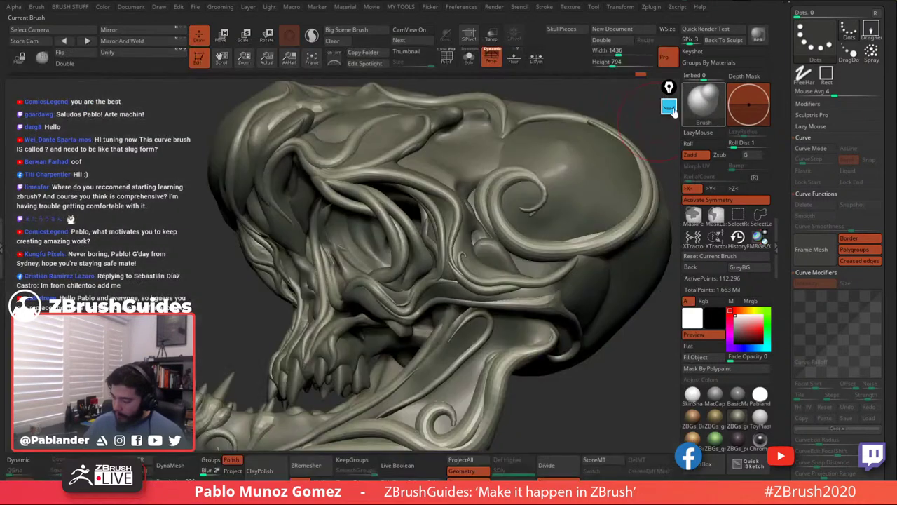
{"action": "left_click", "coordinate": [669, 107]}
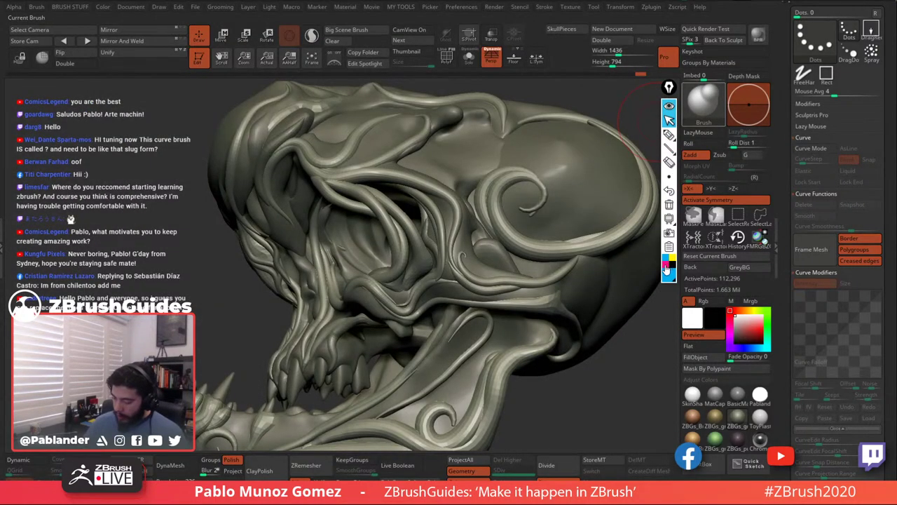
{"action": "left_click", "coordinate": [670, 134]}
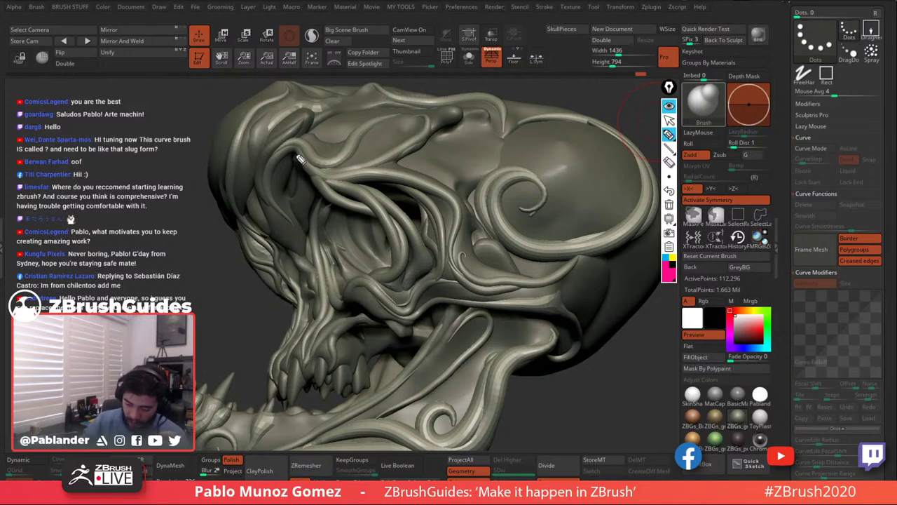
{"action": "mouse_move", "coordinate": [300, 159]}
{"action": "left_mouse_down"}
{"action": "mouse_move", "coordinate": [339, 199]}
{"action": "mouse_move", "coordinate": [375, 216]}
{"action": "mouse_move", "coordinate": [395, 258]}
{"action": "left_mouse_up"}
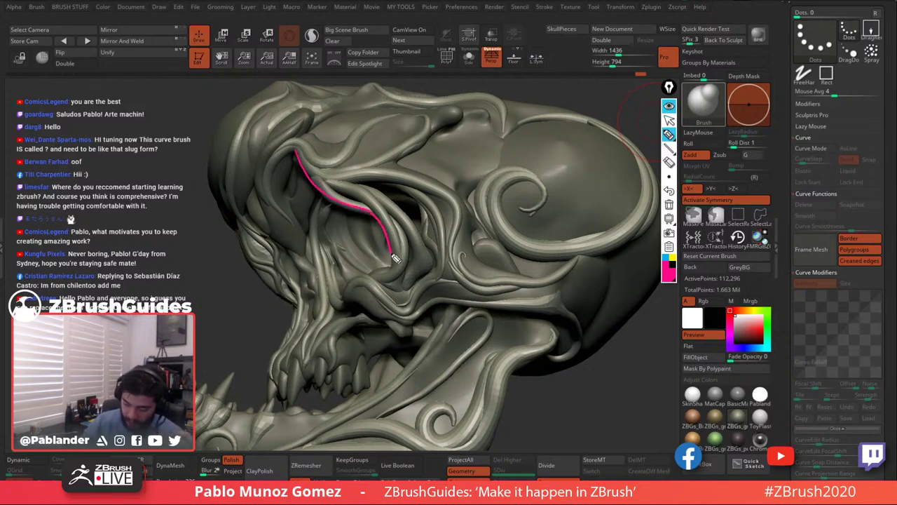
{"action": "mouse_move", "coordinate": [409, 297]}
{"action": "left_mouse_down"}
{"action": "mouse_move", "coordinate": [436, 275]}
{"action": "mouse_move", "coordinate": [431, 237]}
{"action": "mouse_move", "coordinate": [384, 195]}
{"action": "left_mouse_up"}
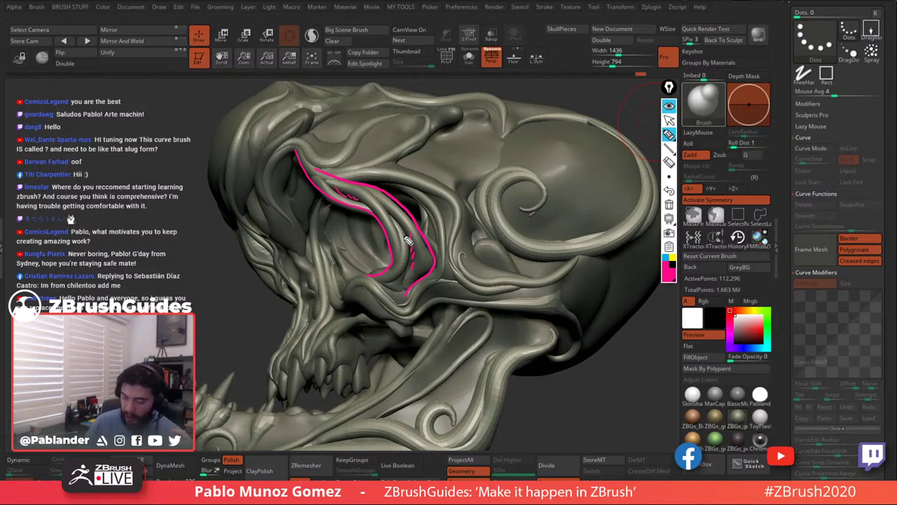
{"action": "mouse_move", "coordinate": [331, 174]}
{"action": "left_mouse_down"}
{"action": "mouse_move", "coordinate": [402, 223]}
{"action": "mouse_move", "coordinate": [398, 239]}
{"action": "mouse_move", "coordinate": [413, 252]}
{"action": "mouse_move", "coordinate": [407, 280]}
{"action": "mouse_move", "coordinate": [384, 292]}
{"action": "left_mouse_up"}
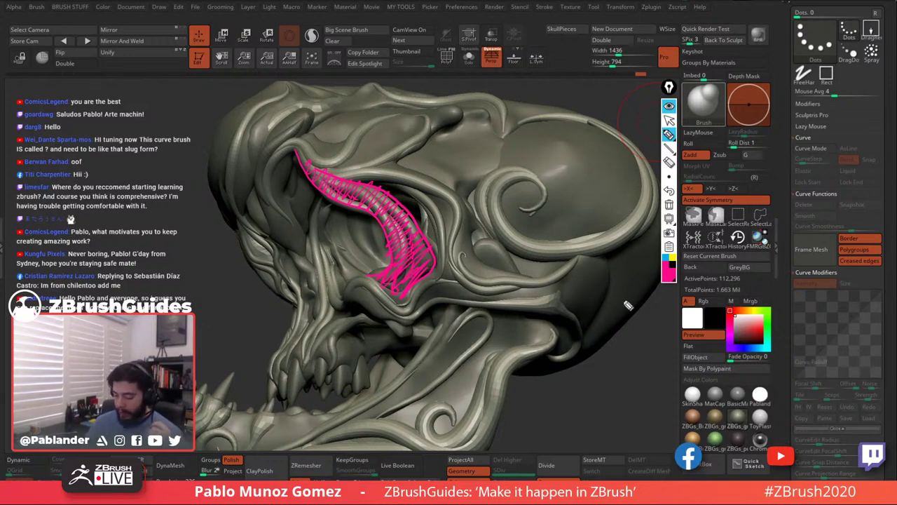
Annotate the temple spiral with a yellow arrow and hatching, and hatch the strand beneath it in yellow.
{"action": "left_click", "coordinate": [672, 260]}
{"action": "mouse_move", "coordinate": [571, 162]}
{"action": "left_mouse_down"}
{"action": "mouse_move", "coordinate": [557, 215]}
{"action": "mouse_move", "coordinate": [581, 203]}
{"action": "left_mouse_up"}
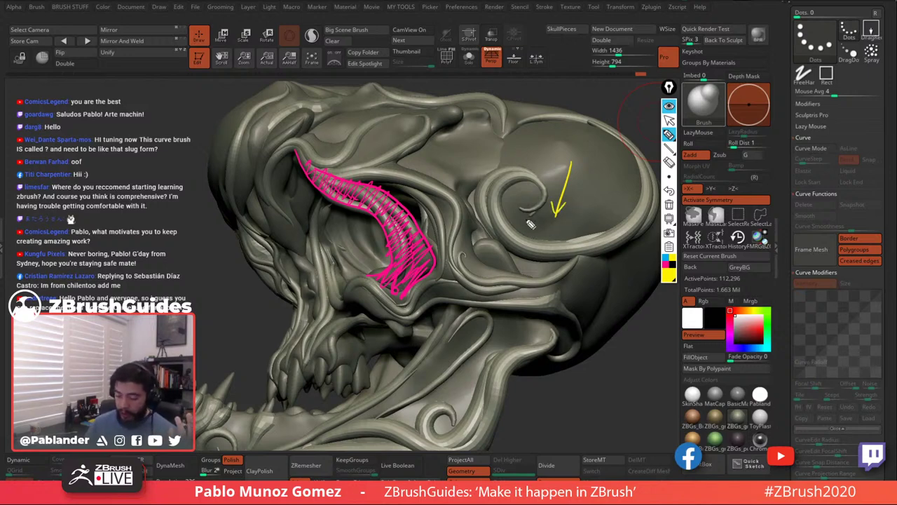
{"action": "mouse_move", "coordinate": [545, 228]}
{"action": "left_mouse_down"}
{"action": "mouse_move", "coordinate": [541, 212]}
{"action": "mouse_move", "coordinate": [555, 187]}
{"action": "mouse_move", "coordinate": [536, 163]}
{"action": "mouse_move", "coordinate": [499, 162]}
{"action": "mouse_move", "coordinate": [508, 152]}
{"action": "mouse_move", "coordinate": [481, 175]}
{"action": "mouse_move", "coordinate": [480, 132]}
{"action": "left_mouse_up"}
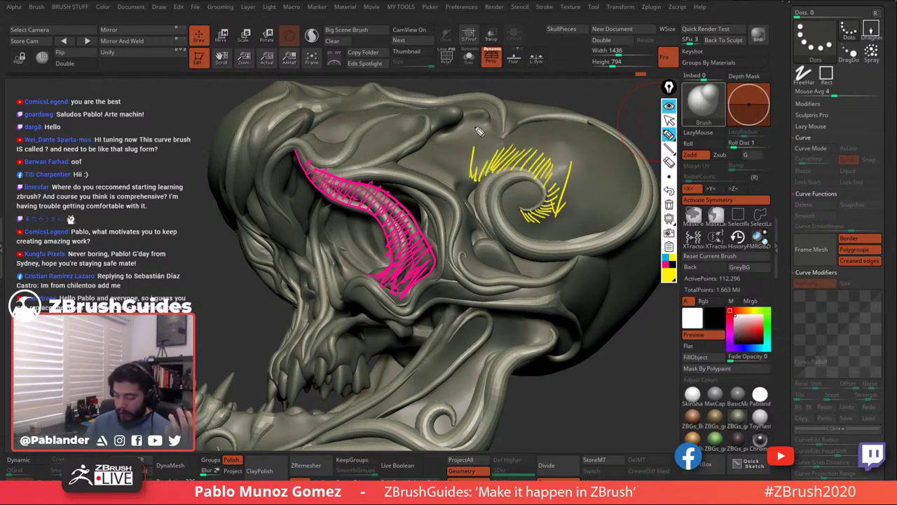
{"action": "left_click_drag", "start_coordinate": [520, 259], "coordinate": [580, 258]}
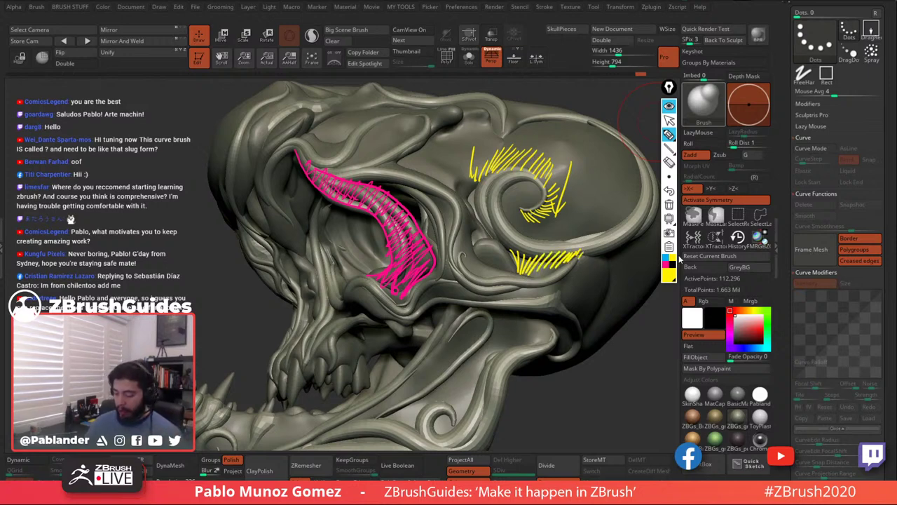
Outline and hatch the connected brow and cheekbone bands around the eye socket in blue, and hide all annotations.
{"action": "left_click", "coordinate": [666, 258]}
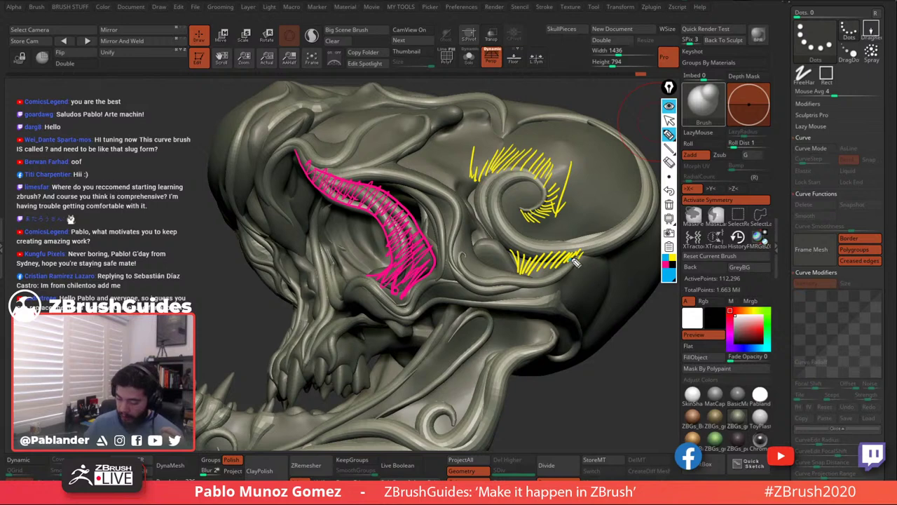
{"action": "mouse_move", "coordinate": [573, 261]}
{"action": "left_mouse_down"}
{"action": "mouse_move", "coordinate": [492, 268]}
{"action": "mouse_move", "coordinate": [454, 193]}
{"action": "mouse_move", "coordinate": [389, 166]}
{"action": "mouse_move", "coordinate": [427, 125]}
{"action": "mouse_move", "coordinate": [352, 163]}
{"action": "mouse_move", "coordinate": [365, 187]}
{"action": "mouse_move", "coordinate": [420, 211]}
{"action": "mouse_move", "coordinate": [429, 237]}
{"action": "mouse_move", "coordinate": [415, 295]}
{"action": "mouse_move", "coordinate": [328, 273]}
{"action": "mouse_move", "coordinate": [358, 310]}
{"action": "mouse_move", "coordinate": [576, 316]}
{"action": "left_mouse_up"}
{"action": "mouse_move", "coordinate": [338, 302]}
{"action": "left_mouse_down"}
{"action": "mouse_move", "coordinate": [369, 294]}
{"action": "mouse_move", "coordinate": [393, 319]}
{"action": "mouse_move", "coordinate": [449, 287]}
{"action": "mouse_move", "coordinate": [471, 308]}
{"action": "mouse_move", "coordinate": [557, 272]}
{"action": "mouse_move", "coordinate": [489, 277]}
{"action": "mouse_move", "coordinate": [445, 199]}
{"action": "mouse_move", "coordinate": [404, 173]}
{"action": "mouse_move", "coordinate": [324, 168]}
{"action": "mouse_move", "coordinate": [339, 200]}
{"action": "mouse_move", "coordinate": [406, 217]}
{"action": "mouse_move", "coordinate": [401, 293]}
{"action": "mouse_move", "coordinate": [427, 276]}
{"action": "left_mouse_up"}
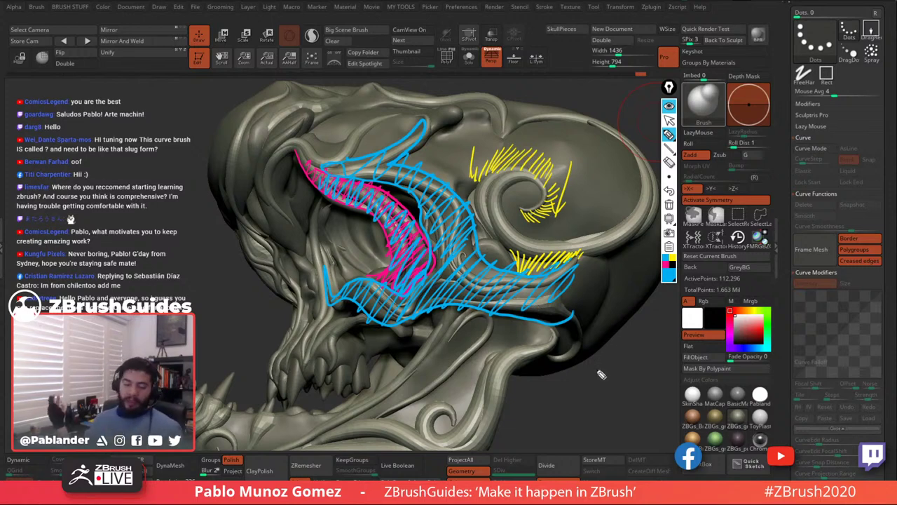
{"action": "left_click", "coordinate": [669, 105]}
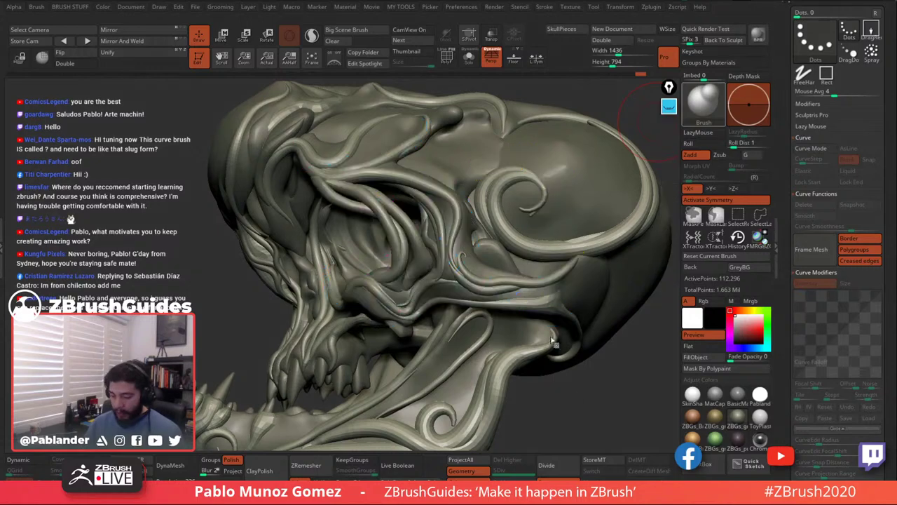
Draw a mirrored CurveTube_1 strand across the top of the eye socket, just beneath the brow.
{"action": "mouse_move", "coordinate": [599, 387]}
{"action": "left_mouse_down"}
{"action": "mouse_move", "coordinate": [631, 294]}
{"action": "mouse_move", "coordinate": [586, 351]}
{"action": "mouse_move", "coordinate": [574, 336]}
{"action": "mouse_move", "coordinate": [596, 353]}
{"action": "mouse_move", "coordinate": [544, 291]}
{"action": "mouse_move", "coordinate": [520, 306]}
{"action": "mouse_move", "coordinate": [569, 285]}
{"action": "left_mouse_up"}
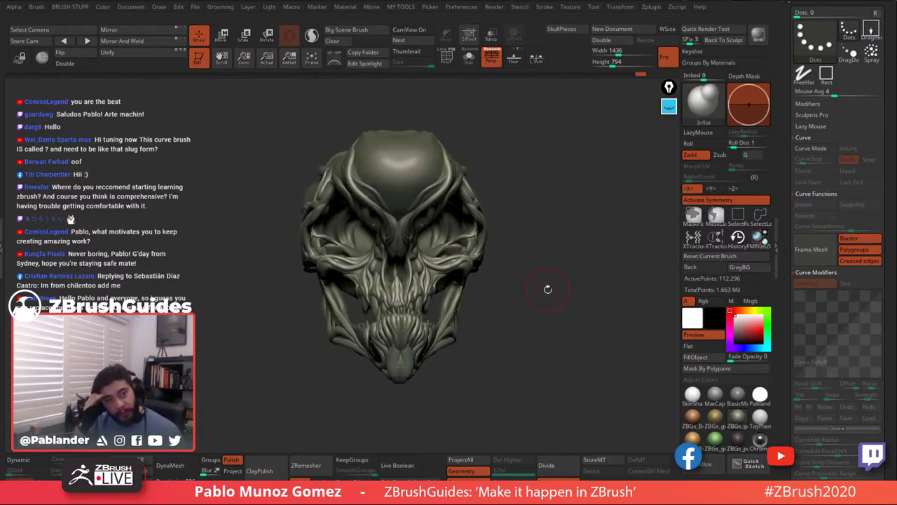
{"action": "left_click_drag", "start_coordinate": [548, 262], "coordinate": [657, 153]}
{"action": "key", "text": "space"}
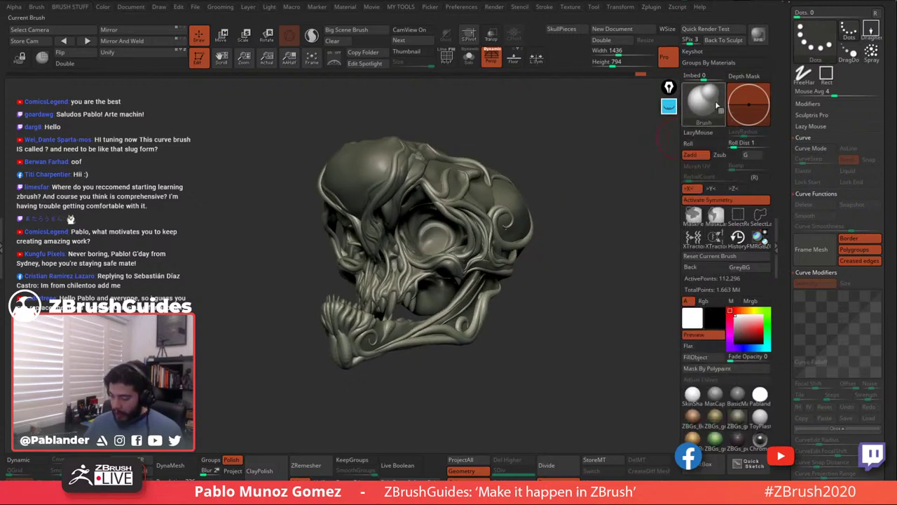
{"action": "left_click", "coordinate": [710, 108]}
{"action": "left_click", "coordinate": [572, 443]}
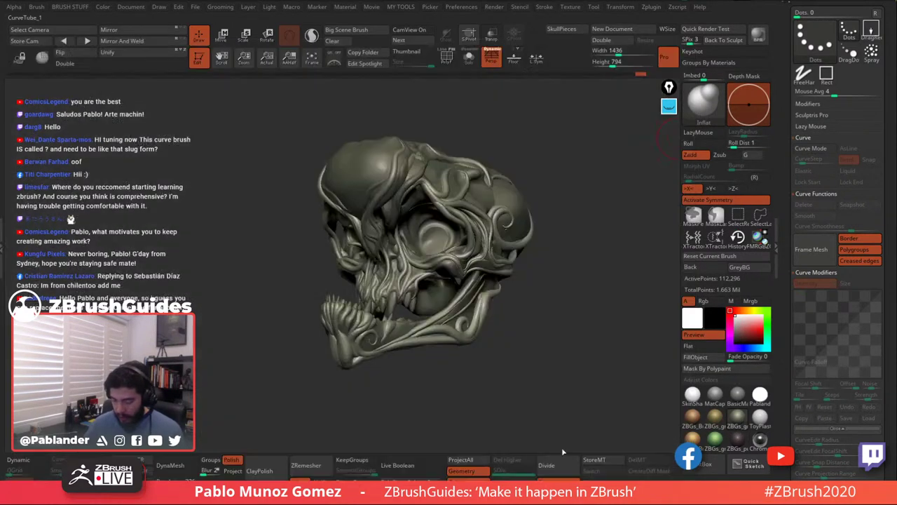
{"action": "right_click_drag", "start_coordinate": [419, 233], "coordinate": [400, 249]}
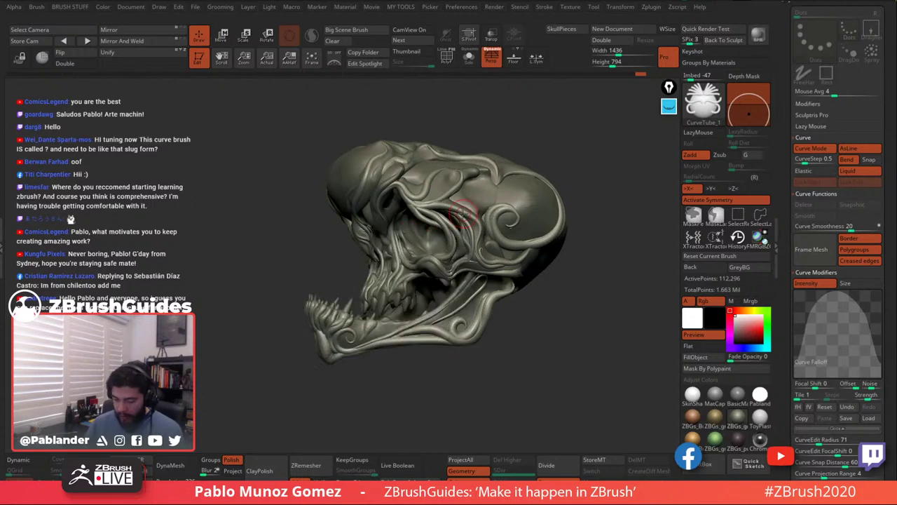
{"action": "right_click_drag", "start_coordinate": [463, 208], "coordinate": [531, 223]}
{"action": "right_click_drag", "start_coordinate": [466, 225], "coordinate": [441, 278]}
{"action": "right_click", "coordinate": [440, 280]}
{"action": "right_click_drag", "start_coordinate": [534, 193], "coordinate": [488, 183]}
{"action": "left_click_drag", "start_coordinate": [488, 184], "coordinate": [475, 202]}
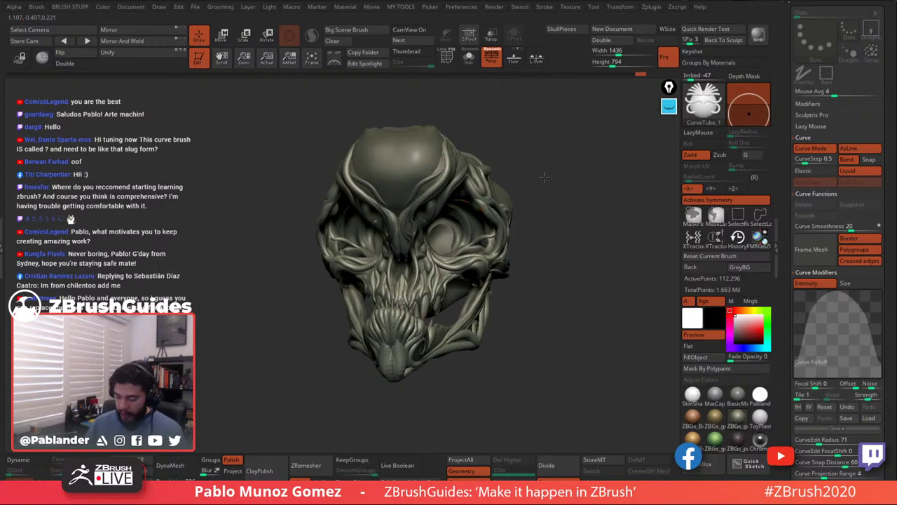
{"action": "left_click_drag", "start_coordinate": [544, 177], "coordinate": [464, 148]}
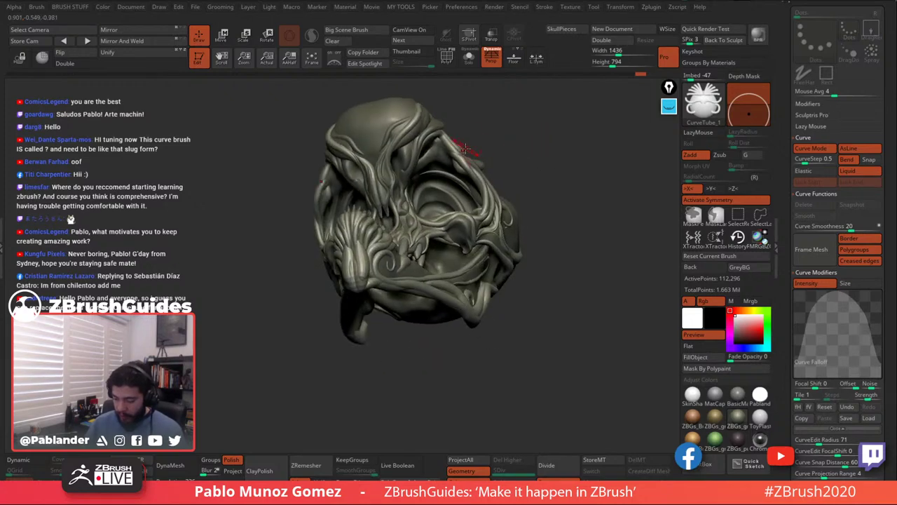
{"action": "mouse_move", "coordinate": [455, 163]}
{"action": "right_mouse_down"}
{"action": "mouse_move", "coordinate": [450, 149]}
{"action": "mouse_move", "coordinate": [459, 166]}
{"action": "right_mouse_up"}
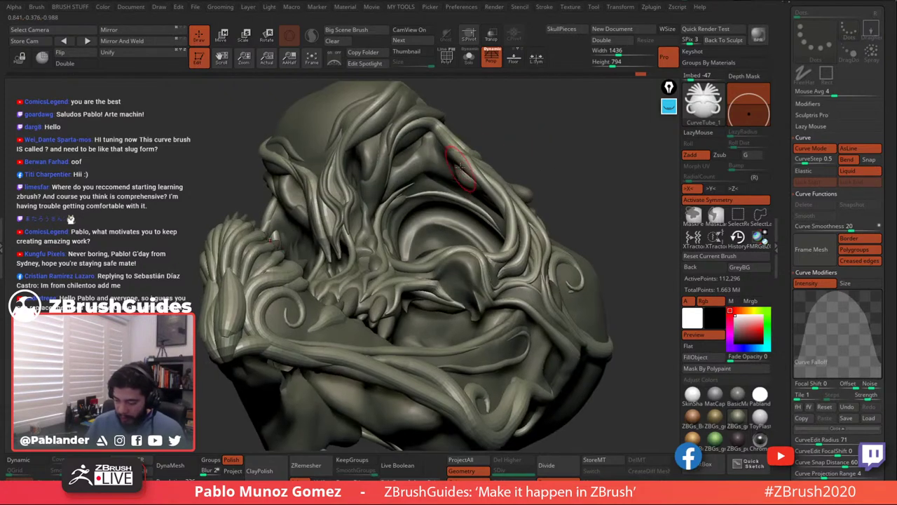
{"action": "left_click_drag", "start_coordinate": [421, 170], "coordinate": [383, 187]}
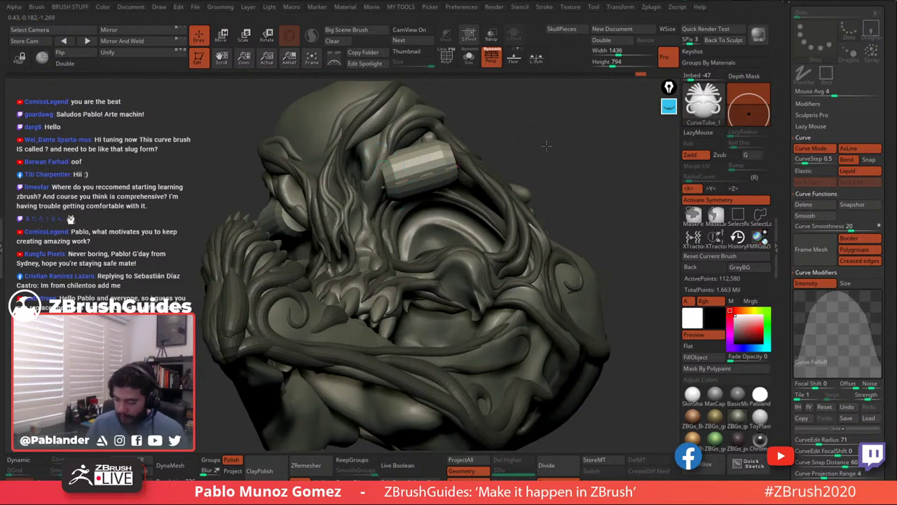
Thin the new tube with a smaller draw size and bend it along the upper rim of the eye socket.
{"action": "key", "text": "space"}
{"action": "left_click_drag", "start_coordinate": [540, 147], "coordinate": [534, 147]}
{"action": "left_click_drag", "start_coordinate": [382, 186], "coordinate": [454, 166]}
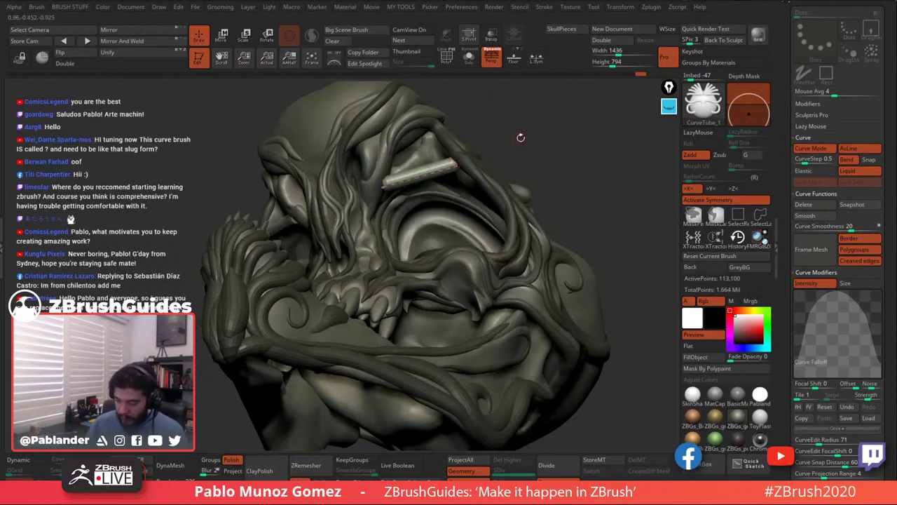
{"action": "left_click_drag", "start_coordinate": [520, 137], "coordinate": [523, 181]}
{"action": "left_click_drag", "start_coordinate": [451, 149], "coordinate": [450, 146]}
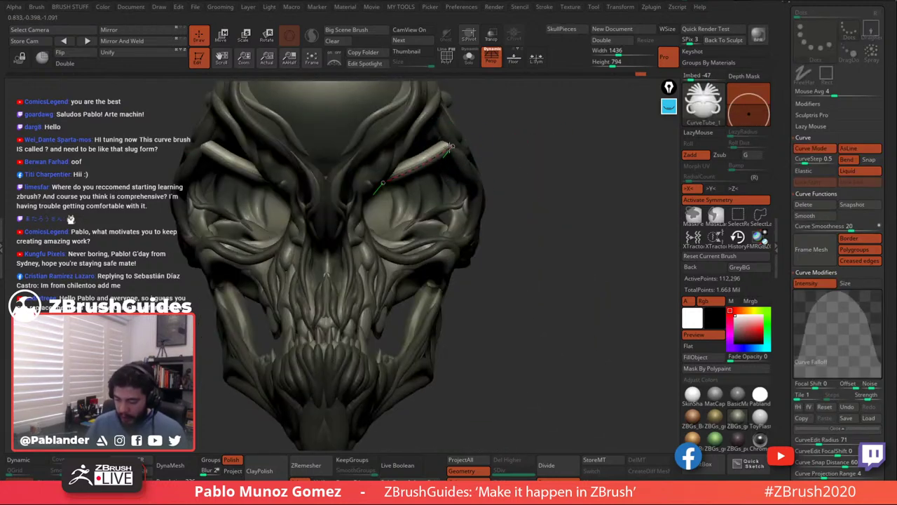
{"action": "left_click_drag", "start_coordinate": [381, 184], "coordinate": [374, 178]}
{"action": "mouse_move", "coordinate": [515, 156]}
{"action": "left_mouse_down"}
{"action": "mouse_move", "coordinate": [473, 142]}
{"action": "mouse_move", "coordinate": [510, 119]}
{"action": "mouse_move", "coordinate": [497, 108]}
{"action": "mouse_move", "coordinate": [522, 127]}
{"action": "mouse_move", "coordinate": [510, 146]}
{"action": "left_mouse_up"}
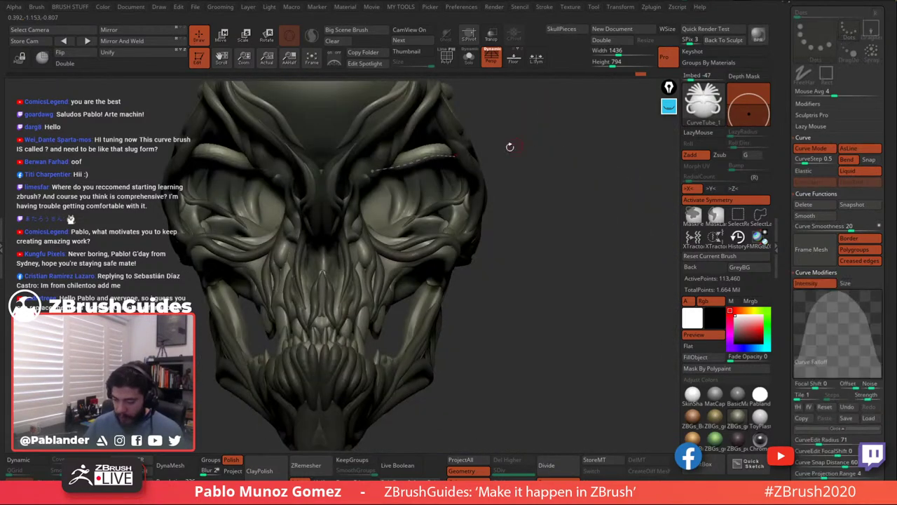
{"action": "mouse_move", "coordinate": [408, 163]}
{"action": "left_mouse_down"}
{"action": "mouse_move", "coordinate": [403, 157]}
{"action": "mouse_move", "coordinate": [449, 143]}
{"action": "mouse_move", "coordinate": [427, 124]}
{"action": "left_mouse_up"}
{"action": "key", "text": "shift"}
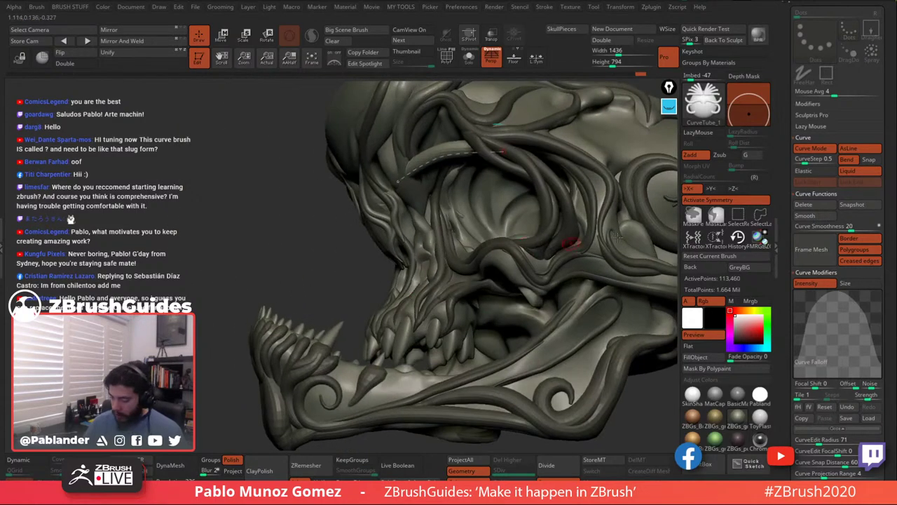
Turn off the Liquid curve mode and, with both curve ends locked, reposition the tube's inner and outer ends around the socket.
{"action": "left_click", "coordinate": [867, 173]}
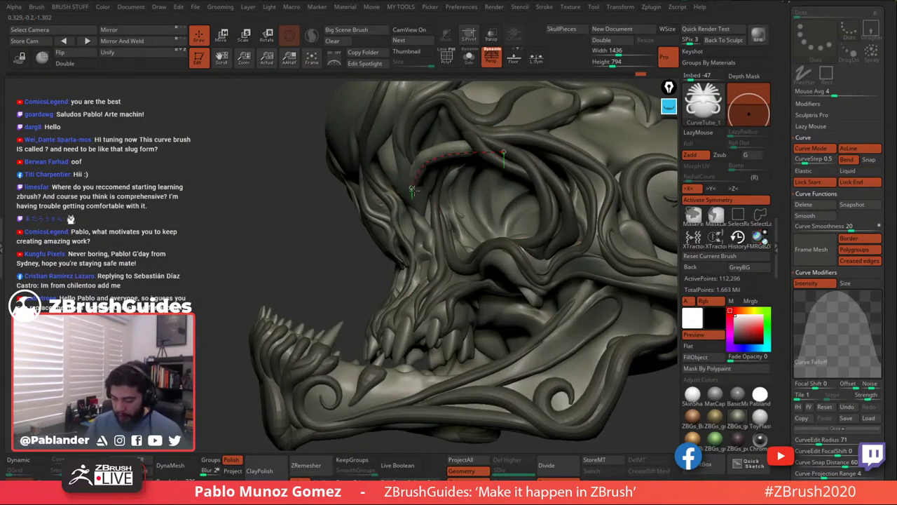
{"action": "left_click_drag", "start_coordinate": [413, 190], "coordinate": [413, 190]}
{"action": "right_click_drag", "start_coordinate": [413, 196], "coordinate": [477, 149]}
{"action": "left_click_drag", "start_coordinate": [516, 146], "coordinate": [519, 149]}
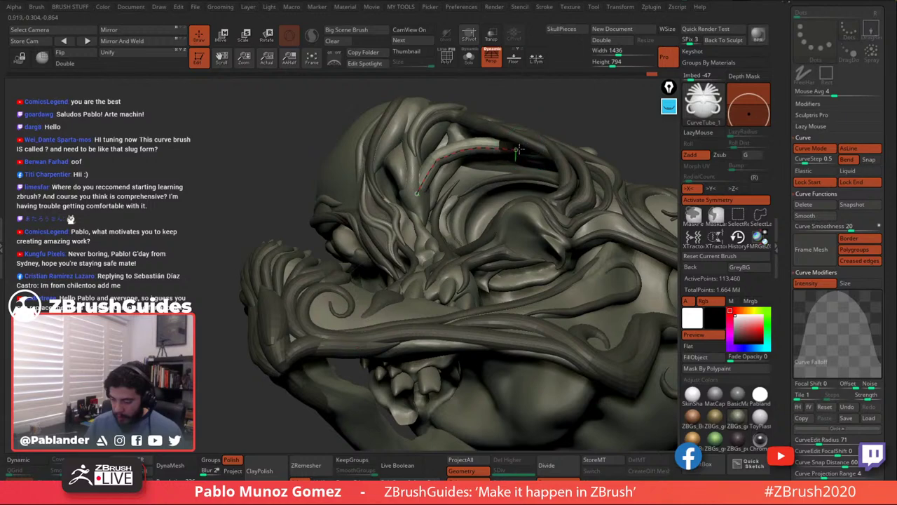
{"action": "left_click_drag", "start_coordinate": [419, 194], "coordinate": [424, 199]}
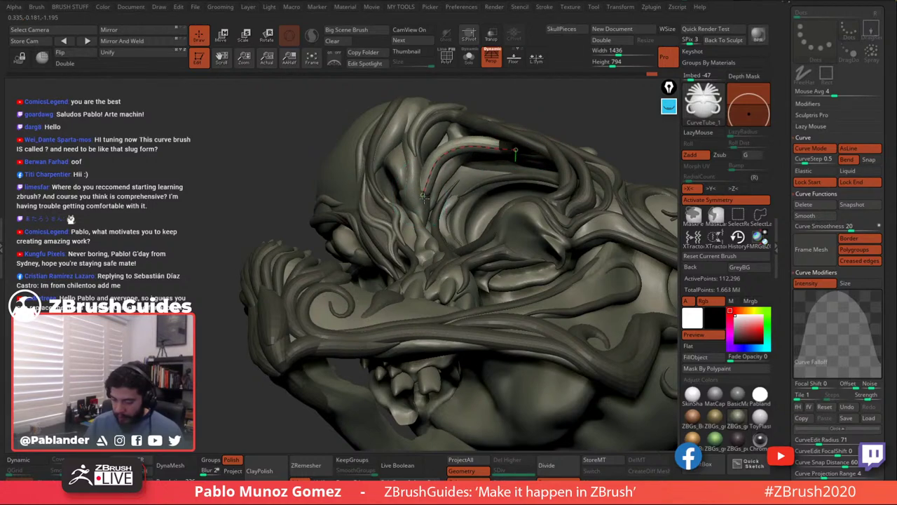
{"action": "right_click_drag", "start_coordinate": [422, 197], "coordinate": [453, 191]}
{"action": "left_click_drag", "start_coordinate": [452, 190], "coordinate": [440, 191]}
{"action": "mouse_move", "coordinate": [449, 203]}
{"action": "right_mouse_down"}
{"action": "mouse_move", "coordinate": [561, 168]}
{"action": "mouse_move", "coordinate": [569, 184]}
{"action": "mouse_move", "coordinate": [559, 204]}
{"action": "mouse_move", "coordinate": [545, 156]}
{"action": "right_mouse_up"}
{"action": "mouse_move", "coordinate": [545, 155]}
{"action": "left_mouse_down"}
{"action": "mouse_move", "coordinate": [491, 150]}
{"action": "mouse_move", "coordinate": [504, 160]}
{"action": "mouse_move", "coordinate": [484, 144]}
{"action": "mouse_move", "coordinate": [518, 155]}
{"action": "mouse_move", "coordinate": [499, 148]}
{"action": "left_mouse_up"}
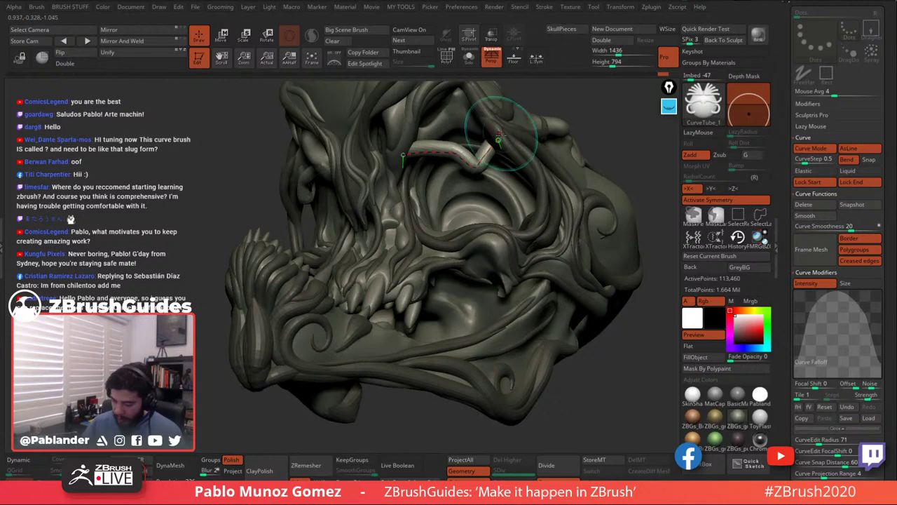
Rework the tube's kinked outer end so it runs smoothly down toward the side of the eye socket.
{"action": "right_click_drag", "start_coordinate": [497, 139], "coordinate": [503, 133]}
{"action": "left_click", "coordinate": [478, 126]}
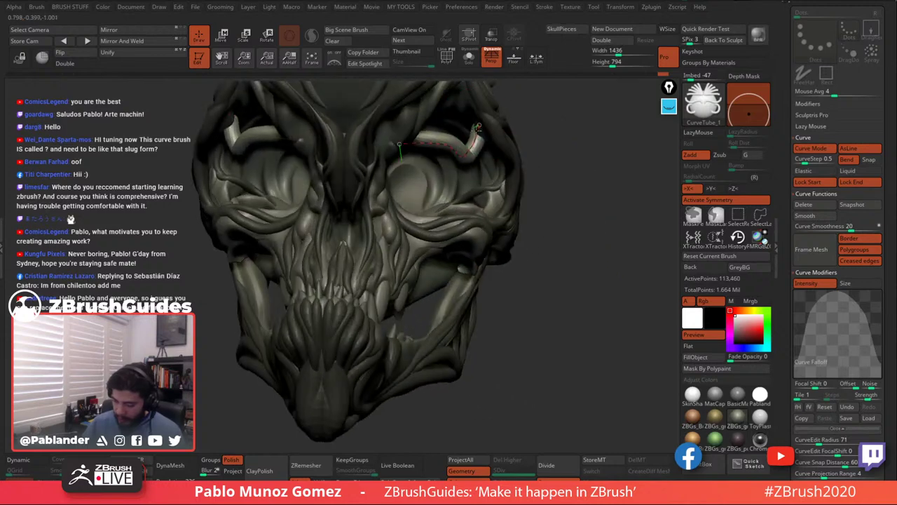
{"action": "left_click_drag", "start_coordinate": [477, 127], "coordinate": [474, 128]}
{"action": "right_click_drag", "start_coordinate": [475, 128], "coordinate": [496, 123]}
{"action": "mouse_move", "coordinate": [473, 124]}
{"action": "left_mouse_down"}
{"action": "mouse_move", "coordinate": [468, 129]}
{"action": "mouse_move", "coordinate": [470, 120]}
{"action": "mouse_move", "coordinate": [487, 131]}
{"action": "mouse_move", "coordinate": [493, 140]}
{"action": "mouse_move", "coordinate": [483, 140]}
{"action": "mouse_move", "coordinate": [502, 156]}
{"action": "mouse_move", "coordinate": [471, 138]}
{"action": "left_mouse_up"}
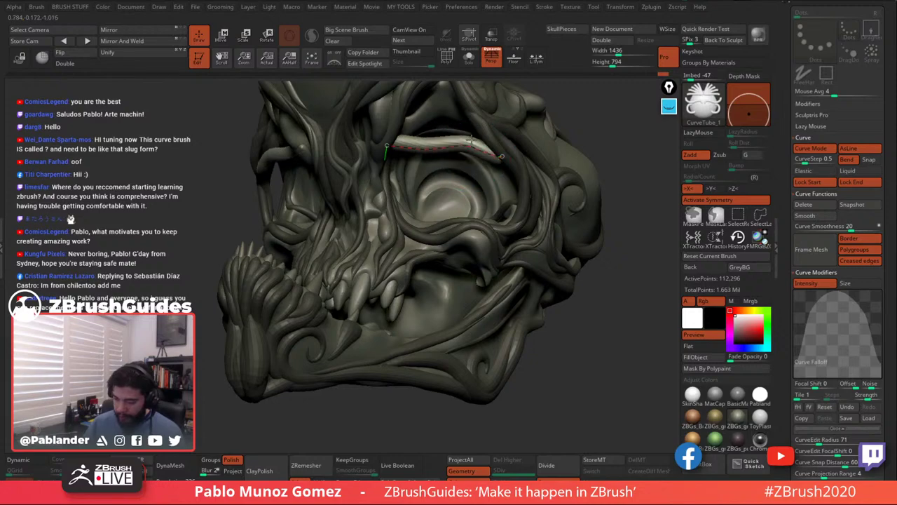
Raise the tube's middle section into an arch and fit its outer end against the edge of the eye socket.
{"action": "right_click_drag", "start_coordinate": [468, 140], "coordinate": [470, 134]}
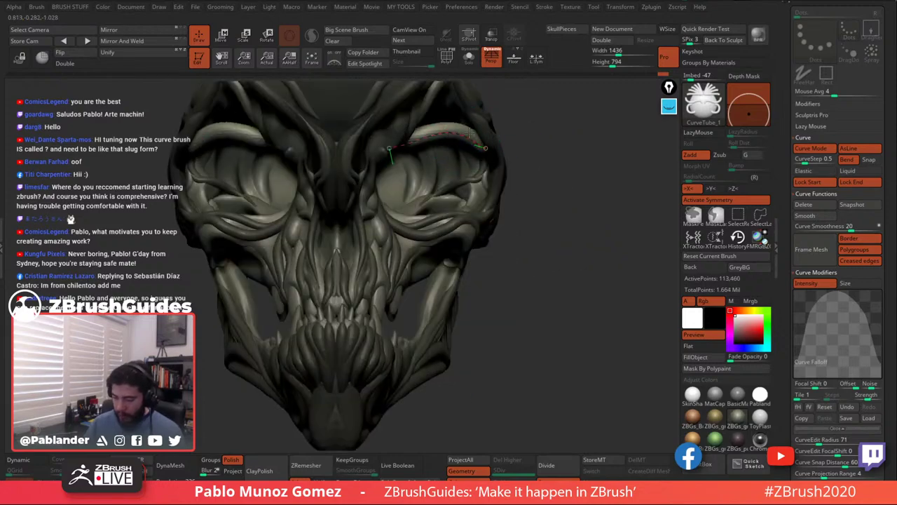
{"action": "left_click_drag", "start_coordinate": [470, 131], "coordinate": [434, 124]}
{"action": "right_click_drag", "start_coordinate": [498, 138], "coordinate": [533, 208]}
{"action": "left_click_drag", "start_coordinate": [455, 188], "coordinate": [444, 186]}
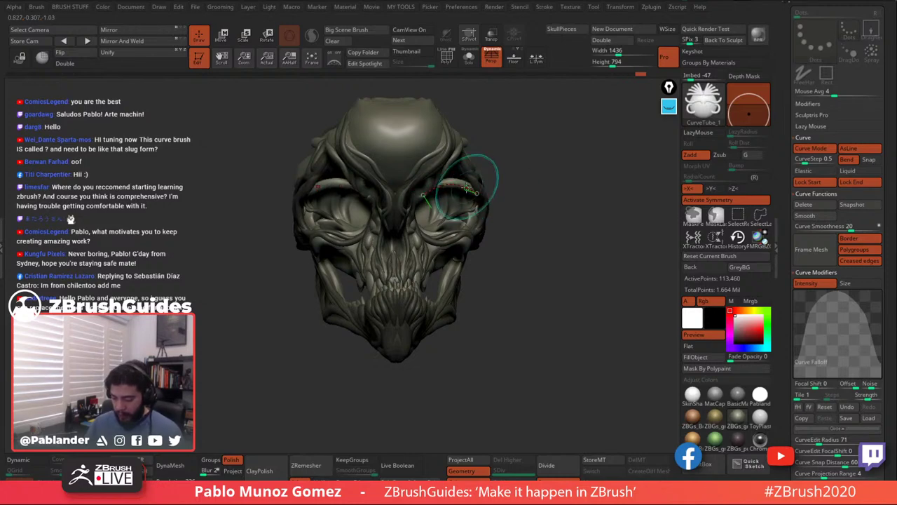
{"action": "left_click_drag", "start_coordinate": [476, 192], "coordinate": [478, 194]}
Shape the arched tube with the Move Topological brush so it follows the socket rim and blends with the brow strands.
{"action": "mouse_move", "coordinate": [477, 195]}
{"action": "right_mouse_down"}
{"action": "mouse_move", "coordinate": [530, 180]}
{"action": "mouse_move", "coordinate": [538, 194]}
{"action": "mouse_move", "coordinate": [545, 188]}
{"action": "mouse_move", "coordinate": [488, 202]}
{"action": "mouse_move", "coordinate": [488, 194]}
{"action": "mouse_move", "coordinate": [515, 184]}
{"action": "mouse_move", "coordinate": [483, 155]}
{"action": "mouse_move", "coordinate": [454, 184]}
{"action": "mouse_move", "coordinate": [342, 180]}
{"action": "right_mouse_up"}
{"action": "key", "text": "b"}
{"action": "key", "text": "m"}
{"action": "key", "text": "t"}
{"action": "key", "text": "space"}
{"action": "right_click_drag", "start_coordinate": [338, 220], "coordinate": [346, 197]}
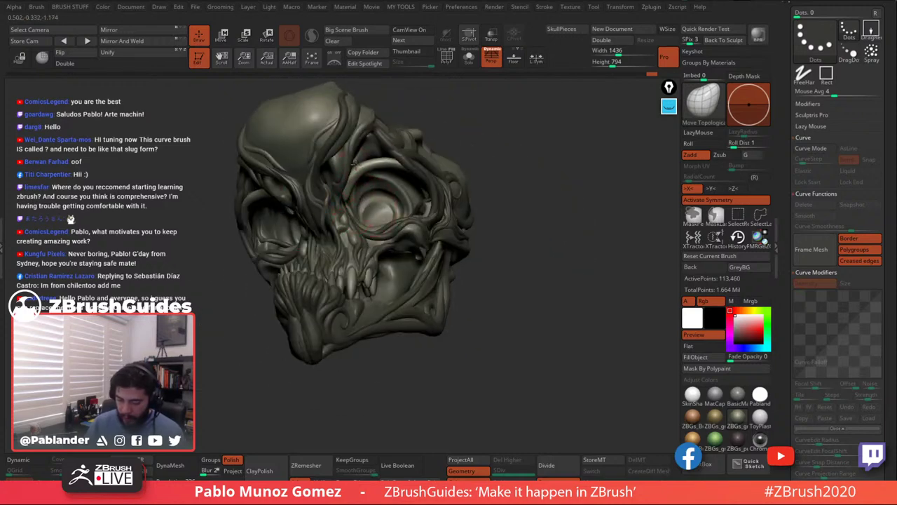
{"action": "right_click_drag", "start_coordinate": [357, 194], "coordinate": [358, 198]}
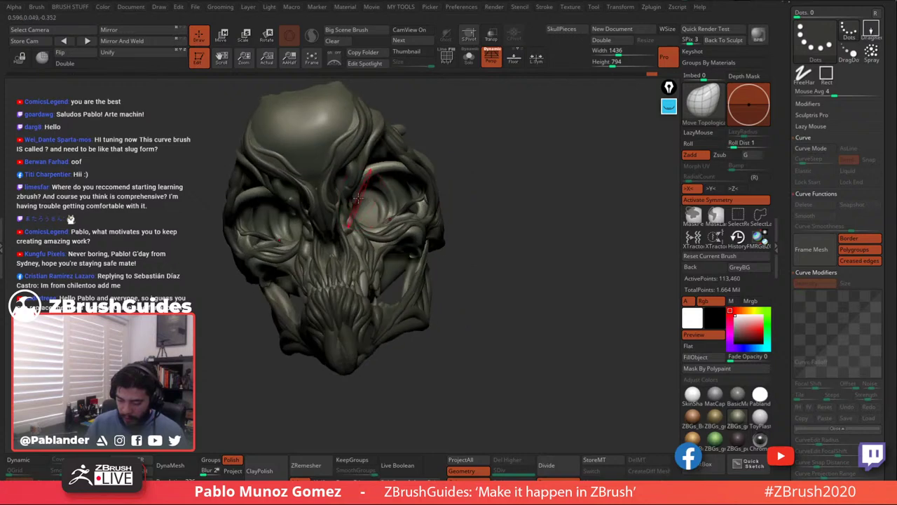
{"action": "right_click_drag", "start_coordinate": [432, 145], "coordinate": [415, 141]}
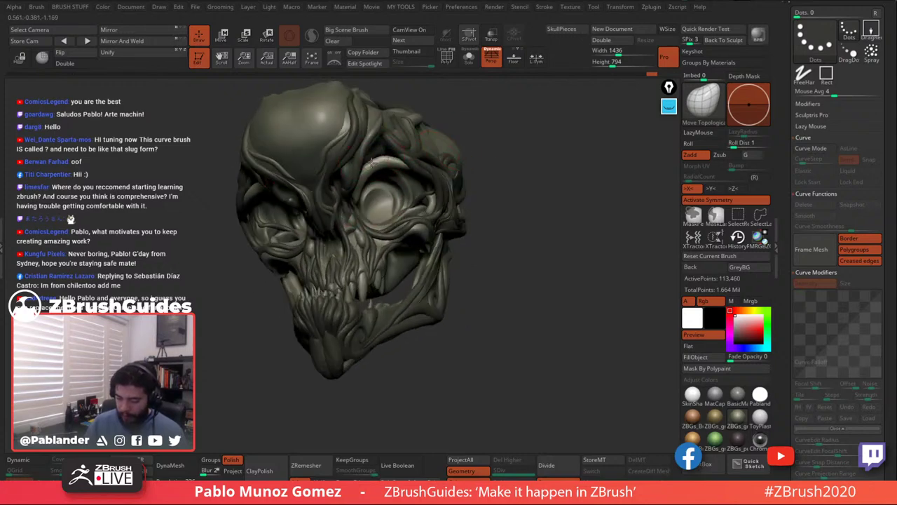
{"action": "right_click_drag", "start_coordinate": [457, 160], "coordinate": [390, 179]}
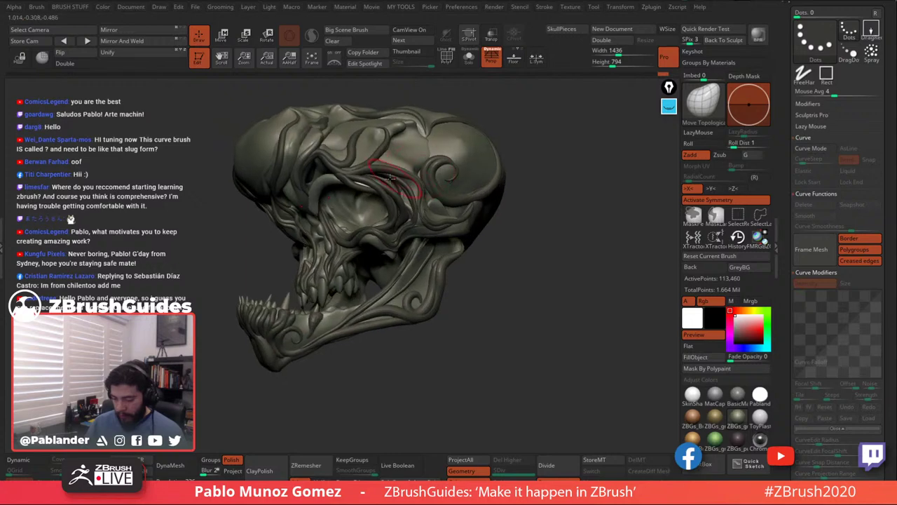
{"action": "right_click_drag", "start_coordinate": [504, 245], "coordinate": [536, 257]}
{"action": "key", "text": "shift"}
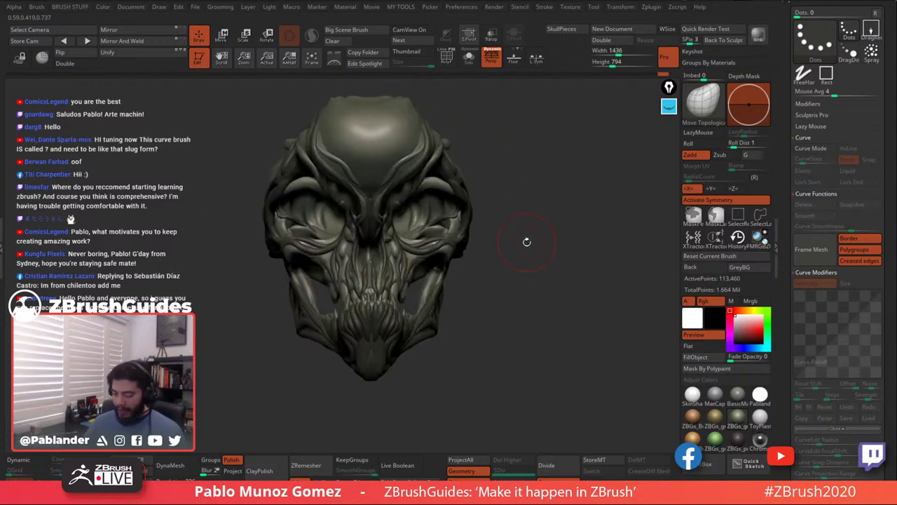
{"action": "right_click_drag", "start_coordinate": [533, 229], "coordinate": [510, 231]}
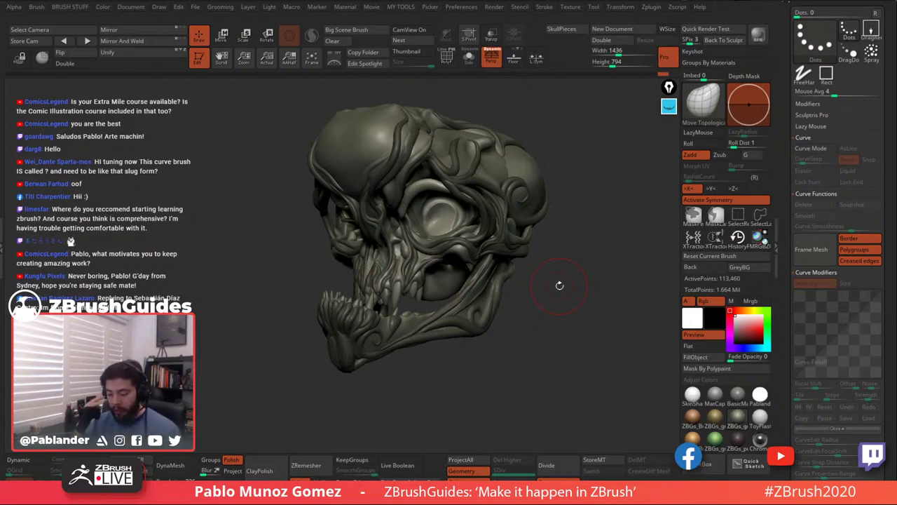
Return to the CurveTube_1 brush with a smaller draw size and start another strand at the inner rim of the eye socket.
{"action": "left_click_drag", "start_coordinate": [541, 261], "coordinate": [477, 171]}
{"action": "left_click_drag", "start_coordinate": [495, 205], "coordinate": [487, 213]}
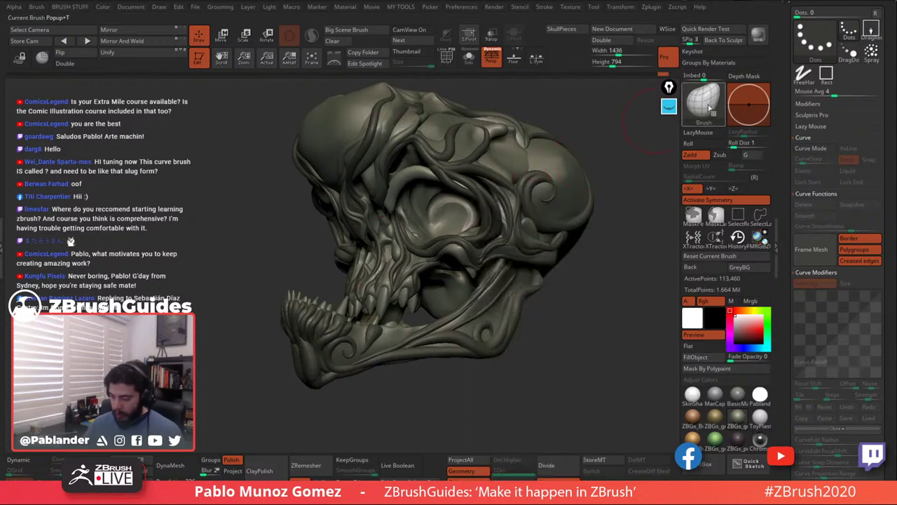
{"action": "key", "text": "b"}
{"action": "left_click", "coordinate": [571, 448]}
{"action": "key", "text": "space"}
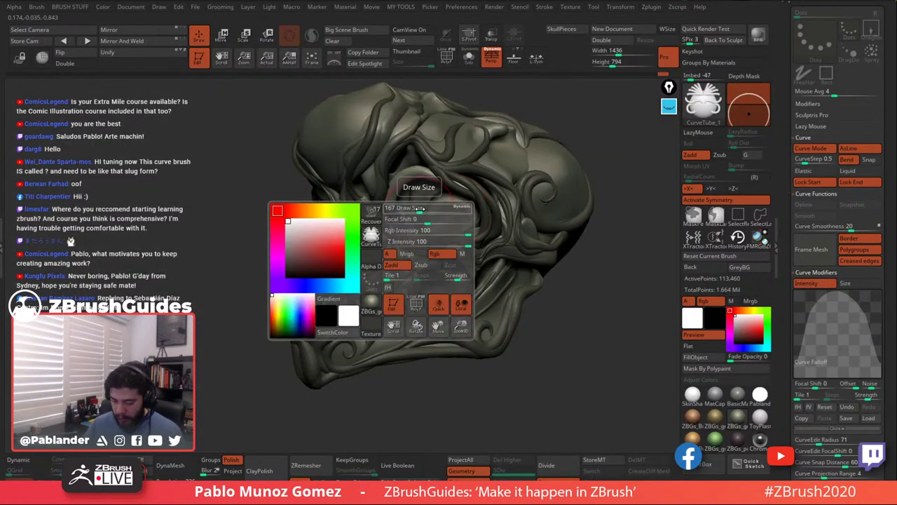
{"action": "left_click_drag", "start_coordinate": [422, 209], "coordinate": [409, 209]}
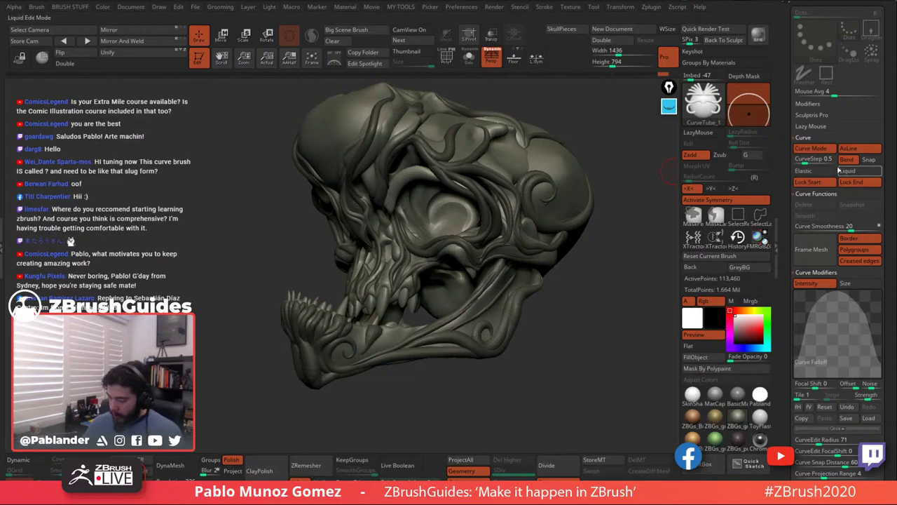
{"action": "right_click_drag", "start_coordinate": [428, 234], "coordinate": [397, 198]}
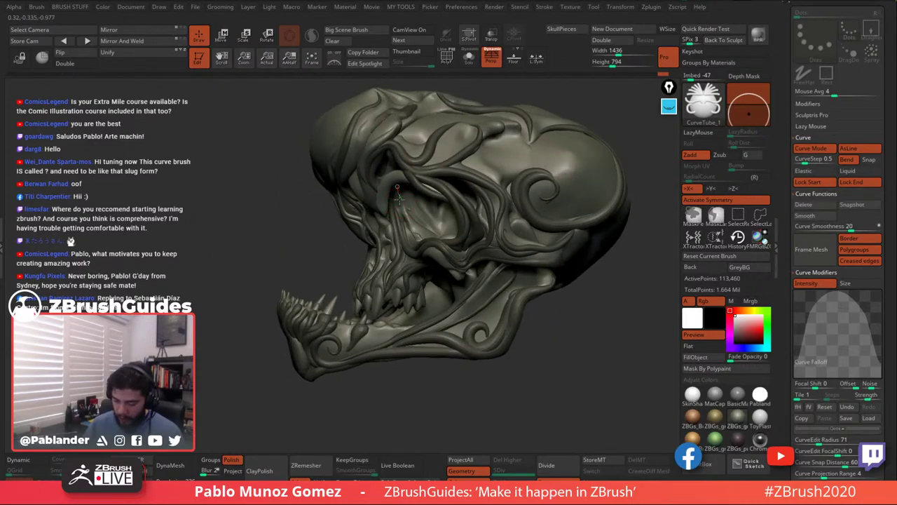
Draw a mirrored CurveTube strand with Draw Size about 68 down the inner edge of the eye socket.
{"action": "left_click_drag", "start_coordinate": [413, 254], "coordinate": [415, 260]}
{"action": "key", "text": "space"}
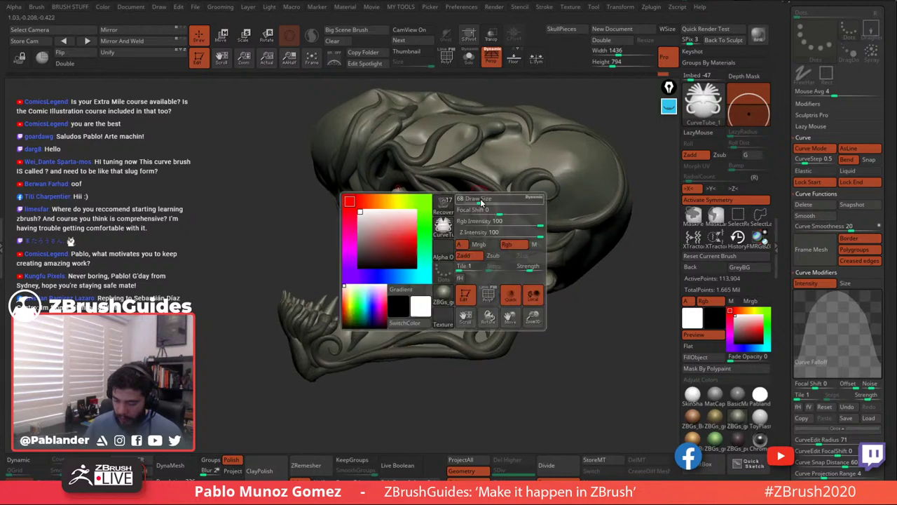
{"action": "left_click_drag", "start_coordinate": [475, 199], "coordinate": [479, 199]}
{"action": "left_click_drag", "start_coordinate": [405, 193], "coordinate": [418, 242]}
{"action": "right_click_drag", "start_coordinate": [418, 234], "coordinate": [456, 224]}
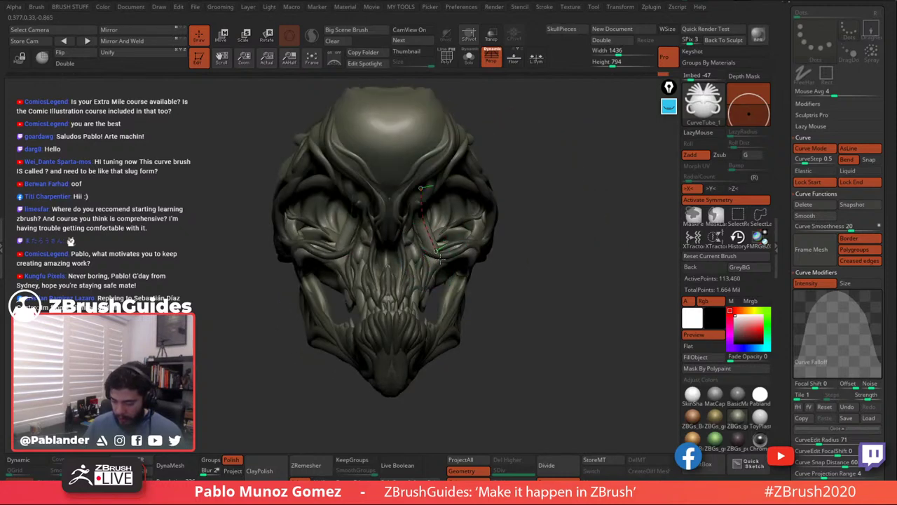
Enable the Liquid curve option and reposition the lower end of the new tube along the eye socket's lower rim.
{"action": "left_click", "coordinate": [858, 172]}
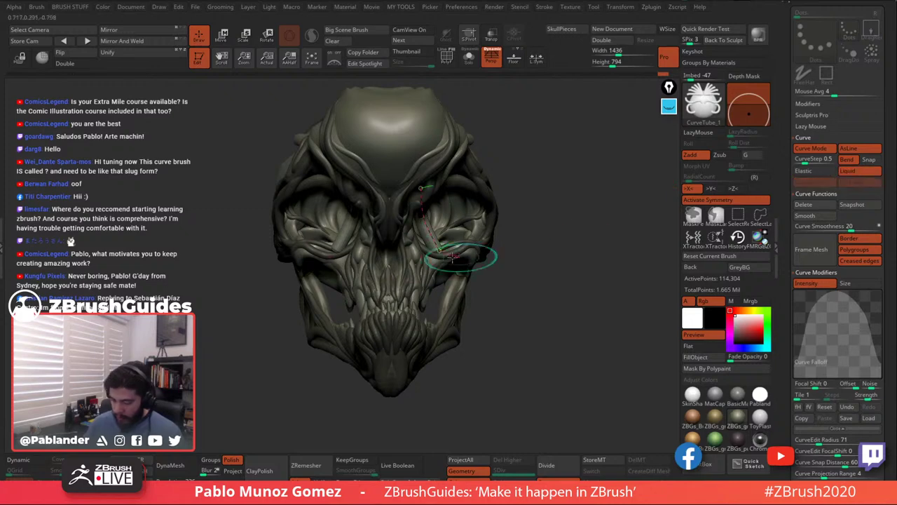
{"action": "right_click_drag", "start_coordinate": [459, 254], "coordinate": [447, 214]}
{"action": "left_click_drag", "start_coordinate": [440, 252], "coordinate": [436, 258]}
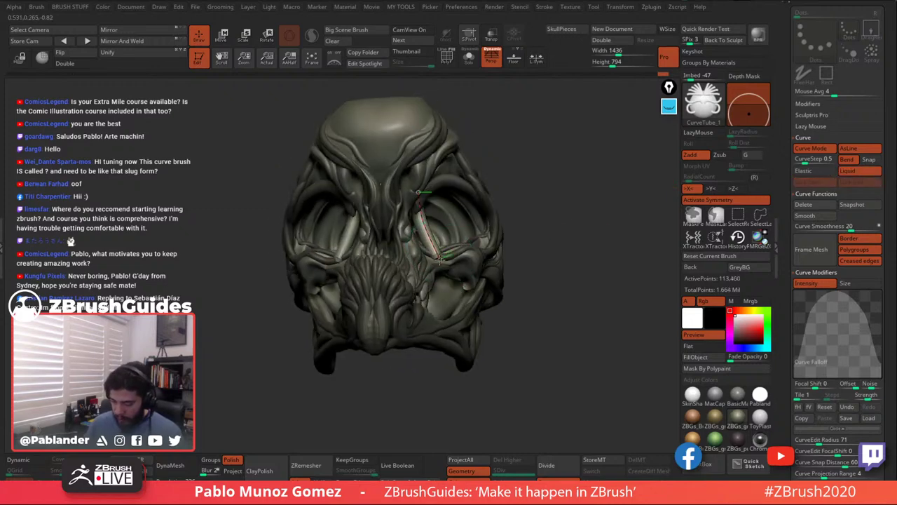
{"action": "right_click_drag", "start_coordinate": [491, 242], "coordinate": [441, 255]}
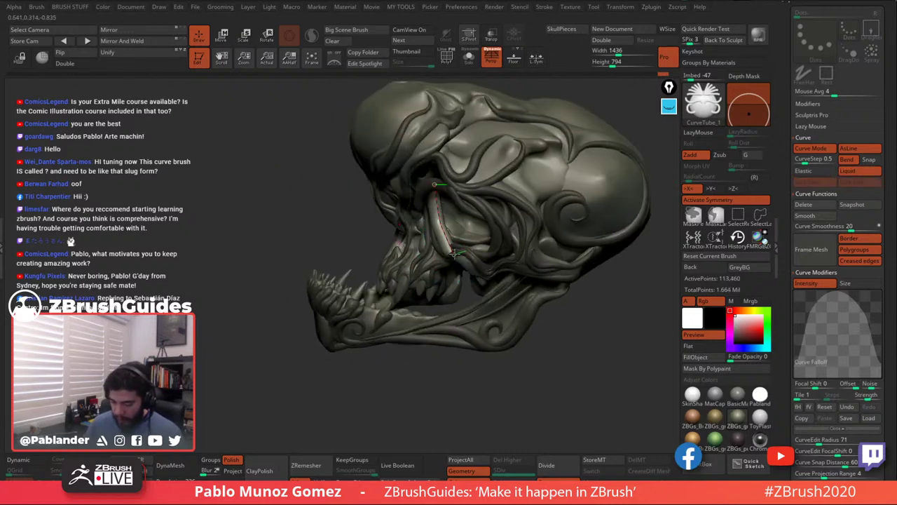
{"action": "left_click_drag", "start_coordinate": [454, 252], "coordinate": [455, 254]}
{"action": "left_click_drag", "start_coordinate": [441, 369], "coordinate": [497, 358]}
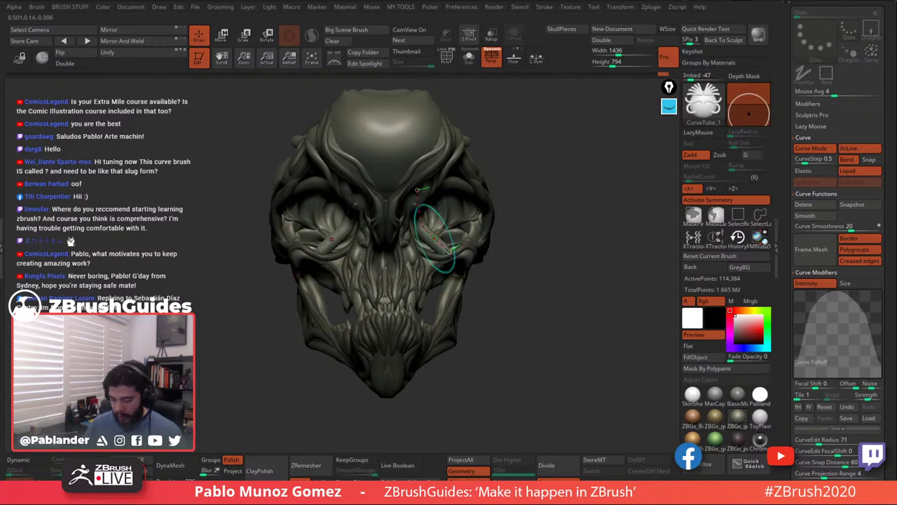
{"action": "key", "text": "ctrl+z"}
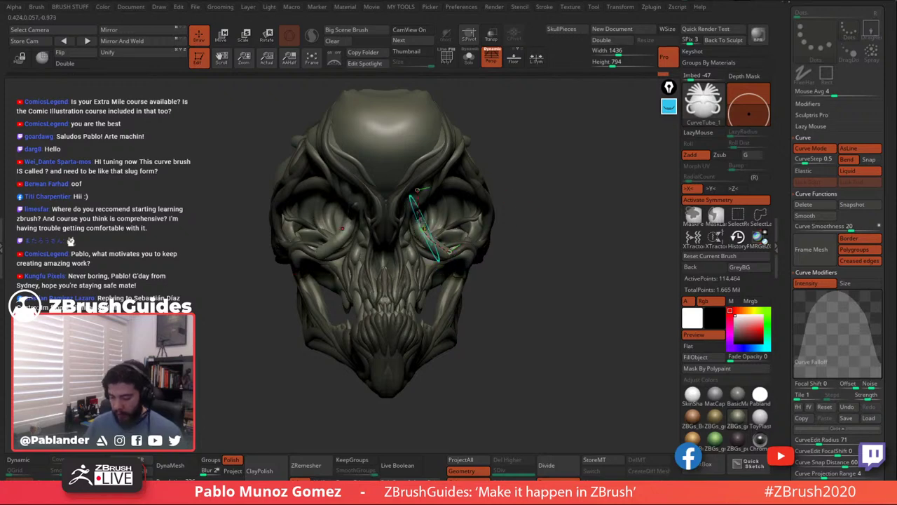
Pull the upper end of the tube's curve under the brow so it follows the socket's inner rim.
{"action": "right_click_drag", "start_coordinate": [483, 199], "coordinate": [424, 199]}
{"action": "left_click_drag", "start_coordinate": [423, 193], "coordinate": [434, 192]}
{"action": "right_click_drag", "start_coordinate": [515, 203], "coordinate": [476, 198]}
{"action": "left_click_drag", "start_coordinate": [437, 189], "coordinate": [446, 187]}
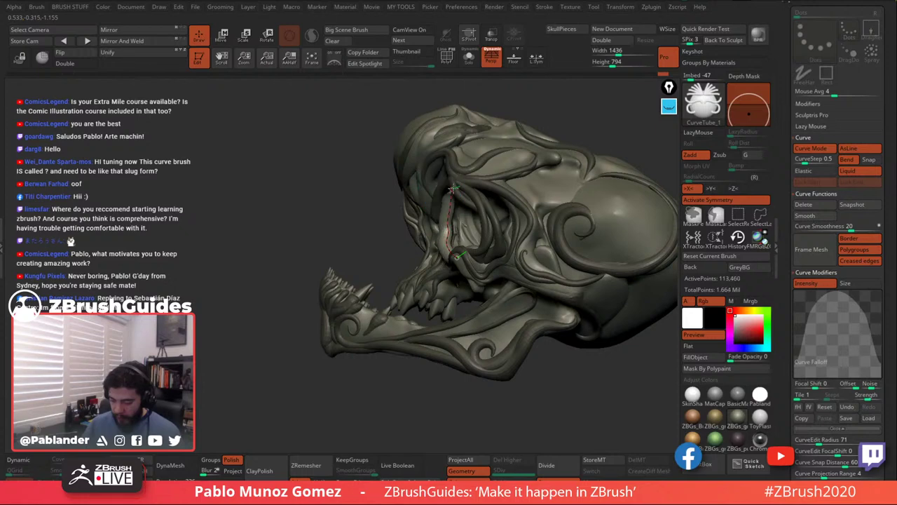
{"action": "right_click_drag", "start_coordinate": [452, 189], "coordinate": [512, 193]}
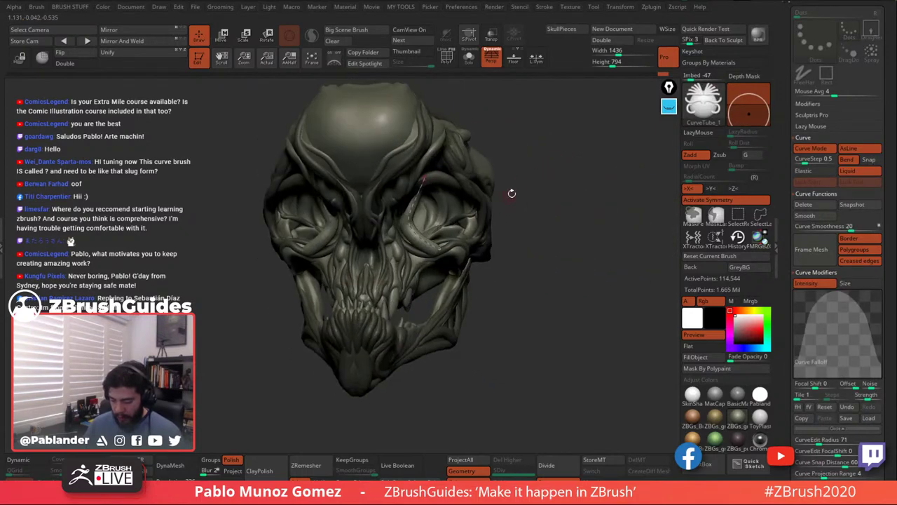
{"action": "left_click", "coordinate": [473, 186]}
Switch to the Move Topological brush and quick-save the project.
{"action": "key", "text": "b"}
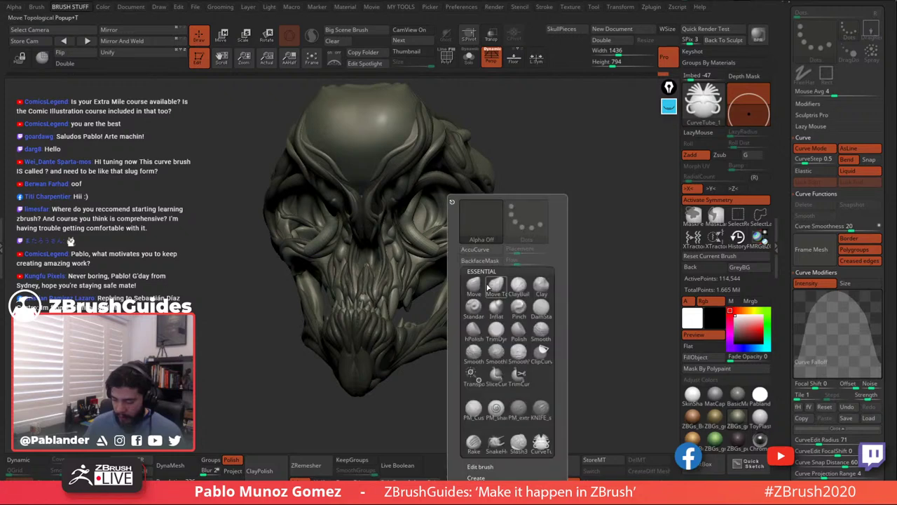
{"action": "left_click", "coordinate": [493, 284]}
{"action": "key", "text": "space"}
{"action": "mouse_move", "coordinate": [554, 171]}
{"action": "right_mouse_down"}
{"action": "mouse_move", "coordinate": [533, 198]}
{"action": "mouse_move", "coordinate": [471, 241]}
{"action": "right_mouse_up"}
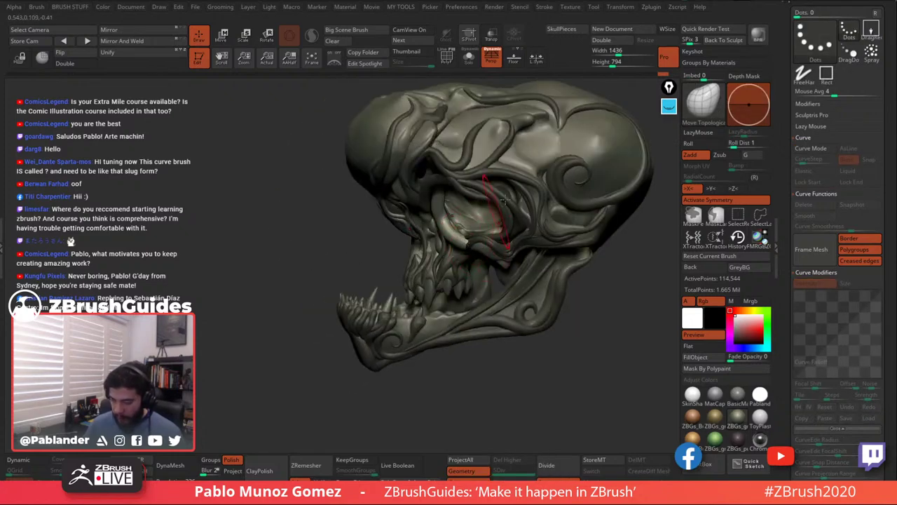
{"action": "left_click", "coordinate": [641, 1]}
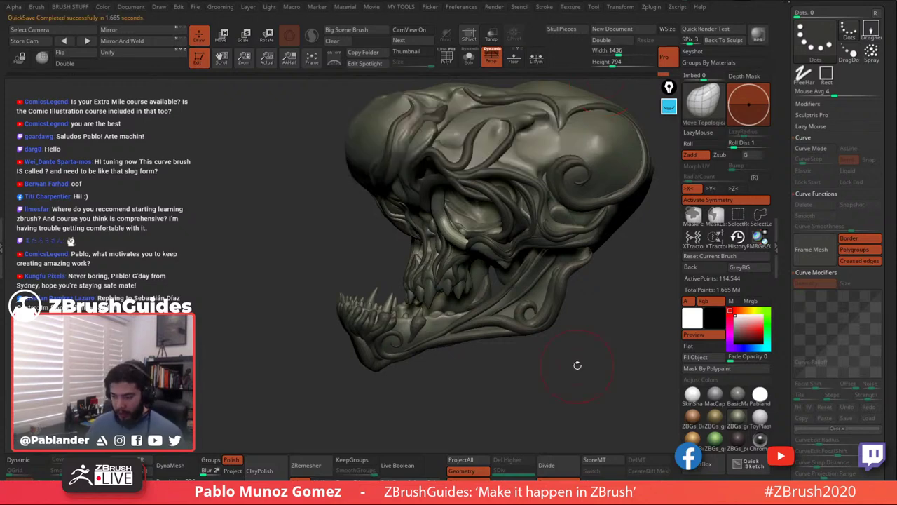
Reshape the new tube with Move Topological so it wraps around the inner and lower rim of the eye socket.
{"action": "right_click_drag", "start_coordinate": [577, 364], "coordinate": [464, 247]}
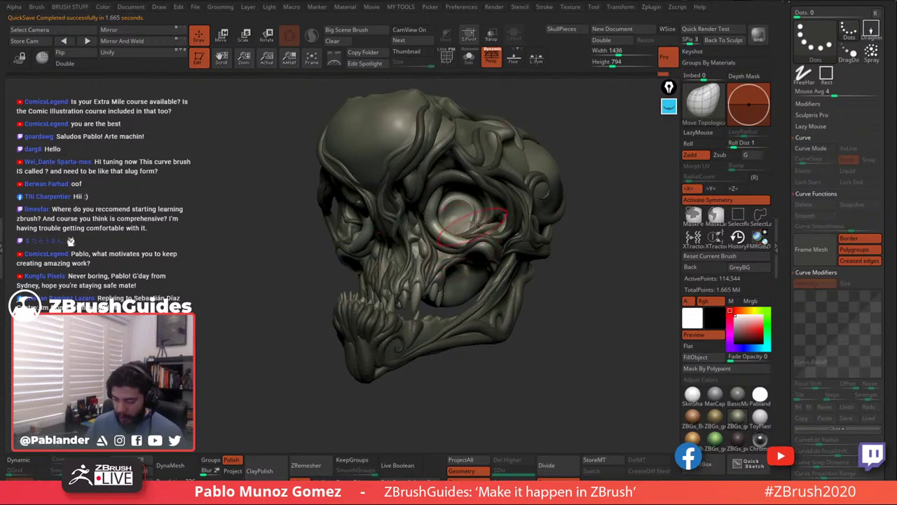
{"action": "right_click_drag", "start_coordinate": [475, 223], "coordinate": [436, 168]}
{"action": "right_click", "coordinate": [460, 185]}
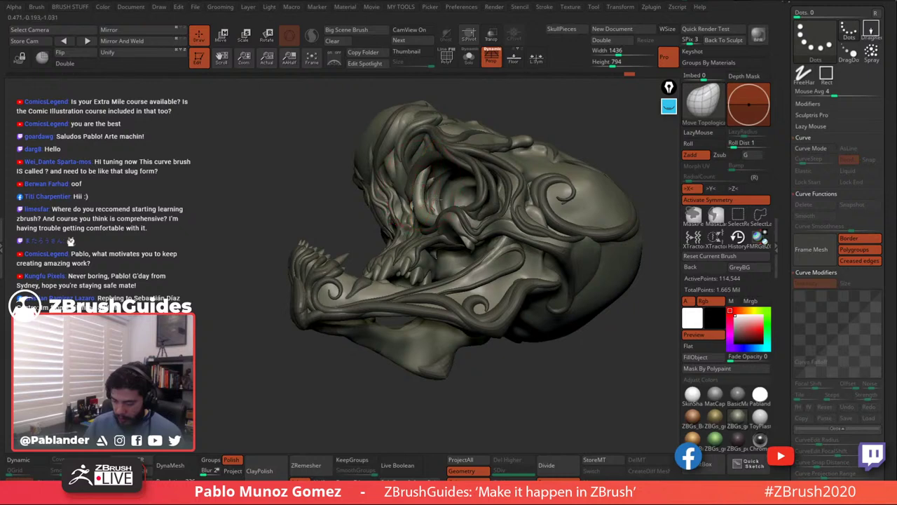
{"action": "mouse_move", "coordinate": [427, 179]}
{"action": "right_mouse_down"}
{"action": "mouse_move", "coordinate": [413, 203]}
{"action": "mouse_move", "coordinate": [425, 230]}
{"action": "right_mouse_up"}
{"action": "key", "text": "space"}
{"action": "mouse_move", "coordinate": [443, 231]}
{"action": "left_mouse_down"}
{"action": "mouse_move", "coordinate": [427, 232]}
{"action": "mouse_move", "coordinate": [419, 210]}
{"action": "left_mouse_up"}
{"action": "key", "text": "space"}
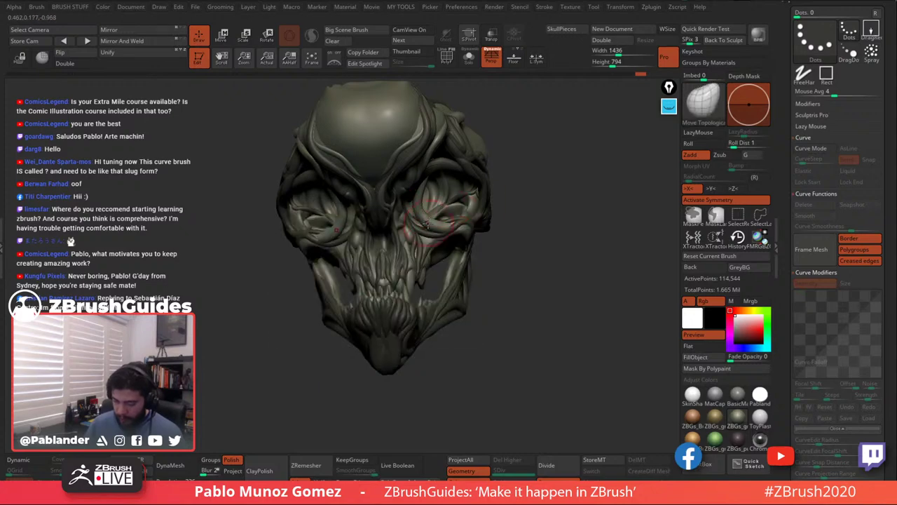
{"action": "right_click_drag", "start_coordinate": [485, 223], "coordinate": [429, 244]}
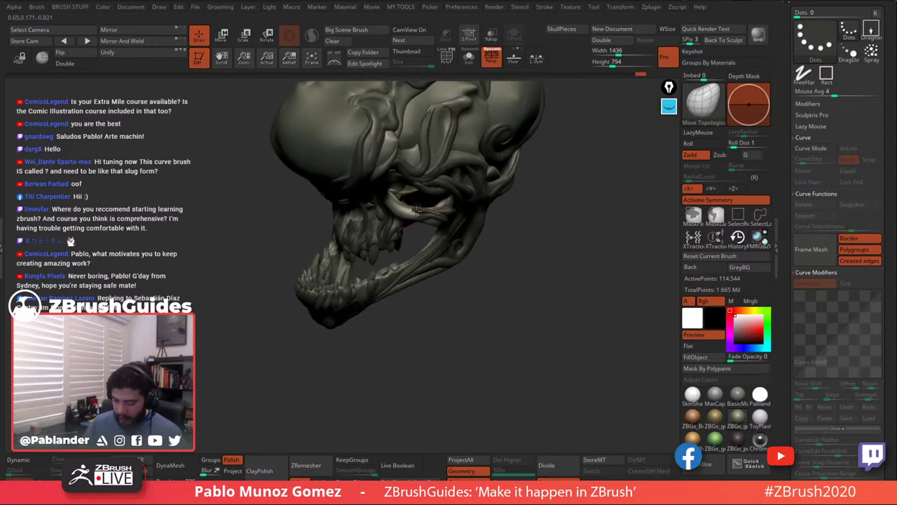
{"action": "right_click_drag", "start_coordinate": [527, 256], "coordinate": [544, 241]}
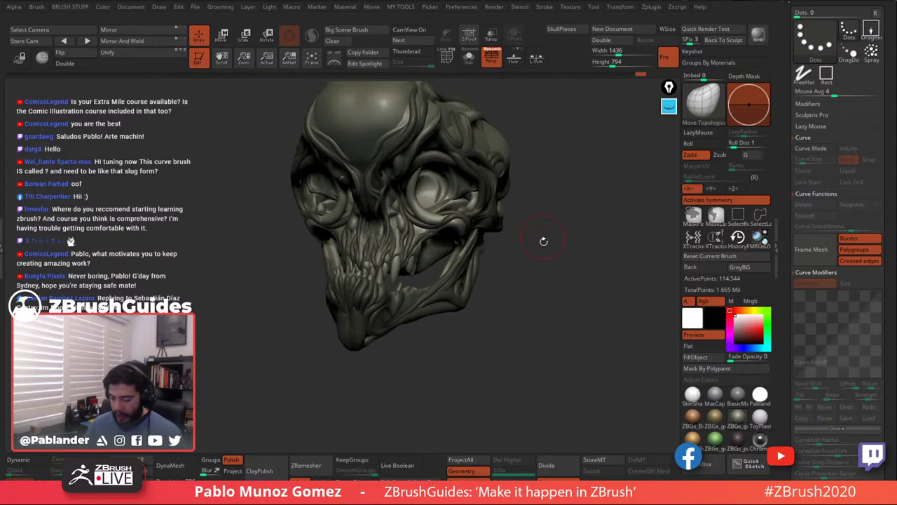
Switch back to the CurveTube brush and reduce its Draw Size to about 77.
{"action": "key", "text": "b"}
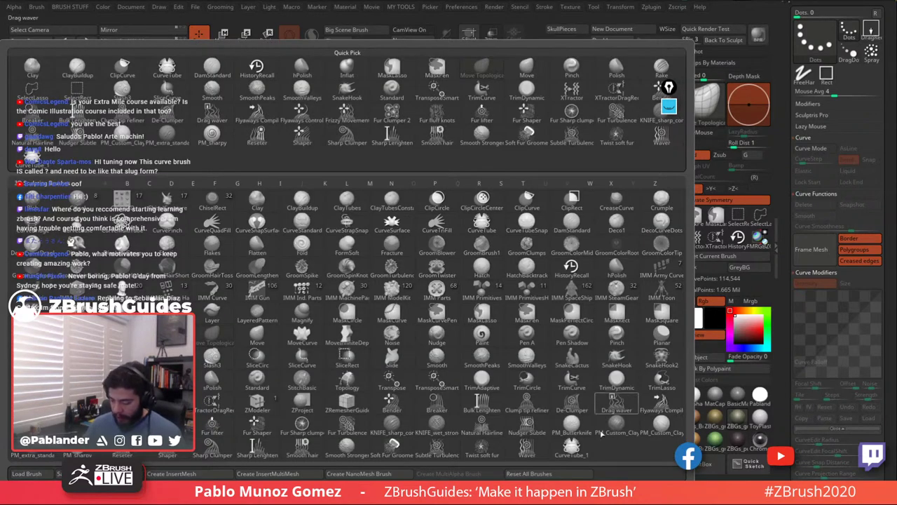
{"action": "key", "text": "c"}
{"action": "key", "text": "t"}
{"action": "mouse_move", "coordinate": [559, 300]}
{"action": "right_mouse_down"}
{"action": "mouse_move", "coordinate": [551, 308]}
{"action": "mouse_move", "coordinate": [537, 298]}
{"action": "right_mouse_up"}
{"action": "key", "text": "space"}
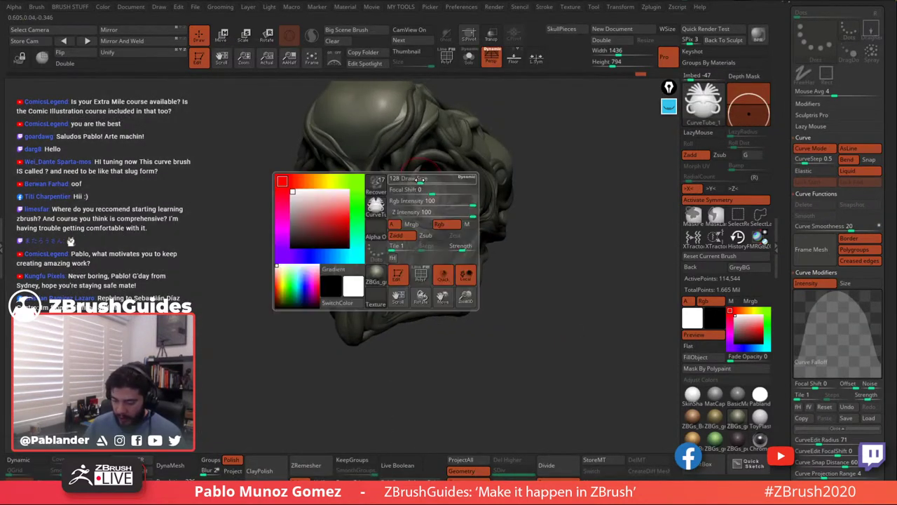
{"action": "mouse_move", "coordinate": [420, 176]}
{"action": "right_mouse_down"}
{"action": "mouse_move", "coordinate": [442, 210]}
{"action": "mouse_move", "coordinate": [433, 214]}
{"action": "right_mouse_up"}
{"action": "key", "text": "space"}
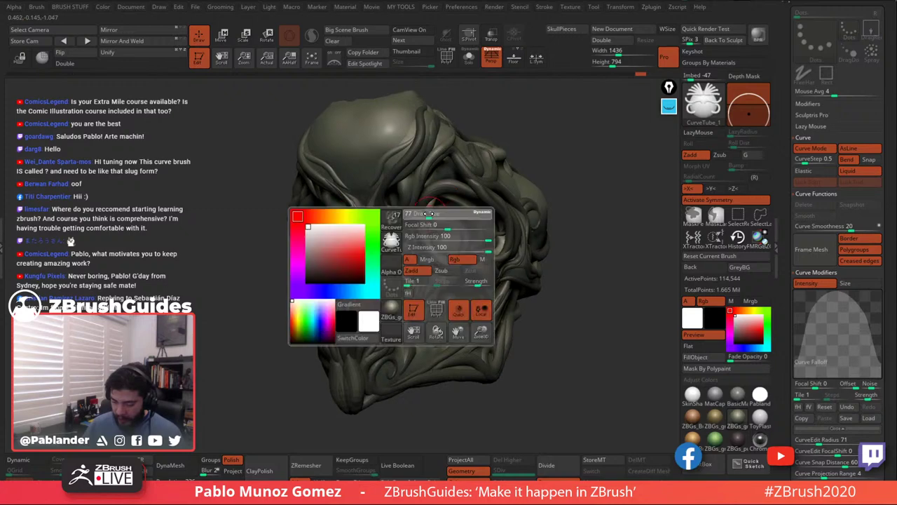
{"action": "left_click_drag", "start_coordinate": [427, 204], "coordinate": [426, 261]}
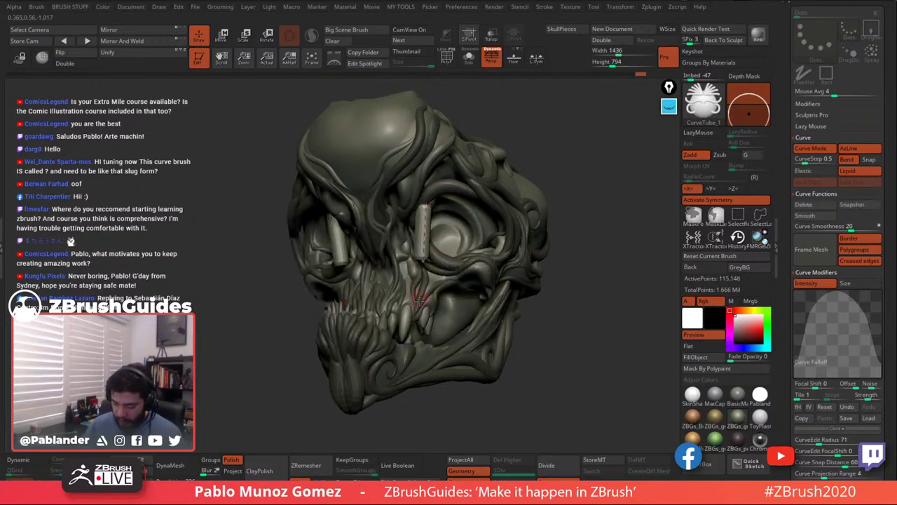
{"action": "left_click", "coordinate": [422, 284]}
{"action": "key", "text": "ctrl+z"}
Draw a mirrored tube from the eye socket's inner upper corner down to the upper teeth, and thin it with a smaller Draw Size.
{"action": "left_click_drag", "start_coordinate": [429, 206], "coordinate": [421, 237]}
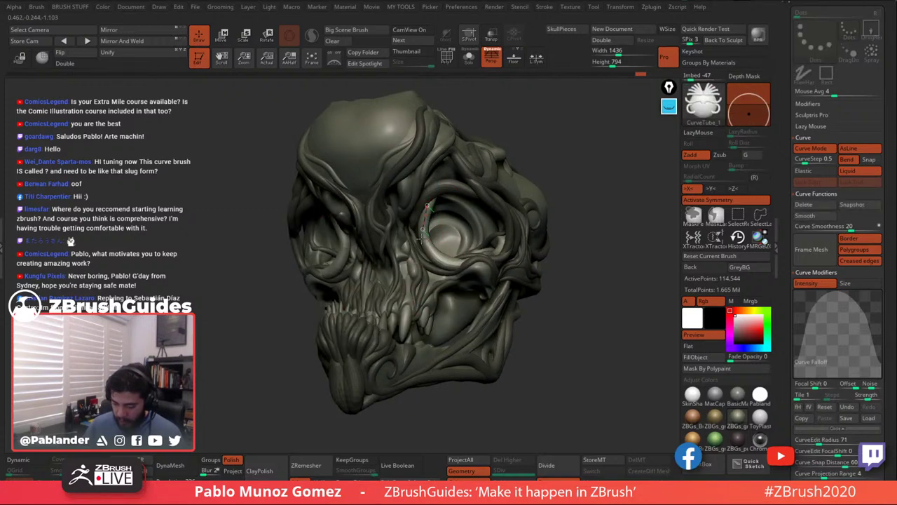
{"action": "left_click_drag", "start_coordinate": [416, 311], "coordinate": [415, 313]}
{"action": "mouse_move", "coordinate": [583, 281]}
{"action": "left_mouse_down"}
{"action": "mouse_move", "coordinate": [635, 262]}
{"action": "mouse_move", "coordinate": [540, 246]}
{"action": "left_mouse_up"}
{"action": "key", "text": "space"}
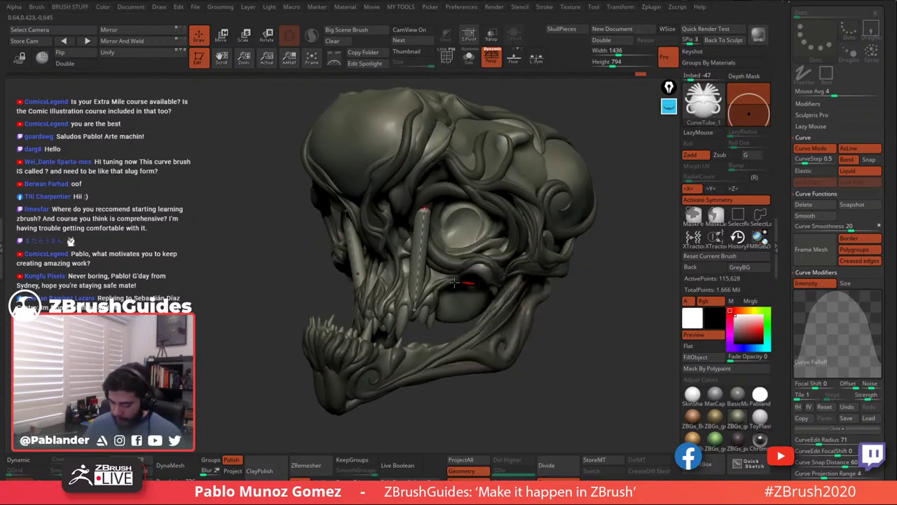
{"action": "key", "text": "space"}
{"action": "left_click", "coordinate": [468, 256]}
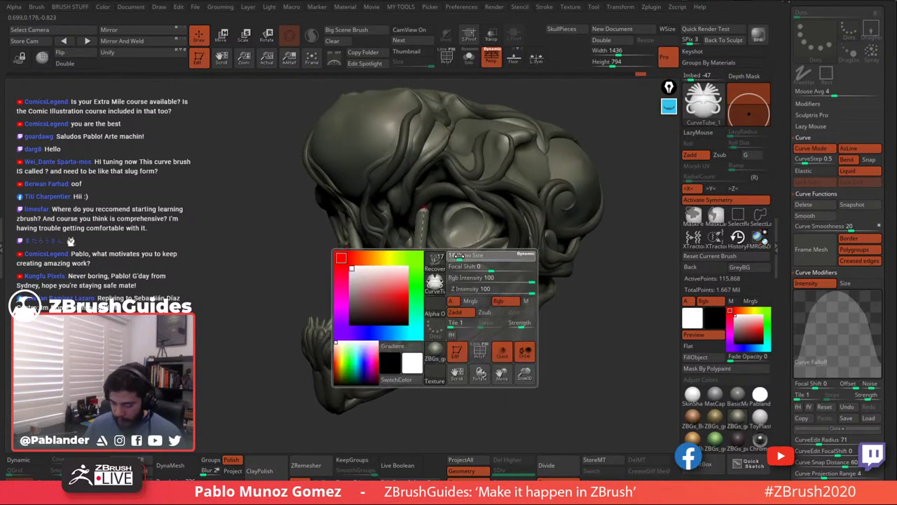
{"action": "left_click", "coordinate": [429, 235]}
{"action": "right_click_drag", "start_coordinate": [456, 236], "coordinate": [487, 236]}
Snapshot the thin tube's curve twice, bending each copy towards the nose to form a bundle of strands.
{"action": "key", "text": "b"}
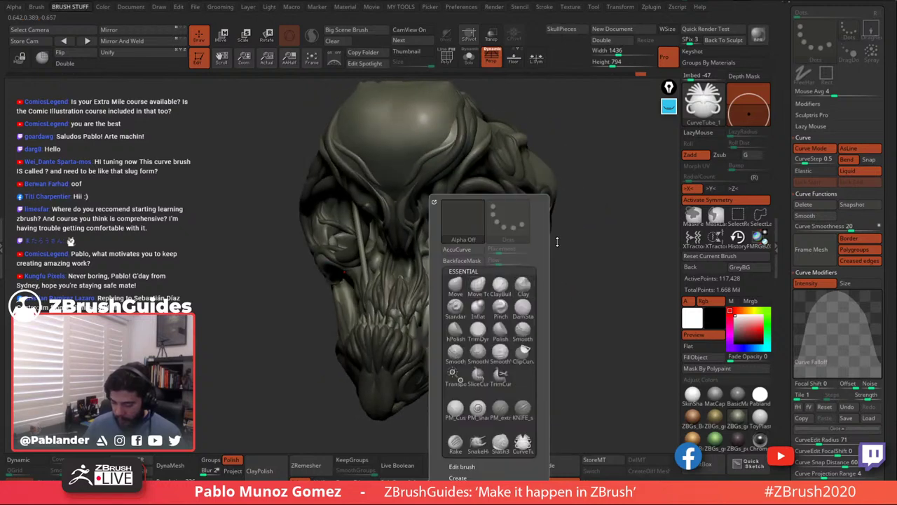
{"action": "key", "text": "Escape"}
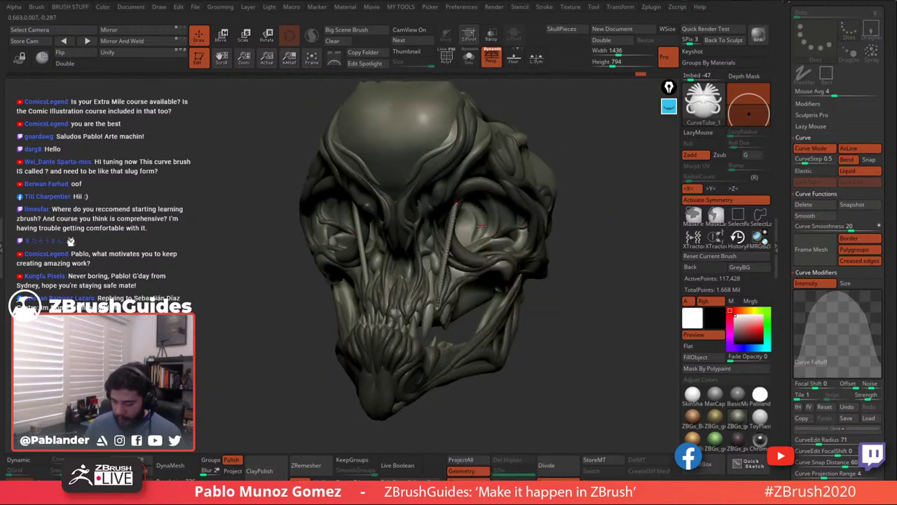
{"action": "right_click_drag", "start_coordinate": [482, 227], "coordinate": [475, 254]}
{"action": "left_click", "coordinate": [860, 204]}
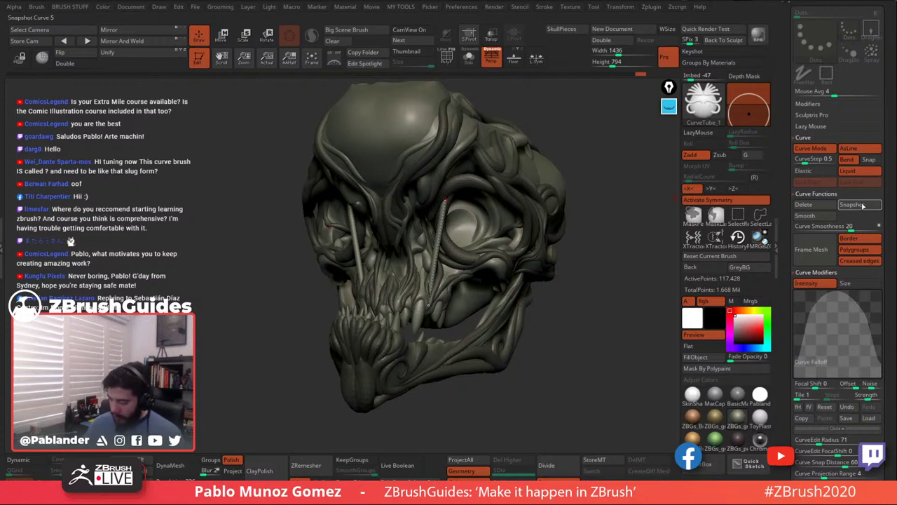
{"action": "left_click_drag", "start_coordinate": [446, 198], "coordinate": [440, 196]}
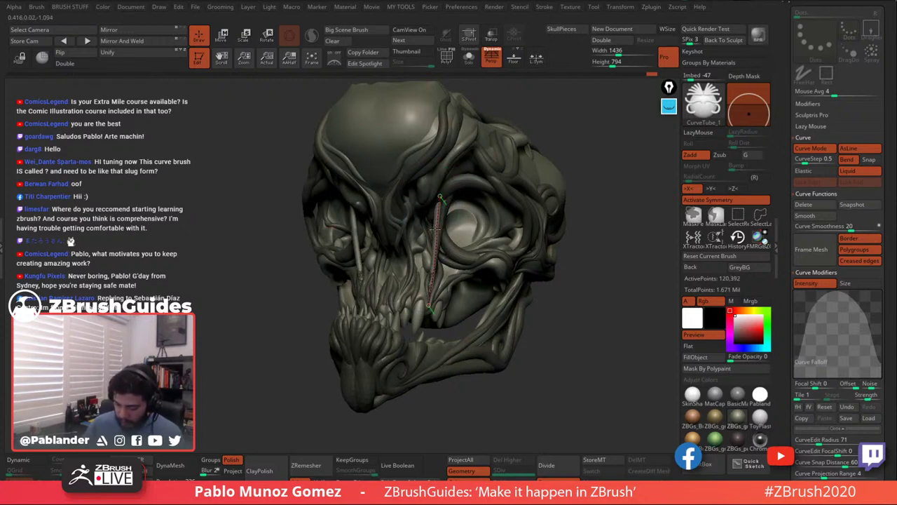
{"action": "left_click", "coordinate": [859, 205]}
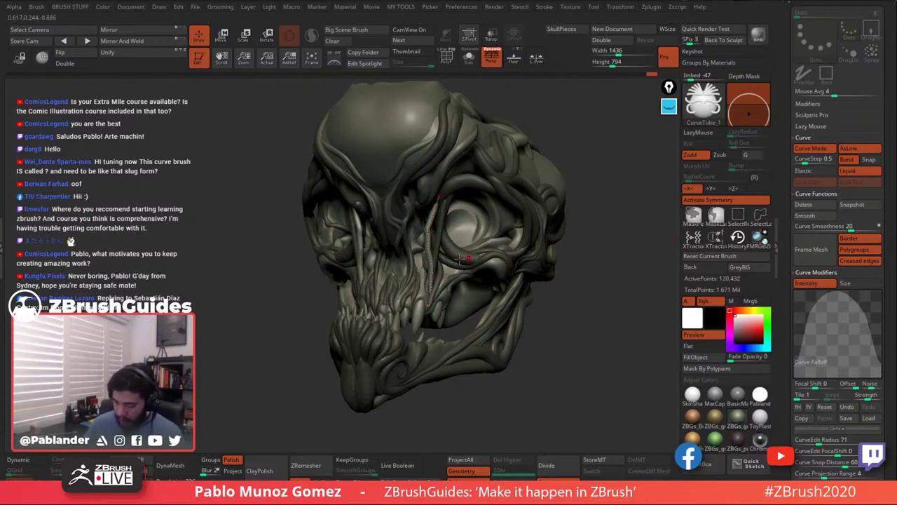
{"action": "left_click", "coordinate": [426, 228]}
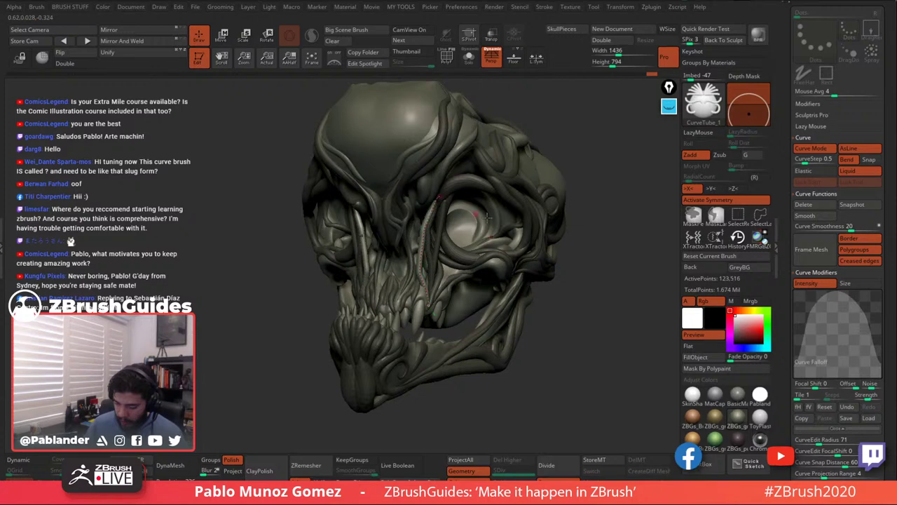
Clear the mask and use Move Topological to reshape the strands between the eye socket, nose and upper teeth.
{"action": "left_click", "coordinate": [537, 234]}
{"action": "left_click_drag", "start_coordinate": [578, 265], "coordinate": [584, 276], "text": "ctrl"}
{"action": "key", "text": "b"}
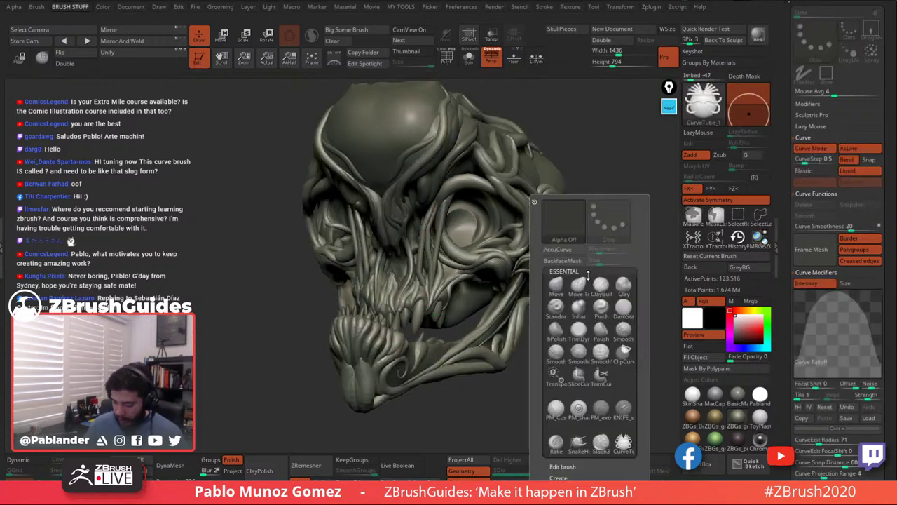
{"action": "left_click", "coordinate": [579, 285]}
{"action": "key", "text": "space"}
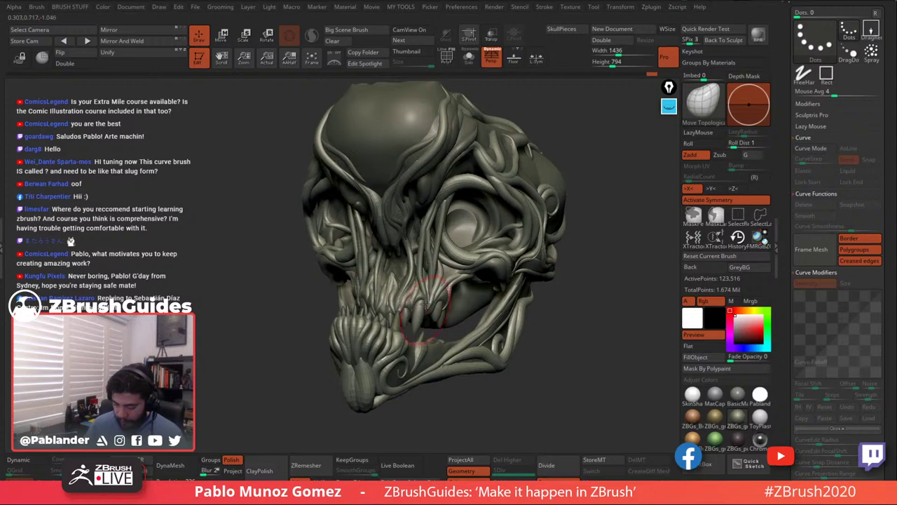
{"action": "right_click_drag", "start_coordinate": [435, 263], "coordinate": [421, 266]}
{"action": "key", "text": "space"}
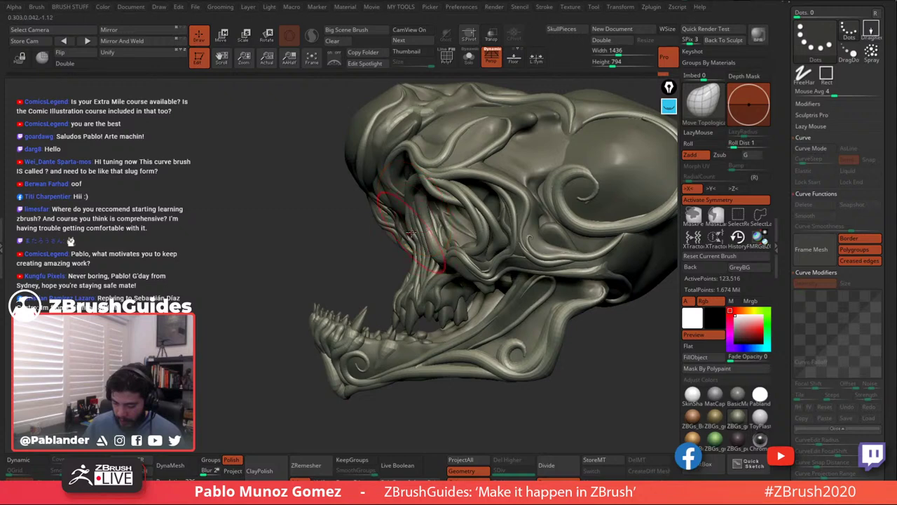
{"action": "right_click_drag", "start_coordinate": [404, 173], "coordinate": [449, 234]}
{"action": "right_click_drag", "start_coordinate": [382, 234], "coordinate": [405, 244]}
{"action": "left_click_drag", "start_coordinate": [342, 231], "coordinate": [421, 204]}
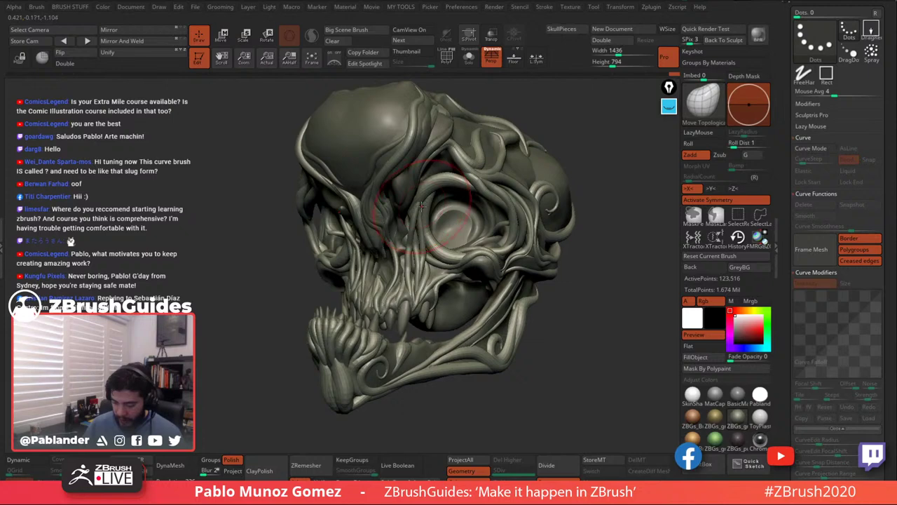
{"action": "mouse_move", "coordinate": [421, 205]}
{"action": "left_mouse_down"}
{"action": "mouse_move", "coordinate": [375, 251]}
{"action": "mouse_move", "coordinate": [437, 253]}
{"action": "left_mouse_up"}
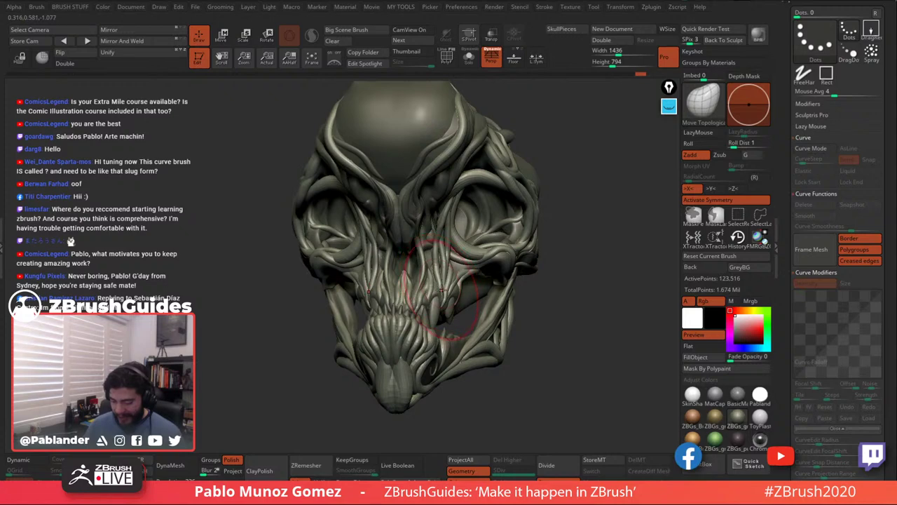
Reshape the mirrored strands between the eye socket, nose and upper teeth from several angles with the Move Topological brush.
{"action": "mouse_move", "coordinate": [458, 252]}
{"action": "right_mouse_down"}
{"action": "mouse_move", "coordinate": [431, 254]}
{"action": "mouse_move", "coordinate": [440, 255]}
{"action": "right_mouse_up"}
{"action": "right_click", "coordinate": [445, 250]}
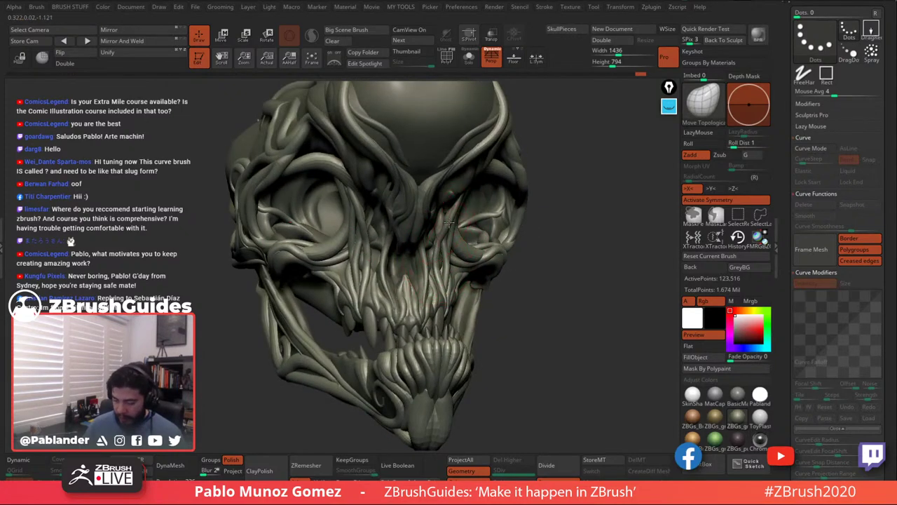
{"action": "mouse_move", "coordinate": [449, 224]}
{"action": "right_mouse_down"}
{"action": "mouse_move", "coordinate": [393, 214]}
{"action": "mouse_move", "coordinate": [428, 184]}
{"action": "right_mouse_up"}
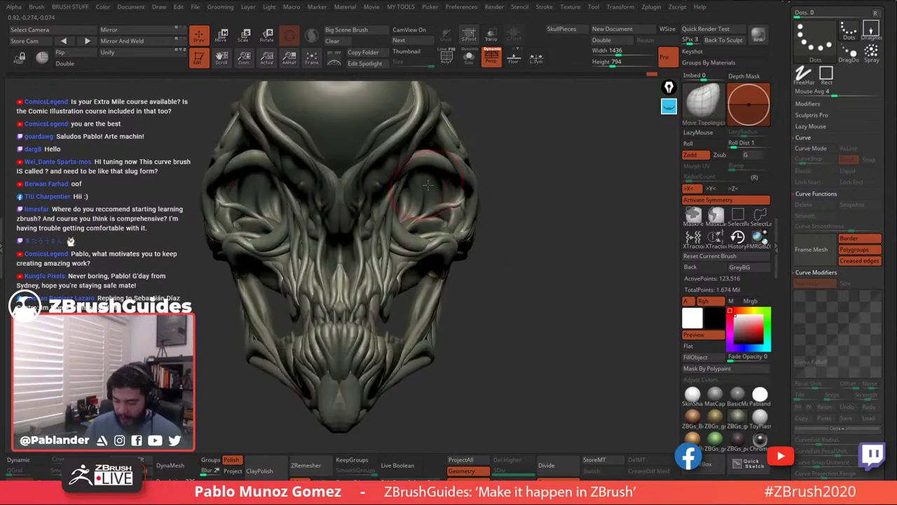
{"action": "right_click_drag", "start_coordinate": [385, 276], "coordinate": [376, 277]}
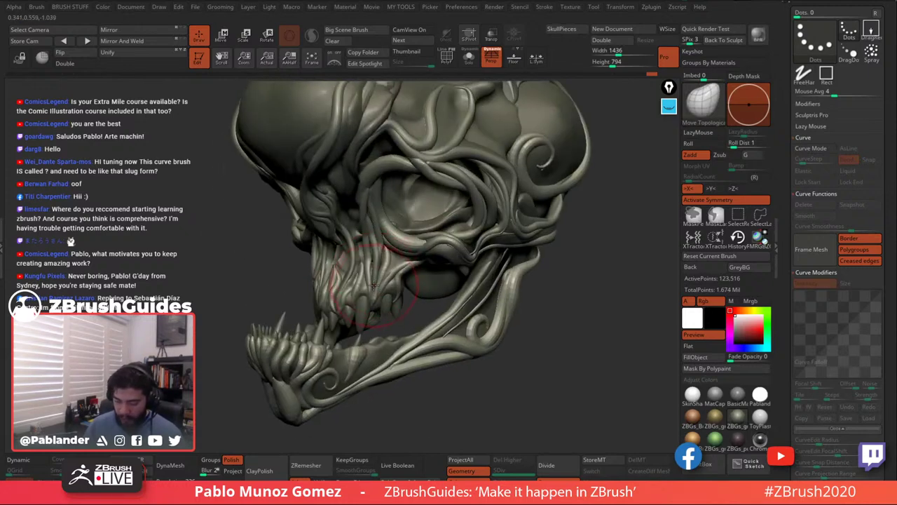
{"action": "right_click_drag", "start_coordinate": [375, 294], "coordinate": [381, 250]}
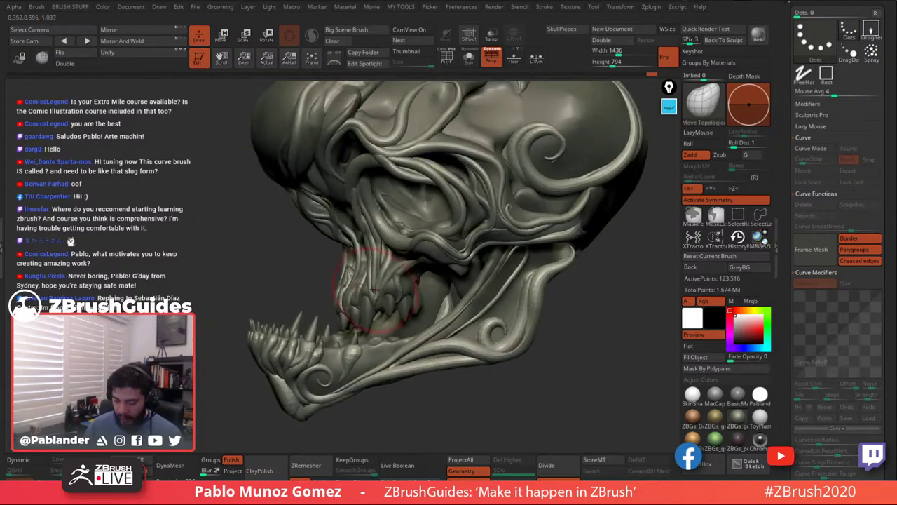
{"action": "key", "text": "space"}
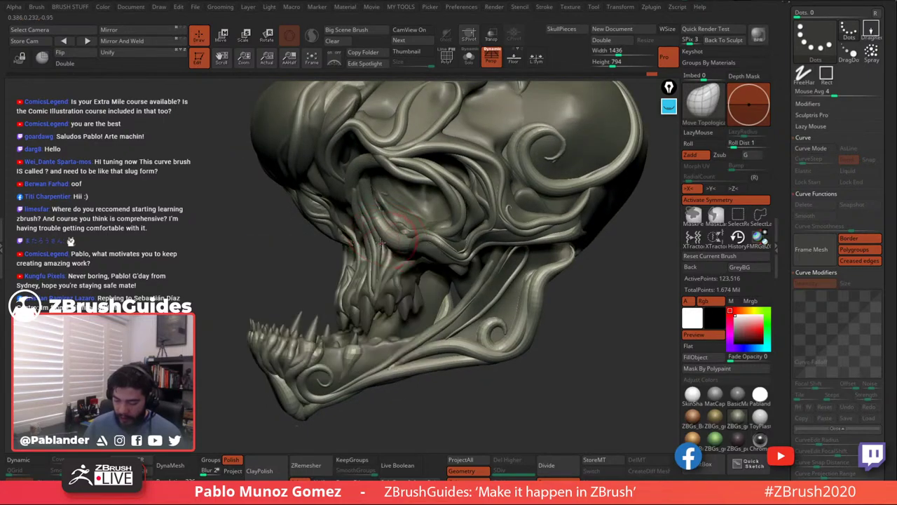
{"action": "right_click_drag", "start_coordinate": [386, 241], "coordinate": [398, 212]}
{"action": "key", "text": "space"}
Thicken the strands along the eye socket's inner edge with the Inflat brush.
{"action": "key", "text": "b"}
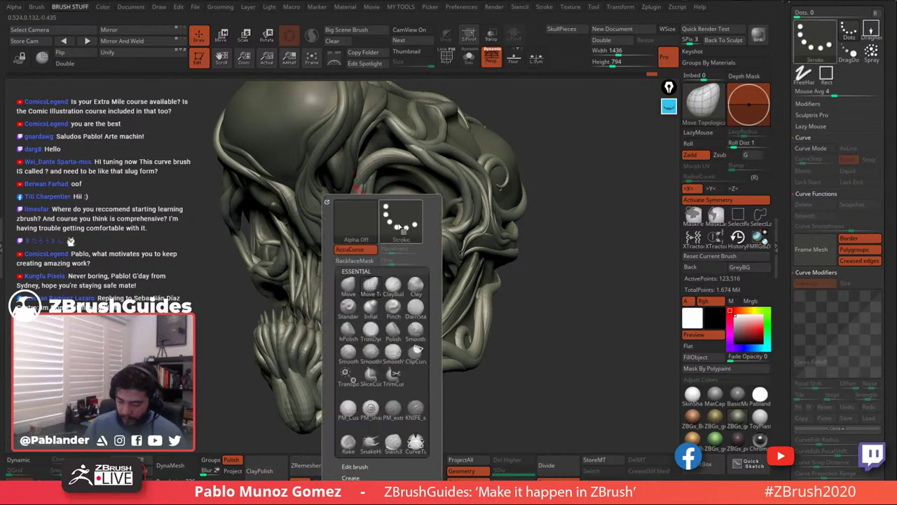
{"action": "key", "text": "i"}
{"action": "key", "text": "n"}
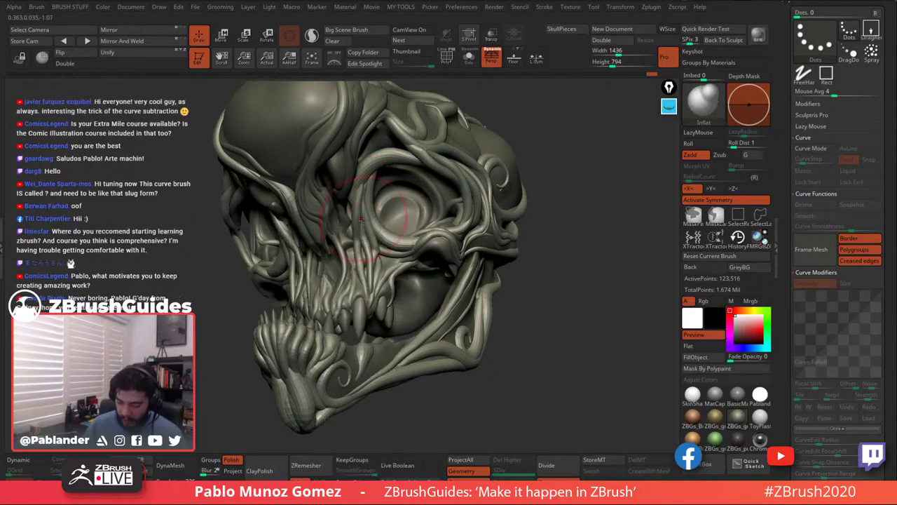
{"action": "mouse_move", "coordinate": [366, 176]}
{"action": "right_mouse_down"}
{"action": "mouse_move", "coordinate": [484, 214]}
{"action": "mouse_move", "coordinate": [526, 243]}
{"action": "mouse_move", "coordinate": [570, 242]}
{"action": "mouse_move", "coordinate": [552, 254]}
{"action": "mouse_move", "coordinate": [546, 165]}
{"action": "right_mouse_up"}
Switch back to the Move Topological brush and adjust the strands between the eye socket and nose.
{"action": "key", "text": "b"}
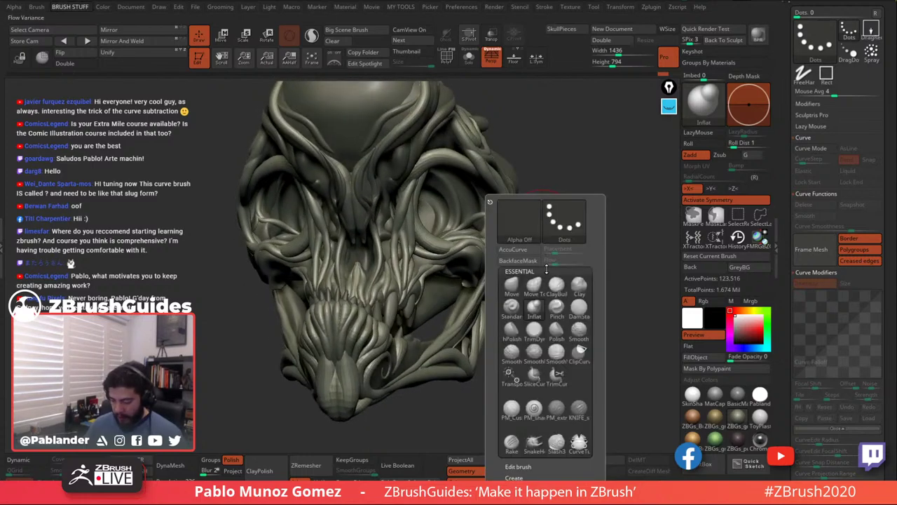
{"action": "key", "text": "m"}
{"action": "key", "text": "t"}
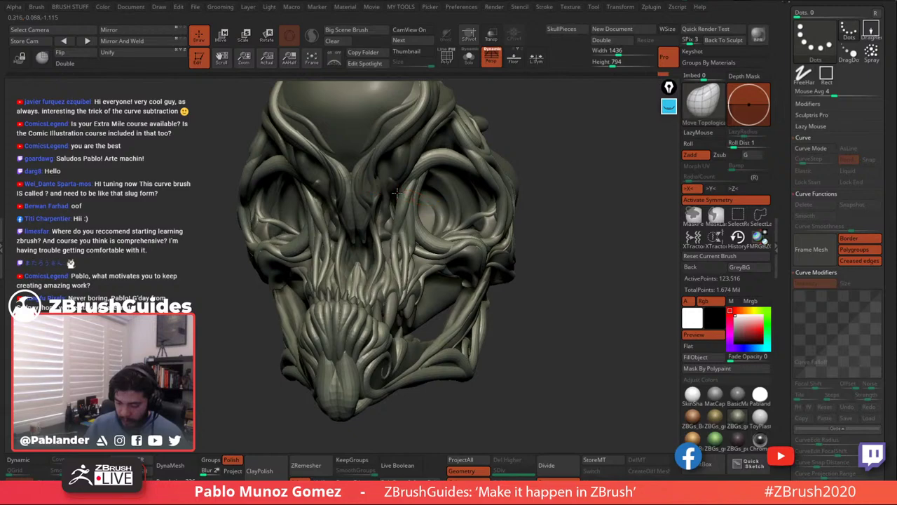
{"action": "right_click_drag", "start_coordinate": [397, 193], "coordinate": [363, 254]}
{"action": "right_click", "coordinate": [363, 254]}
Isolate the tube strands in Solo mode to reshape them around the eye sockets and cheek, and bring back the whole skull.
{"action": "key", "text": "alt+s"}
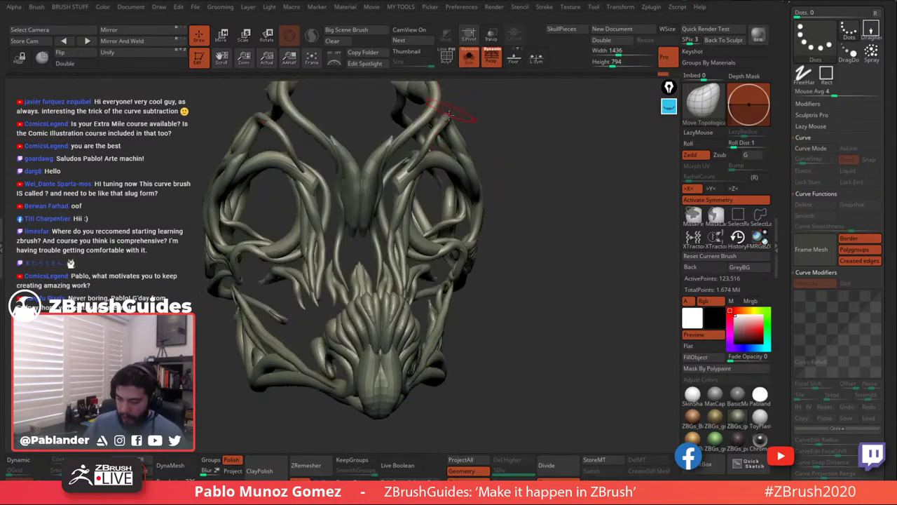
{"action": "right_click_drag", "start_coordinate": [449, 114], "coordinate": [499, 179]}
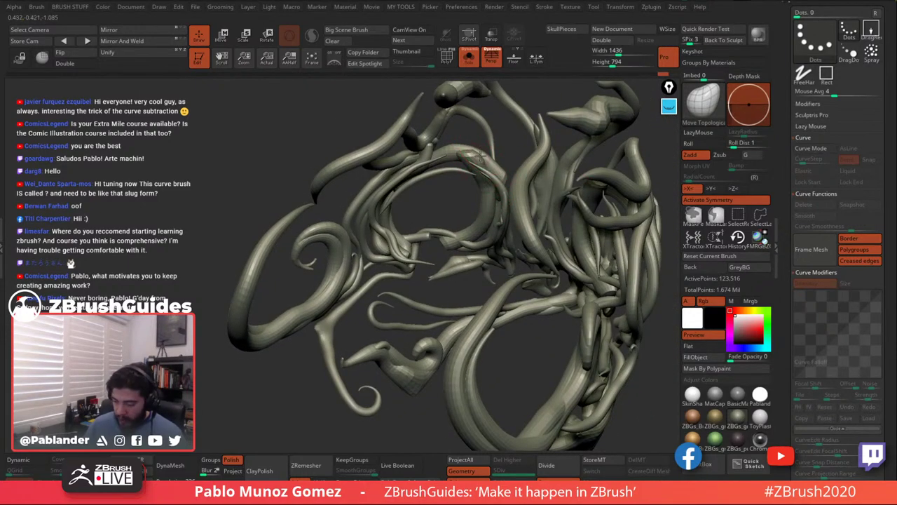
{"action": "right_click_drag", "start_coordinate": [478, 155], "coordinate": [496, 202]}
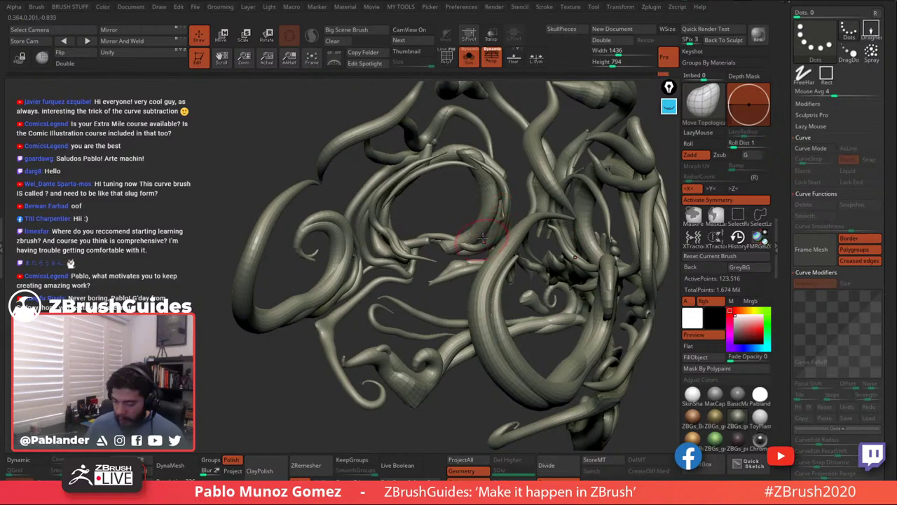
{"action": "mouse_move", "coordinate": [482, 240]}
{"action": "right_mouse_down"}
{"action": "mouse_move", "coordinate": [468, 265]}
{"action": "mouse_move", "coordinate": [552, 219]}
{"action": "mouse_move", "coordinate": [541, 181]}
{"action": "right_mouse_up"}
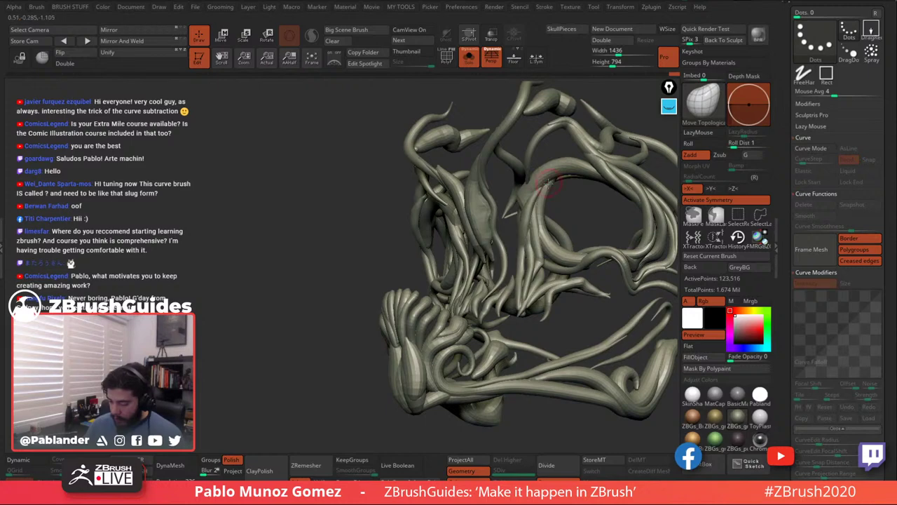
{"action": "right_click_drag", "start_coordinate": [546, 252], "coordinate": [545, 259]}
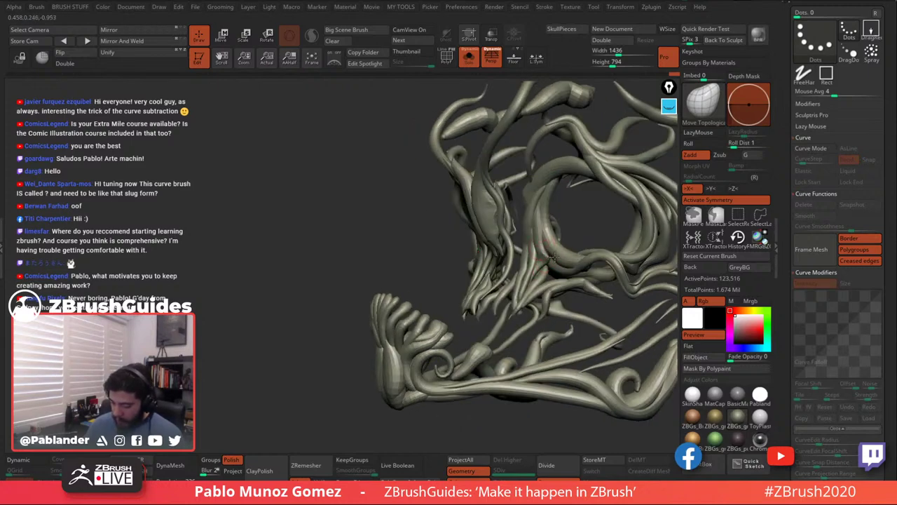
{"action": "mouse_move", "coordinate": [552, 254]}
{"action": "right_mouse_down"}
{"action": "mouse_move", "coordinate": [501, 263]}
{"action": "mouse_move", "coordinate": [545, 265]}
{"action": "mouse_move", "coordinate": [532, 224]}
{"action": "right_mouse_up"}
{"action": "key", "text": "shift+s"}
{"action": "left_click_drag", "start_coordinate": [612, 253], "coordinate": [560, 245]}
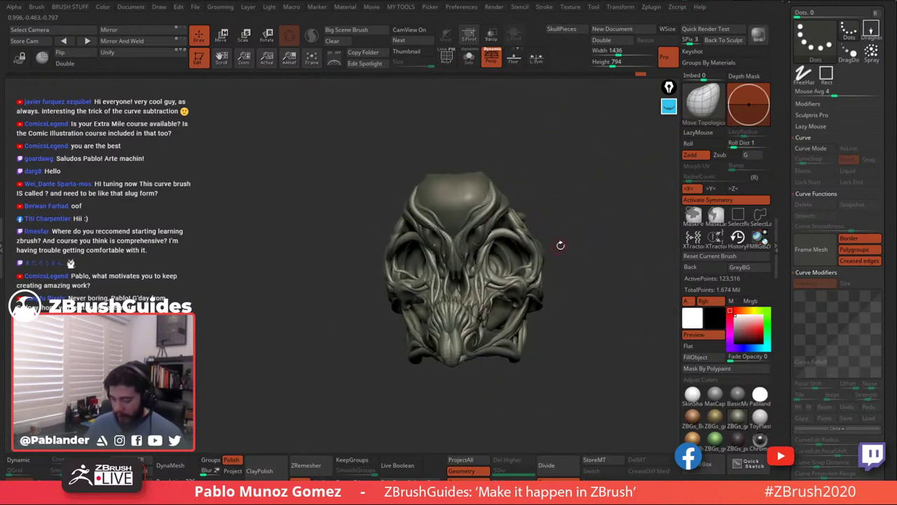
Compare the skull in the SkinShade, MatCap Gray and BasicMaterial2 materials, and return it to the olive-green material.
{"action": "mouse_move", "coordinate": [560, 245]}
{"action": "right_mouse_down"}
{"action": "mouse_move", "coordinate": [582, 267]}
{"action": "mouse_move", "coordinate": [567, 255]}
{"action": "mouse_move", "coordinate": [579, 291]}
{"action": "right_mouse_up"}
{"action": "left_click", "coordinate": [714, 397]}
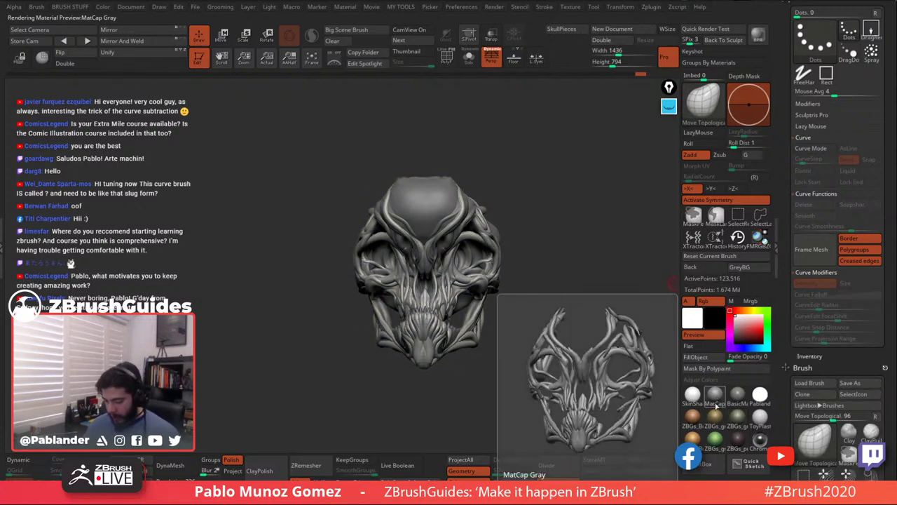
{"action": "left_click", "coordinate": [716, 417]}
{"action": "left_click", "coordinate": [693, 395]}
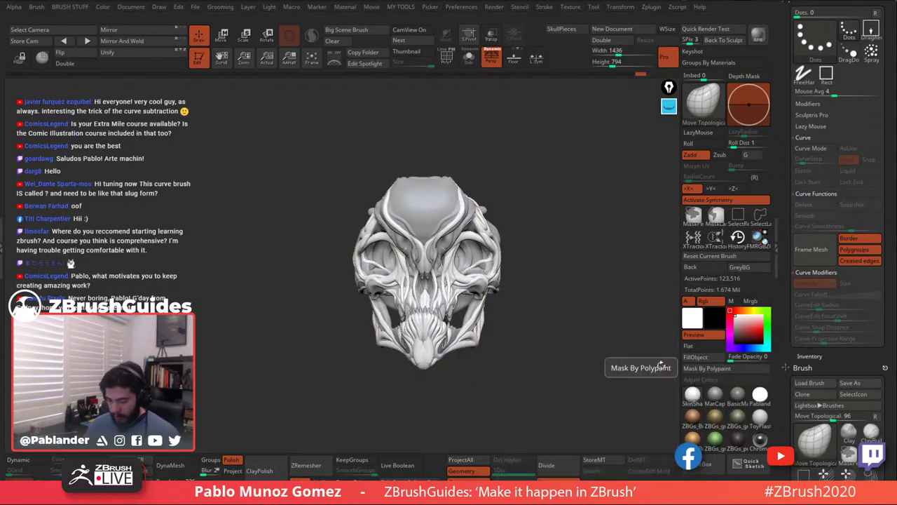
{"action": "right_click_drag", "start_coordinate": [603, 348], "coordinate": [587, 342]}
{"action": "left_click", "coordinate": [724, 396]}
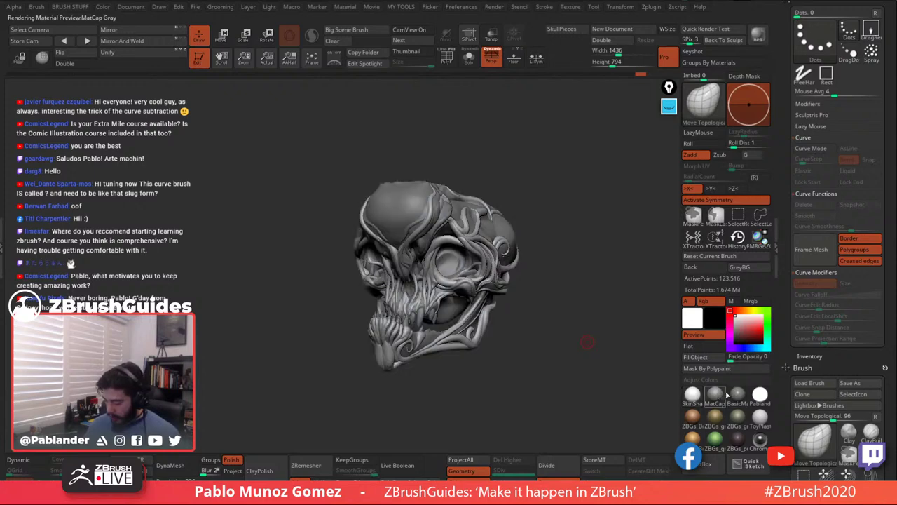
{"action": "left_click", "coordinate": [736, 396]}
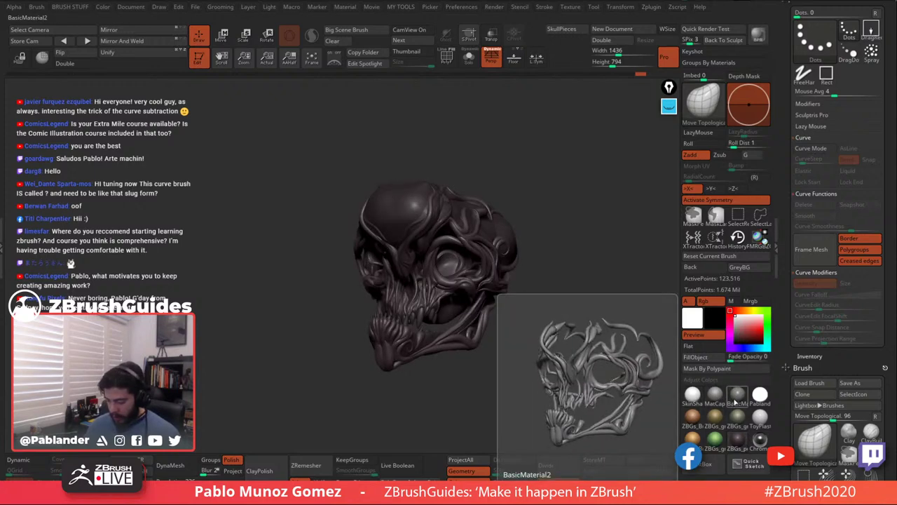
{"action": "left_click", "coordinate": [736, 400]}
{"action": "left_click", "coordinate": [723, 398]}
{"action": "right_click_drag", "start_coordinate": [602, 346], "coordinate": [628, 330]}
{"action": "left_click", "coordinate": [737, 418]}
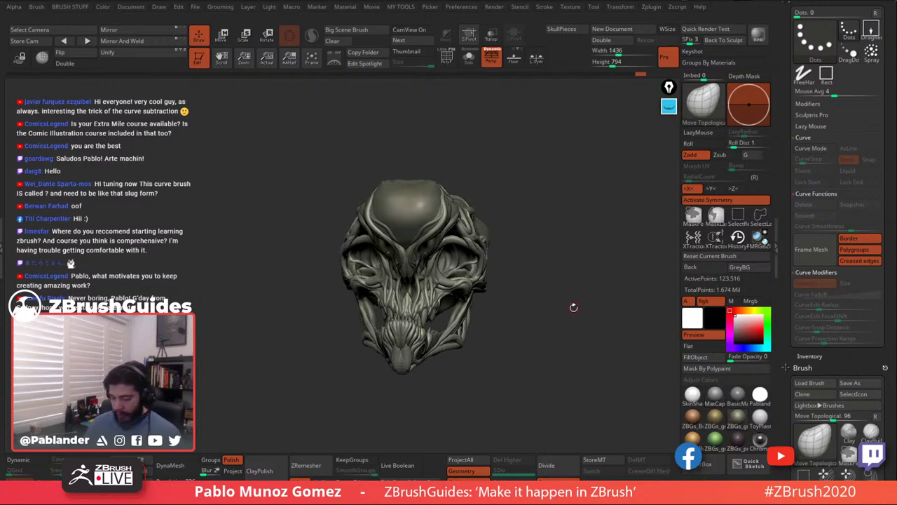
Examine the skull's overall shape from the front, side and three-quarter angles, and look through its subtools.
{"action": "left_click_drag", "start_coordinate": [573, 307], "coordinate": [595, 320], "text": "alt"}
{"action": "left_click", "coordinate": [662, 2]}
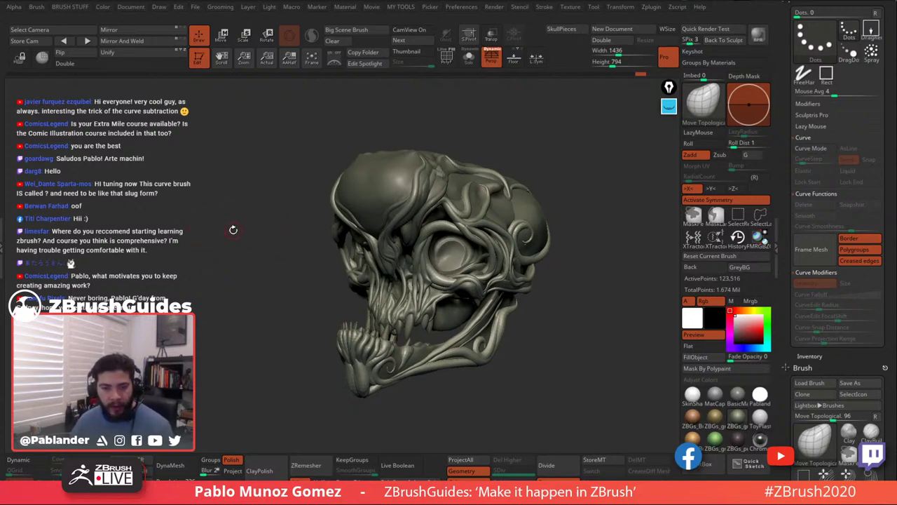
{"action": "left_click_drag", "start_coordinate": [233, 230], "coordinate": [231, 239]}
{"action": "left_click_drag", "start_coordinate": [557, 263], "coordinate": [567, 241]}
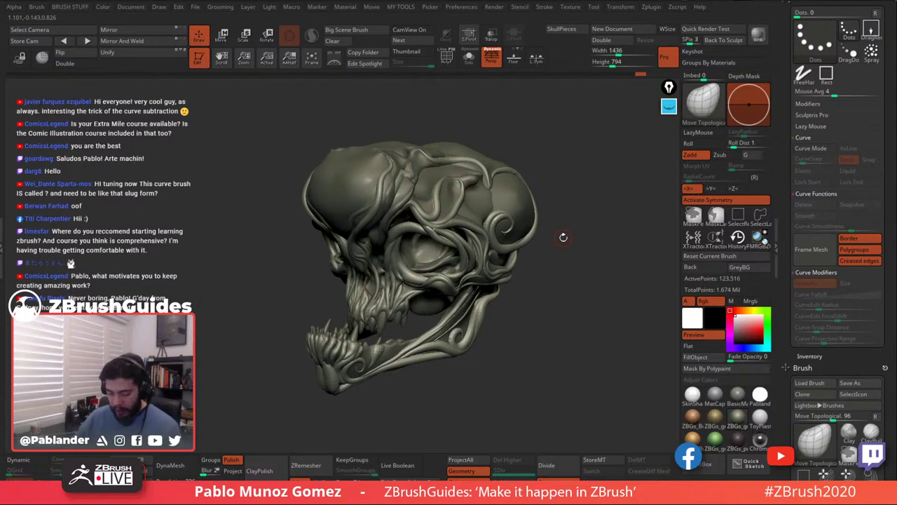
{"action": "left_click_drag", "start_coordinate": [591, 213], "coordinate": [550, 190]}
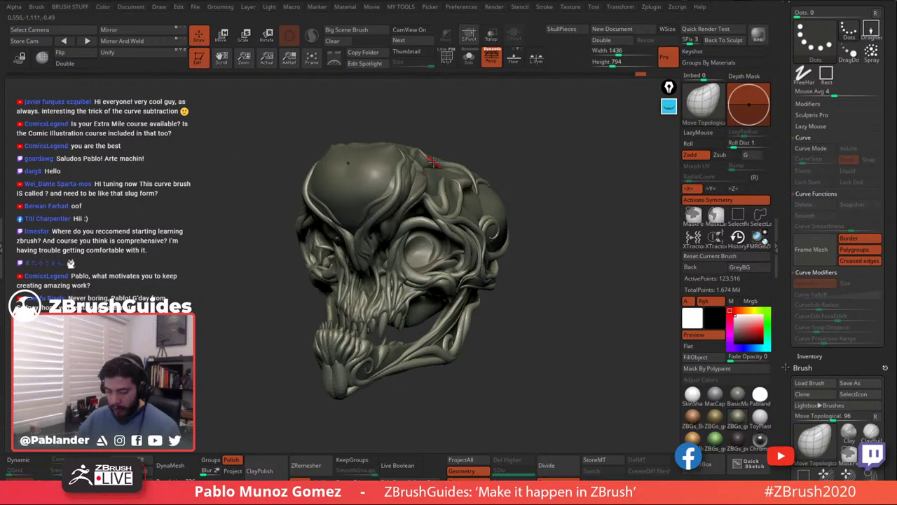
{"action": "key", "text": "n"}
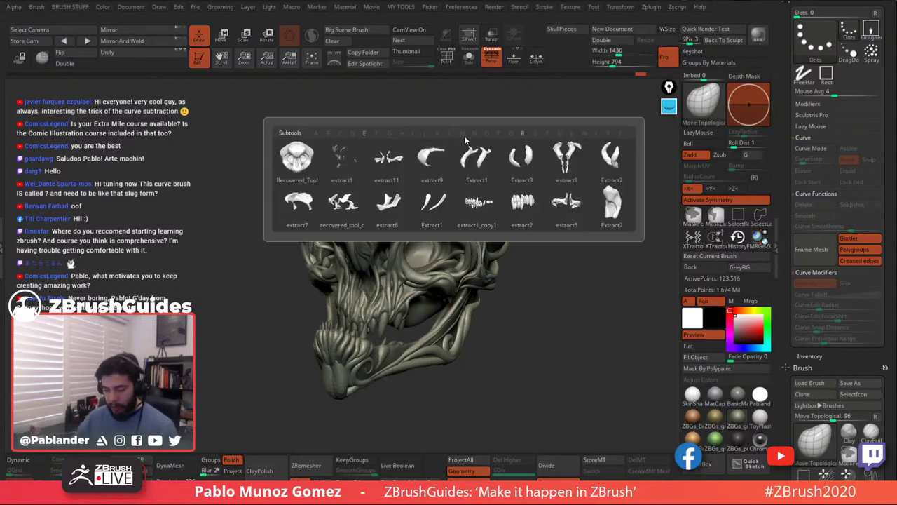
{"action": "left_click", "coordinate": [387, 158]}
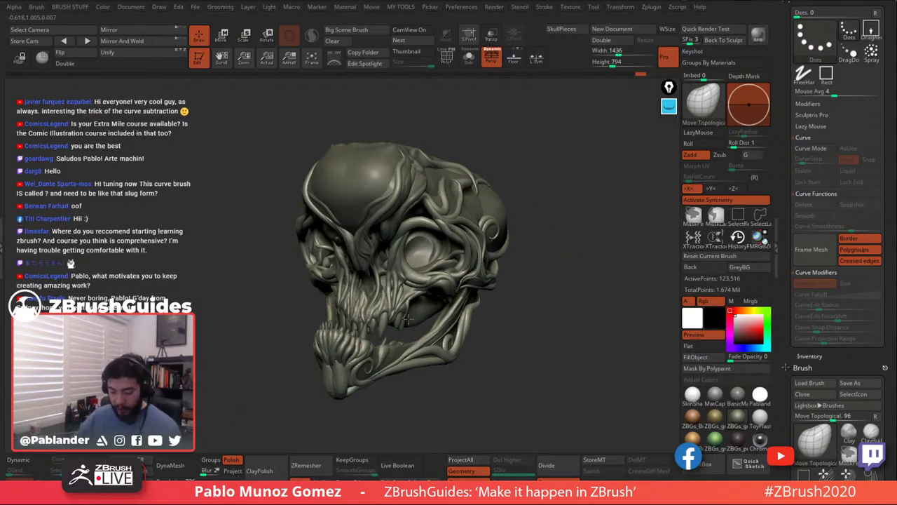
{"action": "left_click_drag", "start_coordinate": [534, 154], "coordinate": [509, 153]}
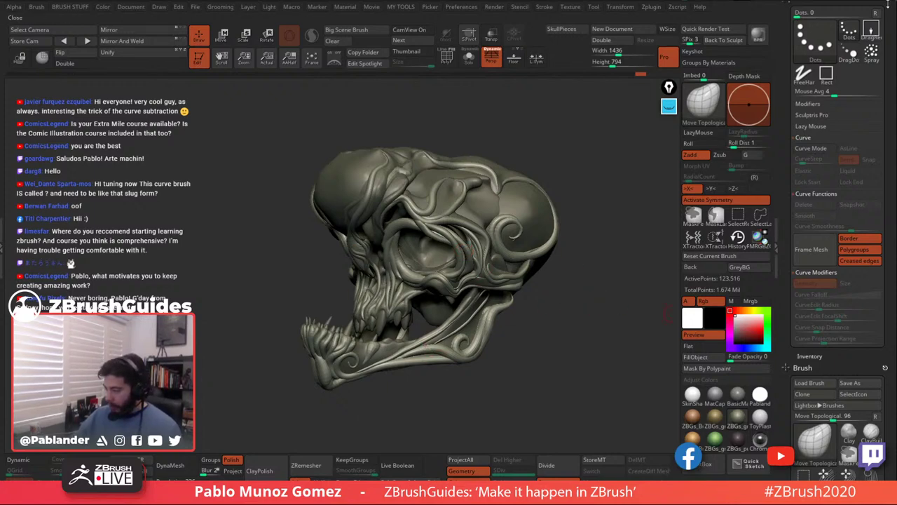
Select the Recovered_Tool subtool and create a subtool folder named OR for it.
{"action": "left_click_drag", "start_coordinate": [889, 19], "coordinate": [887, 29]}
{"action": "left_click", "coordinate": [856, 8]}
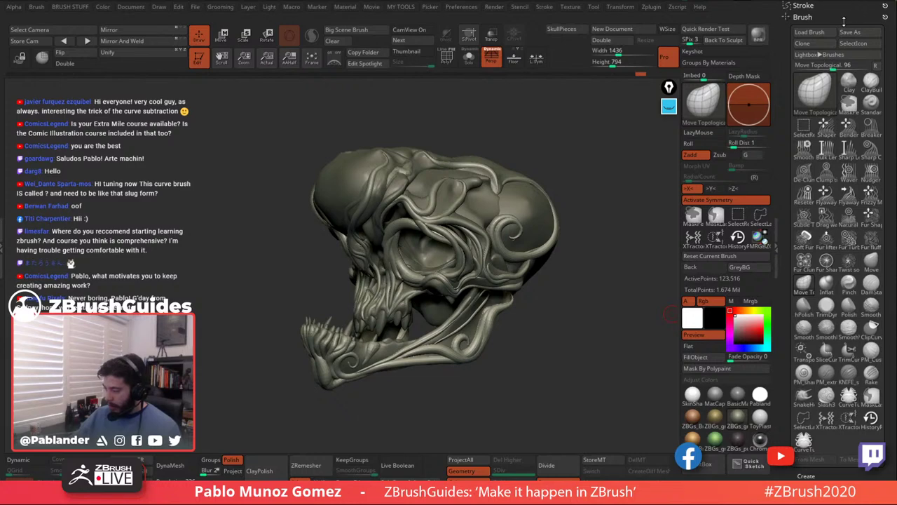
{"action": "left_click", "coordinate": [839, 17]}
{"action": "left_click_drag", "start_coordinate": [793, 215], "coordinate": [796, 60]}
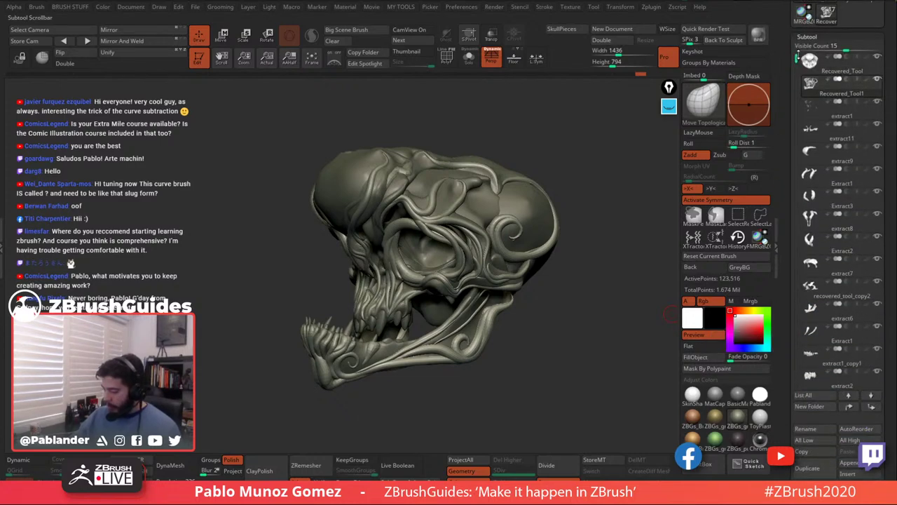
{"action": "left_click", "coordinate": [809, 60]}
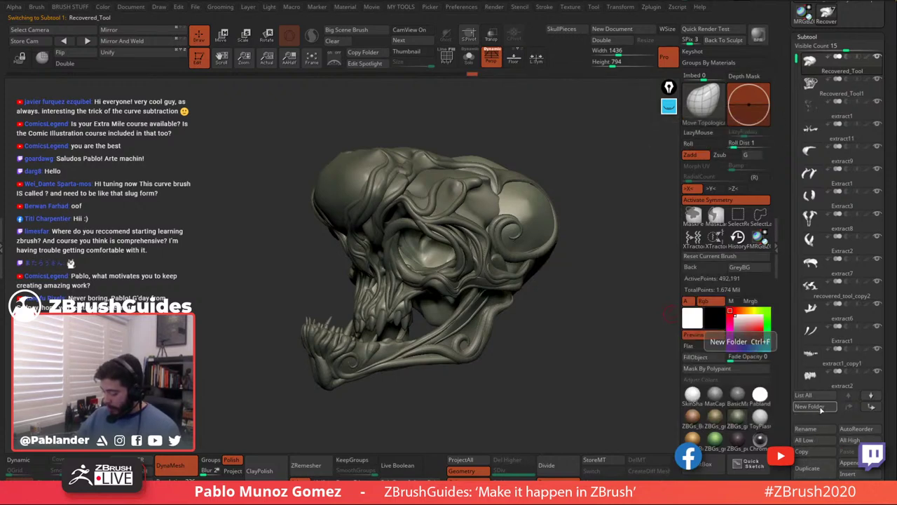
{"action": "left_click", "coordinate": [820, 407]}
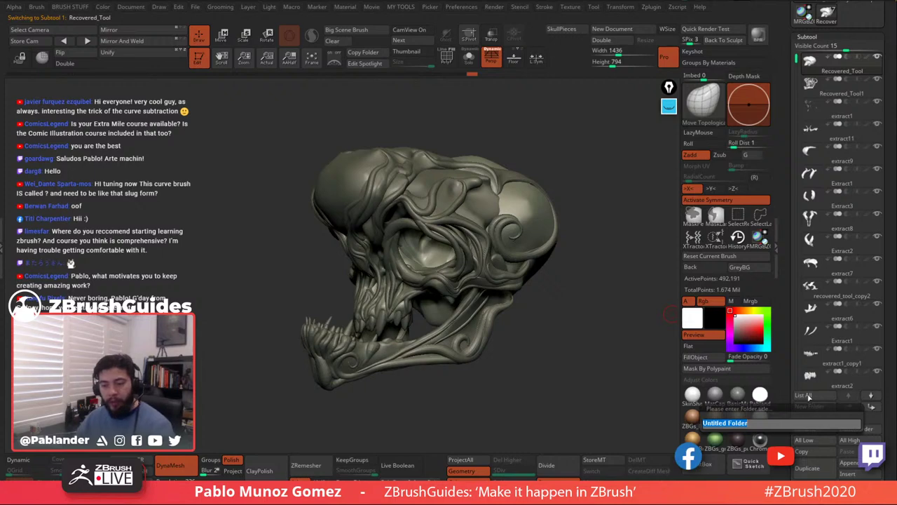
{"action": "type", "text": "0"}
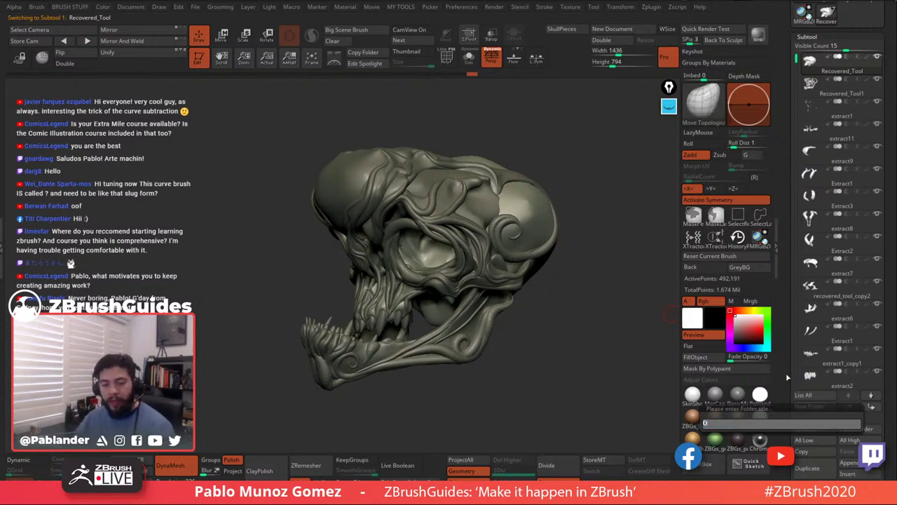
{"action": "key", "text": "Return"}
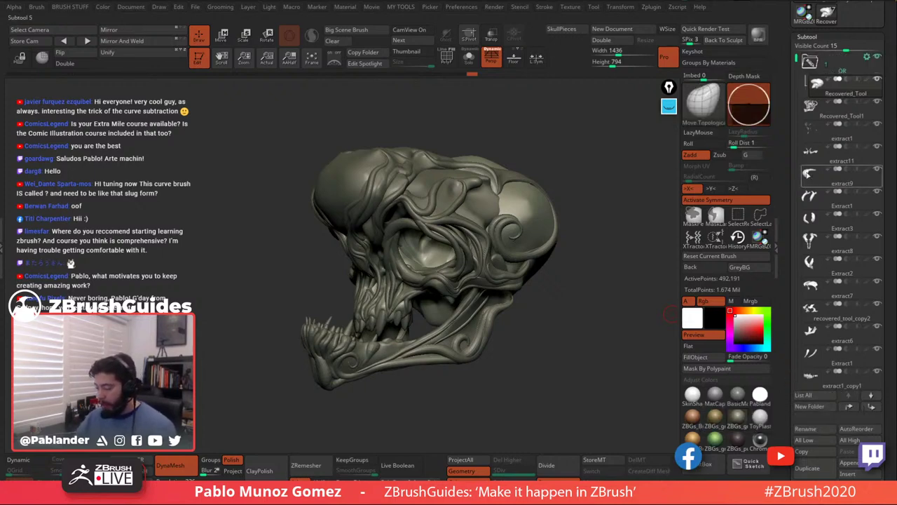
Move all the remaining subtools into the OR folder and collapse the folder.
{"action": "left_click_drag", "start_coordinate": [817, 108], "coordinate": [822, 88]}
{"action": "left_click_drag", "start_coordinate": [826, 131], "coordinate": [830, 109]}
{"action": "left_click_drag", "start_coordinate": [832, 159], "coordinate": [836, 126]}
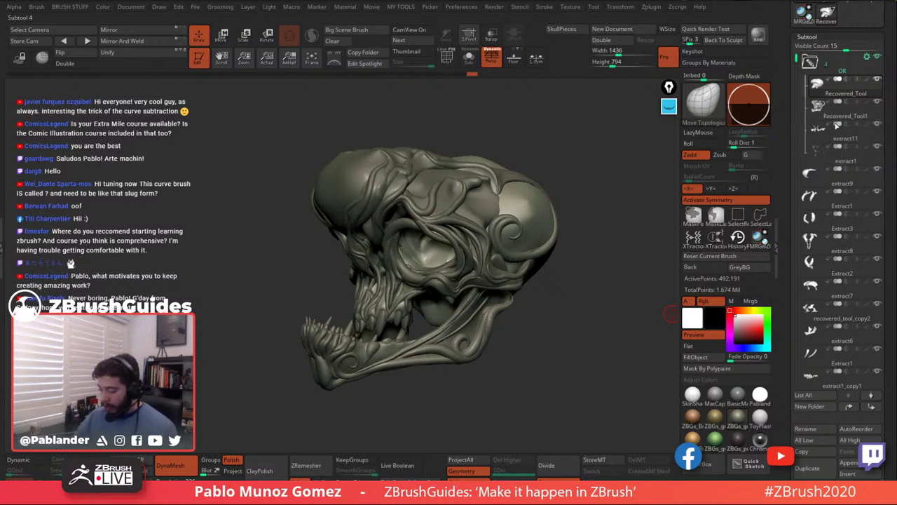
{"action": "left_click_drag", "start_coordinate": [827, 178], "coordinate": [833, 132]}
{"action": "left_click_drag", "start_coordinate": [825, 203], "coordinate": [832, 160]}
{"action": "left_click_drag", "start_coordinate": [831, 221], "coordinate": [834, 199]}
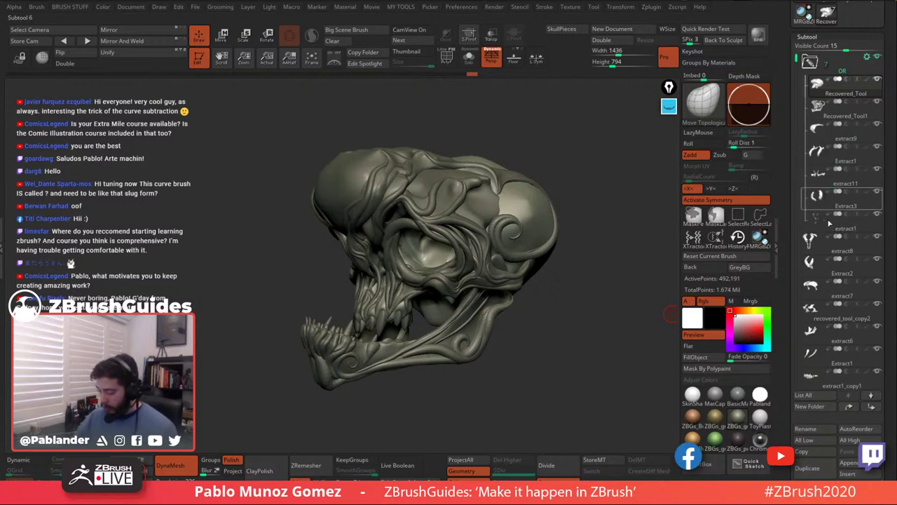
{"action": "left_click_drag", "start_coordinate": [830, 246], "coordinate": [832, 208]}
{"action": "left_click_drag", "start_coordinate": [831, 268], "coordinate": [834, 221]}
{"action": "left_click_drag", "start_coordinate": [834, 291], "coordinate": [835, 244]}
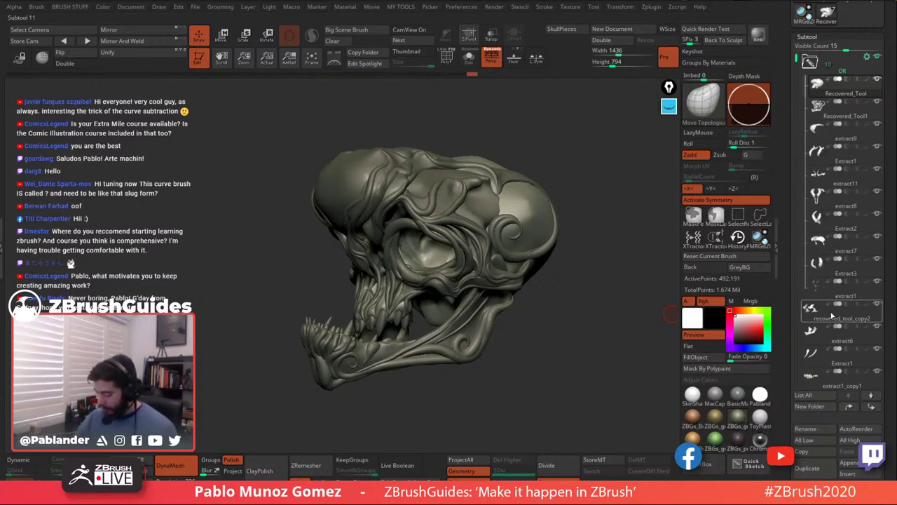
{"action": "left_click_drag", "start_coordinate": [831, 316], "coordinate": [835, 265]}
{"action": "left_click_drag", "start_coordinate": [835, 337], "coordinate": [837, 265]}
{"action": "left_click_drag", "start_coordinate": [843, 357], "coordinate": [844, 312]}
{"action": "left_click_drag", "start_coordinate": [839, 383], "coordinate": [841, 312]}
{"action": "left_click_drag", "start_coordinate": [798, 59], "coordinate": [800, 184]}
{"action": "left_click_drag", "start_coordinate": [835, 292], "coordinate": [838, 246]}
{"action": "left_click_drag", "start_coordinate": [843, 315], "coordinate": [842, 269]}
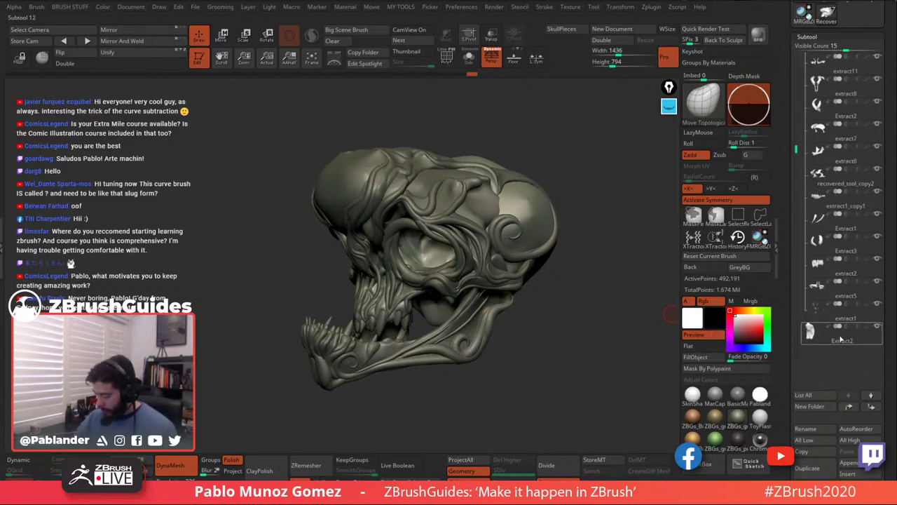
{"action": "left_click_drag", "start_coordinate": [840, 339], "coordinate": [839, 247]}
{"action": "left_click_drag", "start_coordinate": [796, 148], "coordinate": [796, 56]}
{"action": "left_click", "coordinate": [839, 71]}
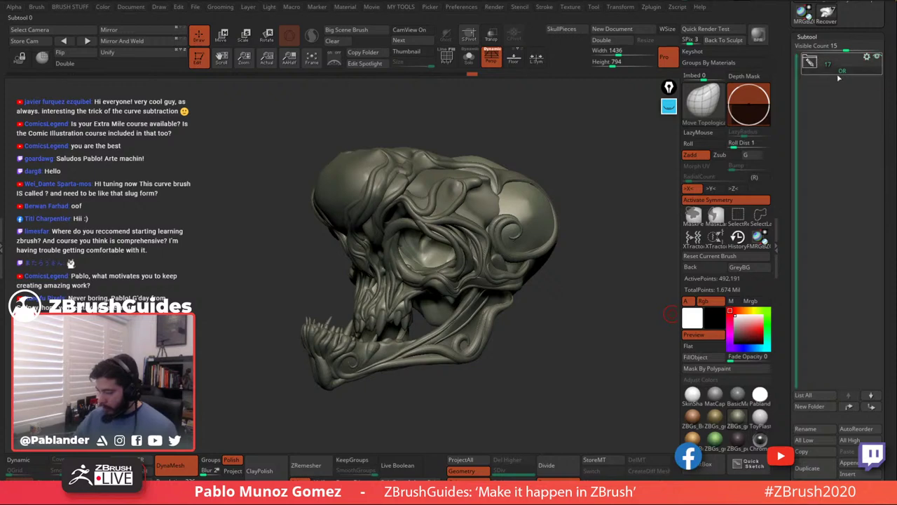
Duplicate the OR folder and rename the copy as wip.
{"action": "mouse_move", "coordinate": [857, 62]}
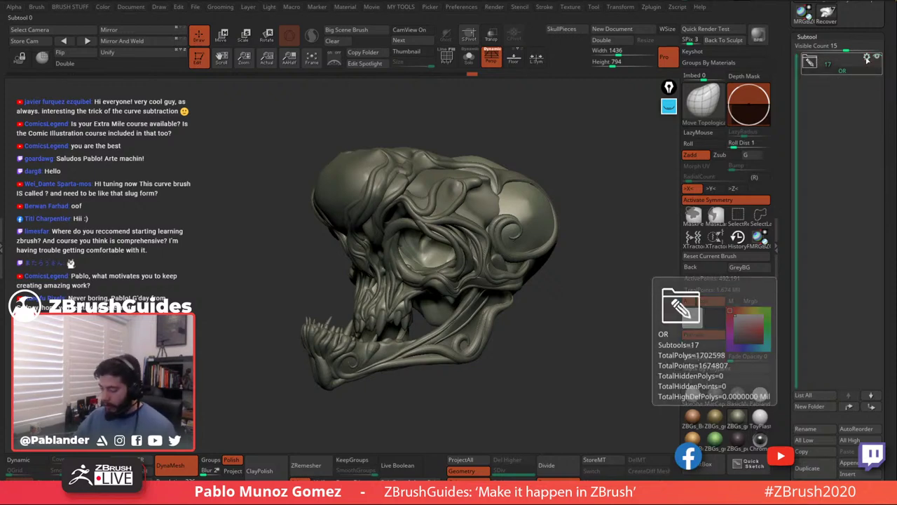
{"action": "left_click", "coordinate": [867, 59]}
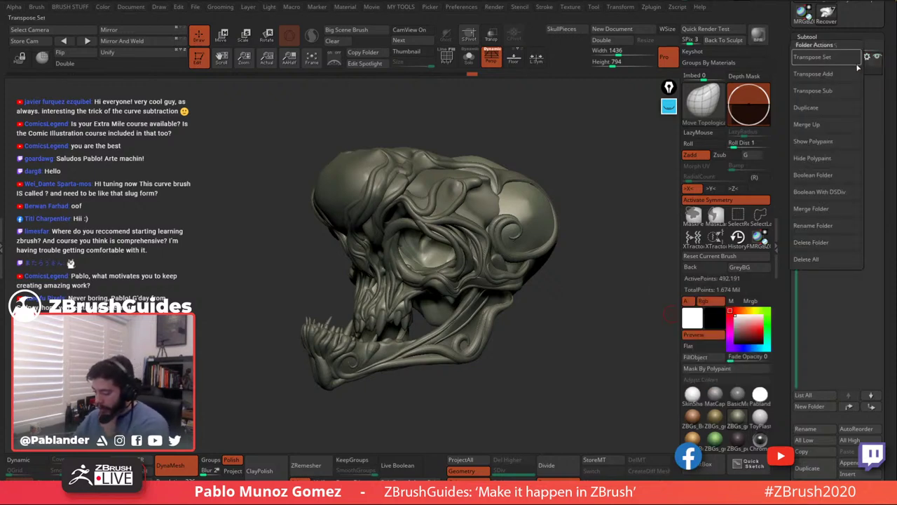
{"action": "left_click", "coordinate": [812, 109]}
{"action": "key", "text": "Return"}
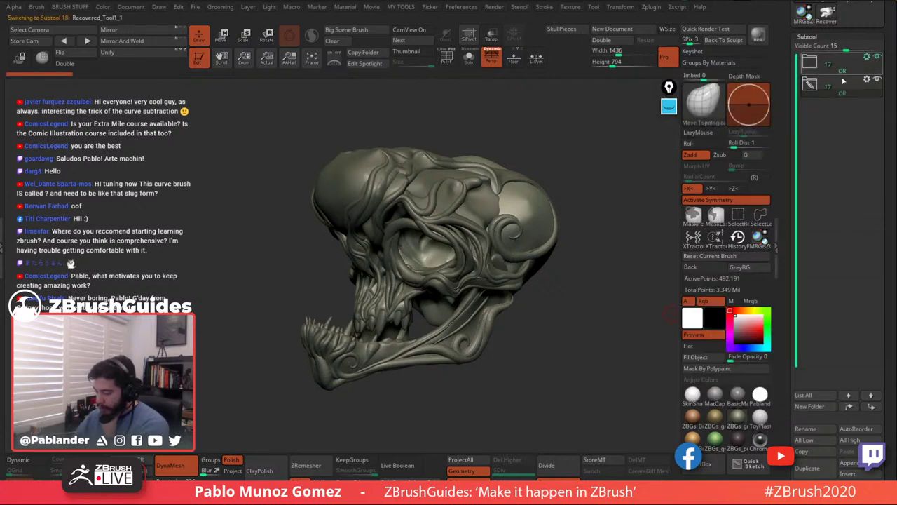
{"action": "left_click", "coordinate": [867, 79]}
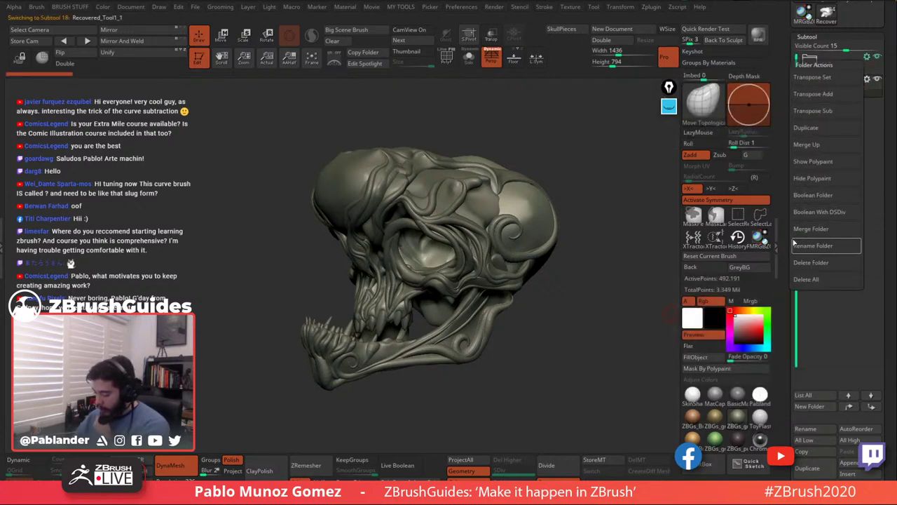
{"action": "left_click", "coordinate": [800, 246]}
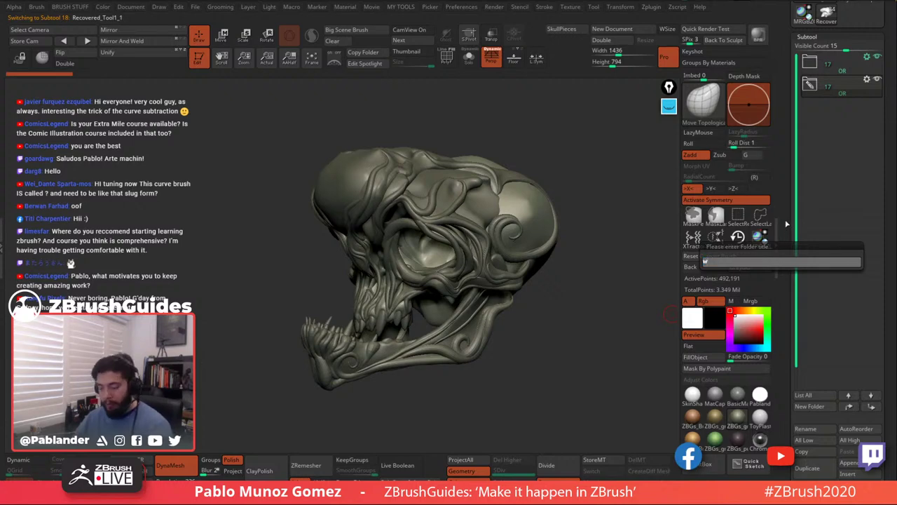
{"action": "type", "text": "wip"}
{"action": "key", "text": "Return"}
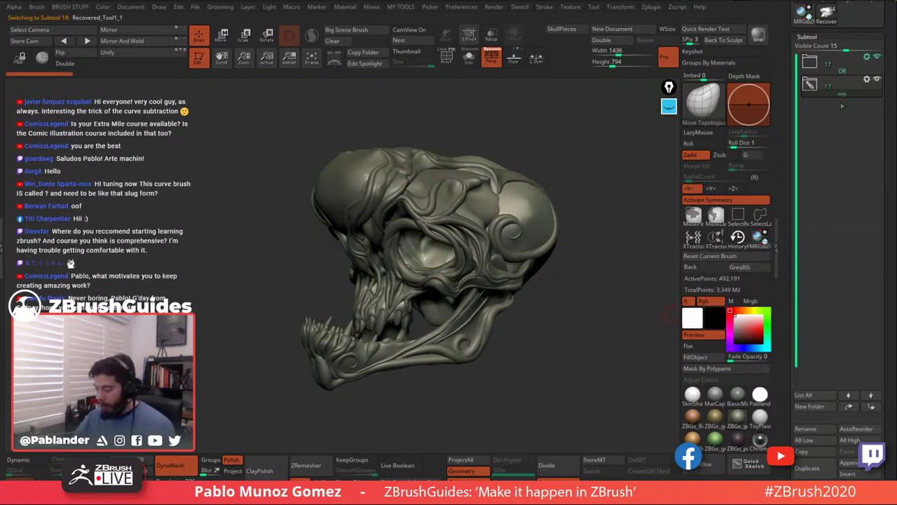
Expand the wip folder to list its subtools, and hide the original OR folder.
{"action": "left_click", "coordinate": [811, 86]}
{"action": "left_click", "coordinate": [828, 180]}
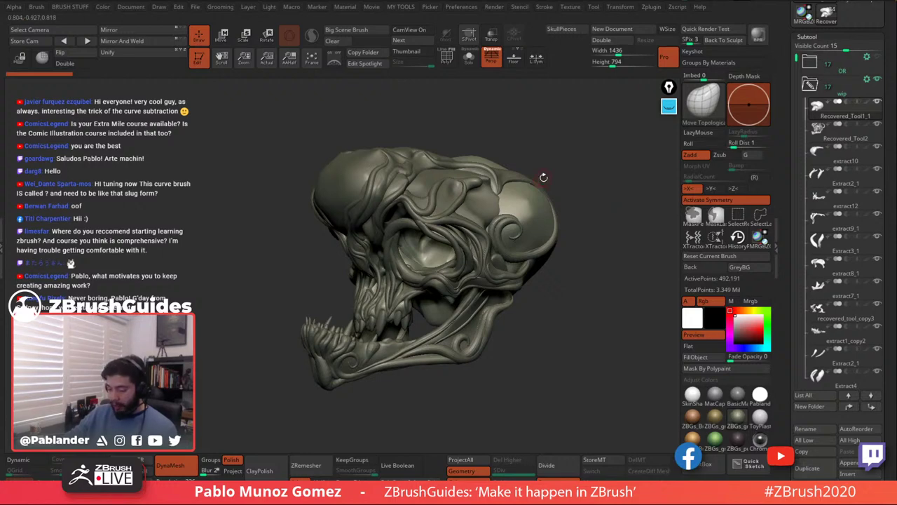
{"action": "mouse_move", "coordinate": [810, 84]}
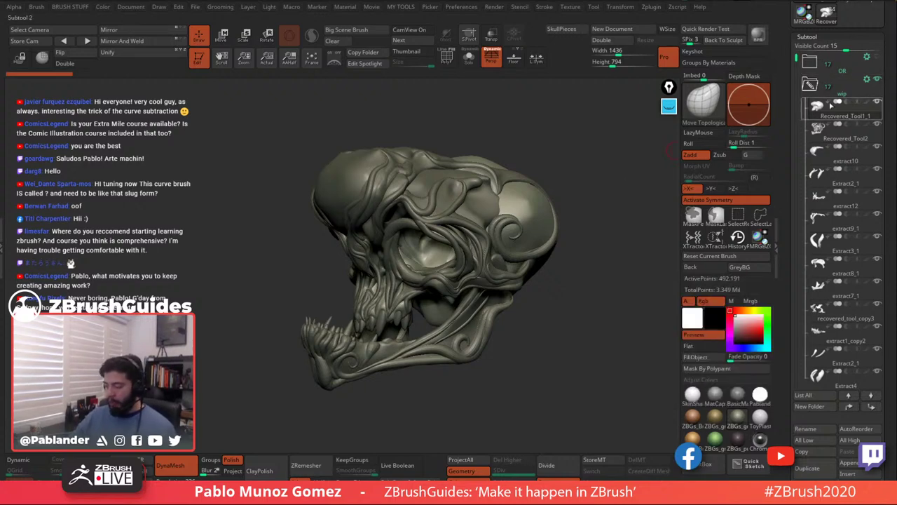
{"action": "mouse_move", "coordinate": [817, 126]}
{"action": "mouse_move", "coordinate": [851, 85]}
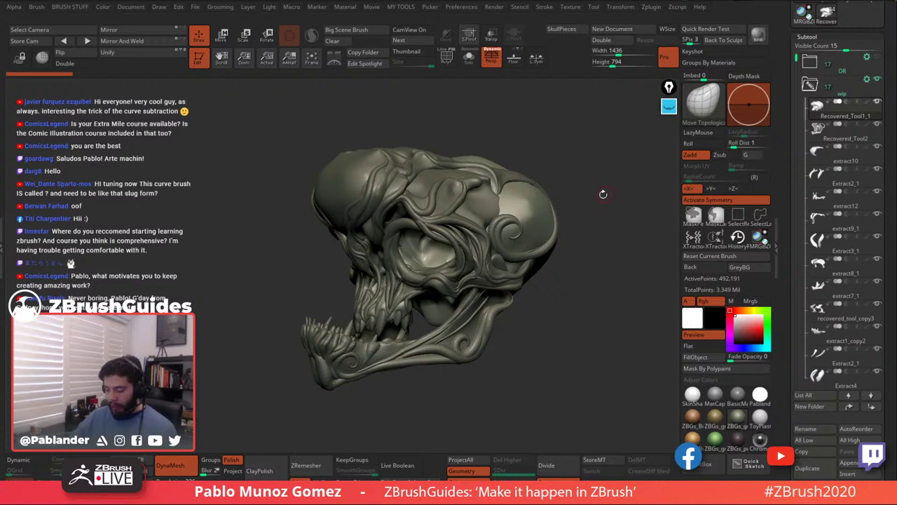
Isolate the Recovered_Tool2 tube strands in Solo mode with their polygroup colours shown, and choose the Move brush.
{"action": "left_click", "coordinate": [493, 310], "text": "alt"}
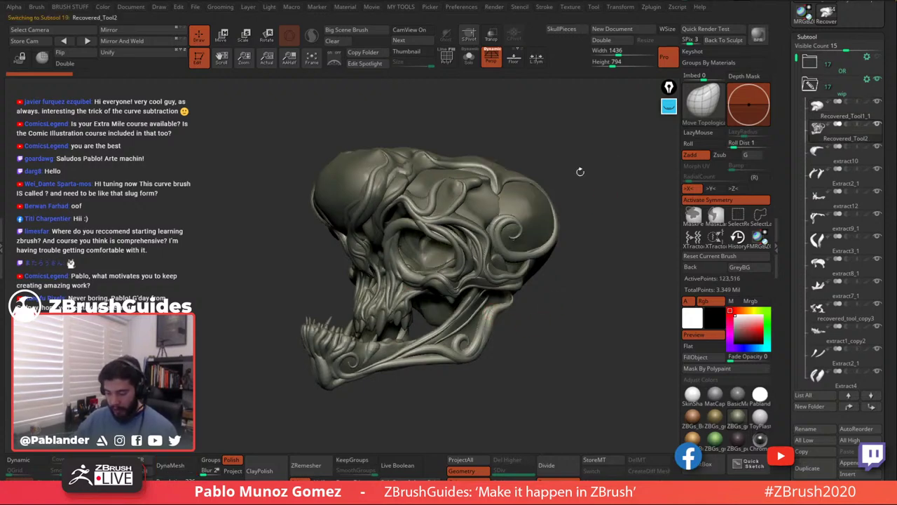
{"action": "left_click", "coordinate": [468, 60]}
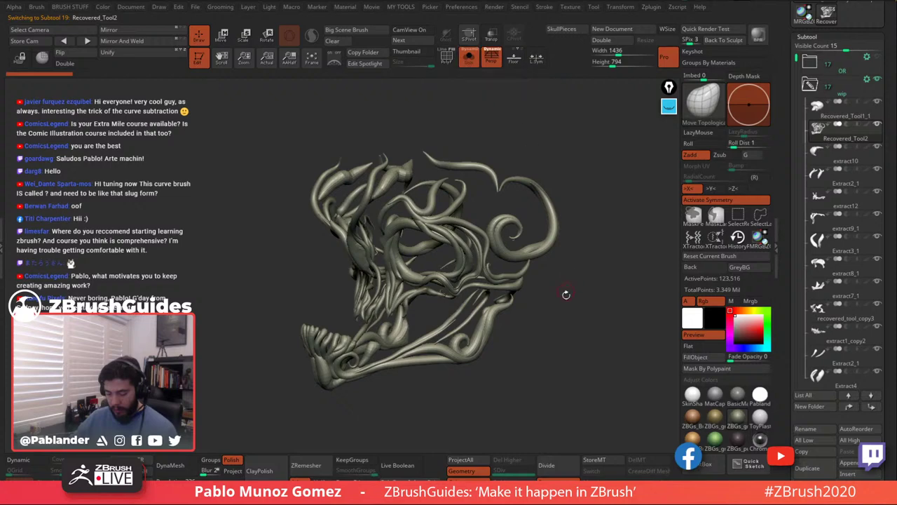
{"action": "left_click_drag", "start_coordinate": [566, 297], "coordinate": [571, 262]}
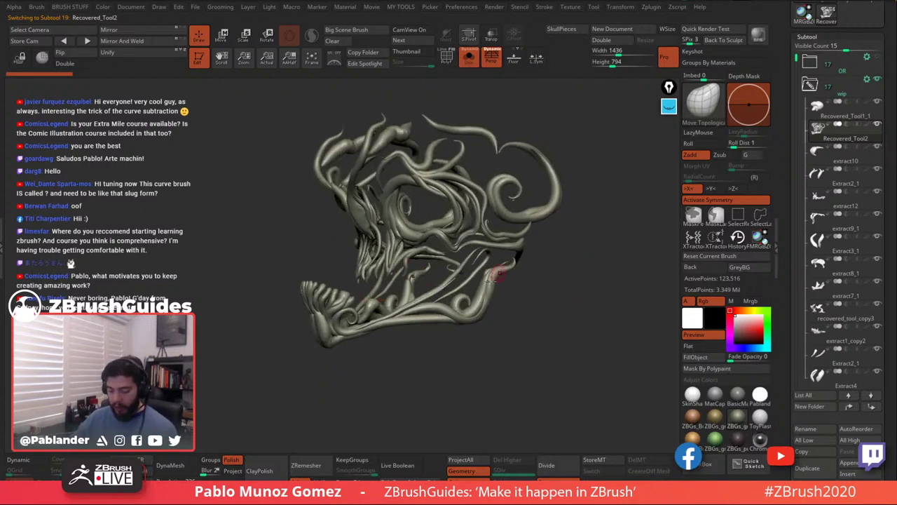
{"action": "left_click_drag", "start_coordinate": [552, 267], "coordinate": [554, 280]}
{"action": "key", "text": "b"}
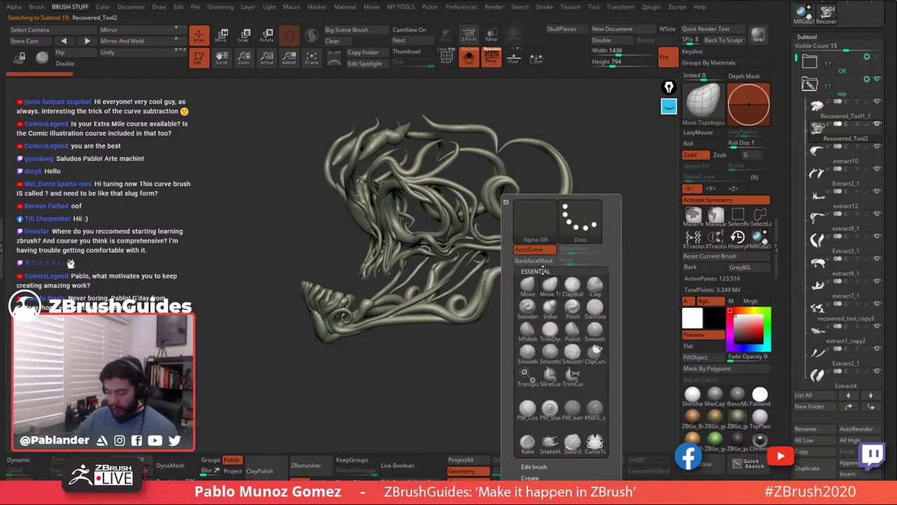
{"action": "left_click", "coordinate": [528, 284]}
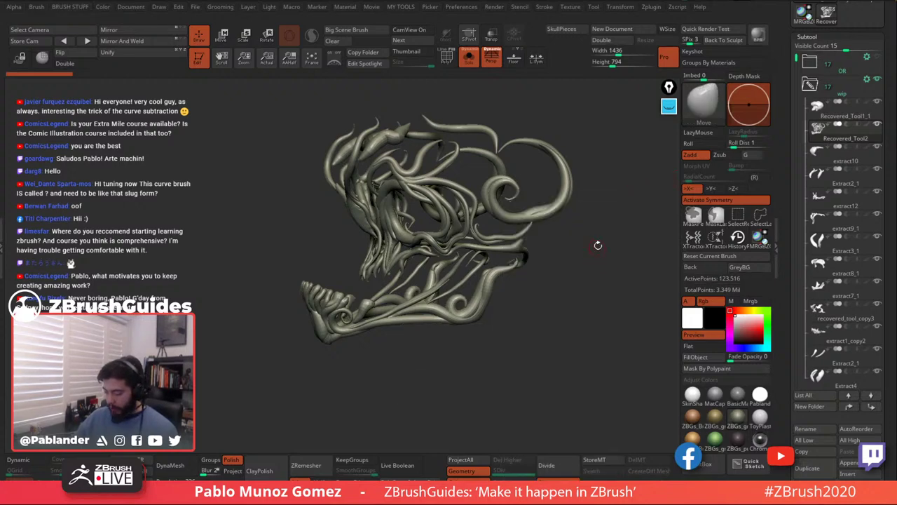
{"action": "key", "text": "ctrl+shift"}
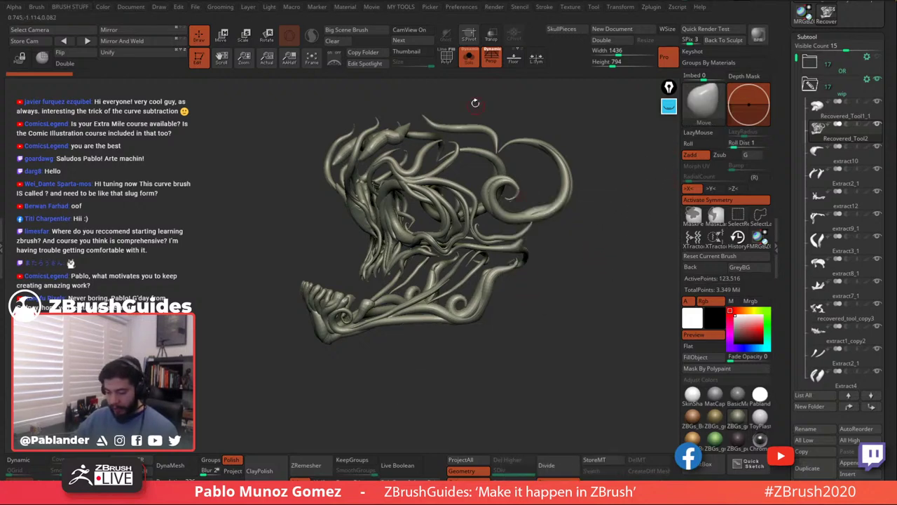
{"action": "left_click", "coordinate": [446, 56]}
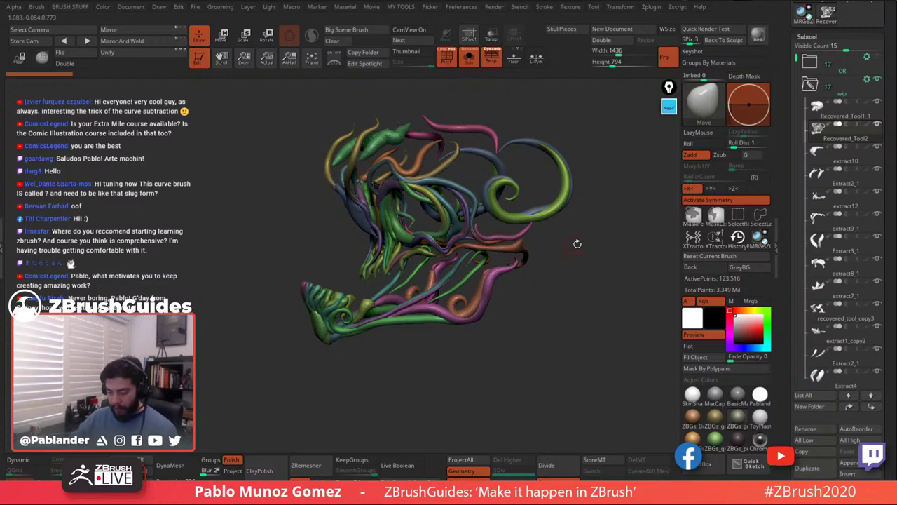
{"action": "left_click_drag", "start_coordinate": [577, 243], "coordinate": [588, 271]}
Hide all the lower jaw strand polygroups of Recovered_Tool2 and check the remaining strands against the whole skull.
{"action": "key", "text": "ctrl+shift"}
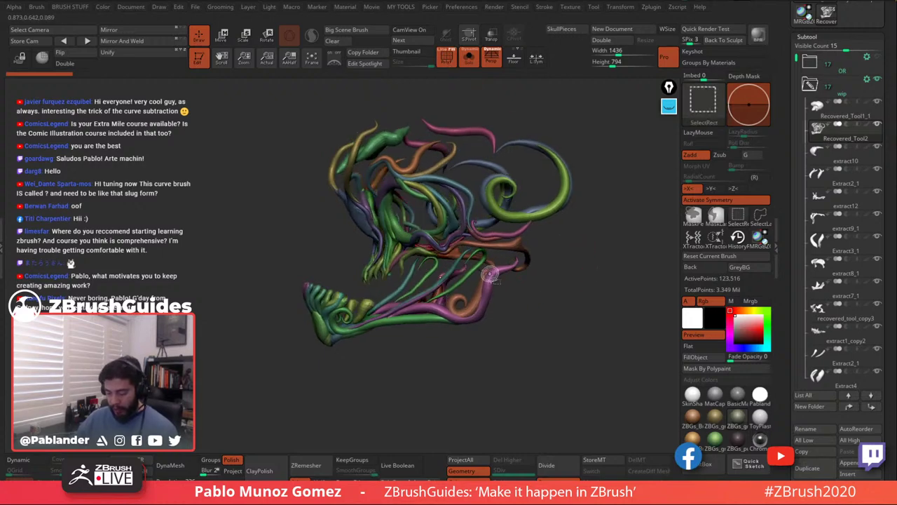
{"action": "left_click", "coordinate": [497, 274], "text": "ctrl+shift"}
{"action": "left_click", "coordinate": [548, 315], "text": "ctrl+shift"}
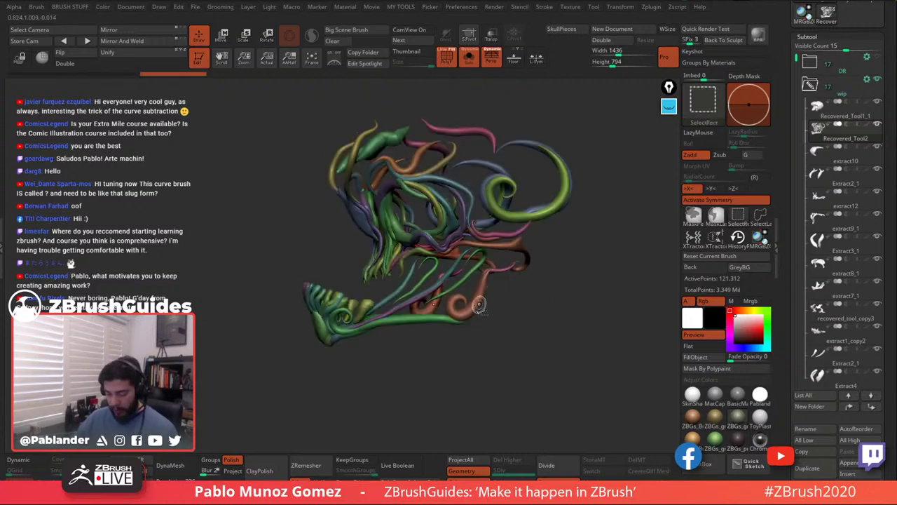
{"action": "left_click", "coordinate": [459, 317], "text": "ctrl+shift"}
{"action": "left_click", "coordinate": [487, 287], "text": "ctrl+shift"}
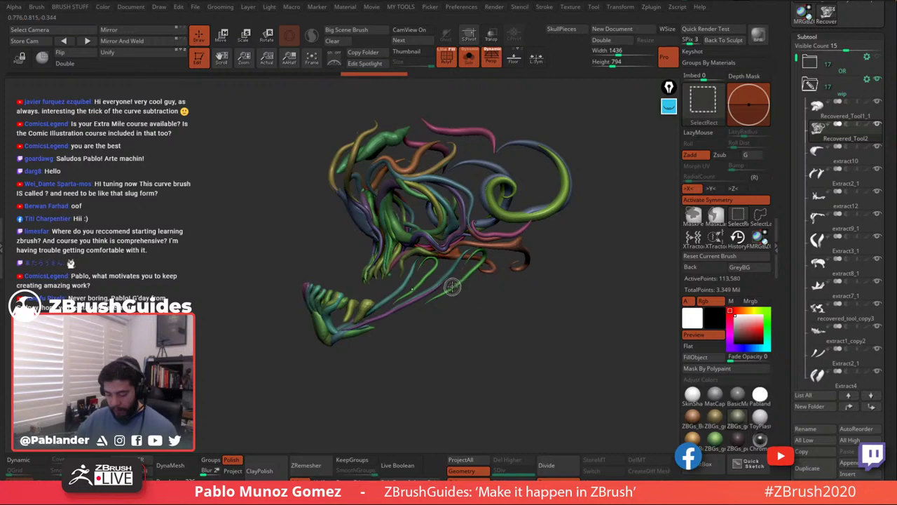
{"action": "left_click", "coordinate": [450, 287], "text": "ctrl+shift"}
{"action": "left_click", "coordinate": [421, 291], "text": "ctrl+shift"}
{"action": "left_click", "coordinate": [405, 301], "text": "ctrl+shift"}
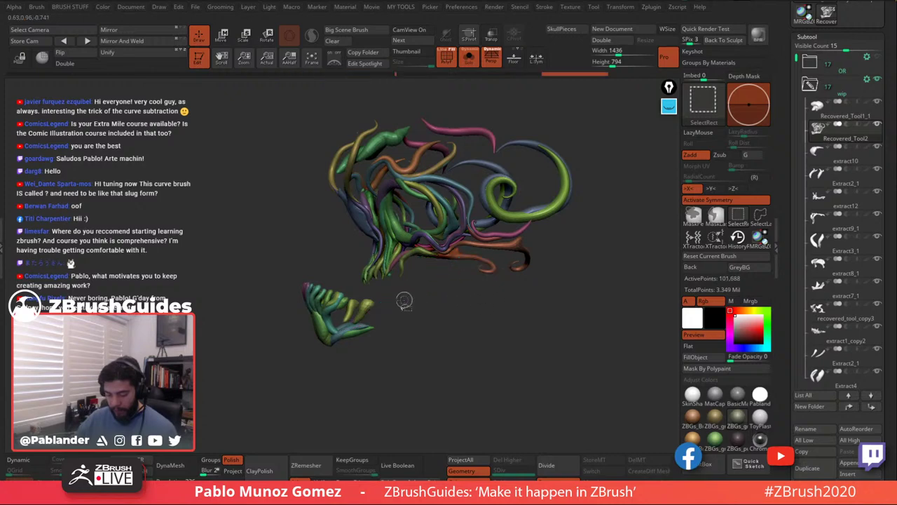
{"action": "left_click_drag", "start_coordinate": [274, 257], "coordinate": [350, 351], "text": "ctrl+alt+shift"}
{"action": "left_click", "coordinate": [350, 330], "text": "ctrl+shift"}
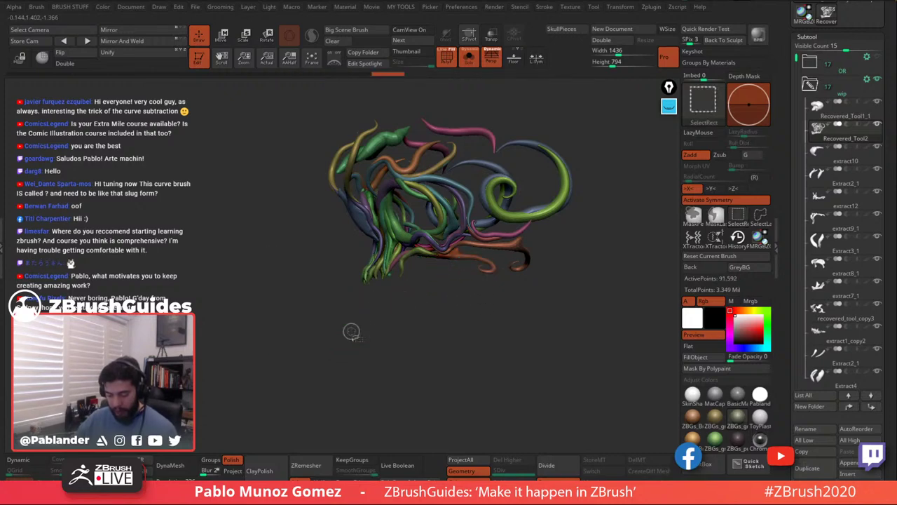
{"action": "left_click", "coordinate": [480, 63]}
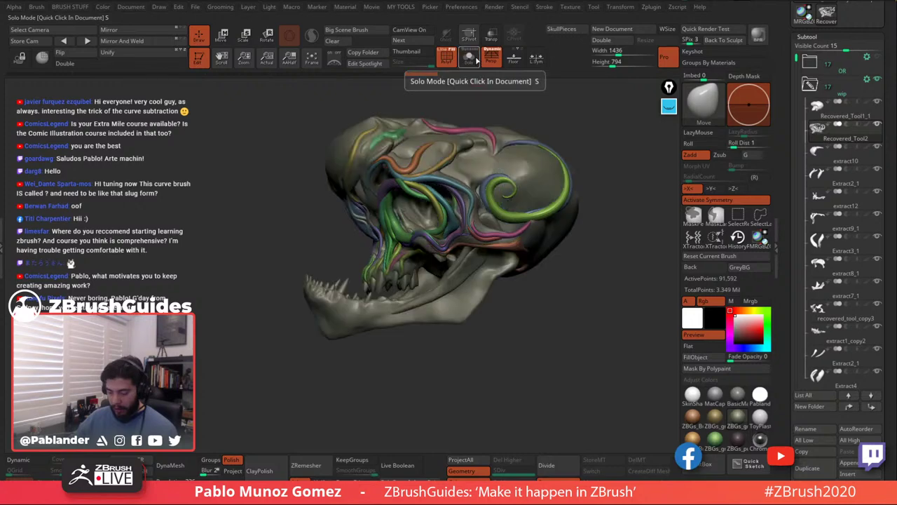
{"action": "left_click_drag", "start_coordinate": [581, 326], "coordinate": [591, 342]}
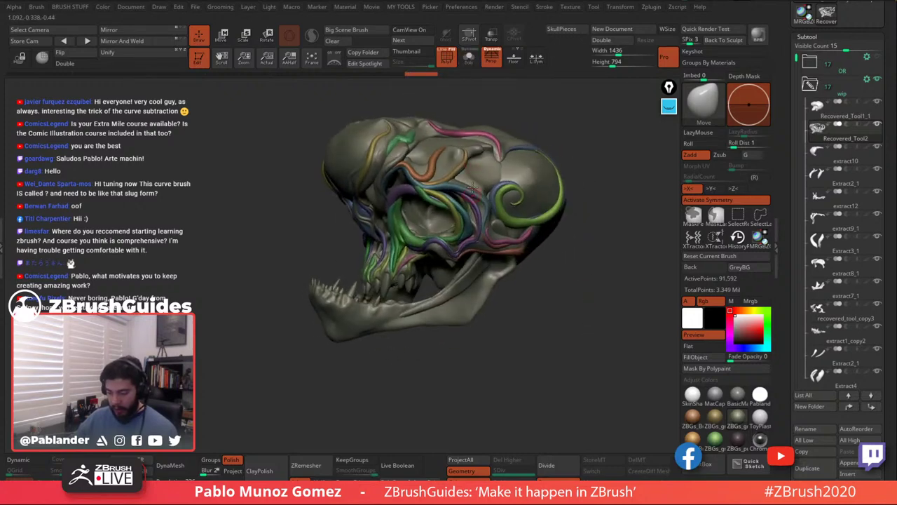
Split the hidden lower jaw strands into their own subtool, and show the whole skull without polygroup colours.
{"action": "left_click", "coordinate": [470, 62]}
{"action": "key", "text": "m"}
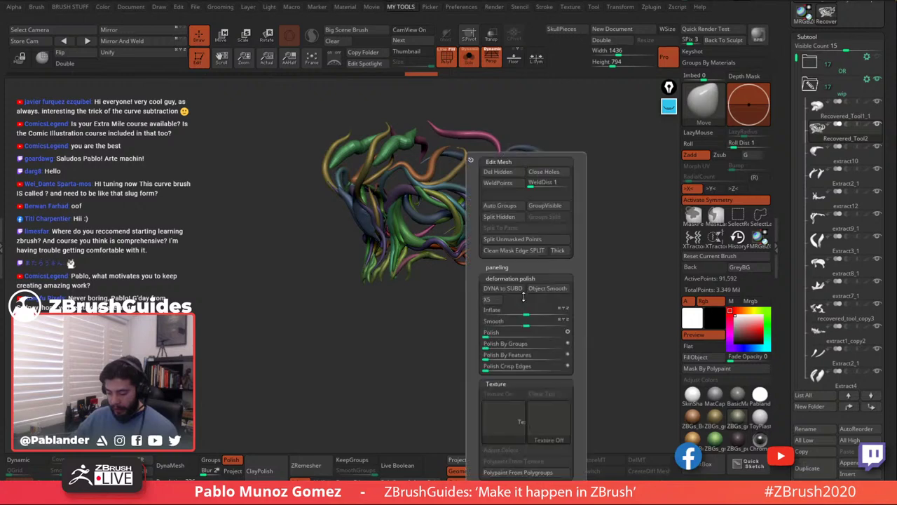
{"action": "left_click", "coordinate": [508, 219]}
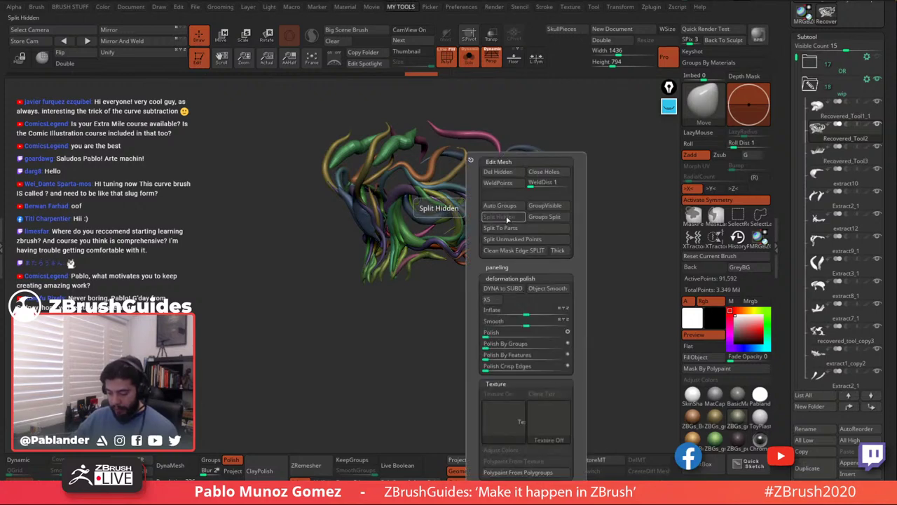
{"action": "left_click", "coordinate": [470, 61]}
{"action": "left_click", "coordinate": [453, 63]}
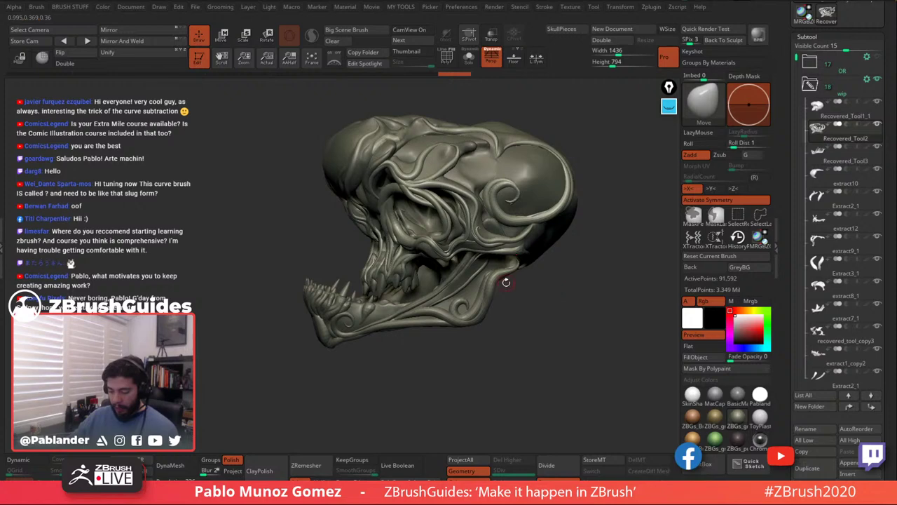
Hide the lower jaw and teeth subtools Recovered_Tool3, extract7_1, Extract2_1, extract1_copy2 and extract3_1 in the wip folder.
{"action": "left_click", "coordinate": [860, 156]}
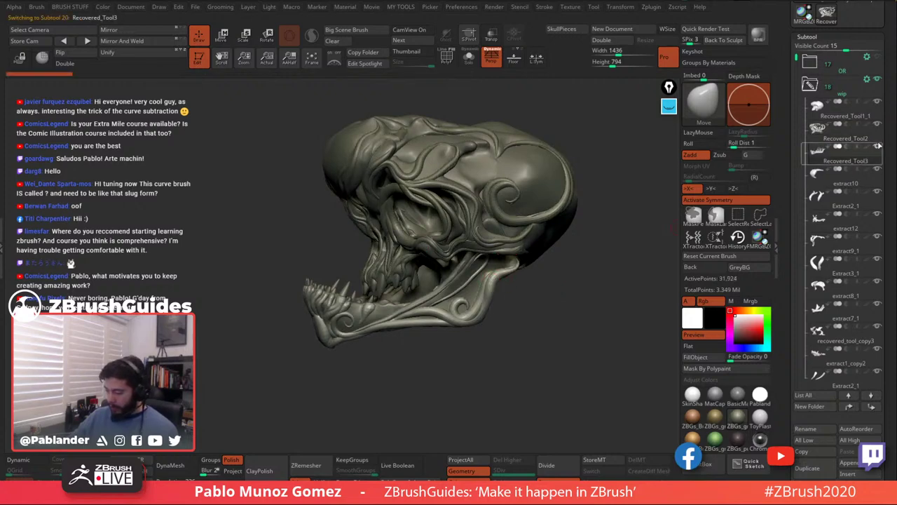
{"action": "left_click", "coordinate": [396, 306], "text": "alt"}
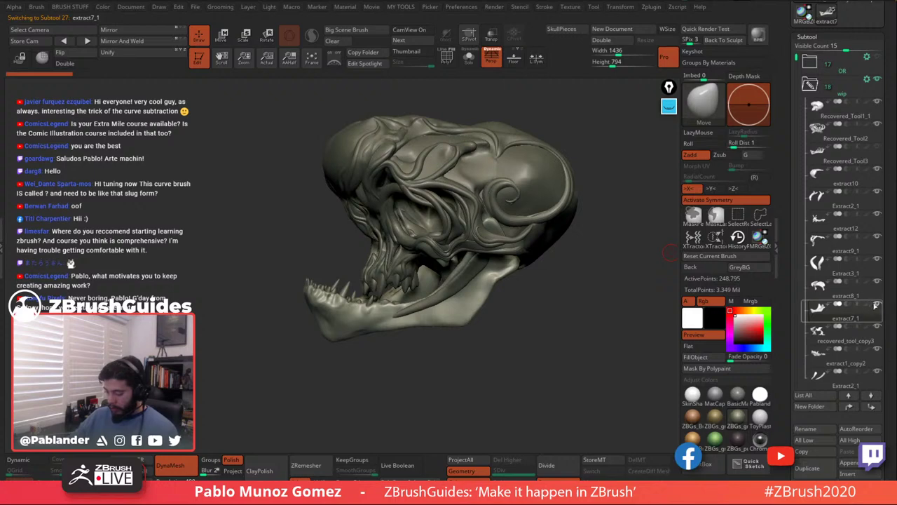
{"action": "left_click", "coordinate": [442, 295], "text": "alt"}
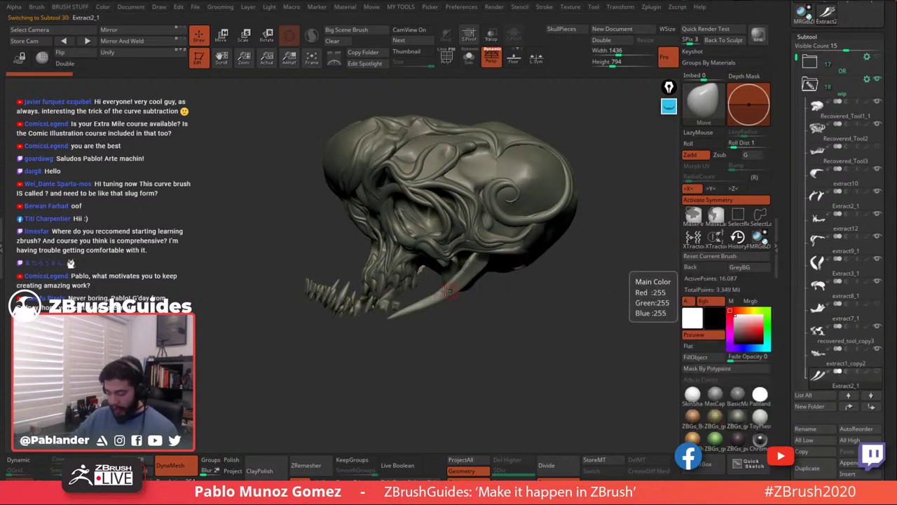
{"action": "left_click", "coordinate": [384, 304], "text": "alt"}
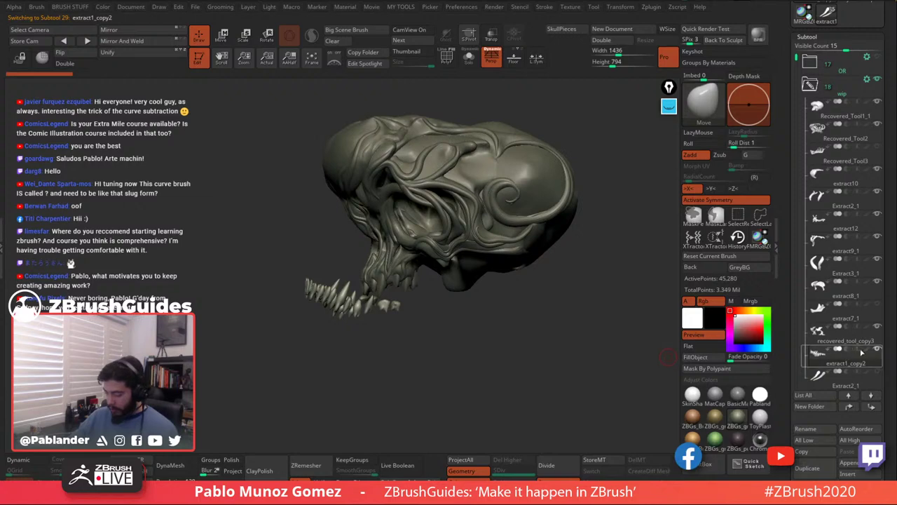
{"action": "left_click", "coordinate": [513, 247], "text": "alt"}
{"action": "mouse_move", "coordinate": [534, 314]}
{"action": "left_mouse_down"}
{"action": "mouse_move", "coordinate": [544, 313]}
{"action": "mouse_move", "coordinate": [586, 244]}
{"action": "mouse_move", "coordinate": [571, 272]}
{"action": "mouse_move", "coordinate": [542, 236]}
{"action": "mouse_move", "coordinate": [561, 250]}
{"action": "mouse_move", "coordinate": [527, 247]}
{"action": "mouse_move", "coordinate": [542, 260]}
{"action": "left_mouse_up"}
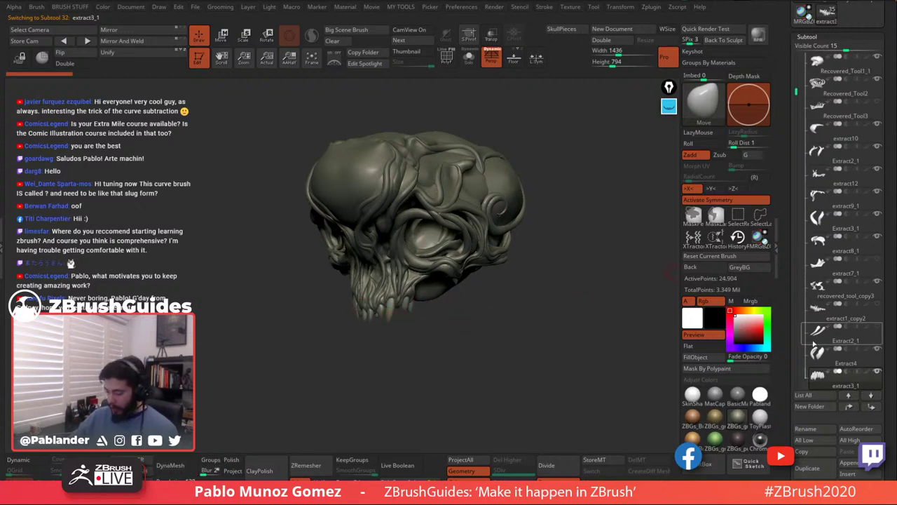
{"action": "left_click", "coordinate": [875, 374]}
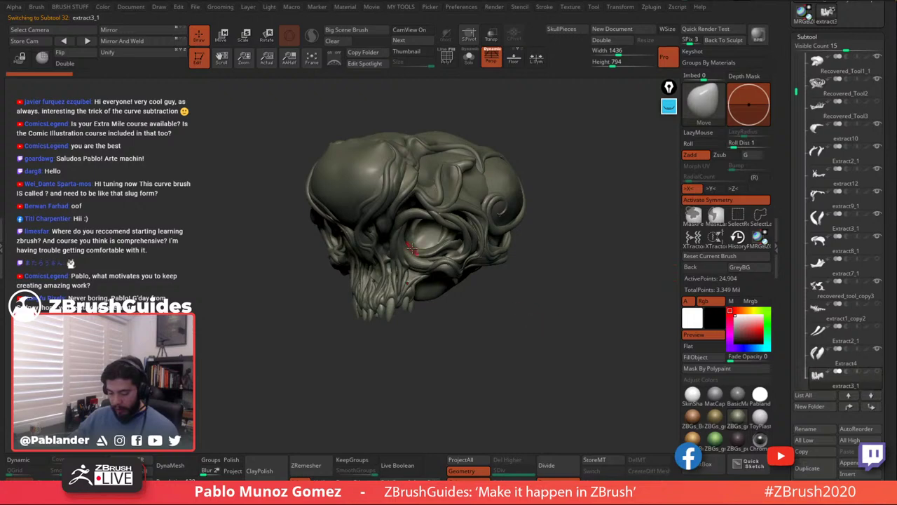
Merge all the visible upper skull subtools into one separate tool and open the merged tool.
{"action": "left_click", "coordinate": [412, 248], "text": "alt"}
{"action": "mouse_move", "coordinate": [500, 321]}
{"action": "left_mouse_down"}
{"action": "mouse_move", "coordinate": [491, 312]}
{"action": "mouse_move", "coordinate": [493, 341]}
{"action": "mouse_move", "coordinate": [579, 323]}
{"action": "mouse_move", "coordinate": [471, 295]}
{"action": "mouse_move", "coordinate": [621, 298]}
{"action": "left_mouse_up"}
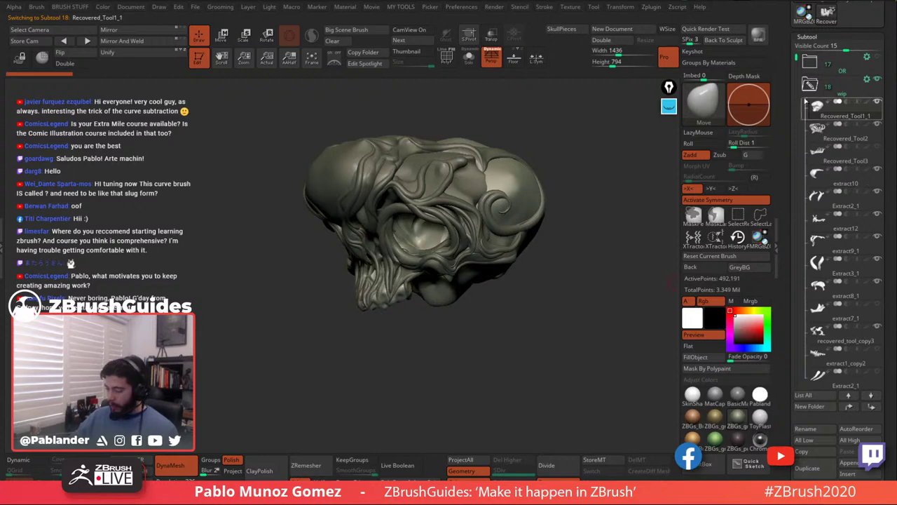
{"action": "left_click_drag", "start_coordinate": [788, 83], "coordinate": [791, 41]}
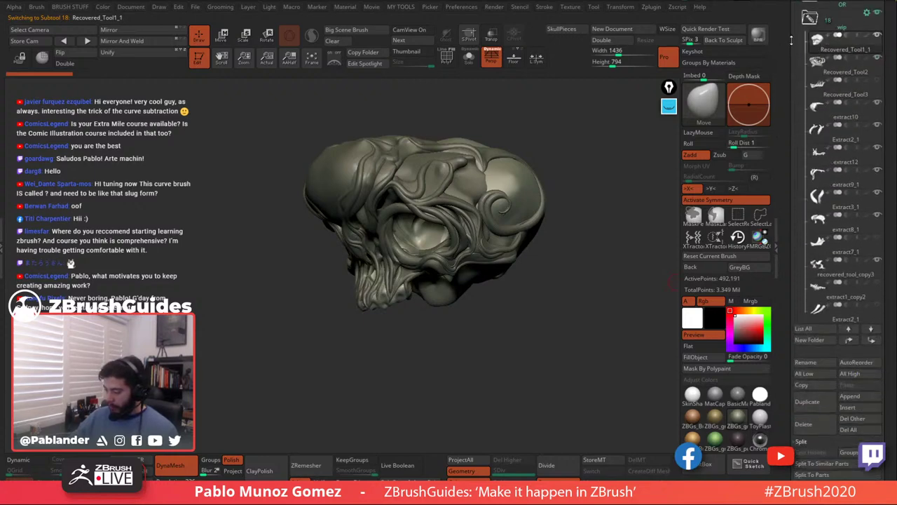
{"action": "left_click_drag", "start_coordinate": [792, 352], "coordinate": [789, 185]}
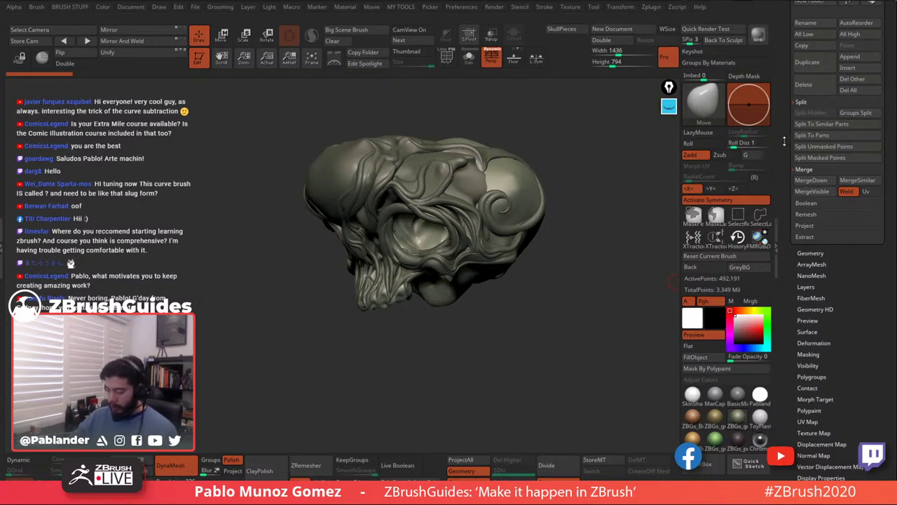
{"action": "left_click_drag", "start_coordinate": [784, 140], "coordinate": [774, 263]}
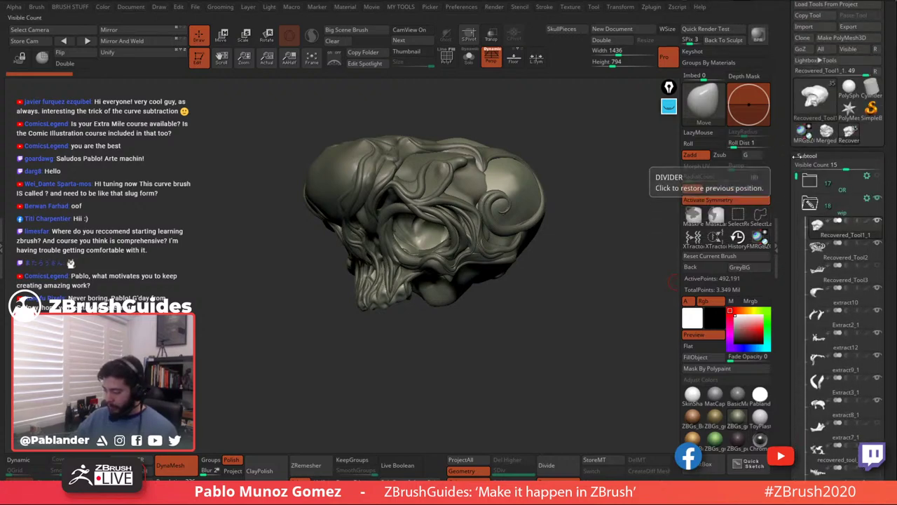
{"action": "mouse_move", "coordinate": [599, 246]}
{"action": "left_mouse_down"}
{"action": "mouse_move", "coordinate": [527, 223]}
{"action": "mouse_move", "coordinate": [535, 144]}
{"action": "left_mouse_up"}
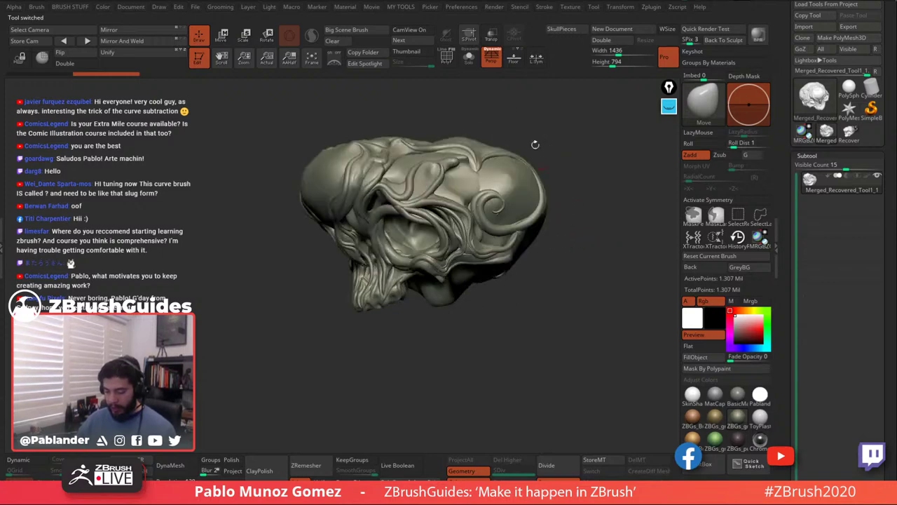
Show the polygroups and wireframe on the merged skull and isolate its front part.
{"action": "left_click", "coordinate": [452, 62]}
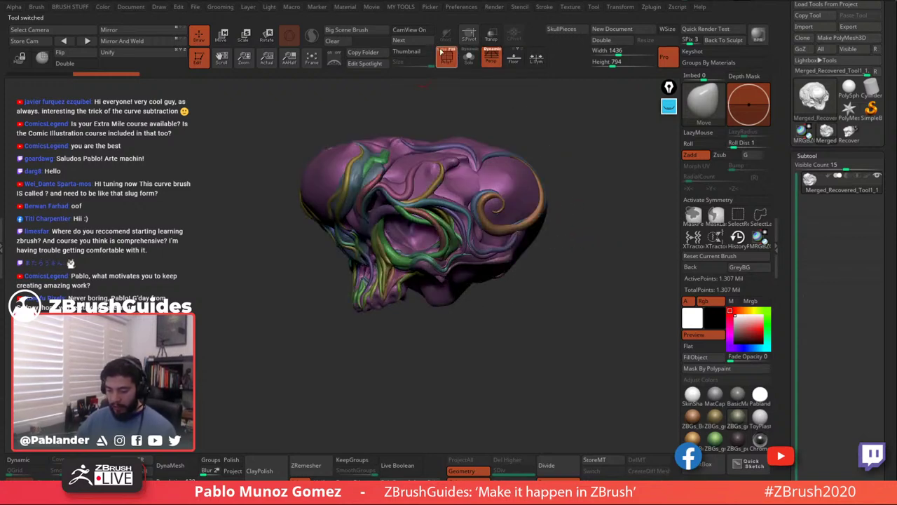
{"action": "left_click", "coordinate": [441, 51]}
{"action": "left_click_drag", "start_coordinate": [456, 112], "coordinate": [456, 132], "text": "alt"}
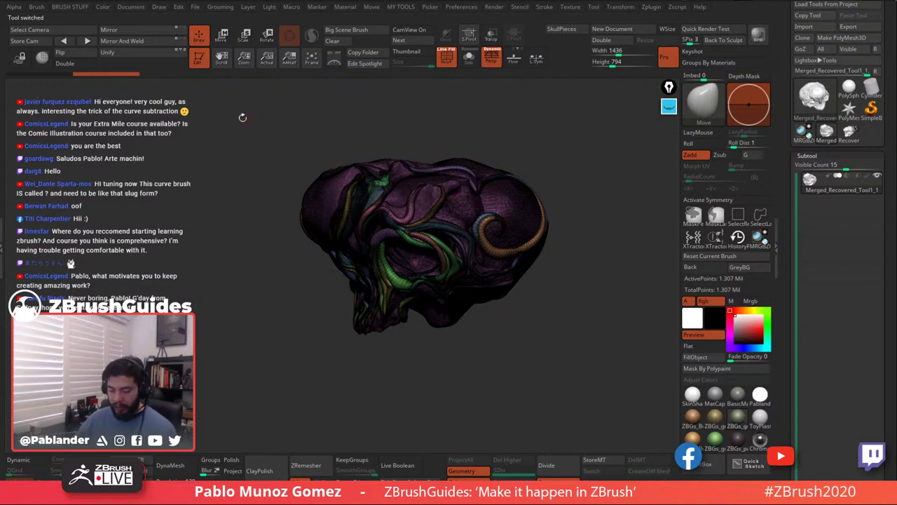
{"action": "left_click_drag", "start_coordinate": [226, 113], "coordinate": [421, 358], "text": "ctrl+shift"}
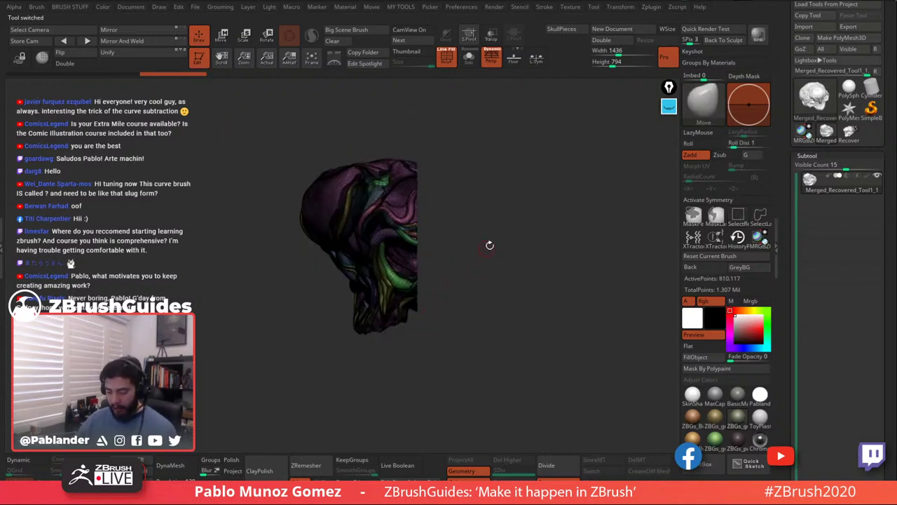
Display the isolated part double-sided and examine the overlapping inner surfaces with the wireframe lines off.
{"action": "left_click_drag", "start_coordinate": [489, 244], "coordinate": [499, 224]}
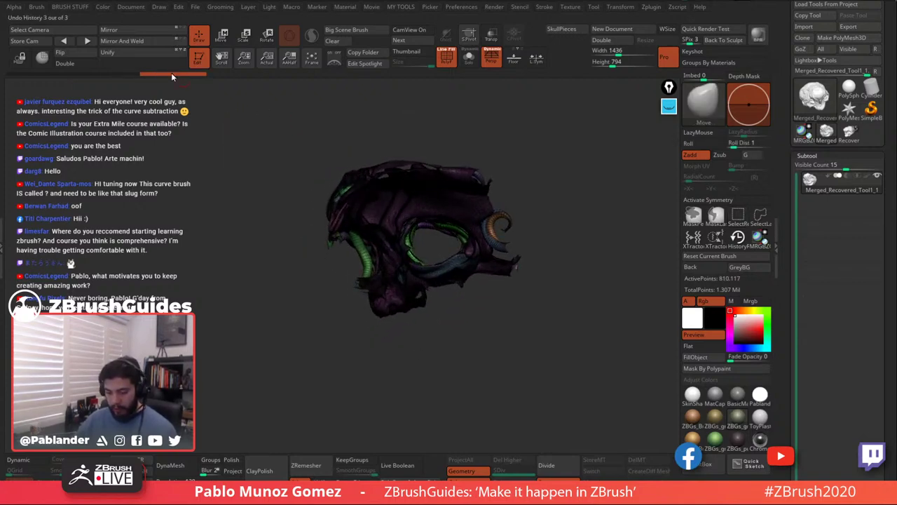
{"action": "left_click", "coordinate": [94, 65]}
{"action": "left_click_drag", "start_coordinate": [271, 132], "coordinate": [285, 181], "text": "alt"}
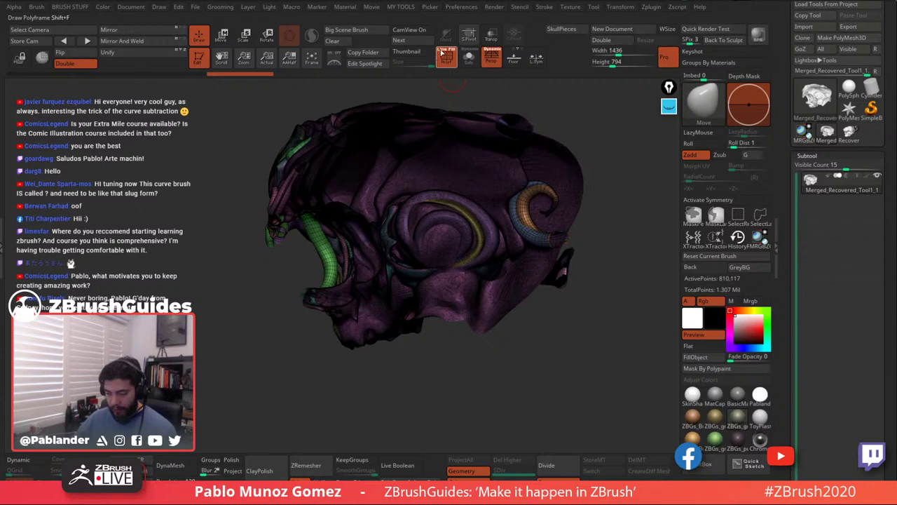
{"action": "left_click", "coordinate": [442, 52]}
{"action": "mouse_move", "coordinate": [420, 238]}
{"action": "right_mouse_down"}
{"action": "mouse_move", "coordinate": [498, 247]}
{"action": "mouse_move", "coordinate": [532, 222]}
{"action": "mouse_move", "coordinate": [517, 257]}
{"action": "mouse_move", "coordinate": [483, 269]}
{"action": "right_mouse_up"}
{"action": "right_click_drag", "start_coordinate": [501, 306], "coordinate": [460, 115], "text": "ctrl"}
Check the whole merged skull, turn off the polygroup colours and return to the multi-subtool skull tool.
{"action": "left_click_drag", "start_coordinate": [492, 96], "coordinate": [538, 151]}
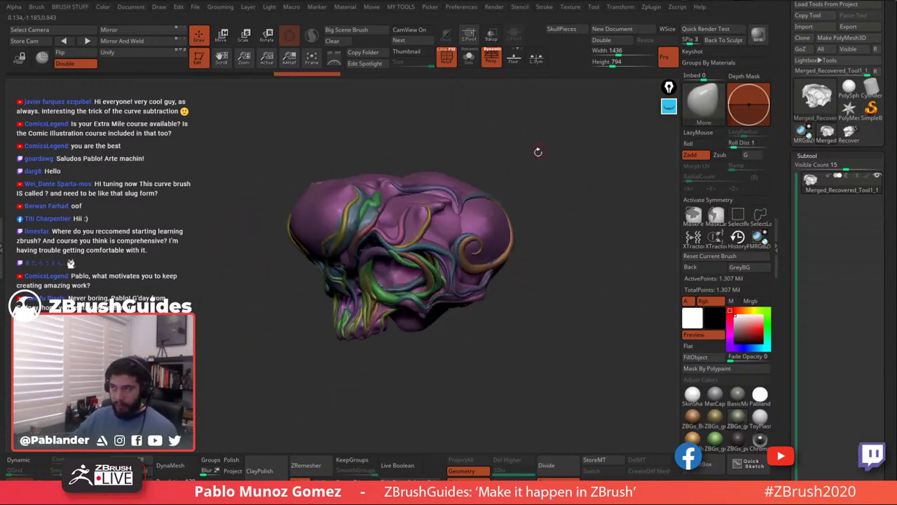
{"action": "left_click_drag", "start_coordinate": [484, 171], "coordinate": [524, 171], "text": "alt"}
{"action": "left_click_drag", "start_coordinate": [542, 202], "coordinate": [554, 218]}
{"action": "left_click", "coordinate": [445, 58]}
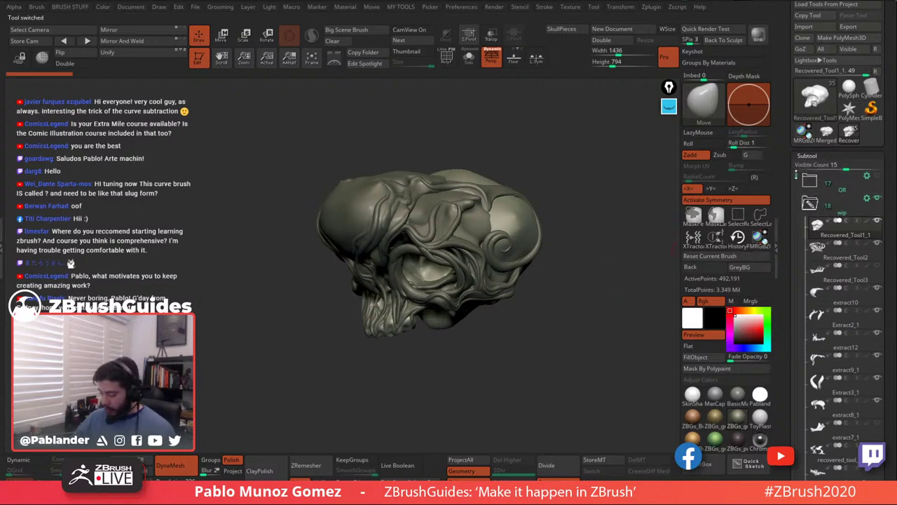
Reorder the wip subtools so Recovered_Tool3, extract7_1, extract1_copy2, Extract2_1 and extract3_1 sit together at the end of the list.
{"action": "left_click_drag", "start_coordinate": [797, 177], "coordinate": [796, 195]}
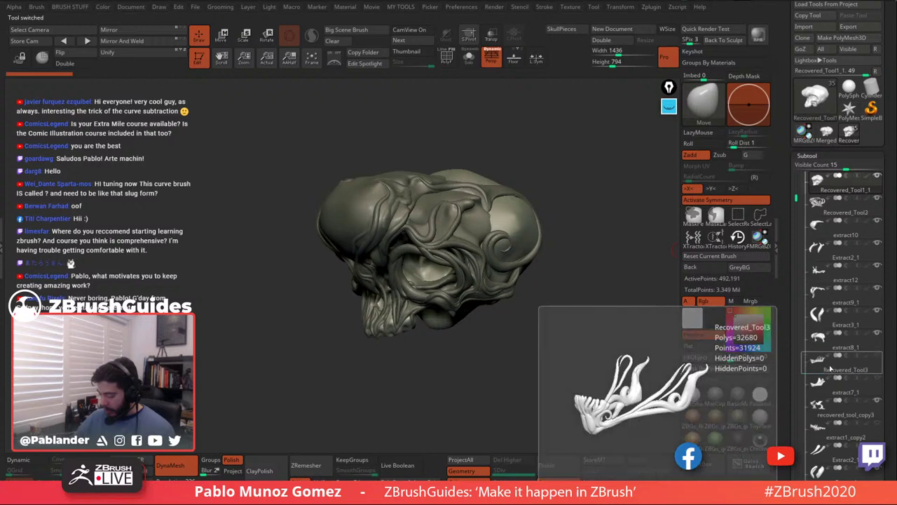
{"action": "mouse_move", "coordinate": [796, 199]}
{"action": "left_mouse_down"}
{"action": "mouse_move", "coordinate": [800, 274]}
{"action": "mouse_move", "coordinate": [794, 197]}
{"action": "left_mouse_up"}
{"action": "left_click_drag", "start_coordinate": [852, 234], "coordinate": [853, 195]}
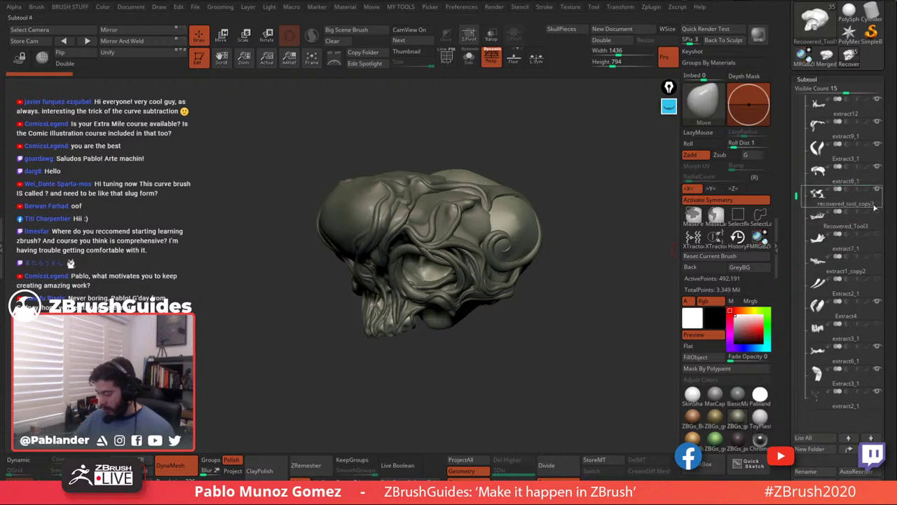
{"action": "left_click_drag", "start_coordinate": [854, 302], "coordinate": [854, 214]}
{"action": "left_click_drag", "start_coordinate": [852, 359], "coordinate": [853, 215]}
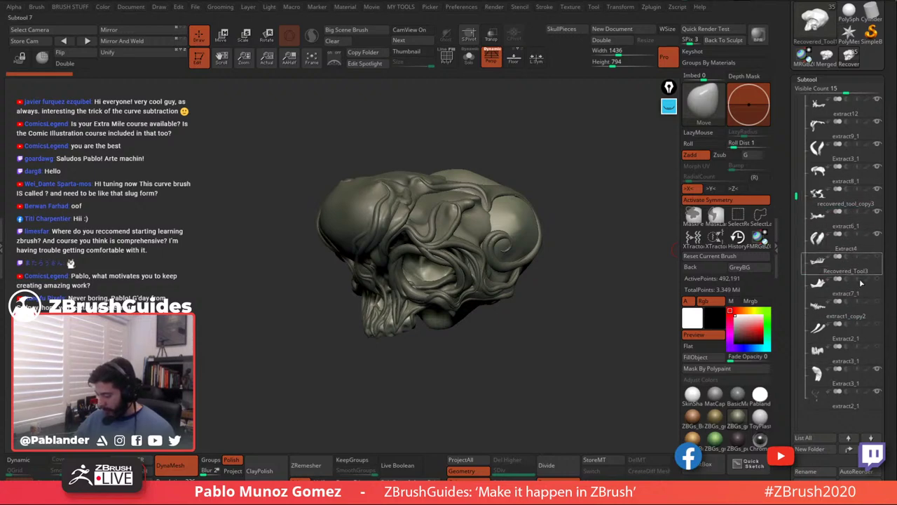
{"action": "left_click_drag", "start_coordinate": [853, 376], "coordinate": [853, 260]}
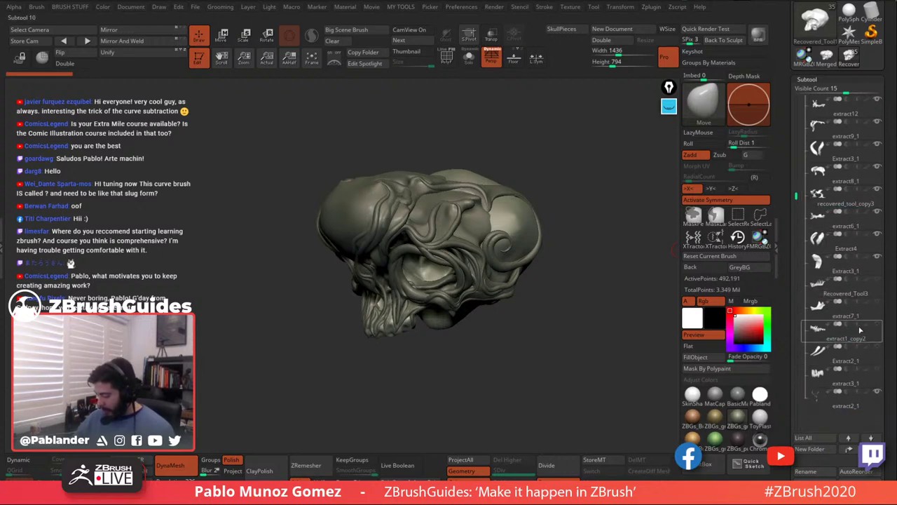
{"action": "left_click_drag", "start_coordinate": [848, 403], "coordinate": [849, 293]}
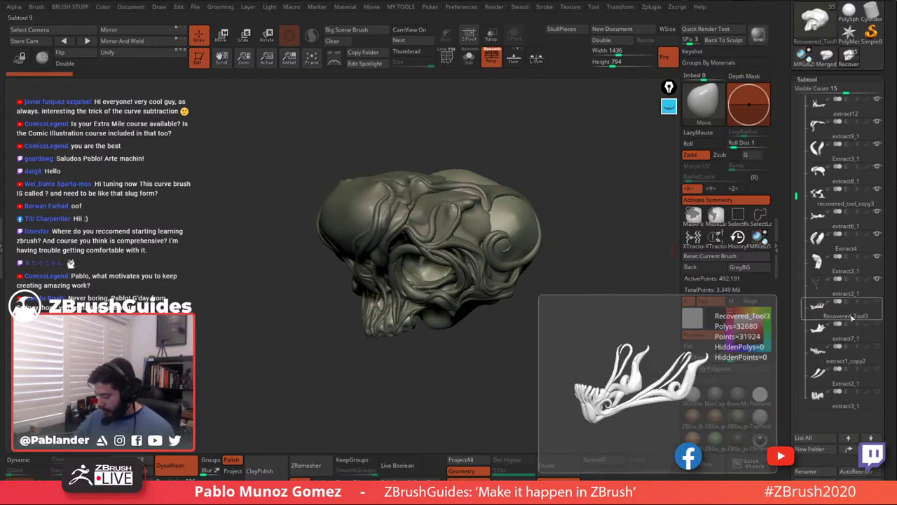
Create a folder with the default name from extract3_1 and add Extract2_1, extract1_copy2, extract7_1 and Recovered_Tool3 to it.
{"action": "left_click", "coordinate": [844, 407]}
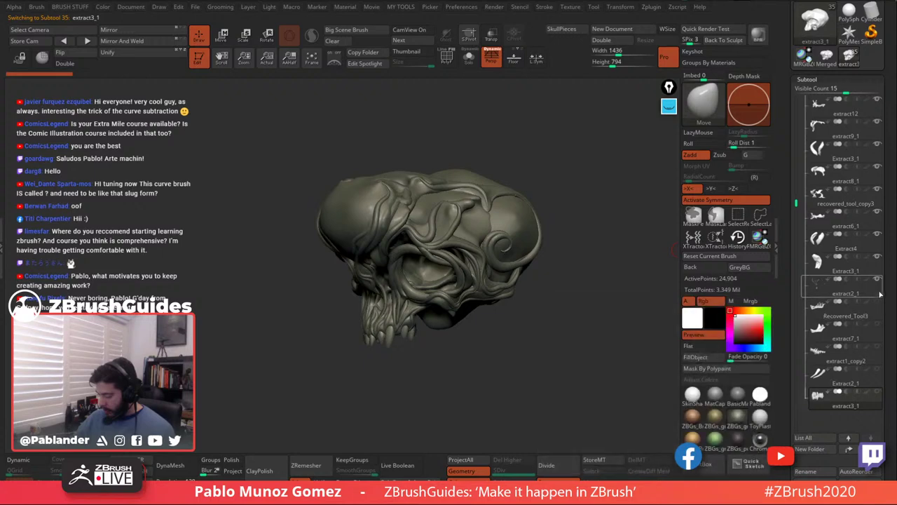
{"action": "mouse_move", "coordinate": [879, 283]}
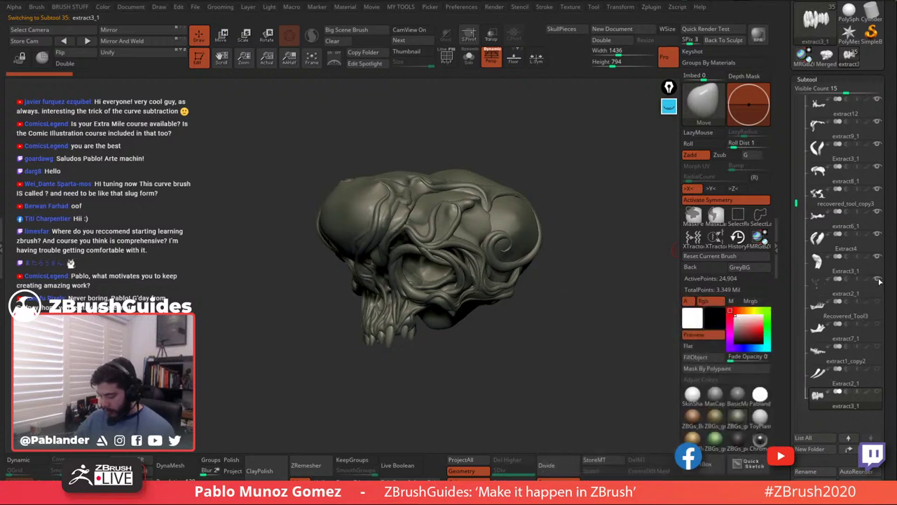
{"action": "mouse_move", "coordinate": [850, 345]}
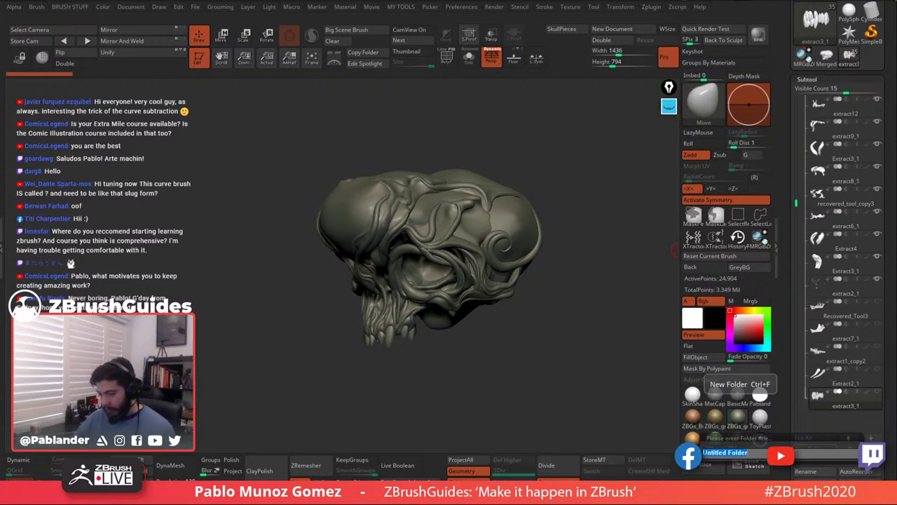
{"action": "left_click", "coordinate": [813, 449]}
{"action": "mouse_move", "coordinate": [834, 424]}
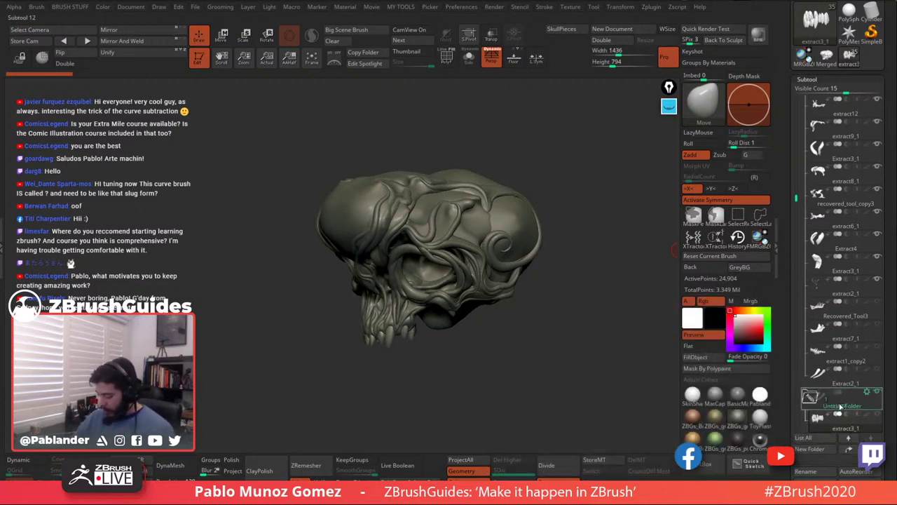
{"action": "left_click_drag", "start_coordinate": [842, 398], "coordinate": [841, 372]}
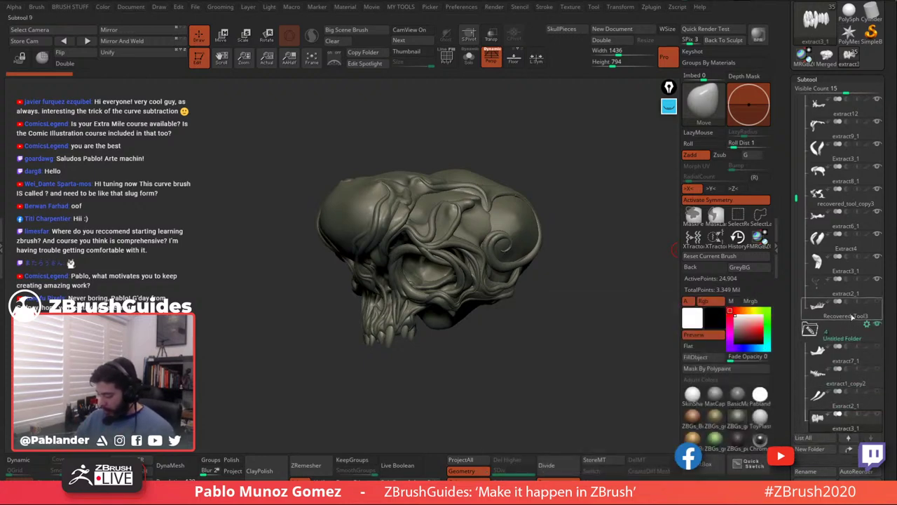
{"action": "left_click_drag", "start_coordinate": [852, 316], "coordinate": [855, 328]}
Collapse and hide the wip folder, and show only the lower jaw subtools of the new folder, leaving extract3_1 hidden.
{"action": "left_click_drag", "start_coordinate": [794, 183], "coordinate": [796, 125]}
{"action": "left_click", "coordinate": [813, 128]}
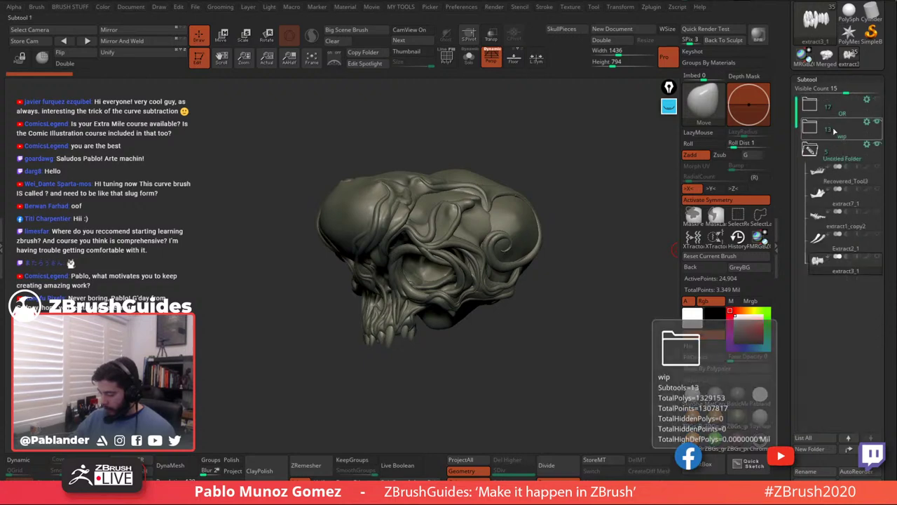
{"action": "left_click", "coordinate": [876, 122]}
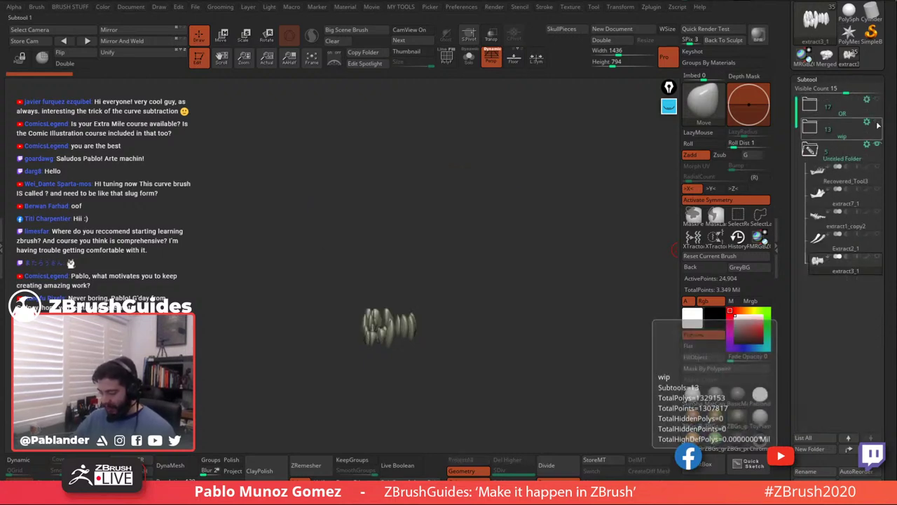
{"action": "left_click", "coordinate": [875, 172]}
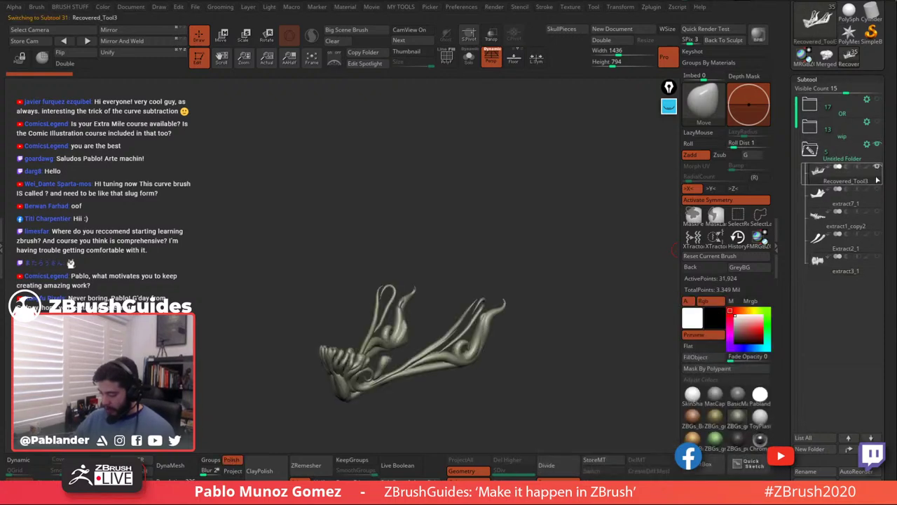
{"action": "left_click", "coordinate": [878, 191]}
{"action": "mouse_move", "coordinate": [876, 238]}
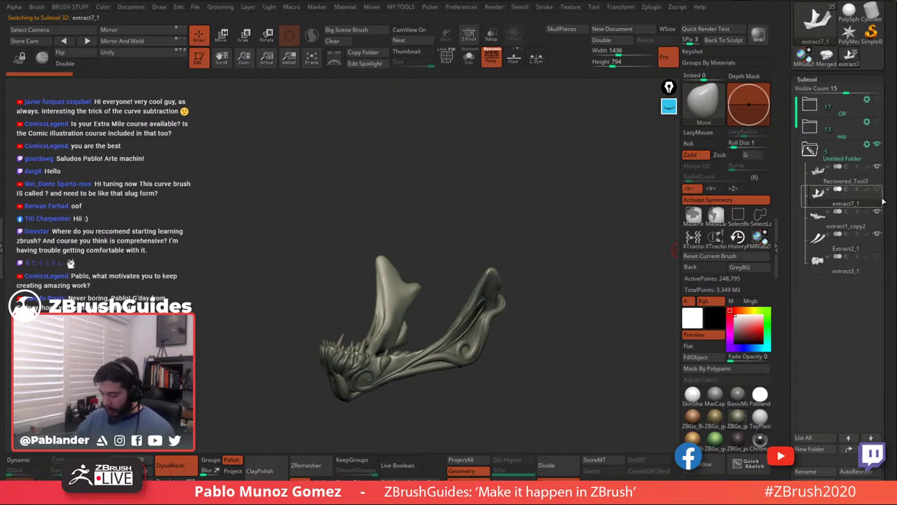
{"action": "mouse_move", "coordinate": [871, 202]}
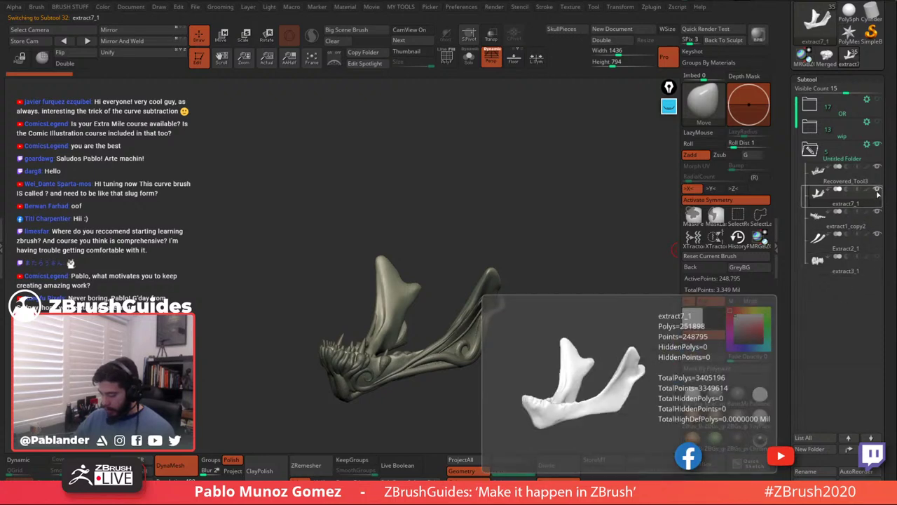
Create a folder named teeth from extract1_copy2 and include extract3_1 in it.
{"action": "left_click", "coordinate": [858, 217]}
{"action": "left_click", "coordinate": [807, 449]}
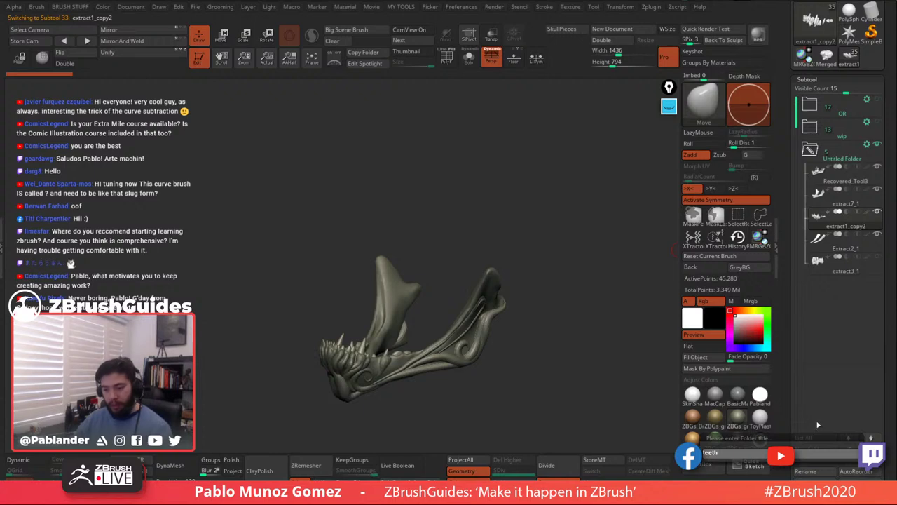
{"action": "type", "text": "teeth"}
{"action": "key", "text": "Return"}
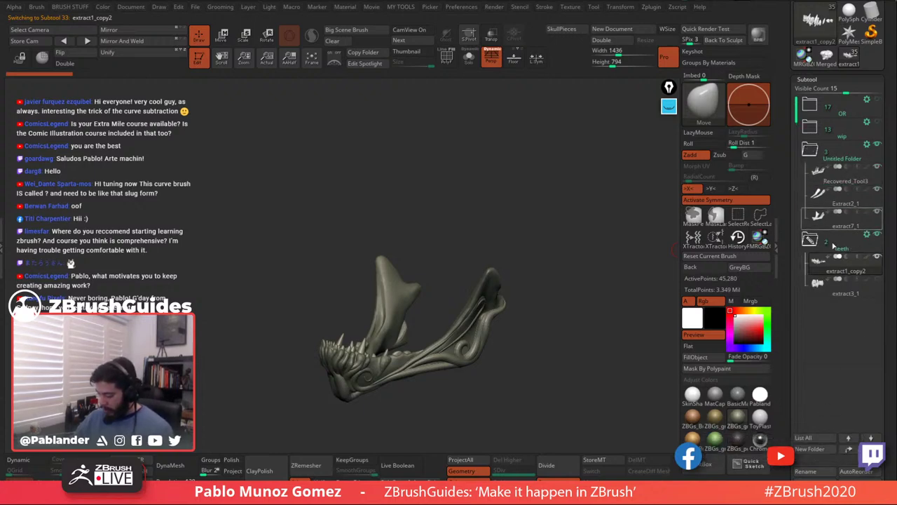
Show the extract3_1 teeth subtool and rename the untitled folder as jaw.
{"action": "left_click", "coordinate": [877, 279]}
{"action": "left_click", "coordinate": [841, 161]}
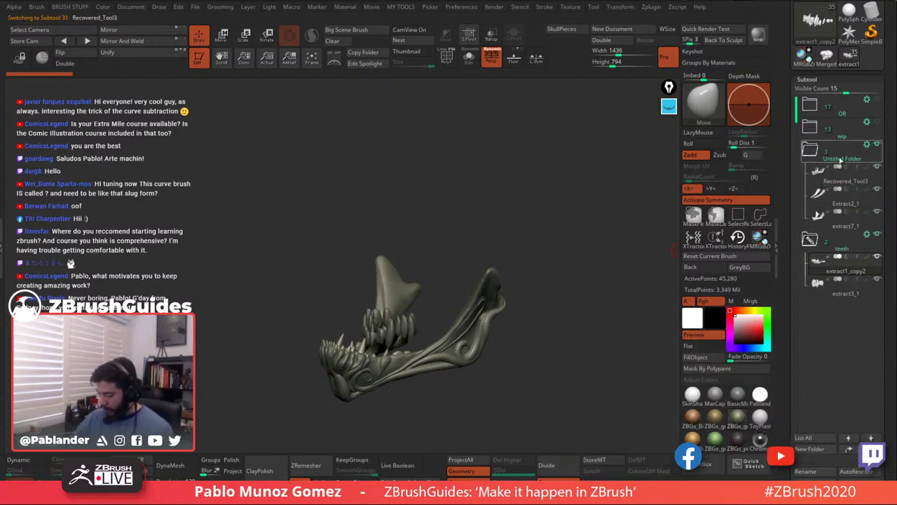
{"action": "left_click", "coordinate": [868, 144]}
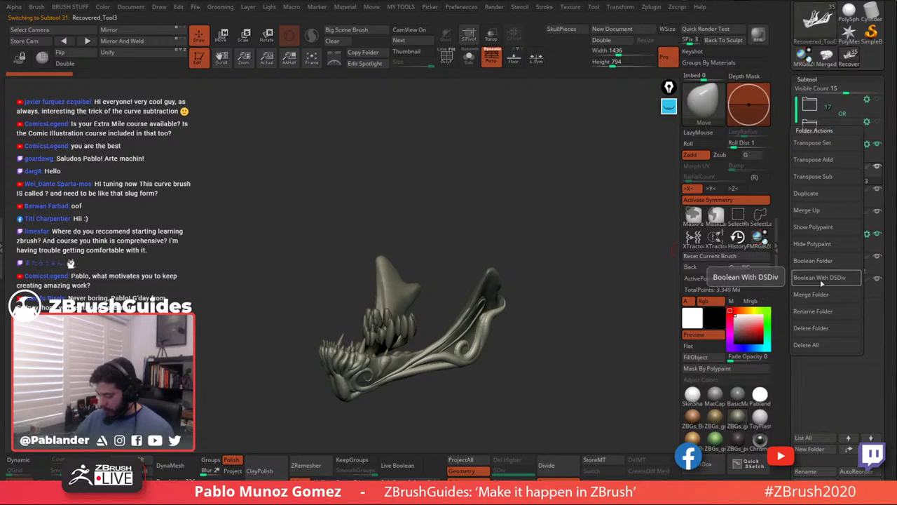
{"action": "left_click", "coordinate": [819, 311]}
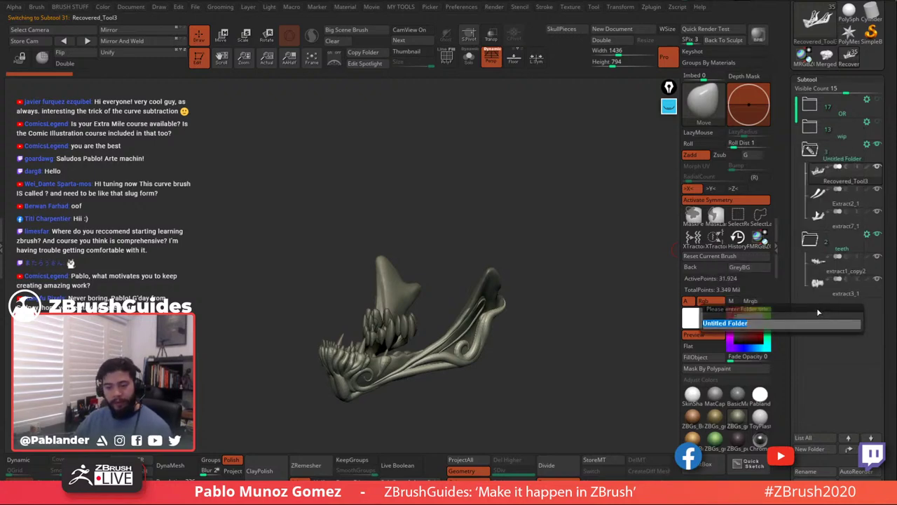
{"action": "type", "text": "jaw"}
{"action": "key", "text": "Return"}
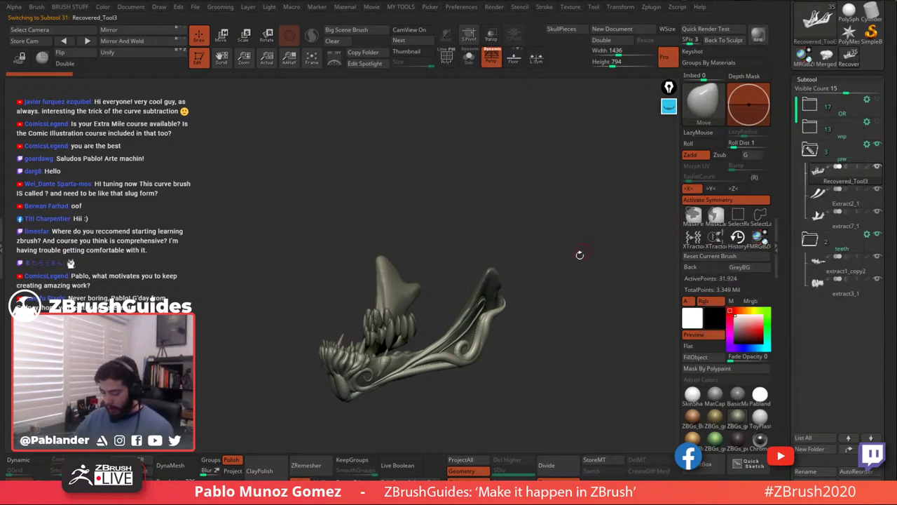
{"action": "left_click_drag", "start_coordinate": [604, 203], "coordinate": [656, 236]}
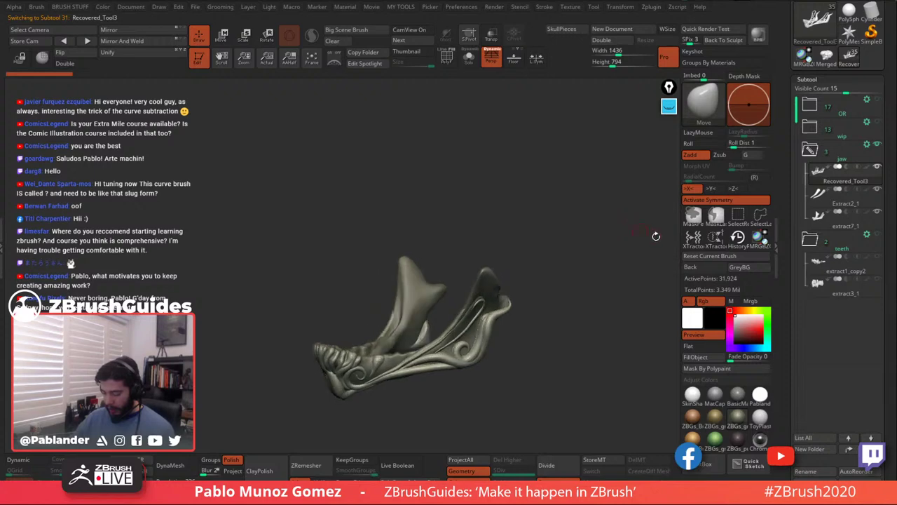
Set the visible subtool count to 12 and collapse the jaw and teeth folders.
{"action": "left_click_drag", "start_coordinate": [782, 434], "coordinate": [790, 417]}
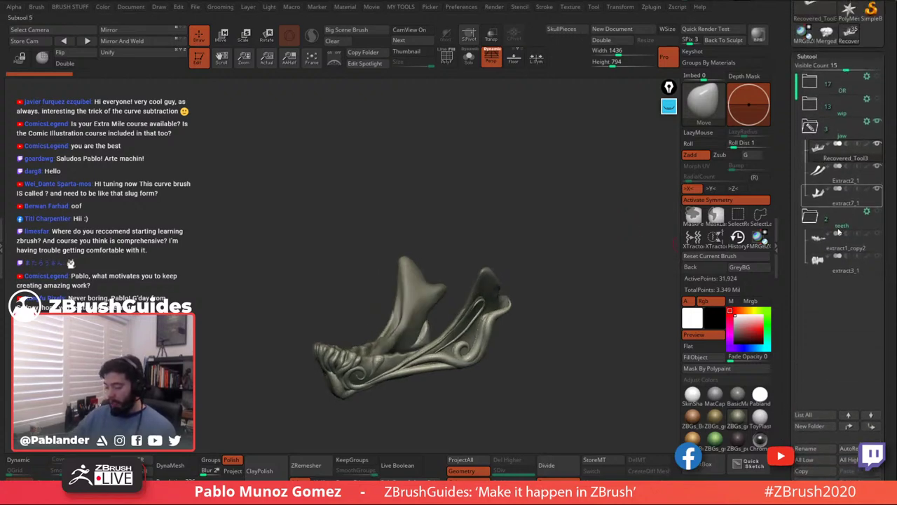
{"action": "left_click_drag", "start_coordinate": [845, 68], "coordinate": [835, 68]}
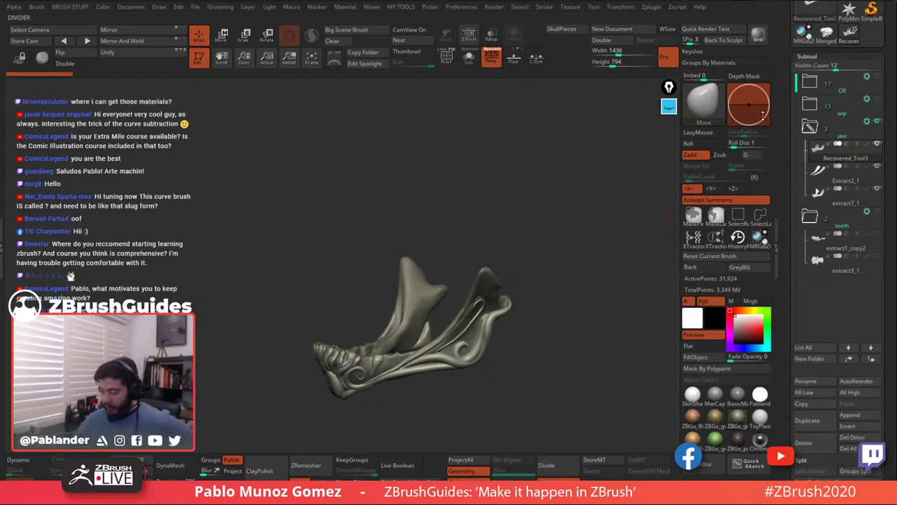
{"action": "left_click", "coordinate": [827, 31]}
{"action": "left_click", "coordinate": [854, 31]}
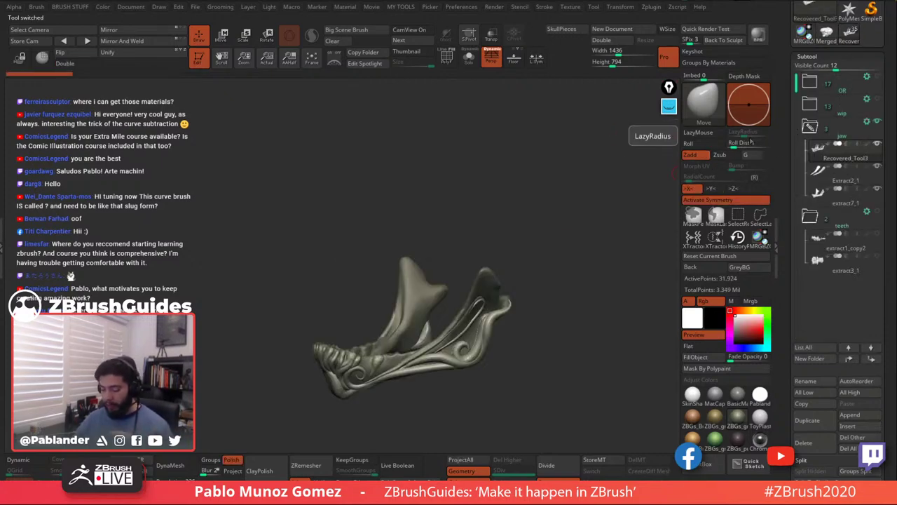
{"action": "left_click", "coordinate": [810, 126]}
{"action": "left_click", "coordinate": [810, 153]}
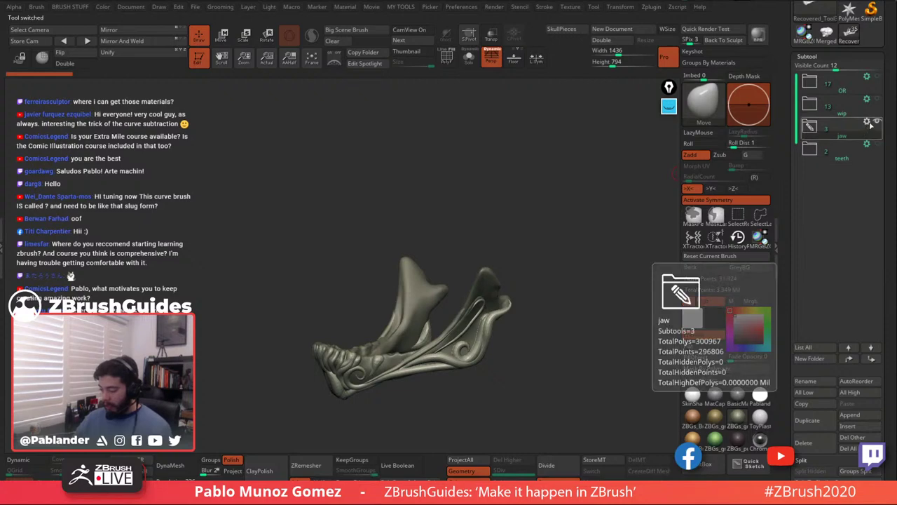
Show the wip and teeth folders and merge the wip folder into a single subtool.
{"action": "left_click", "coordinate": [877, 101]}
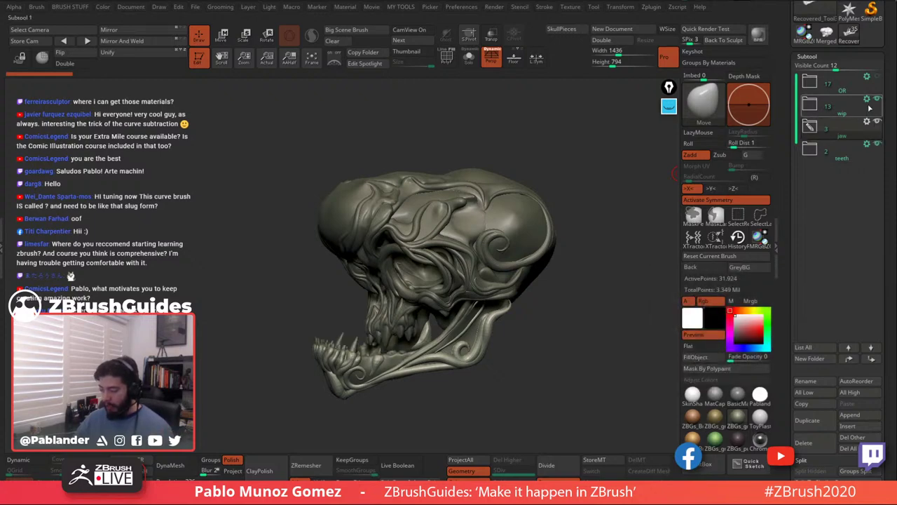
{"action": "left_click", "coordinate": [867, 99]}
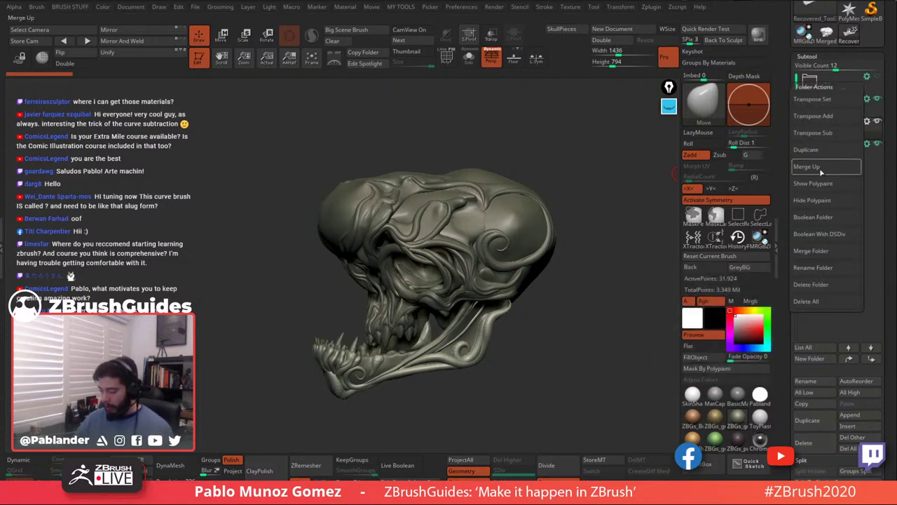
{"action": "left_click", "coordinate": [827, 250]}
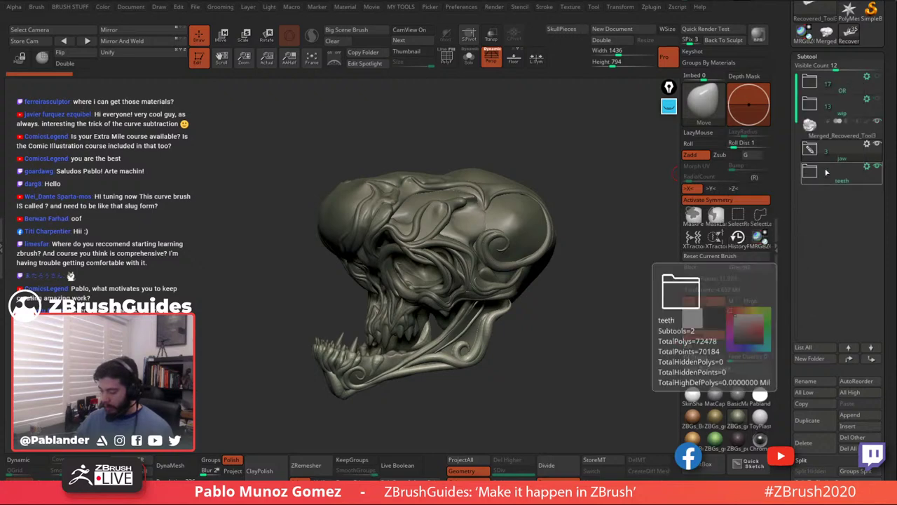
{"action": "mouse_move", "coordinate": [861, 110]}
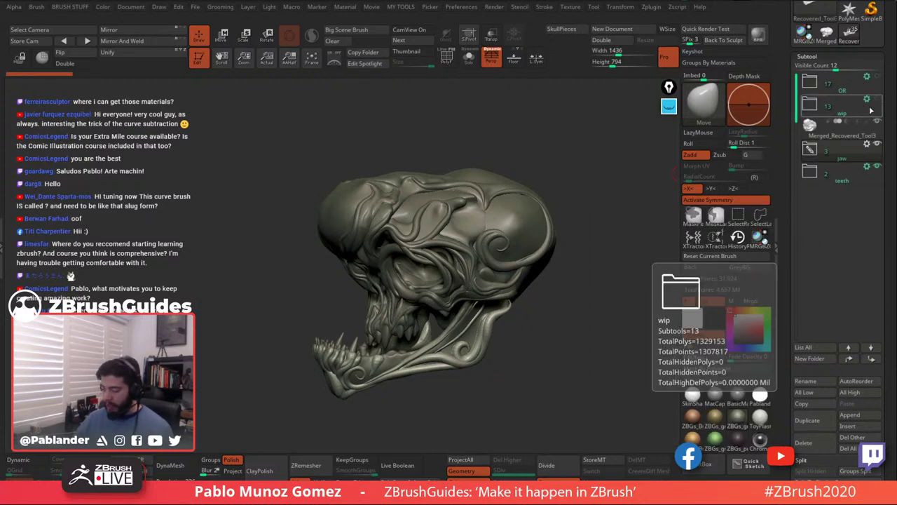
{"action": "mouse_move", "coordinate": [834, 135]}
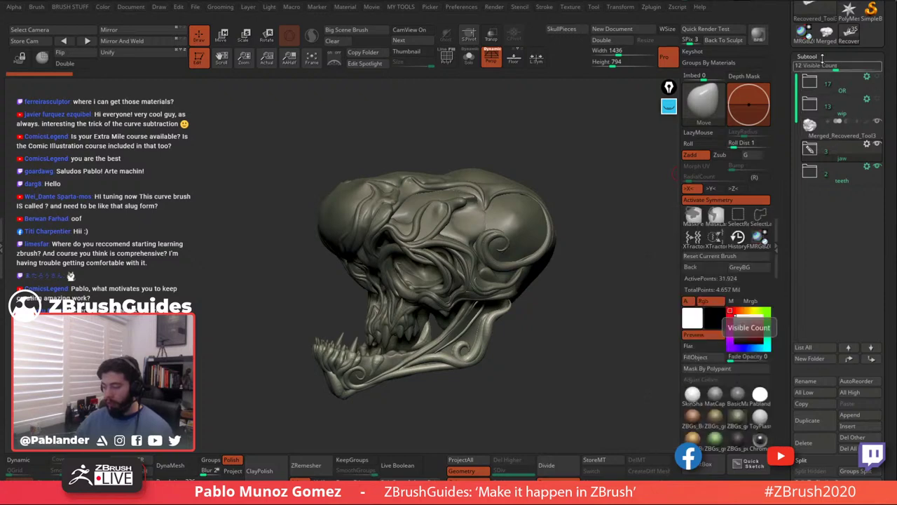
Merge the jaw folder and the teeth folder into one separate combined subtool each.
{"action": "left_click", "coordinate": [867, 143]}
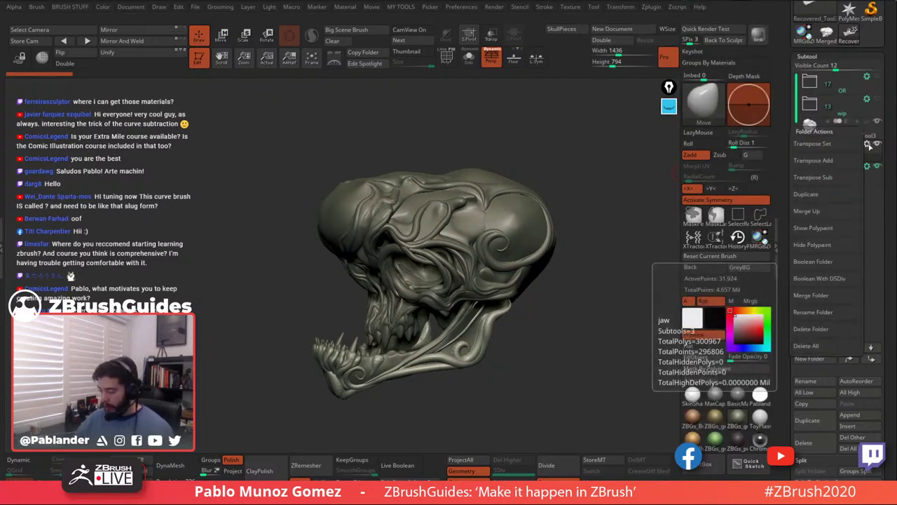
{"action": "left_click", "coordinate": [826, 296]}
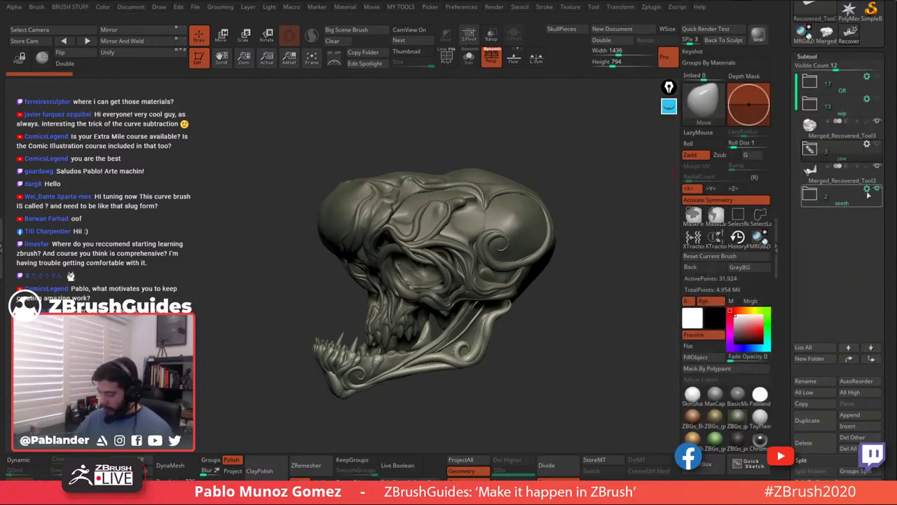
{"action": "left_click", "coordinate": [867, 189]}
{"action": "left_click", "coordinate": [807, 343]}
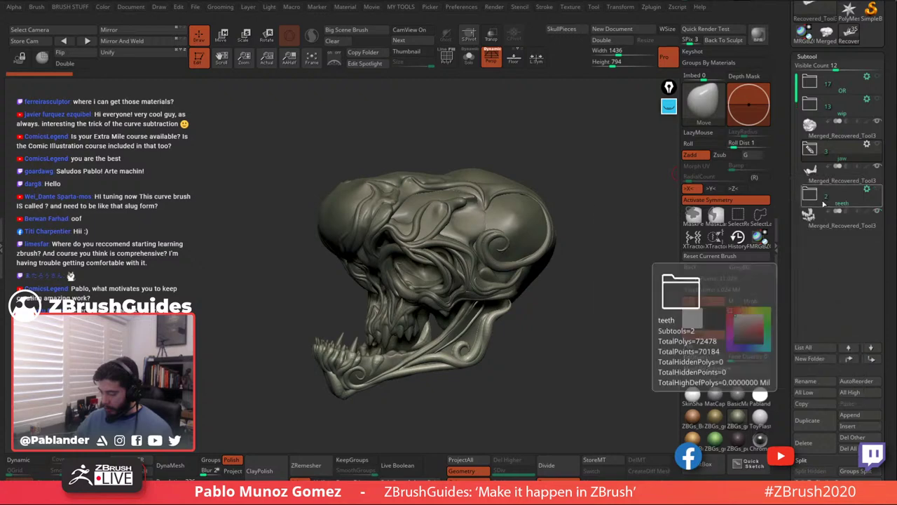
Move the merged upper skull, jaw and teeth subtools below all the folders in the subtool list.
{"action": "left_click_drag", "start_coordinate": [834, 129], "coordinate": [833, 241]}
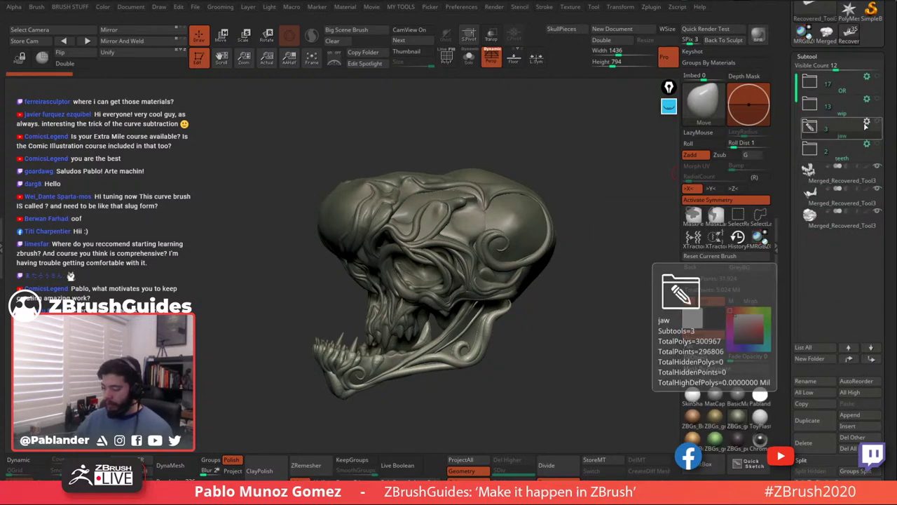
{"action": "mouse_move", "coordinate": [845, 95]}
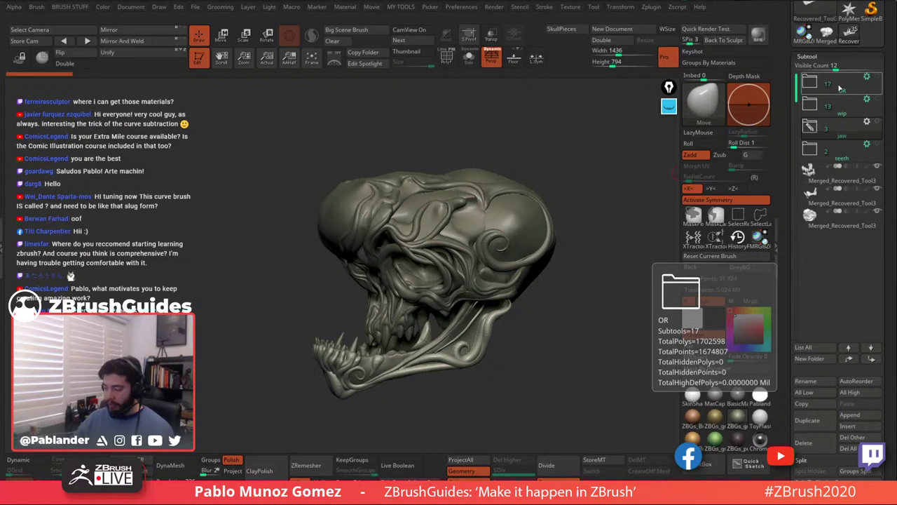
{"action": "mouse_move", "coordinate": [824, 161]}
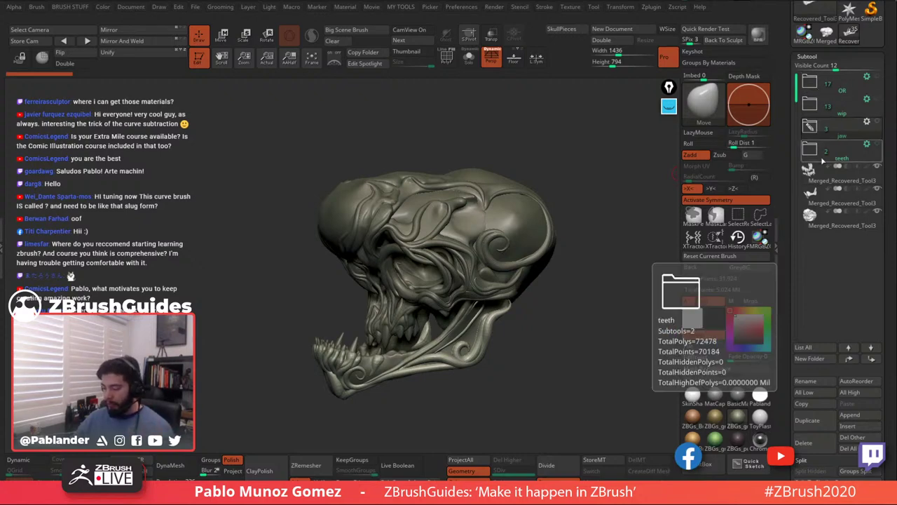
Select the merged upper skull subtool and isolate it with Solo.
{"action": "left_click_drag", "start_coordinate": [581, 148], "coordinate": [532, 152]}
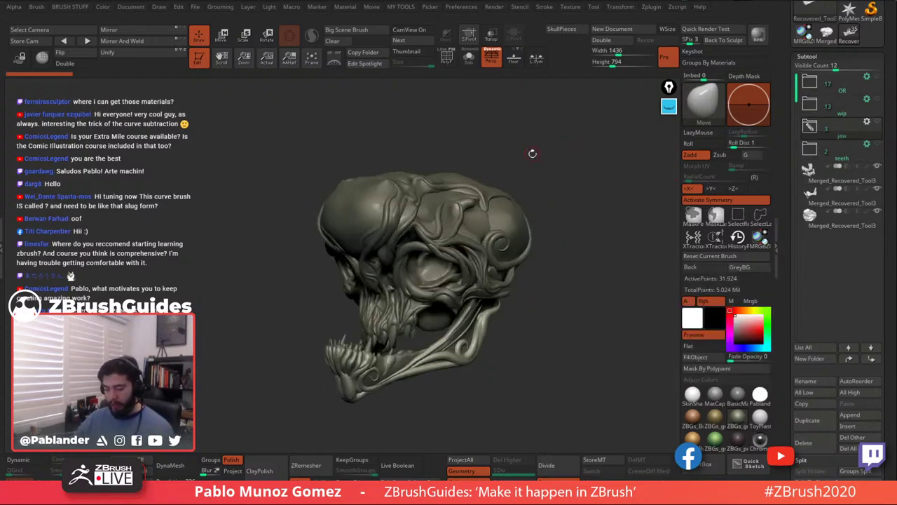
{"action": "left_click", "coordinate": [834, 196]}
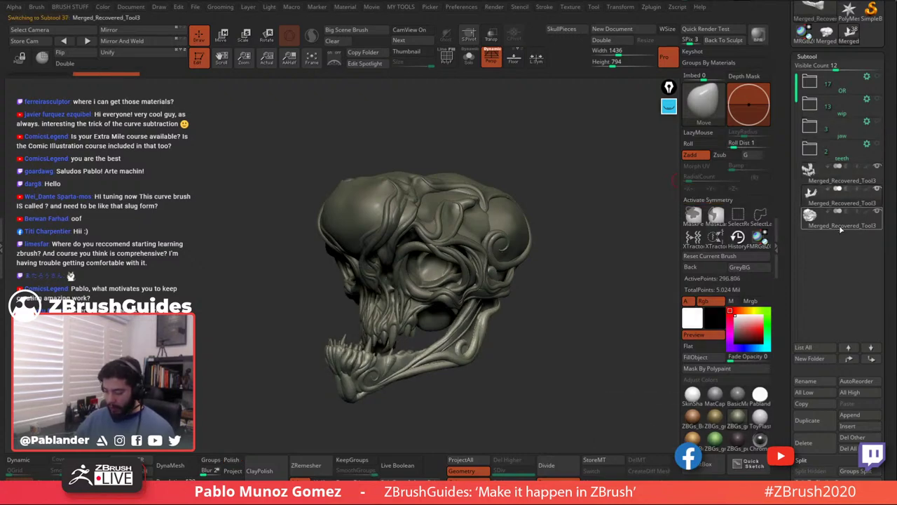
{"action": "left_click", "coordinate": [839, 223]}
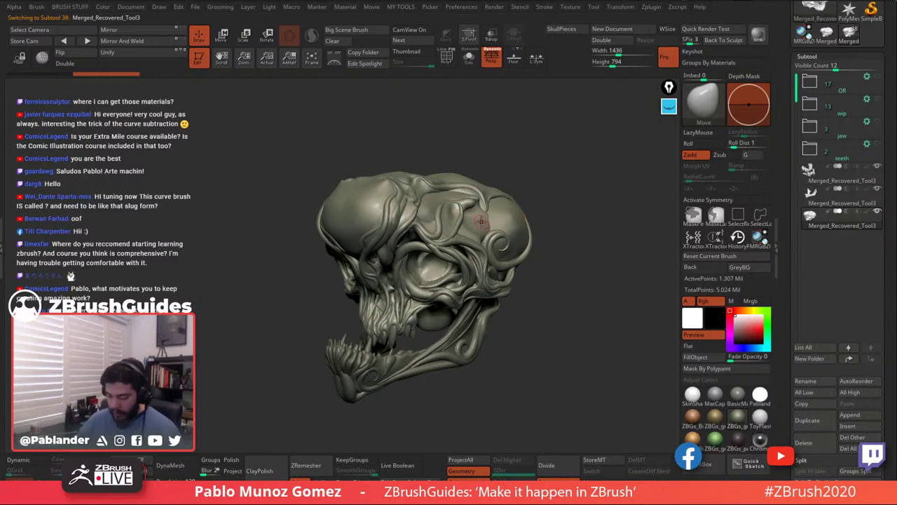
{"action": "left_click", "coordinate": [469, 58]}
{"action": "right_click_drag", "start_coordinate": [476, 210], "coordinate": [531, 228], "text": "ctrl"}
{"action": "left_click_drag", "start_coordinate": [592, 213], "coordinate": [599, 212]}
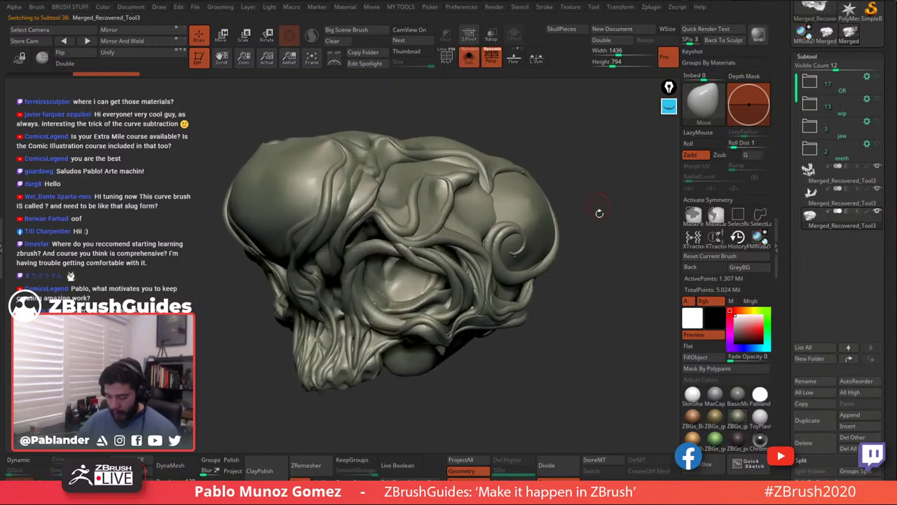
Try DynaMesh on the merged upper skull and smooth the remeshed surface, undoing both operations.
{"action": "left_click", "coordinate": [179, 465]}
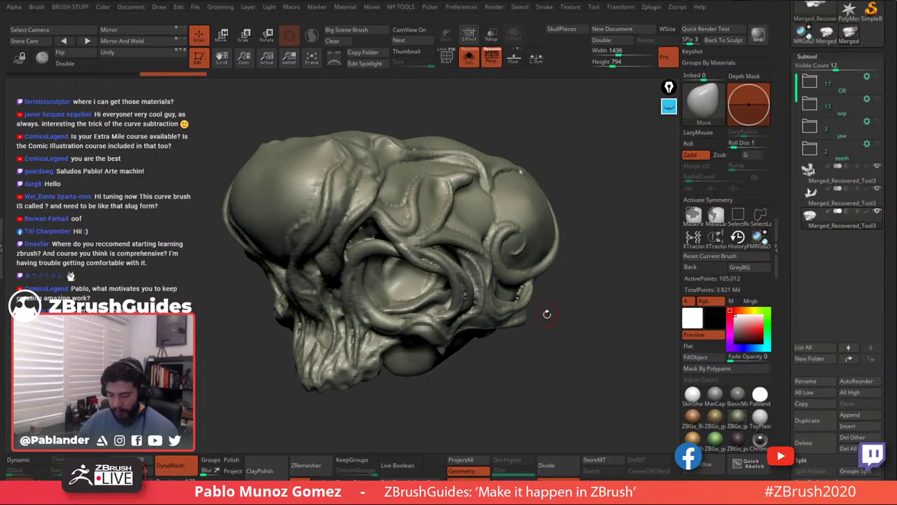
{"action": "left_click_drag", "start_coordinate": [546, 314], "coordinate": [416, 311]}
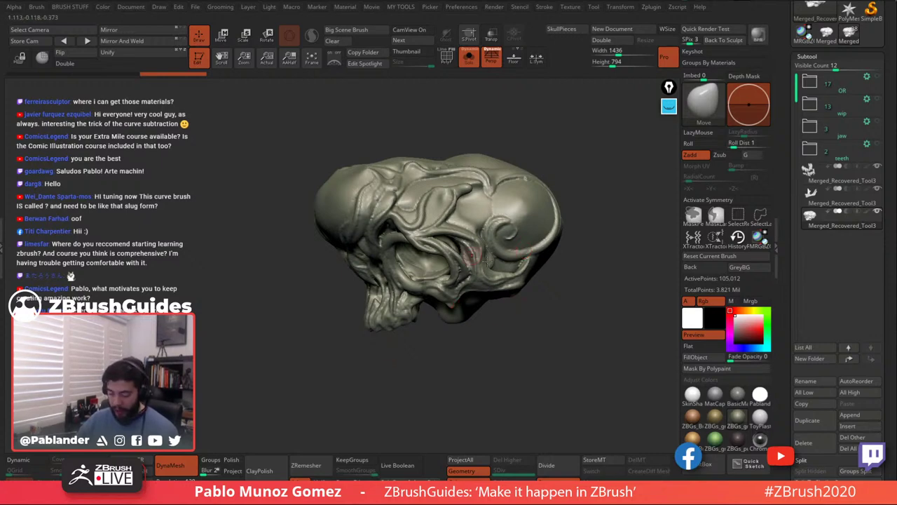
{"action": "key", "text": "m"}
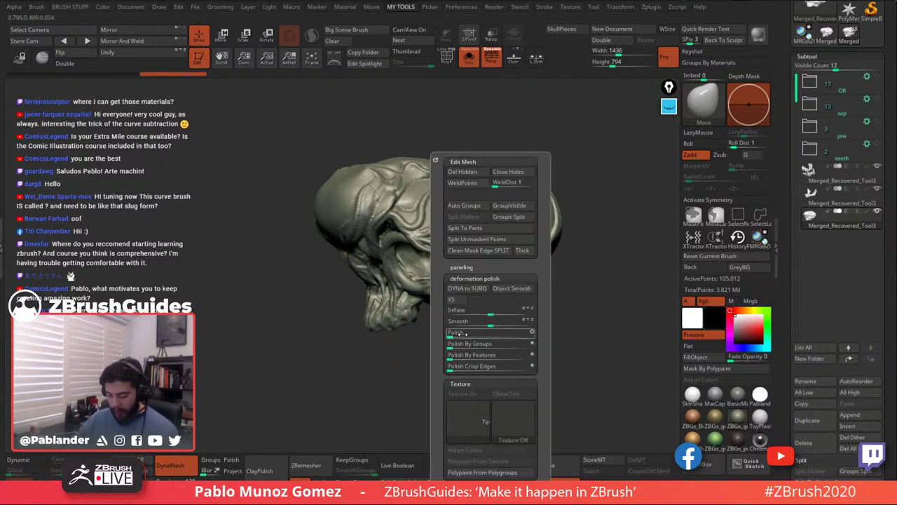
{"action": "left_click_drag", "start_coordinate": [492, 324], "coordinate": [564, 322]}
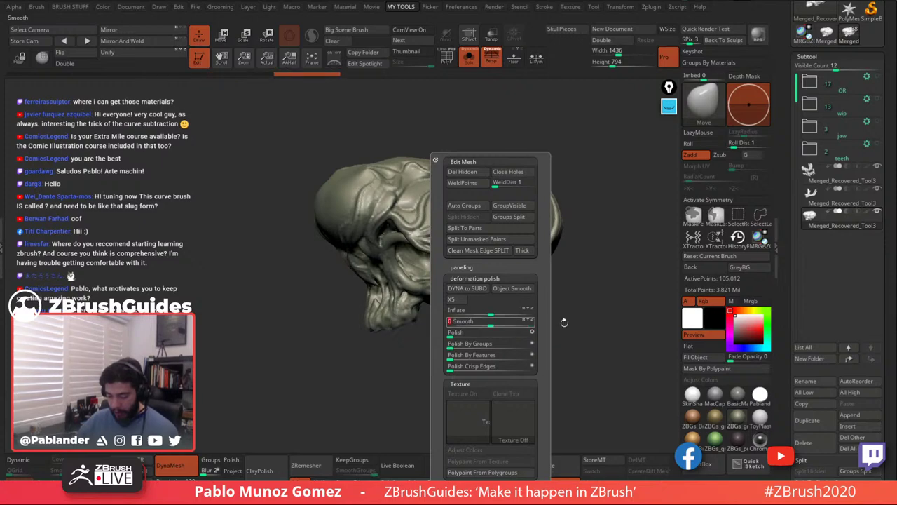
{"action": "left_click_drag", "start_coordinate": [558, 288], "coordinate": [433, 241]}
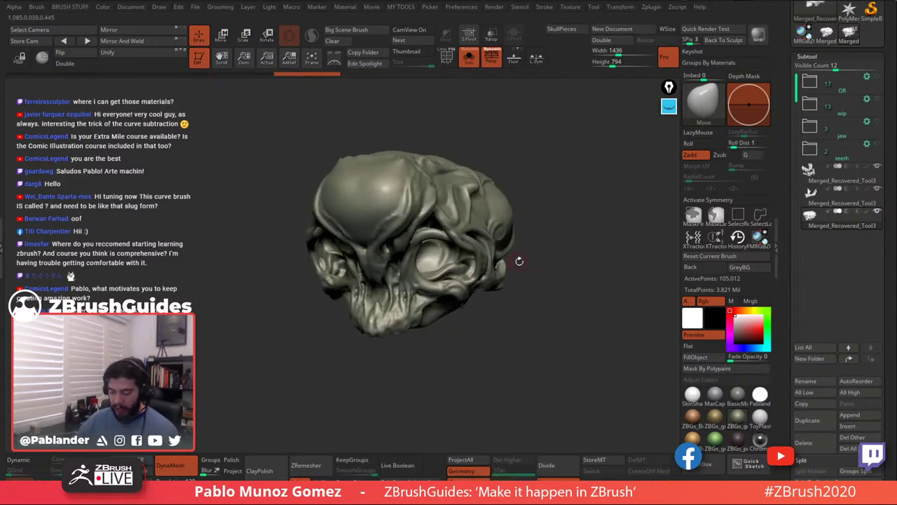
{"action": "key", "text": "ctrl+z"}
{"action": "key", "text": "ctrl+z"}
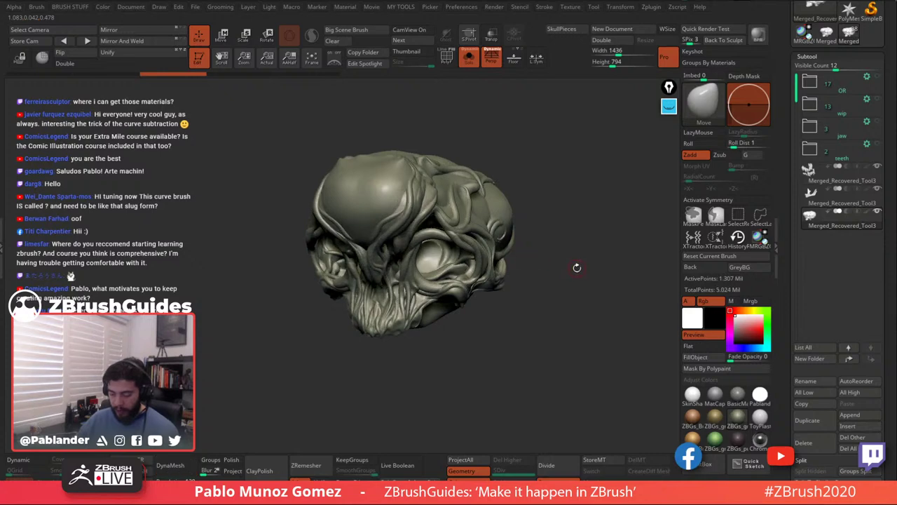
Raise the DynaMesh resolution and remesh the upper skull, undoing the first attempt and repeating it at a lower density.
{"action": "left_click_drag", "start_coordinate": [605, 267], "coordinate": [564, 266]}
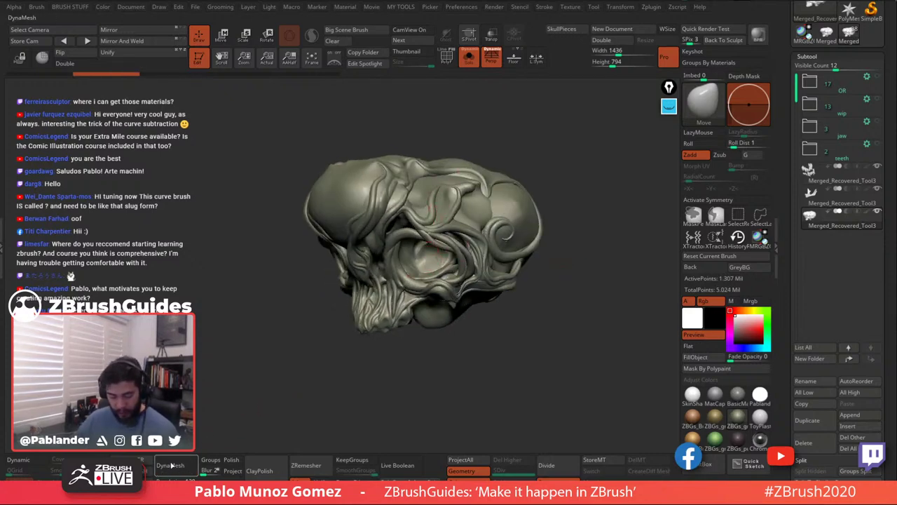
{"action": "left_click", "coordinate": [191, 481]}
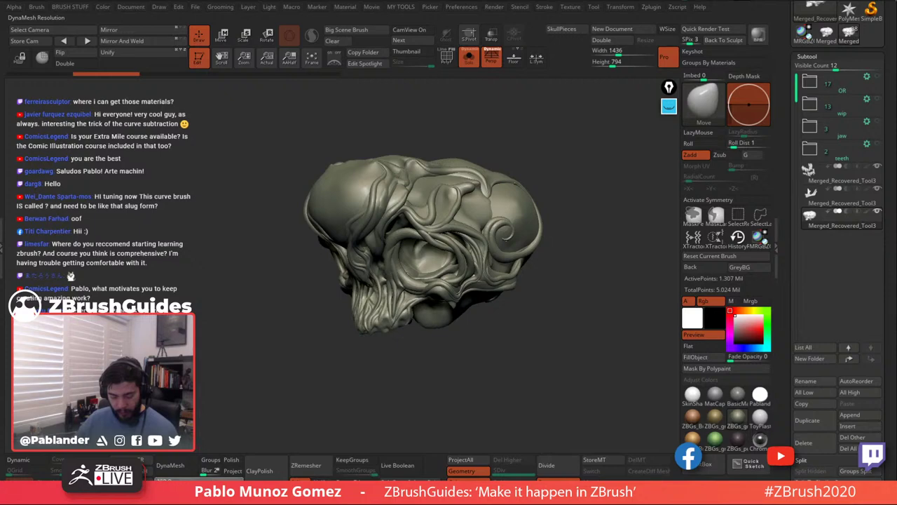
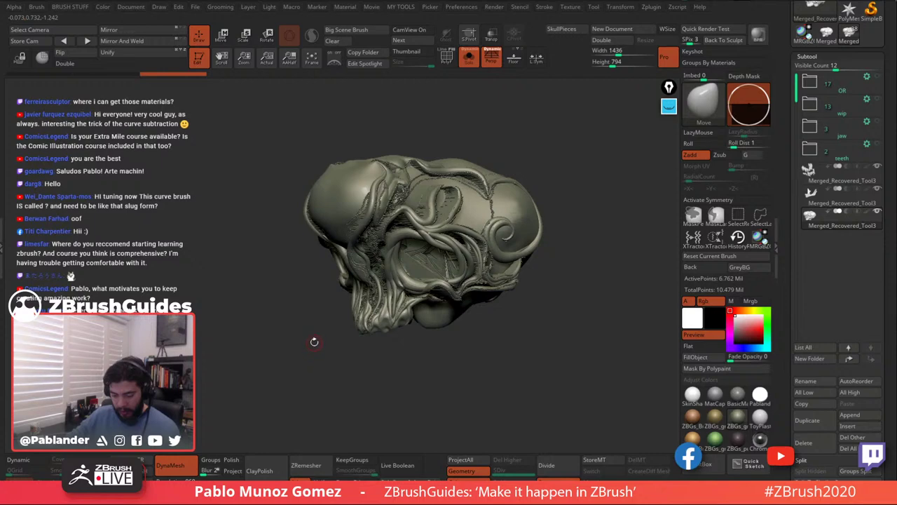
{"action": "key", "text": "ctrl+z"}
{"action": "key", "text": "ctrl+z"}
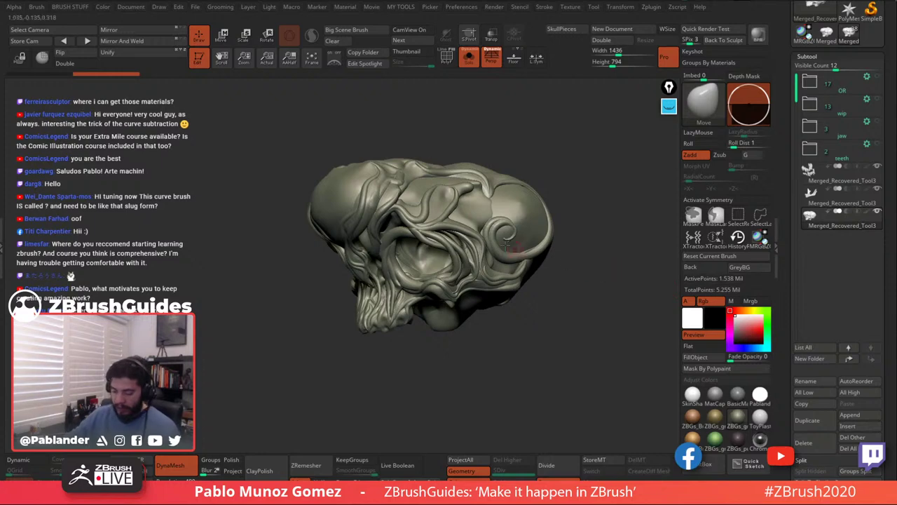
{"action": "right_click_drag", "start_coordinate": [417, 189], "coordinate": [454, 199], "text": "ctrl"}
{"action": "right_click_drag", "start_coordinate": [477, 241], "coordinate": [454, 210], "text": "alt"}
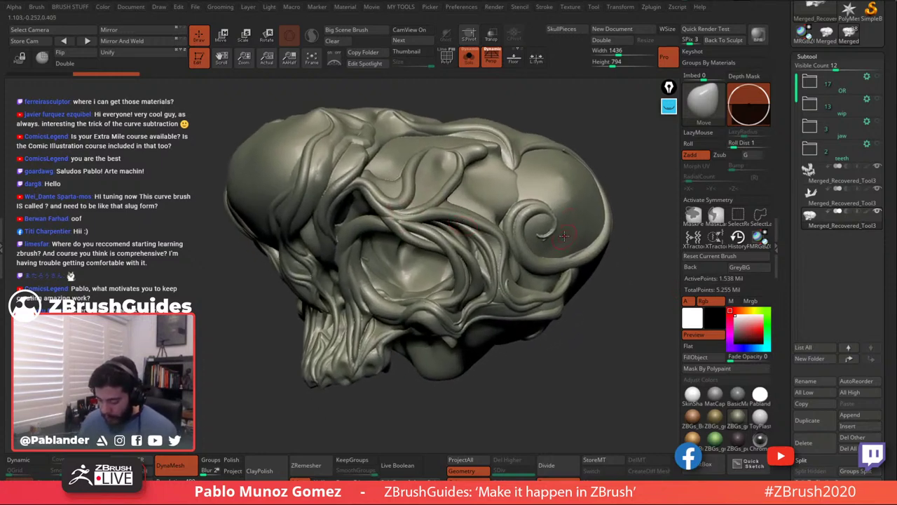
Choose Smooth Stronger as the smoothing brush and smooth the seam around the spiral curl on the side of the skull.
{"action": "right_click_drag", "start_coordinate": [558, 250], "coordinate": [554, 260]}
{"action": "key", "text": "space"}
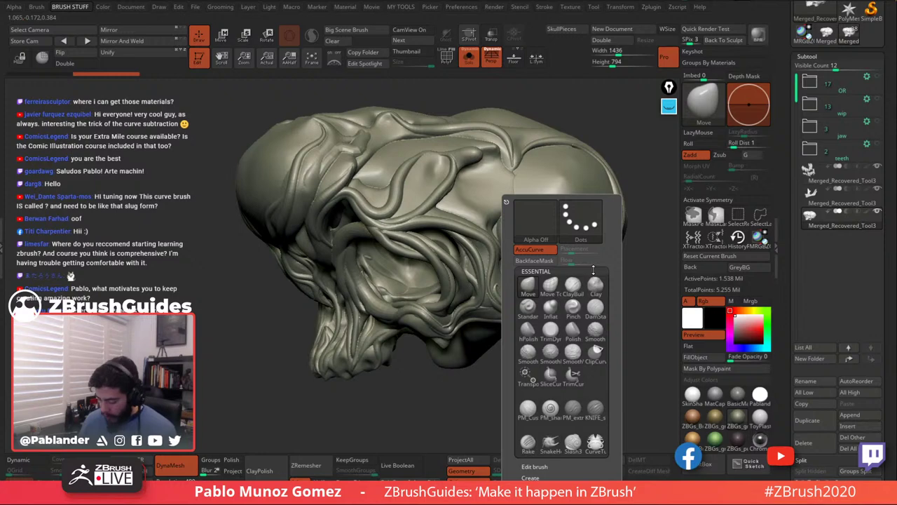
{"action": "left_click", "coordinate": [595, 327]}
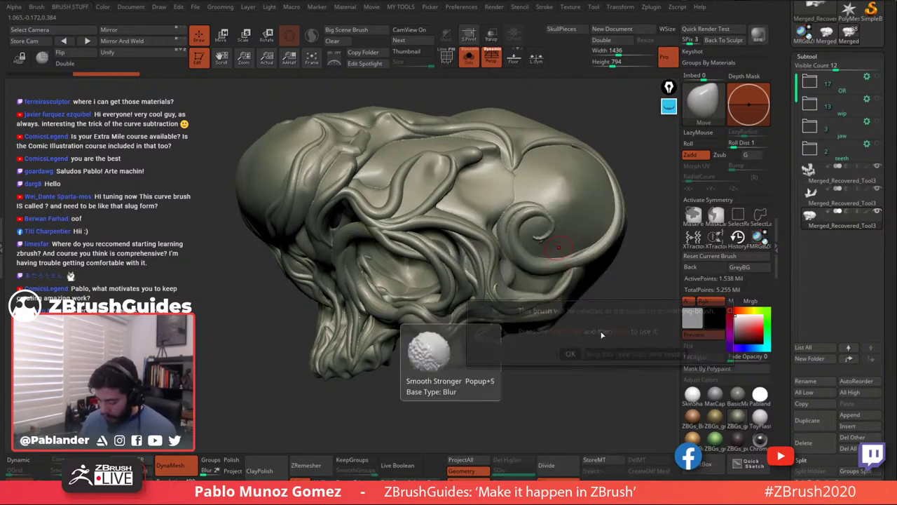
{"action": "left_click", "coordinate": [636, 354]}
{"action": "right_click_drag", "start_coordinate": [618, 269], "coordinate": [606, 260]}
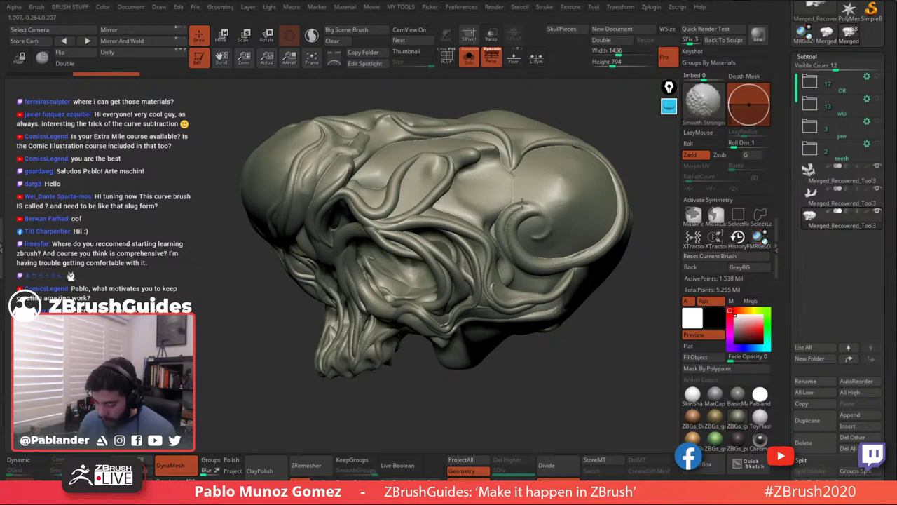
{"action": "mouse_move", "coordinate": [522, 203]}
{"action": "left_mouse_down", "text": "shift"}
{"action": "mouse_move", "coordinate": [520, 221]}
{"action": "mouse_move", "coordinate": [550, 262]}
{"action": "left_mouse_up", "text": "shift"}
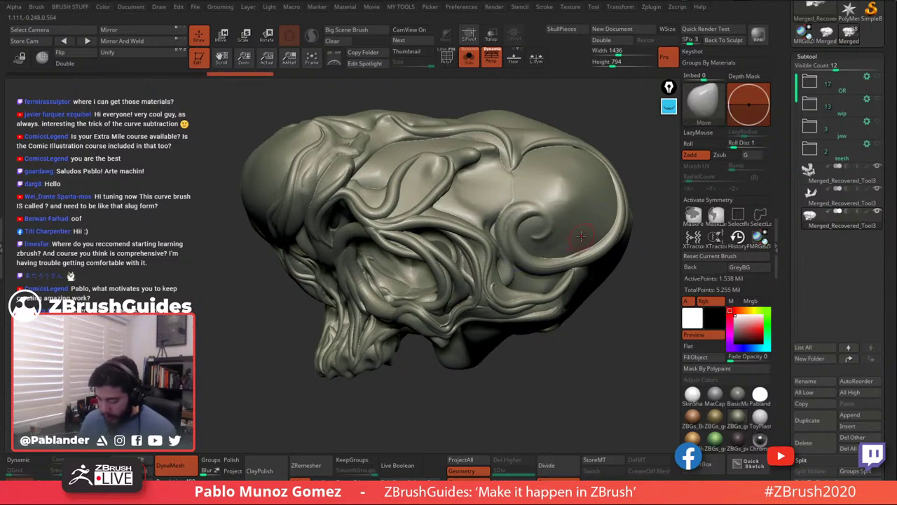
Smooth the intersections between the strands above and around the eye socket.
{"action": "mouse_move", "coordinate": [527, 243]}
{"action": "right_mouse_down"}
{"action": "mouse_move", "coordinate": [520, 223]}
{"action": "mouse_move", "coordinate": [446, 209]}
{"action": "right_mouse_up"}
{"action": "mouse_move", "coordinate": [433, 212]}
{"action": "left_mouse_down", "text": "shift"}
{"action": "mouse_move", "coordinate": [401, 182]}
{"action": "mouse_move", "coordinate": [410, 196]}
{"action": "mouse_move", "coordinate": [376, 208]}
{"action": "mouse_move", "coordinate": [374, 242]}
{"action": "mouse_move", "coordinate": [389, 281]}
{"action": "left_mouse_up", "text": "shift"}
{"action": "mouse_move", "coordinate": [494, 257]}
{"action": "right_mouse_down", "text": "alt"}
{"action": "mouse_move", "coordinate": [501, 231]}
{"action": "mouse_move", "coordinate": [441, 268]}
{"action": "mouse_move", "coordinate": [512, 271]}
{"action": "right_mouse_up", "text": "alt"}
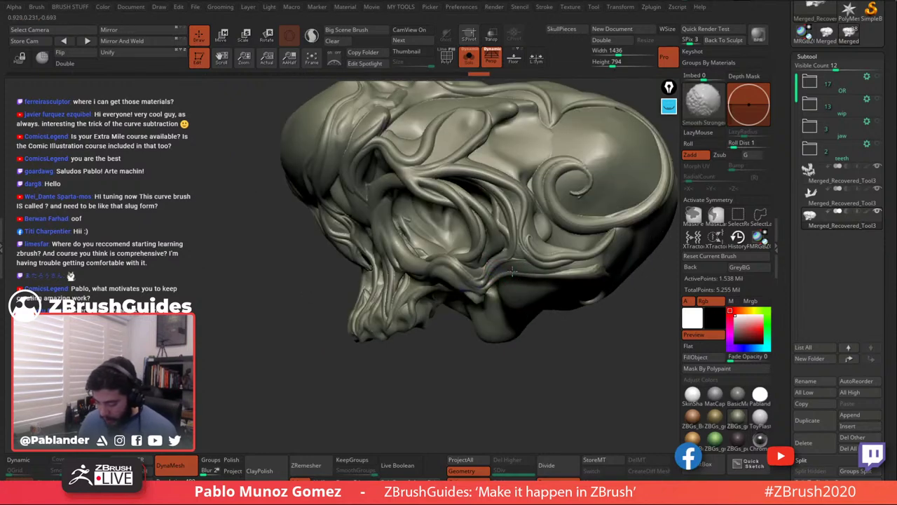
{"action": "right_click_drag", "start_coordinate": [530, 239], "coordinate": [549, 266]}
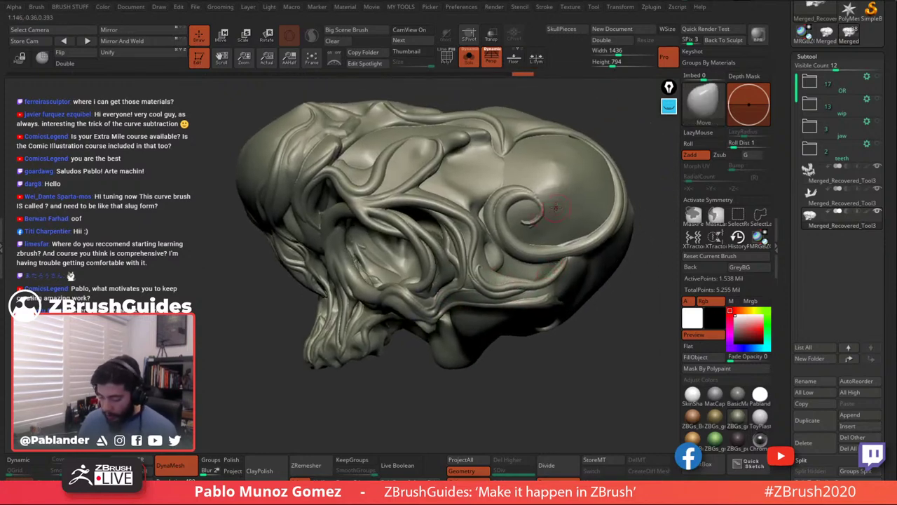
Switch the smoothing brush to SmoothPeaks and smooth the creases along the spiral curl and the strands beside it.
{"action": "key", "text": "b"}
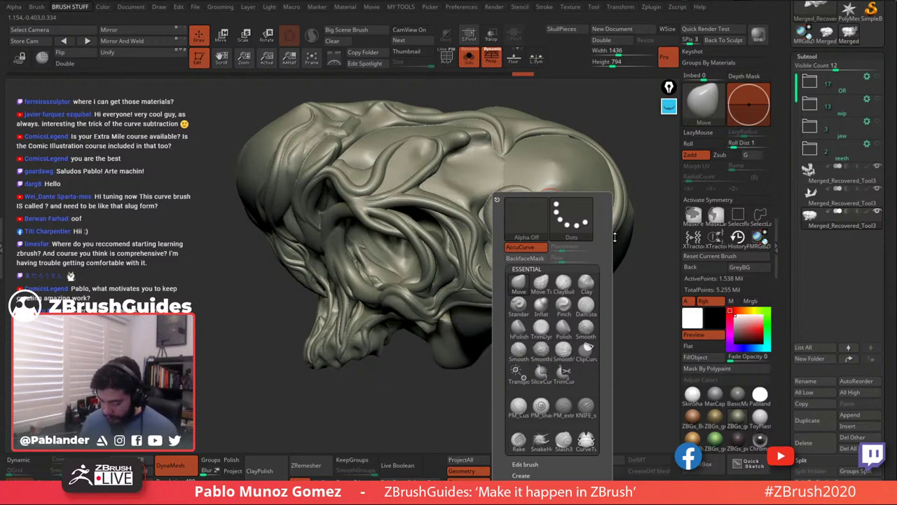
{"action": "mouse_move", "coordinate": [597, 233]}
{"action": "left_mouse_down", "text": "shift"}
{"action": "mouse_move", "coordinate": [617, 211]}
{"action": "mouse_move", "coordinate": [585, 242]}
{"action": "mouse_move", "coordinate": [620, 197]}
{"action": "left_mouse_up", "text": "shift"}
{"action": "left_click_drag", "start_coordinate": [496, 229], "coordinate": [548, 246], "text": "shift"}
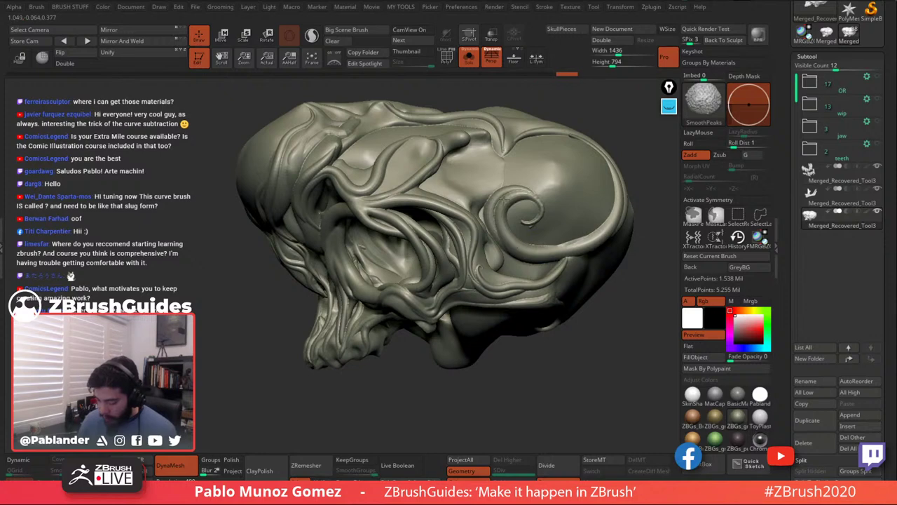
{"action": "mouse_move", "coordinate": [514, 185]}
{"action": "left_mouse_down", "text": "shift"}
{"action": "mouse_move", "coordinate": [494, 199]}
{"action": "mouse_move", "coordinate": [525, 155]}
{"action": "left_mouse_up", "text": "shift"}
{"action": "left_click_drag", "start_coordinate": [493, 247], "coordinate": [496, 259], "text": "shift"}
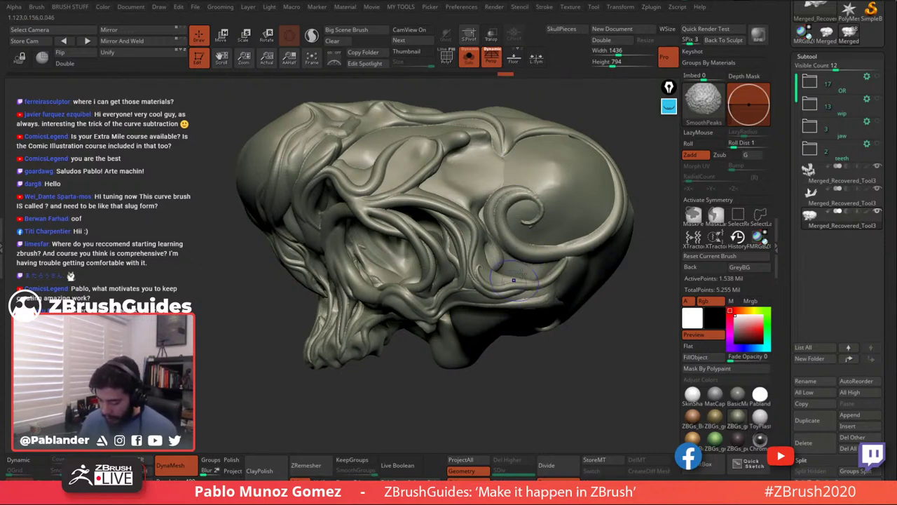
{"action": "mouse_move", "coordinate": [580, 243]}
{"action": "left_mouse_down", "text": "shift"}
{"action": "mouse_move", "coordinate": [536, 259]}
{"action": "mouse_move", "coordinate": [531, 239]}
{"action": "mouse_move", "coordinate": [517, 257]}
{"action": "mouse_move", "coordinate": [440, 208]}
{"action": "mouse_move", "coordinate": [359, 185]}
{"action": "left_mouse_up", "text": "shift"}
Smooth the brow strands and the ridge running along the upper side of the cranium with SmoothPeaks.
{"action": "mouse_move", "coordinate": [354, 230]}
{"action": "right_mouse_down"}
{"action": "mouse_move", "coordinate": [399, 238]}
{"action": "mouse_move", "coordinate": [414, 263]}
{"action": "right_mouse_up"}
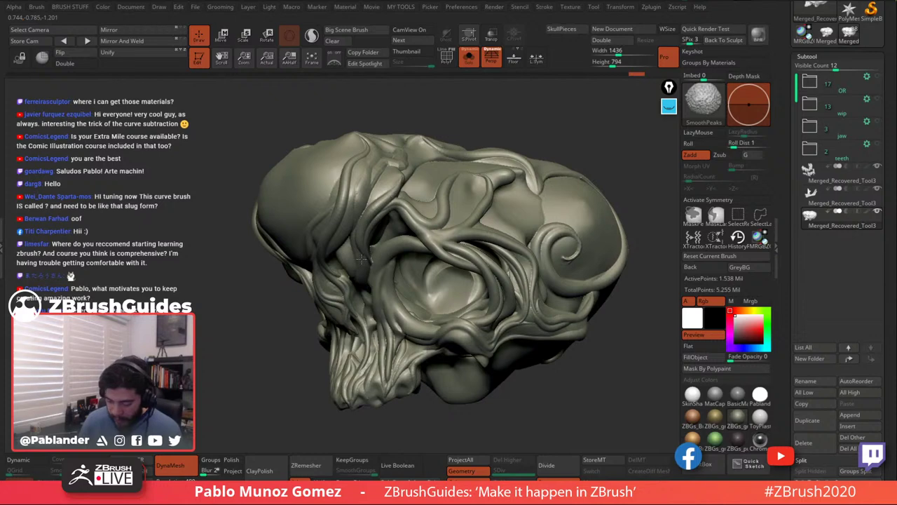
{"action": "mouse_move", "coordinate": [358, 166]}
{"action": "left_mouse_down", "text": "shift"}
{"action": "mouse_move", "coordinate": [348, 180]}
{"action": "mouse_move", "coordinate": [355, 191]}
{"action": "left_mouse_up", "text": "shift"}
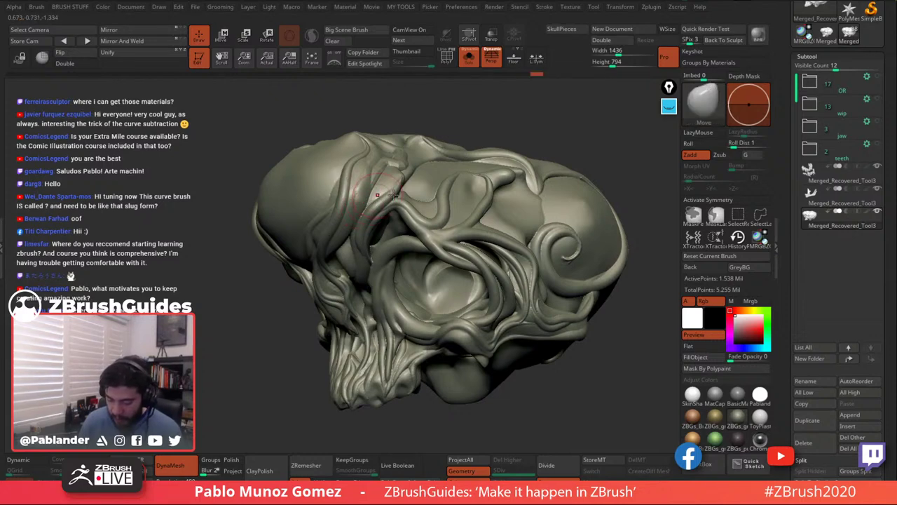
{"action": "right_click_drag", "start_coordinate": [391, 196], "coordinate": [436, 237]}
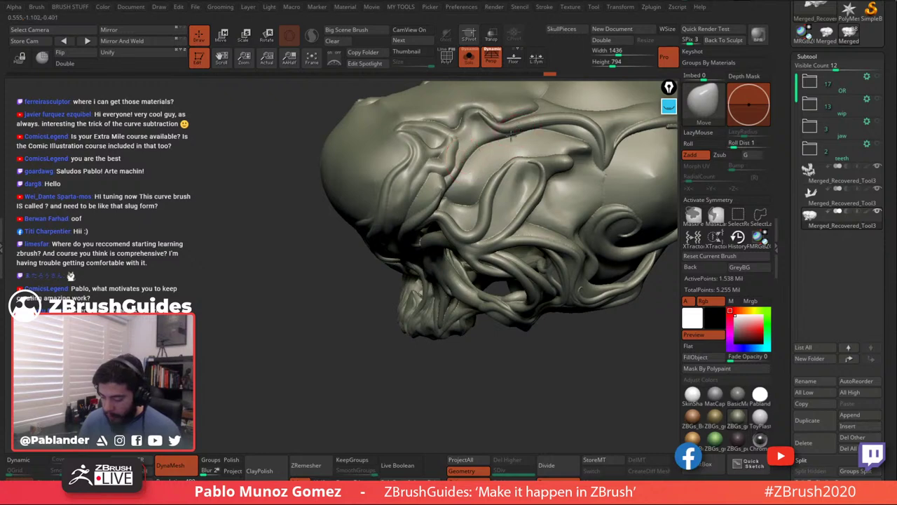
{"action": "right_click_drag", "start_coordinate": [498, 149], "coordinate": [450, 179]}
{"action": "mouse_move", "coordinate": [396, 174]}
{"action": "left_mouse_down", "text": "shift"}
{"action": "mouse_move", "coordinate": [514, 186]}
{"action": "mouse_move", "coordinate": [530, 210]}
{"action": "mouse_move", "coordinate": [616, 165]}
{"action": "left_mouse_up", "text": "shift"}
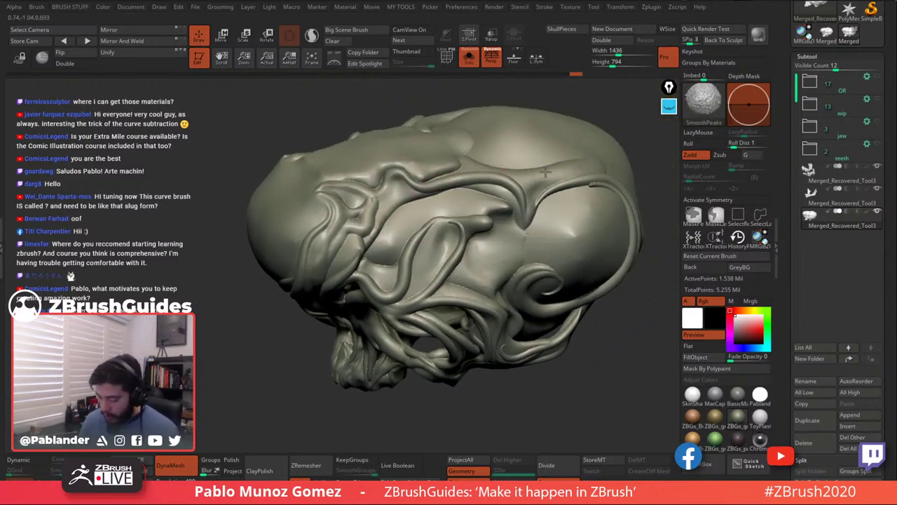
{"action": "mouse_move", "coordinate": [545, 171]}
{"action": "left_mouse_down", "text": "shift"}
{"action": "mouse_move", "coordinate": [524, 179]}
{"action": "mouse_move", "coordinate": [535, 171]}
{"action": "left_mouse_up", "text": "shift"}
Smooth the strands over the nose bridge and inner brow on the front of the skull.
{"action": "mouse_move", "coordinate": [491, 270]}
{"action": "right_mouse_down"}
{"action": "mouse_move", "coordinate": [498, 181]}
{"action": "mouse_move", "coordinate": [515, 274]}
{"action": "right_mouse_up"}
{"action": "left_click_drag", "start_coordinate": [414, 261], "coordinate": [370, 267], "text": "shift"}
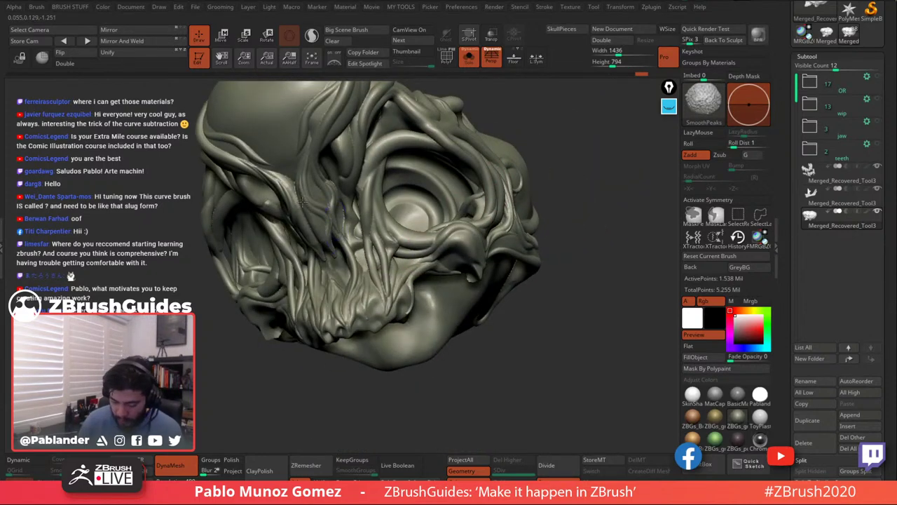
{"action": "right_click_drag", "start_coordinate": [295, 188], "coordinate": [384, 163]}
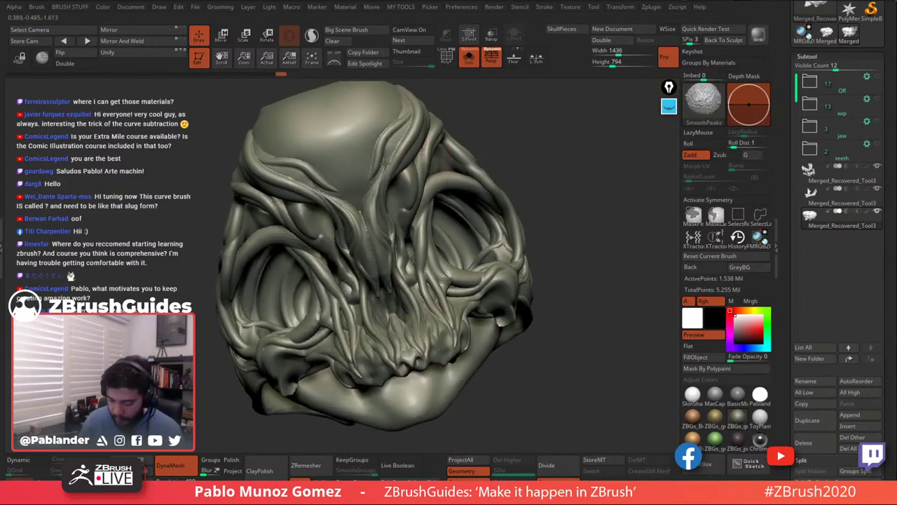
{"action": "mouse_move", "coordinate": [369, 206]}
{"action": "left_mouse_down", "text": "shift"}
{"action": "mouse_move", "coordinate": [365, 222]}
{"action": "mouse_move", "coordinate": [390, 251]}
{"action": "left_mouse_up", "text": "shift"}
{"action": "mouse_move", "coordinate": [390, 251]}
{"action": "right_mouse_down"}
{"action": "mouse_move", "coordinate": [442, 235]}
{"action": "mouse_move", "coordinate": [441, 248]}
{"action": "mouse_move", "coordinate": [410, 274]}
{"action": "right_mouse_up"}
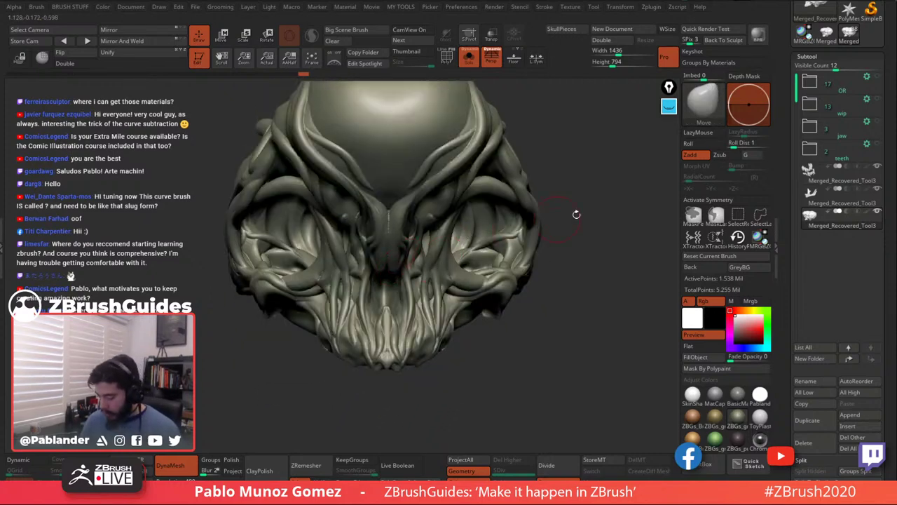
Mirror and weld the upper skull, and activate symmetry on the X axis.
{"action": "right_click_drag", "start_coordinate": [584, 238], "coordinate": [571, 254]}
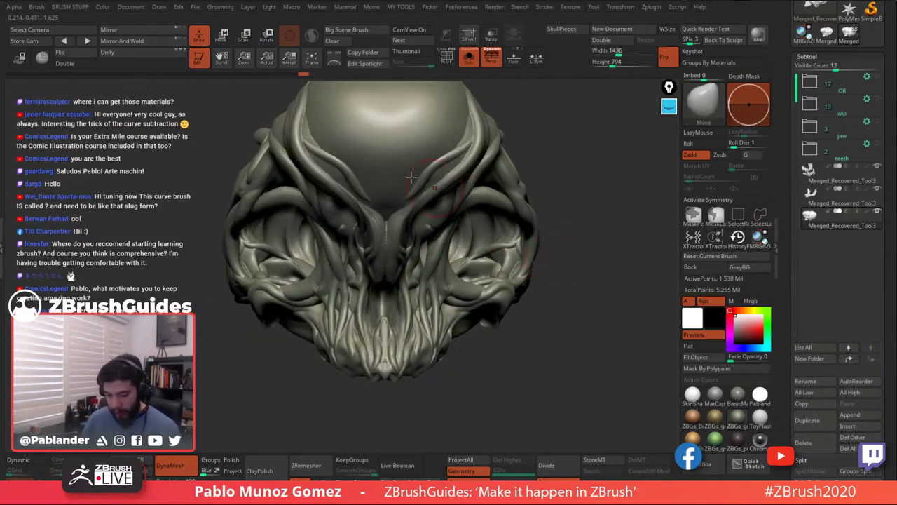
{"action": "left_click", "coordinate": [145, 42]}
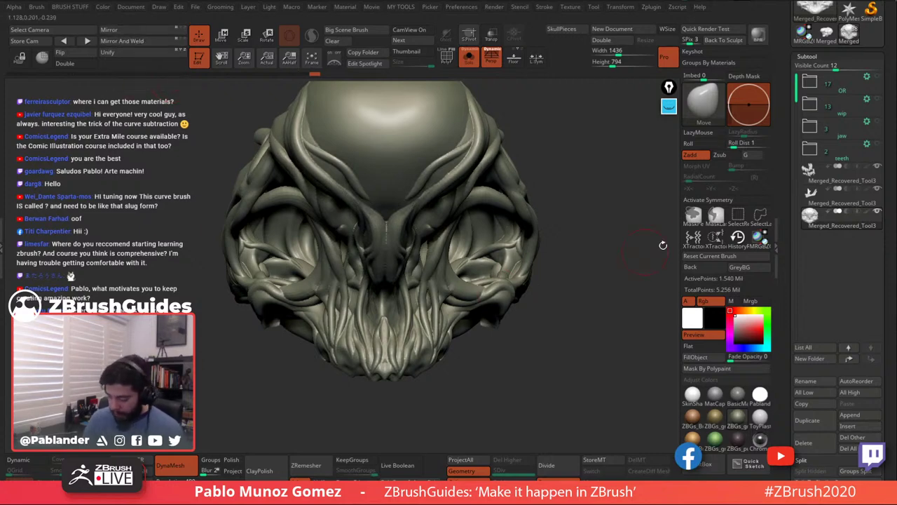
{"action": "left_click_drag", "start_coordinate": [667, 240], "coordinate": [653, 229]}
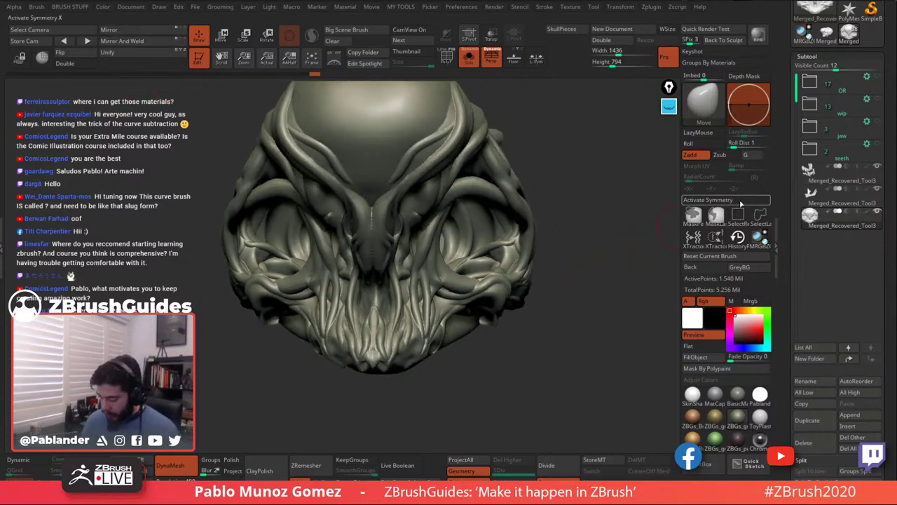
{"action": "left_click", "coordinate": [741, 201]}
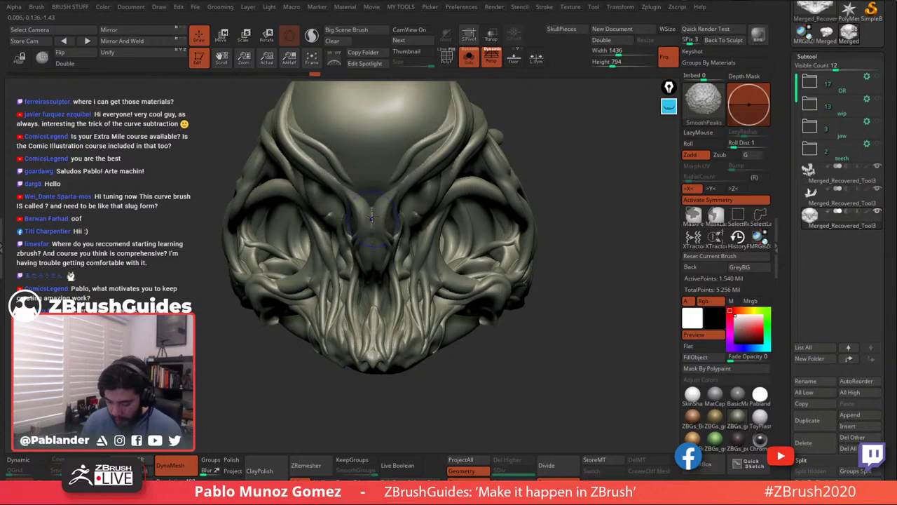
Smooth the center seam on the nose bridge, the brow ridges and the upper-jaw strands symmetrically.
{"action": "left_click_drag", "start_coordinate": [374, 239], "coordinate": [372, 209]}
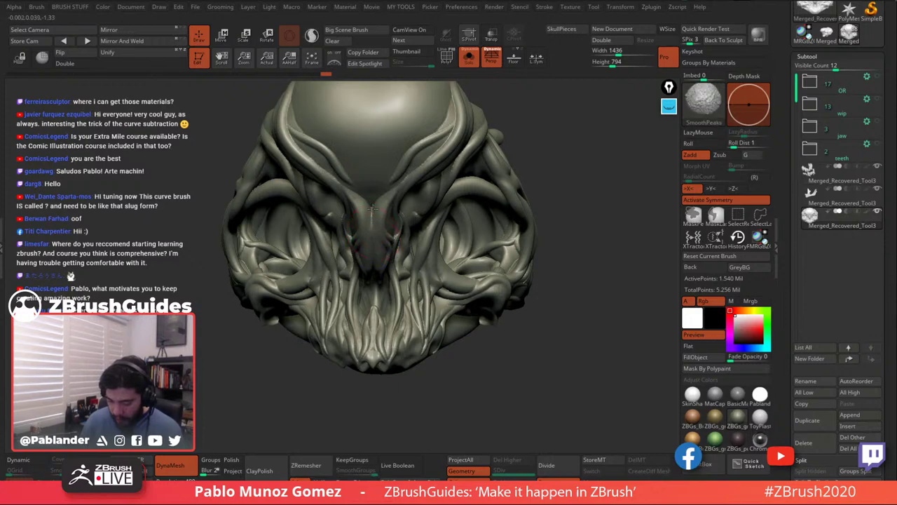
{"action": "left_click_drag", "start_coordinate": [452, 113], "coordinate": [449, 121], "text": "shift"}
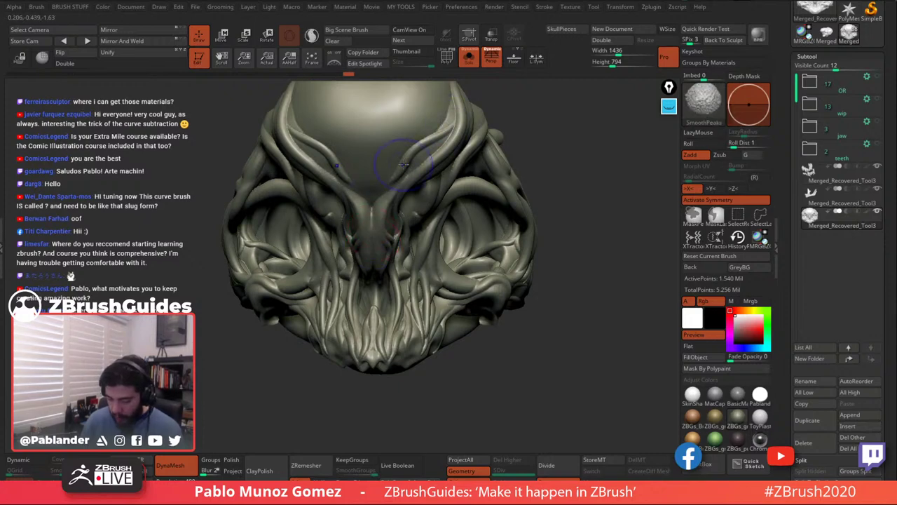
{"action": "mouse_move", "coordinate": [400, 210]}
{"action": "right_mouse_down"}
{"action": "mouse_move", "coordinate": [449, 238]}
{"action": "mouse_move", "coordinate": [435, 210]}
{"action": "right_mouse_up"}
{"action": "mouse_move", "coordinate": [424, 289]}
{"action": "left_mouse_down", "text": "shift"}
{"action": "mouse_move", "coordinate": [402, 271]}
{"action": "mouse_move", "coordinate": [383, 306]}
{"action": "mouse_move", "coordinate": [356, 254]}
{"action": "mouse_move", "coordinate": [356, 307]}
{"action": "left_mouse_up", "text": "shift"}
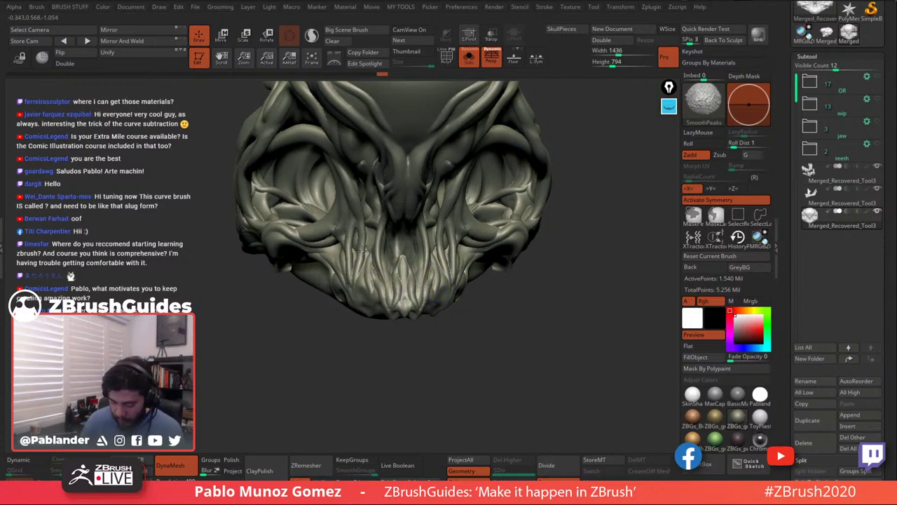
Smooth the strands on the snout, across the cheek and behind the eye socket.
{"action": "right_click_drag", "start_coordinate": [373, 168], "coordinate": [442, 265]}
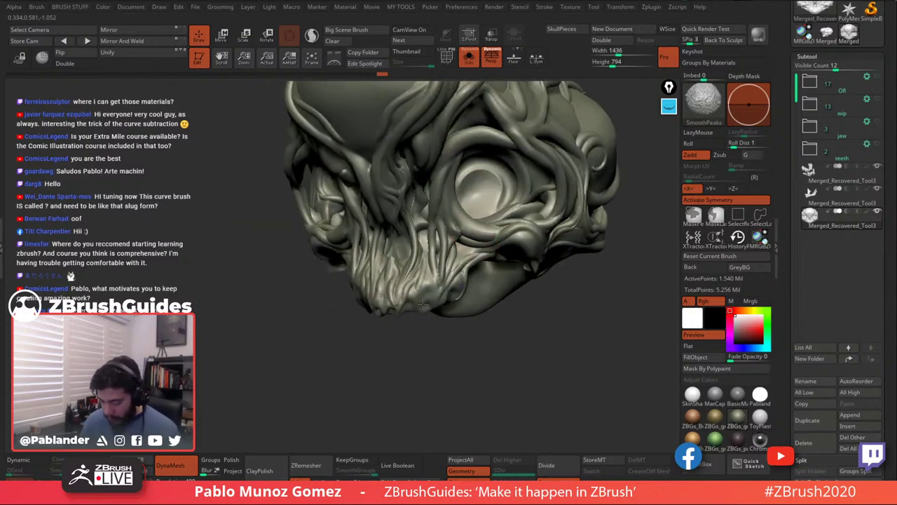
{"action": "right_click_drag", "start_coordinate": [527, 205], "coordinate": [501, 220]}
{"action": "left_click_drag", "start_coordinate": [513, 218], "coordinate": [479, 228], "text": "shift"}
{"action": "mouse_move", "coordinate": [564, 198]}
{"action": "right_mouse_down"}
{"action": "mouse_move", "coordinate": [517, 223]}
{"action": "mouse_move", "coordinate": [530, 278]}
{"action": "right_mouse_up"}
{"action": "left_click_drag", "start_coordinate": [548, 269], "coordinate": [512, 280]}
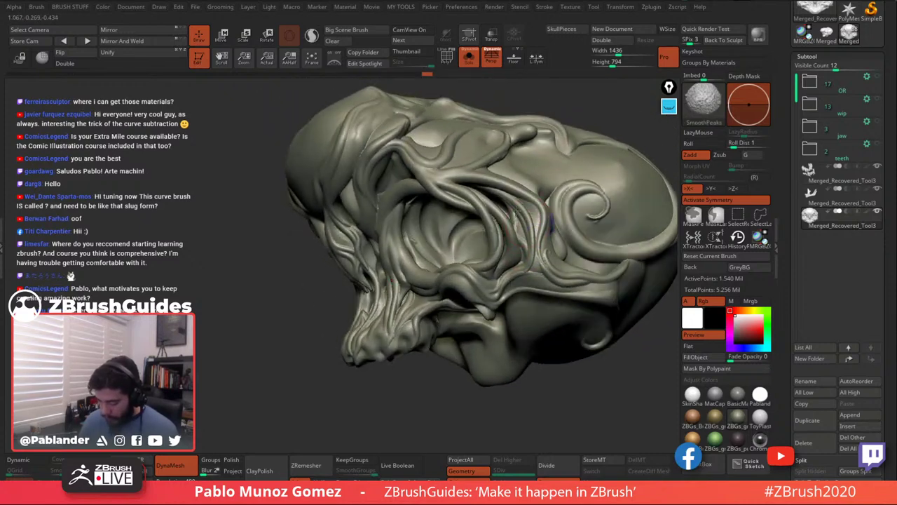
{"action": "mouse_move", "coordinate": [516, 211]}
{"action": "left_mouse_down", "text": "shift"}
{"action": "mouse_move", "coordinate": [516, 255]}
{"action": "mouse_move", "coordinate": [499, 244]}
{"action": "mouse_move", "coordinate": [508, 223]}
{"action": "left_mouse_up", "text": "shift"}
{"action": "right_click_drag", "start_coordinate": [507, 223], "coordinate": [480, 200]}
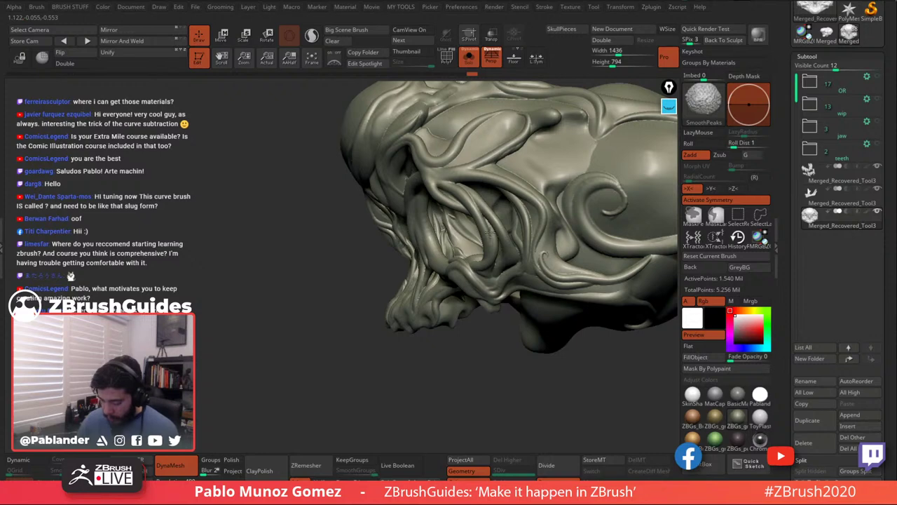
Smooth the looping strand on the temple and the recessed surface surrounding it.
{"action": "left_click_drag", "start_coordinate": [506, 157], "coordinate": [530, 128], "text": "shift"}
{"action": "mouse_move", "coordinate": [559, 145]}
{"action": "right_mouse_down", "text": "alt"}
{"action": "mouse_move", "coordinate": [506, 221]}
{"action": "mouse_move", "coordinate": [512, 234]}
{"action": "right_mouse_up", "text": "alt"}
{"action": "mouse_move", "coordinate": [493, 214]}
{"action": "left_mouse_down", "text": "shift"}
{"action": "mouse_move", "coordinate": [471, 190]}
{"action": "mouse_move", "coordinate": [451, 194]}
{"action": "left_mouse_up", "text": "shift"}
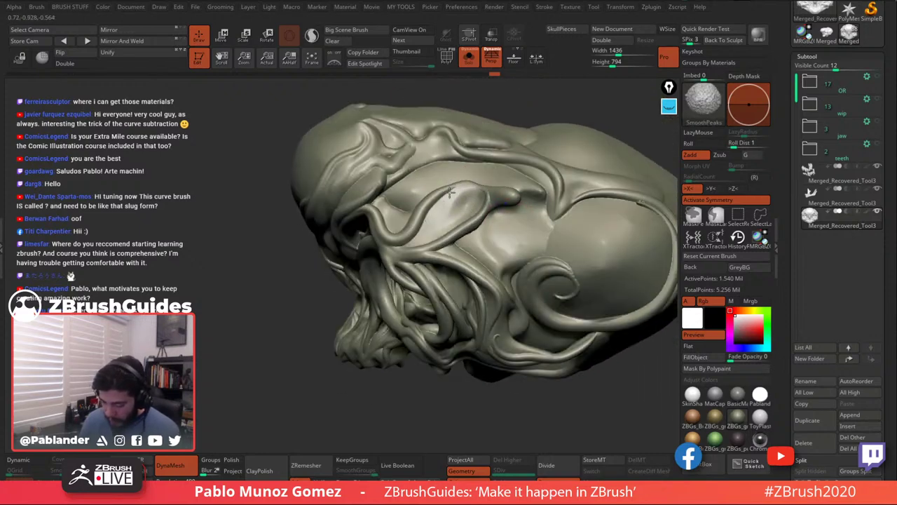
{"action": "right_click_drag", "start_coordinate": [472, 190], "coordinate": [484, 210]}
{"action": "left_click_drag", "start_coordinate": [478, 195], "coordinate": [441, 209], "text": "shift"}
{"action": "mouse_move", "coordinate": [419, 161]}
{"action": "left_mouse_down", "text": "shift"}
{"action": "mouse_move", "coordinate": [377, 189]}
{"action": "mouse_move", "coordinate": [415, 231]}
{"action": "left_mouse_up", "text": "shift"}
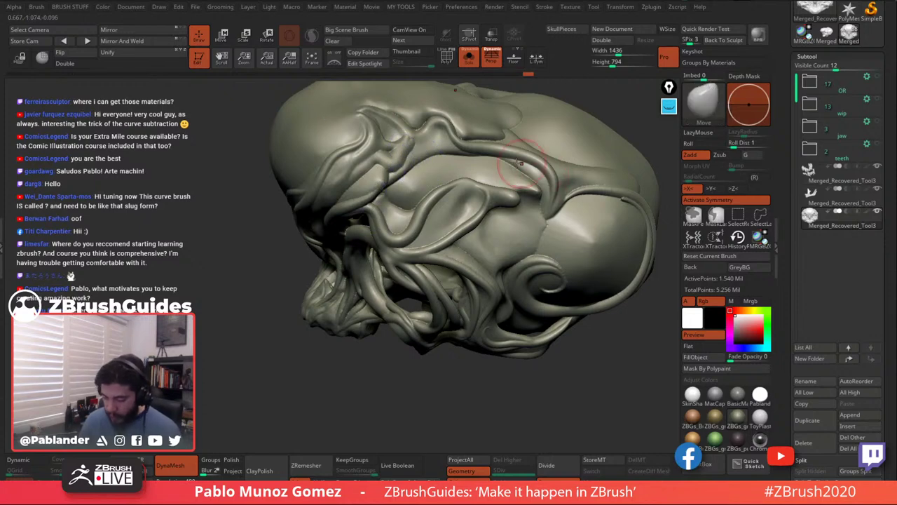
Smooth the wavy ridge along the upper cranium and its pointed junction above the round side plate.
{"action": "mouse_move", "coordinate": [503, 174]}
{"action": "right_mouse_down"}
{"action": "mouse_move", "coordinate": [483, 160]}
{"action": "mouse_move", "coordinate": [484, 196]}
{"action": "right_mouse_up"}
{"action": "left_click_drag", "start_coordinate": [462, 168], "coordinate": [425, 164], "text": "shift"}
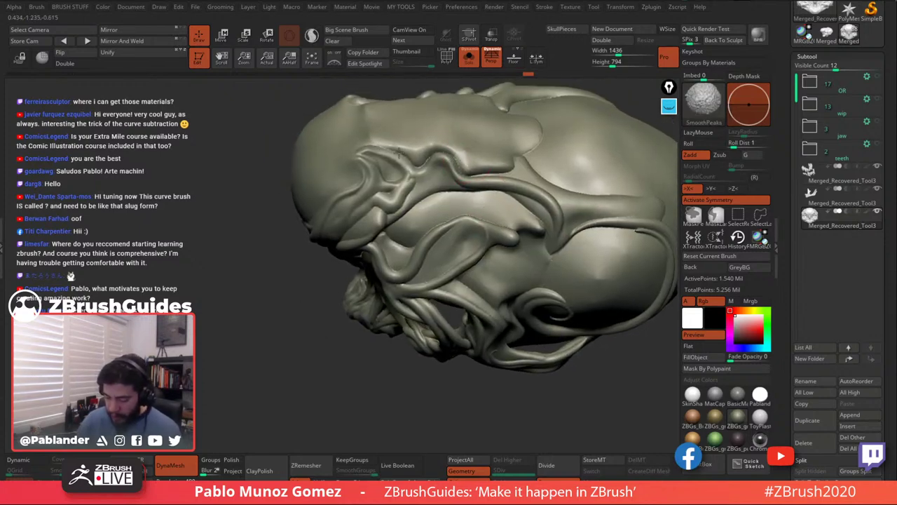
{"action": "left_click_drag", "start_coordinate": [360, 151], "coordinate": [393, 143], "text": "shift"}
{"action": "right_click_drag", "start_coordinate": [618, 232], "coordinate": [556, 208], "text": "alt"}
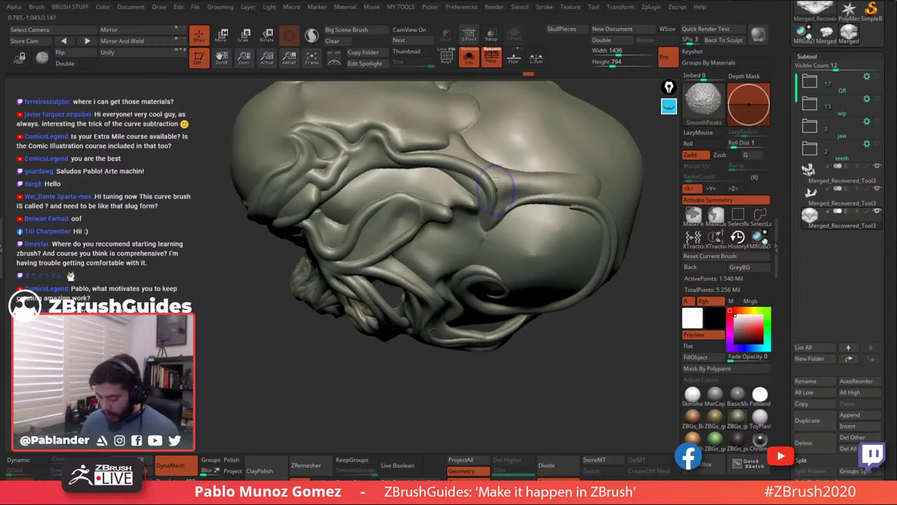
{"action": "left_click_drag", "start_coordinate": [499, 191], "coordinate": [500, 229], "text": "shift"}
{"action": "mouse_move", "coordinate": [514, 224]}
{"action": "right_mouse_down"}
{"action": "mouse_move", "coordinate": [543, 262]}
{"action": "mouse_move", "coordinate": [513, 227]}
{"action": "mouse_move", "coordinate": [491, 234]}
{"action": "mouse_move", "coordinate": [505, 261]}
{"action": "right_mouse_up"}
Clear the old screen annotations and draw a branching magenta crack line from the ridge junction down to the spiral curl.
{"action": "left_click", "coordinate": [670, 106]}
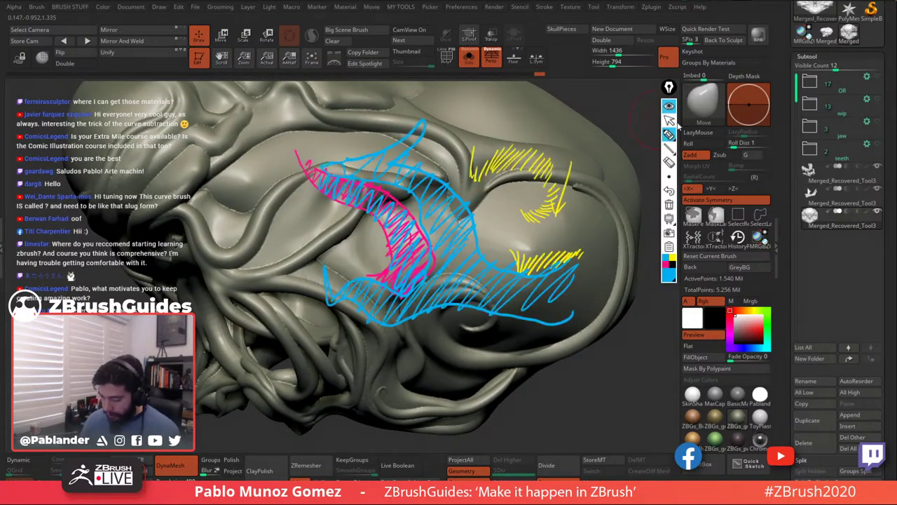
{"action": "left_click", "coordinate": [670, 204]}
{"action": "left_click", "coordinate": [669, 265]}
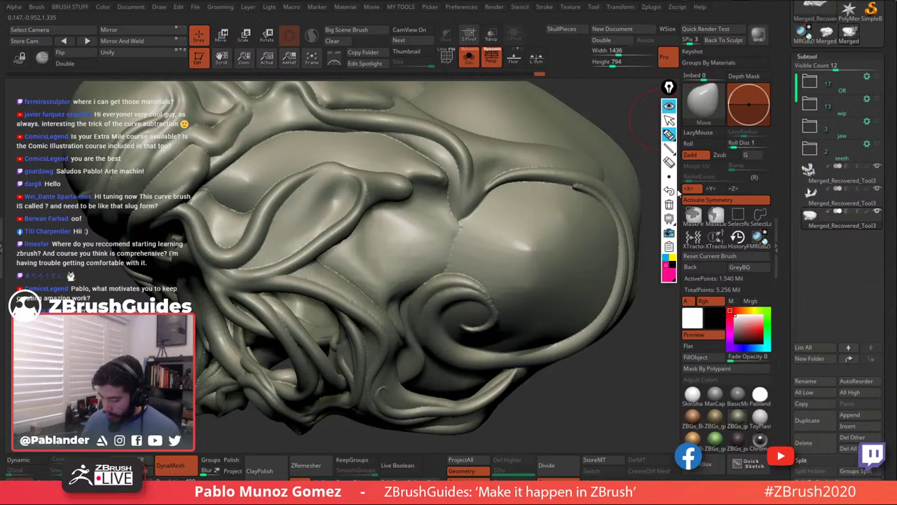
{"action": "left_click", "coordinate": [670, 135]}
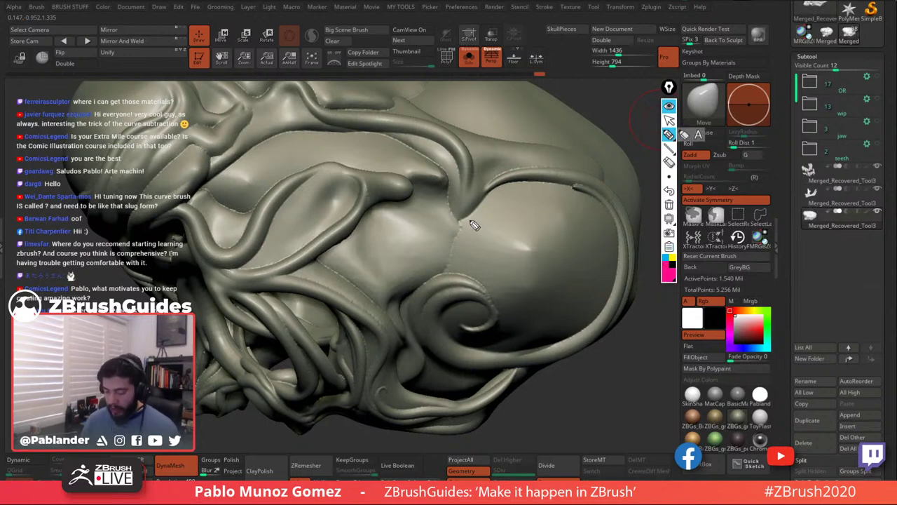
{"action": "left_click_drag", "start_coordinate": [488, 189], "coordinate": [464, 218]}
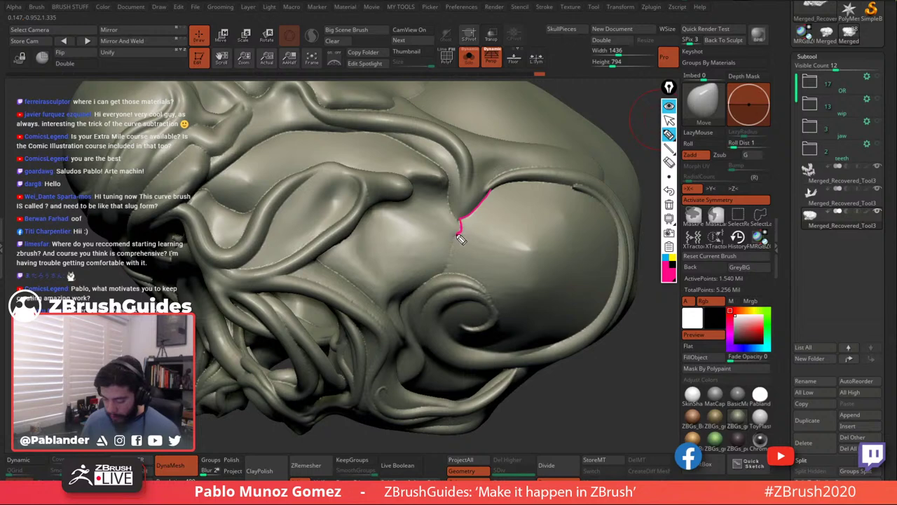
{"action": "left_click_drag", "start_coordinate": [475, 244], "coordinate": [453, 266]}
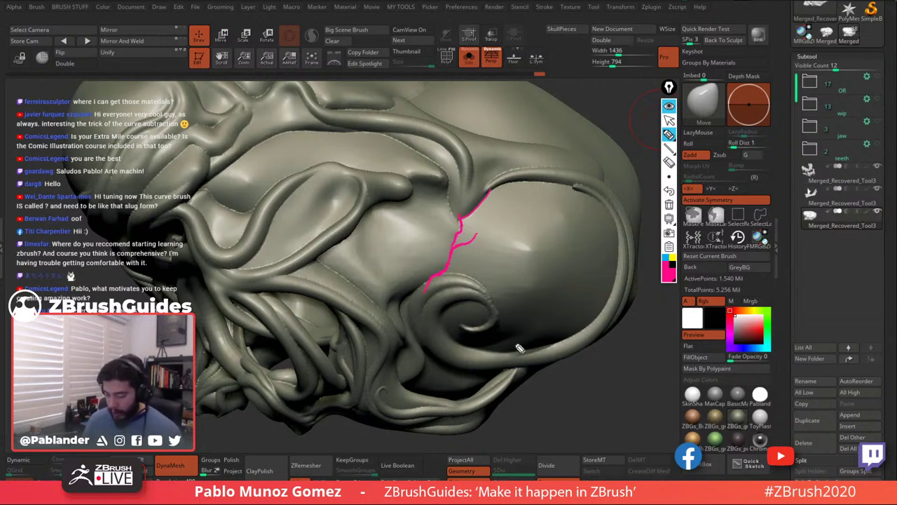
Sketch another crack line beside the ridge junction, clear all screen annotations and leave the drawing overlay.
{"action": "left_click_drag", "start_coordinate": [445, 172], "coordinate": [452, 201]}
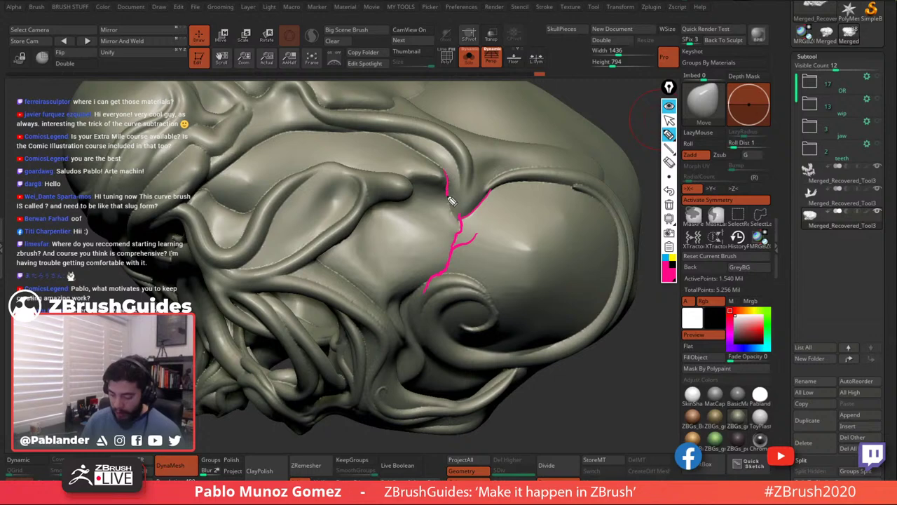
{"action": "left_click", "coordinate": [668, 205]}
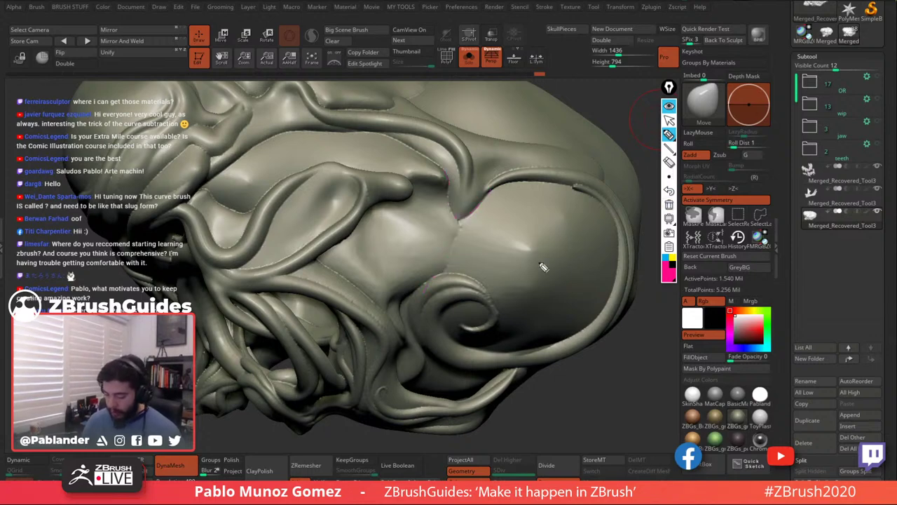
{"action": "left_click", "coordinate": [669, 118]}
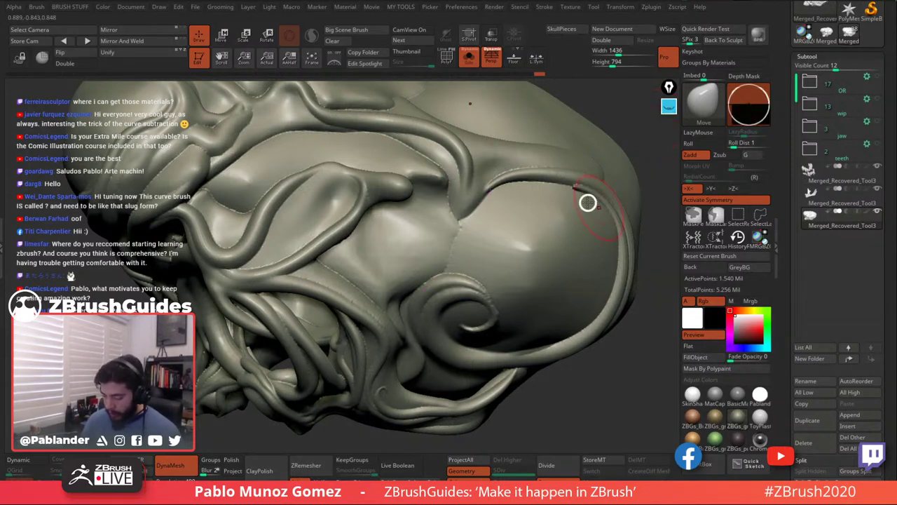
Smooth the seam along the curved rim around the round side plate and activate the Move brush.
{"action": "mouse_move", "coordinate": [581, 191]}
{"action": "right_mouse_down"}
{"action": "mouse_move", "coordinate": [515, 212]}
{"action": "mouse_move", "coordinate": [498, 201]}
{"action": "right_mouse_up"}
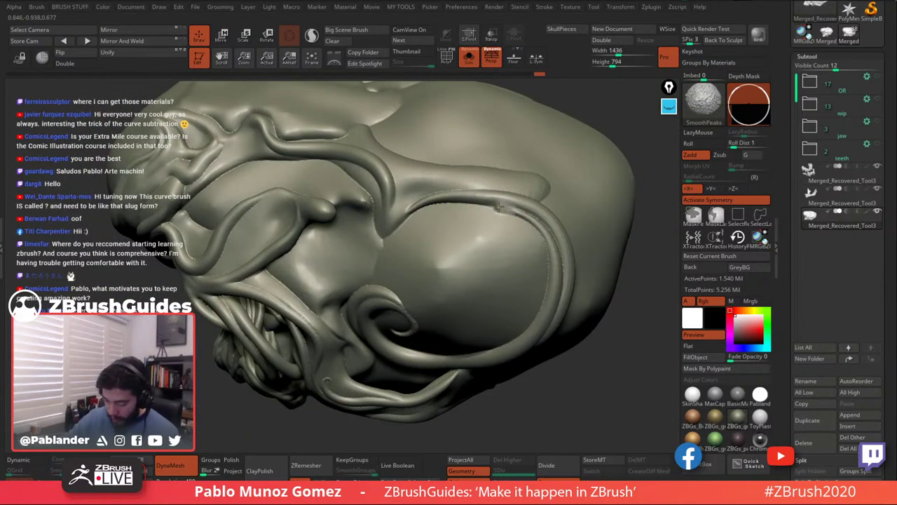
{"action": "mouse_move", "coordinate": [499, 208]}
{"action": "left_mouse_down"}
{"action": "mouse_move", "coordinate": [513, 205]}
{"action": "mouse_move", "coordinate": [536, 220]}
{"action": "mouse_move", "coordinate": [537, 210]}
{"action": "mouse_move", "coordinate": [560, 245]}
{"action": "left_mouse_up"}
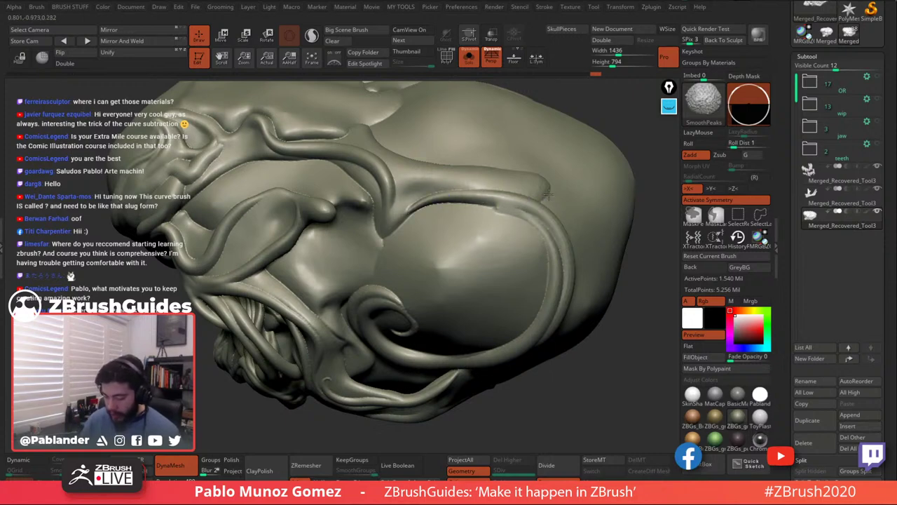
{"action": "key", "text": "b"}
{"action": "key", "text": "m"}
{"action": "key", "text": "v"}
{"action": "key", "text": "f"}
Smooth the hooked strand on the skull's underside and the strands between the tooth row and the cheekbone.
{"action": "mouse_move", "coordinate": [512, 250]}
{"action": "right_mouse_down"}
{"action": "mouse_move", "coordinate": [525, 249]}
{"action": "mouse_move", "coordinate": [534, 226]}
{"action": "mouse_move", "coordinate": [534, 273]}
{"action": "mouse_move", "coordinate": [541, 242]}
{"action": "right_mouse_up"}
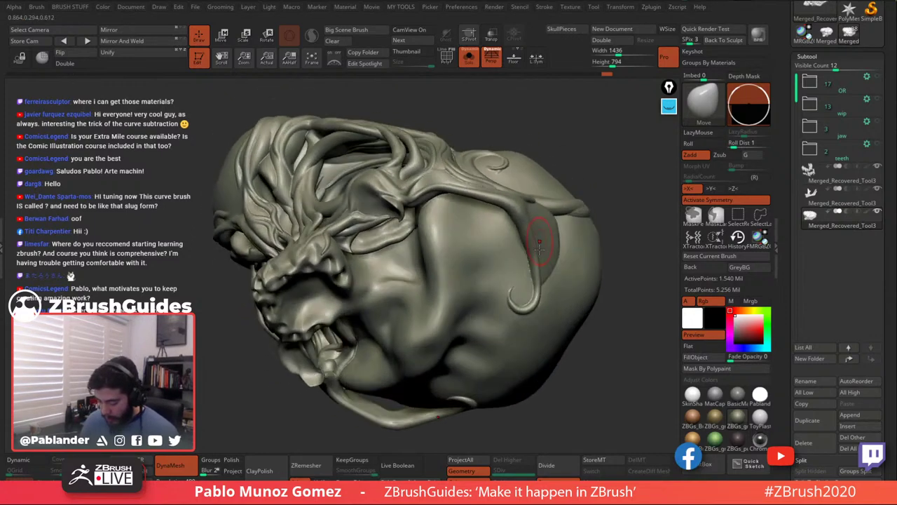
{"action": "left_click_drag", "start_coordinate": [530, 257], "coordinate": [533, 267], "text": "shift"}
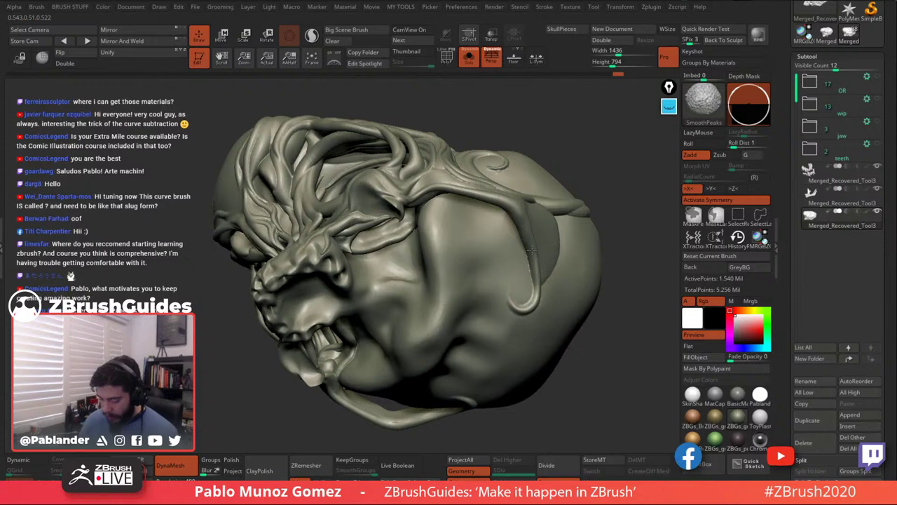
{"action": "mouse_move", "coordinate": [482, 298]}
{"action": "right_mouse_down"}
{"action": "mouse_move", "coordinate": [473, 255]}
{"action": "mouse_move", "coordinate": [510, 297]}
{"action": "mouse_move", "coordinate": [513, 333]}
{"action": "right_mouse_up"}
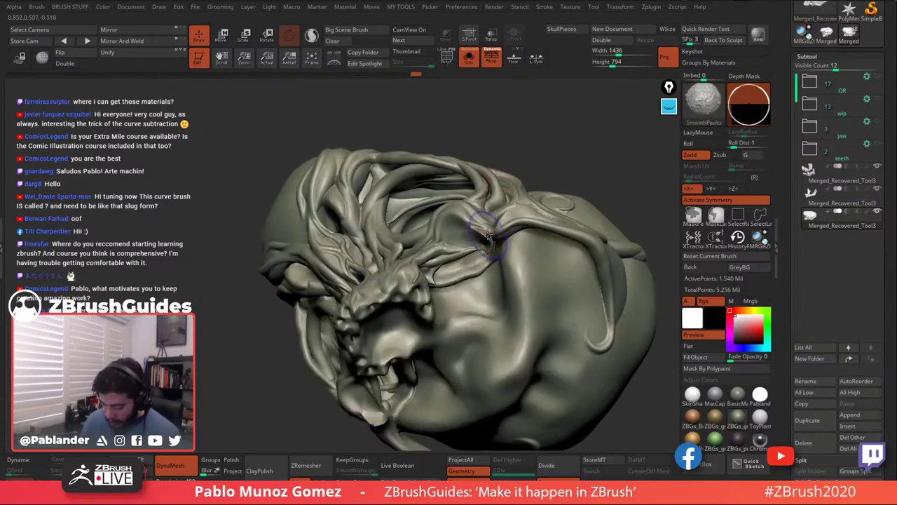
{"action": "left_click_drag", "start_coordinate": [441, 257], "coordinate": [499, 228]}
{"action": "mouse_move", "coordinate": [506, 212]}
{"action": "right_mouse_down"}
{"action": "mouse_move", "coordinate": [503, 232]}
{"action": "mouse_move", "coordinate": [518, 203]}
{"action": "mouse_move", "coordinate": [516, 226]}
{"action": "right_mouse_up"}
{"action": "left_click_drag", "start_coordinate": [516, 223], "coordinate": [455, 262]}
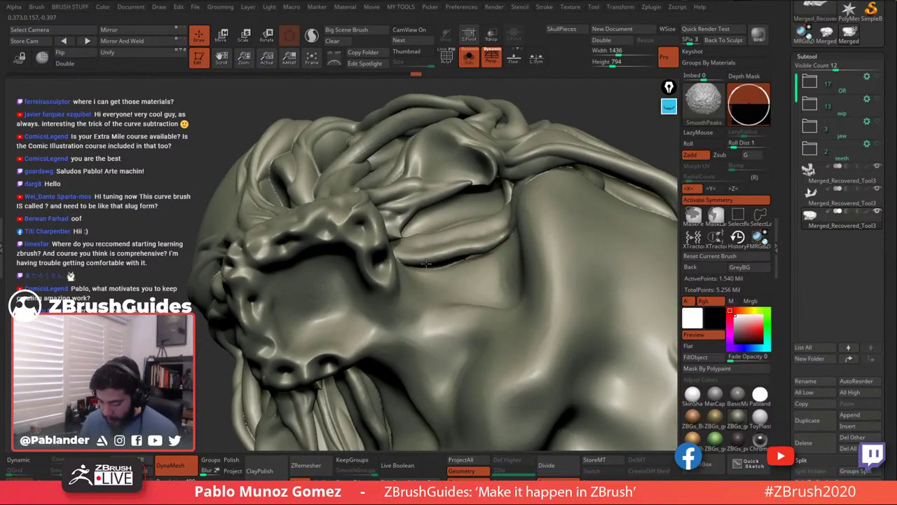
Smooth the seam where the cheek strands meet the underside bone and adjust the strand junction above it.
{"action": "right_click_drag", "start_coordinate": [425, 262], "coordinate": [521, 226]}
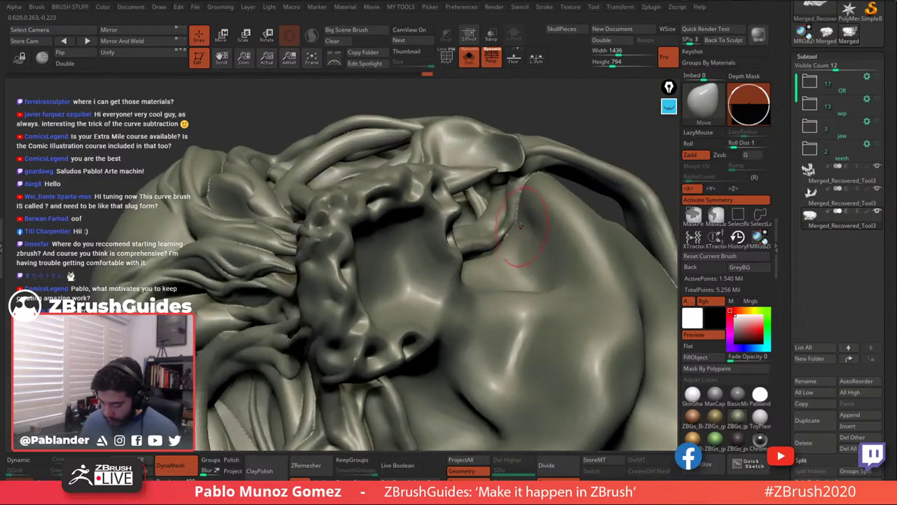
{"action": "left_click_drag", "start_coordinate": [521, 227], "coordinate": [527, 192], "text": "shift"}
{"action": "mouse_move", "coordinate": [531, 189]}
{"action": "right_mouse_down"}
{"action": "mouse_move", "coordinate": [512, 196]}
{"action": "mouse_move", "coordinate": [503, 163]}
{"action": "right_mouse_up"}
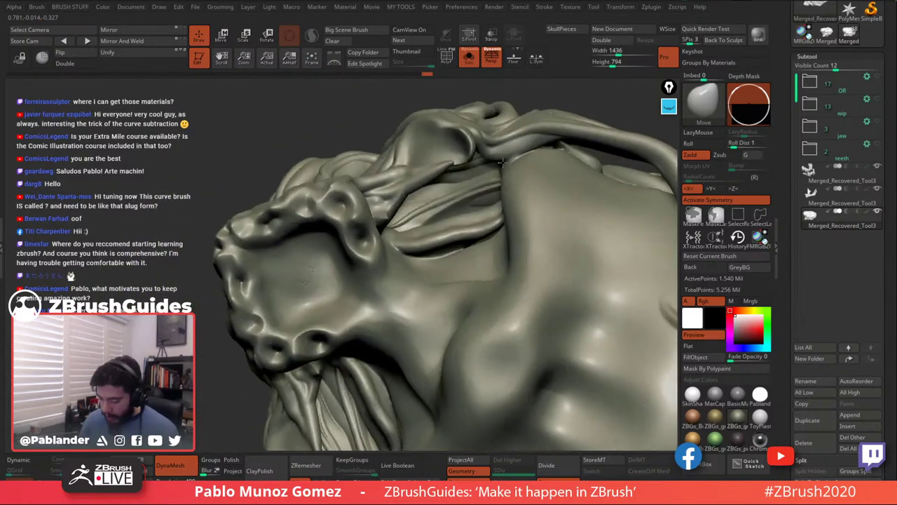
{"action": "left_click_drag", "start_coordinate": [502, 162], "coordinate": [500, 180]}
Thicken the thin edge beneath the cheekbone with the Inflat brush and smooth the strand beside it.
{"action": "key", "text": "space"}
{"action": "left_click", "coordinate": [474, 264]}
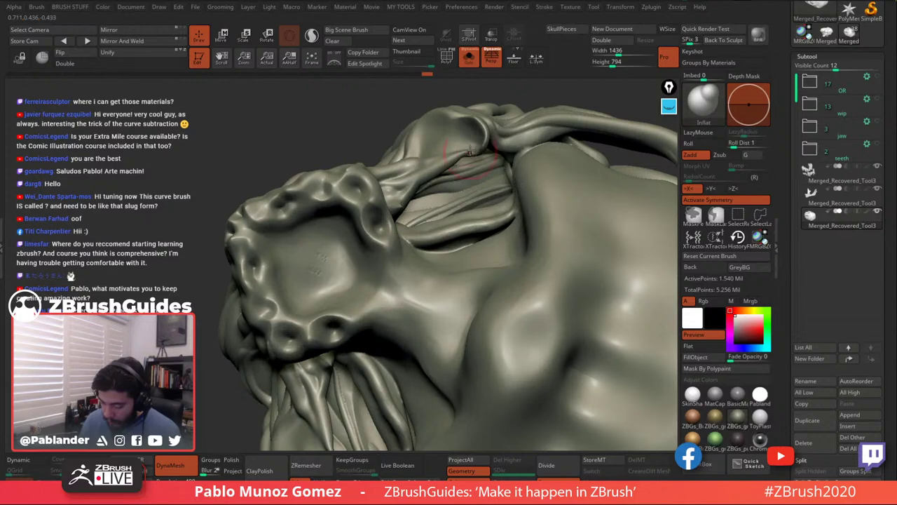
{"action": "left_click_drag", "start_coordinate": [470, 153], "coordinate": [474, 151]}
{"action": "right_click_drag", "start_coordinate": [473, 152], "coordinate": [480, 160]}
{"action": "key", "text": "shift"}
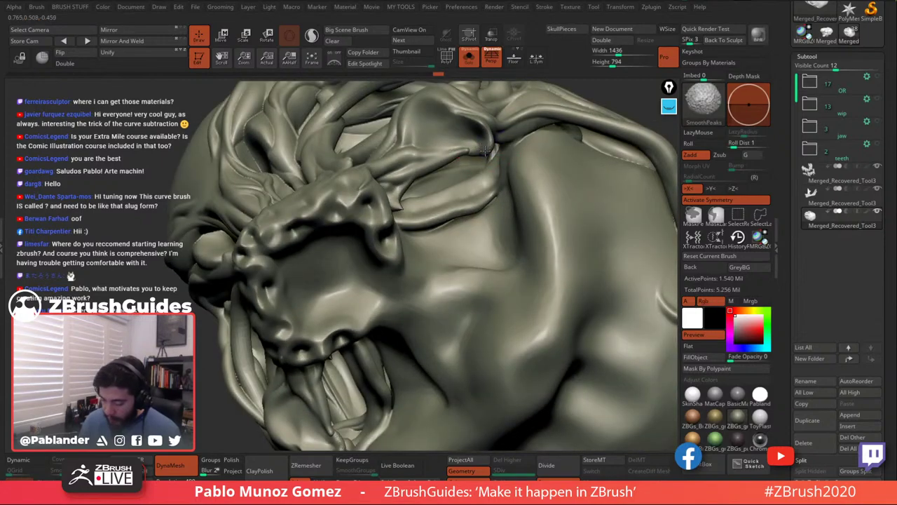
Finish smoothing the underside strands and re-run DynaMesh on the skull's upper part.
{"action": "mouse_move", "coordinate": [487, 141]}
{"action": "right_mouse_down"}
{"action": "mouse_move", "coordinate": [494, 185]}
{"action": "mouse_move", "coordinate": [476, 159]}
{"action": "mouse_move", "coordinate": [452, 203]}
{"action": "mouse_move", "coordinate": [400, 213]}
{"action": "mouse_move", "coordinate": [430, 177]}
{"action": "mouse_move", "coordinate": [368, 189]}
{"action": "mouse_move", "coordinate": [535, 197]}
{"action": "mouse_move", "coordinate": [541, 178]}
{"action": "mouse_move", "coordinate": [350, 216]}
{"action": "mouse_move", "coordinate": [359, 204]}
{"action": "mouse_move", "coordinate": [406, 218]}
{"action": "mouse_move", "coordinate": [525, 201]}
{"action": "mouse_move", "coordinate": [525, 217]}
{"action": "mouse_move", "coordinate": [480, 242]}
{"action": "mouse_move", "coordinate": [540, 251]}
{"action": "right_mouse_up"}
{"action": "key", "text": "shift"}
{"action": "left_click_drag", "start_coordinate": [588, 258], "coordinate": [605, 289], "text": "ctrl"}
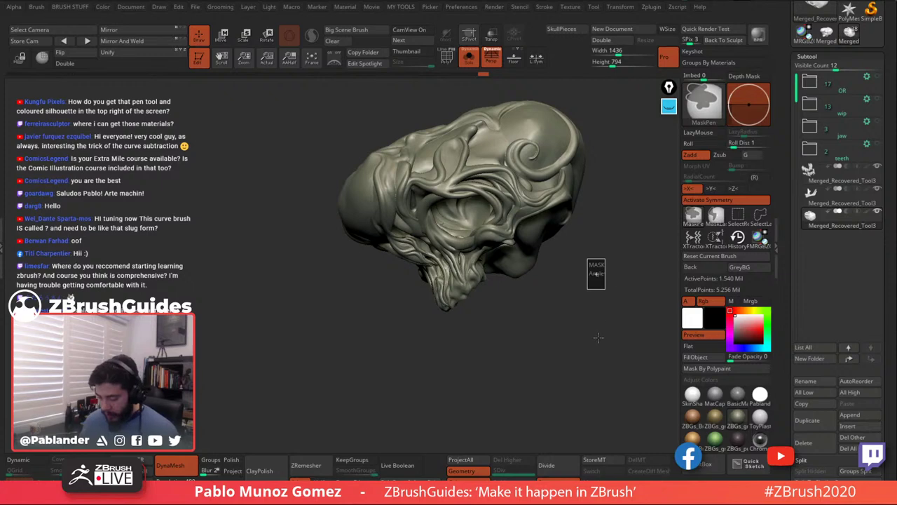
Choose the PM_Custom_Clay brush for building up the transitions around the spiral curl.
{"action": "mouse_move", "coordinate": [595, 334]}
{"action": "right_mouse_down"}
{"action": "mouse_move", "coordinate": [590, 306]}
{"action": "mouse_move", "coordinate": [546, 294]}
{"action": "mouse_move", "coordinate": [541, 267]}
{"action": "right_mouse_up"}
{"action": "mouse_move", "coordinate": [531, 235]}
{"action": "right_mouse_down"}
{"action": "mouse_move", "coordinate": [564, 228]}
{"action": "mouse_move", "coordinate": [554, 245]}
{"action": "mouse_move", "coordinate": [583, 197]}
{"action": "right_mouse_up"}
{"action": "key", "text": "b"}
{"action": "left_click", "coordinate": [628, 278]}
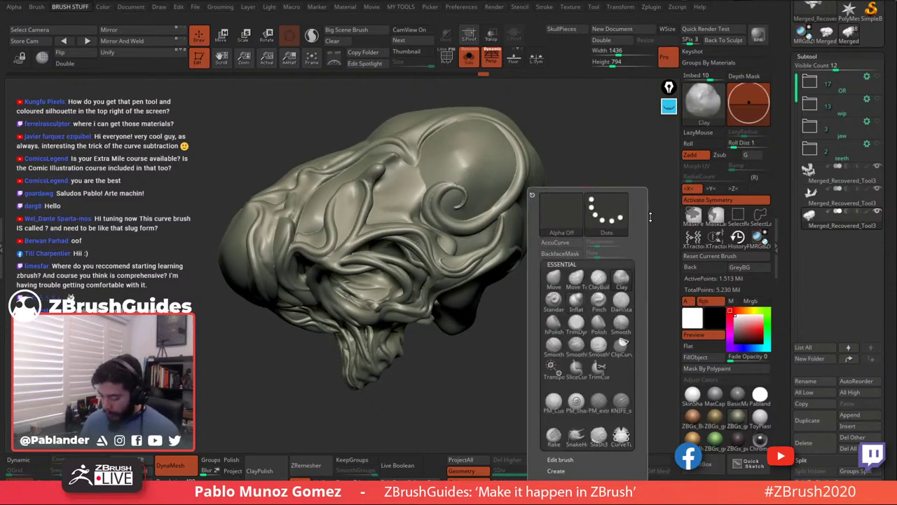
{"action": "mouse_move", "coordinate": [648, 215]}
{"action": "right_mouse_down"}
{"action": "mouse_move", "coordinate": [529, 188]}
{"action": "mouse_move", "coordinate": [527, 224]}
{"action": "mouse_move", "coordinate": [494, 201]}
{"action": "mouse_move", "coordinate": [469, 203]}
{"action": "mouse_move", "coordinate": [455, 224]}
{"action": "right_mouse_up"}
{"action": "key", "text": "b"}
{"action": "left_click", "coordinate": [526, 371]}
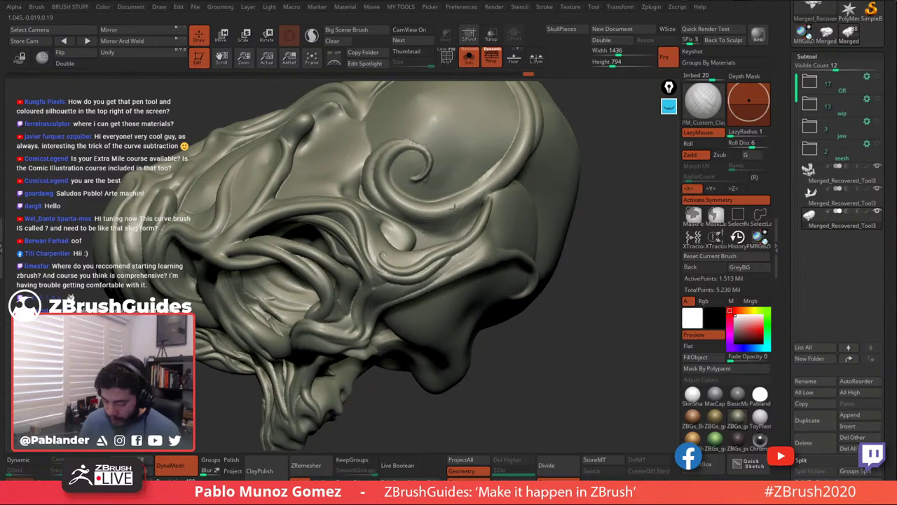
Build up clay in the recess between the spiral curl and the strands below it, and smooth the transition.
{"action": "right_click_drag", "start_coordinate": [464, 194], "coordinate": [485, 189]}
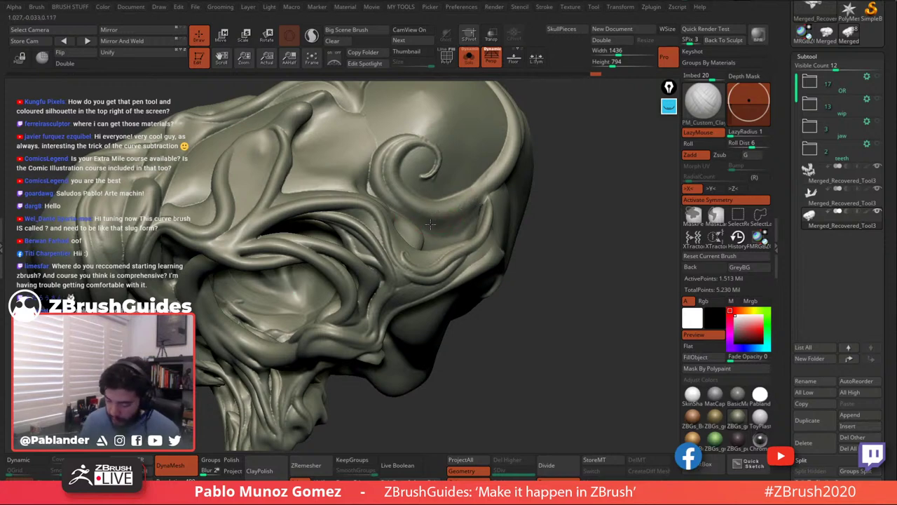
{"action": "key", "text": "shift"}
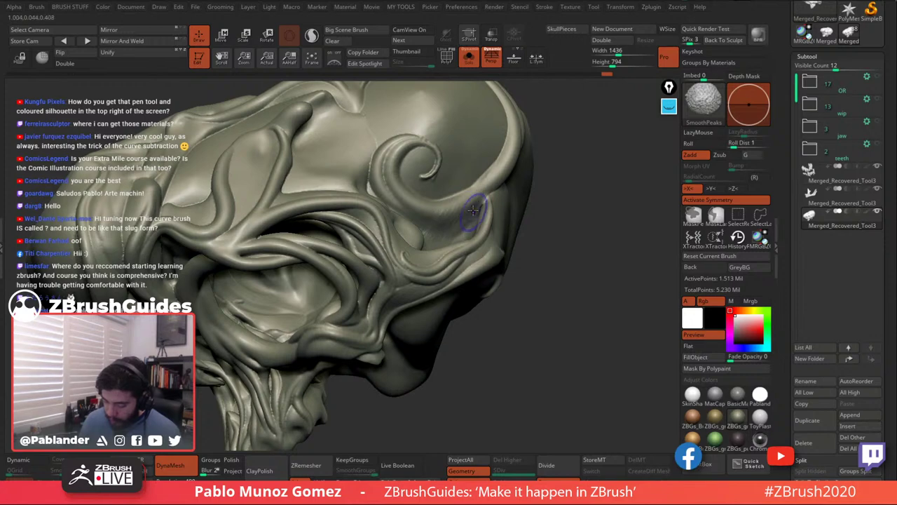
{"action": "right_click_drag", "start_coordinate": [468, 182], "coordinate": [457, 224]}
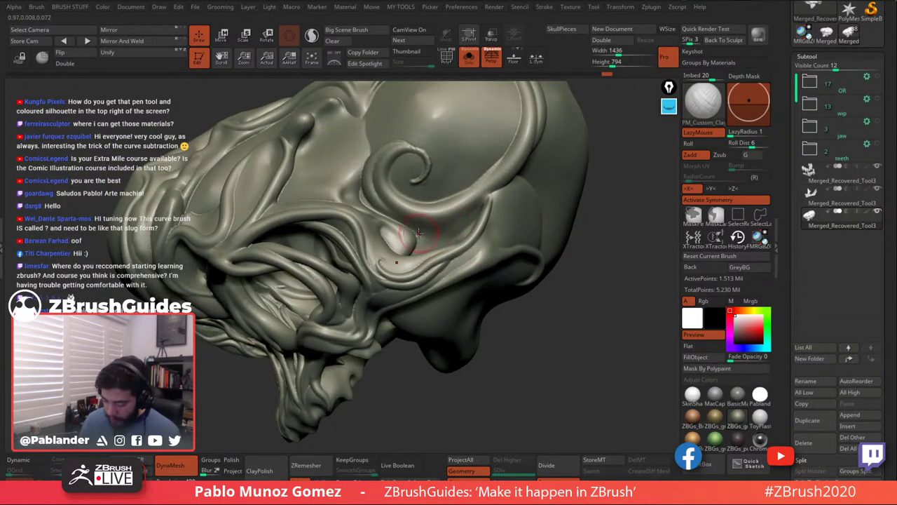
{"action": "key", "text": "shift"}
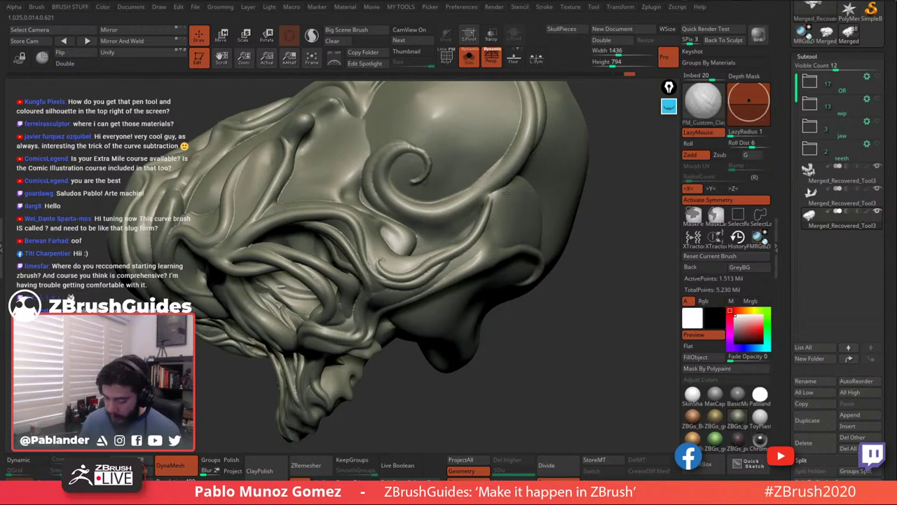
Fill around the spiral curl's tip and inner hollow with clay, smoothing them into the round side plate.
{"action": "right_click_drag", "start_coordinate": [455, 174], "coordinate": [530, 165]}
{"action": "key", "text": "shift"}
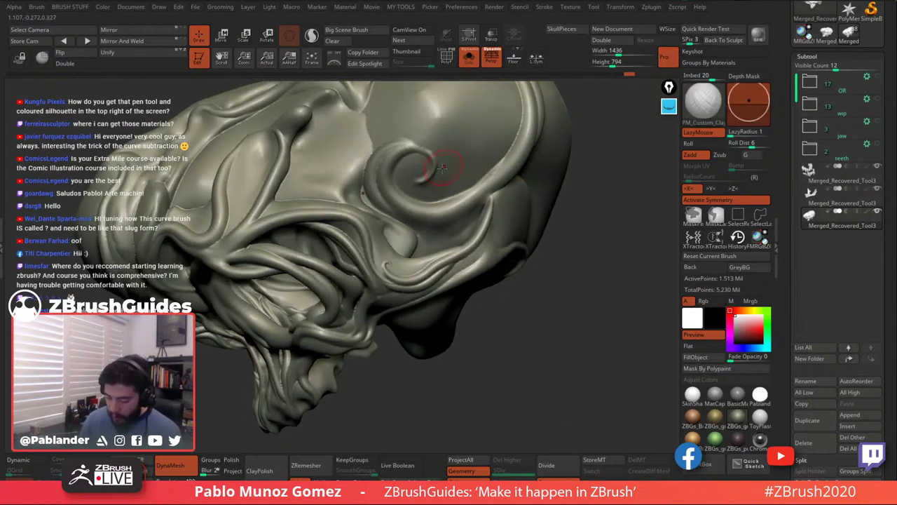
{"action": "right_click_drag", "start_coordinate": [441, 167], "coordinate": [430, 182]}
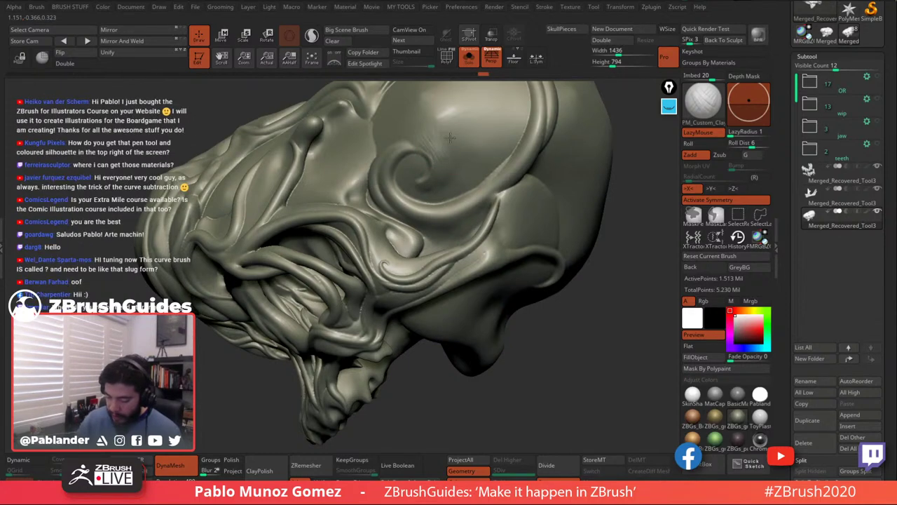
{"action": "key", "text": "shift"}
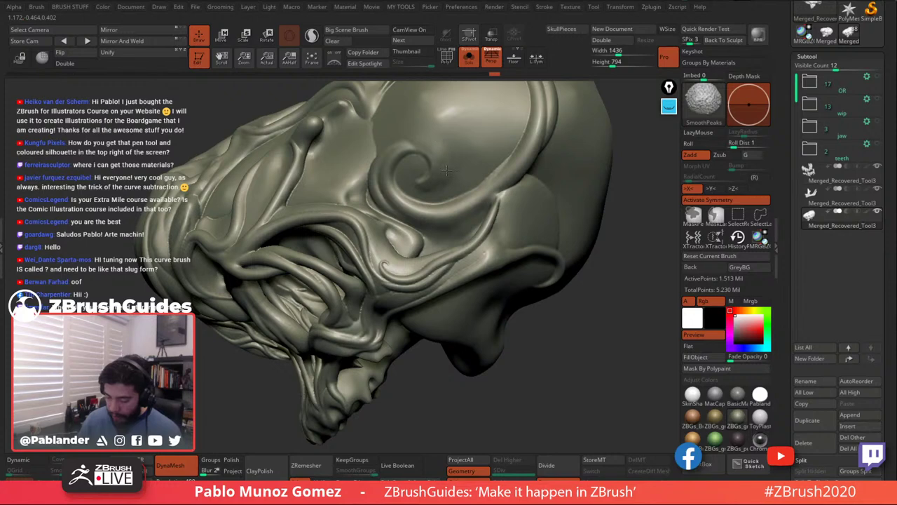
{"action": "mouse_move", "coordinate": [447, 171]}
{"action": "right_mouse_down"}
{"action": "mouse_move", "coordinate": [447, 139]}
{"action": "mouse_move", "coordinate": [450, 175]}
{"action": "right_mouse_up"}
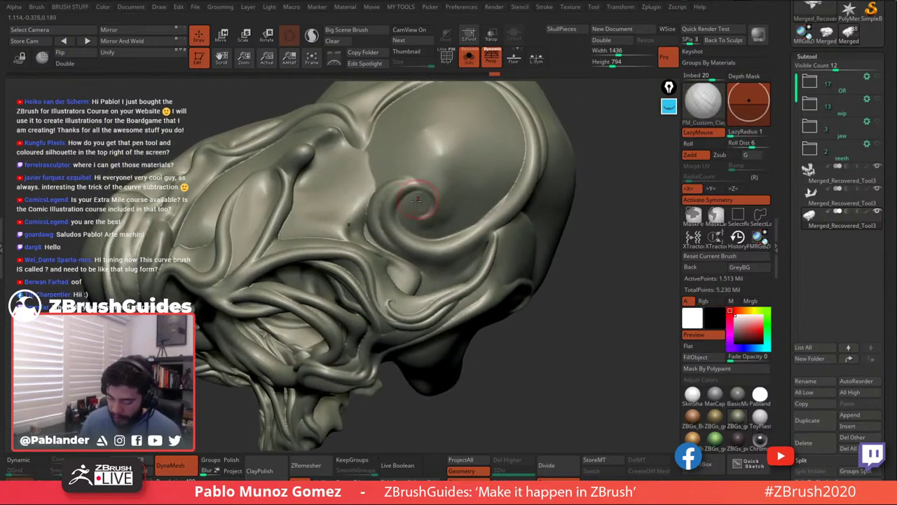
{"action": "left_click_drag", "start_coordinate": [416, 201], "coordinate": [424, 203]}
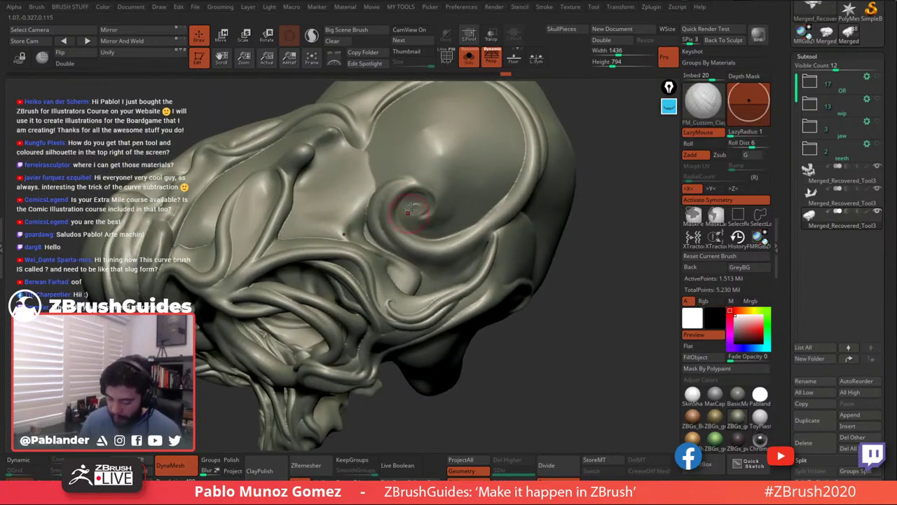
{"action": "key", "text": "shift"}
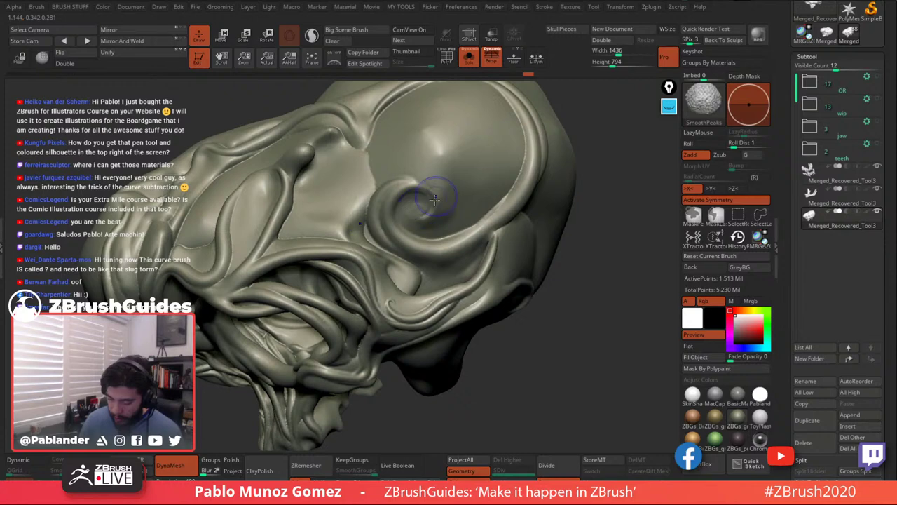
Build up and smooth clay between the recessed temple surface and the outer edge of the spiral curl.
{"action": "right_click_drag", "start_coordinate": [476, 235], "coordinate": [480, 206]}
{"action": "right_click_drag", "start_coordinate": [364, 190], "coordinate": [392, 171], "text": "alt"}
{"action": "left_click_drag", "start_coordinate": [379, 213], "coordinate": [401, 177]}
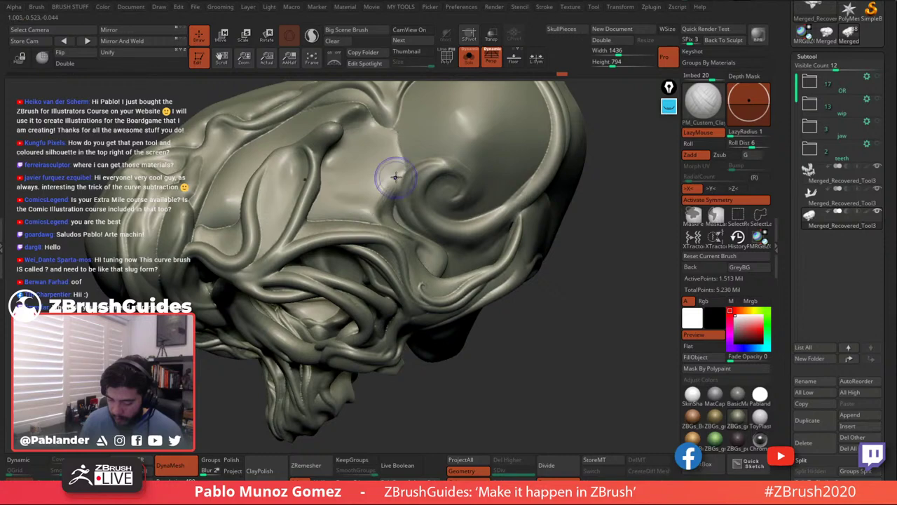
{"action": "key", "text": "shift"}
Fill the gaps between the overlapping ridge strands on the upper cranium with clay and smooth the joins.
{"action": "mouse_move", "coordinate": [395, 189]}
{"action": "right_mouse_down"}
{"action": "mouse_move", "coordinate": [452, 264]}
{"action": "mouse_move", "coordinate": [452, 227]}
{"action": "mouse_move", "coordinate": [431, 210]}
{"action": "mouse_move", "coordinate": [394, 203]}
{"action": "mouse_move", "coordinate": [513, 223]}
{"action": "mouse_move", "coordinate": [517, 233]}
{"action": "mouse_move", "coordinate": [483, 221]}
{"action": "mouse_move", "coordinate": [401, 221]}
{"action": "right_mouse_up"}
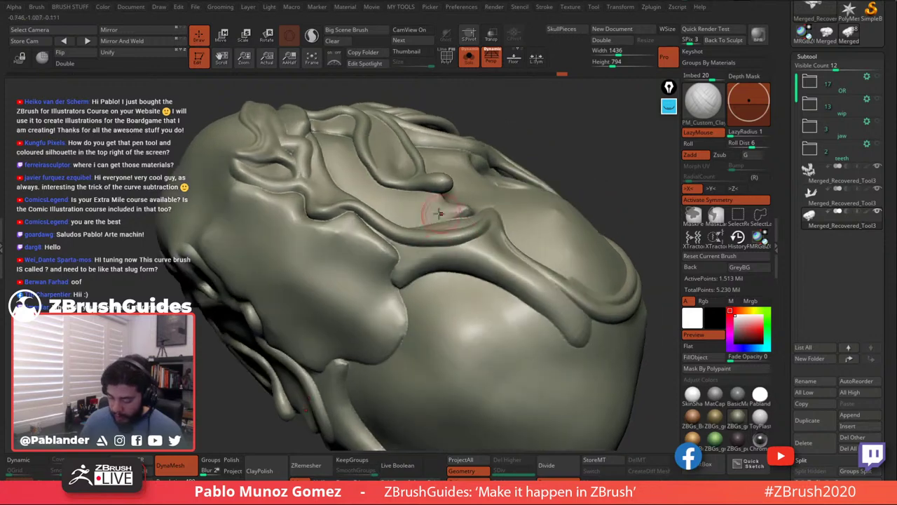
{"action": "mouse_move", "coordinate": [381, 228]}
{"action": "left_mouse_down"}
{"action": "mouse_move", "coordinate": [404, 259]}
{"action": "mouse_move", "coordinate": [460, 245]}
{"action": "mouse_move", "coordinate": [439, 250]}
{"action": "left_mouse_up"}
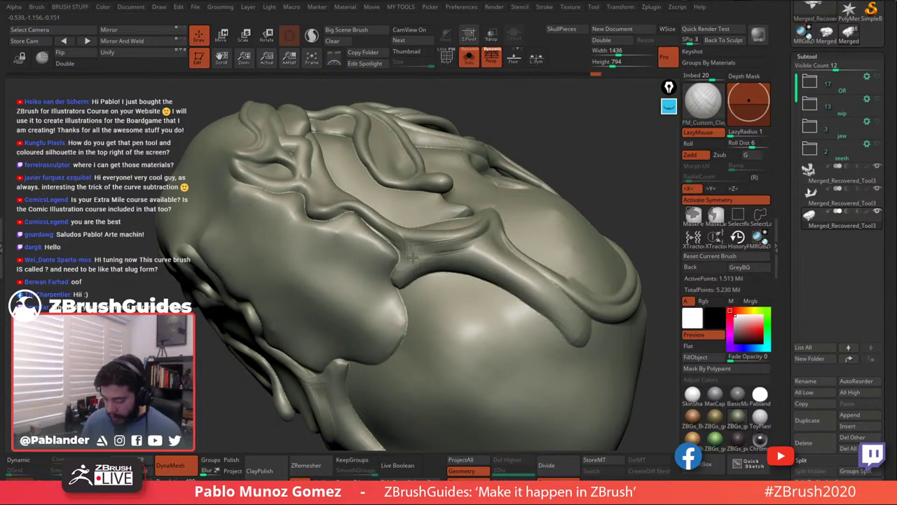
{"action": "right_click_drag", "start_coordinate": [451, 245], "coordinate": [449, 252]}
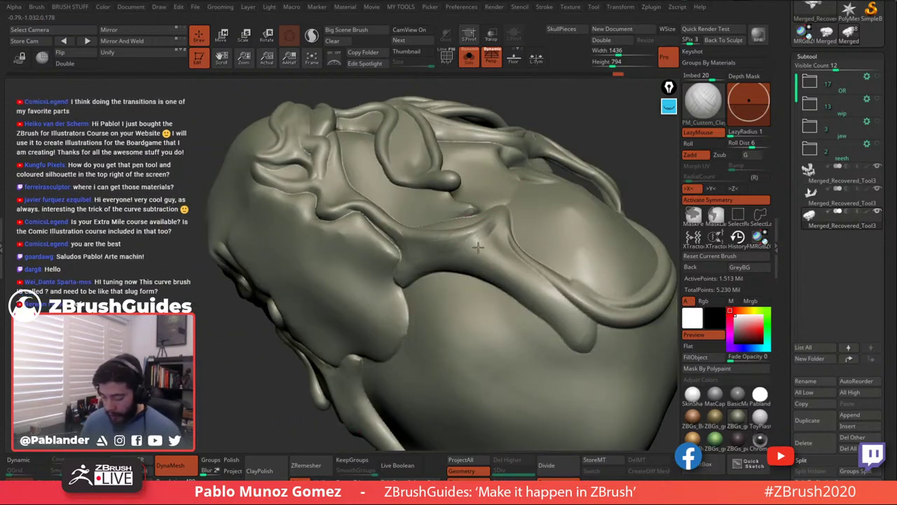
{"action": "right_click_drag", "start_coordinate": [501, 184], "coordinate": [491, 230]}
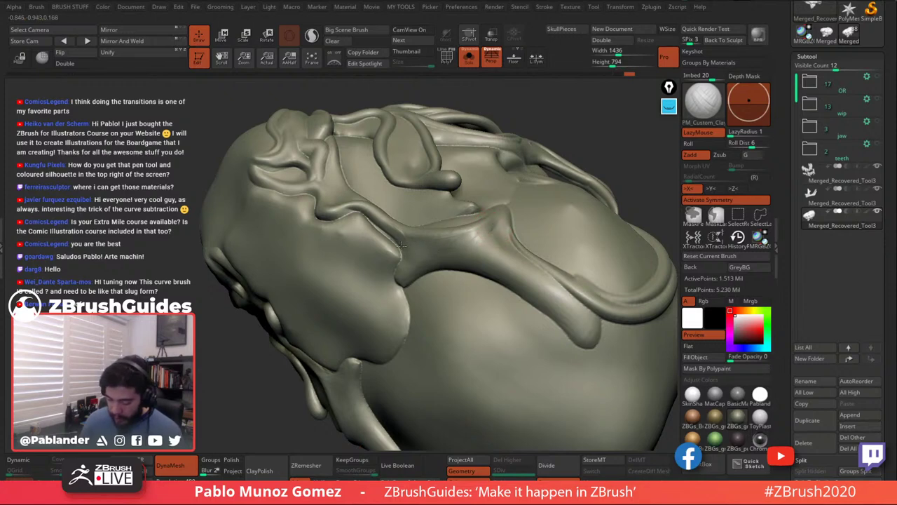
{"action": "key", "text": "shift"}
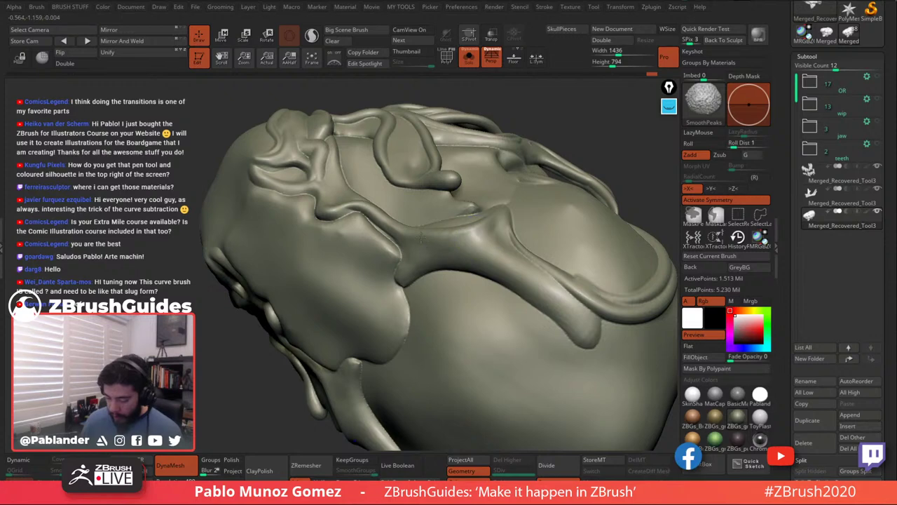
Carve and build up the branching ridge junction above the round side plate so its strands blend together.
{"action": "right_click_drag", "start_coordinate": [491, 228], "coordinate": [501, 237]}
{"action": "mouse_move", "coordinate": [505, 211]}
{"action": "left_mouse_down", "text": "alt"}
{"action": "mouse_move", "coordinate": [497, 248]}
{"action": "mouse_move", "coordinate": [496, 235]}
{"action": "left_mouse_up", "text": "alt"}
{"action": "mouse_move", "coordinate": [492, 245]}
{"action": "right_mouse_down"}
{"action": "mouse_move", "coordinate": [478, 209]}
{"action": "mouse_move", "coordinate": [472, 254]}
{"action": "right_mouse_up"}
{"action": "left_click_drag", "start_coordinate": [472, 254], "coordinate": [467, 242]}
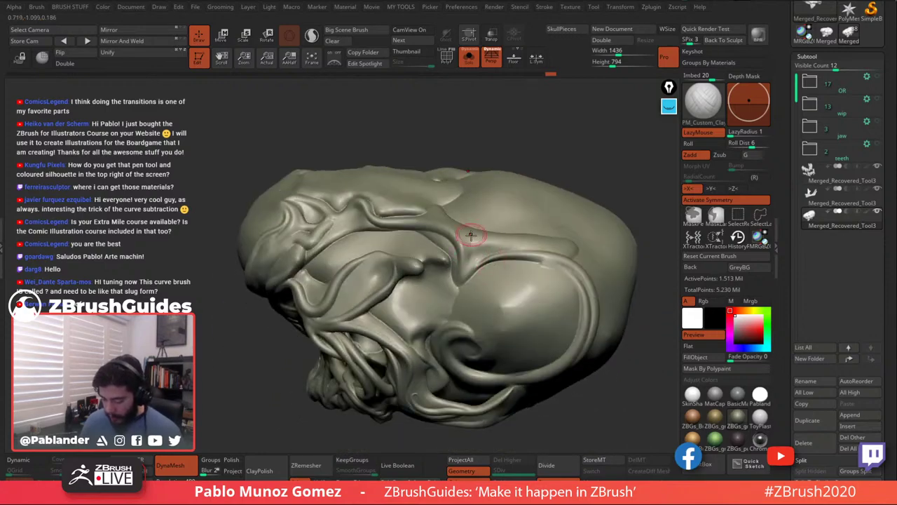
Smooth and build up clay along the brow strands so they blend into the edge of the smooth forehead.
{"action": "mouse_move", "coordinate": [475, 235]}
{"action": "right_mouse_down"}
{"action": "mouse_move", "coordinate": [506, 255]}
{"action": "mouse_move", "coordinate": [519, 238]}
{"action": "mouse_move", "coordinate": [509, 211]}
{"action": "mouse_move", "coordinate": [465, 228]}
{"action": "mouse_move", "coordinate": [468, 250]}
{"action": "mouse_move", "coordinate": [450, 243]}
{"action": "mouse_move", "coordinate": [412, 196]}
{"action": "mouse_move", "coordinate": [392, 200]}
{"action": "mouse_move", "coordinate": [384, 186]}
{"action": "right_mouse_up"}
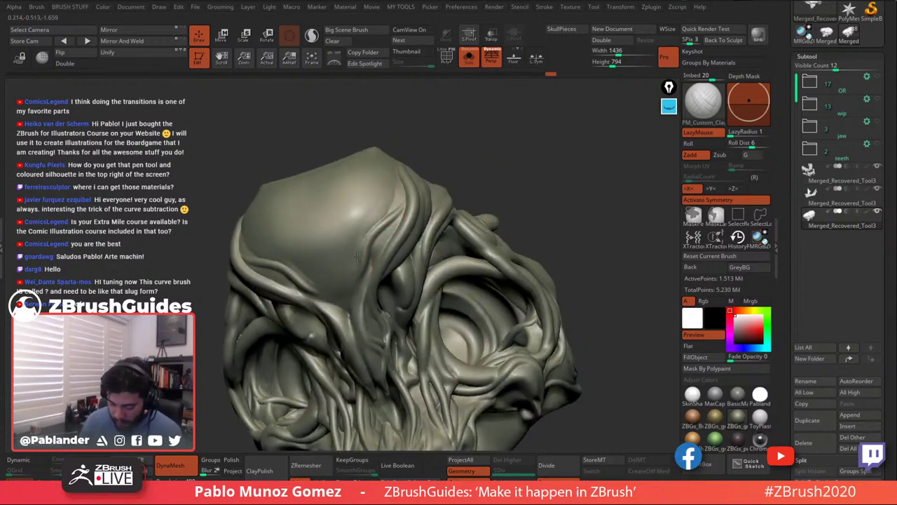
{"action": "key", "text": "shift"}
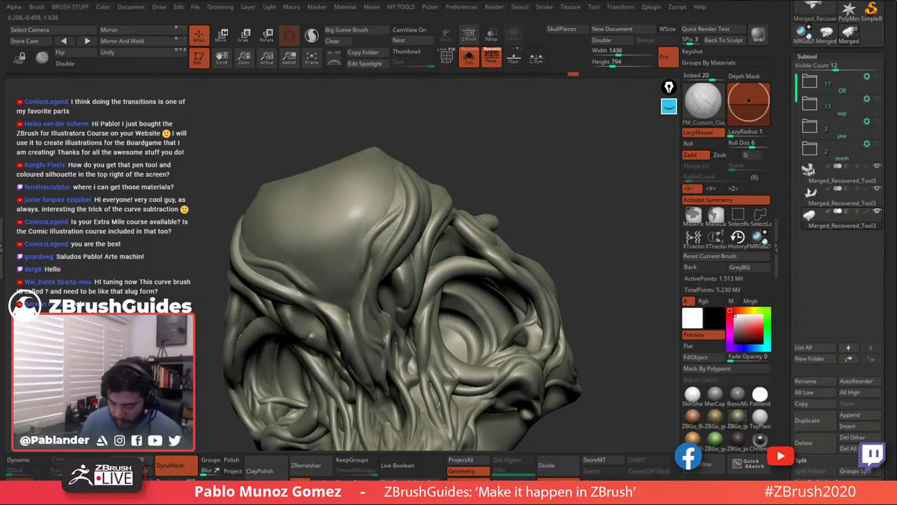
{"action": "left_click_drag", "start_coordinate": [367, 259], "coordinate": [390, 231], "text": "shift"}
{"action": "right_click_drag", "start_coordinate": [393, 251], "coordinate": [380, 258]}
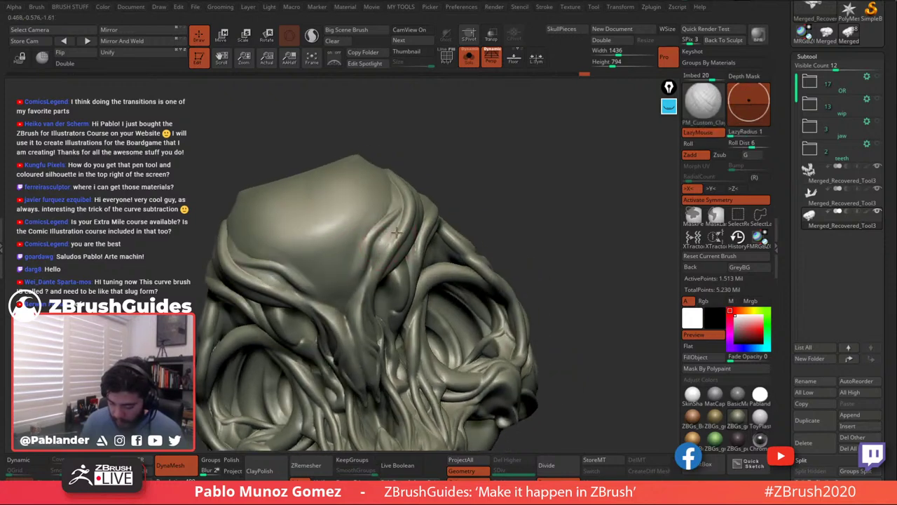
{"action": "right_click_drag", "start_coordinate": [375, 263], "coordinate": [384, 246]}
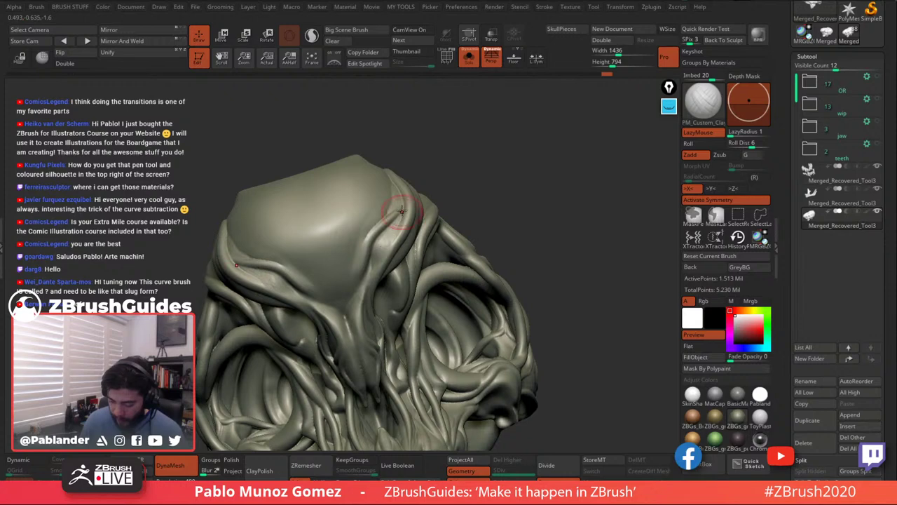
{"action": "right_click_drag", "start_coordinate": [401, 210], "coordinate": [396, 201]}
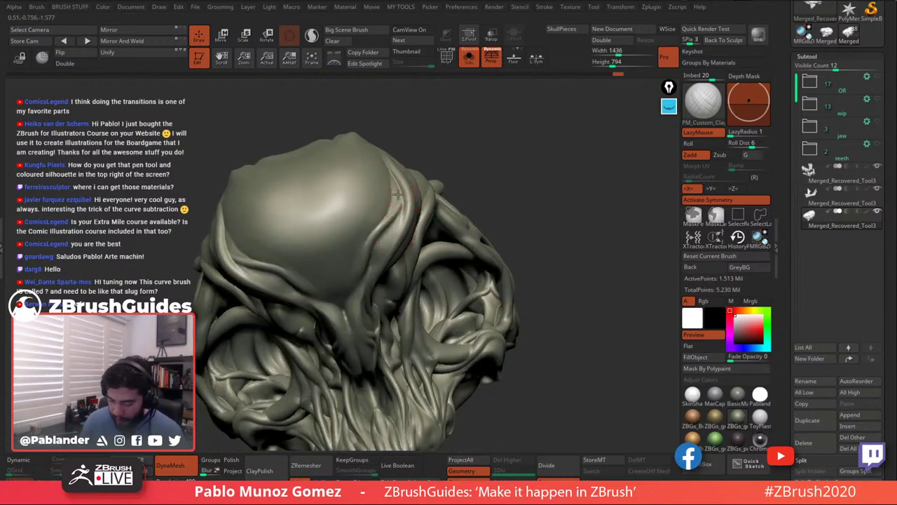
{"action": "left_click_drag", "start_coordinate": [398, 195], "coordinate": [398, 226]}
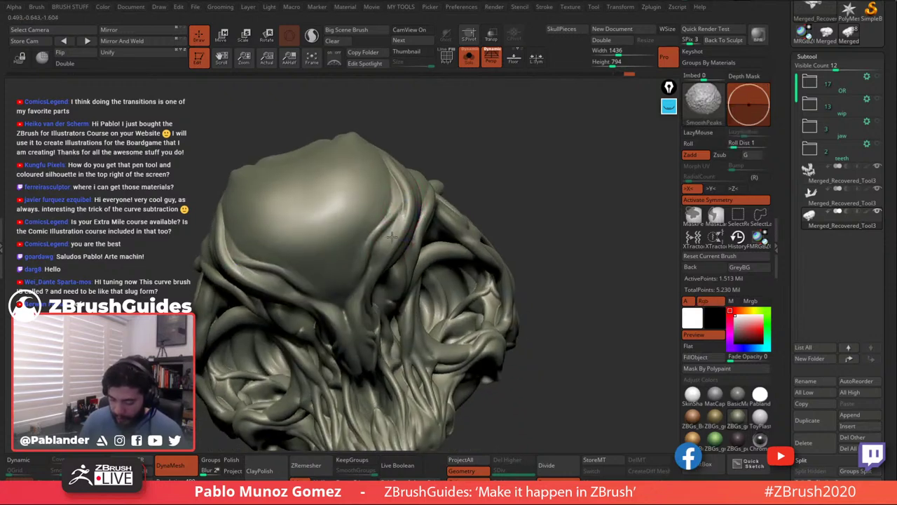
Blend the strands around the central nasal ridge between the eye sockets into one another.
{"action": "mouse_move", "coordinate": [397, 219]}
{"action": "right_mouse_down"}
{"action": "mouse_move", "coordinate": [357, 260]}
{"action": "mouse_move", "coordinate": [376, 246]}
{"action": "right_mouse_up"}
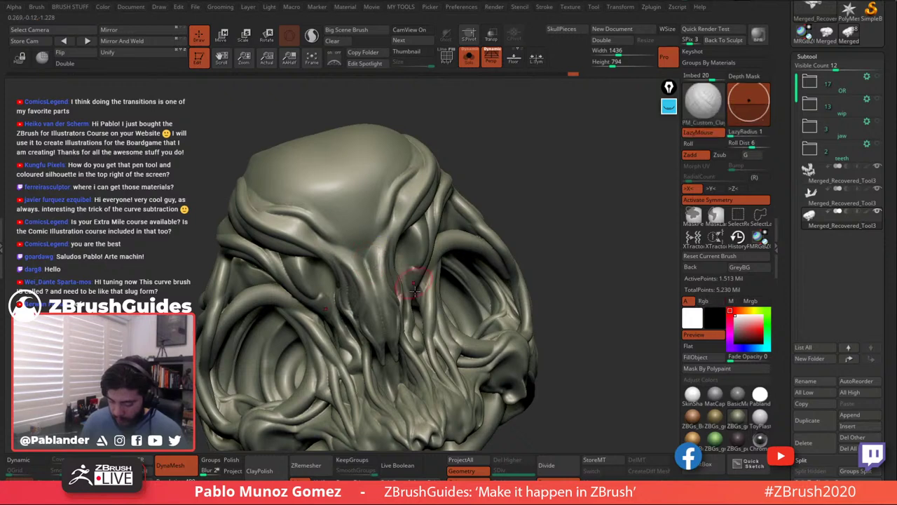
{"action": "right_click_drag", "start_coordinate": [376, 279], "coordinate": [385, 266]}
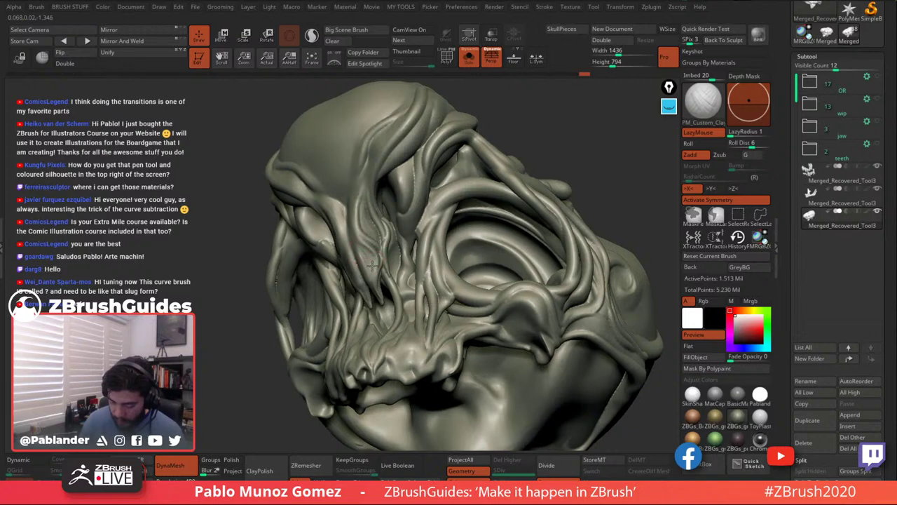
{"action": "mouse_move", "coordinate": [366, 266]}
{"action": "right_mouse_down"}
{"action": "mouse_move", "coordinate": [534, 258]}
{"action": "mouse_move", "coordinate": [586, 199]}
{"action": "mouse_move", "coordinate": [616, 248]}
{"action": "mouse_move", "coordinate": [560, 231]}
{"action": "mouse_move", "coordinate": [583, 251]}
{"action": "mouse_move", "coordinate": [588, 309]}
{"action": "right_mouse_up"}
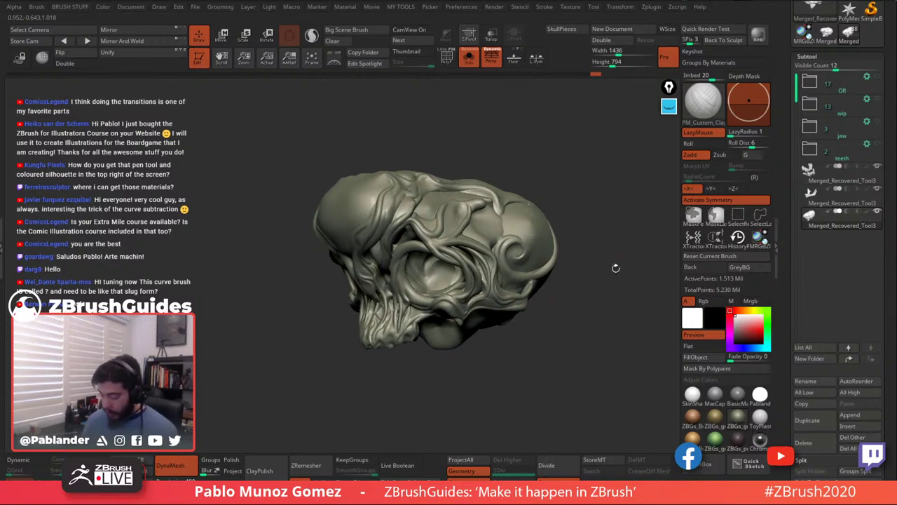
Make the lower jaw the active subtool.
{"action": "left_click", "coordinate": [849, 204]}
{"action": "right_click_drag", "start_coordinate": [541, 338], "coordinate": [561, 303], "text": "alt"}
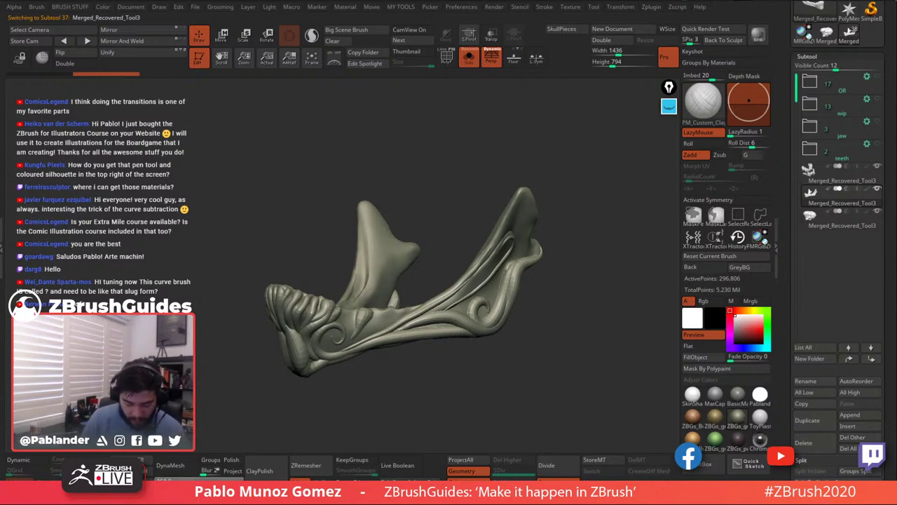
{"action": "left_click", "coordinate": [181, 461]}
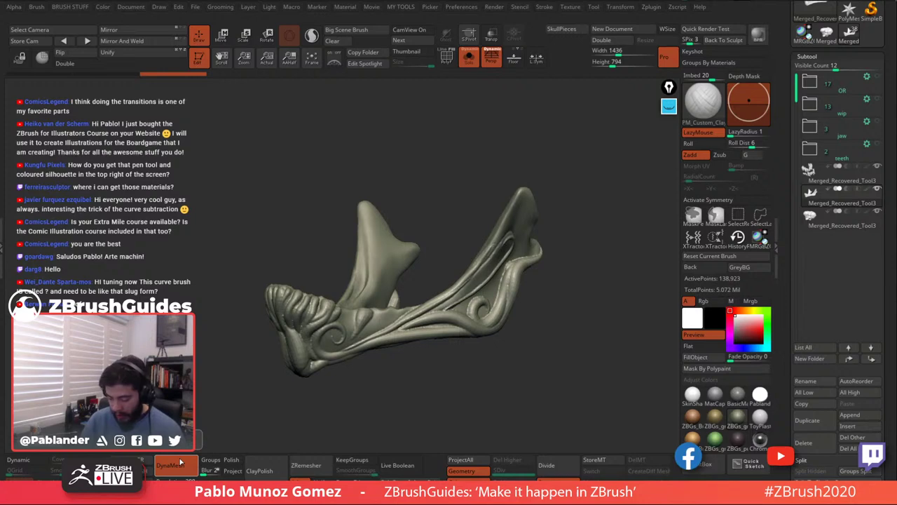
{"action": "key", "text": "ctrl+z"}
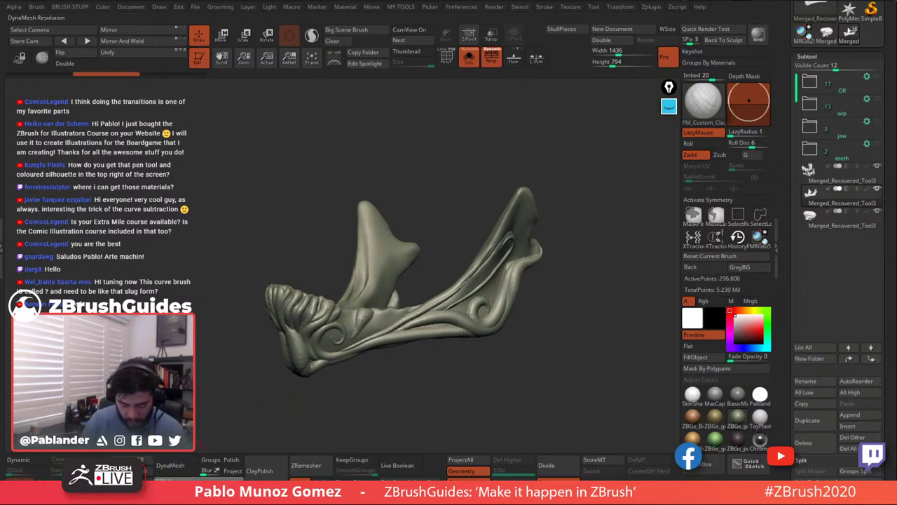
{"action": "left_click", "coordinate": [178, 461]}
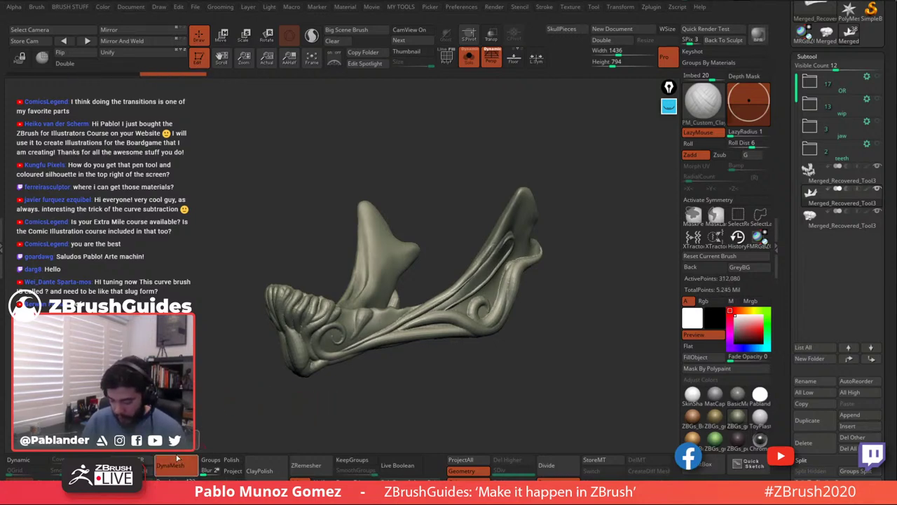
{"action": "key", "text": "ctrl+z"}
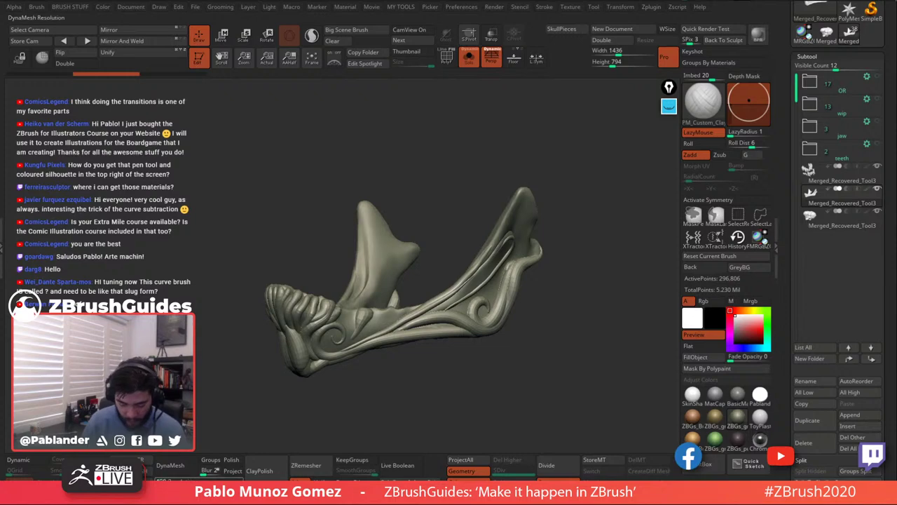
Remesh the jaw with DynaMesh at a higher resolution and smooth the strand edges on its rear branch.
{"action": "left_click", "coordinate": [175, 468]}
{"action": "left_click_drag", "start_coordinate": [517, 341], "coordinate": [611, 315]}
{"action": "key", "text": "shift"}
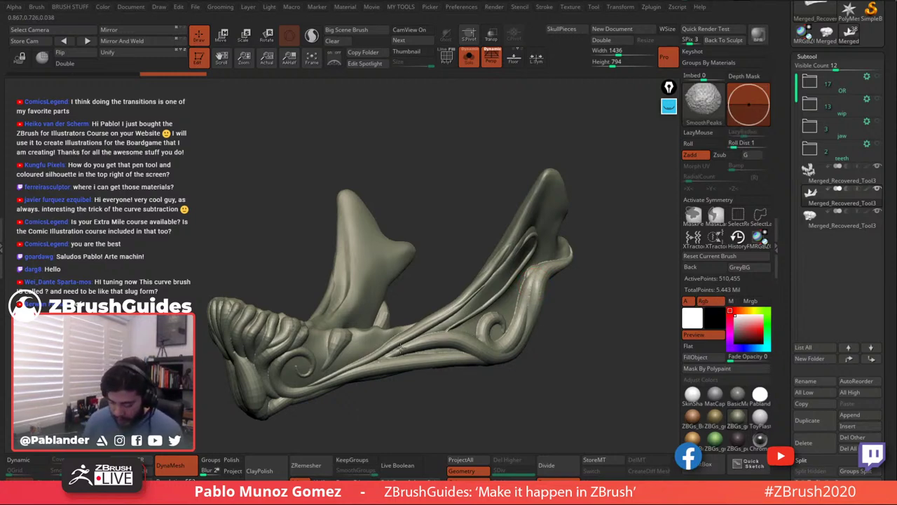
{"action": "left_click_drag", "start_coordinate": [553, 293], "coordinate": [494, 269]}
{"action": "left_click_drag", "start_coordinate": [604, 216], "coordinate": [578, 234], "text": "shift"}
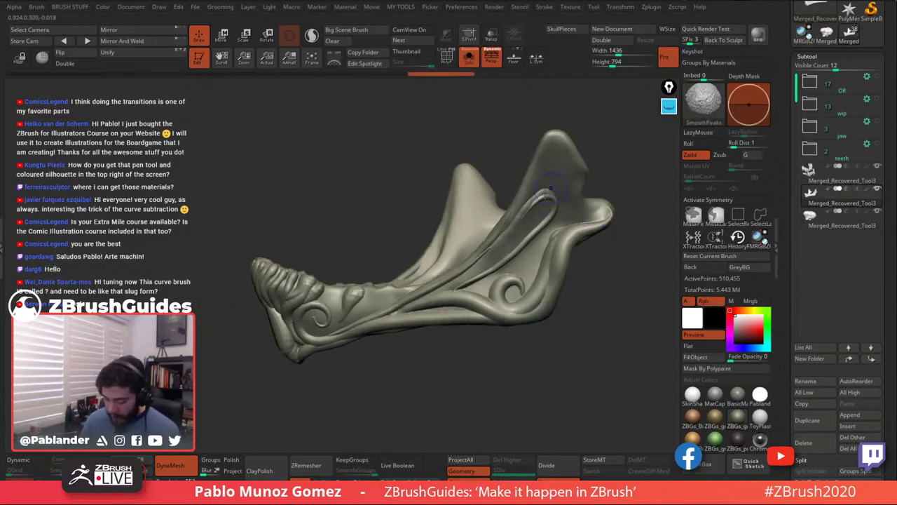
Smooth the tooth-socket ridges, the chin and the area around the small spiral at the jaw's front.
{"action": "mouse_move", "coordinate": [314, 296]}
{"action": "left_mouse_down", "text": "shift"}
{"action": "mouse_move", "coordinate": [291, 279]}
{"action": "mouse_move", "coordinate": [376, 284]}
{"action": "mouse_move", "coordinate": [460, 259]}
{"action": "left_mouse_up", "text": "shift"}
{"action": "key", "text": "shift"}
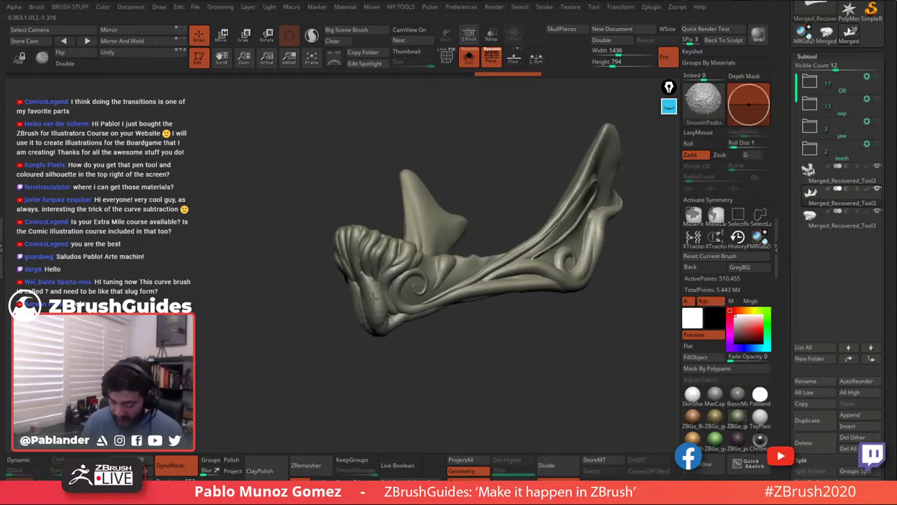
{"action": "mouse_move", "coordinate": [402, 337]}
{"action": "left_mouse_down"}
{"action": "mouse_move", "coordinate": [428, 336]}
{"action": "mouse_move", "coordinate": [372, 343]}
{"action": "left_mouse_up"}
{"action": "left_click_drag", "start_coordinate": [408, 252], "coordinate": [415, 274], "text": "shift"}
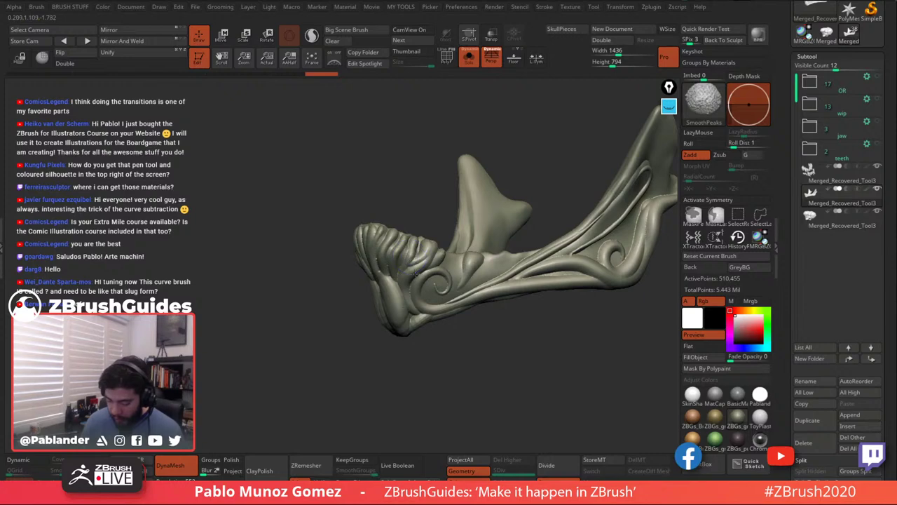
Mirror and weld the jaw and activate X symmetry.
{"action": "mouse_move", "coordinate": [460, 357]}
{"action": "left_mouse_down"}
{"action": "mouse_move", "coordinate": [477, 341]}
{"action": "mouse_move", "coordinate": [482, 302]}
{"action": "left_mouse_up"}
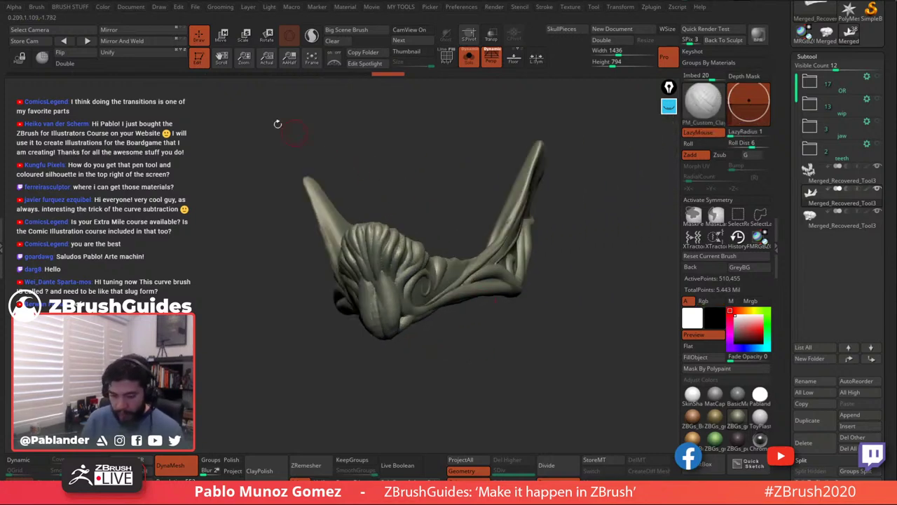
{"action": "left_click", "coordinate": [126, 40]}
{"action": "key", "text": "x"}
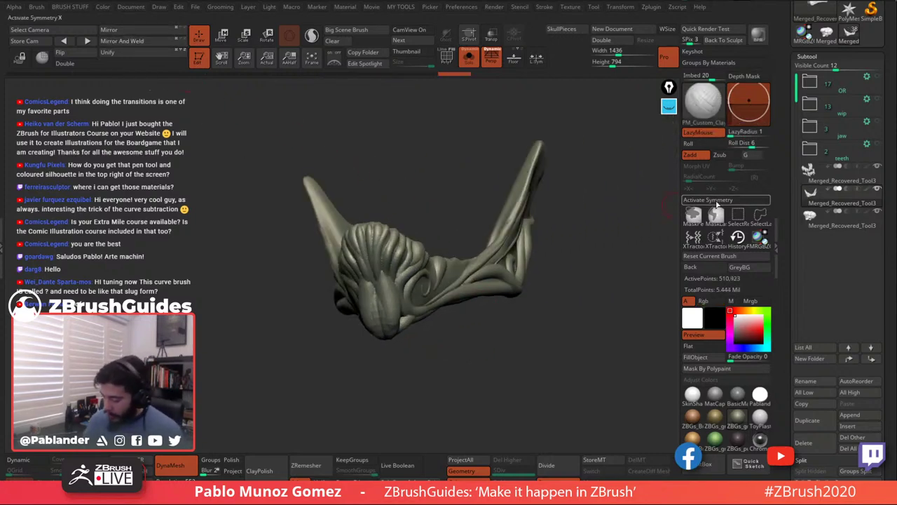
Smooth the chin ridges, the lower edge strands and the jaw's rear corner symmetrically.
{"action": "left_click_drag", "start_coordinate": [532, 276], "coordinate": [440, 246]}
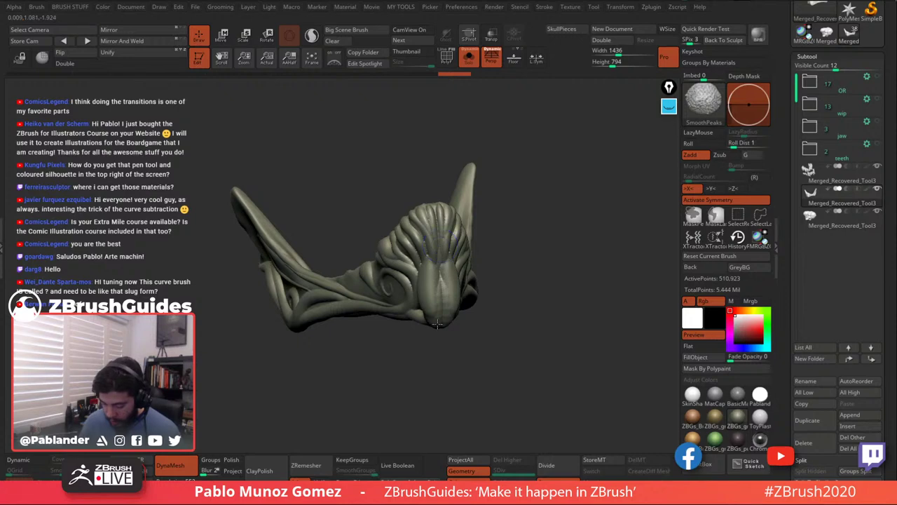
{"action": "mouse_move", "coordinate": [449, 283]}
{"action": "left_mouse_down"}
{"action": "mouse_move", "coordinate": [502, 260]}
{"action": "mouse_move", "coordinate": [415, 325]}
{"action": "left_mouse_up"}
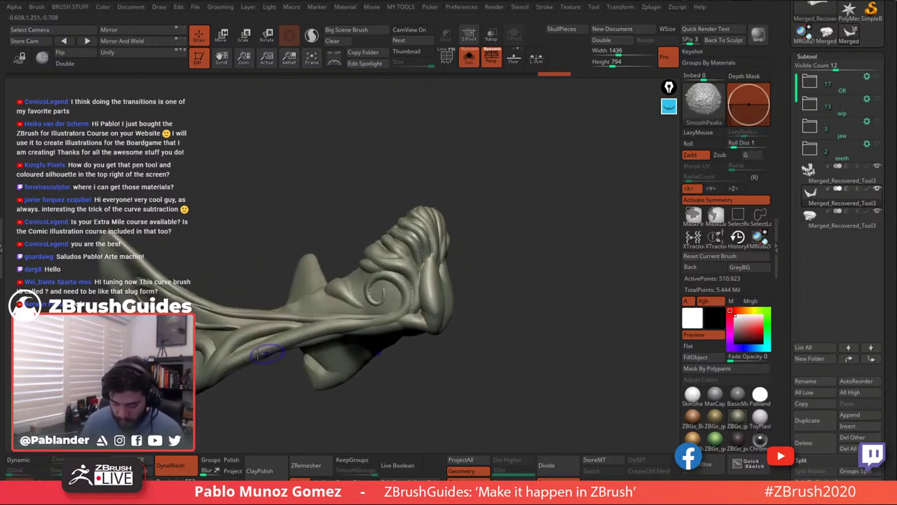
{"action": "mouse_move", "coordinate": [510, 190]}
{"action": "left_mouse_down"}
{"action": "mouse_move", "coordinate": [527, 264]}
{"action": "mouse_move", "coordinate": [554, 231]}
{"action": "mouse_move", "coordinate": [495, 214]}
{"action": "mouse_move", "coordinate": [539, 222]}
{"action": "mouse_move", "coordinate": [418, 244]}
{"action": "left_mouse_up"}
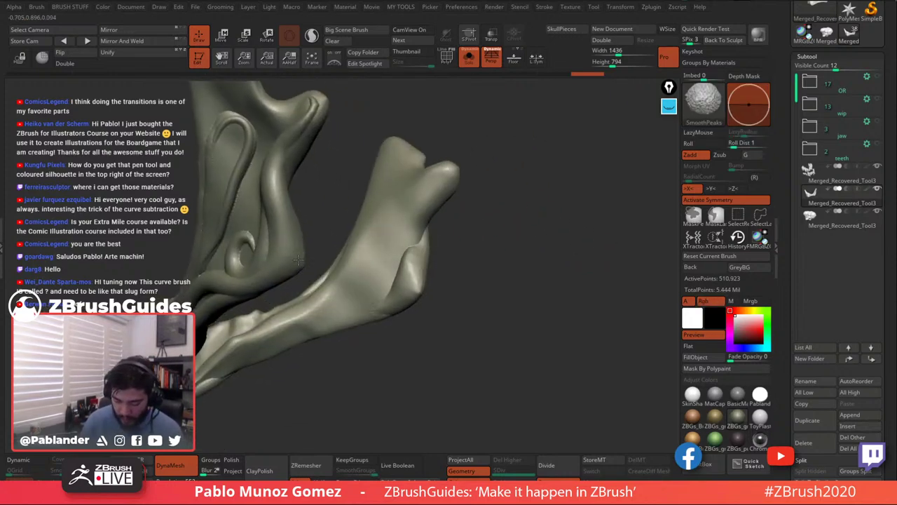
{"action": "mouse_move", "coordinate": [476, 138]}
{"action": "left_mouse_down"}
{"action": "mouse_move", "coordinate": [530, 163]}
{"action": "mouse_move", "coordinate": [524, 165]}
{"action": "mouse_move", "coordinate": [552, 157]}
{"action": "mouse_move", "coordinate": [570, 180]}
{"action": "left_mouse_up"}
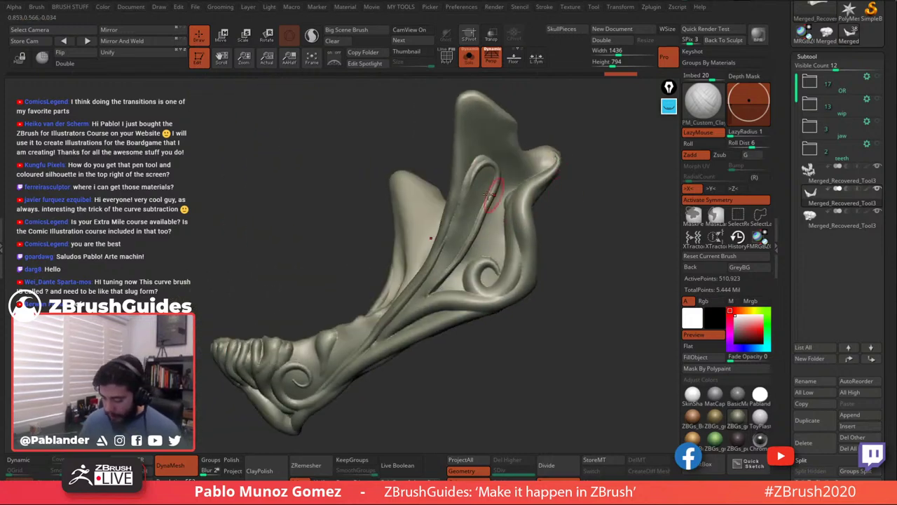
Build up clay around the tip of the looped strand on the jaw's rear branch and smooth the transition.
{"action": "key", "text": "1"}
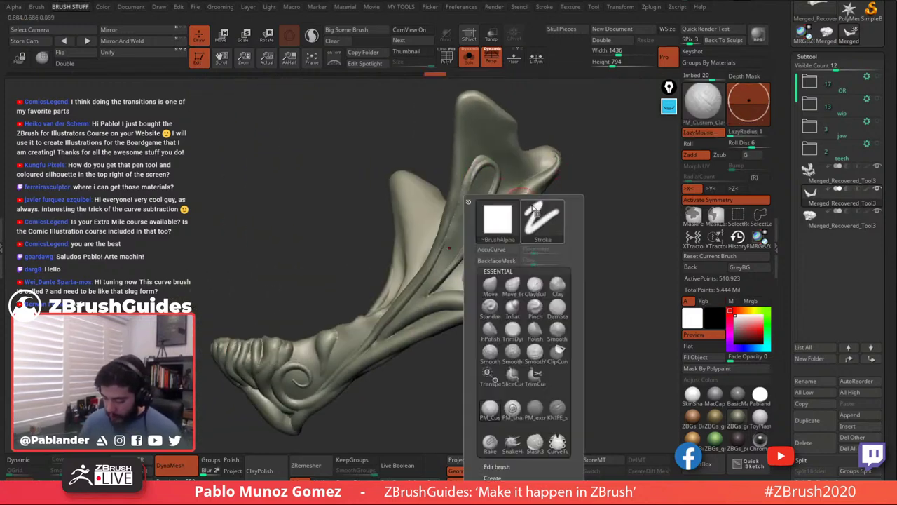
{"action": "key", "text": "b"}
{"action": "key", "text": "Escape"}
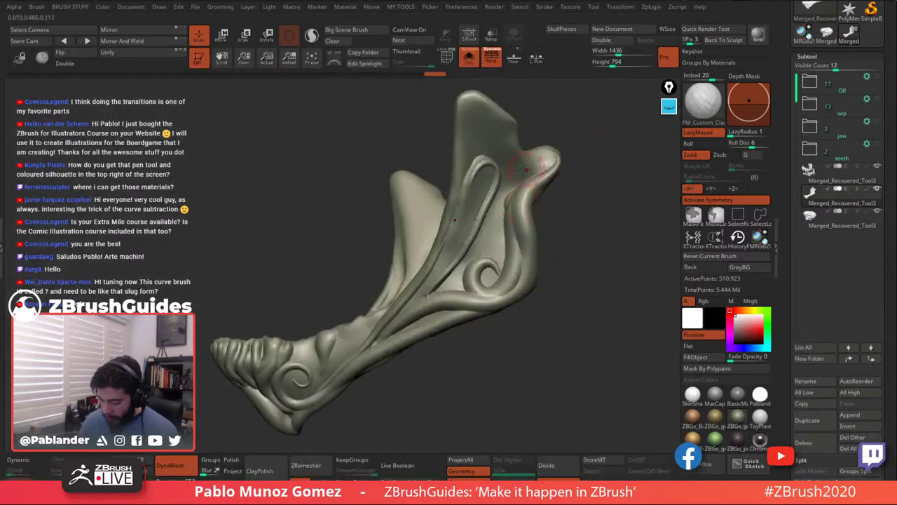
{"action": "right_click_drag", "start_coordinate": [482, 160], "coordinate": [540, 149]}
{"action": "mouse_move", "coordinate": [476, 162]}
{"action": "left_mouse_down"}
{"action": "mouse_move", "coordinate": [495, 161]}
{"action": "mouse_move", "coordinate": [497, 189]}
{"action": "left_mouse_up"}
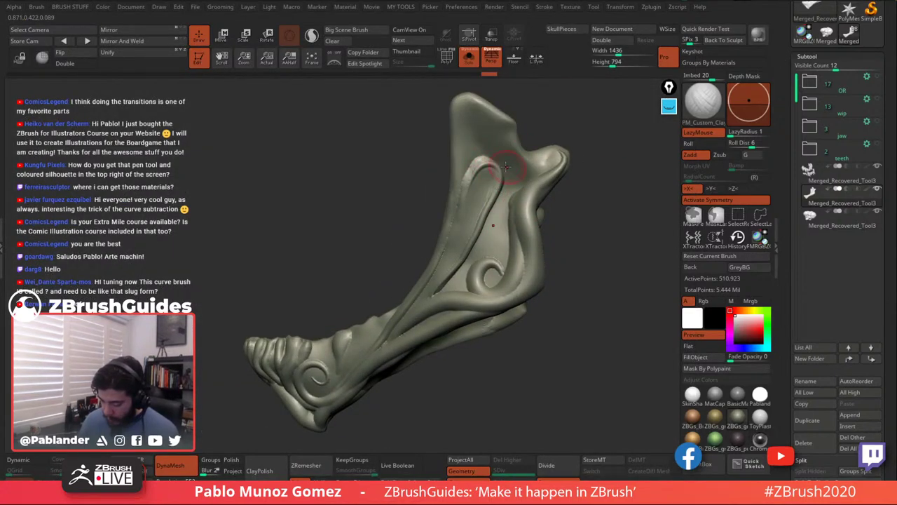
{"action": "right_click_drag", "start_coordinate": [512, 170], "coordinate": [505, 158]}
{"action": "mouse_move", "coordinate": [485, 161]}
{"action": "left_mouse_down"}
{"action": "mouse_move", "coordinate": [502, 163]}
{"action": "mouse_move", "coordinate": [498, 199]}
{"action": "left_mouse_up"}
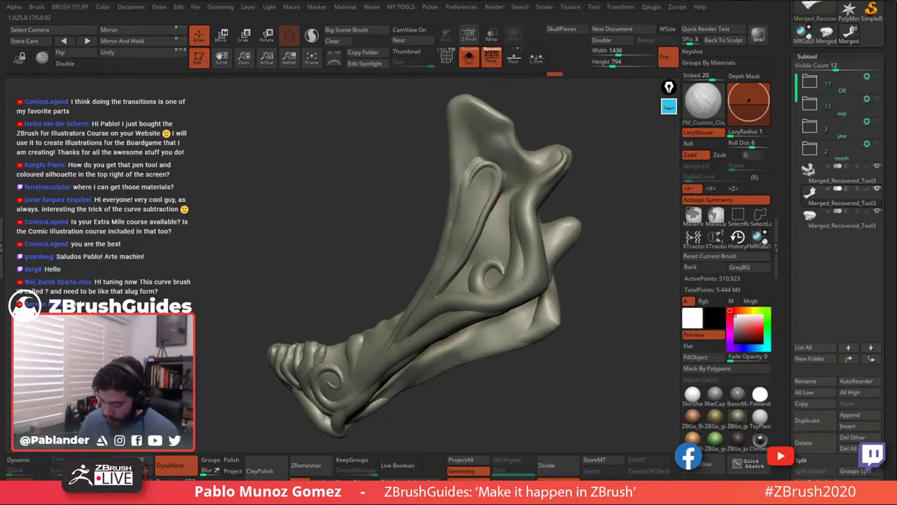
{"action": "key", "text": "shift"}
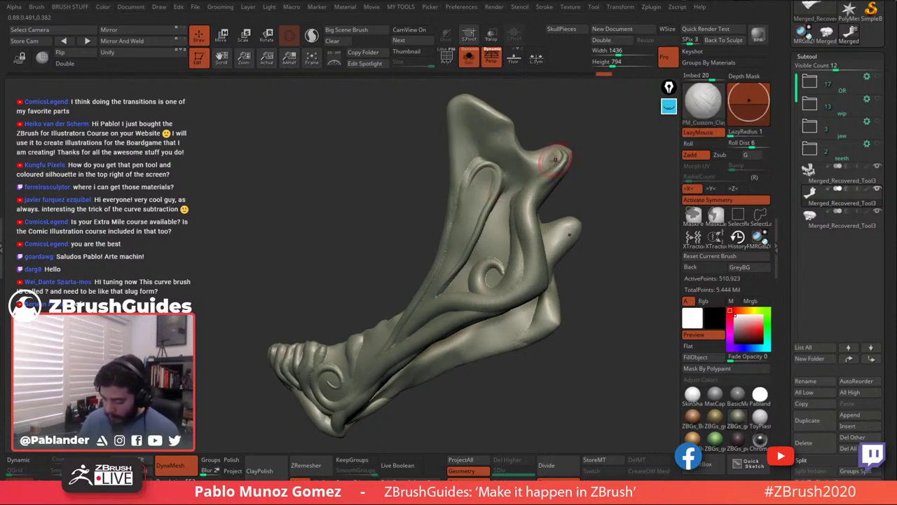
Fill the curled tip of the jaw's rear projection with clay and smooth around the neighbouring looped strand's end.
{"action": "right_click_drag", "start_coordinate": [563, 154], "coordinate": [553, 185]}
{"action": "left_click_drag", "start_coordinate": [554, 161], "coordinate": [562, 152]}
{"action": "mouse_move", "coordinate": [566, 150]}
{"action": "right_mouse_down"}
{"action": "mouse_move", "coordinate": [574, 153]}
{"action": "mouse_move", "coordinate": [543, 160]}
{"action": "right_mouse_up"}
{"action": "left_click_drag", "start_coordinate": [562, 151], "coordinate": [557, 176]}
{"action": "key", "text": "shift"}
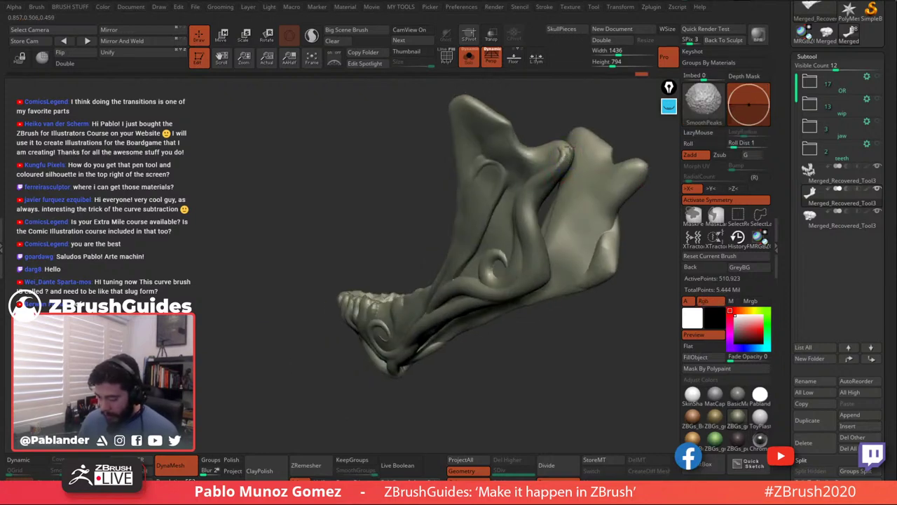
{"action": "key", "text": "ctrl+z"}
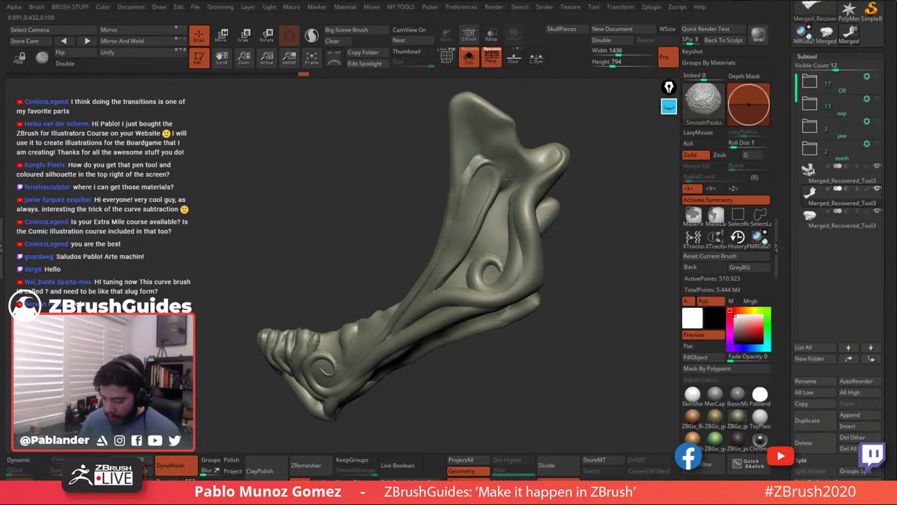
{"action": "mouse_move", "coordinate": [503, 175]}
{"action": "left_mouse_down", "text": "shift"}
{"action": "mouse_move", "coordinate": [477, 135]}
{"action": "mouse_move", "coordinate": [473, 155]}
{"action": "left_mouse_up", "text": "shift"}
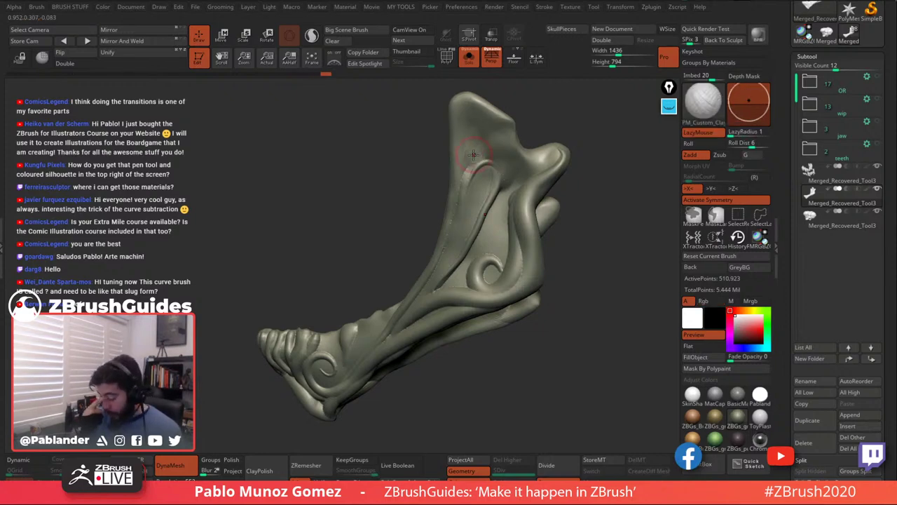
Fill the gap with clay where the looped strand forks from the lower strand on the jaw.
{"action": "right_click_drag", "start_coordinate": [517, 254], "coordinate": [519, 210]}
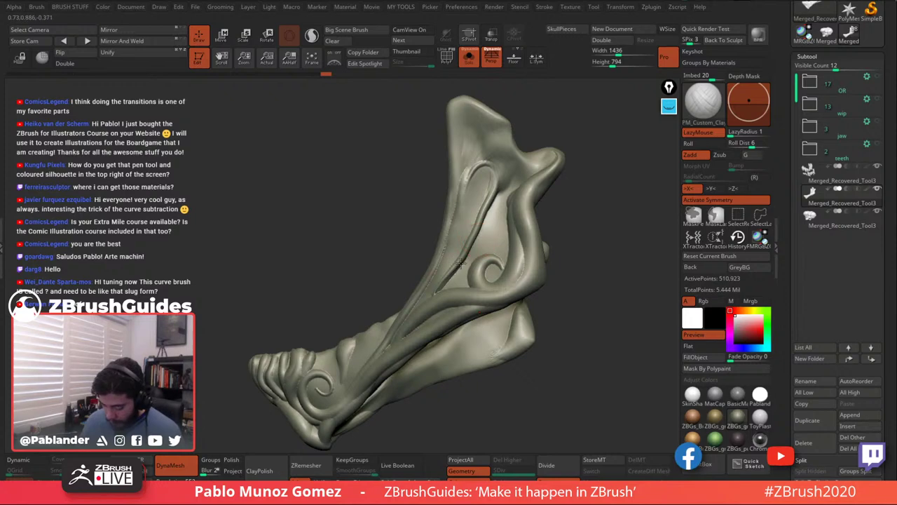
{"action": "left_click_drag", "start_coordinate": [461, 264], "coordinate": [457, 267]}
{"action": "right_click_drag", "start_coordinate": [459, 279], "coordinate": [499, 301]}
{"action": "mouse_move", "coordinate": [431, 296]}
{"action": "left_mouse_down"}
{"action": "mouse_move", "coordinate": [463, 249]}
{"action": "mouse_move", "coordinate": [435, 292]}
{"action": "left_mouse_up"}
Fill around and inside the spiral curl at the jaw's rear corner with clay and smooth it into the bone.
{"action": "right_click_drag", "start_coordinate": [459, 287], "coordinate": [487, 258]}
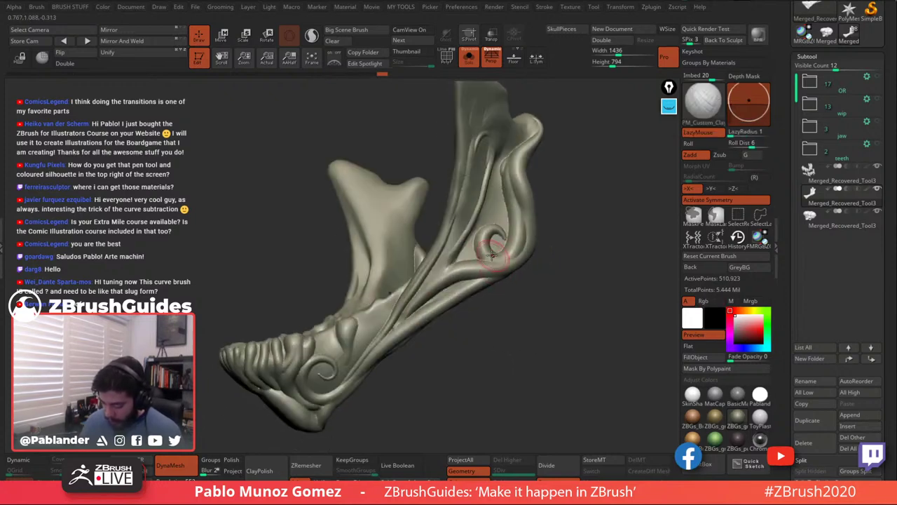
{"action": "mouse_move", "coordinate": [487, 256]}
{"action": "left_mouse_down"}
{"action": "mouse_move", "coordinate": [471, 244]}
{"action": "mouse_move", "coordinate": [486, 262]}
{"action": "mouse_move", "coordinate": [510, 257]}
{"action": "left_mouse_up"}
{"action": "right_click_drag", "start_coordinate": [510, 257], "coordinate": [496, 262]}
{"action": "mouse_move", "coordinate": [500, 257]}
{"action": "left_mouse_down"}
{"action": "mouse_move", "coordinate": [499, 239]}
{"action": "mouse_move", "coordinate": [482, 230]}
{"action": "mouse_move", "coordinate": [504, 213]}
{"action": "mouse_move", "coordinate": [499, 219]}
{"action": "left_mouse_up"}
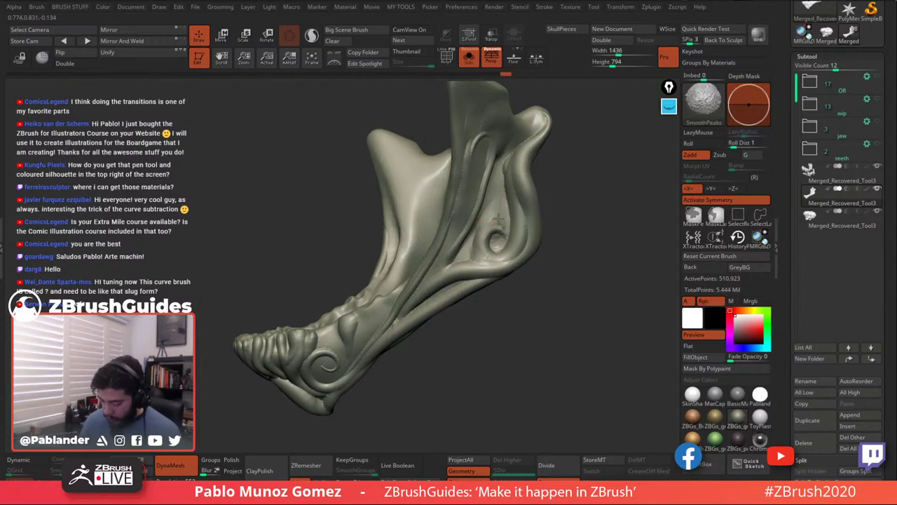
Smooth the surface above the spiral curl and along the adjoining outer strand at the jaw's rear corner.
{"action": "left_click_drag", "start_coordinate": [495, 260], "coordinate": [499, 240], "text": "shift"}
{"action": "mouse_move", "coordinate": [514, 206]}
{"action": "left_mouse_down"}
{"action": "mouse_move", "coordinate": [519, 223]}
{"action": "mouse_move", "coordinate": [520, 214]}
{"action": "left_mouse_up"}
{"action": "left_click_drag", "start_coordinate": [509, 179], "coordinate": [522, 216]}
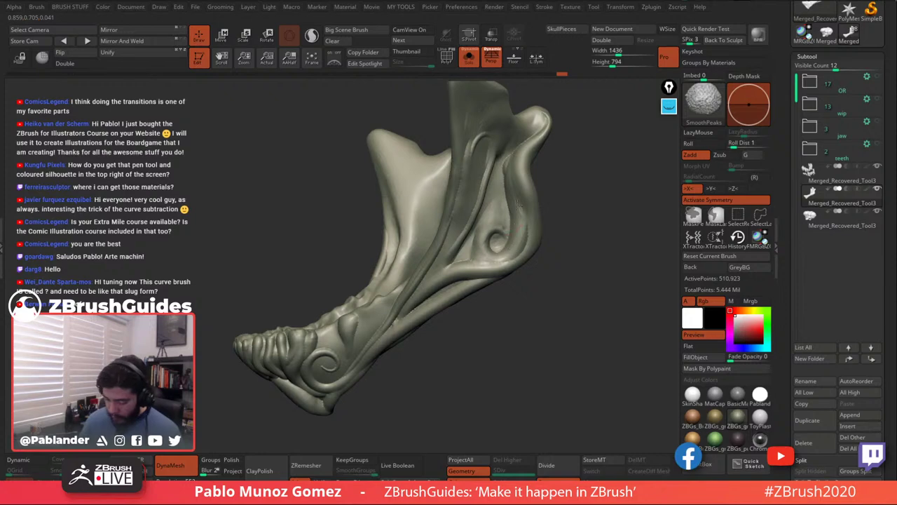
Build up clay between the front spiral and the converging strands on the jaw's side and smooth the transition into the bone.
{"action": "right_click_drag", "start_coordinate": [452, 278], "coordinate": [481, 250], "text": "alt"}
{"action": "left_click_drag", "start_coordinate": [412, 276], "coordinate": [416, 269]}
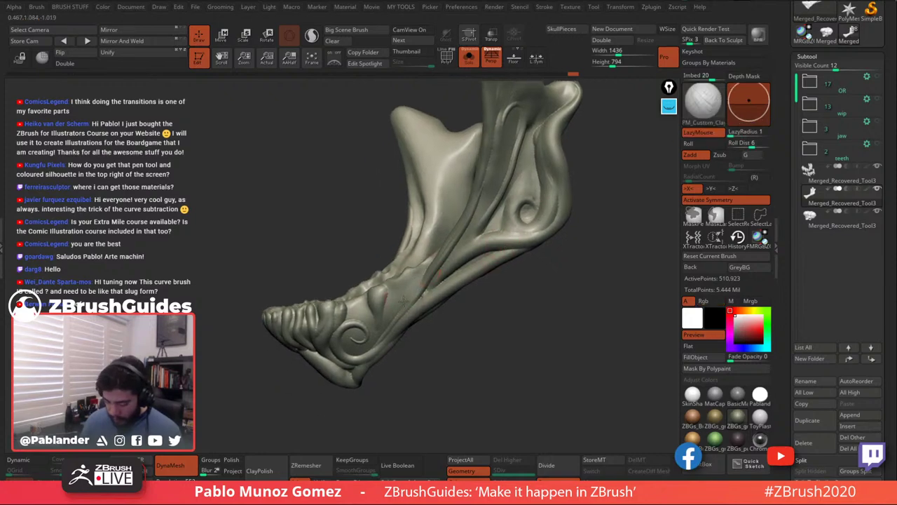
{"action": "key", "text": "ctrl+z"}
{"action": "left_click_drag", "start_coordinate": [400, 284], "coordinate": [388, 300]}
{"action": "mouse_move", "coordinate": [384, 302]}
{"action": "right_mouse_down", "text": "alt"}
{"action": "mouse_move", "coordinate": [417, 260]}
{"action": "mouse_move", "coordinate": [418, 272]}
{"action": "right_mouse_up", "text": "alt"}
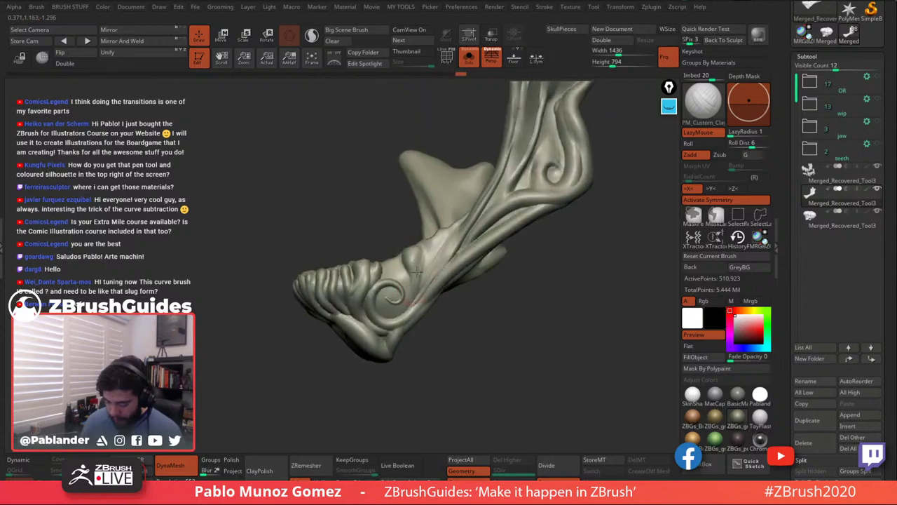
{"action": "left_click_drag", "start_coordinate": [418, 299], "coordinate": [444, 256]}
{"action": "left_click_drag", "start_coordinate": [443, 256], "coordinate": [427, 266], "text": "shift"}
{"action": "left_click_drag", "start_coordinate": [479, 225], "coordinate": [507, 205], "text": "shift"}
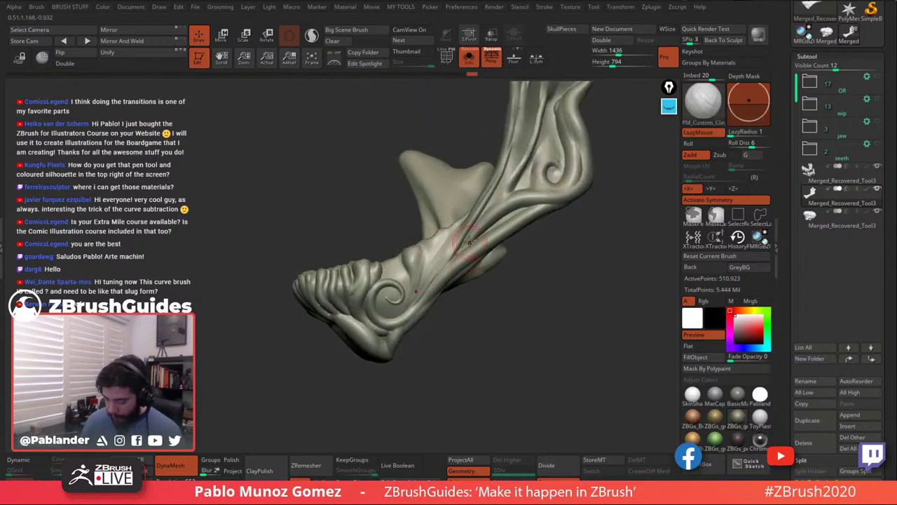
{"action": "left_click_drag", "start_coordinate": [454, 240], "coordinate": [430, 289]}
Select the merged teeth subtool and bring the isolated teeth into a side view.
{"action": "right_click_drag", "start_coordinate": [552, 316], "coordinate": [554, 284], "text": "ctrl"}
{"action": "right_click_drag", "start_coordinate": [554, 284], "coordinate": [580, 275]}
{"action": "left_click_drag", "start_coordinate": [580, 275], "coordinate": [603, 266]}
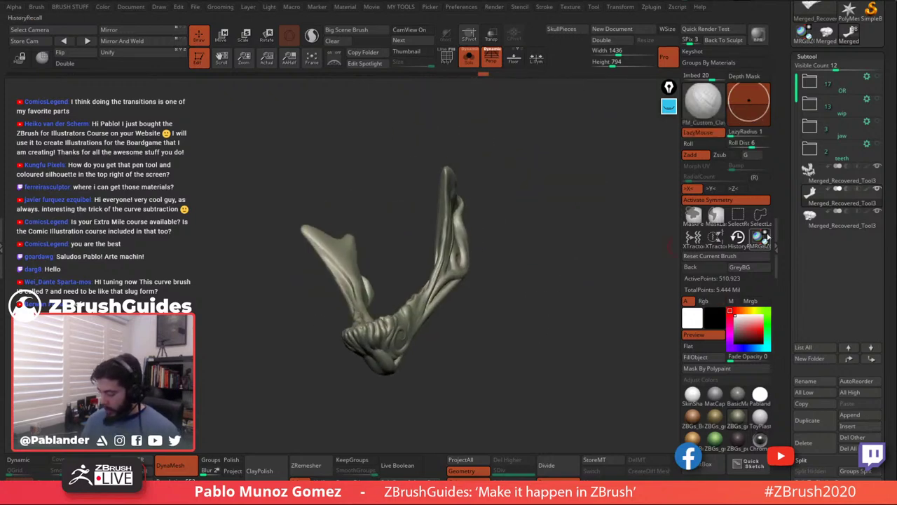
{"action": "left_click", "coordinate": [846, 181]}
{"action": "left_click", "coordinate": [845, 181]}
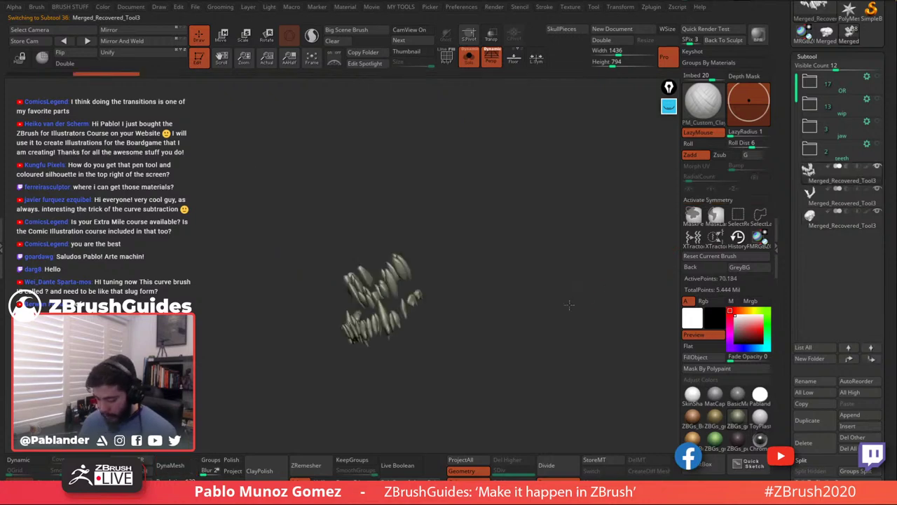
{"action": "right_click_drag", "start_coordinate": [565, 305], "coordinate": [524, 263], "text": "shift"}
{"action": "left_click_drag", "start_coordinate": [523, 263], "coordinate": [536, 242]}
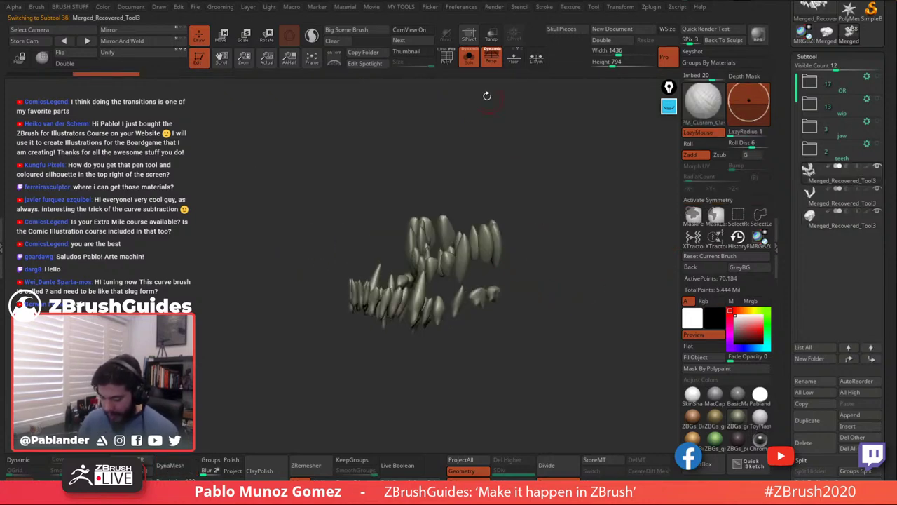
Show the polygroup colours on the isolated teeth and examine them from several angles.
{"action": "left_click", "coordinate": [469, 56]}
{"action": "left_click", "coordinate": [469, 56]}
{"action": "left_click_drag", "start_coordinate": [477, 174], "coordinate": [486, 147]}
{"action": "key", "text": "shift+f"}
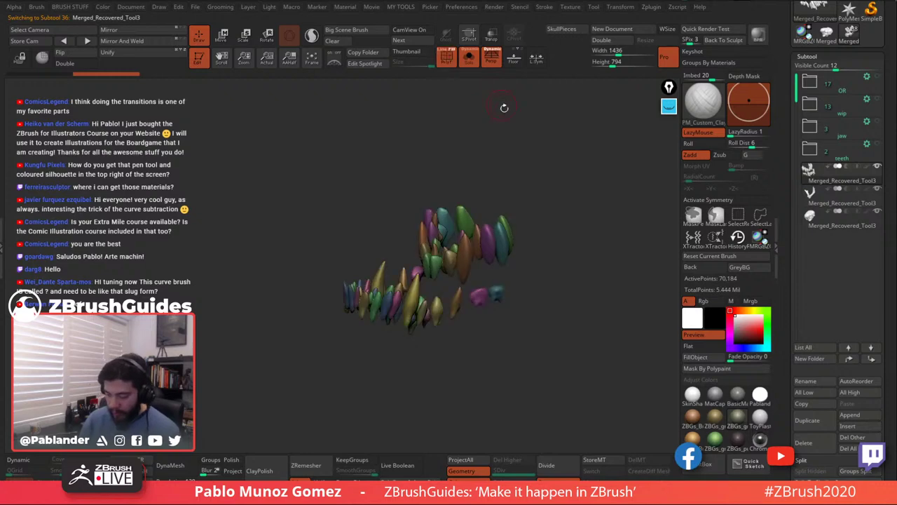
{"action": "left_click_drag", "start_coordinate": [566, 231], "coordinate": [577, 264]}
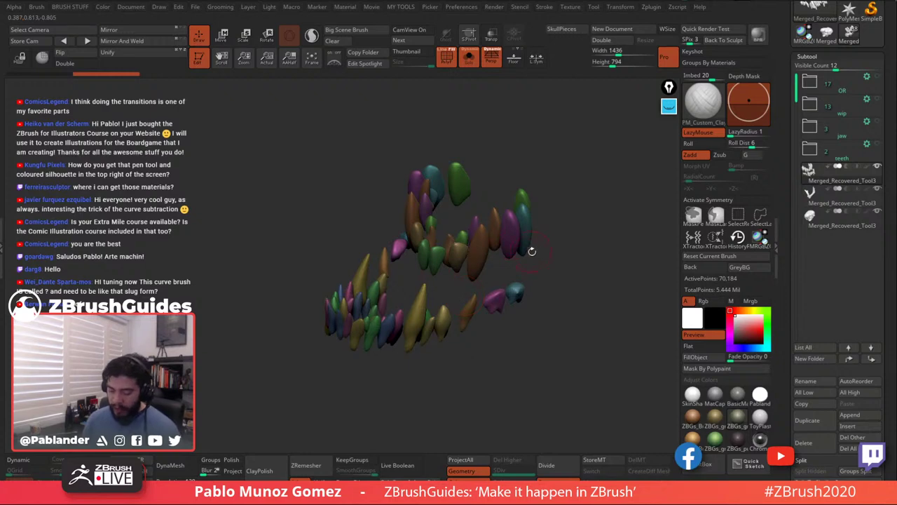
{"action": "left_click_drag", "start_coordinate": [566, 323], "coordinate": [584, 267]}
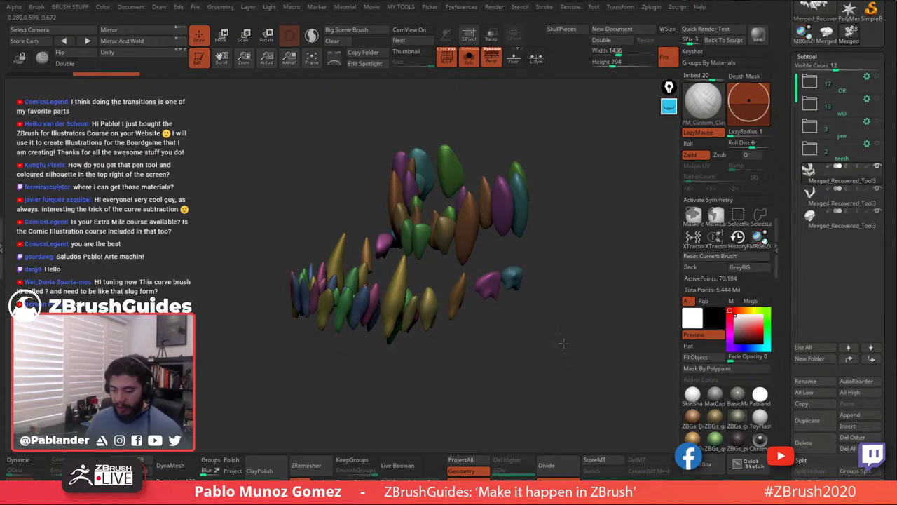
{"action": "left_click_drag", "start_coordinate": [563, 343], "coordinate": [547, 338]}
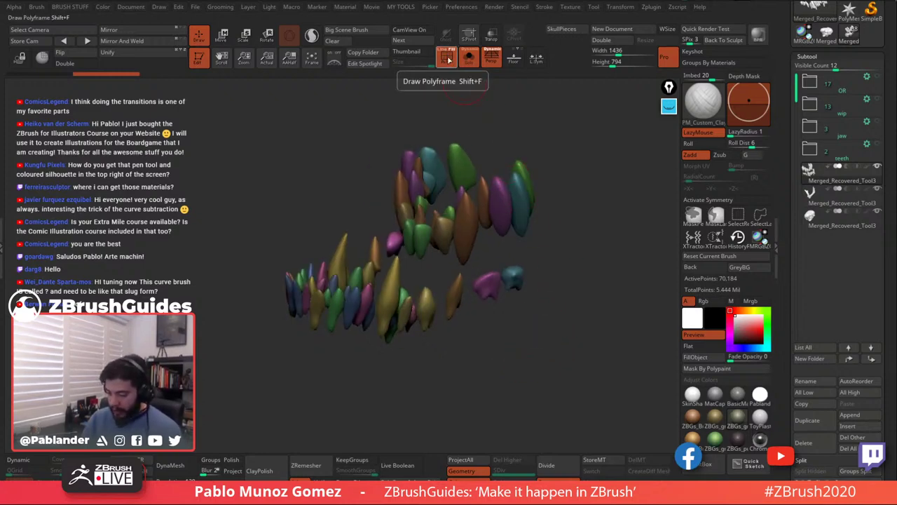
Remesh the teeth using ZRemesher with Target Polygons Count 5, wireframe shown and X symmetry active.
{"action": "left_click_drag", "start_coordinate": [787, 251], "coordinate": [786, 217]}
{"action": "scroll", "coordinate": [786, 217], "scroll_direction": "down", "scroll_amount": 10}
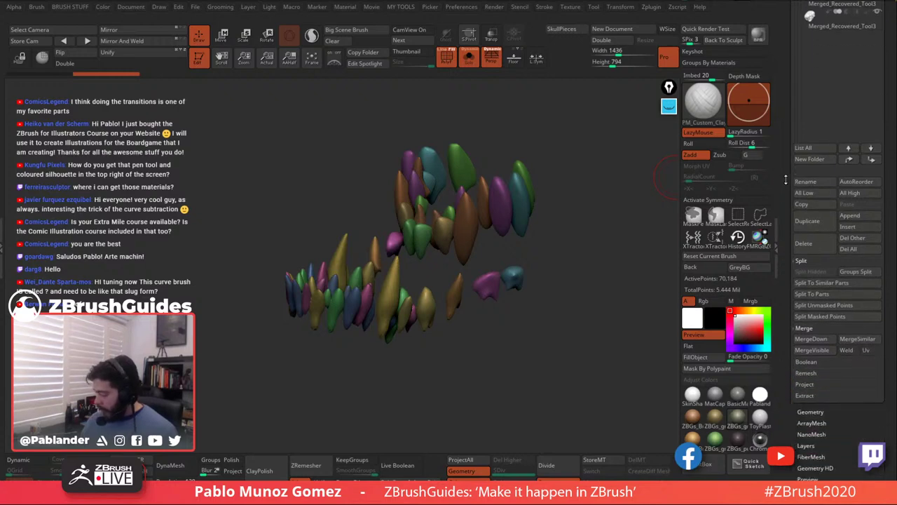
{"action": "left_click", "coordinate": [838, 180]}
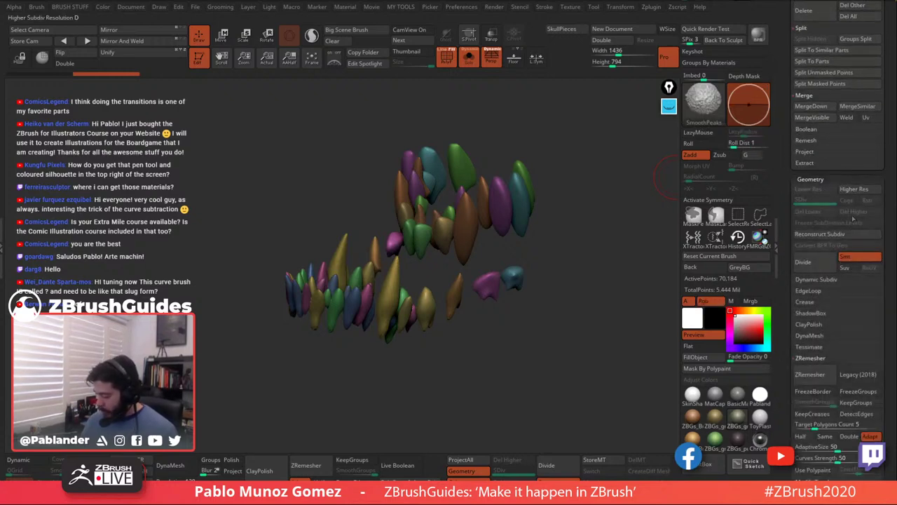
{"action": "scroll", "coordinate": [841, 231], "scroll_direction": "down", "scroll_amount": 5}
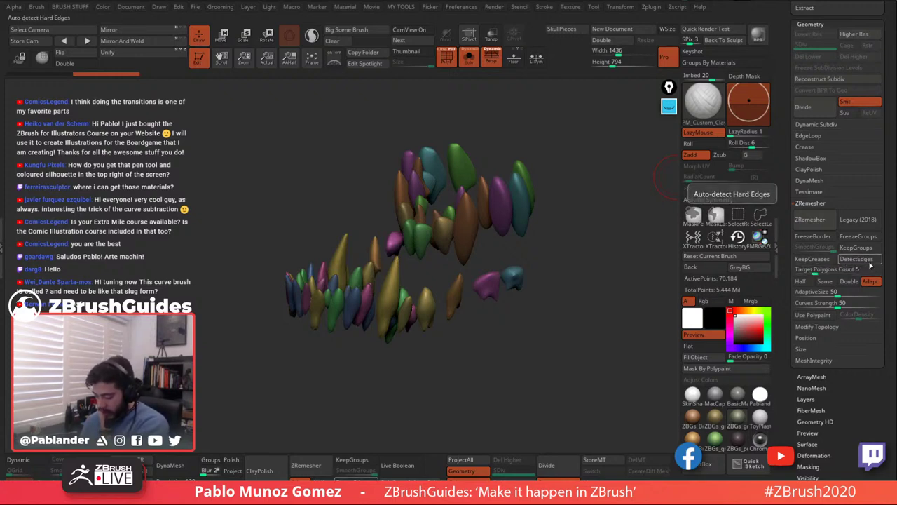
{"action": "key", "text": "shift+f"}
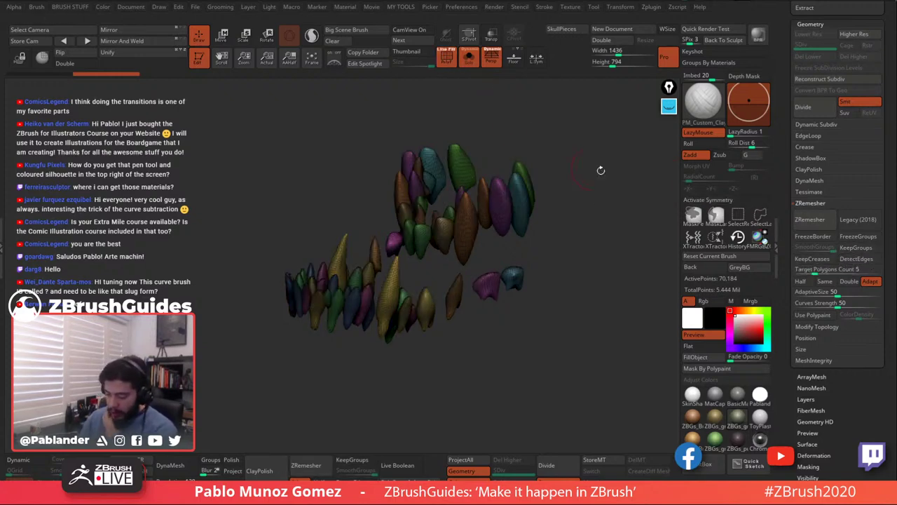
{"action": "key", "text": "x"}
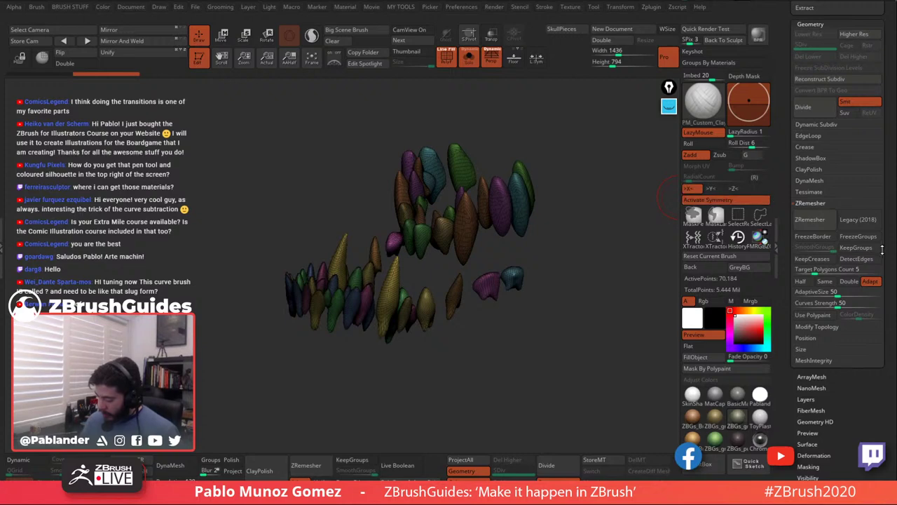
{"action": "left_click", "coordinate": [825, 222]}
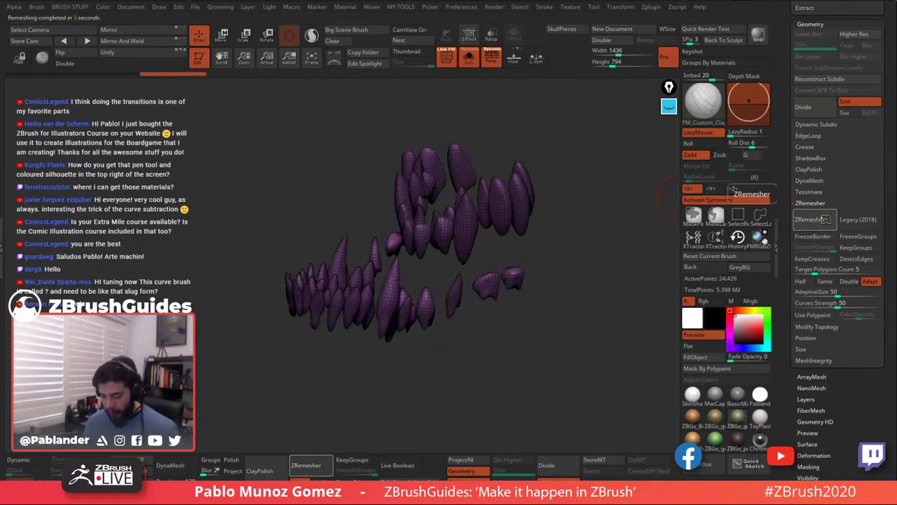
Check the remeshed teeth in place against the full skull and jaw.
{"action": "left_click", "coordinate": [470, 59]}
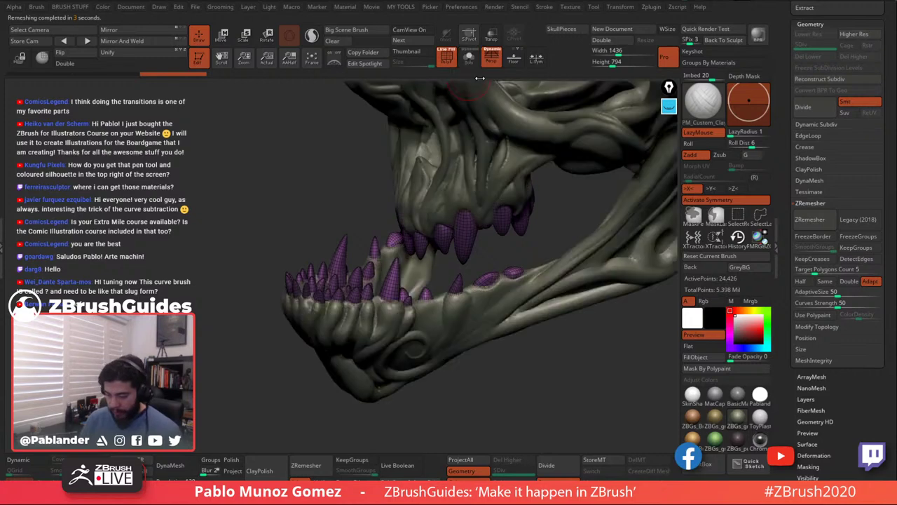
{"action": "left_click_drag", "start_coordinate": [558, 264], "coordinate": [531, 213]}
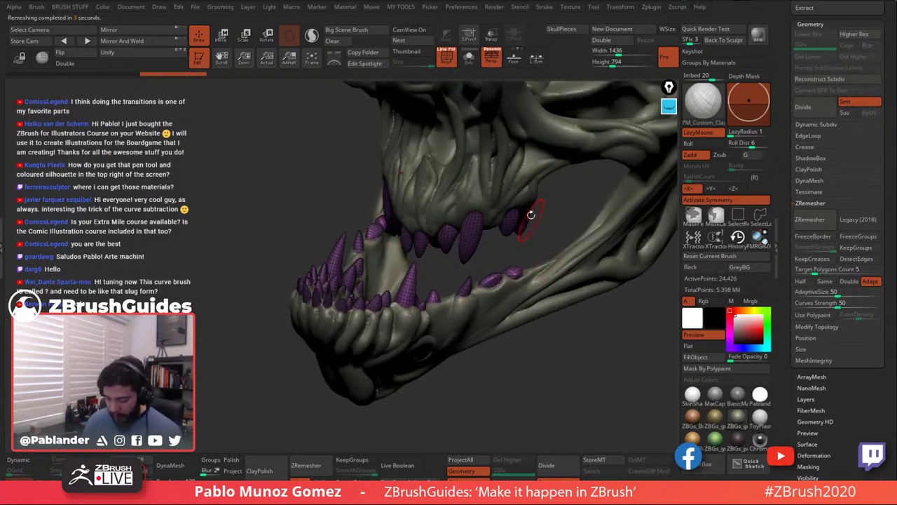
{"action": "left_click", "coordinate": [470, 59]}
Give each remeshed tooth its own polygroup with Auto Groups.
{"action": "left_click_drag", "start_coordinate": [581, 287], "coordinate": [574, 274]}
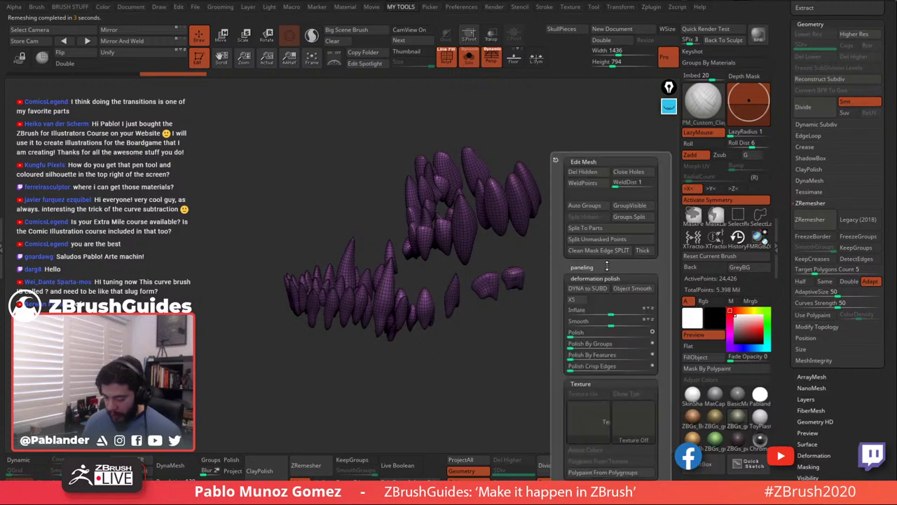
{"action": "key", "text": "2"}
{"action": "left_click", "coordinate": [584, 205]}
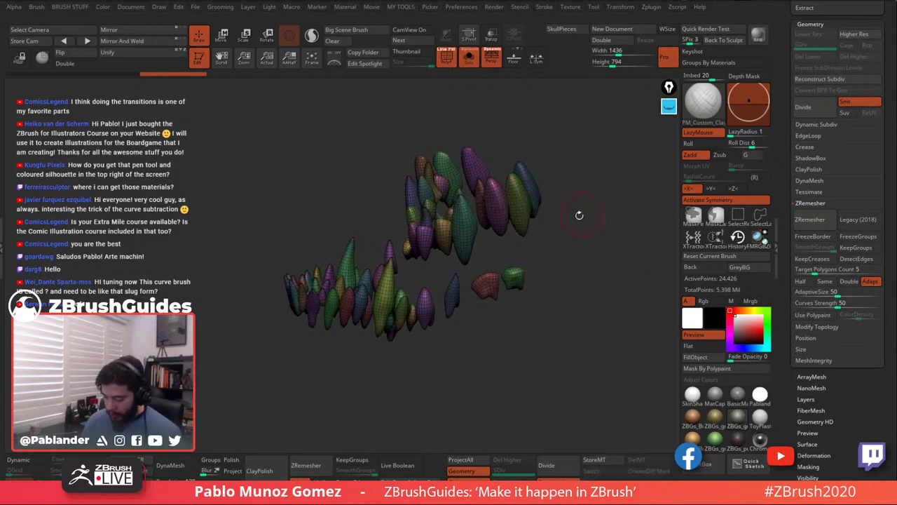
{"action": "left_click_drag", "start_coordinate": [551, 256], "coordinate": [432, 330]}
Apply Mirror And Weld to the teeth and display their polyframe.
{"action": "left_click", "coordinate": [447, 60]}
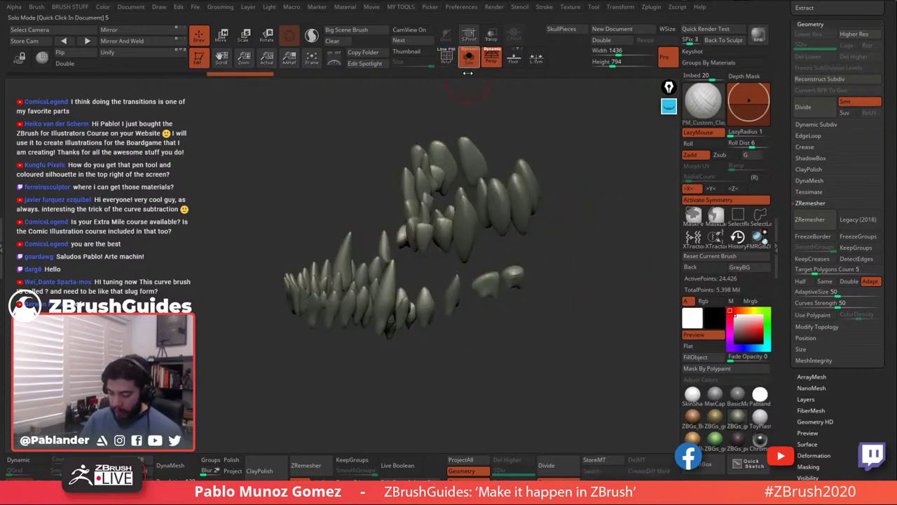
{"action": "left_click_drag", "start_coordinate": [442, 91], "coordinate": [197, 79]}
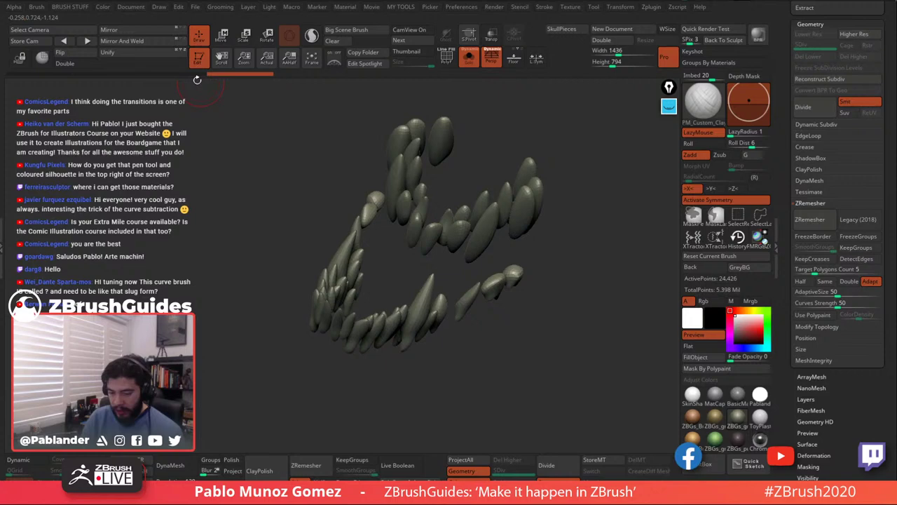
{"action": "left_click", "coordinate": [145, 42]}
{"action": "left_click_drag", "start_coordinate": [502, 259], "coordinate": [569, 263]}
{"action": "left_click", "coordinate": [469, 60]}
{"action": "left_click", "coordinate": [466, 61]}
{"action": "left_click", "coordinate": [447, 60]}
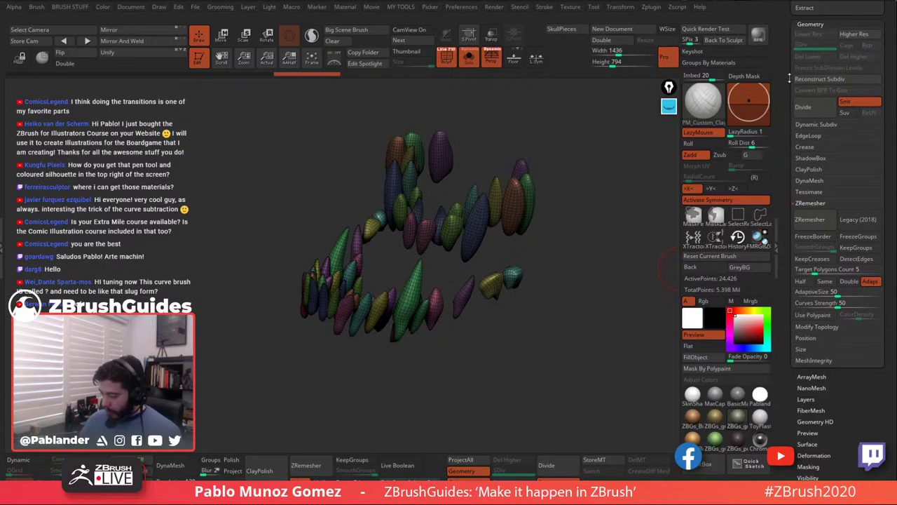
Bring back the full skull without the polyframe and examine how the teeth sit in the upper and lower jaws.
{"action": "left_click_drag", "start_coordinate": [789, 78], "coordinate": [787, 218]}
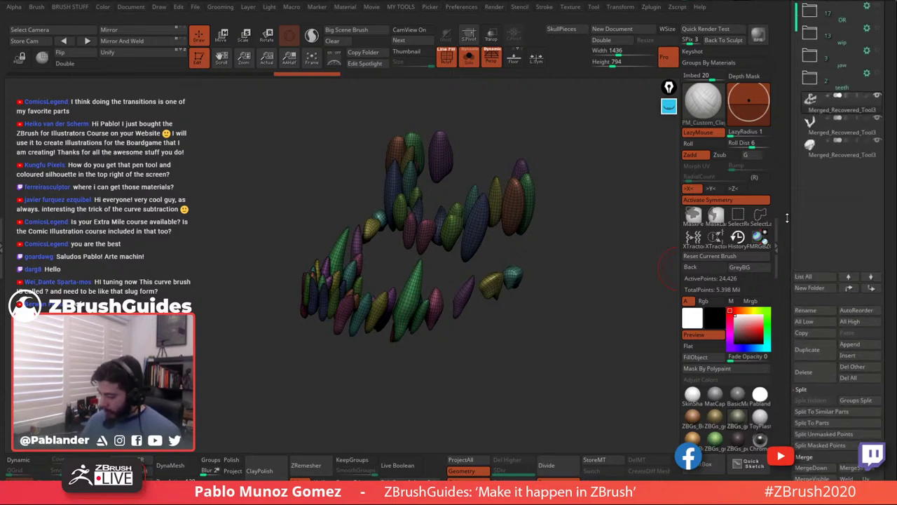
{"action": "left_click", "coordinate": [469, 58]}
{"action": "left_click_drag", "start_coordinate": [574, 224], "coordinate": [525, 199]}
{"action": "left_click", "coordinate": [447, 57]}
{"action": "left_click_drag", "start_coordinate": [613, 302], "coordinate": [560, 308], "text": "alt"}
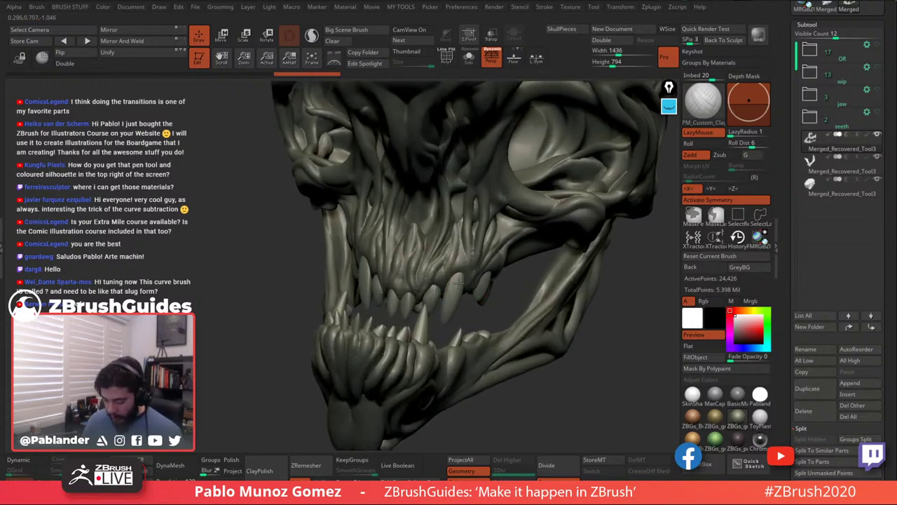
{"action": "left_click_drag", "start_coordinate": [459, 284], "coordinate": [463, 379]}
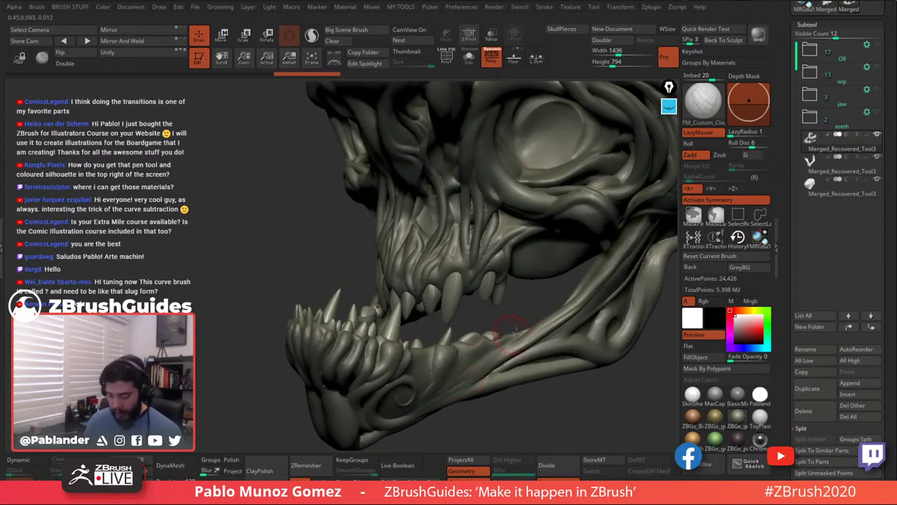
Turn on dynamic subdivision for the teeth and view the whole skull.
{"action": "left_click", "coordinate": [20, 463]}
{"action": "left_click_drag", "start_coordinate": [575, 393], "coordinate": [567, 332]}
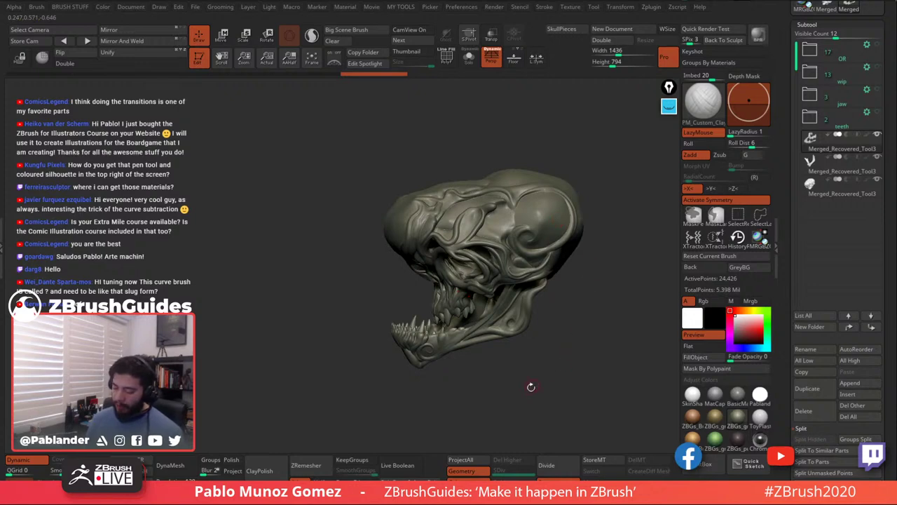
{"action": "left_click_drag", "start_coordinate": [564, 368], "coordinate": [515, 292]}
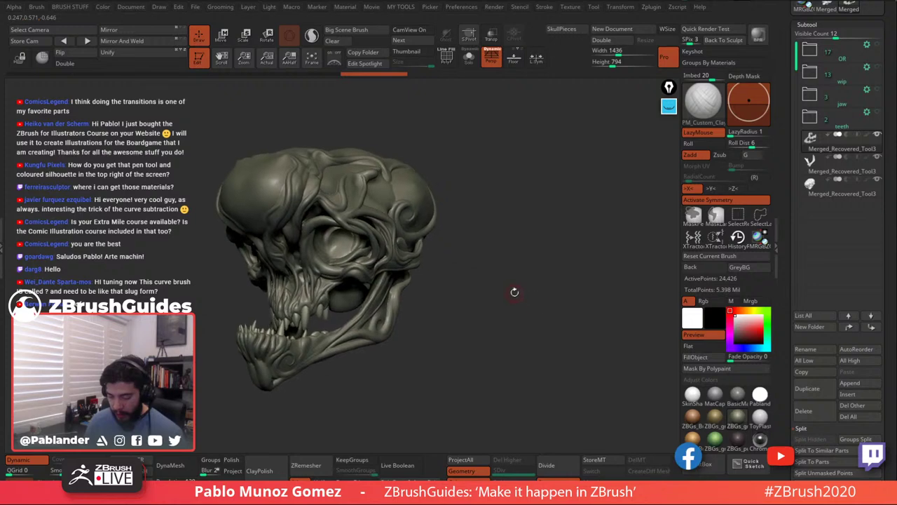
Turn off the perspective view and look over the skull from a three-quarter angle.
{"action": "left_click", "coordinate": [487, 63]}
{"action": "mouse_move", "coordinate": [498, 216]}
{"action": "left_mouse_down"}
{"action": "mouse_move", "coordinate": [499, 204]}
{"action": "mouse_move", "coordinate": [506, 209]}
{"action": "left_mouse_up"}
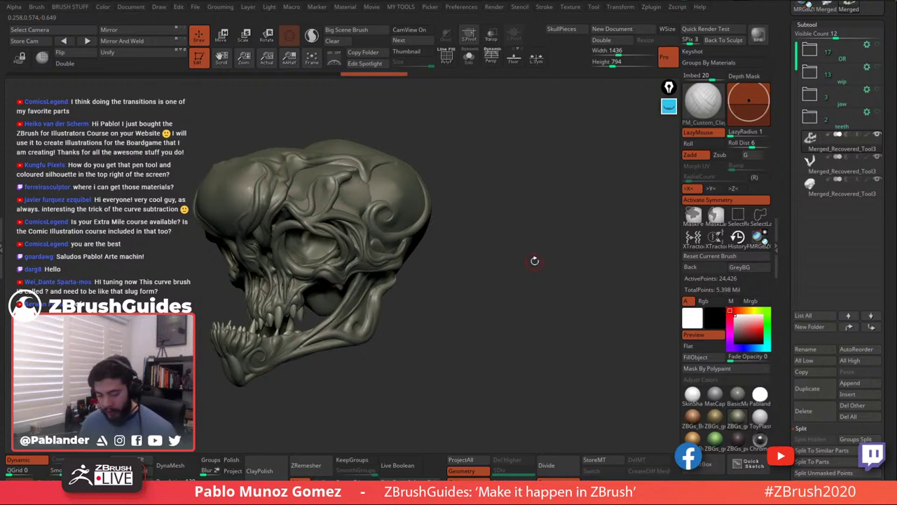
{"action": "left_click_drag", "start_coordinate": [534, 261], "coordinate": [532, 267]}
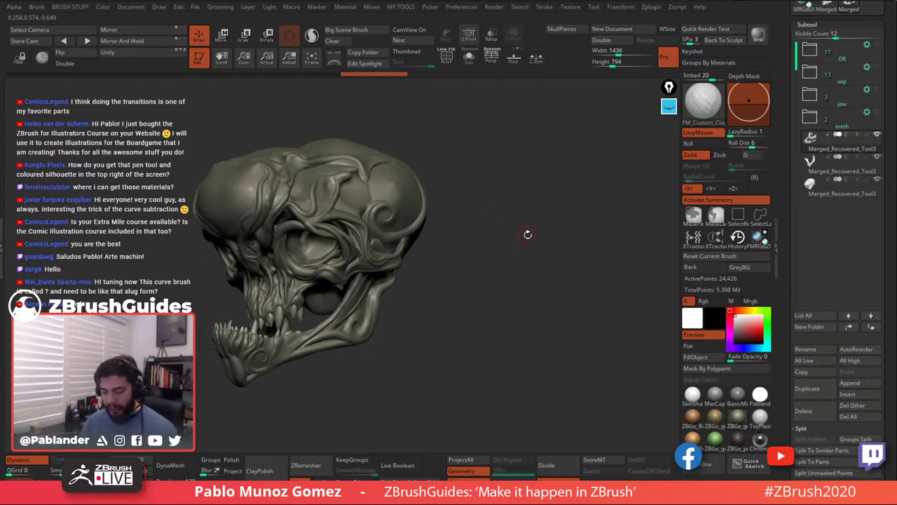
{"action": "left_click_drag", "start_coordinate": [528, 234], "coordinate": [530, 246]}
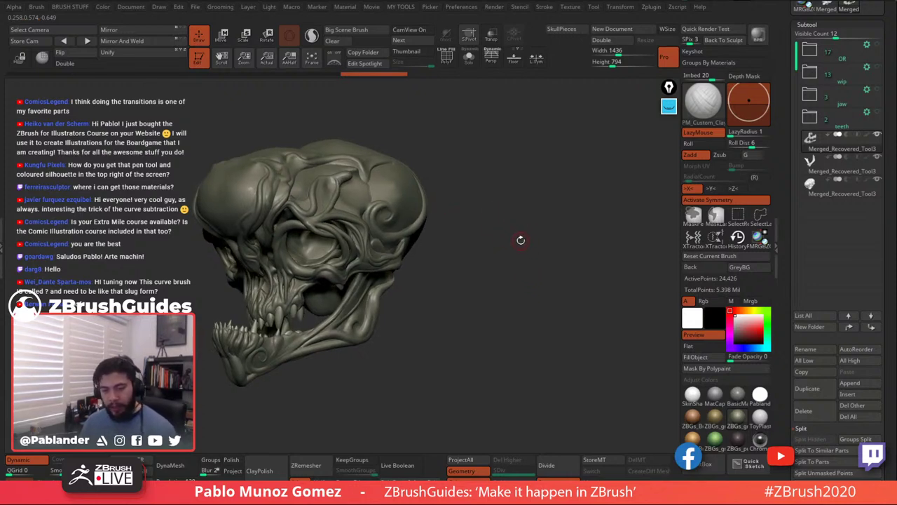
Switch to the Merged_Recovered_Tool1_1 tool, shift it beside the existing skull on the canvas, and return to the Merged_Recovered_Tool3 tool.
{"action": "scroll", "coordinate": [827, 77], "scroll_direction": "up", "scroll_amount": 3}
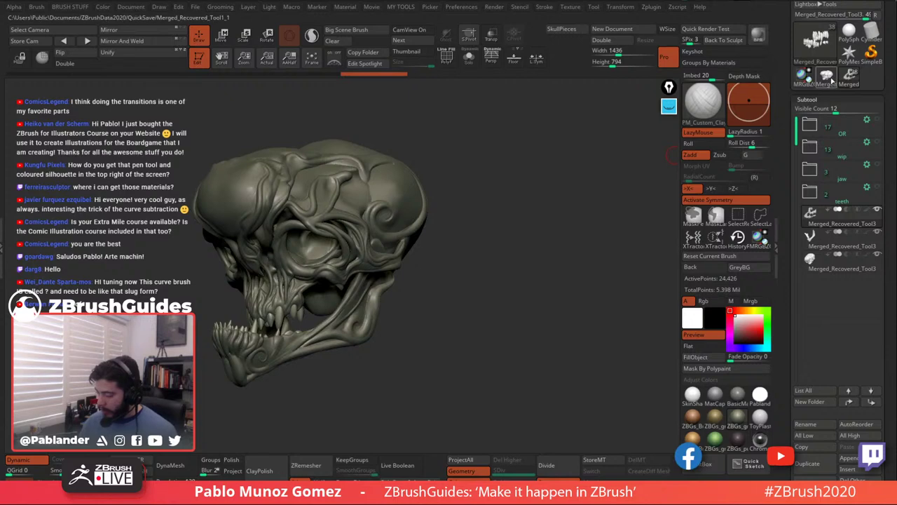
{"action": "left_click", "coordinate": [832, 80]}
{"action": "left_click_drag", "start_coordinate": [474, 253], "coordinate": [635, 241], "text": "alt"}
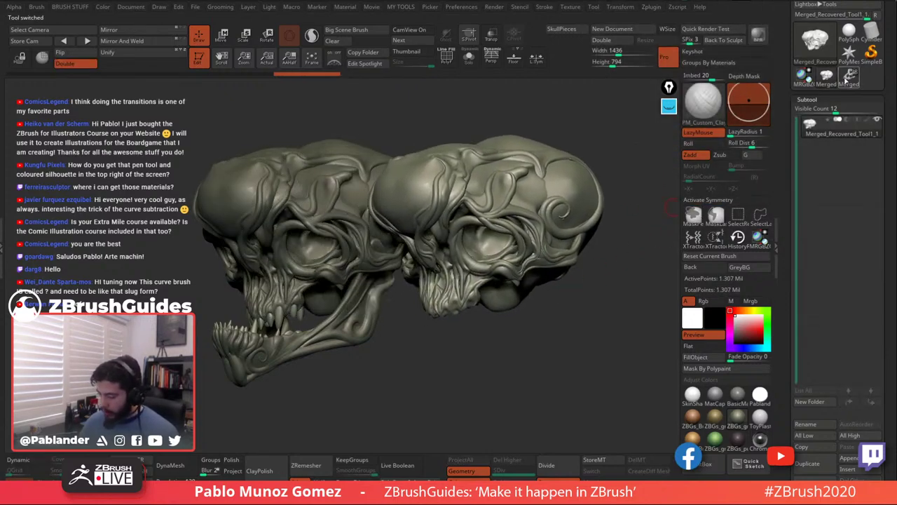
{"action": "left_click", "coordinate": [850, 79]}
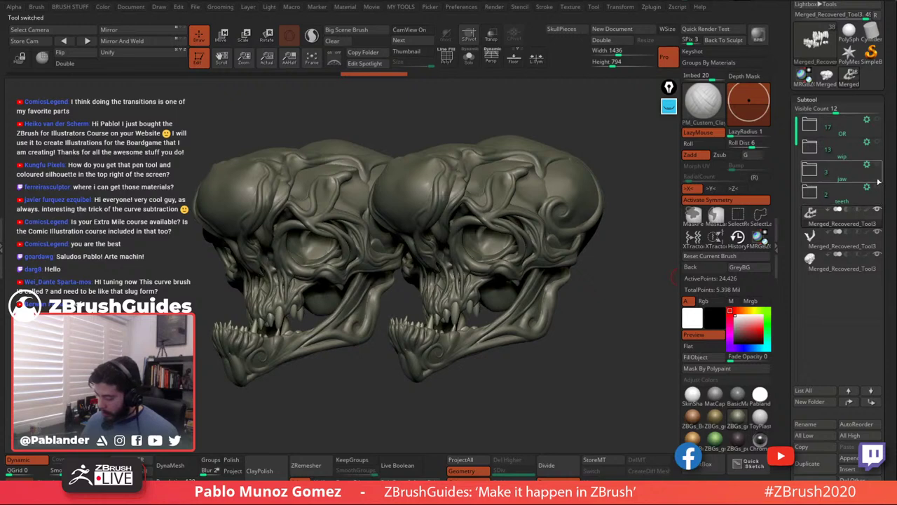
Select the extract1_copy2 subtool, space the active skull further from the skull beside it, and activate the on-screen annotation pen.
{"action": "left_click", "coordinate": [878, 188]}
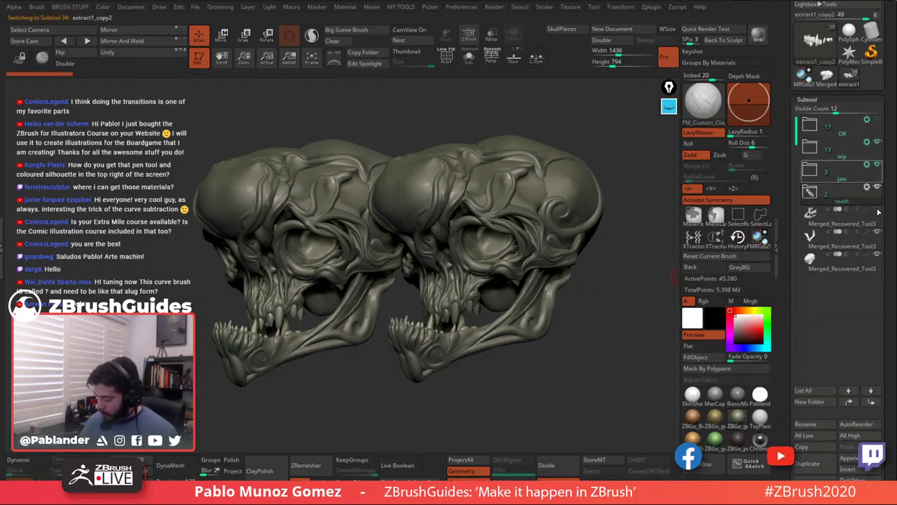
{"action": "left_click_drag", "start_coordinate": [589, 333], "coordinate": [616, 320]}
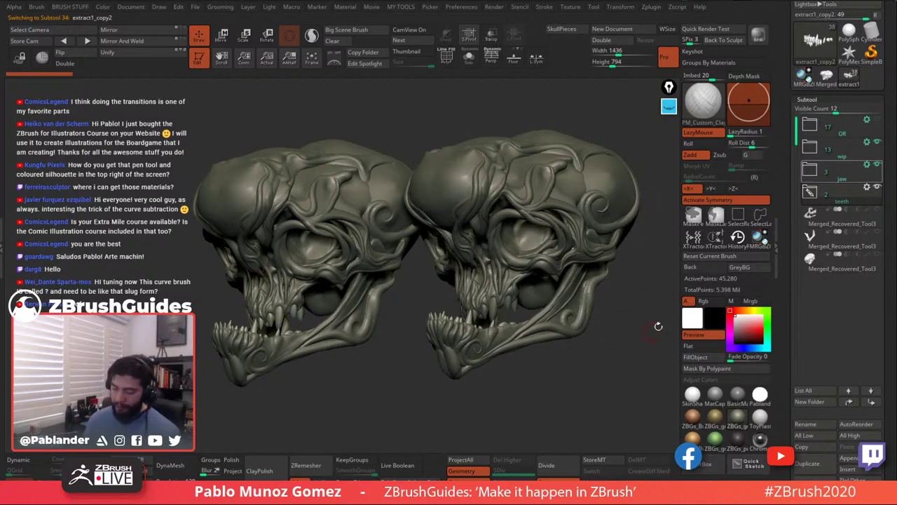
{"action": "left_click", "coordinate": [668, 106]}
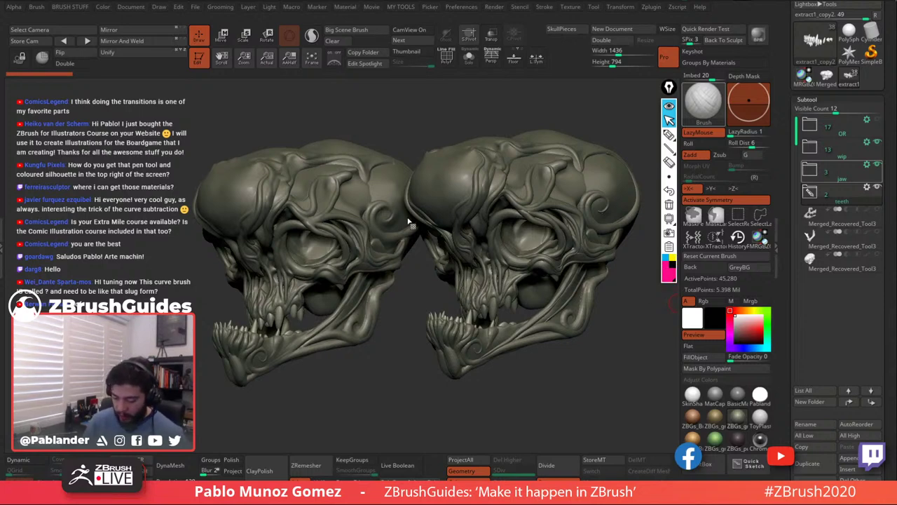
{"action": "left_click", "coordinate": [668, 176]}
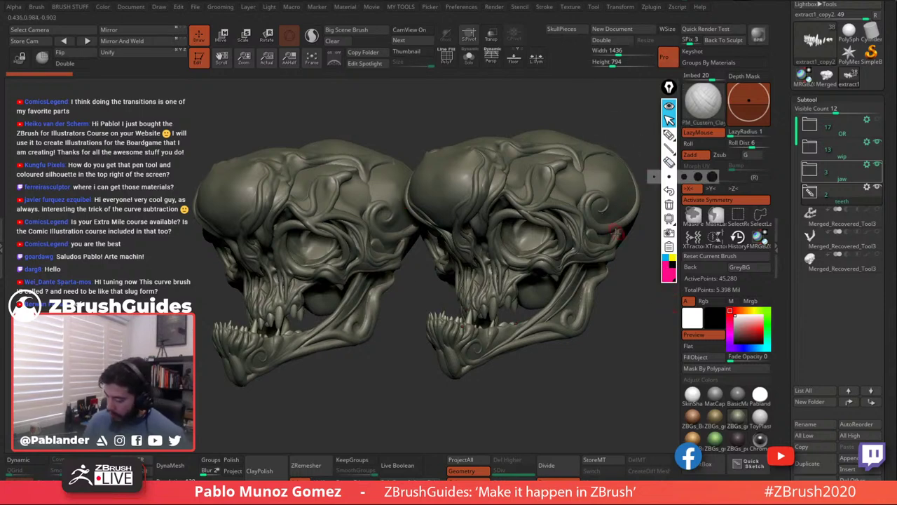
{"action": "left_click", "coordinate": [669, 133]}
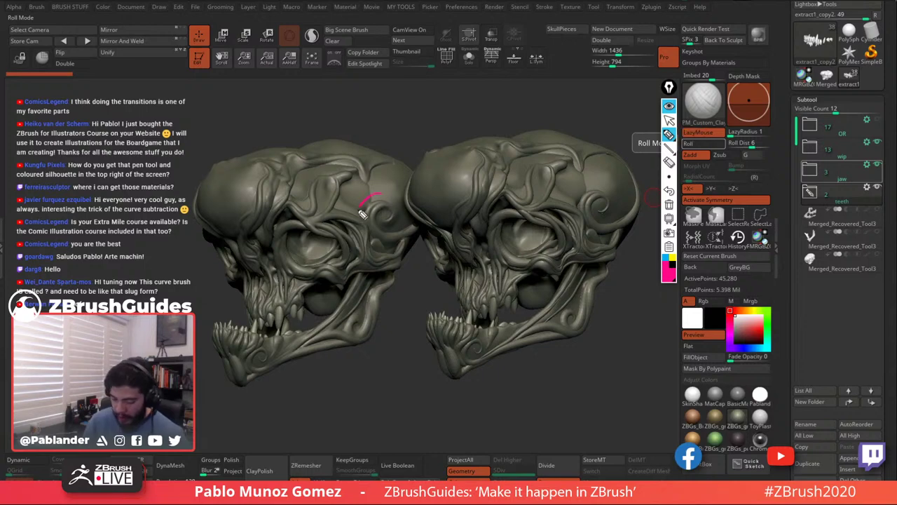
Circle the matching spiral at the rear, the forehead strands and the crown detail on both skulls with the annotation pen.
{"action": "left_click_drag", "start_coordinate": [363, 214], "coordinate": [366, 209]}
{"action": "mouse_move", "coordinate": [578, 204]}
{"action": "left_mouse_down"}
{"action": "mouse_move", "coordinate": [632, 228]}
{"action": "mouse_move", "coordinate": [617, 199]}
{"action": "left_mouse_up"}
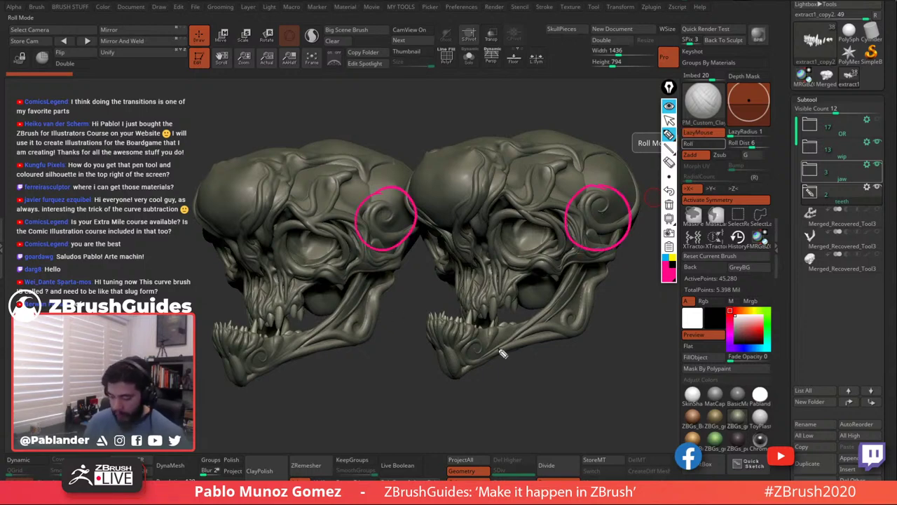
{"action": "mouse_move", "coordinate": [480, 158]}
{"action": "left_mouse_down"}
{"action": "mouse_move", "coordinate": [488, 200]}
{"action": "mouse_move", "coordinate": [473, 155]}
{"action": "left_mouse_up"}
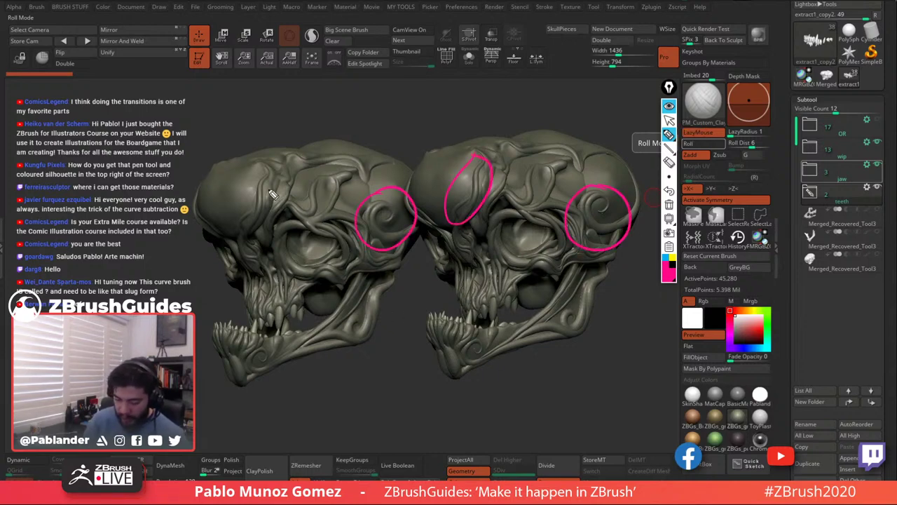
{"action": "mouse_move", "coordinate": [261, 175]}
{"action": "left_mouse_down"}
{"action": "mouse_move", "coordinate": [241, 246]}
{"action": "mouse_move", "coordinate": [258, 174]}
{"action": "left_mouse_up"}
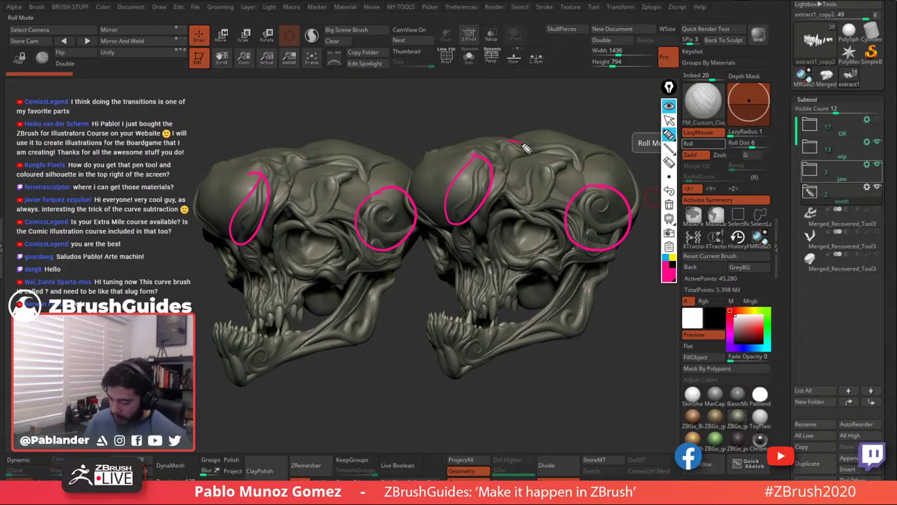
{"action": "left_click_drag", "start_coordinate": [523, 144], "coordinate": [503, 144]}
{"action": "left_click_drag", "start_coordinate": [283, 148], "coordinate": [279, 156]}
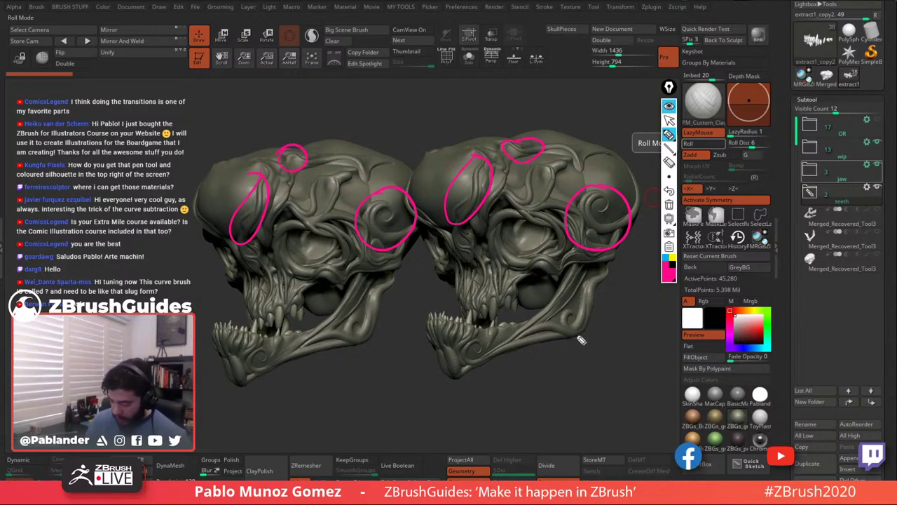
Circle the matching areas at the rear of the jaw, along the lower jaw and beside the eye socket on both skulls.
{"action": "mouse_move", "coordinate": [589, 322]}
{"action": "left_mouse_down"}
{"action": "mouse_move", "coordinate": [582, 294]}
{"action": "mouse_move", "coordinate": [579, 320]}
{"action": "left_mouse_up"}
{"action": "mouse_move", "coordinate": [367, 289]}
{"action": "left_mouse_down"}
{"action": "mouse_move", "coordinate": [374, 328]}
{"action": "mouse_move", "coordinate": [369, 290]}
{"action": "left_mouse_up"}
{"action": "left_click_drag", "start_coordinate": [307, 329], "coordinate": [308, 331]}
{"action": "left_click_drag", "start_coordinate": [512, 327], "coordinate": [516, 330]}
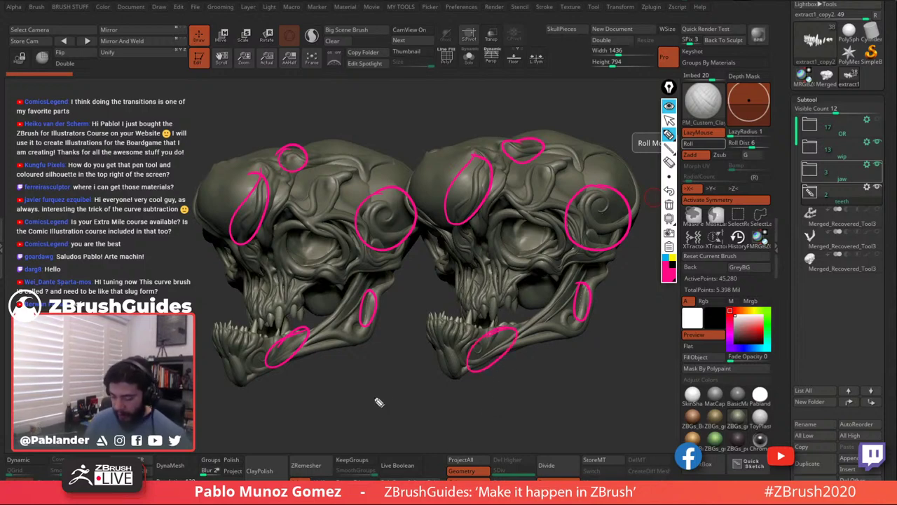
{"action": "left_click_drag", "start_coordinate": [293, 252], "coordinate": [277, 244]}
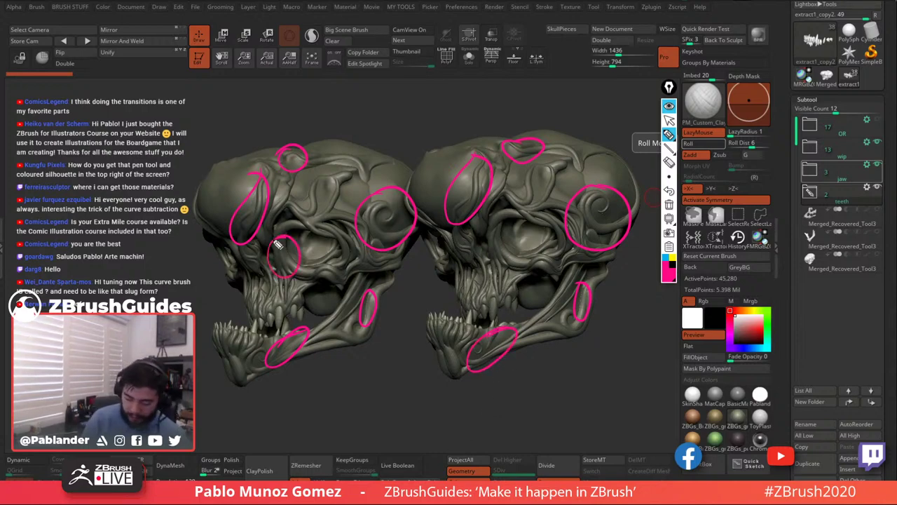
{"action": "left_click_drag", "start_coordinate": [502, 237], "coordinate": [475, 253]}
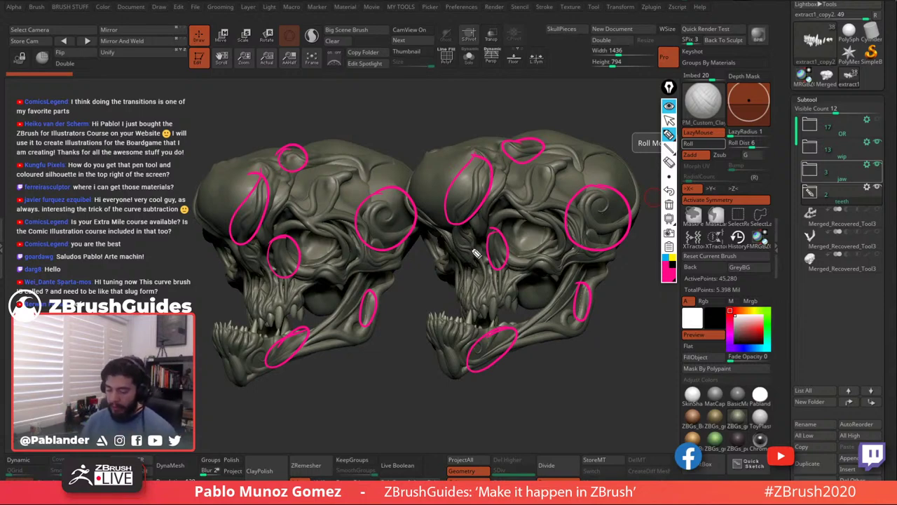
Reselect the Merged_Recovered_Tool3 teeth subtool and clear the extra skull from the canvas, leaving one skull in three-quarter view.
{"action": "left_click", "coordinate": [668, 106]}
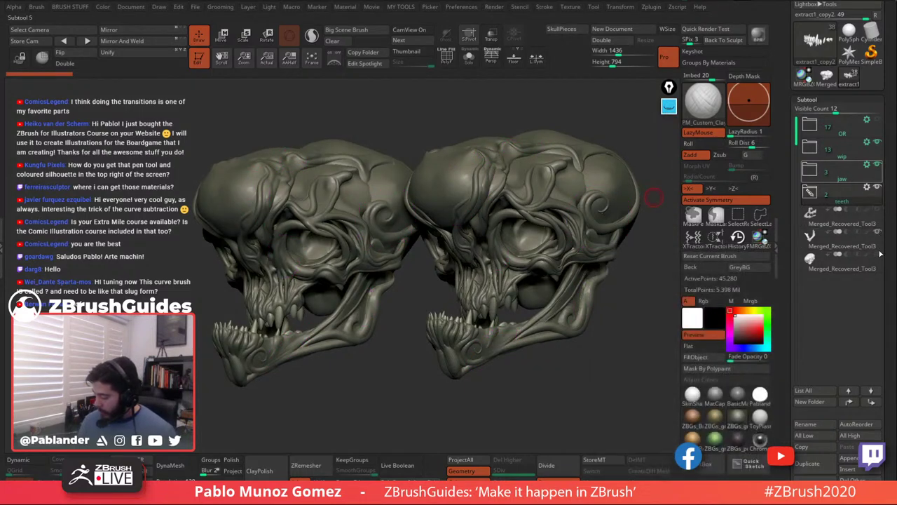
{"action": "left_click", "coordinate": [870, 222]}
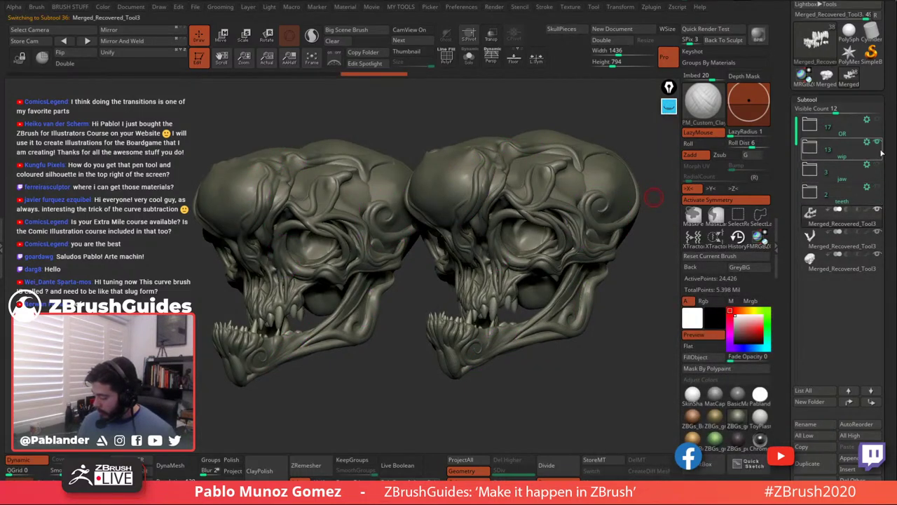
{"action": "left_click_drag", "start_coordinate": [569, 351], "coordinate": [598, 334]}
{"action": "left_click_drag", "start_coordinate": [619, 285], "coordinate": [650, 111]}
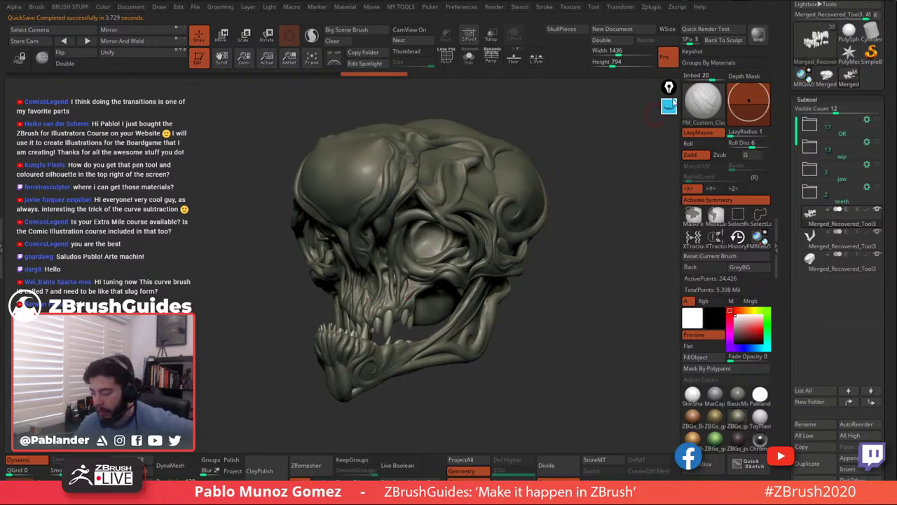
Bring back the annotation pen's overlay and erase all the circles drawn over the skull.
{"action": "left_click", "coordinate": [669, 105]}
{"action": "left_click", "coordinate": [669, 106]}
{"action": "left_click", "coordinate": [669, 105]}
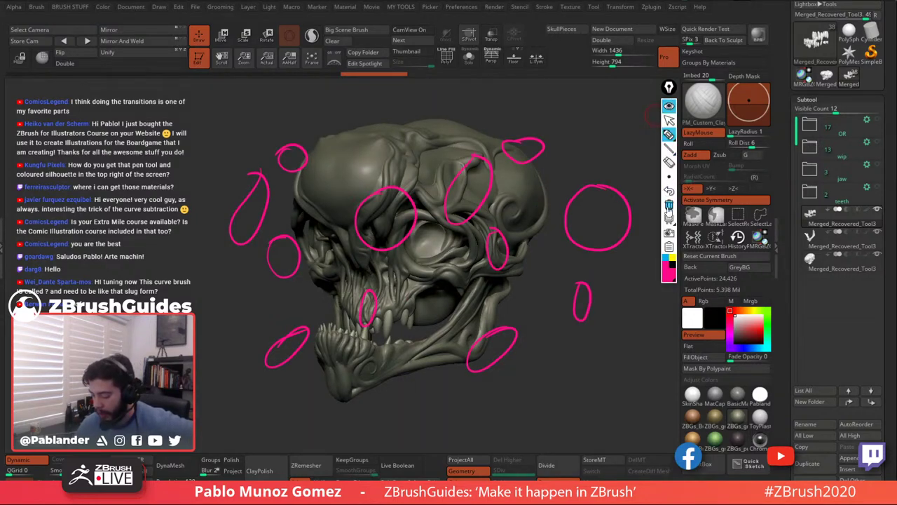
{"action": "left_click", "coordinate": [669, 208]}
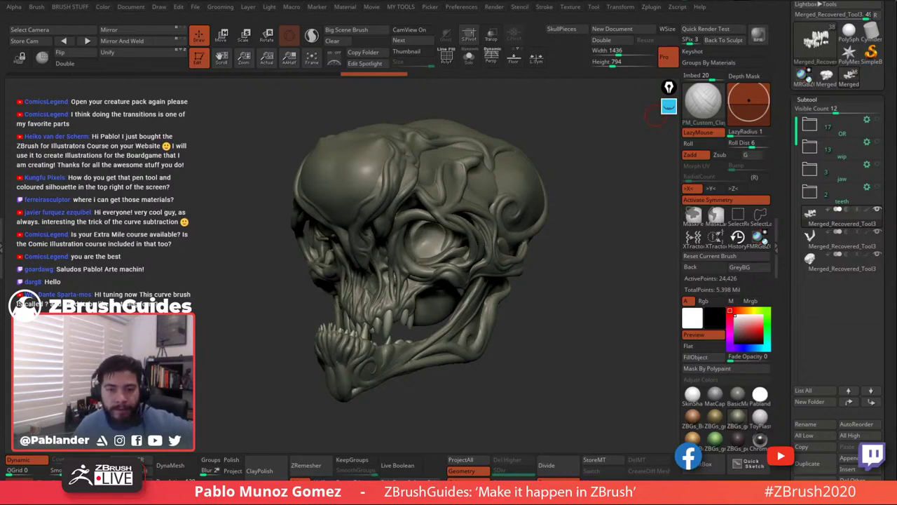
Switch to the web browser's ZBrush for illustrators intensive course page and read its price, included content, requirements and course summary.
{"action": "left_click_drag", "start_coordinate": [896, 25], "coordinate": [276, 2]}
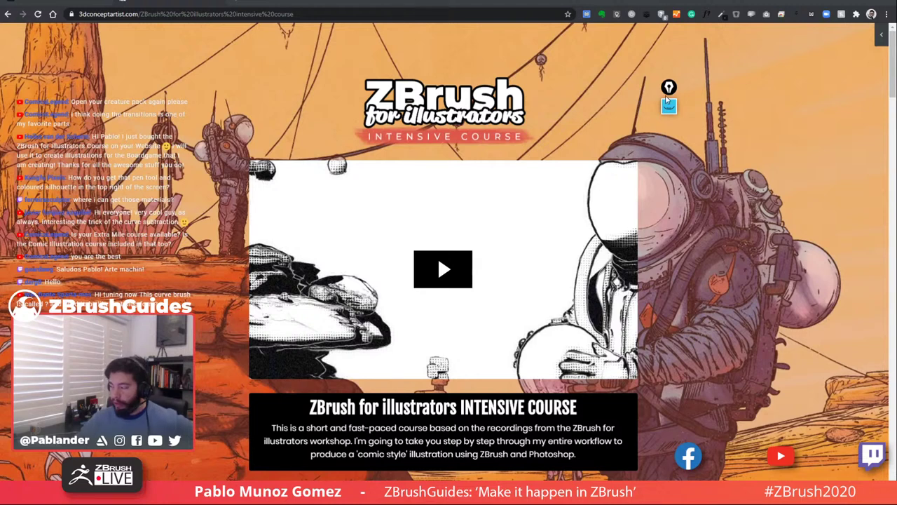
{"action": "left_click", "coordinate": [666, 97]}
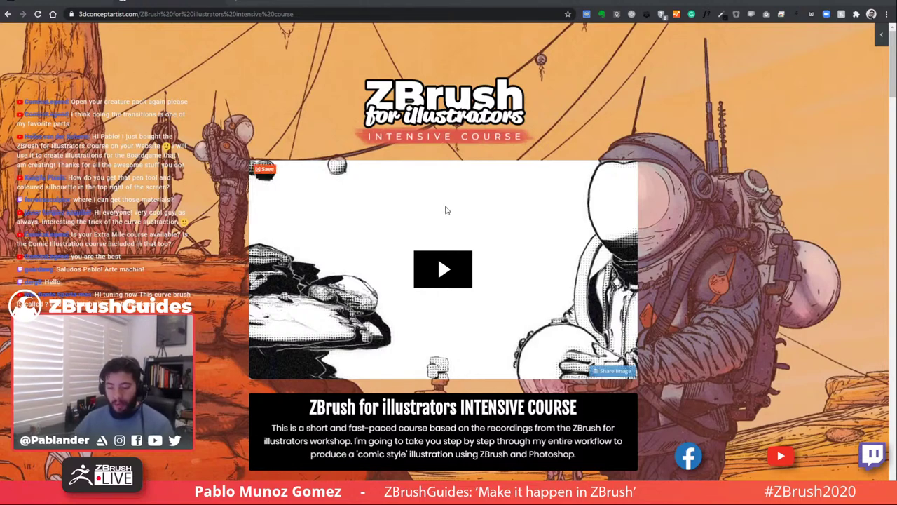
{"action": "scroll", "coordinate": [733, 202], "scroll_direction": "down", "scroll_amount": 1}
{"action": "scroll", "coordinate": [733, 202], "scroll_direction": "down", "scroll_amount": 4}
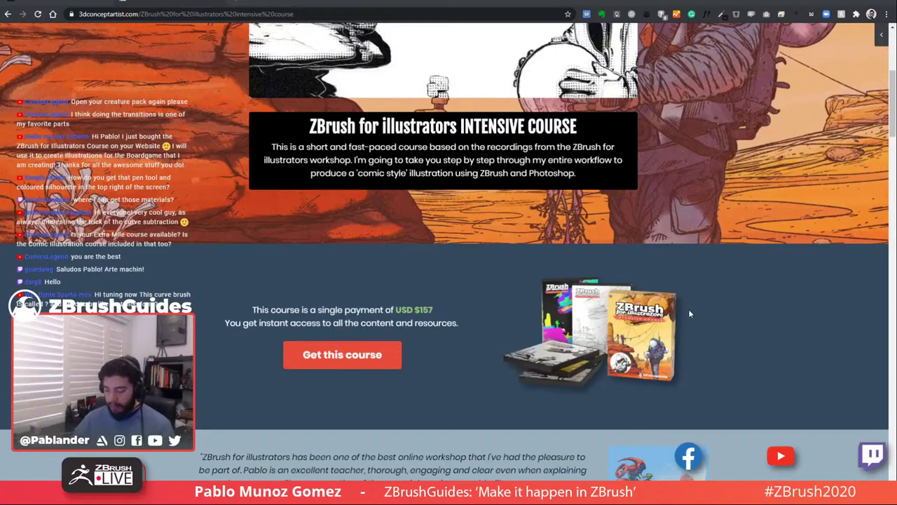
{"action": "scroll", "coordinate": [662, 287], "scroll_direction": "down", "scroll_amount": 10}
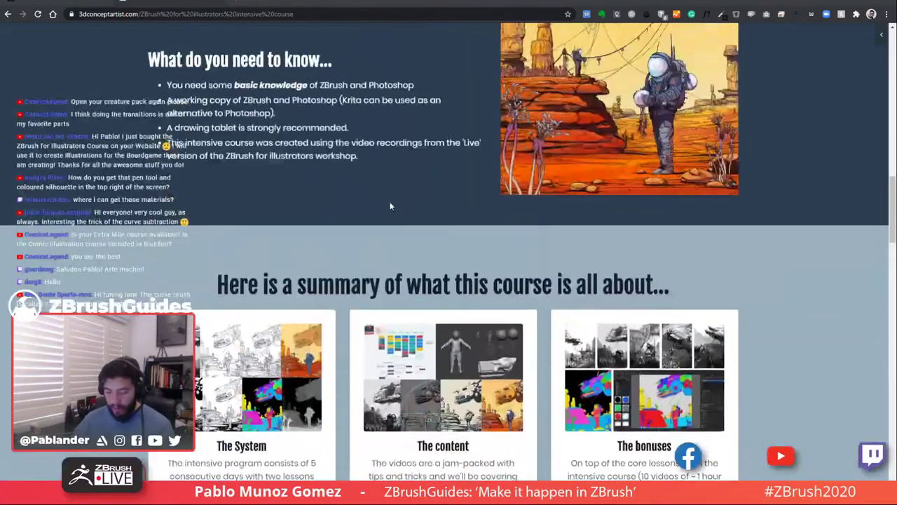
{"action": "scroll", "coordinate": [399, 193], "scroll_direction": "up", "scroll_amount": 3}
{"action": "scroll", "coordinate": [733, 183], "scroll_direction": "up", "scroll_amount": 7}
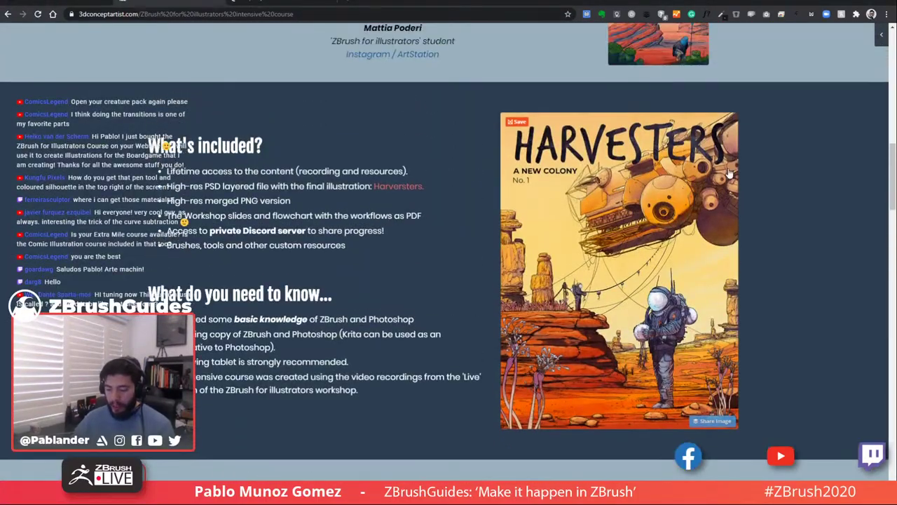
{"action": "scroll", "coordinate": [735, 175], "scroll_direction": "up", "scroll_amount": 1}
{"action": "scroll", "coordinate": [736, 176], "scroll_direction": "down", "scroll_amount": 6}
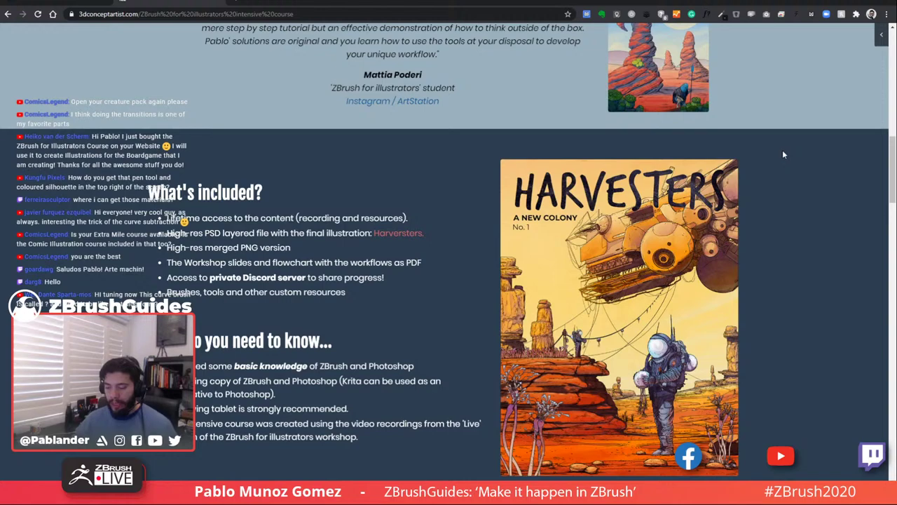
{"action": "scroll", "coordinate": [811, 172], "scroll_direction": "down", "scroll_amount": 7}
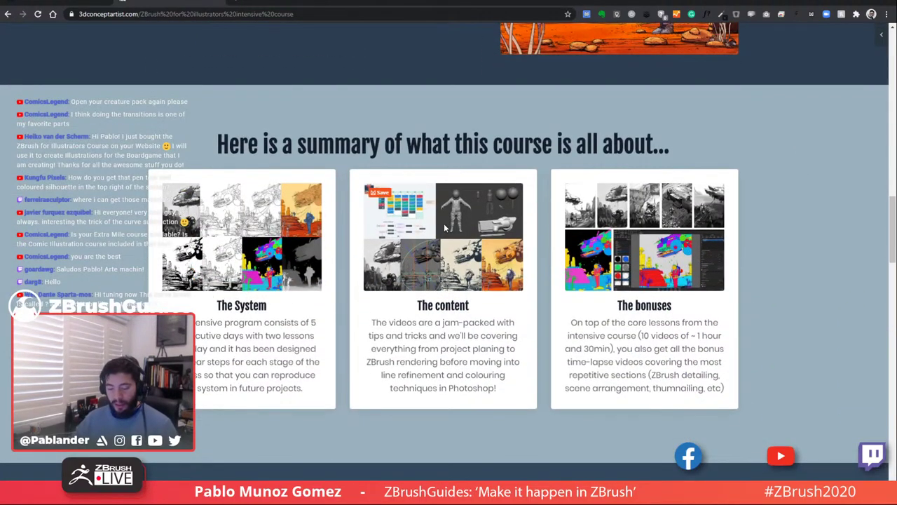
{"action": "scroll", "coordinate": [483, 291], "scroll_direction": "down", "scroll_amount": 2}
{"action": "scroll", "coordinate": [484, 291], "scroll_direction": "down", "scroll_amount": 1}
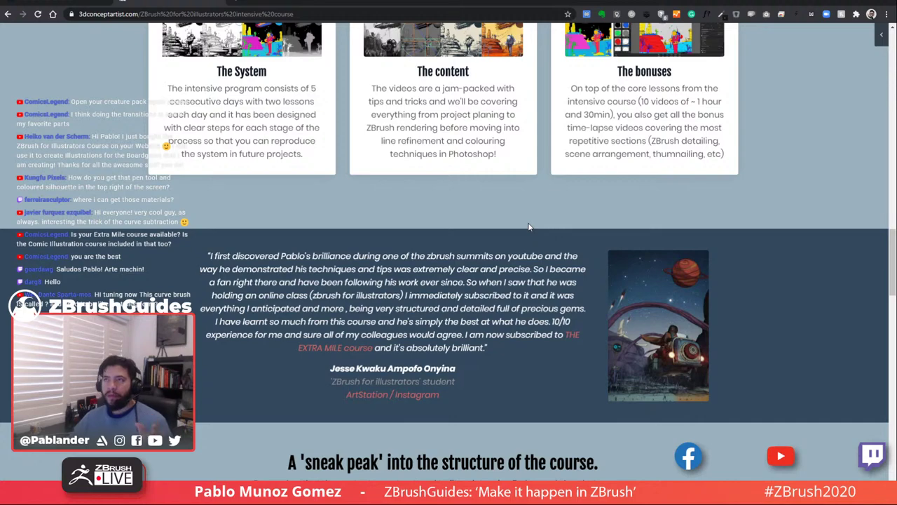
Look over the Harvesters cover art, student testimonials, quick FAQ and five-day course structure on the course page.
{"action": "scroll", "coordinate": [539, 224], "scroll_direction": "up", "scroll_amount": 5}
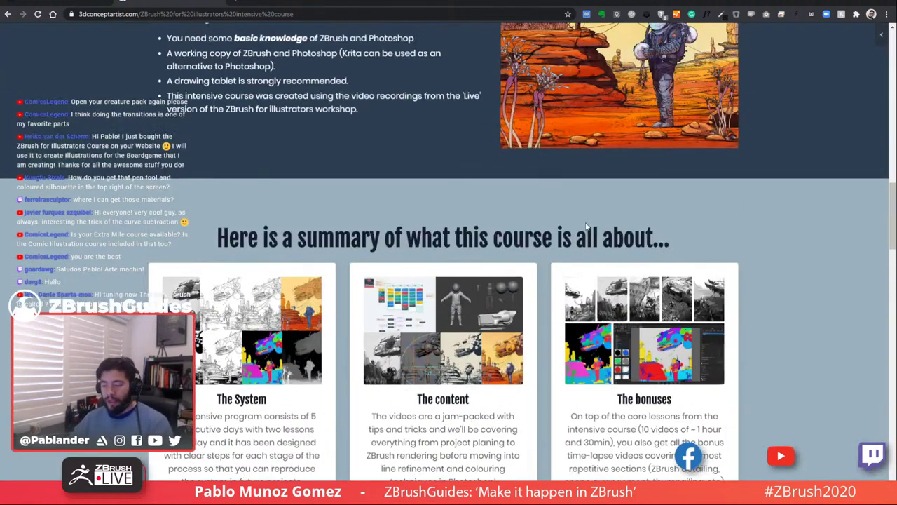
{"action": "scroll", "coordinate": [586, 225], "scroll_direction": "up", "scroll_amount": 3}
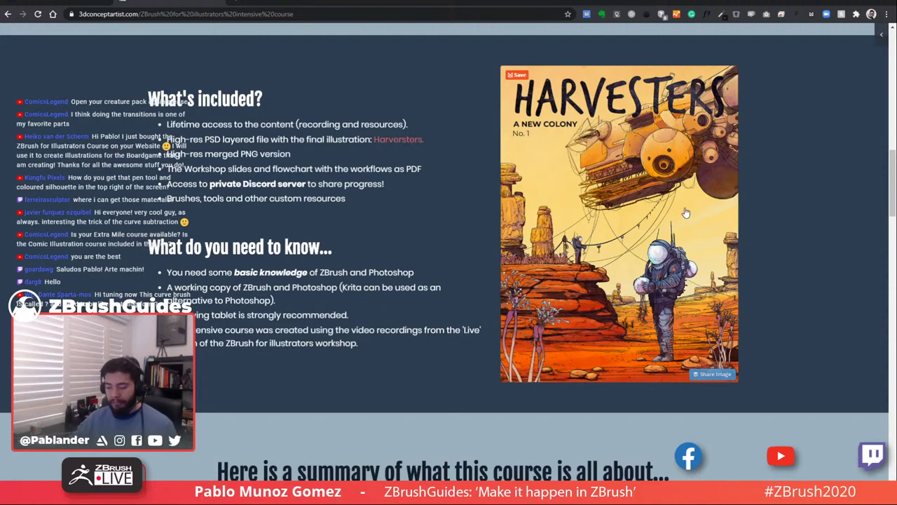
{"action": "scroll", "coordinate": [752, 204], "scroll_direction": "down", "scroll_amount": 10}
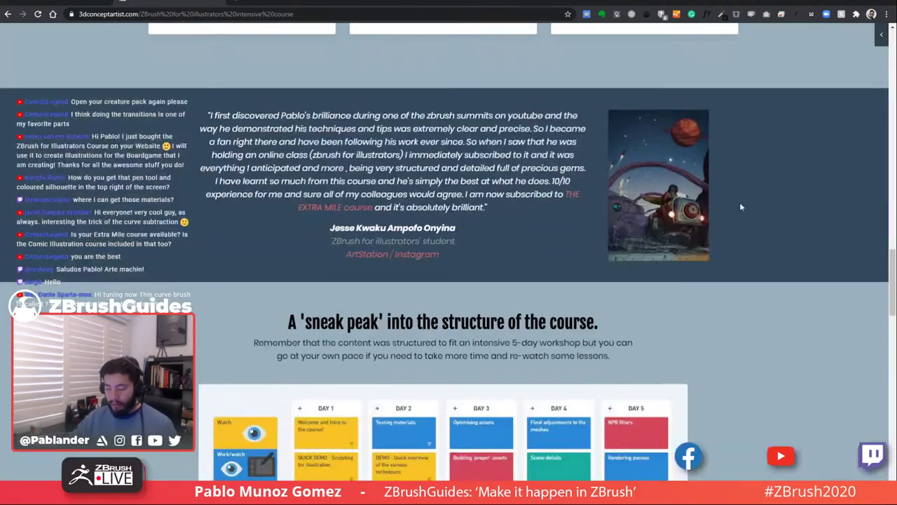
{"action": "scroll", "coordinate": [749, 206], "scroll_direction": "up", "scroll_amount": 10}
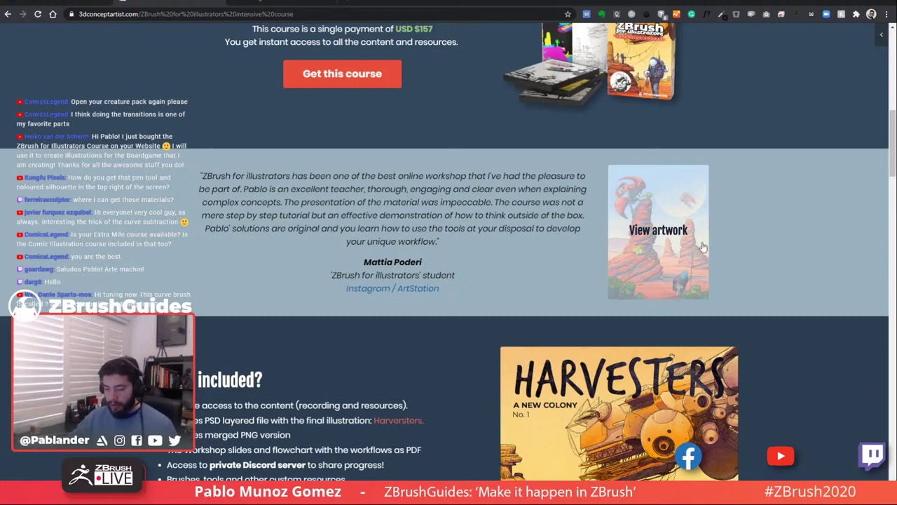
{"action": "scroll", "coordinate": [725, 264], "scroll_direction": "down", "scroll_amount": 10}
{"action": "scroll", "coordinate": [725, 263], "scroll_direction": "down", "scroll_amount": 5}
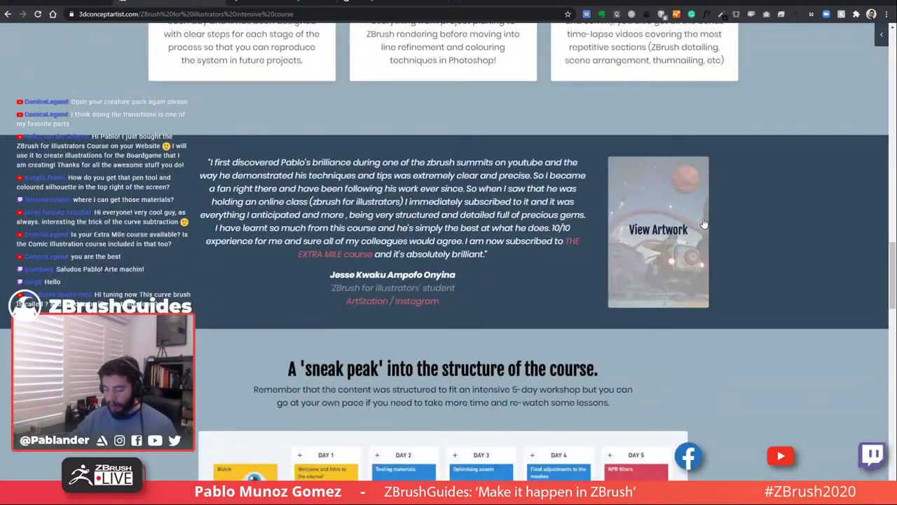
{"action": "scroll", "coordinate": [743, 218], "scroll_direction": "down", "scroll_amount": 3}
{"action": "scroll", "coordinate": [735, 214], "scroll_direction": "down", "scroll_amount": 15}
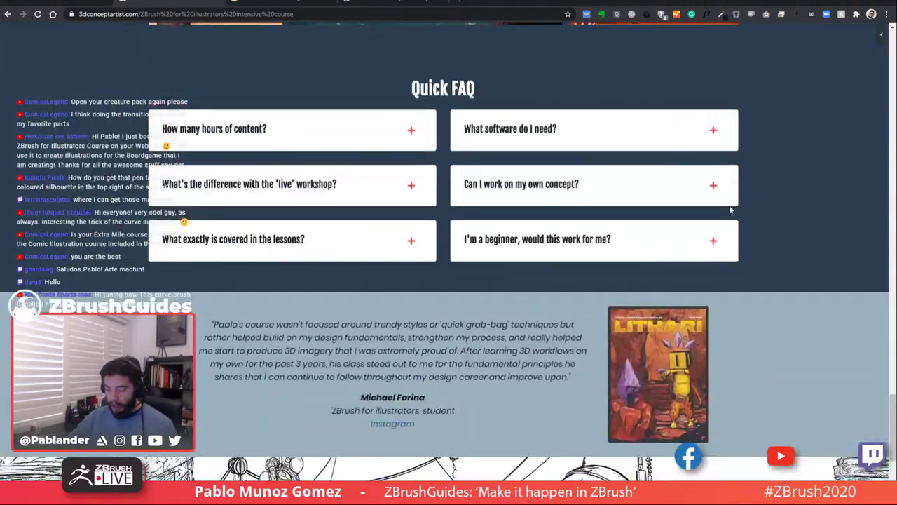
{"action": "scroll", "coordinate": [749, 224], "scroll_direction": "up", "scroll_amount": 10}
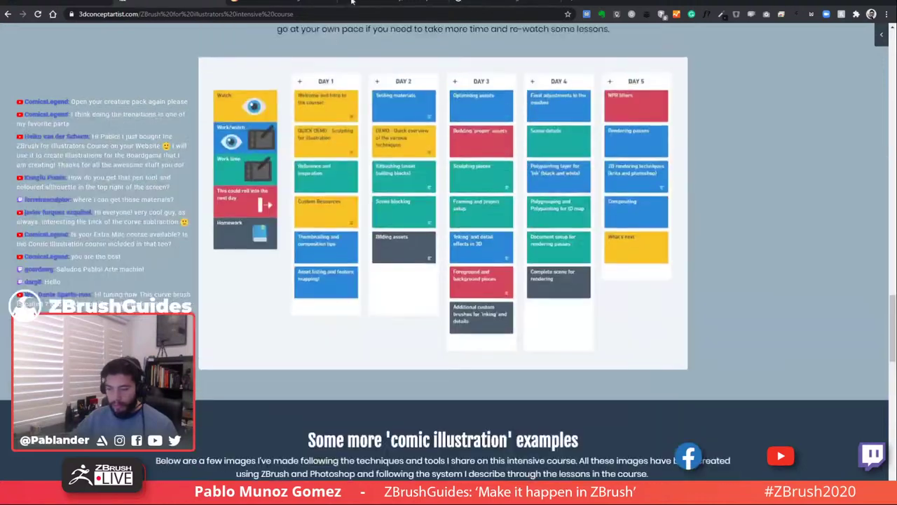
Switch to the Instagram post of a student's ZBrush for Illustrators Workshop artwork and browse through its images.
{"action": "left_click", "coordinate": [285, 4]}
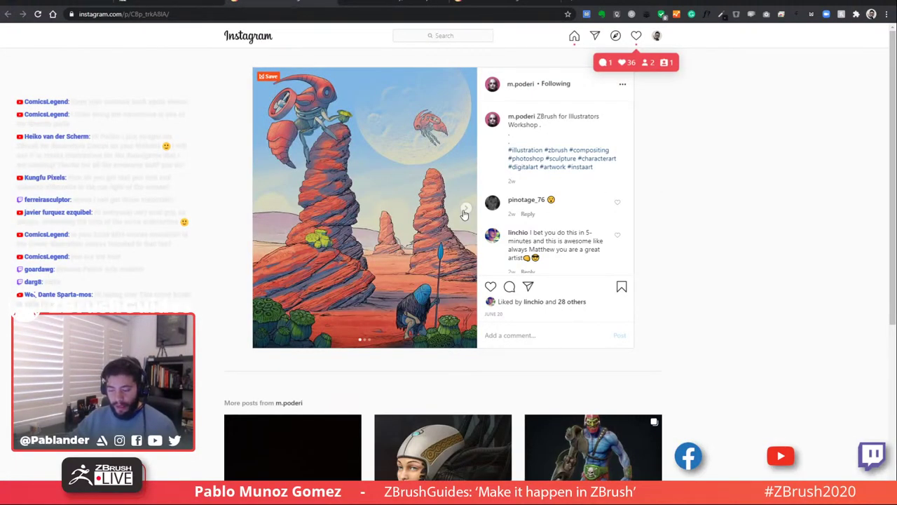
{"action": "left_click", "coordinate": [464, 211]}
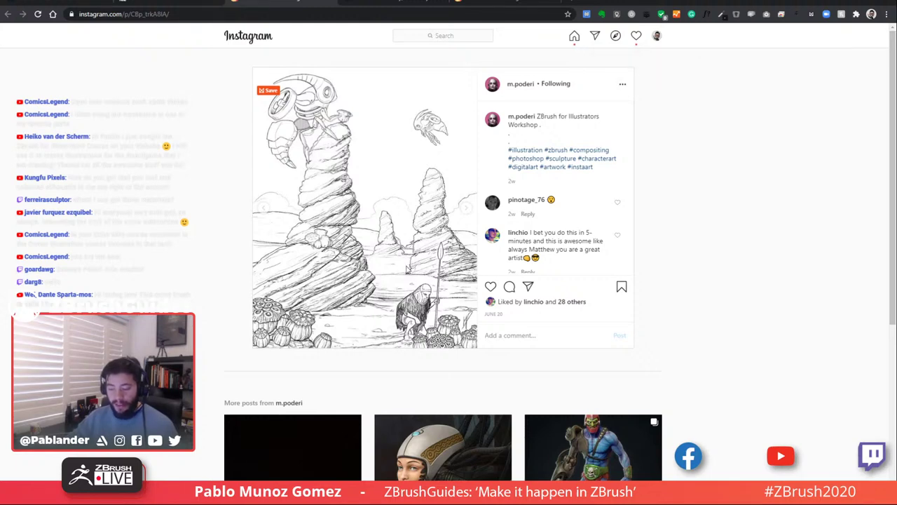
{"action": "left_click", "coordinate": [464, 209]}
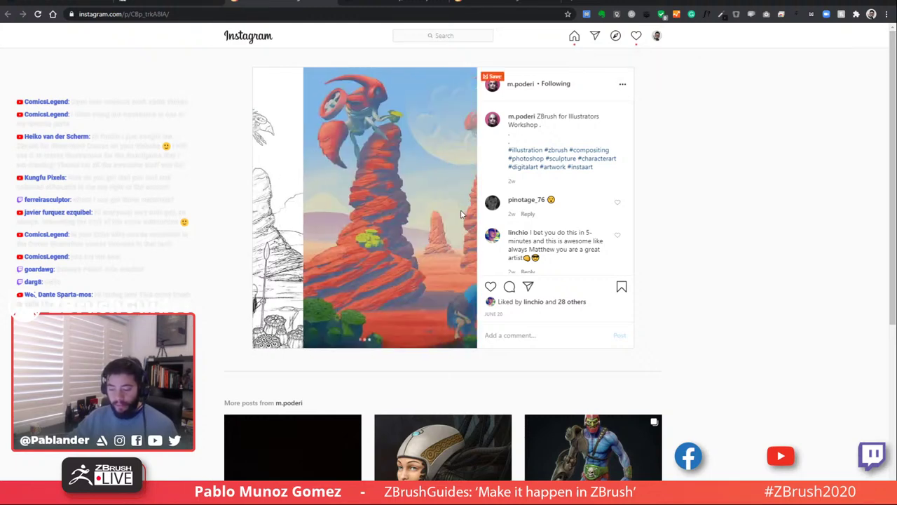
Return to the Instagram post's first image and look over the student's Bounty illustration and its monochrome renders on ArtStation.
{"action": "left_click", "coordinate": [264, 208]}
{"action": "left_click", "coordinate": [264, 208]}
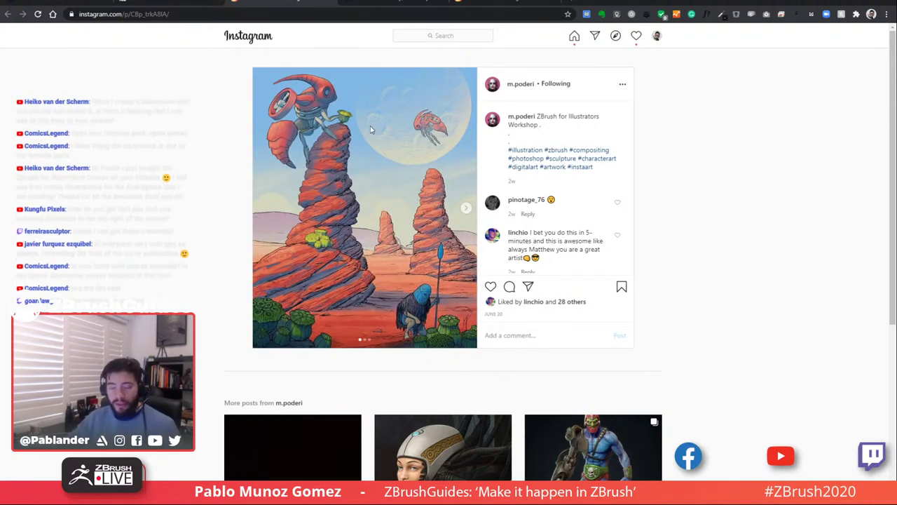
{"action": "left_click", "coordinate": [371, 2]}
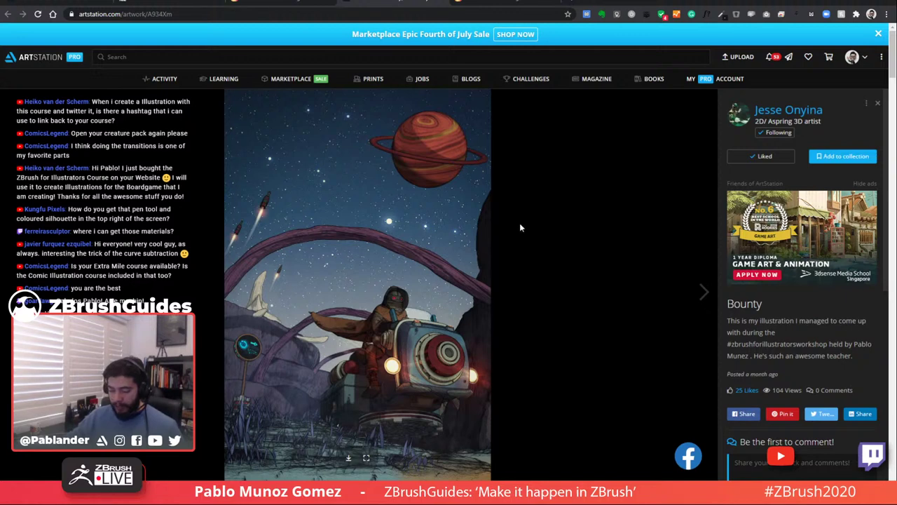
{"action": "scroll", "coordinate": [517, 220], "scroll_direction": "down", "scroll_amount": 3}
{"action": "scroll", "coordinate": [499, 205], "scroll_direction": "up", "scroll_amount": 3}
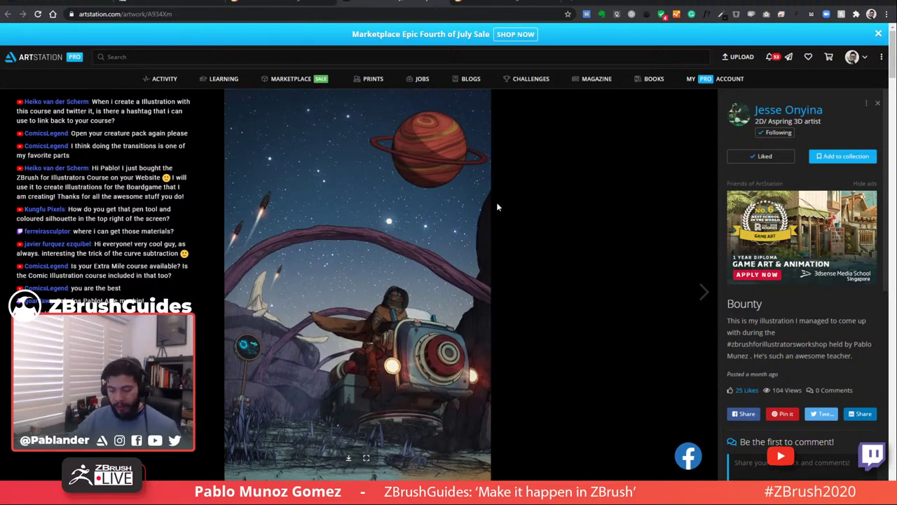
{"action": "scroll", "coordinate": [498, 202], "scroll_direction": "down", "scroll_amount": 3}
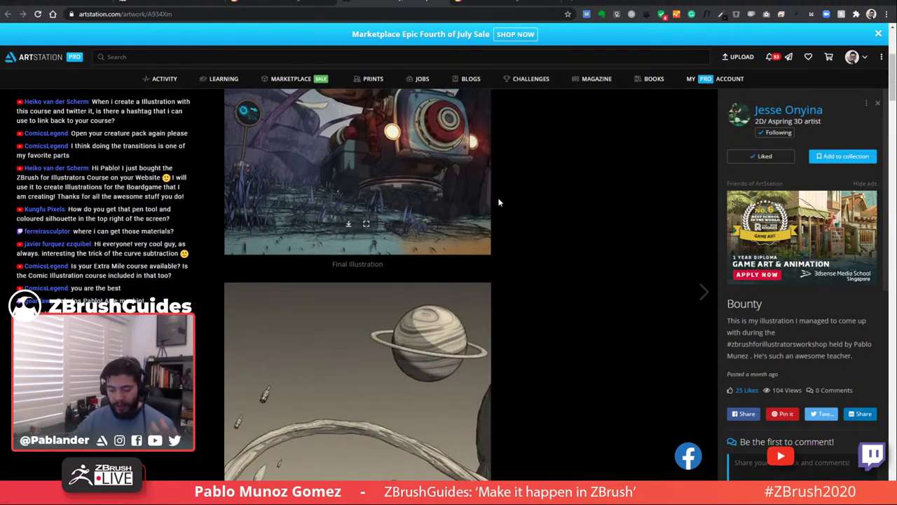
{"action": "scroll", "coordinate": [500, 191], "scroll_direction": "down", "scroll_amount": 5}
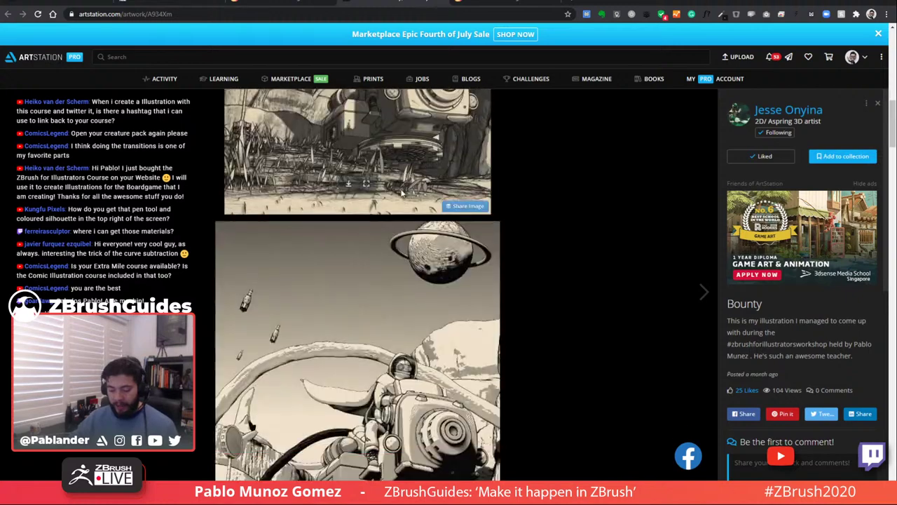
{"action": "scroll", "coordinate": [402, 193], "scroll_direction": "down", "scroll_amount": 8}
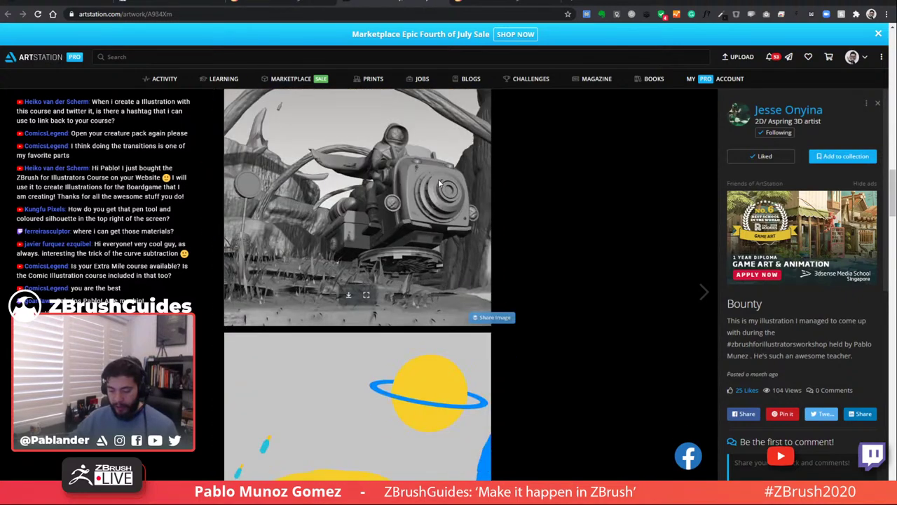
Examine the Bounty post's stage comparison, the hover vehicle and rider model views, and the rocky environment models.
{"action": "scroll", "coordinate": [438, 181], "scroll_direction": "down", "scroll_amount": 10}
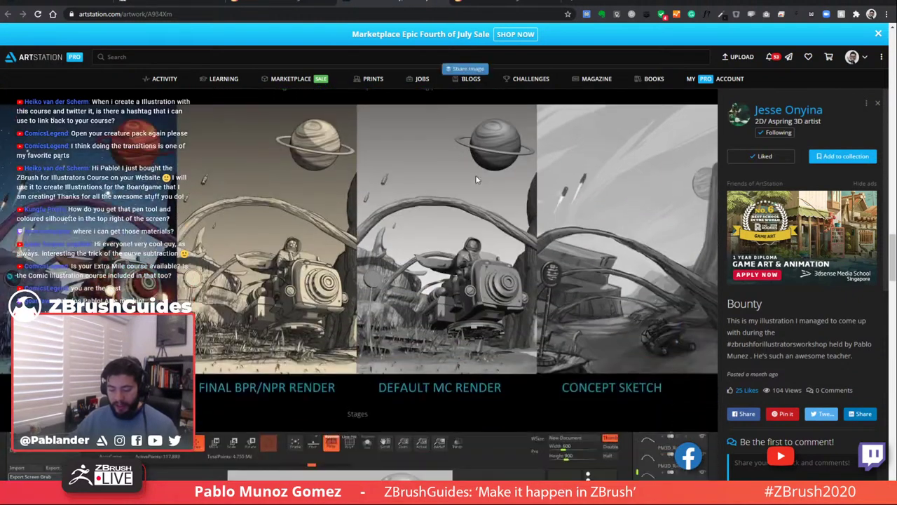
{"action": "scroll", "coordinate": [431, 179], "scroll_direction": "down", "scroll_amount": 8}
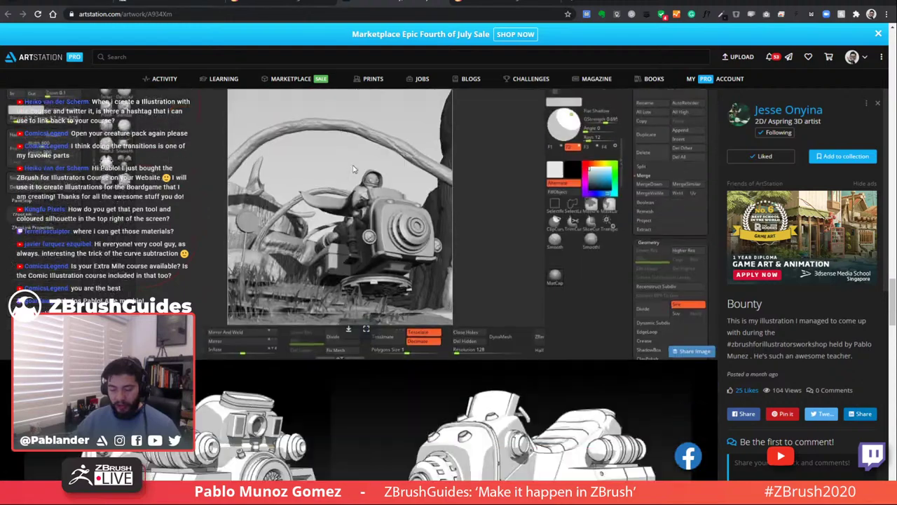
{"action": "scroll", "coordinate": [420, 171], "scroll_direction": "down", "scroll_amount": 8}
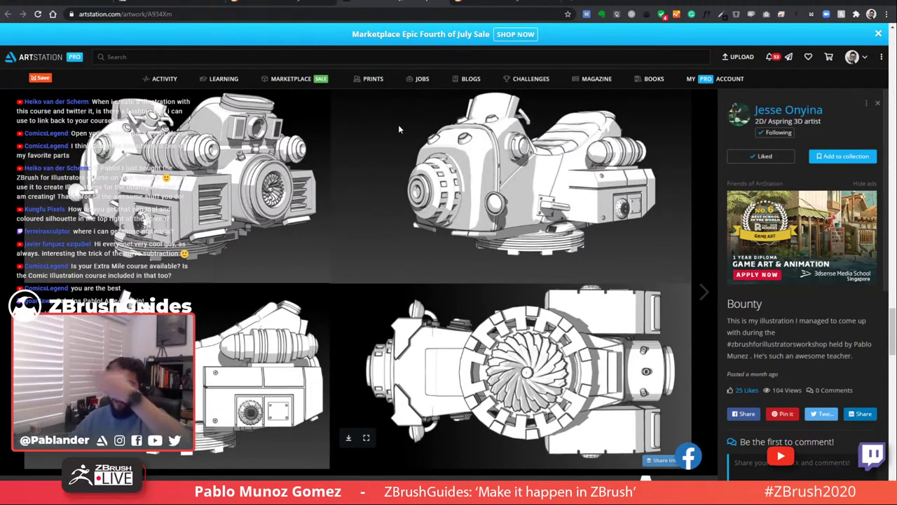
{"action": "scroll", "coordinate": [454, 133], "scroll_direction": "down", "scroll_amount": 10}
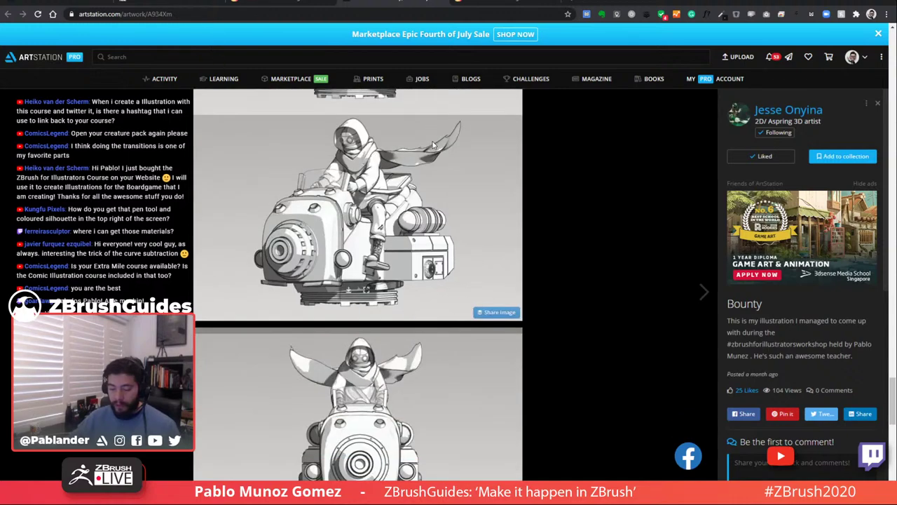
{"action": "scroll", "coordinate": [433, 143], "scroll_direction": "down", "scroll_amount": 10}
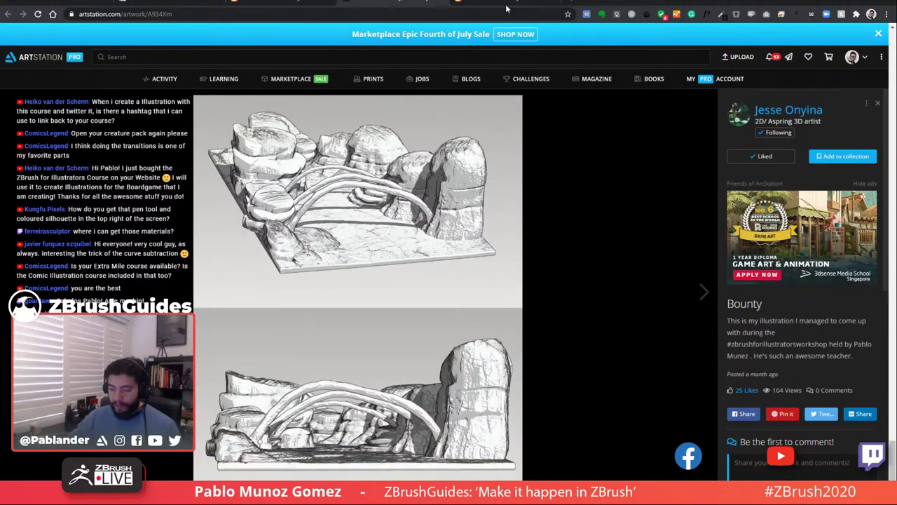
Switch to the Instagram post of the Lithari cover and browse its images from the finished cover through to the sketch.
{"action": "left_click", "coordinate": [506, 5]}
{"action": "scroll", "coordinate": [497, 127], "scroll_direction": "down", "scroll_amount": 1}
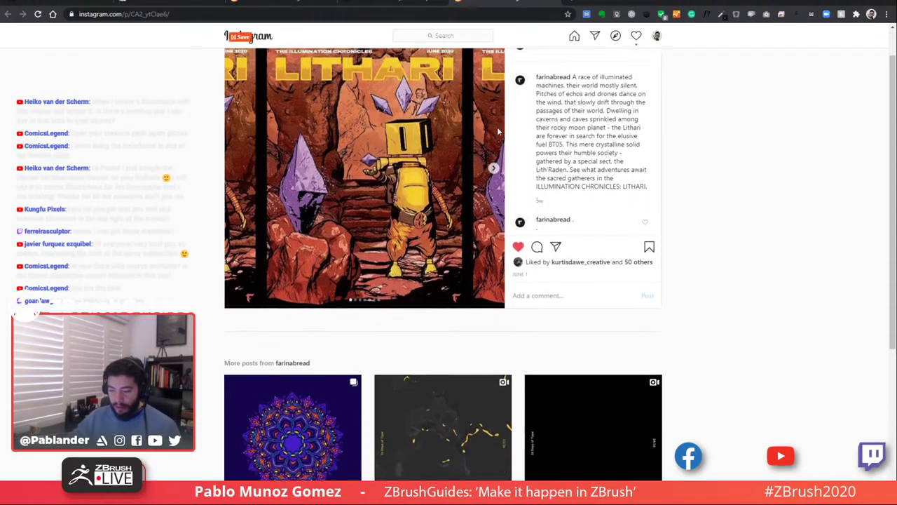
{"action": "scroll", "coordinate": [454, 155], "scroll_direction": "up", "scroll_amount": 1}
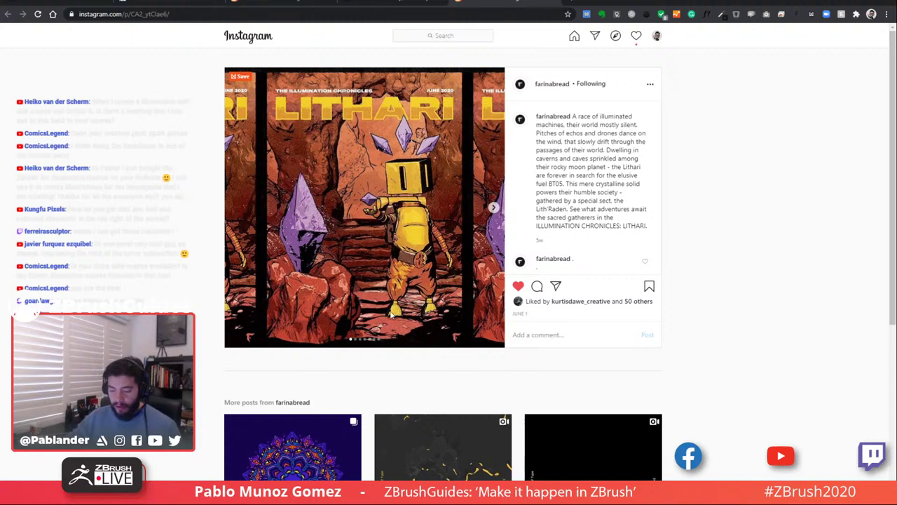
{"action": "left_click", "coordinate": [493, 207]}
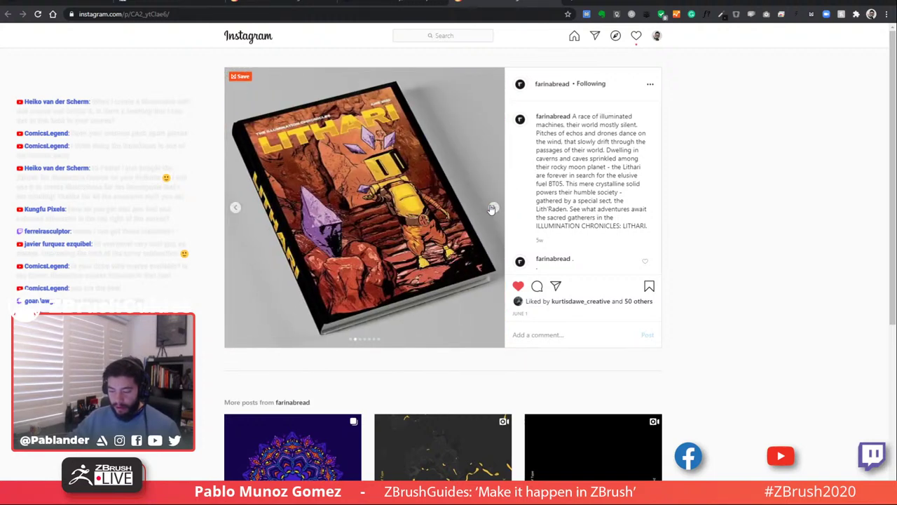
{"action": "left_click", "coordinate": [493, 207]}
{"action": "left_click", "coordinate": [494, 208]}
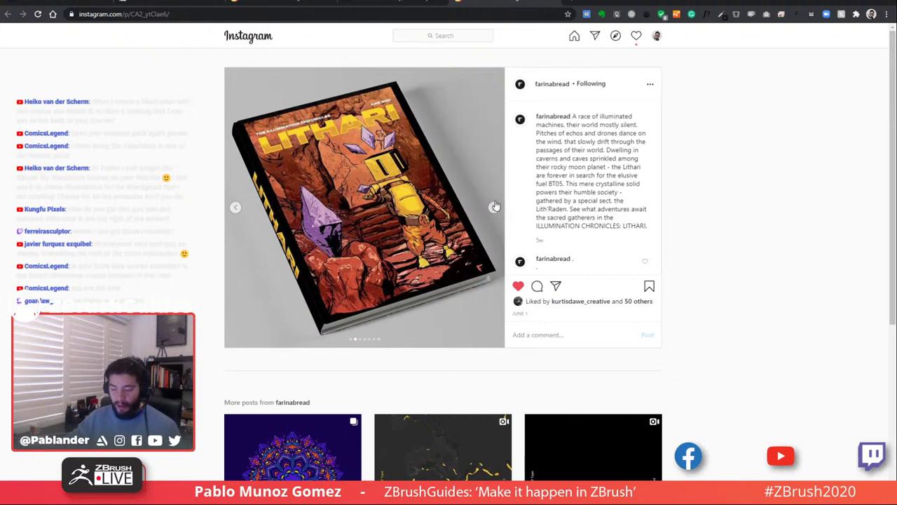
{"action": "left_click", "coordinate": [494, 207]}
{"action": "left_click", "coordinate": [494, 207]}
{"action": "left_click", "coordinate": [493, 207]}
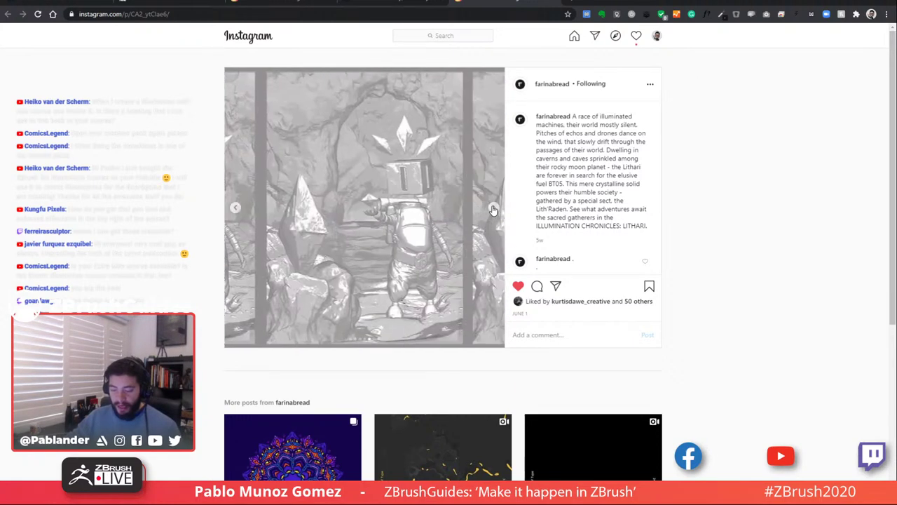
{"action": "left_click", "coordinate": [494, 207]}
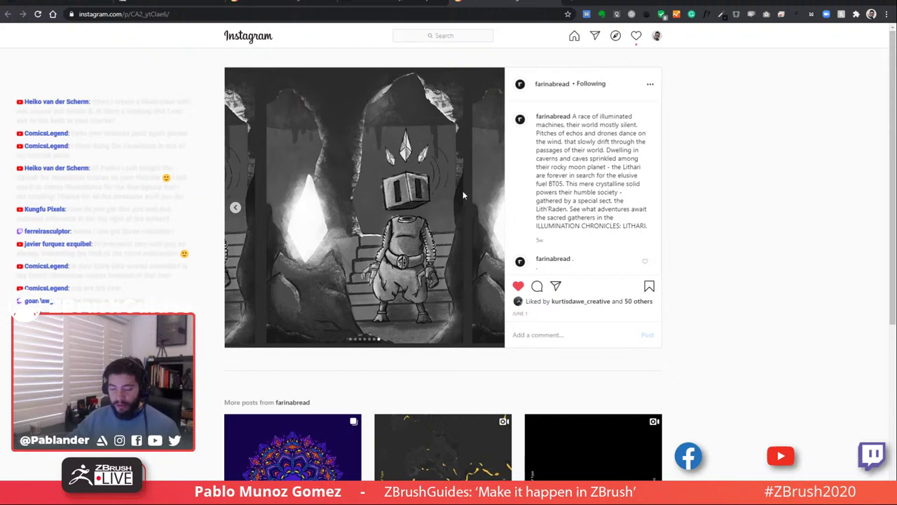
{"action": "scroll", "coordinate": [459, 229], "scroll_direction": "down", "scroll_amount": 3}
{"action": "scroll", "coordinate": [469, 224], "scroll_direction": "up", "scroll_amount": 3}
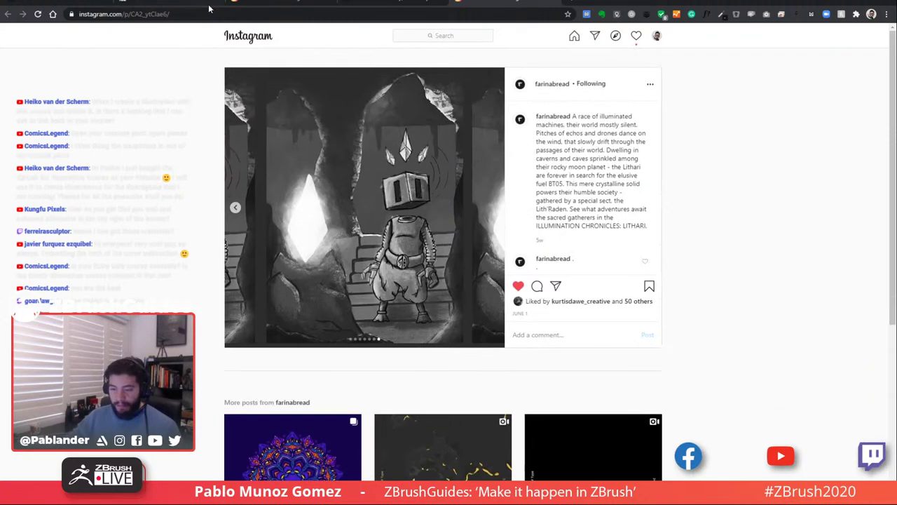
Return to the ZBrush for illustrators intensive course page and look over its extra comic illustration examples and Quick FAQ.
{"action": "left_click", "coordinate": [193, 2]}
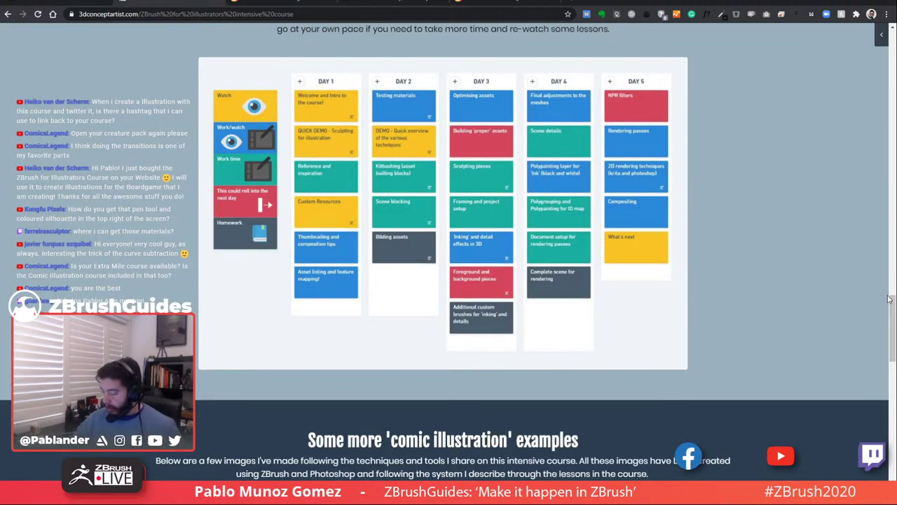
{"action": "left_click_drag", "start_coordinate": [893, 301], "coordinate": [886, 364]}
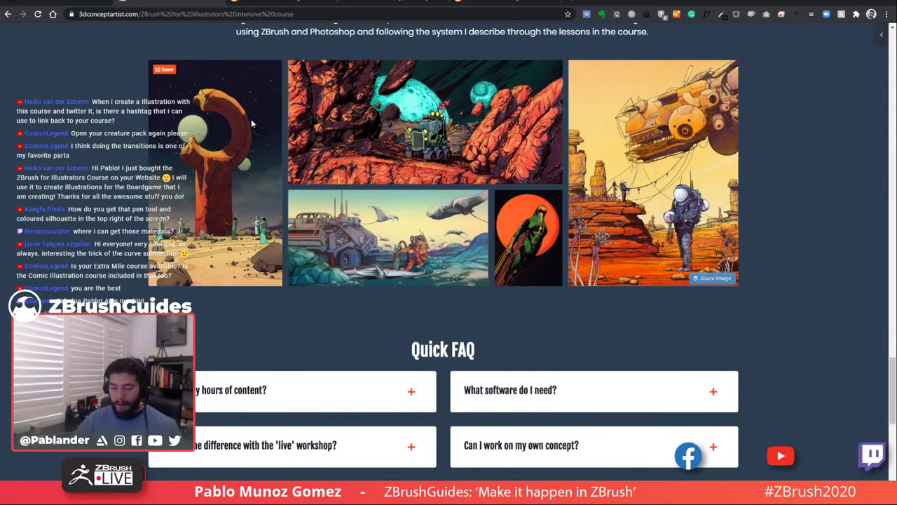
{"action": "scroll", "coordinate": [252, 123], "scroll_direction": "up", "scroll_amount": 1}
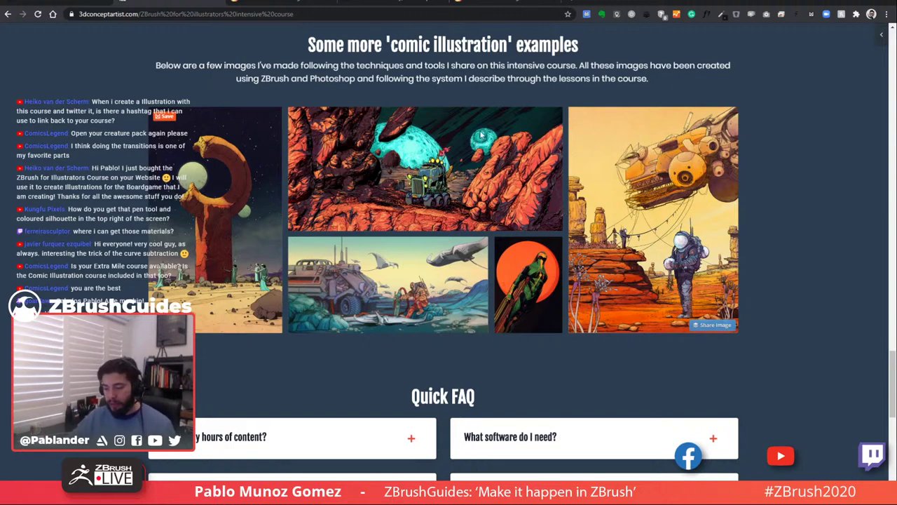
{"action": "scroll", "coordinate": [818, 314], "scroll_direction": "down", "scroll_amount": 1}
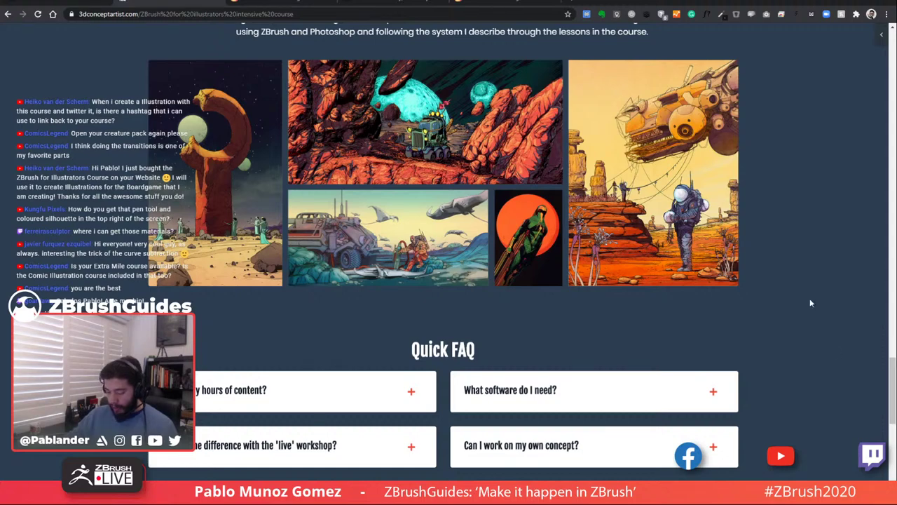
{"action": "scroll", "coordinate": [810, 300], "scroll_direction": "down", "scroll_amount": 2}
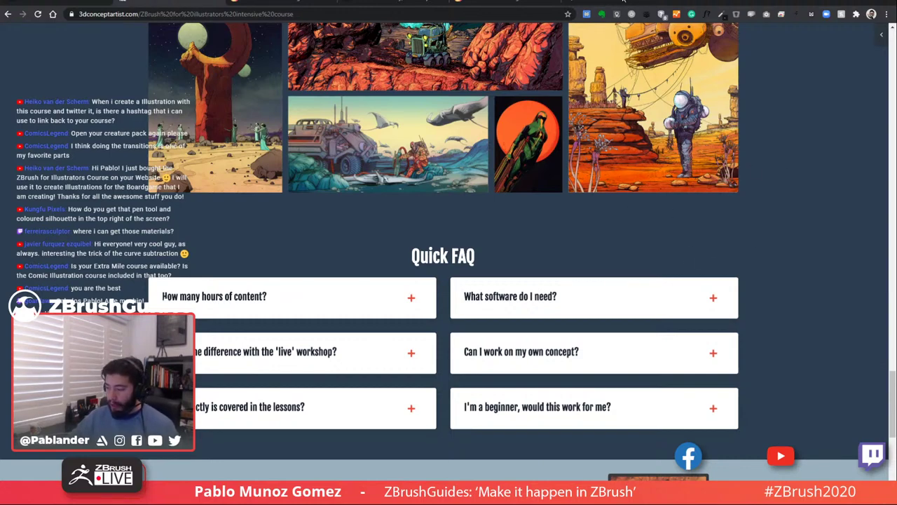
Switch back to ZBrush, turn the skull slightly in its three-quarter view and render it with BPR.
{"action": "key", "text": "alt+Tab"}
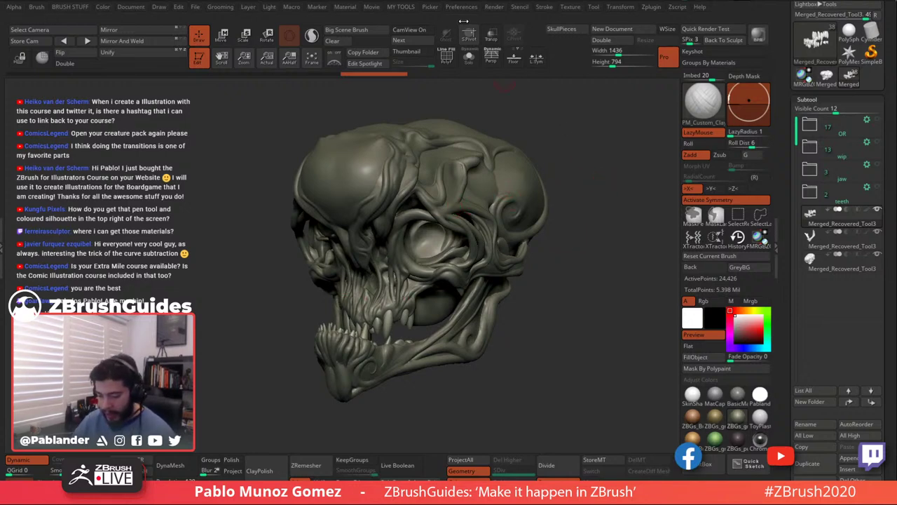
{"action": "left_click_drag", "start_coordinate": [585, 141], "coordinate": [591, 143]}
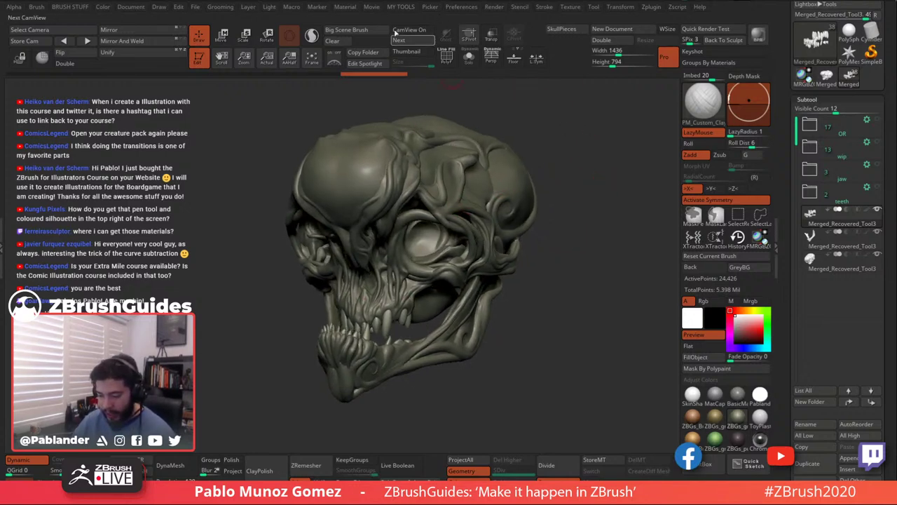
{"action": "left_click", "coordinate": [371, 8]}
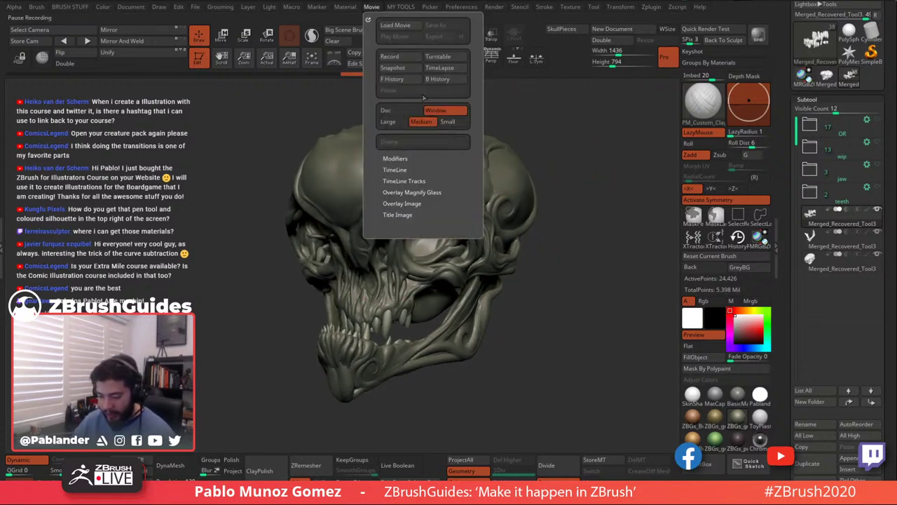
{"action": "left_click", "coordinate": [438, 57]}
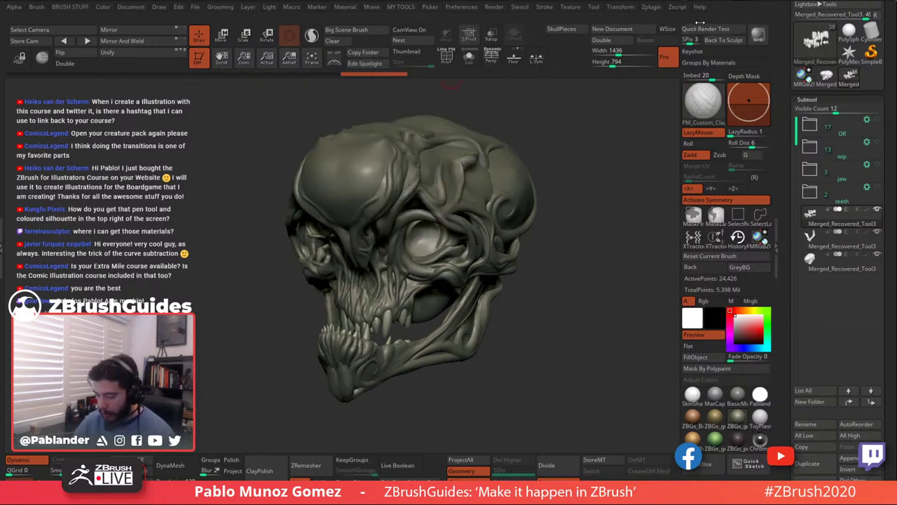
{"action": "left_click", "coordinate": [758, 35]}
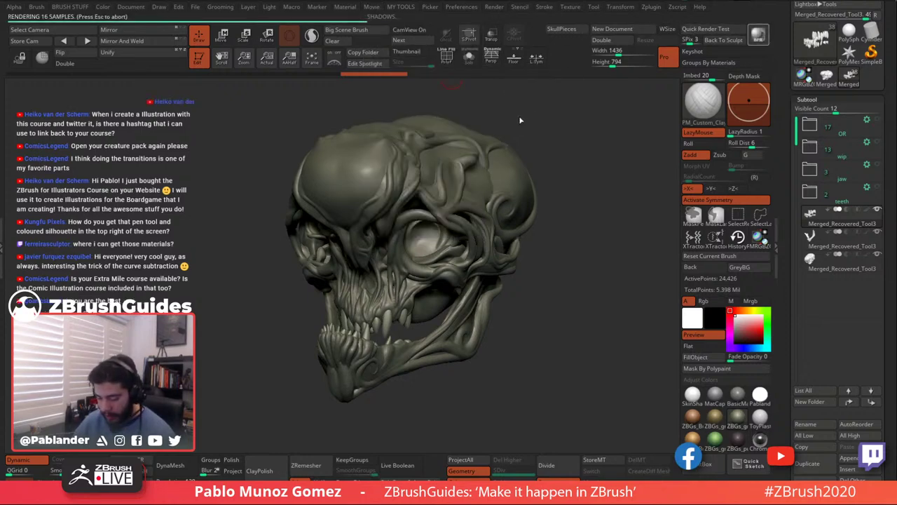
Set the movie capture area to Doc and record a turntable of the BPR-rendered skull.
{"action": "left_click", "coordinate": [455, 9]}
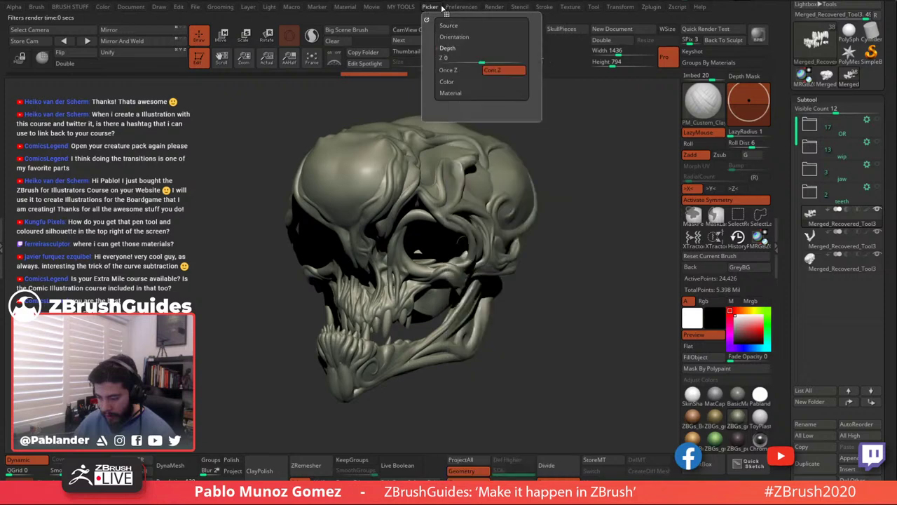
{"action": "mouse_move", "coordinate": [380, 10]}
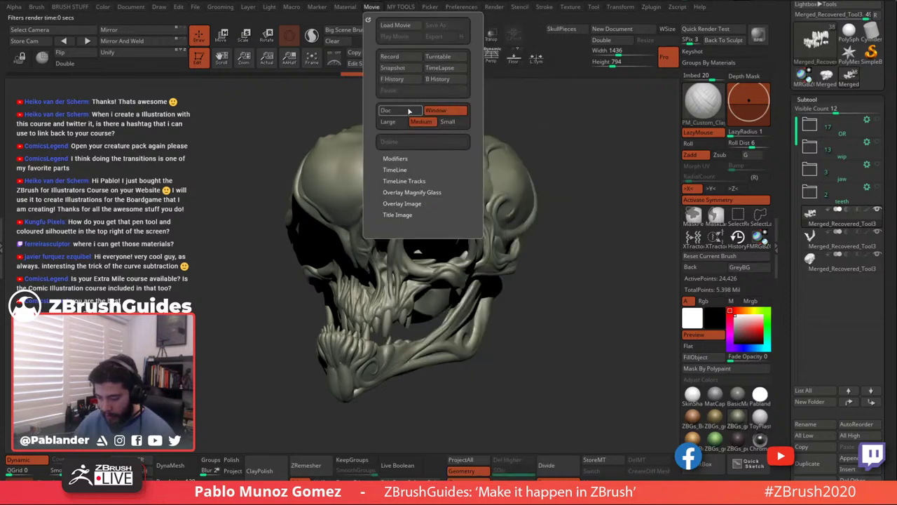
{"action": "left_click", "coordinate": [386, 110]}
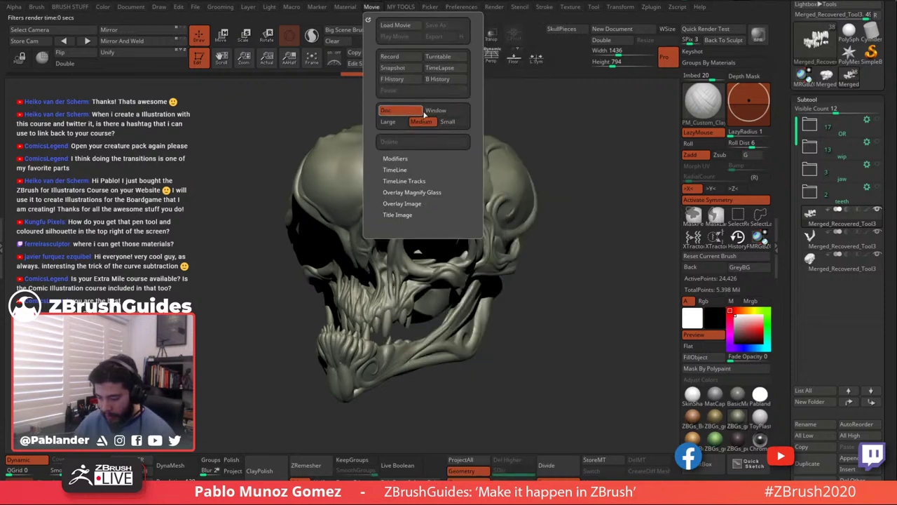
{"action": "left_click", "coordinate": [440, 56]}
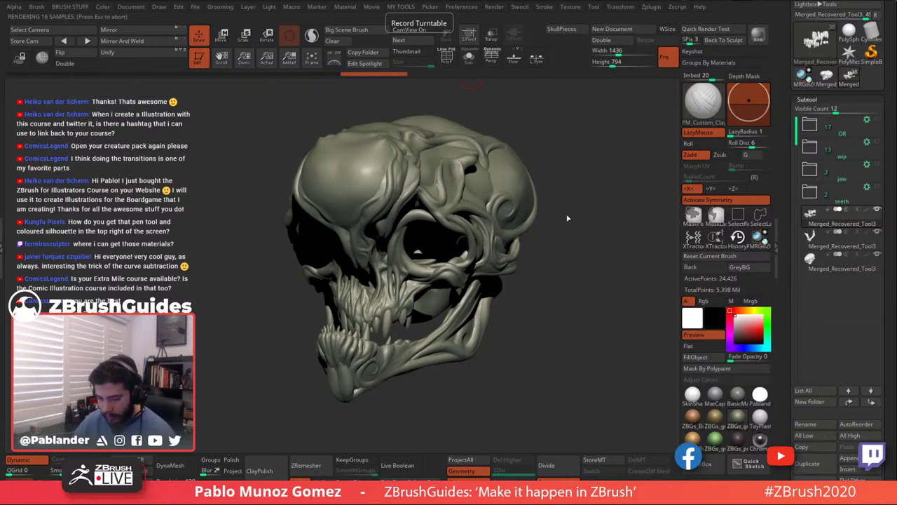